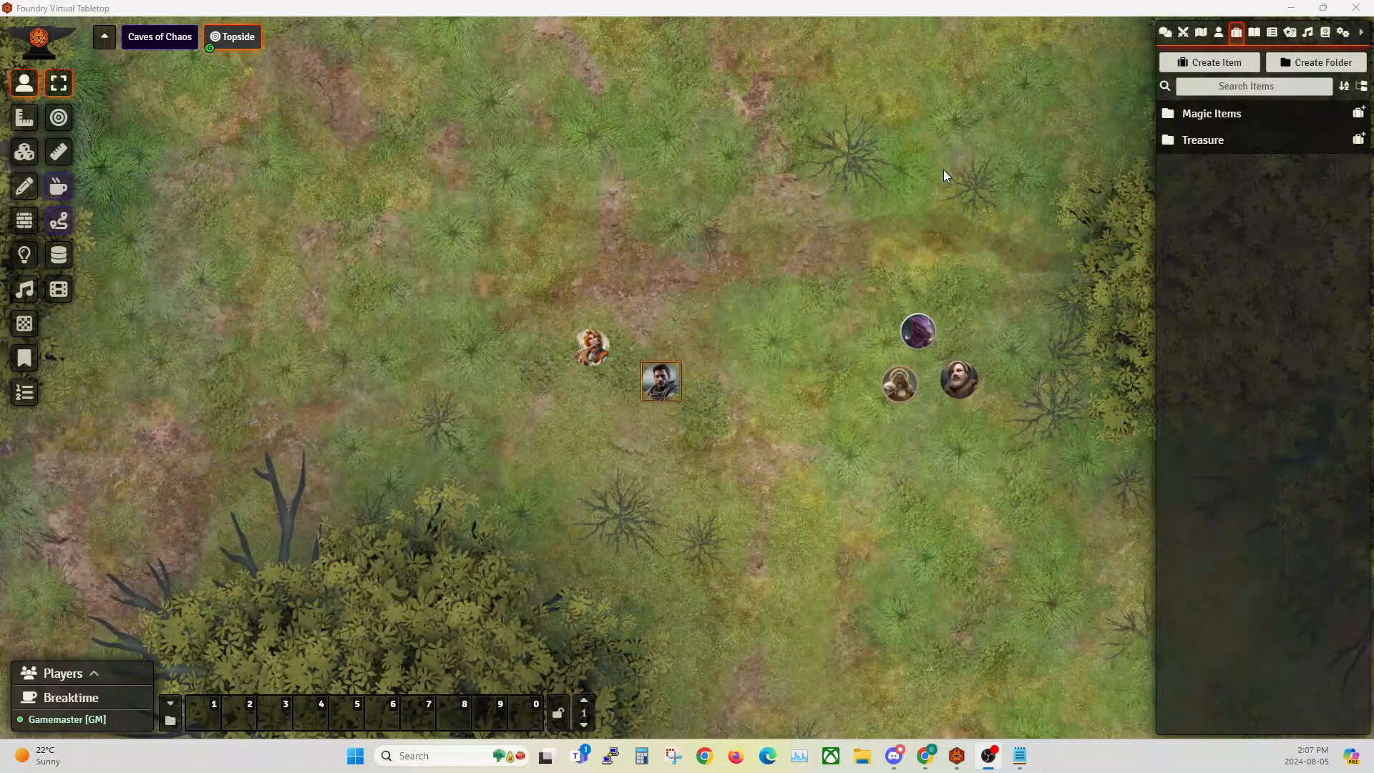
# Create a new item of type Loot named Crown.
pyautogui.click(1164, 34)
pyautogui.click(1237, 34)
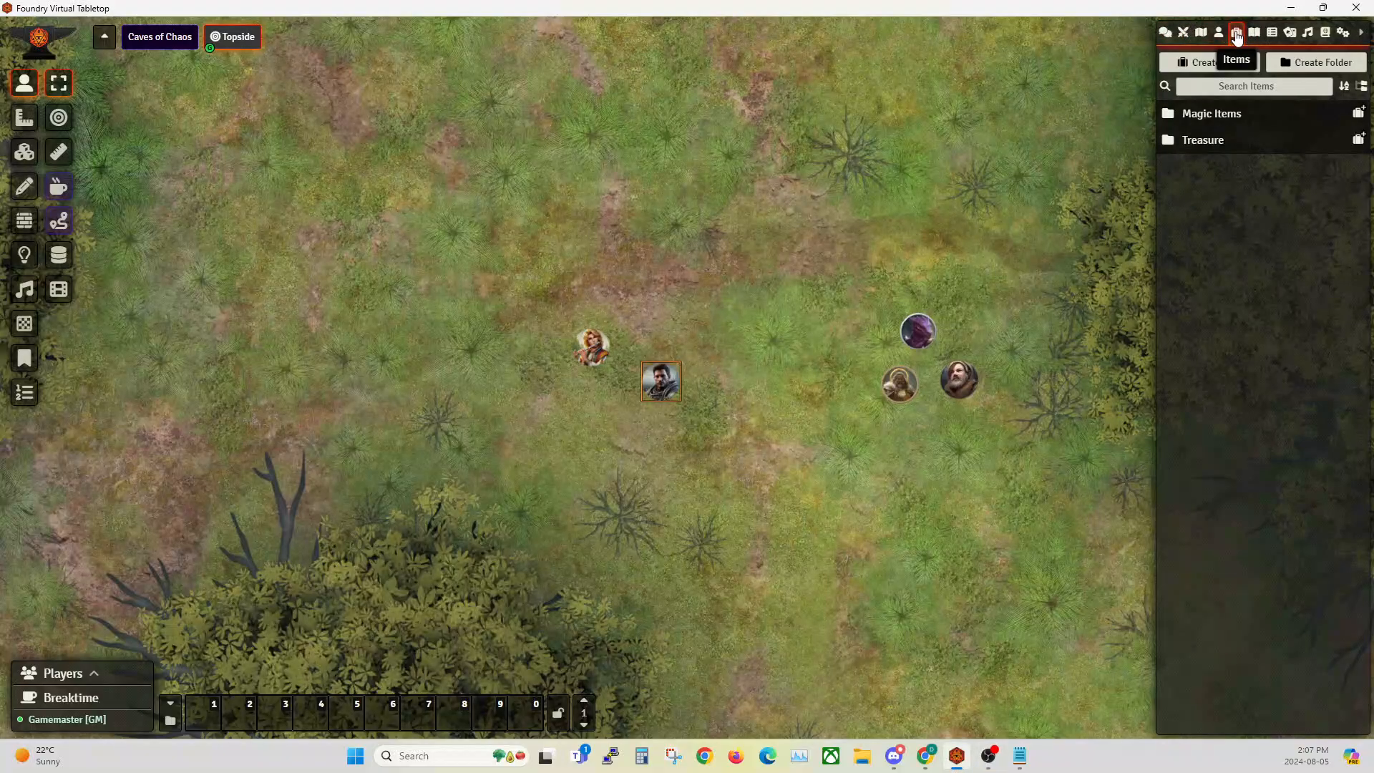
pyautogui.click(1209, 63)
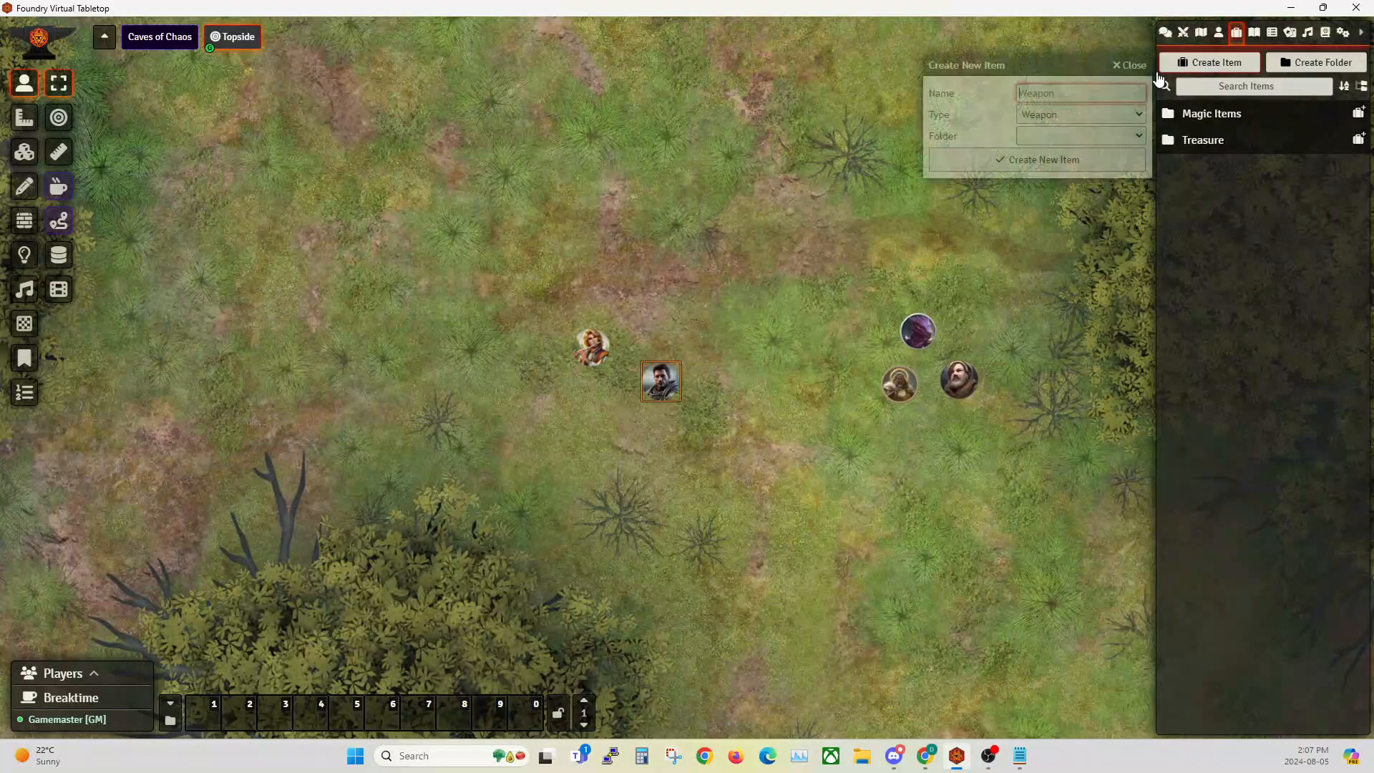
pyautogui.moveTo(1020, 64); pyautogui.dragTo(559, 171)
pyautogui.click(593, 222)
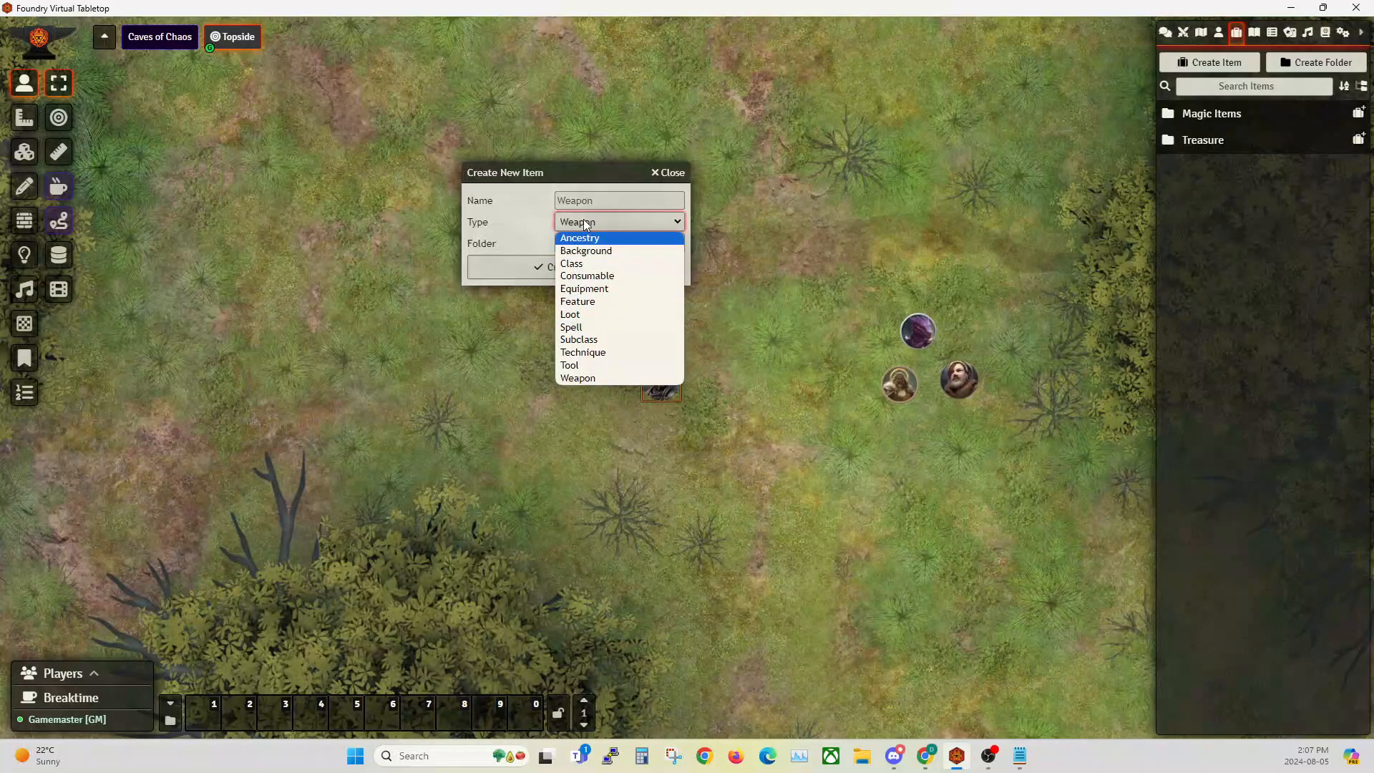
pyautogui.moveTo(577, 172); pyautogui.dragTo(367, 145)
pyautogui.click(375, 195)
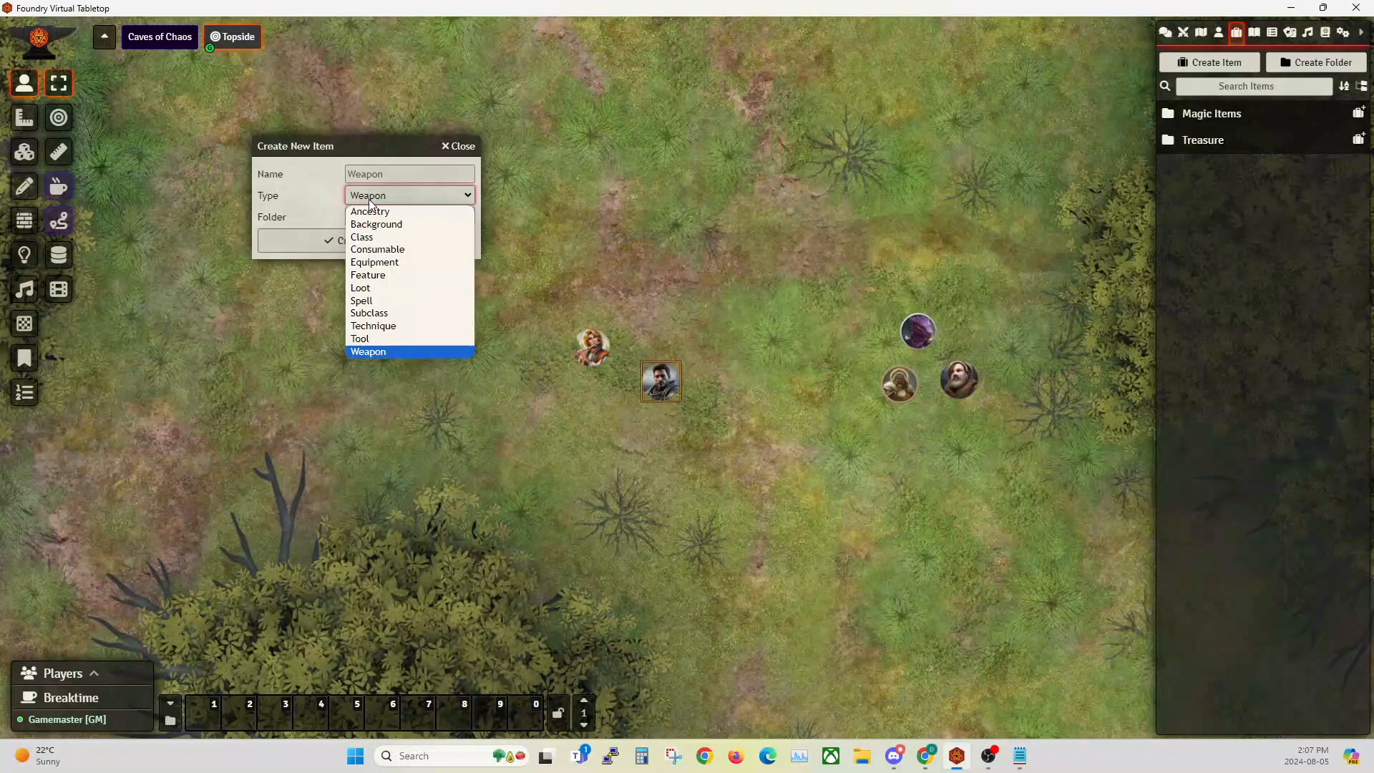
pyautogui.click(376, 289)
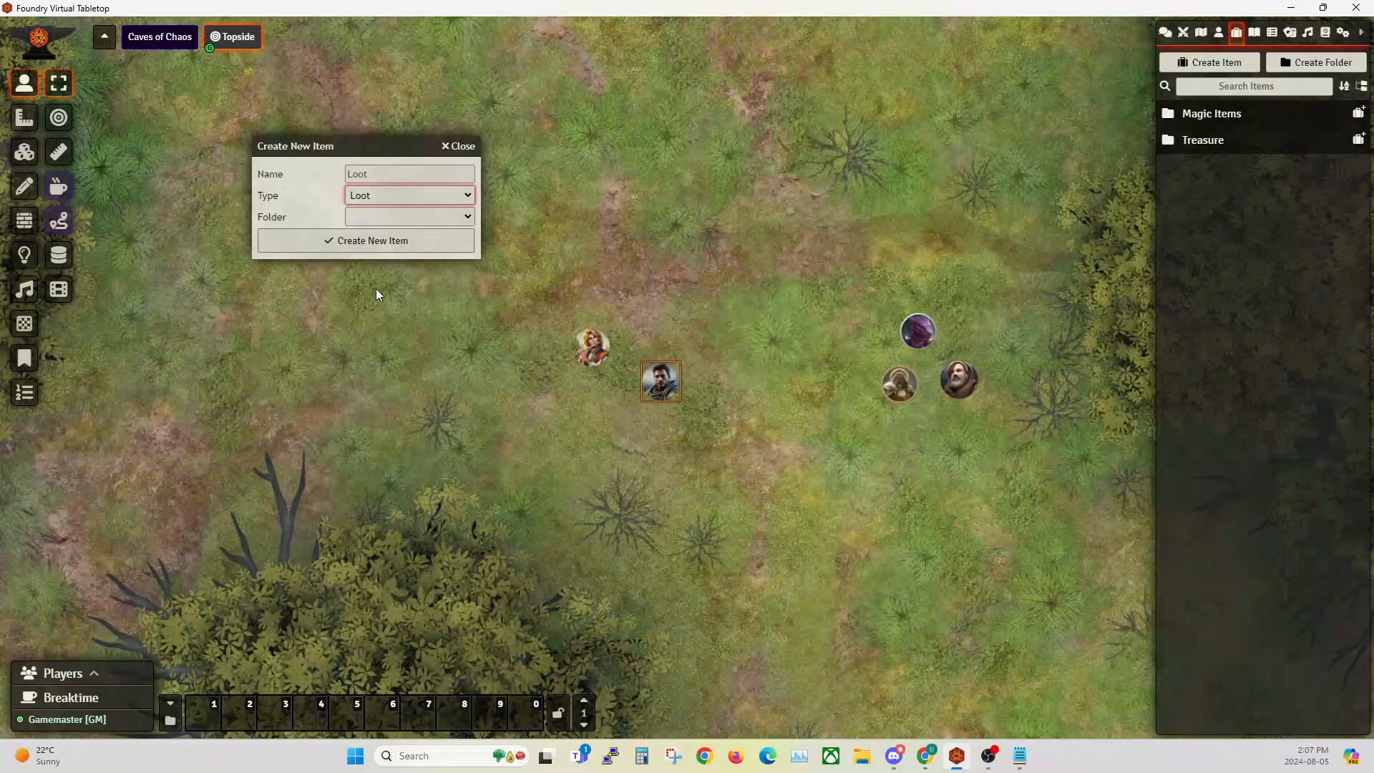
pyautogui.click(383, 172)
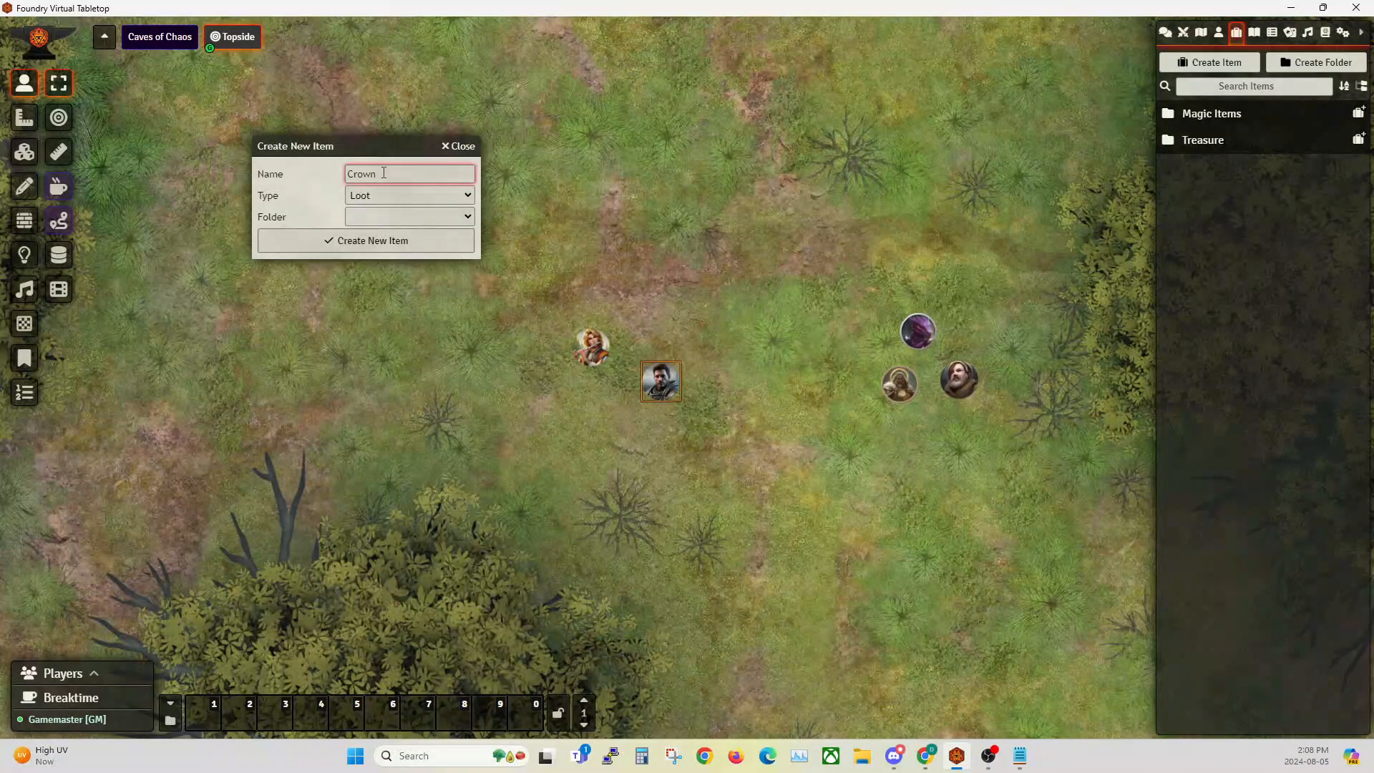
pyautogui.click(398, 240)
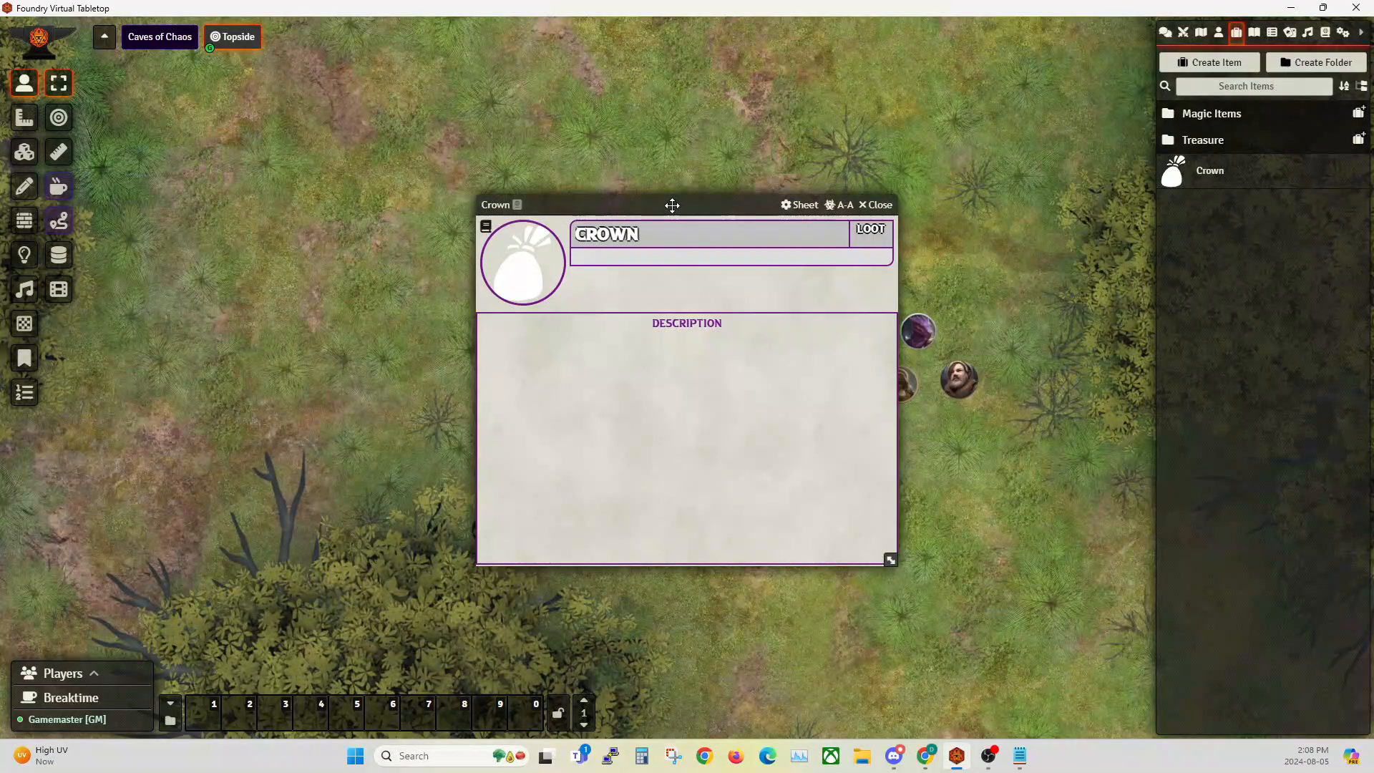
# Write "This is a nice Crown" in the Crown item's description.
pyautogui.moveTo(671, 205); pyautogui.dragTo(763, 201)
pyautogui.moveTo(905, 375)
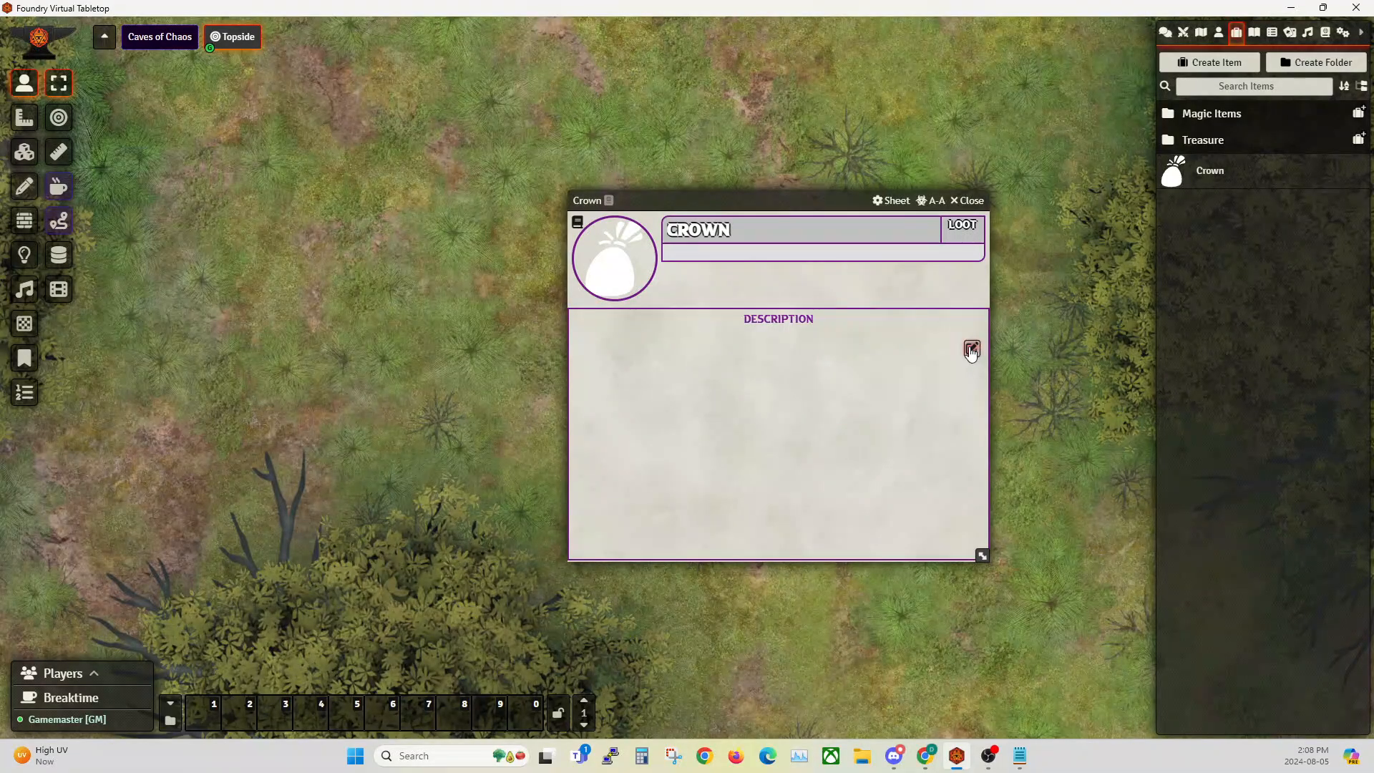
pyautogui.click(972, 349)
pyautogui.write('T')
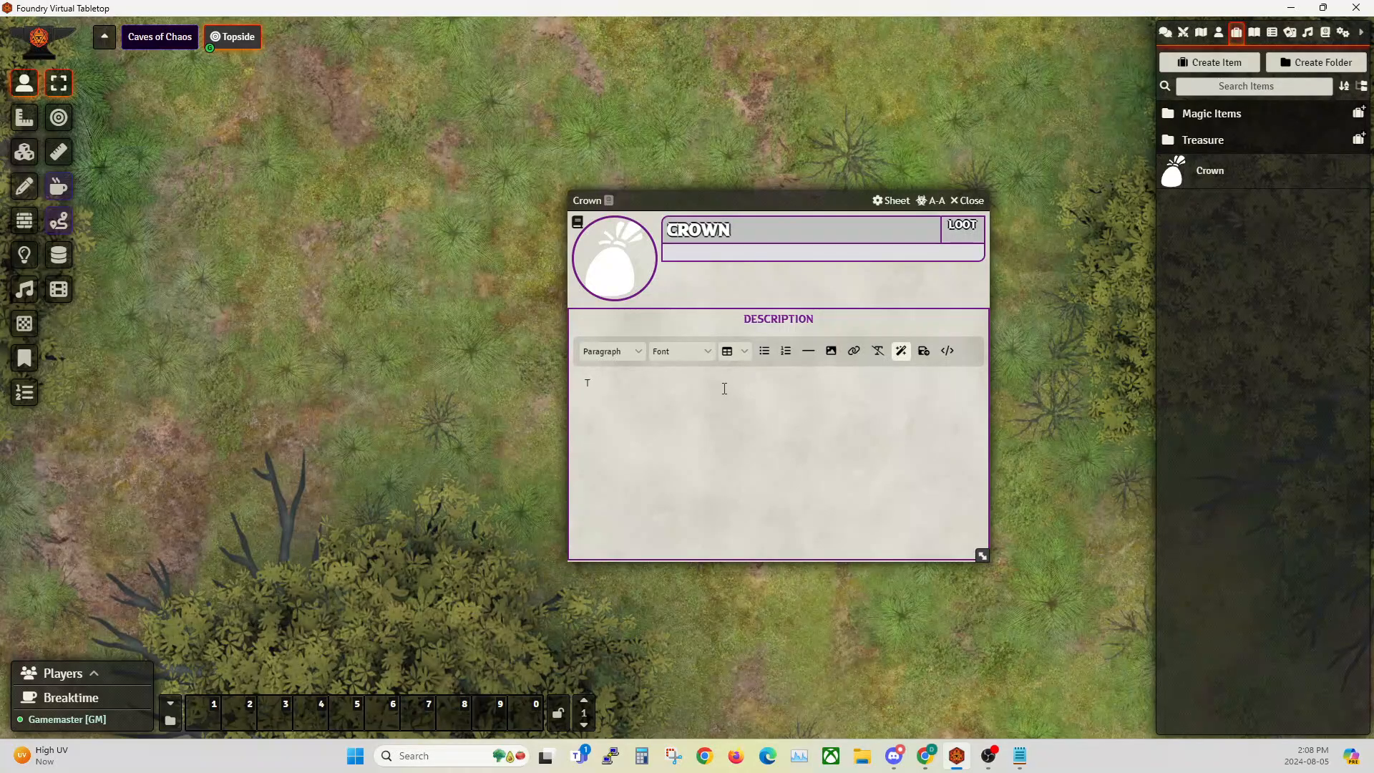
pyautogui.write('His is a nice Crown')
# Make the word "Crown" bold in the description, end the sentence with a period and save the text.
pyautogui.doubleClick(645, 383)
pyautogui.click(601, 351)
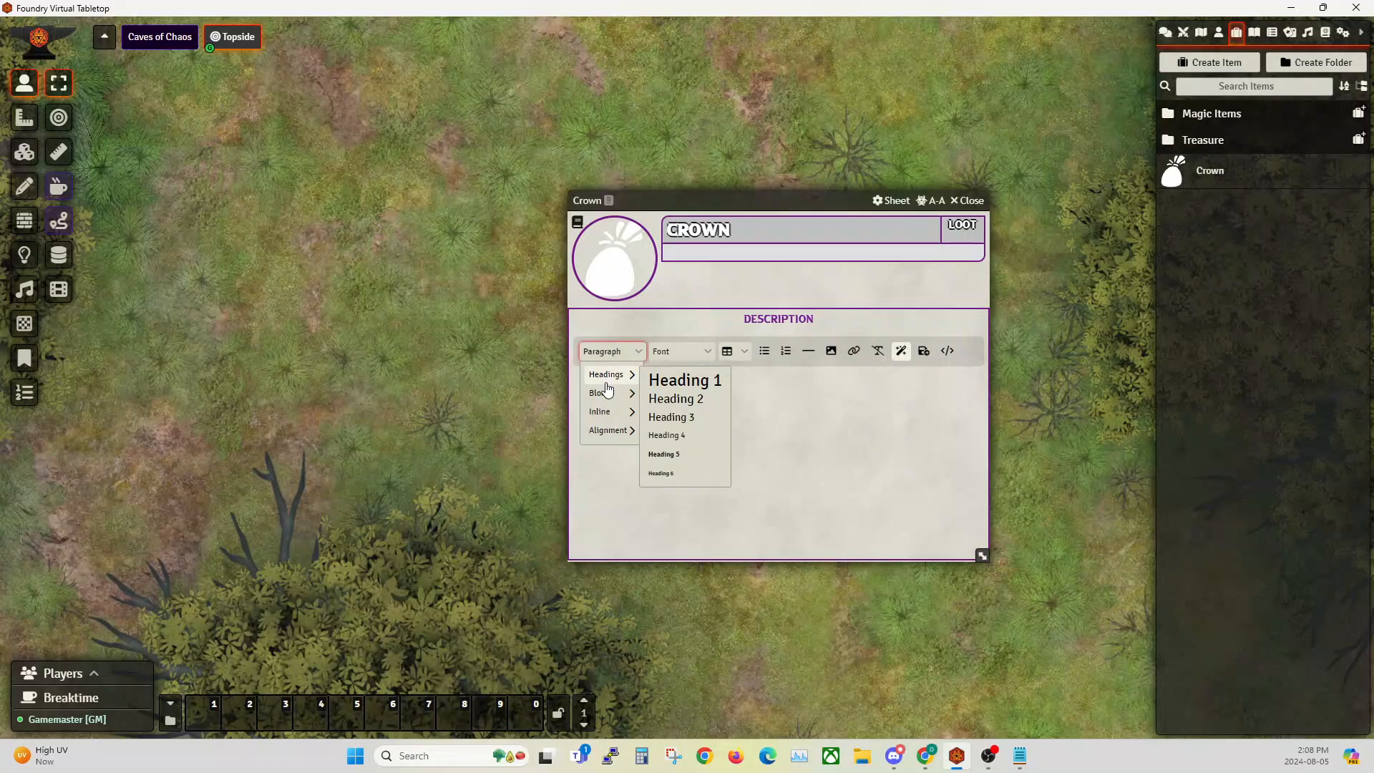
pyautogui.moveTo(601, 411)
pyautogui.click(657, 418)
pyautogui.click(686, 383)
pyautogui.write('.')
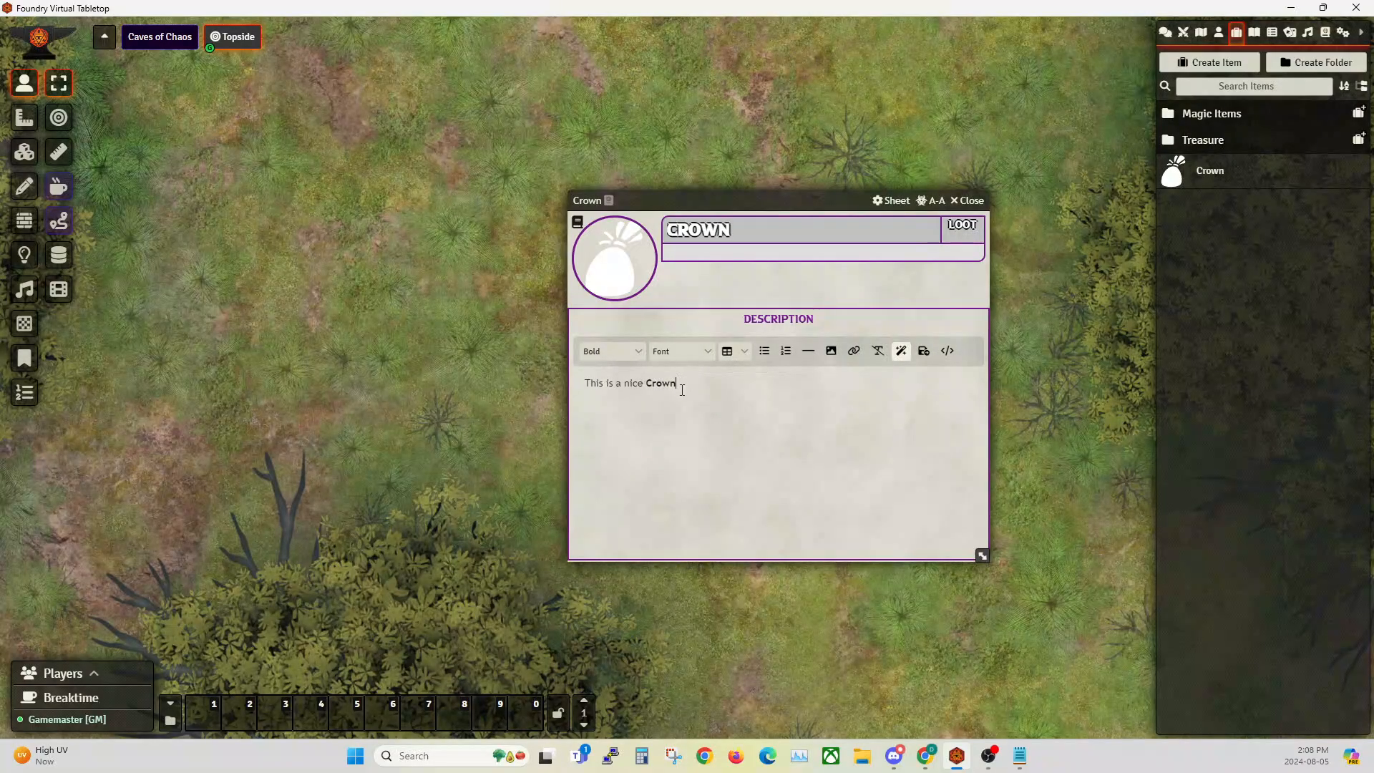
pyautogui.click(924, 350)
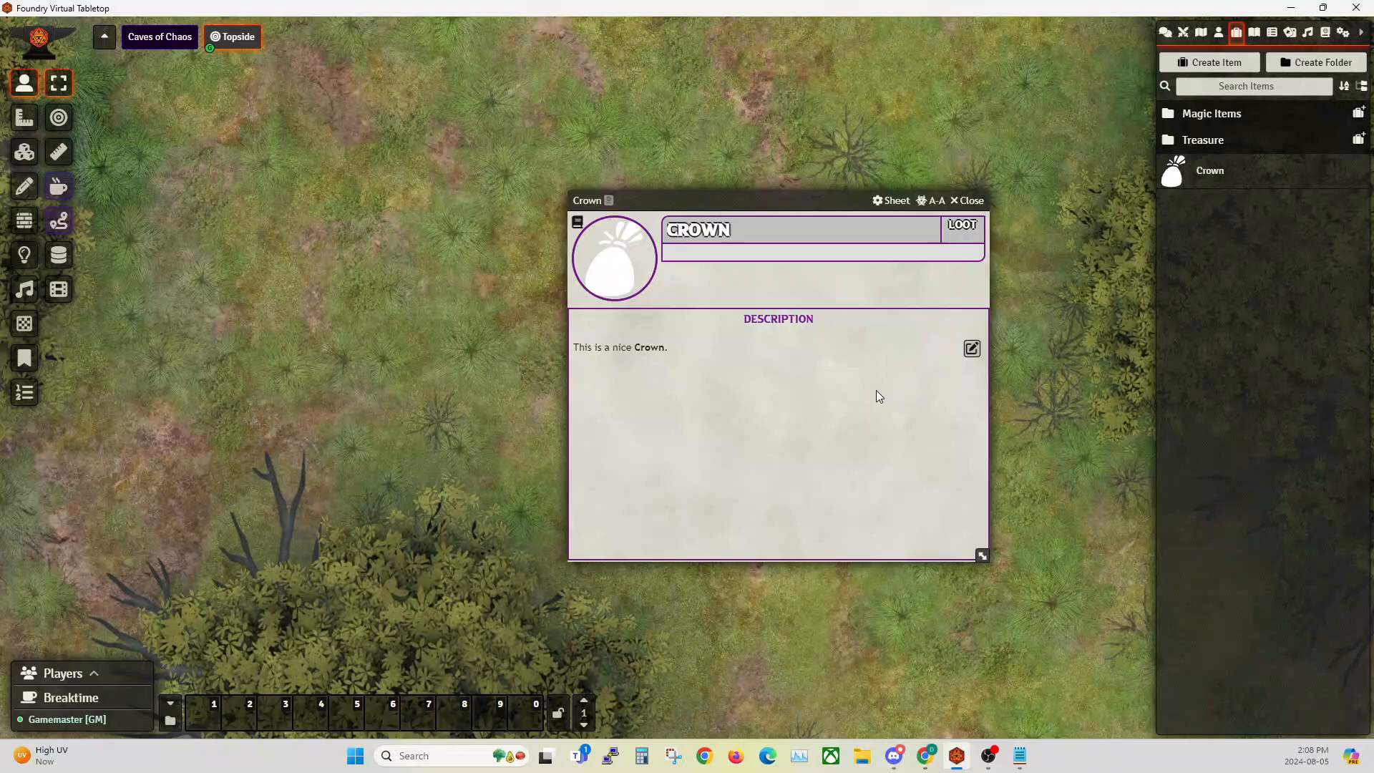
# Browse the core data images for the Crown's picture, going to the icons/equipment/head folder.
pyautogui.click(613, 265)
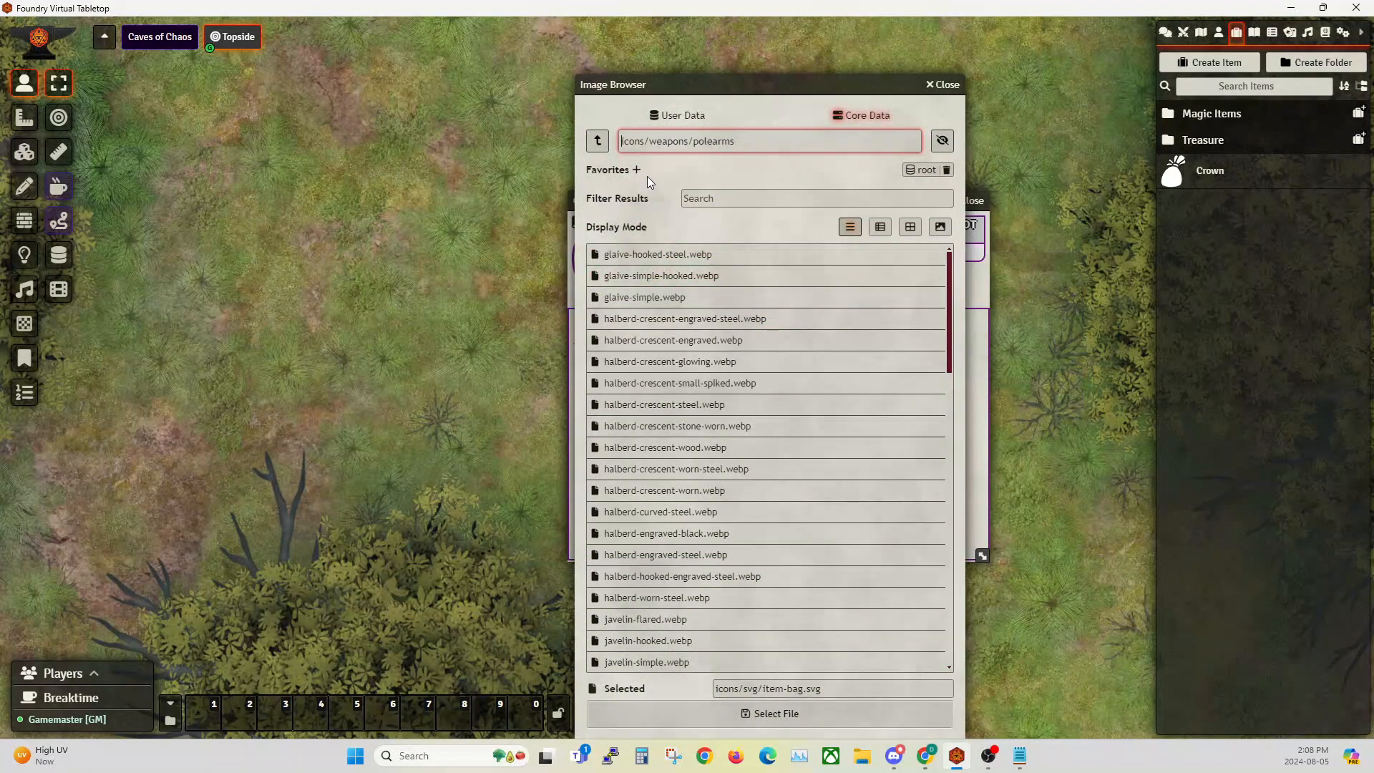
pyautogui.moveTo(684, 74); pyautogui.dragTo(304, 45)
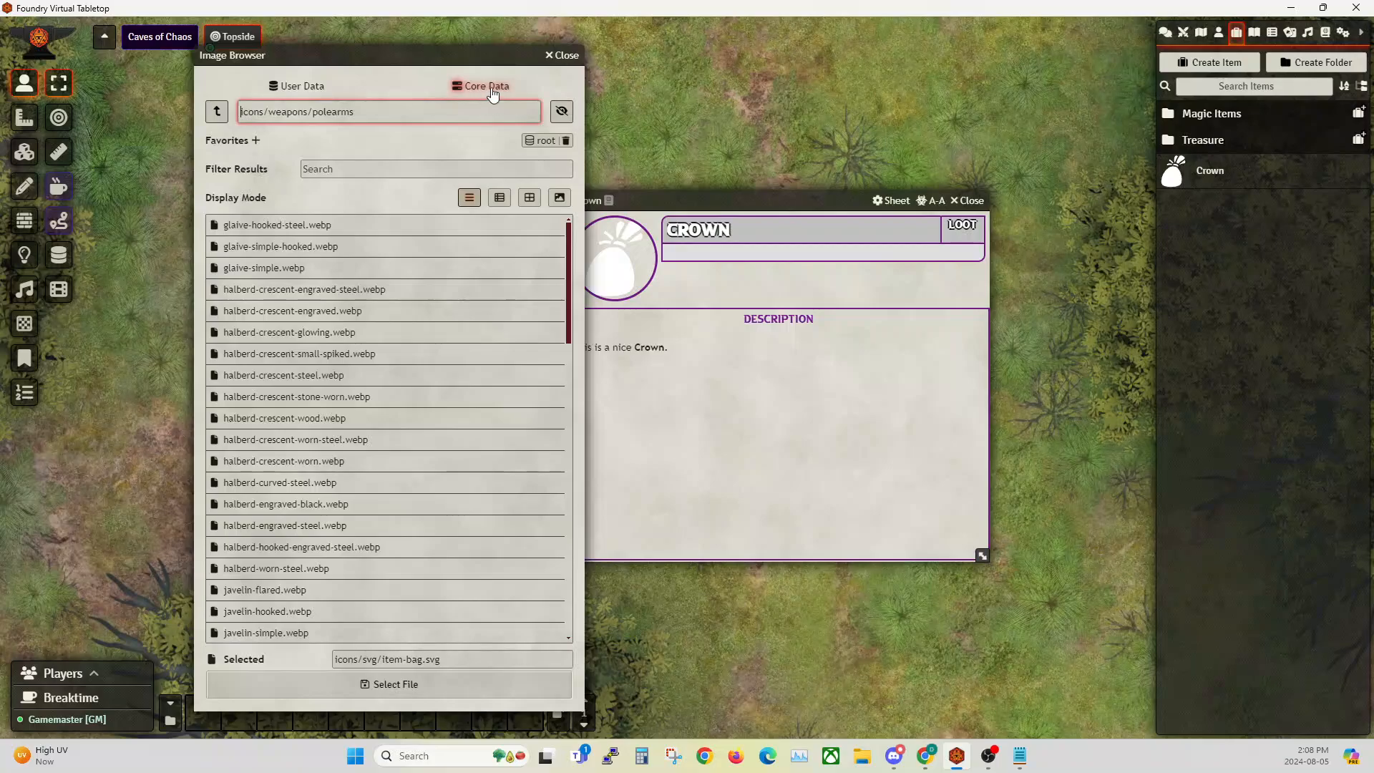
pyautogui.click(471, 90)
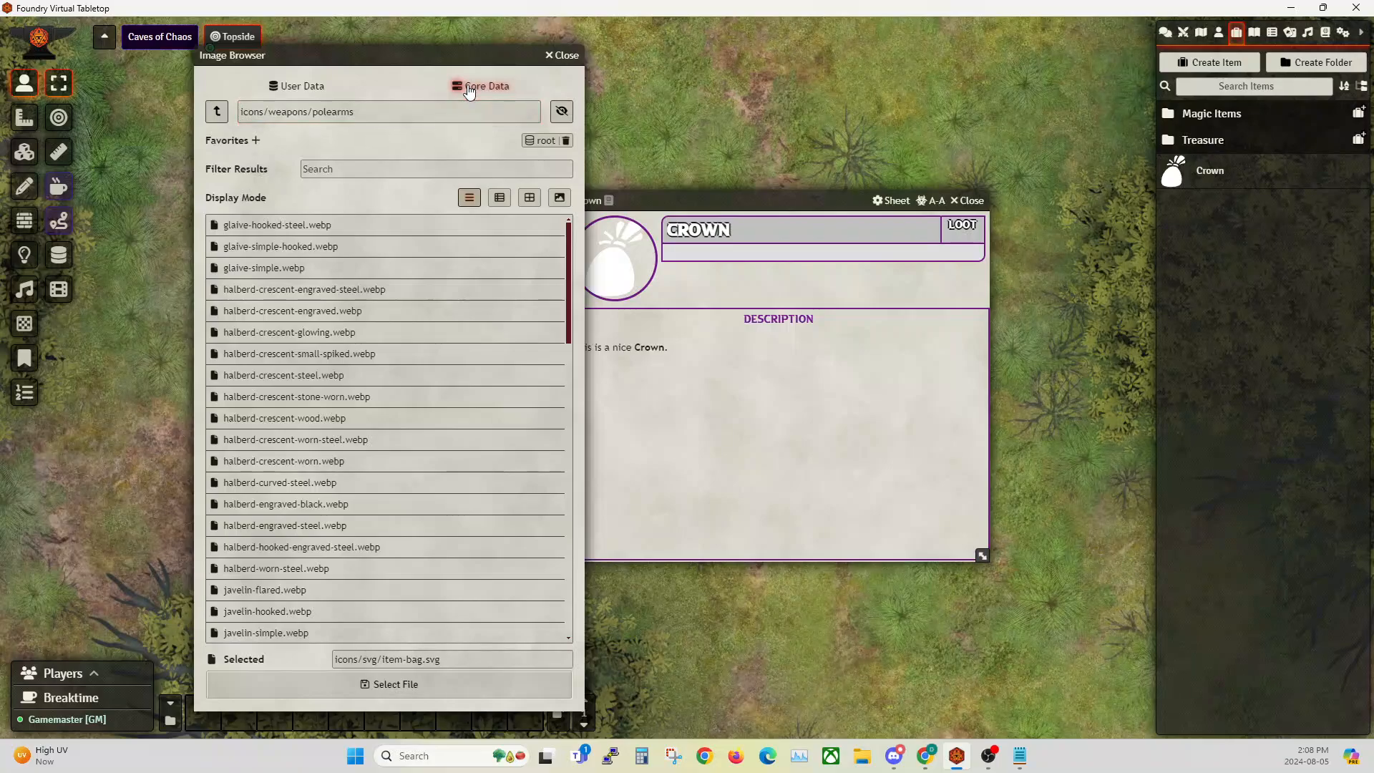
pyautogui.click(218, 110)
pyautogui.click(218, 111)
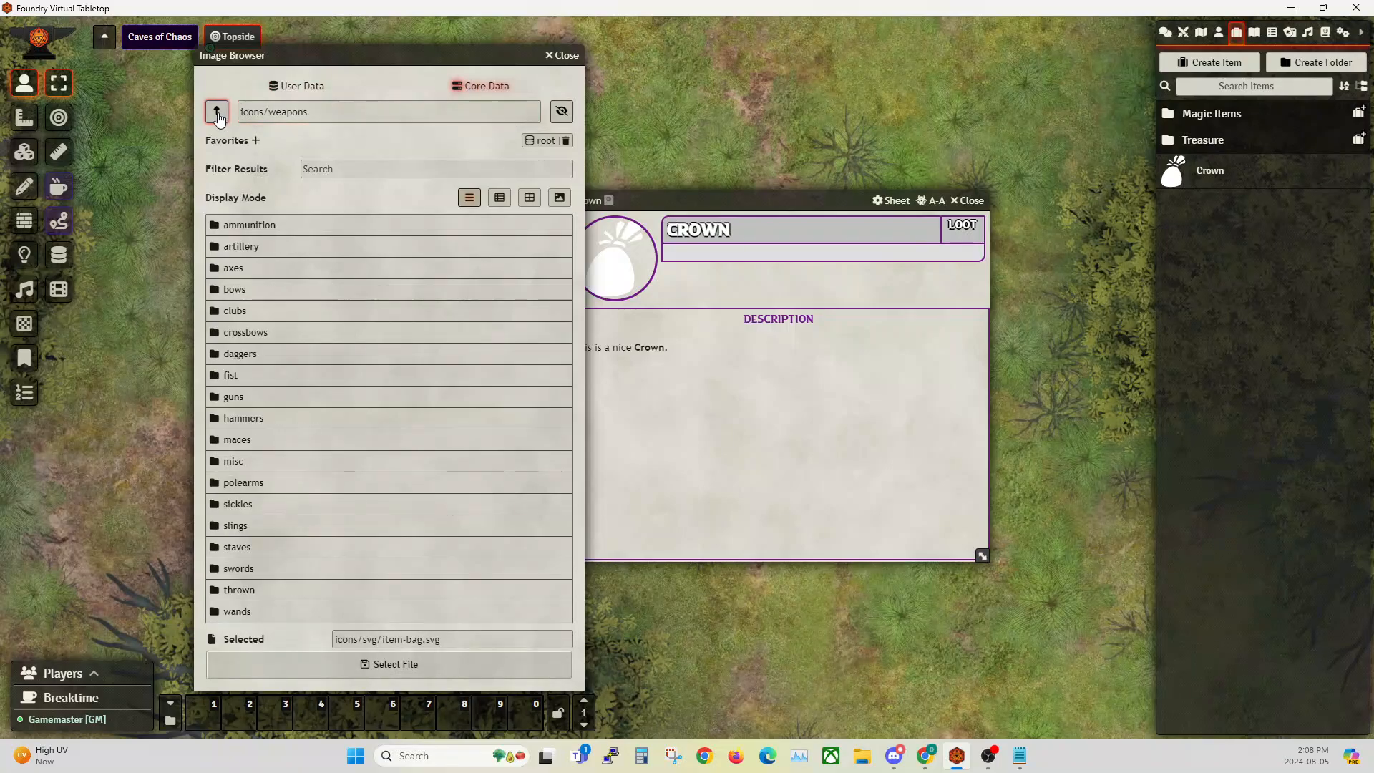
pyautogui.click(217, 110)
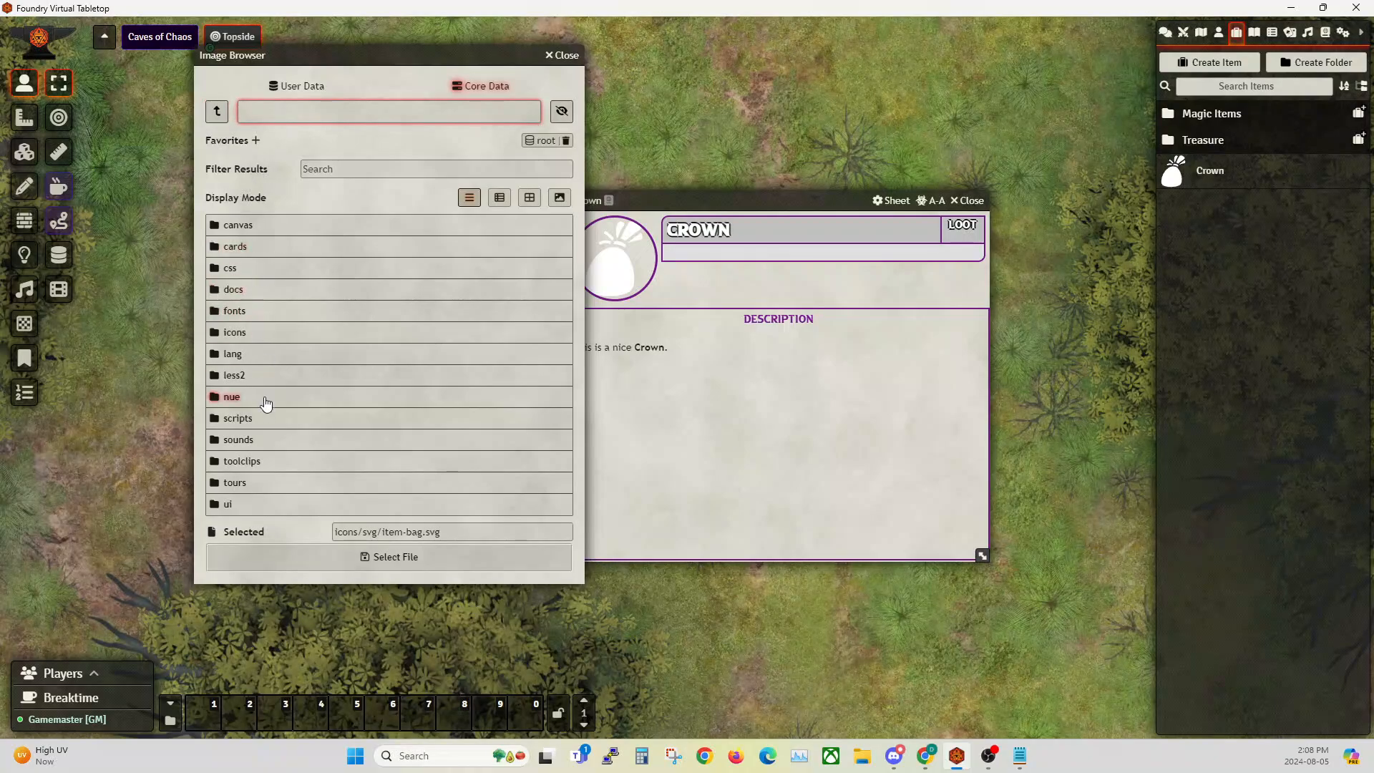
pyautogui.click(233, 332)
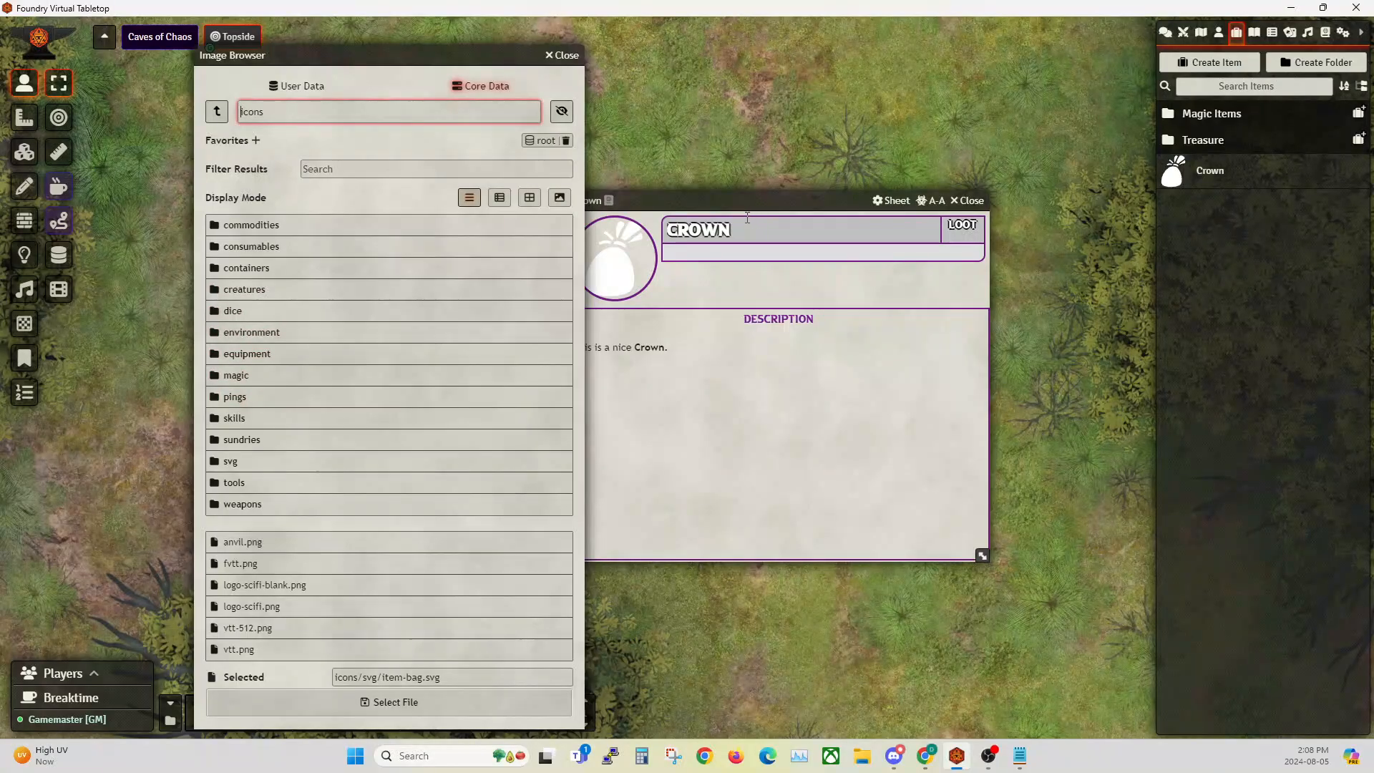
pyautogui.click(257, 354)
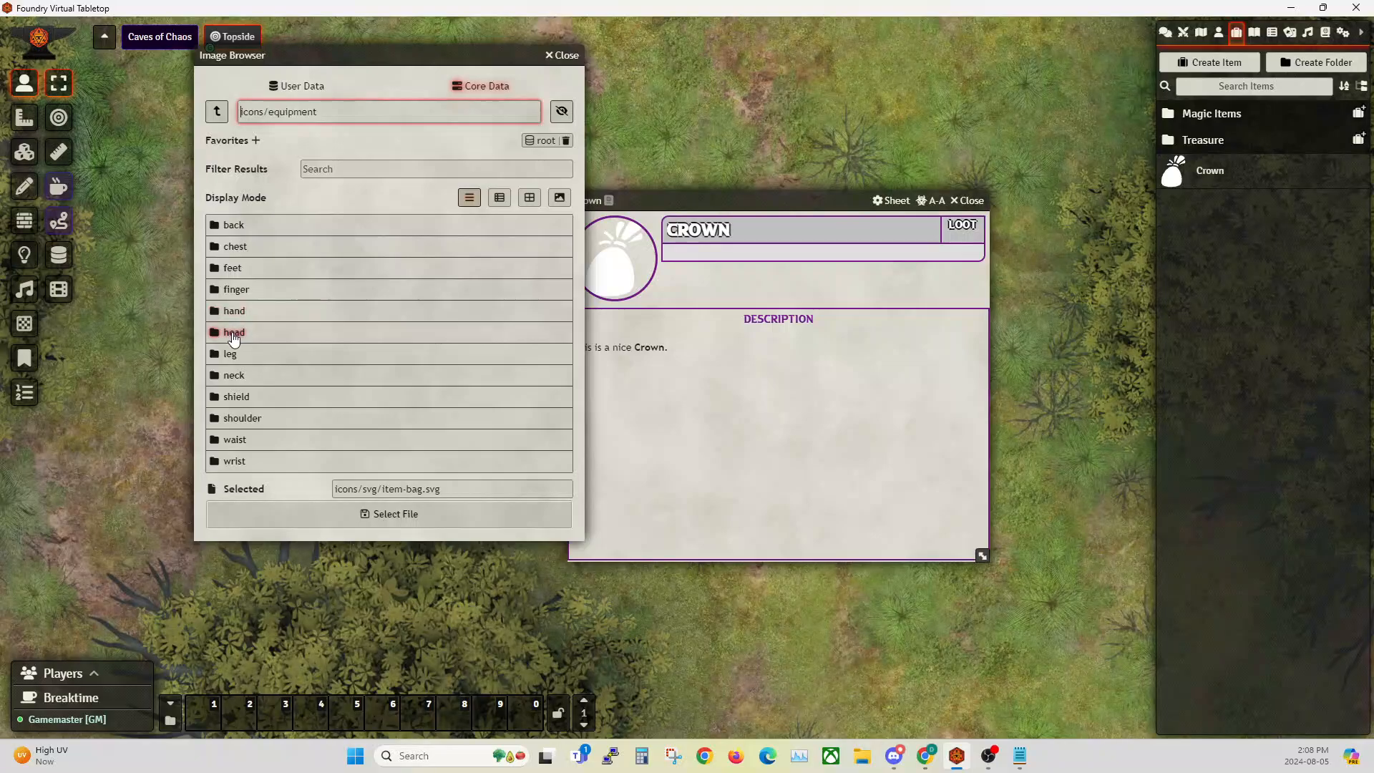
pyautogui.click(234, 334)
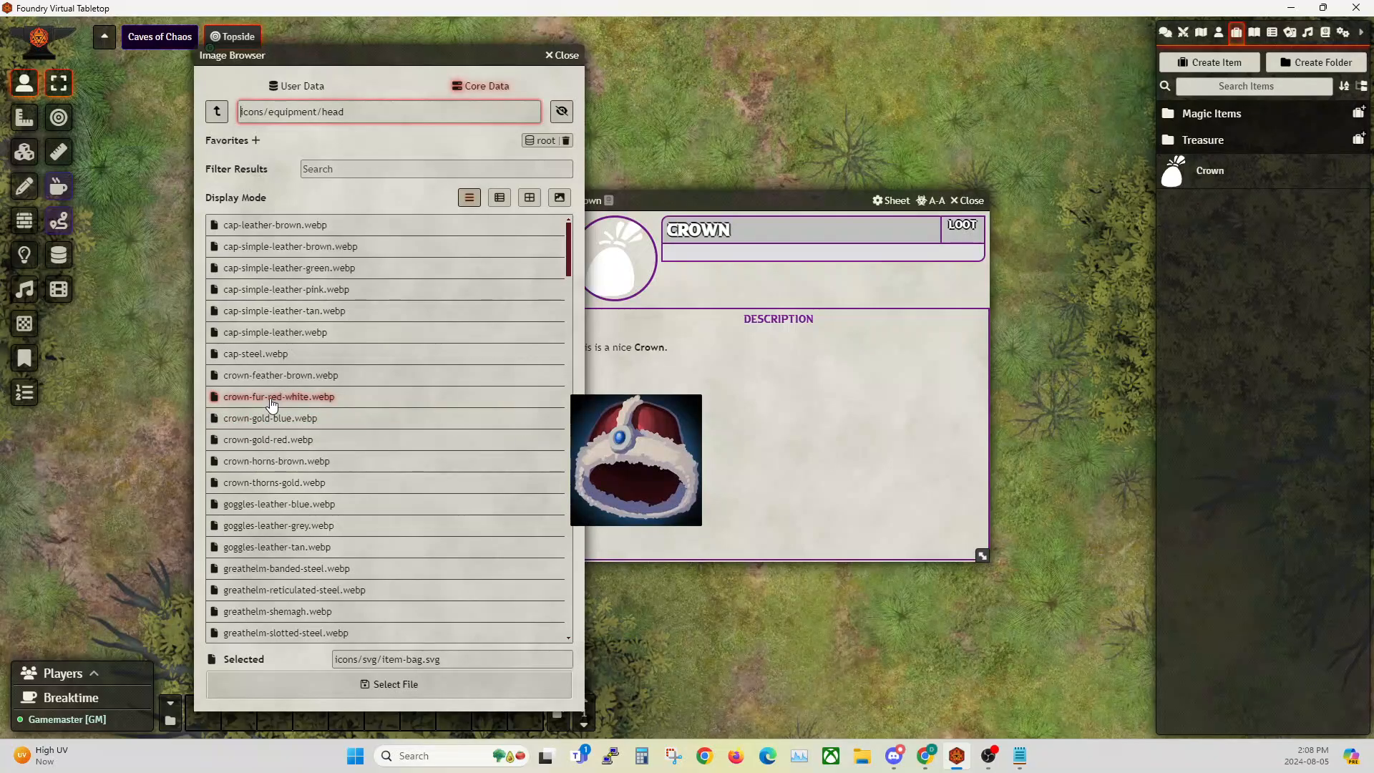
# Look up the Image Previewer module in the world's module list and close the list.
pyautogui.click(1342, 32)
pyautogui.click(1222, 237)
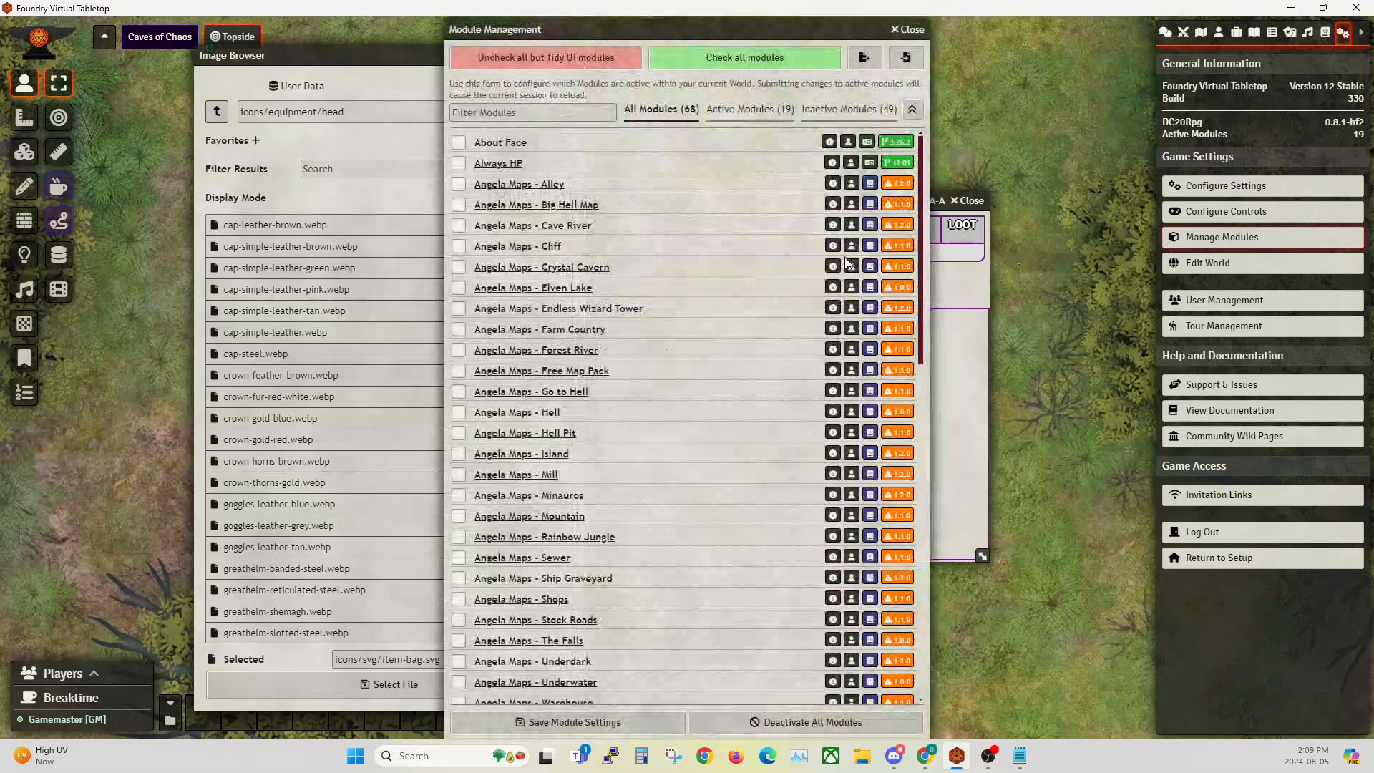
pyautogui.scroll(-10, 605, 415)
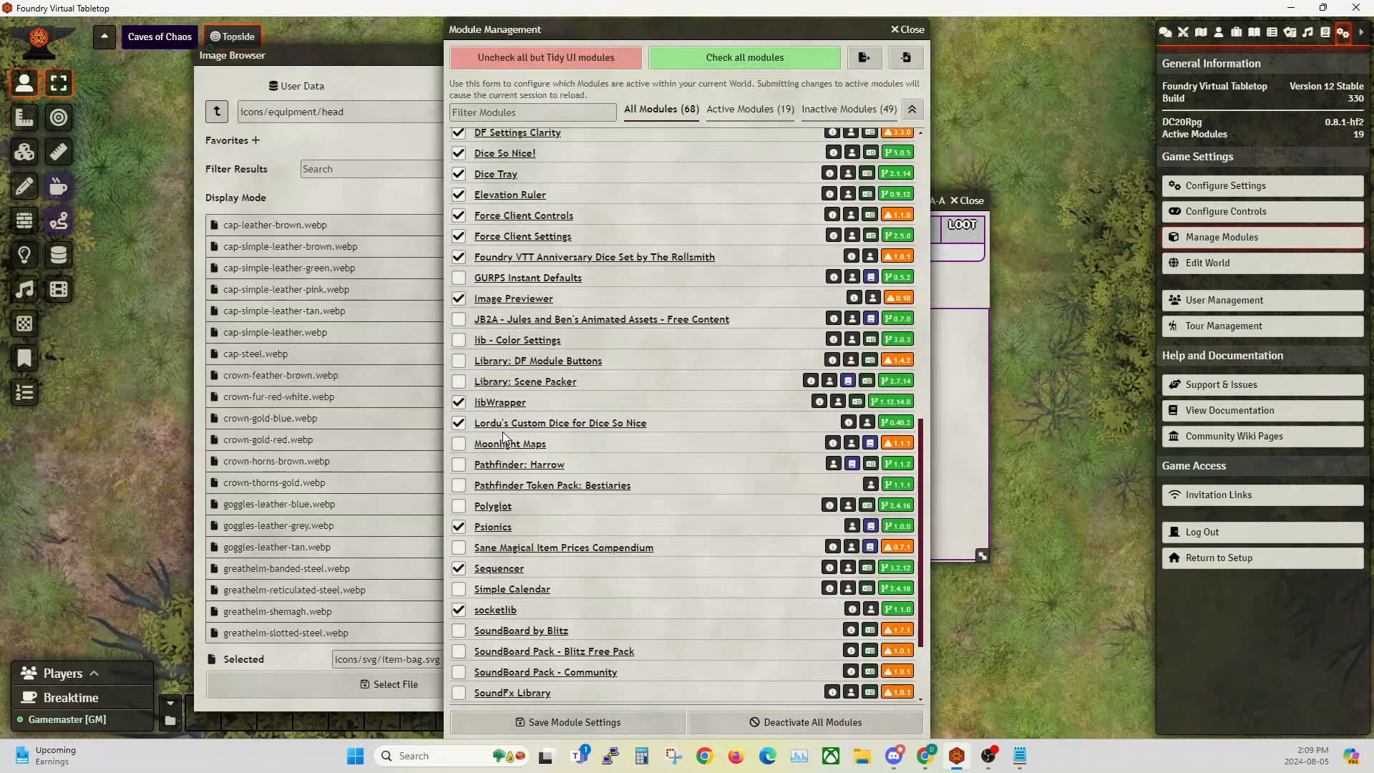
pyautogui.scroll(-1, 508, 365)
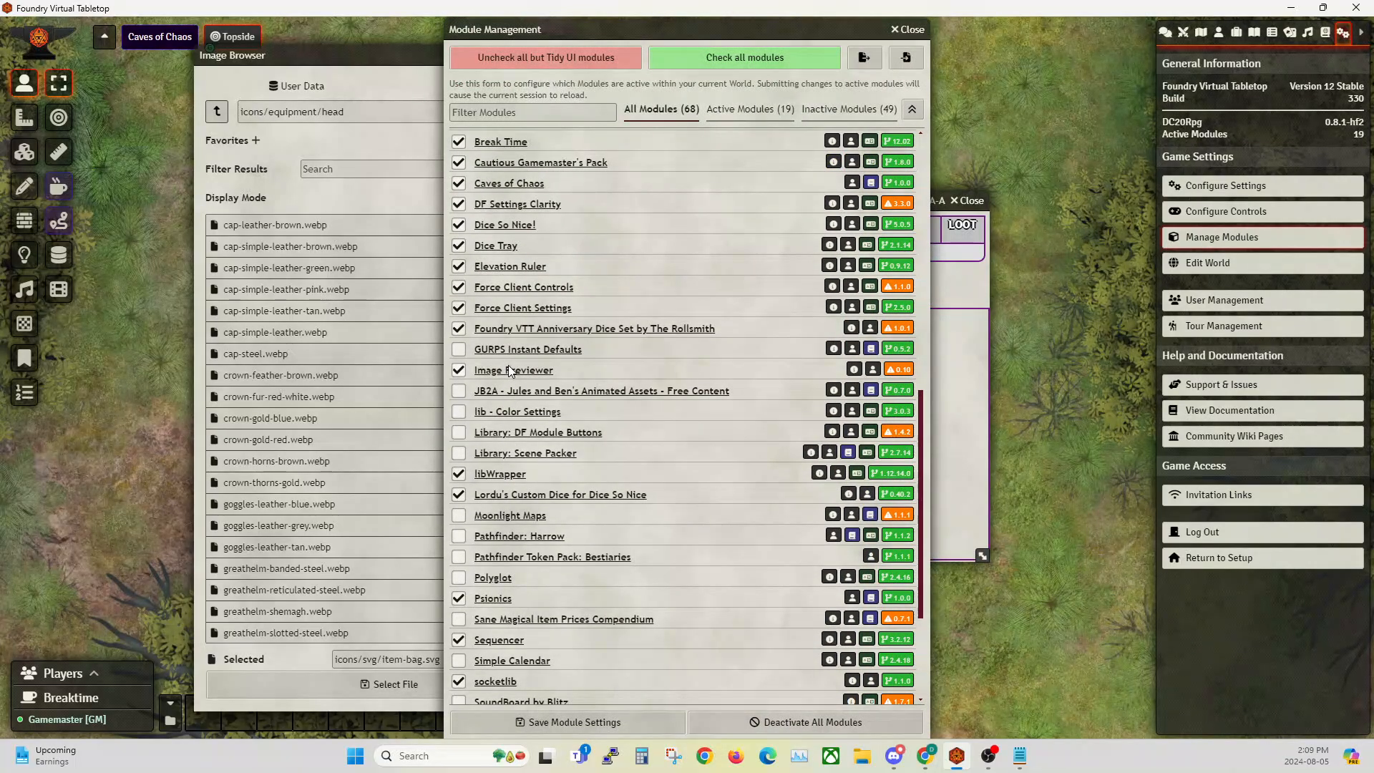
pyautogui.scroll(-1, 508, 366)
pyautogui.scroll(4, 508, 365)
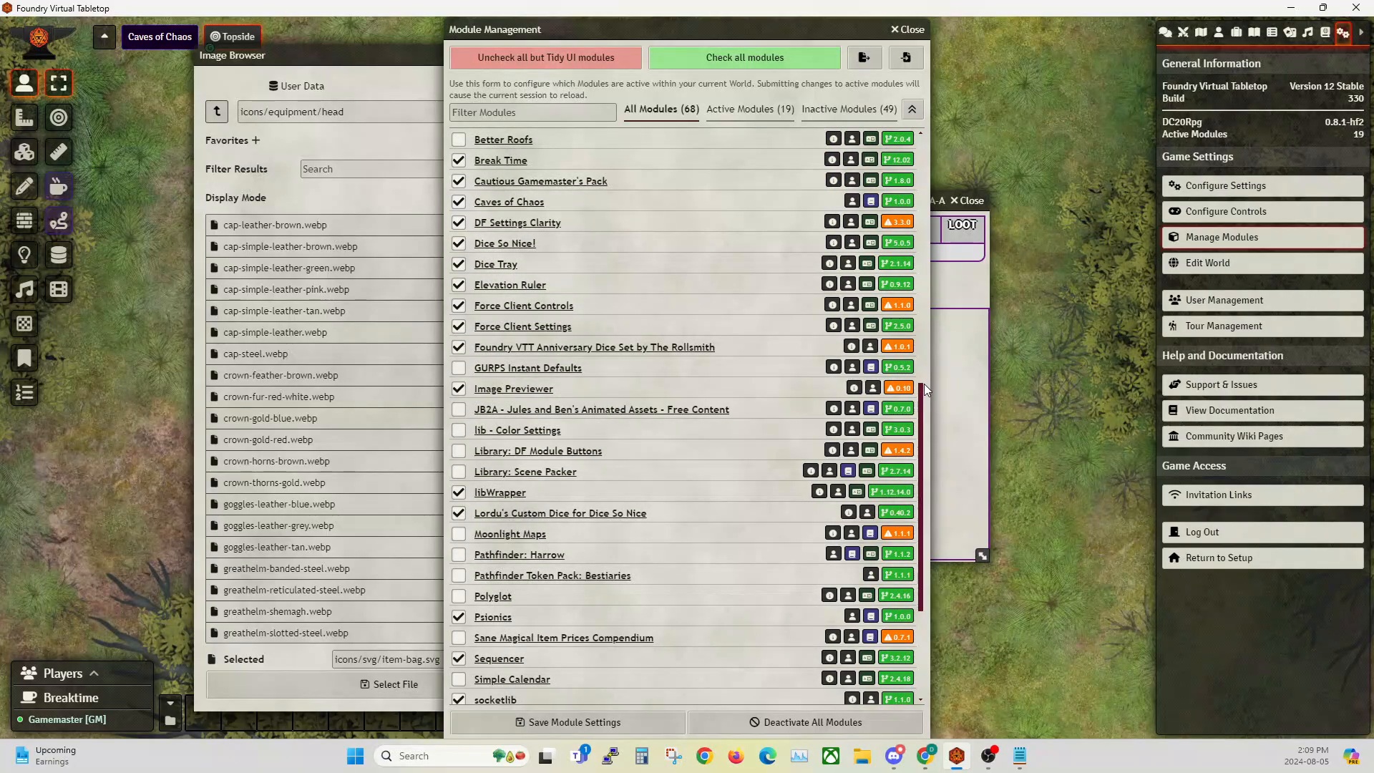
pyautogui.click(910, 30)
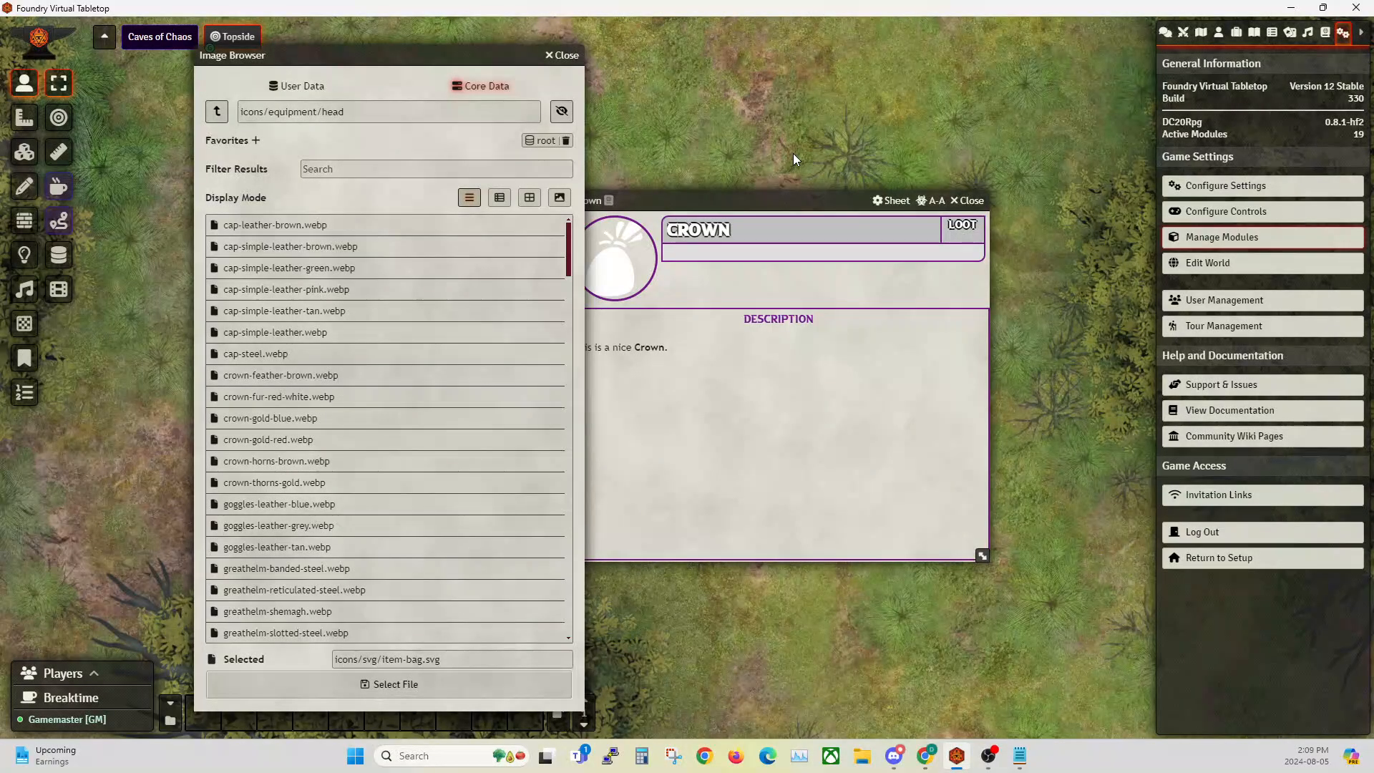
# Set the Crown item's image to crown-gold-blue.webp.
pyautogui.moveTo(476, 388)
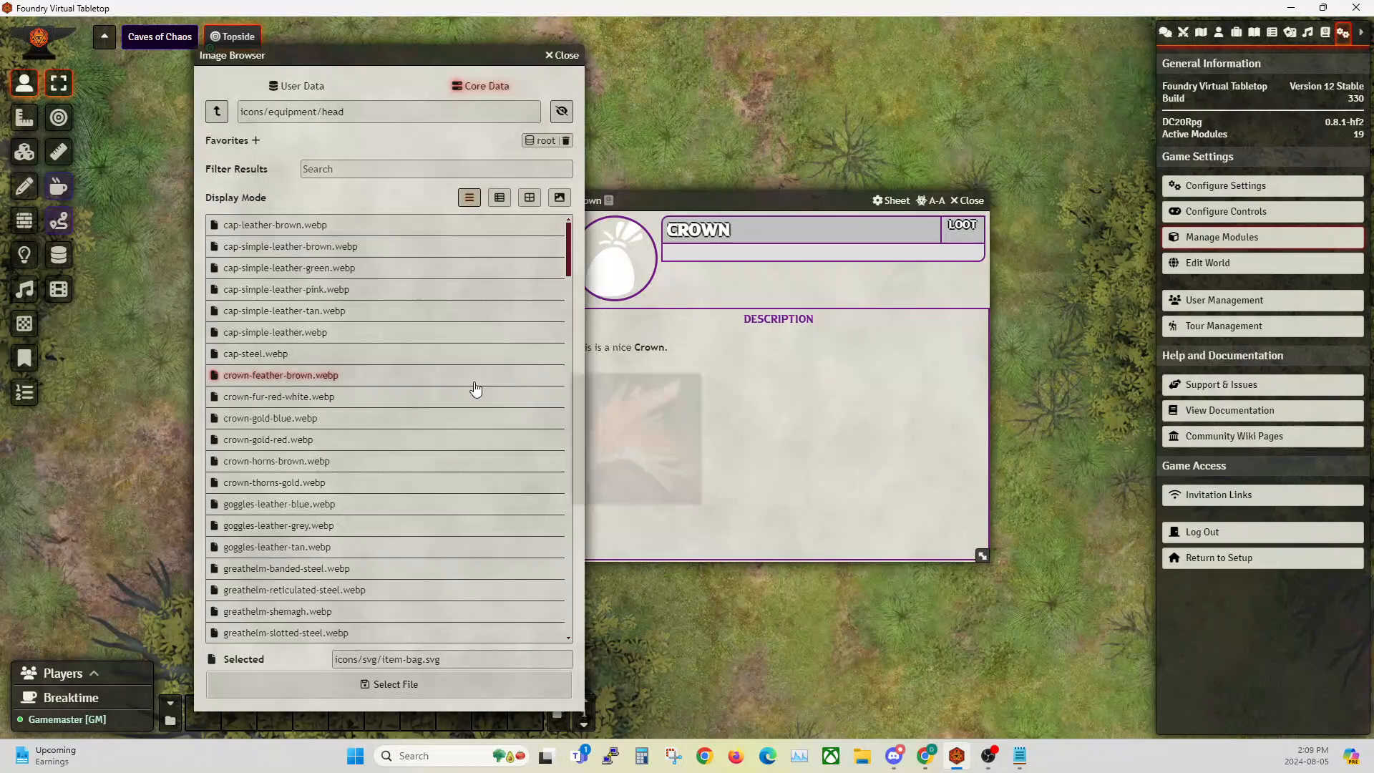
pyautogui.click(281, 422)
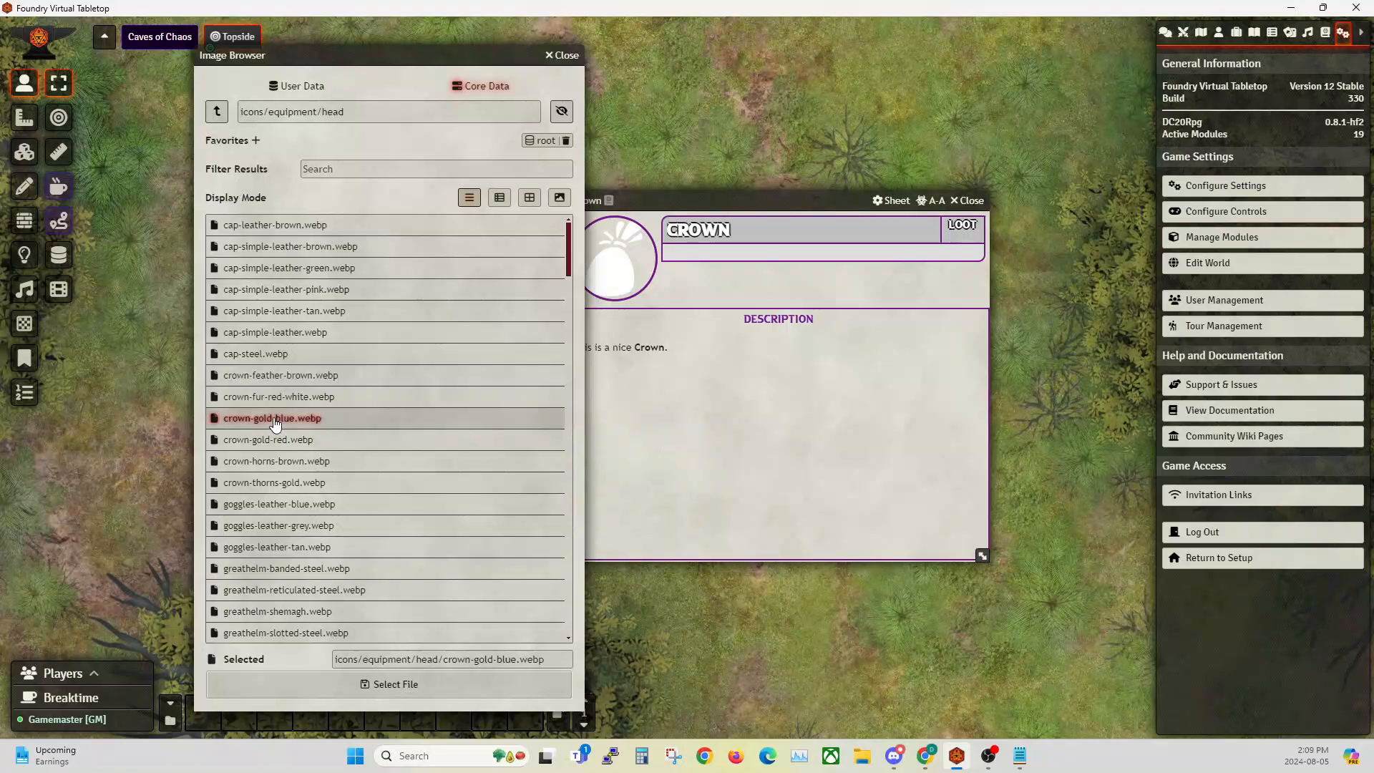
pyautogui.click(393, 685)
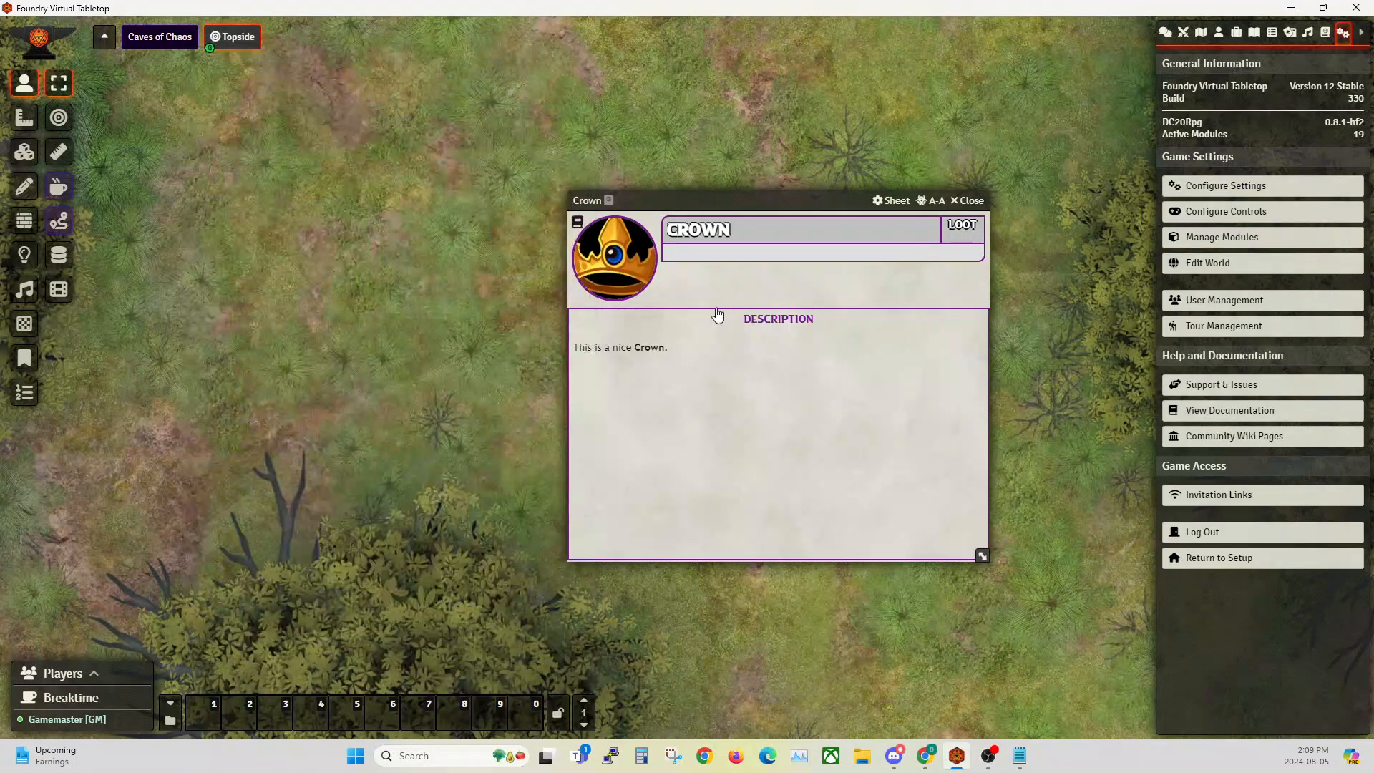
pyautogui.moveTo(707, 204); pyautogui.dragTo(582, 210)
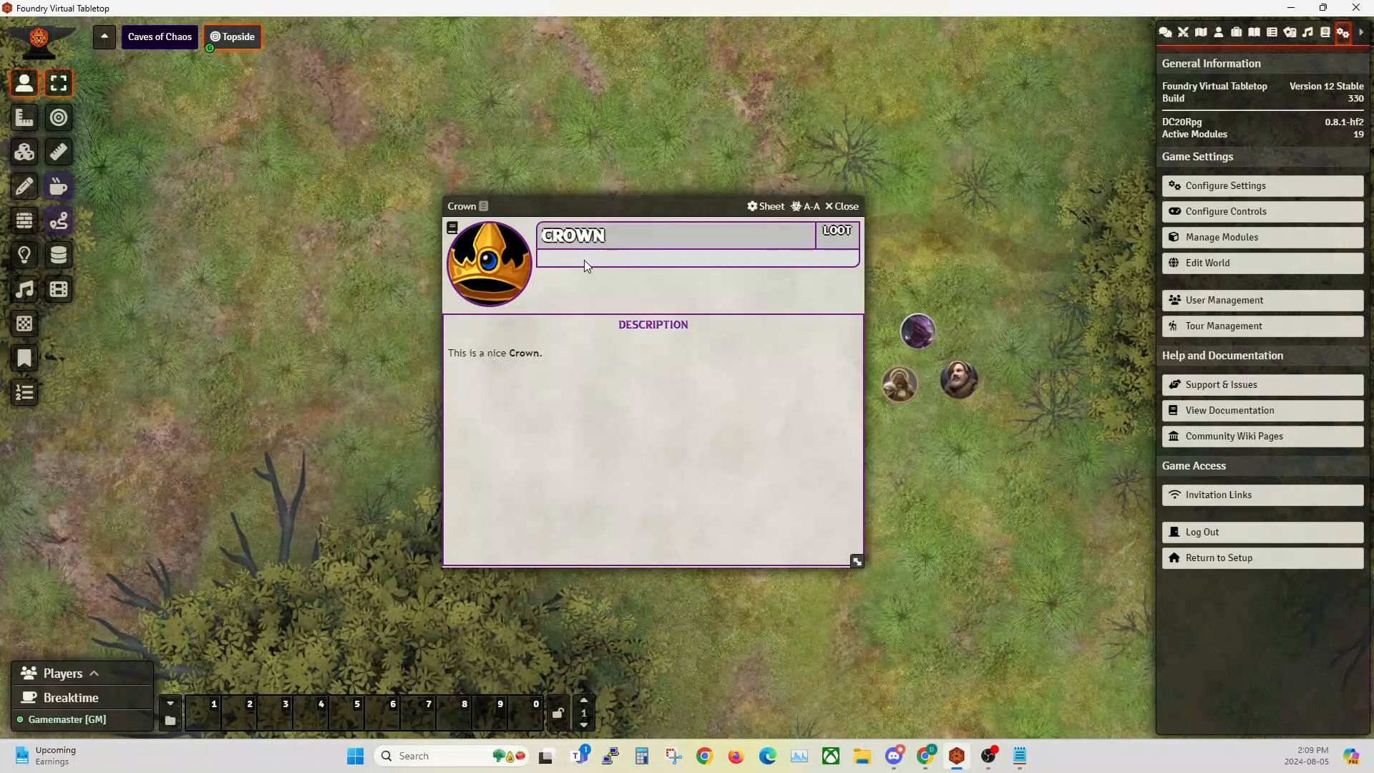
# Close the Crown's item sheet and add the Crown to Slaughter's inventory.
pyautogui.click(1218, 33)
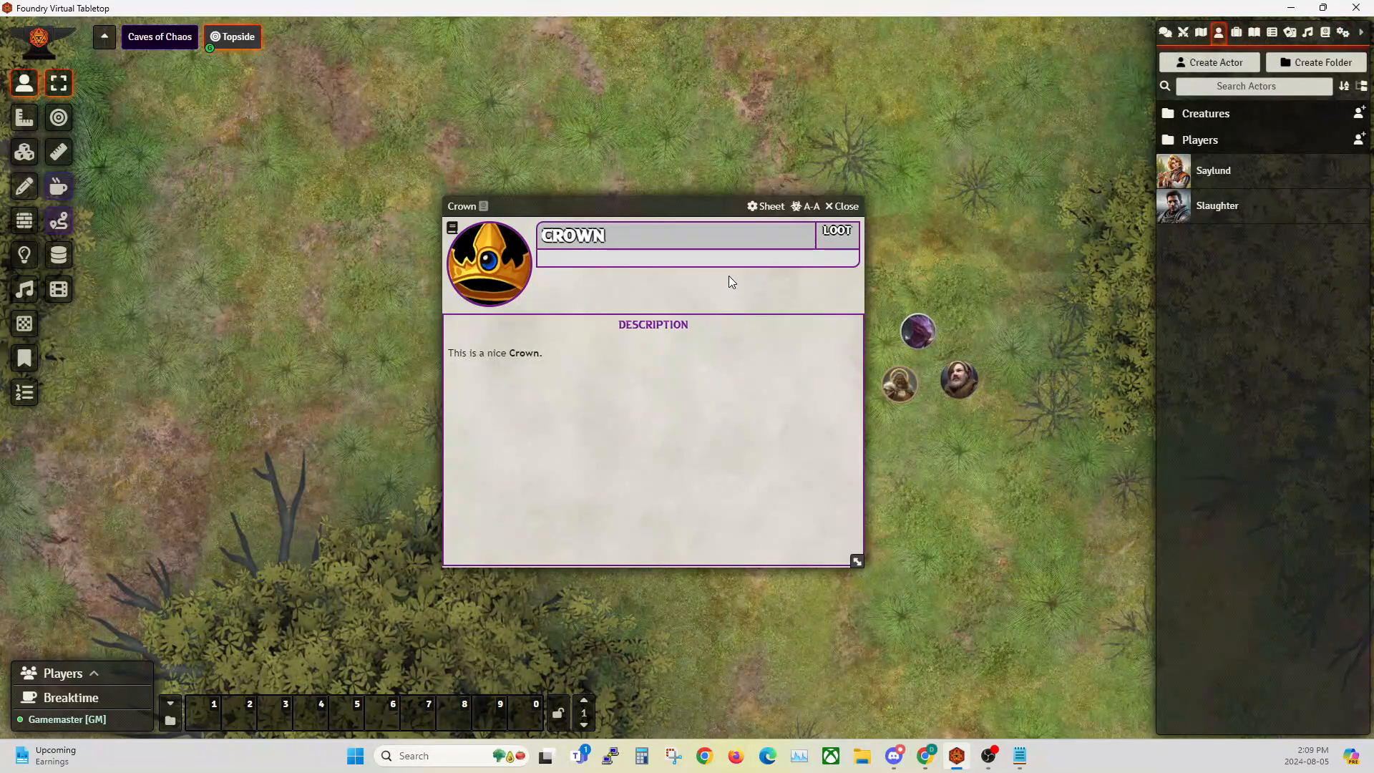
pyautogui.moveTo(638, 197); pyautogui.dragTo(681, 194)
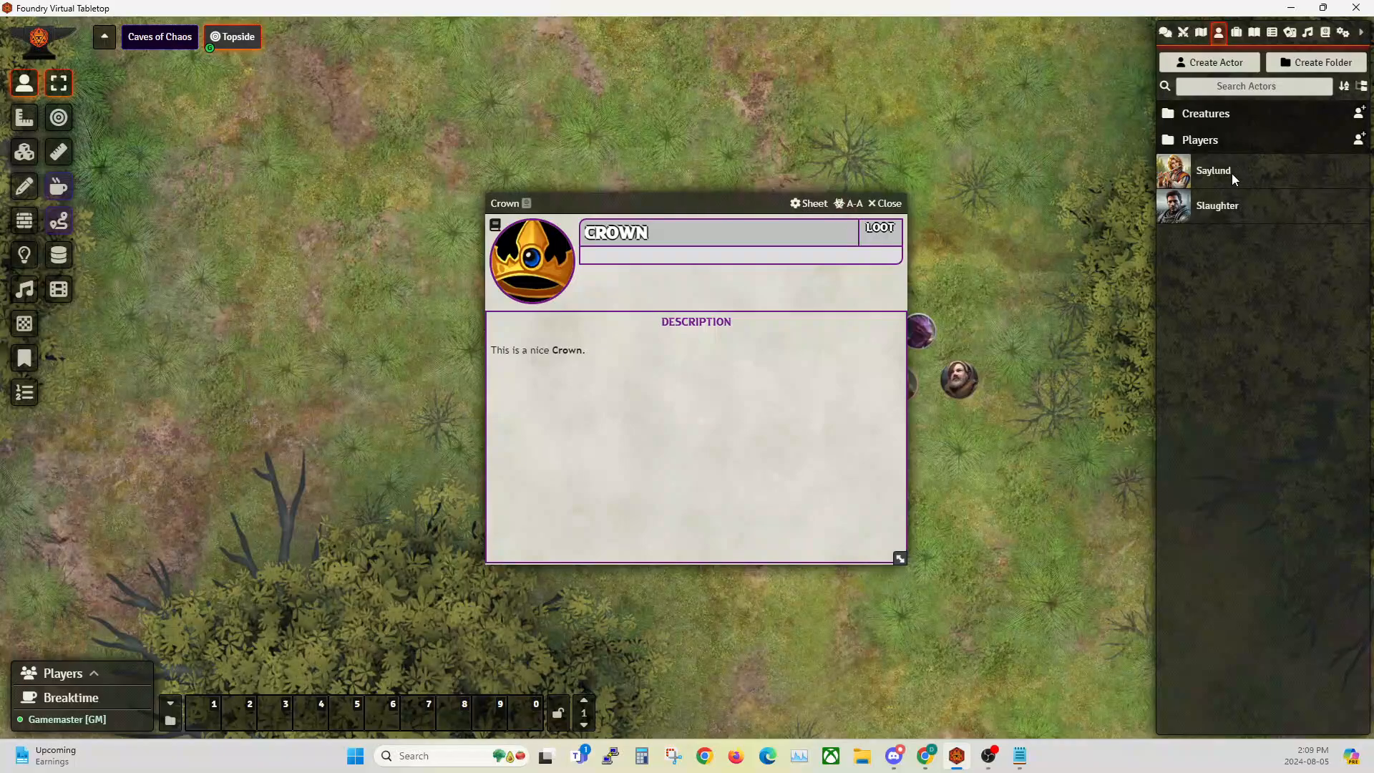
pyautogui.click(1237, 33)
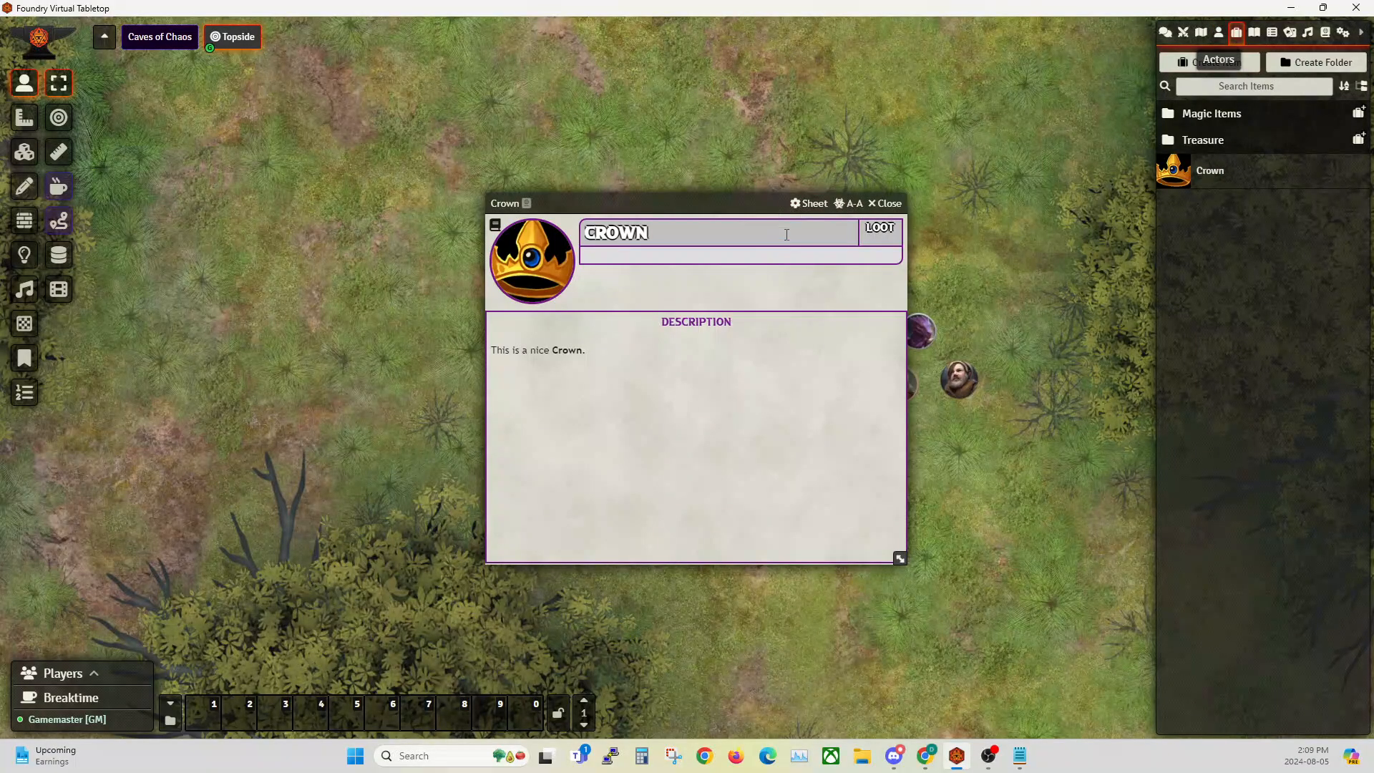
pyautogui.click(885, 203)
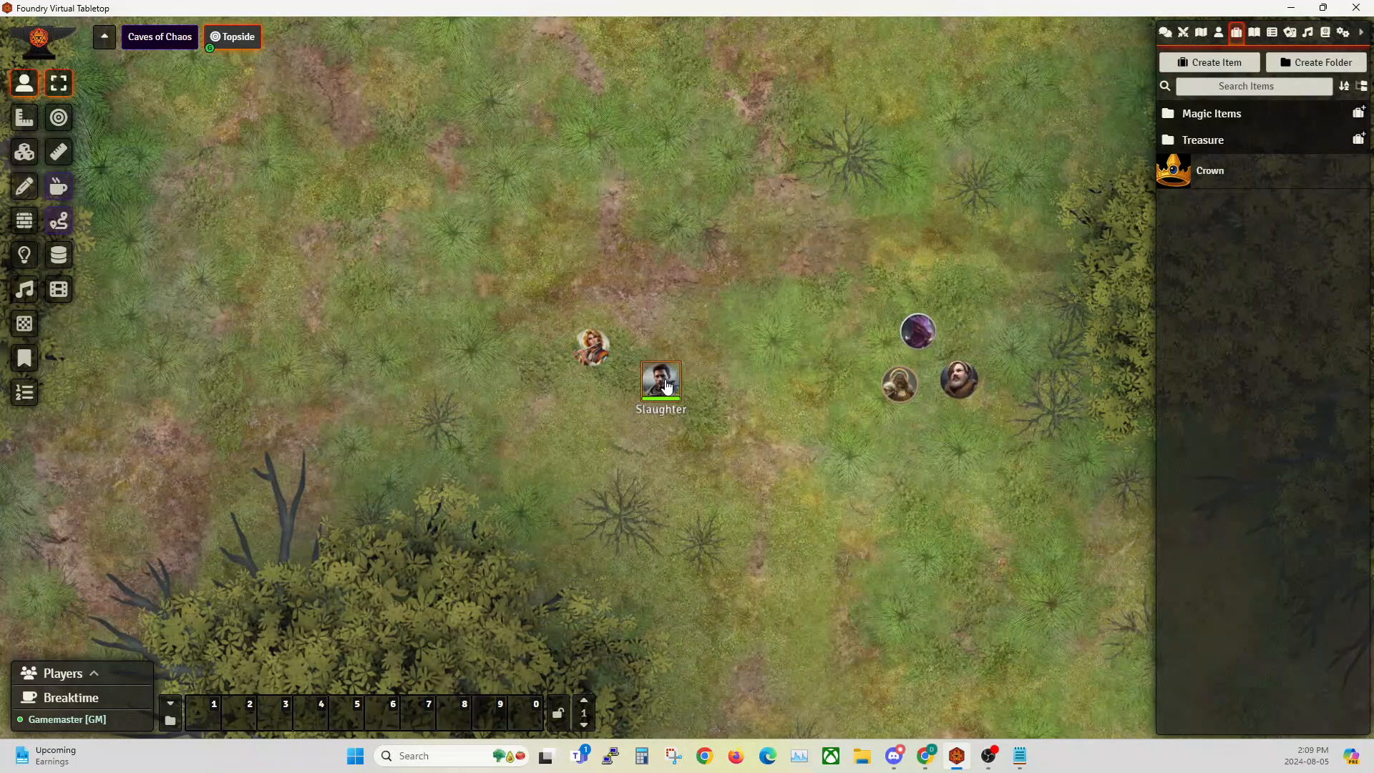
pyautogui.doubleClick(673, 386)
pyautogui.moveTo(1192, 175); pyautogui.dragTo(387, 368)
pyautogui.moveTo(348, 556)
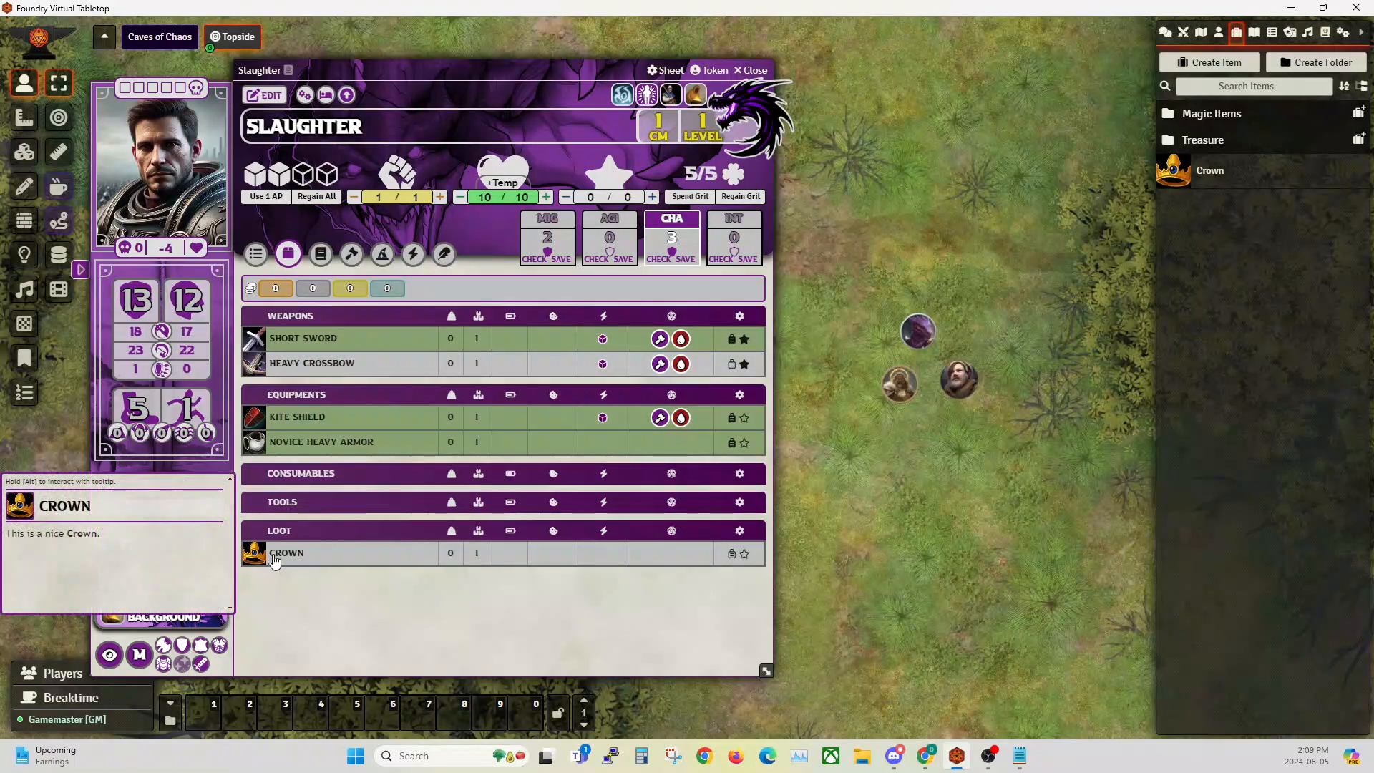
# Remove the Crown from Slaughter's inventory with sheet editing enabled, and turn editing back off.
pyautogui.click(264, 95)
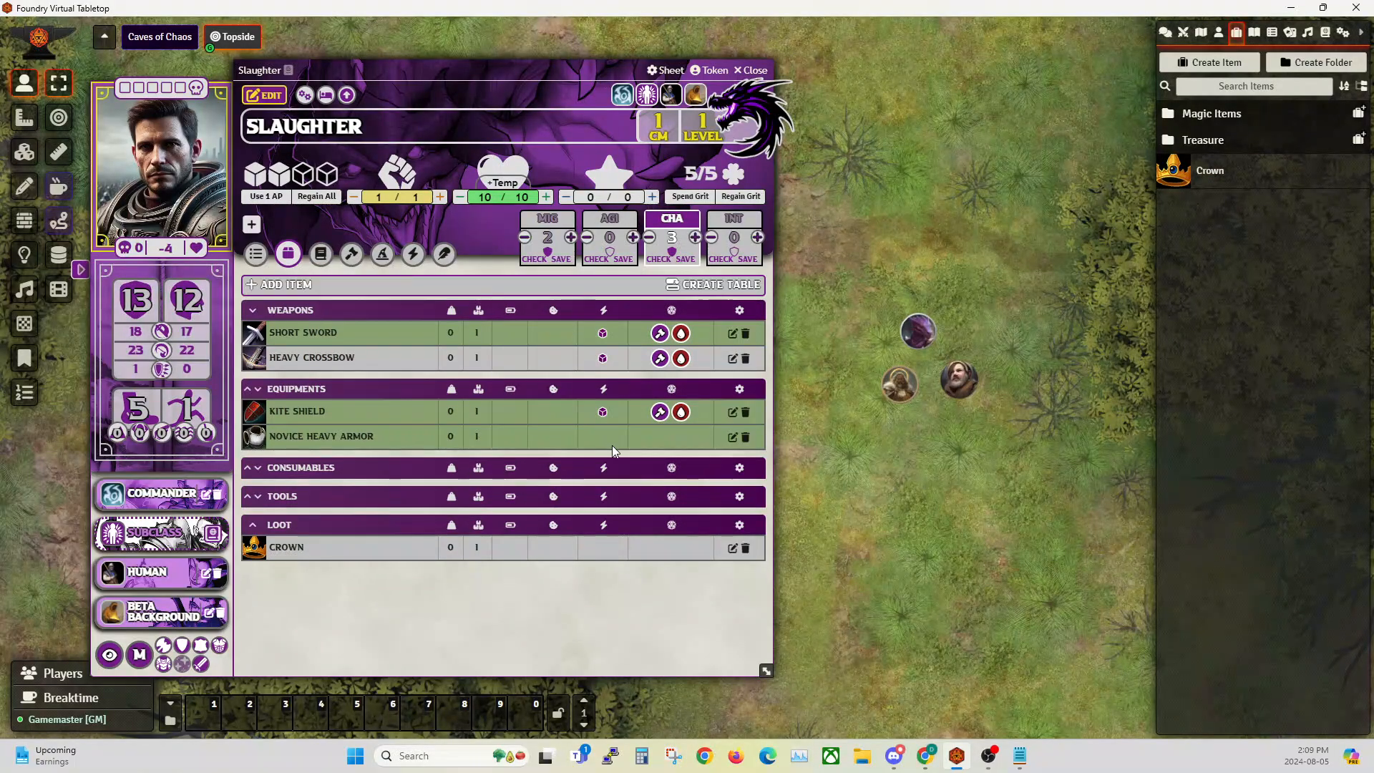
pyautogui.click(744, 548)
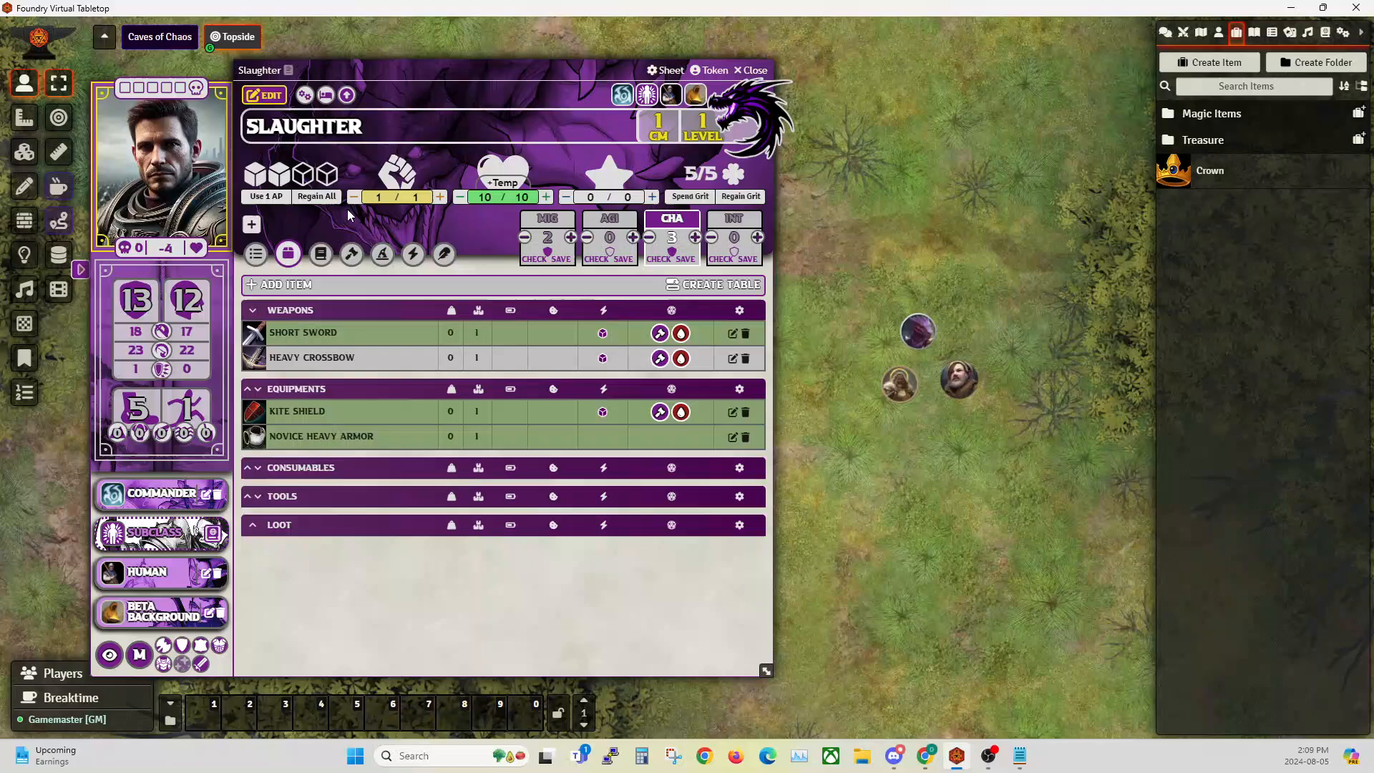
pyautogui.click(264, 95)
# Mark the world's Crown item as unidentified, reopen its sheet to check the setting, and close it.
pyautogui.click(1209, 172)
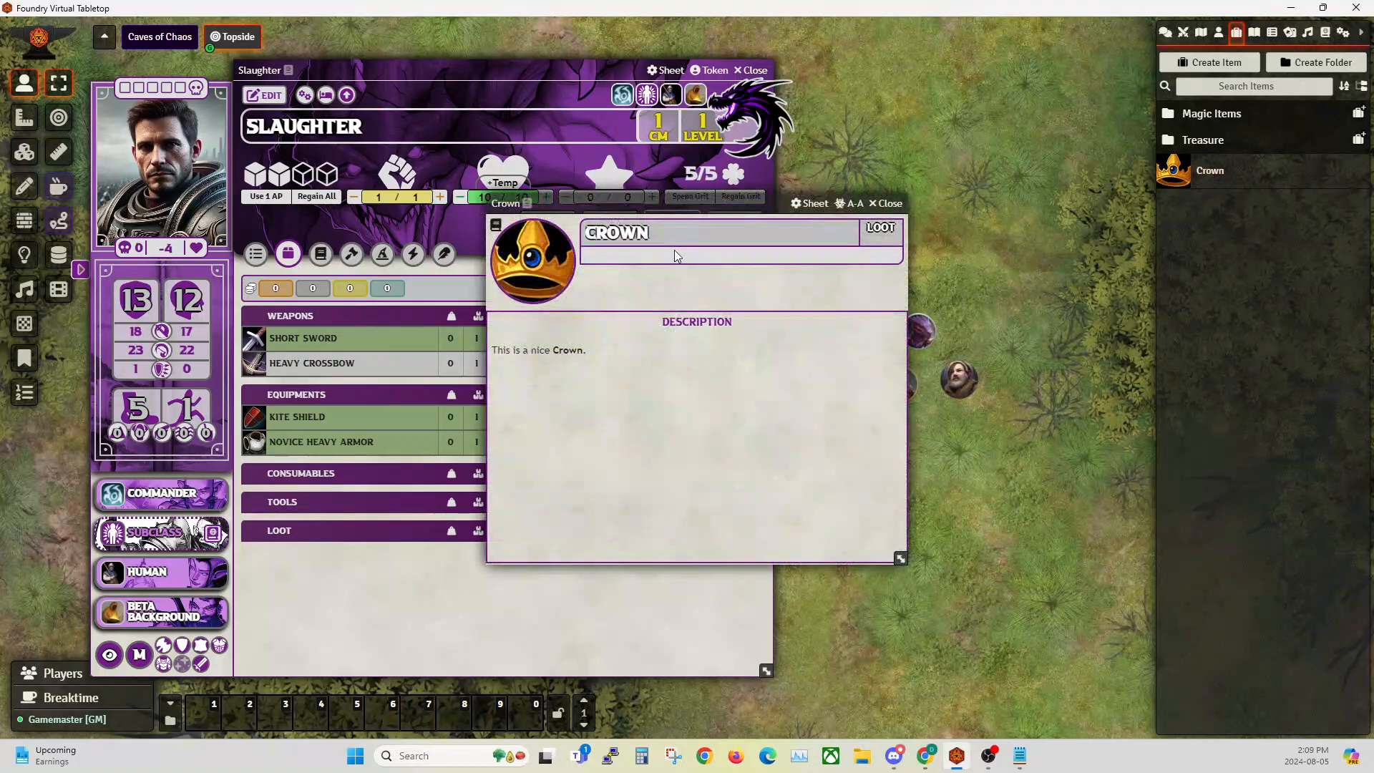
pyautogui.moveTo(658, 188); pyautogui.dragTo(955, 253)
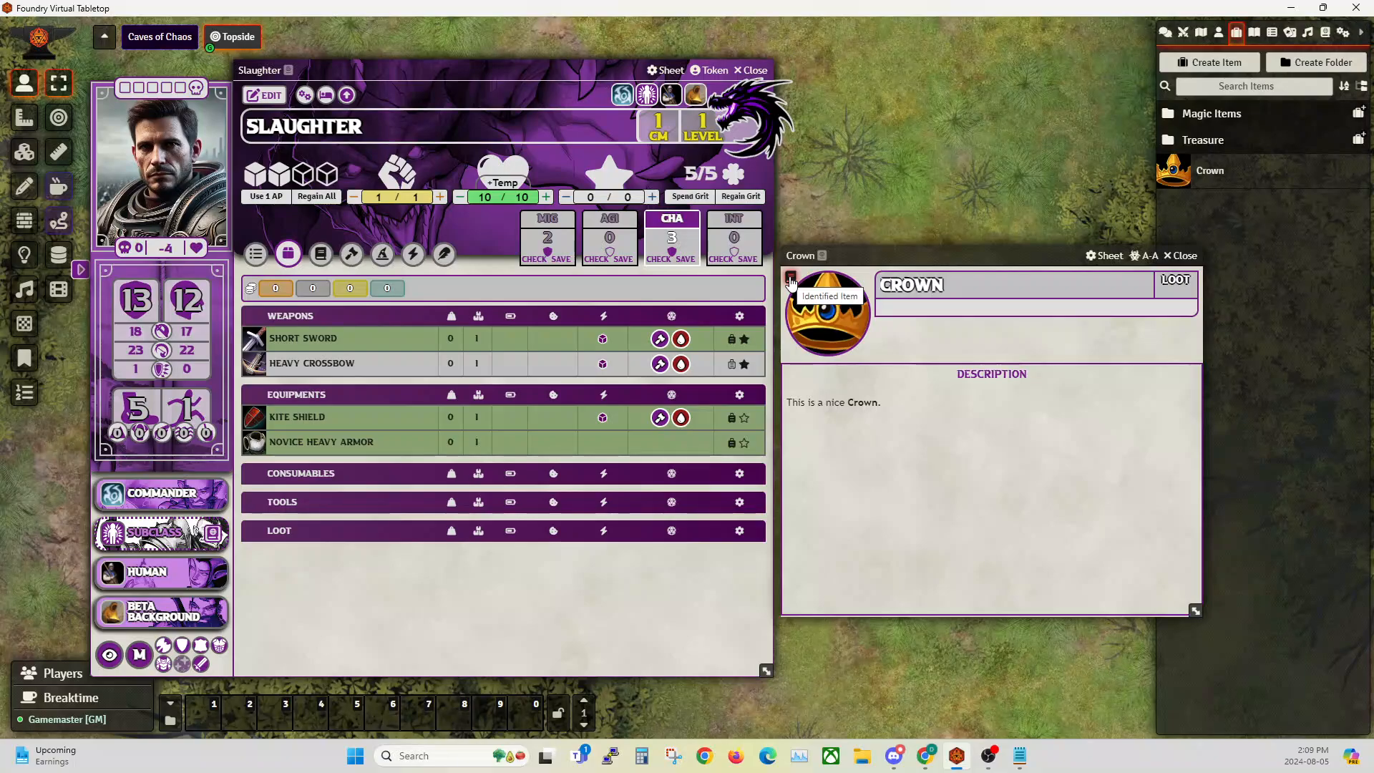
pyautogui.click(790, 279)
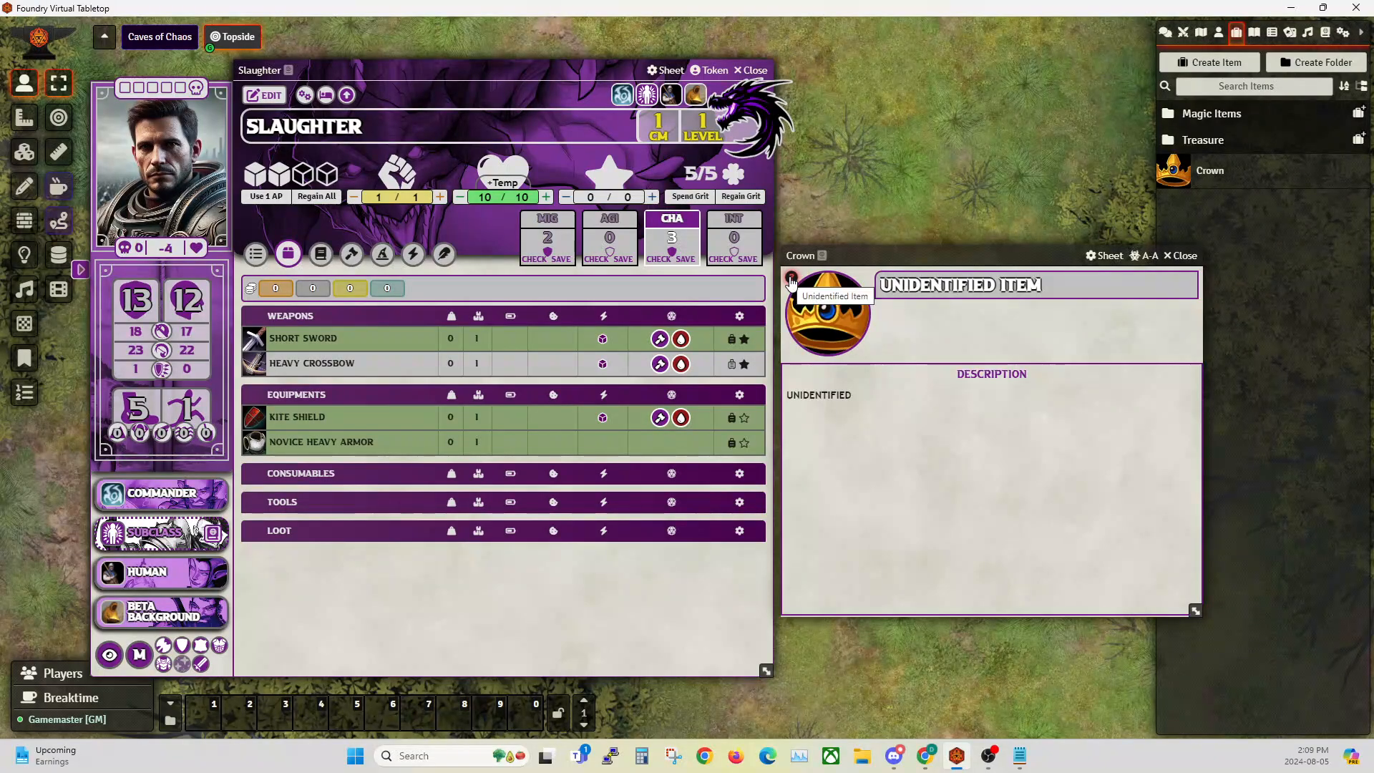
pyautogui.click(1184, 260)
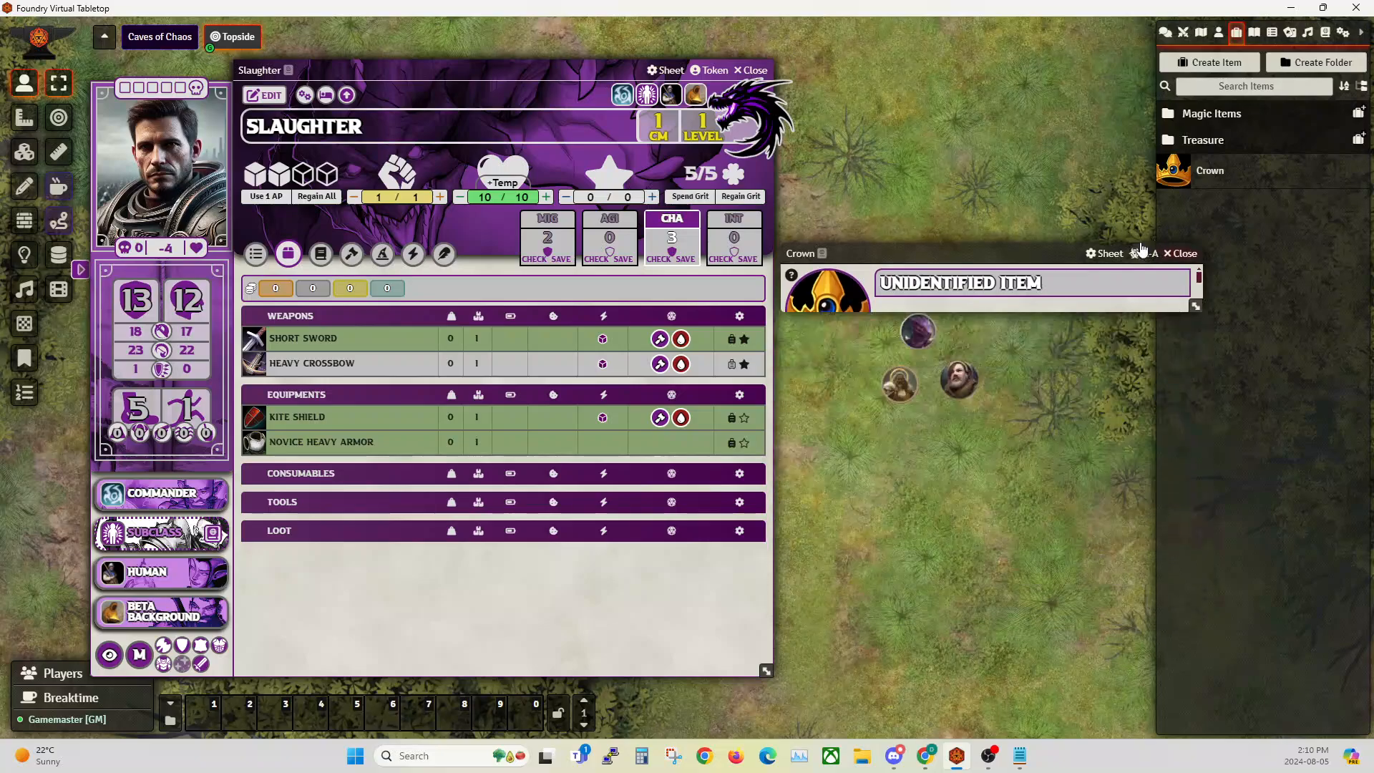
pyautogui.click(1220, 178)
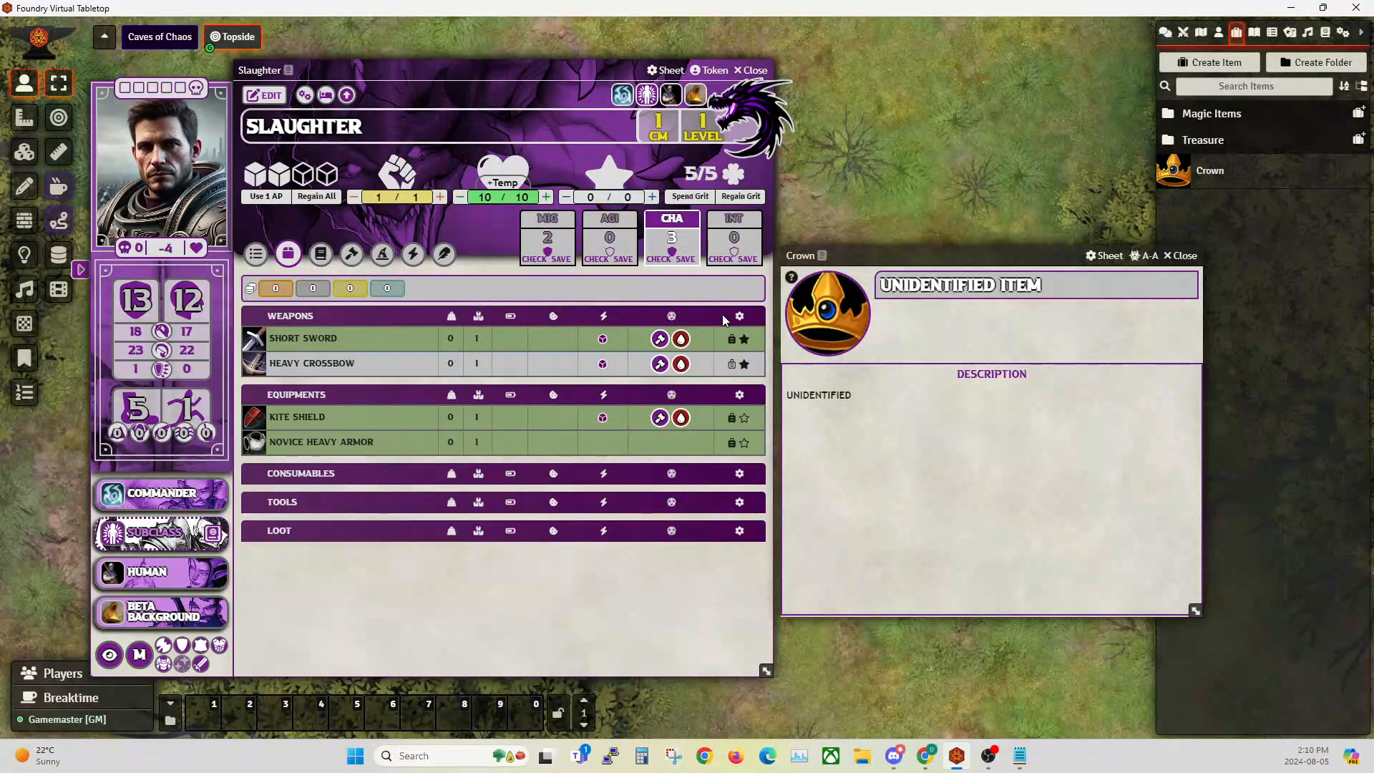
pyautogui.click(1181, 256)
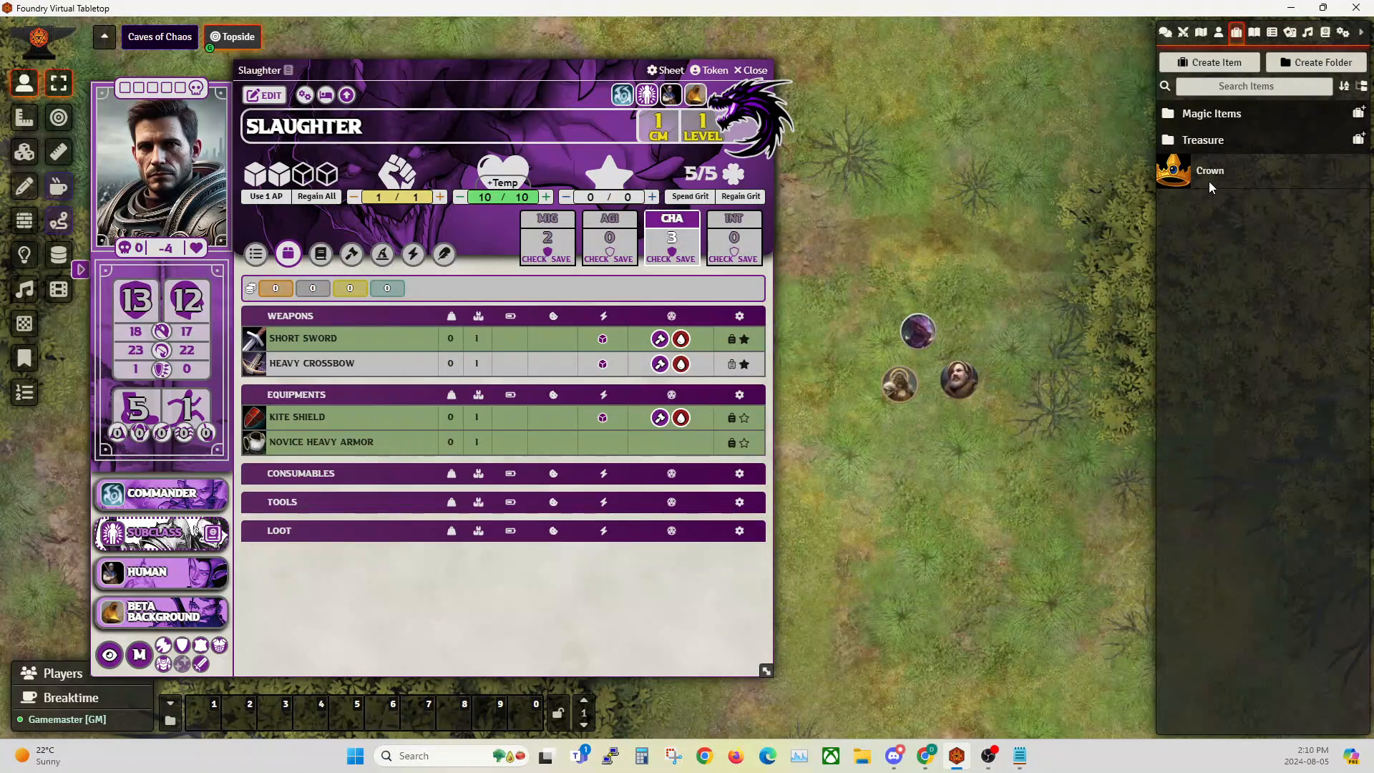
# Add the unidentified Crown to Slaughter's inventory and view that copy's item sheet.
pyautogui.moveTo(1208, 179); pyautogui.dragTo(380, 459)
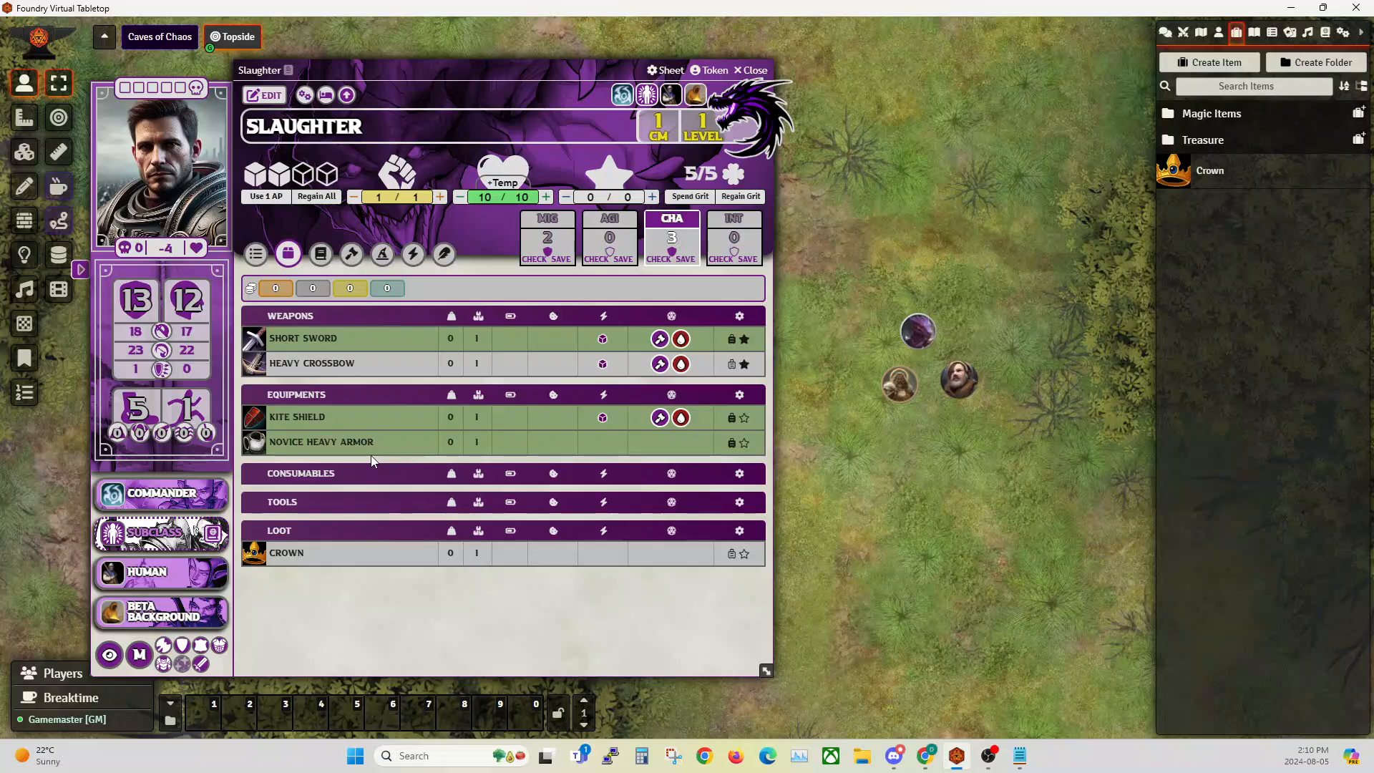
pyautogui.click(290, 556)
pyautogui.click(291, 556)
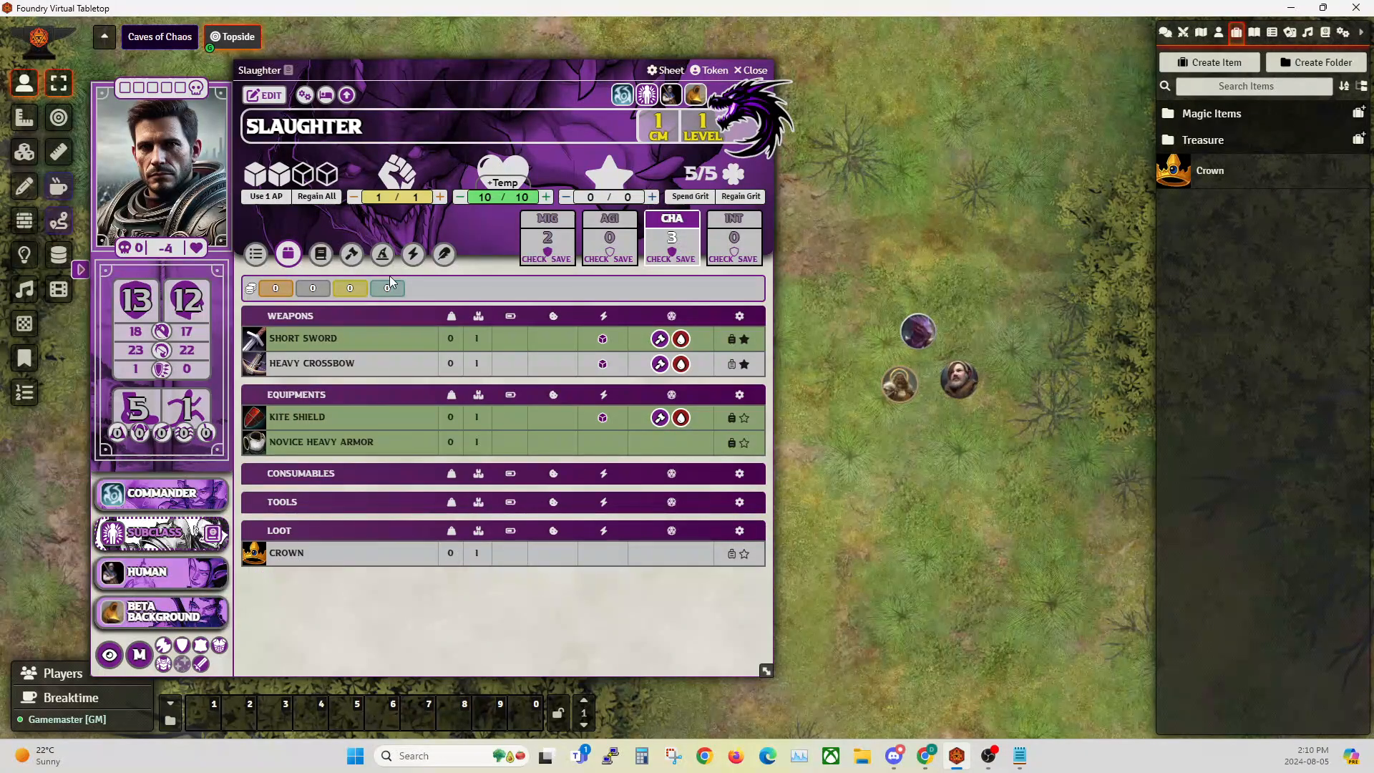
pyautogui.click(265, 95)
pyautogui.click(732, 547)
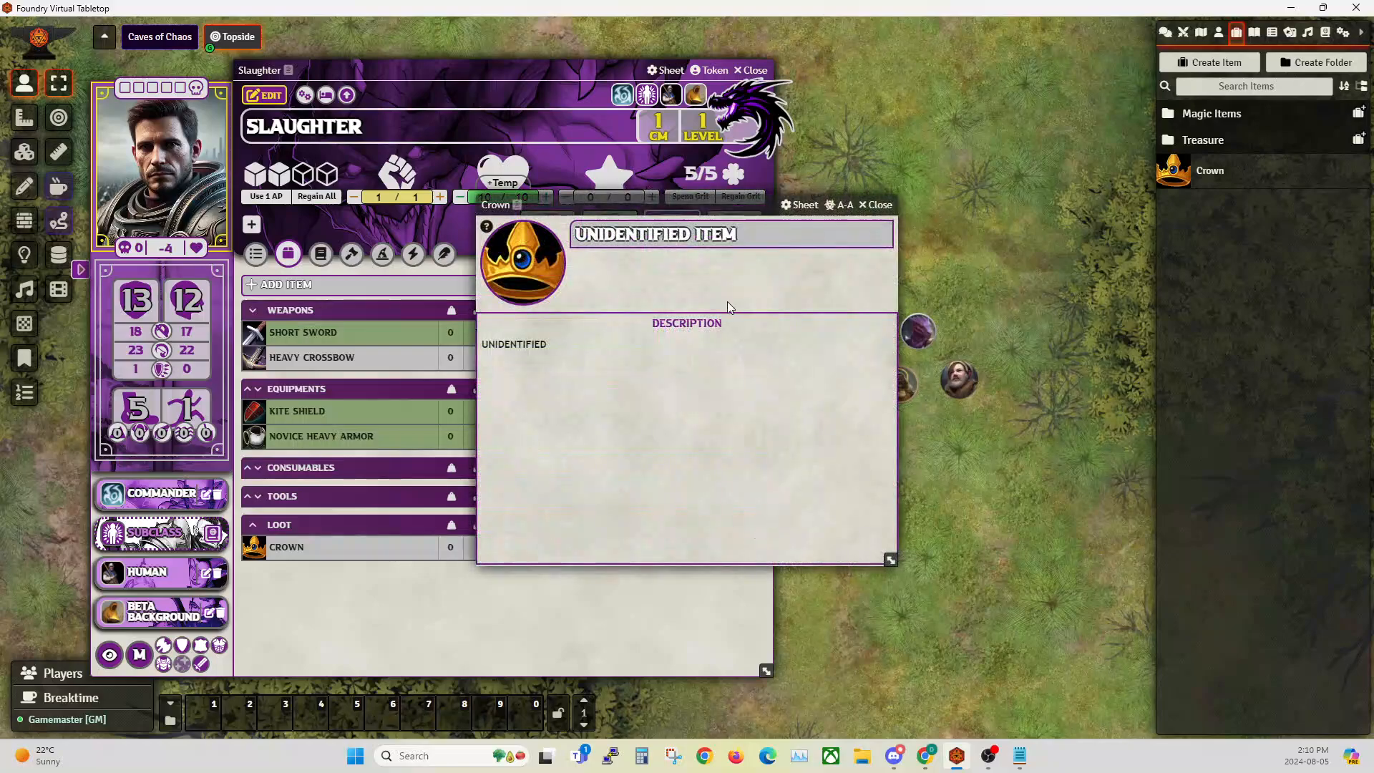
pyautogui.click(875, 204)
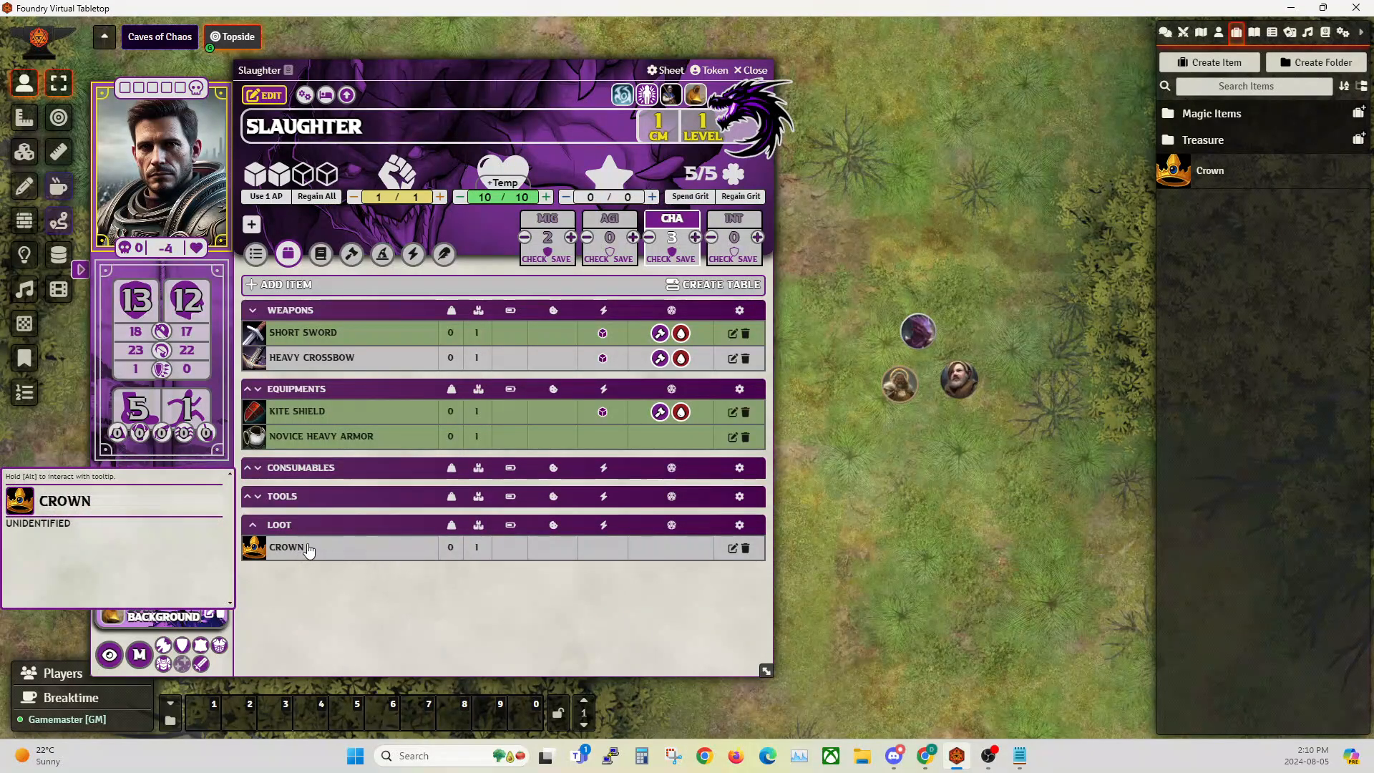
# Mark the Crown in Slaughter's inventory as identified, close its sheet and delete it from the inventory.
pyautogui.click(733, 548)
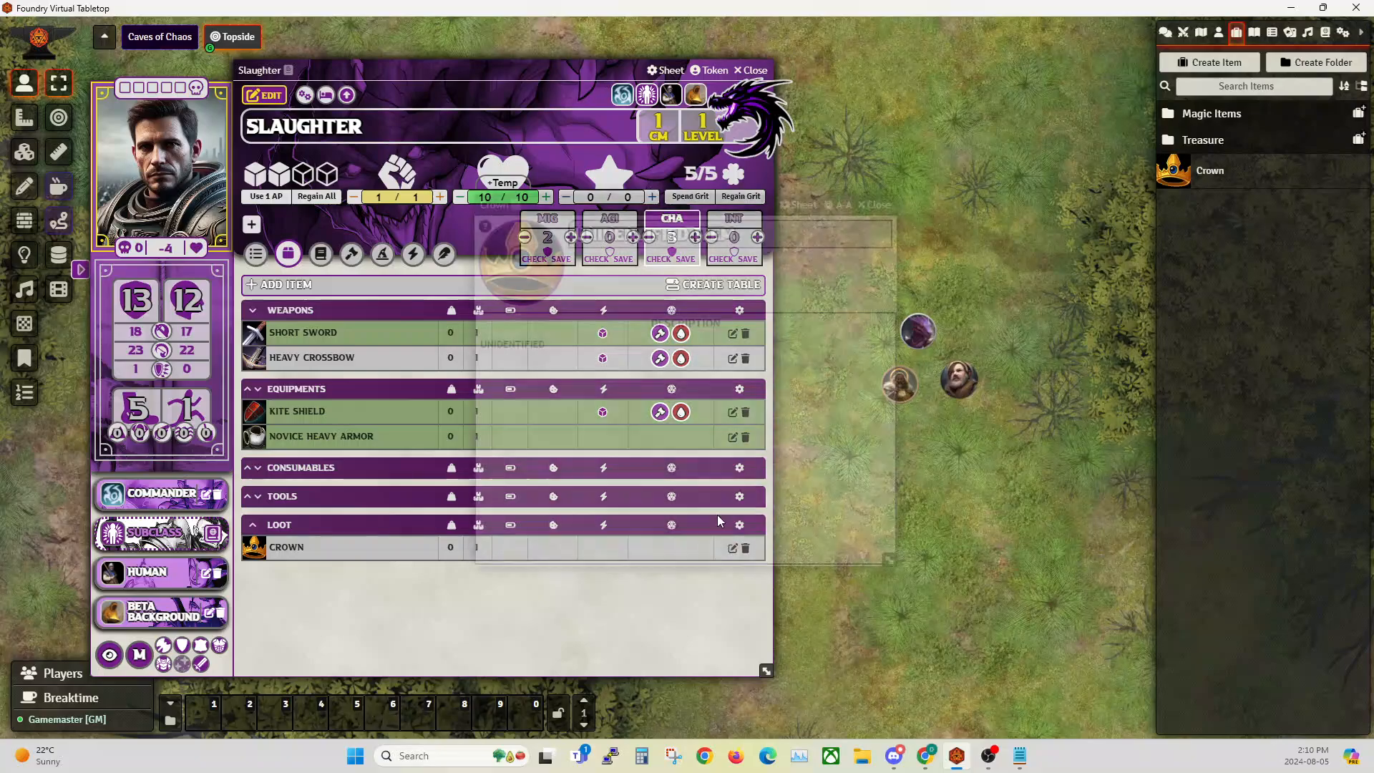
pyautogui.moveTo(486, 229)
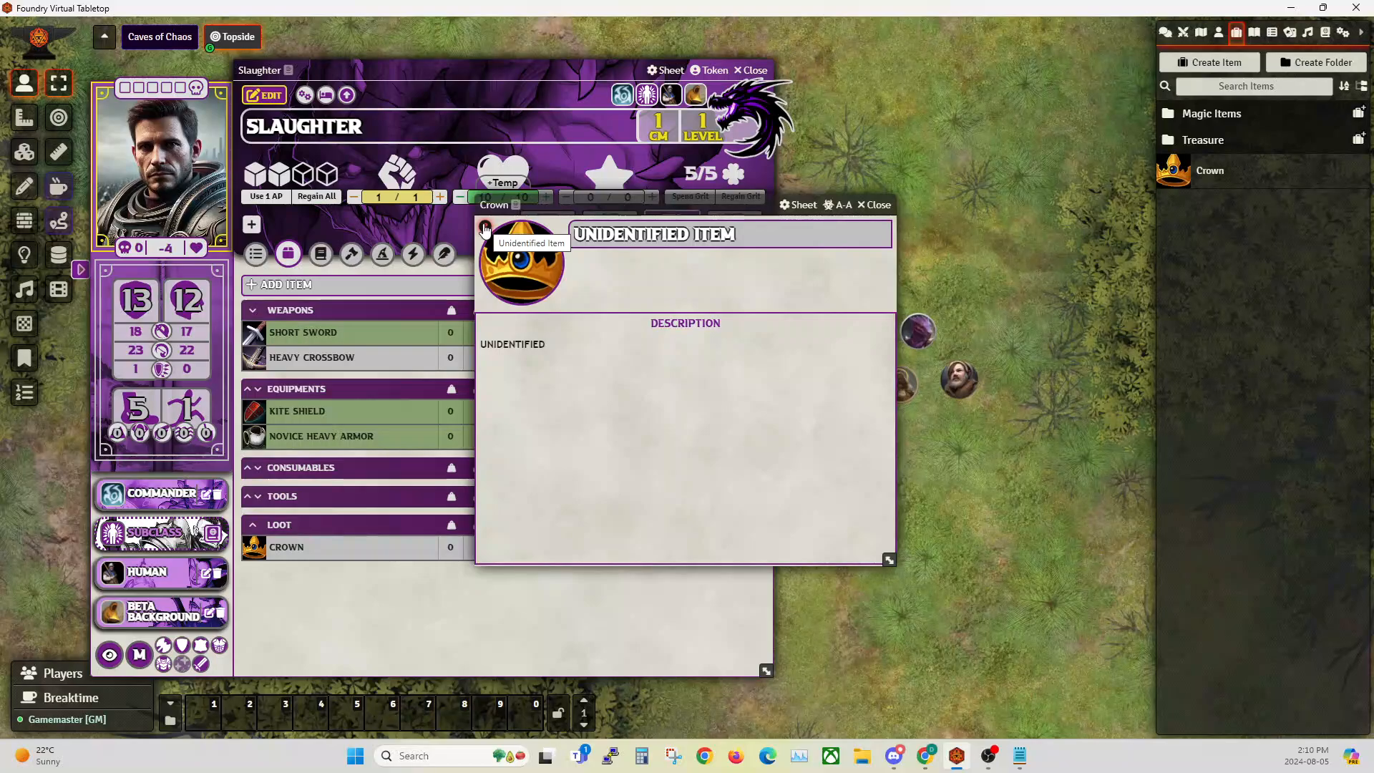
pyautogui.click(485, 229)
pyautogui.moveTo(679, 206); pyautogui.dragTo(672, 221)
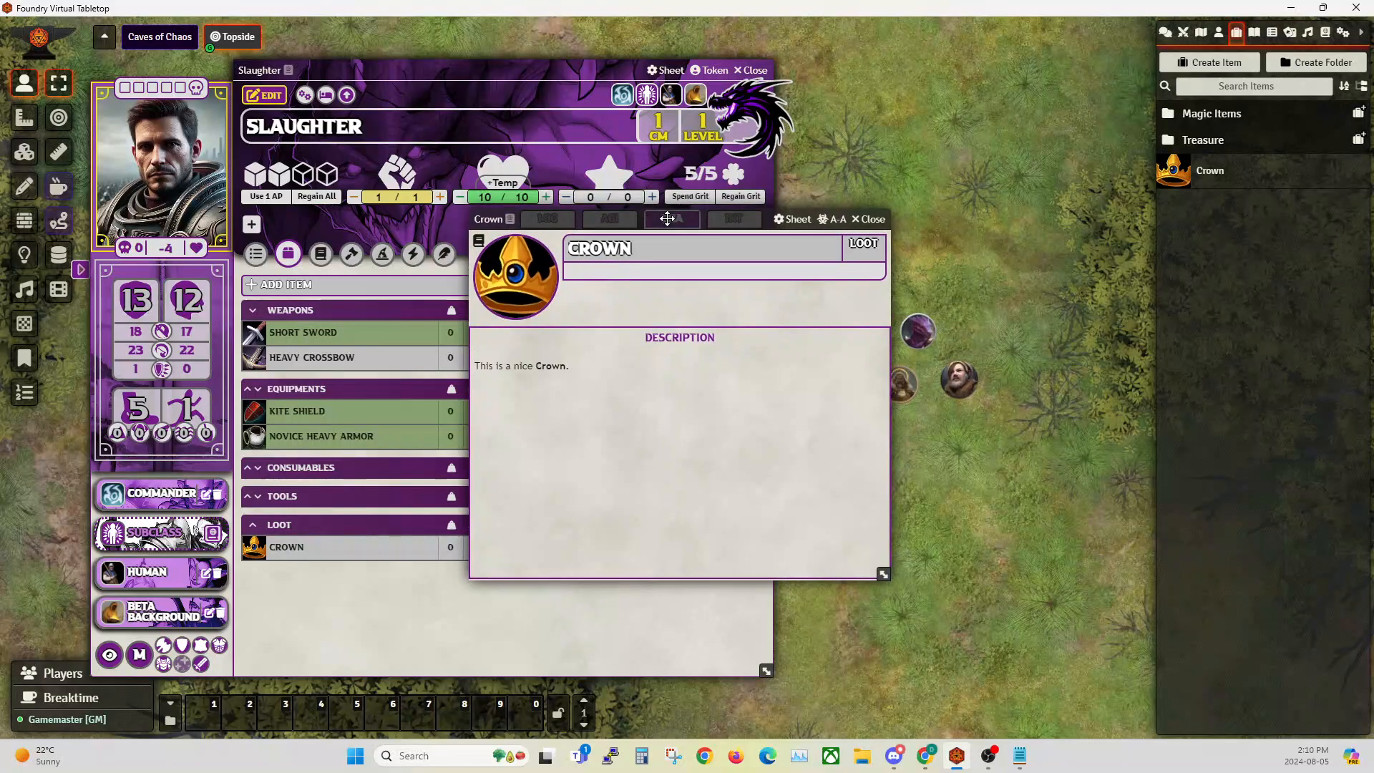
pyautogui.press('Escape')
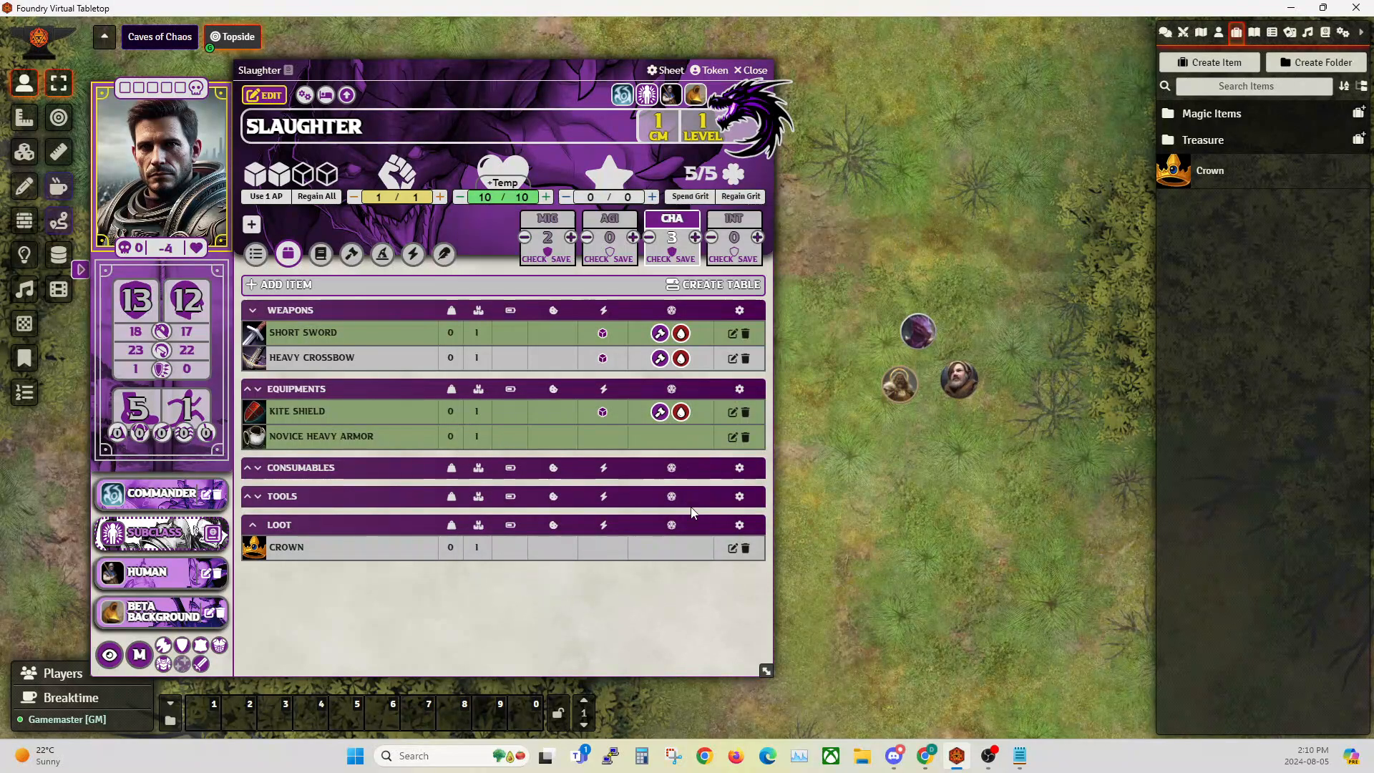
pyautogui.click(746, 548)
# Create a new item of type Tool named Hammer.
pyautogui.click(1217, 63)
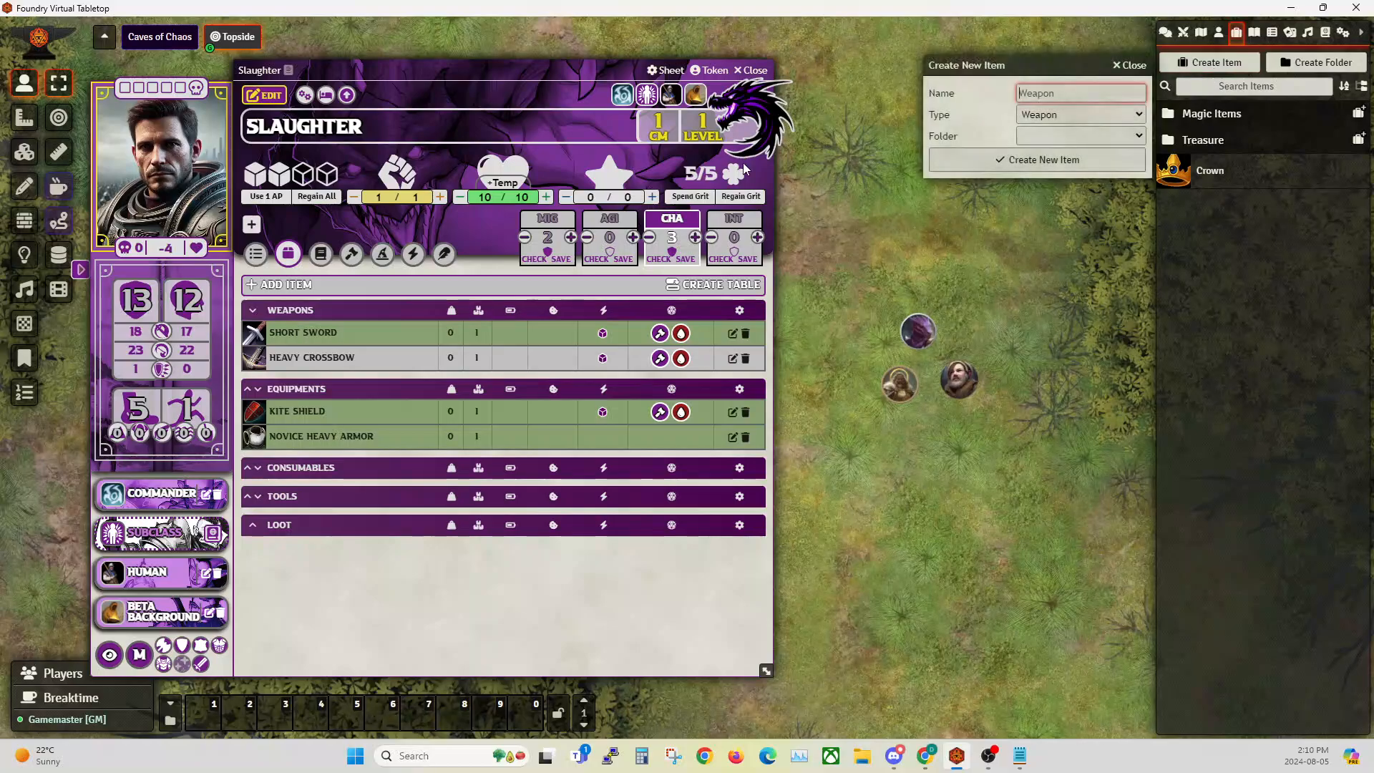
pyautogui.moveTo(1064, 62); pyautogui.dragTo(504, 142)
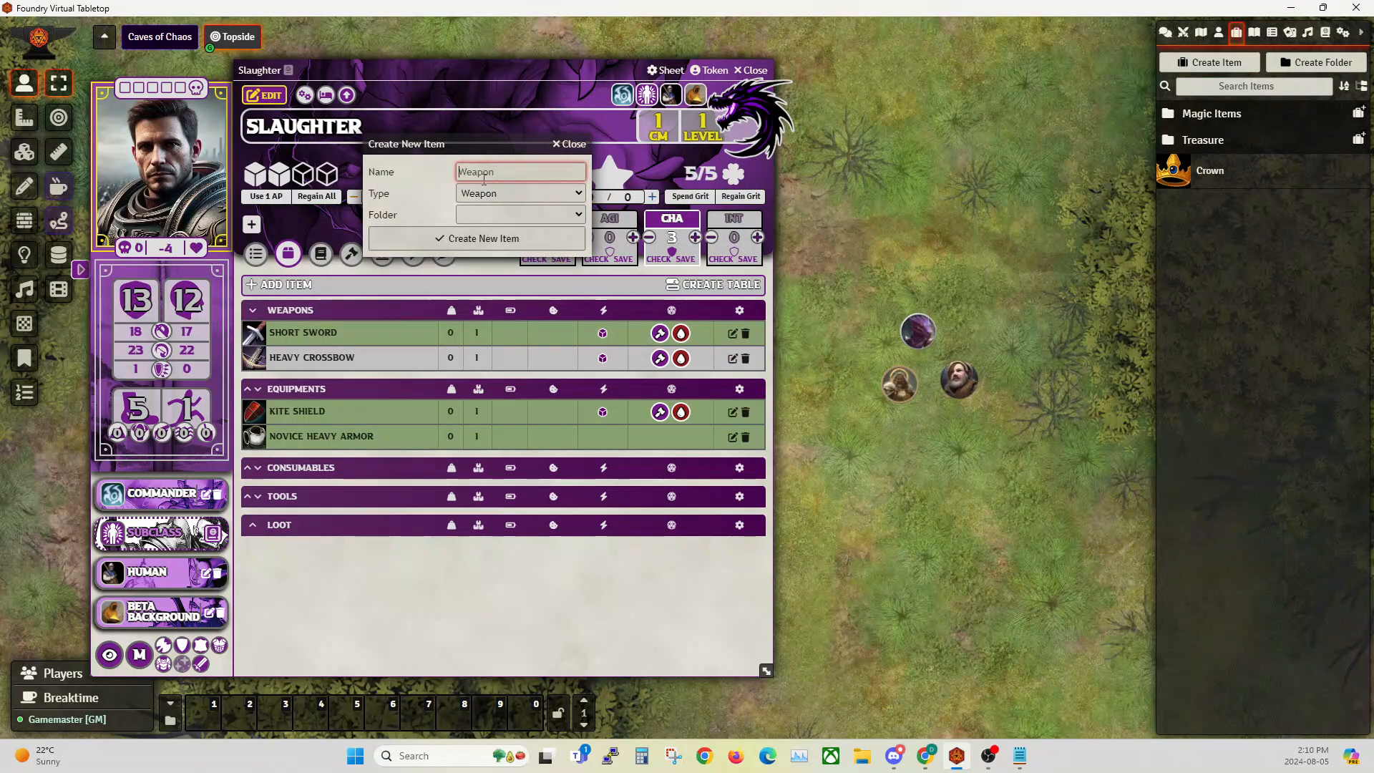
pyautogui.click(481, 193)
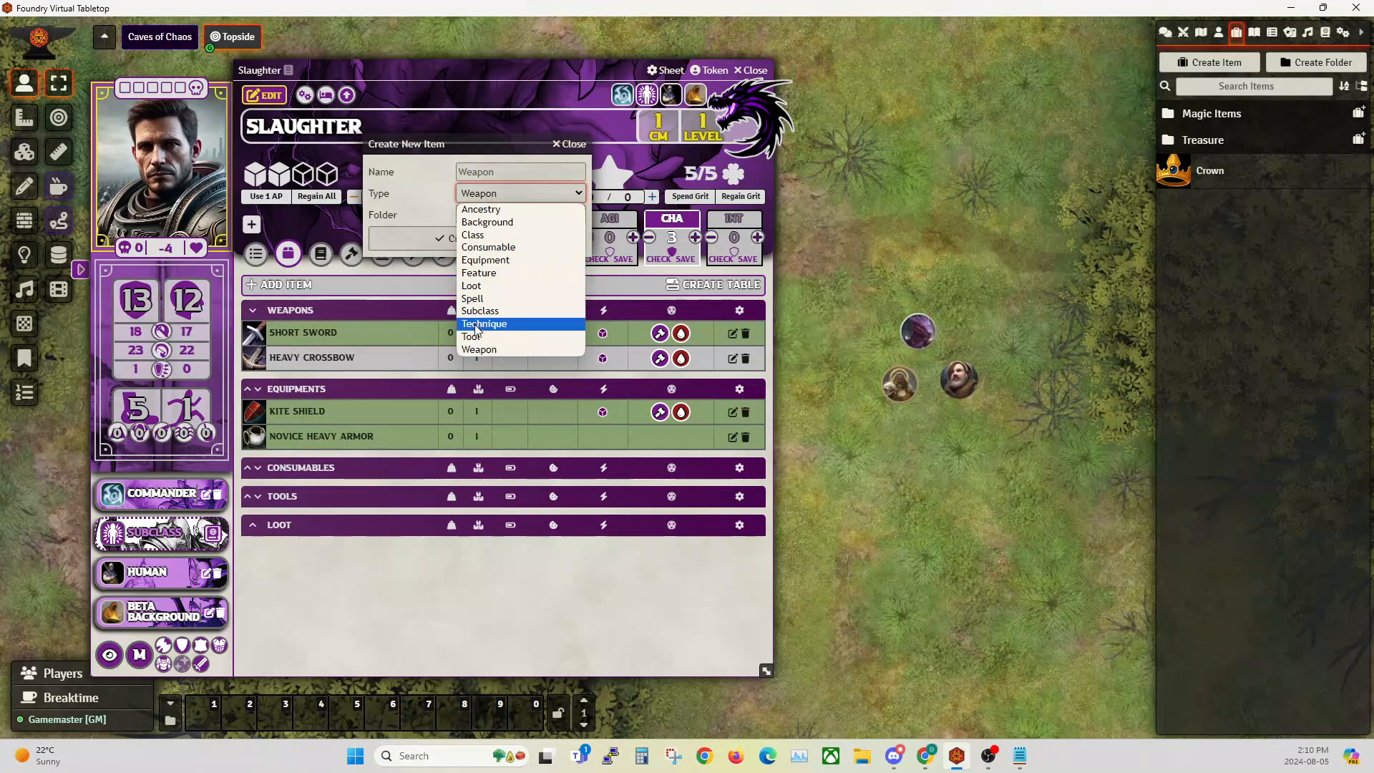
pyautogui.click(497, 337)
pyautogui.click(472, 172)
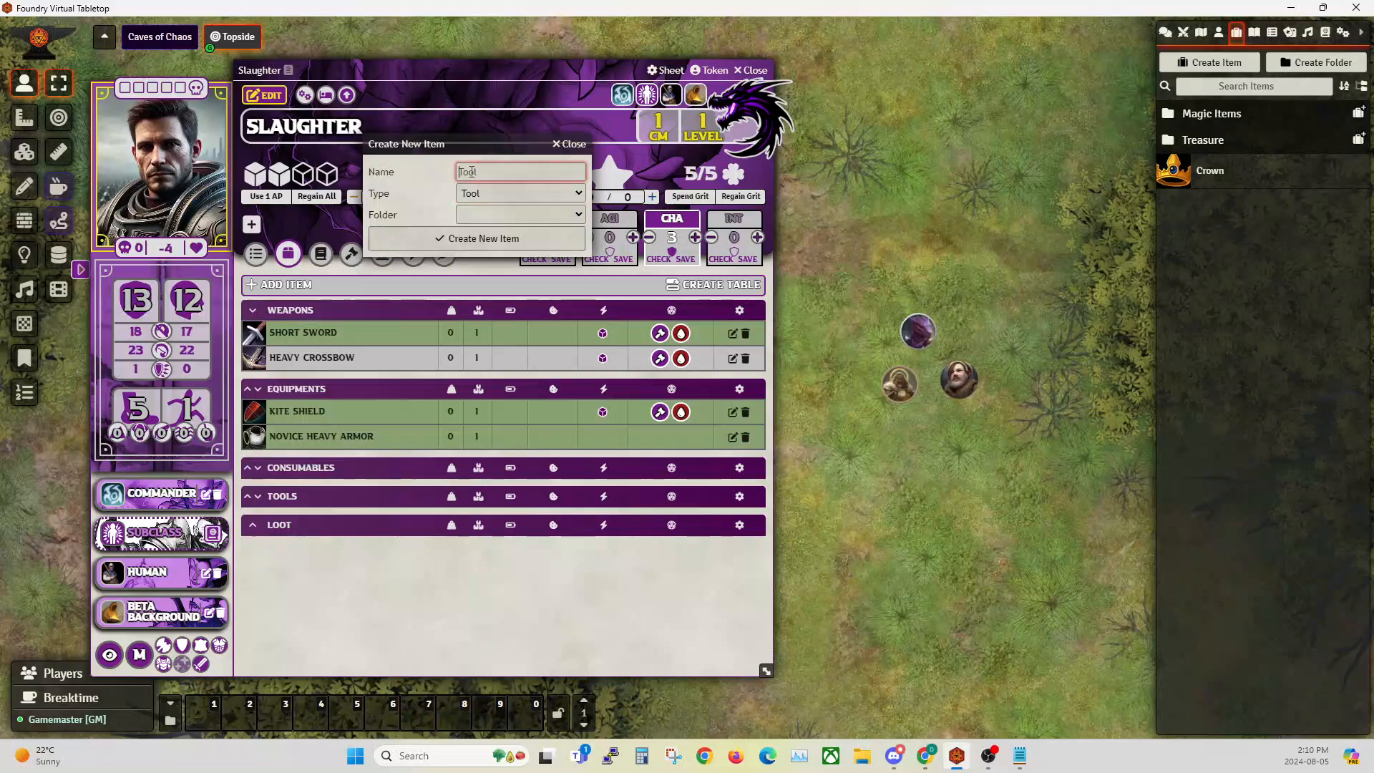
pyautogui.write('Hammer')
pyautogui.click(477, 247)
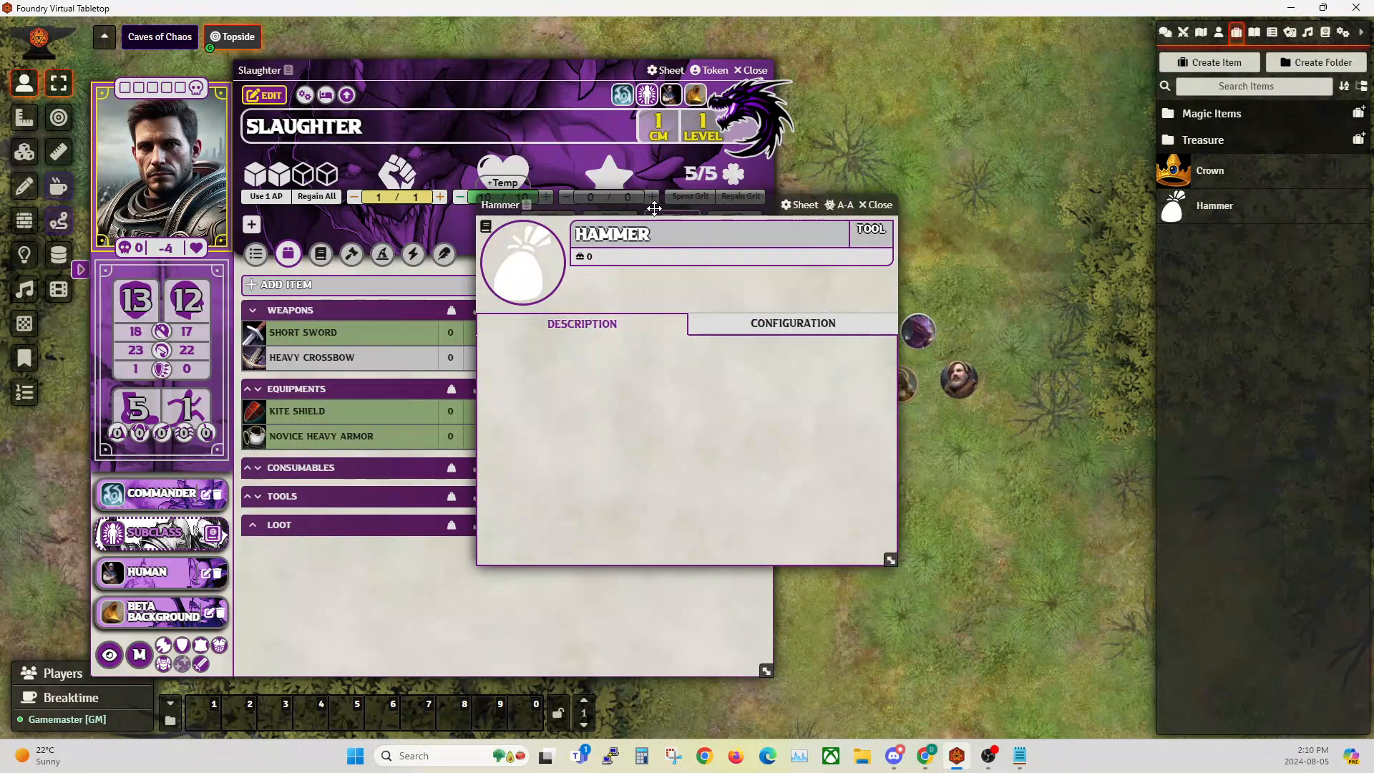
# Set the Hammer's image to hammer-backing-steel.webp from the core data folder icons/tools/hand, filtering the files by "hammer".
pyautogui.moveTo(653, 207); pyautogui.dragTo(739, 254)
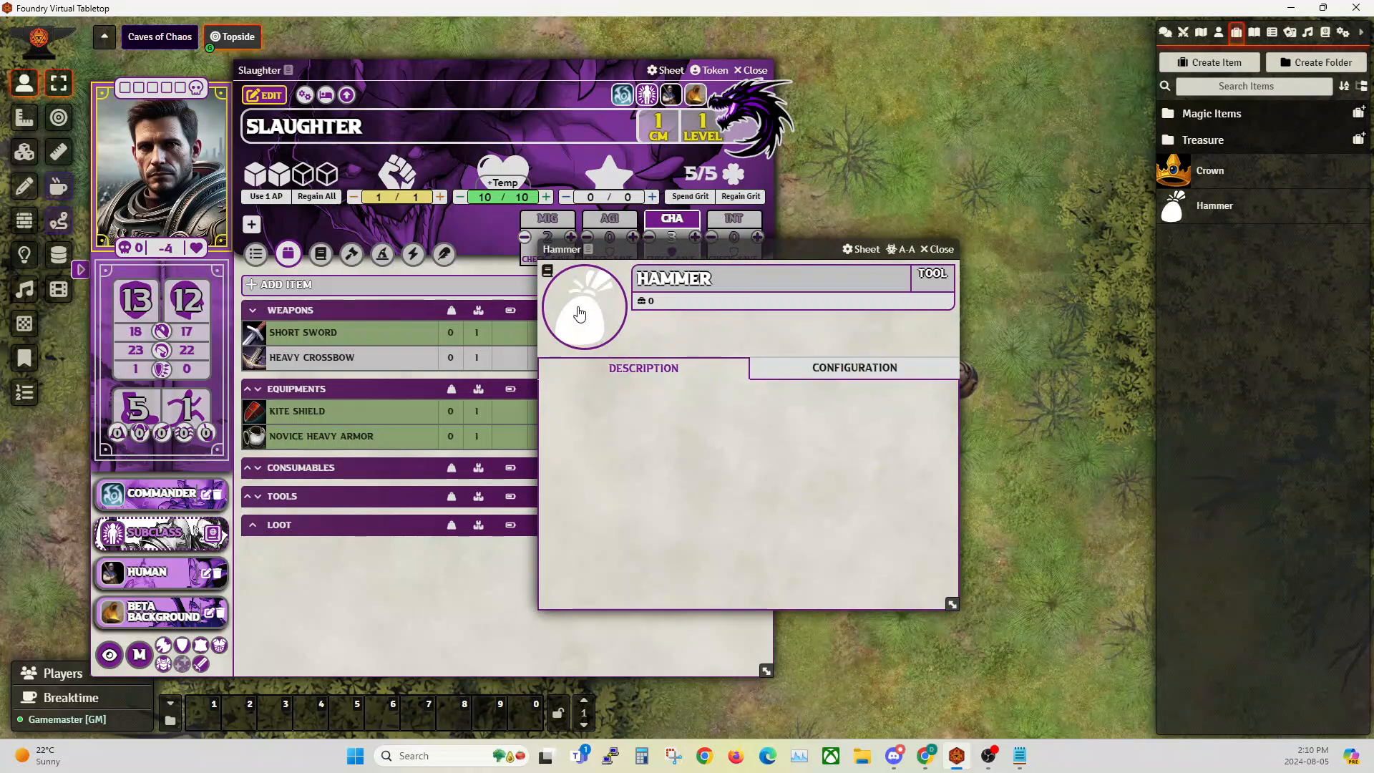
pyautogui.click(581, 312)
pyautogui.click(568, 140)
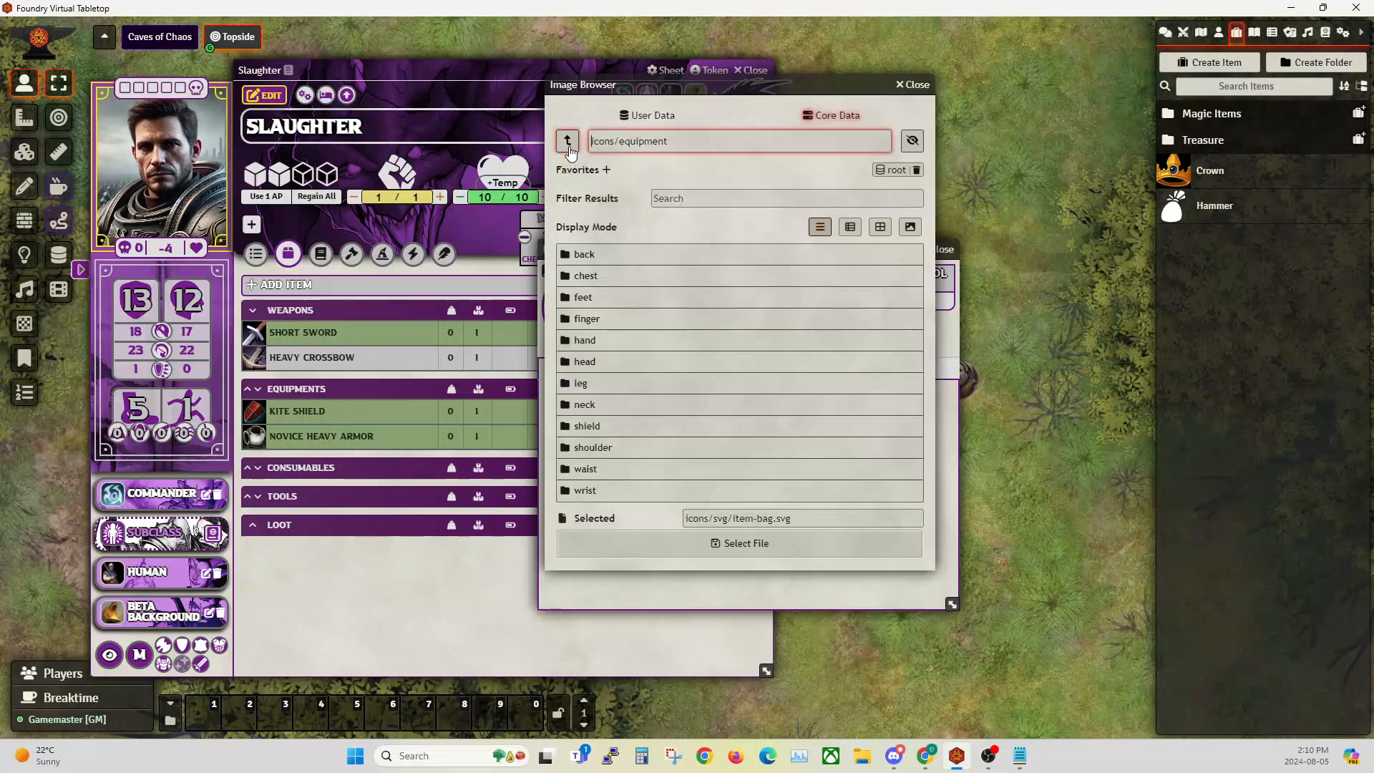
pyautogui.click(568, 141)
pyautogui.click(585, 494)
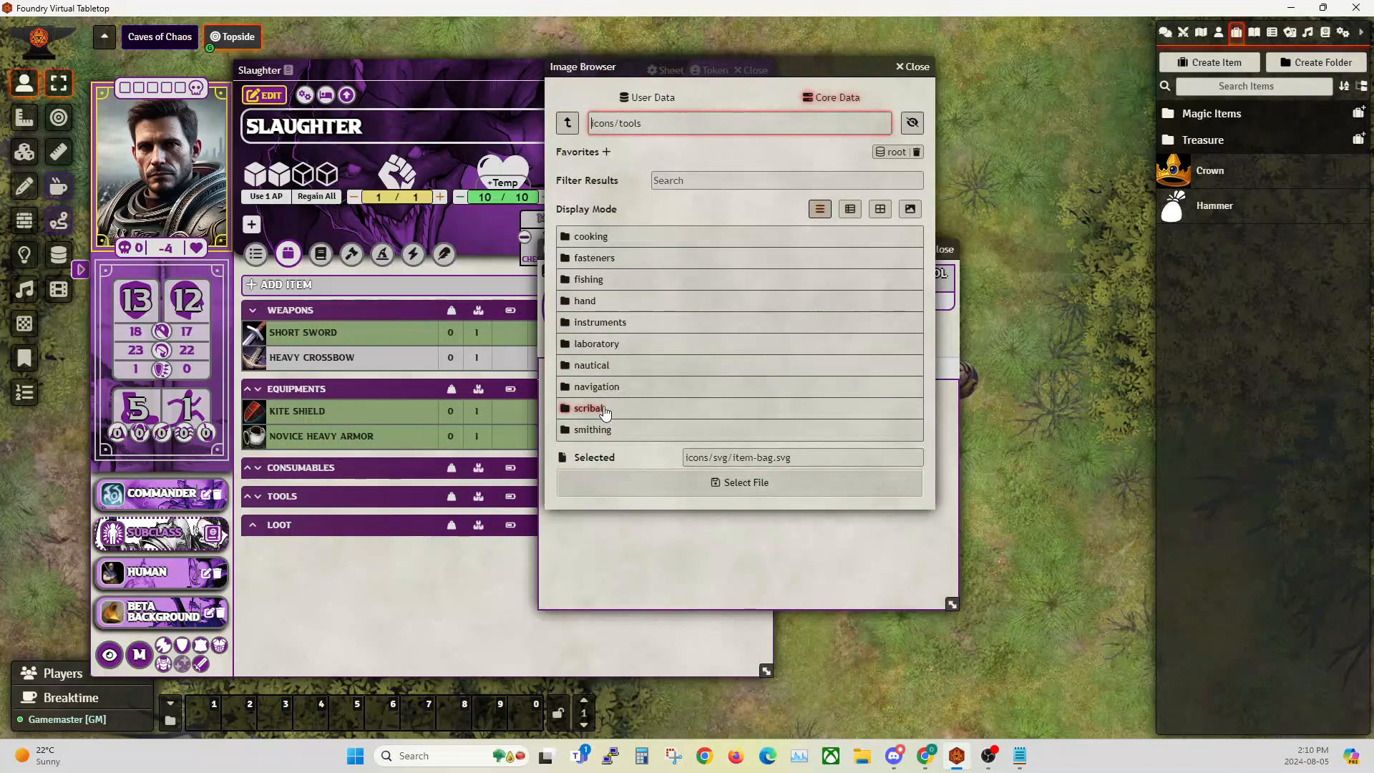
pyautogui.click(599, 303)
pyautogui.click(675, 182)
pyautogui.write('h')
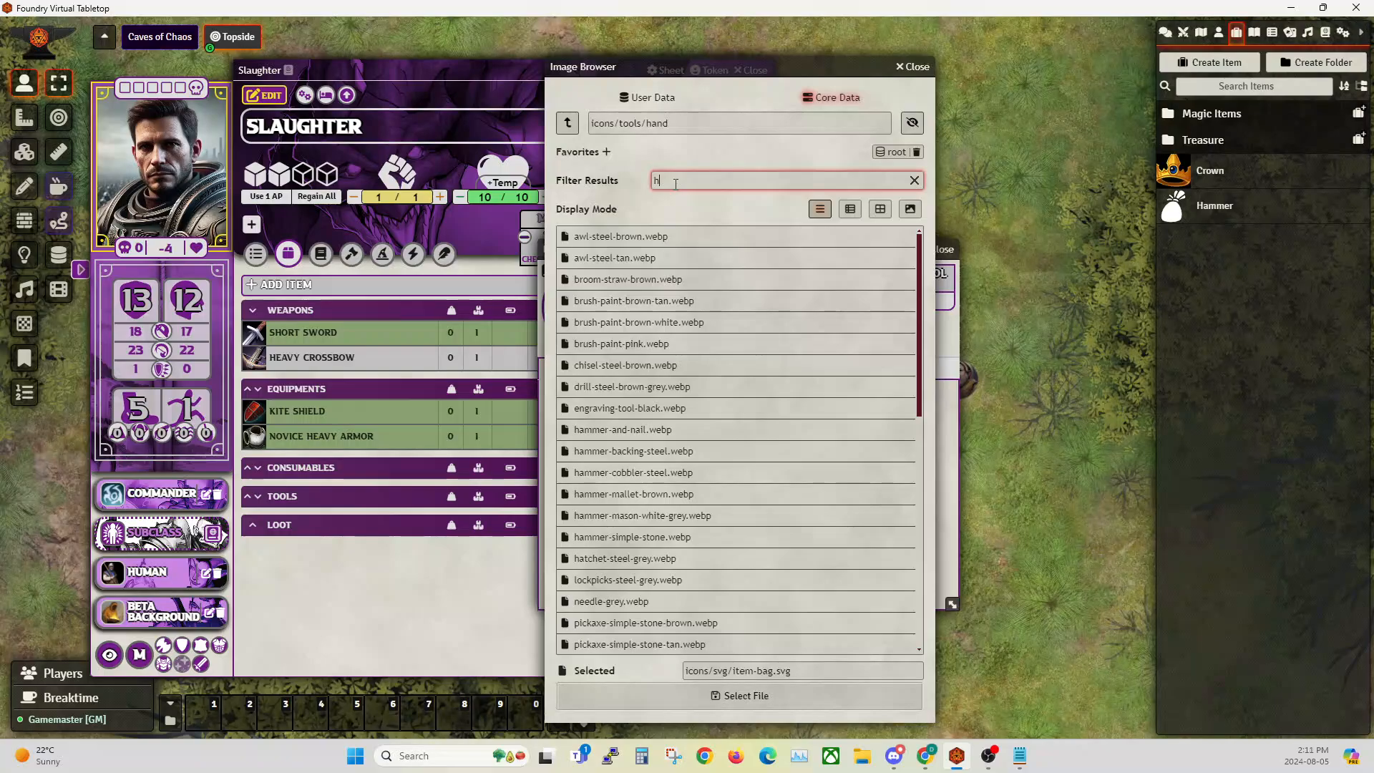
pyautogui.write('ammer')
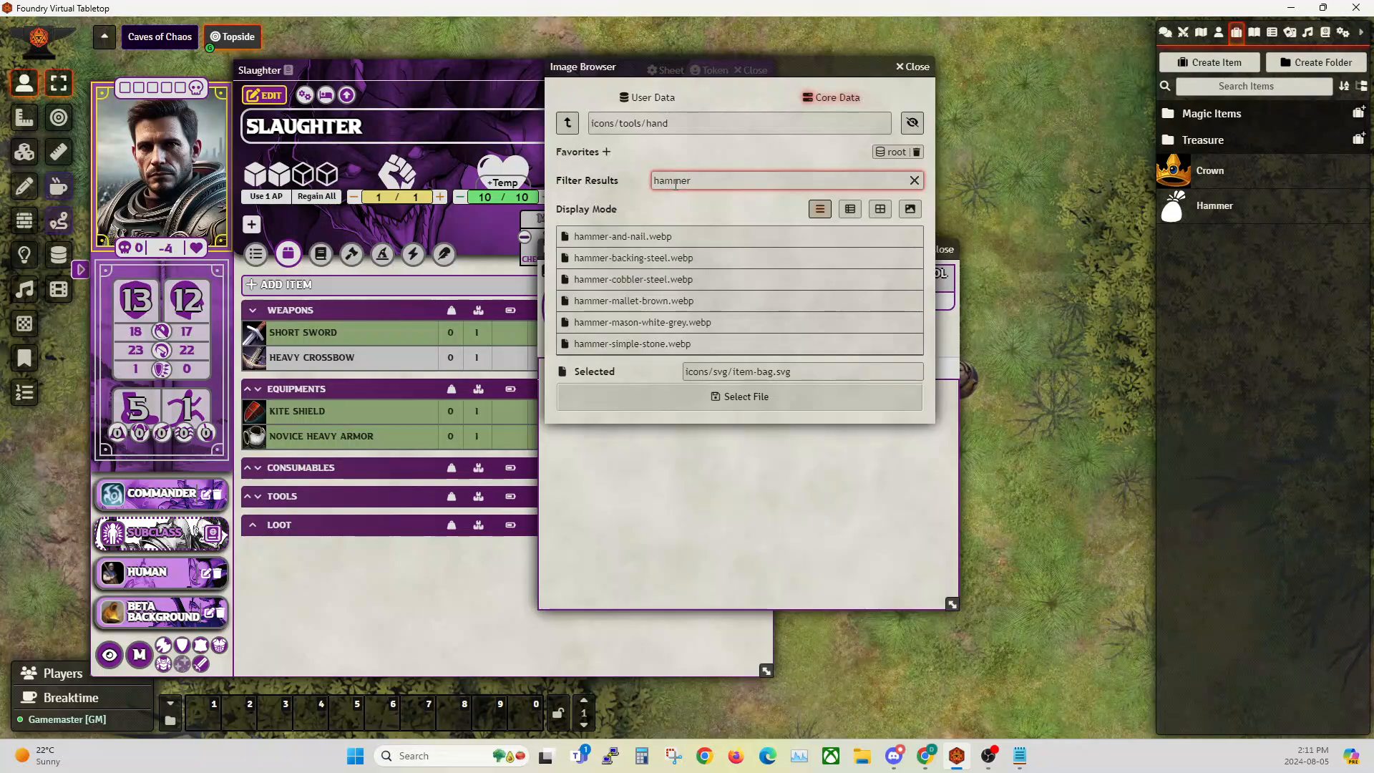
pyautogui.click(652, 259)
pyautogui.click(741, 396)
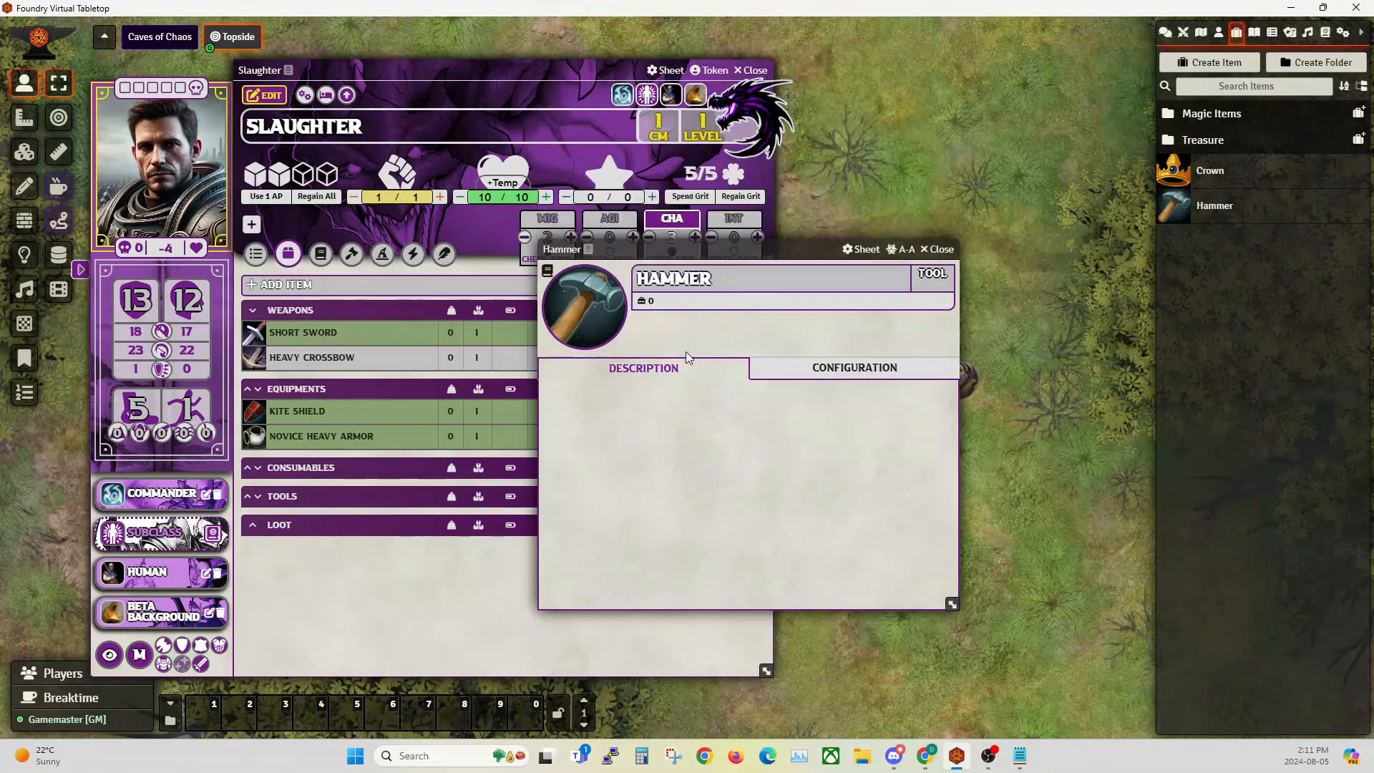
# Write and save the Hammer's description "This is a nice hammer.".
pyautogui.click(942, 399)
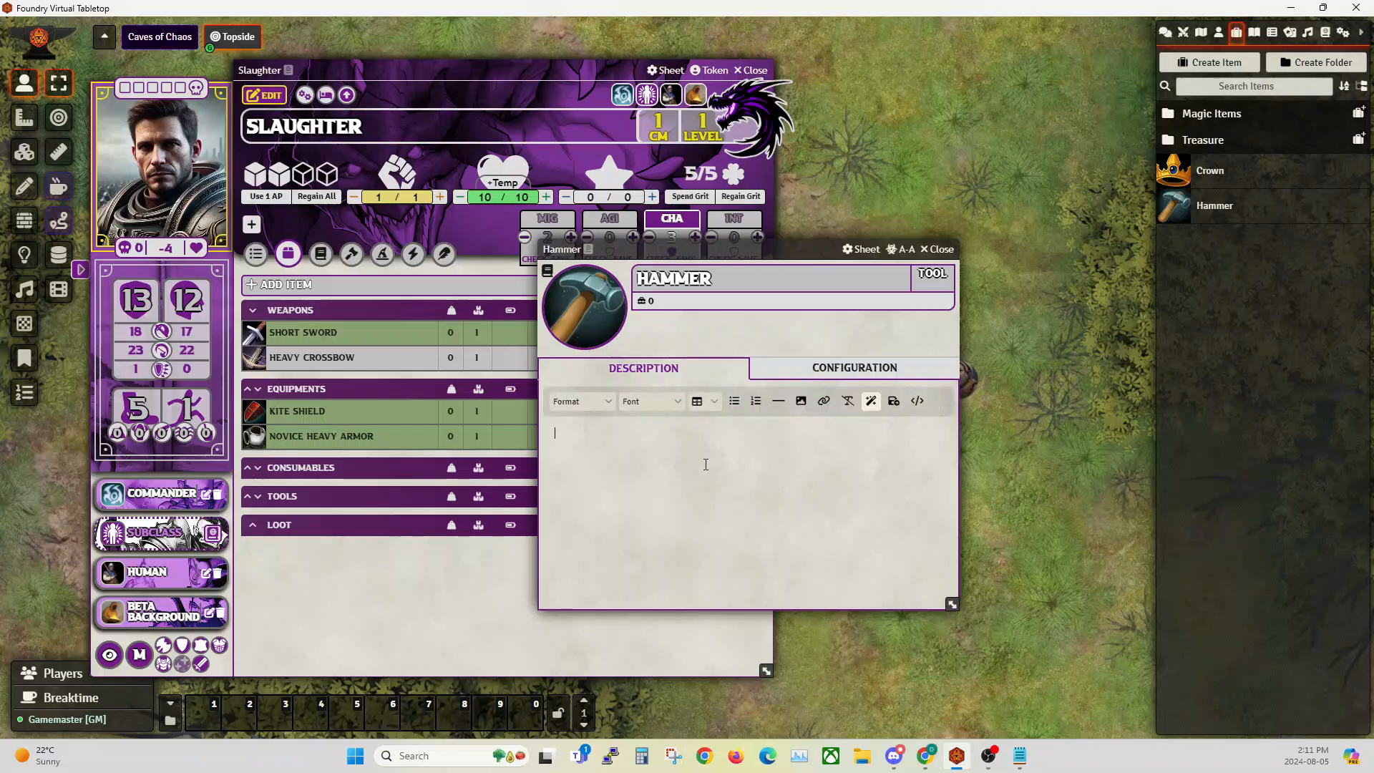
pyautogui.write('This is a nice hammer.')
pyautogui.click(894, 402)
# Configure the Hammer with the Cartography trade skill and a roll bonus of 1, and close its sheet.
pyautogui.click(839, 380)
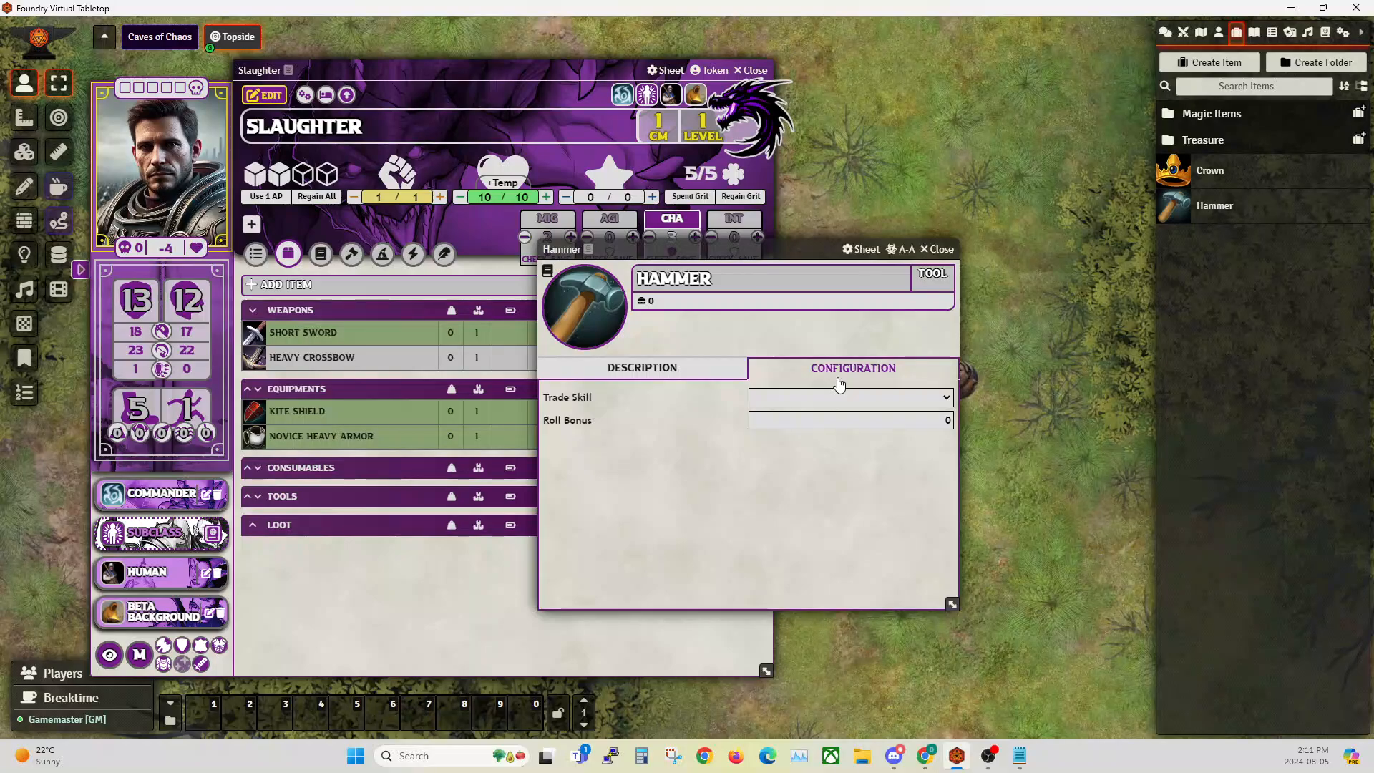
pyautogui.moveTo(718, 250); pyautogui.dragTo(858, 209)
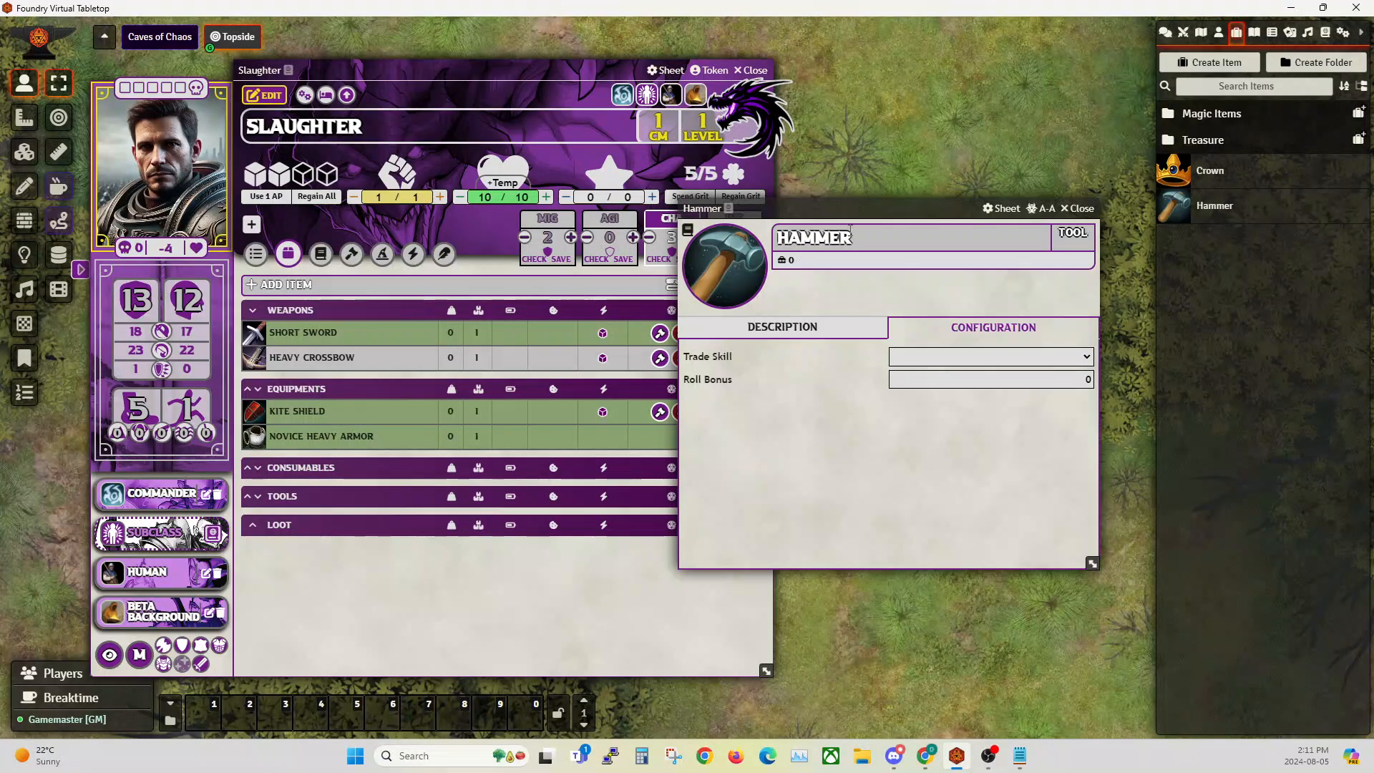
pyautogui.moveTo(852, 213); pyautogui.dragTo(672, 224)
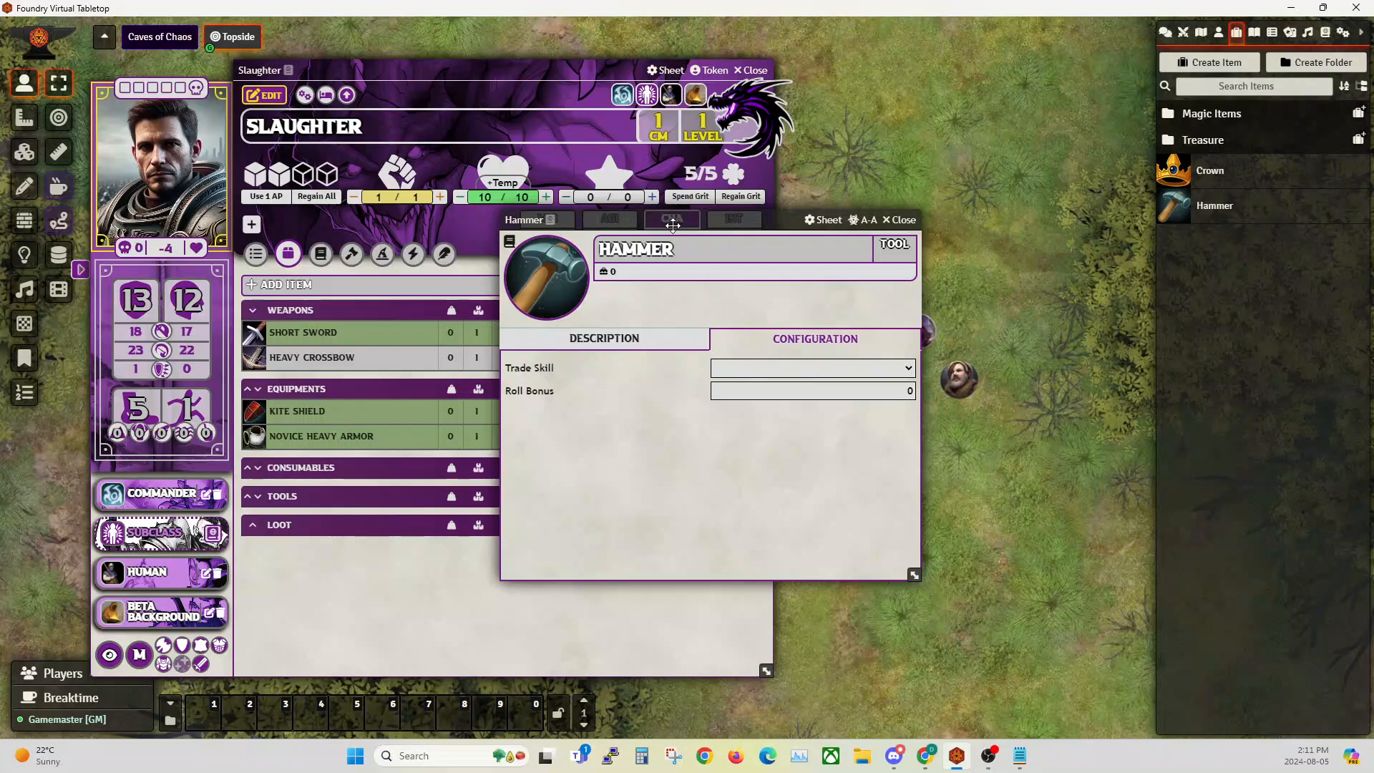
pyautogui.click(757, 371)
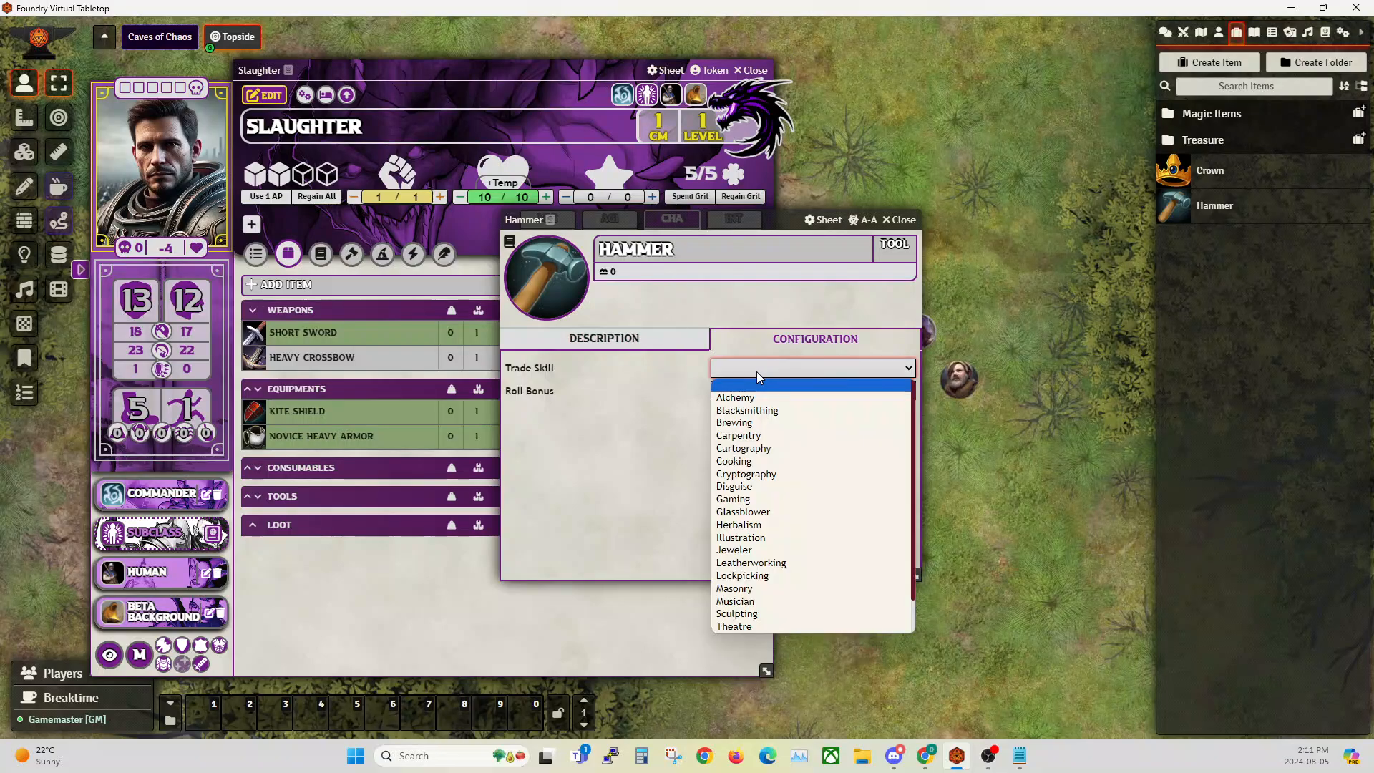
pyautogui.click(749, 449)
pyautogui.press('Tab')
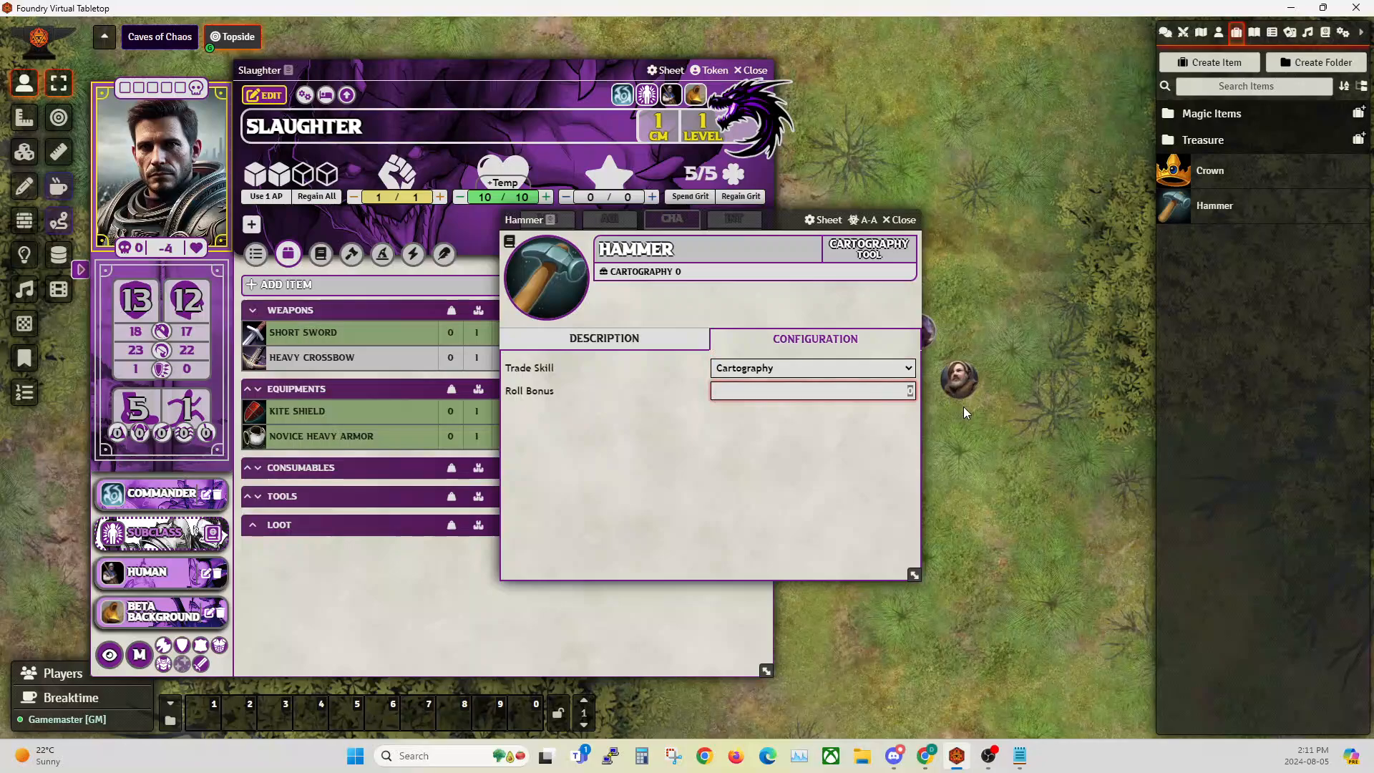
pyautogui.write('1')
pyautogui.press('Return')
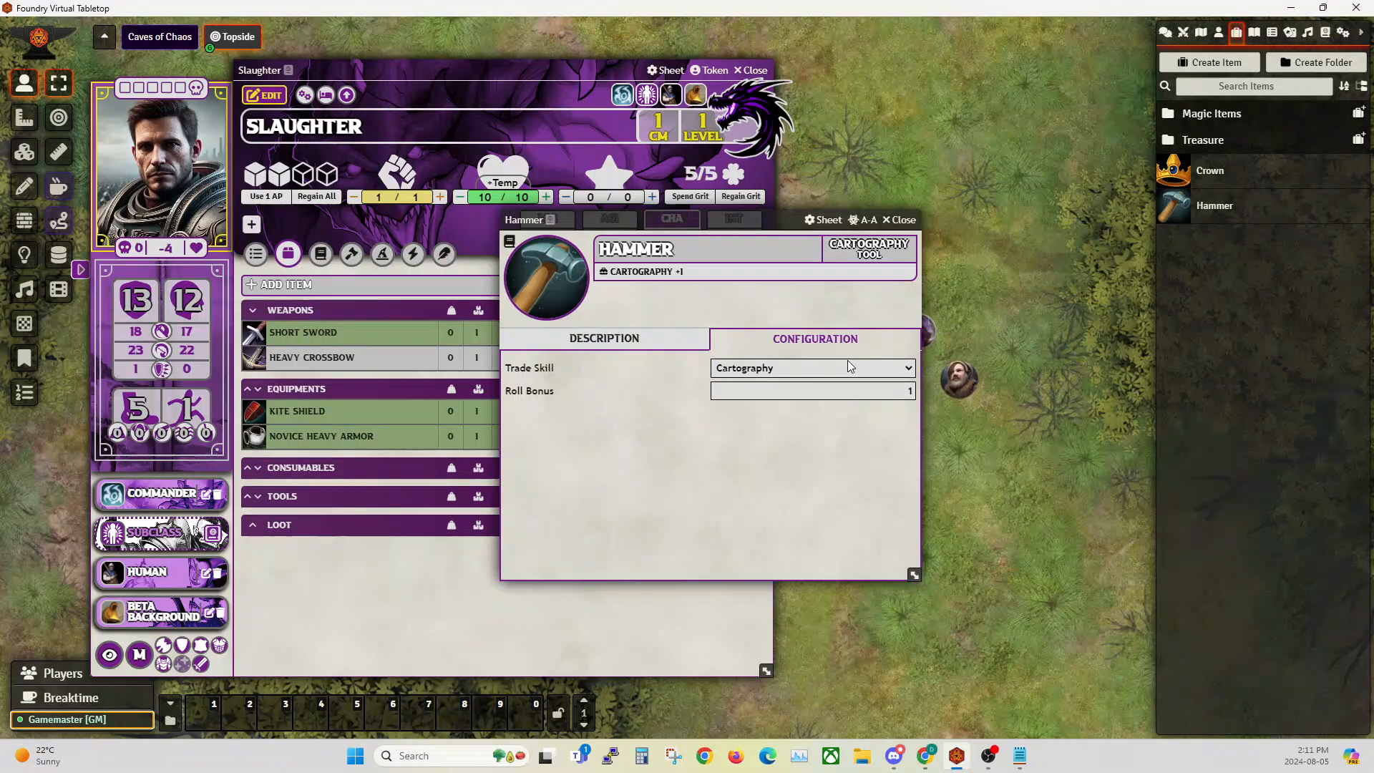
pyautogui.click(901, 221)
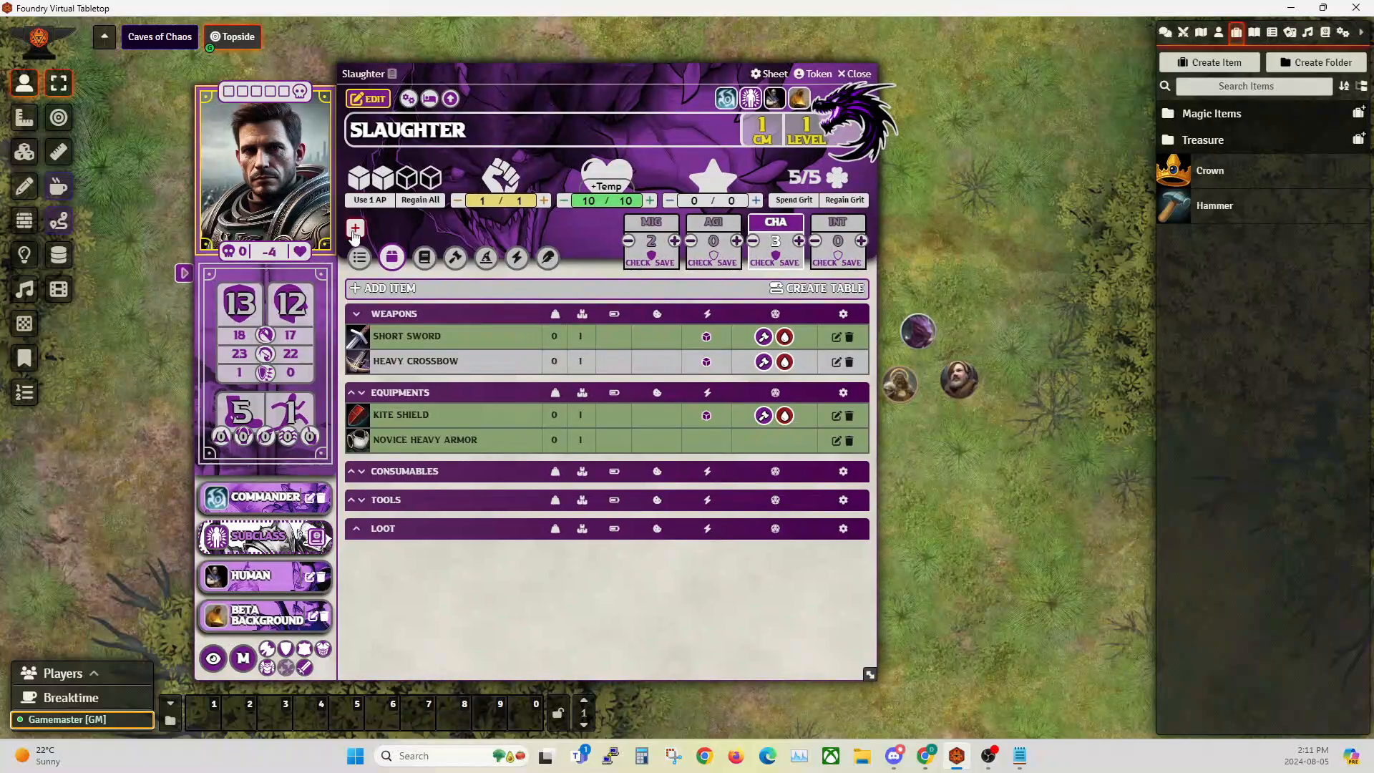
# Show all trade skills on Slaughter's sheet and examine the Cartography entry.
pyautogui.click(359, 257)
pyautogui.scroll(-5, 392, 520)
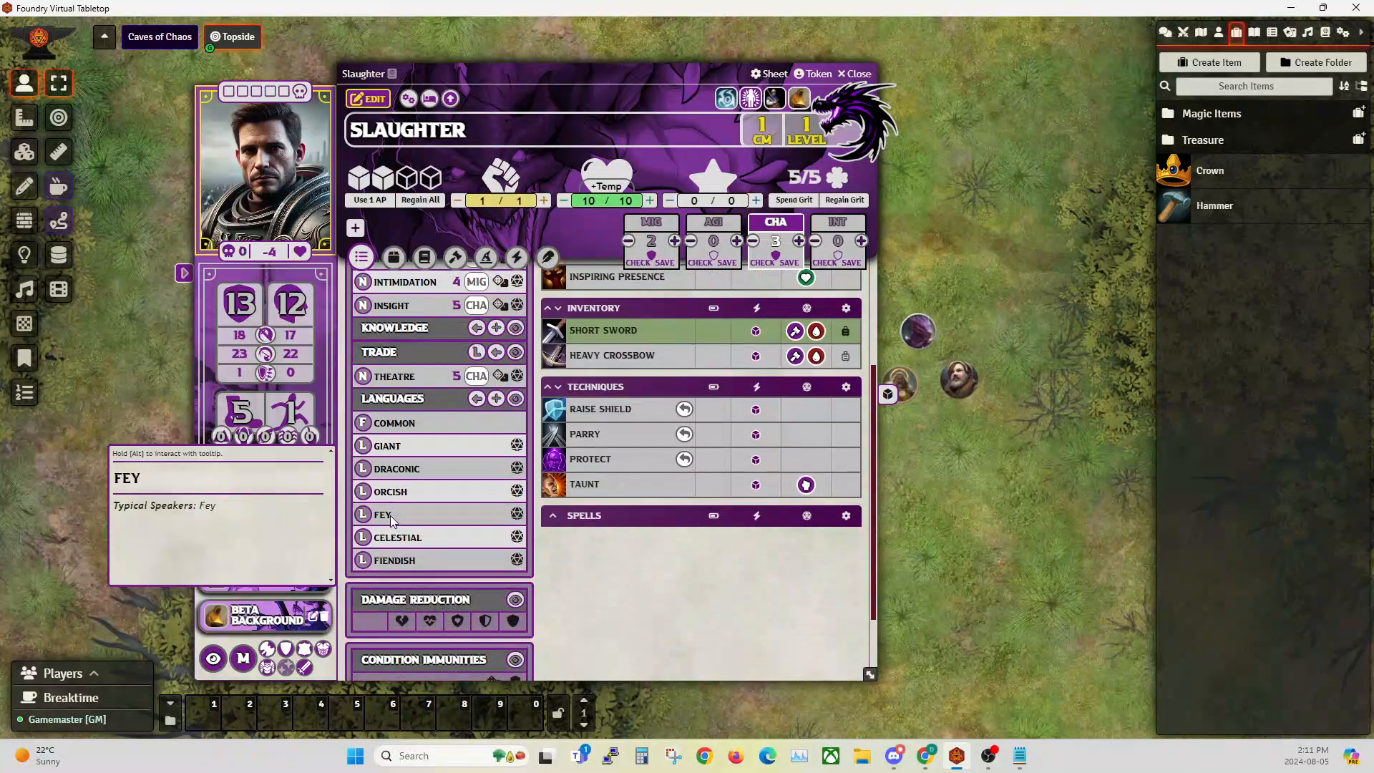
pyautogui.scroll(-2, 391, 517)
pyautogui.scroll(3, 389, 515)
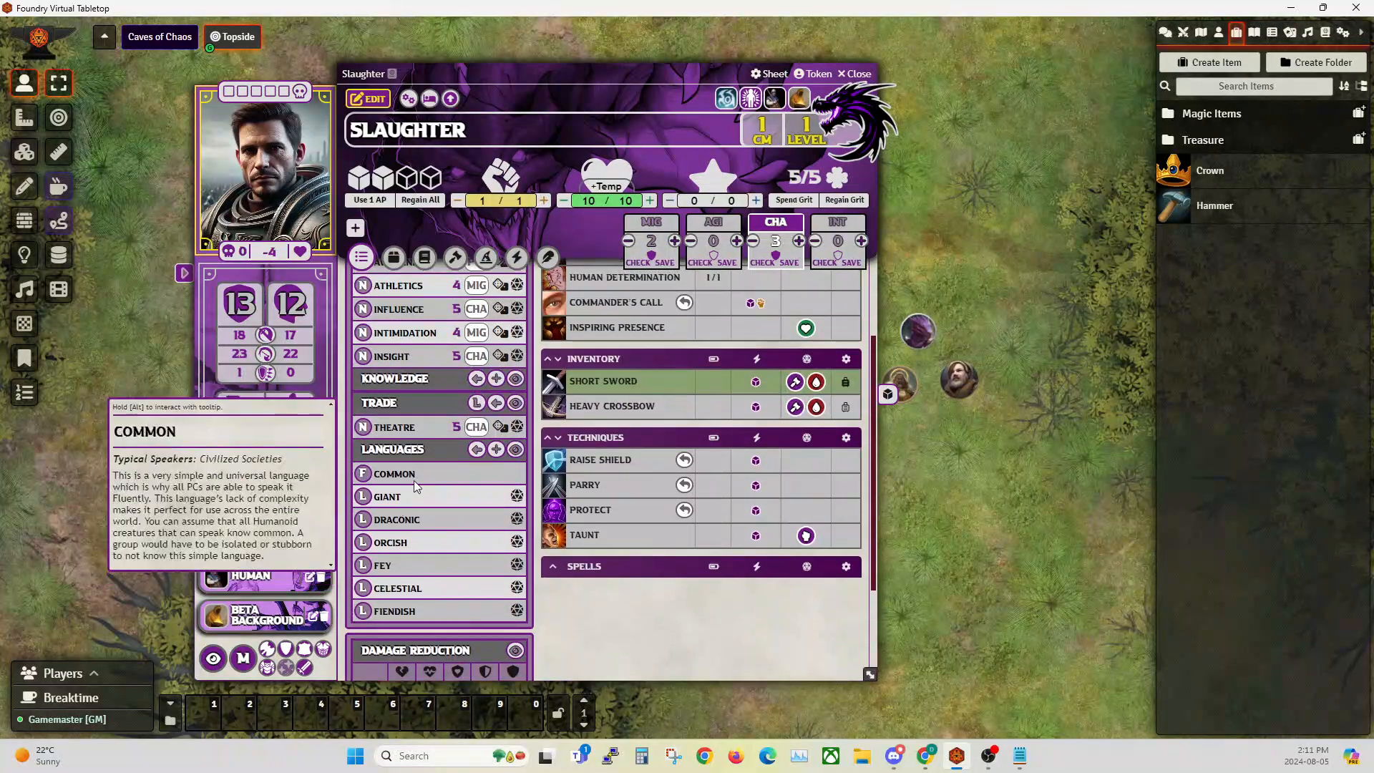
pyautogui.click(498, 404)
pyautogui.scroll(-3, 418, 437)
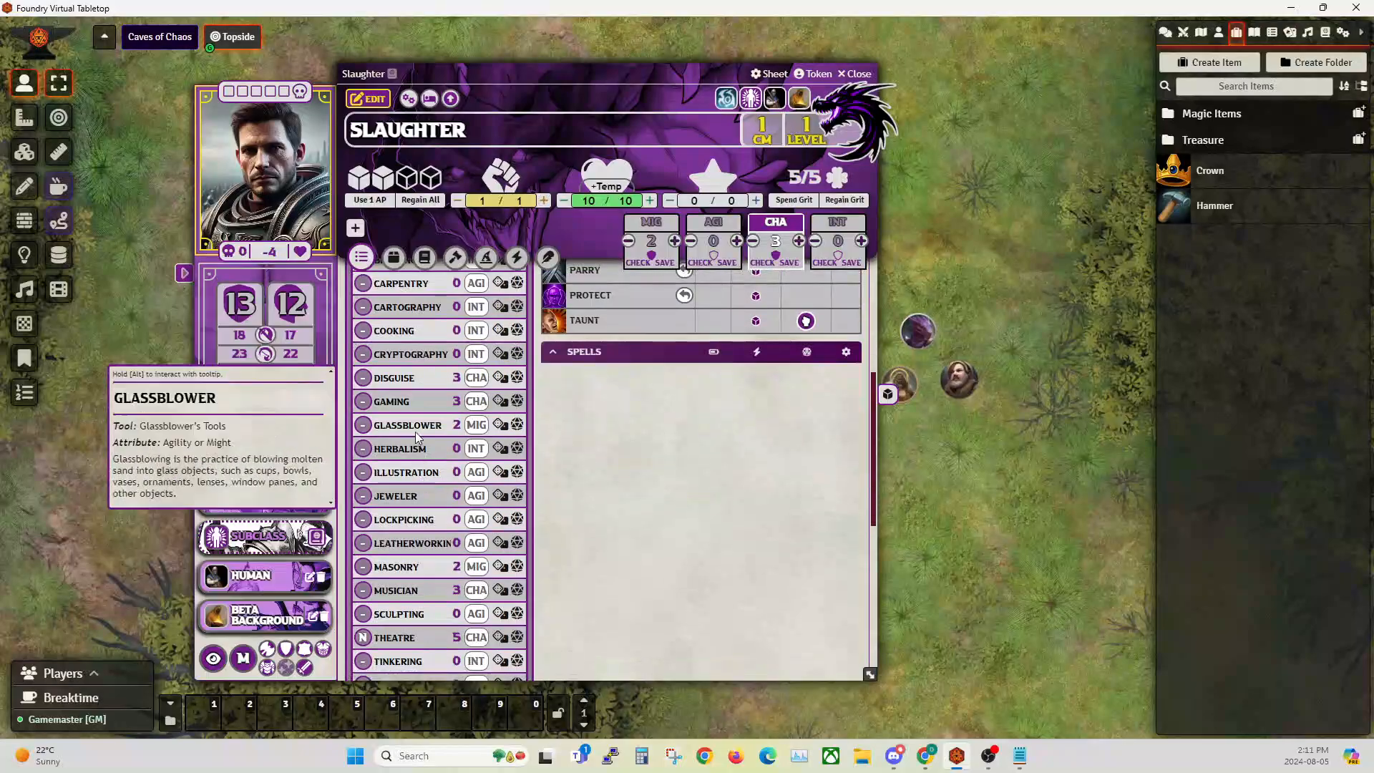
pyautogui.scroll(2, 418, 379)
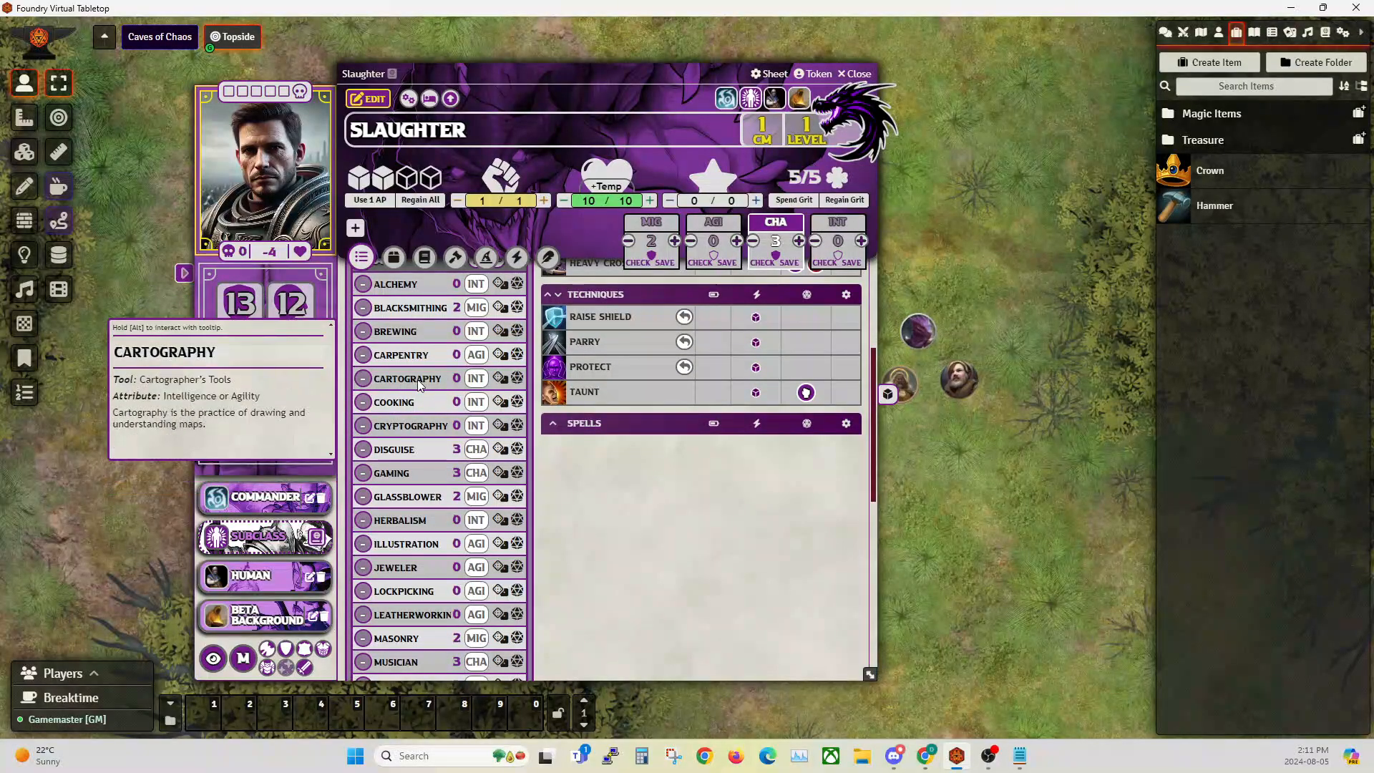
# Add the Hammer item to Slaughter's inventory and turn off the sheet's edit mode.
pyautogui.click(393, 259)
pyautogui.moveTo(1220, 209); pyautogui.dragTo(617, 398)
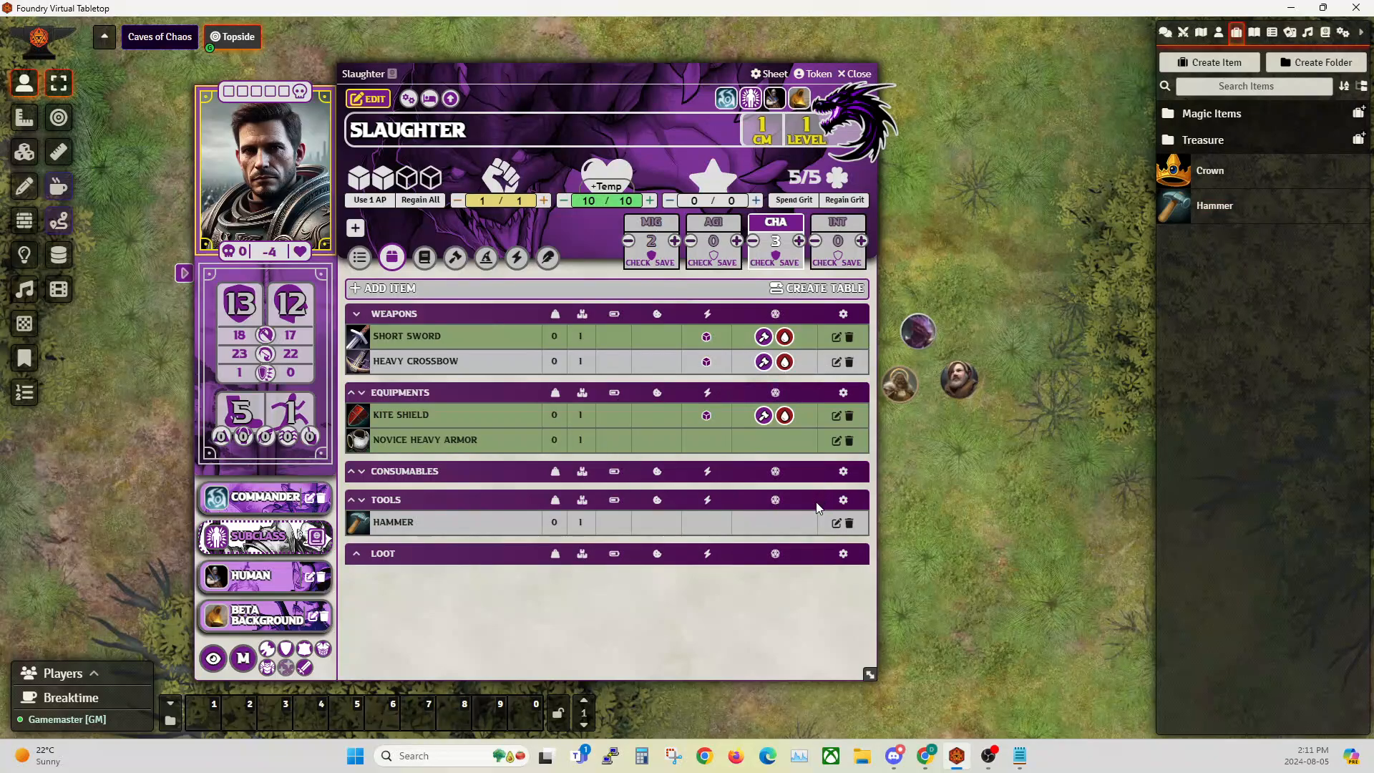
pyautogui.click(368, 99)
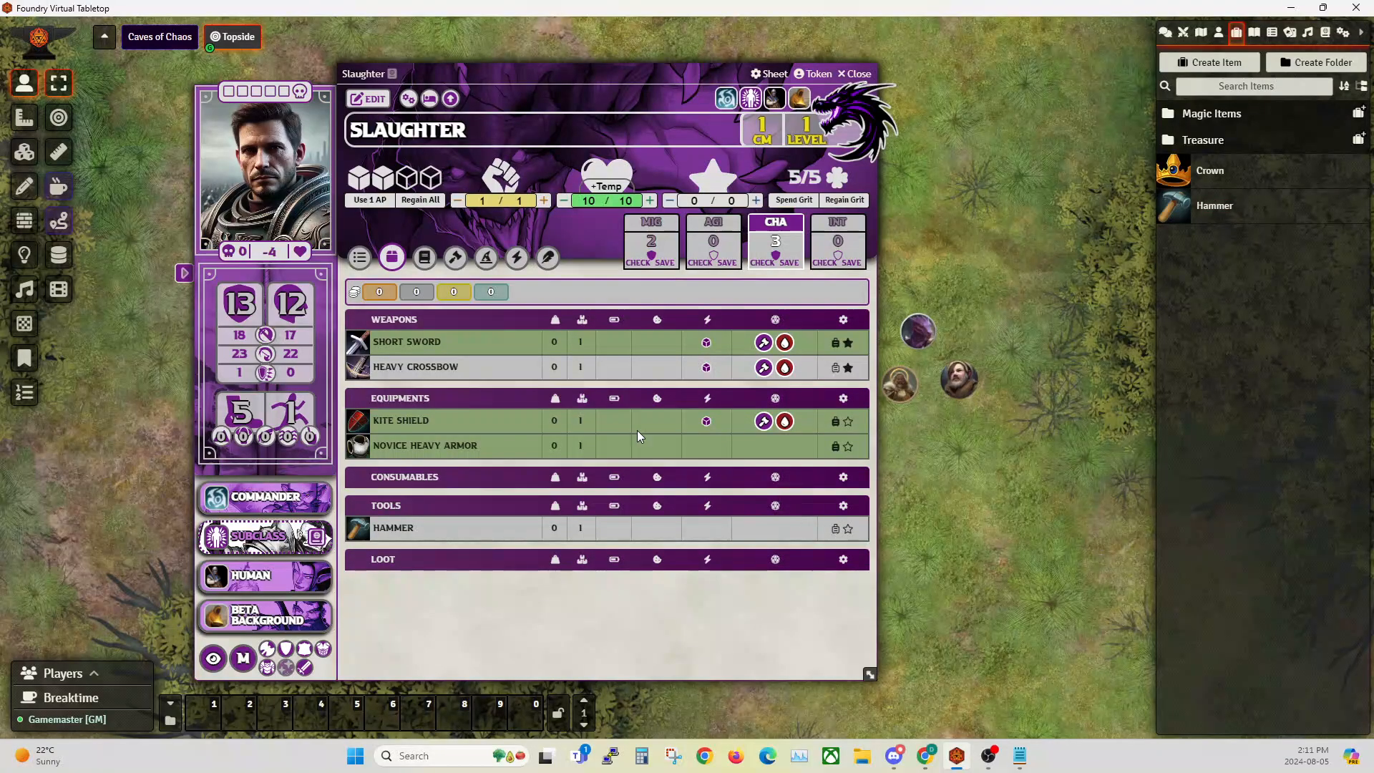
# Check the Cartography value among Slaughter's trade skills with the Hammer in the inventory.
pyautogui.click(358, 258)
pyautogui.scroll(-5, 419, 494)
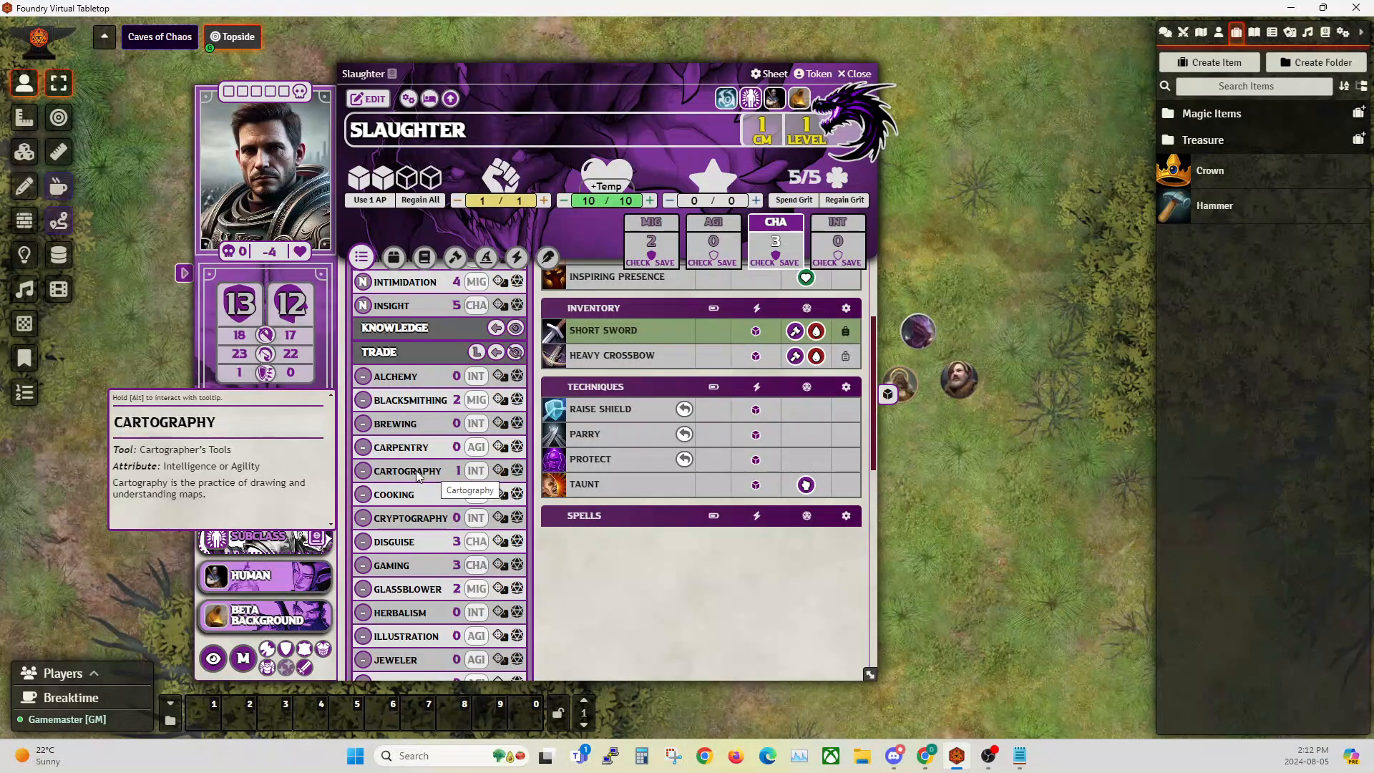
pyautogui.scroll(-3, 415, 470)
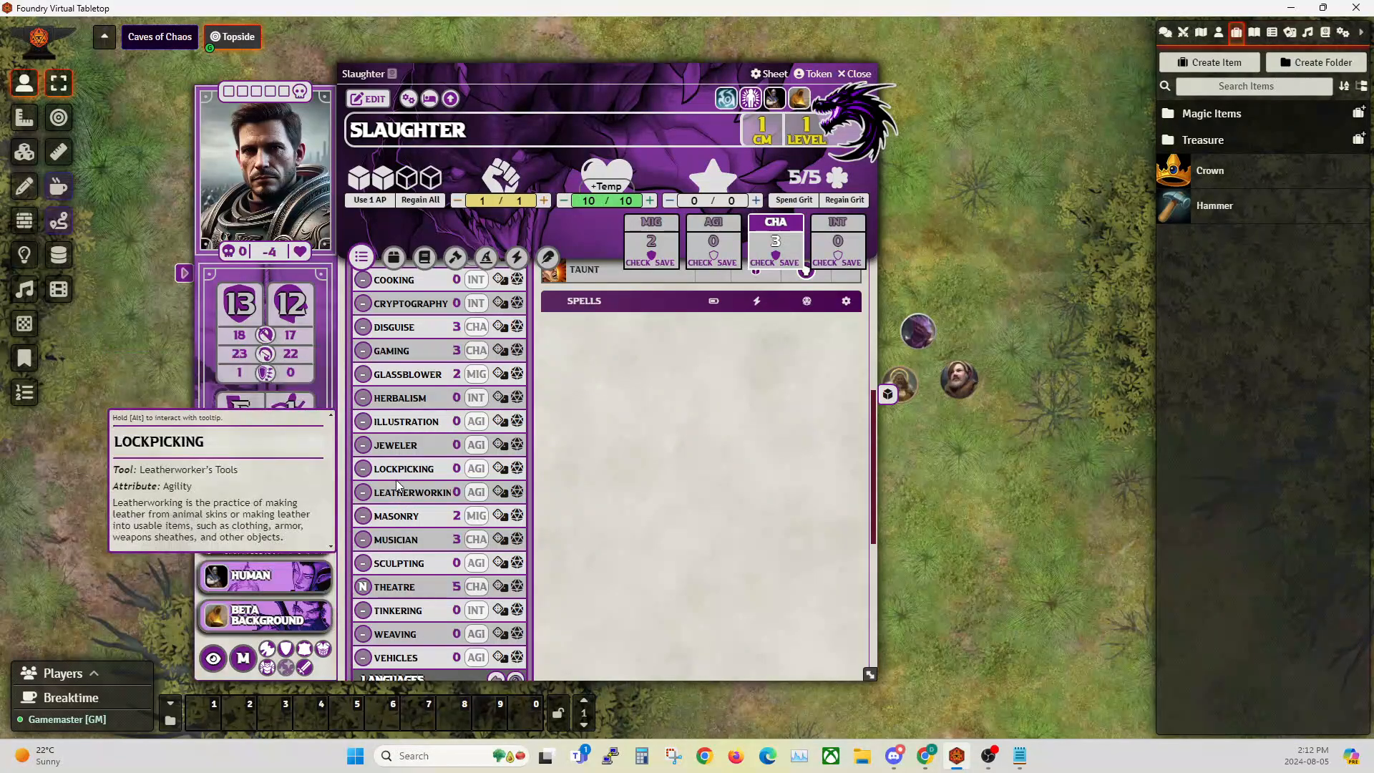
pyautogui.scroll(3, 390, 481)
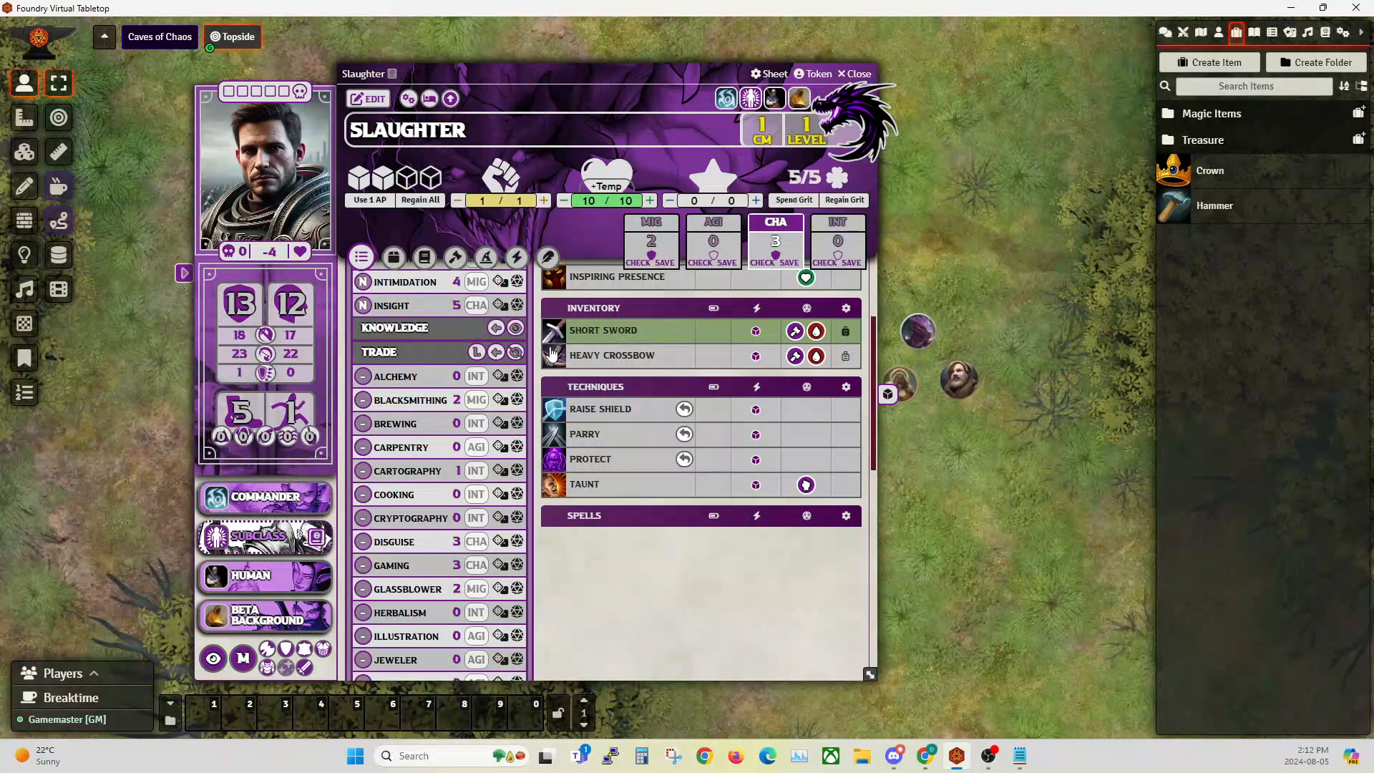
# Delete the Hammer from the Tools section of Slaughter's inventory, switching edit mode on for the removal and off when done.
pyautogui.moveTo(551, 75); pyautogui.dragTo(549, 95)
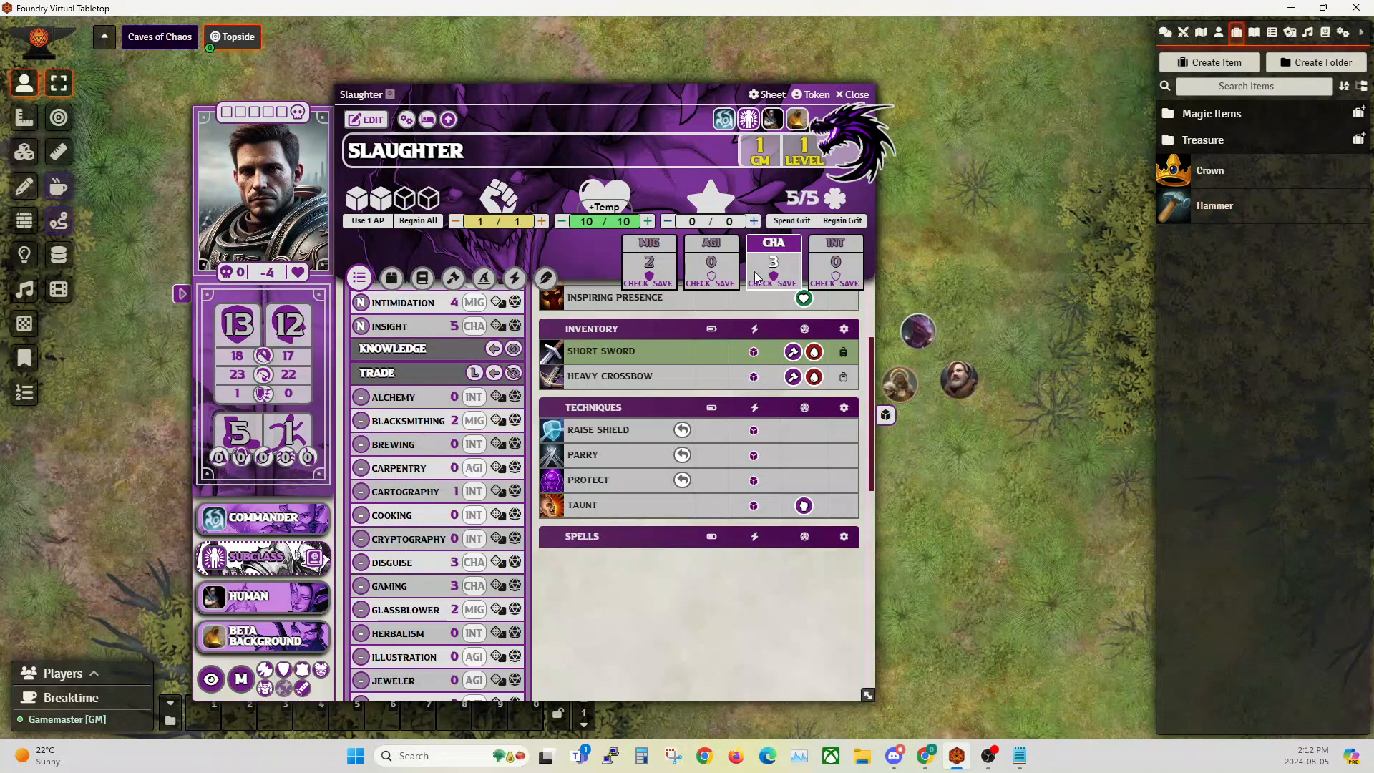
pyautogui.click(390, 280)
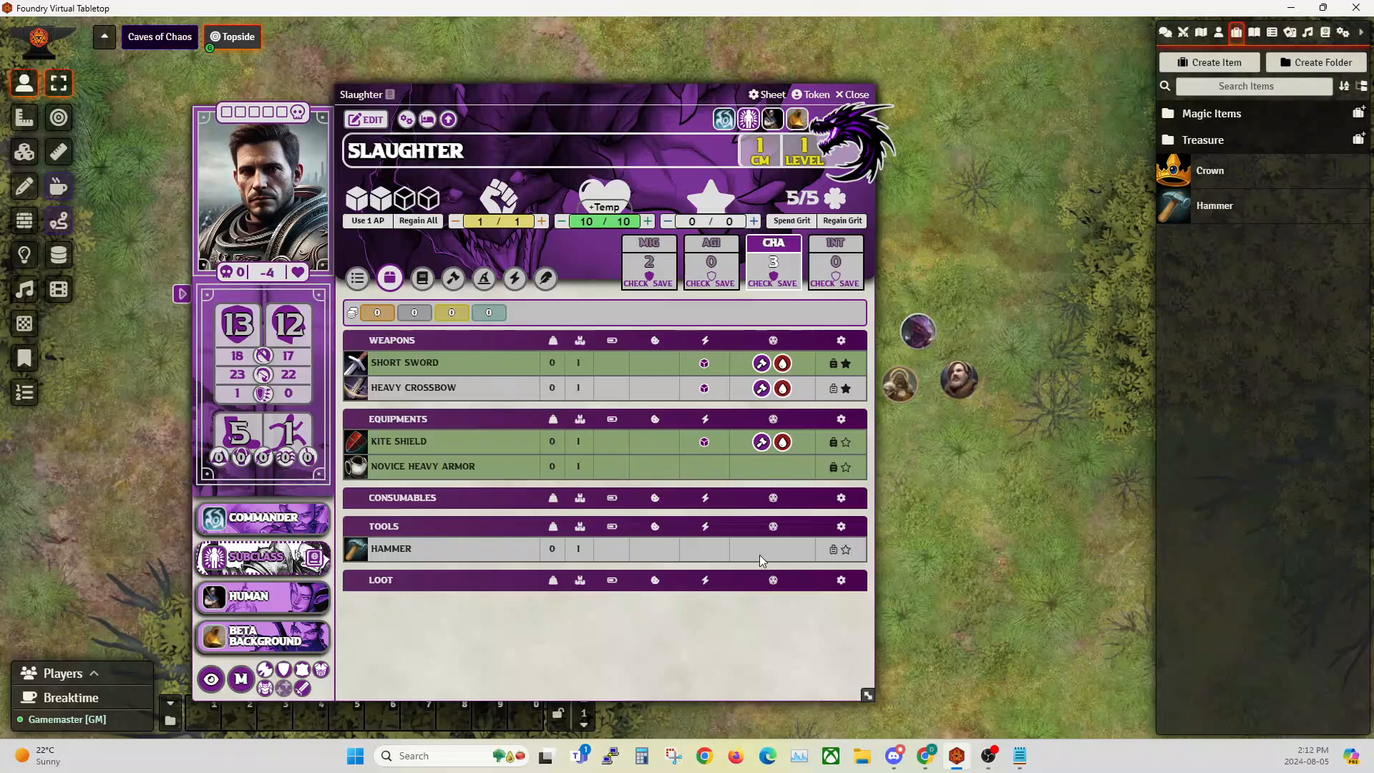
pyautogui.click(366, 120)
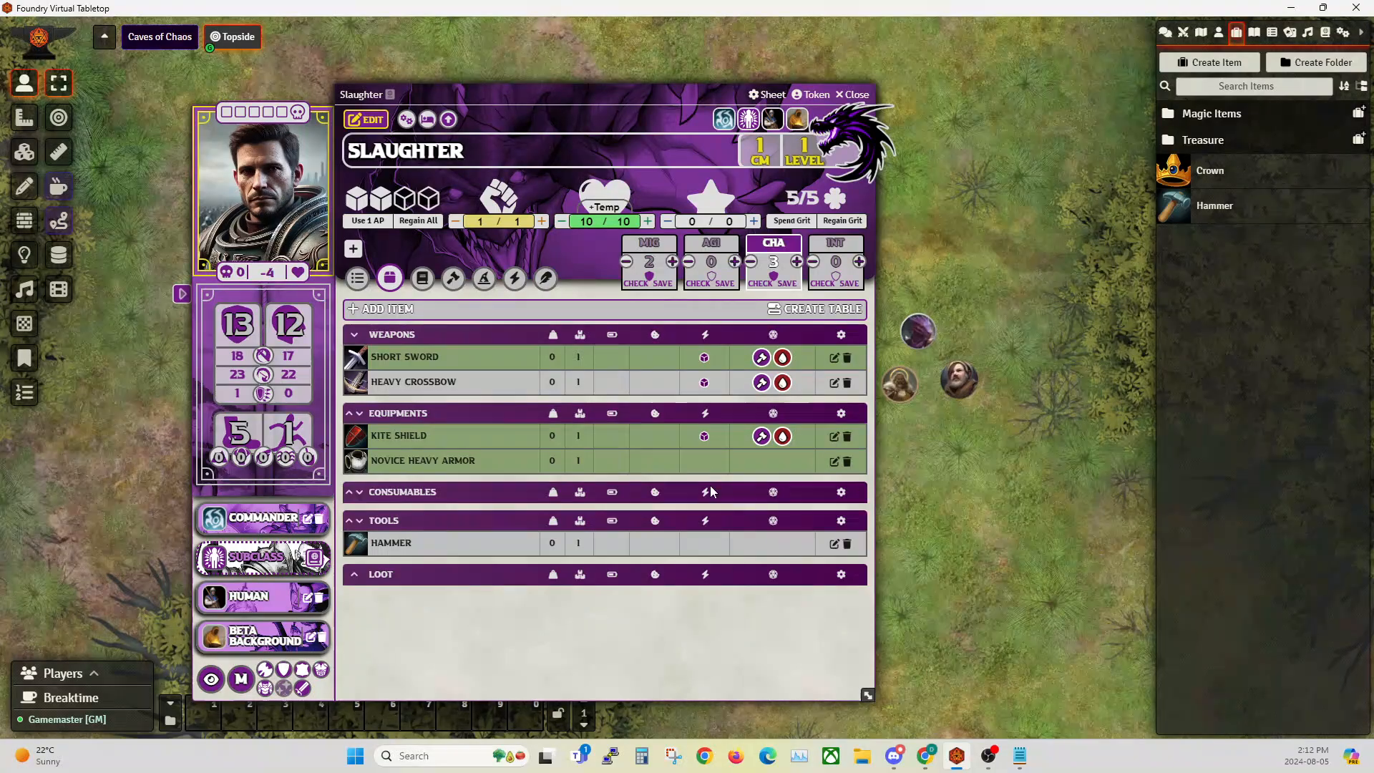
pyautogui.click(847, 543)
pyautogui.click(366, 120)
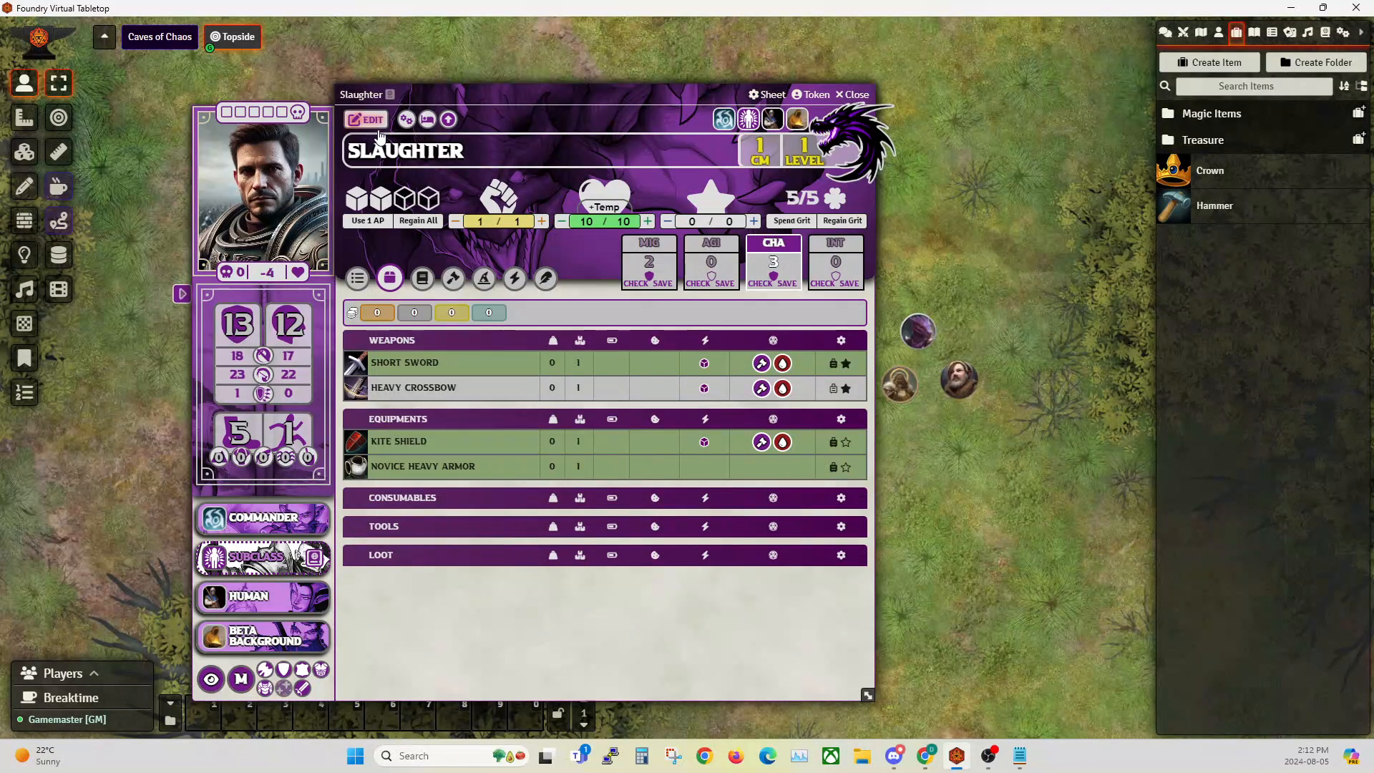
# Change the Hammer item's trade skill to Carpentry and close its sheet.
pyautogui.click(1208, 213)
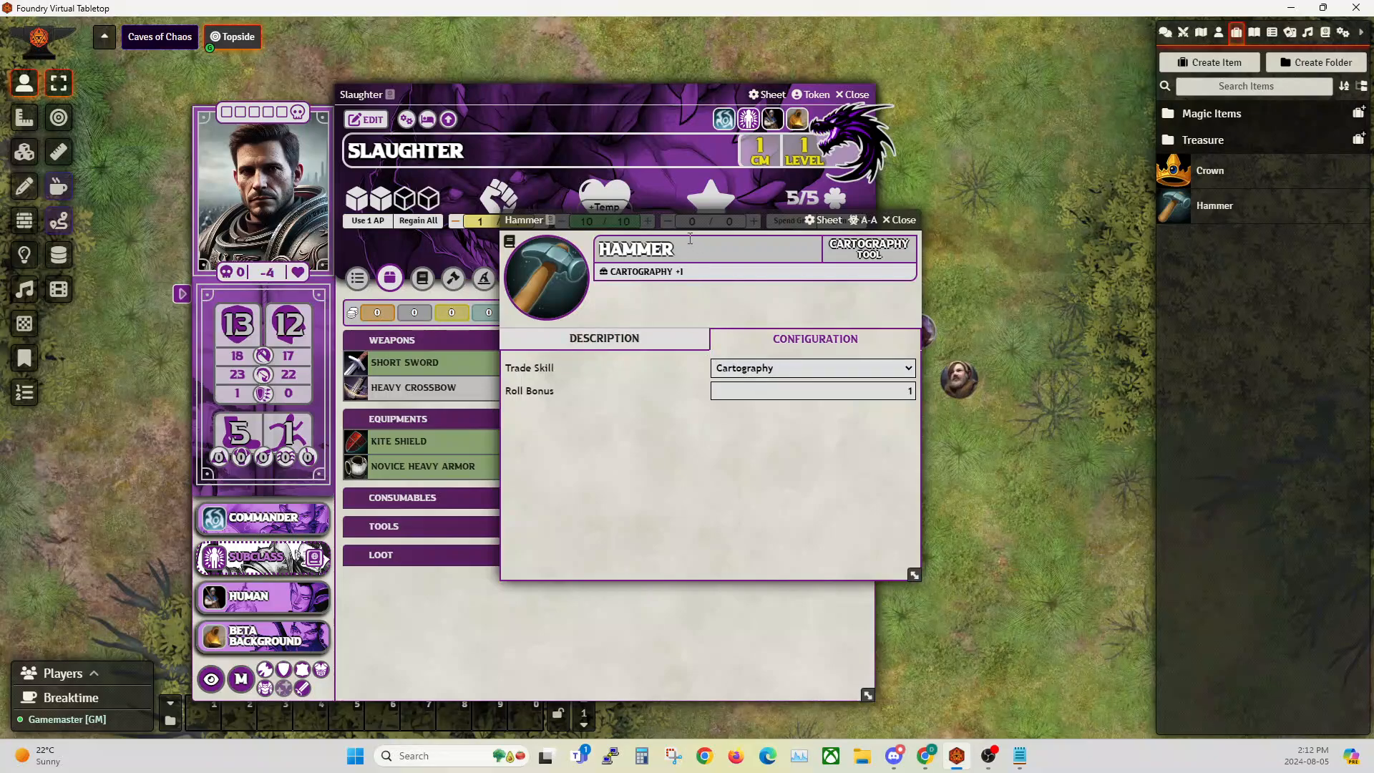
pyautogui.moveTo(682, 219); pyautogui.dragTo(799, 237)
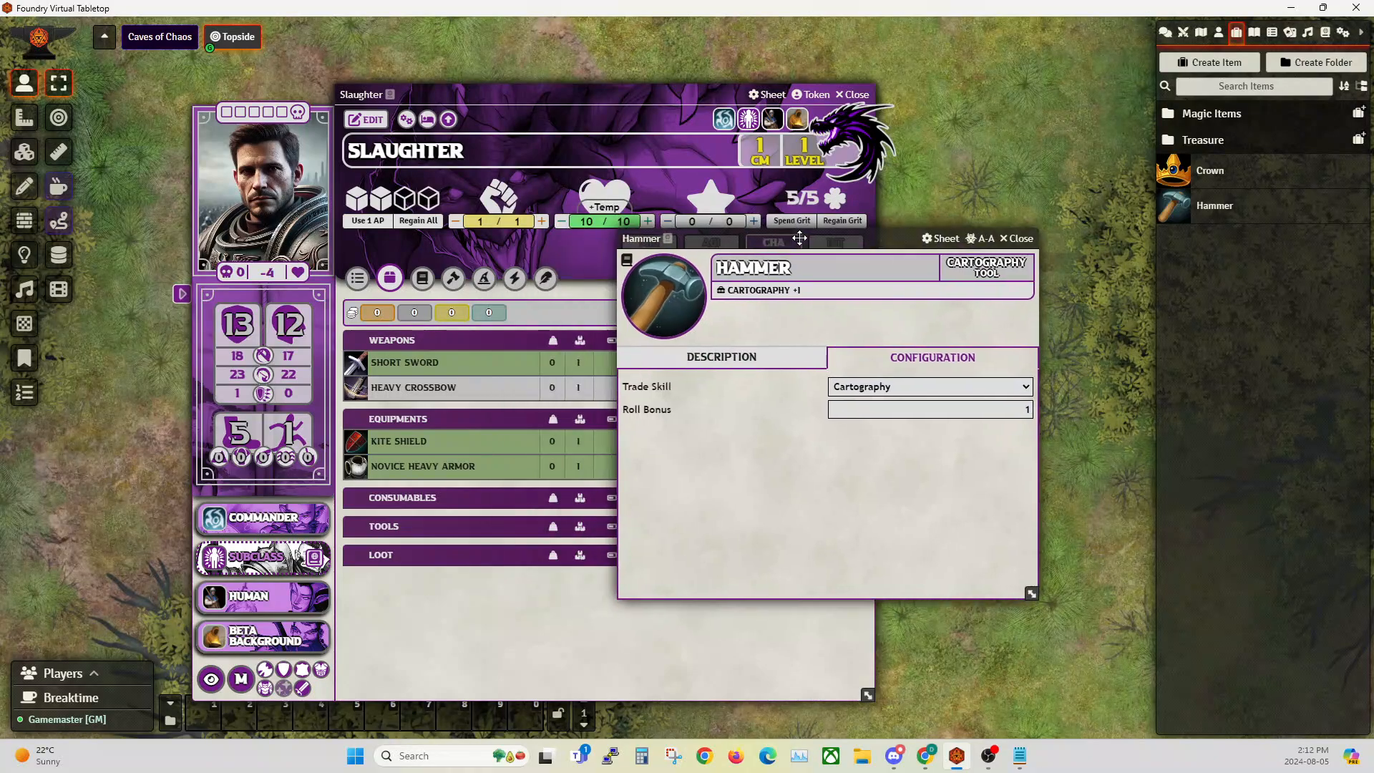
pyautogui.click(848, 387)
pyautogui.click(856, 454)
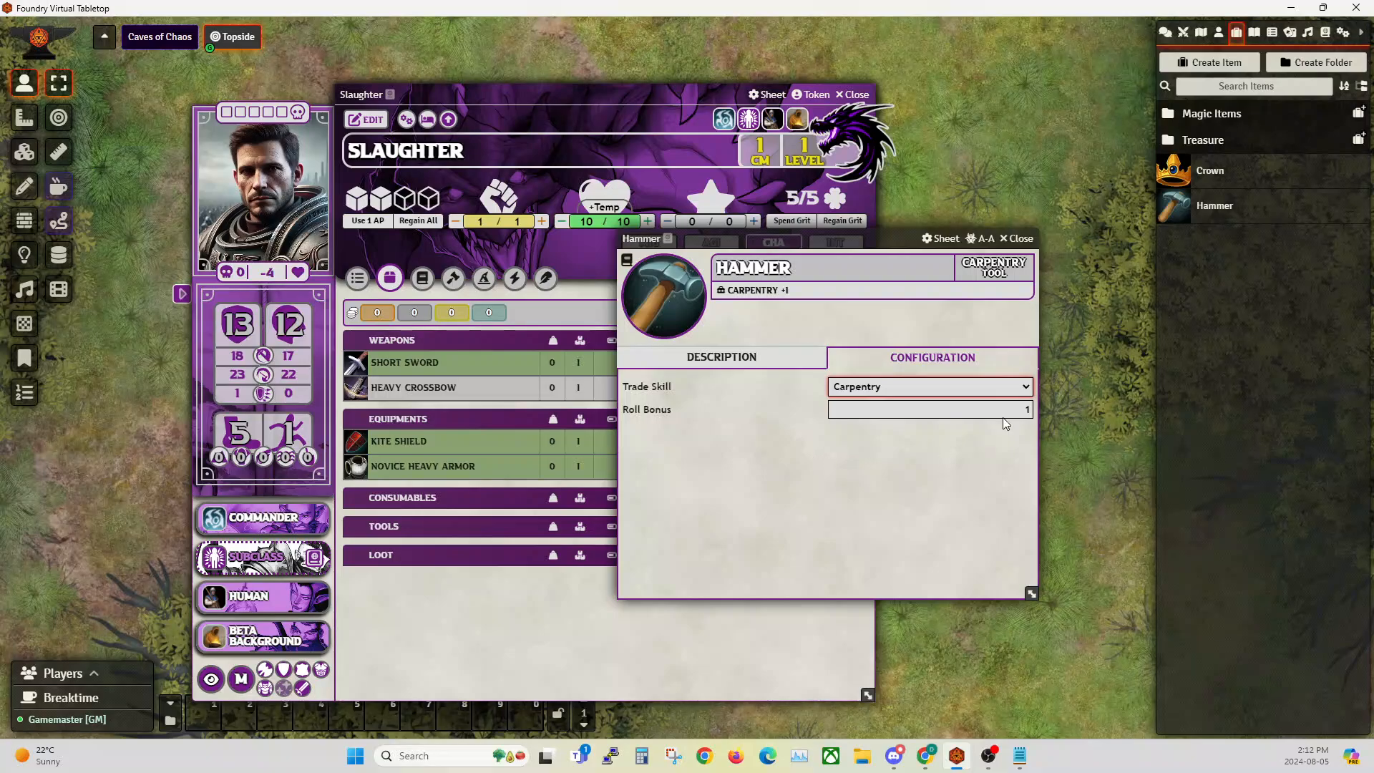
pyautogui.click(1019, 239)
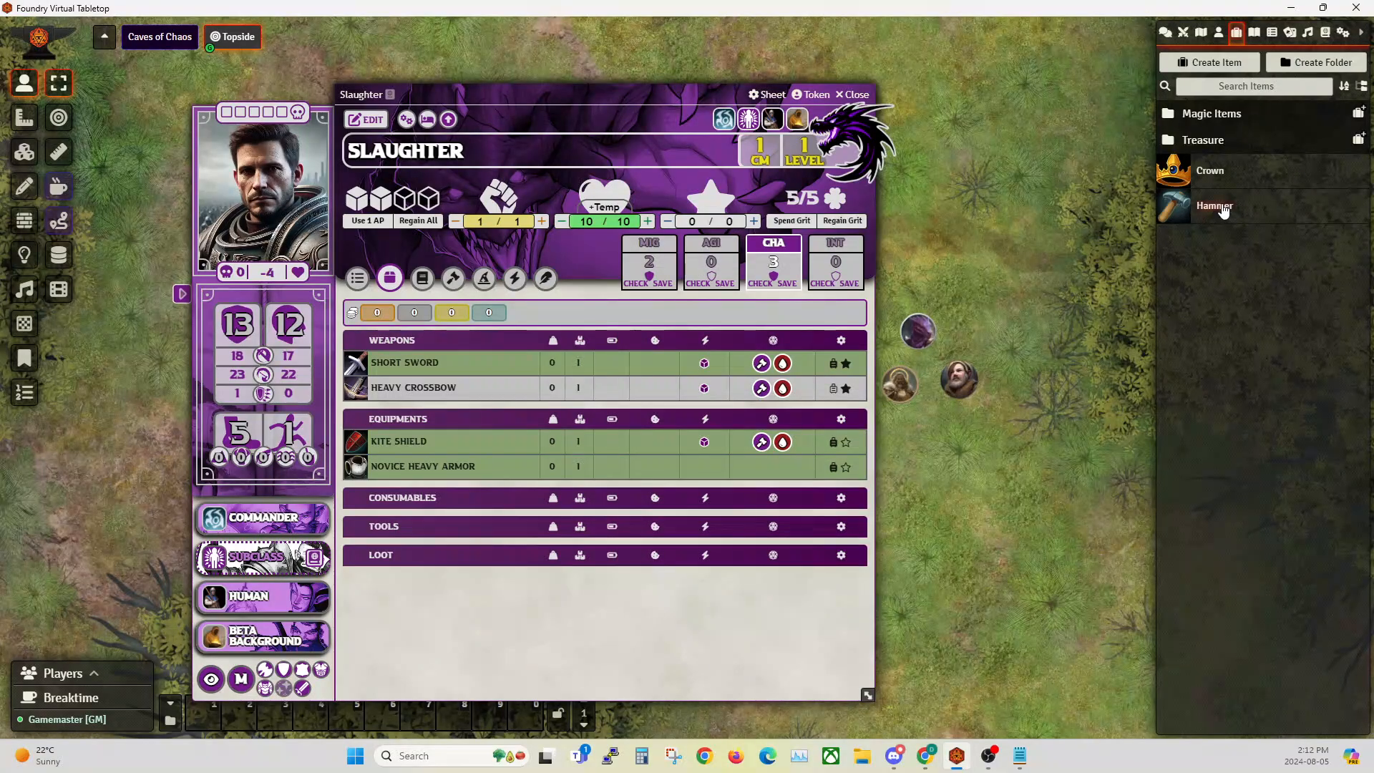
# Add the Carpentry Hammer to Slaughter's inventory and check the Carpentry value among the trade skills.
pyautogui.moveTo(1220, 208); pyautogui.dragTo(482, 458)
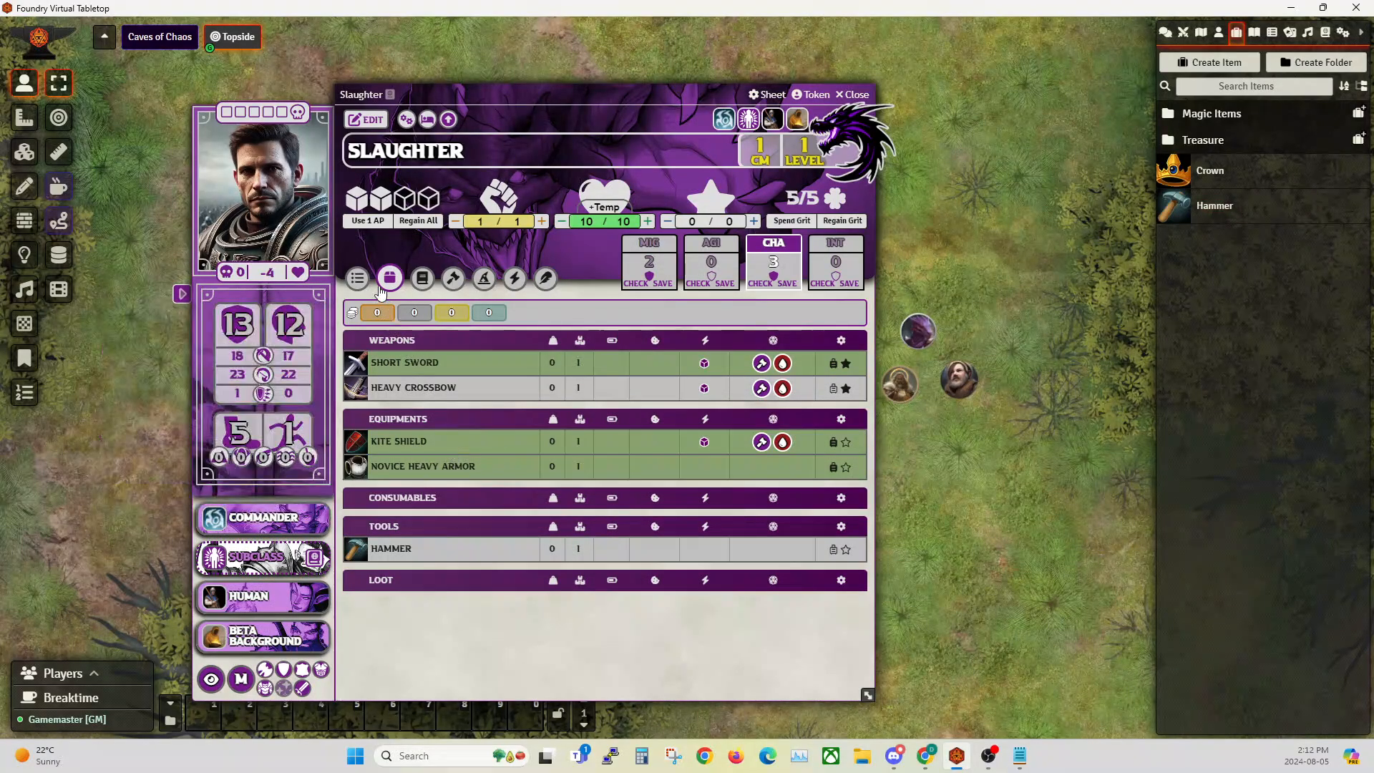
pyautogui.click(358, 279)
pyautogui.scroll(-5, 414, 556)
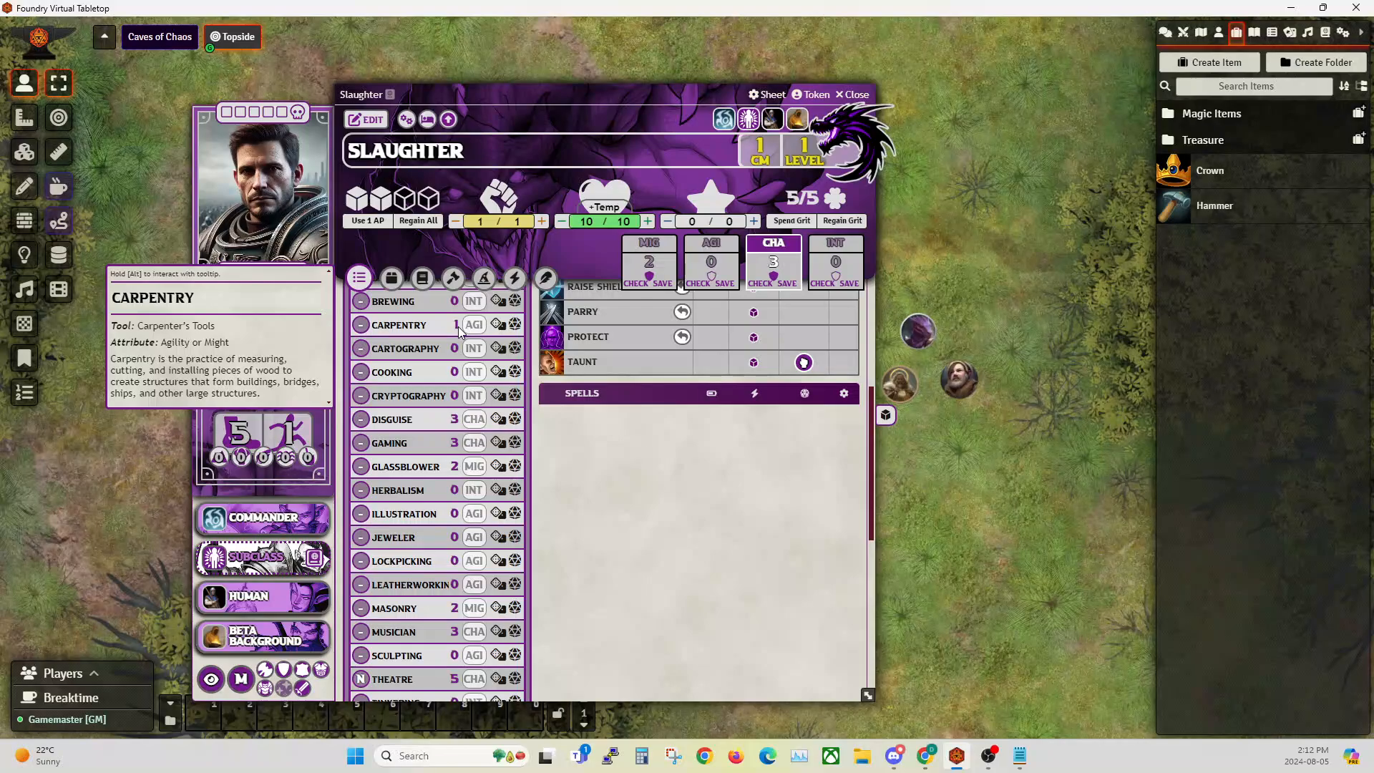
# Review the Hammer's trade skill configuration and its description in Slaughter's inventory.
pyautogui.click(390, 278)
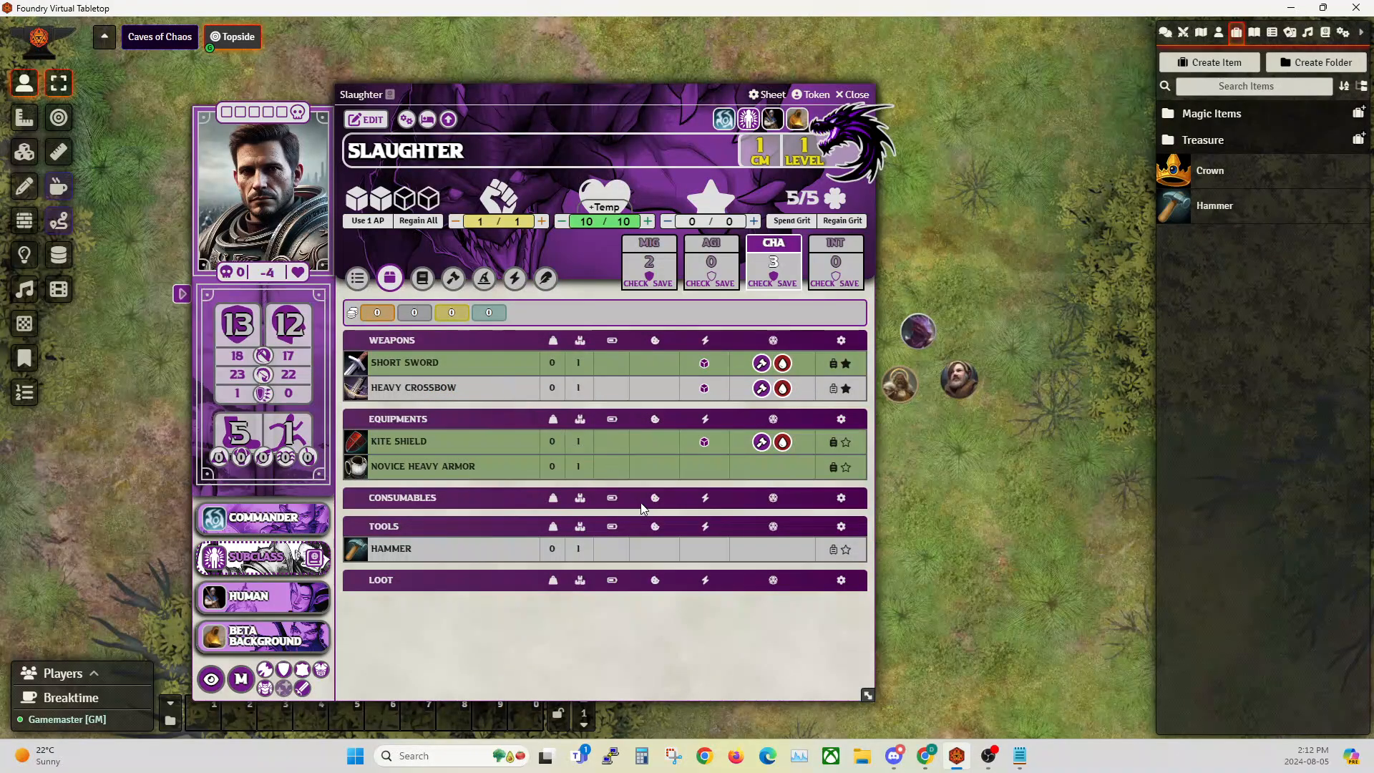
pyautogui.click(1213, 208)
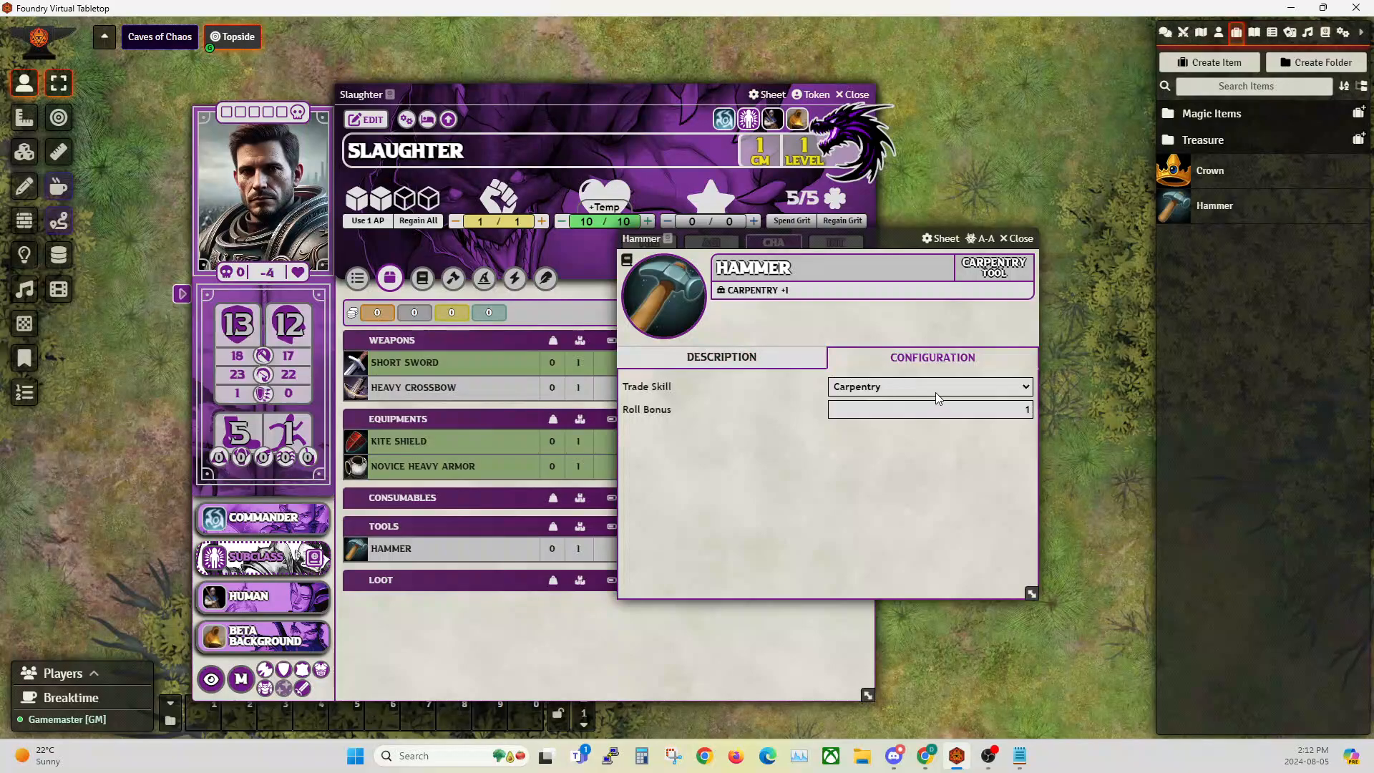
pyautogui.click(1016, 238)
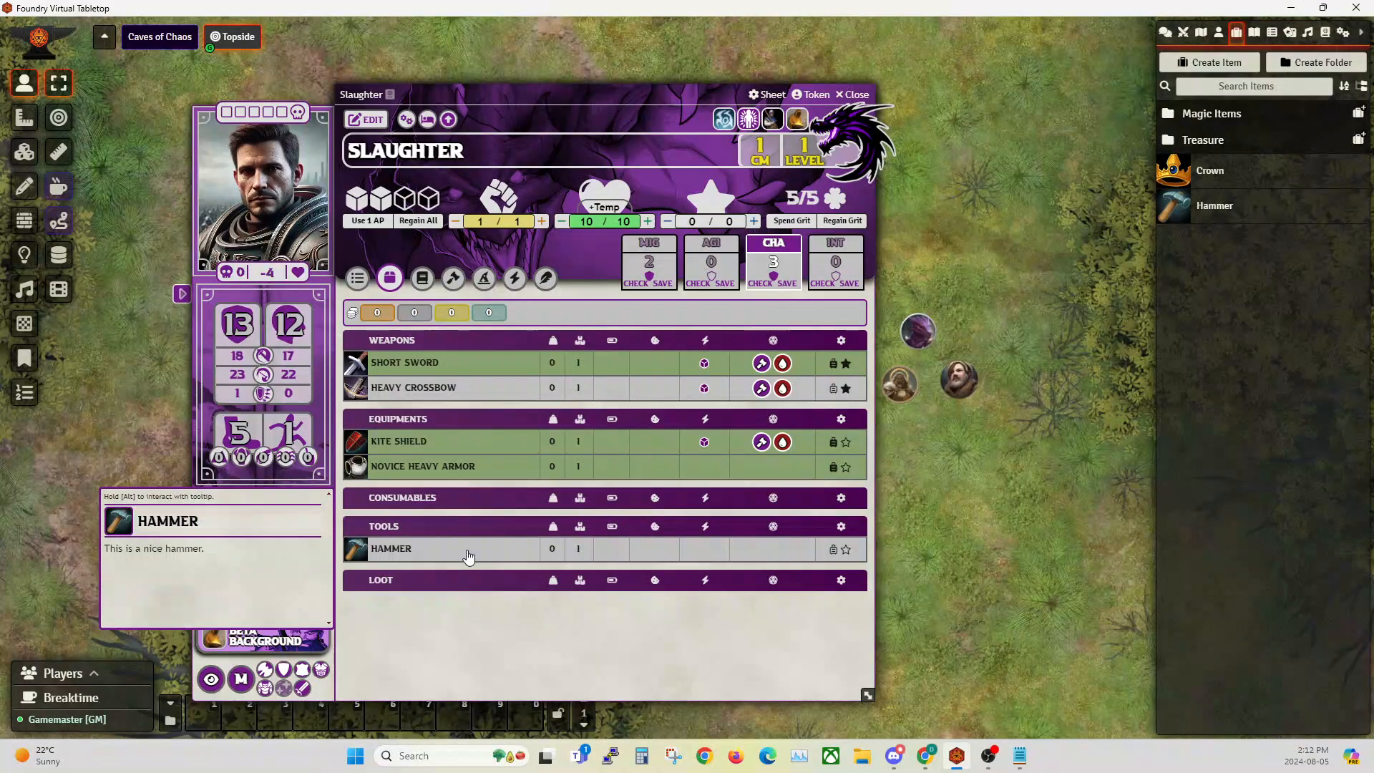
pyautogui.moveTo(462, 552)
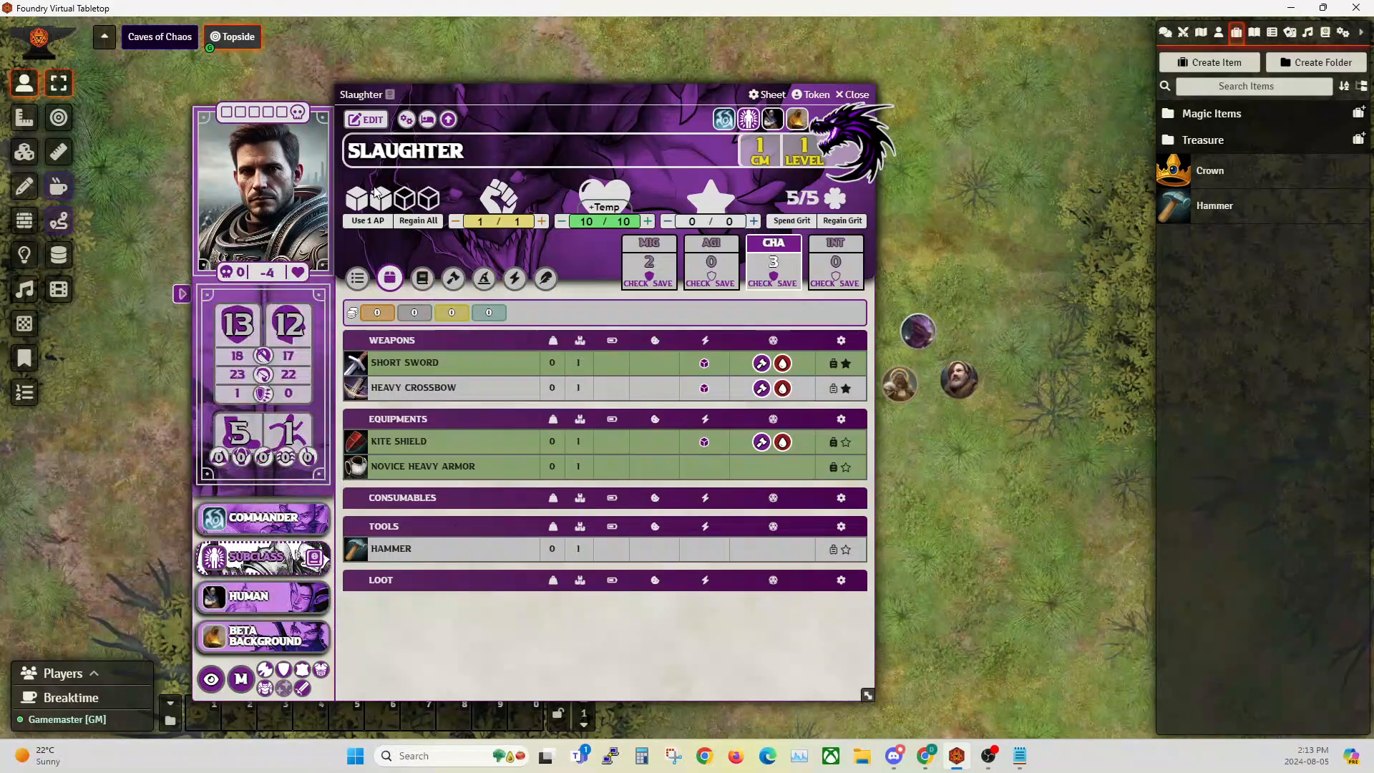
# Remove the Carpentry Hammer from Slaughter's inventory and leave edit mode.
pyautogui.click(366, 119)
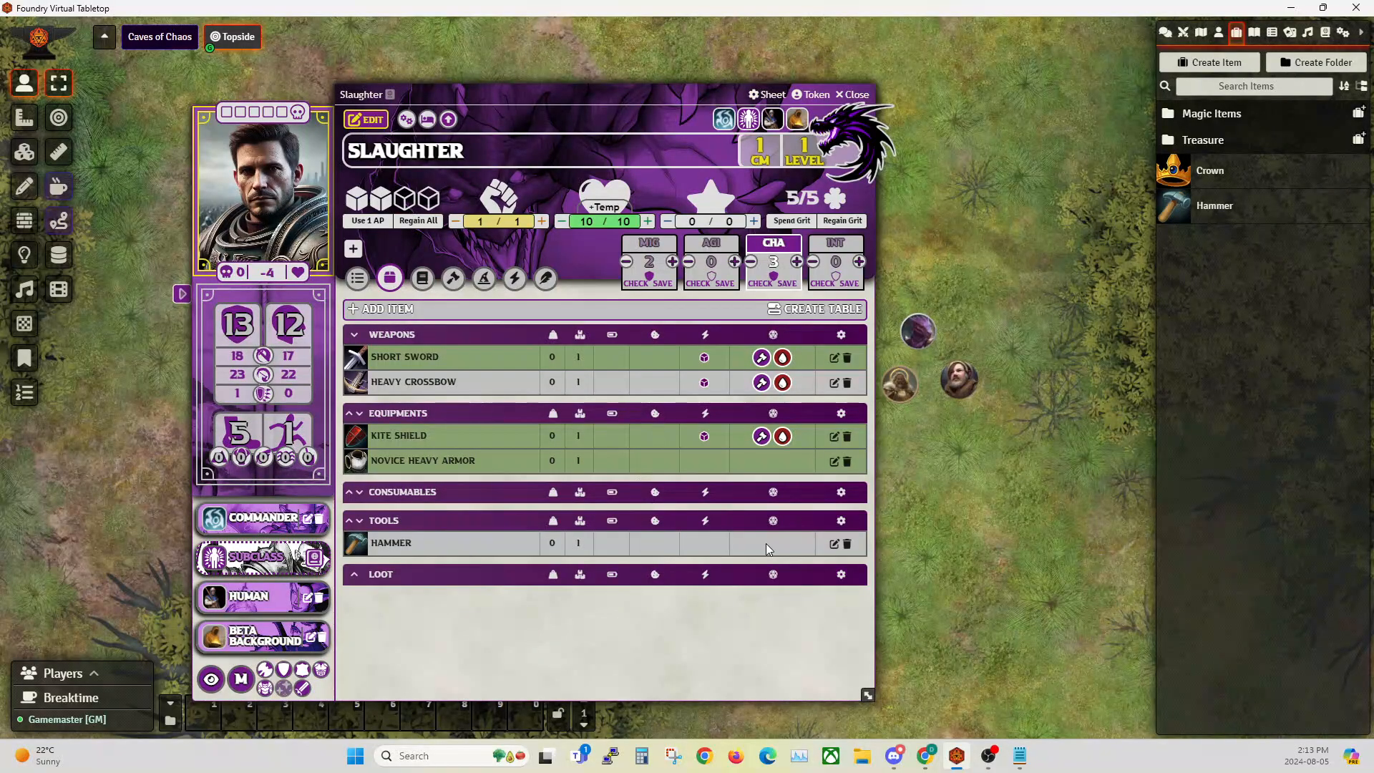
pyautogui.click(847, 545)
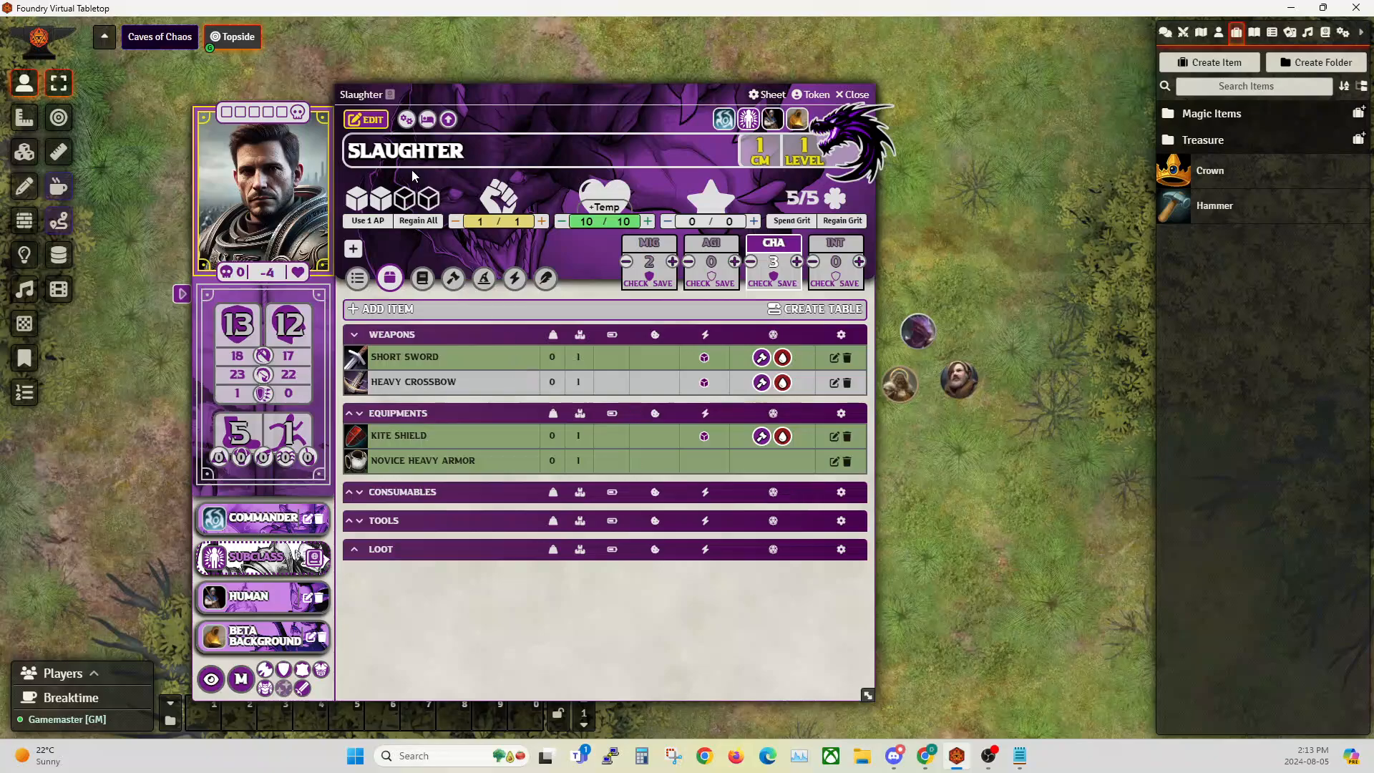
pyautogui.click(383, 125)
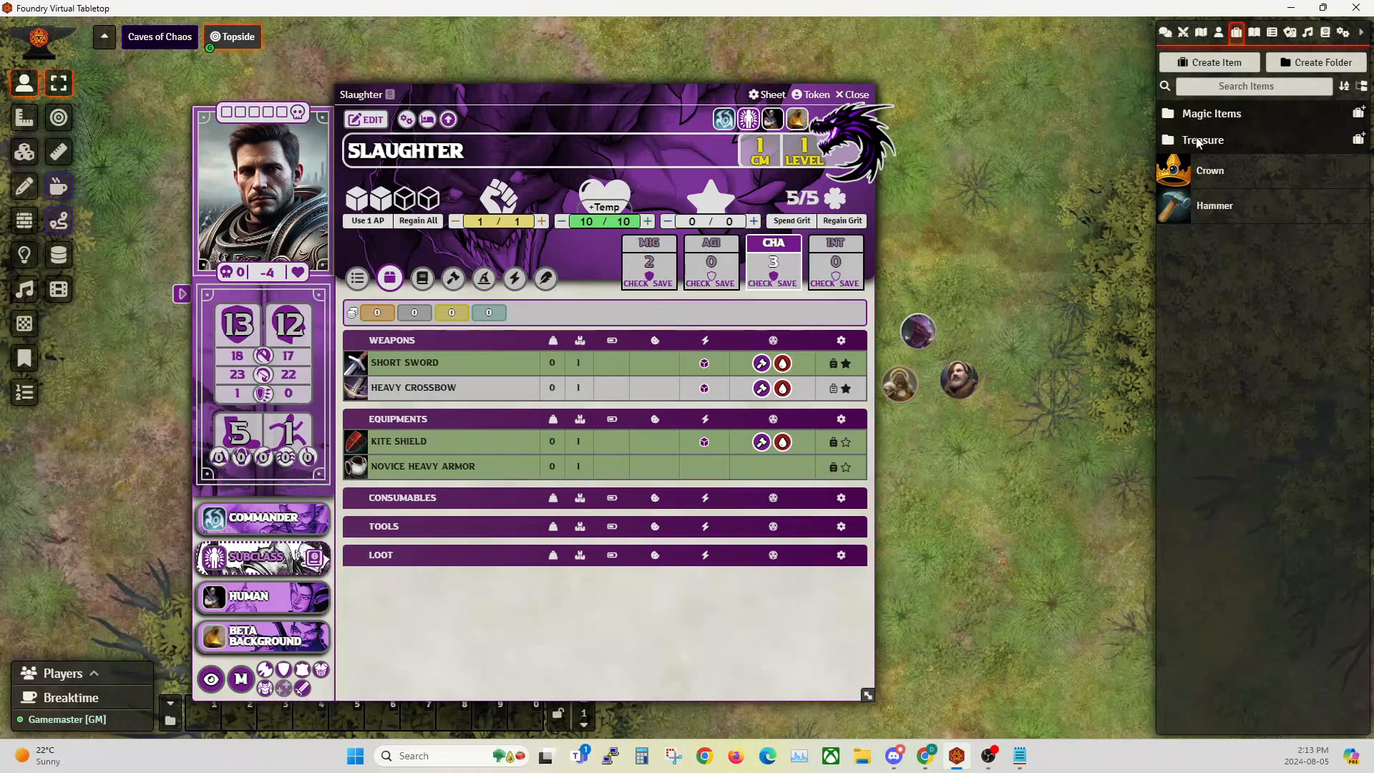
# Create a new item of type Consumable named Potion of Mana.
pyautogui.click(1229, 64)
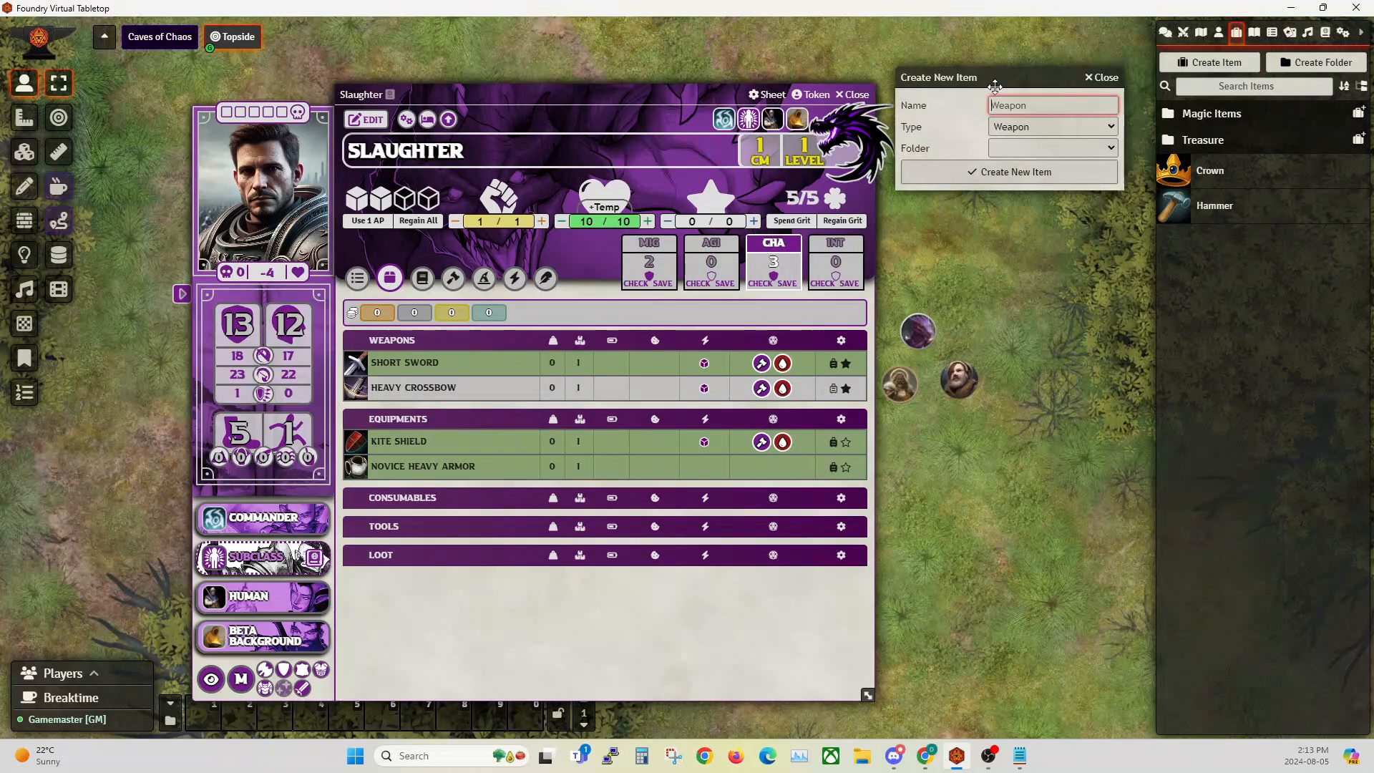
pyautogui.moveTo(991, 77); pyautogui.dragTo(566, 191)
pyautogui.click(587, 243)
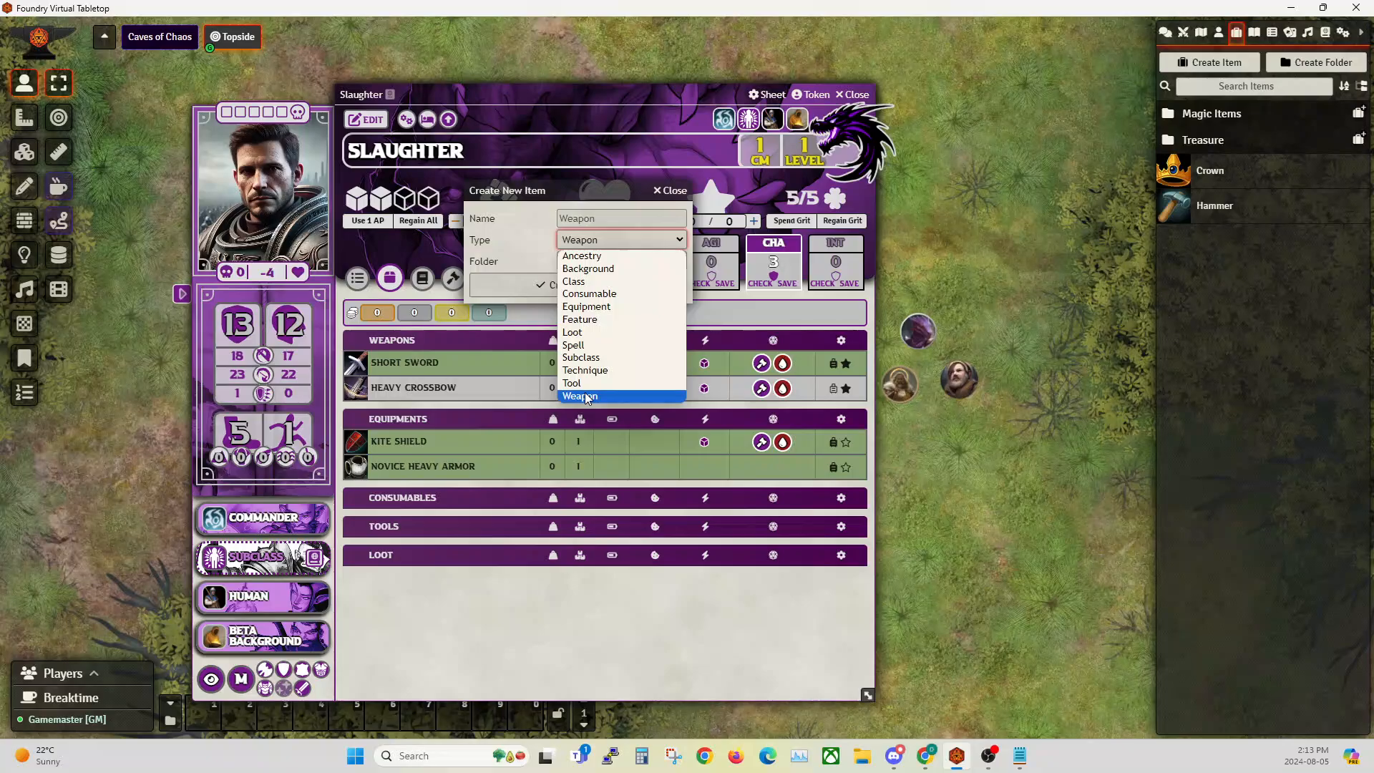
pyautogui.click(588, 293)
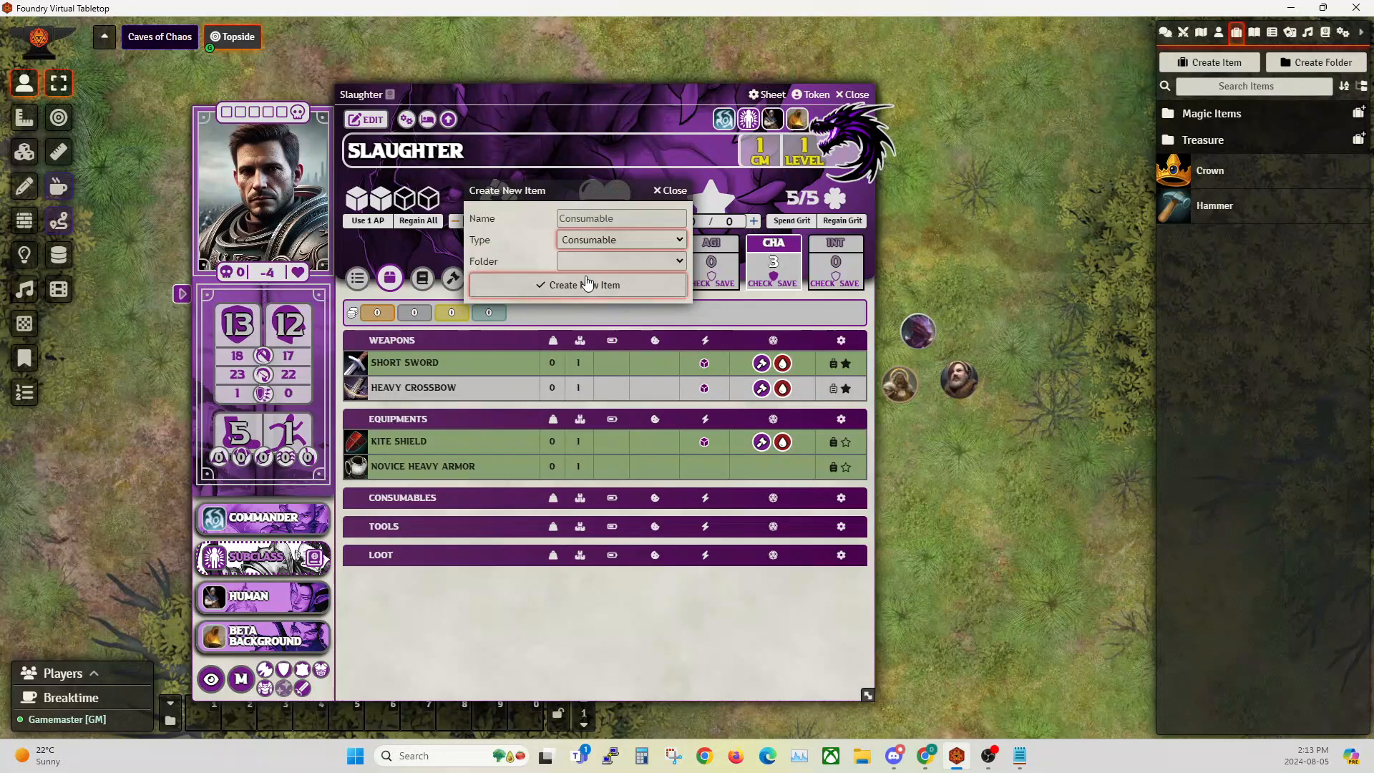
pyautogui.click(581, 216)
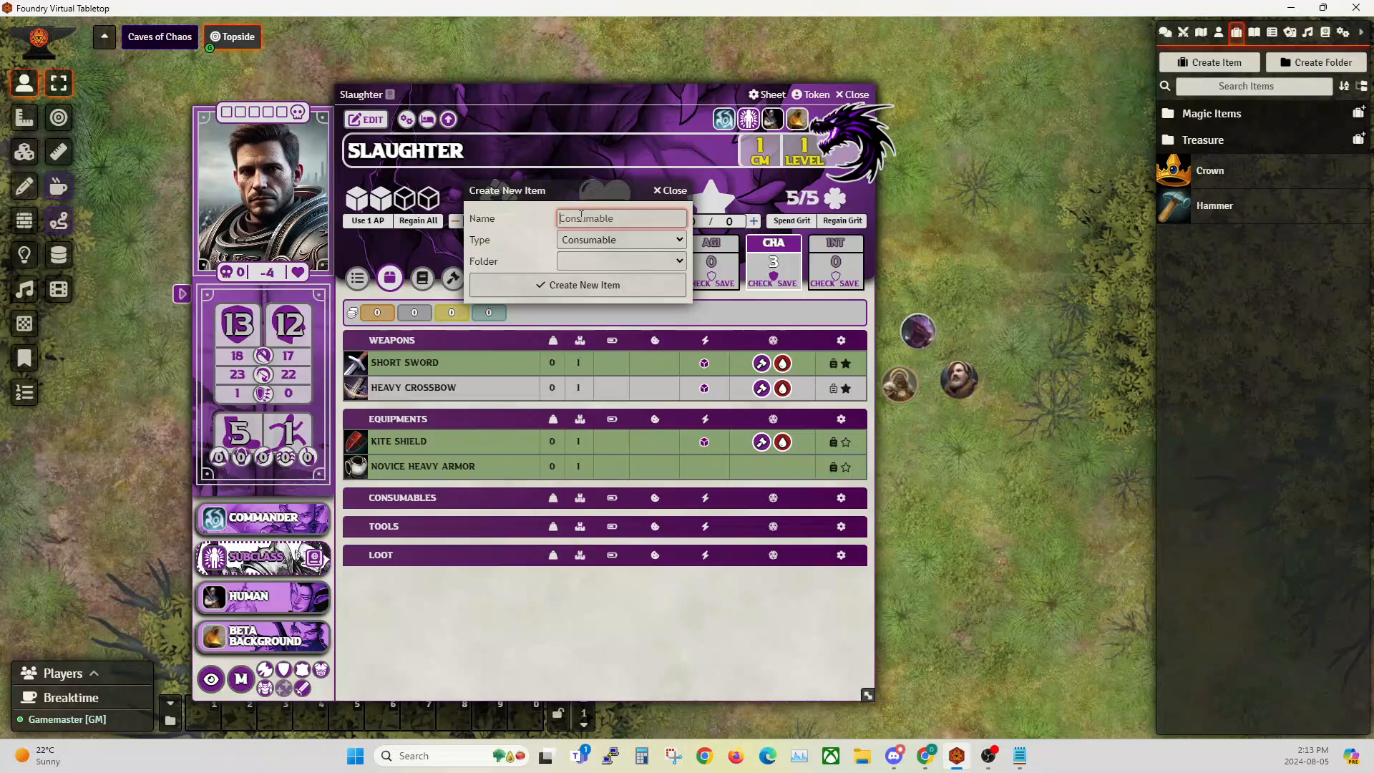
pyautogui.write('Potion of Mana')
pyautogui.click(576, 287)
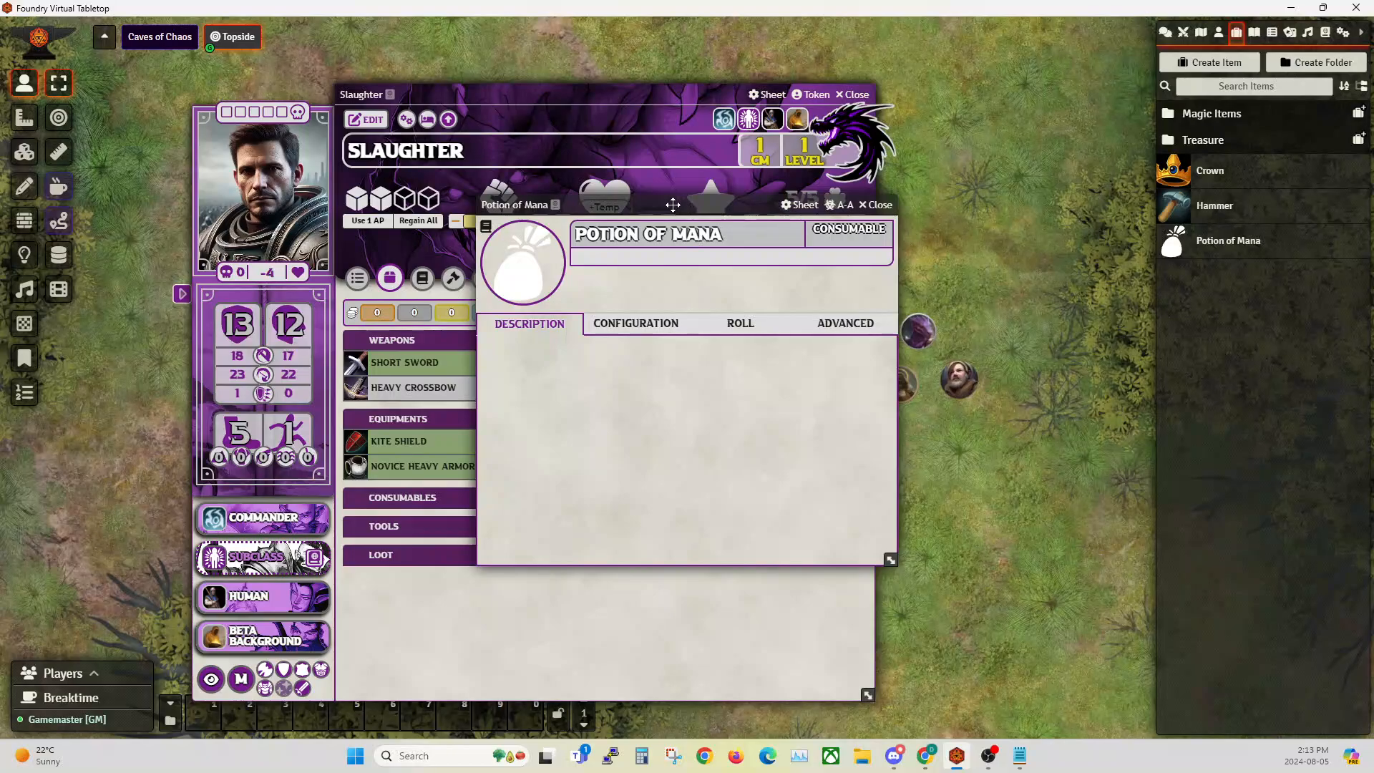
# Set the Potion of Mana's image to bottle-conical-corked-blue.webp from the core consumables/potions icons.
pyautogui.click(585, 327)
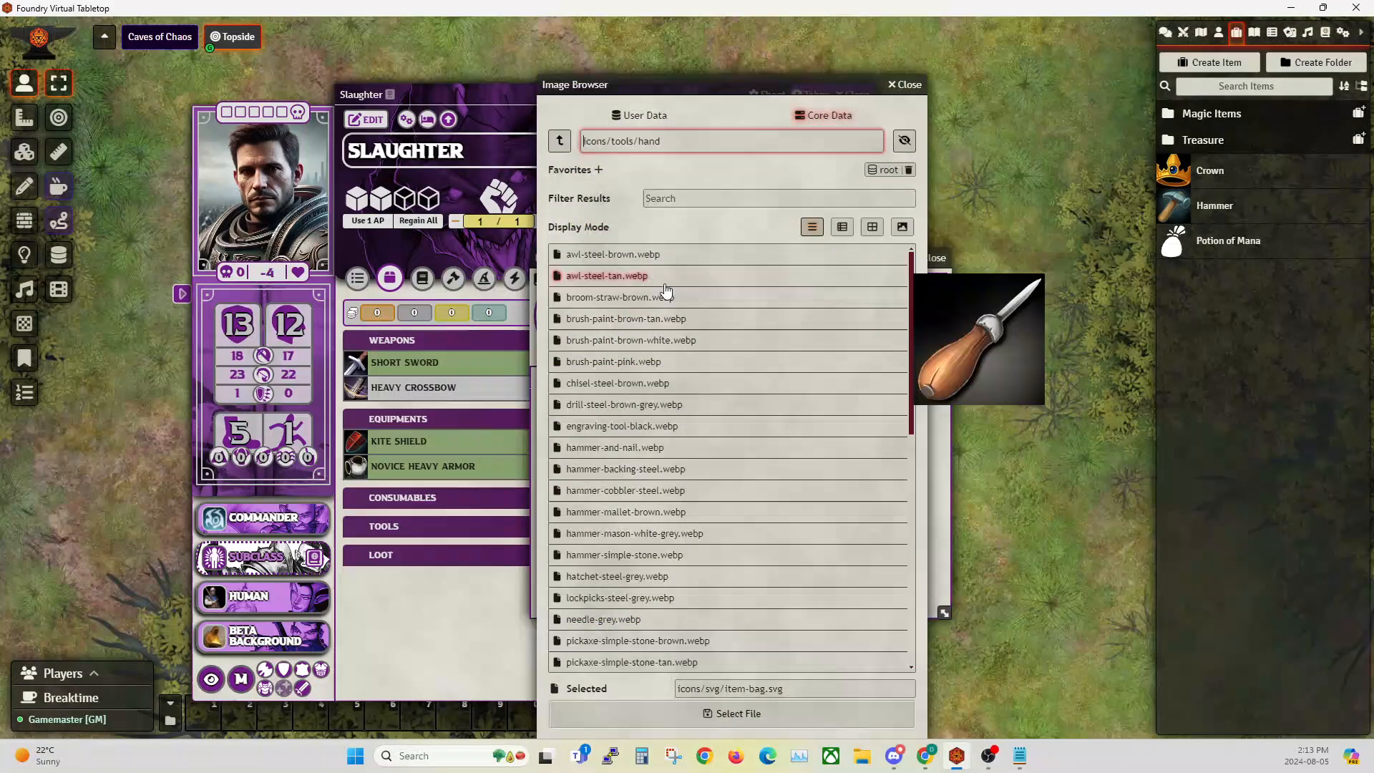
pyautogui.click(559, 123)
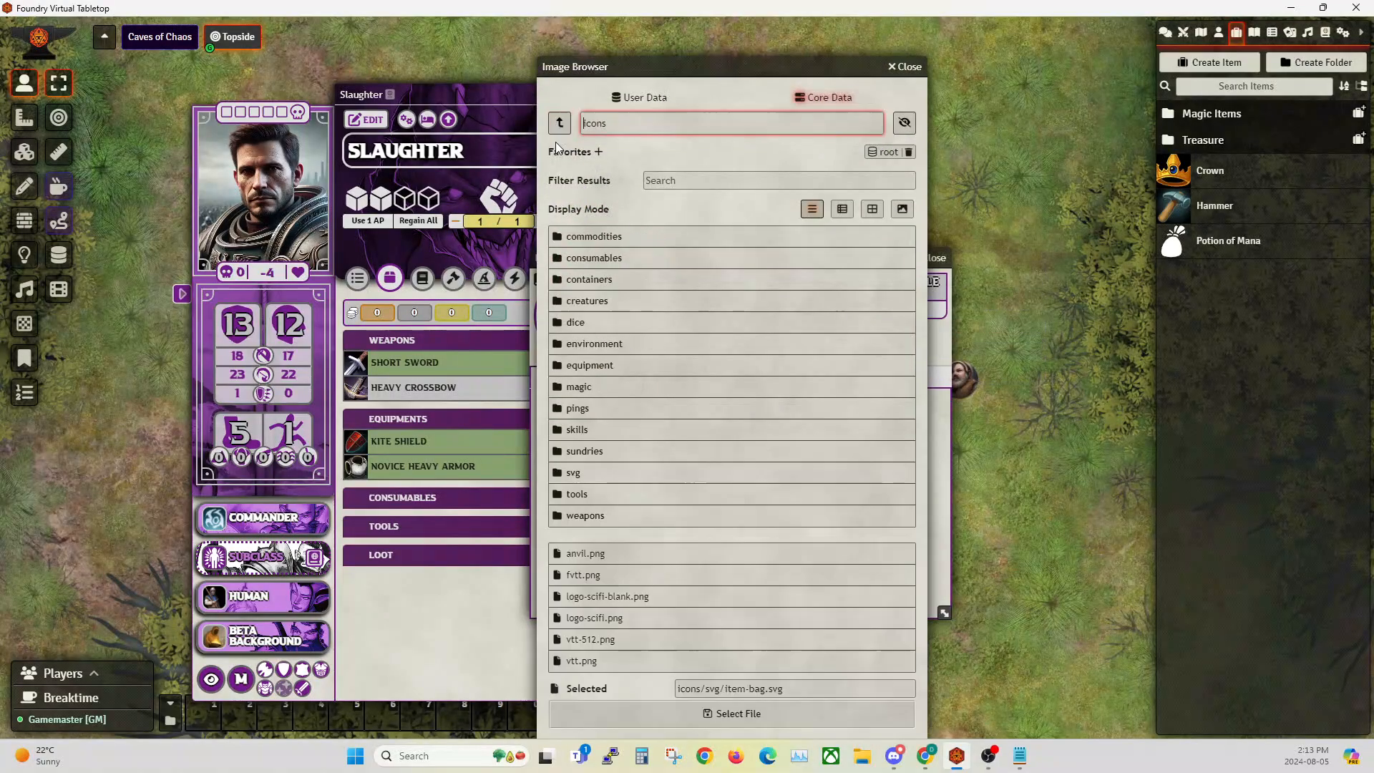
pyautogui.click(601, 258)
pyautogui.click(583, 431)
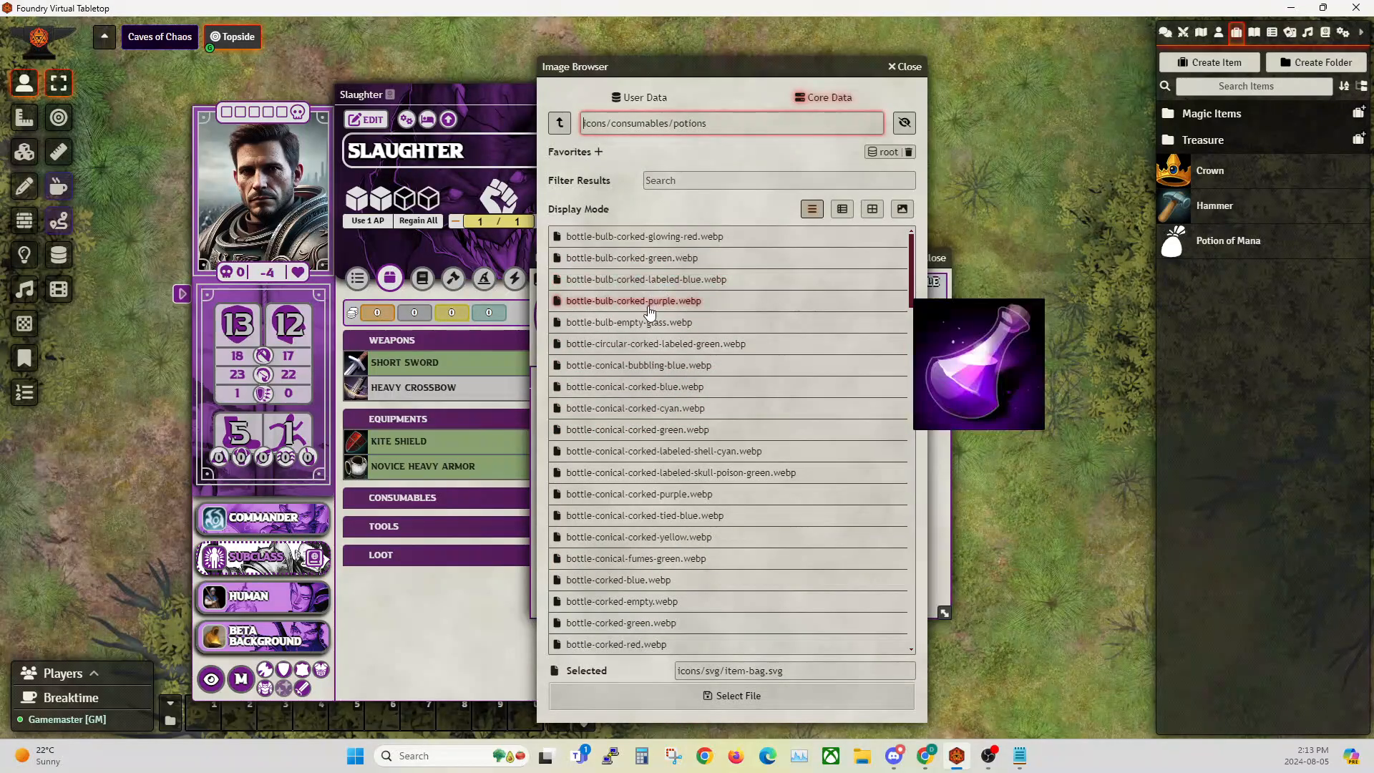
pyautogui.click(644, 384)
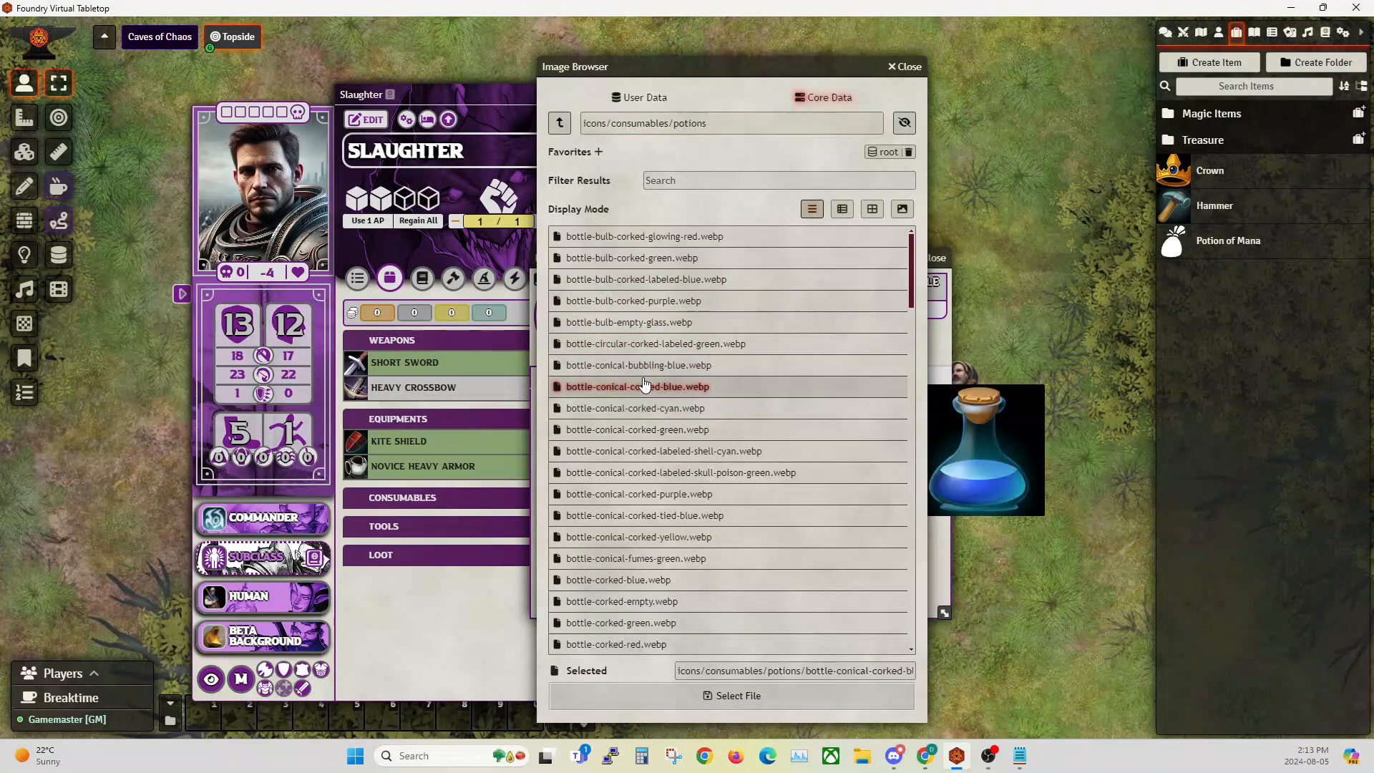
pyautogui.click(744, 695)
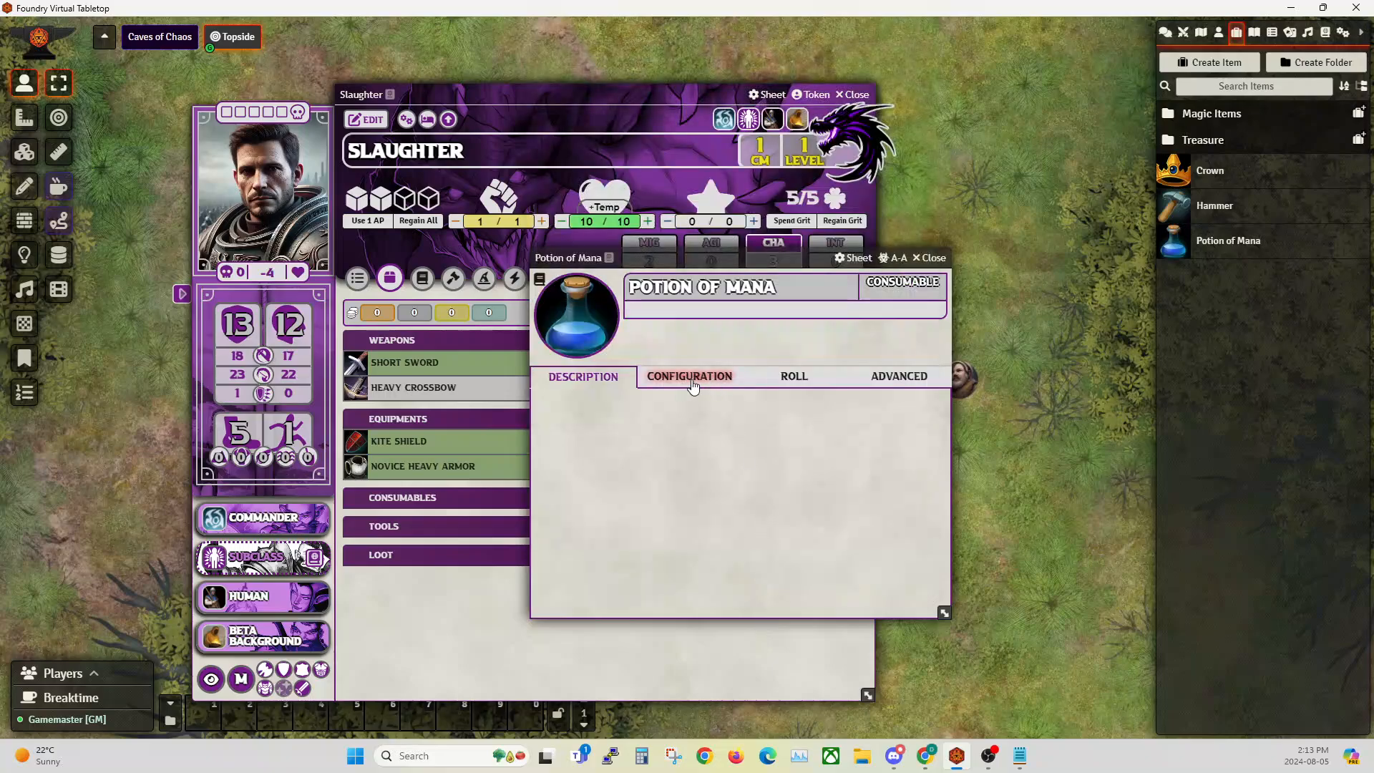
# Write and save the Potion of Mana's description as "This potion restores 2 mana".
pyautogui.click(934, 407)
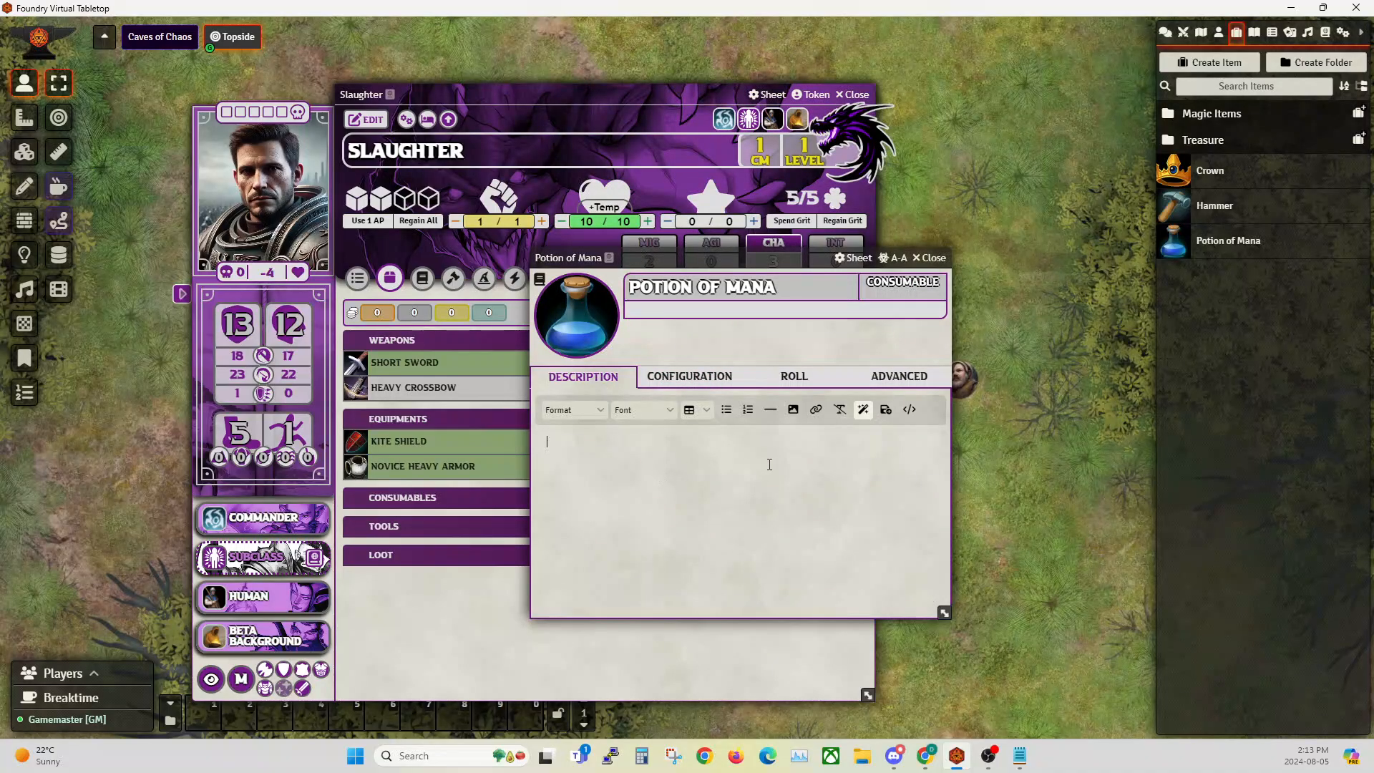
pyautogui.write('na')
pyautogui.write('potio')
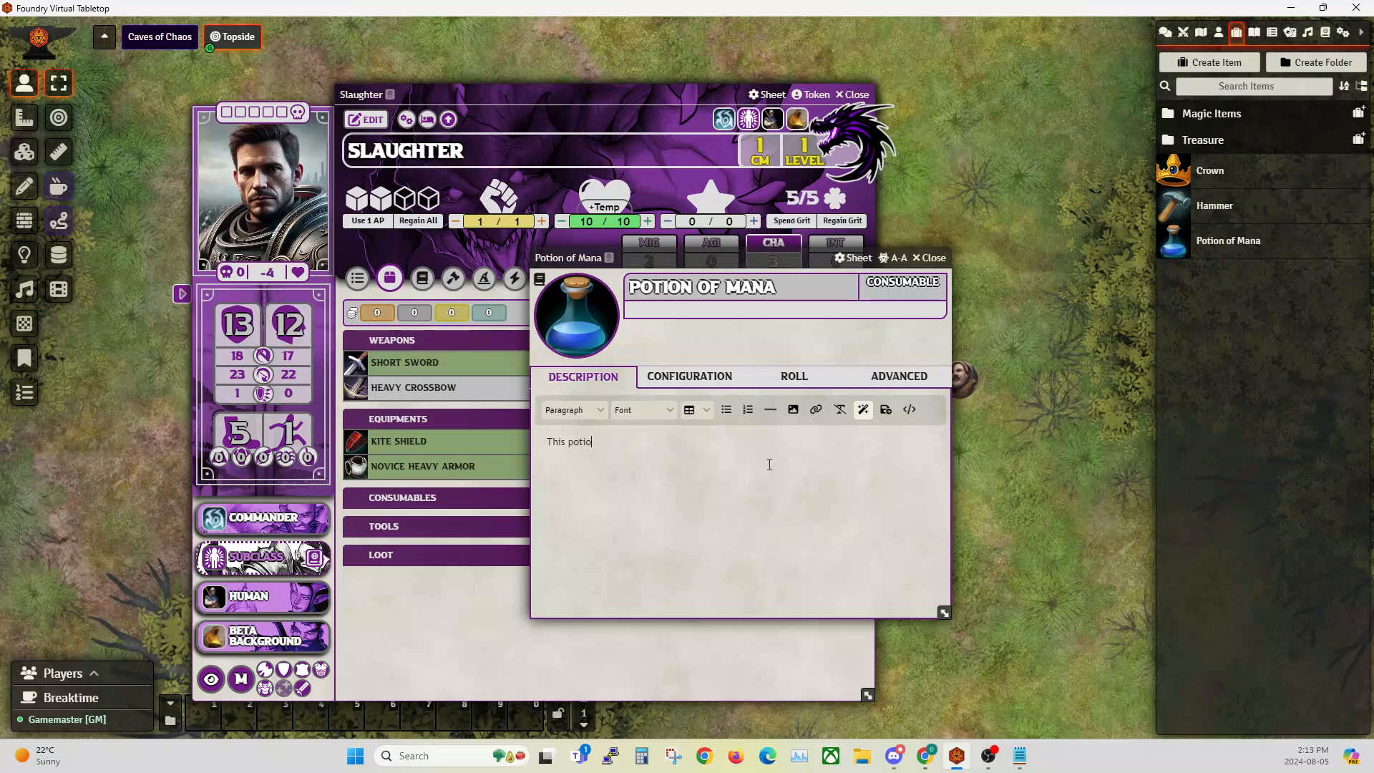
pyautogui.write('n restores 2 mana,')
pyautogui.click(886, 409)
# Set the Potion of Mana's consumable type to Potion in its configuration.
pyautogui.click(684, 383)
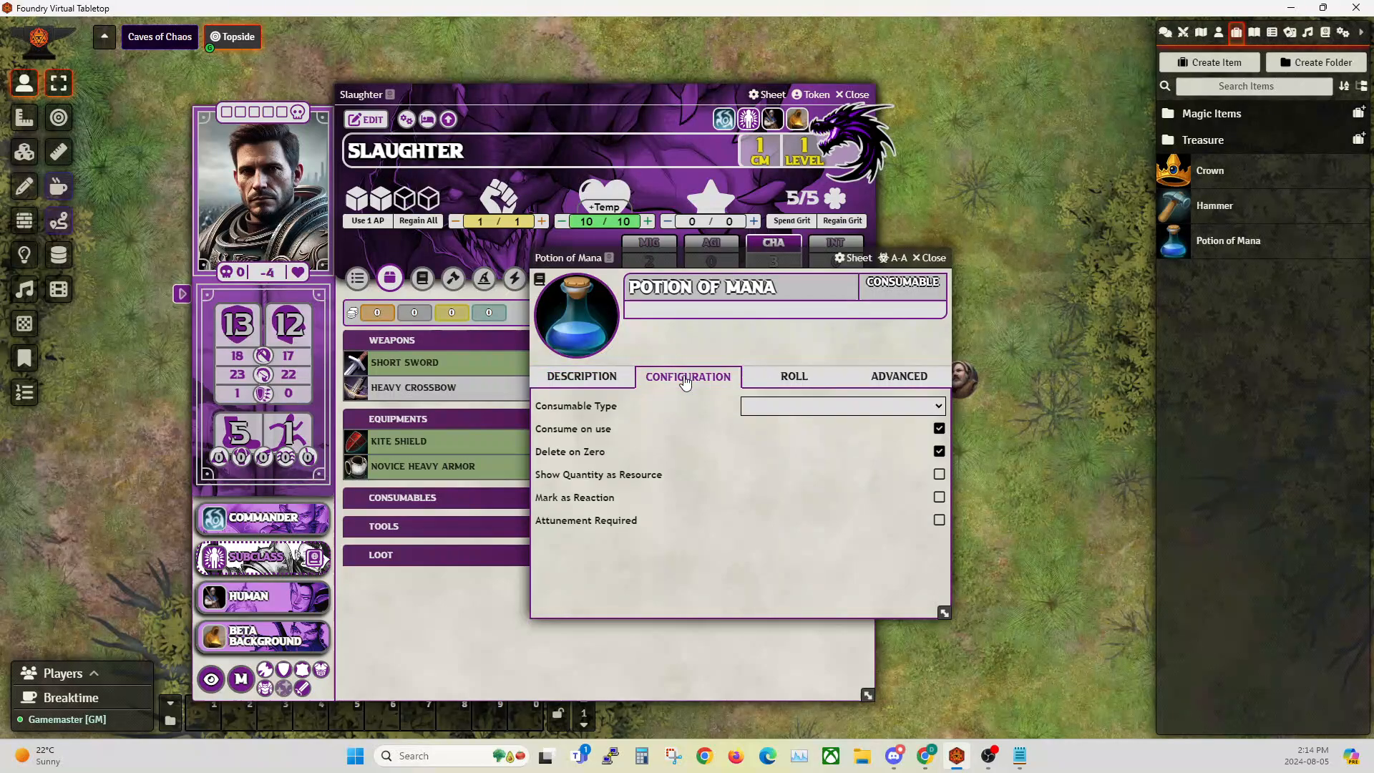
pyautogui.click(838, 407)
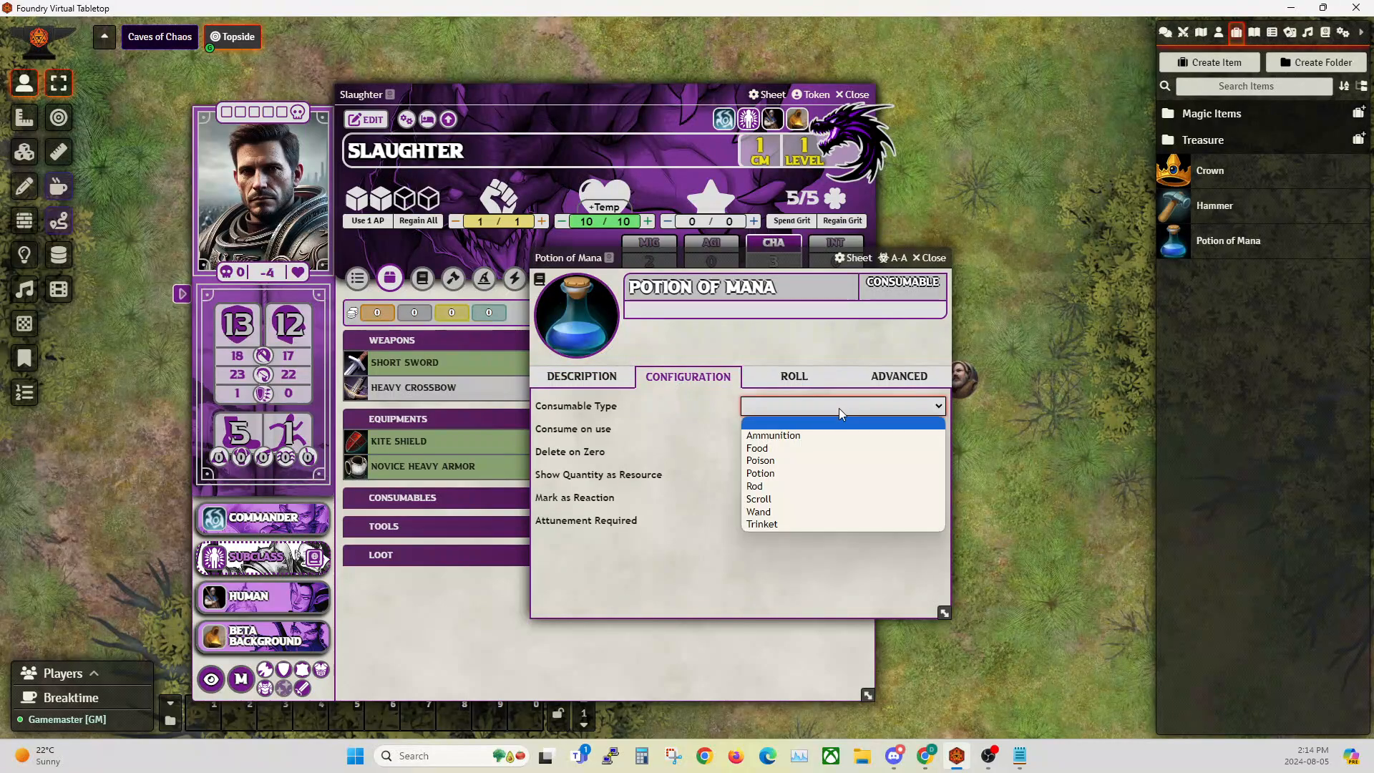
pyautogui.click(762, 472)
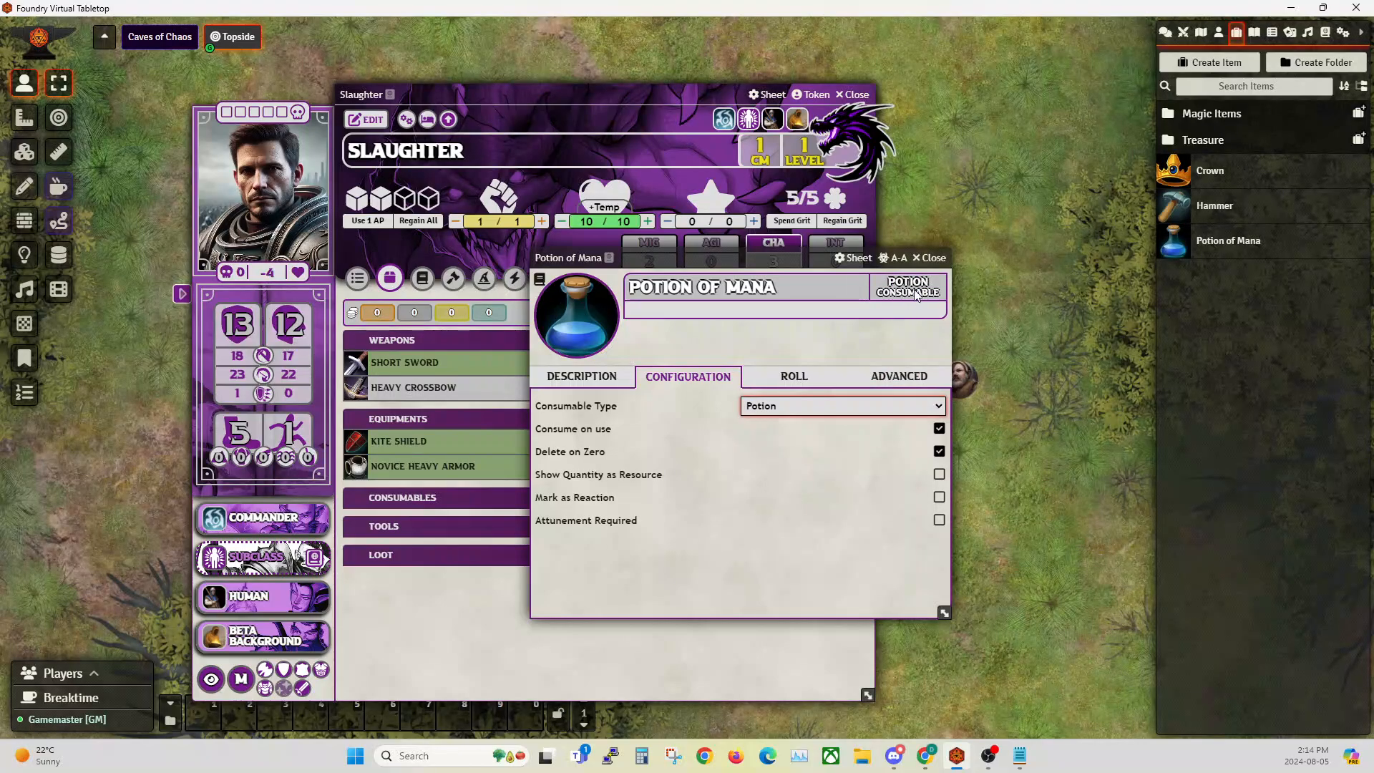
pyautogui.moveTo(810, 312); pyautogui.dragTo(676, 271)
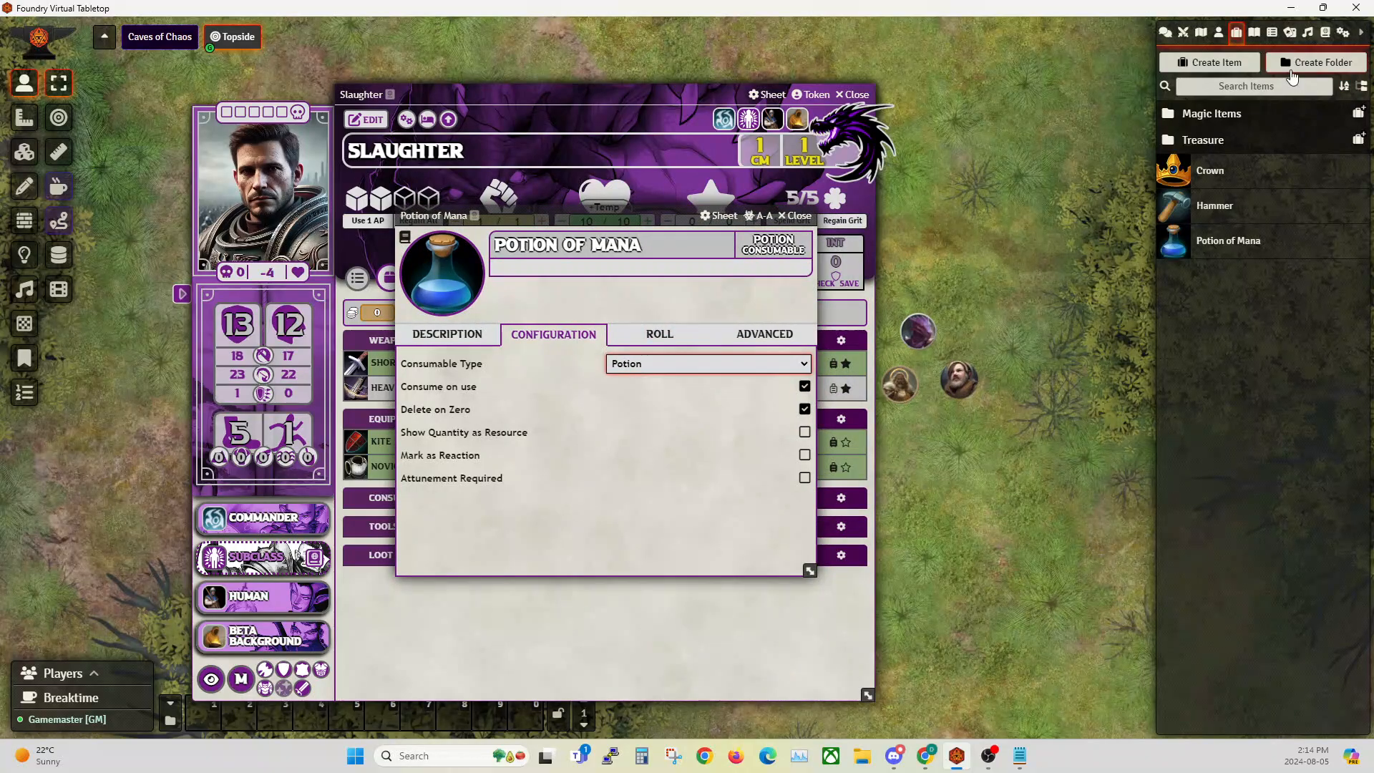
# Check the consumable type of Healing Potion (Level 1) in the Inventory compendium, close it and show the chat log.
pyautogui.click(1325, 32)
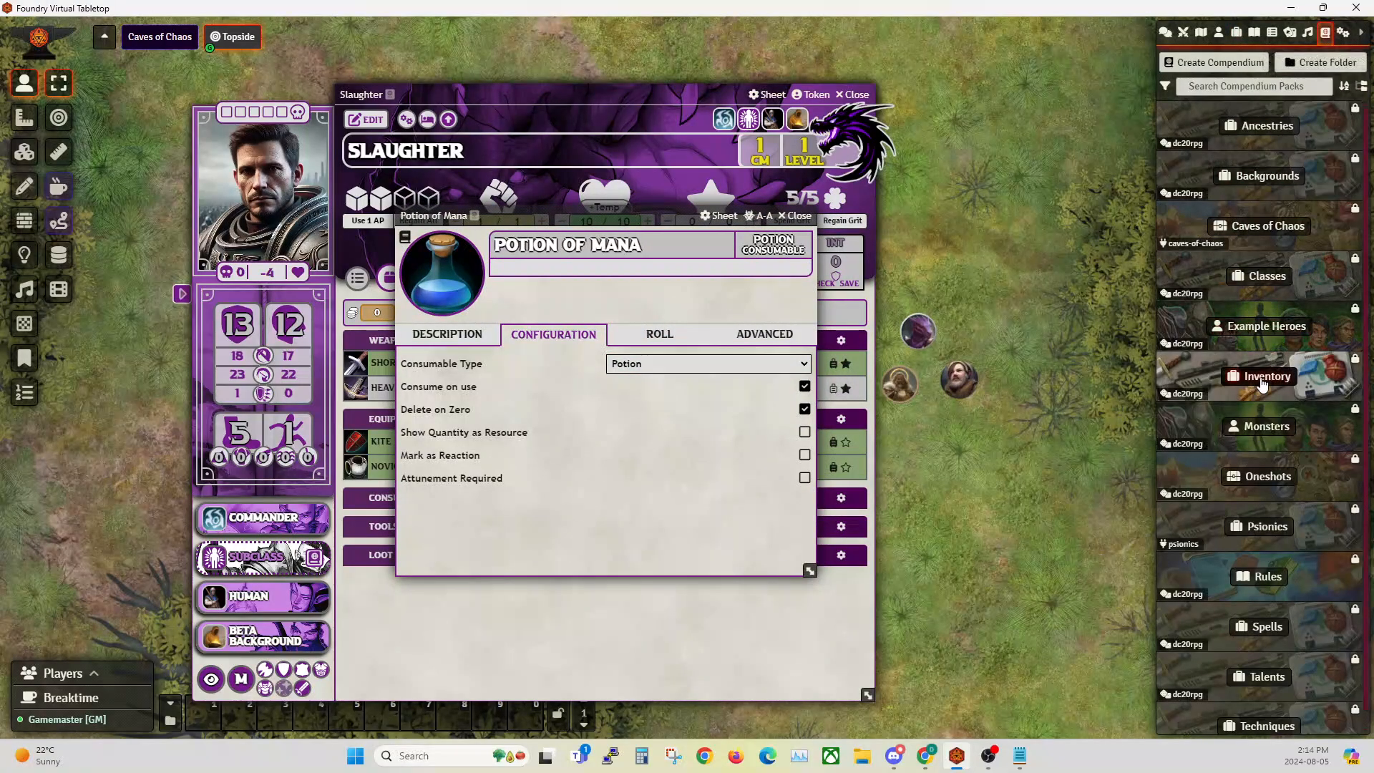
pyautogui.click(1263, 375)
pyautogui.click(124, 246)
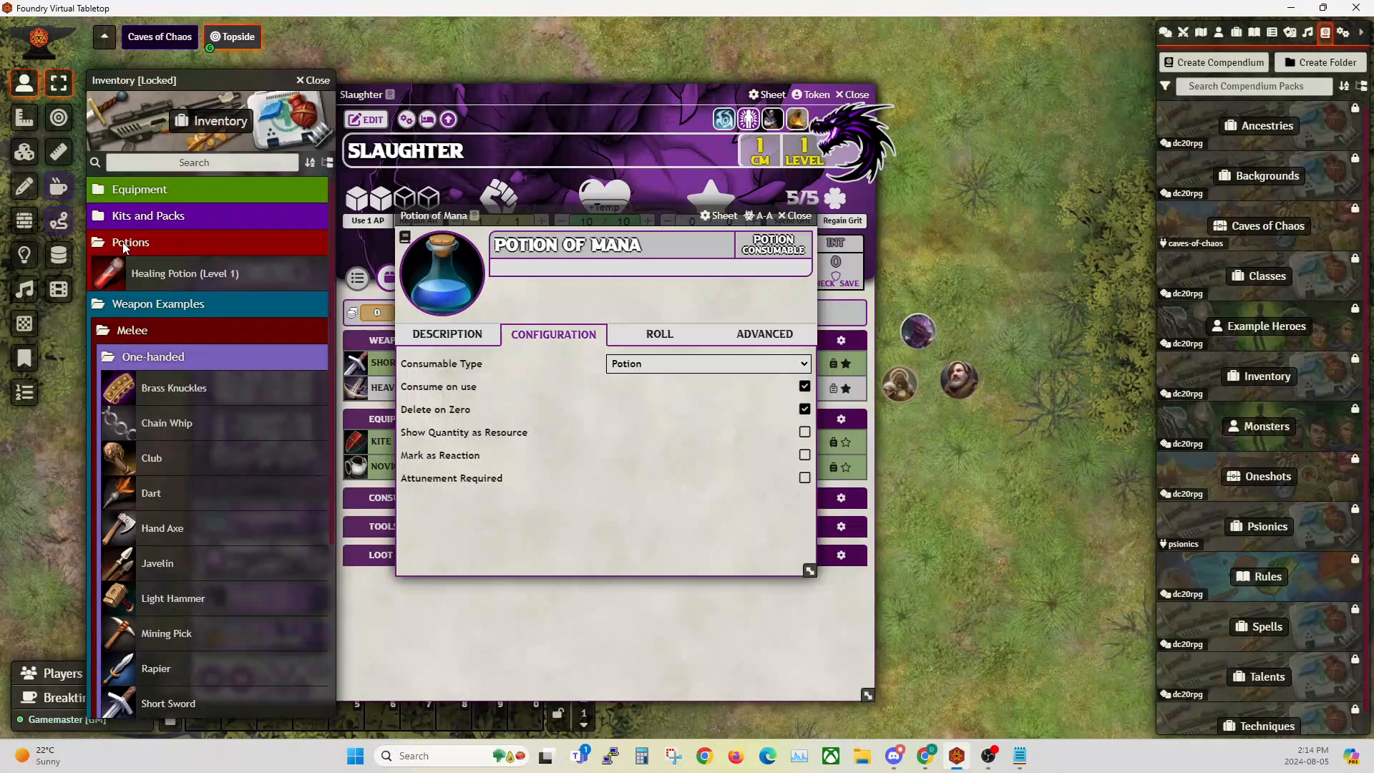
pyautogui.click(164, 278)
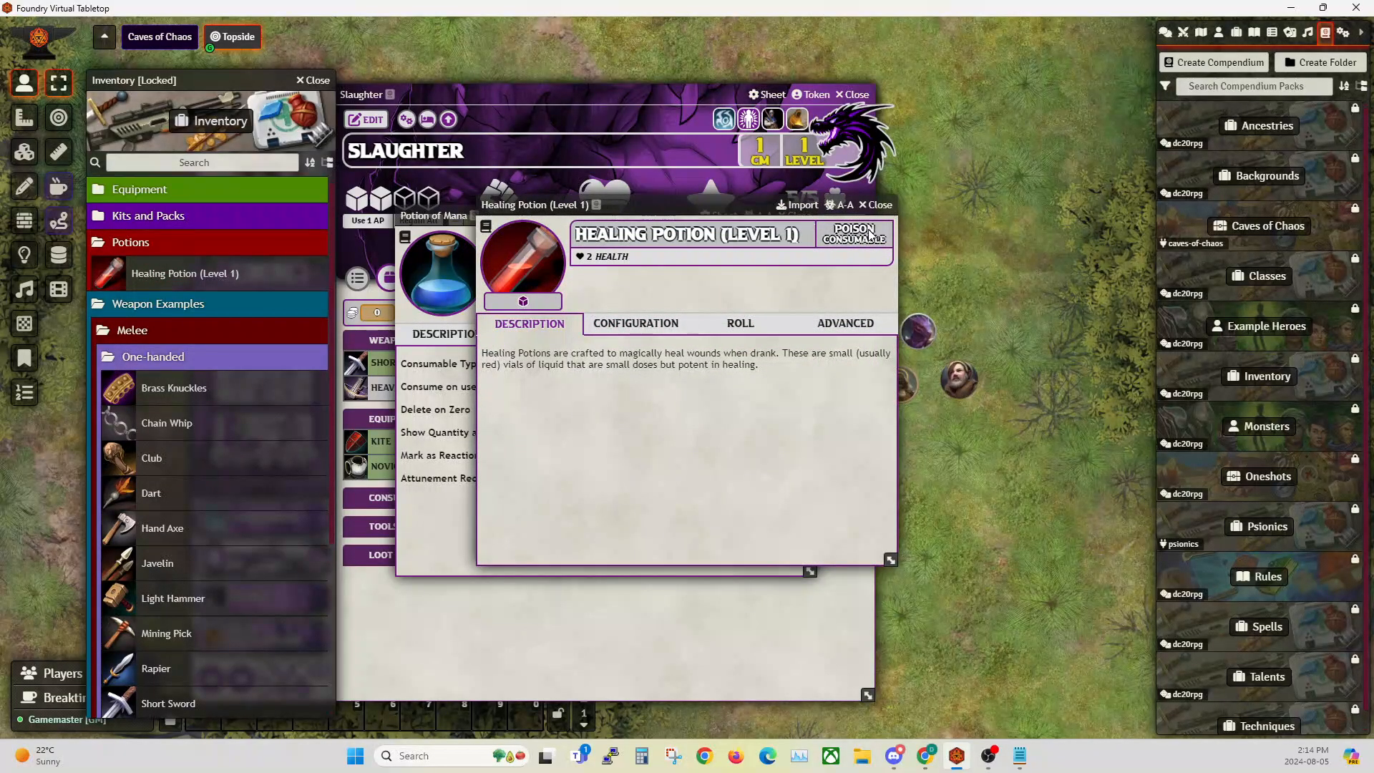
pyautogui.click(878, 206)
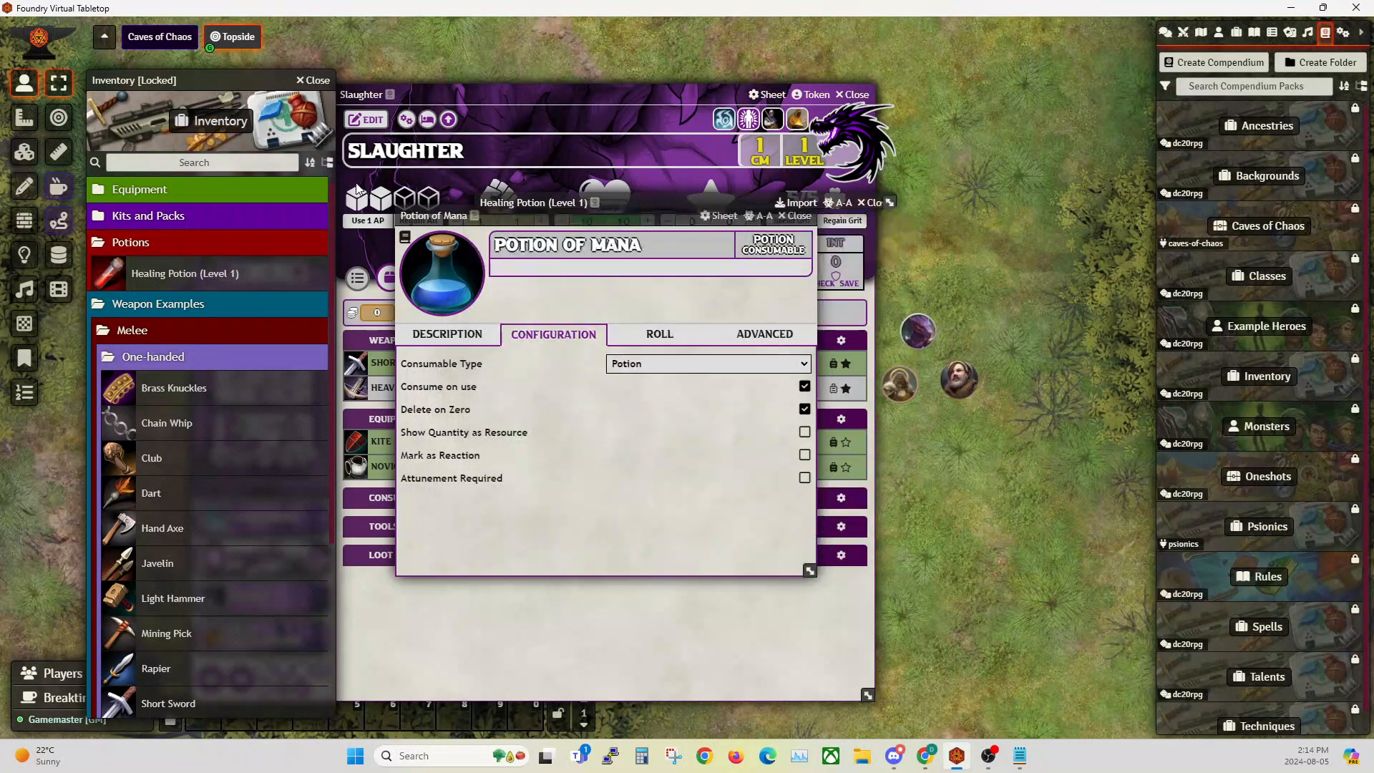
pyautogui.click(315, 80)
pyautogui.moveTo(590, 221); pyautogui.dragTo(741, 232)
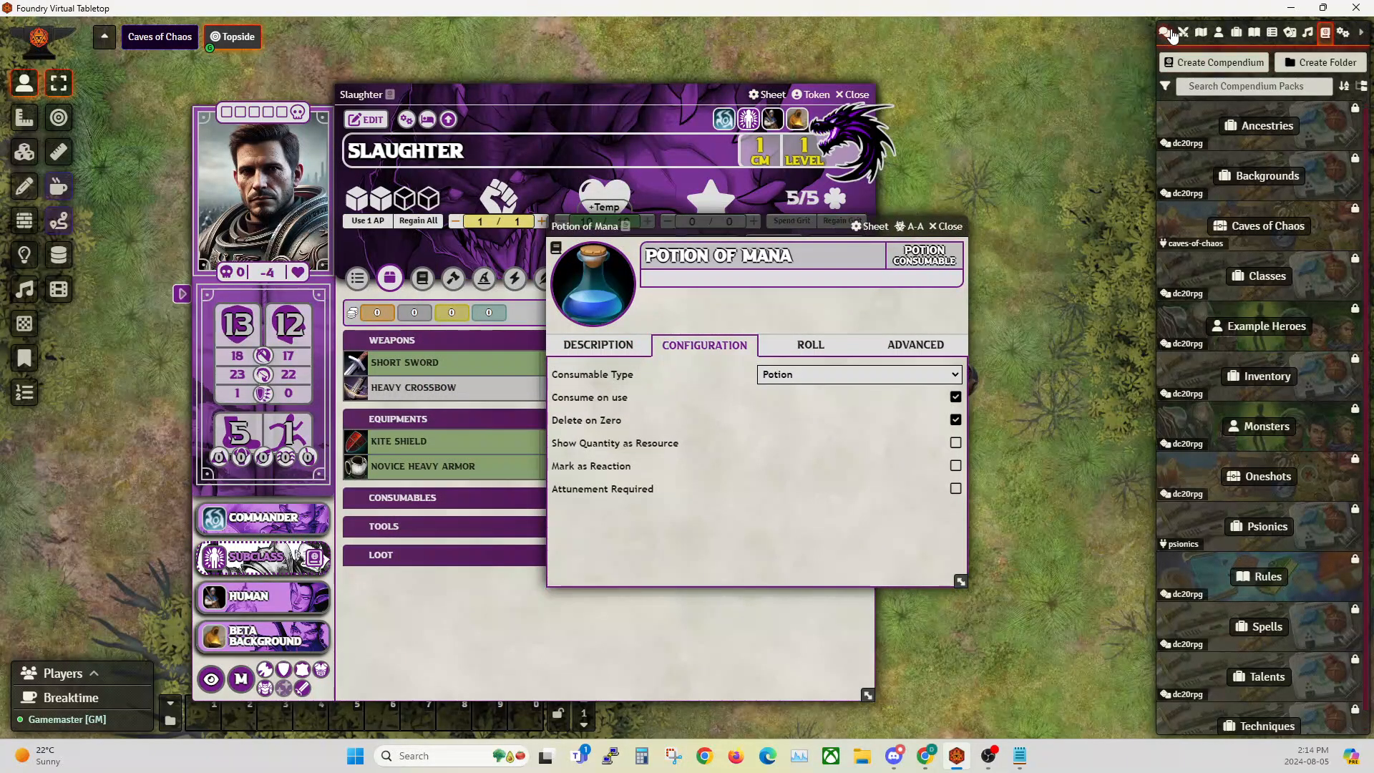
pyautogui.click(1165, 32)
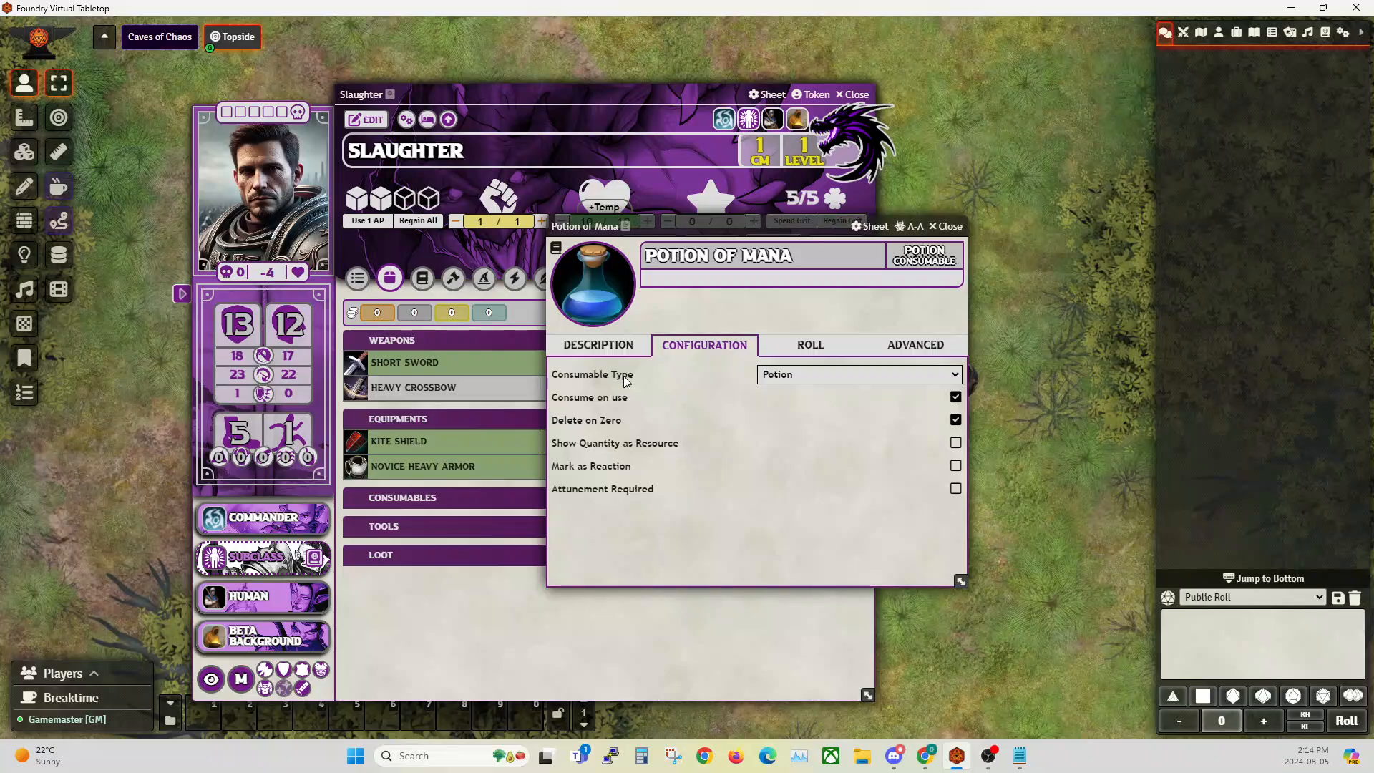
# Review the action types available in the Potion of Mana's roll details without choosing one.
pyautogui.moveTo(826, 227); pyautogui.dragTo(935, 217)
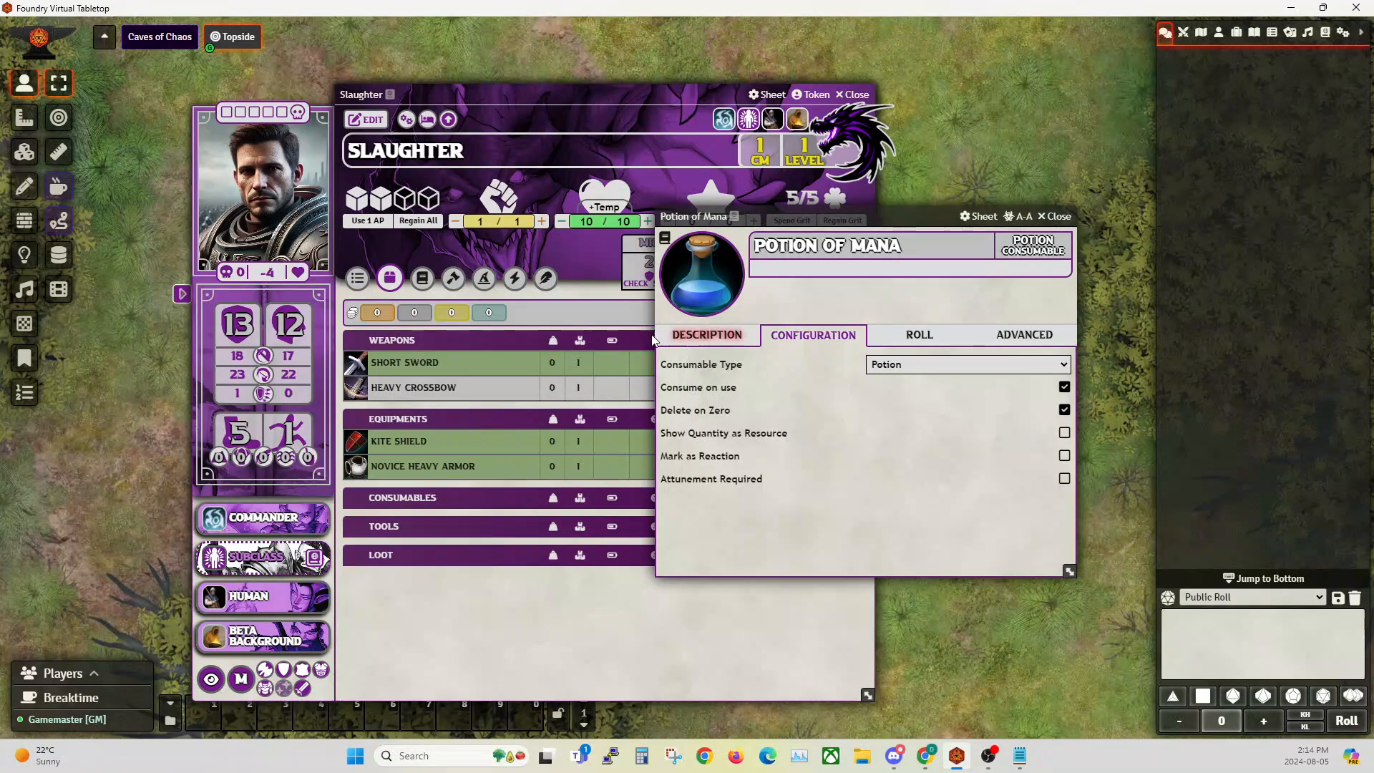
pyautogui.click(913, 338)
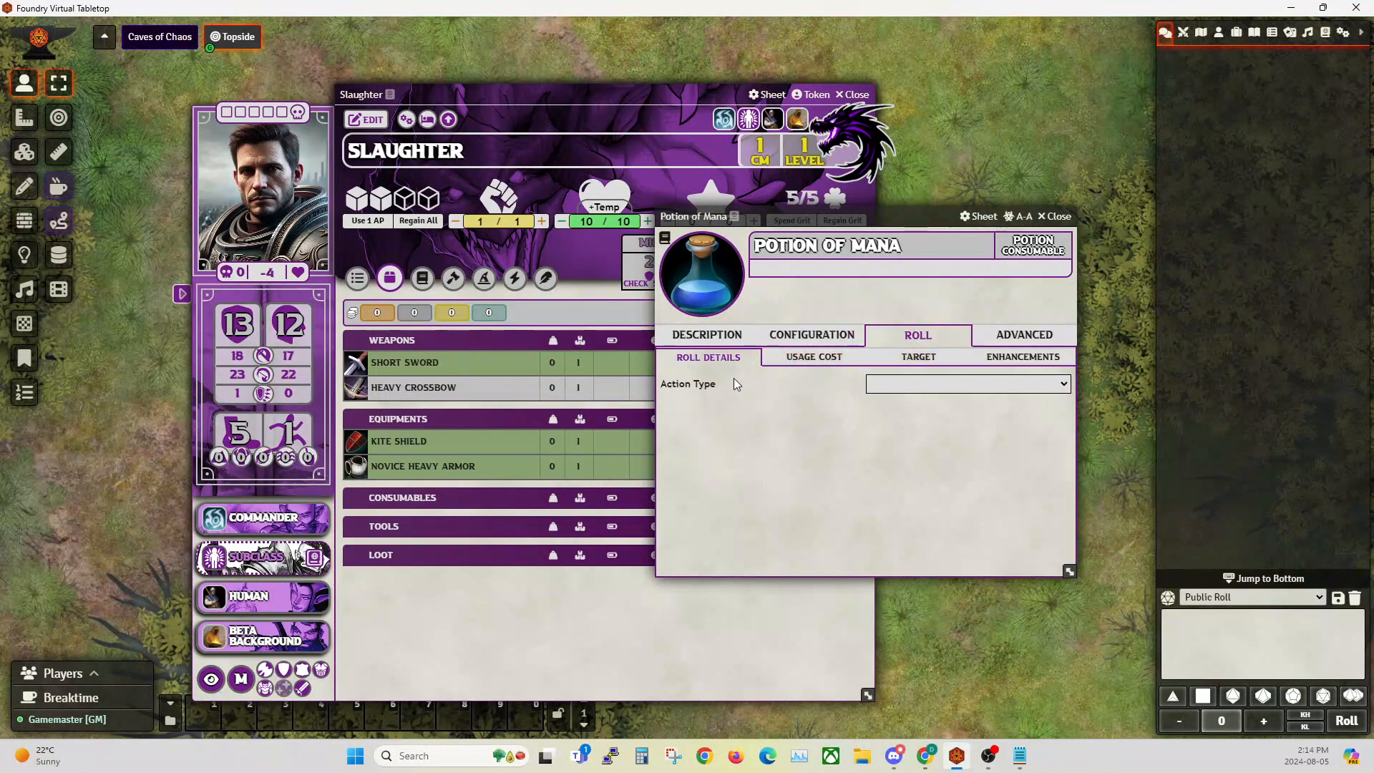
pyautogui.click(884, 387)
pyautogui.click(796, 384)
pyautogui.click(887, 385)
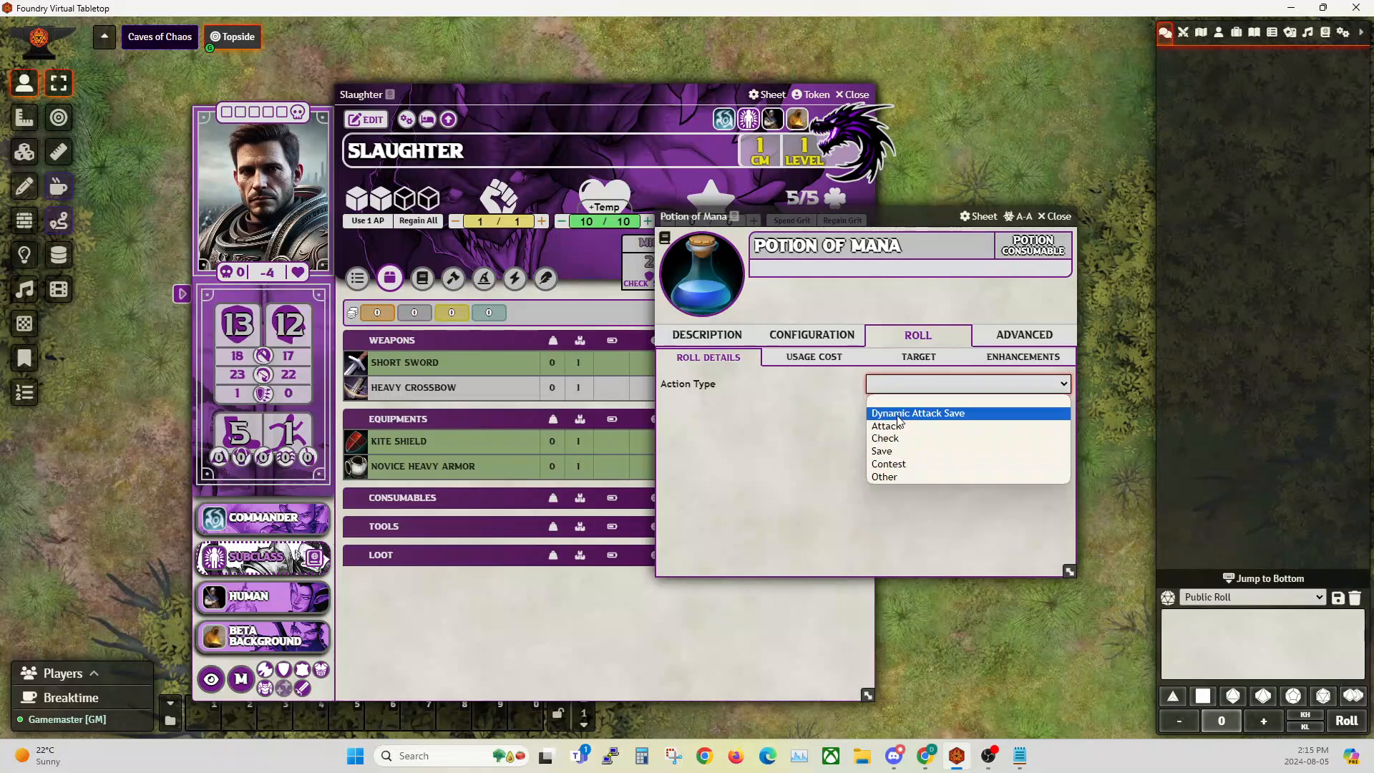
pyautogui.click(777, 391)
# Set the Potion of Mana's usage cost to 1 action point and -2 mana.
pyautogui.click(797, 366)
pyautogui.click(1050, 387)
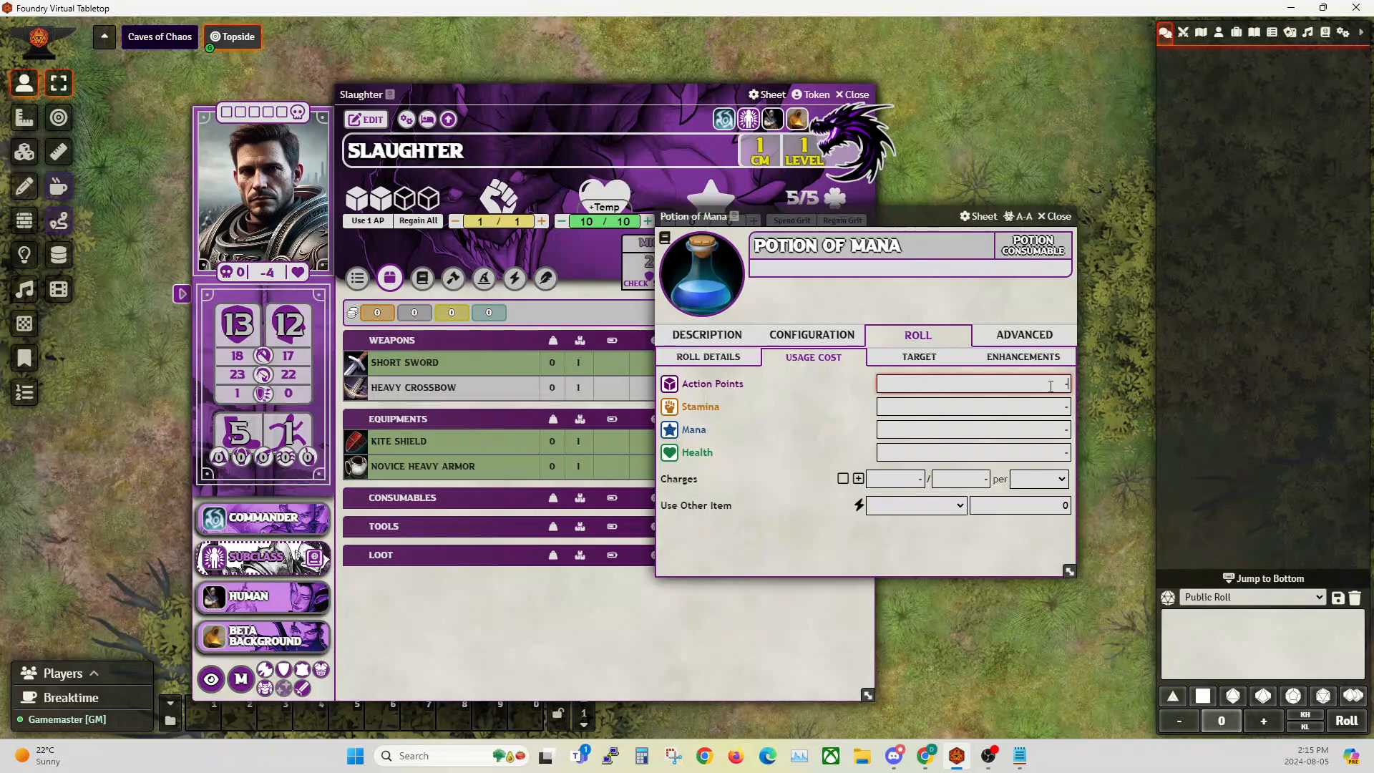
pyautogui.write('1')
pyautogui.click(1020, 402)
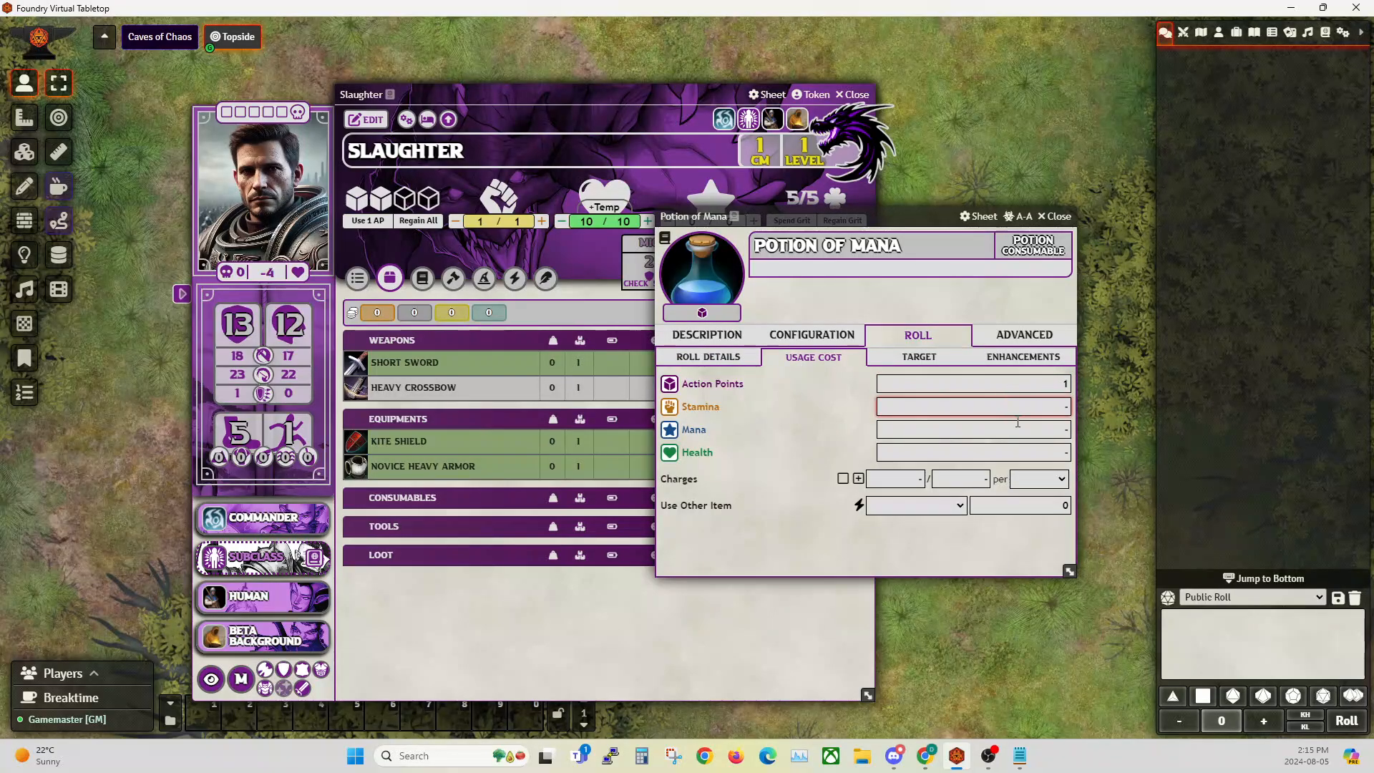
pyautogui.click(1025, 431)
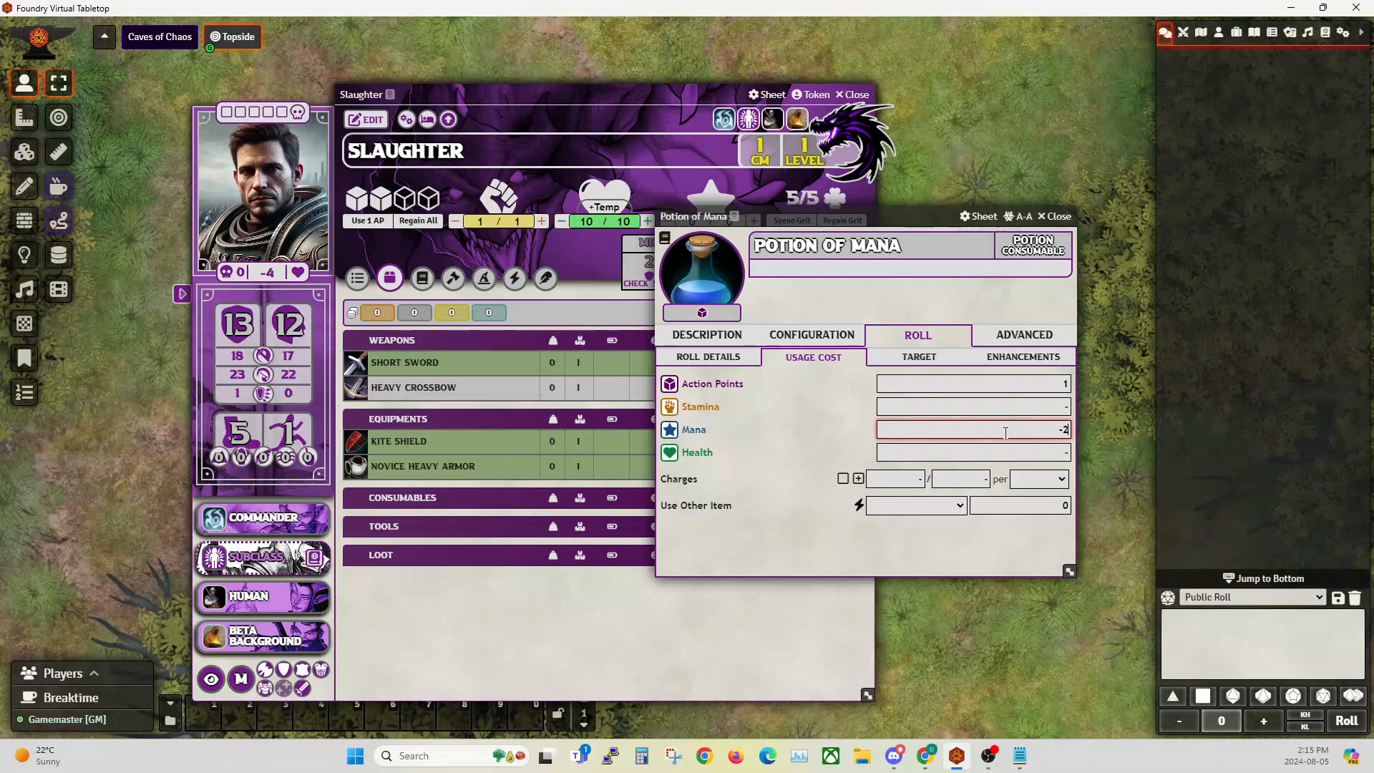
pyautogui.write('-2')
pyautogui.press('Tab')
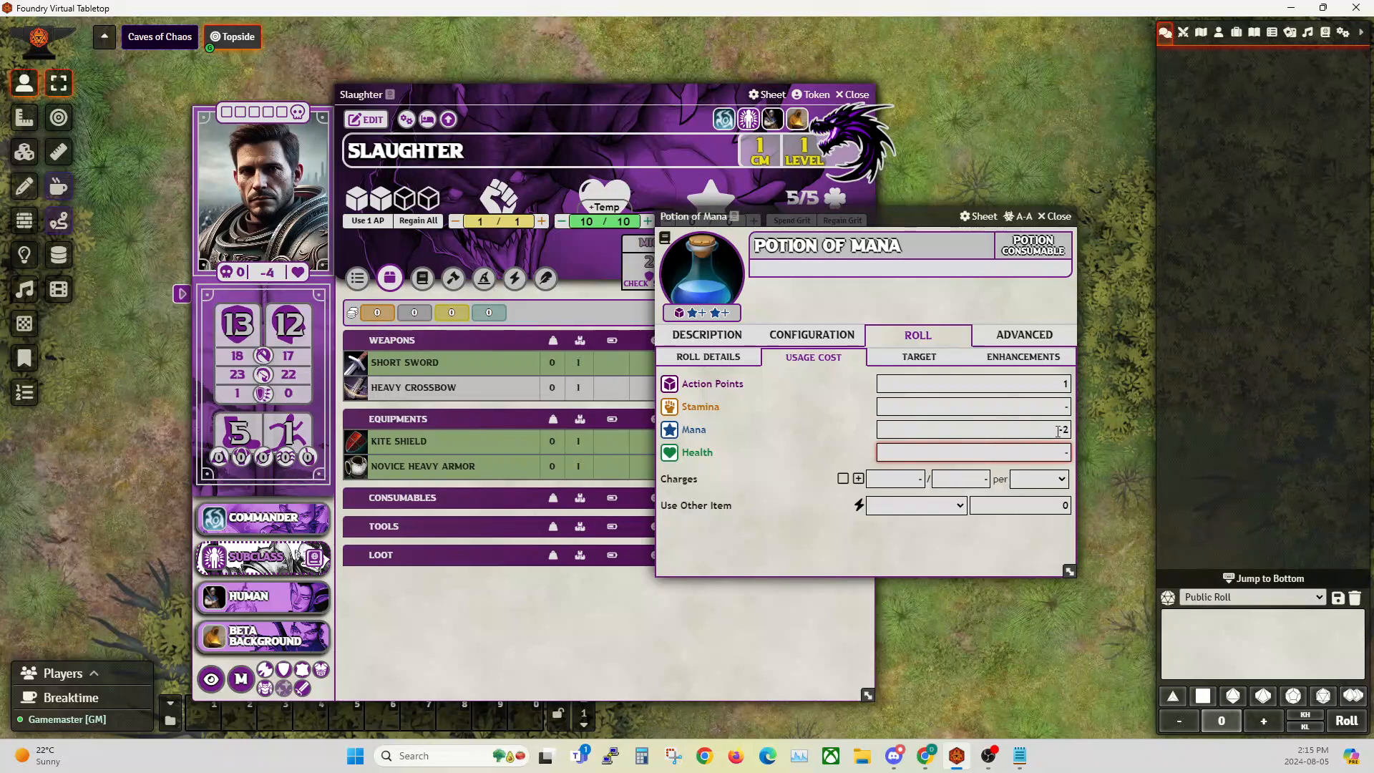
# Give the Potion of Mana 1 of 1 charges, with Charges as the reset type.
pyautogui.click(912, 479)
pyautogui.write('1')
pyautogui.click(963, 481)
pyautogui.write('1')
pyautogui.press('Tab')
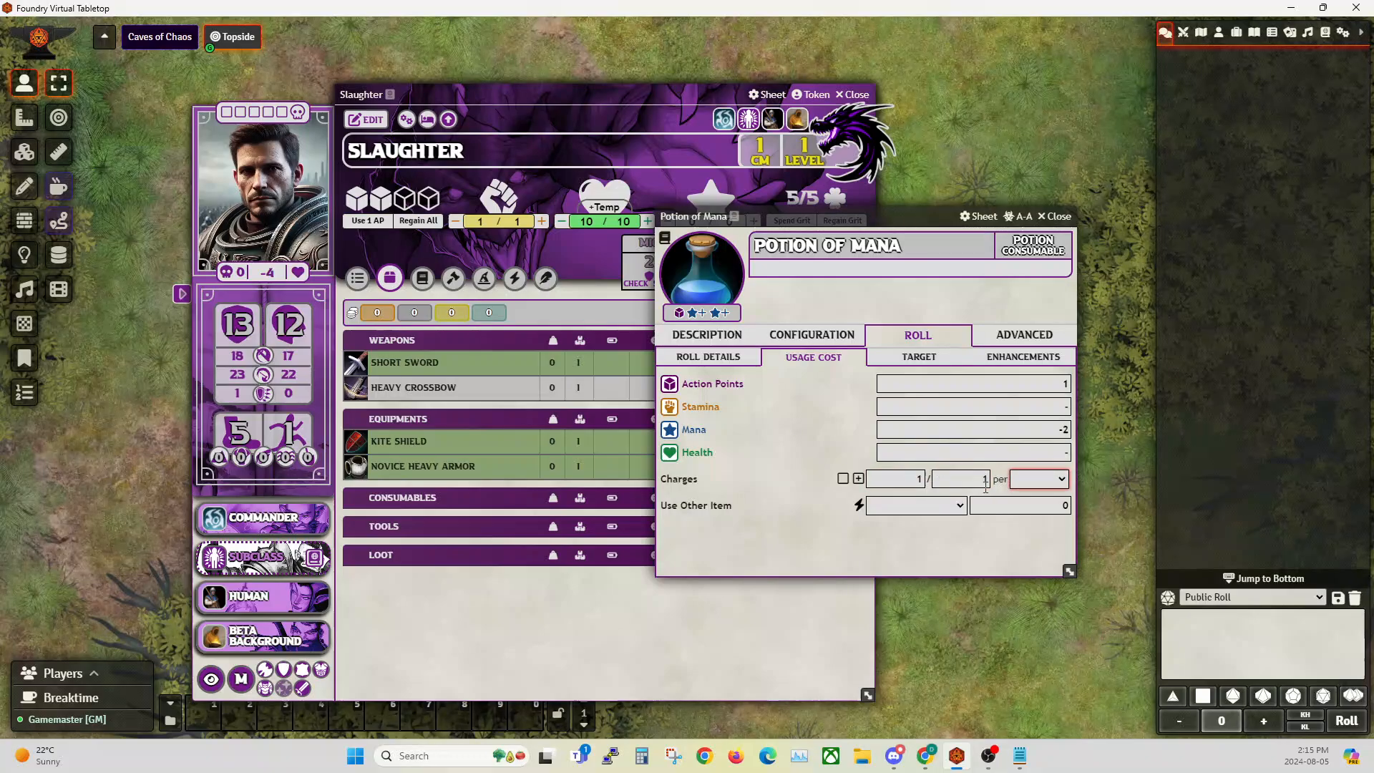
pyautogui.click(1025, 479)
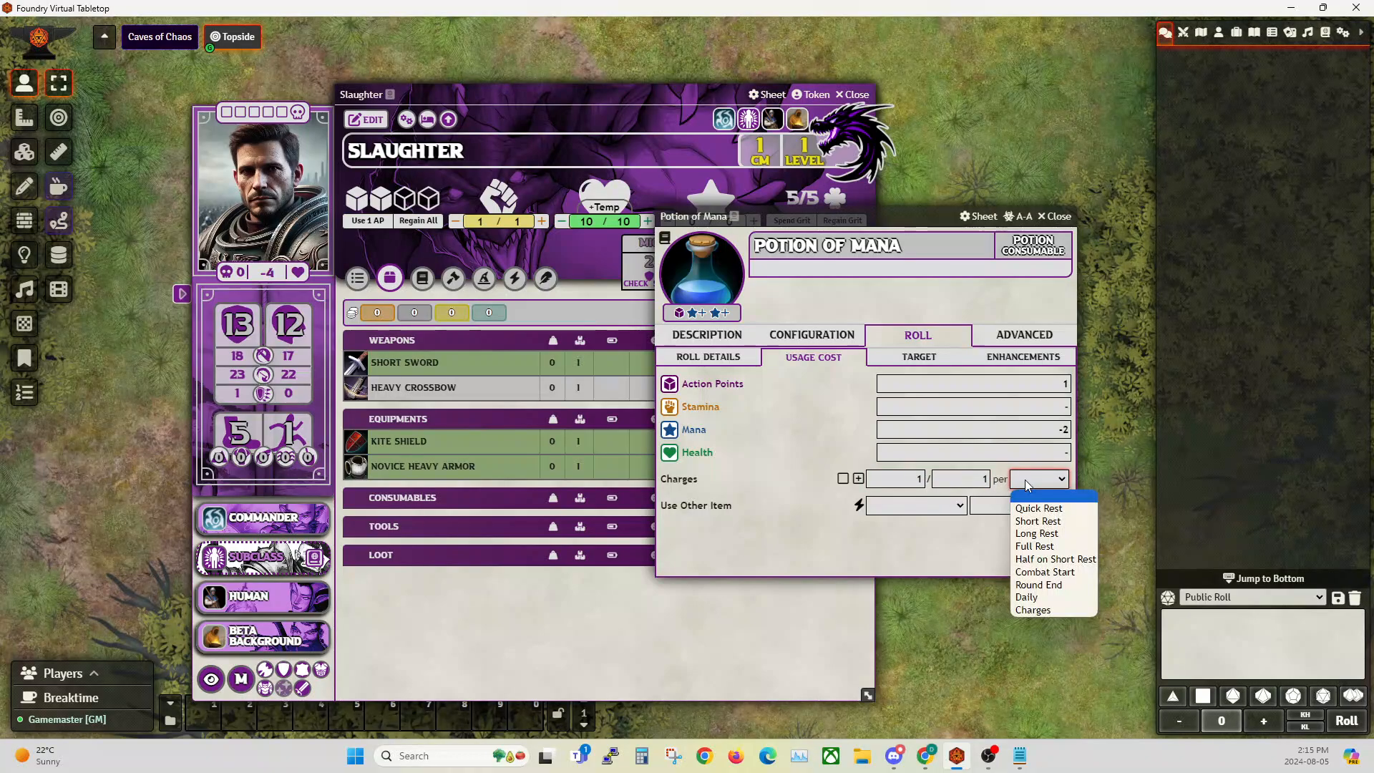
pyautogui.click(1032, 610)
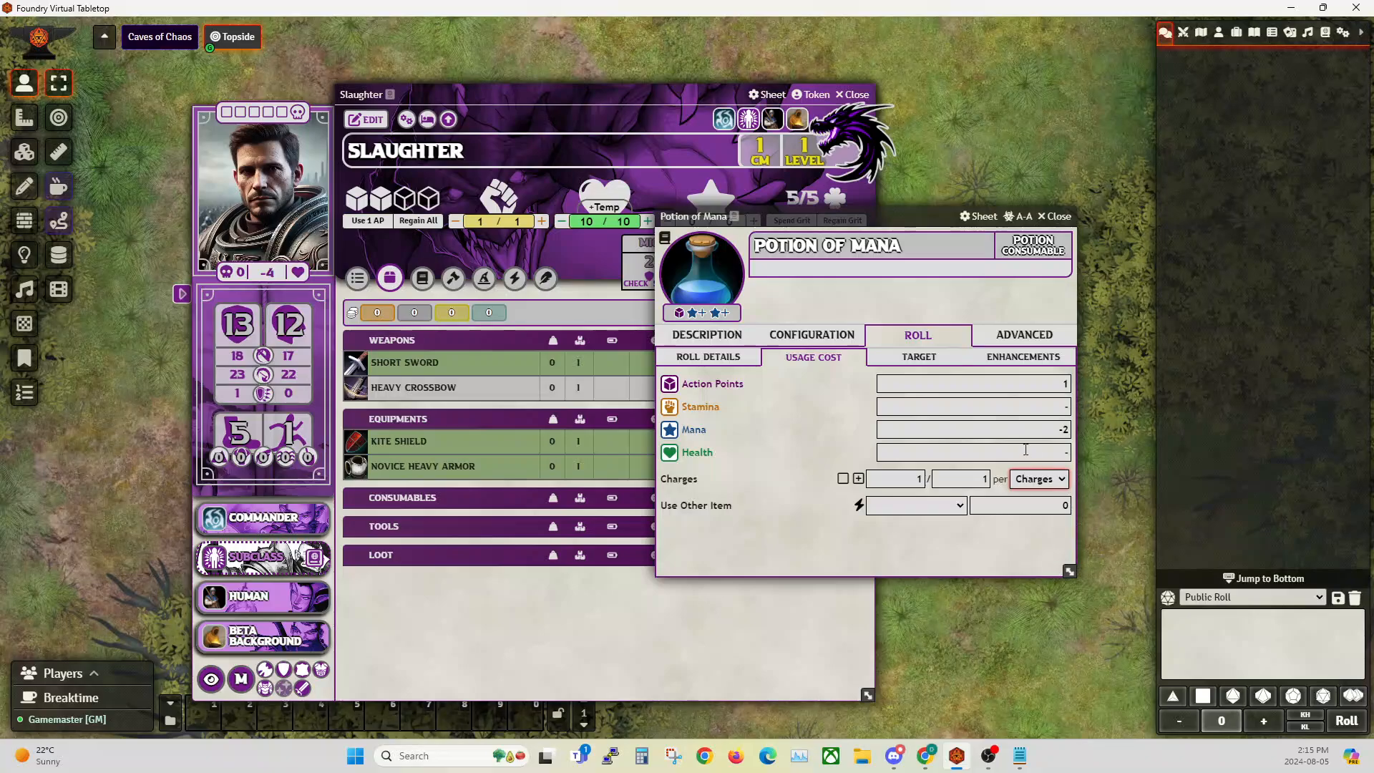
# Enable a custom recovery formula for the potion's charges, set the reset to Long Rest and enter 1d4 as the formula.
pyautogui.click(1045, 478)
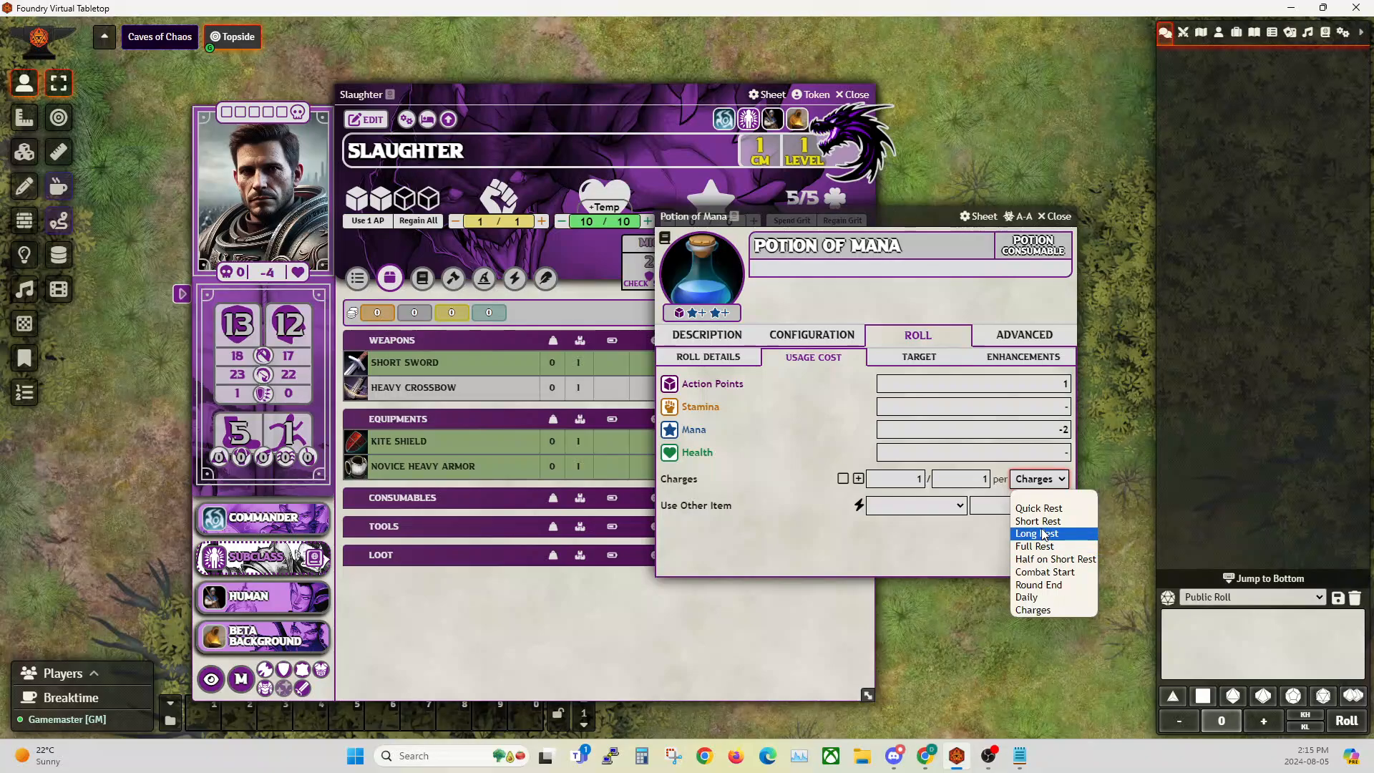
pyautogui.click(1053, 481)
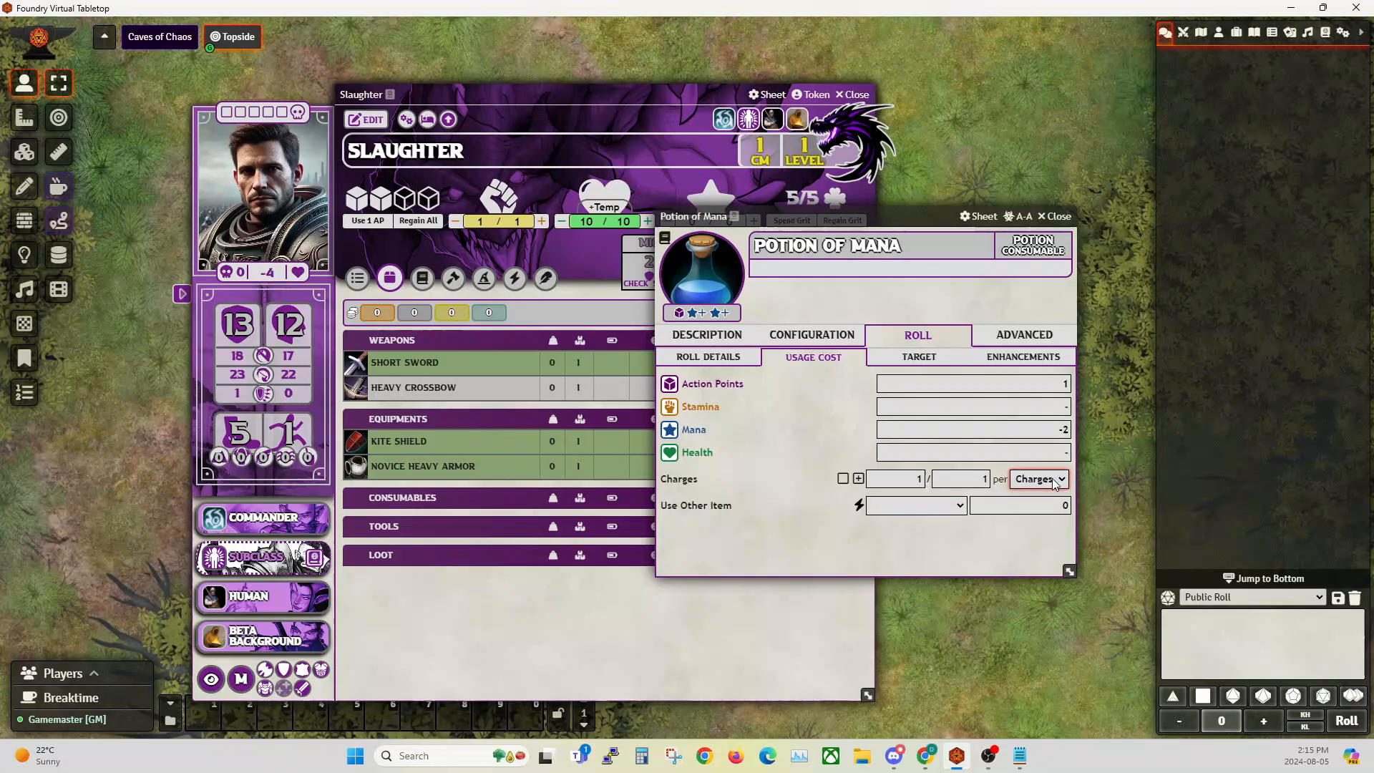
pyautogui.click(842, 478)
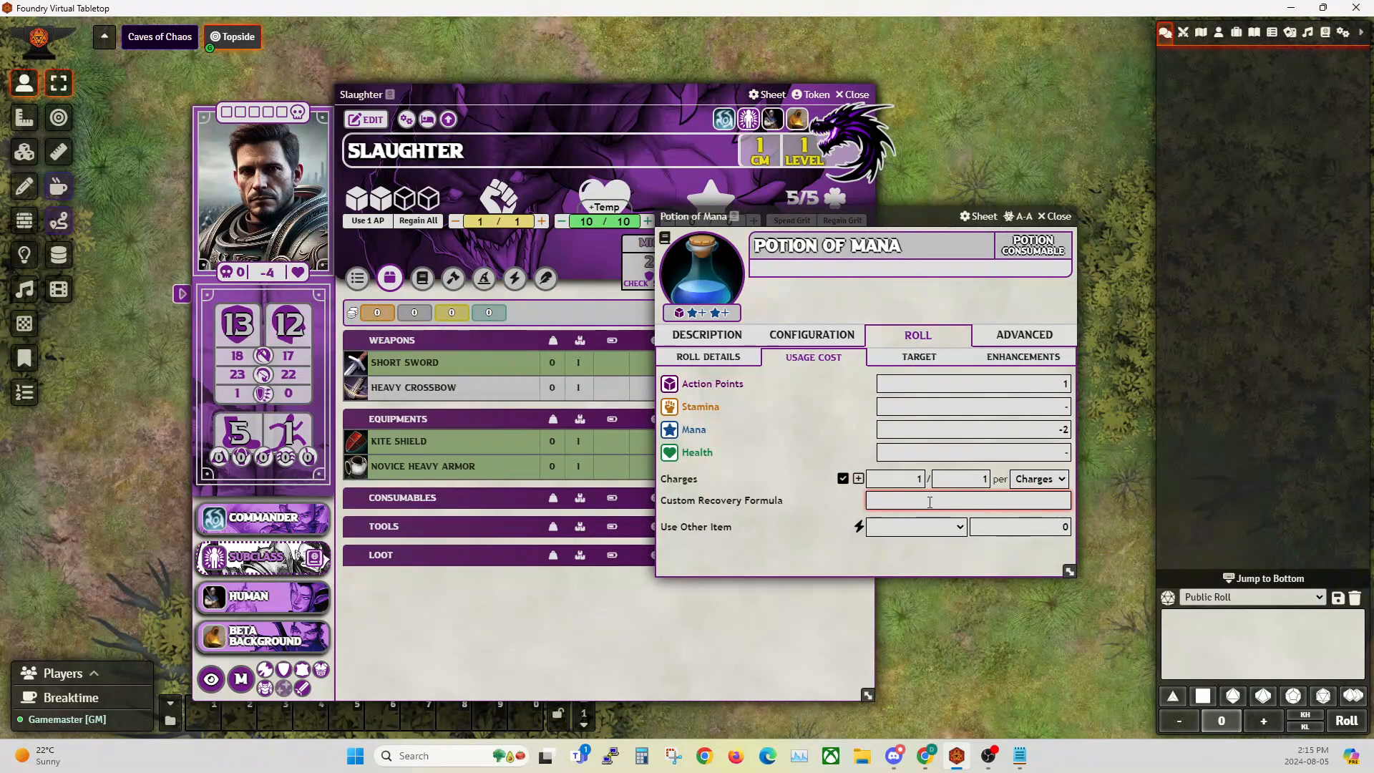
pyautogui.click(1039, 479)
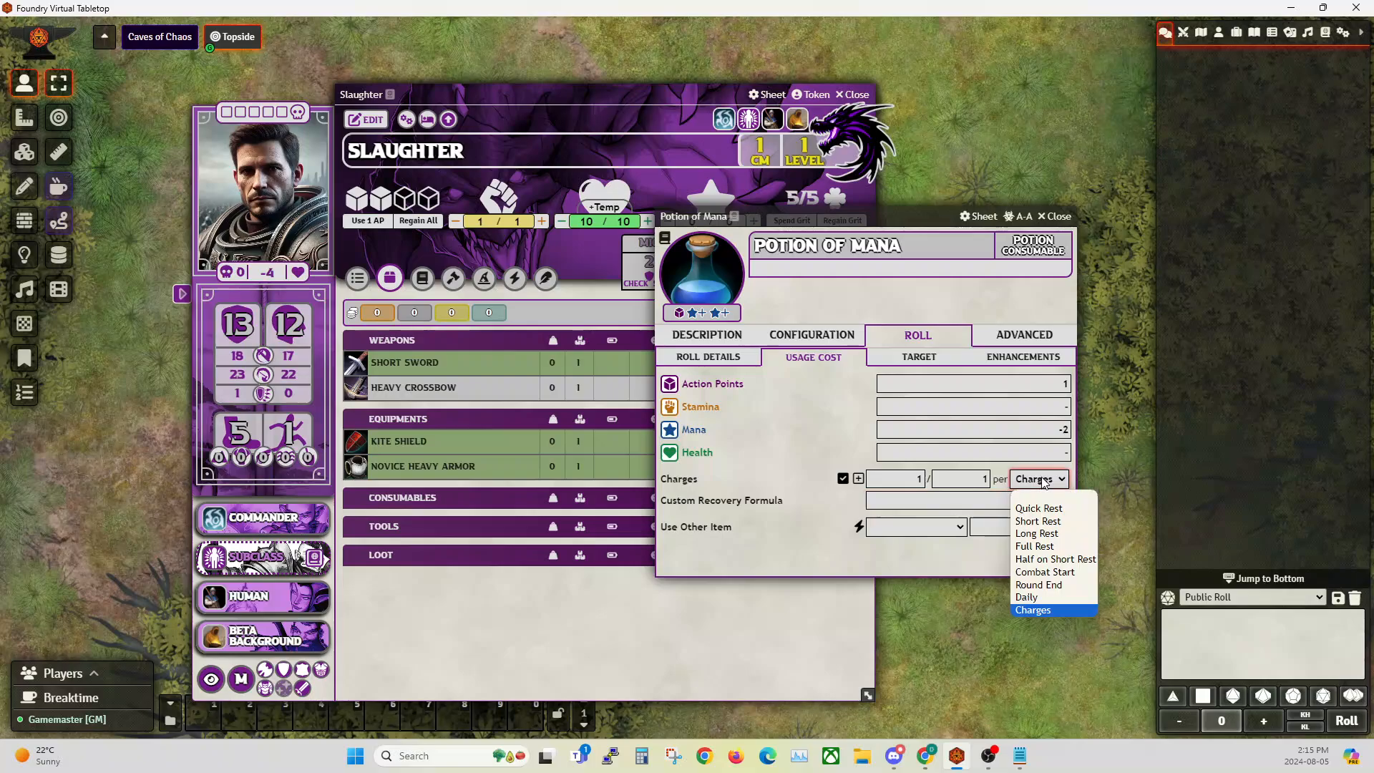
pyautogui.click(1036, 533)
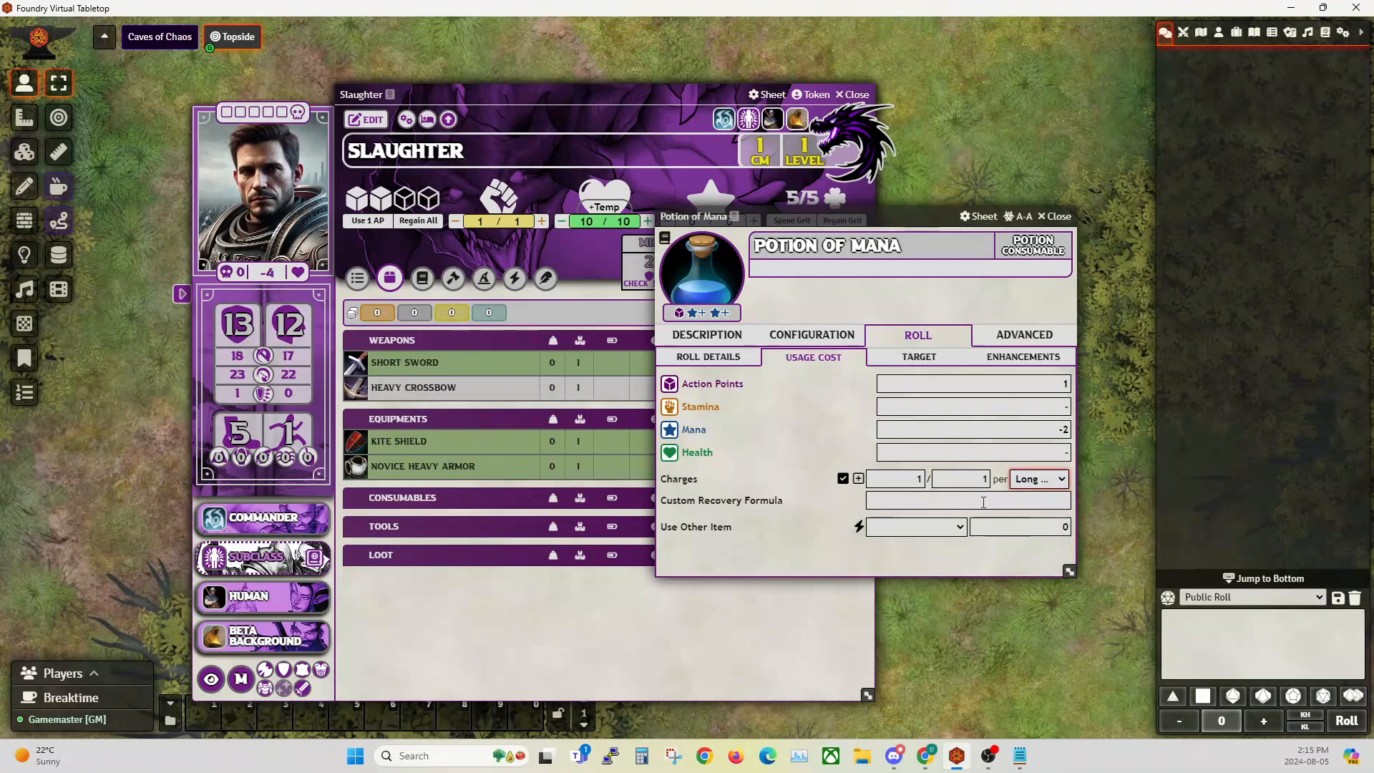
pyautogui.write('1d4')
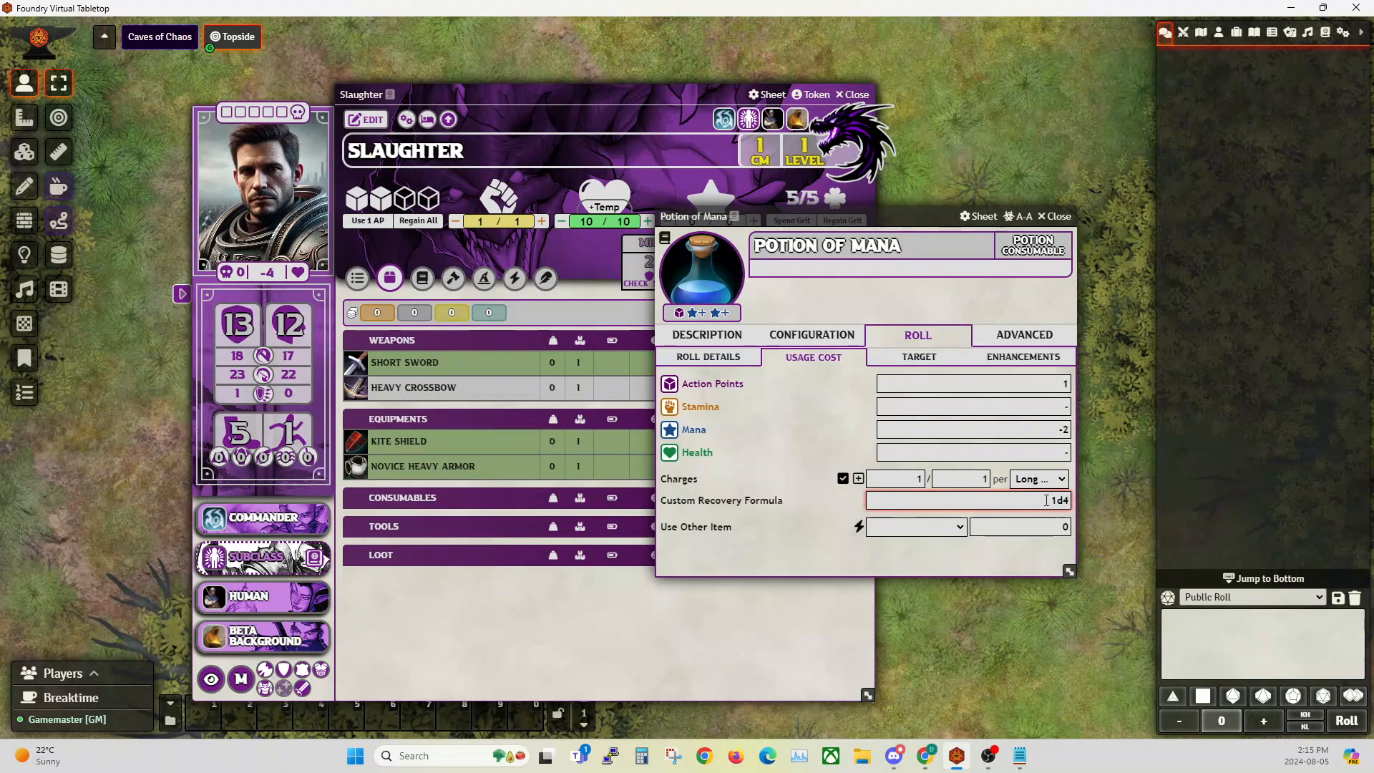
# Clear the custom recovery formula and disable the option for the potion's charges.
pyautogui.moveTo(1046, 500); pyautogui.dragTo(1073, 504)
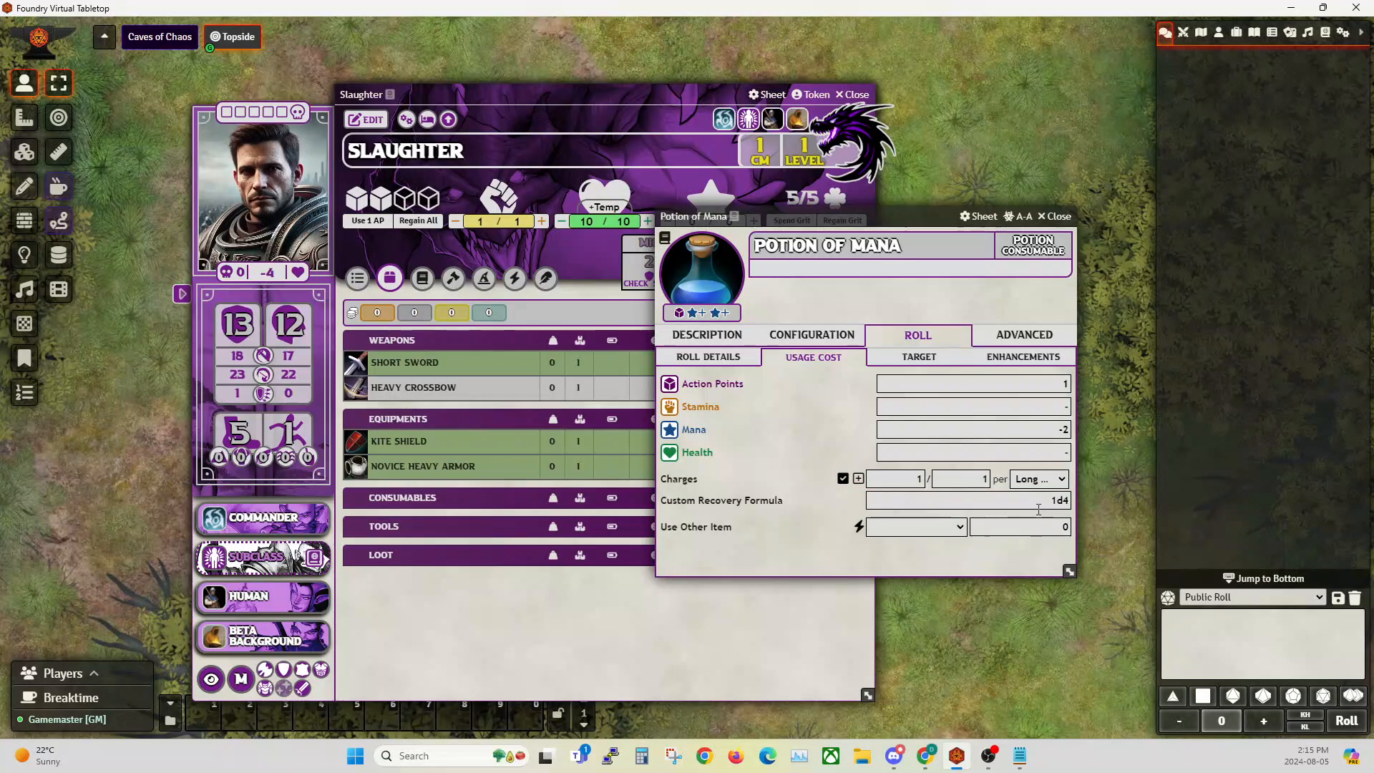
pyautogui.press('BackSpace')
pyautogui.click(843, 479)
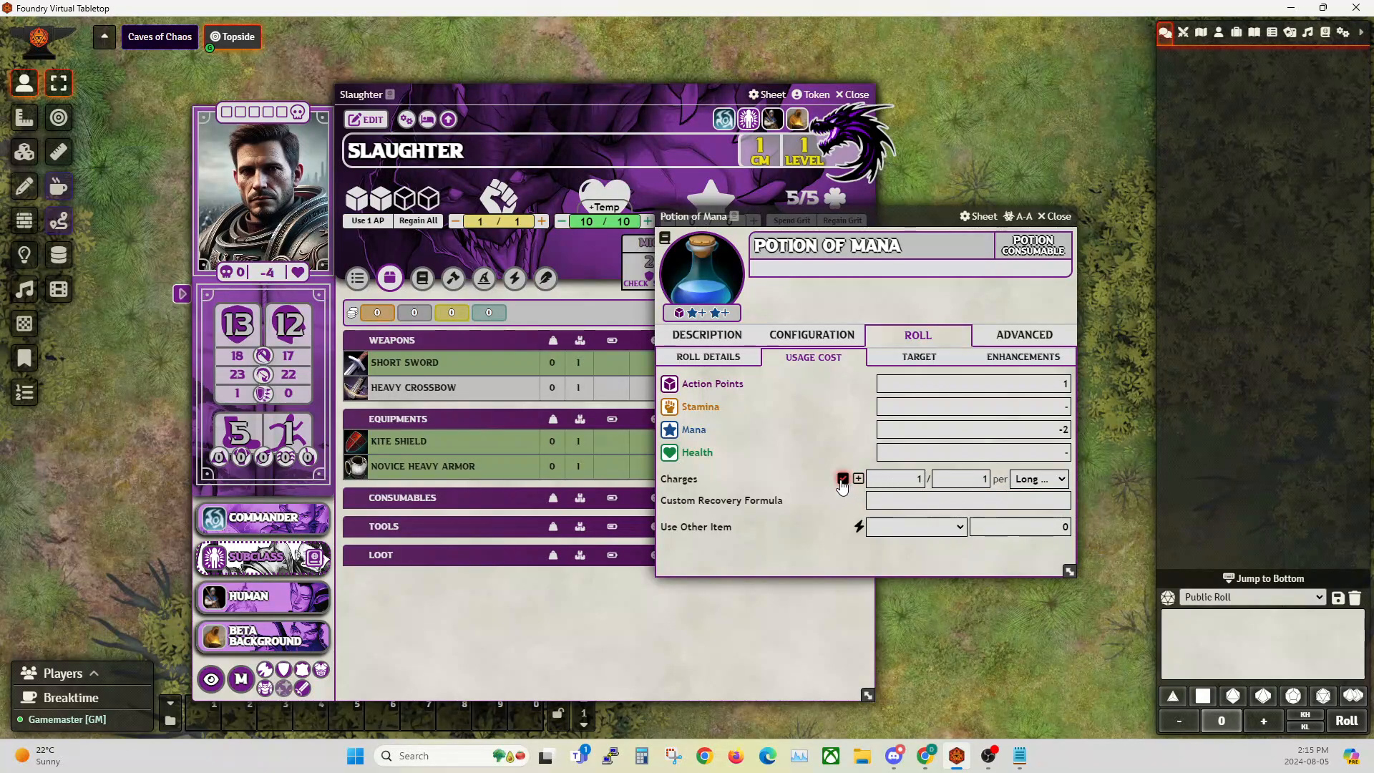
# Set the reset type of the Potion of Mana's charges to Charges.
pyautogui.click(1037, 479)
pyautogui.click(1036, 610)
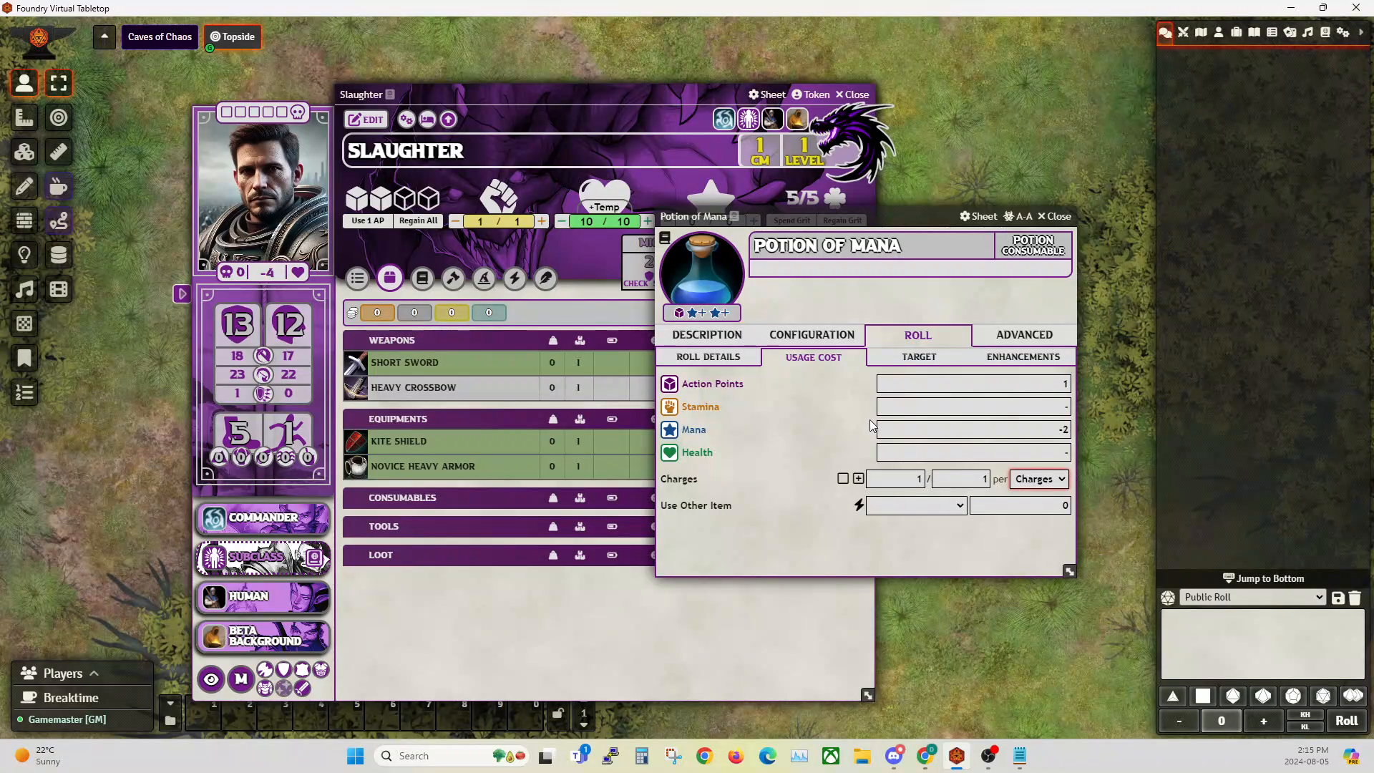
# Review the Potion of Mana's target, usage cost, enhancement, advanced and description settings, and close its sheet.
pyautogui.click(919, 361)
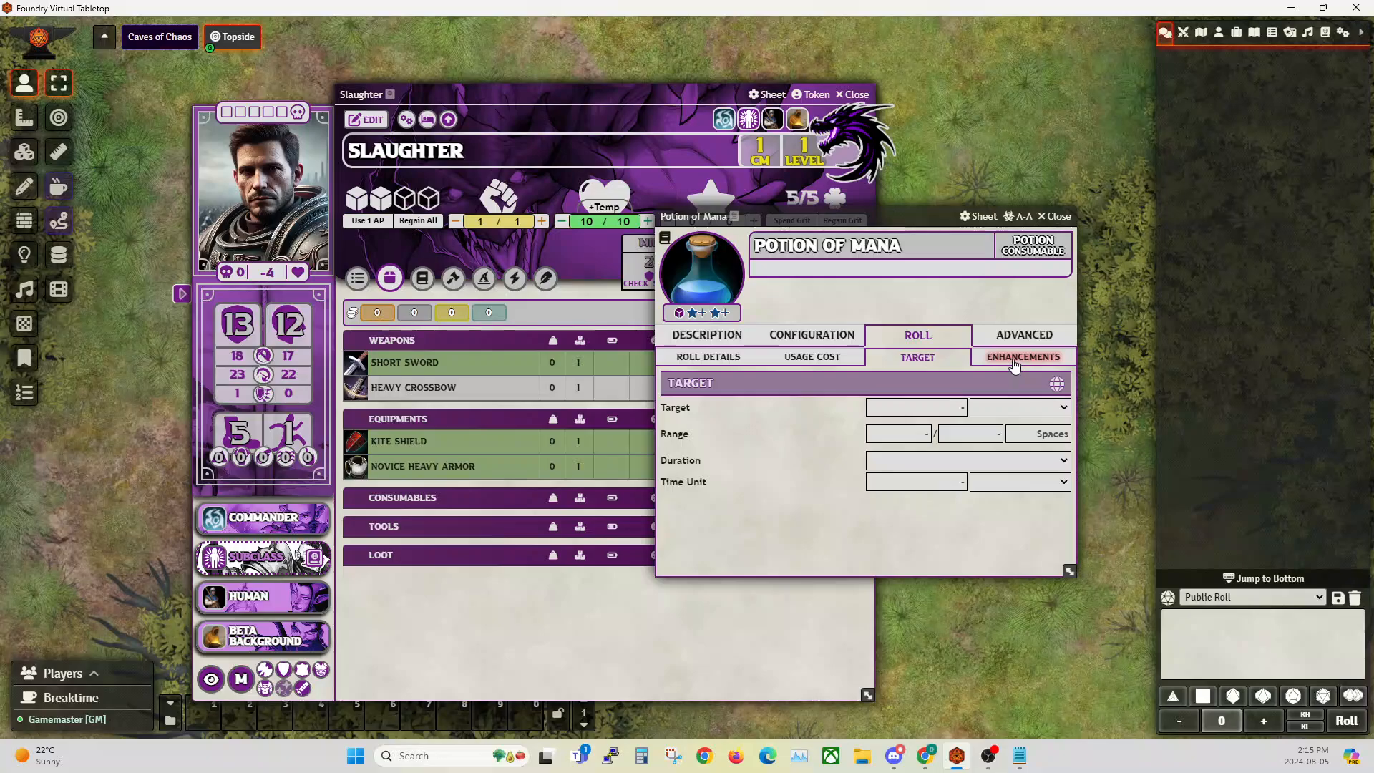
pyautogui.click(830, 359)
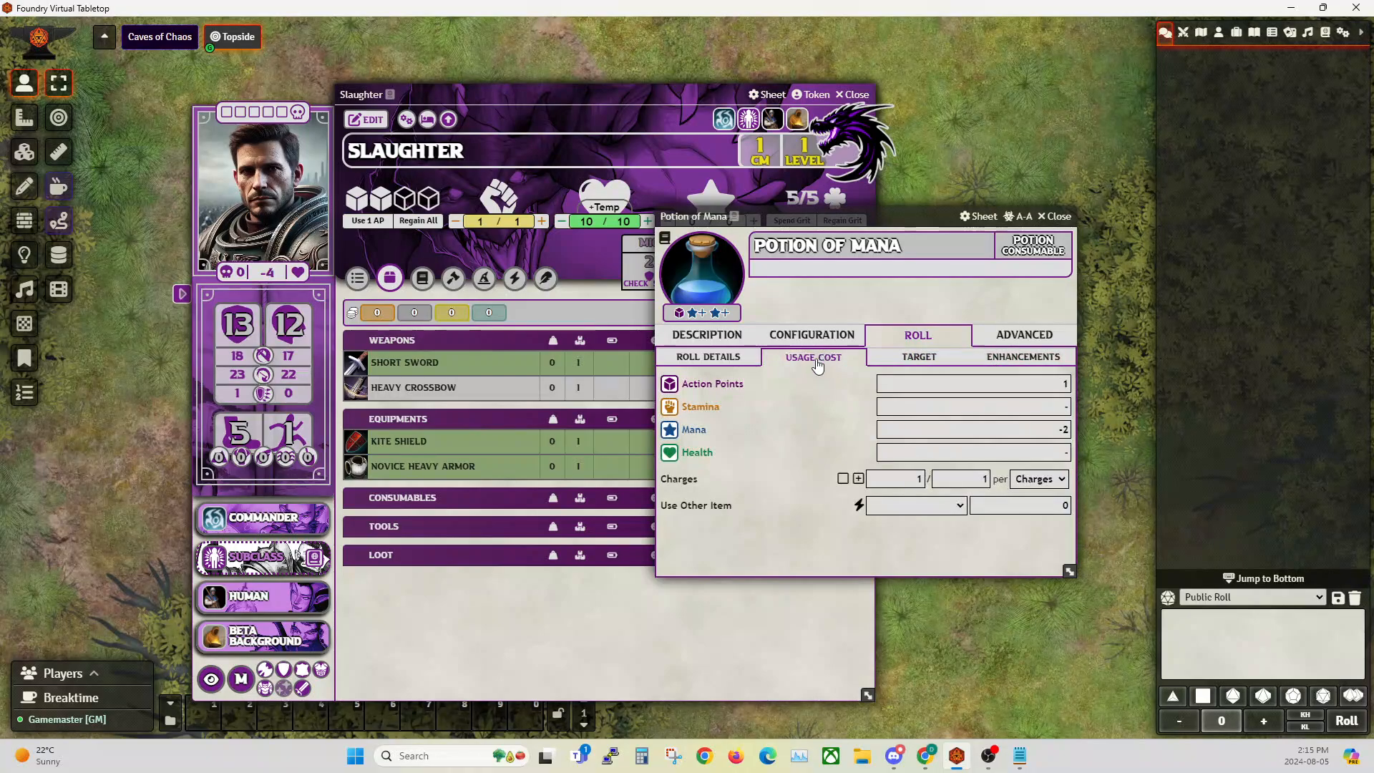
pyautogui.click(1055, 430)
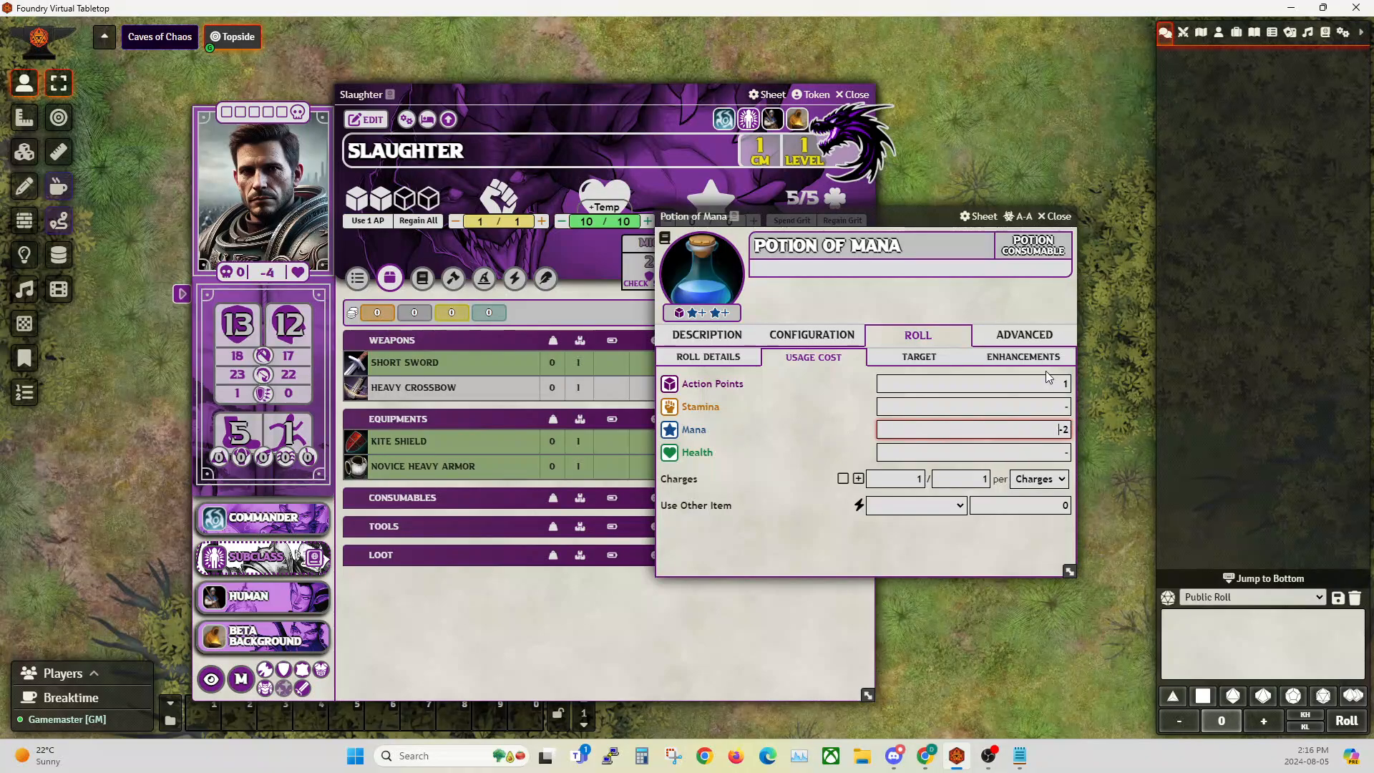
pyautogui.click(1023, 360)
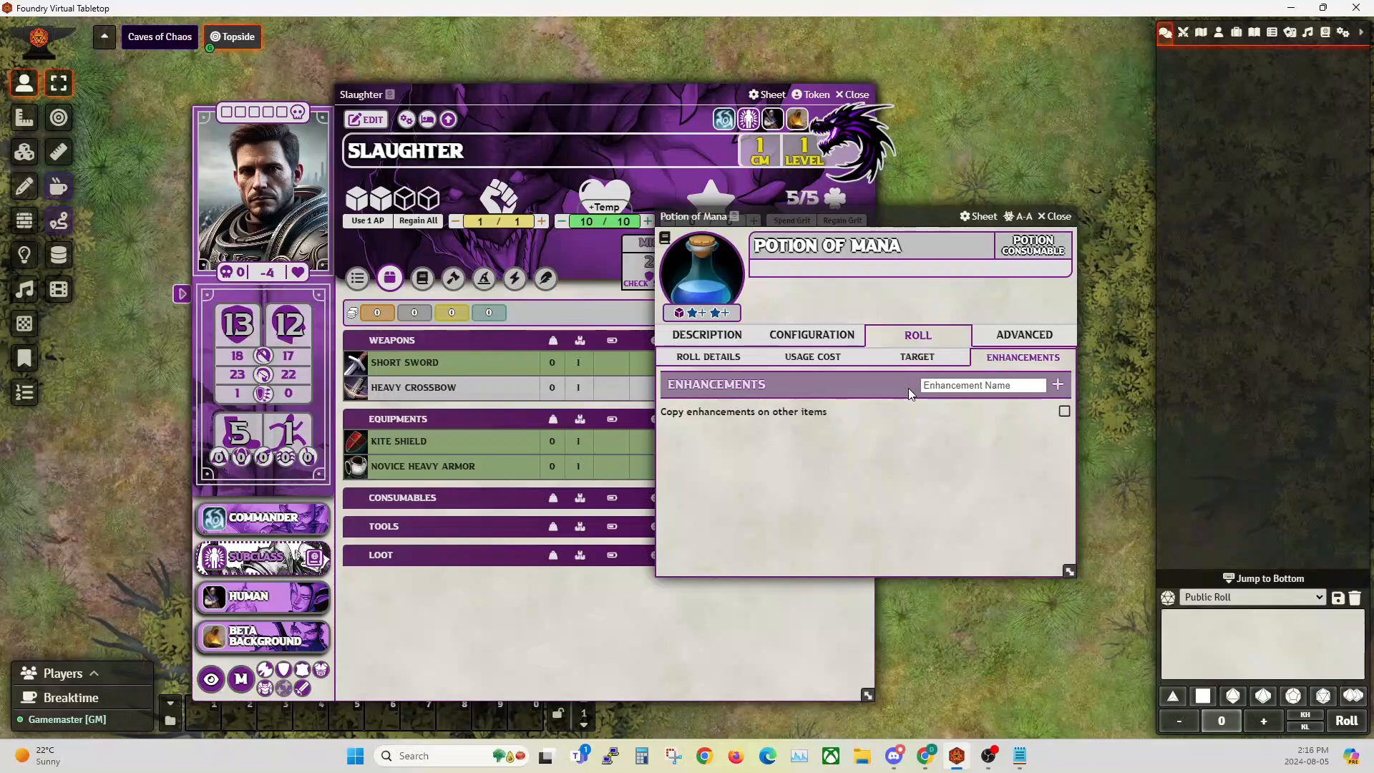
pyautogui.click(1022, 335)
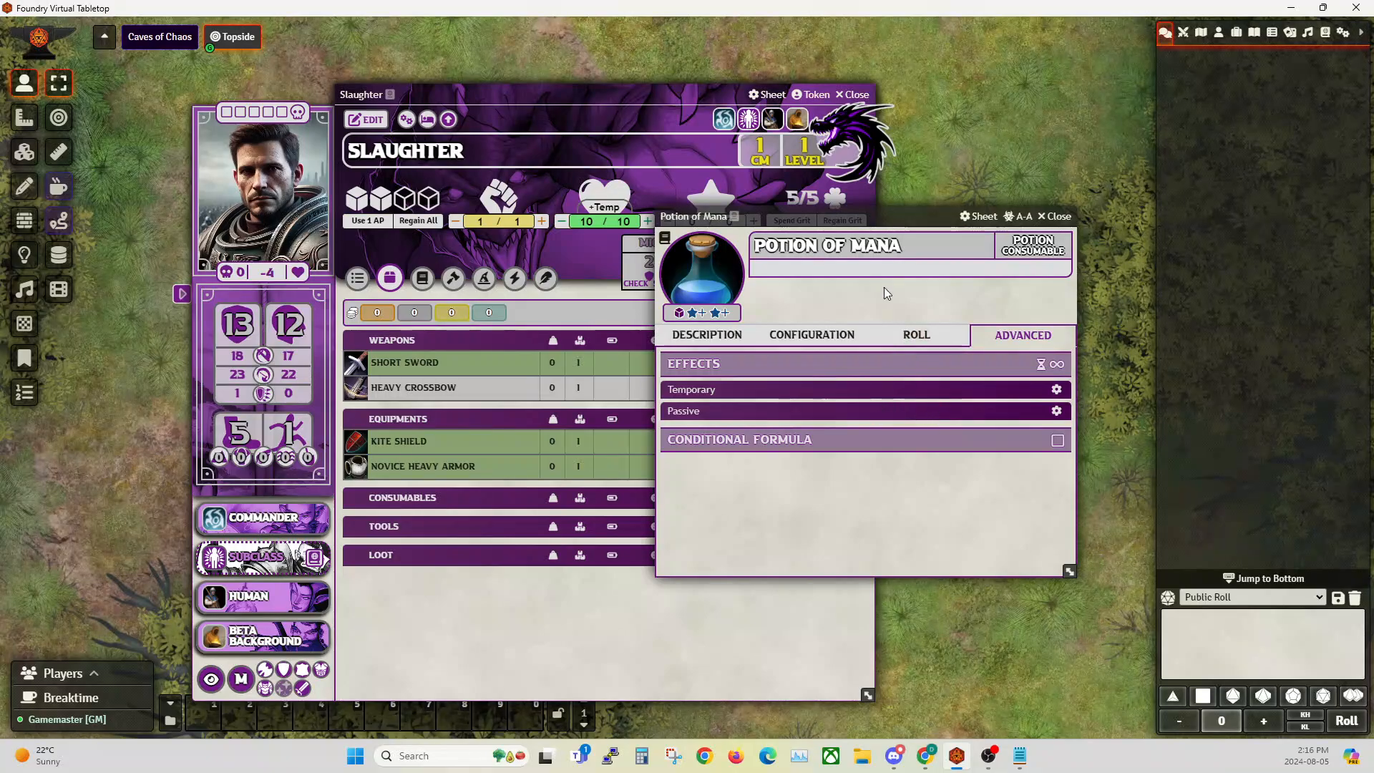
pyautogui.click(918, 340)
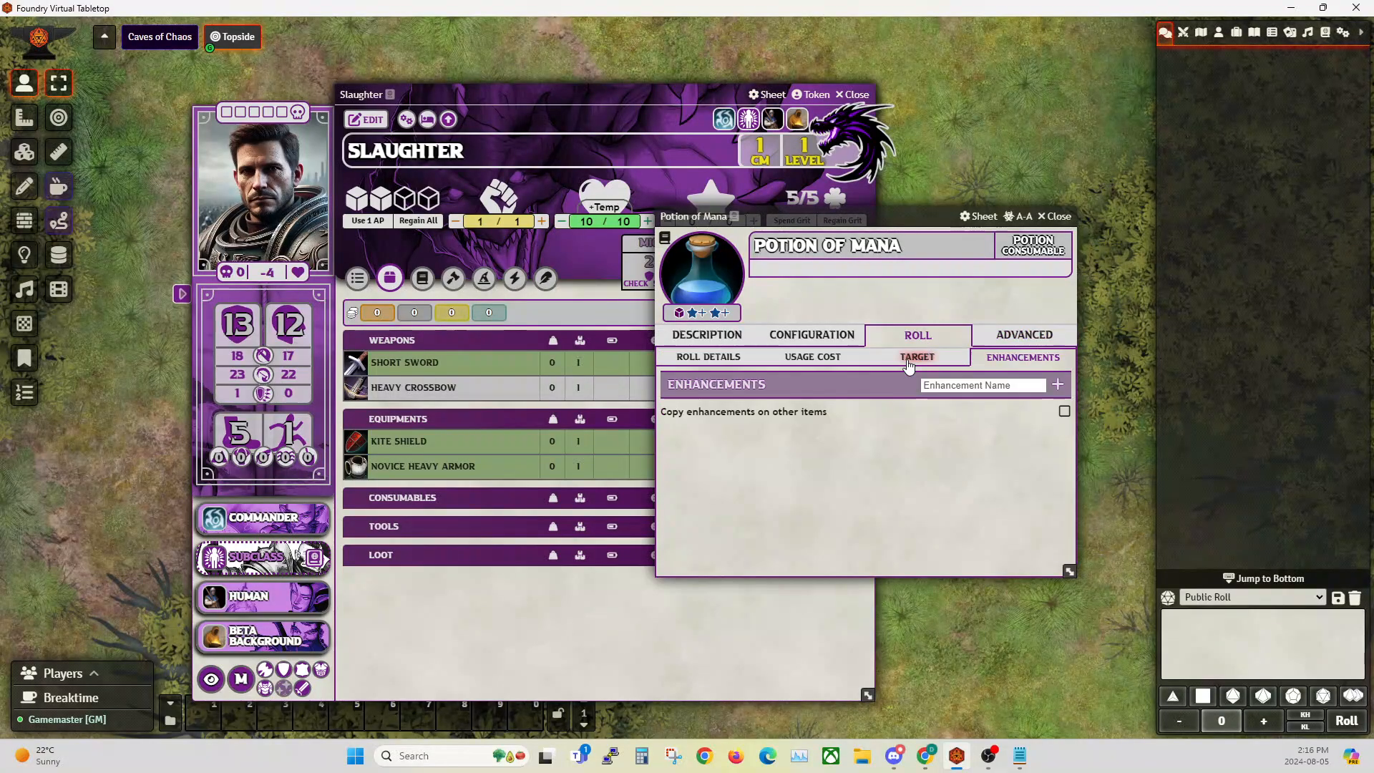
pyautogui.click(703, 344)
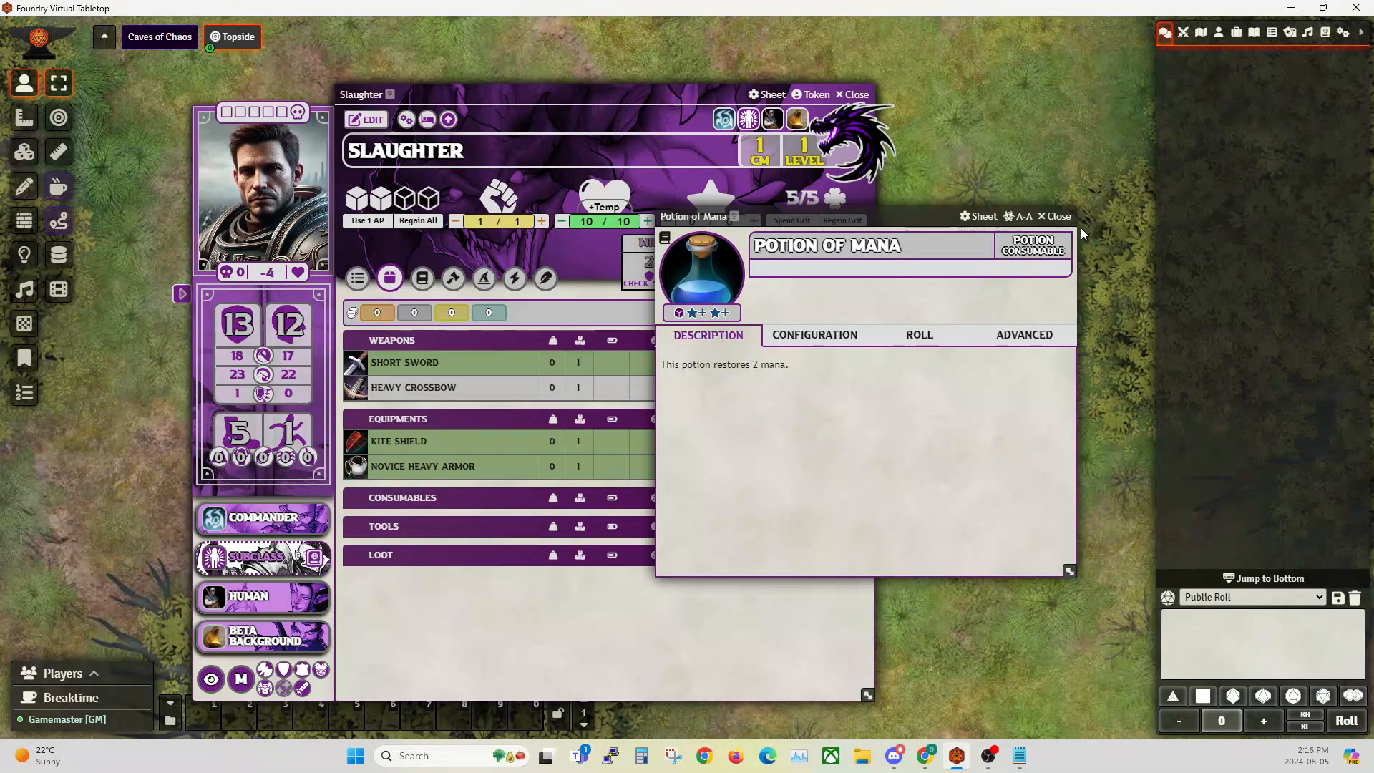
pyautogui.click(1053, 219)
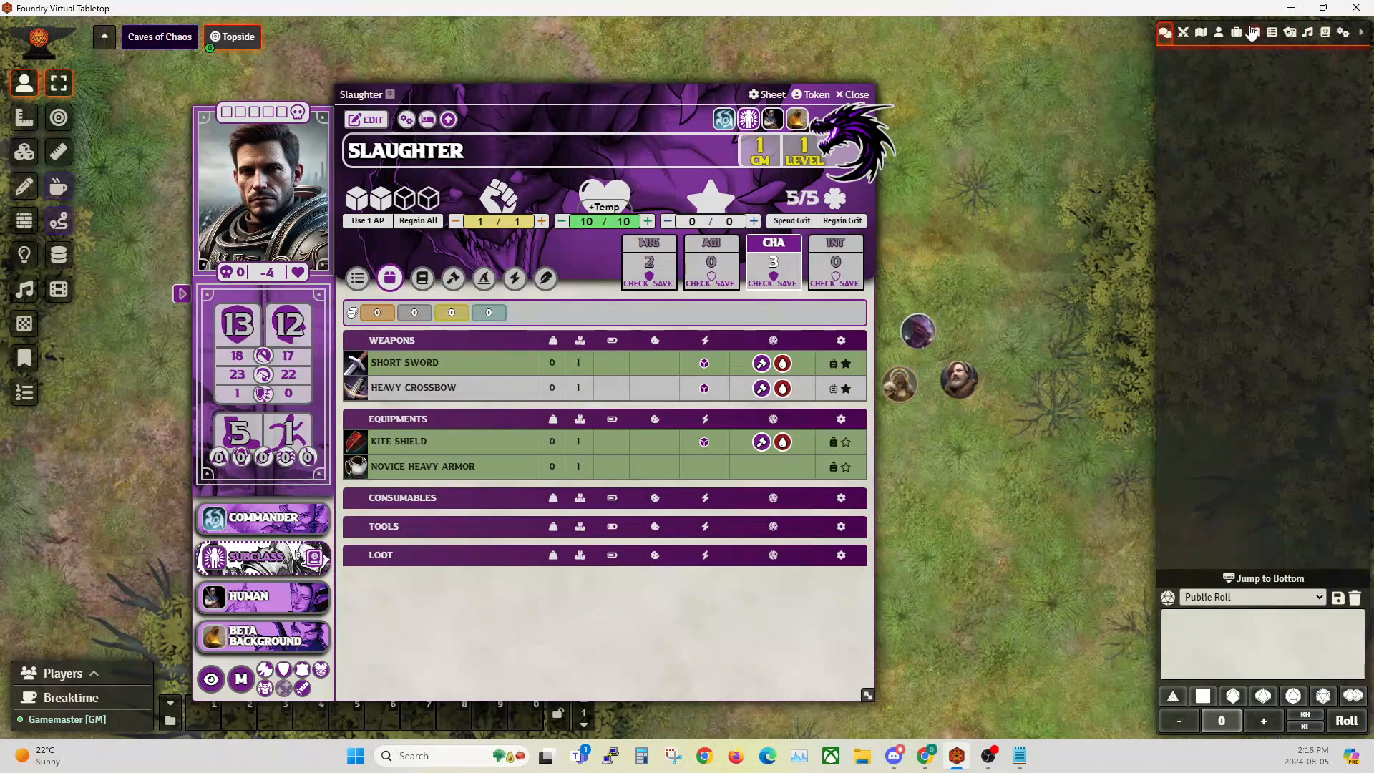
# Close Slaughter's sheet and, on Saylund's sheet, reduce mana to 3 and add the Potion of Mana to the inventory.
pyautogui.click(1236, 32)
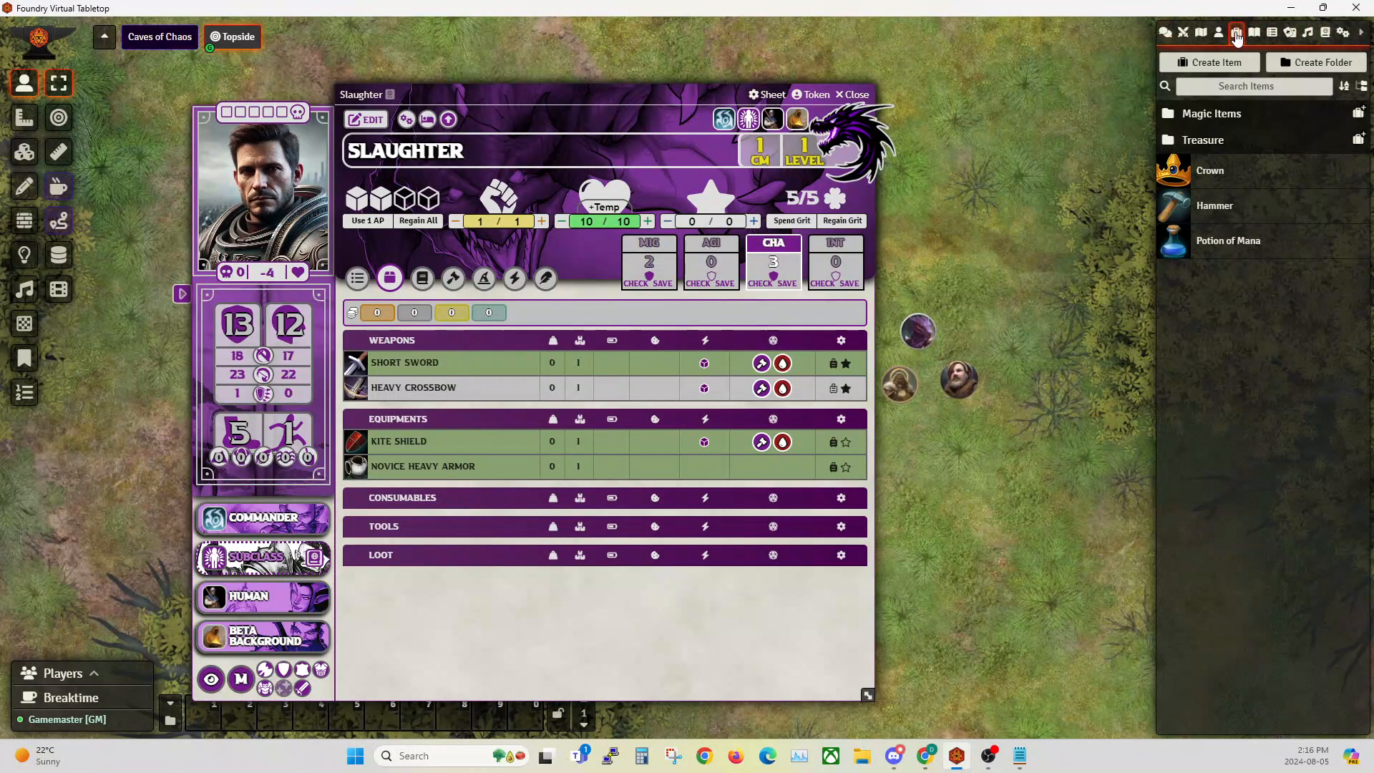
pyautogui.click(853, 94)
pyautogui.doubleClick(593, 350)
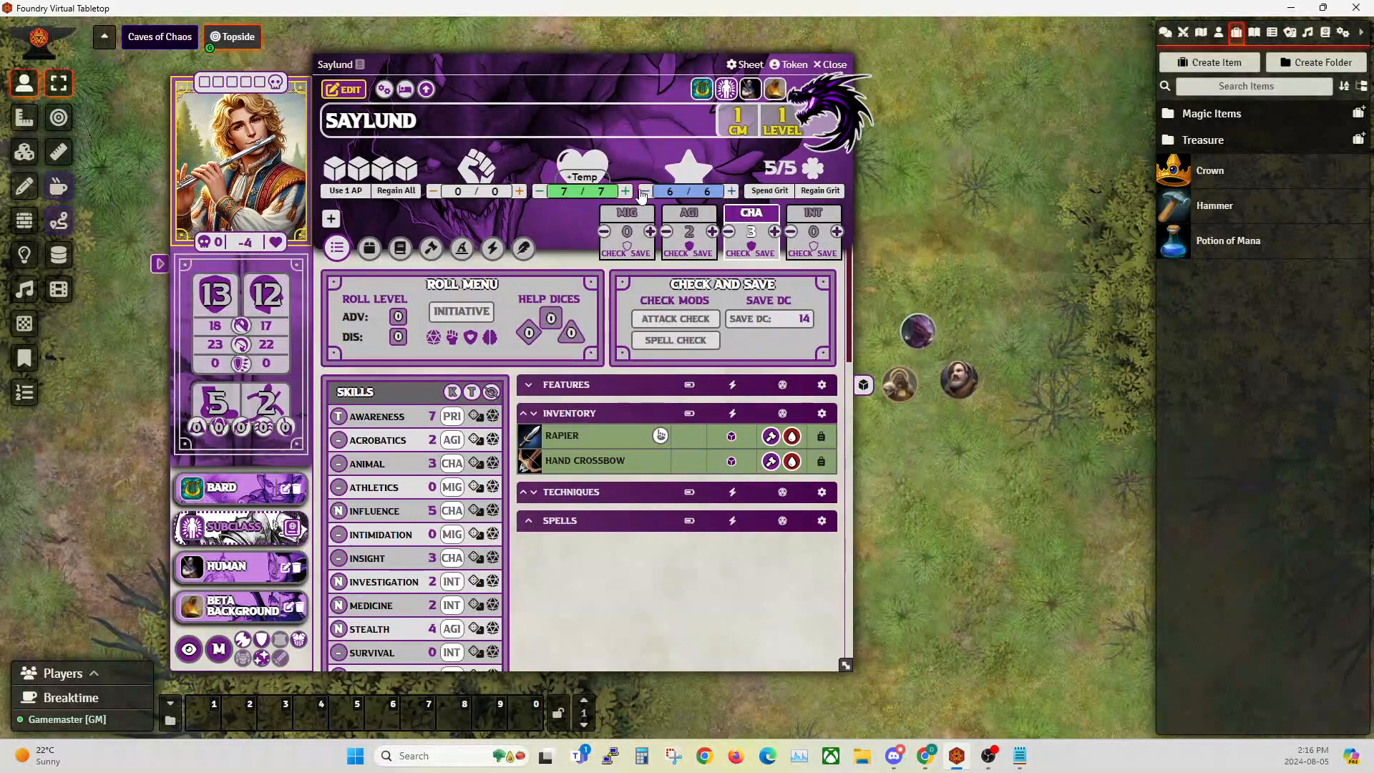
pyautogui.click(644, 192)
pyautogui.click(645, 191)
pyautogui.click(645, 192)
pyautogui.click(369, 249)
pyautogui.moveTo(1220, 248); pyautogui.dragTo(601, 469)
# Use the Potion of Mana from Saylund's inventory, and delete its message from the chat log.
pyautogui.click(1165, 33)
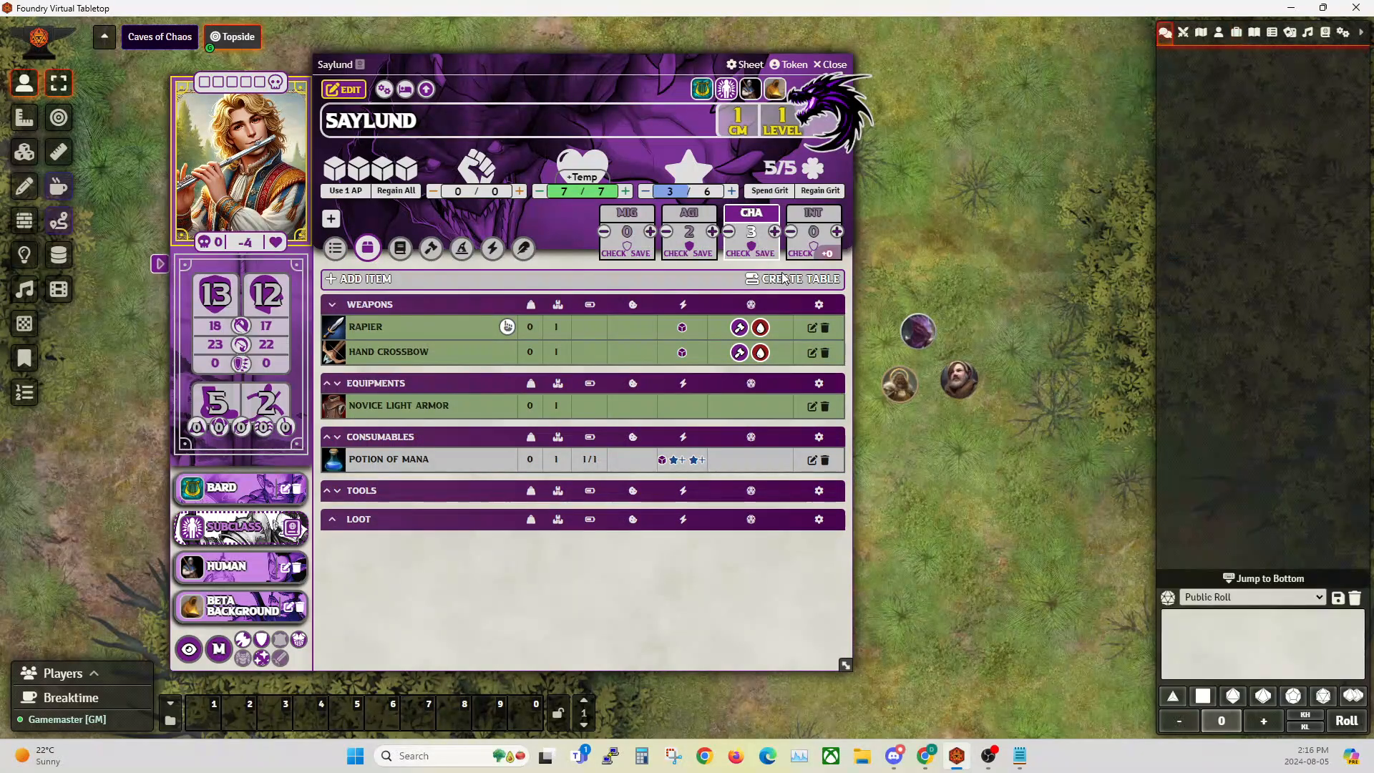
pyautogui.click(383, 465)
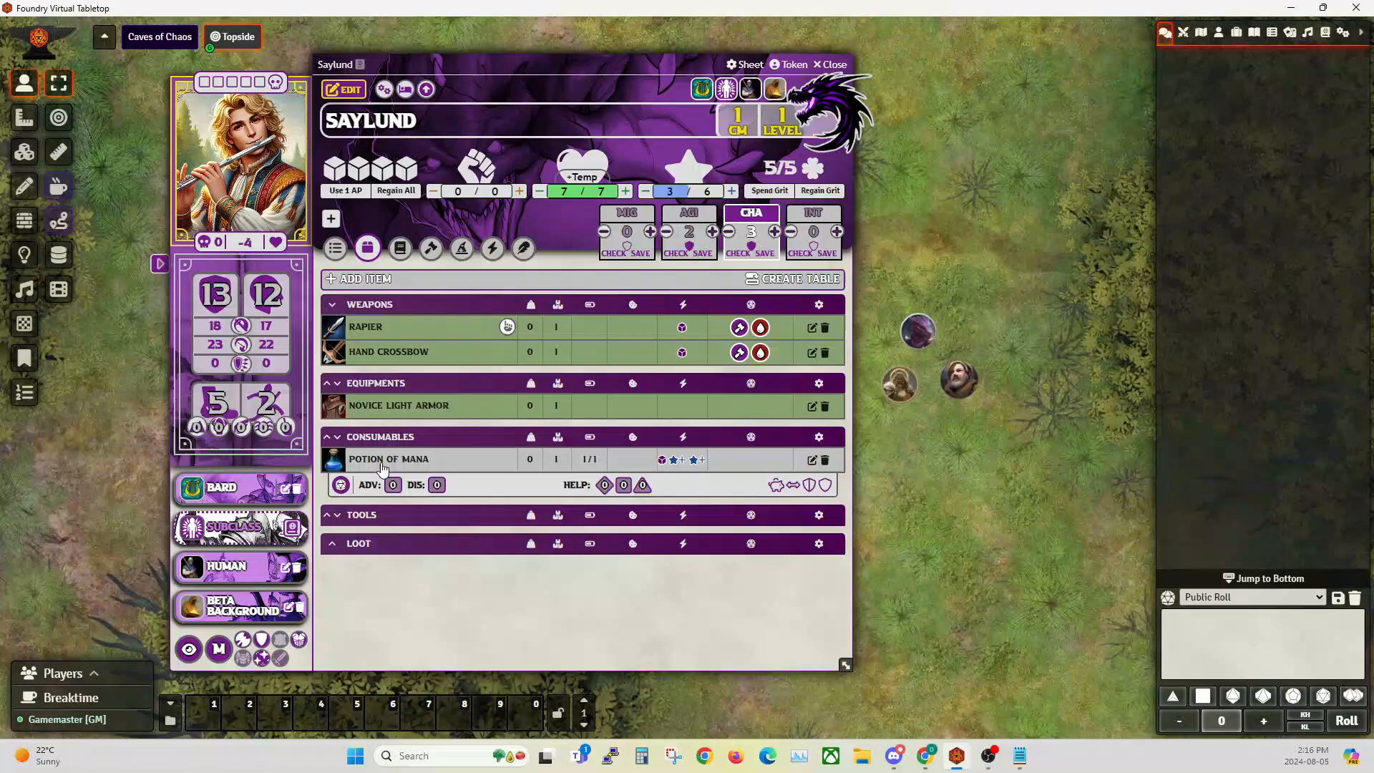
pyautogui.click(340, 485)
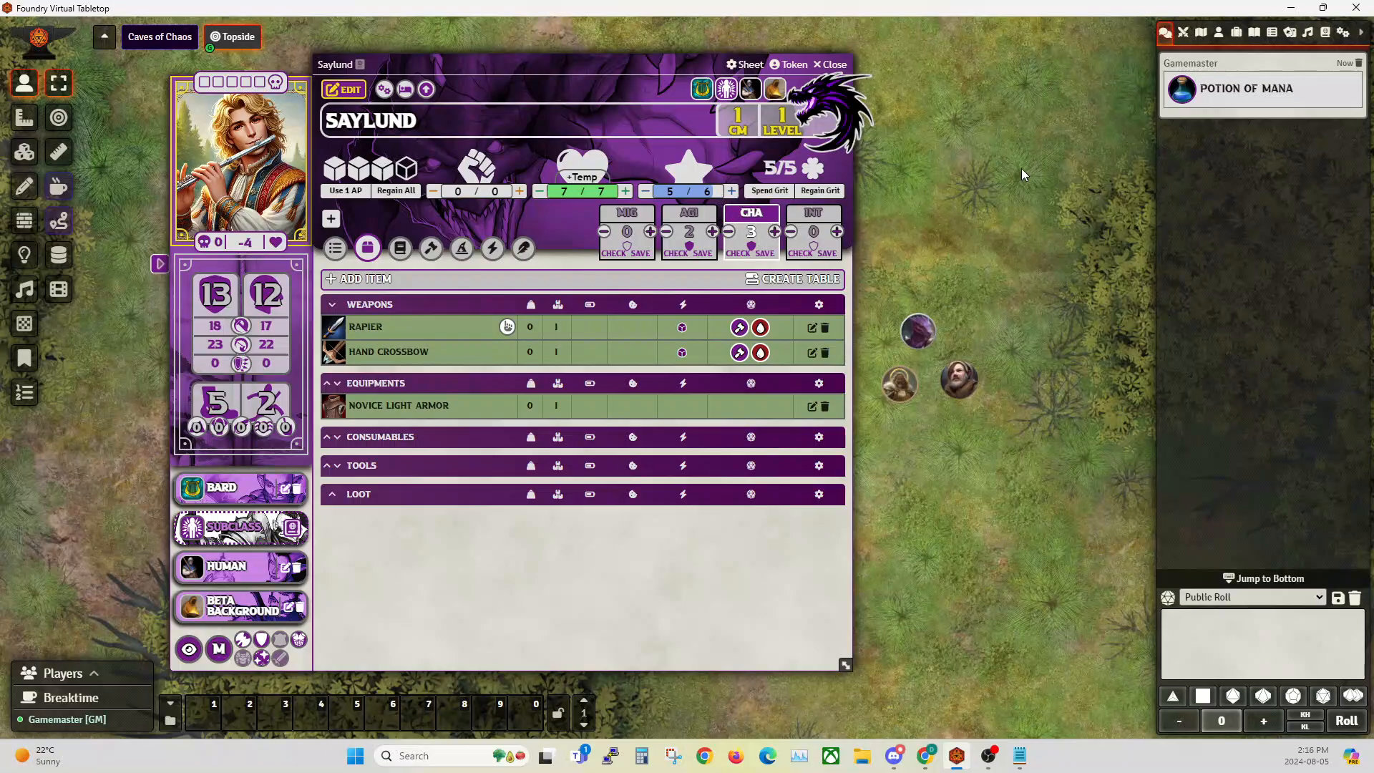
pyautogui.click(1357, 64)
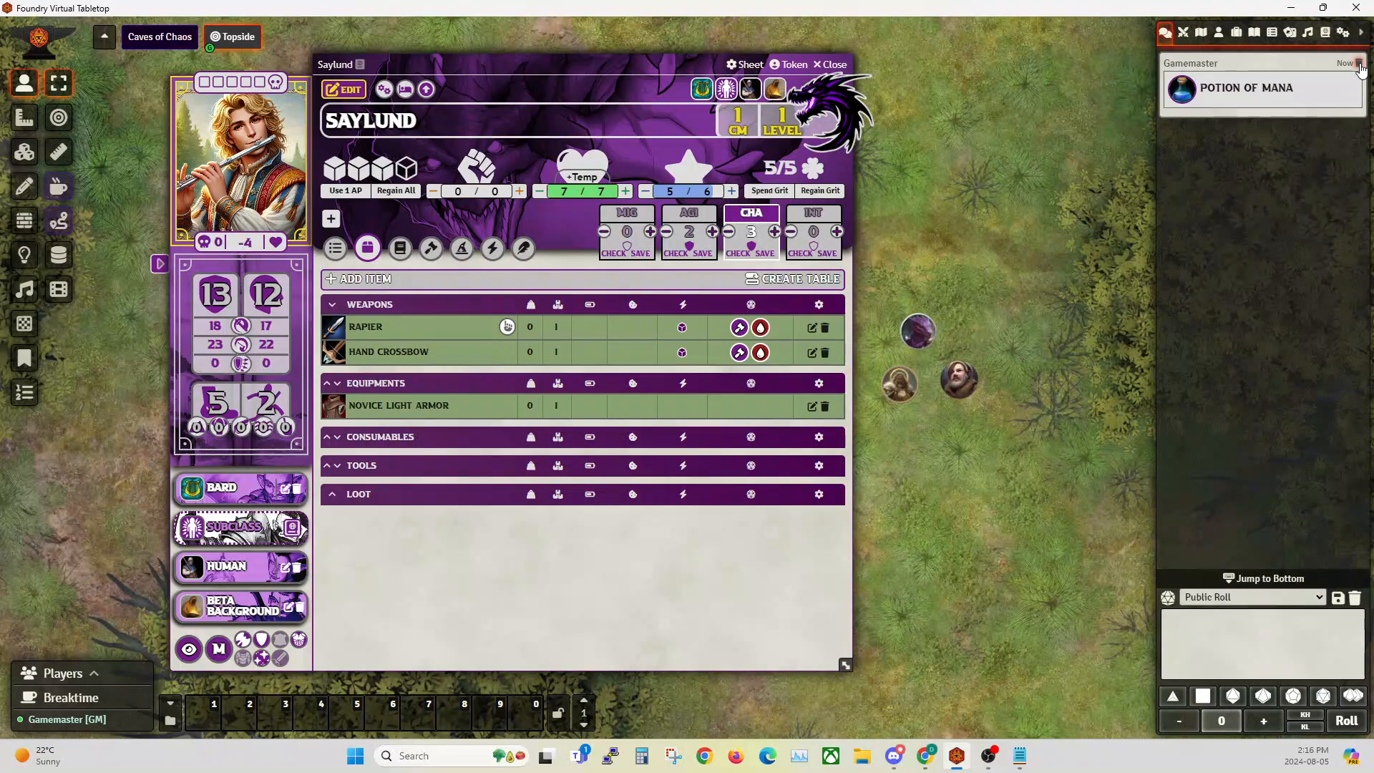
pyautogui.click(834, 65)
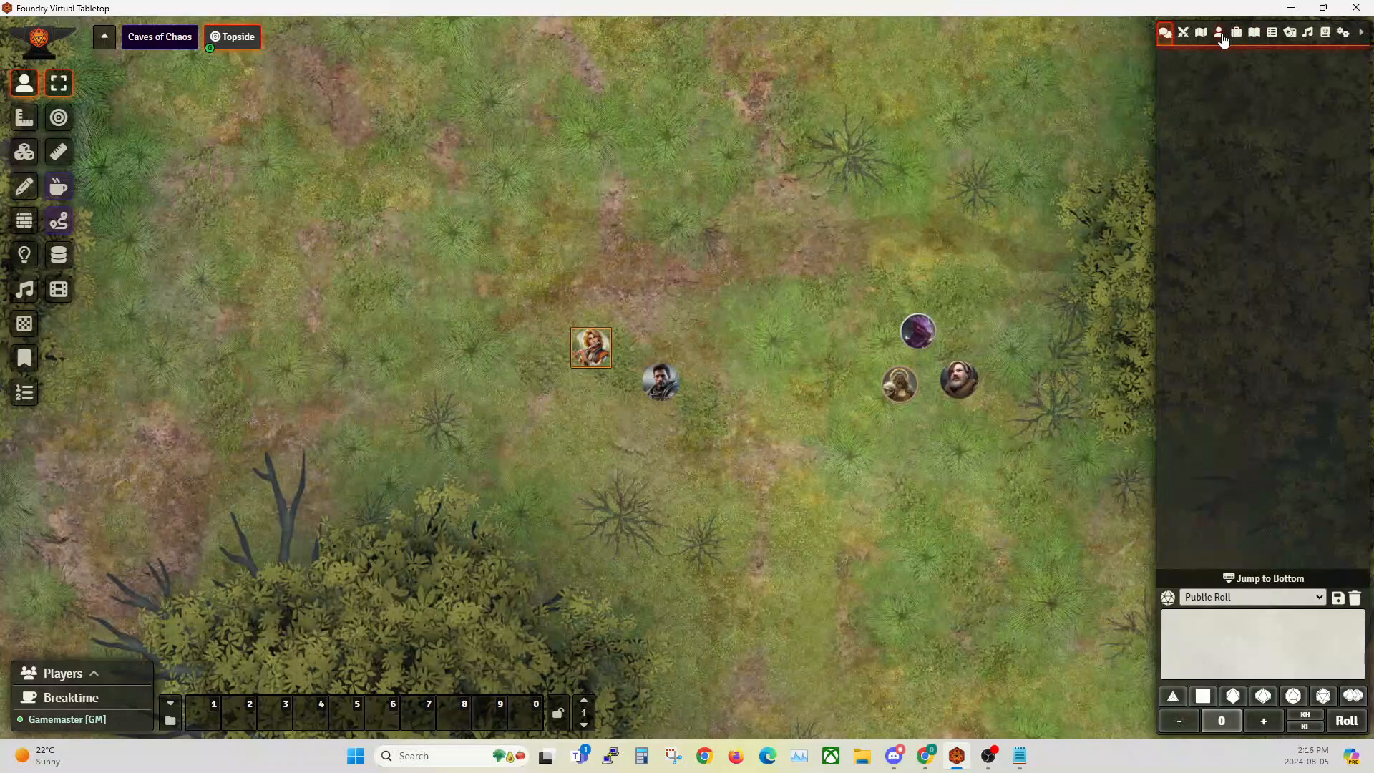
# Create a new item of type Consumable named Bolts.
pyautogui.click(1218, 32)
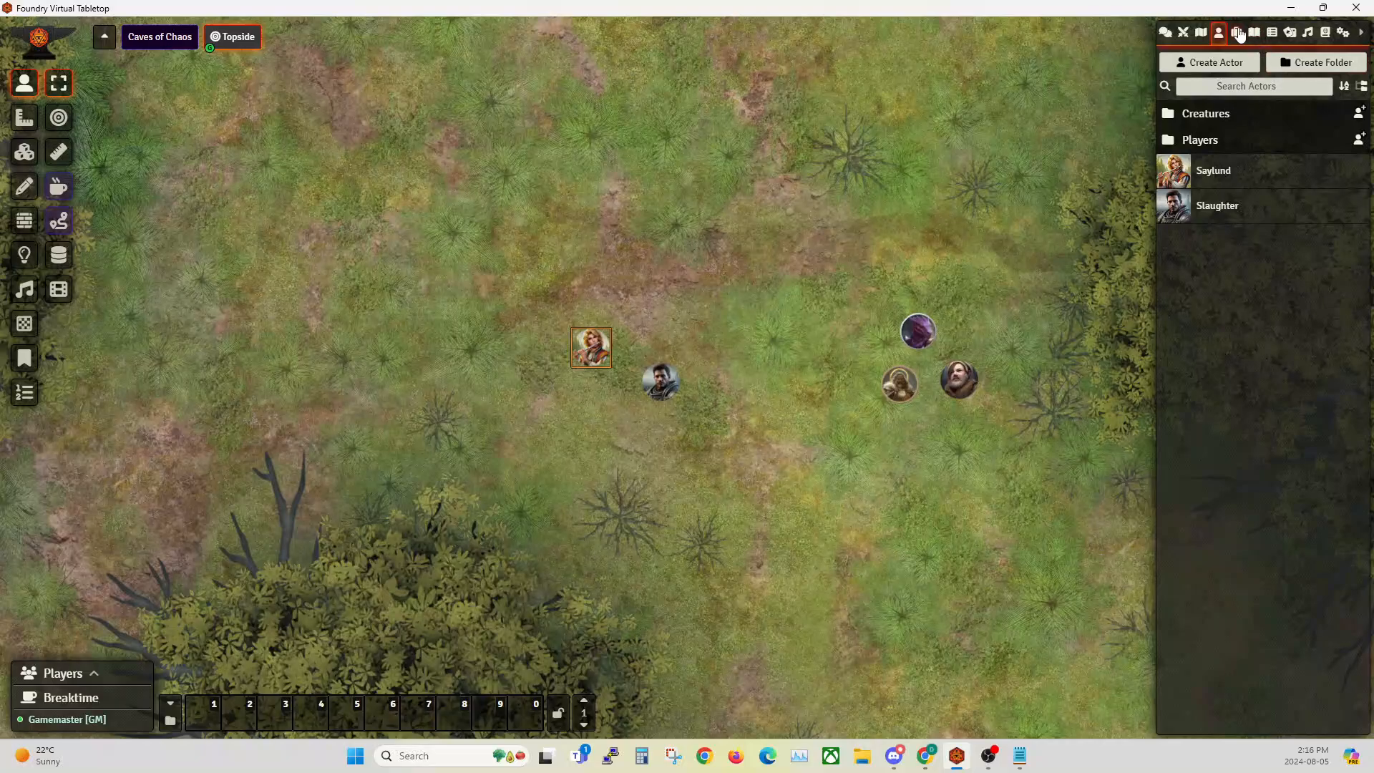
pyautogui.click(1236, 32)
pyautogui.click(1209, 63)
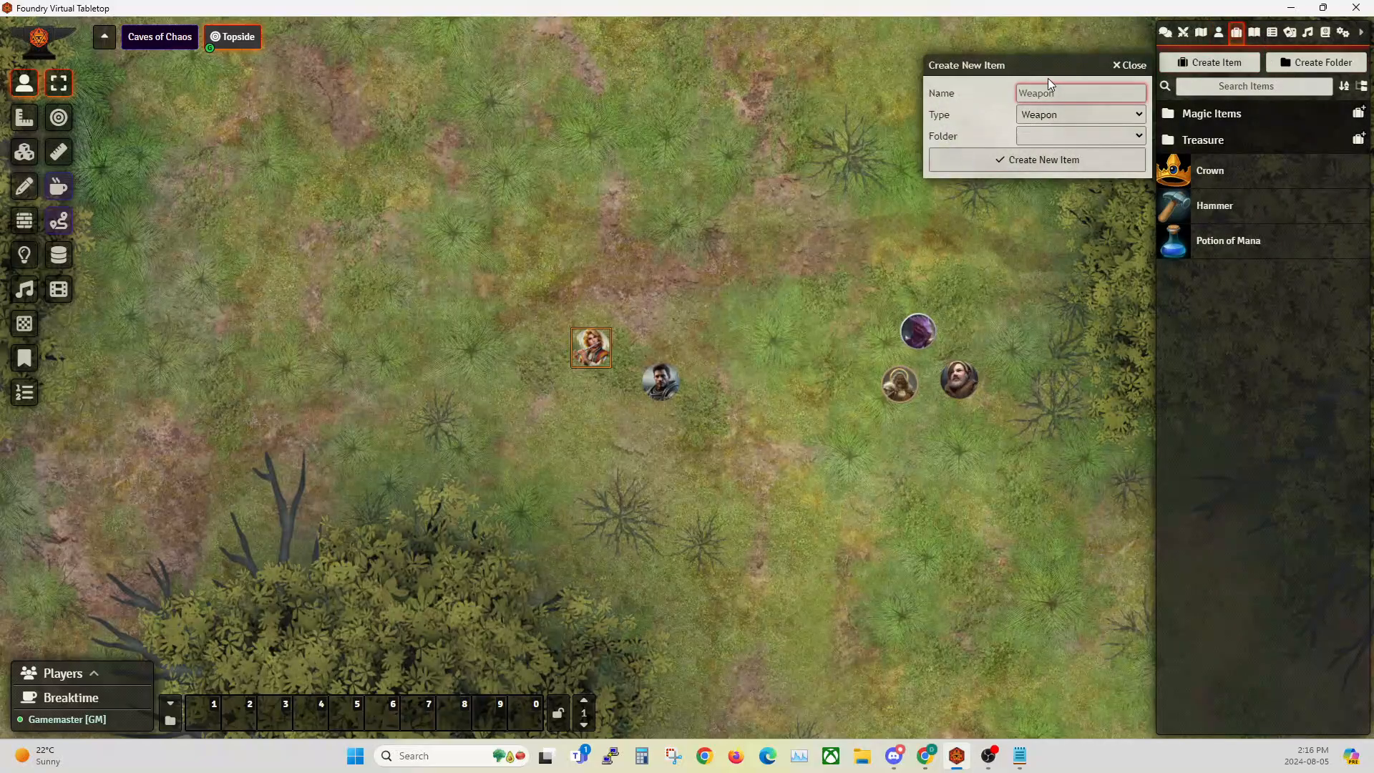
pyautogui.moveTo(1042, 71); pyautogui.dragTo(721, 231)
pyautogui.click(715, 279)
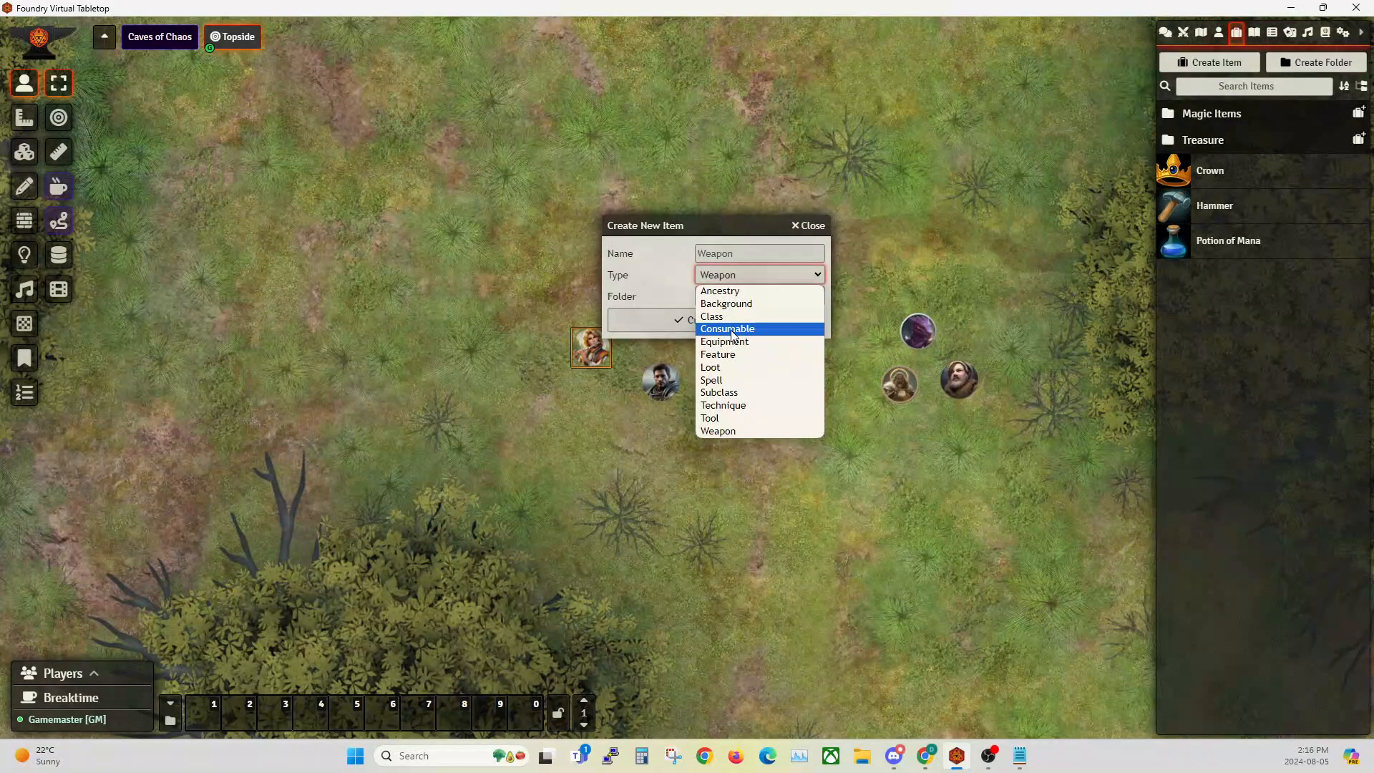
pyautogui.click(737, 334)
pyautogui.click(734, 251)
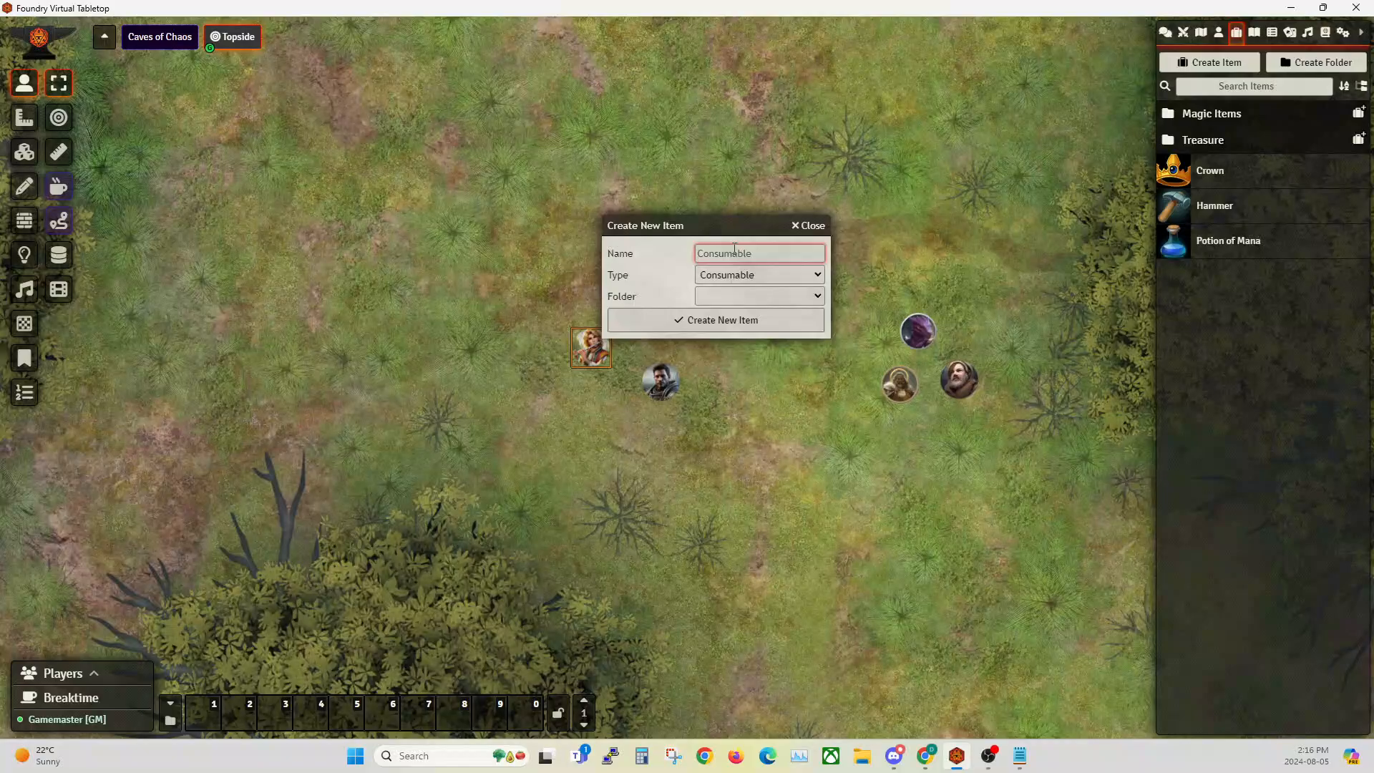
pyautogui.write('Bolts')
pyautogui.click(715, 319)
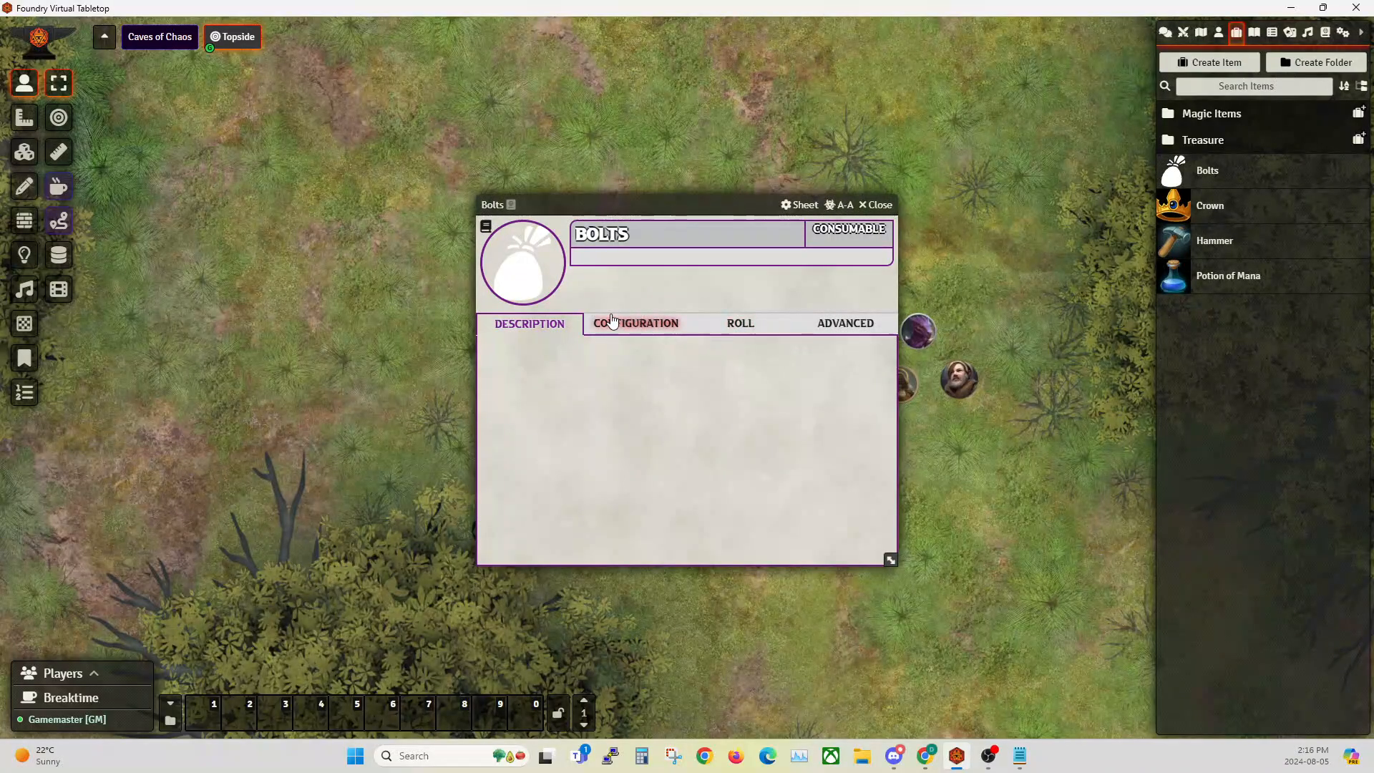
# Set the Bolts item's image to arrow-simple.webp from the core icons/weapons/ammunition folder.
pyautogui.click(526, 283)
pyautogui.click(506, 122)
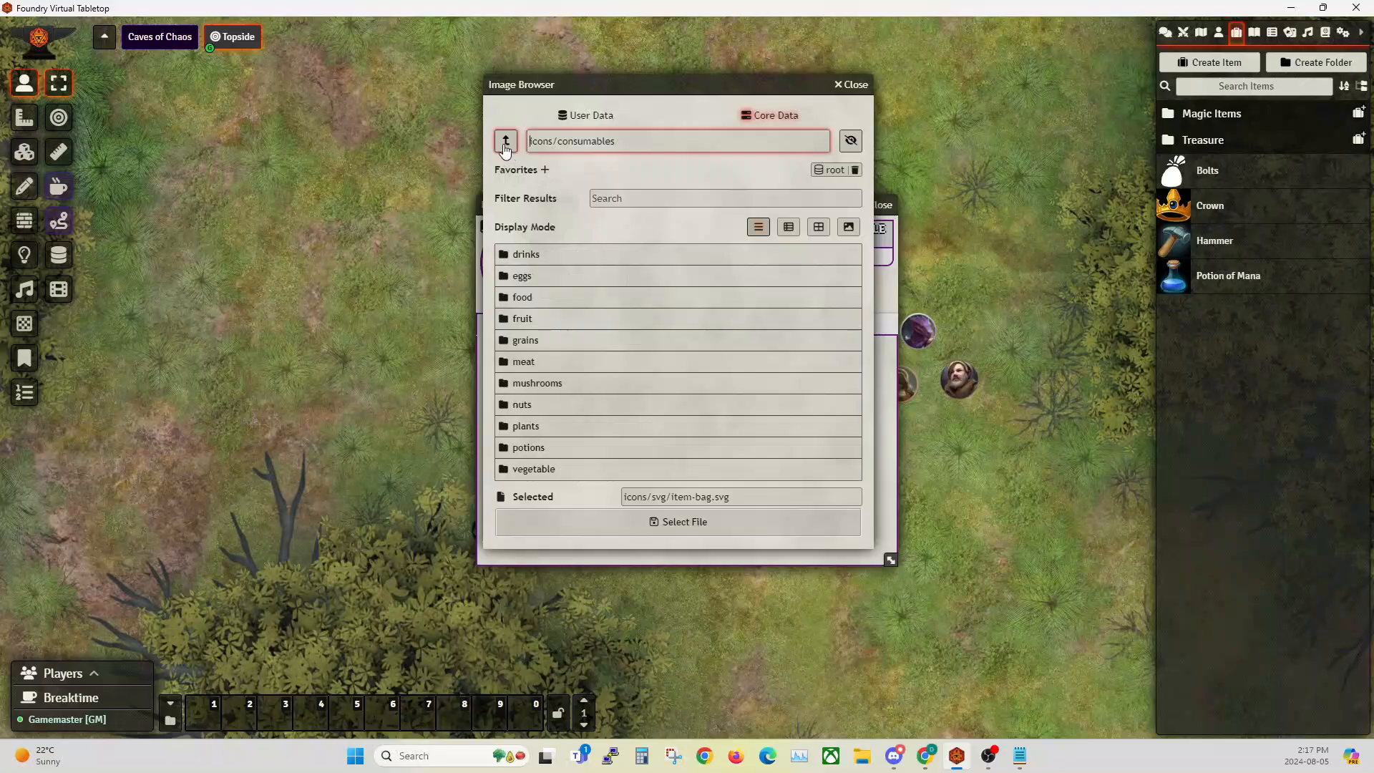
pyautogui.click(545, 515)
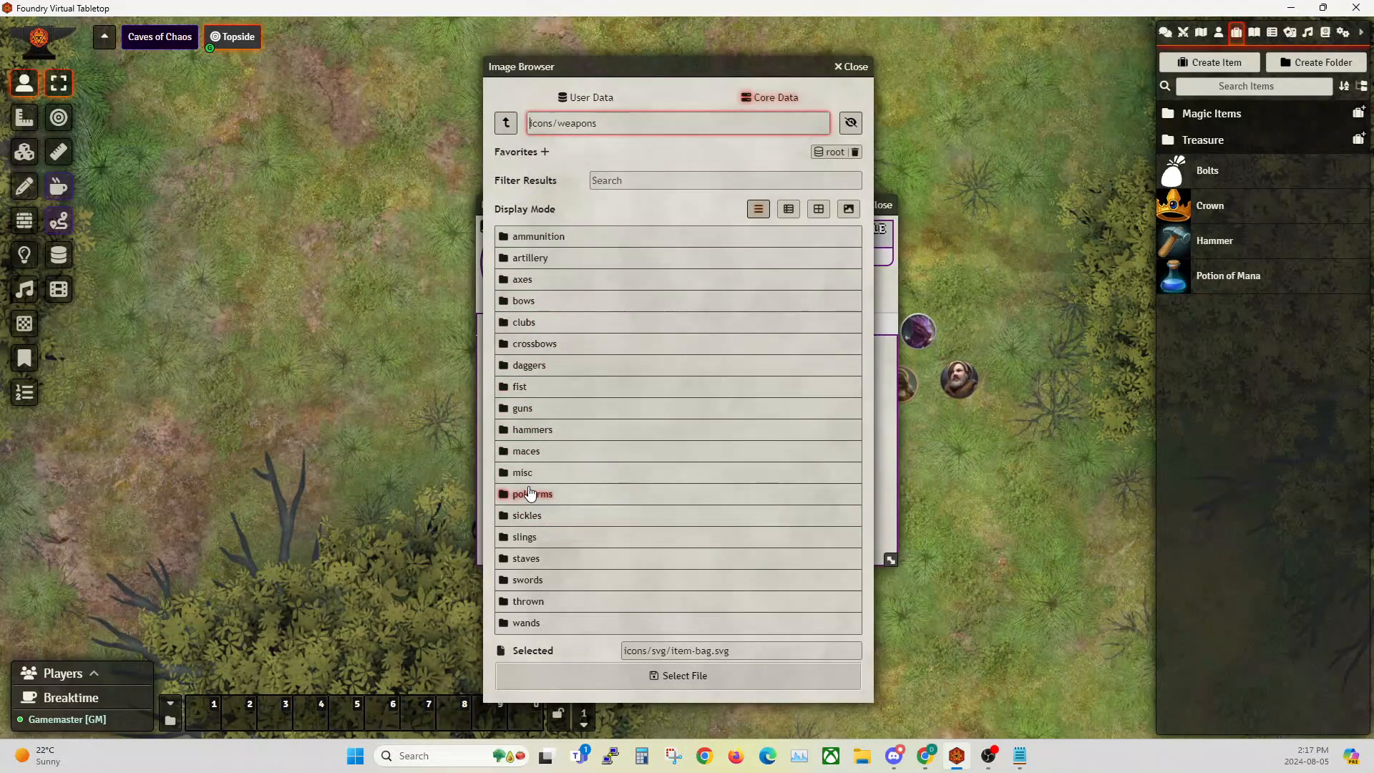
pyautogui.click(535, 236)
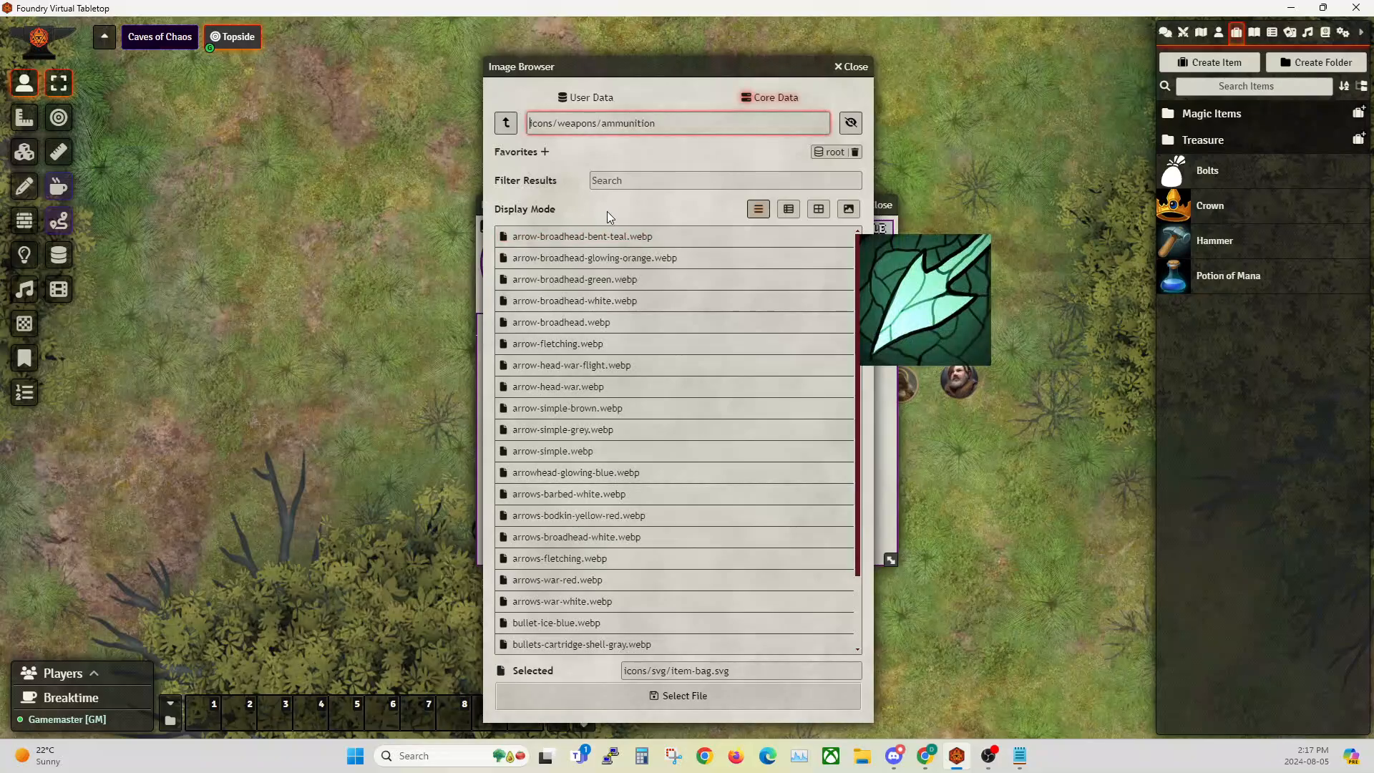
pyautogui.click(616, 184)
pyautogui.write('bolt')
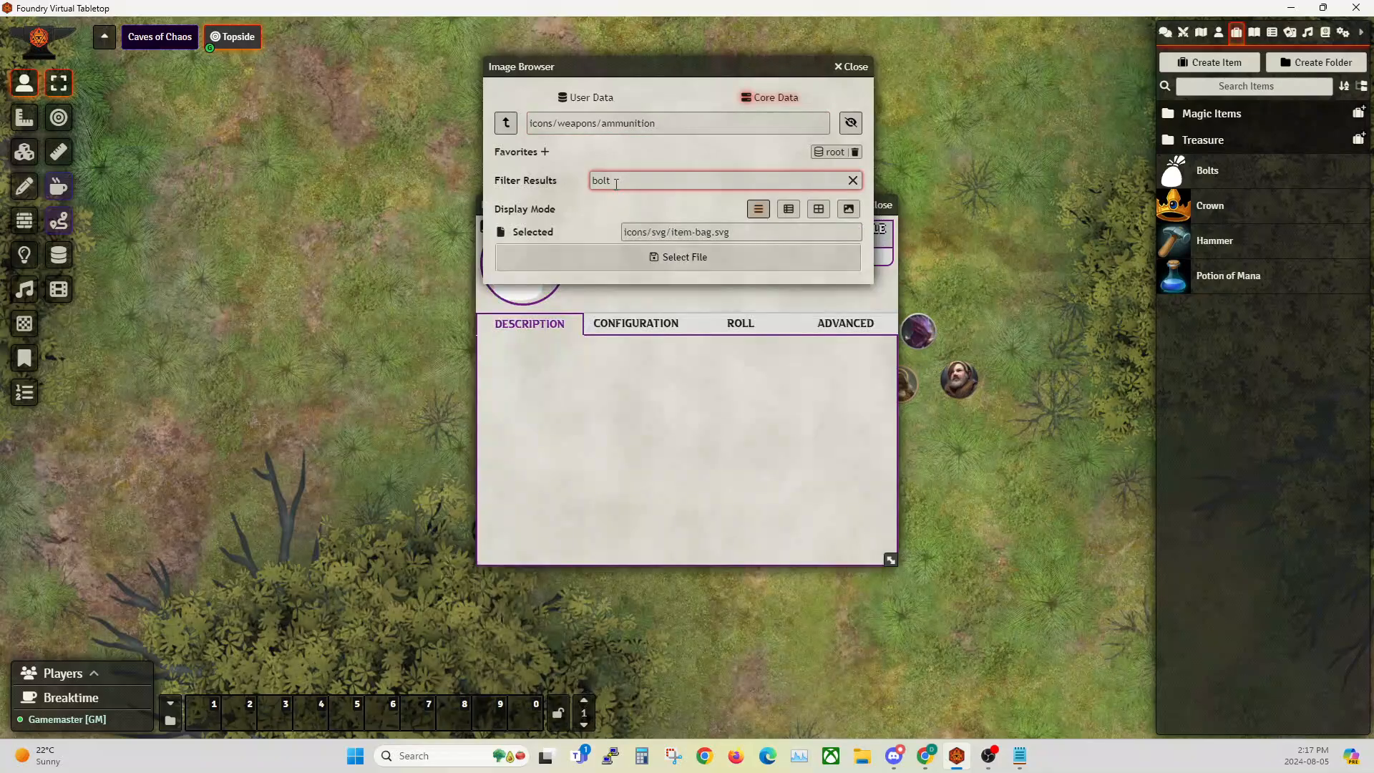
pyautogui.press('BackSpace')
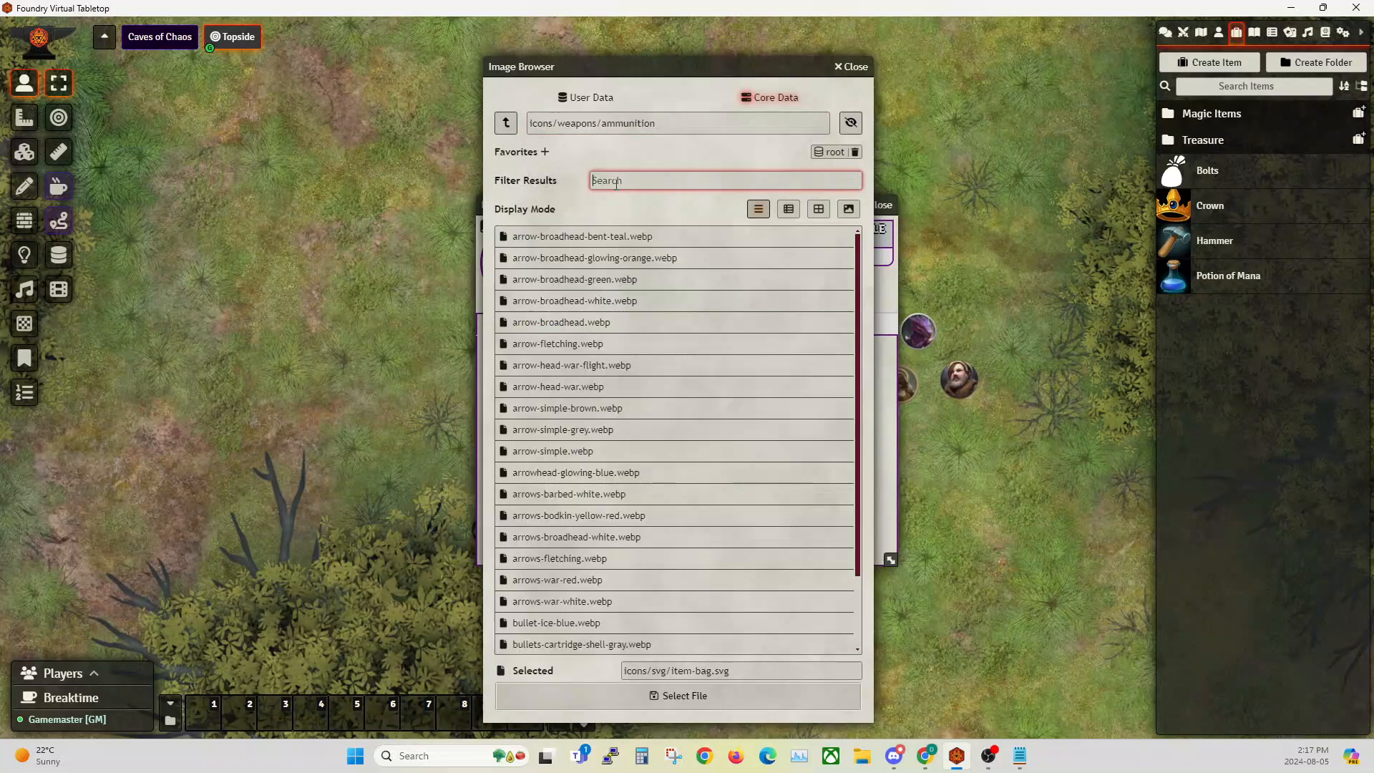
pyautogui.click(565, 453)
pyautogui.click(678, 693)
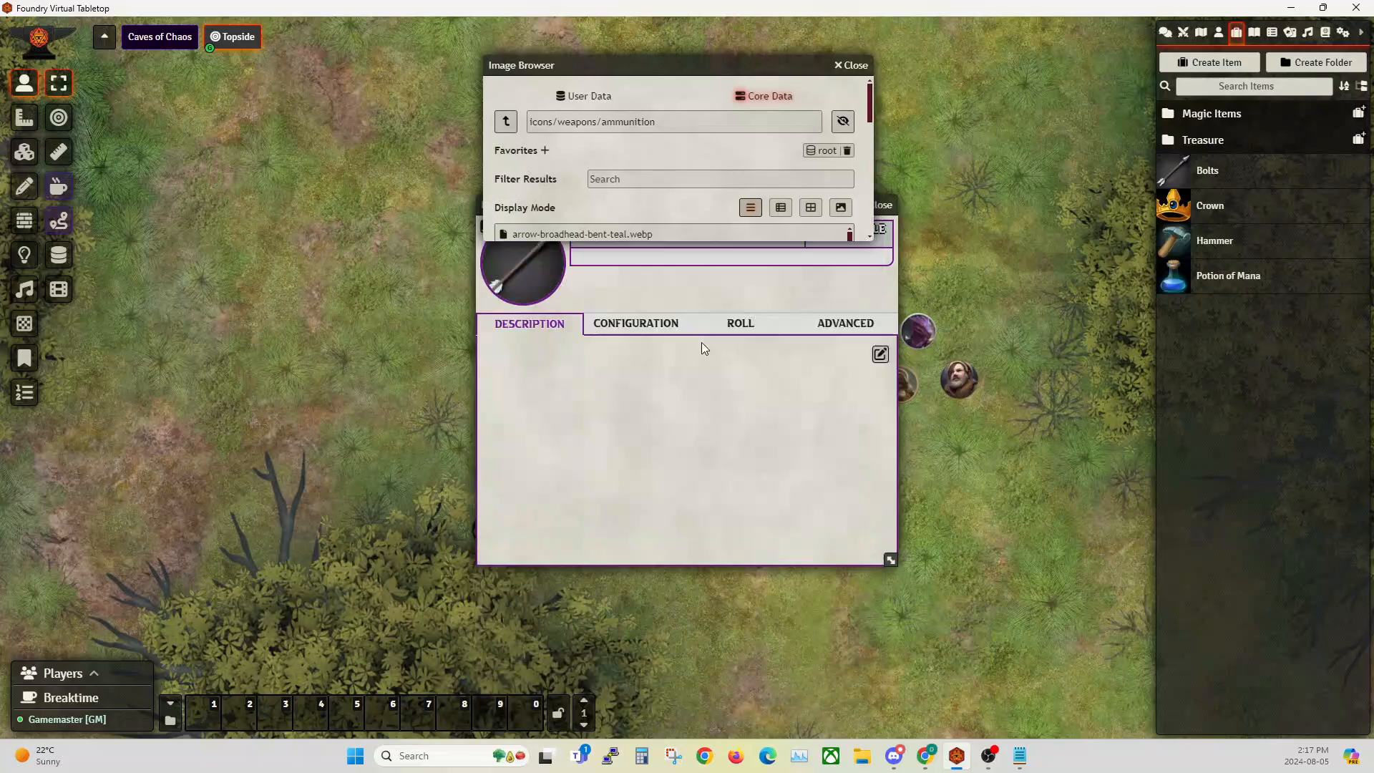
# Set the Bolts' consumable type to Ammunition and enable Show Quantity as Resource.
pyautogui.click(639, 328)
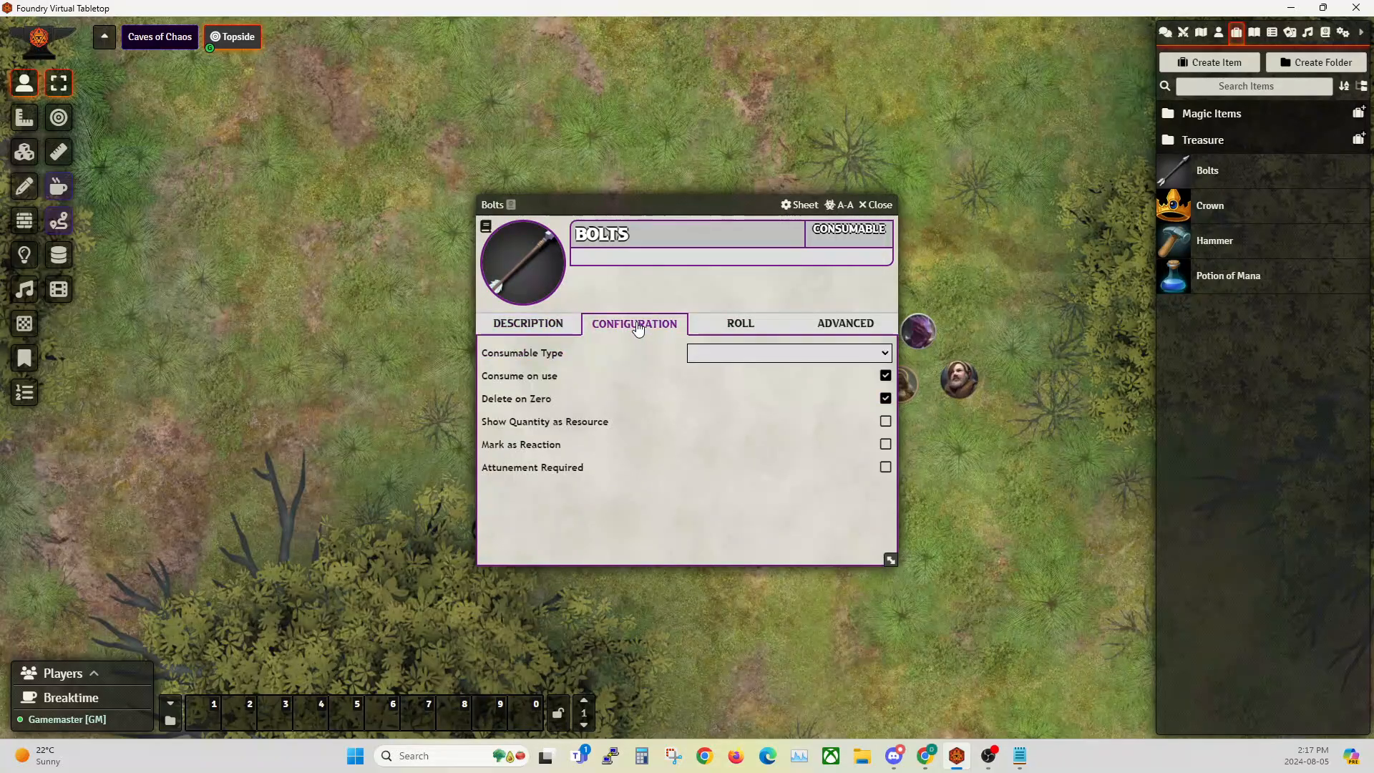
pyautogui.click(730, 353)
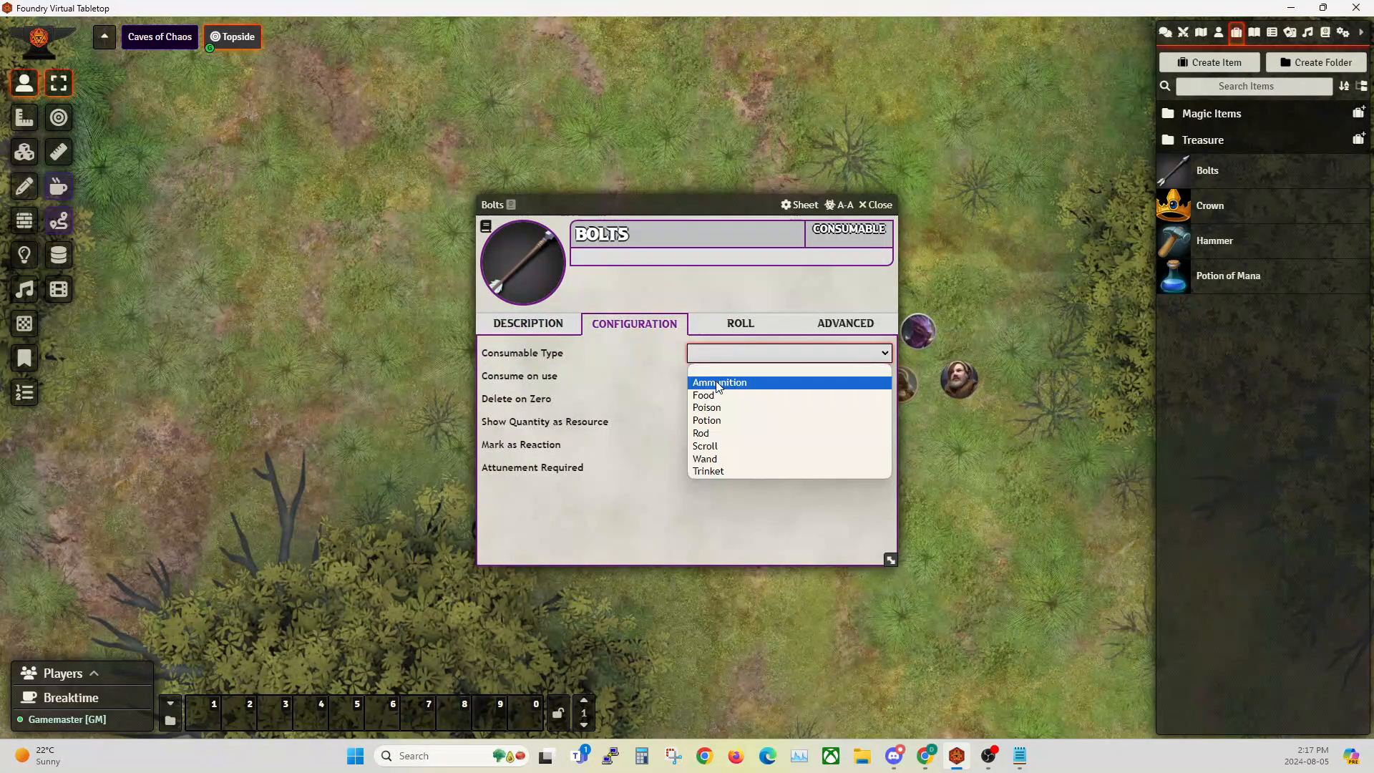
pyautogui.click(718, 381)
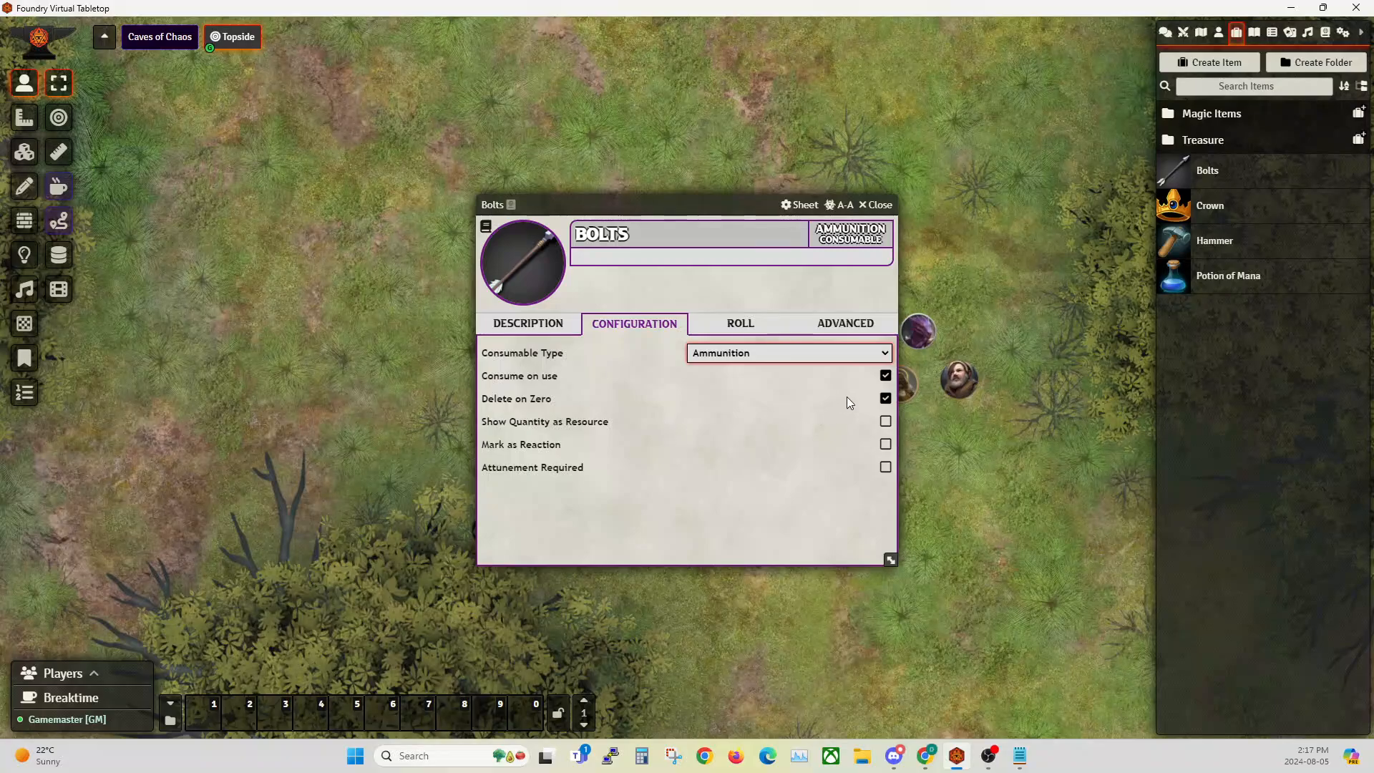
pyautogui.click(886, 422)
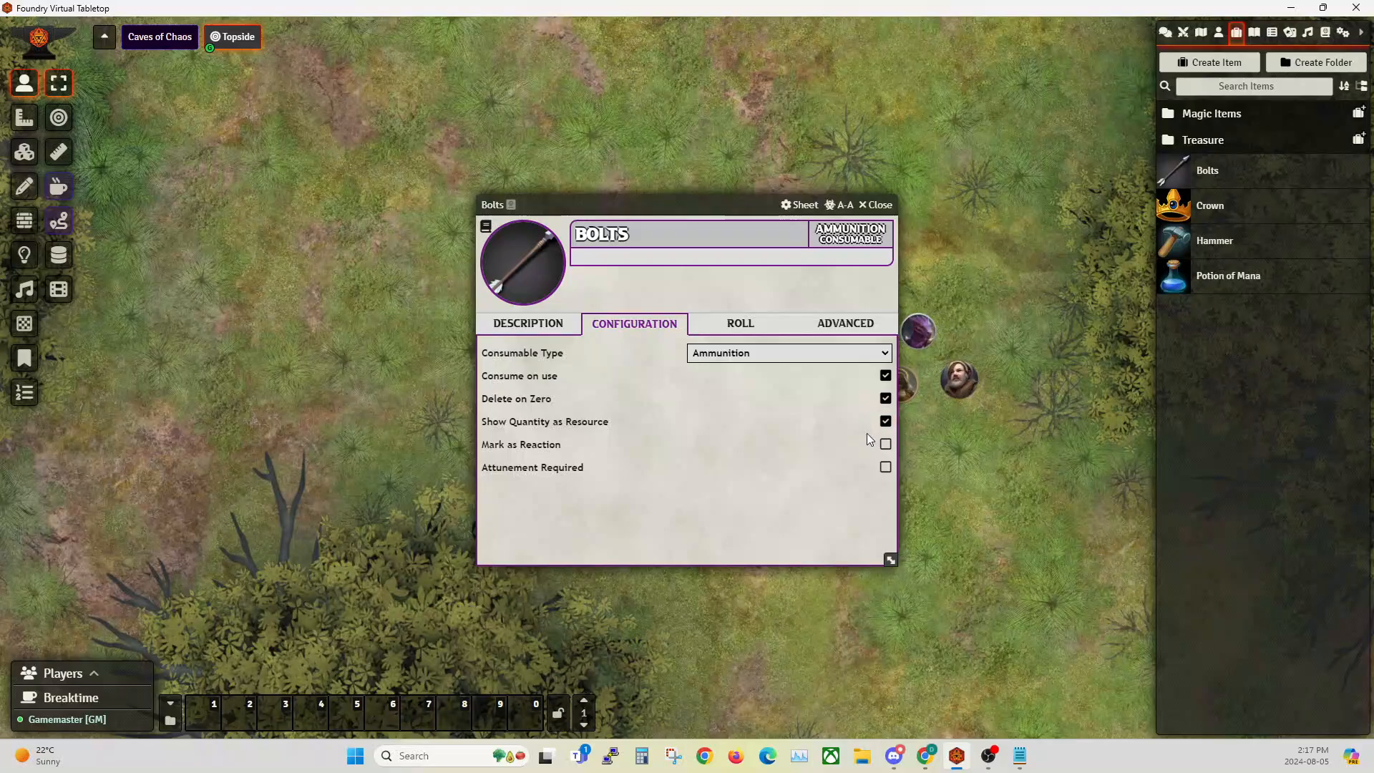
# Review the Bolts' roll, usage cost, advanced and description settings, and close the item sheet.
pyautogui.click(737, 325)
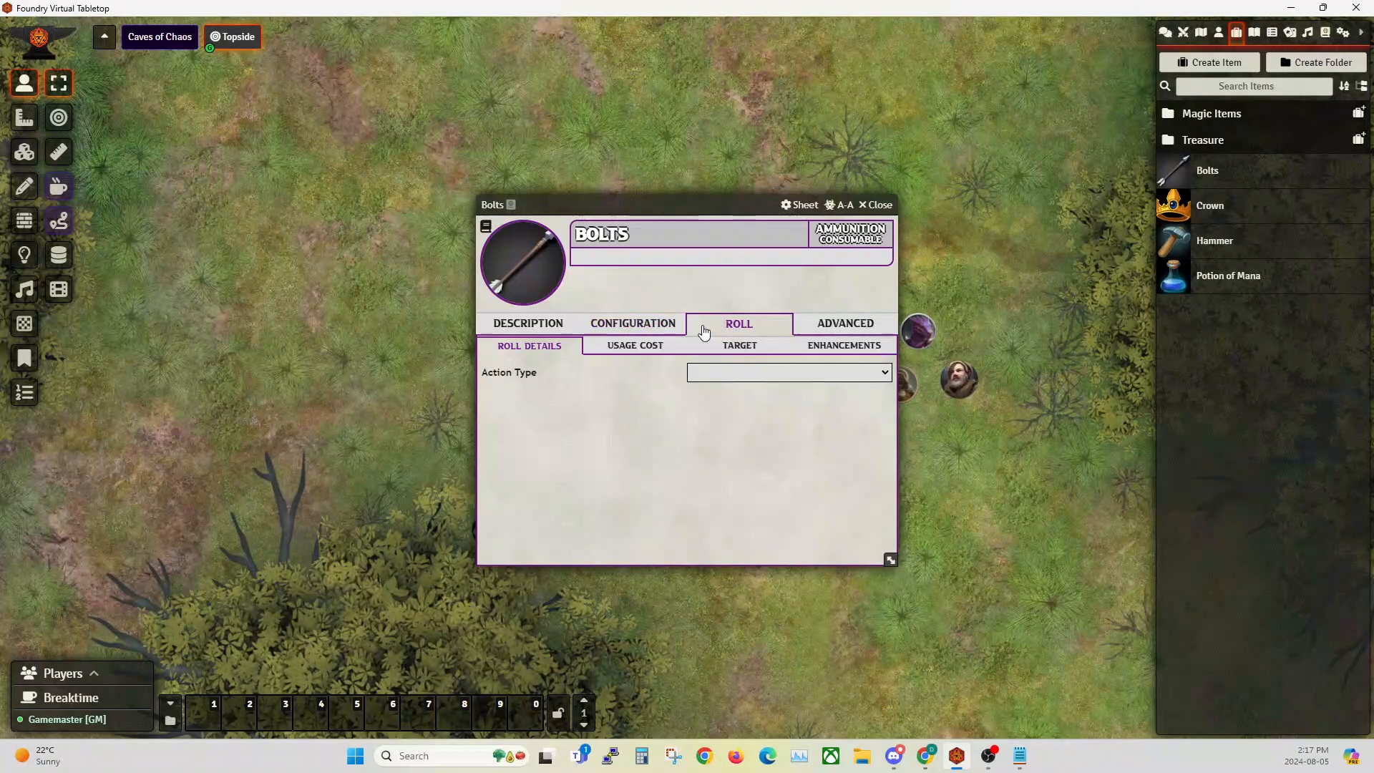
pyautogui.click(634, 347)
pyautogui.click(530, 345)
pyautogui.click(844, 323)
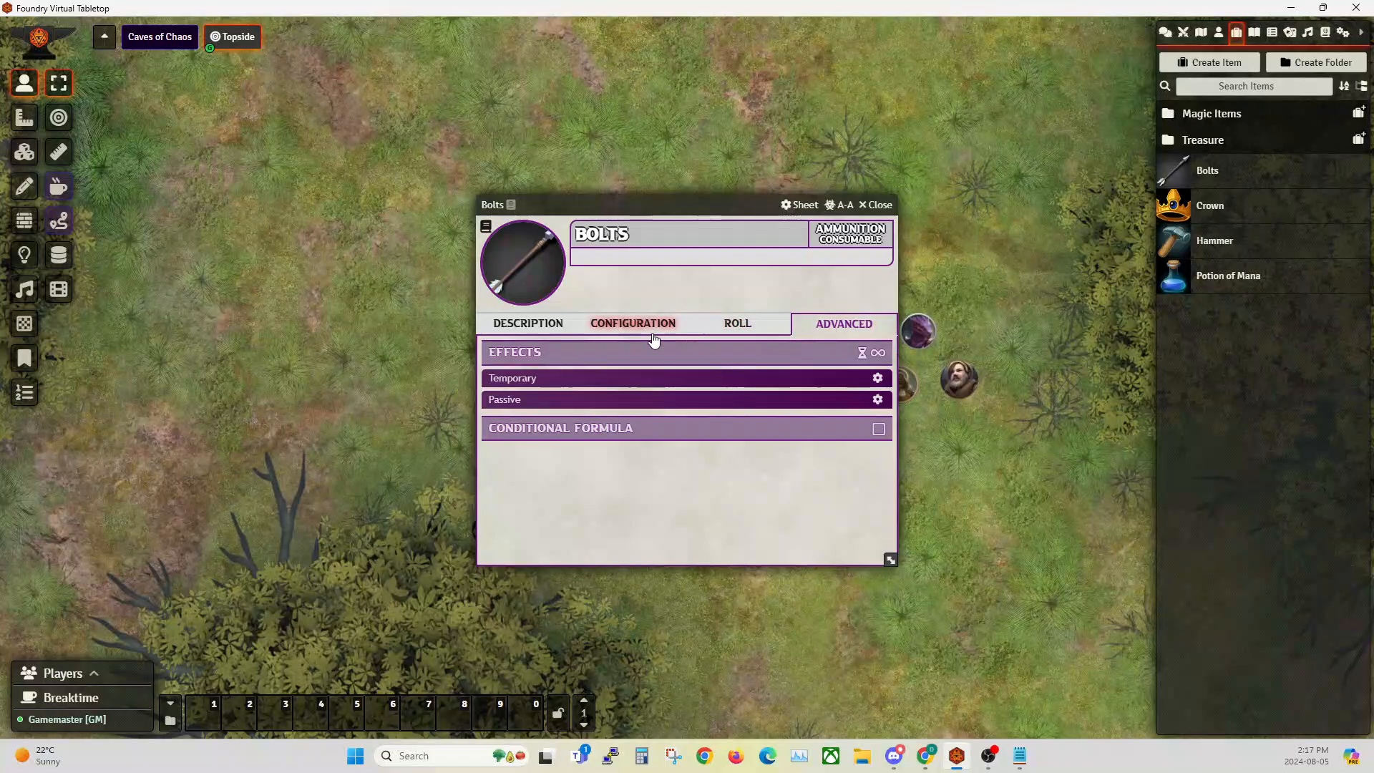
pyautogui.click(531, 326)
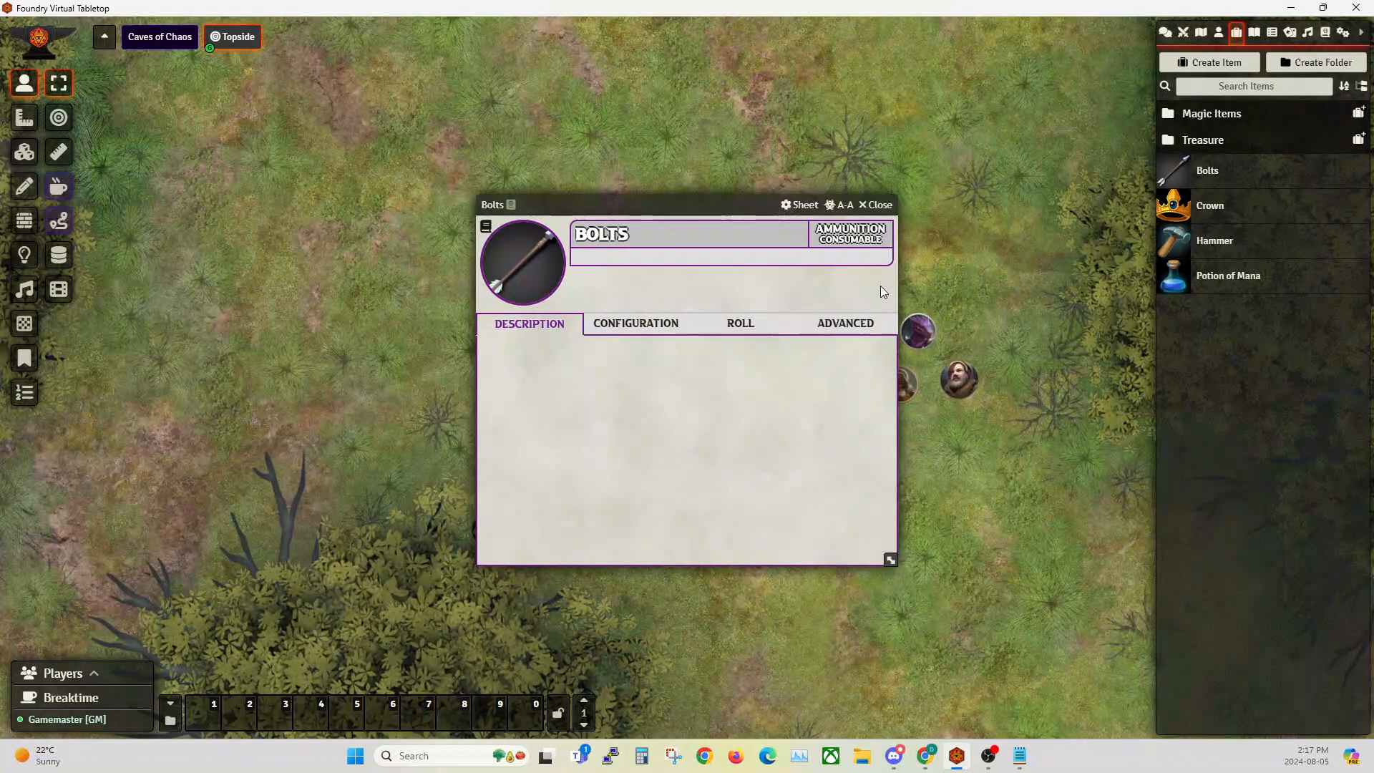
pyautogui.click(875, 206)
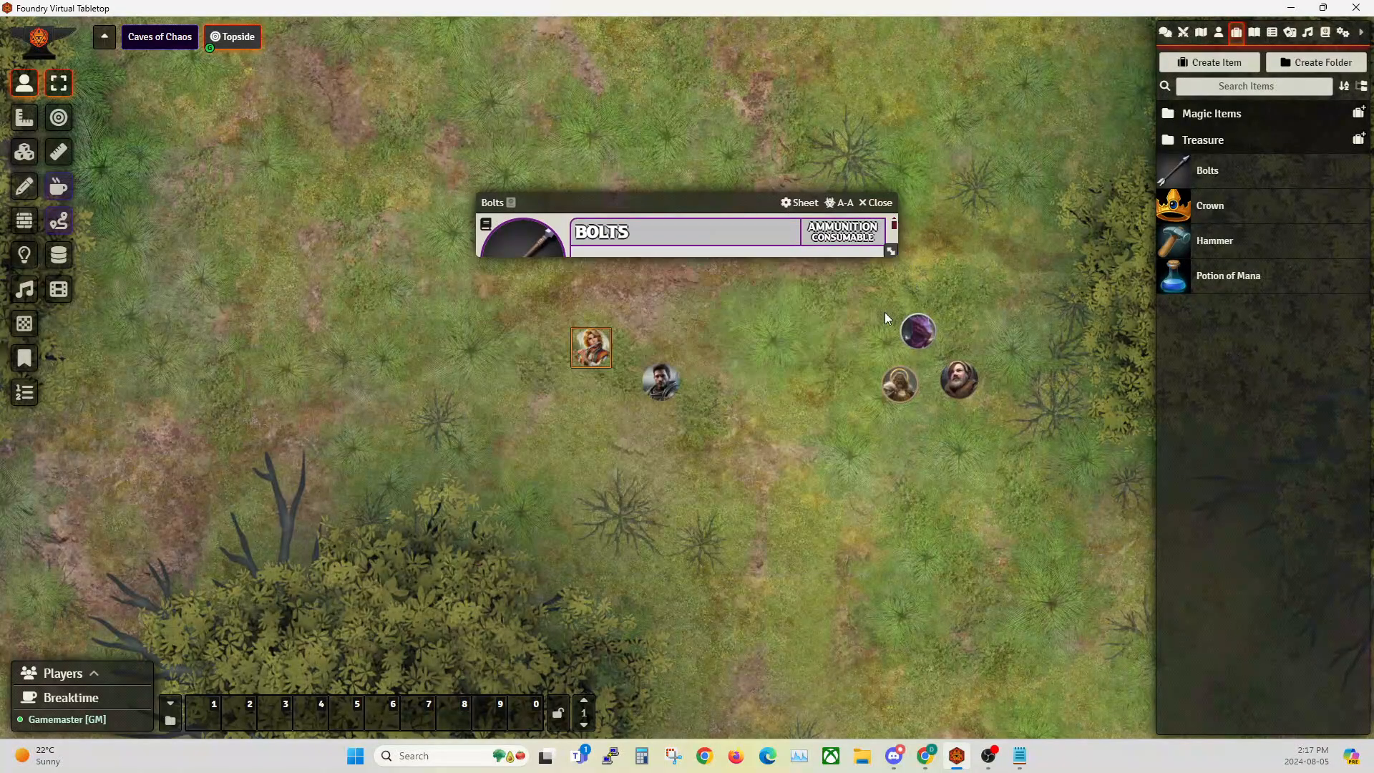
# Add the Bolts item to Slaughter's inventory and set its quantity to 20.
pyautogui.doubleClick(658, 378)
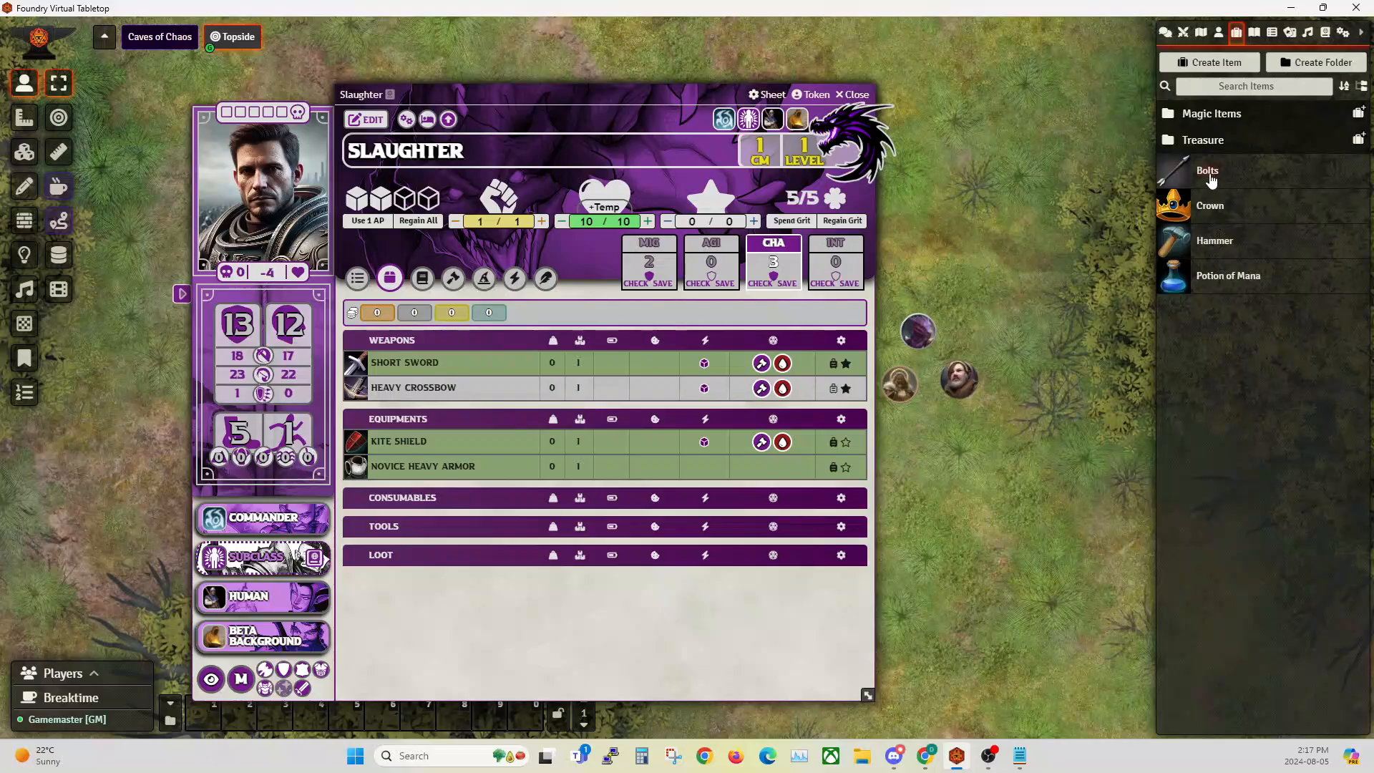
pyautogui.moveTo(1207, 170); pyautogui.dragTo(517, 600)
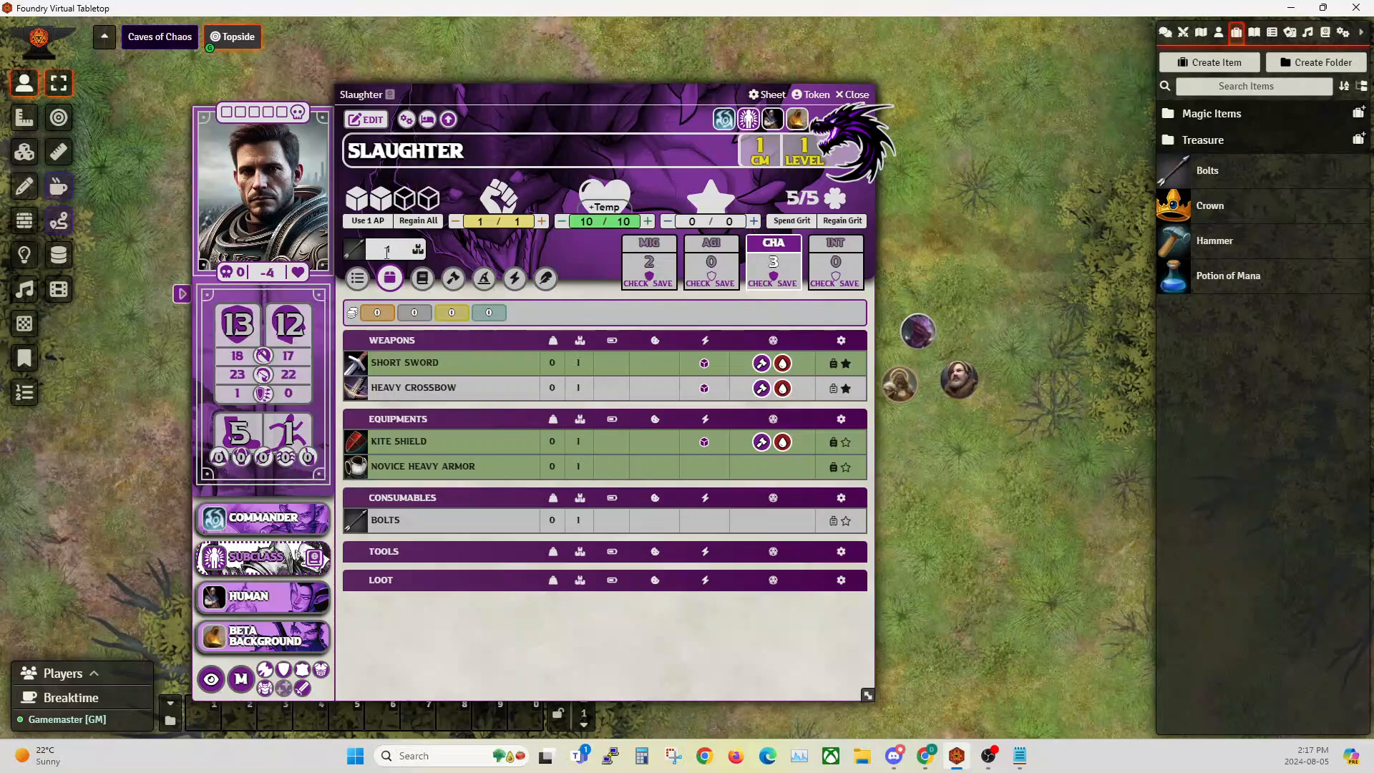
pyautogui.click(581, 520)
pyautogui.write('20')
pyautogui.press('Return')
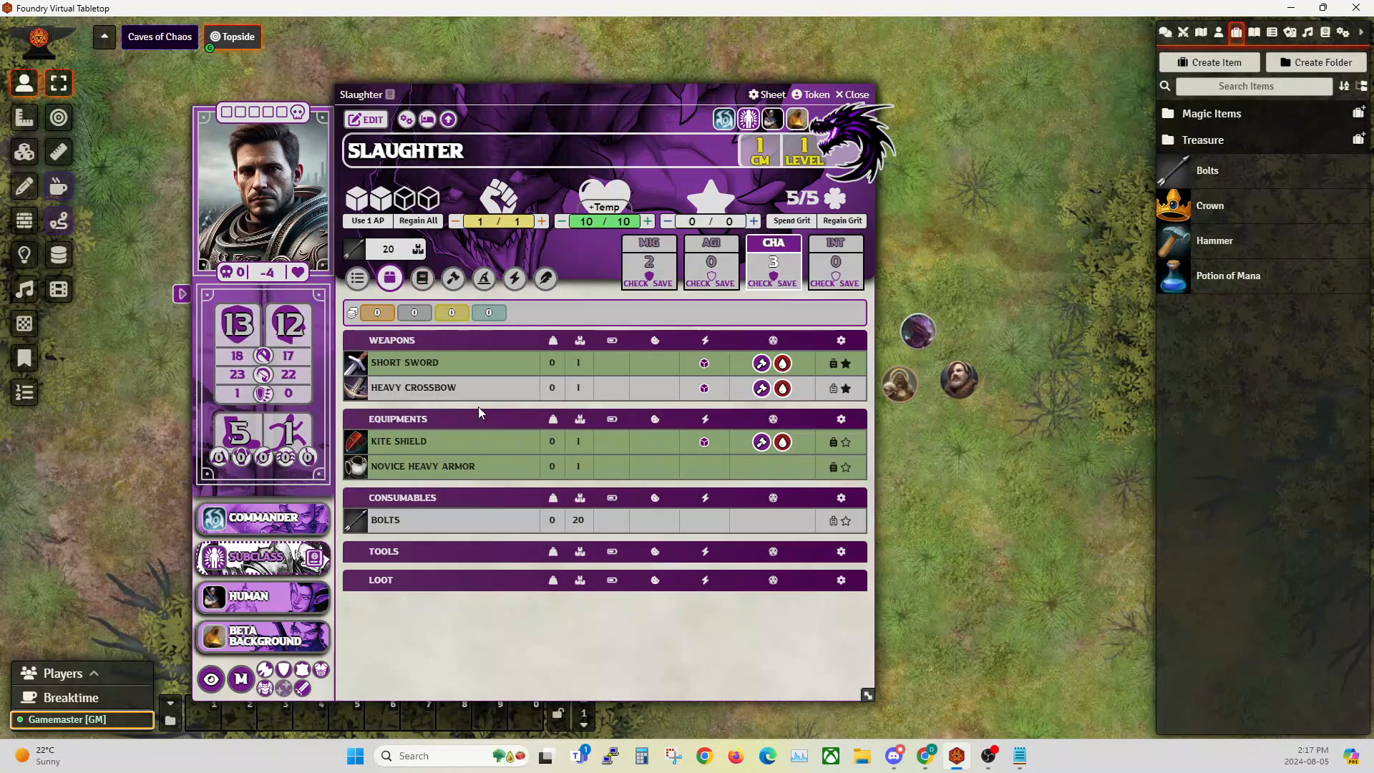
# Expand Slaughter's Bolts entry and use the Bolts repeatedly until they are all spent.
pyautogui.click(384, 524)
pyautogui.click(363, 546)
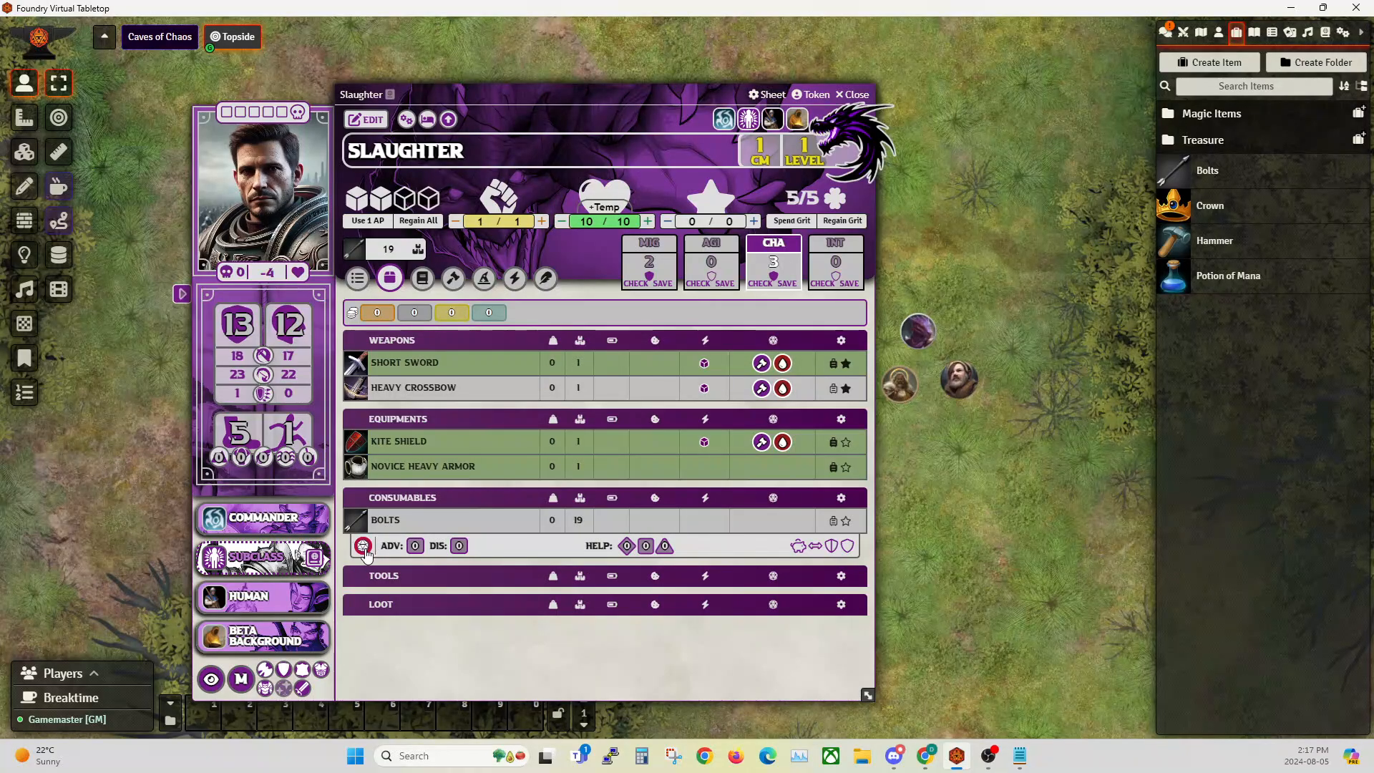
pyautogui.click(366, 551)
pyautogui.click(366, 551)
pyautogui.click(366, 551)
pyautogui.click(367, 551)
pyautogui.click(367, 550)
pyautogui.click(366, 551)
pyautogui.click(366, 551)
pyautogui.click(365, 551)
pyautogui.click(364, 551)
pyautogui.click(365, 551)
pyautogui.click(364, 550)
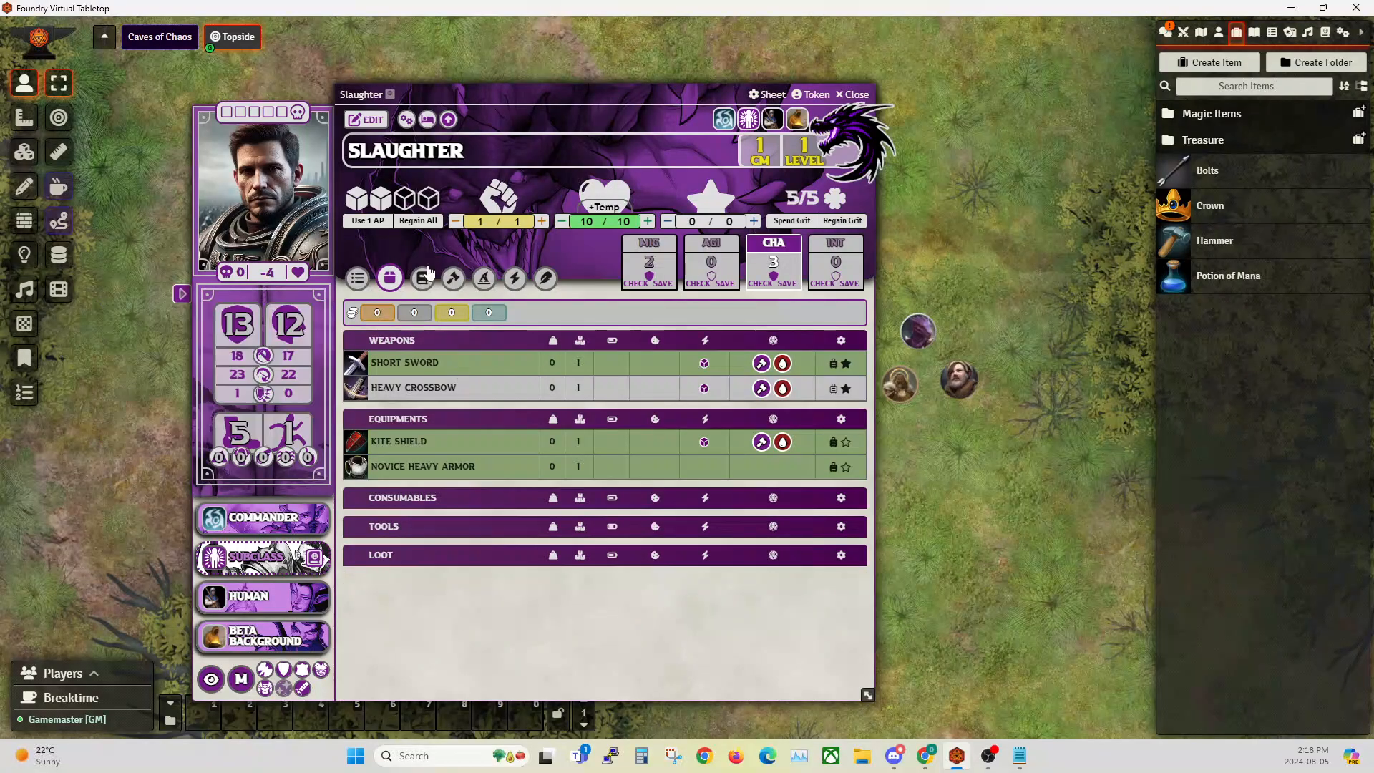
pyautogui.moveTo(419, 387)
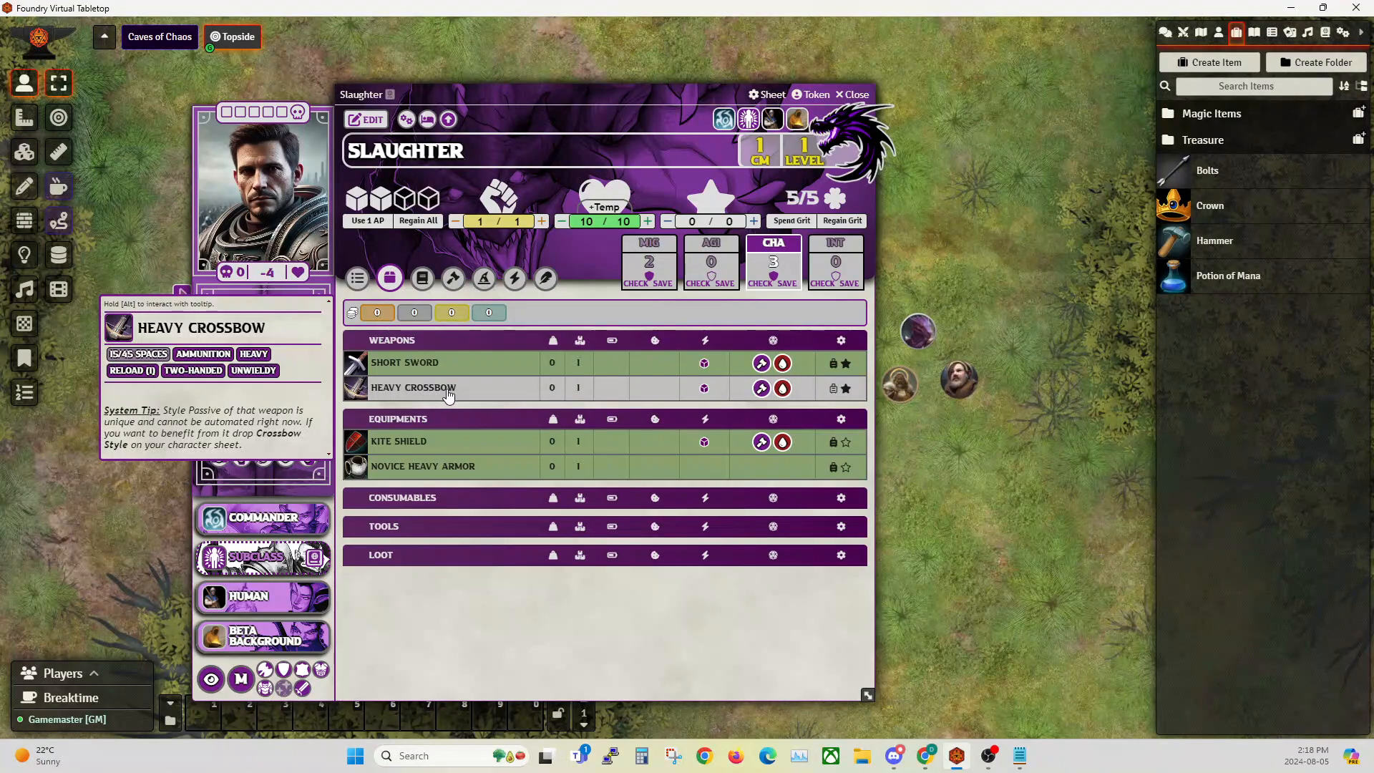
pyautogui.click(833, 388)
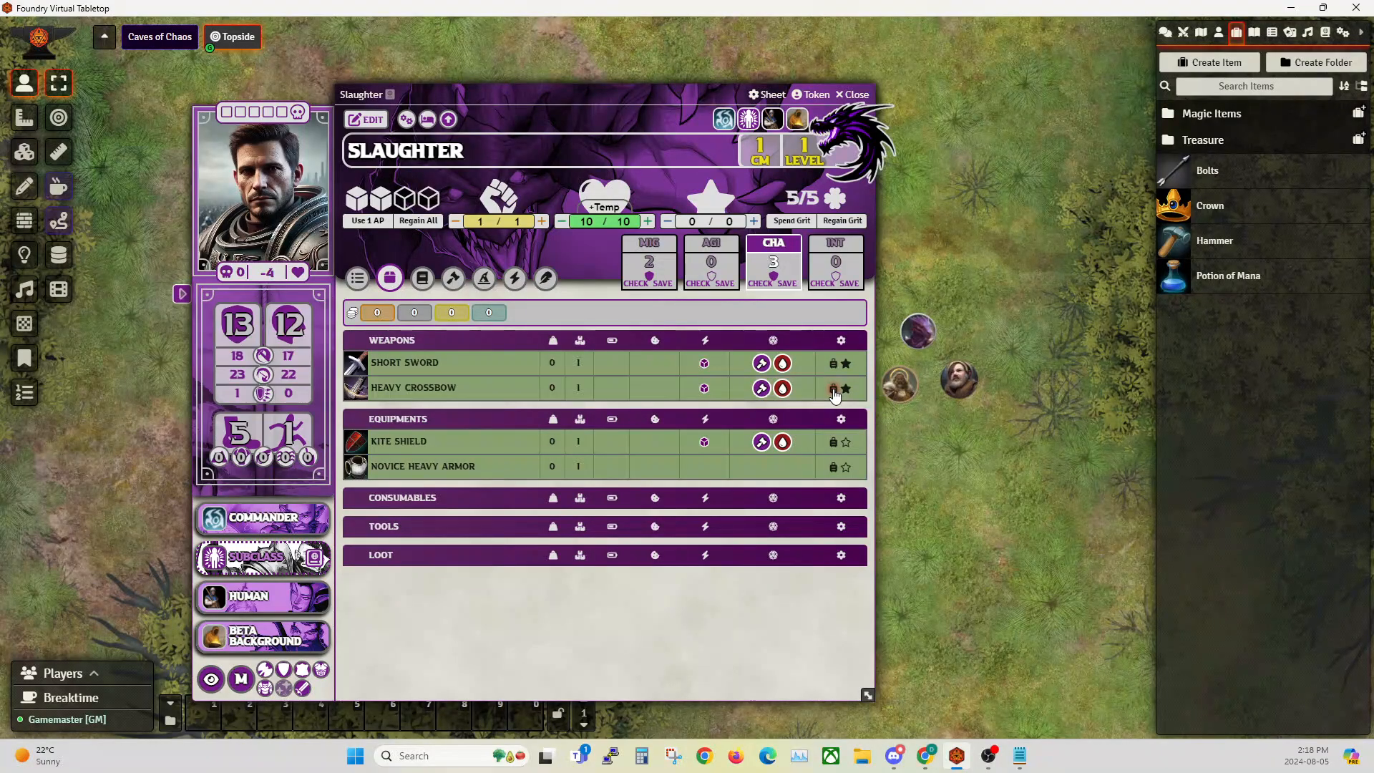
pyautogui.click(833, 388)
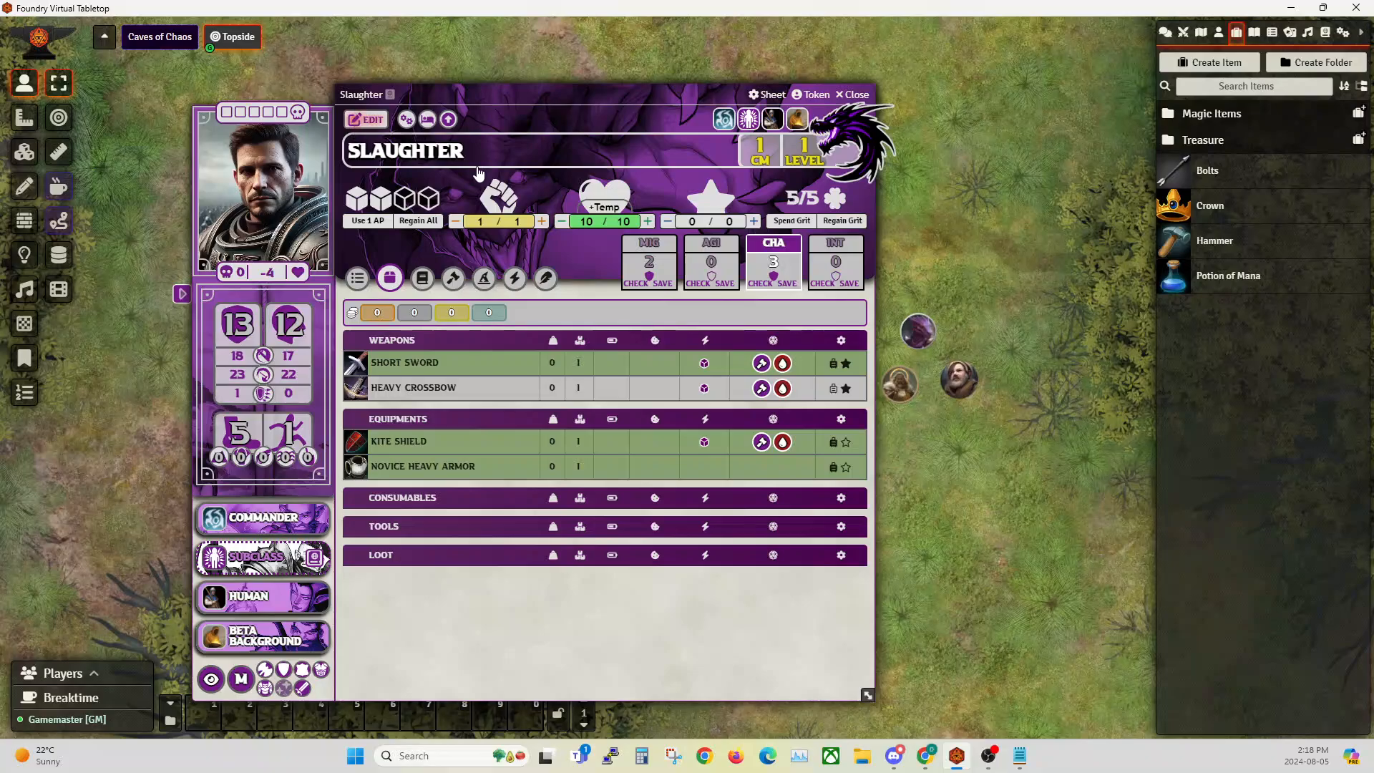
# Give Slaughter's Heavy Crossbow 20 of 20 charges with the Charges recharge type in its usage cost, and close the item sheet.
pyautogui.click(833, 382)
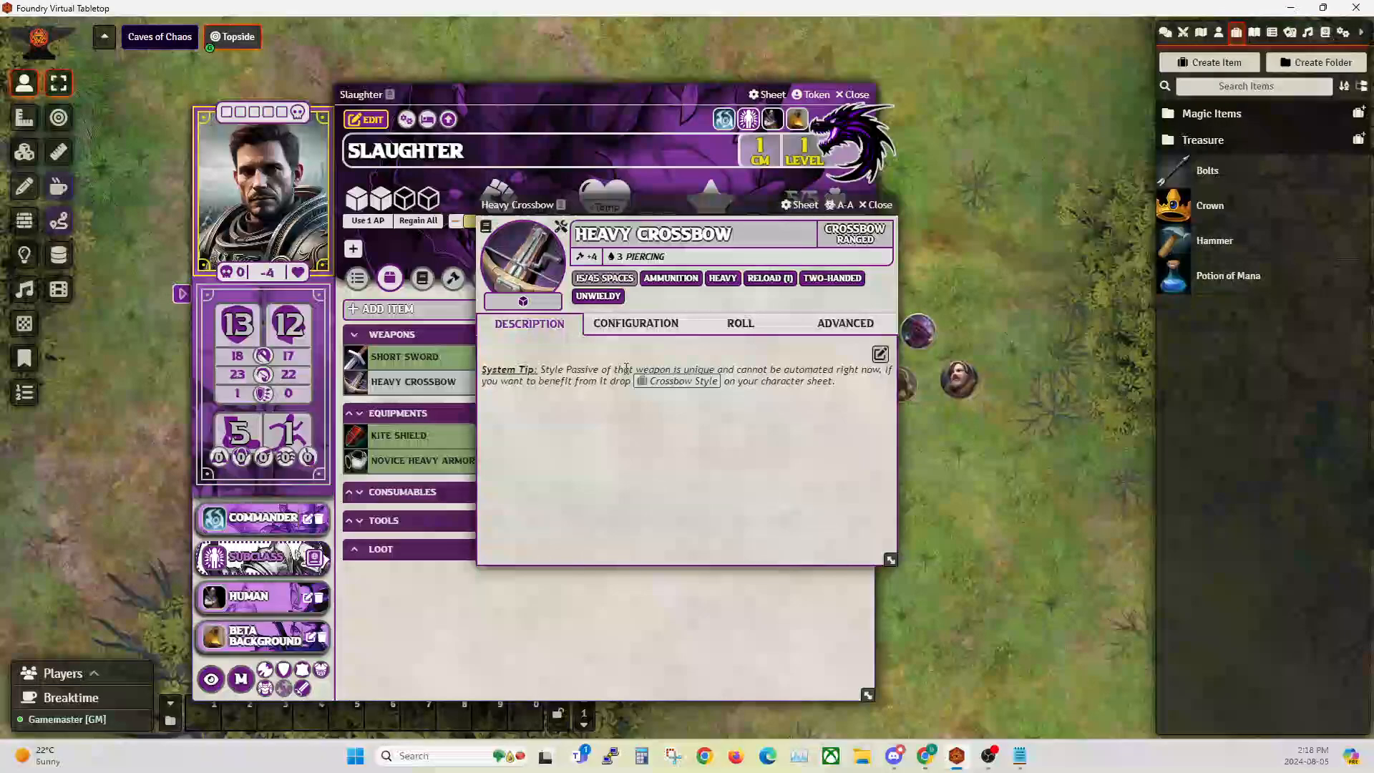
pyautogui.click(627, 329)
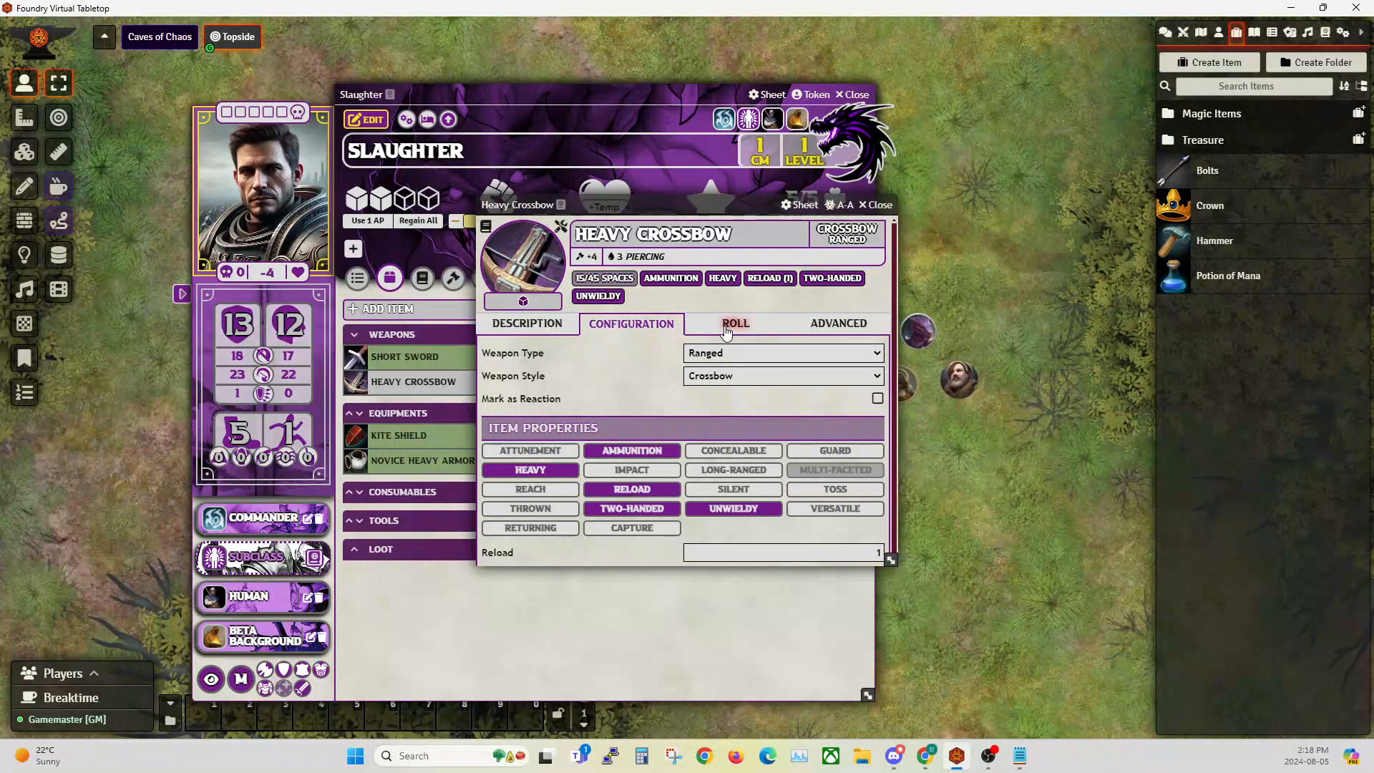
pyautogui.click(728, 329)
pyautogui.click(620, 350)
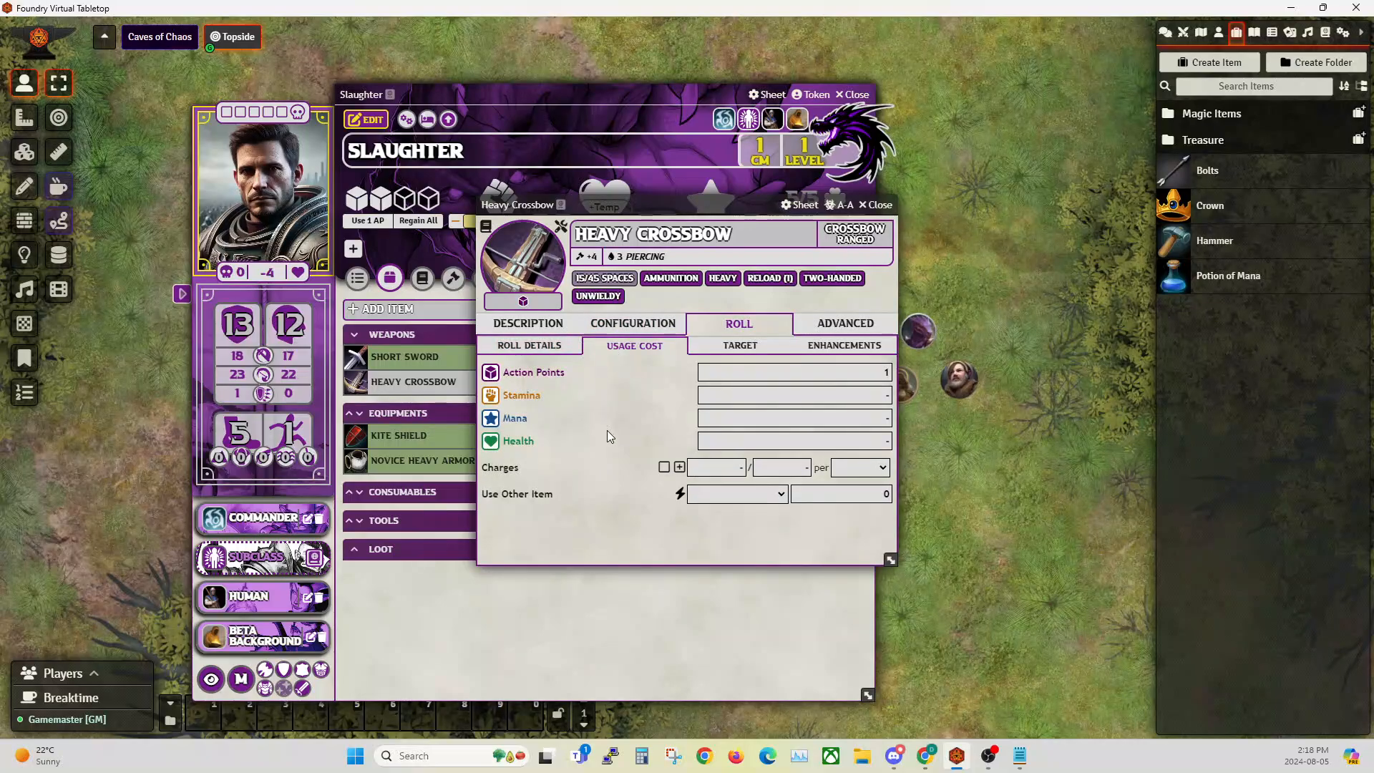
pyautogui.click(708, 471)
pyautogui.write('20')
pyautogui.press('Tab')
pyautogui.press('Tab')
pyautogui.click(855, 469)
pyautogui.click(865, 599)
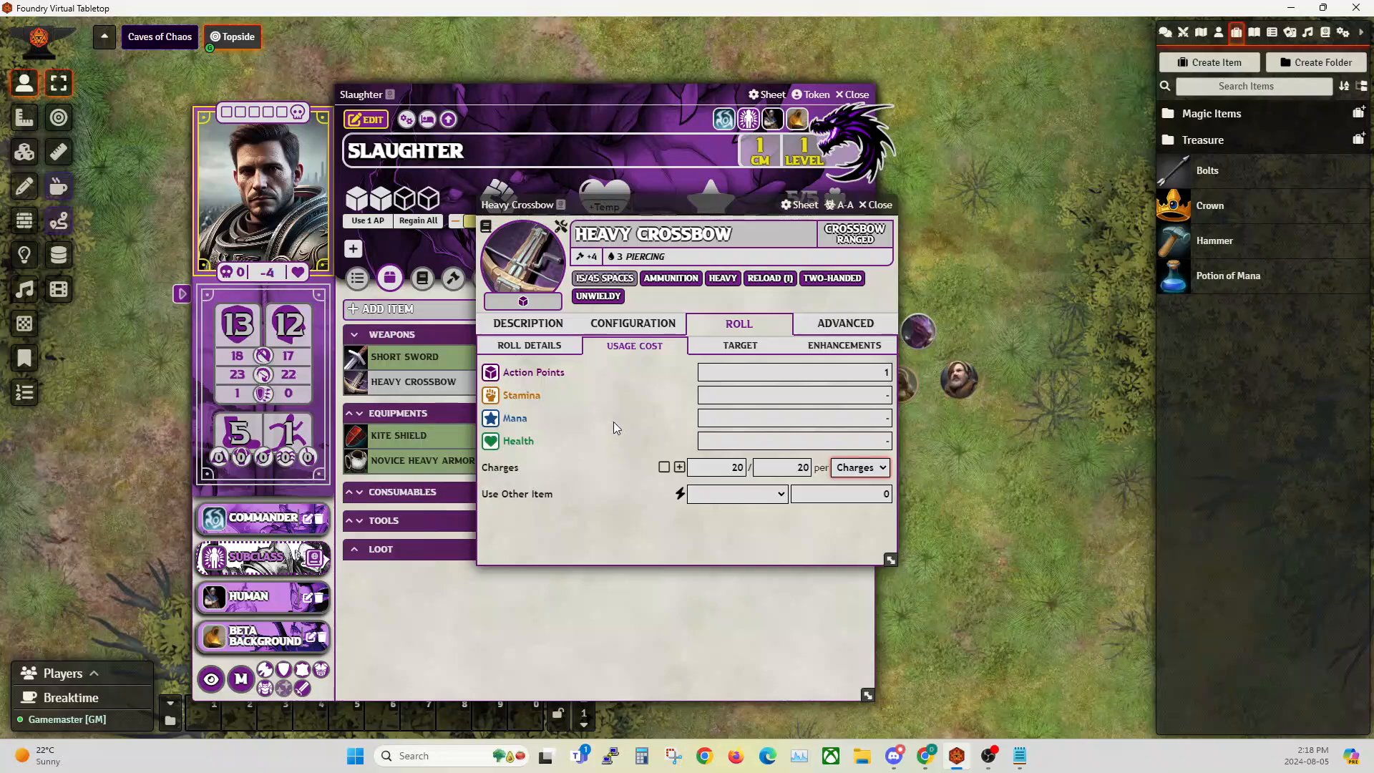
pyautogui.moveTo(653, 206); pyautogui.dragTo(467, 206)
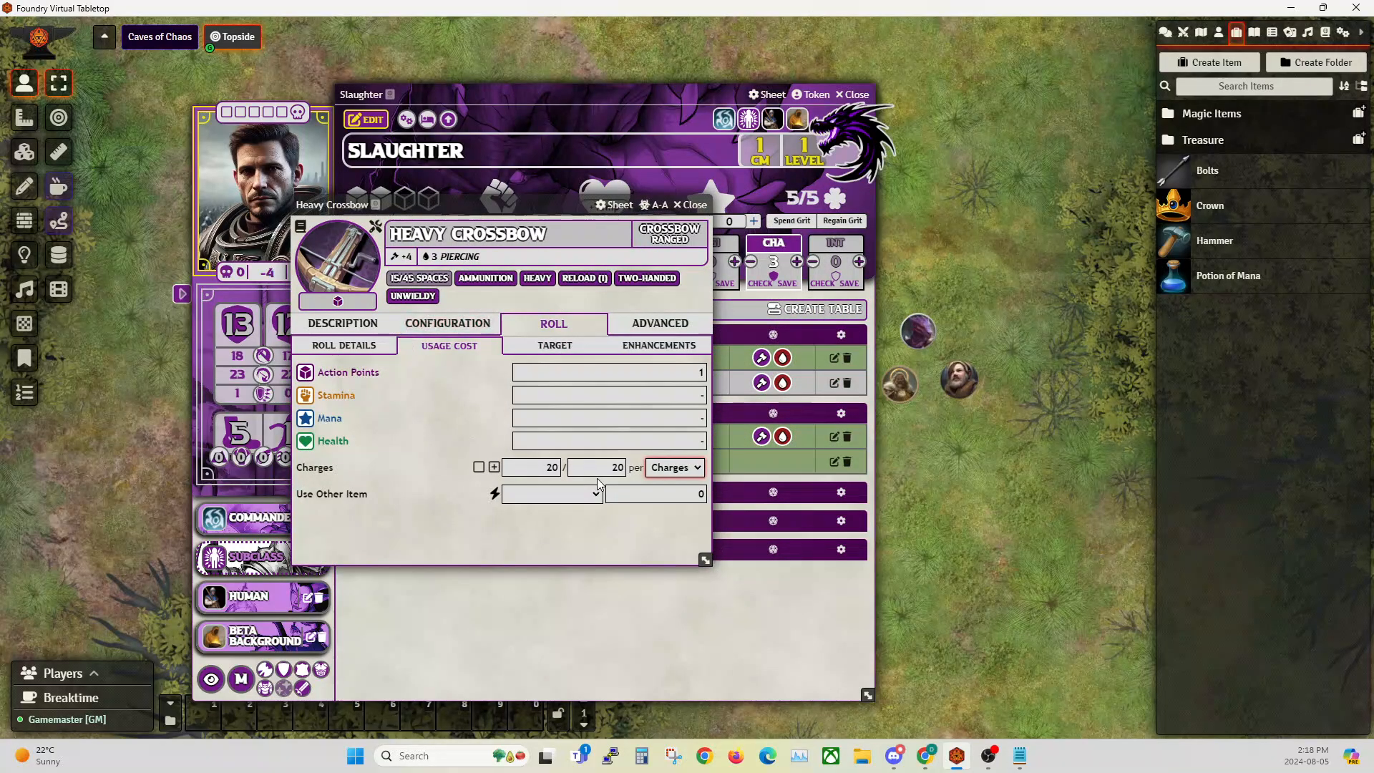
pyautogui.click(344, 346)
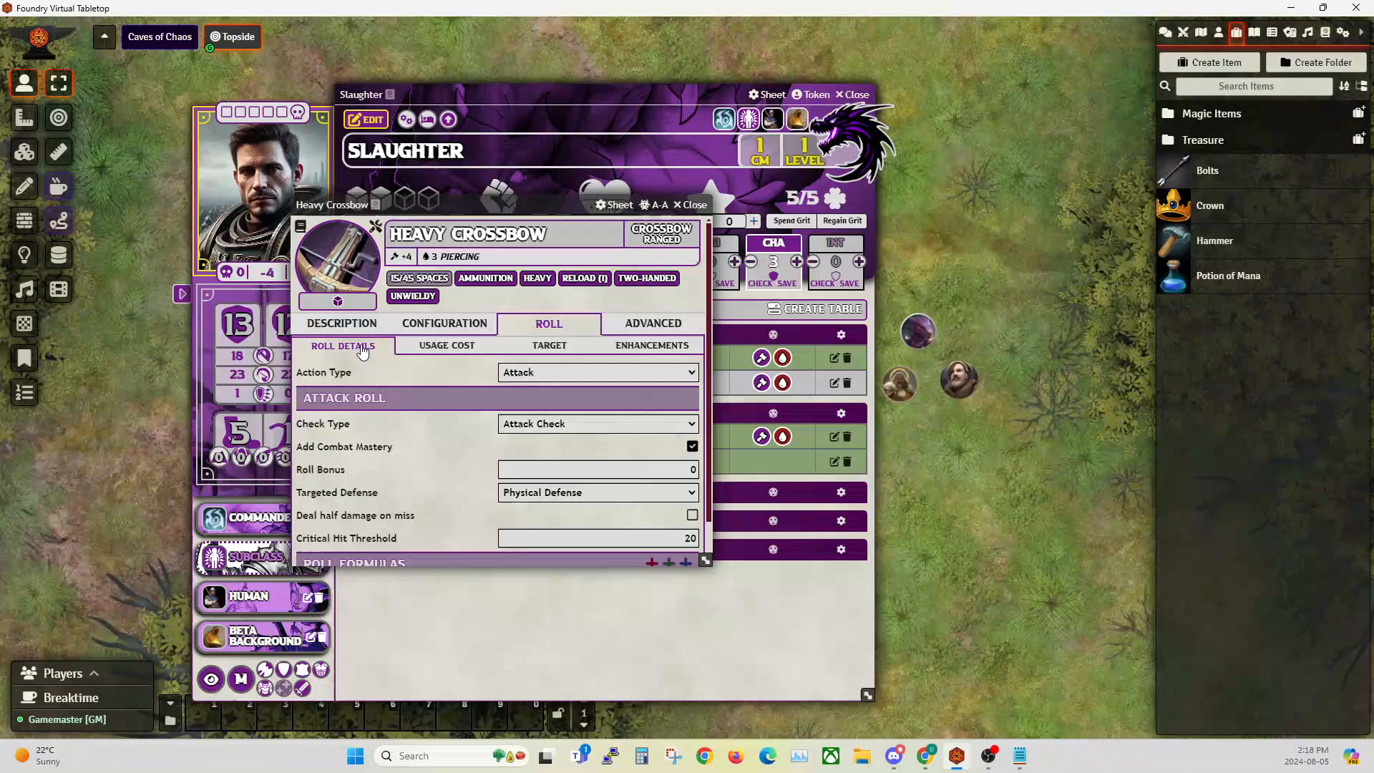
pyautogui.click(700, 205)
# Show the chat log and roll Slaughter's Heavy Crossbow attack twice to test its charge use.
pyautogui.click(1165, 32)
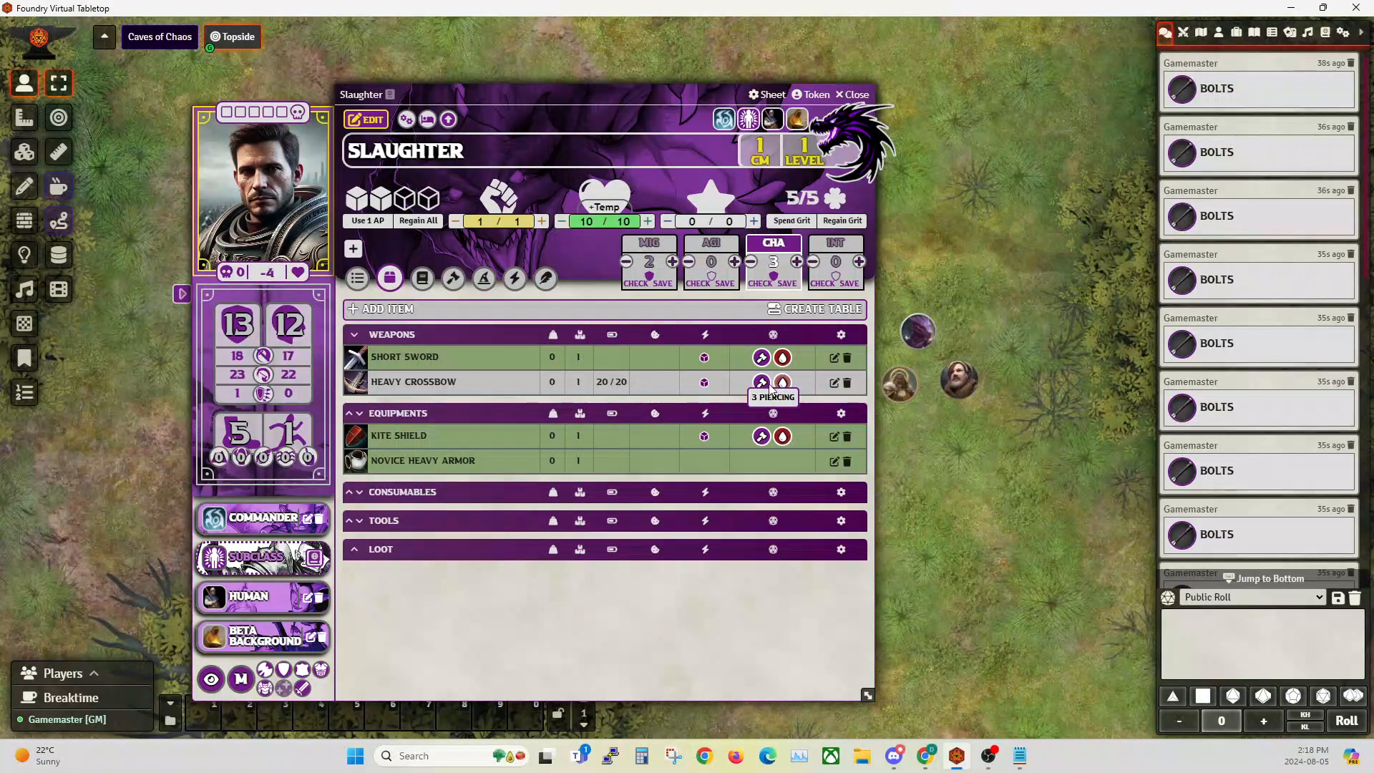
pyautogui.click(391, 387)
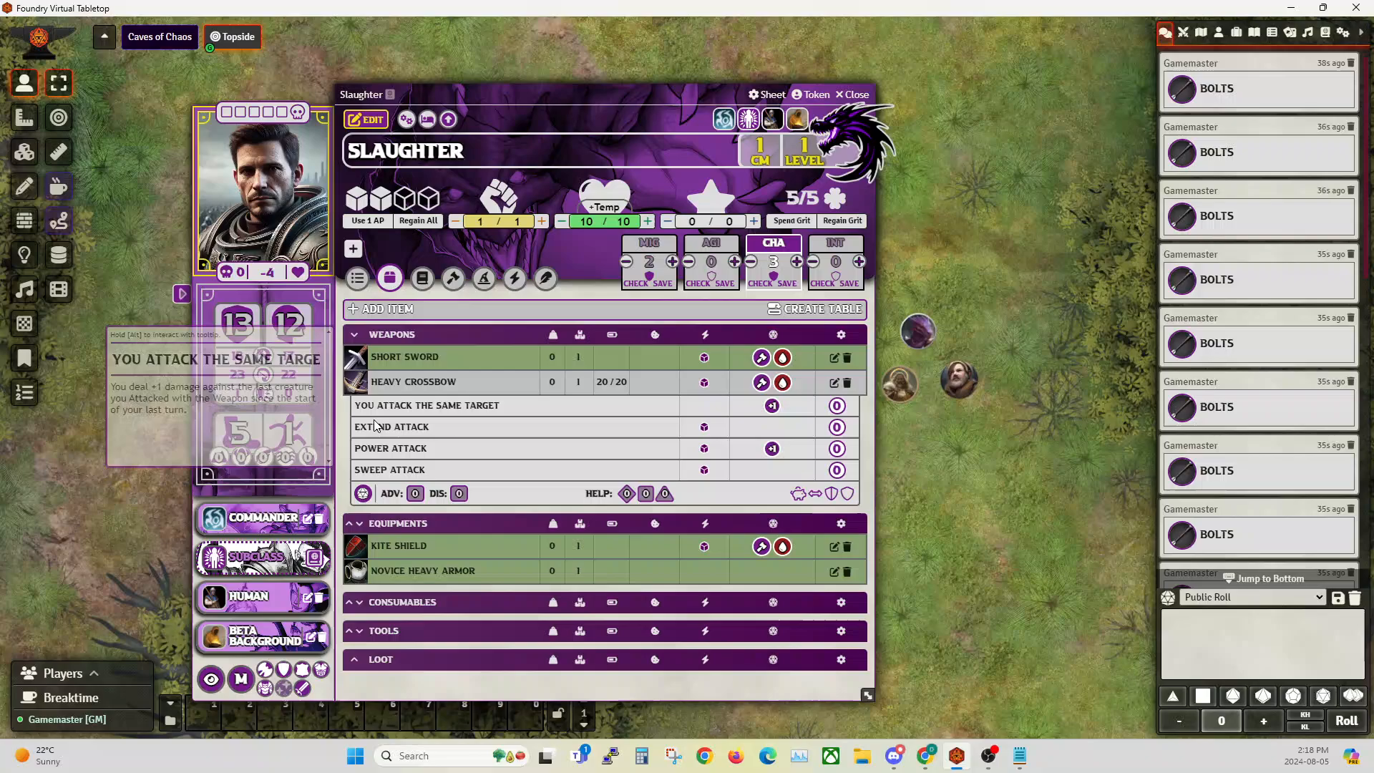
pyautogui.click(362, 495)
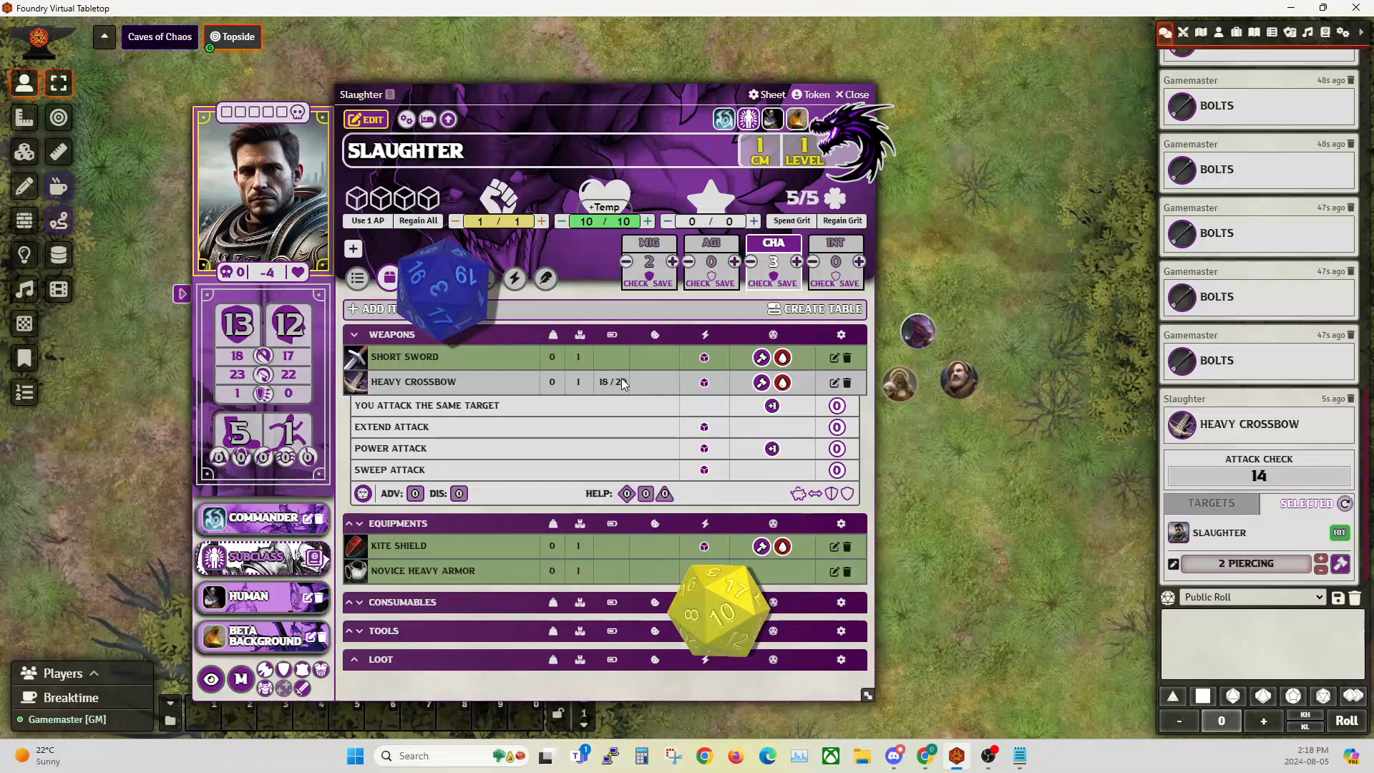
# Check the Heavy Crossbow's roll details again, and close its sheet and Slaughter's character sheet.
pyautogui.click(834, 382)
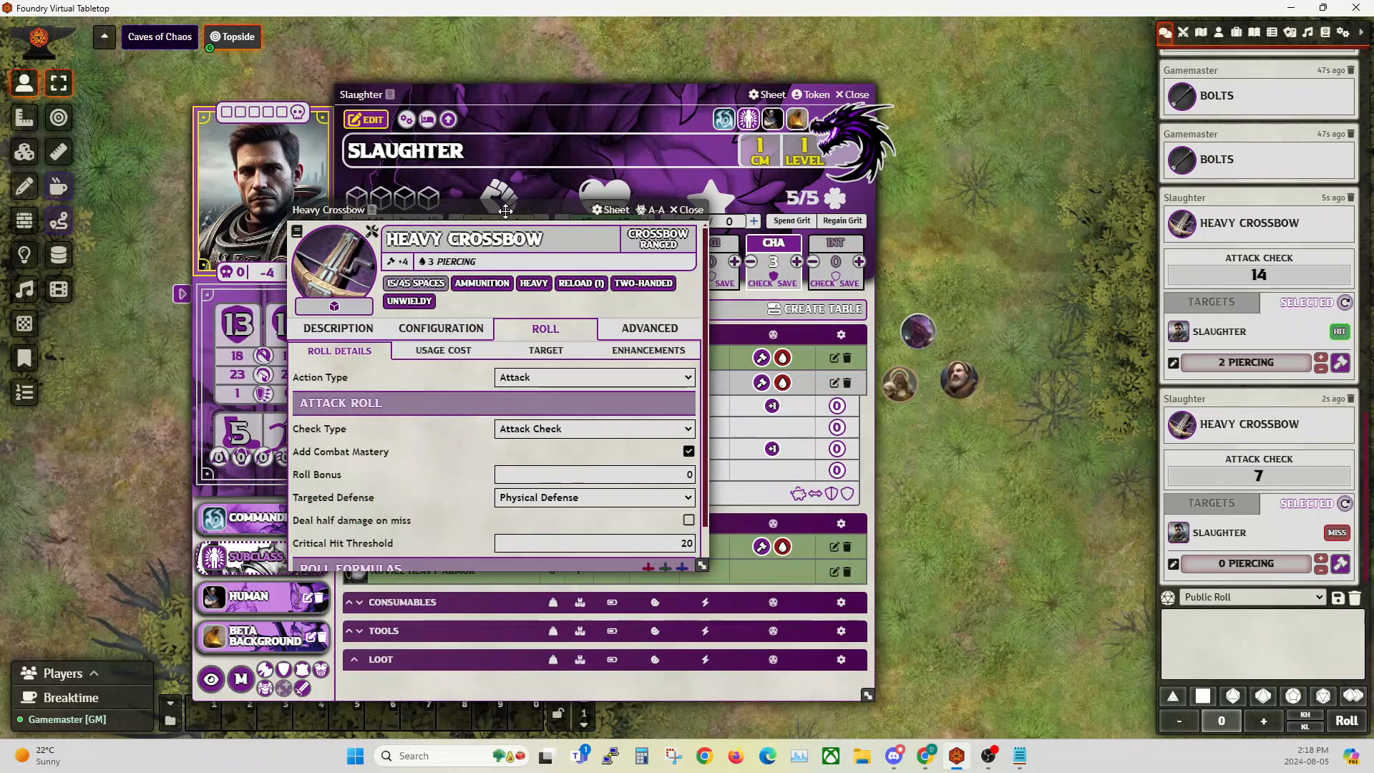
pyautogui.moveTo(501, 208); pyautogui.dragTo(693, 336)
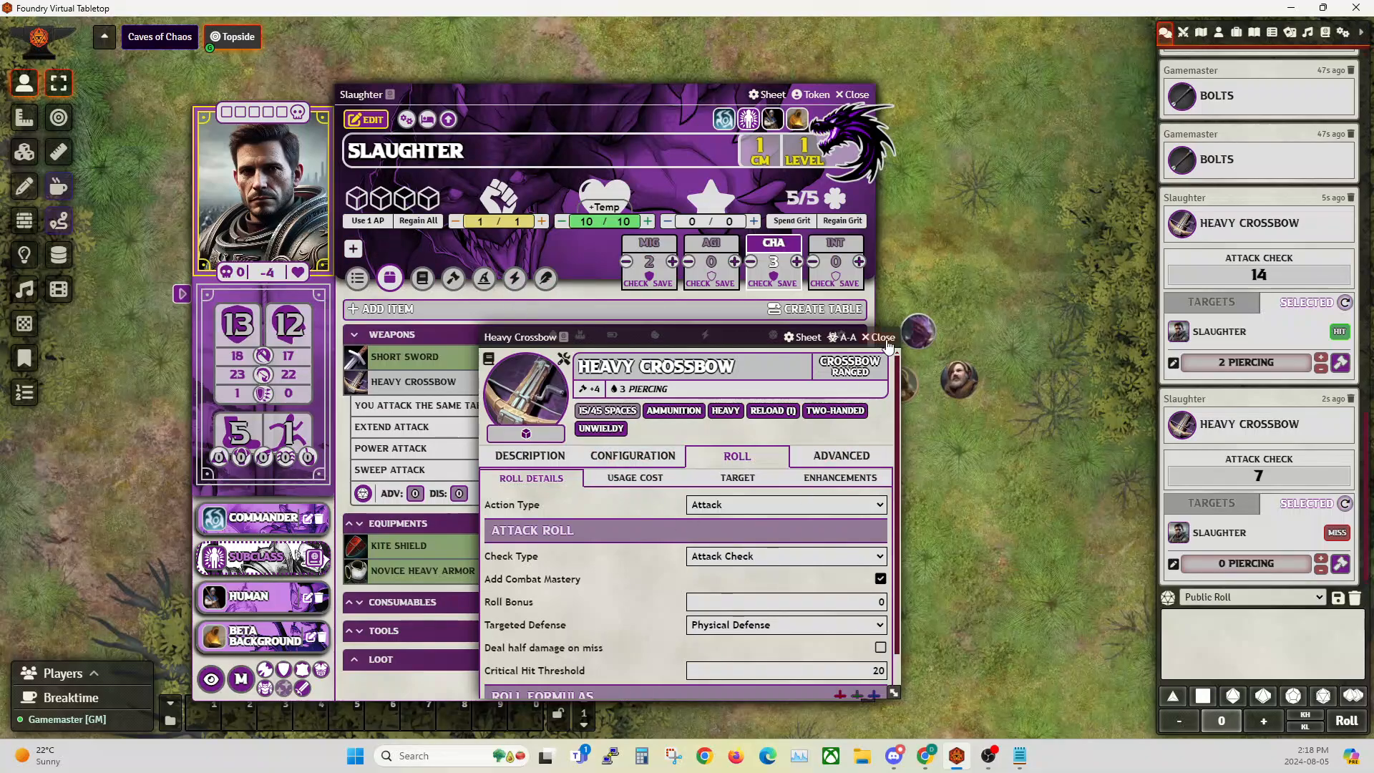
pyautogui.moveTo(833, 336); pyautogui.dragTo(822, 313)
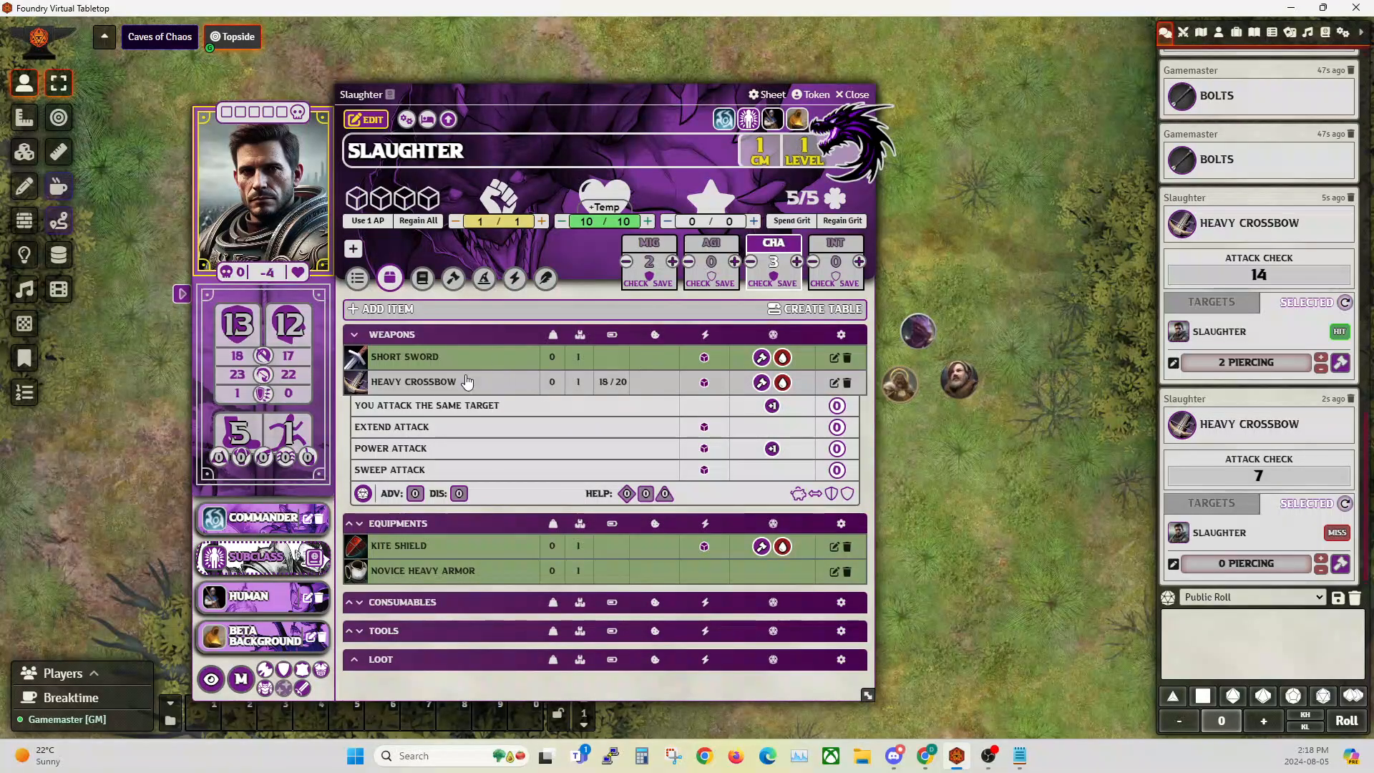
pyautogui.click(420, 387)
pyautogui.click(1219, 33)
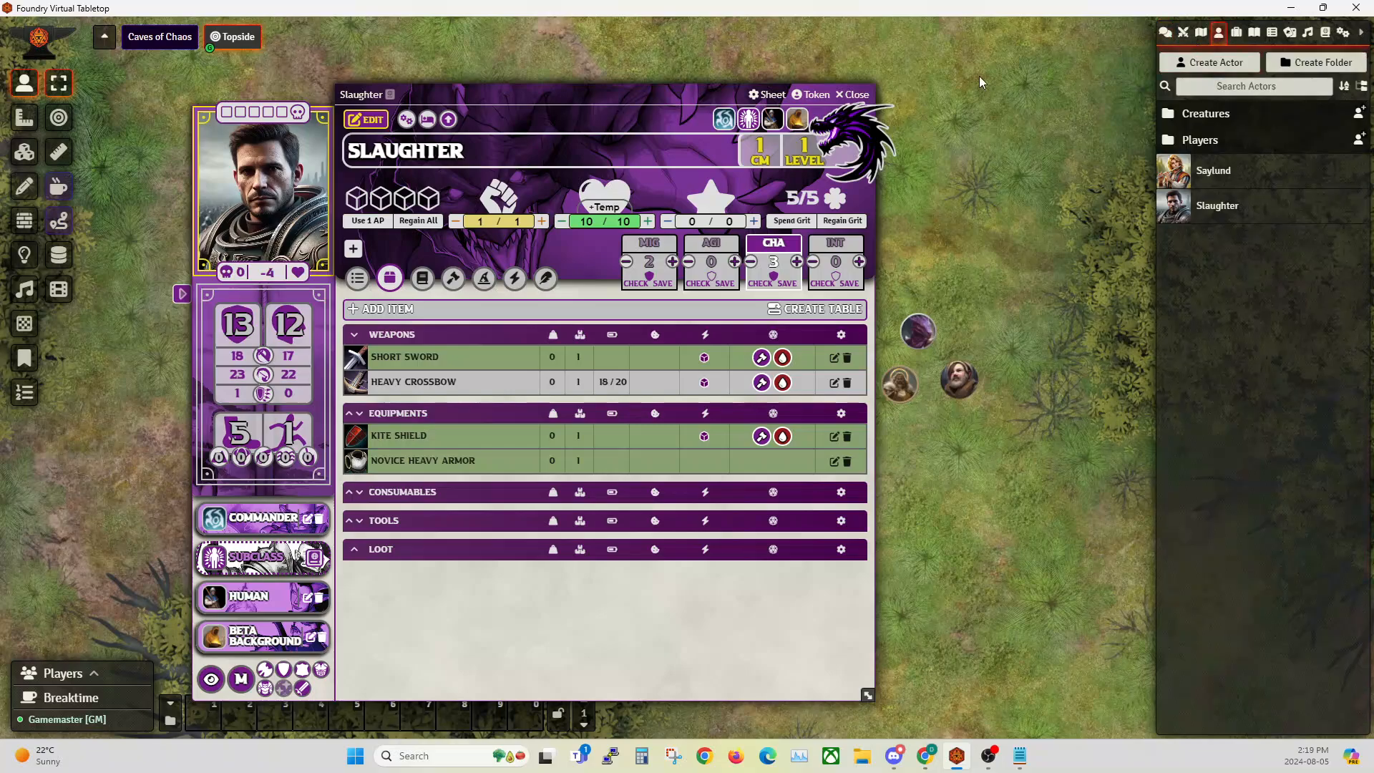
pyautogui.click(857, 94)
# Find the Wand of Magic Missiles in the Magic Items folder, and examine its description and configuration.
pyautogui.click(1199, 141)
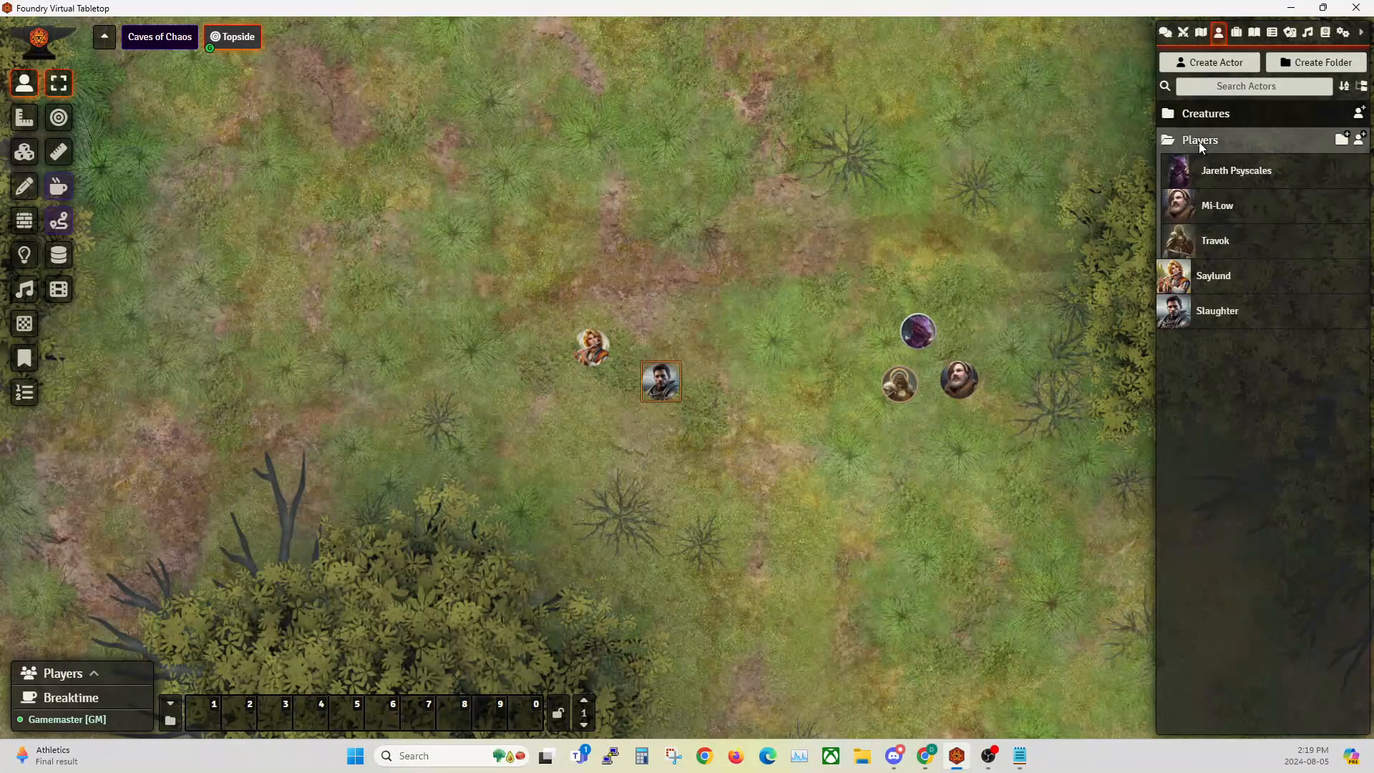
pyautogui.click(1196, 140)
pyautogui.click(1236, 33)
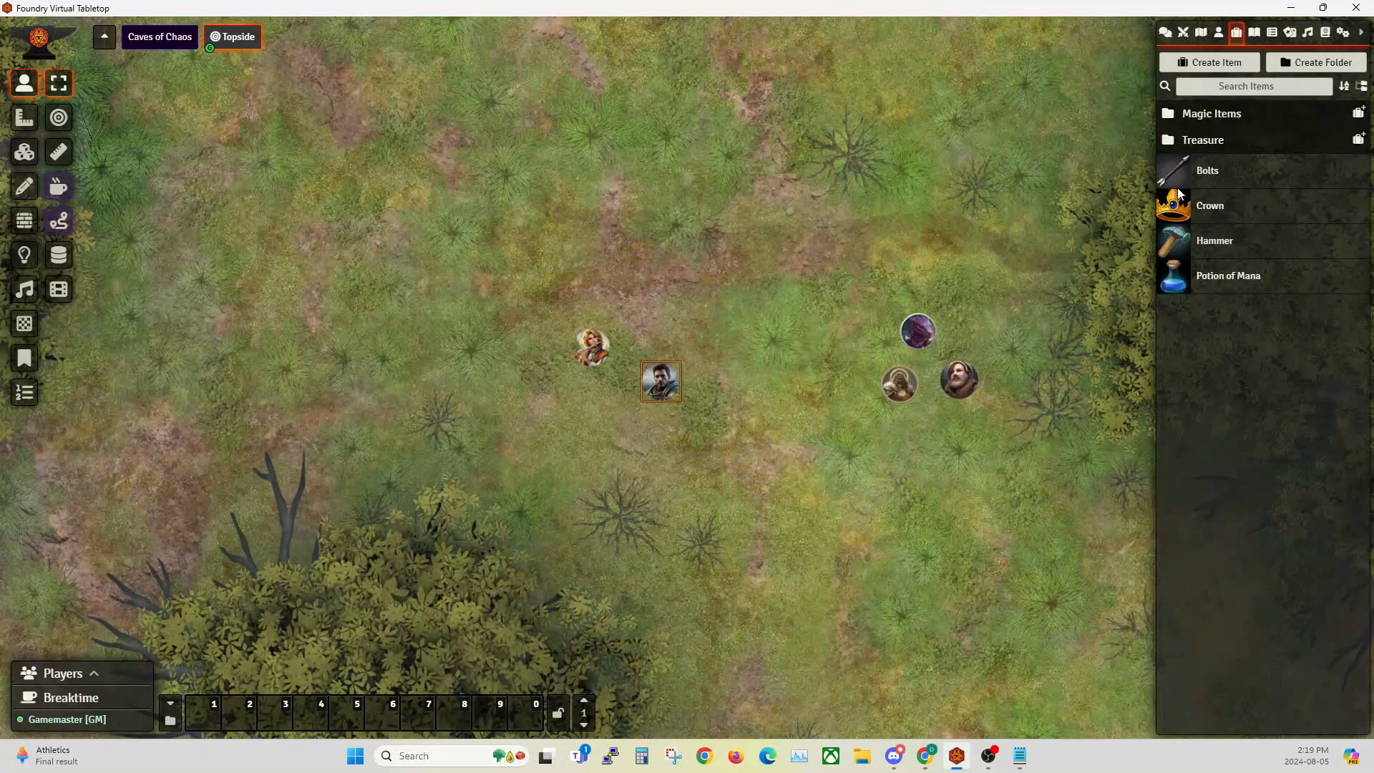
pyautogui.click(1209, 114)
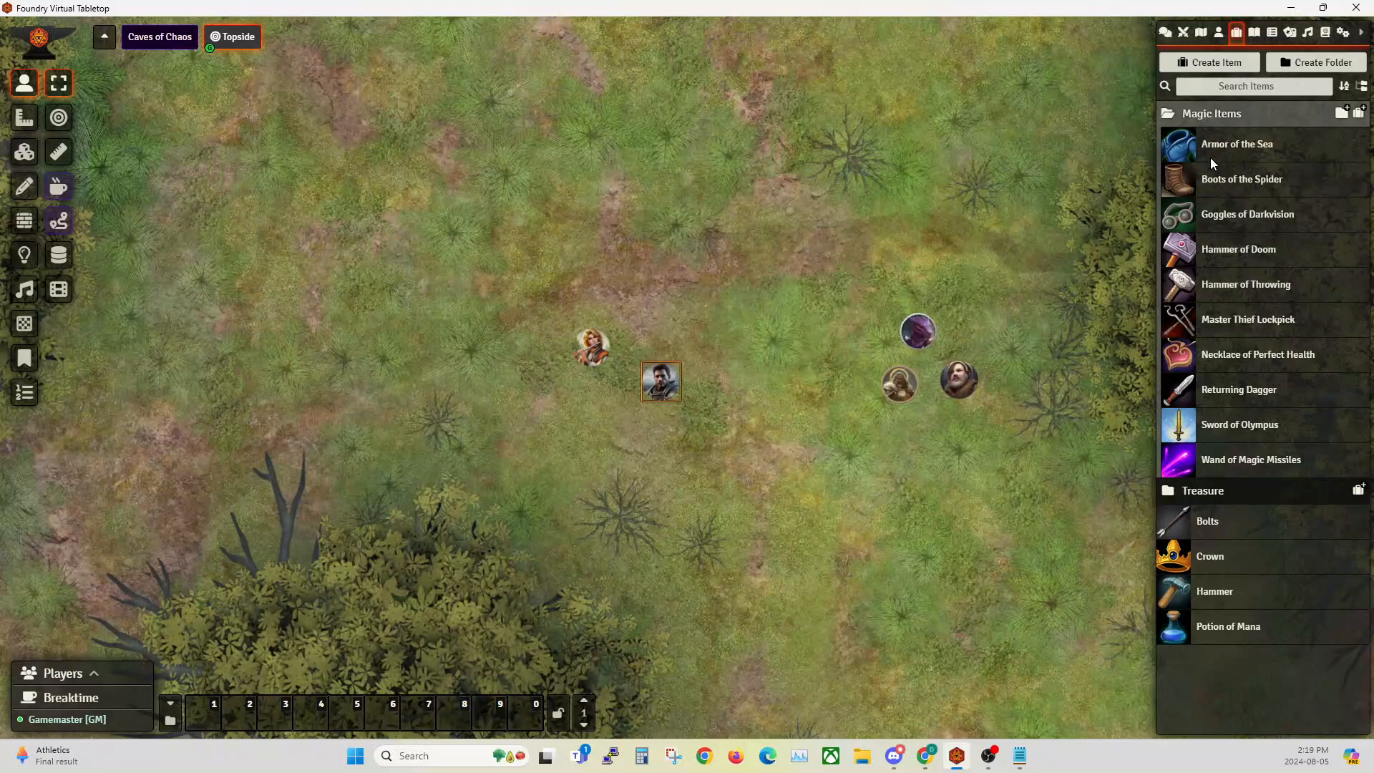
pyautogui.click(1218, 464)
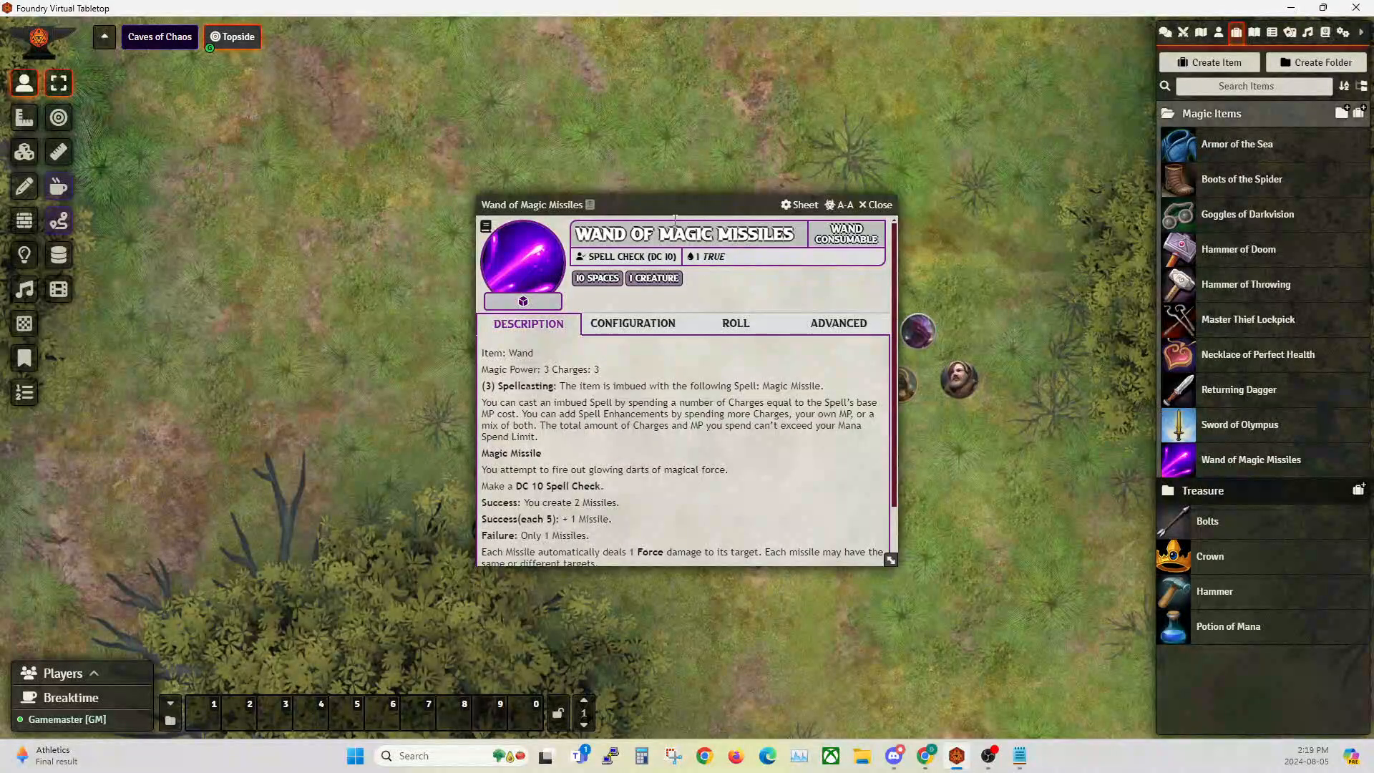
pyautogui.moveTo(681, 205); pyautogui.dragTo(375, 102)
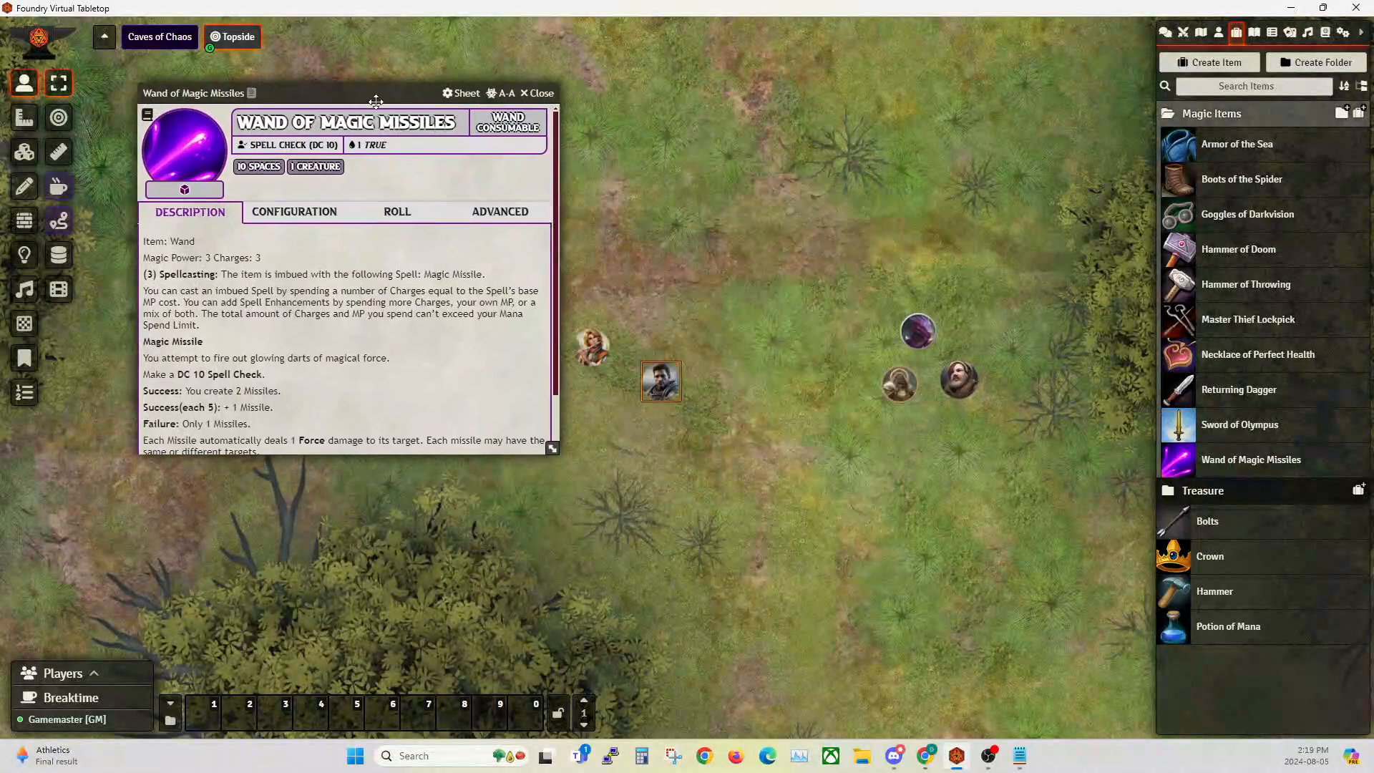
pyautogui.click(301, 214)
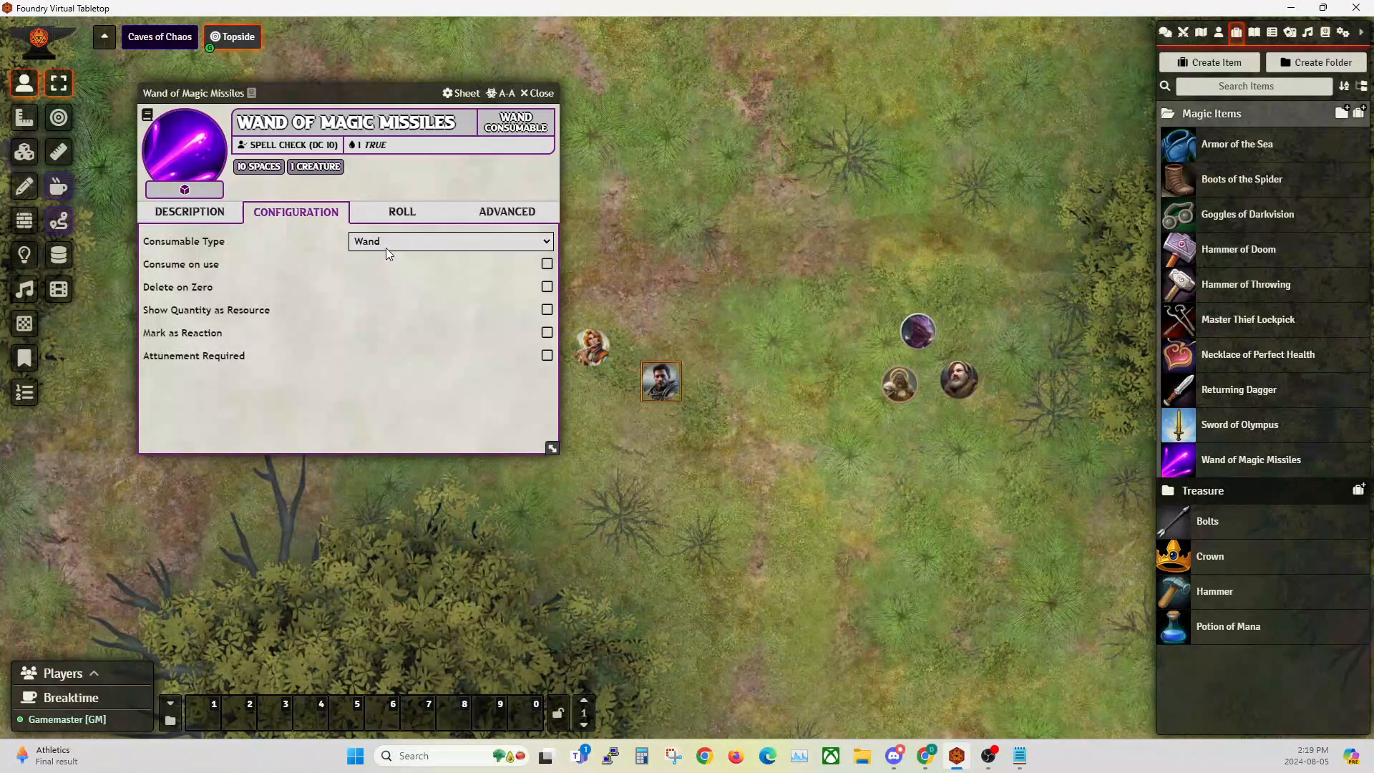
pyautogui.click(544, 93)
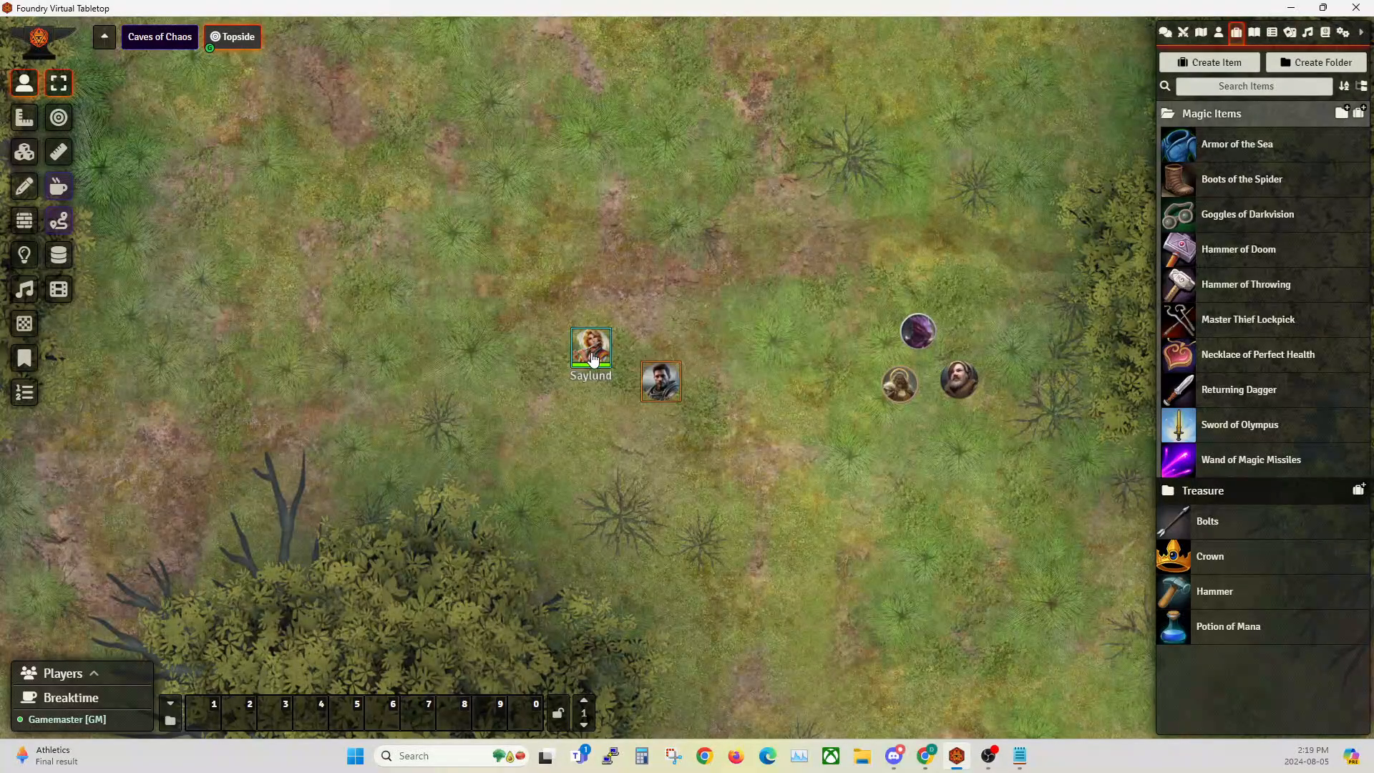
# Add the Wand of Magic Missiles to Saylund's inventory and show the chat log.
pyautogui.doubleClick(592, 359)
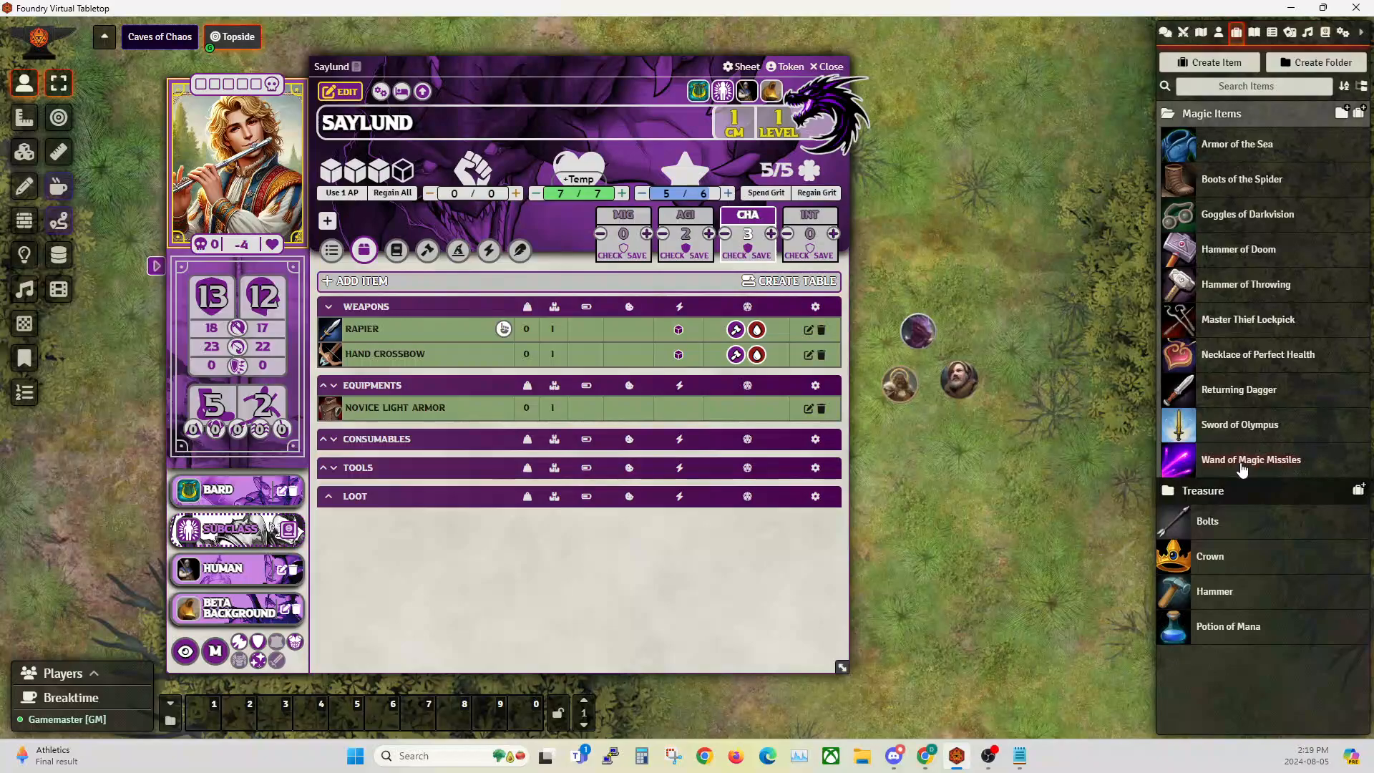
pyautogui.moveTo(1241, 467); pyautogui.dragTo(539, 380)
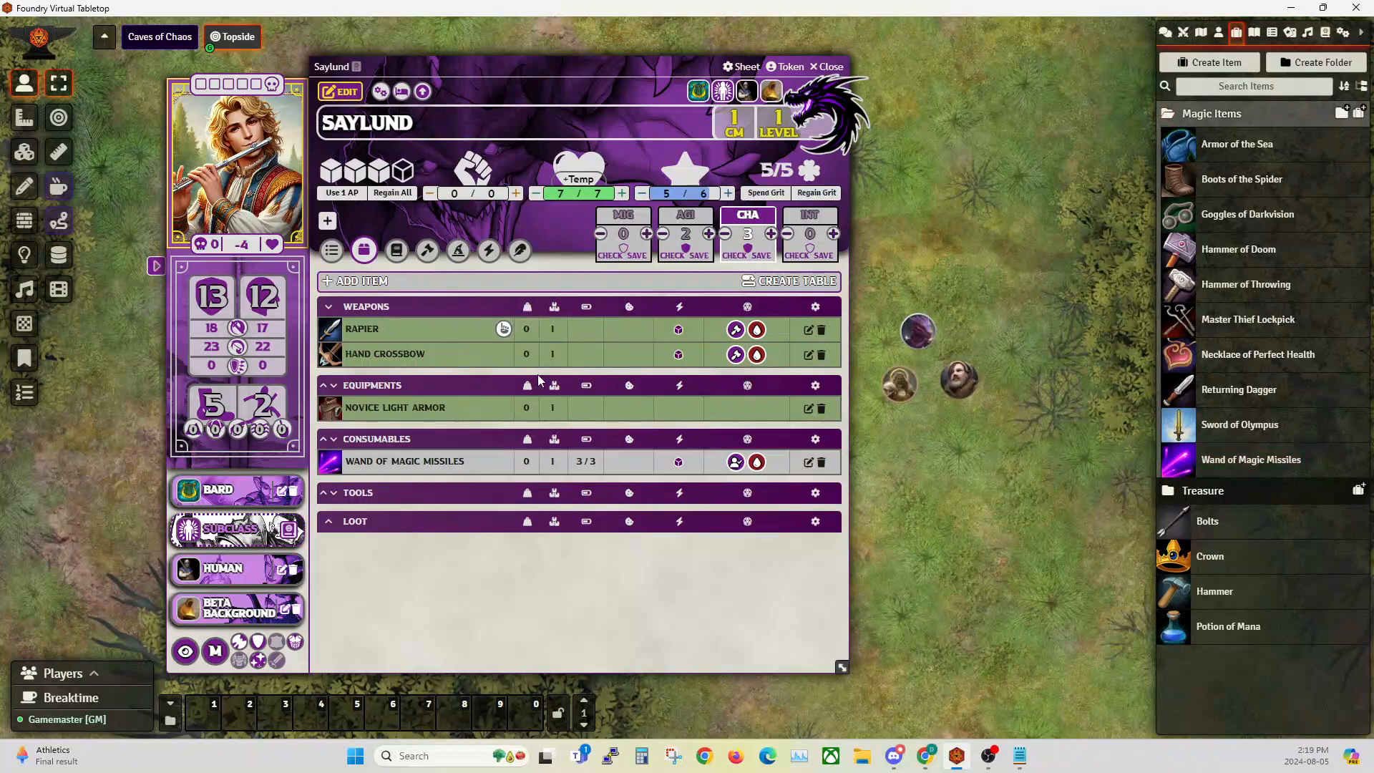
pyautogui.click(1165, 32)
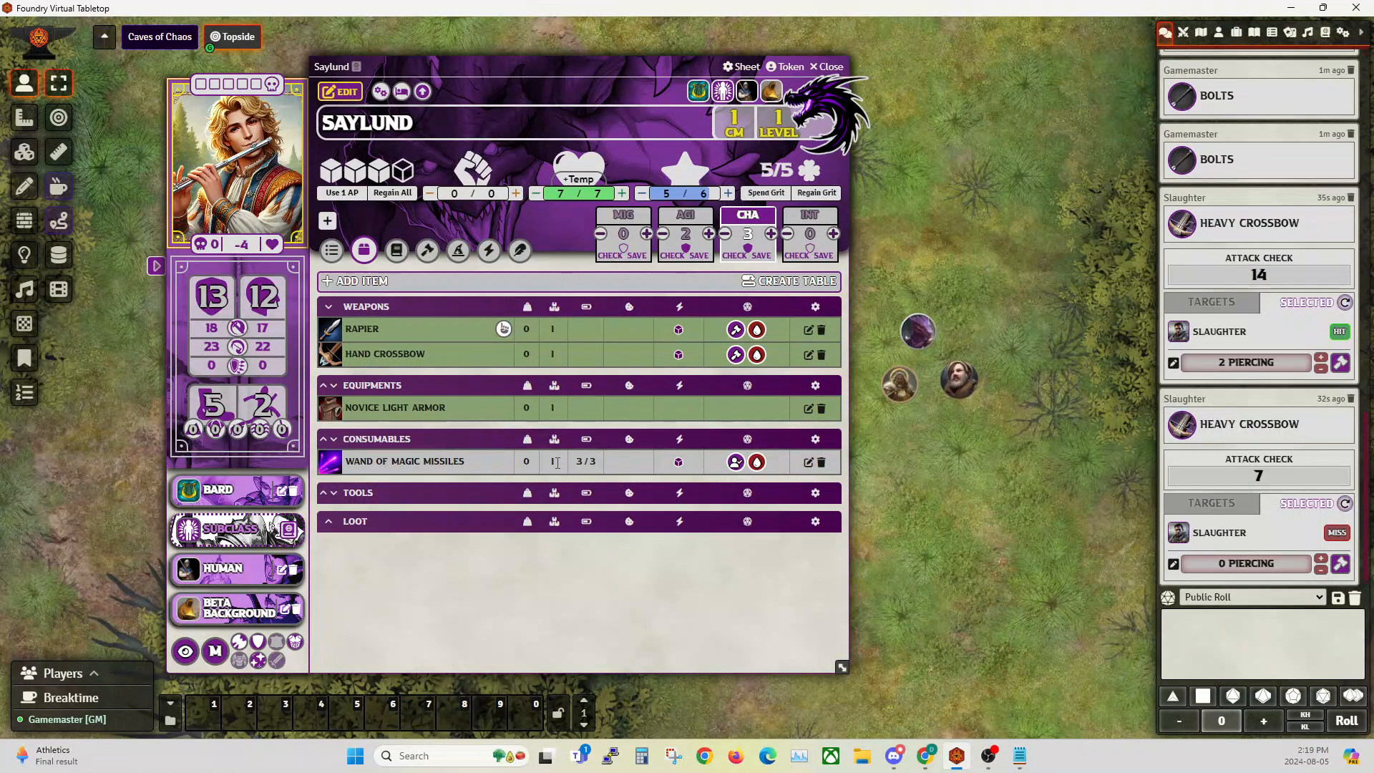
# Review the description, configuration and roll details of Saylund's Wand of Magic Missiles.
pyautogui.click(808, 462)
pyautogui.scroll(-1, 614, 417)
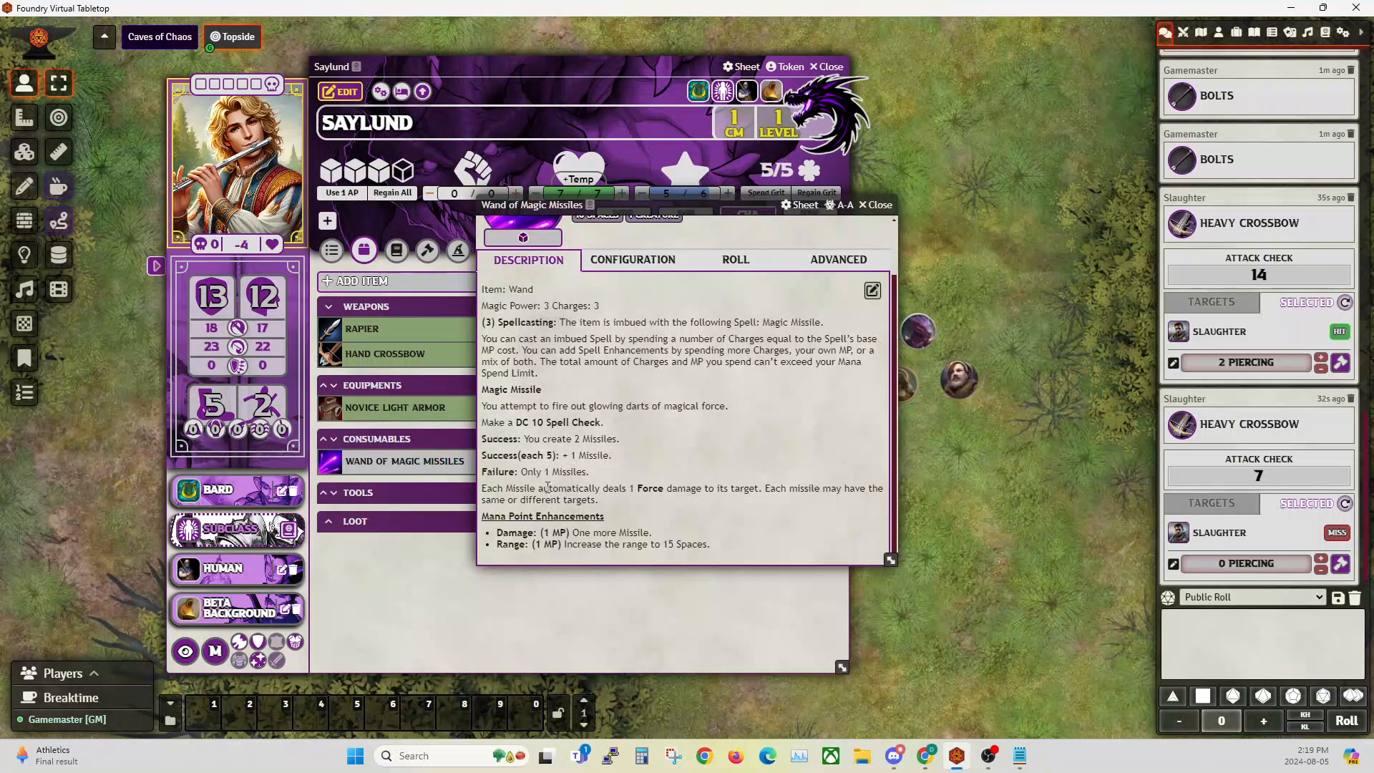
pyautogui.moveTo(485, 286); pyautogui.dragTo(685, 550)
pyautogui.click(612, 389)
pyautogui.click(611, 268)
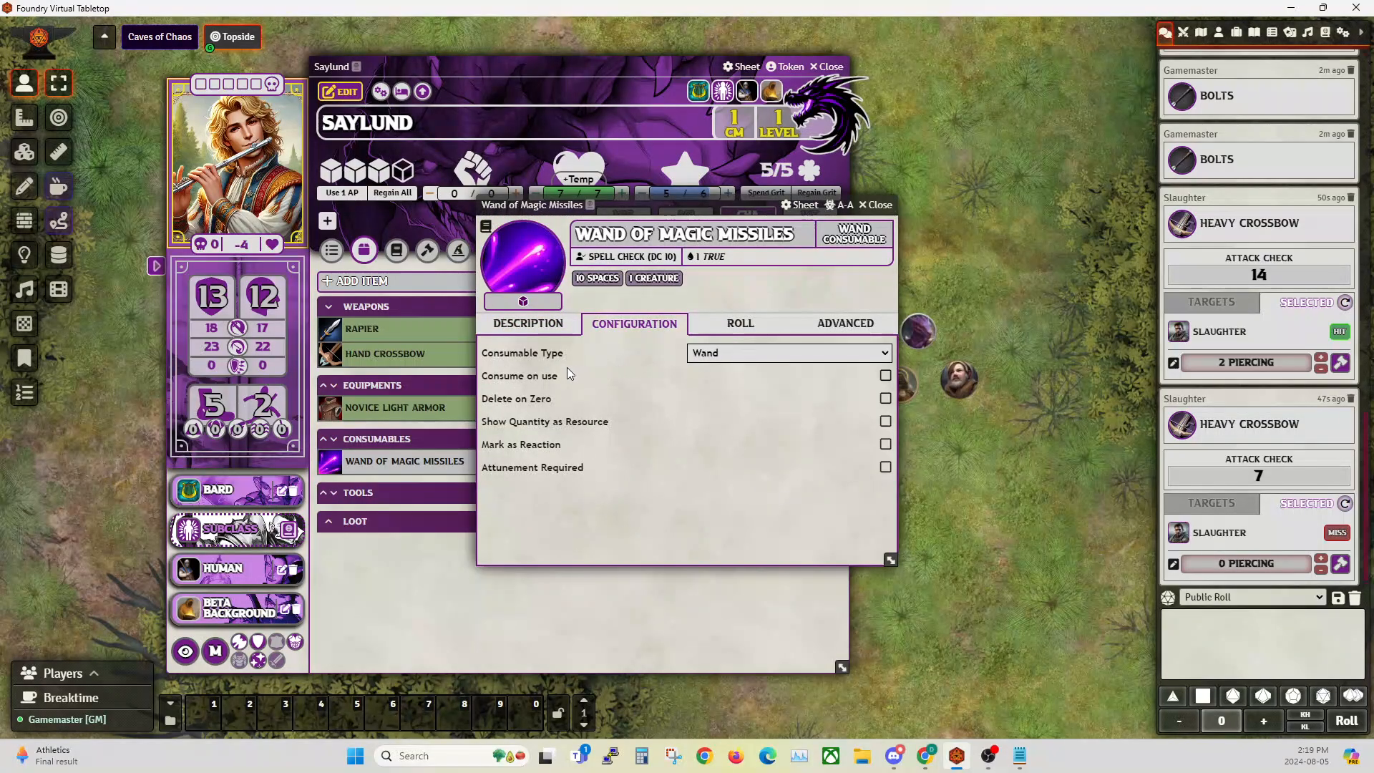
pyautogui.moveTo(678, 203); pyautogui.dragTo(674, 238)
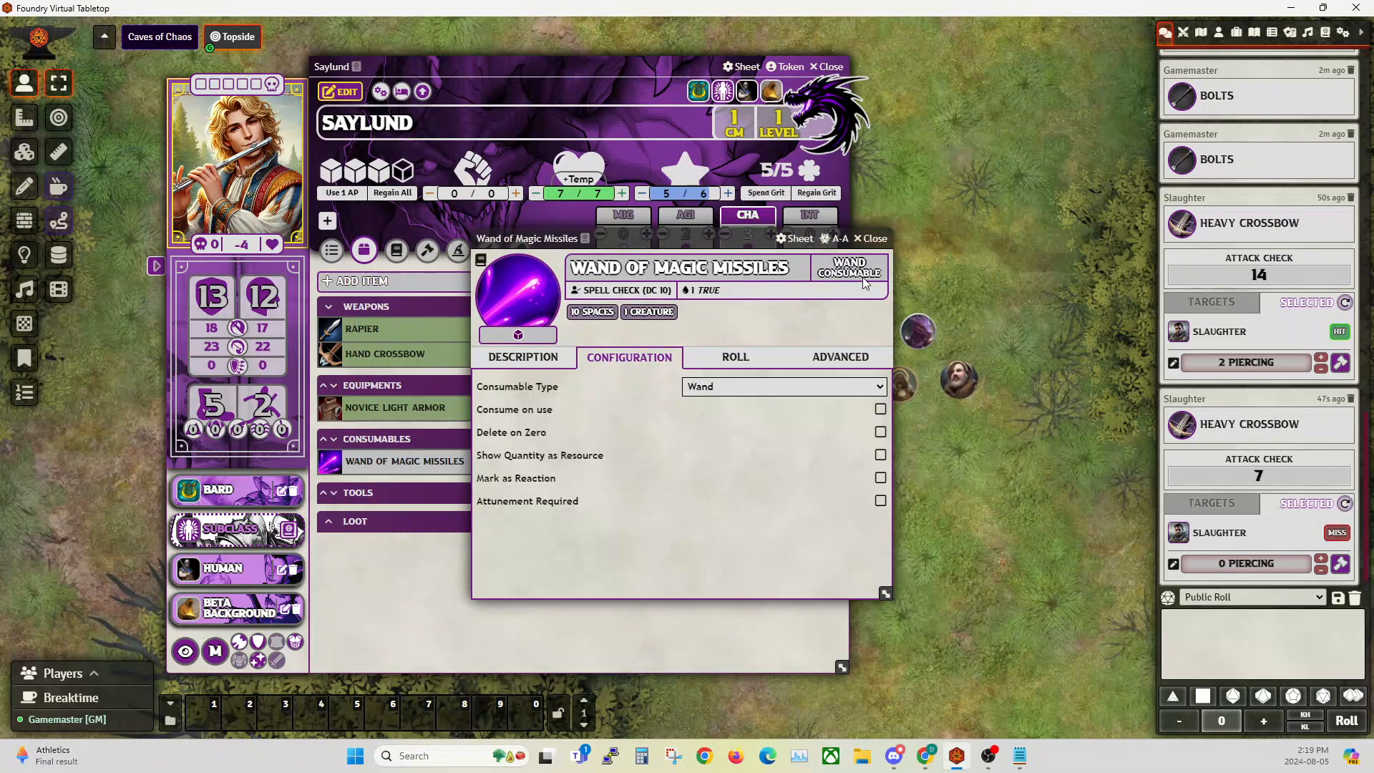
pyautogui.click(881, 411)
pyautogui.click(524, 357)
pyautogui.click(629, 358)
pyautogui.click(737, 357)
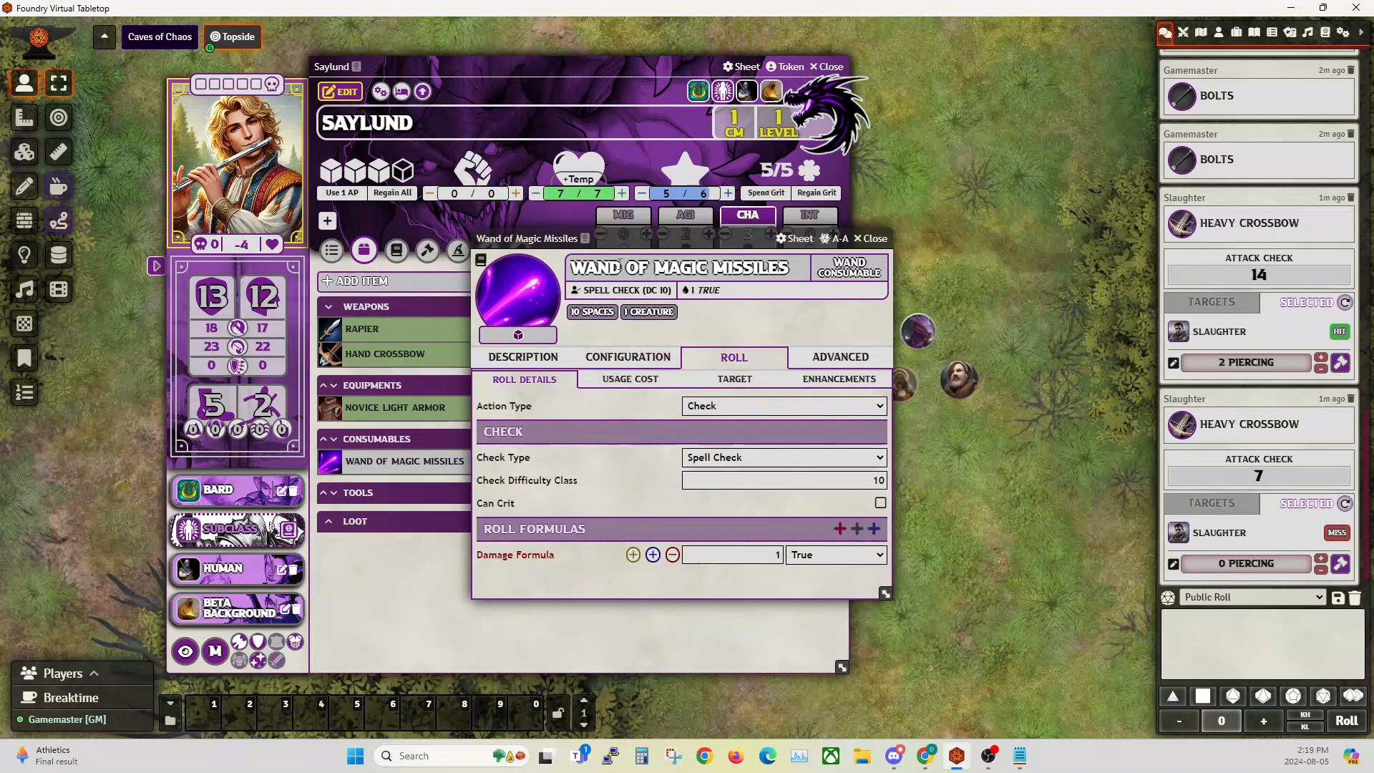
# Examine the Wand of Magic Missiles' usage cost, configuration and the recharge options for its charges.
pyautogui.moveTo(644, 231); pyautogui.dragTo(339, 205)
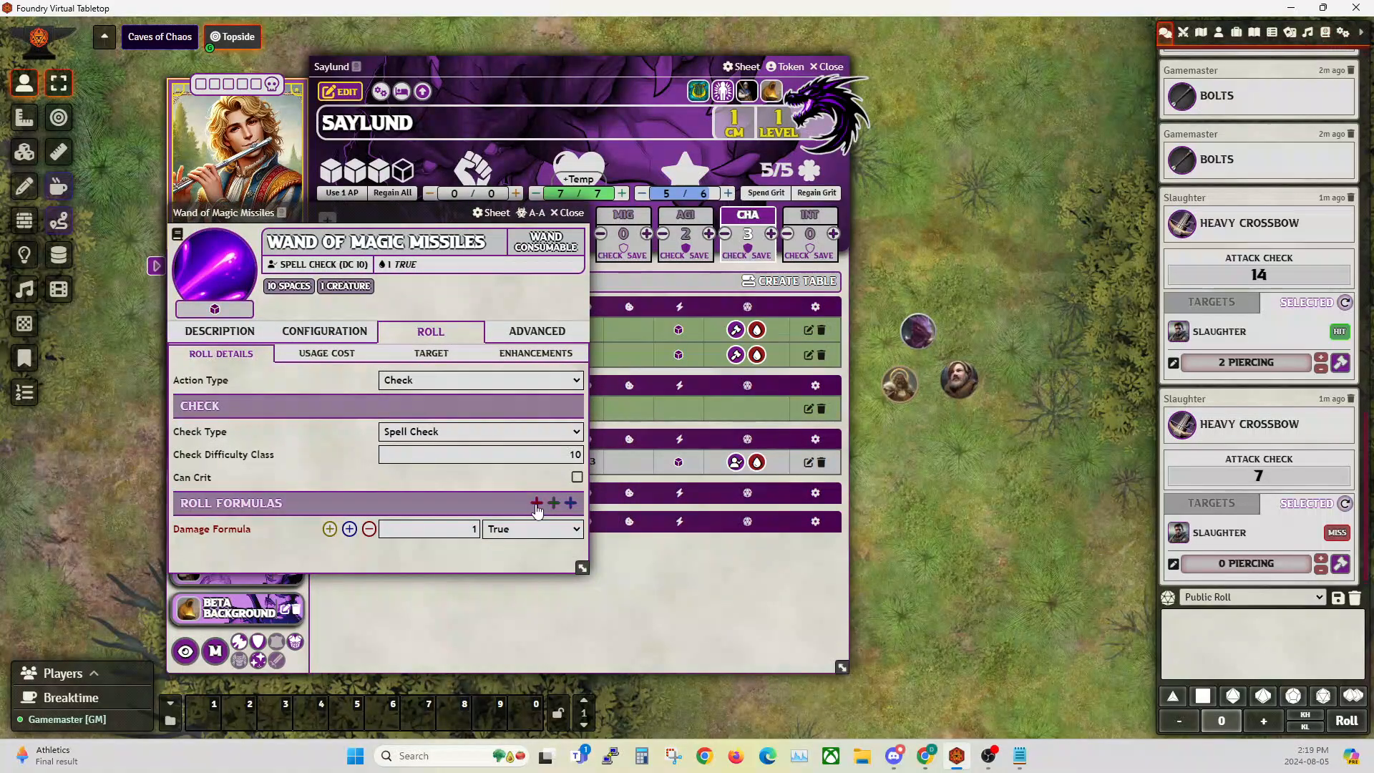
pyautogui.click(326, 355)
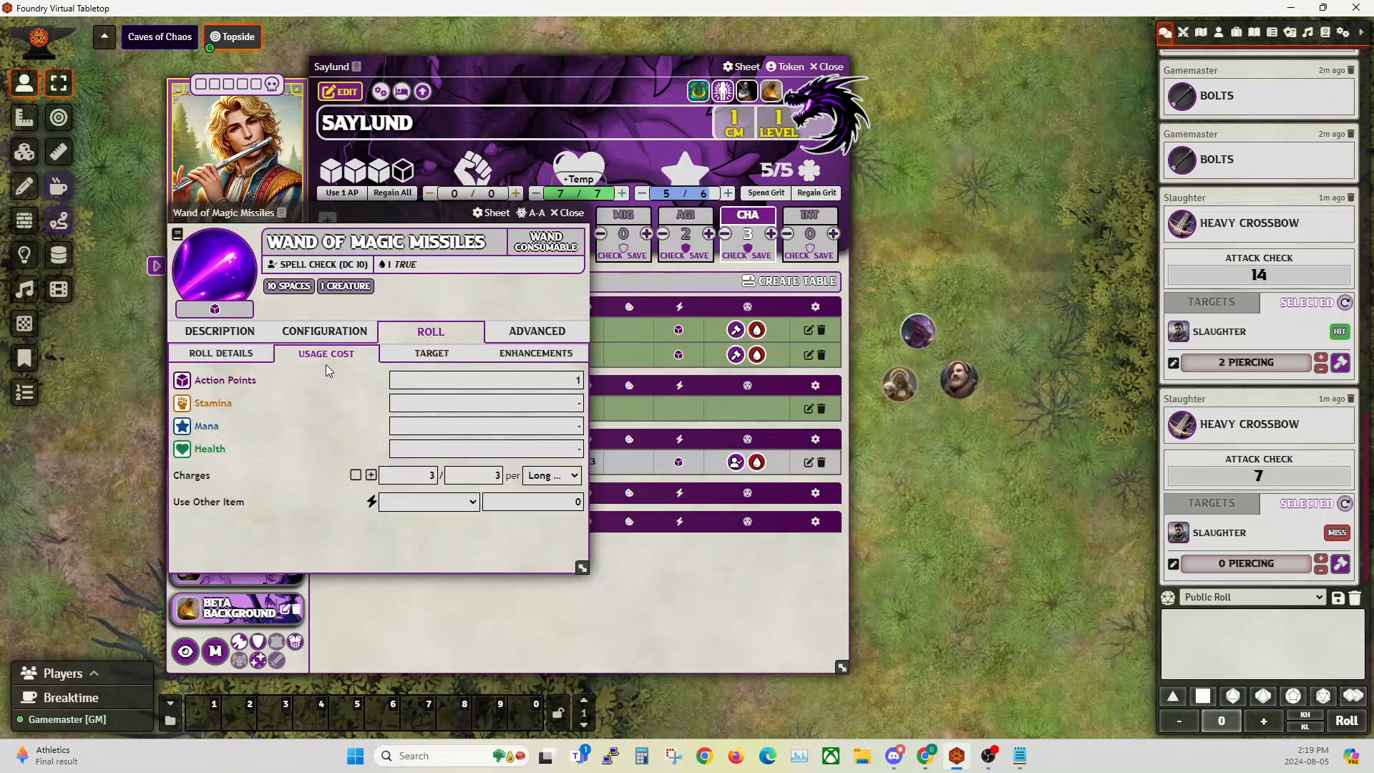
pyautogui.moveTo(393, 214); pyautogui.dragTo(742, 218)
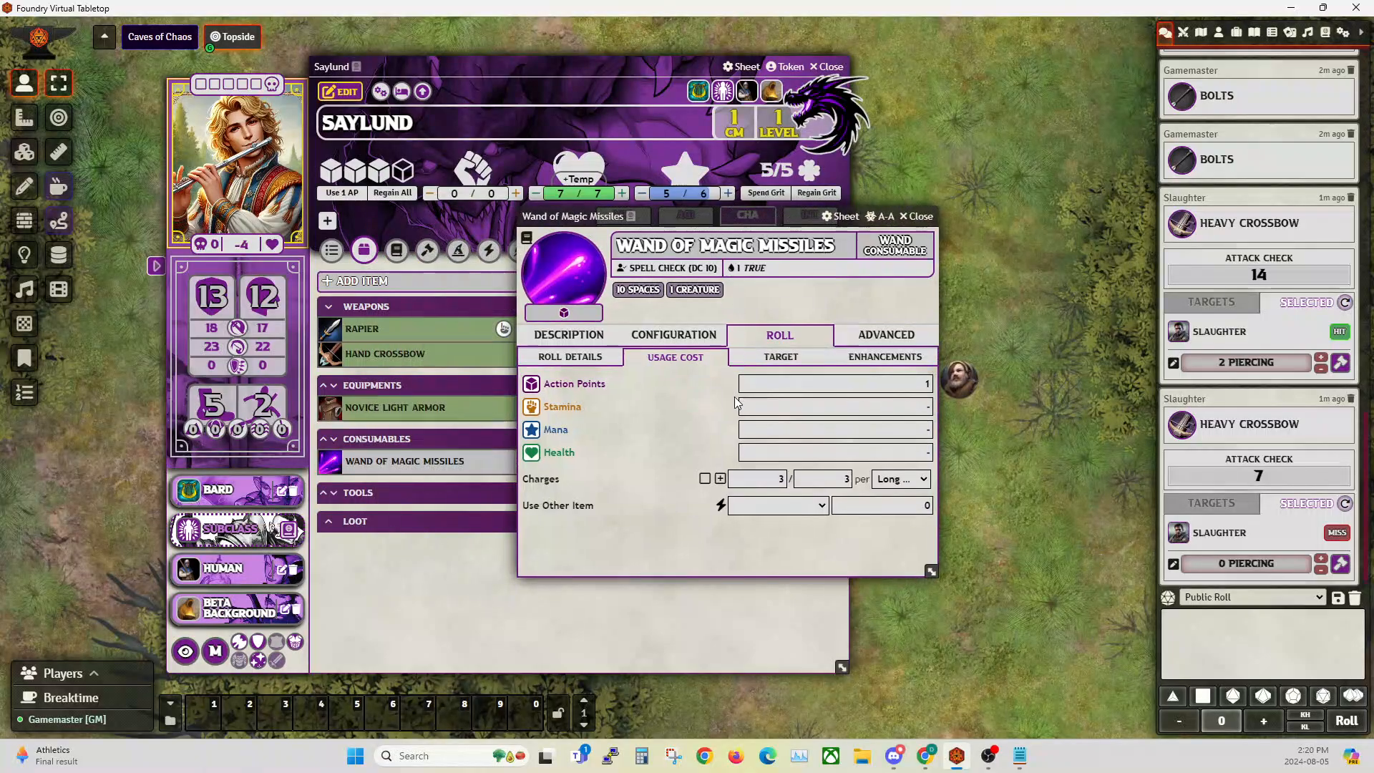
pyautogui.click(772, 481)
pyautogui.click(667, 342)
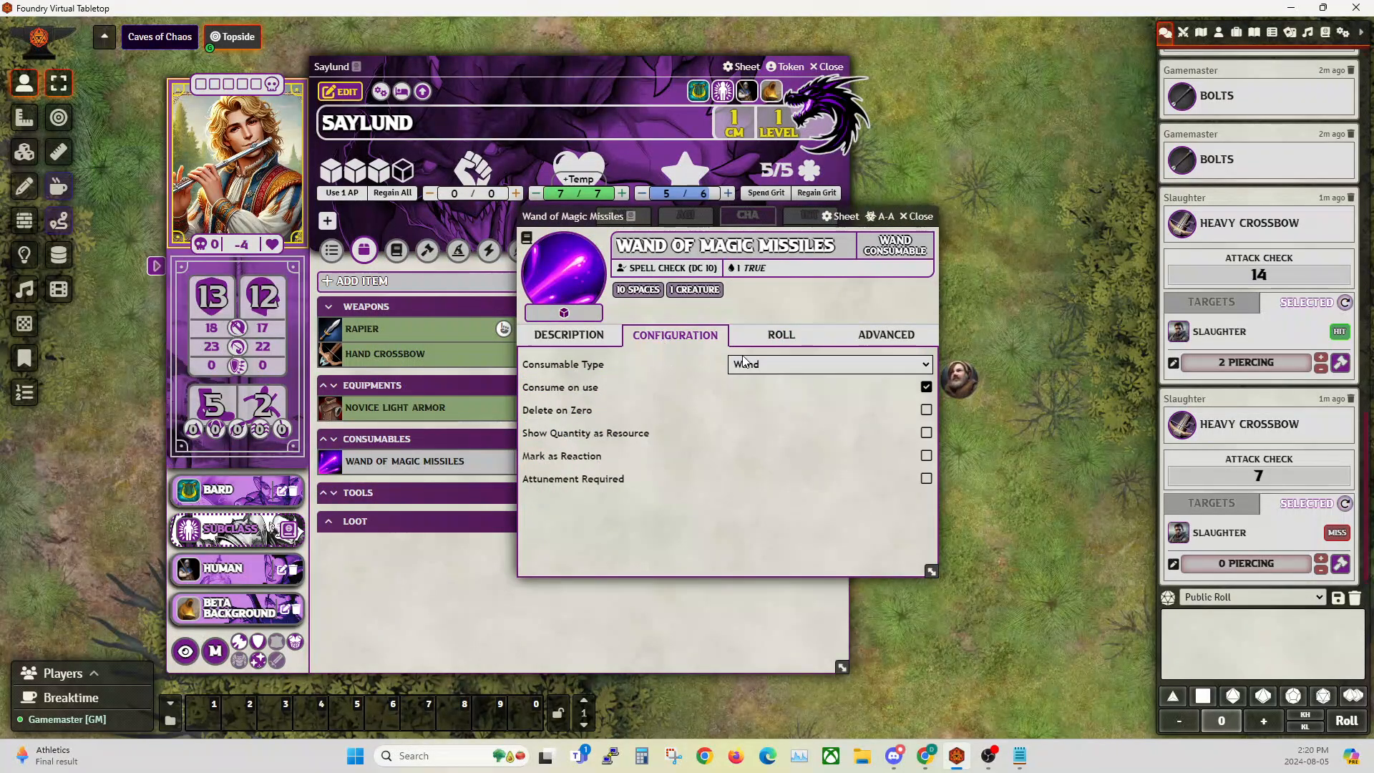
pyautogui.click(777, 337)
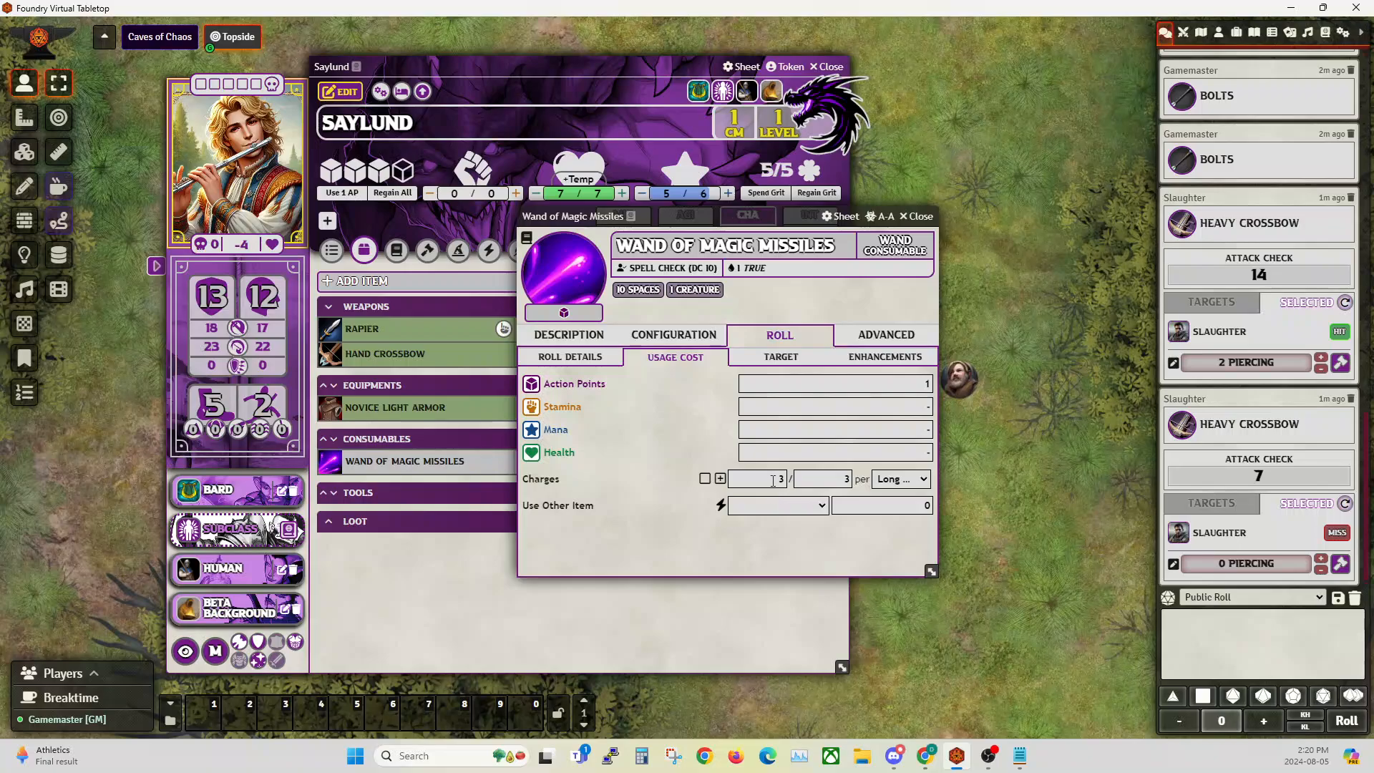
pyautogui.click(822, 479)
pyautogui.click(899, 481)
pyautogui.click(899, 481)
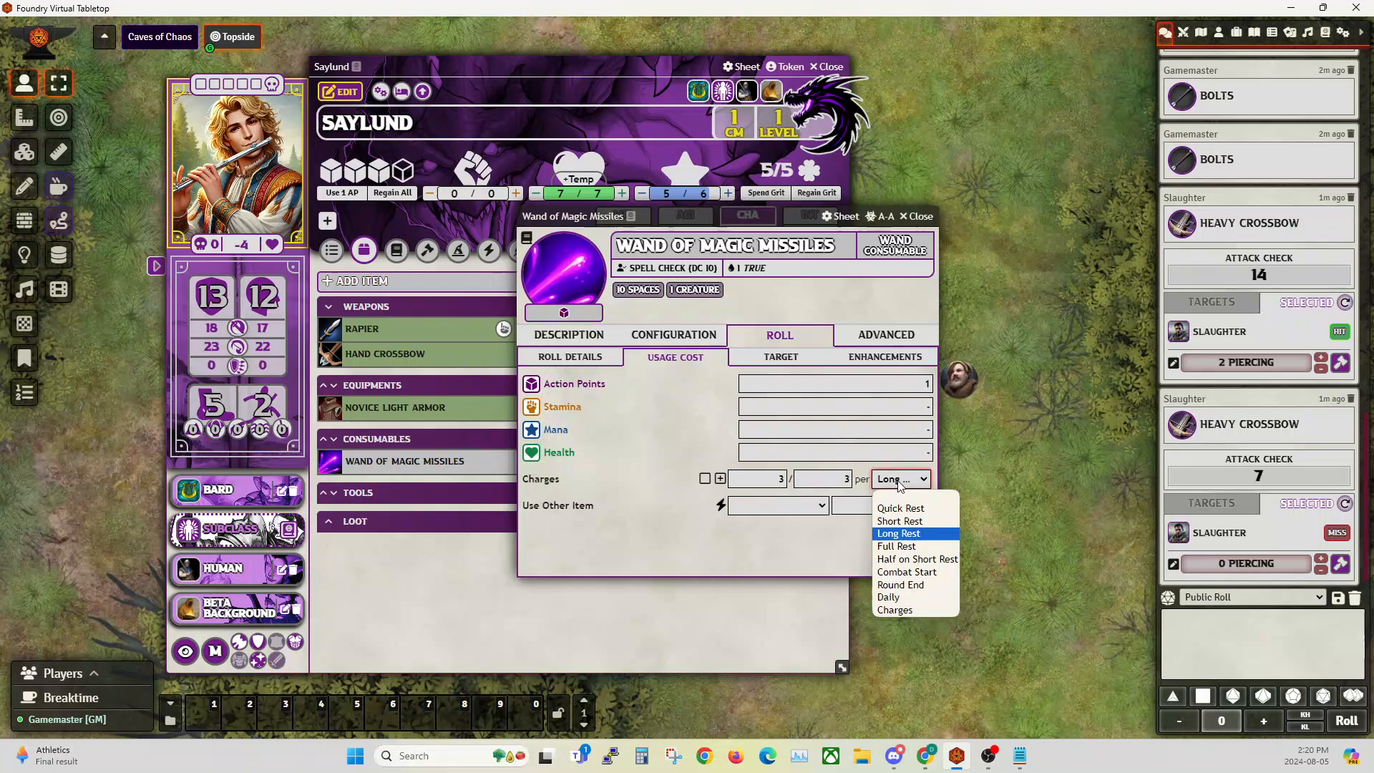
pyautogui.click(911, 538)
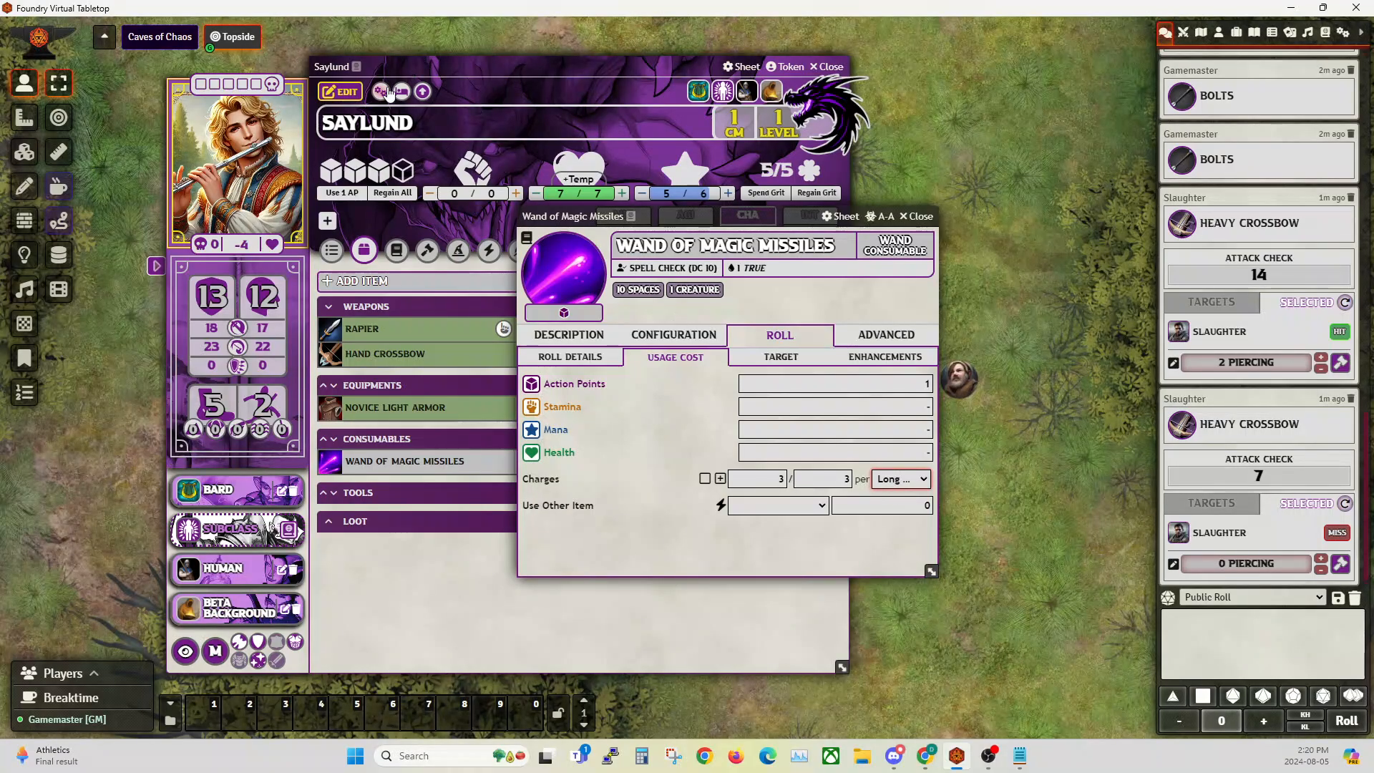
# Set the wand's charges to recharge per Short Rest and close its sheet.
pyautogui.click(896, 484)
pyautogui.click(902, 522)
pyautogui.click(915, 216)
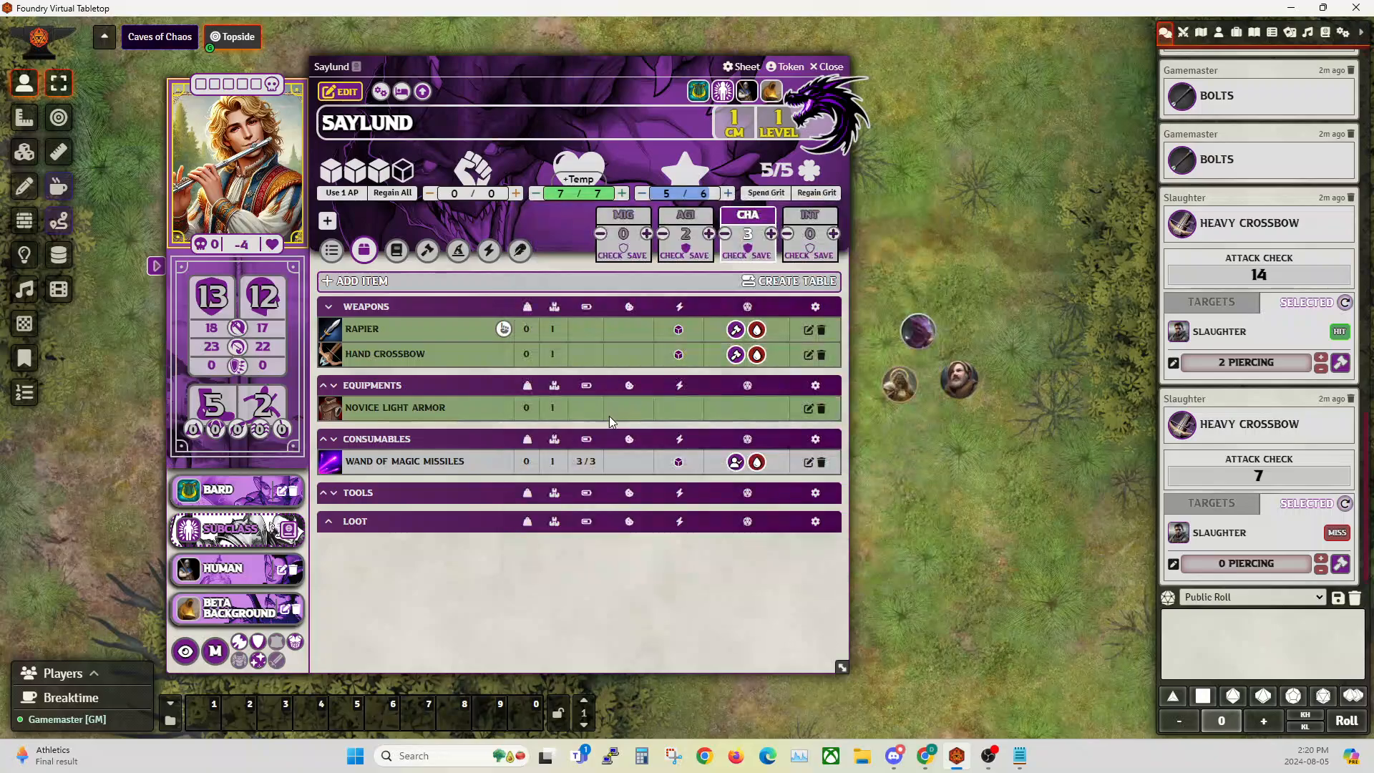
# Roll the Wand of Magic Missiles' spell check from Saylund's inventory, and read its description in the chat card.
pyautogui.click(386, 462)
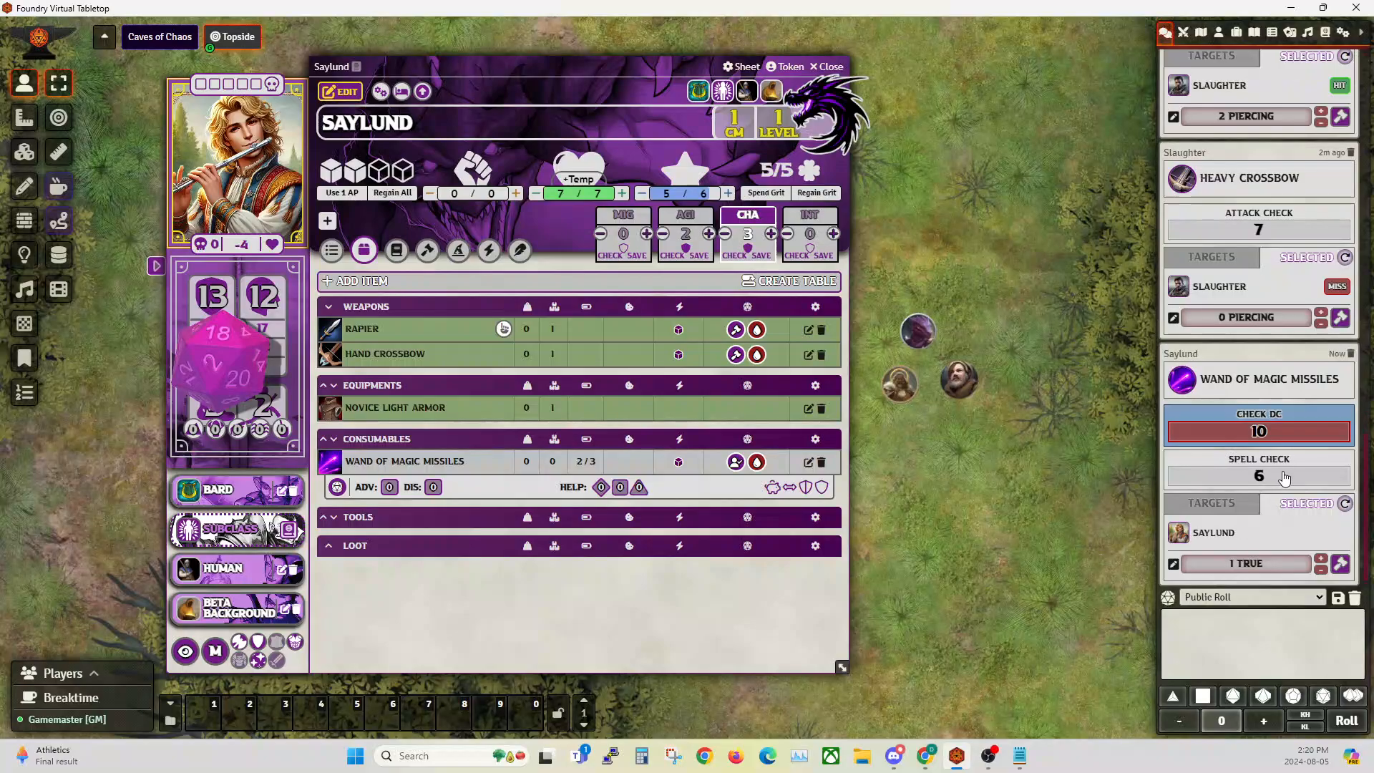
pyautogui.click(1259, 385)
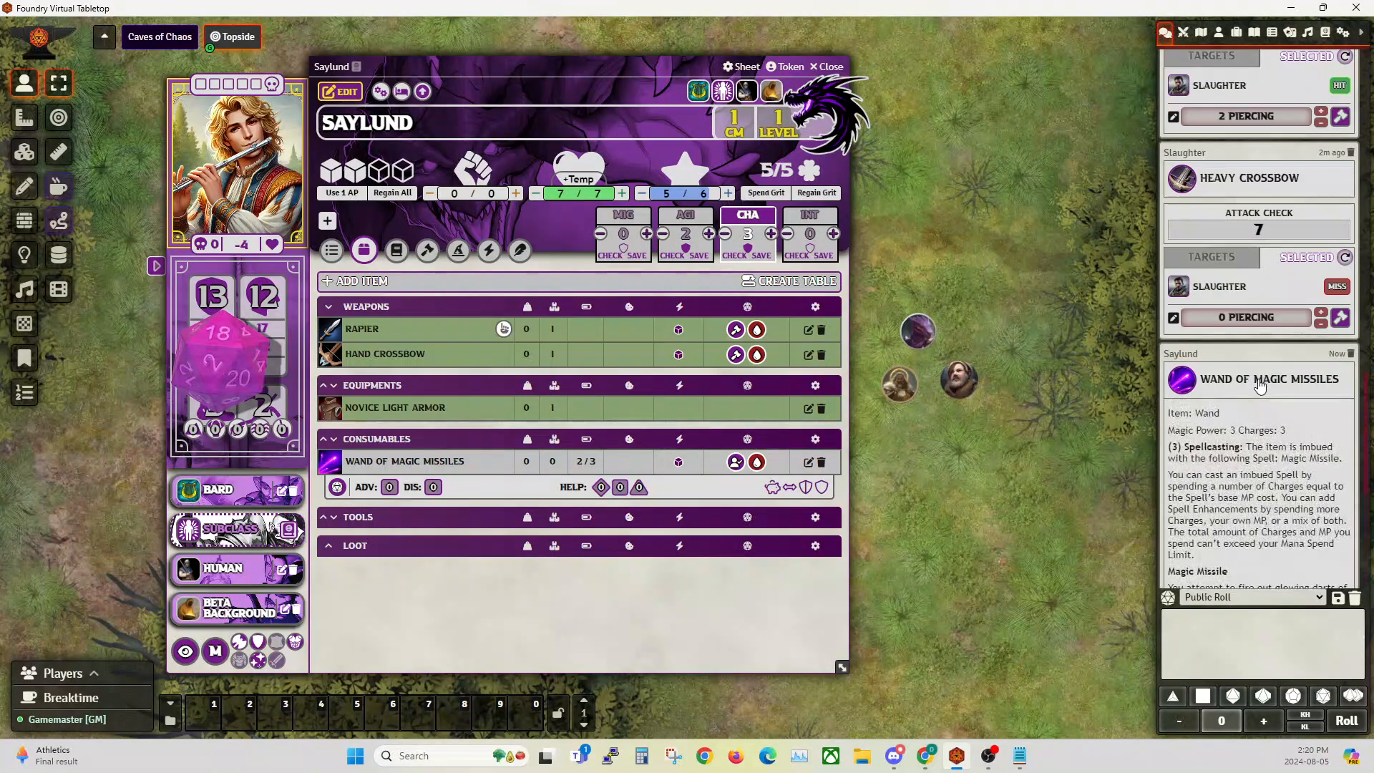
pyautogui.scroll(-2, 1252, 372)
pyautogui.scroll(1, 1243, 311)
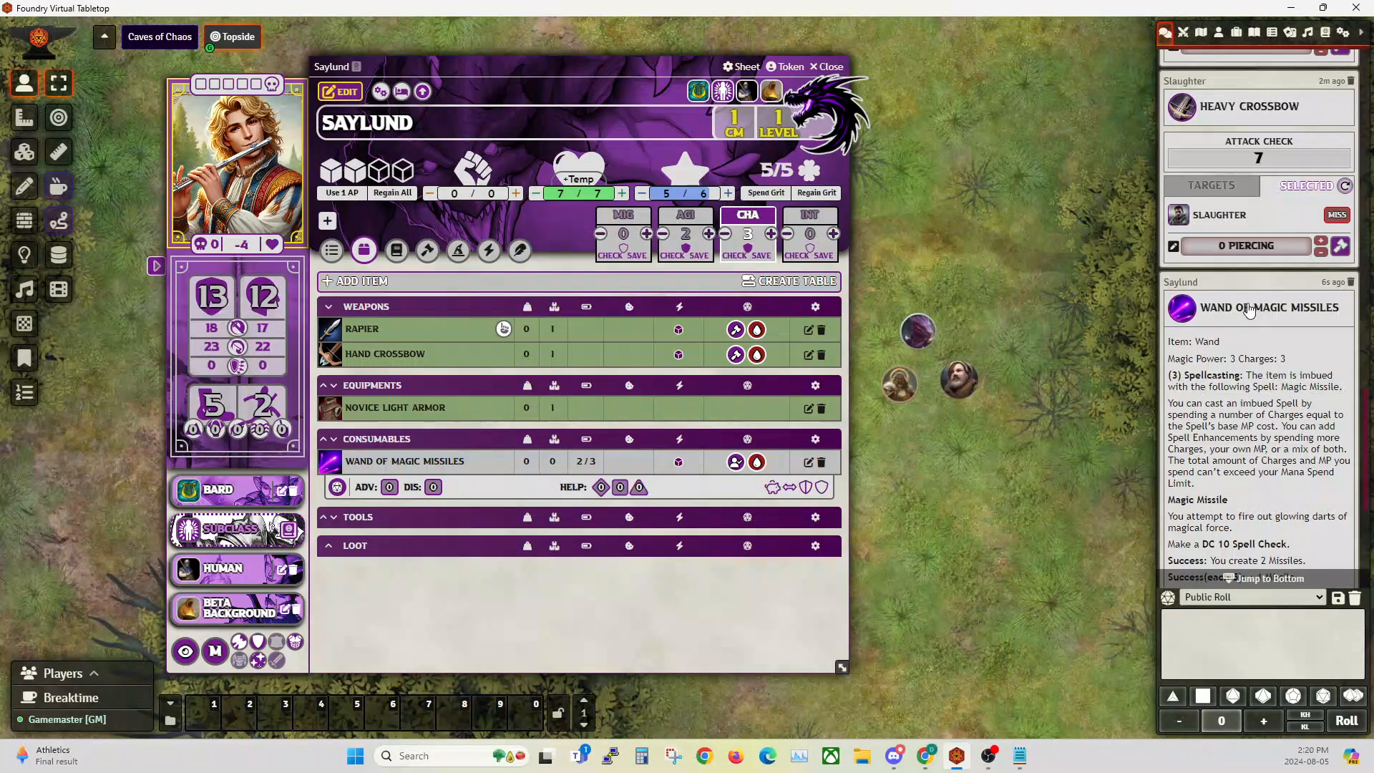
pyautogui.click(1249, 309)
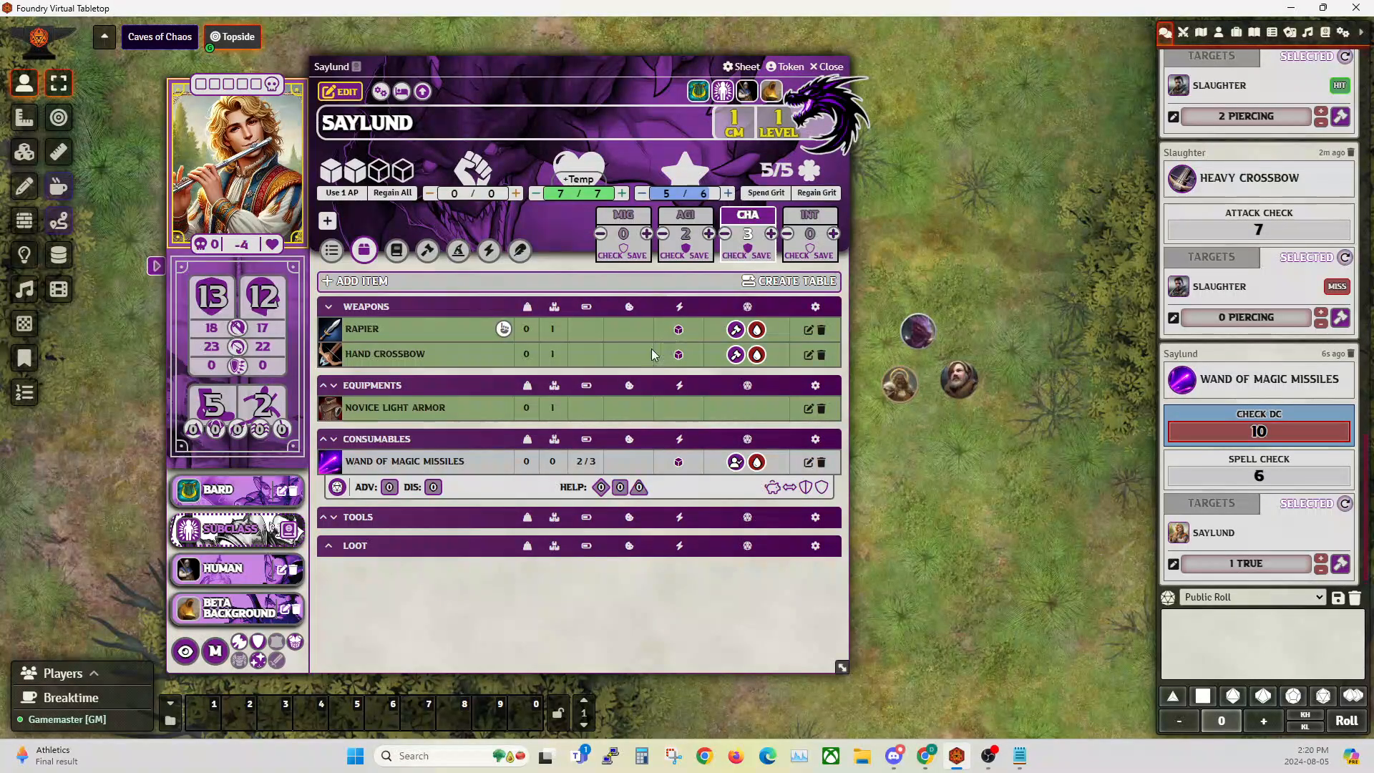
# Complete a Quick Rest for Saylund to test the wand's charge recovery.
pyautogui.click(401, 91)
pyautogui.click(713, 286)
pyautogui.click(722, 306)
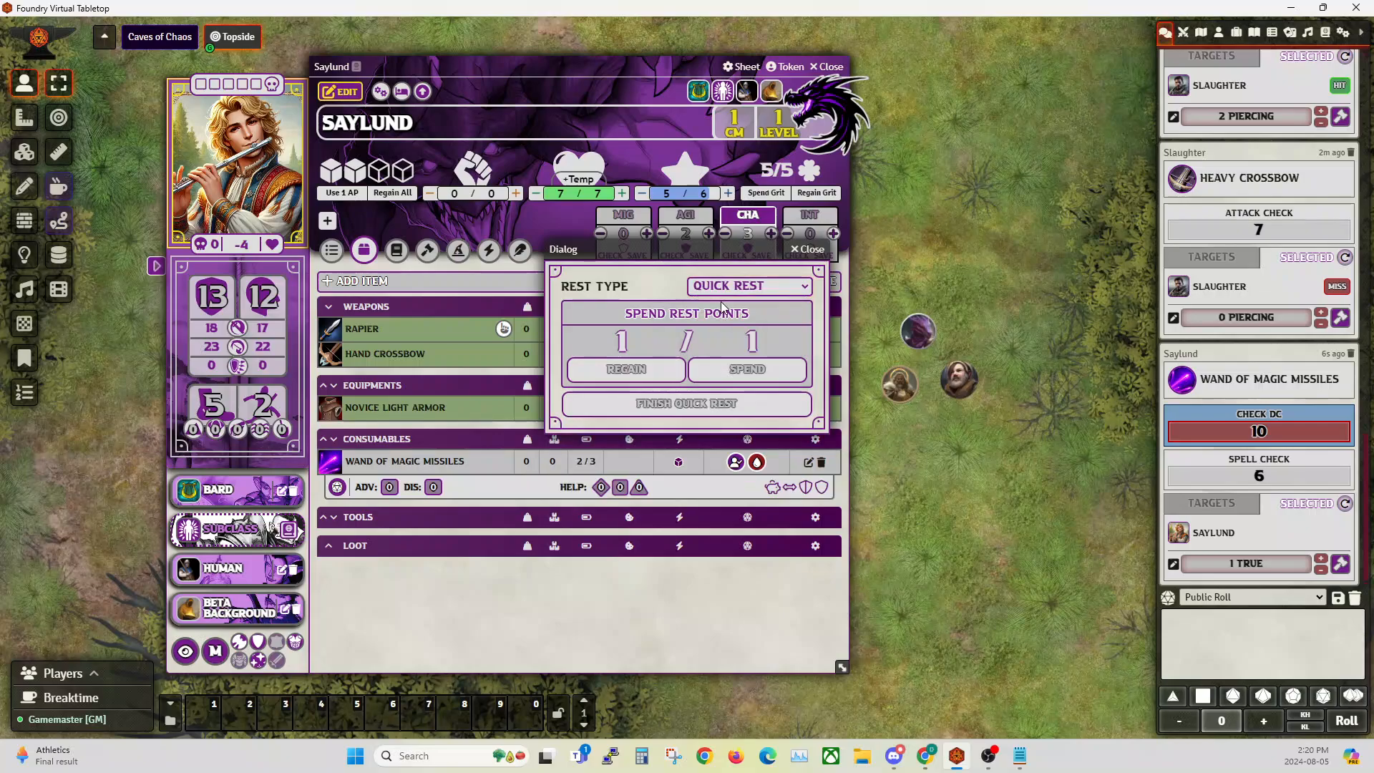
pyautogui.click(690, 405)
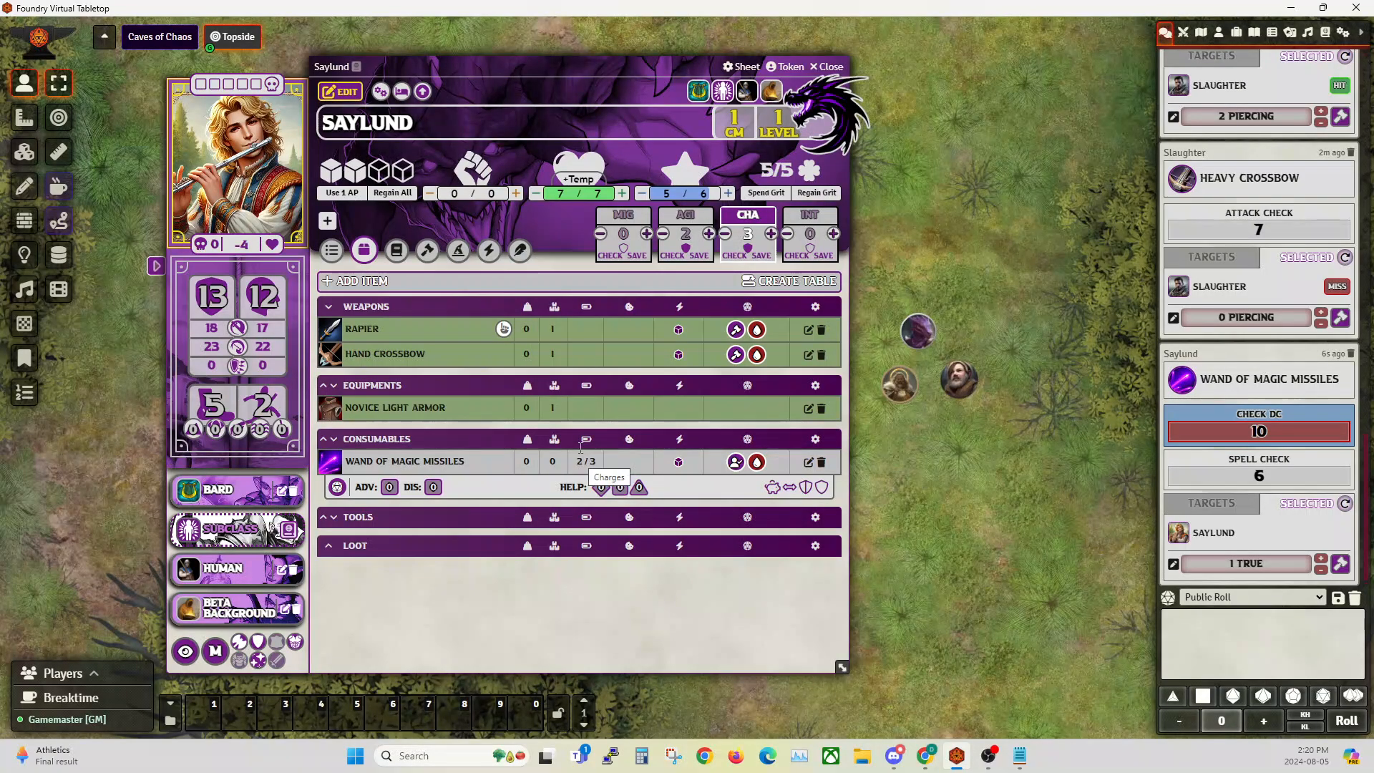
# Finish the first half of a Long Rest for Saylund and close the rest dialog.
pyautogui.click(405, 98)
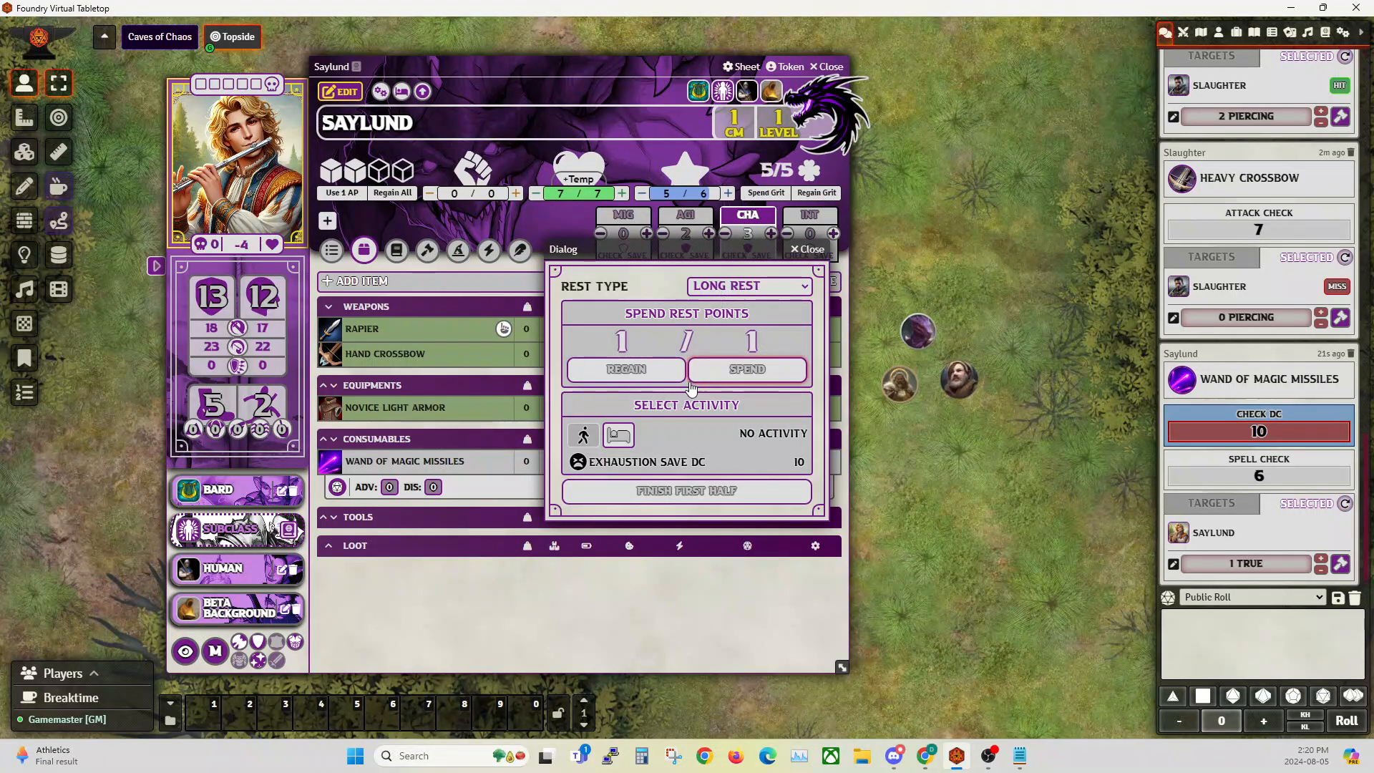
pyautogui.click(681, 499)
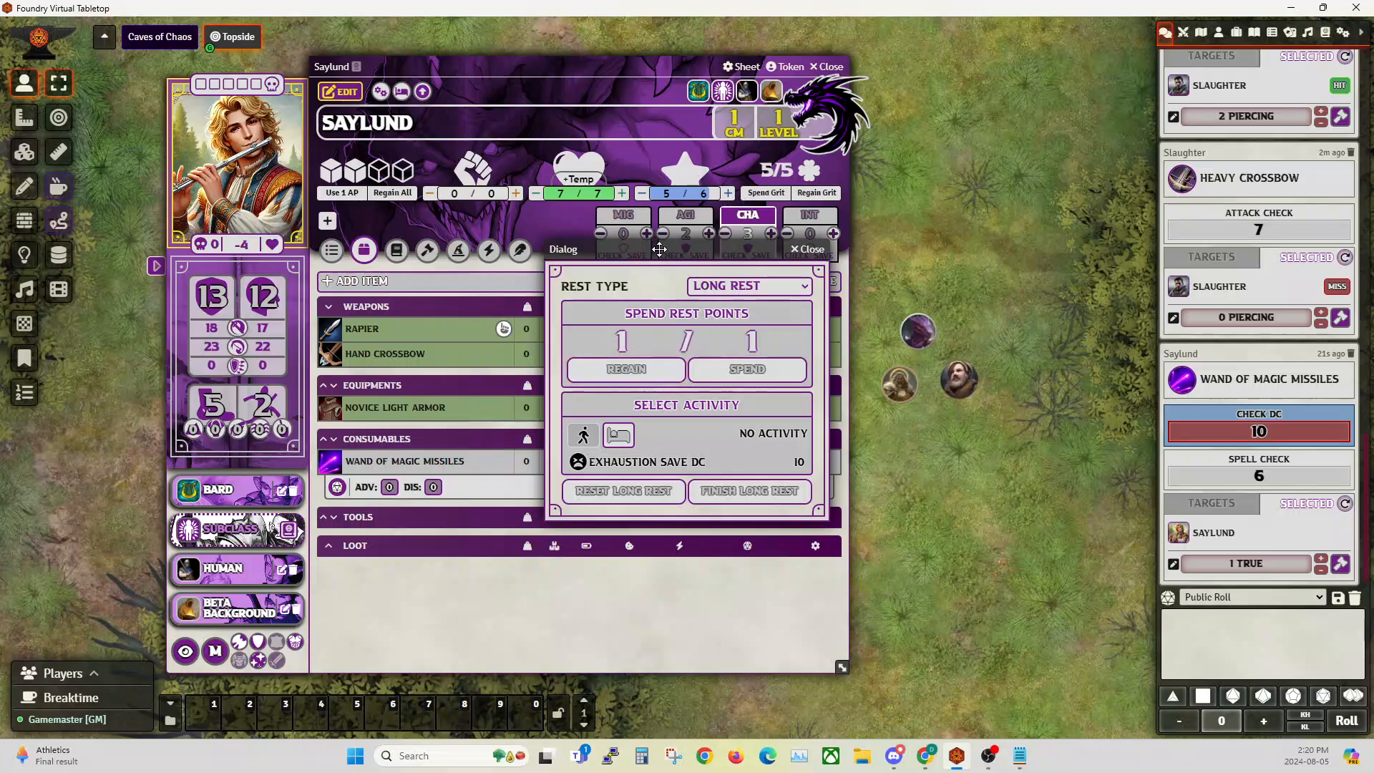
pyautogui.moveTo(659, 245); pyautogui.dragTo(886, 237)
pyautogui.click(1032, 241)
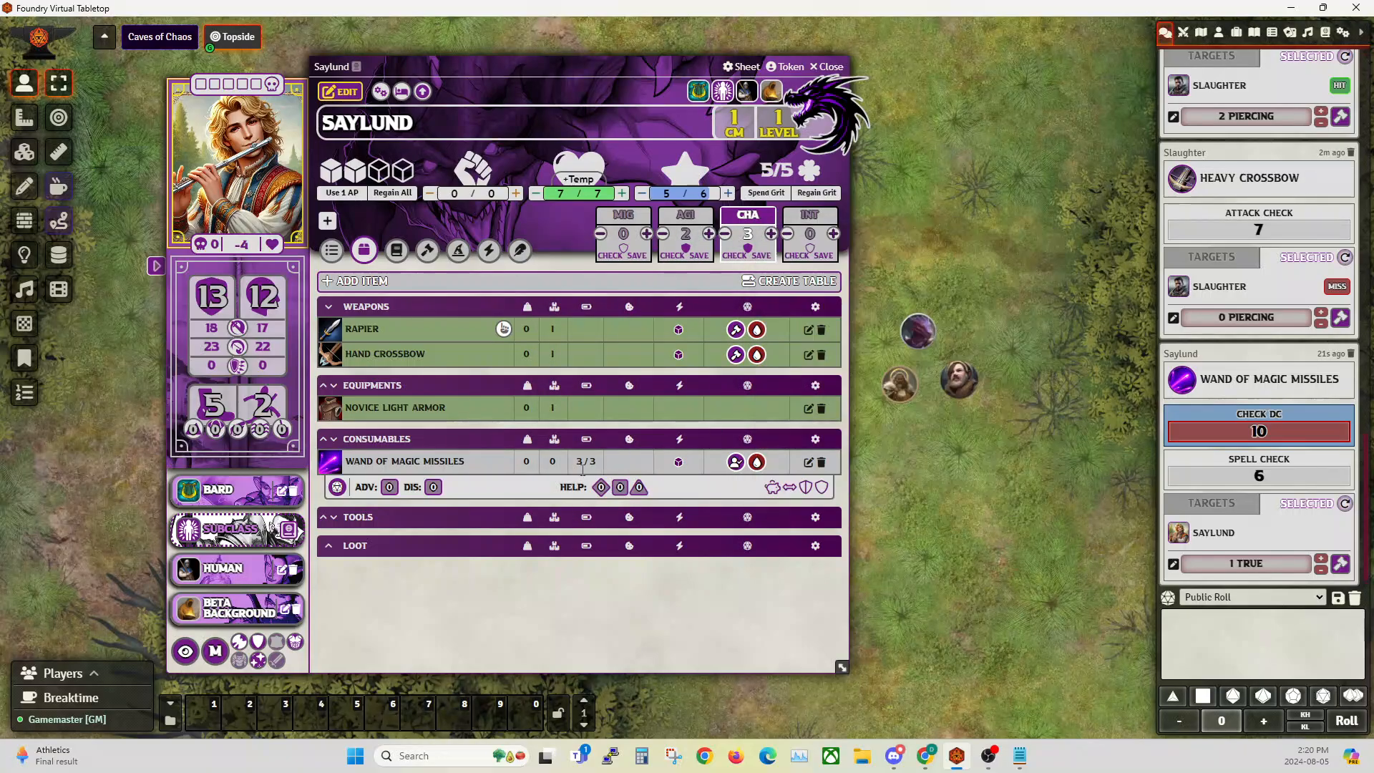
# Try to roll the Wand of Magic Missiles again, and disable Consume on use in its configuration.
pyautogui.click(337, 488)
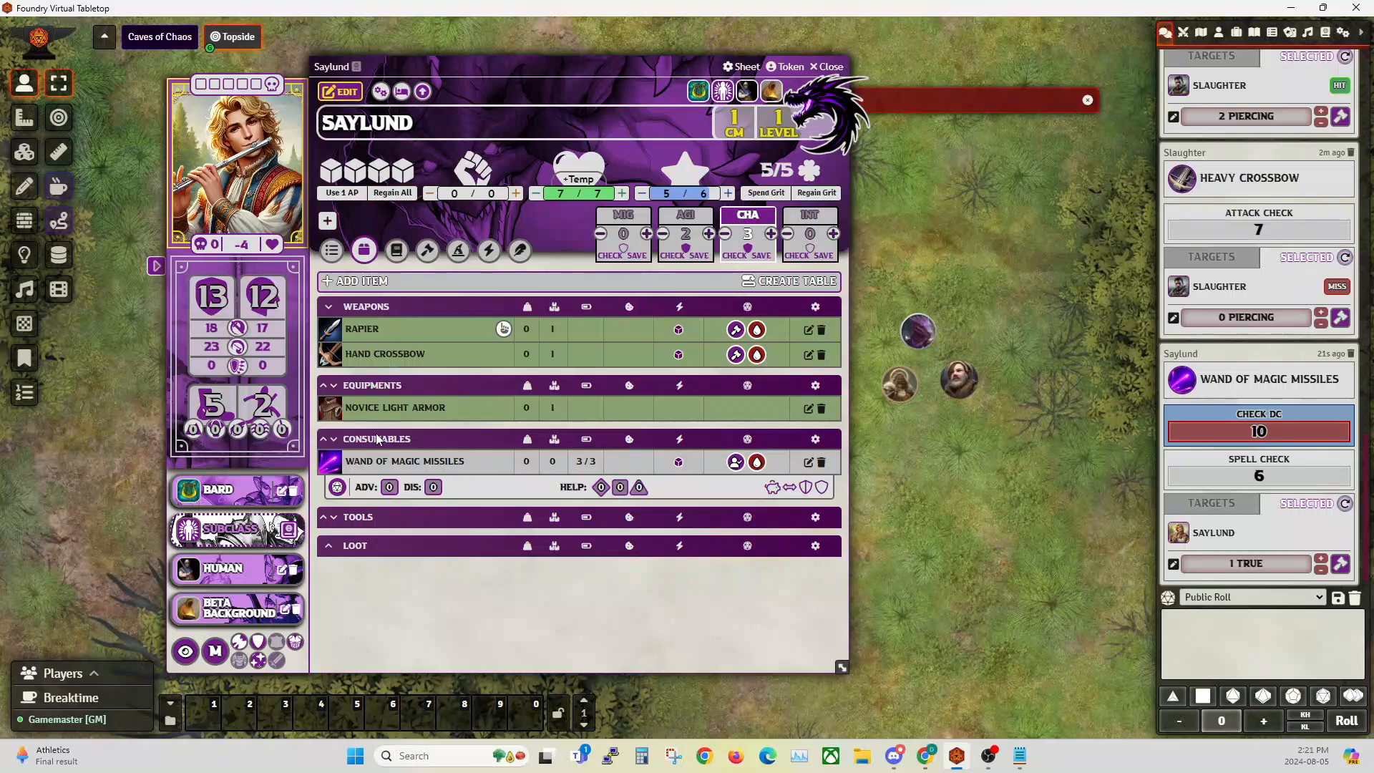
pyautogui.click(337, 488)
pyautogui.moveTo(560, 75)
pyautogui.mouseDown()
pyautogui.moveTo(485, 91)
pyautogui.moveTo(556, 63)
pyautogui.mouseUp()
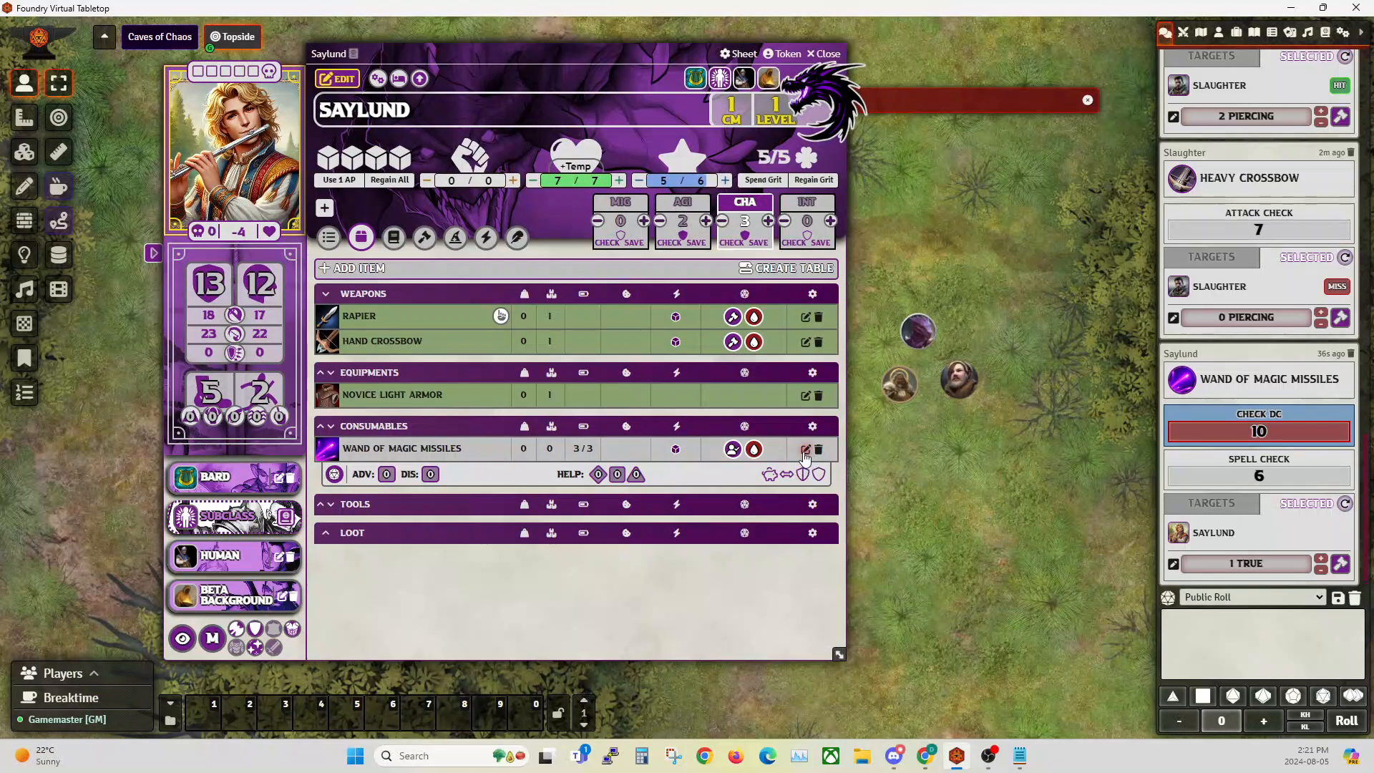
pyautogui.click(806, 450)
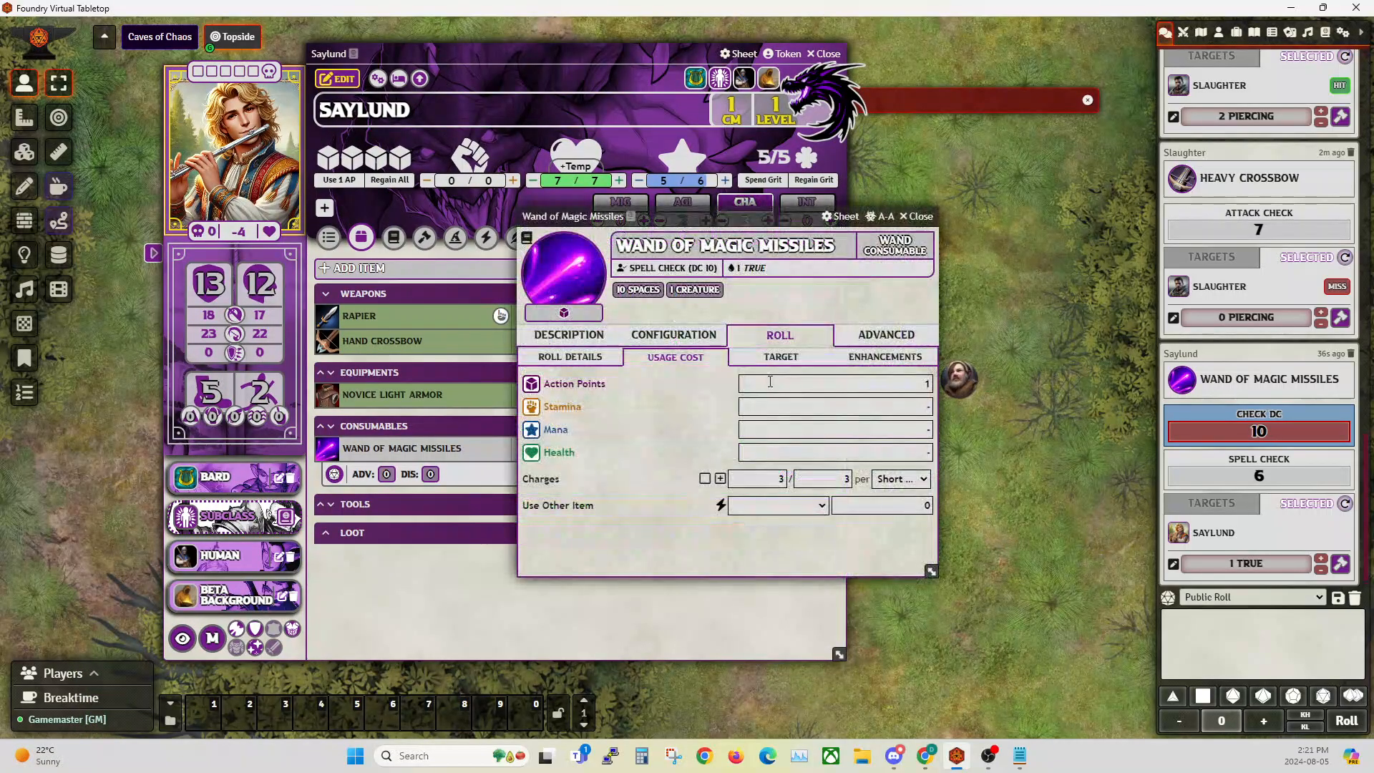
pyautogui.click(646, 343)
pyautogui.click(925, 387)
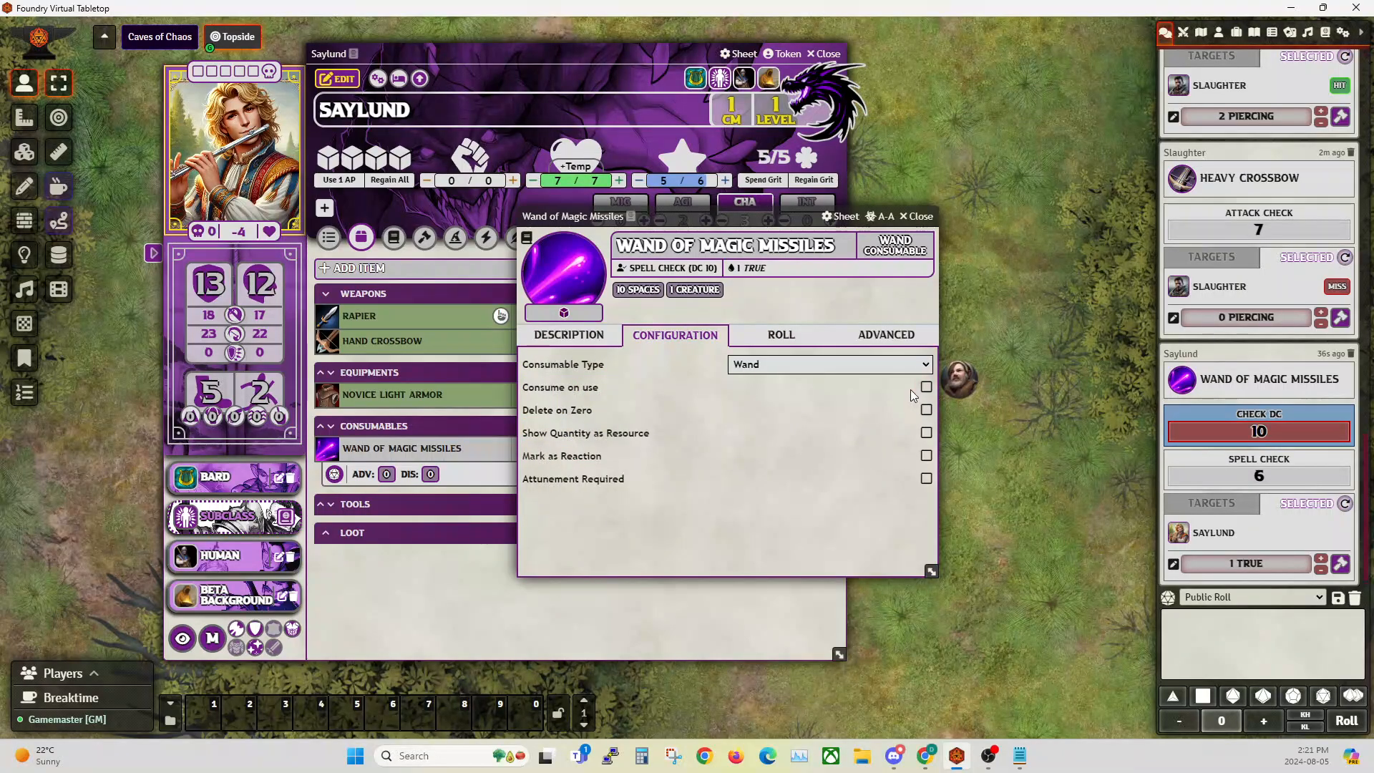
pyautogui.click(917, 216)
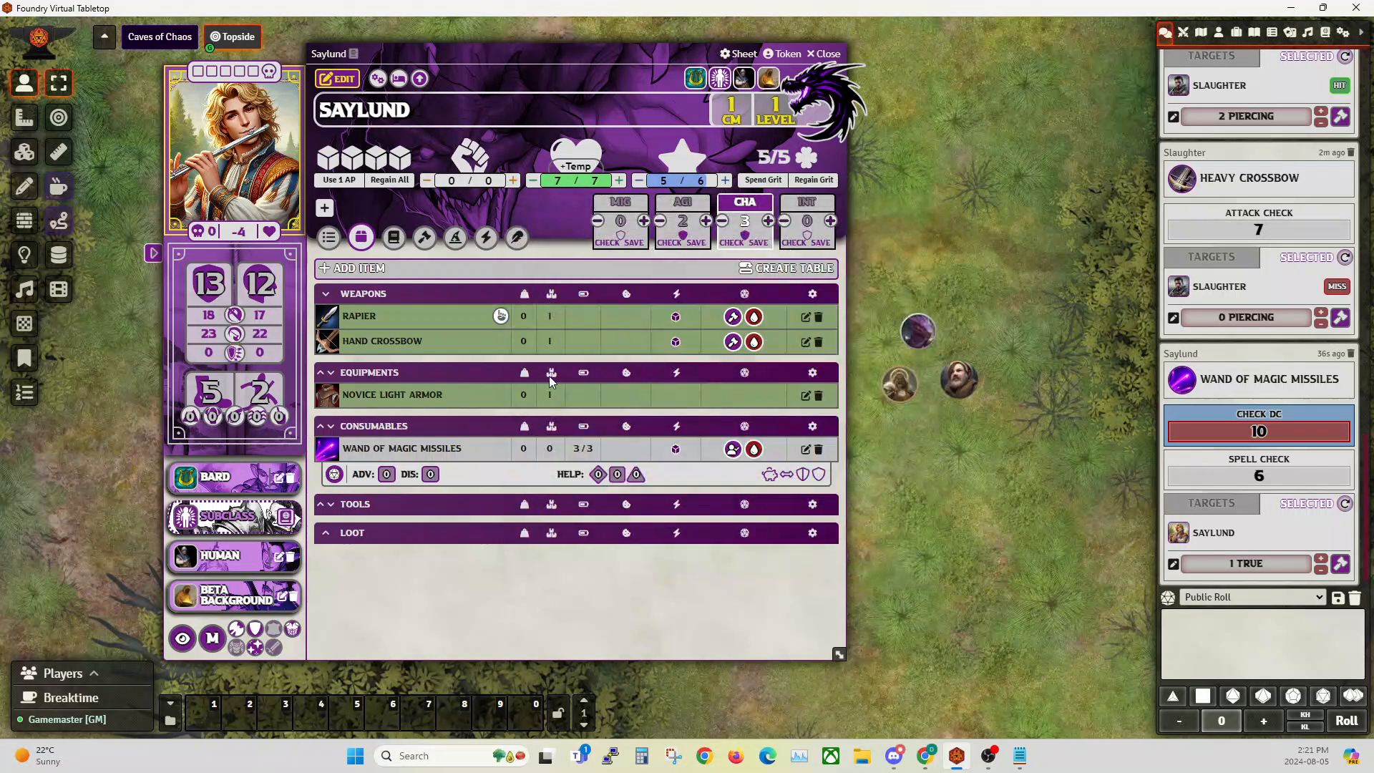
# Roll the wand's spell check twice, and finish the remaining half of Saylund's Long Rest.
pyautogui.click(333, 475)
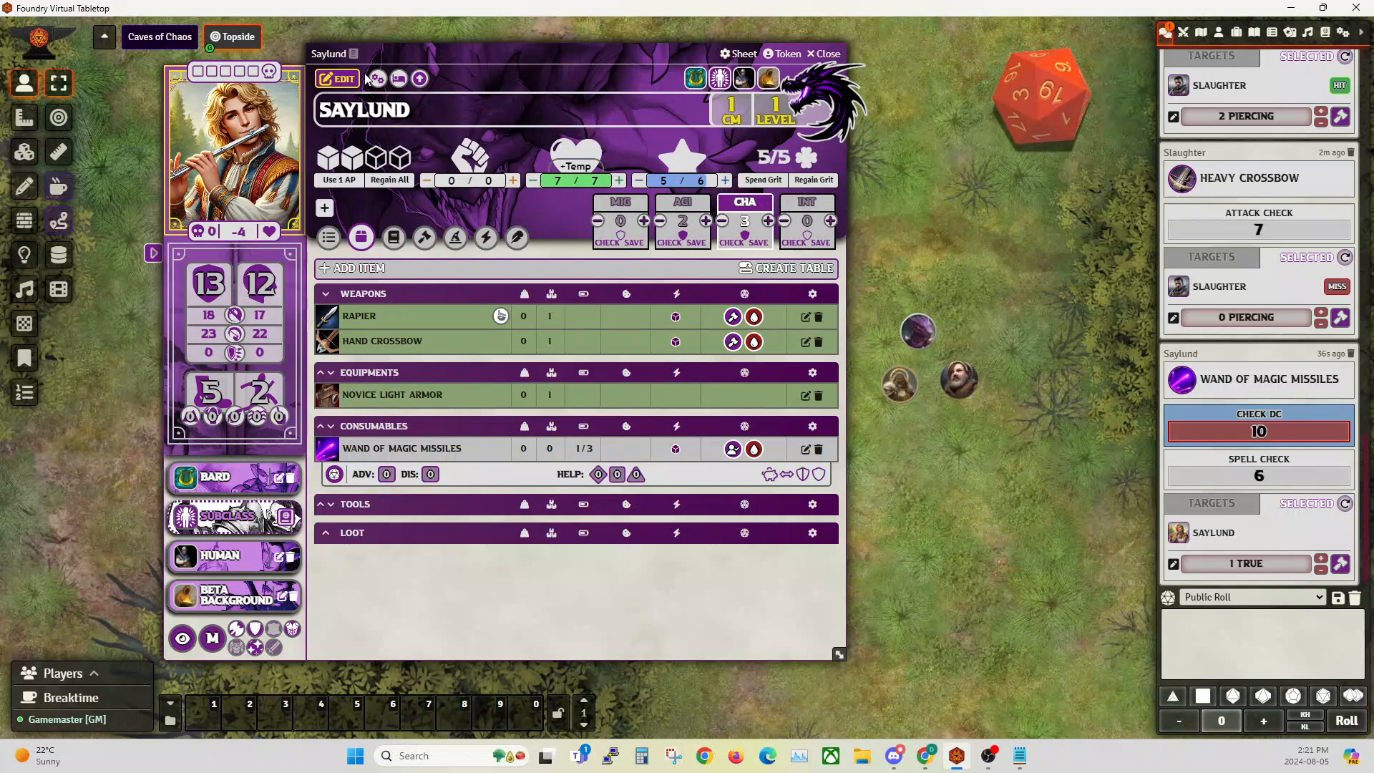
pyautogui.click(397, 80)
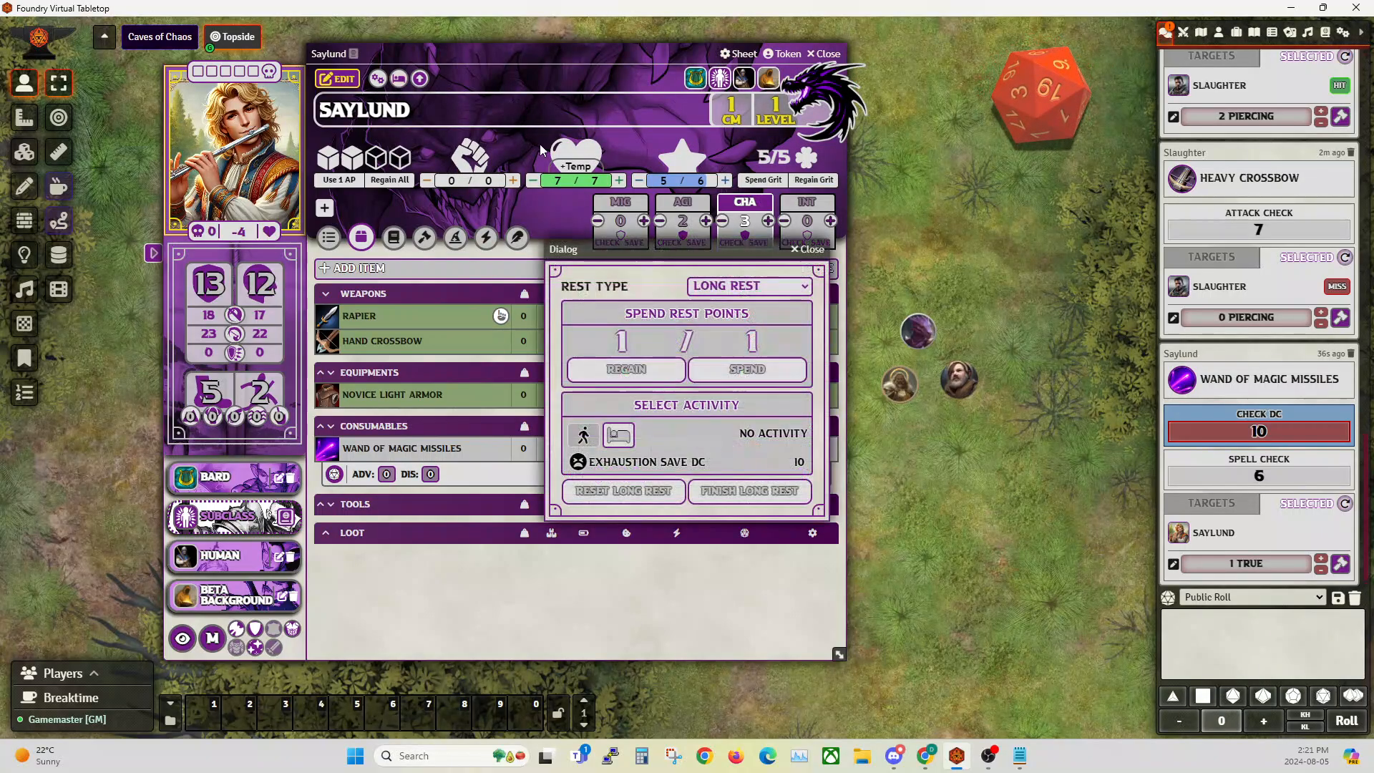
pyautogui.click(748, 286)
pyautogui.click(744, 331)
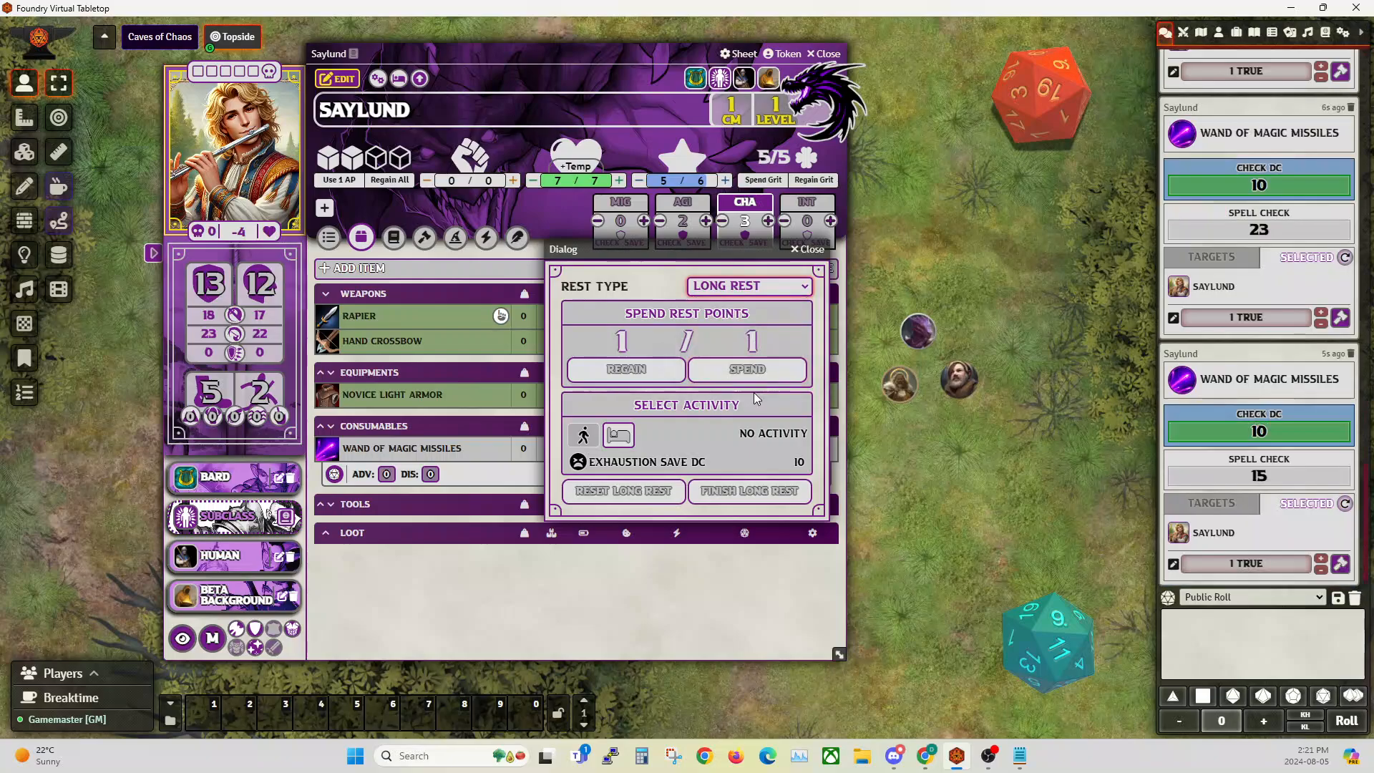
pyautogui.click(735, 501)
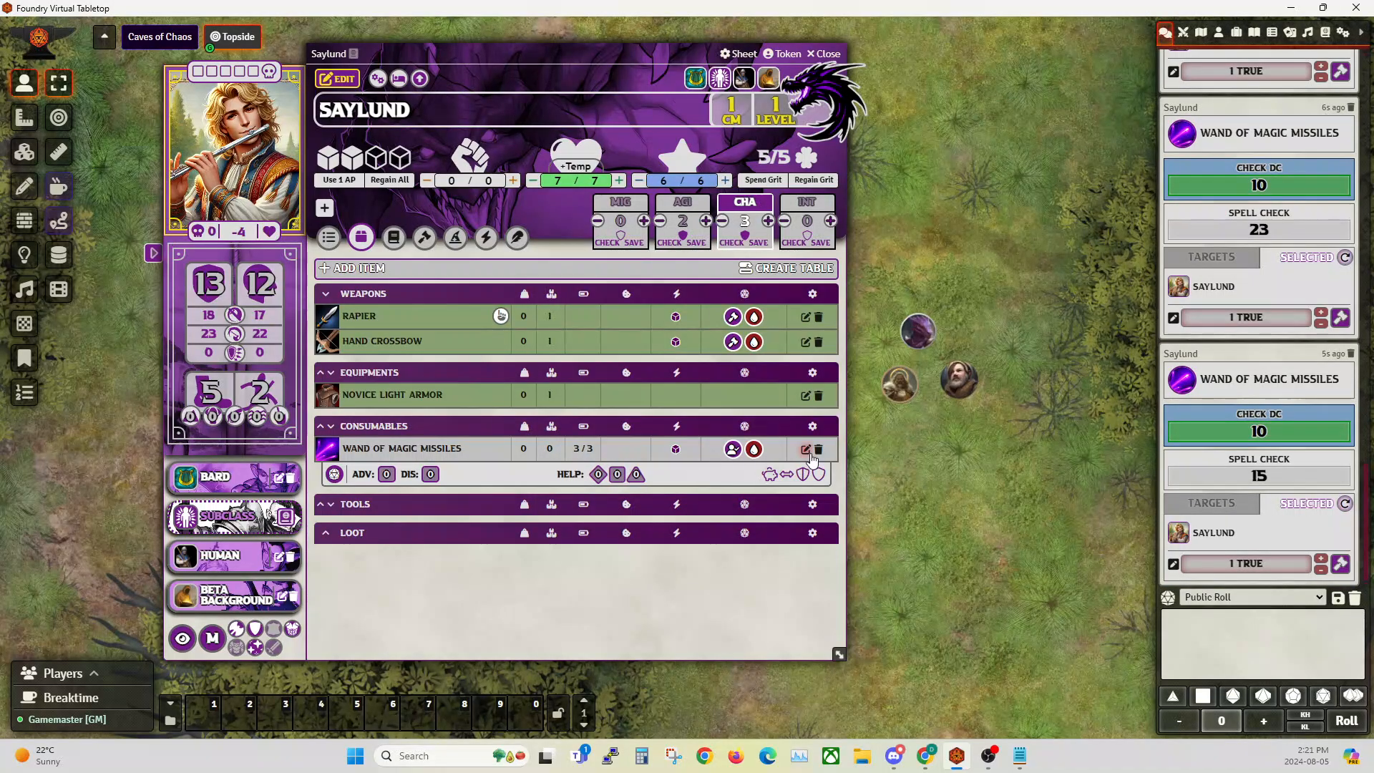
# Set the wand's charges to recharge Daily in its usage cost settings and close its sheet.
pyautogui.click(806, 451)
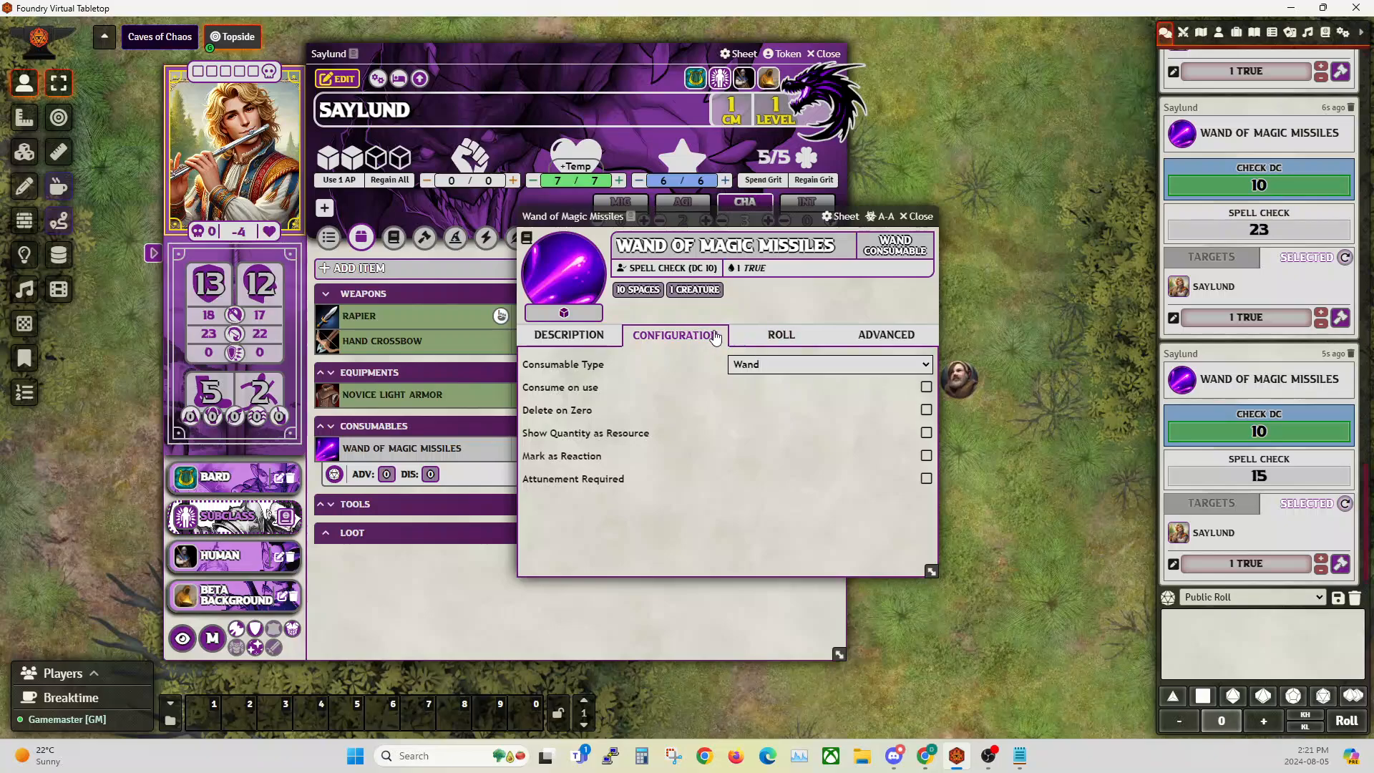
pyautogui.click(790, 342)
pyautogui.click(876, 484)
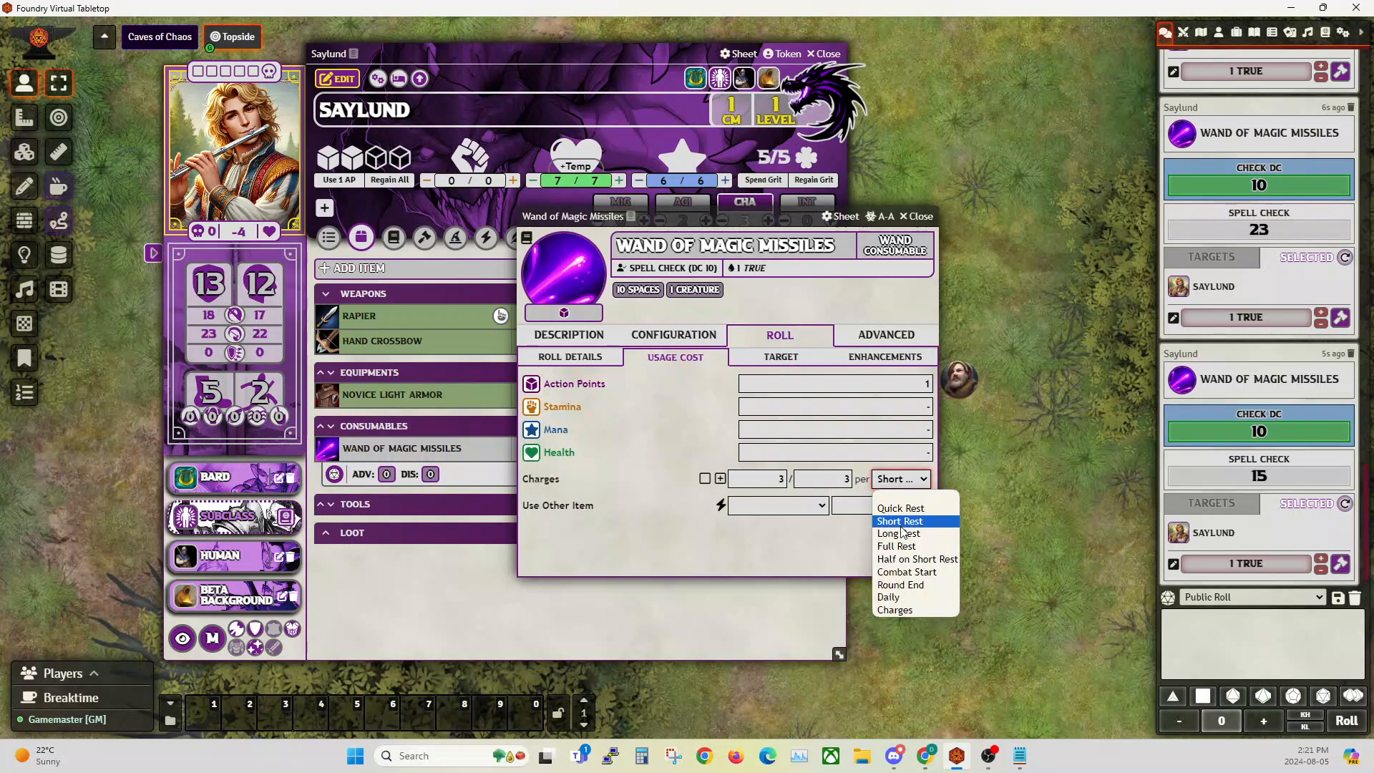
pyautogui.click(898, 538)
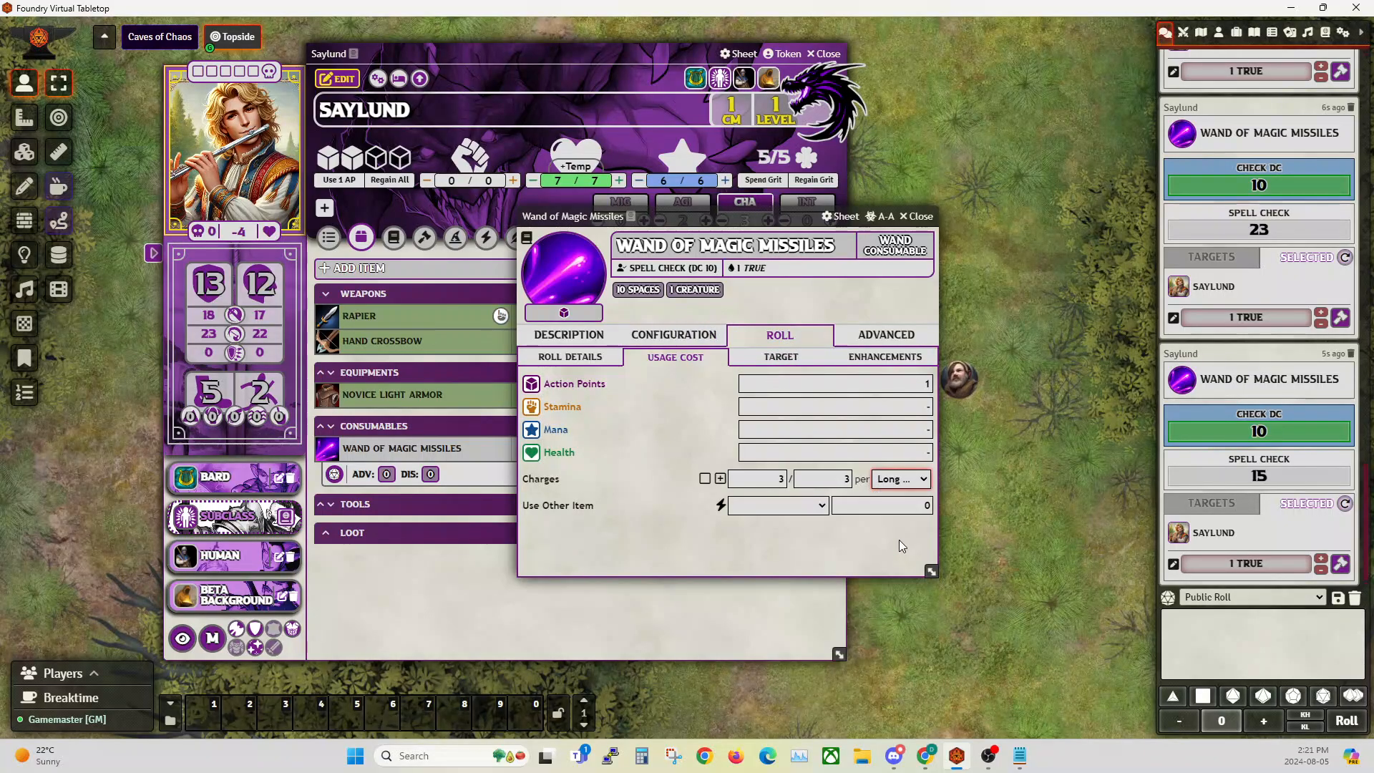
pyautogui.click(902, 479)
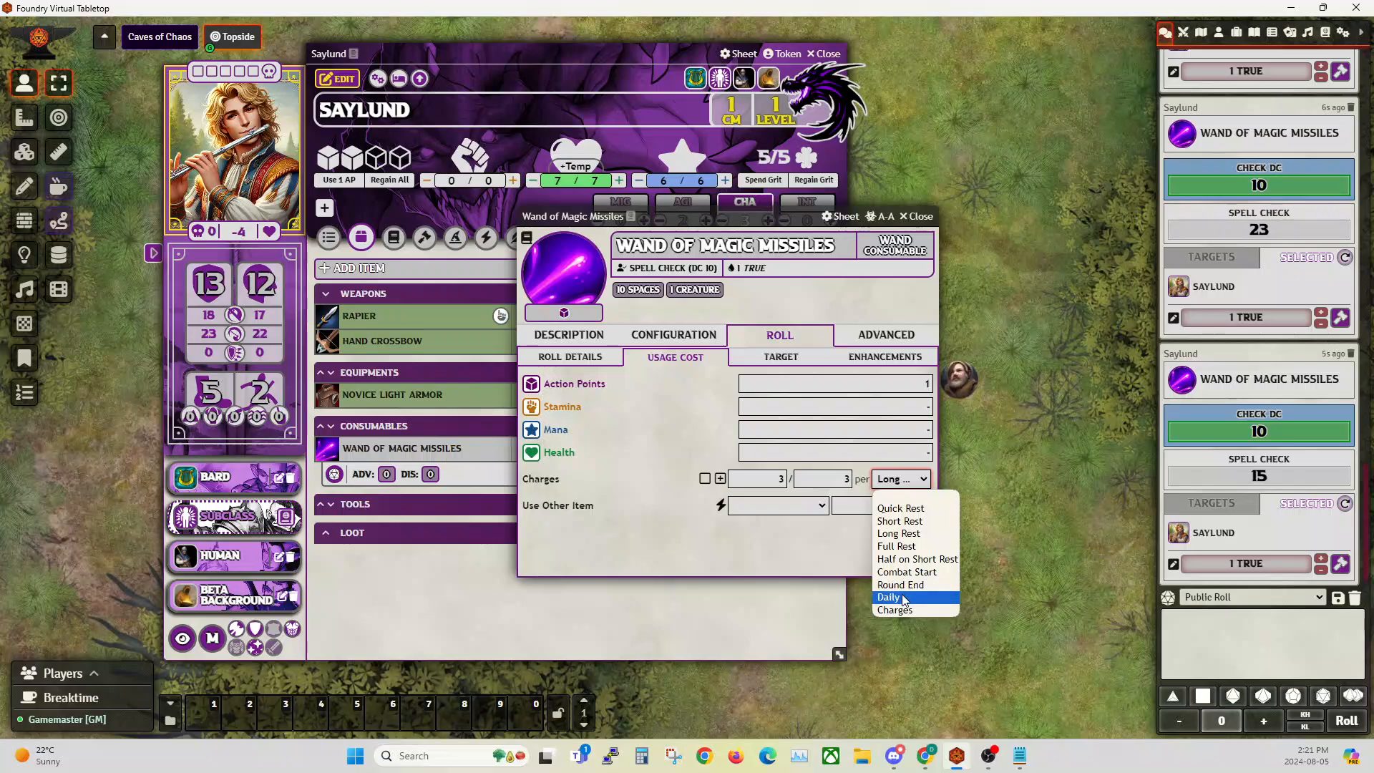
pyautogui.click(903, 597)
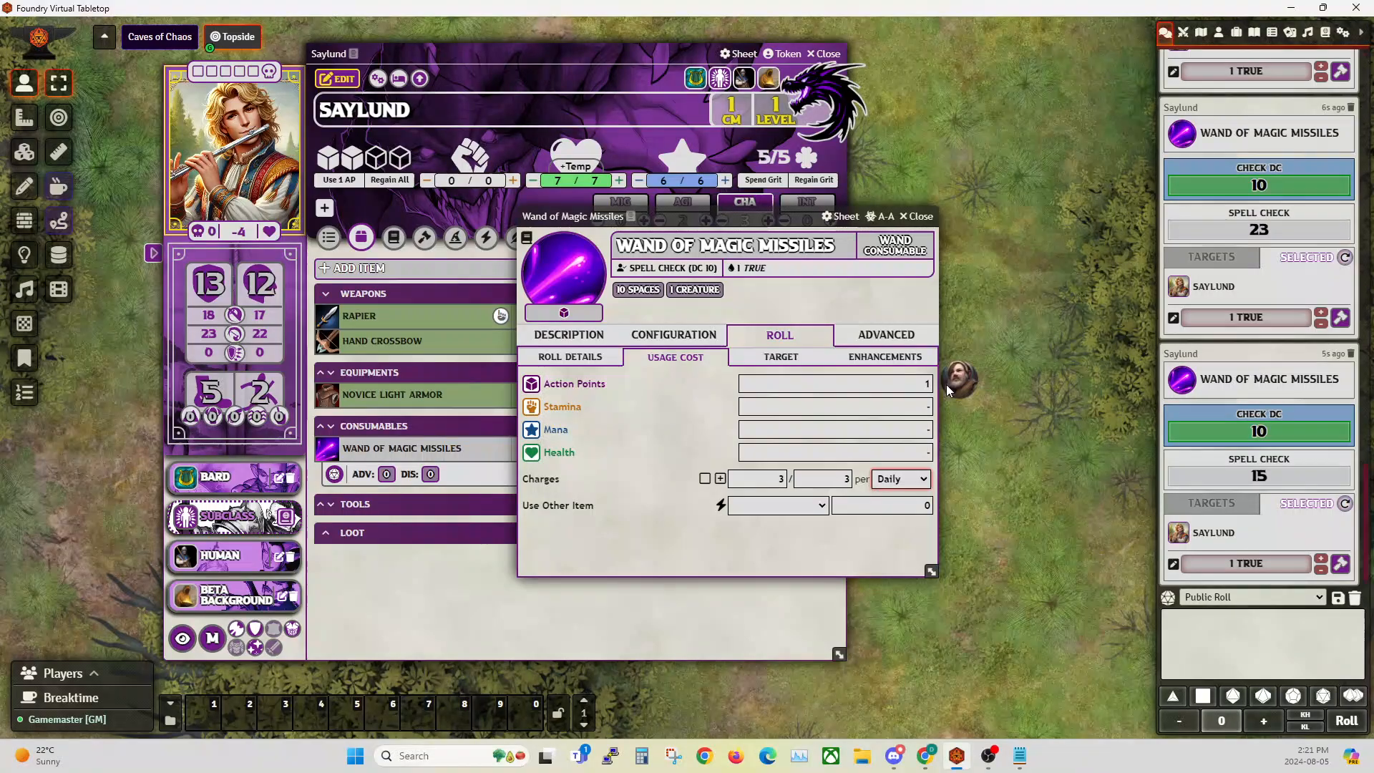
pyautogui.click(916, 216)
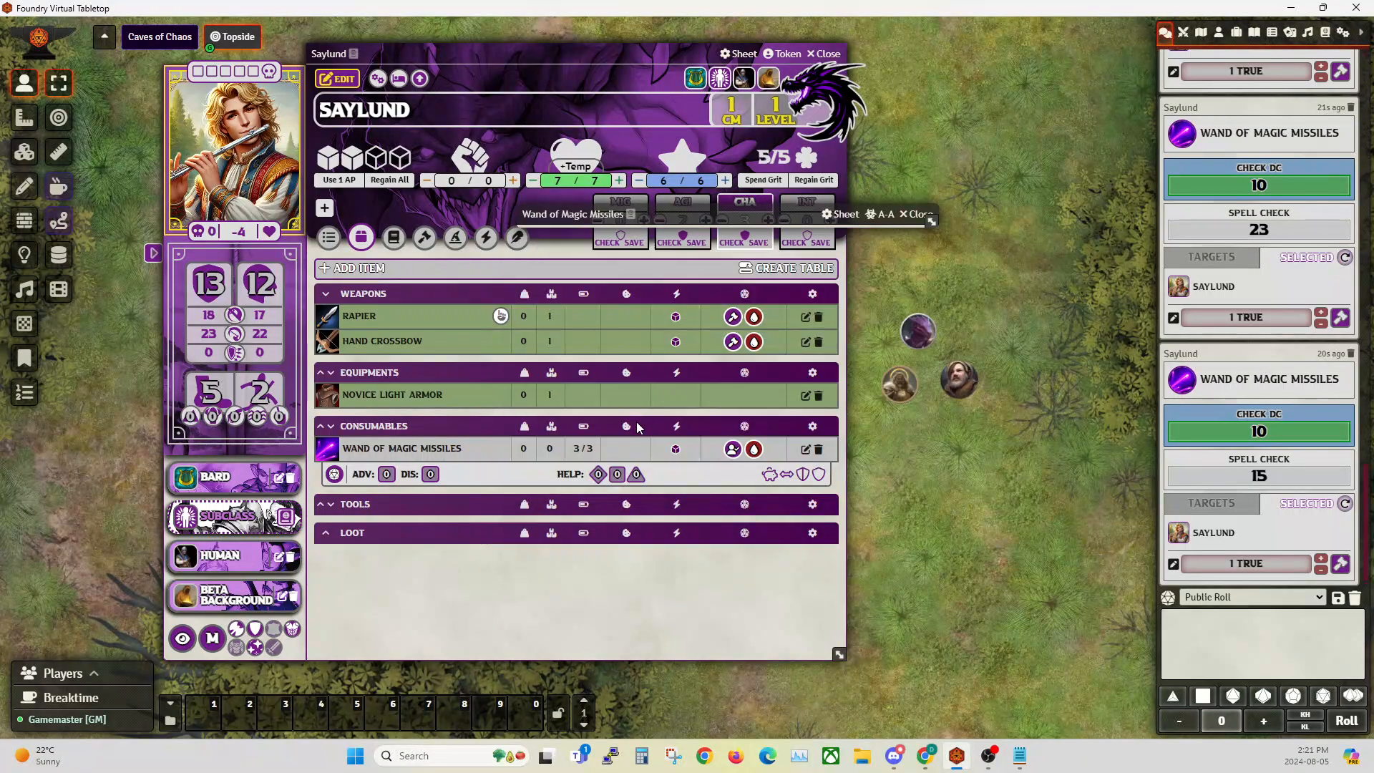
# Roll the wand's spell check twice more, and complete both halves of a Long Rest for Saylund.
pyautogui.click(334, 474)
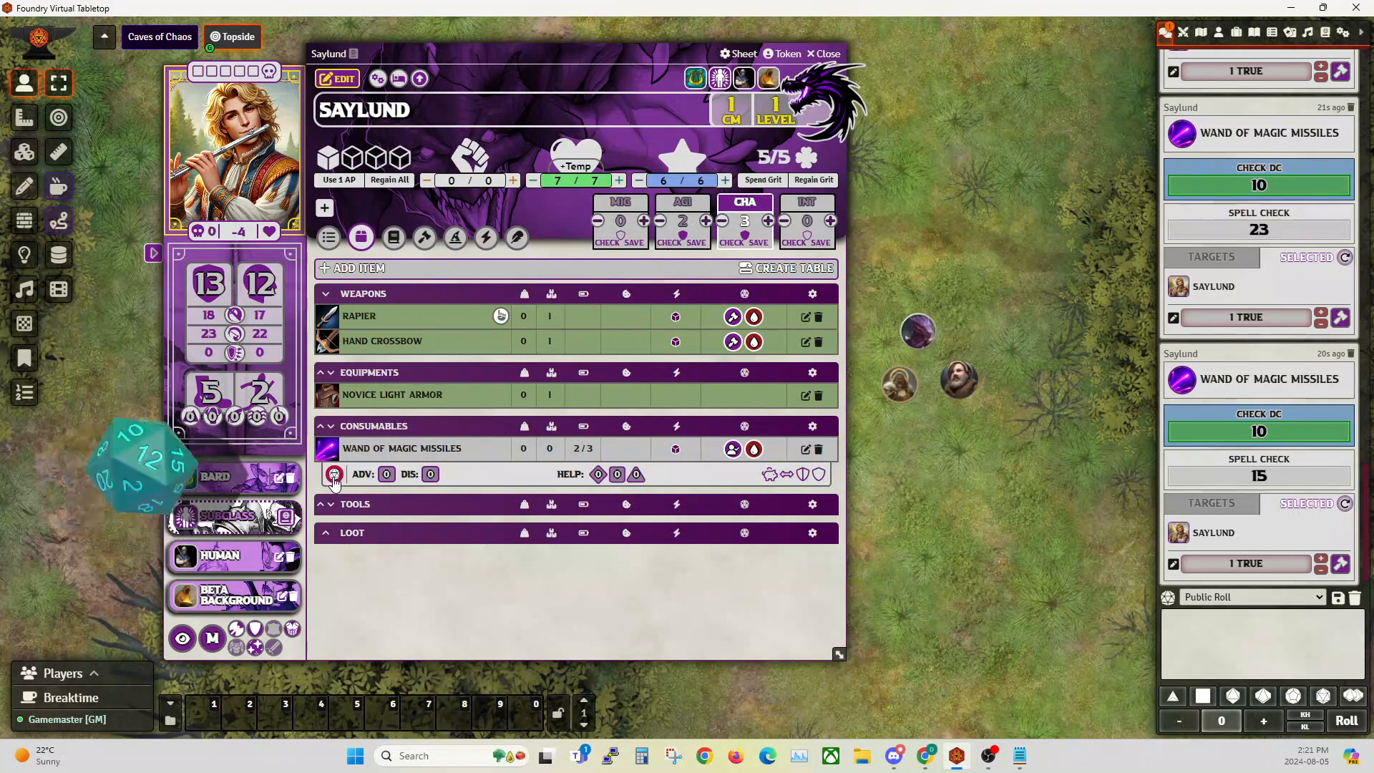
pyautogui.click(398, 78)
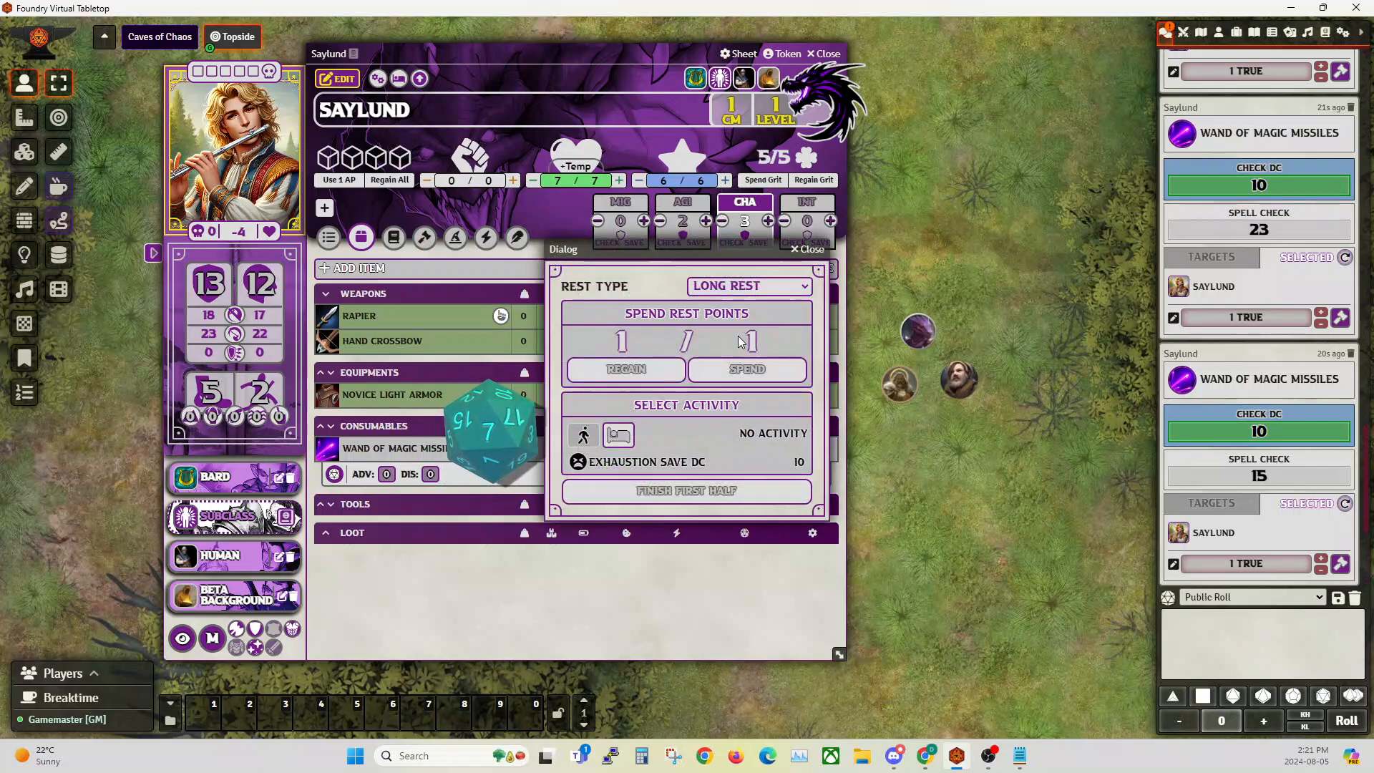
pyautogui.click(715, 493)
pyautogui.click(716, 494)
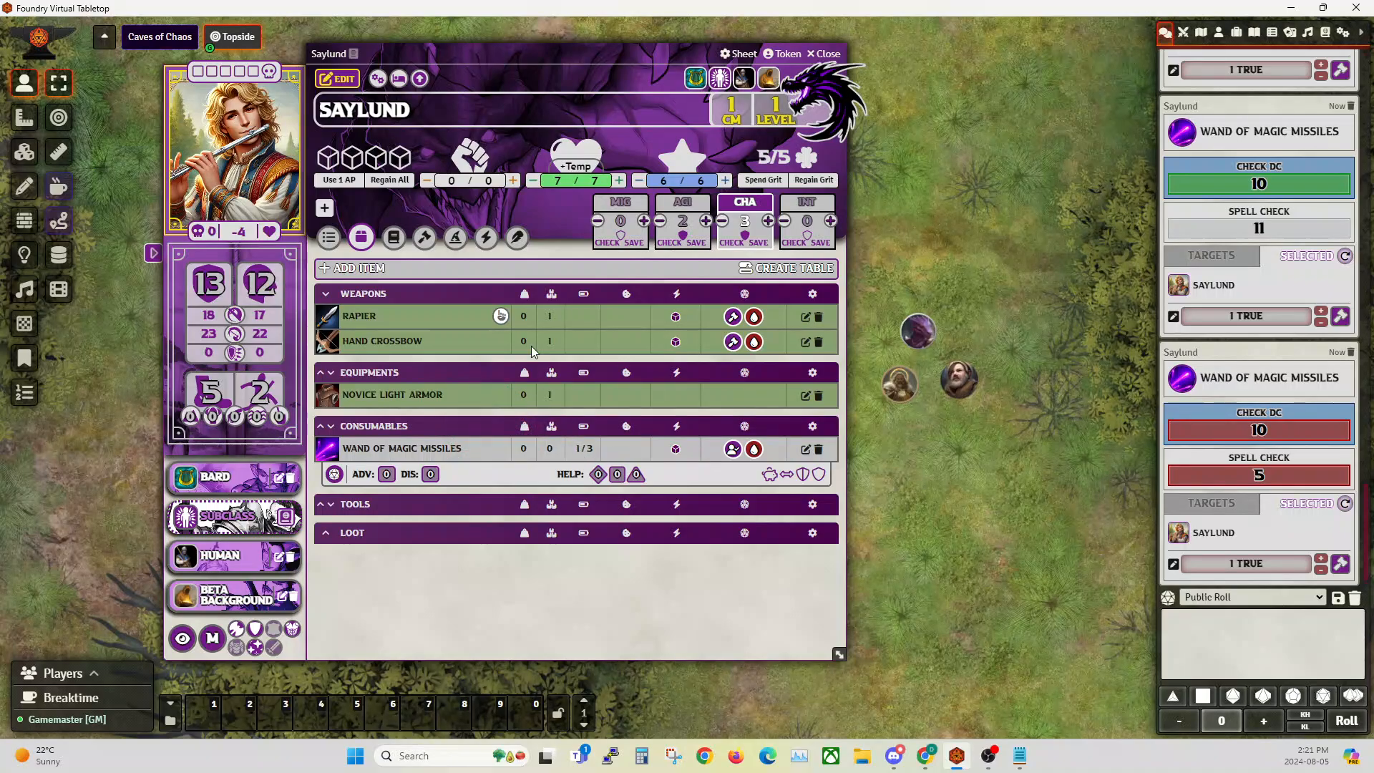
# Change the rest type to Full Rest for Saylund and finish the rest.
pyautogui.click(397, 80)
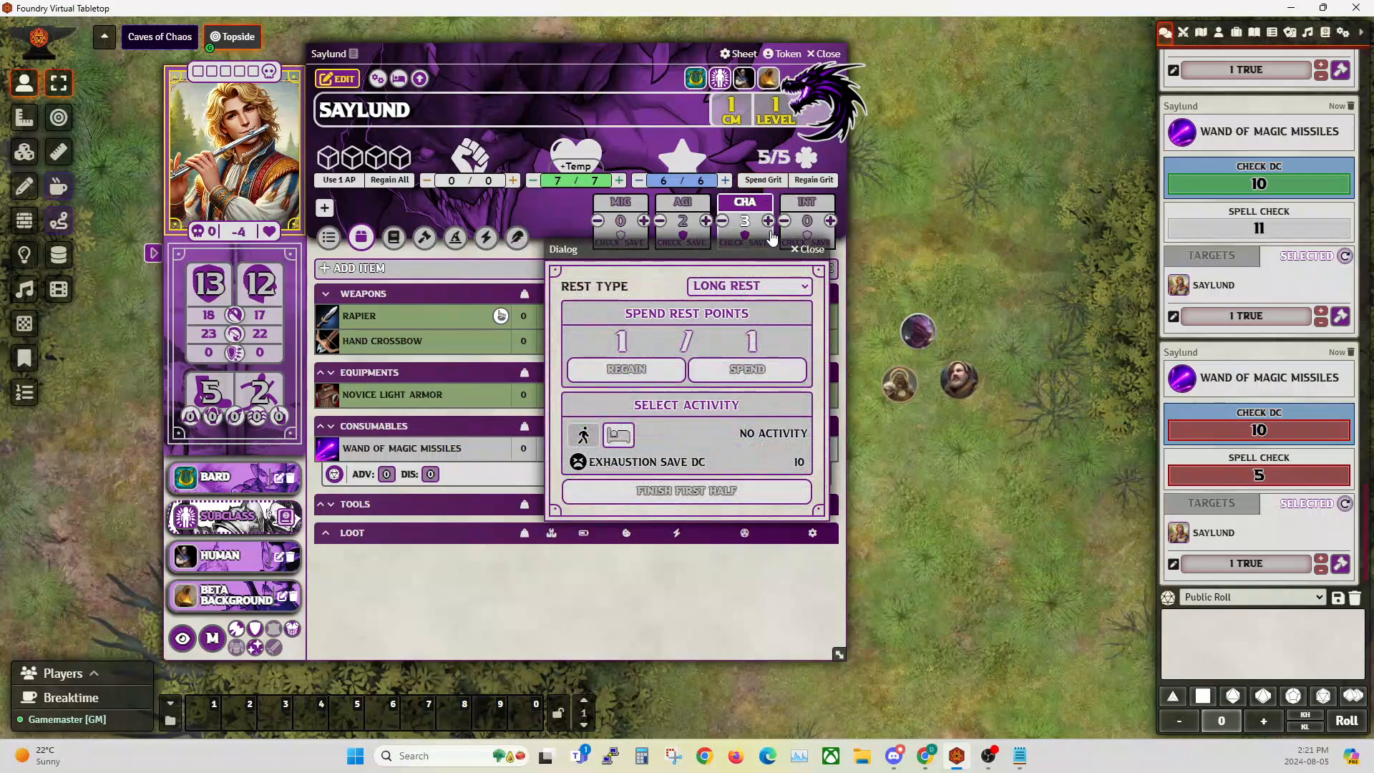
pyautogui.click(749, 286)
pyautogui.click(721, 346)
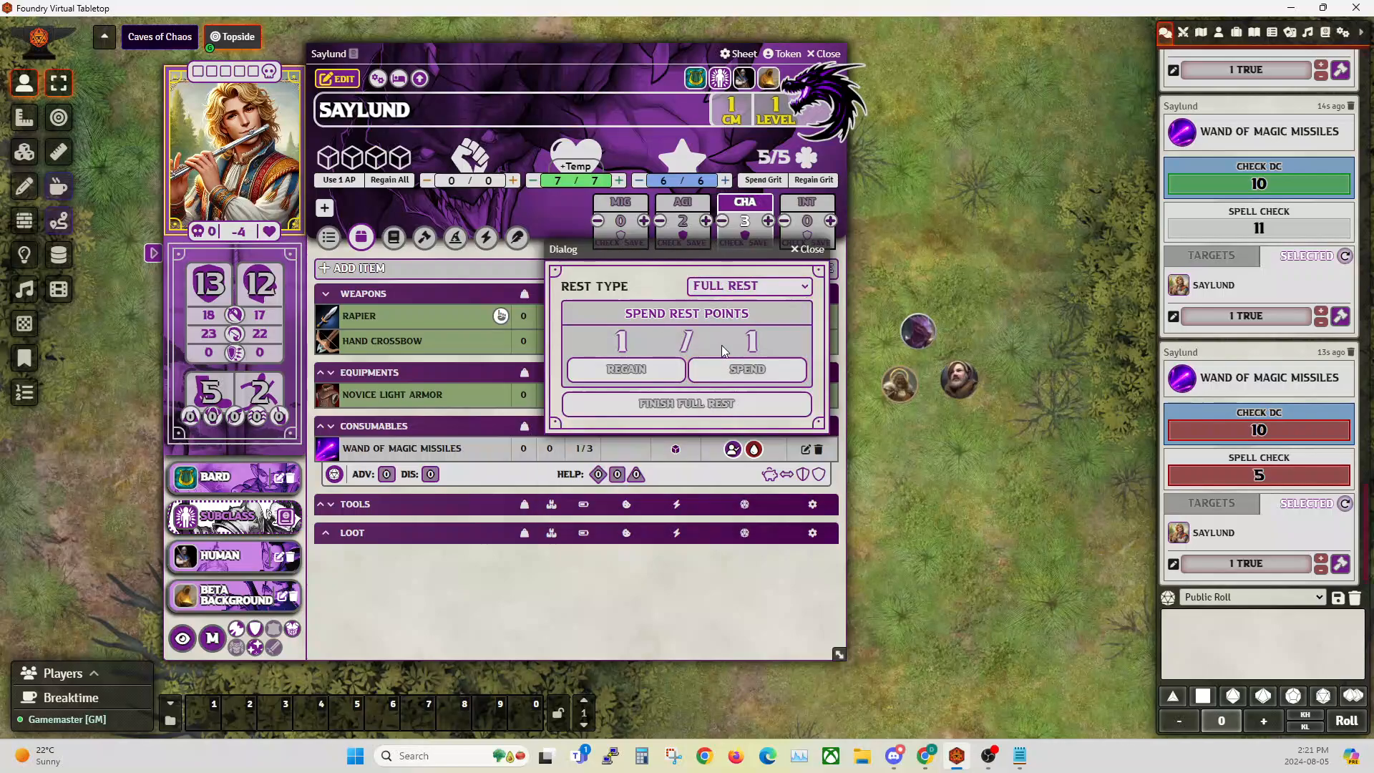
pyautogui.click(696, 412)
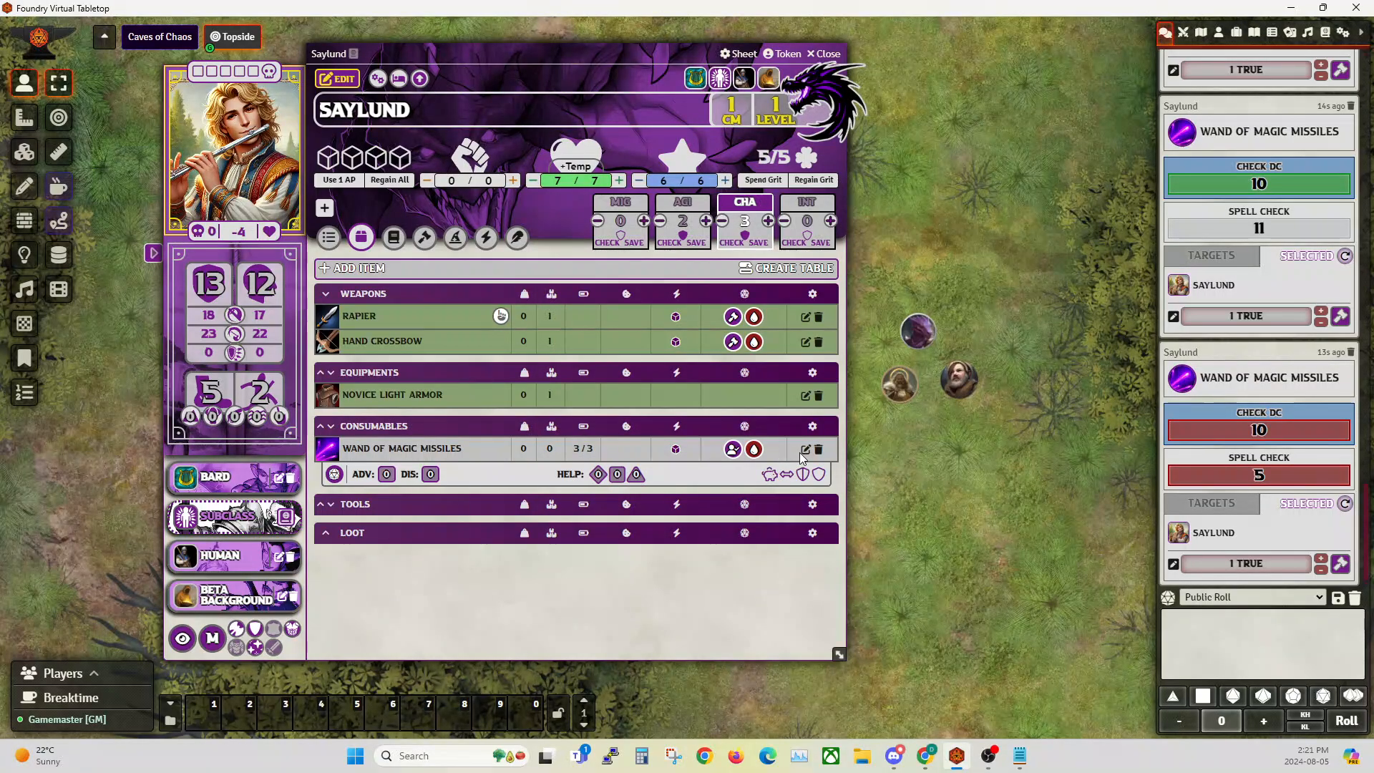
# Set the Wand of Magic Missiles' charges to recharge per Long Rest in its usage cost settings.
pyautogui.click(804, 449)
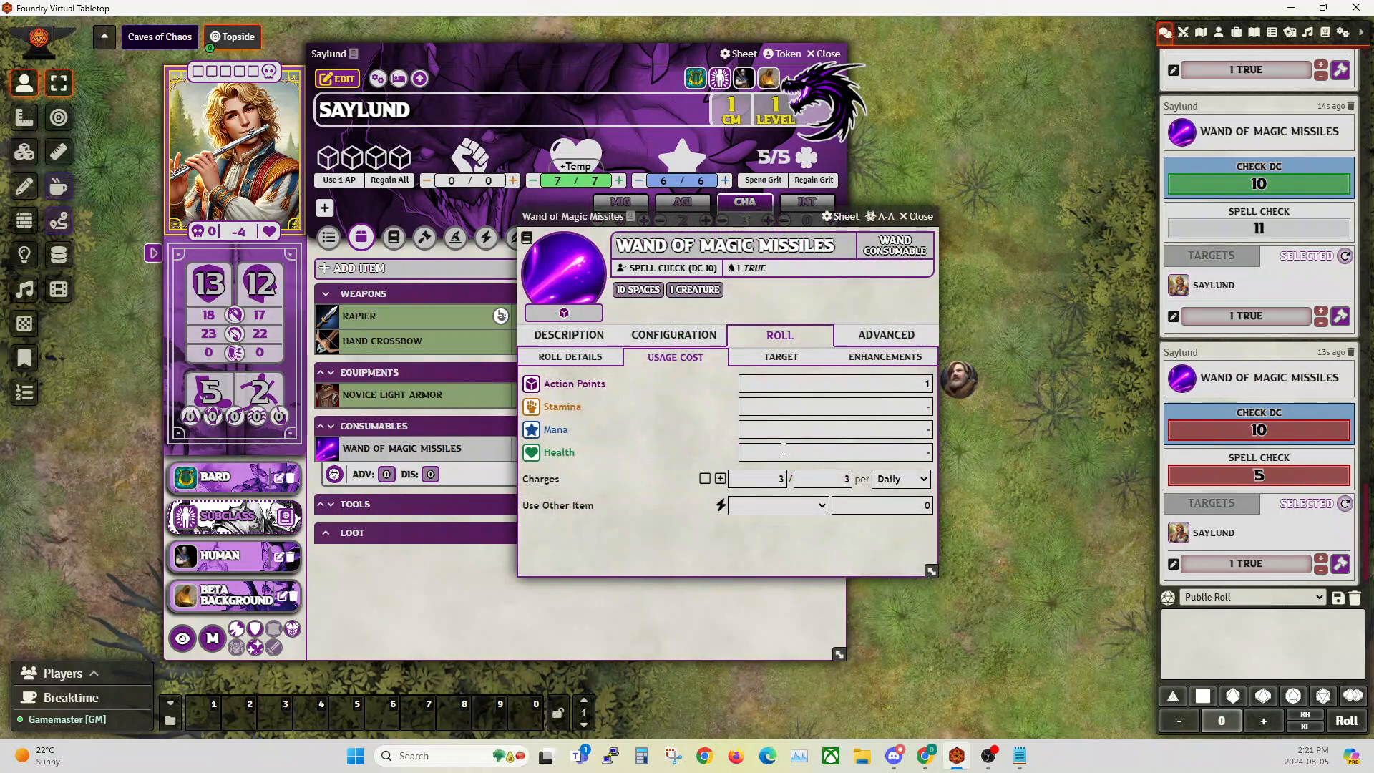
pyautogui.click(778, 357)
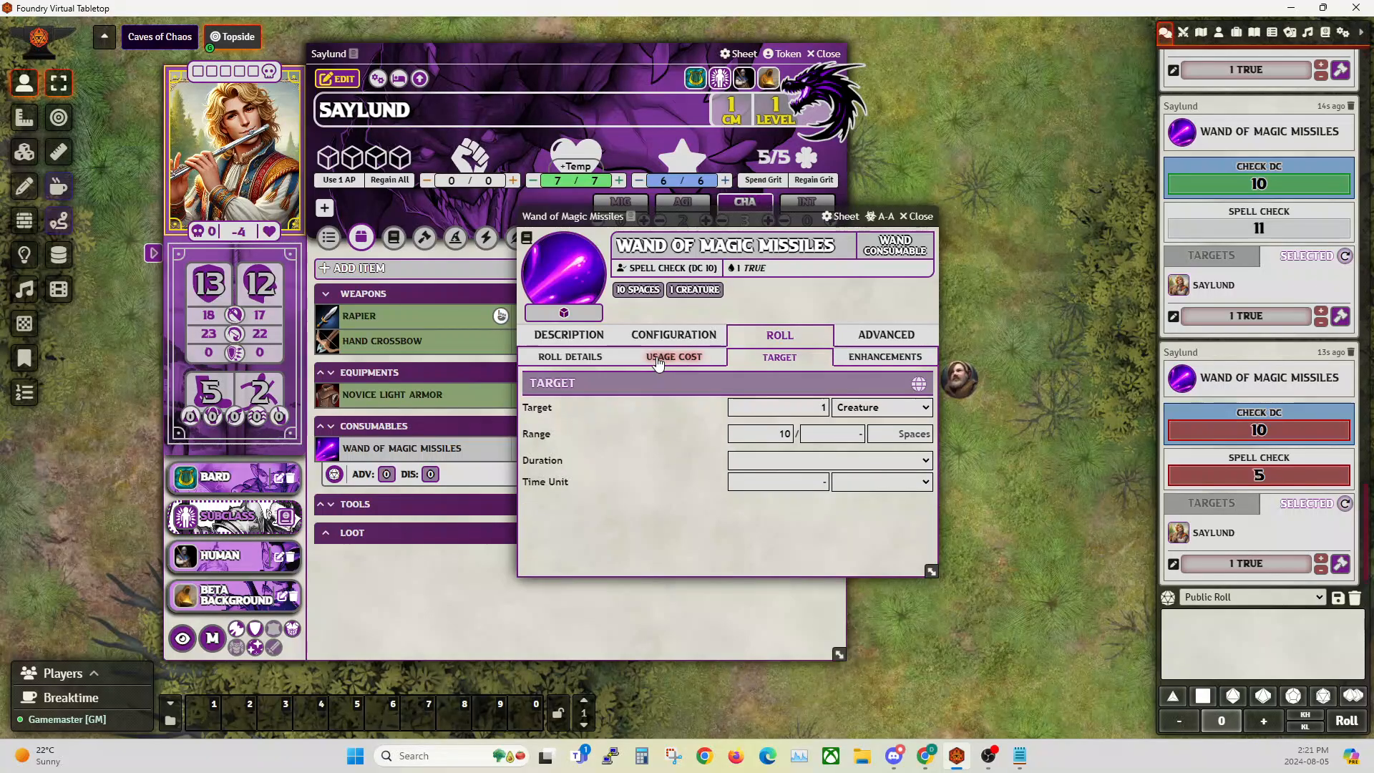
pyautogui.click(682, 366)
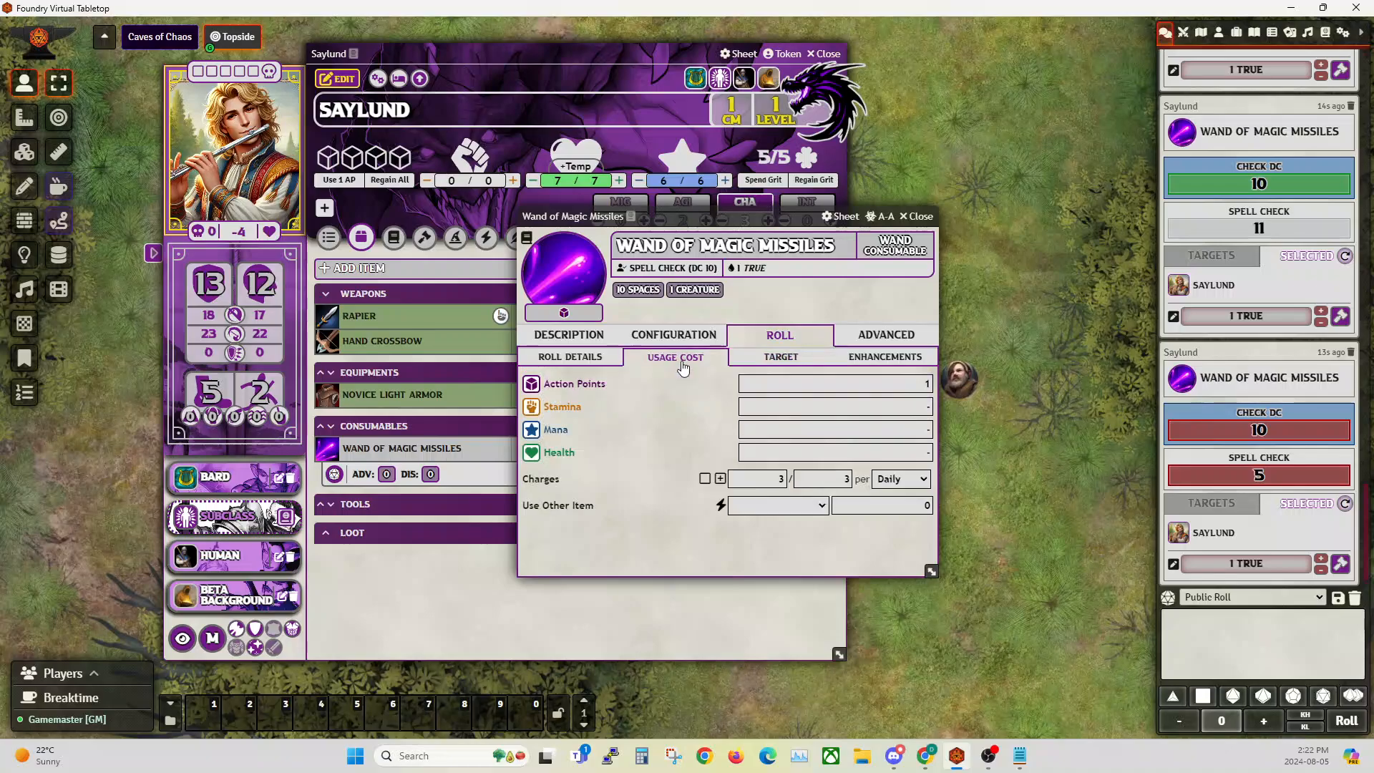
pyautogui.click(914, 480)
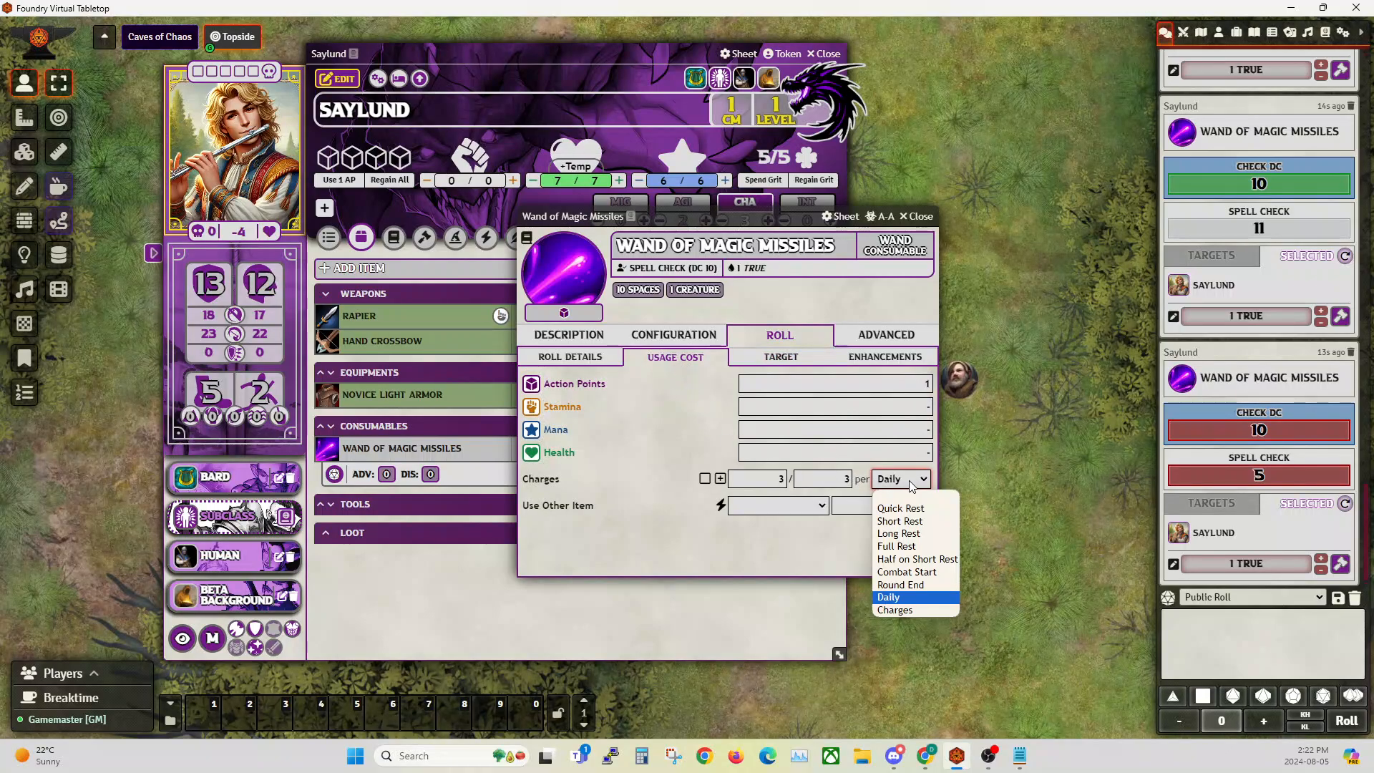
pyautogui.click(896, 537)
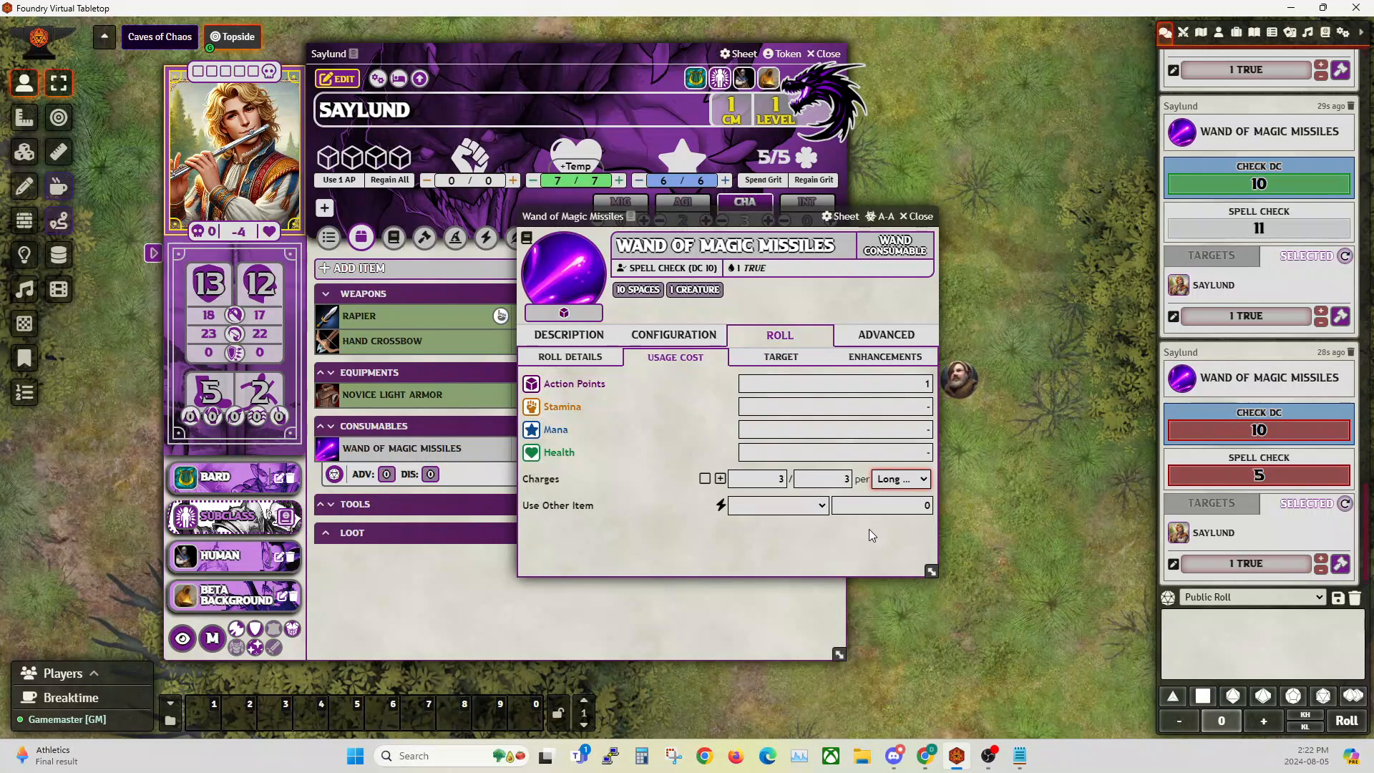
# Rearrange the two open sheets and examine the wand's enhancement settings and the Mana Point Enhancements in its description.
pyautogui.click(771, 363)
pyautogui.click(866, 361)
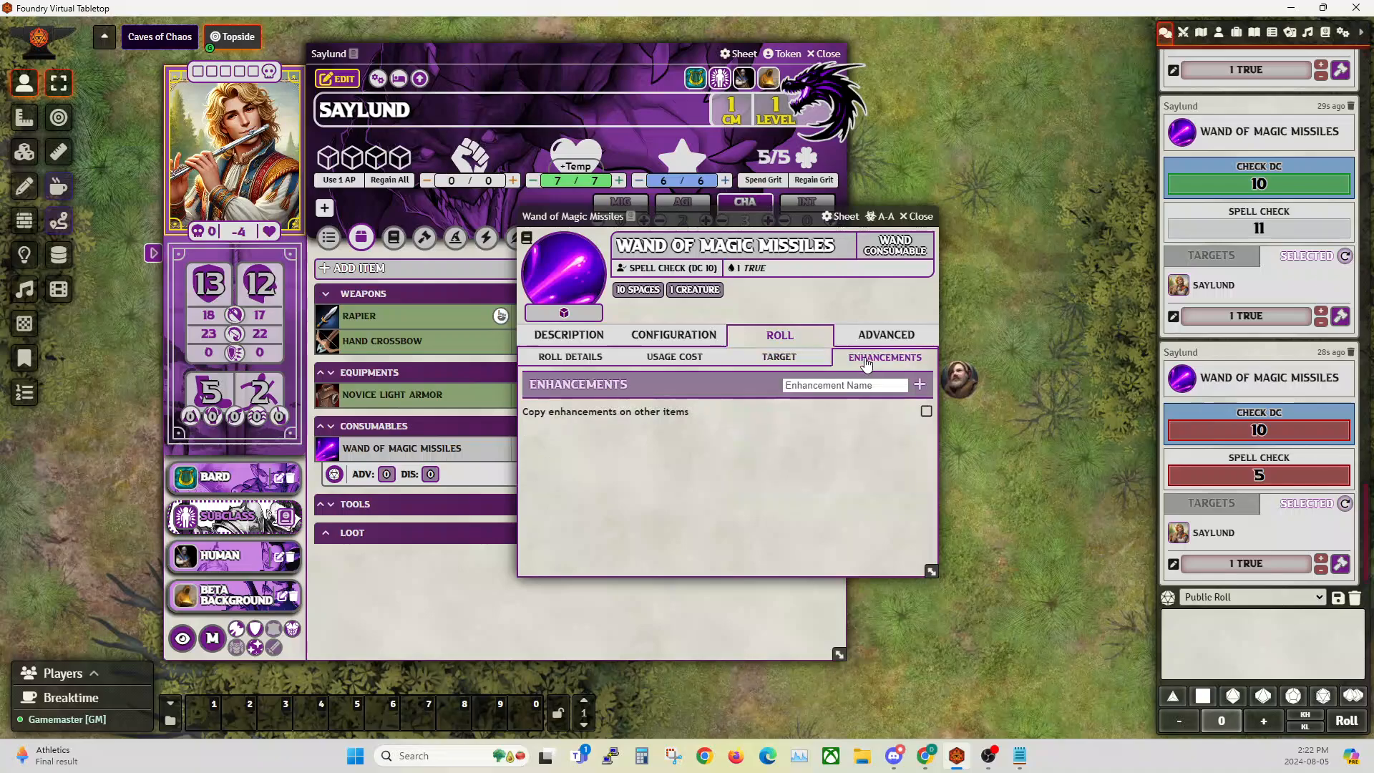
pyautogui.moveTo(723, 219); pyautogui.dragTo(875, 212)
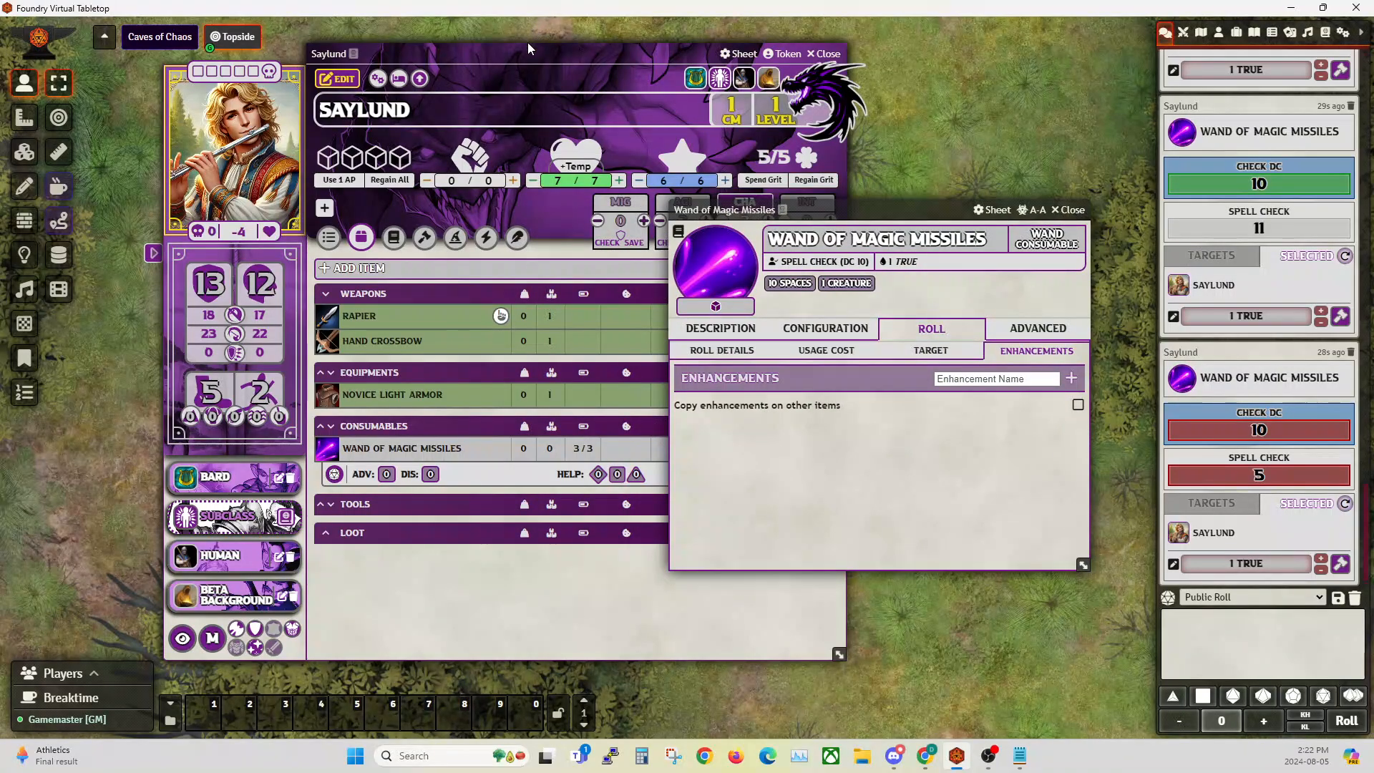
pyautogui.moveTo(528, 48); pyautogui.dragTo(328, 26)
pyautogui.moveTo(855, 215); pyautogui.dragTo(751, 206)
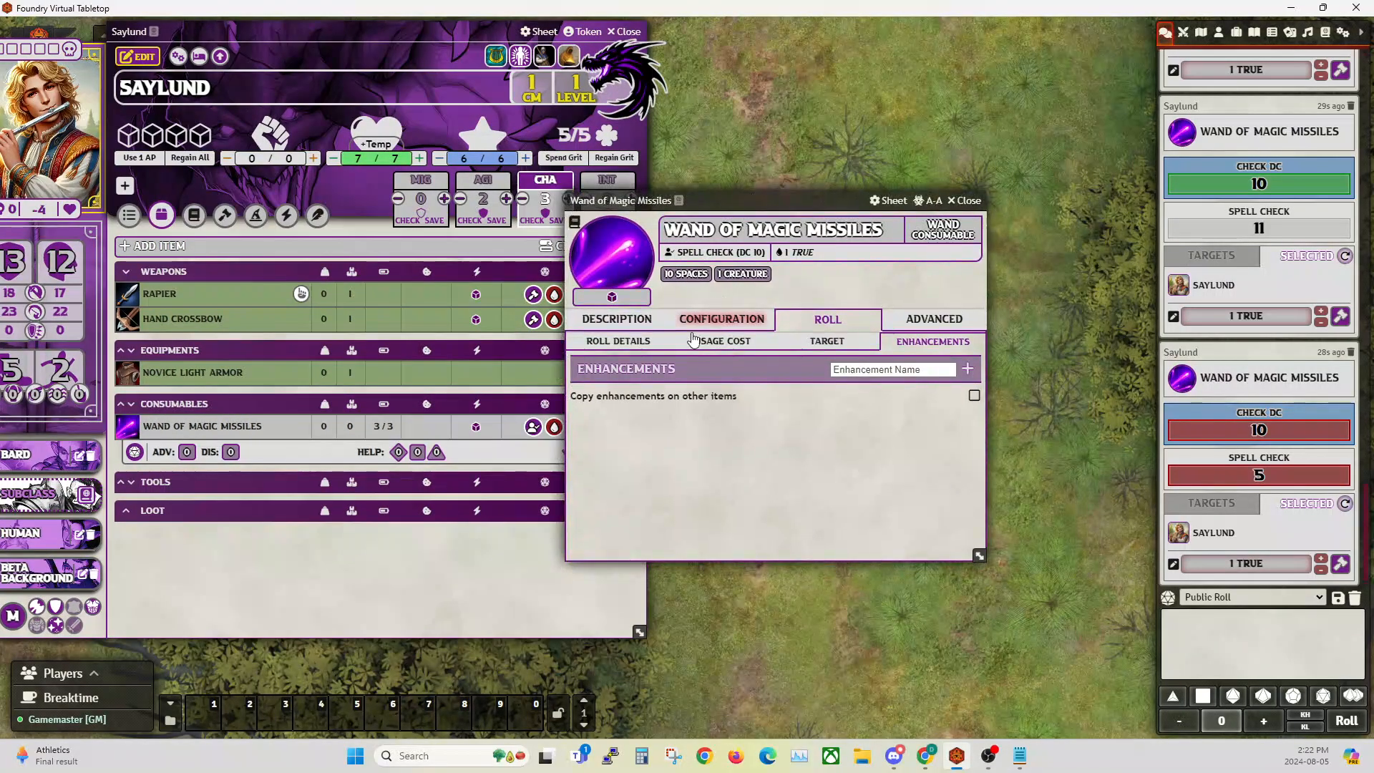
pyautogui.click(618, 341)
pyautogui.click(617, 319)
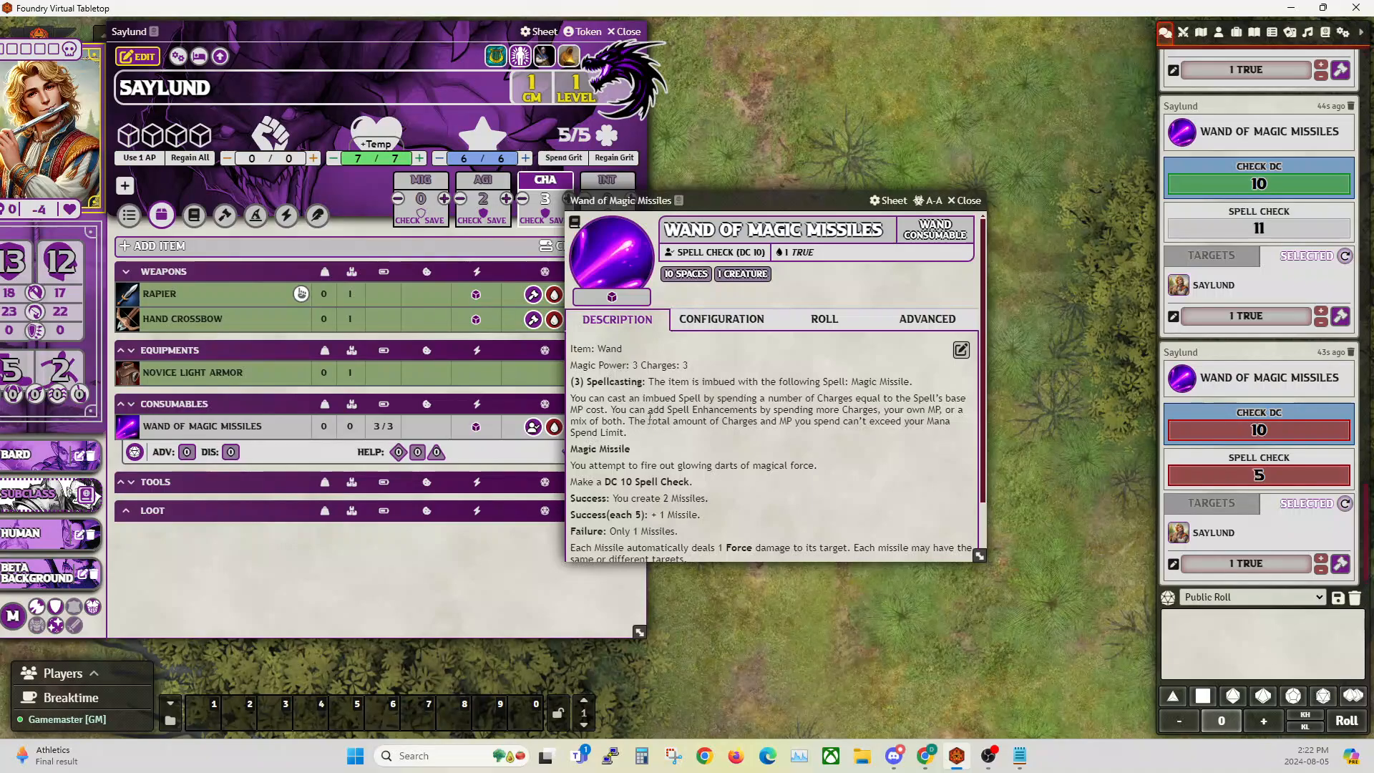
pyautogui.scroll(-1, 675, 455)
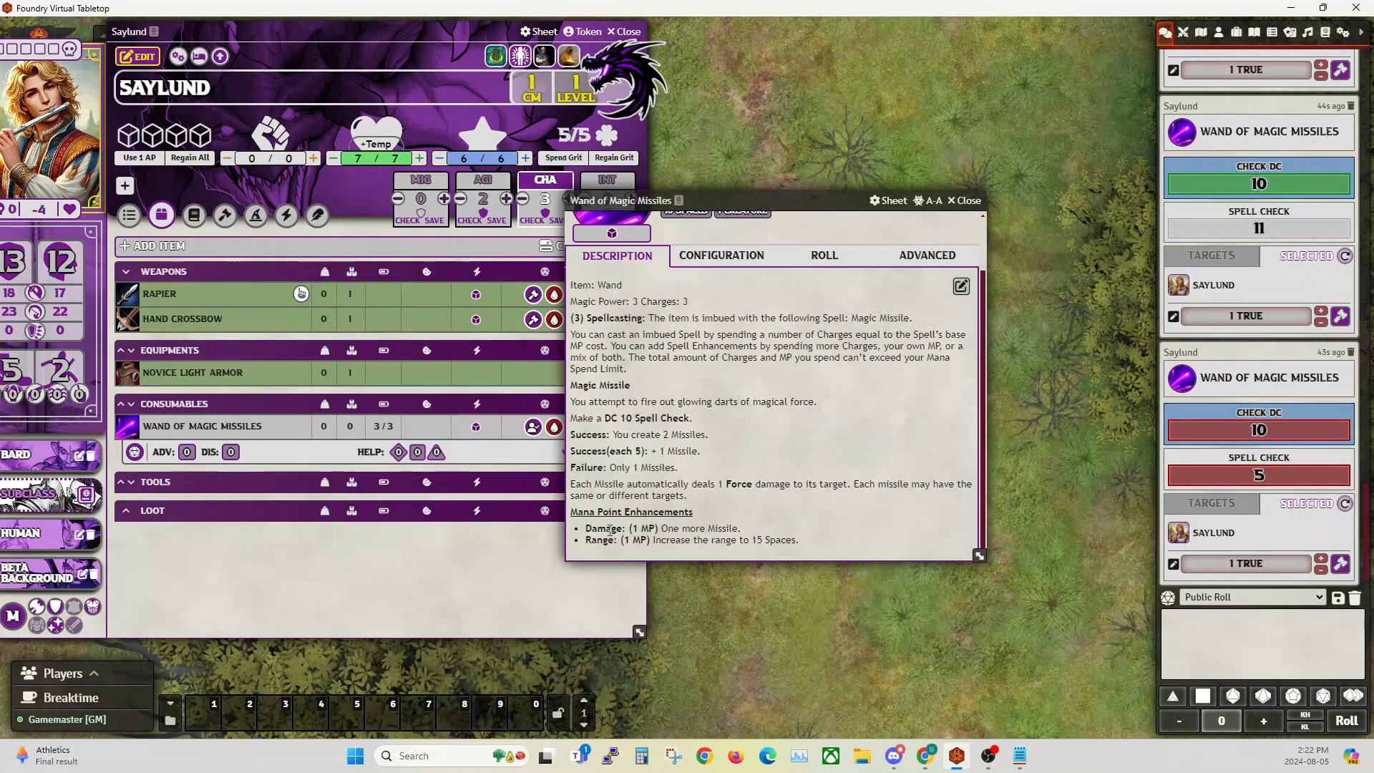
# Add an enhancement named Range to the Wand of Magic Missiles.
pyautogui.click(920, 259)
pyautogui.click(835, 325)
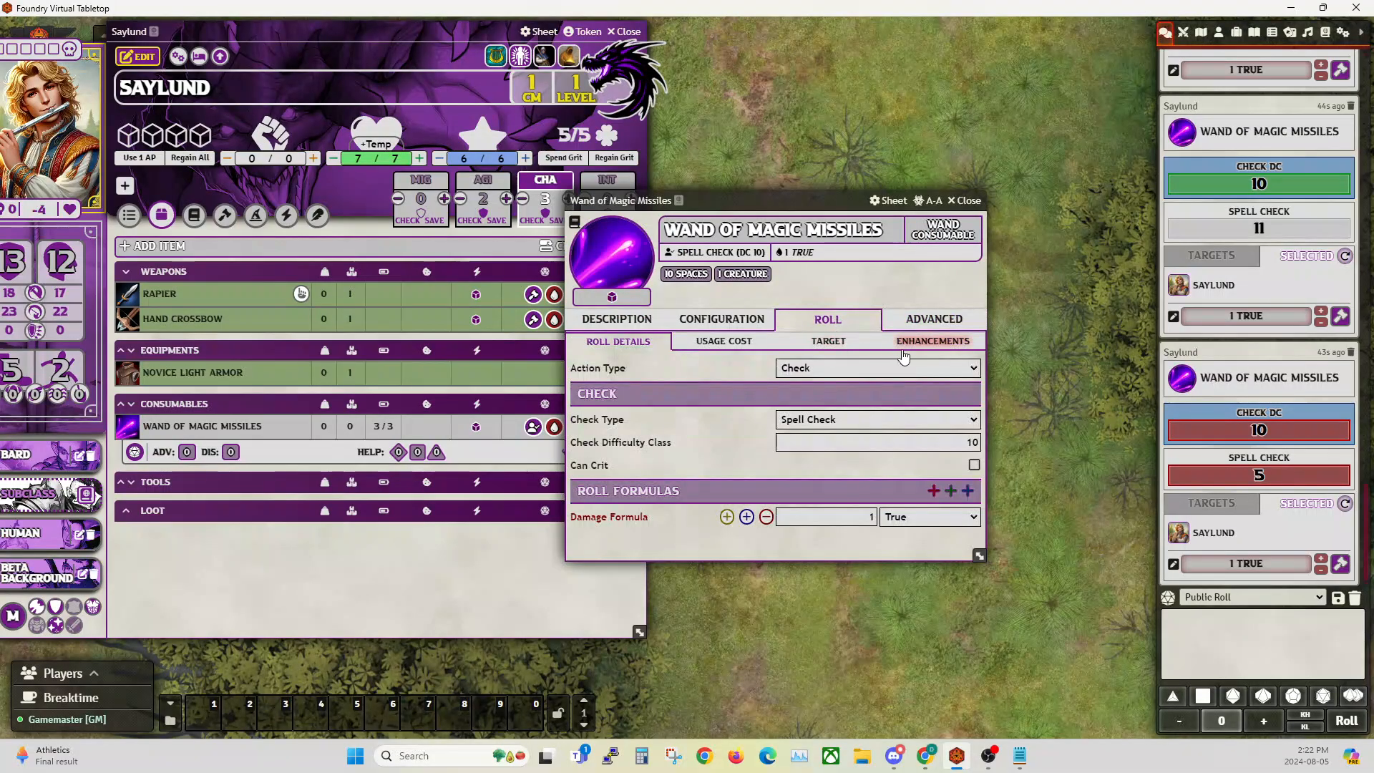
pyautogui.click(937, 344)
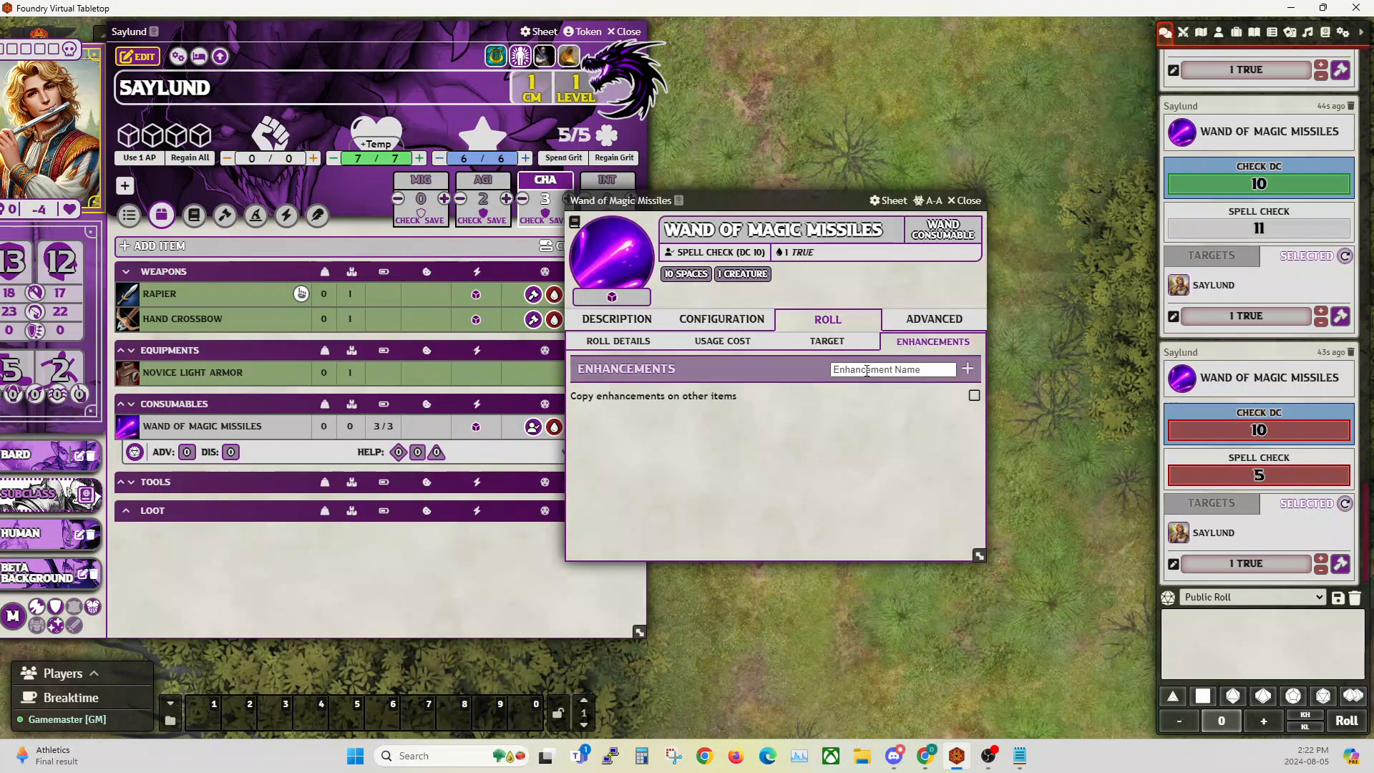
pyautogui.write('Range')
pyautogui.click(966, 369)
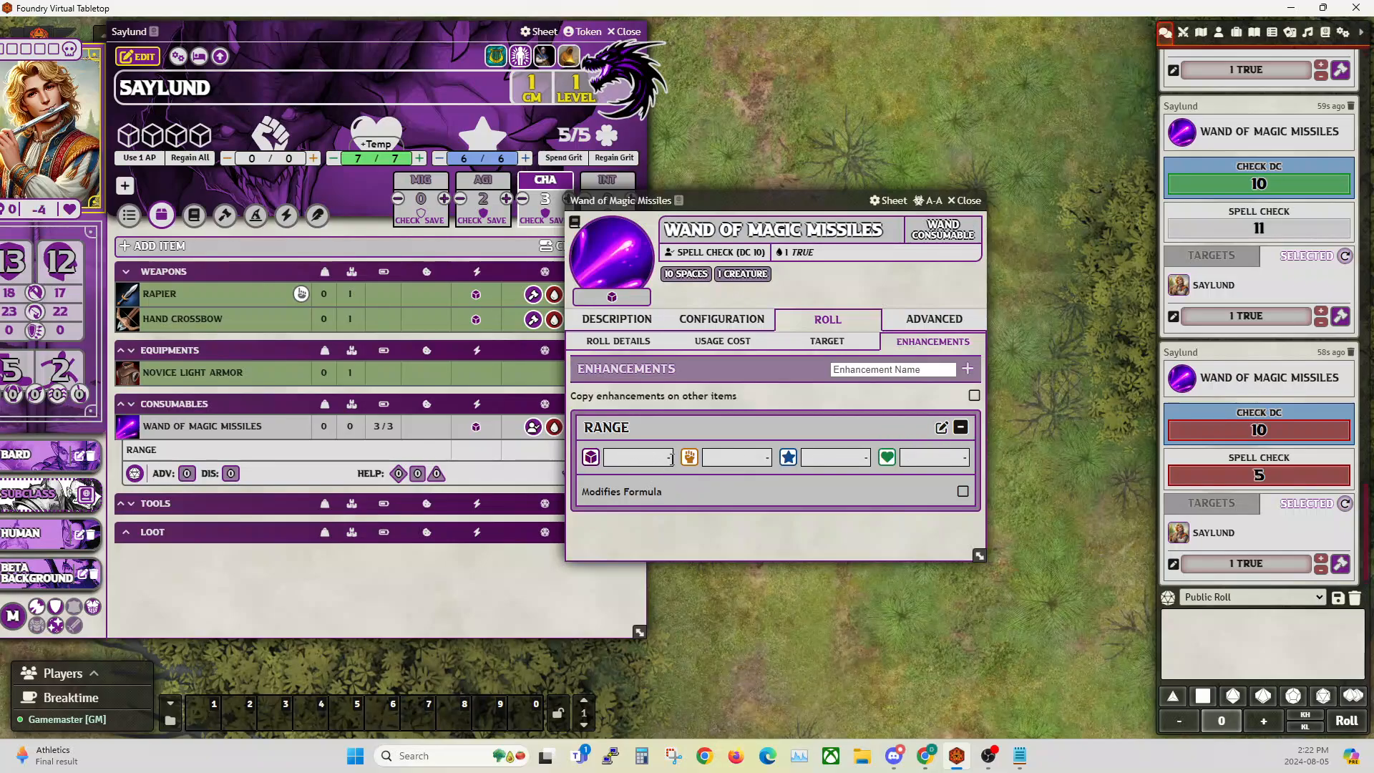
# Close the wand's sheet, set its Range enhancement to 1 use in Saylund's inventory, and delete the wand.
pyautogui.click(970, 202)
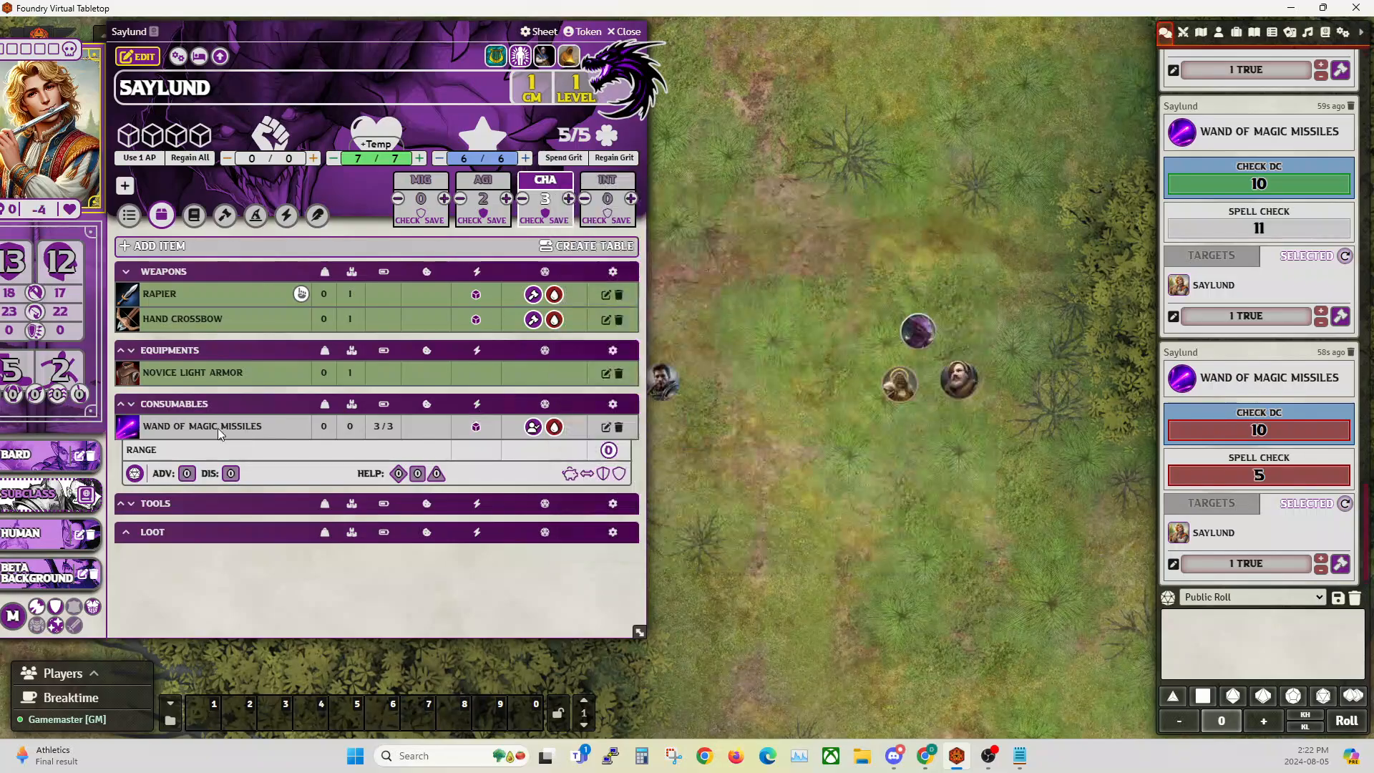
pyautogui.click(604, 453)
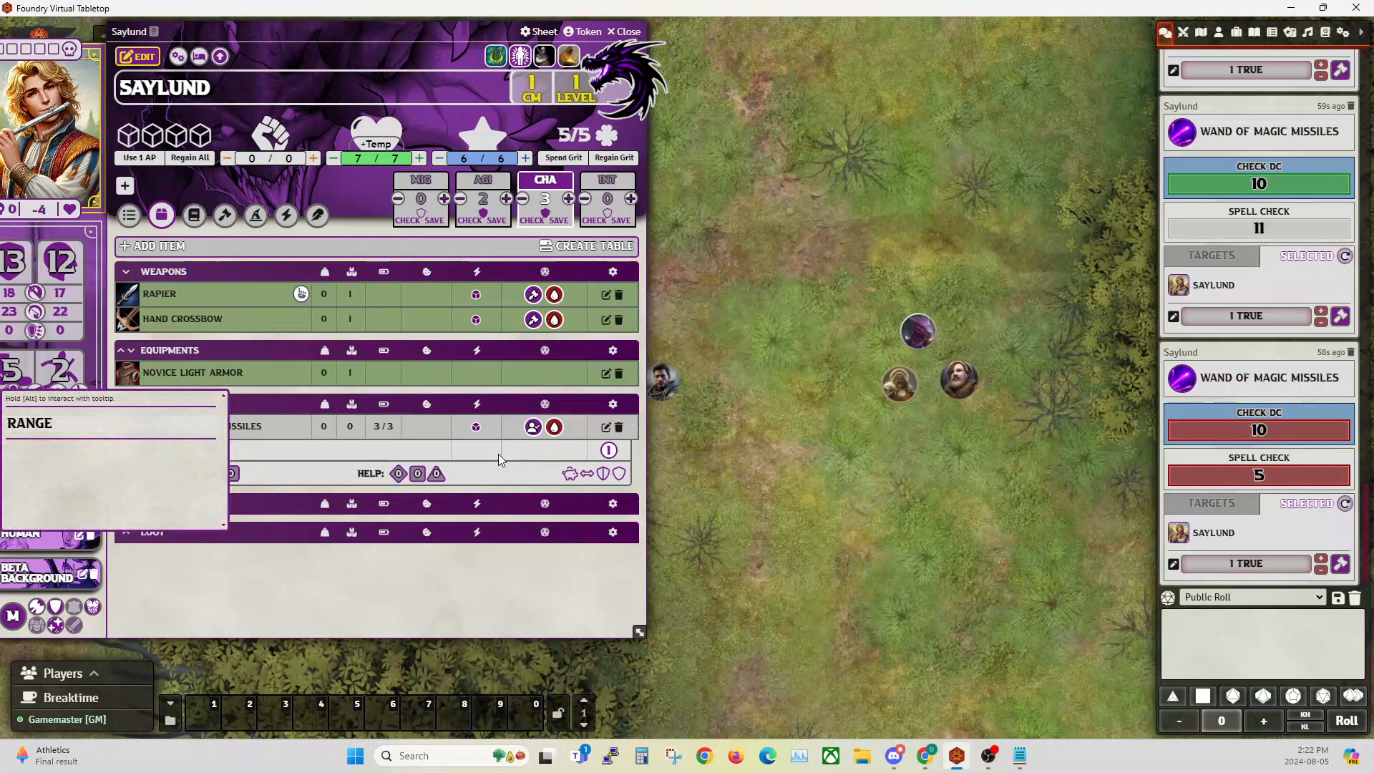
pyautogui.moveTo(275, 430)
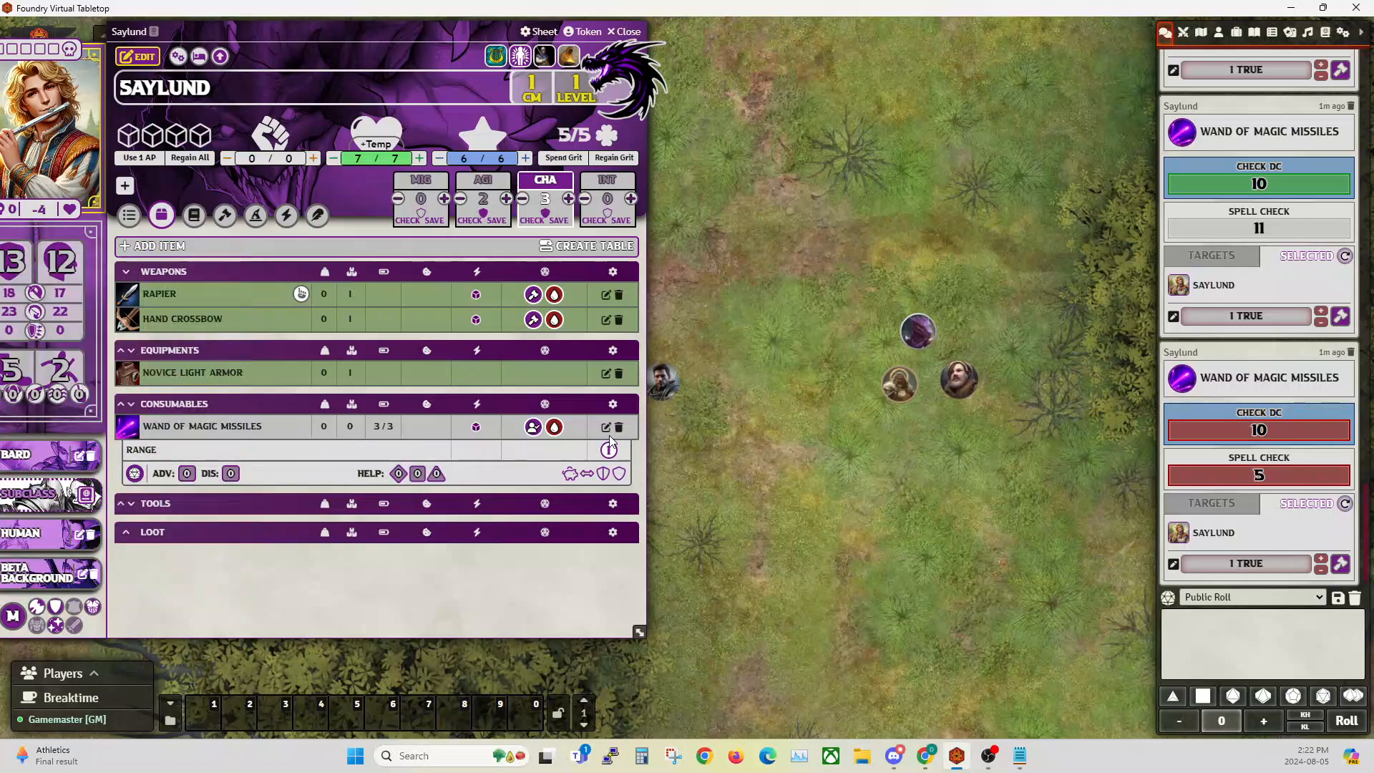
pyautogui.moveTo(335, 28); pyautogui.dragTo(476, 57)
pyautogui.click(760, 456)
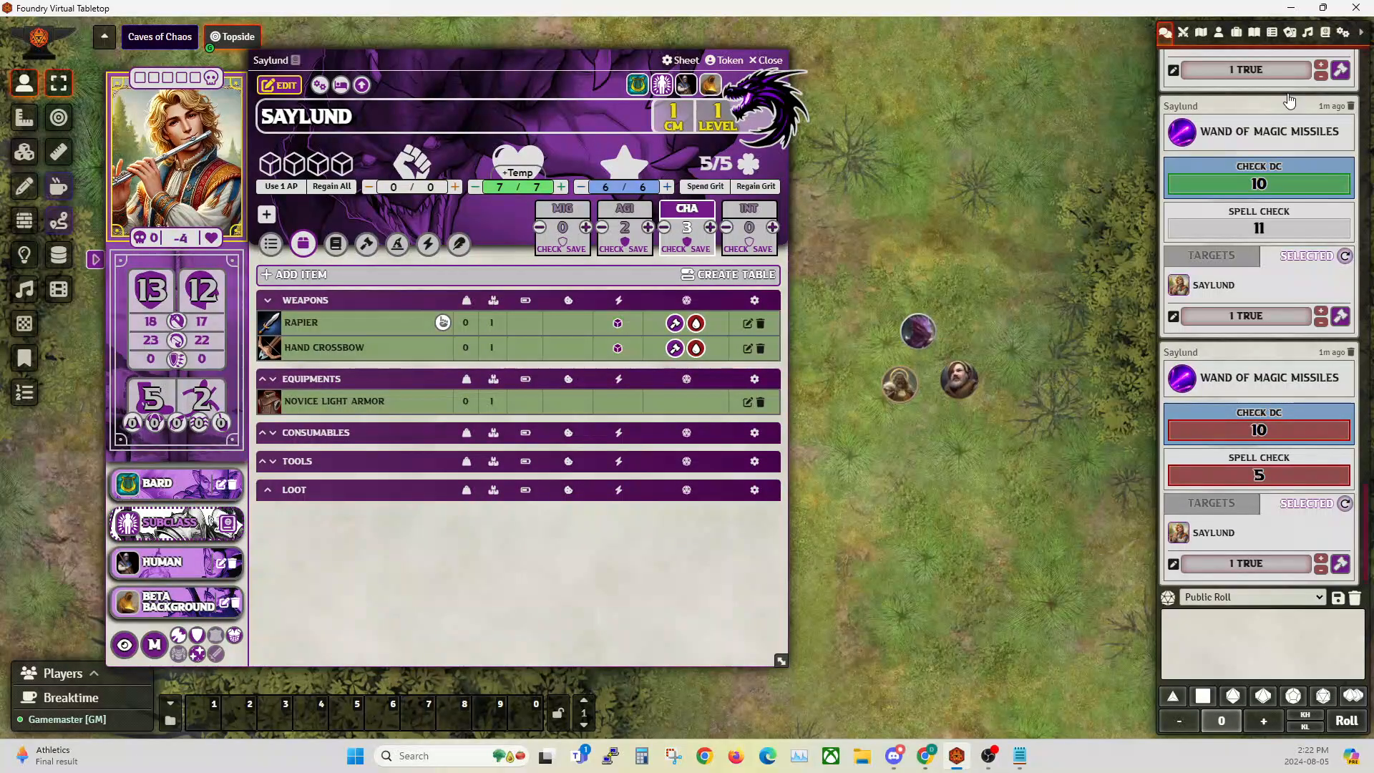
# Inspect the Mana Wand from the Treasure items folder, and add it to Saylund's inventory.
pyautogui.click(1237, 33)
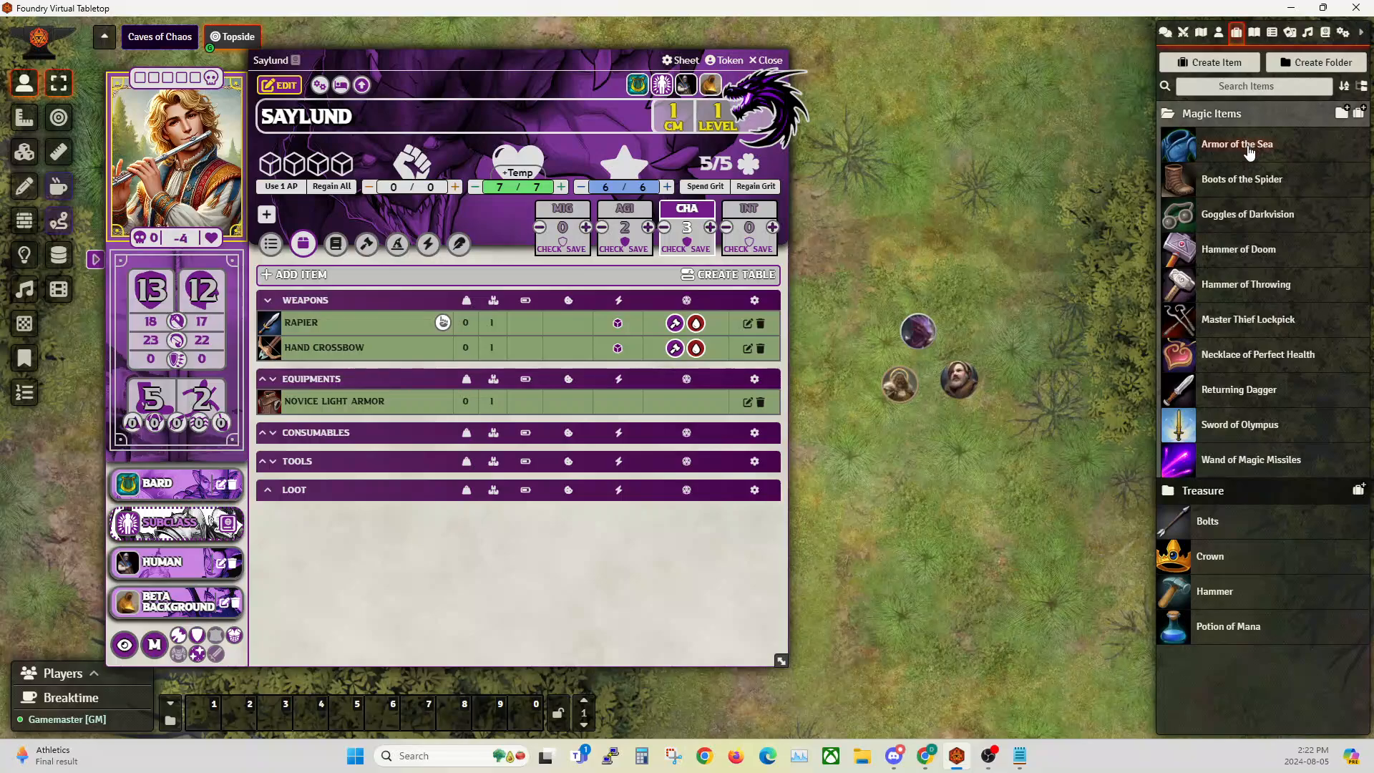
pyautogui.click(1247, 489)
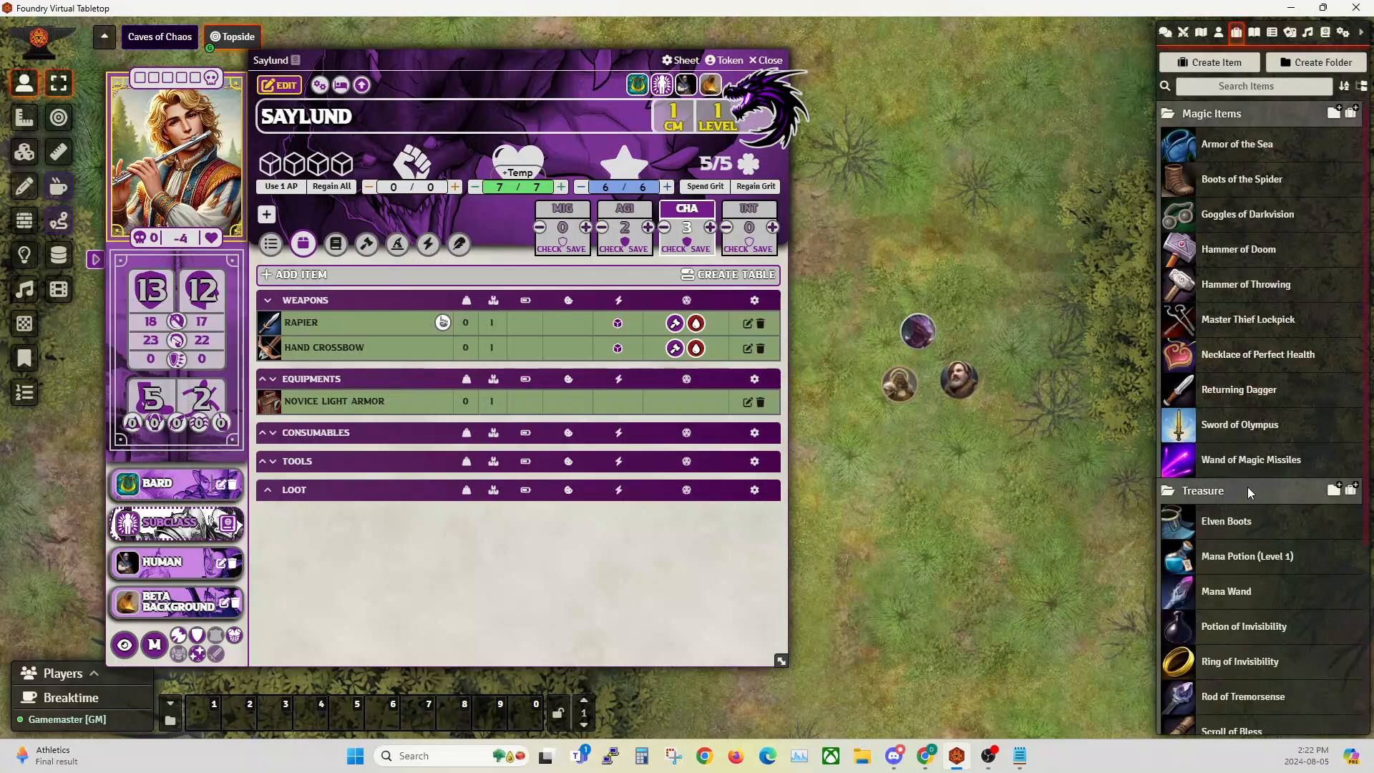
pyautogui.scroll(-2, 1243, 493)
pyautogui.scroll(-2, 1234, 433)
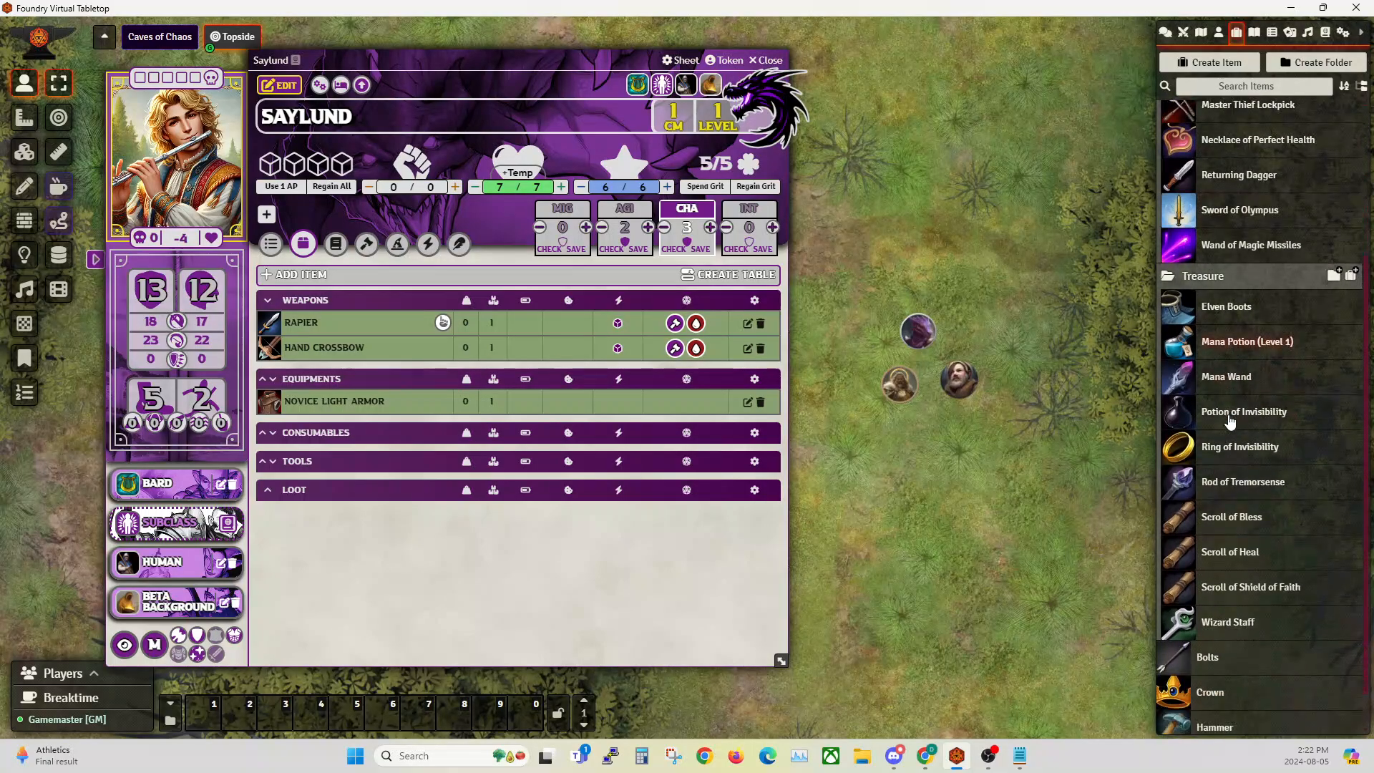
pyautogui.click(1221, 385)
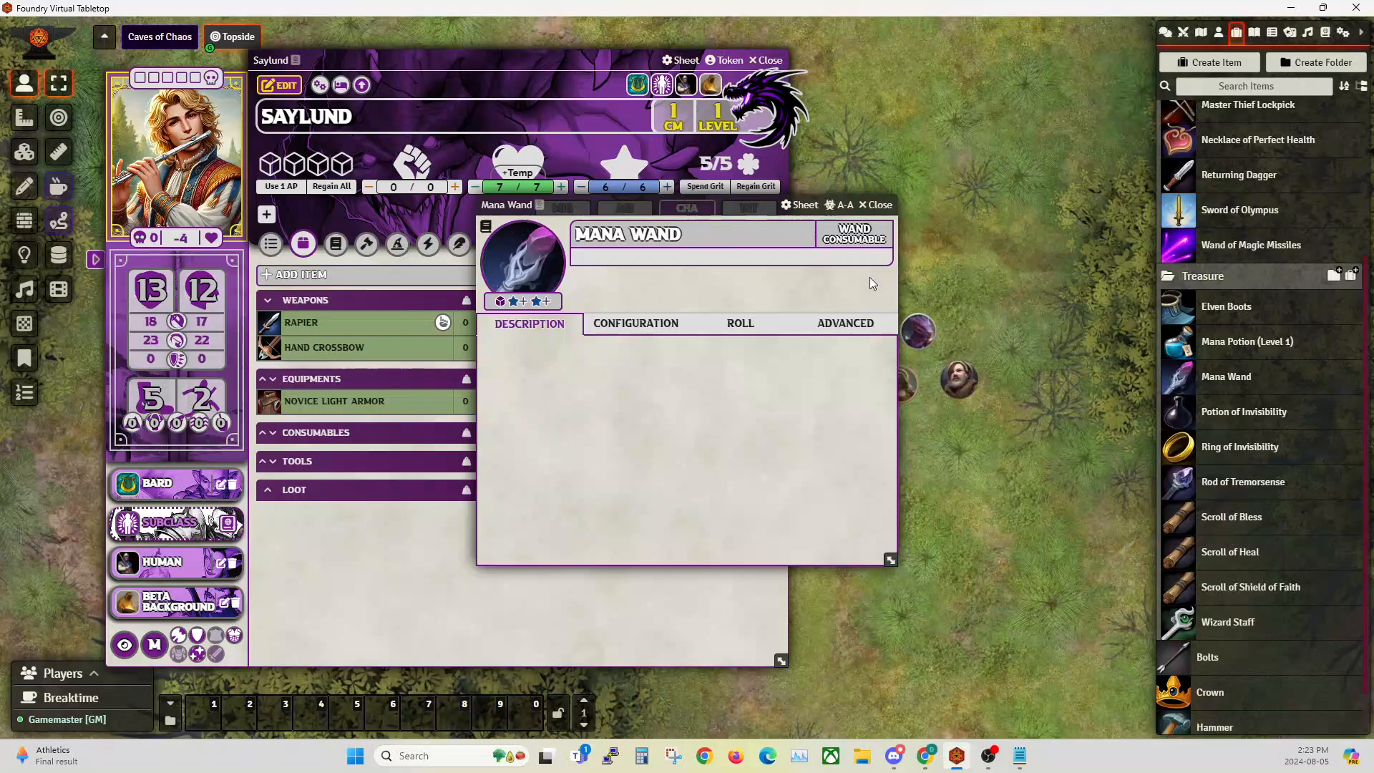
pyautogui.click(622, 335)
pyautogui.click(549, 327)
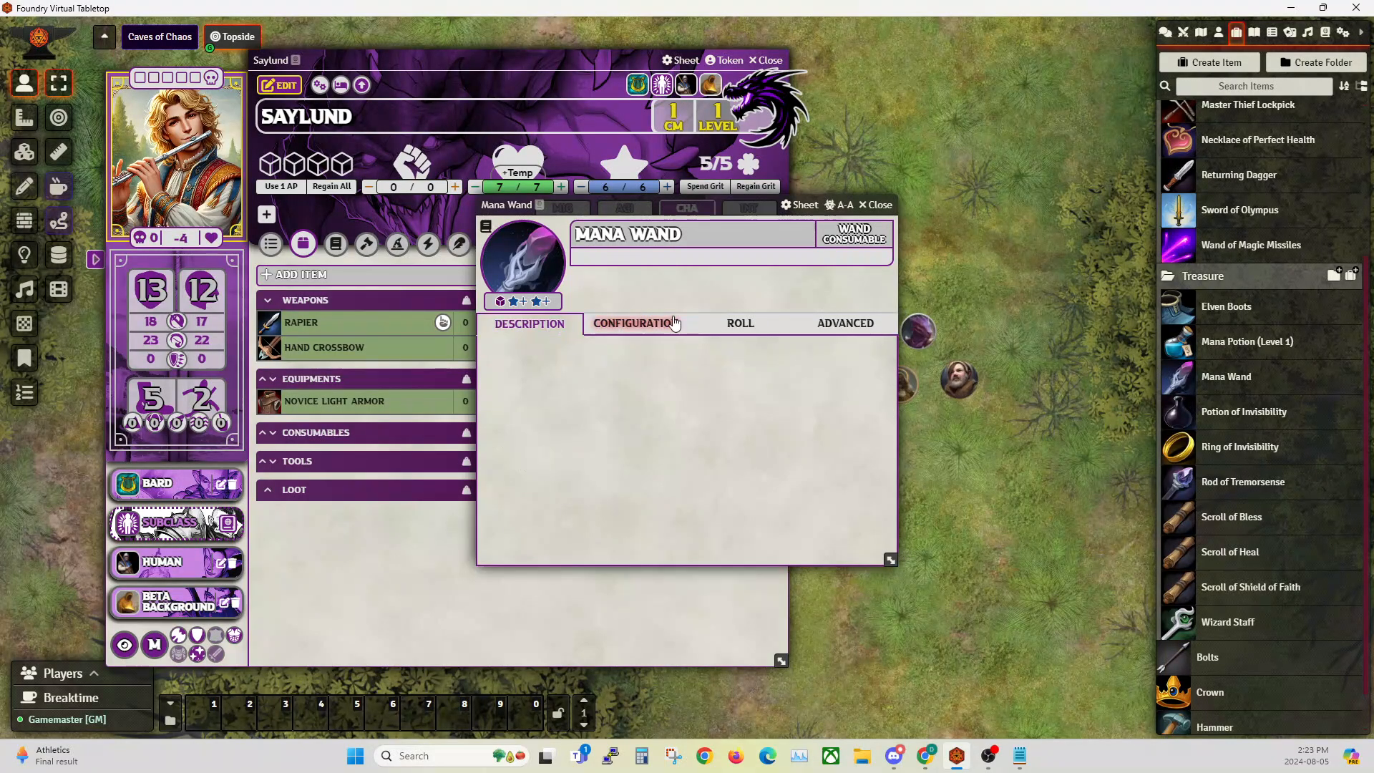
pyautogui.click(881, 207)
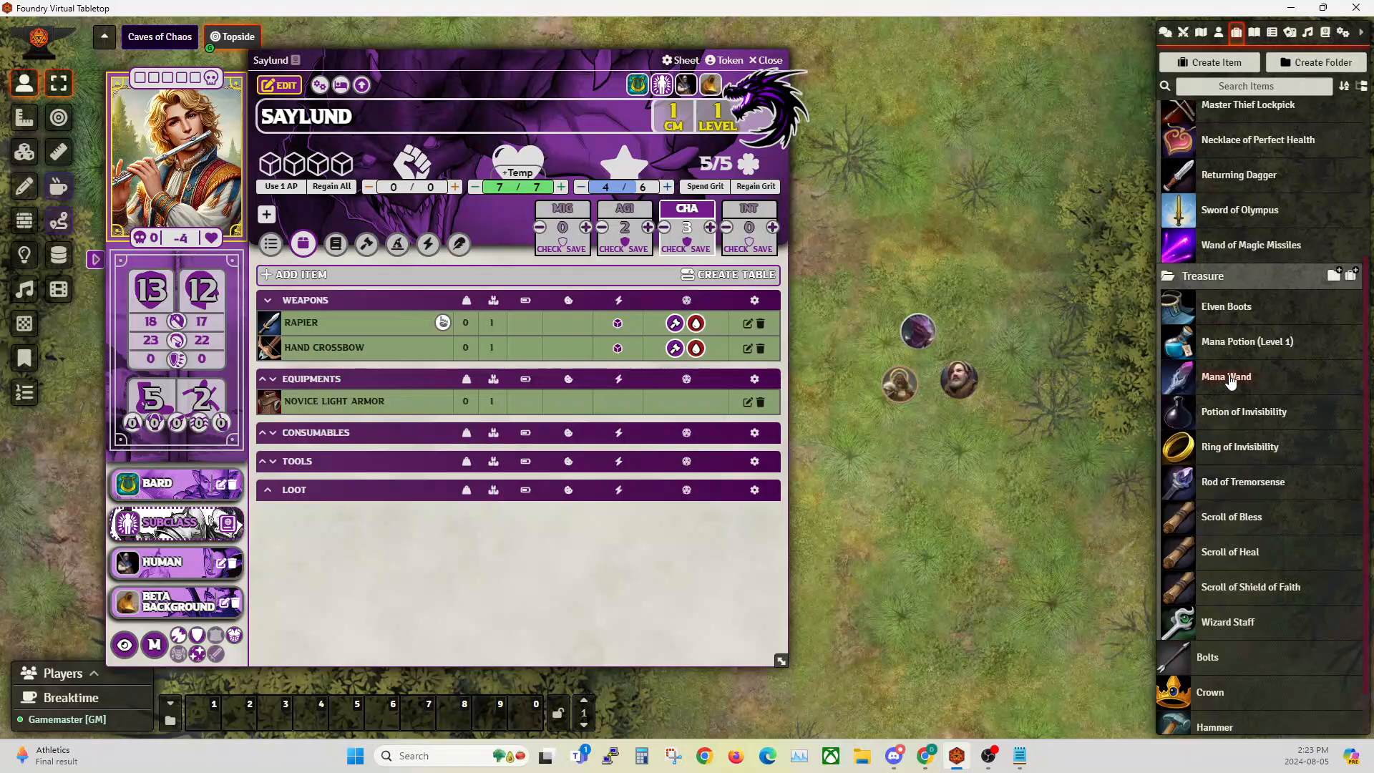
pyautogui.moveTo(1227, 378); pyautogui.dragTo(519, 435)
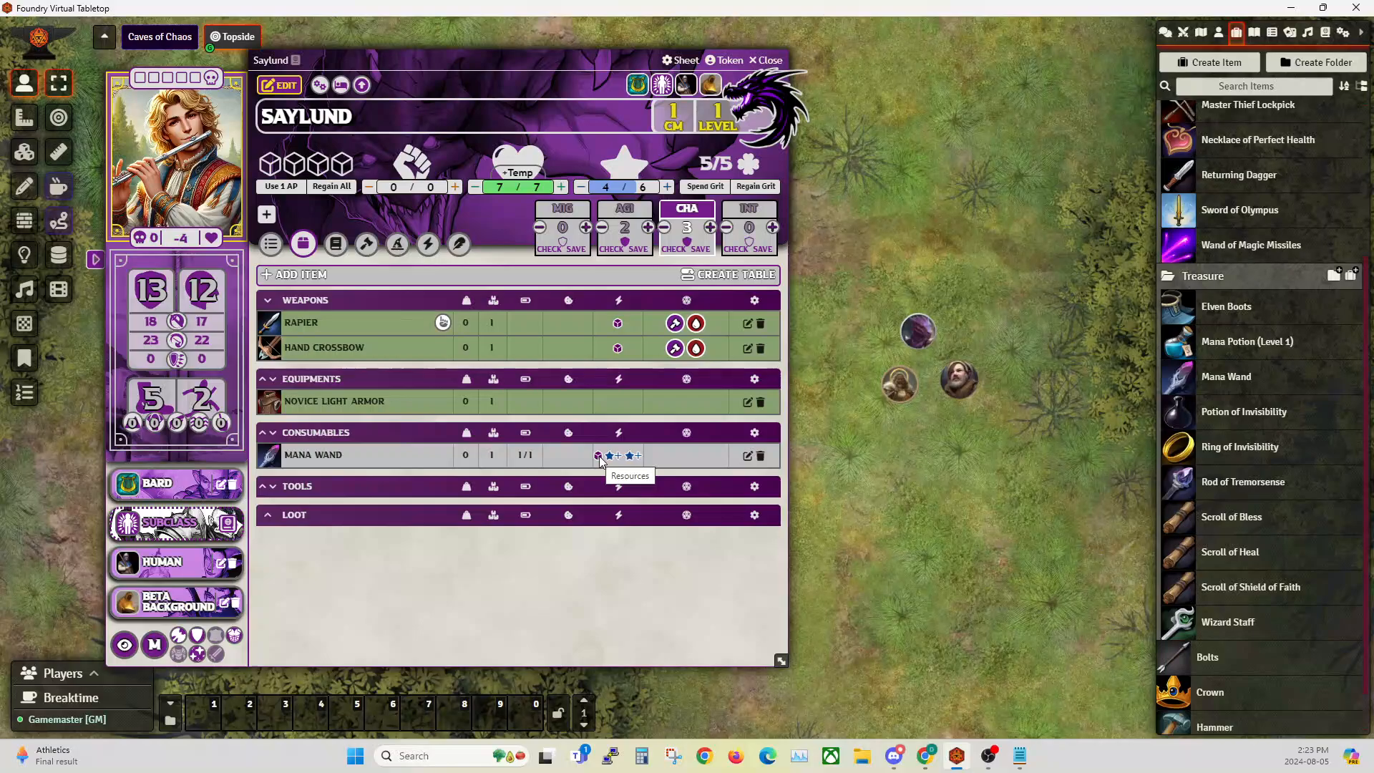
# Disable Consume on use in the configuration of Saylund's Mana Wand.
pyautogui.click(747, 457)
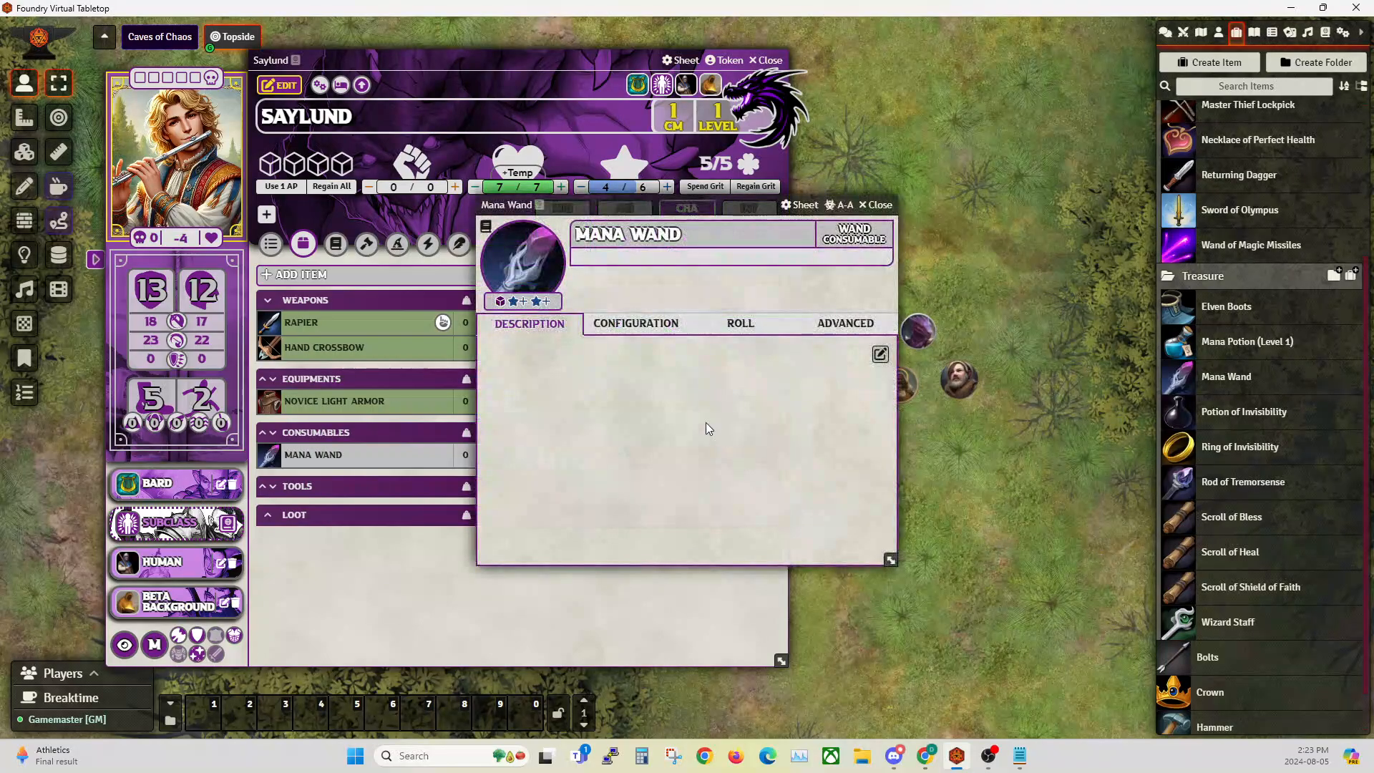
pyautogui.click(634, 336)
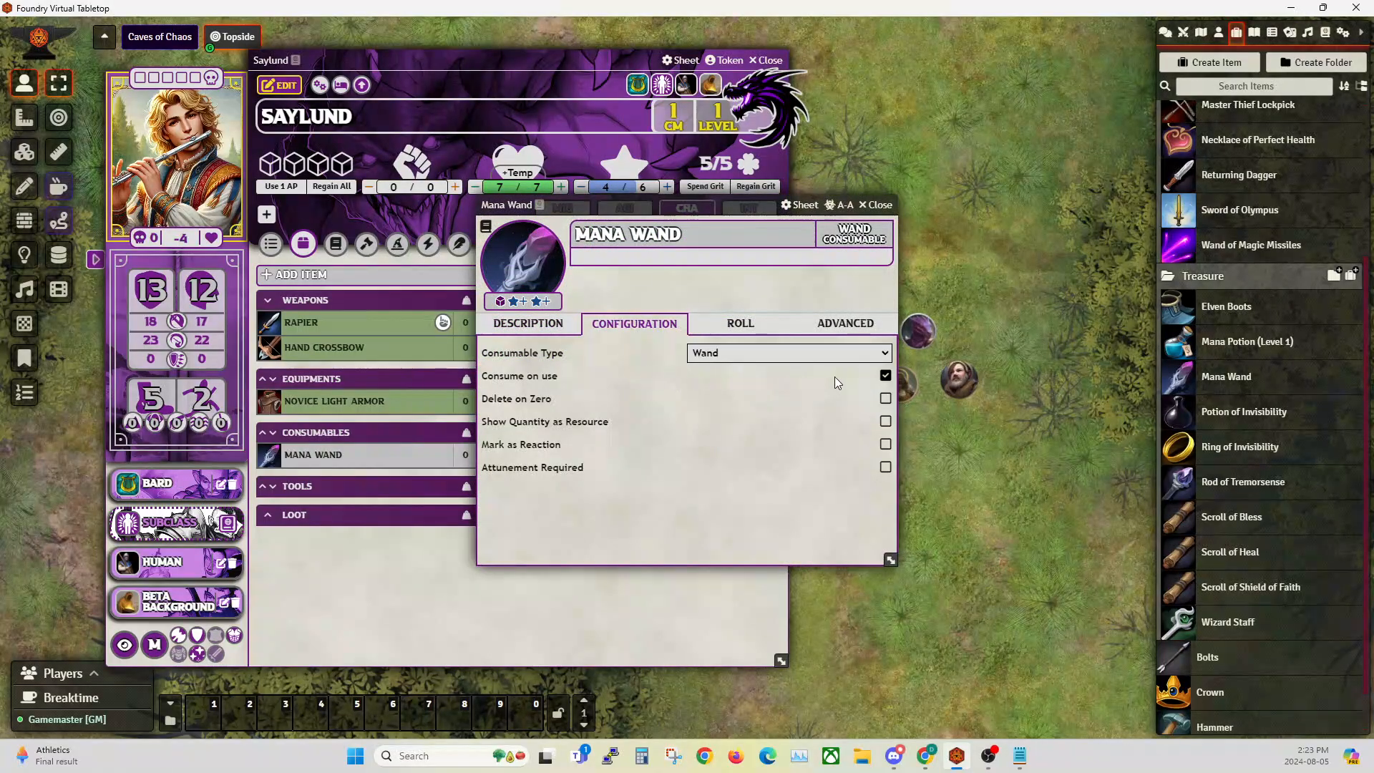
pyautogui.moveTo(692, 206); pyautogui.dragTo(654, 190)
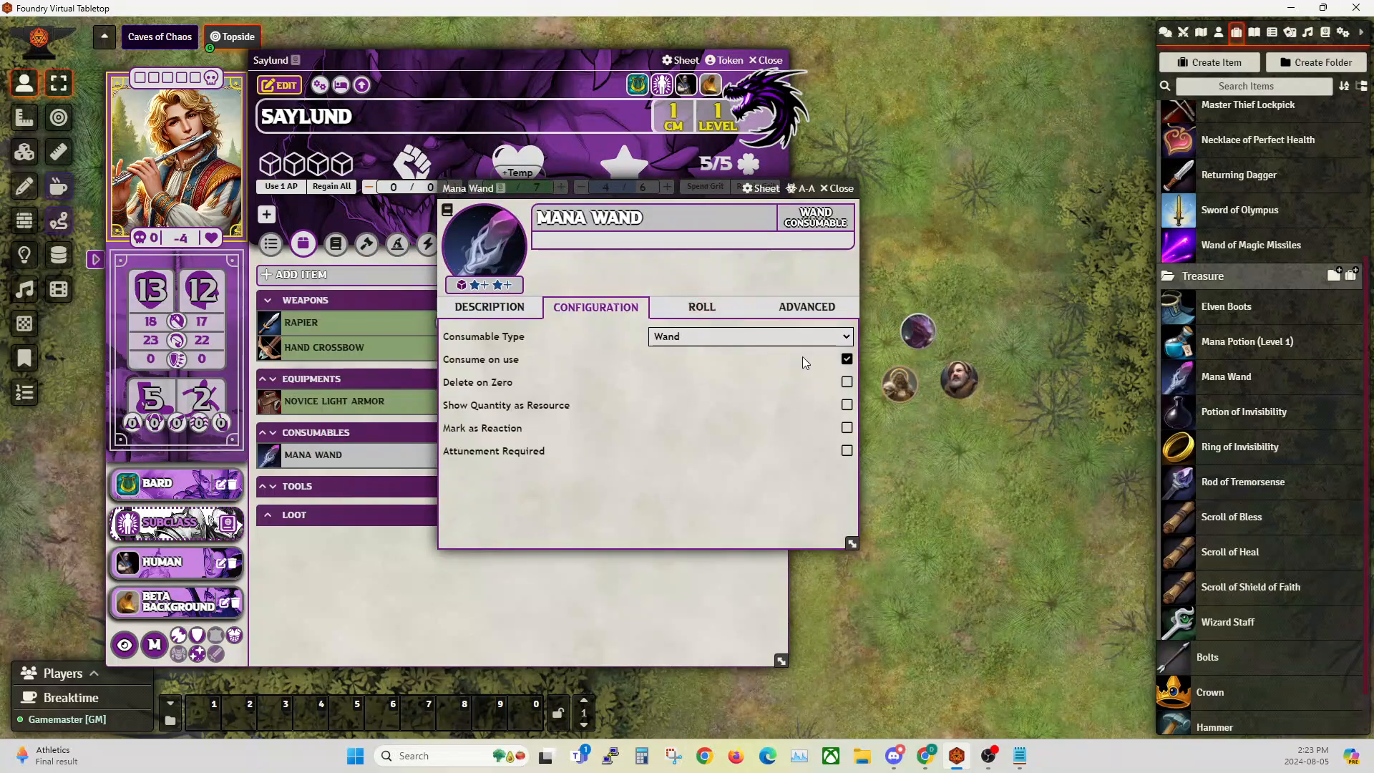
pyautogui.click(847, 360)
# Review the Mana Wand's roll, usage cost and target settings, and close its sheet.
pyautogui.click(694, 309)
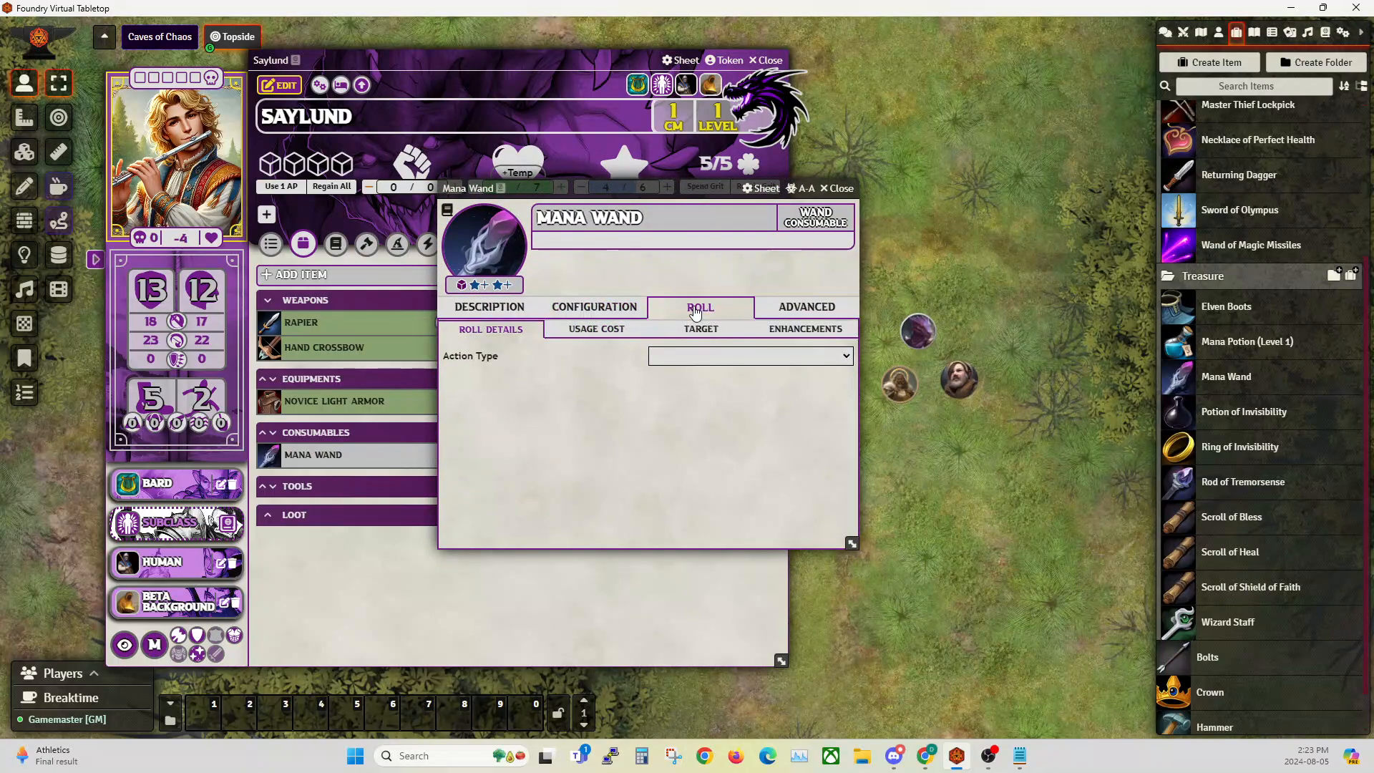
pyautogui.click(589, 333)
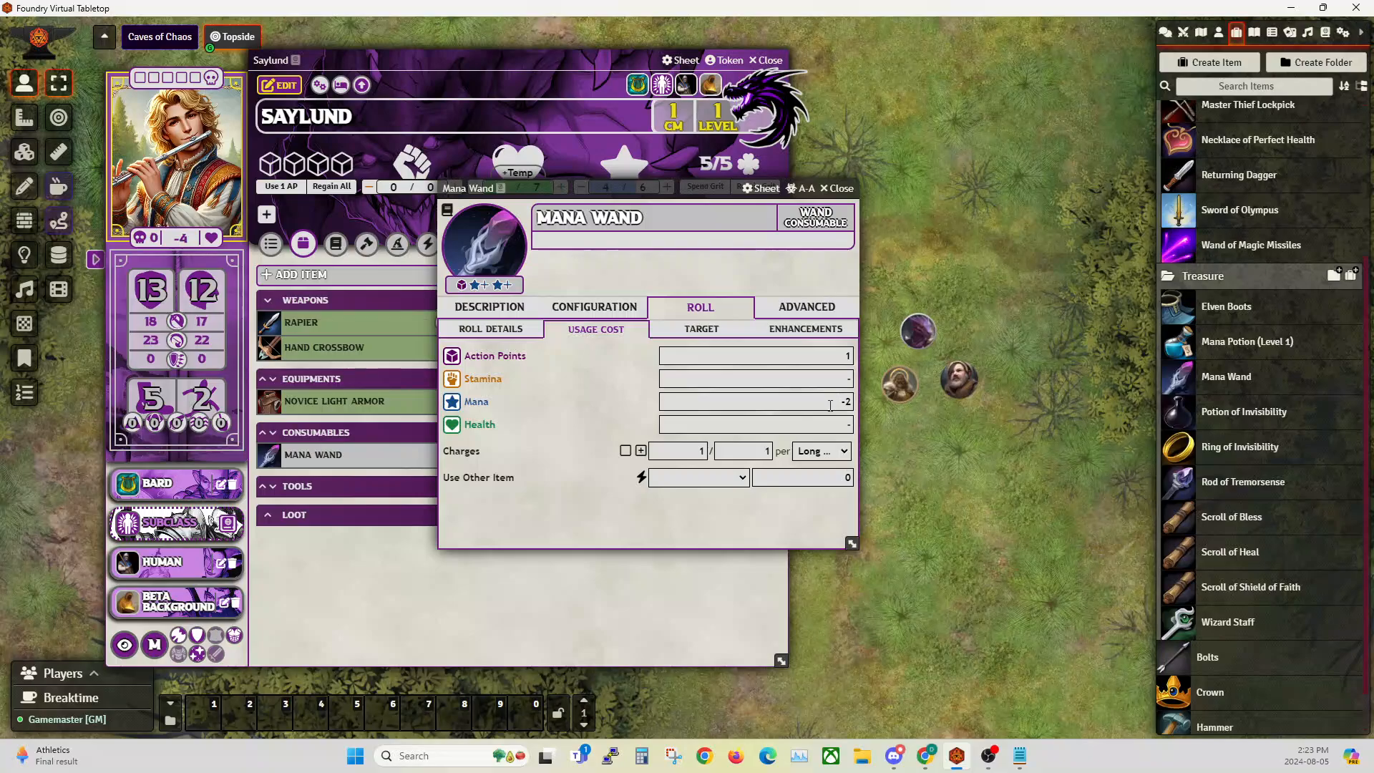
pyautogui.click(701, 330)
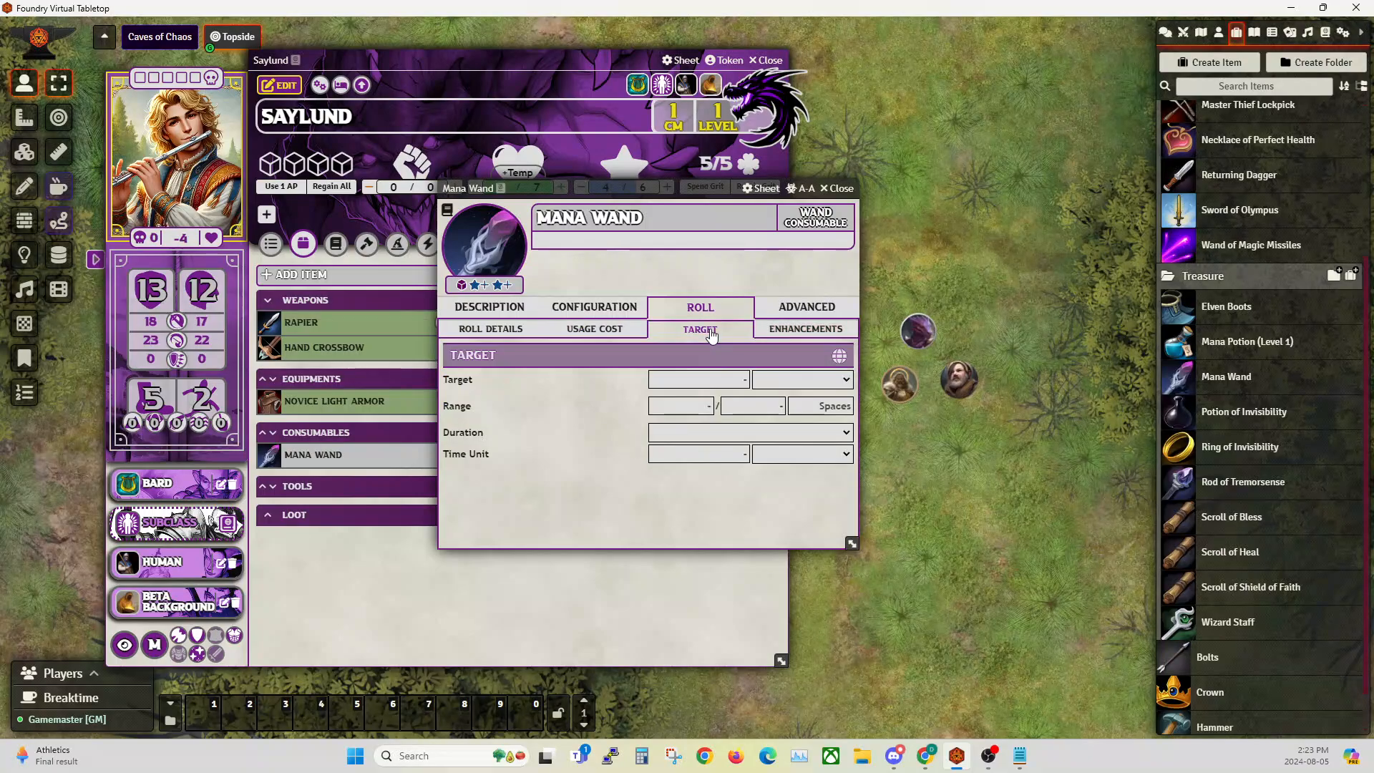
pyautogui.click(598, 333)
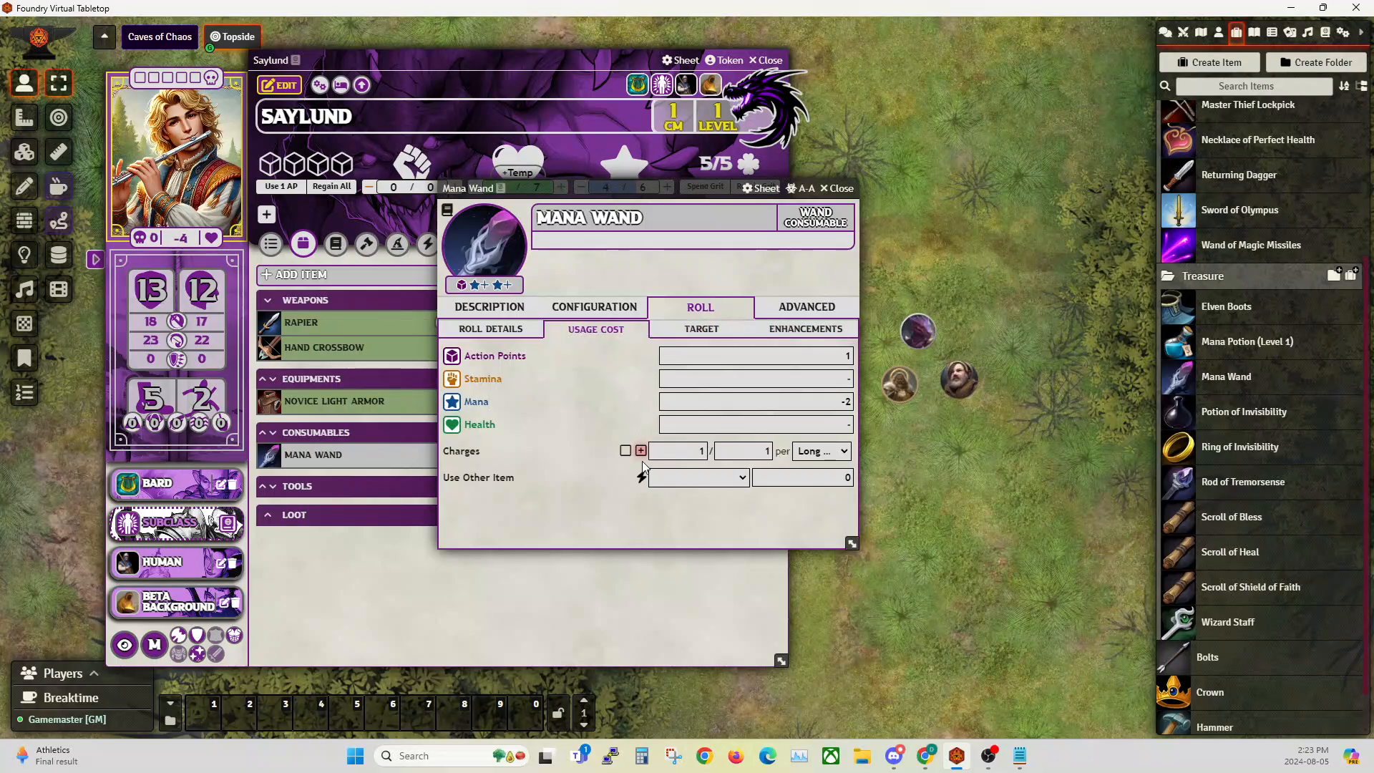
pyautogui.click(837, 188)
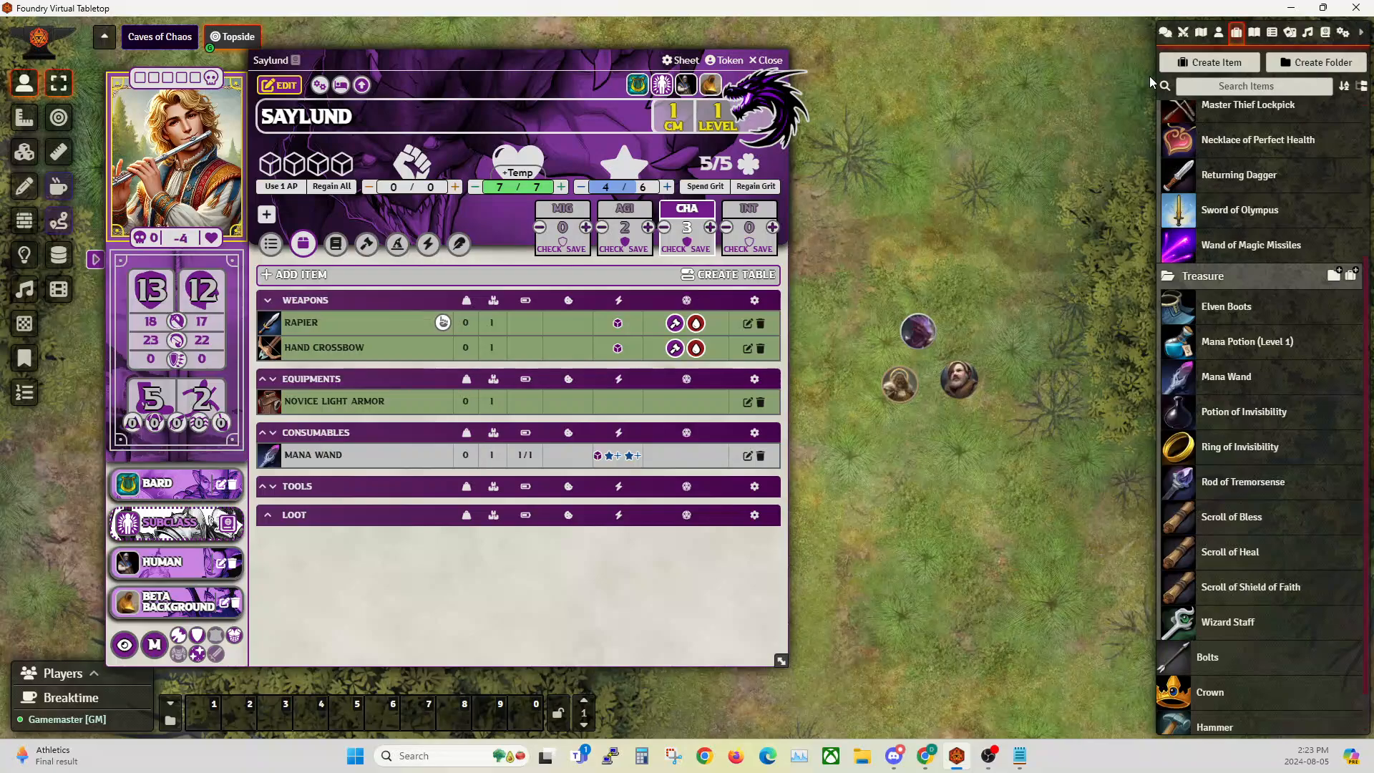
# Set Saylund's current mana to 2, regain all action points, and use the Mana Wand.
pyautogui.click(1164, 38)
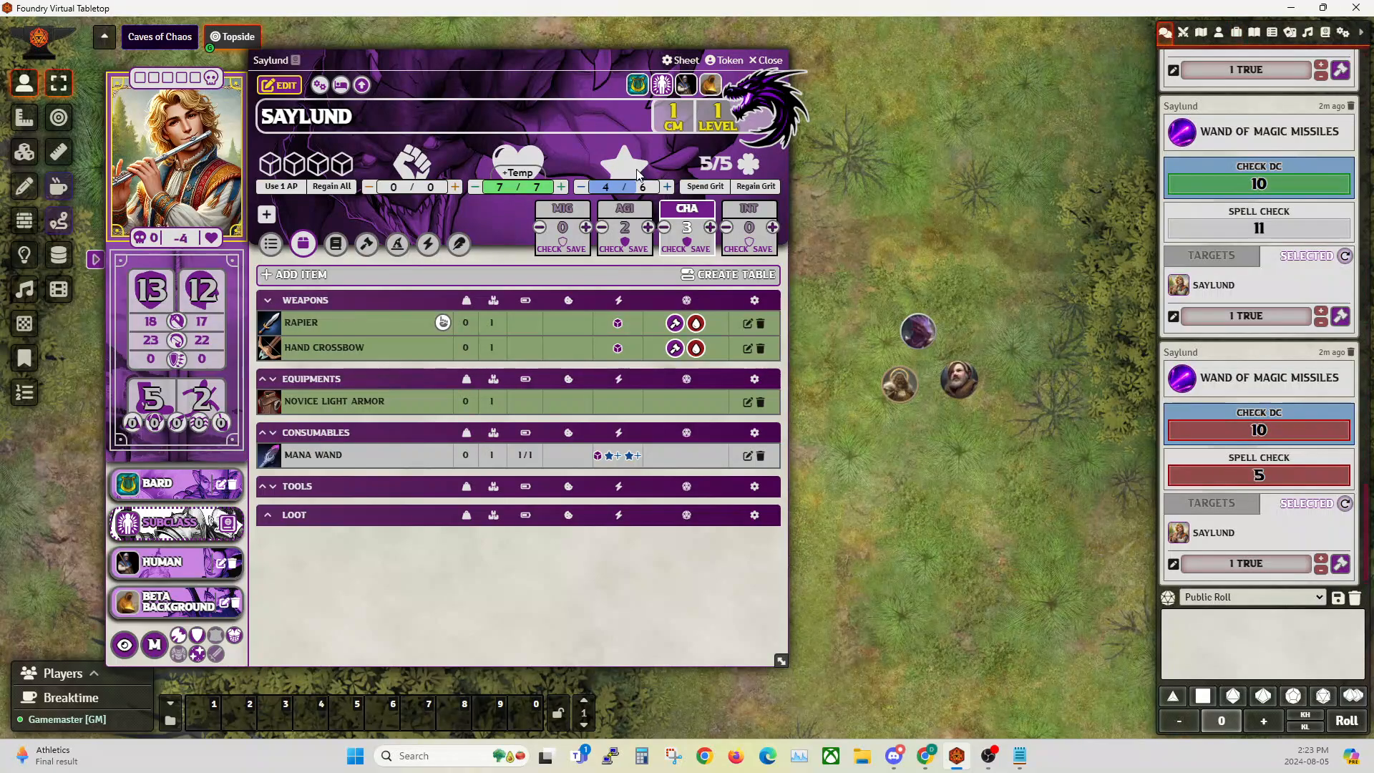
pyautogui.doubleClick(580, 186)
pyautogui.click(308, 455)
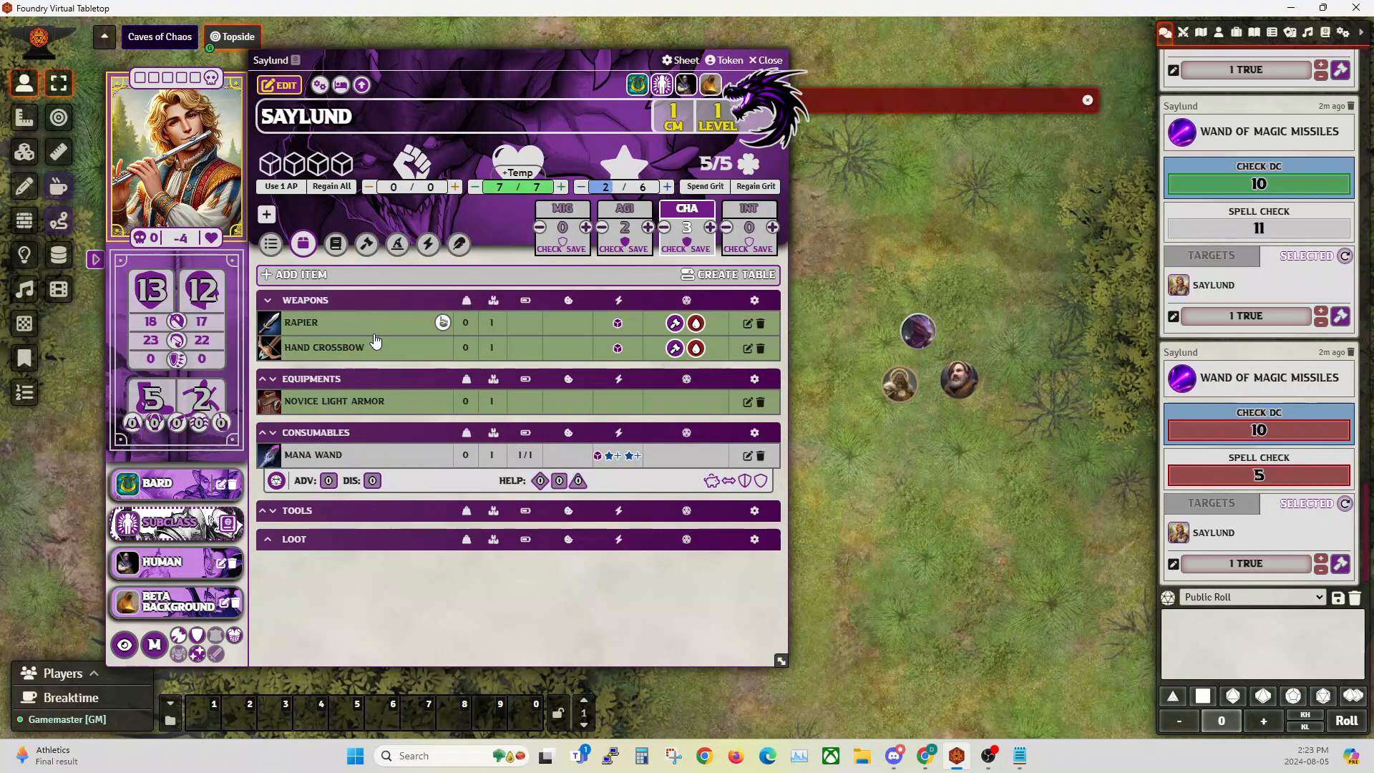
pyautogui.click(324, 187)
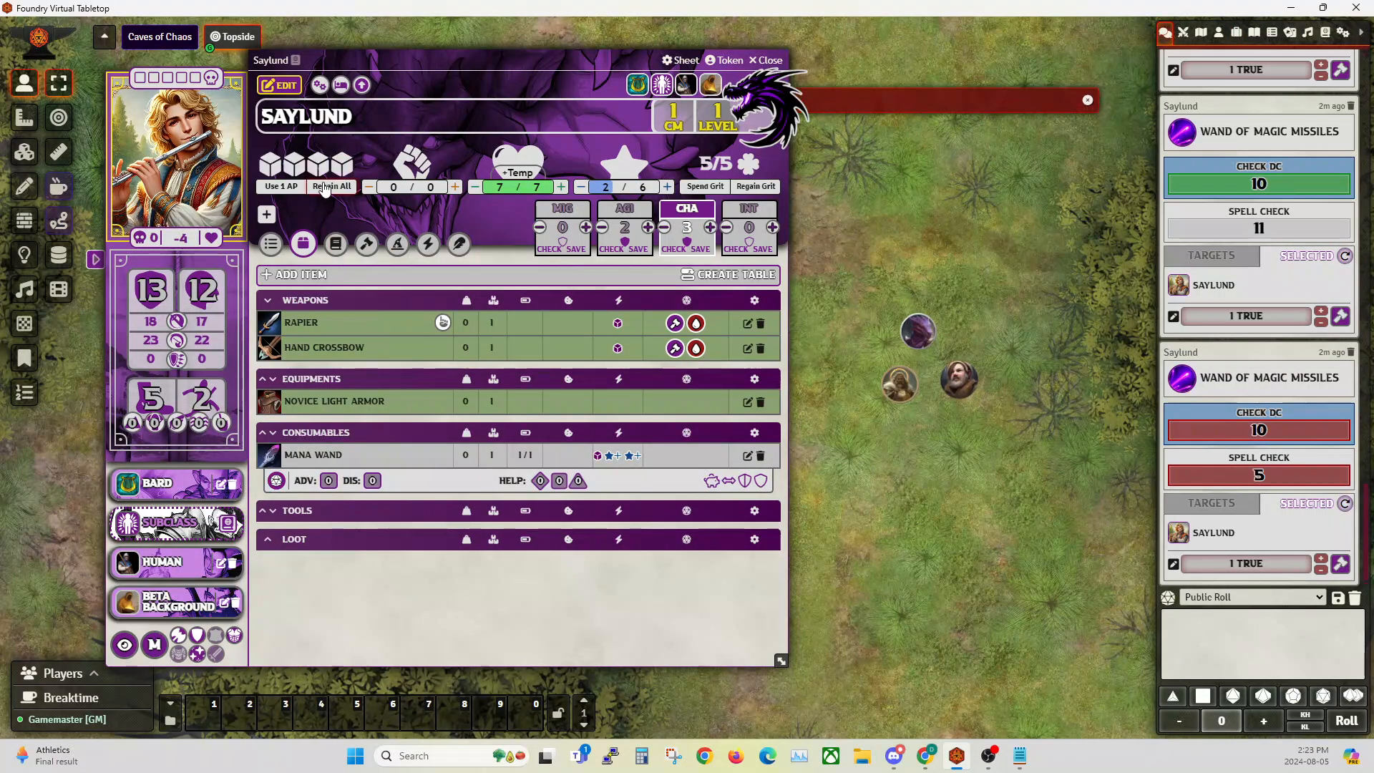
pyautogui.click(276, 480)
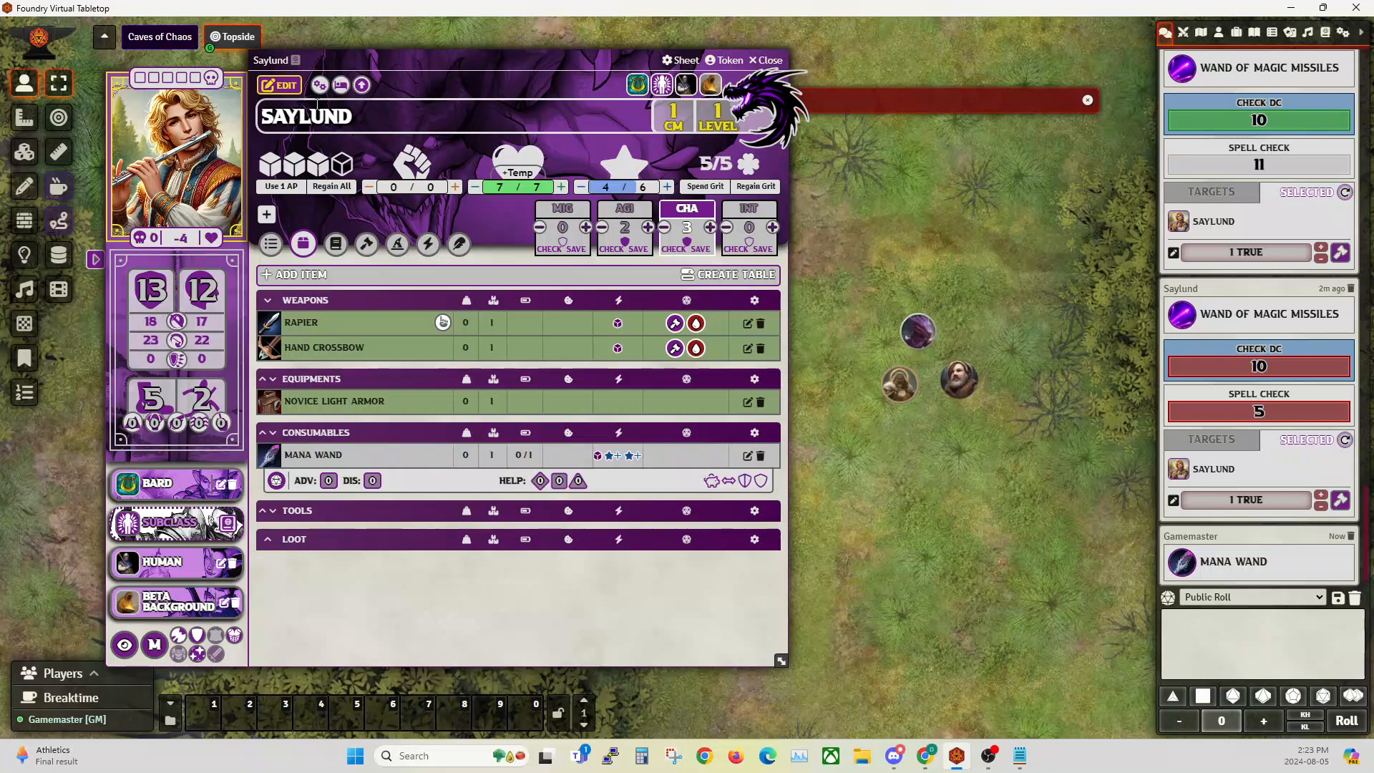
# Complete both halves of a long rest for Saylund, and delete the Mana Wand from the inventory.
pyautogui.click(341, 86)
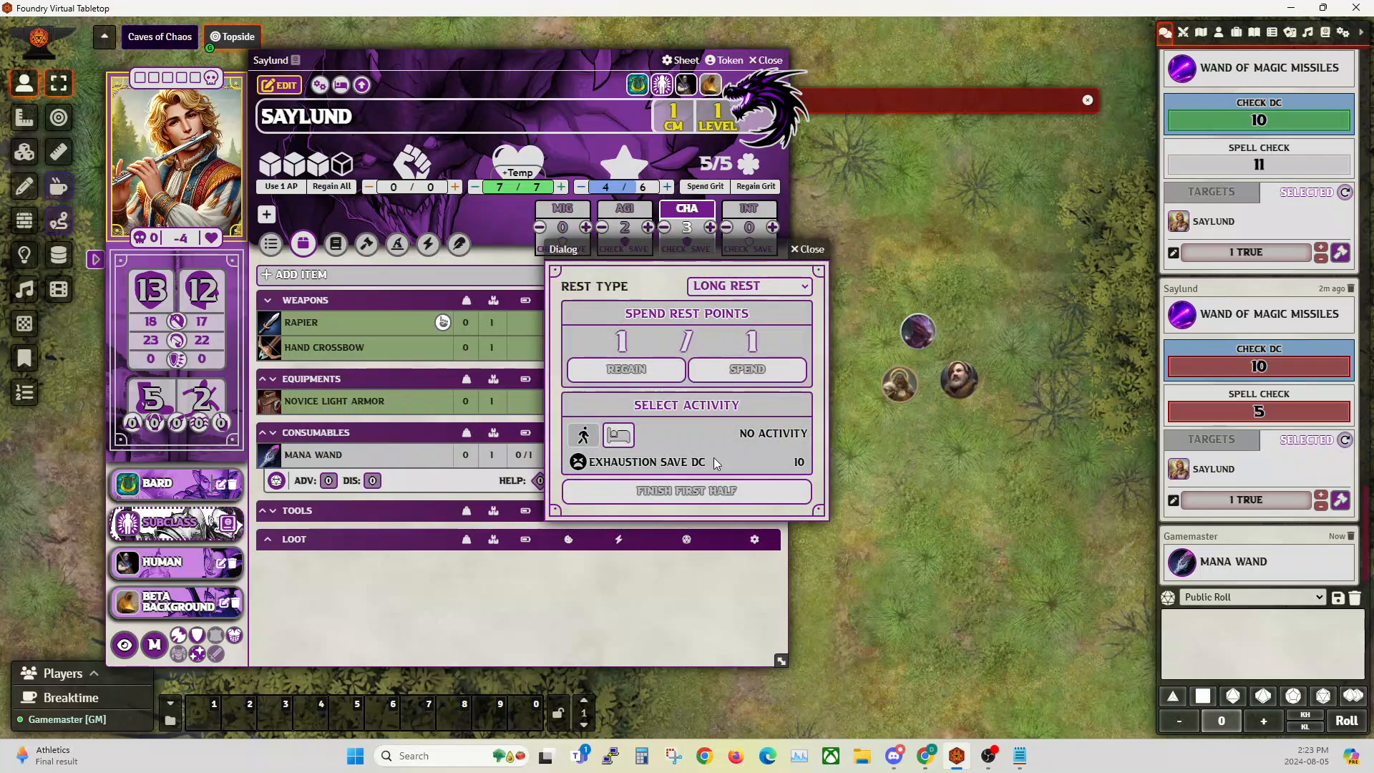
pyautogui.click(683, 492)
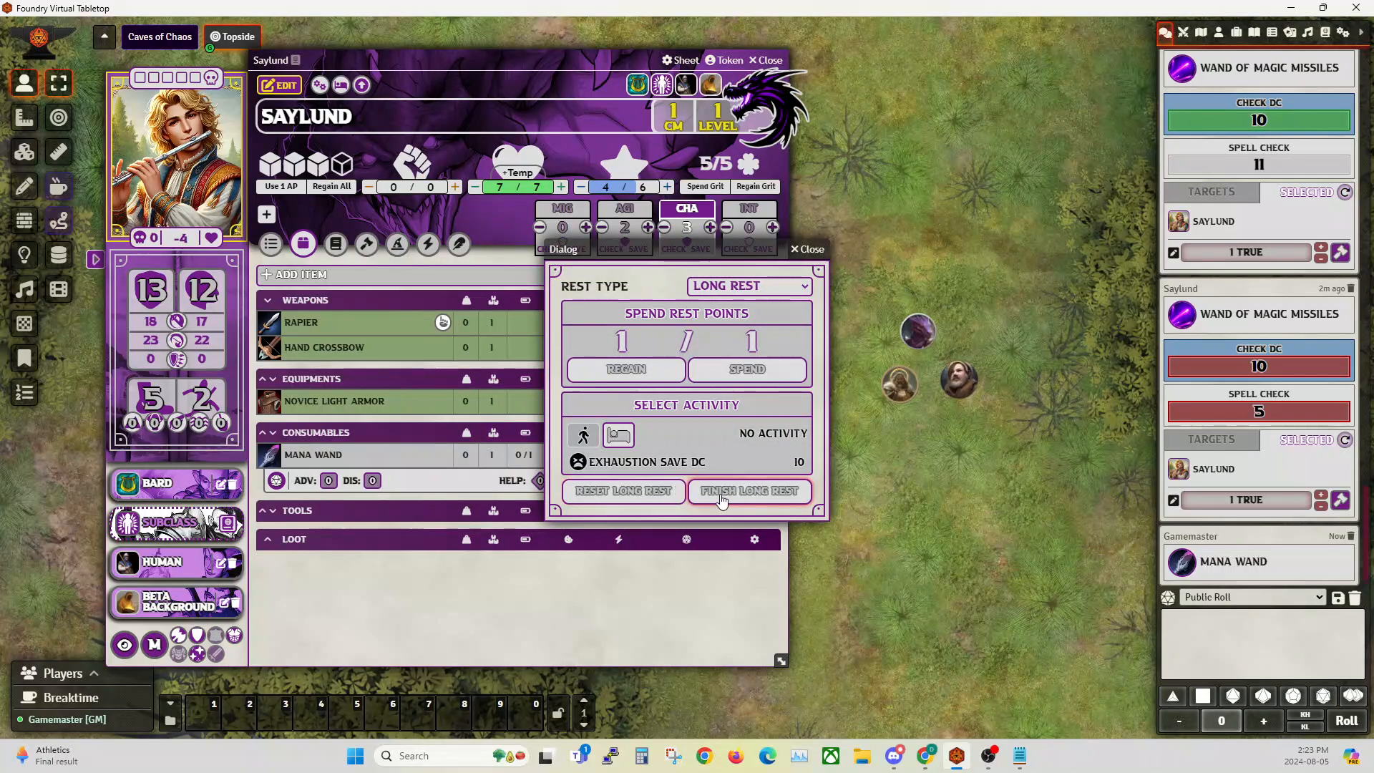
pyautogui.click(738, 500)
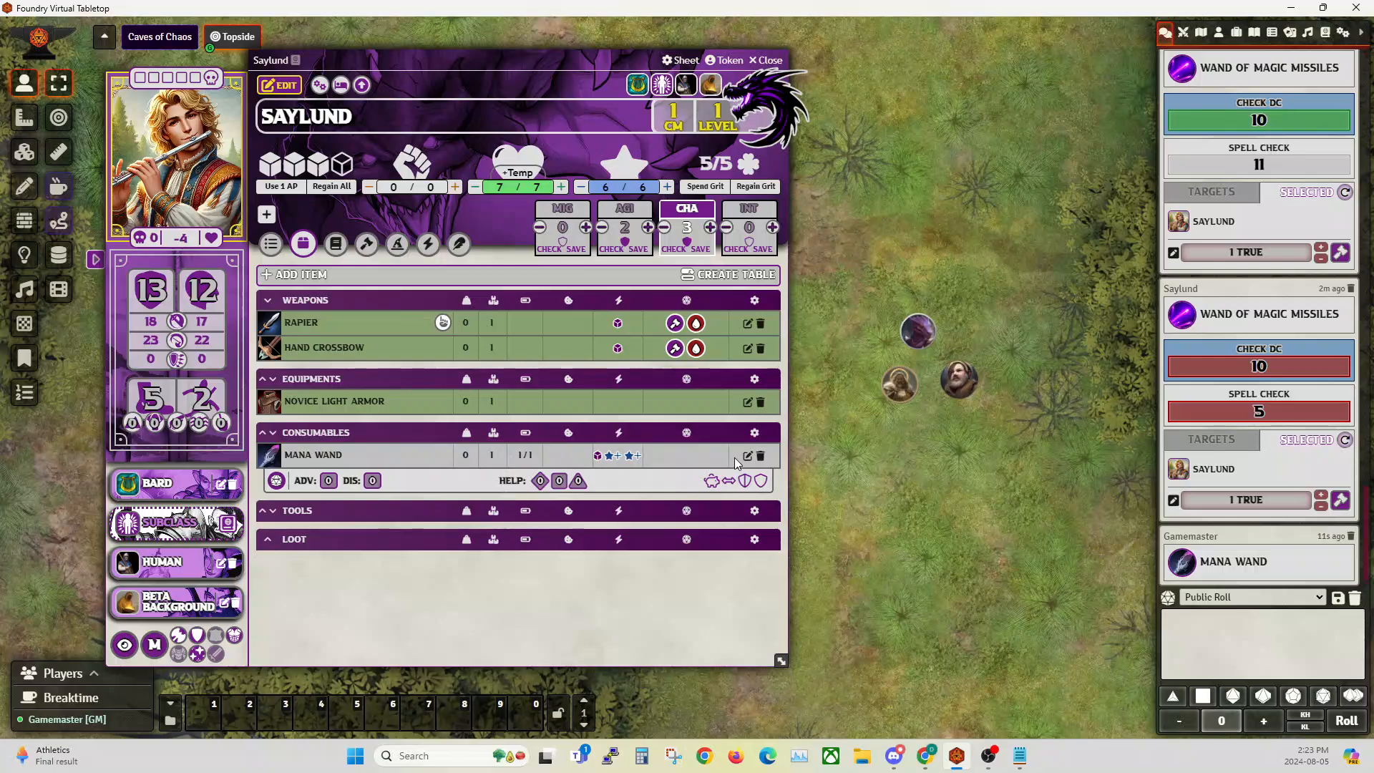
pyautogui.click(761, 456)
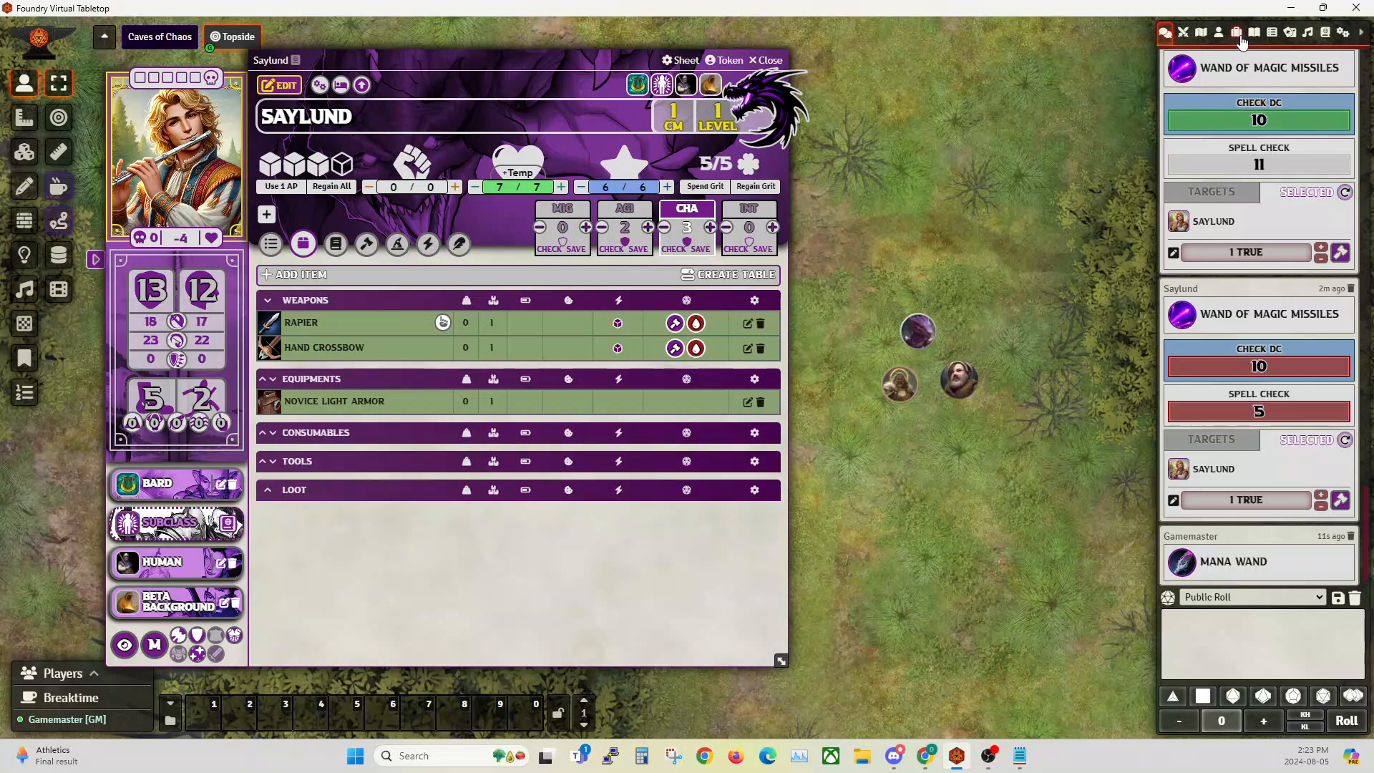
# Add the Scroll of Bless from the Treasure items folder to Saylund's inventory, and open its sheet.
pyautogui.click(1236, 32)
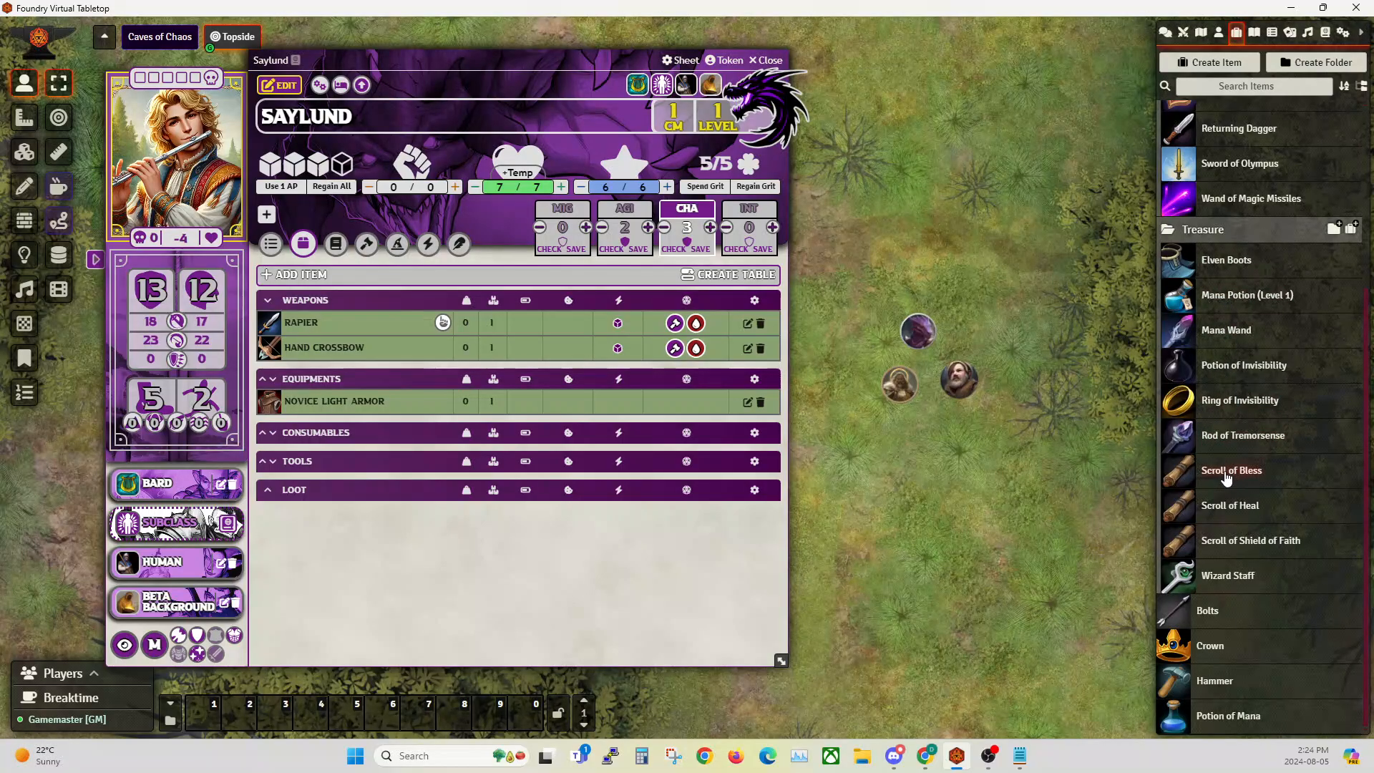
pyautogui.moveTo(1231, 483); pyautogui.dragTo(490, 458)
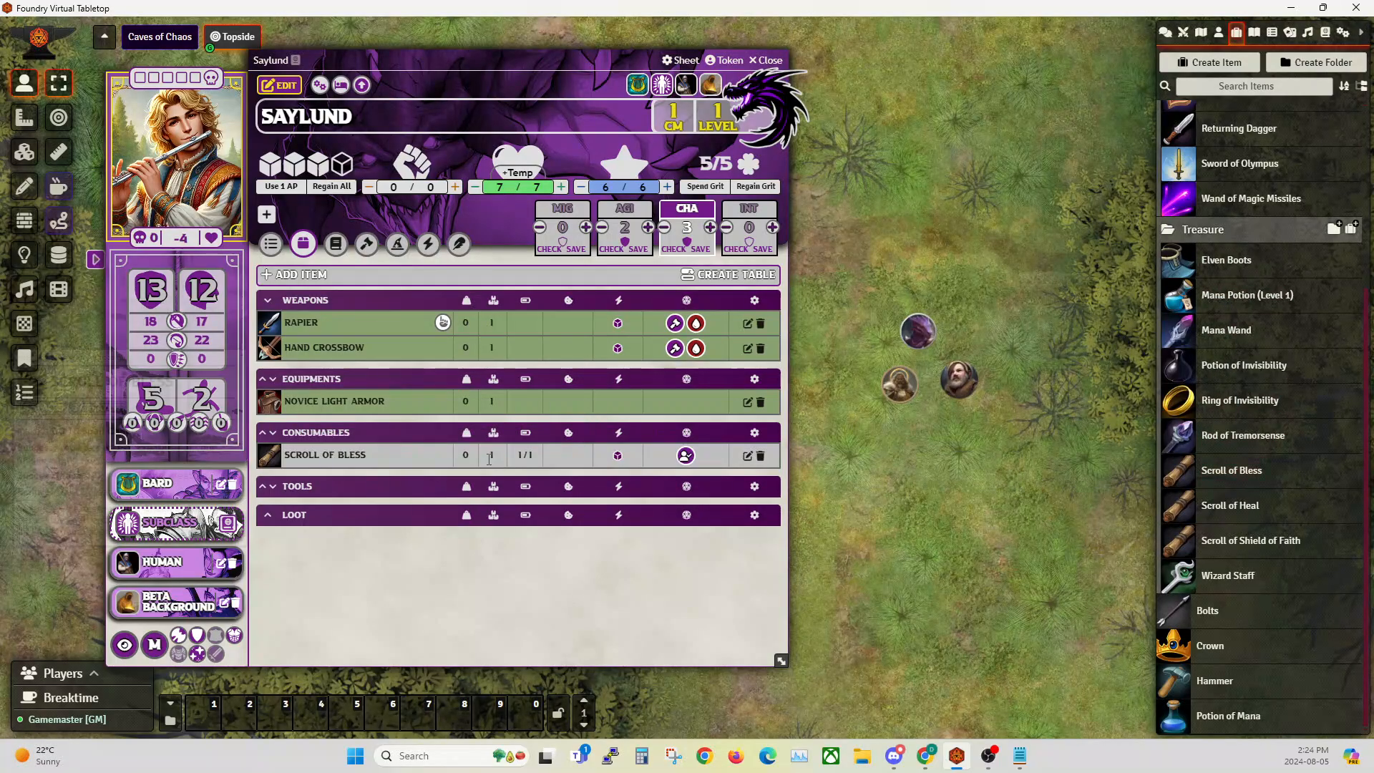
pyautogui.click(746, 455)
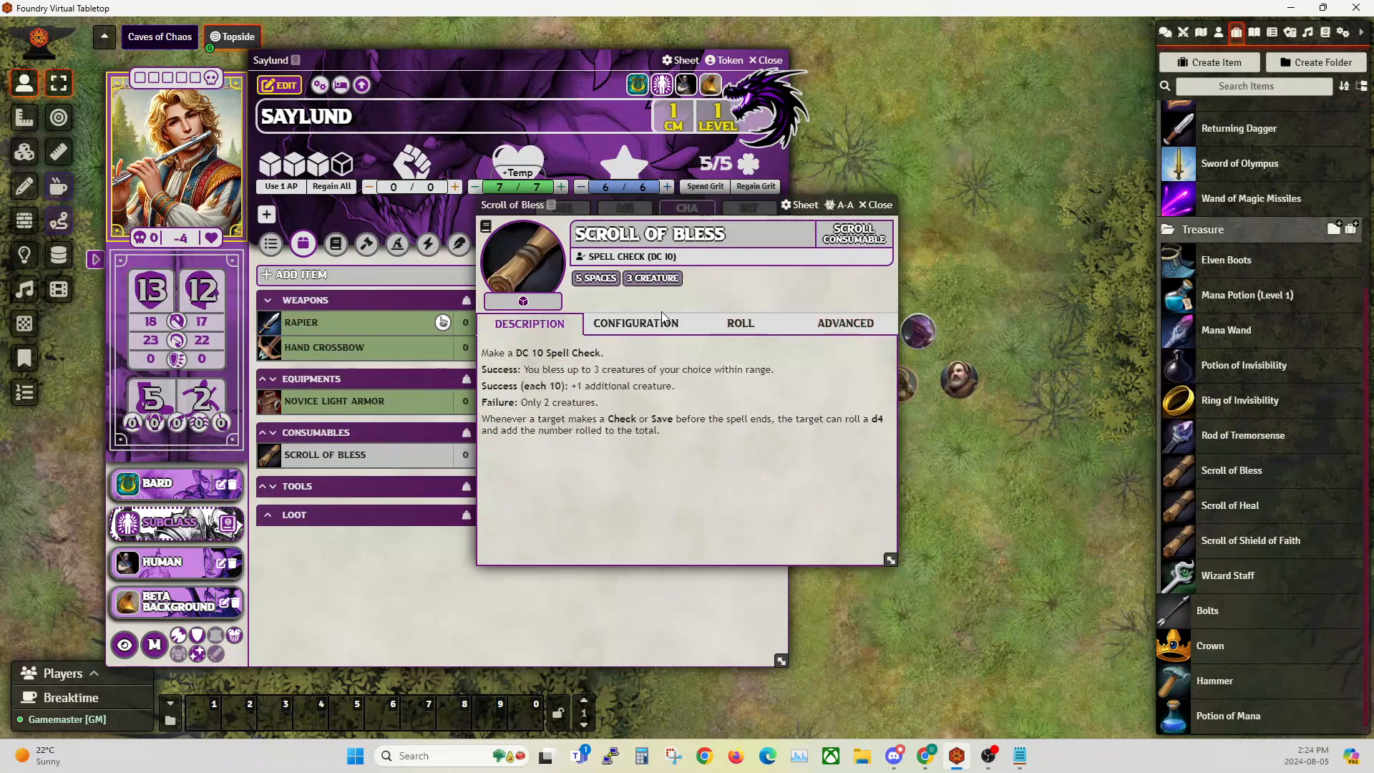
# Review the Scroll of Bless's configuration, usage cost, target and enhancement settings.
pyautogui.click(634, 326)
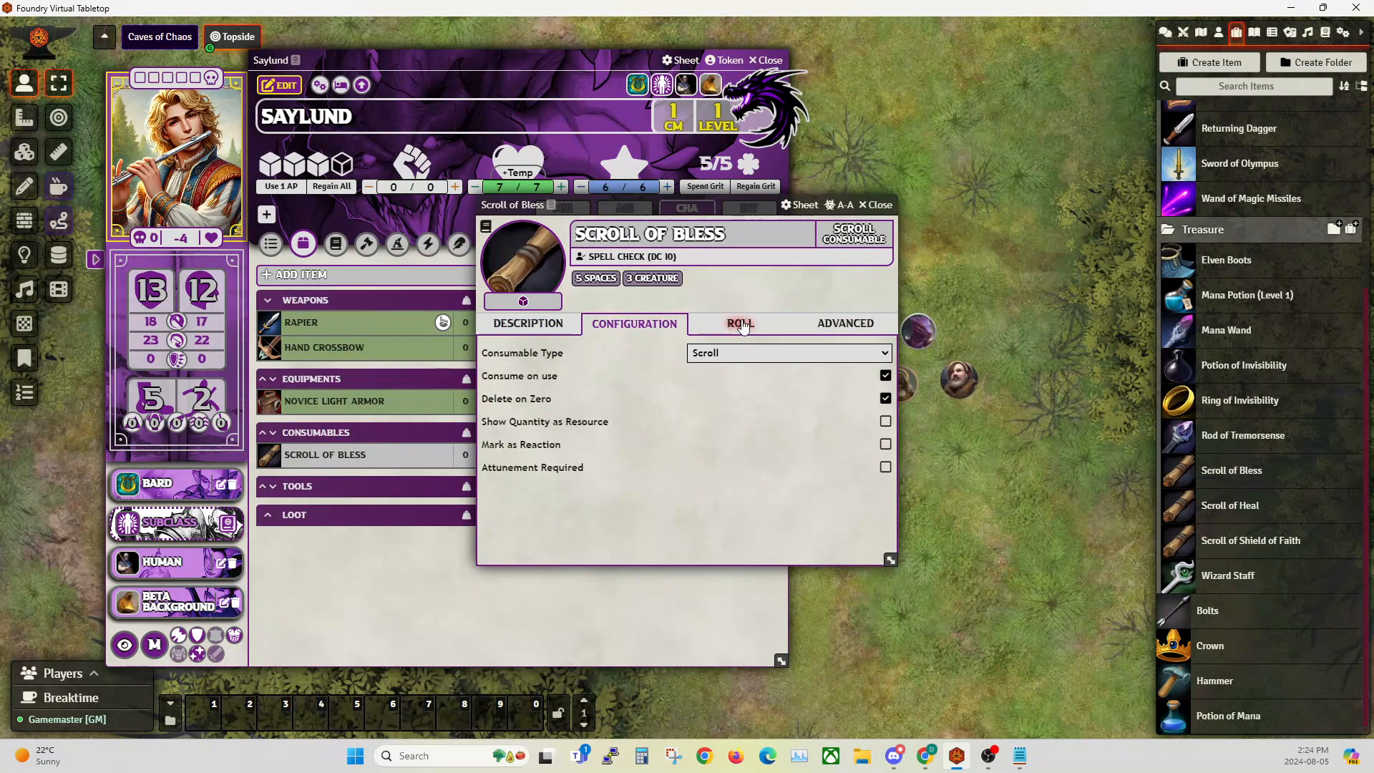
pyautogui.click(740, 323)
pyautogui.click(646, 347)
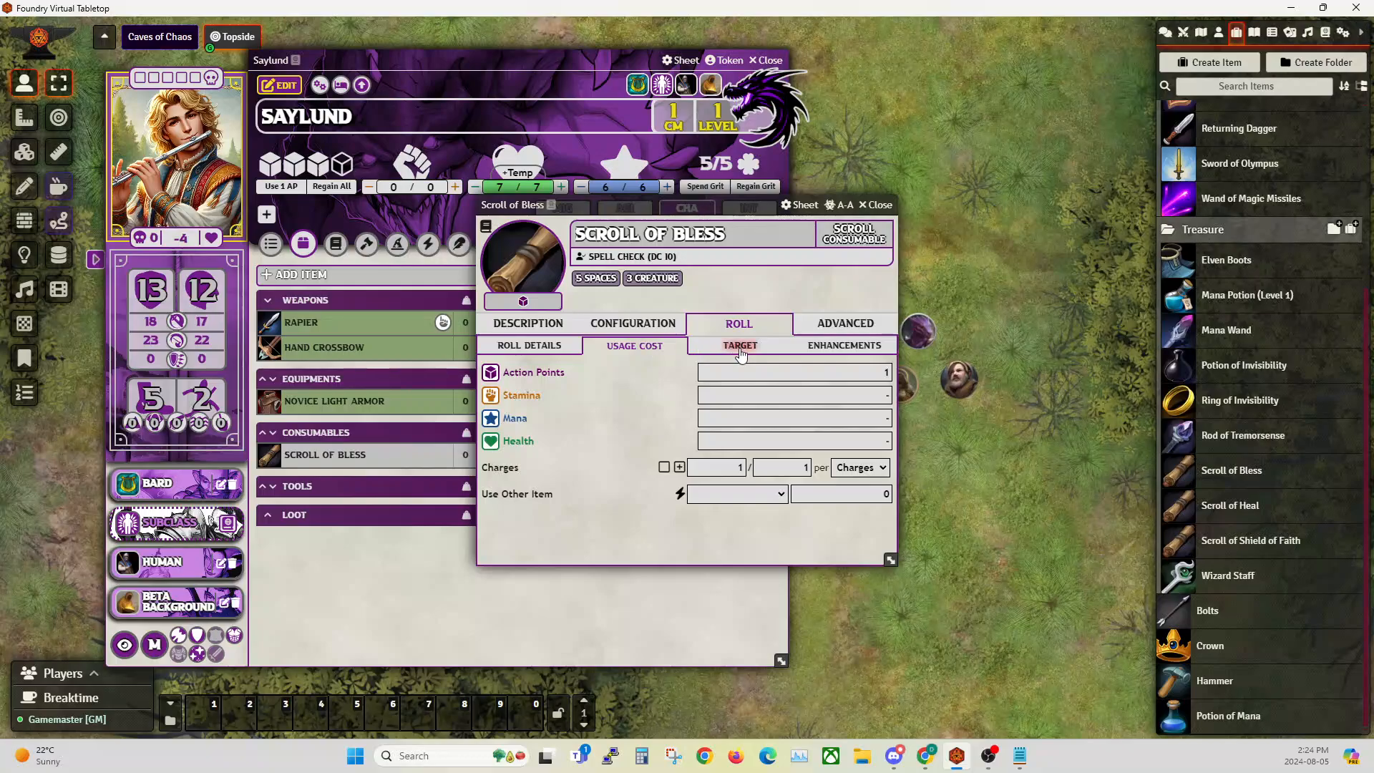
pyautogui.click(739, 346)
pyautogui.click(844, 351)
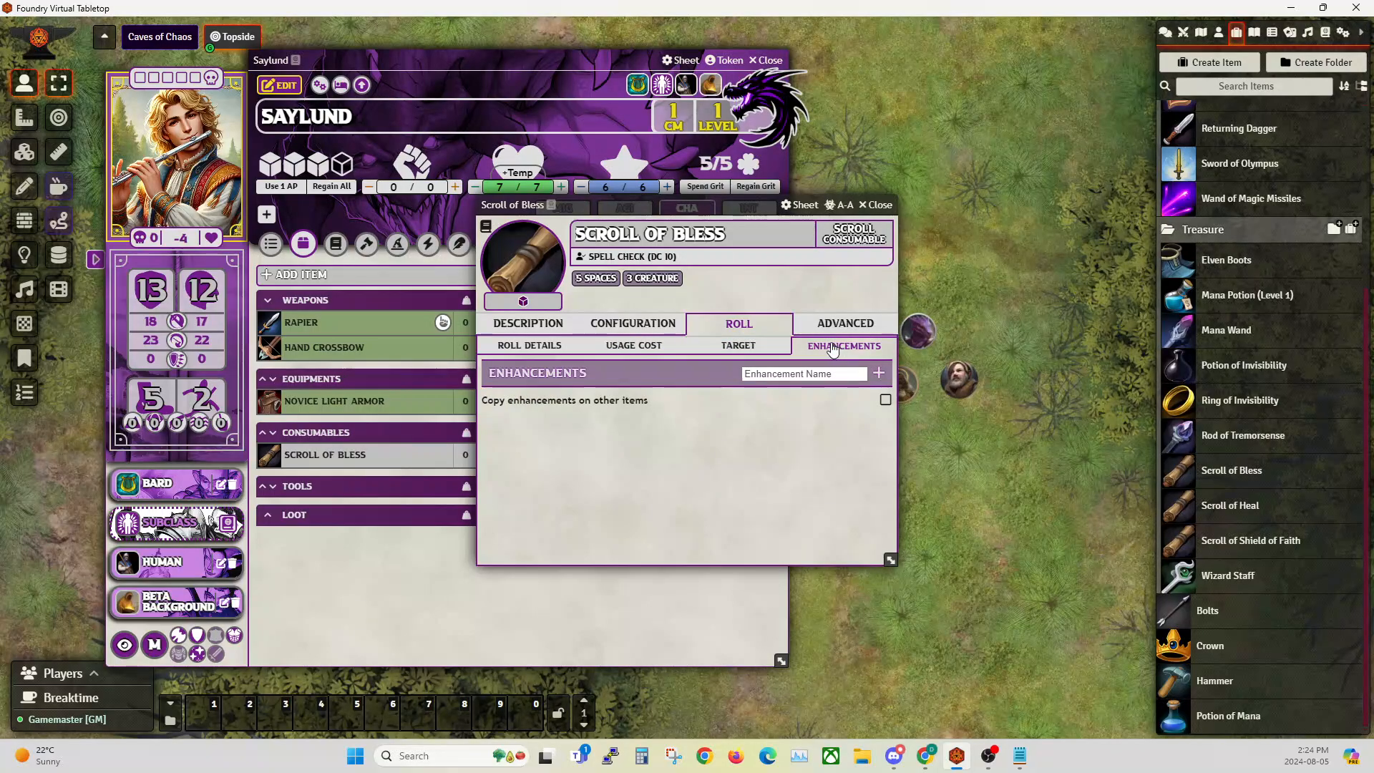
# Inspect the attribute changes of the temporary Bless effect attached to the Scroll of Bless.
pyautogui.click(840, 324)
pyautogui.moveTo(503, 398)
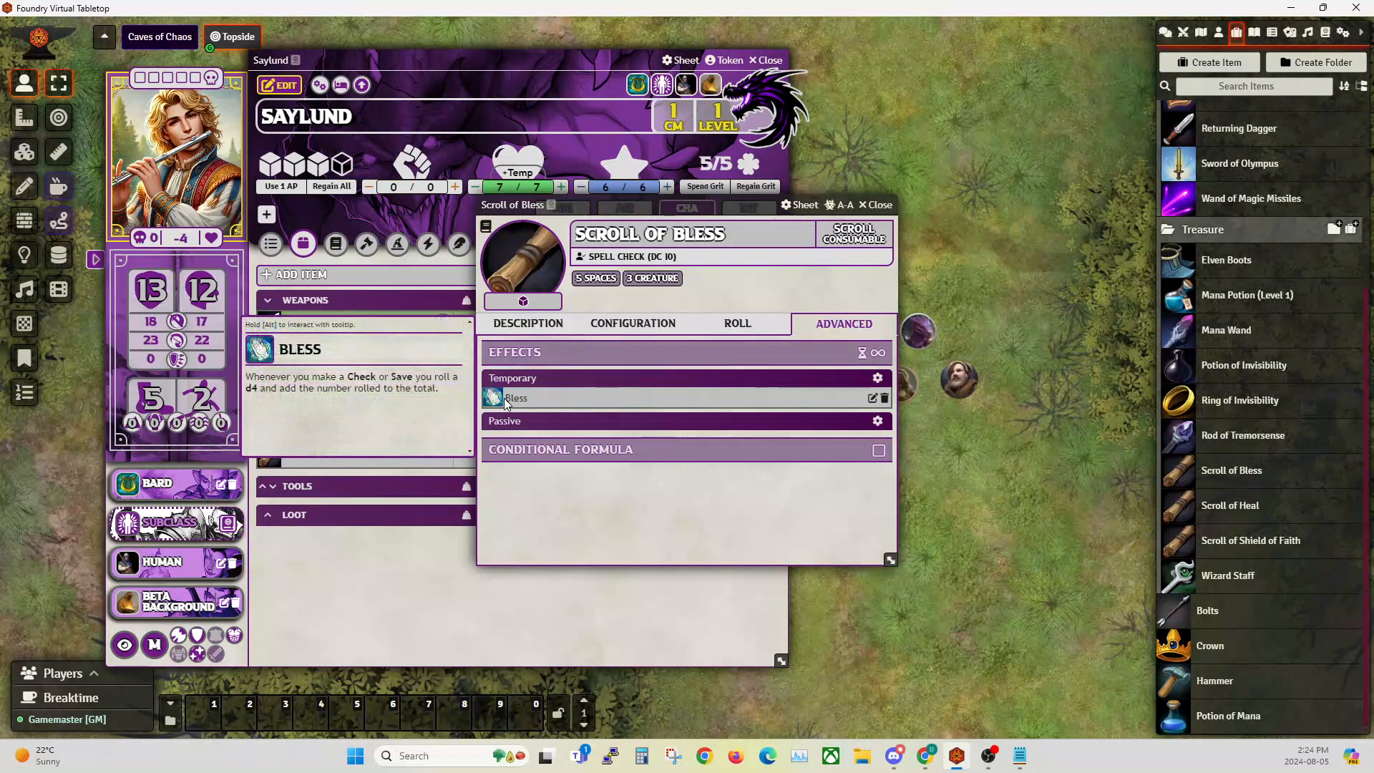
pyautogui.click(872, 397)
pyautogui.click(823, 280)
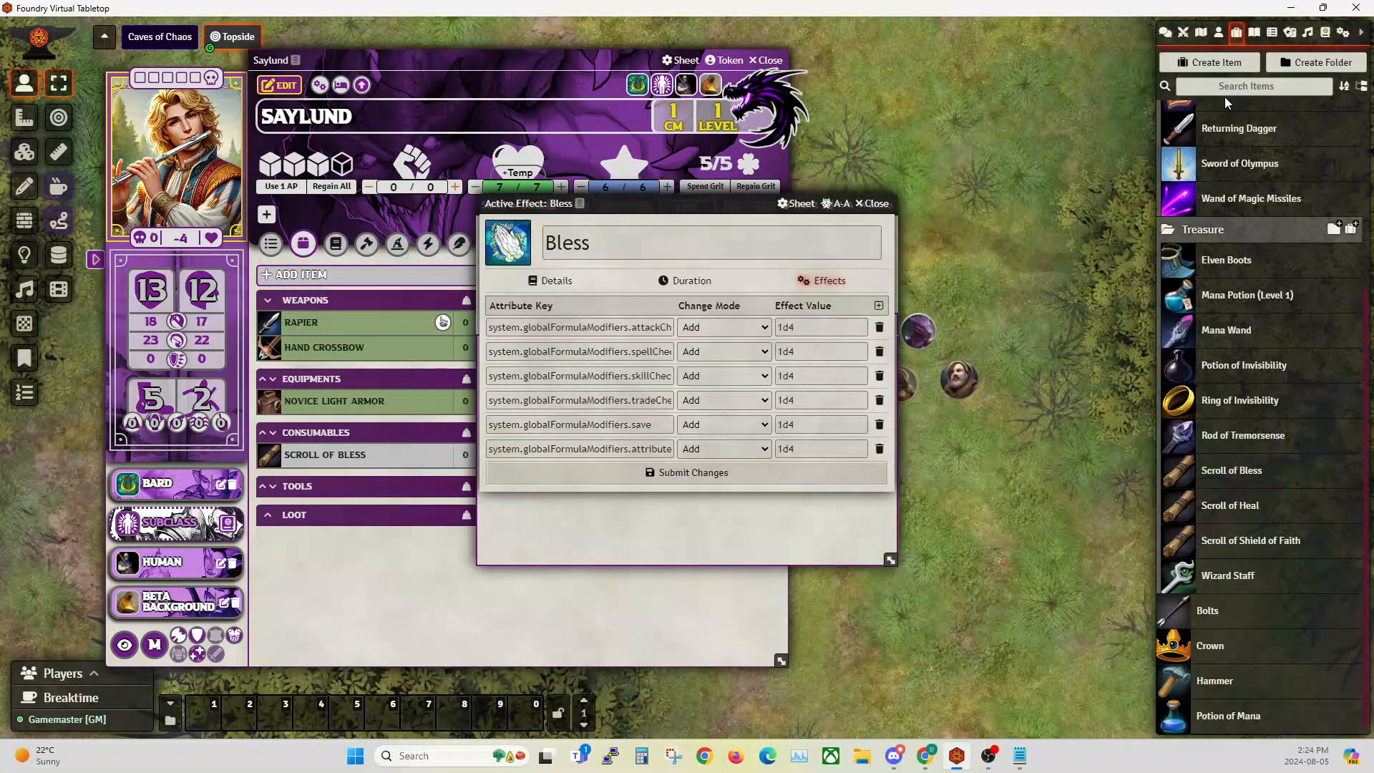
# Open the Holy & Restoration folder in the Spells compendium, and move the scroll and effect windows apart.
pyautogui.click(1326, 33)
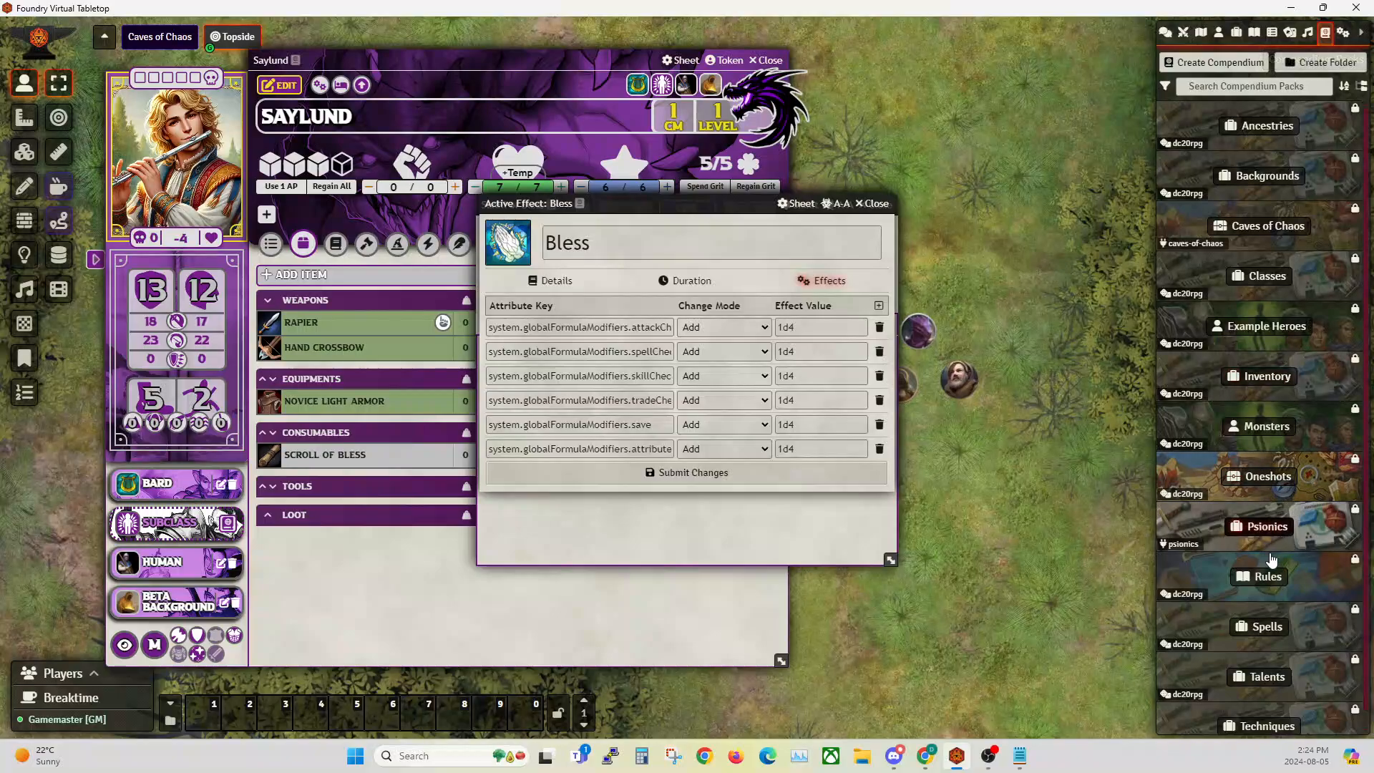
pyautogui.click(1259, 626)
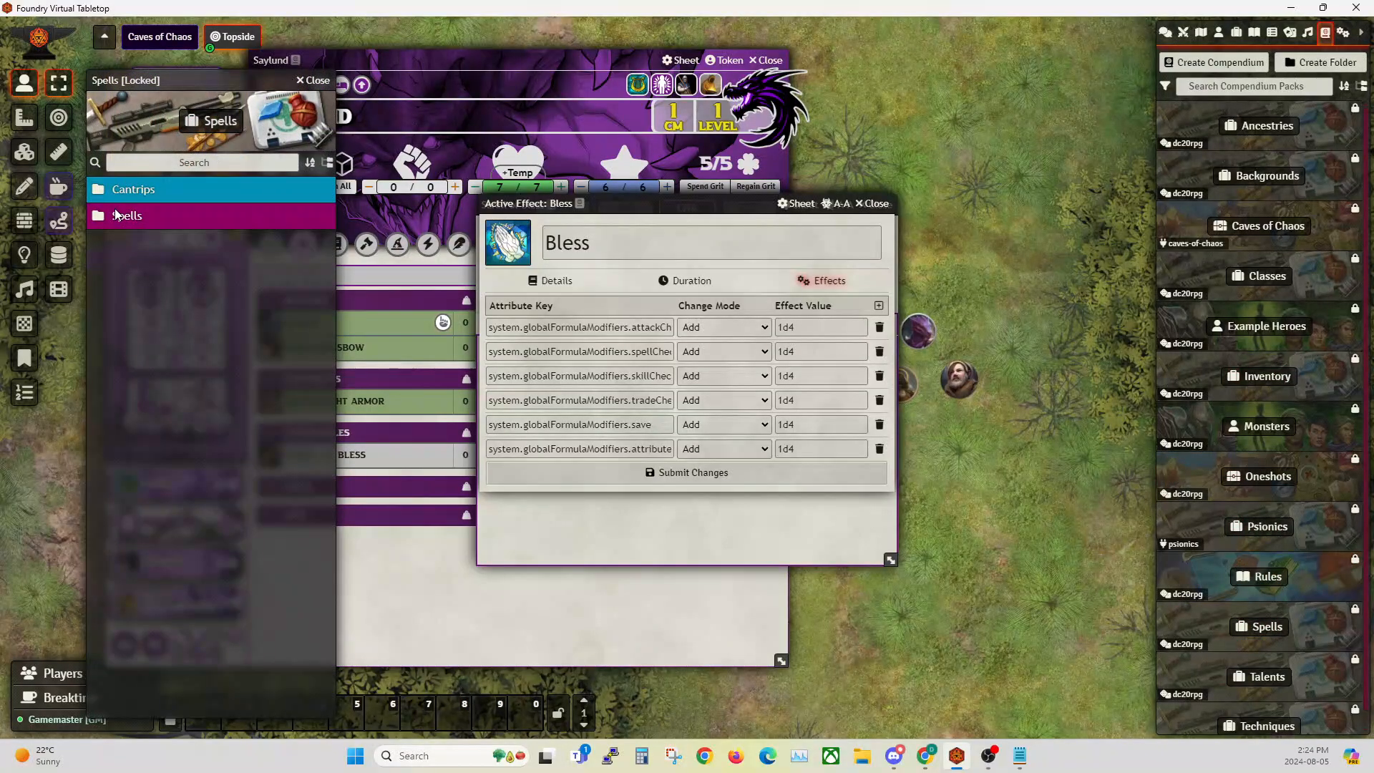
pyautogui.click(230, 213)
pyautogui.click(127, 271)
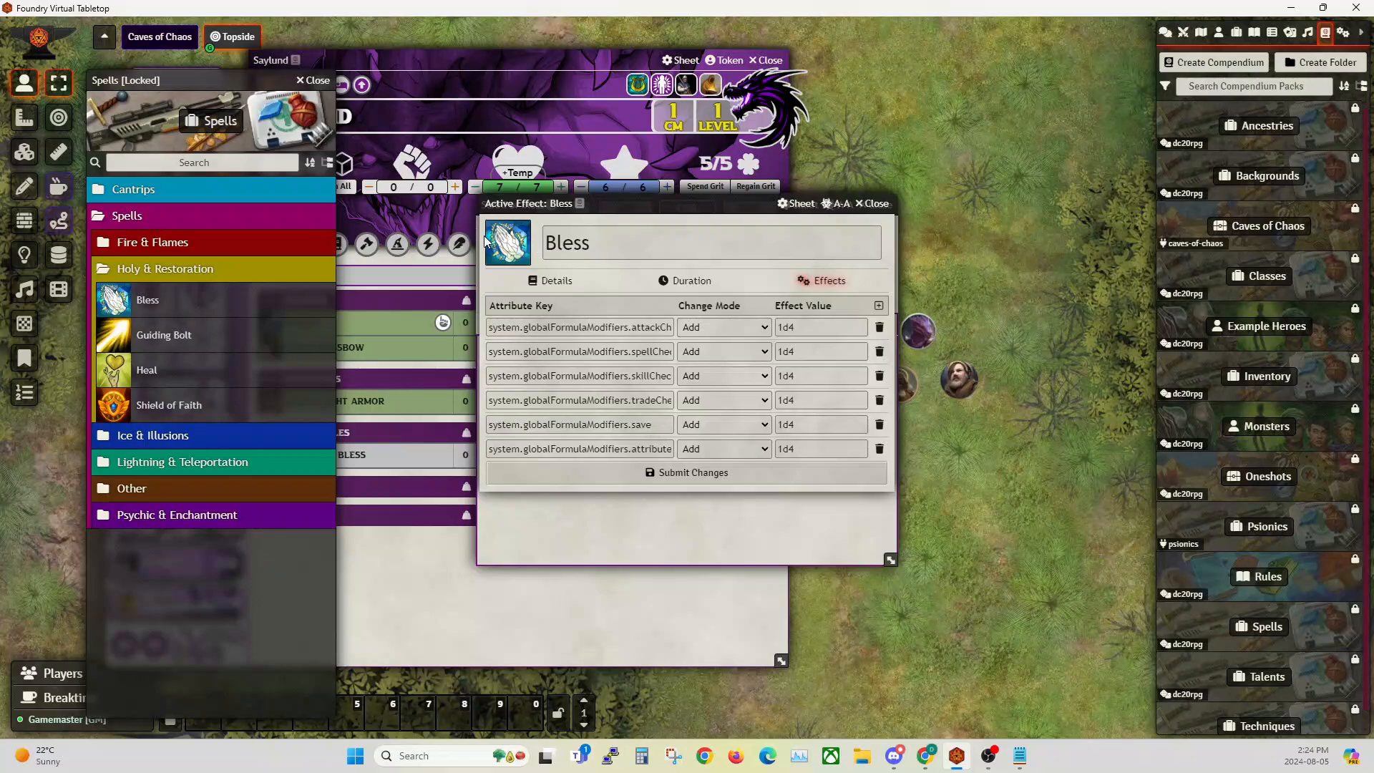
pyautogui.moveTo(662, 205); pyautogui.dragTo(1015, 196)
pyautogui.moveTo(674, 207); pyautogui.dragTo(549, 194)
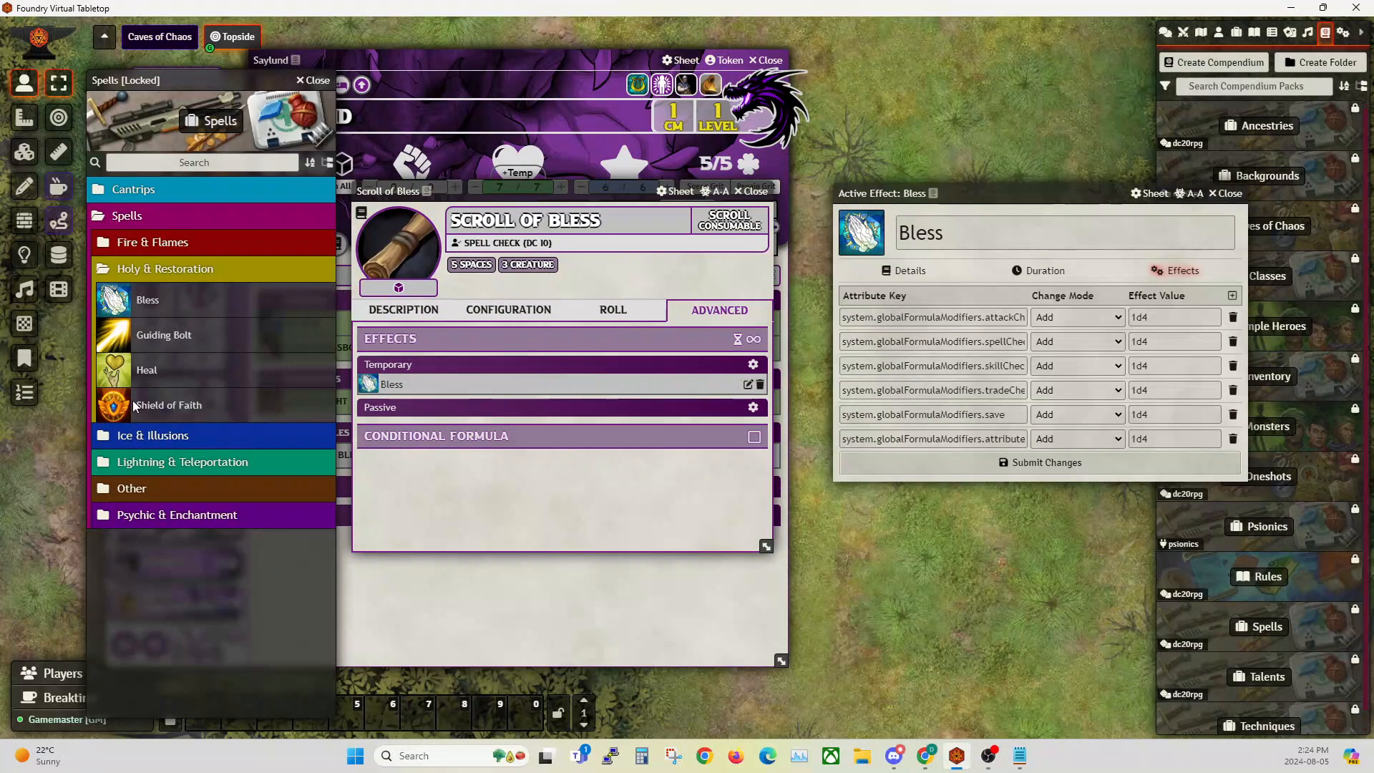
# Inspect the attribute changes of the Bless effect on the compendium's Bless spell, and close that effect.
pyautogui.click(144, 306)
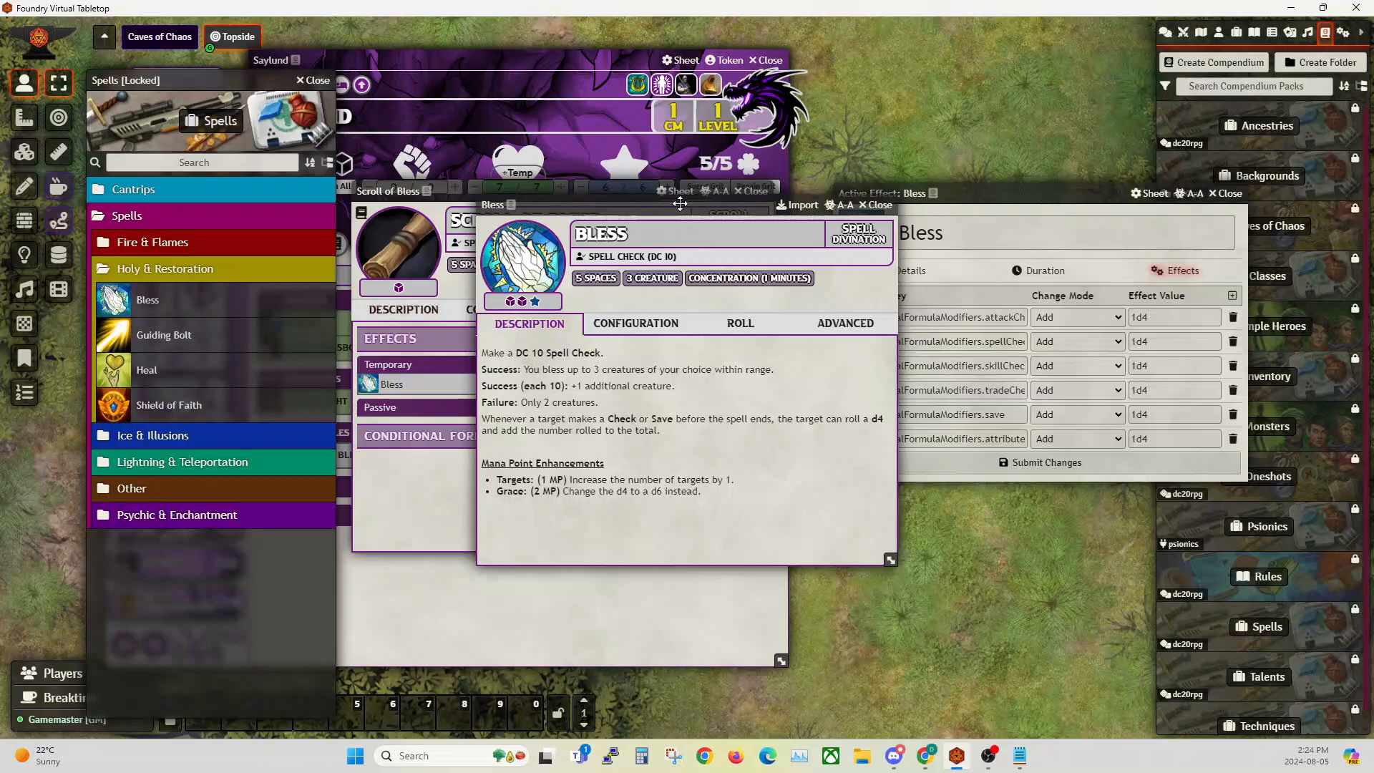
pyautogui.moveTo(676, 195); pyautogui.dragTo(482, 287)
pyautogui.click(651, 405)
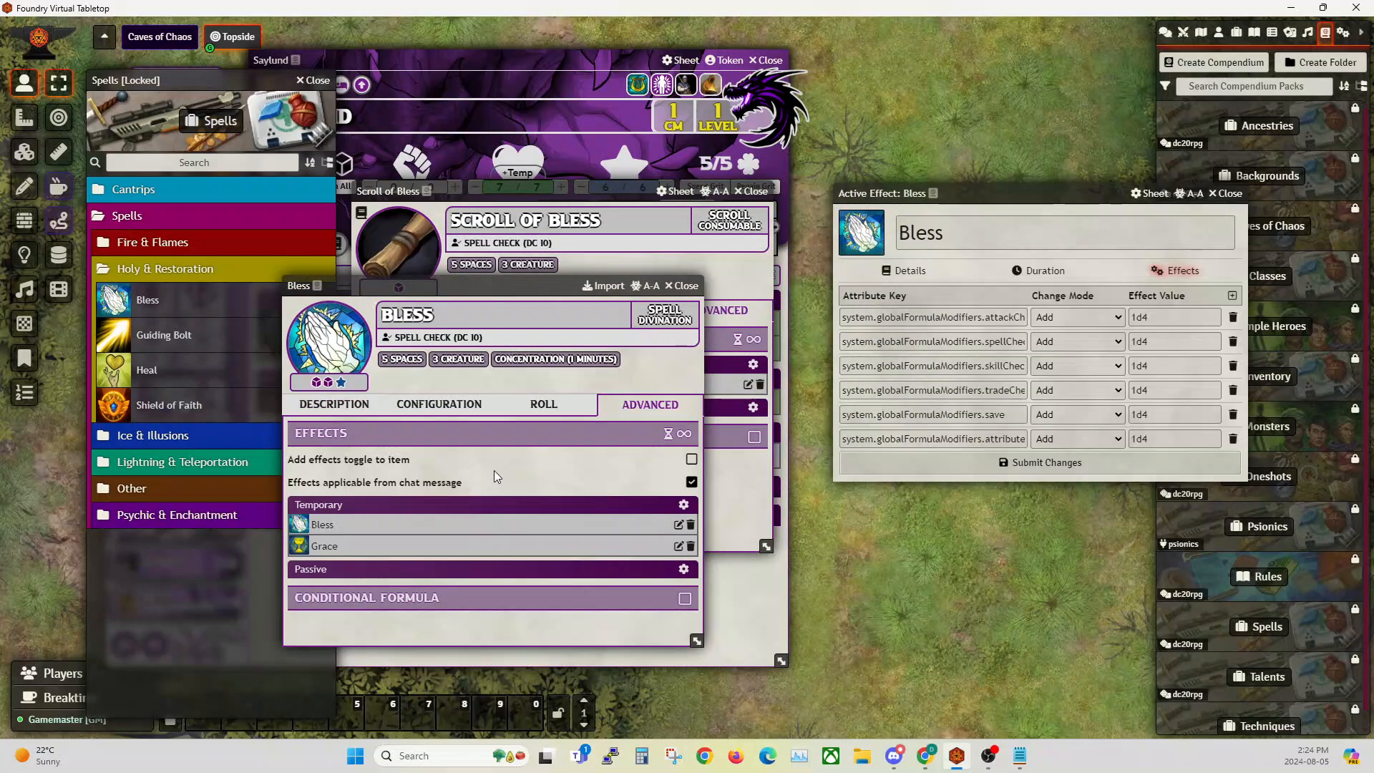
pyautogui.click(677, 525)
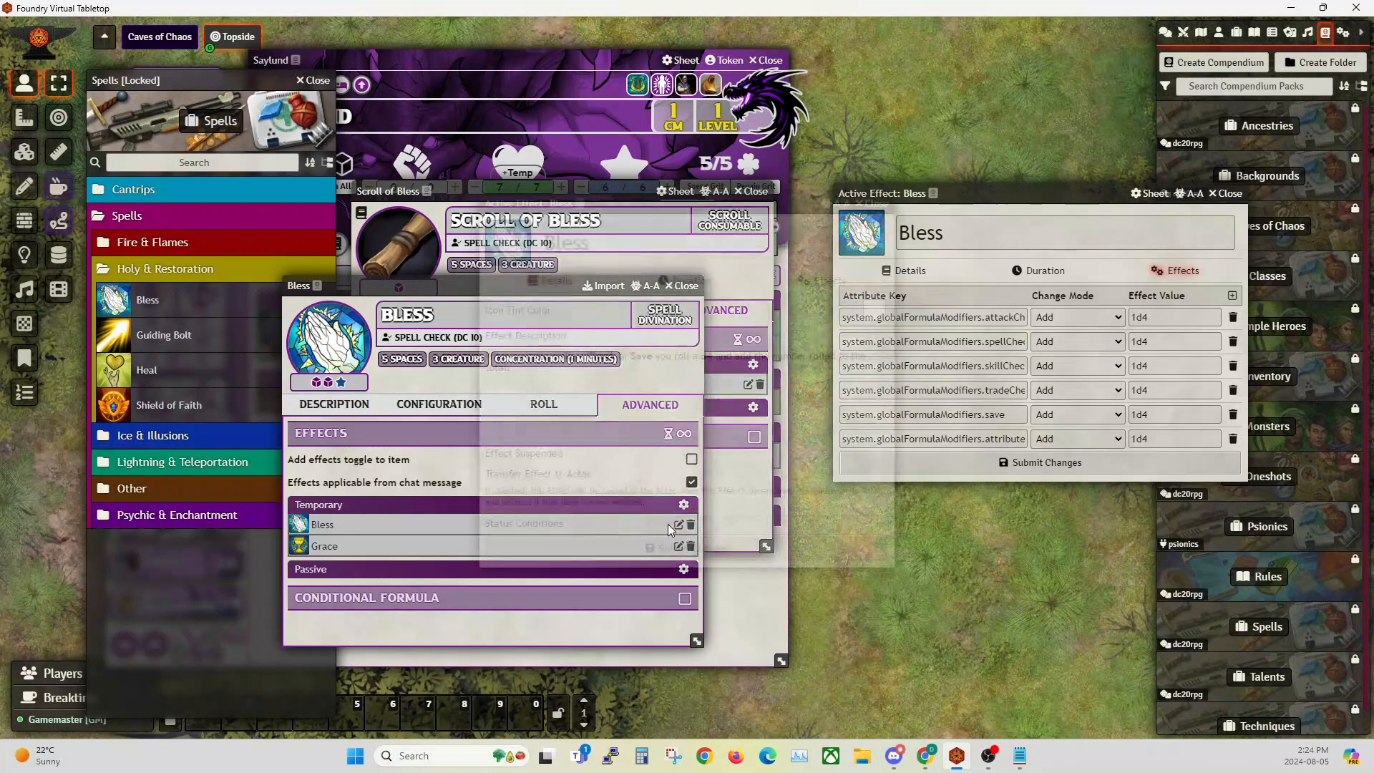
pyautogui.click(823, 281)
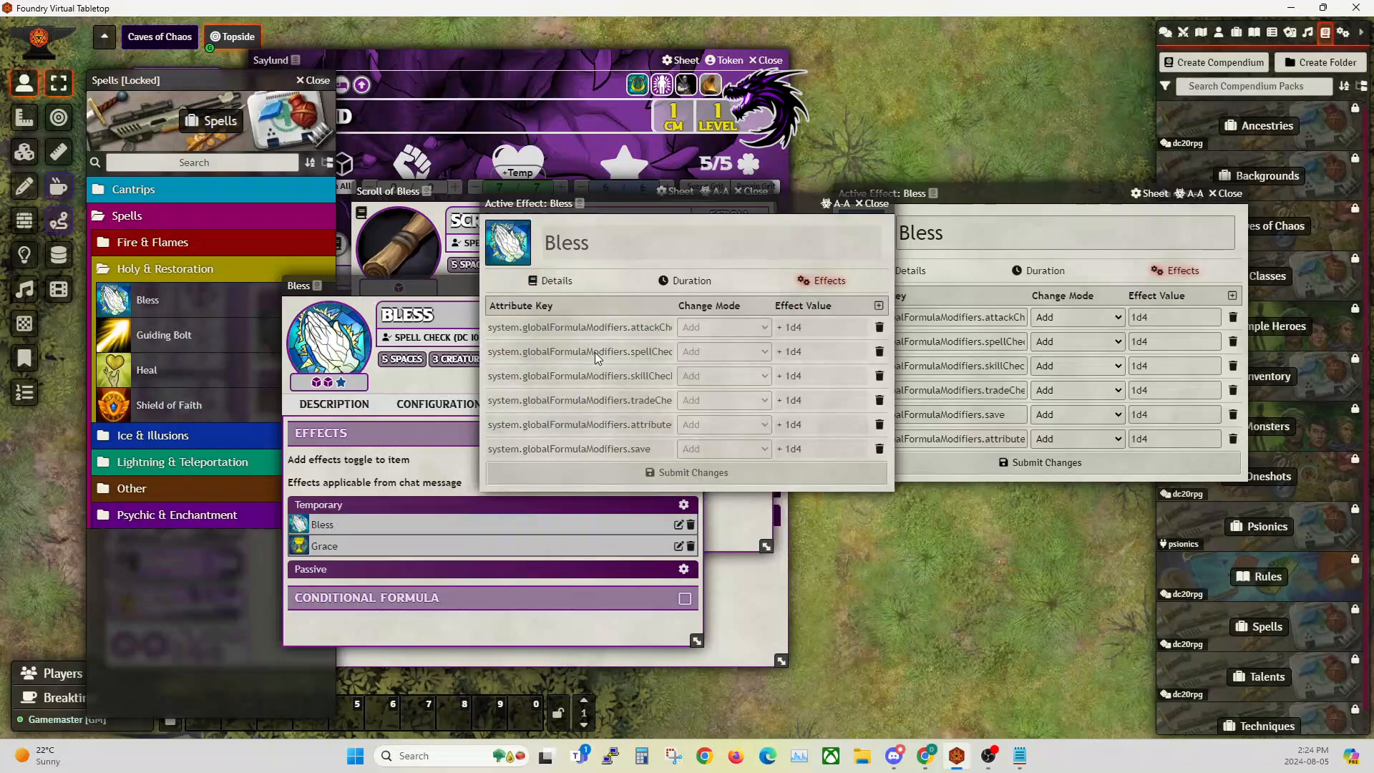
pyautogui.click(876, 204)
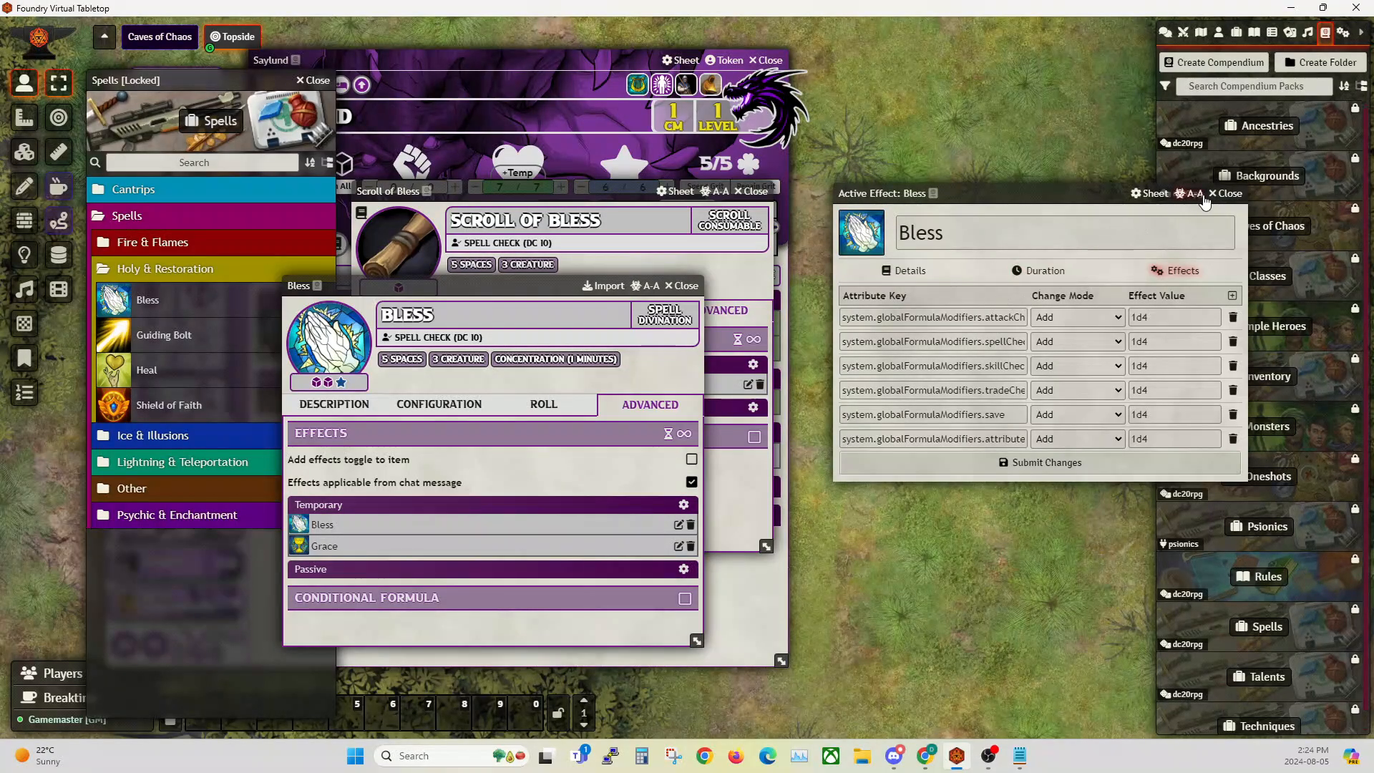
# Compare the Bless spell and Scroll of Bless sheets side by side, and close them along with the Spells compendium.
pyautogui.click(1228, 193)
pyautogui.moveTo(458, 286); pyautogui.dragTo(179, 300)
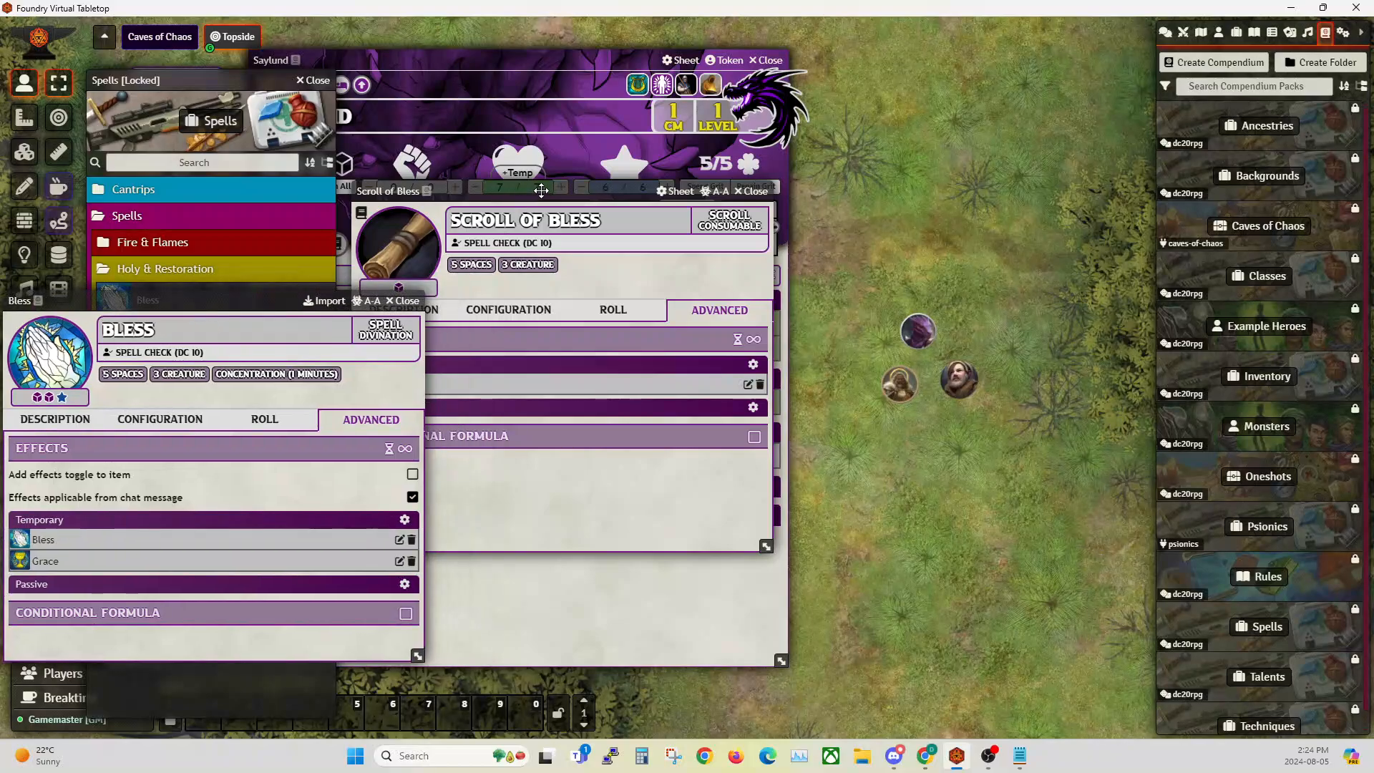
pyautogui.moveTo(523, 193); pyautogui.dragTo(824, 197)
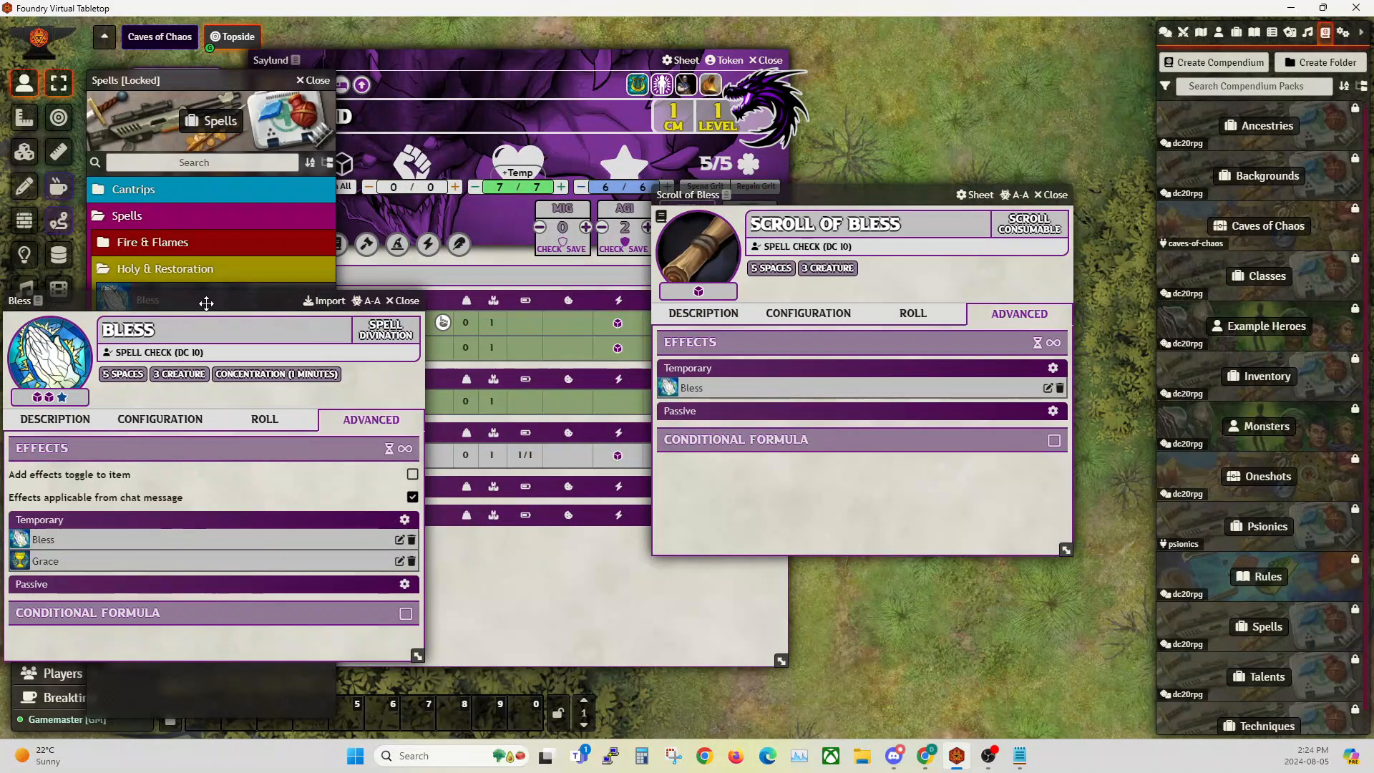
pyautogui.moveTo(215, 304); pyautogui.dragTo(434, 264)
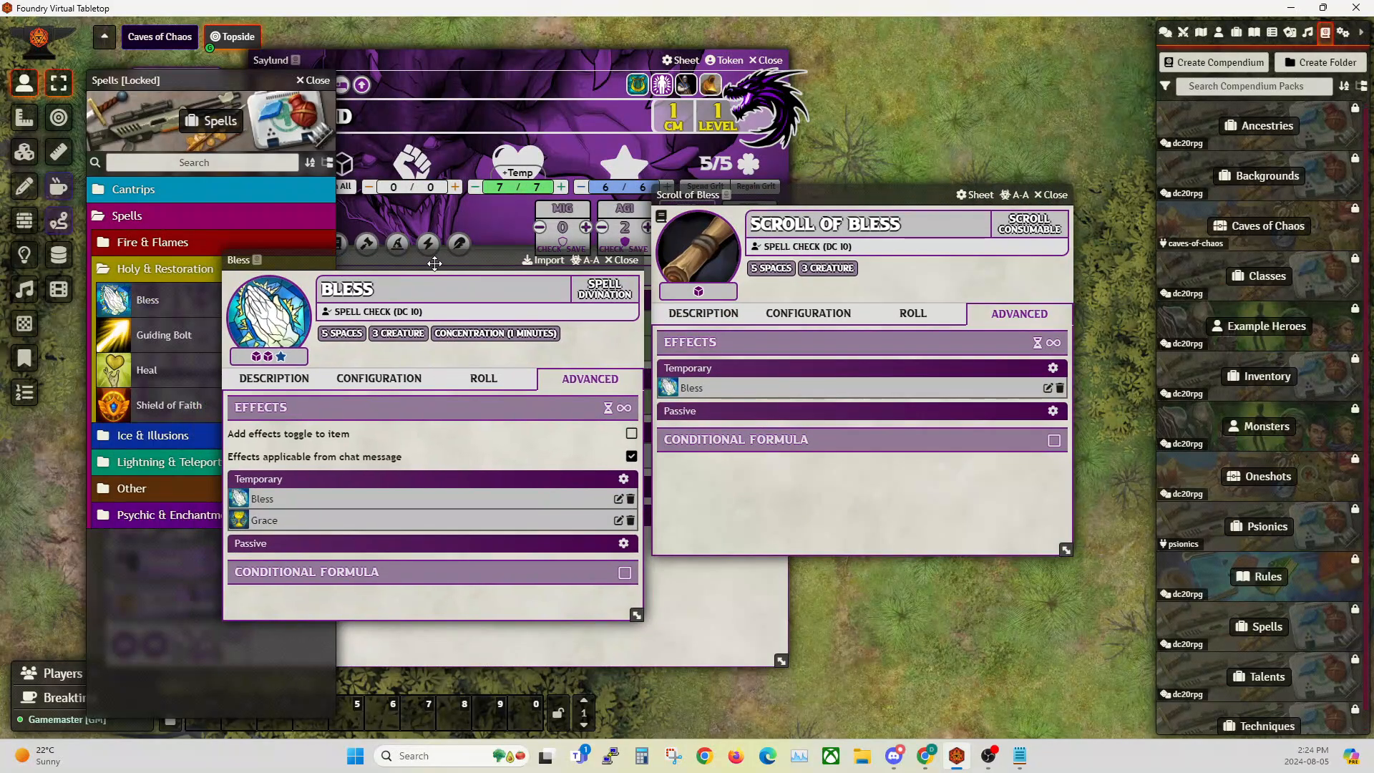
pyautogui.click(627, 261)
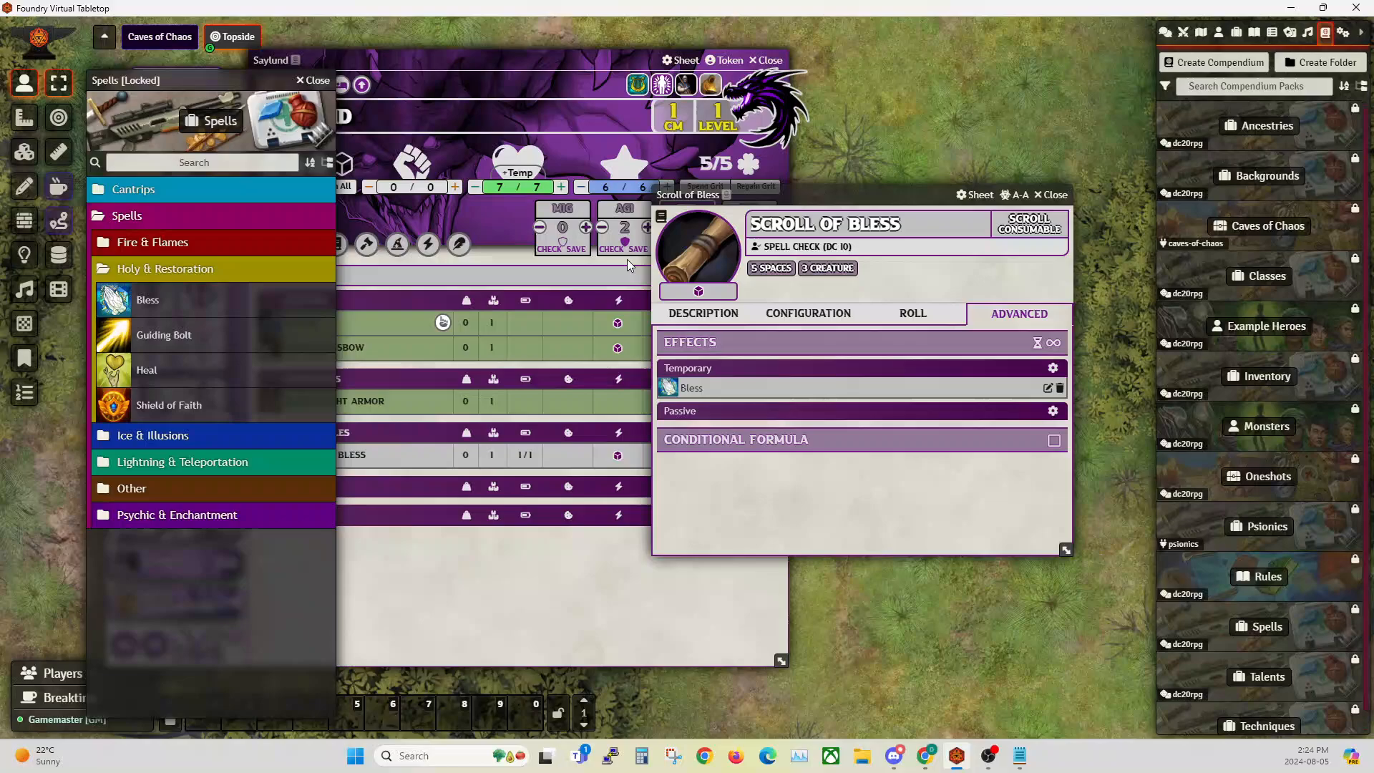
pyautogui.click(1056, 197)
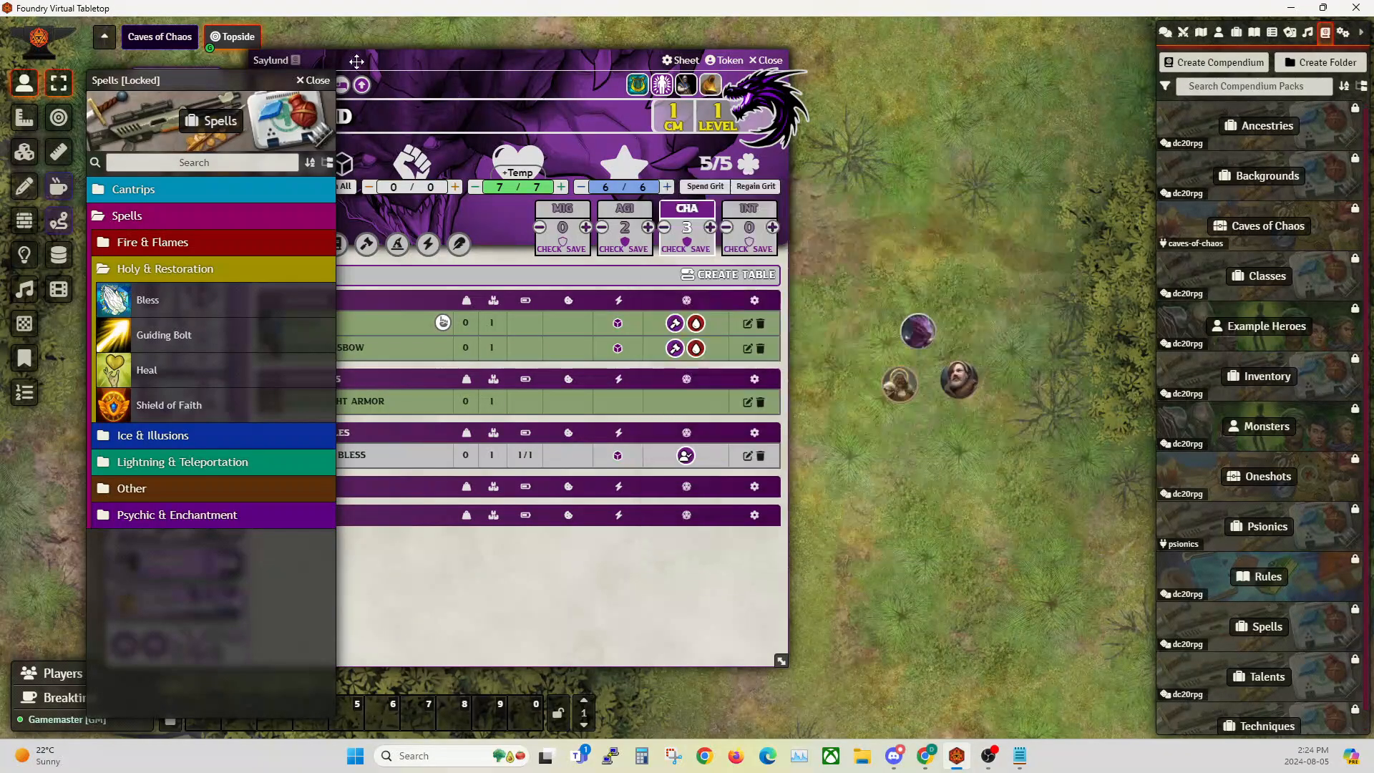
pyautogui.click(313, 80)
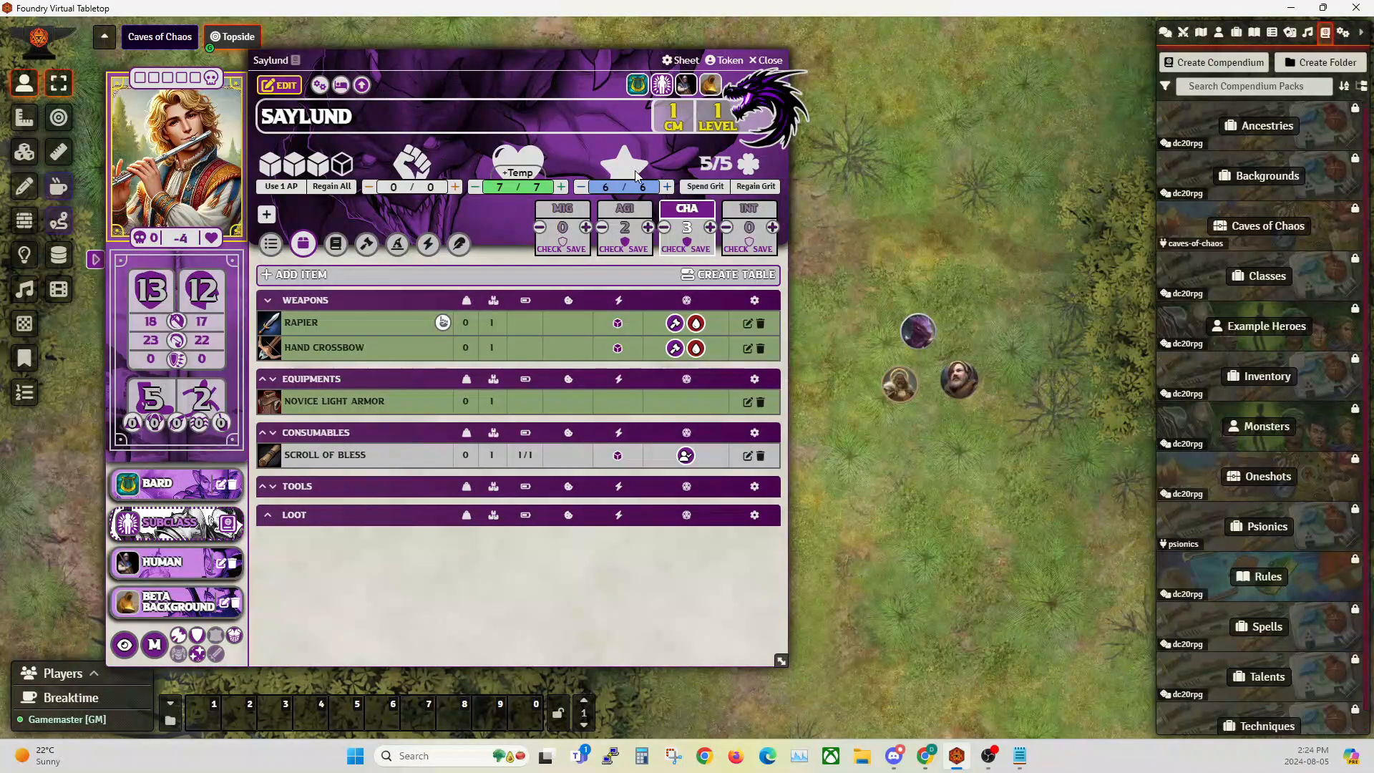
# Add the Guiding Bolt spell from the Spells compendium to Saylund, and display the character's spell list.
pyautogui.click(1259, 626)
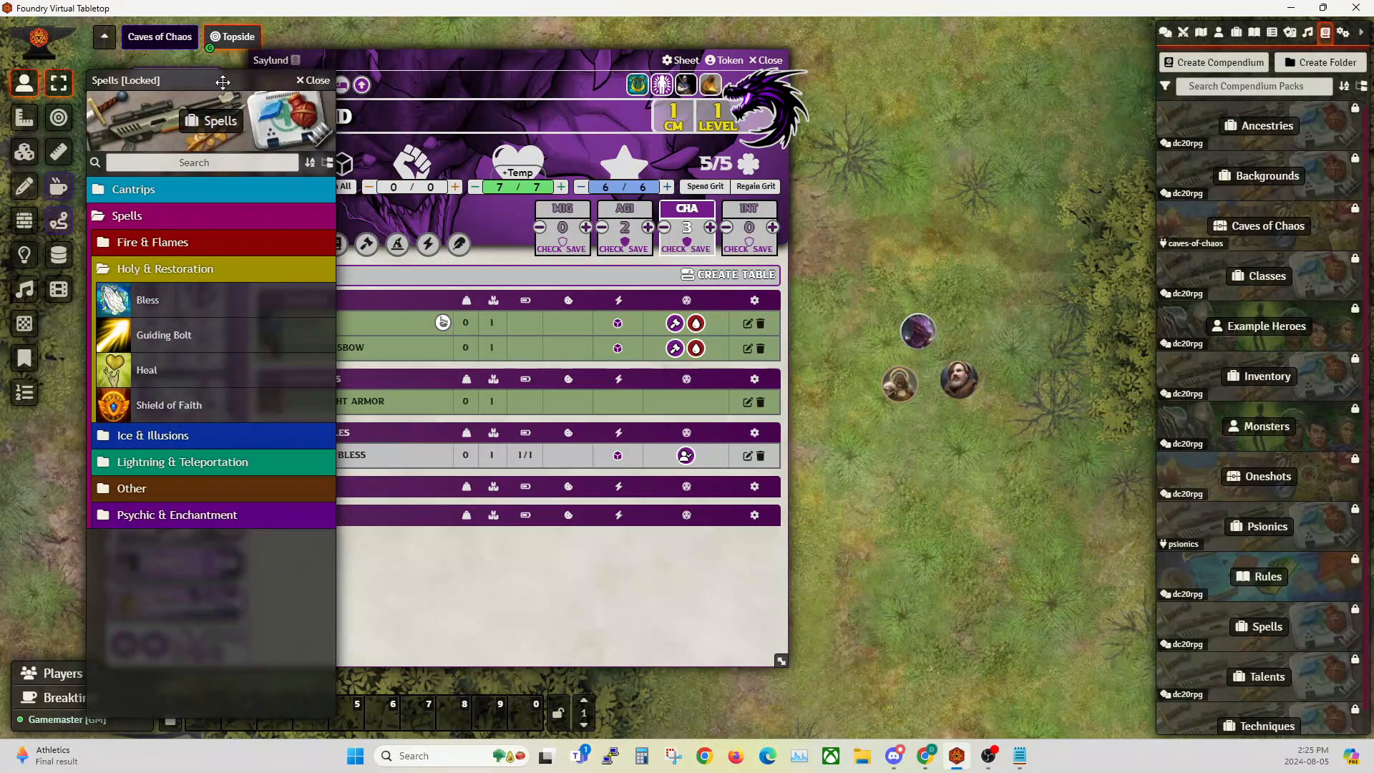
pyautogui.moveTo(229, 83); pyautogui.dragTo(1080, 57)
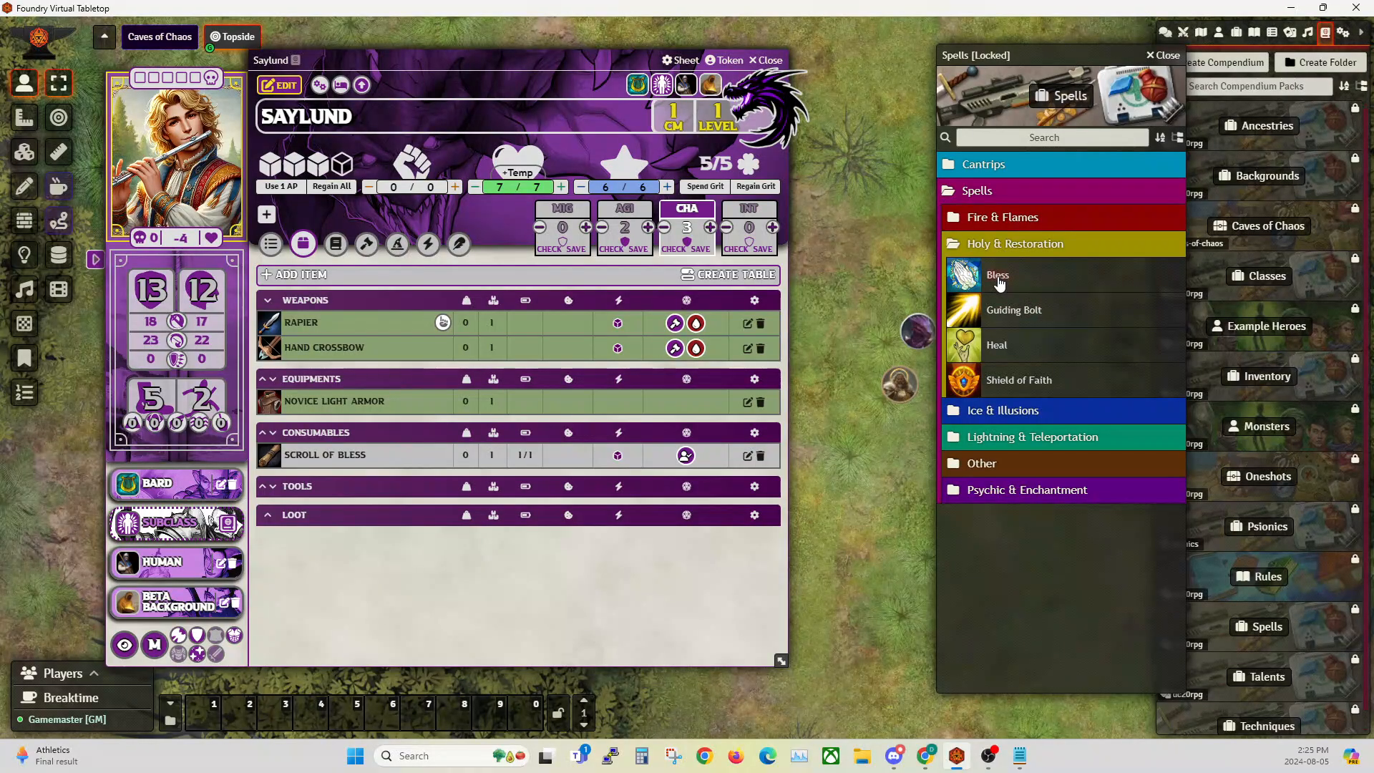
pyautogui.moveTo(1009, 313); pyautogui.dragTo(491, 566)
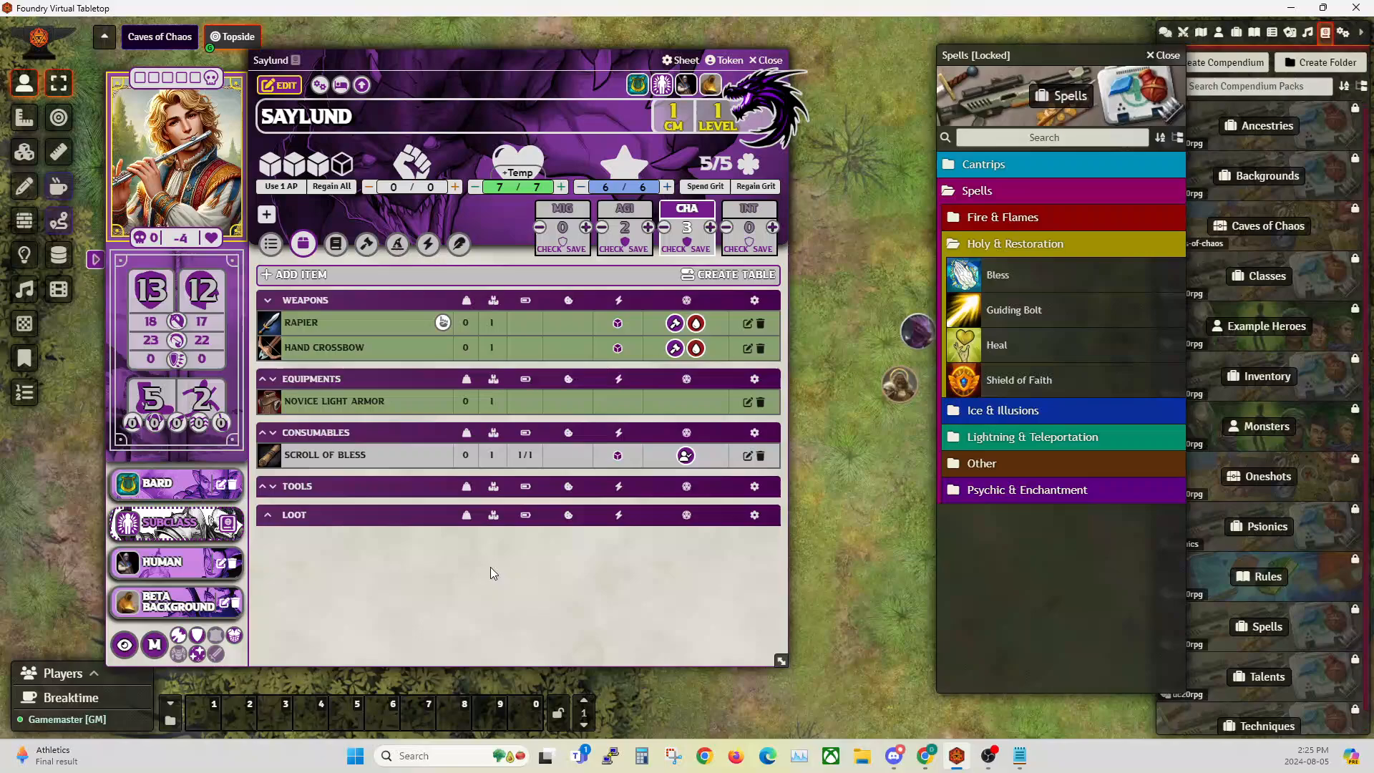
pyautogui.click(365, 244)
pyautogui.click(398, 243)
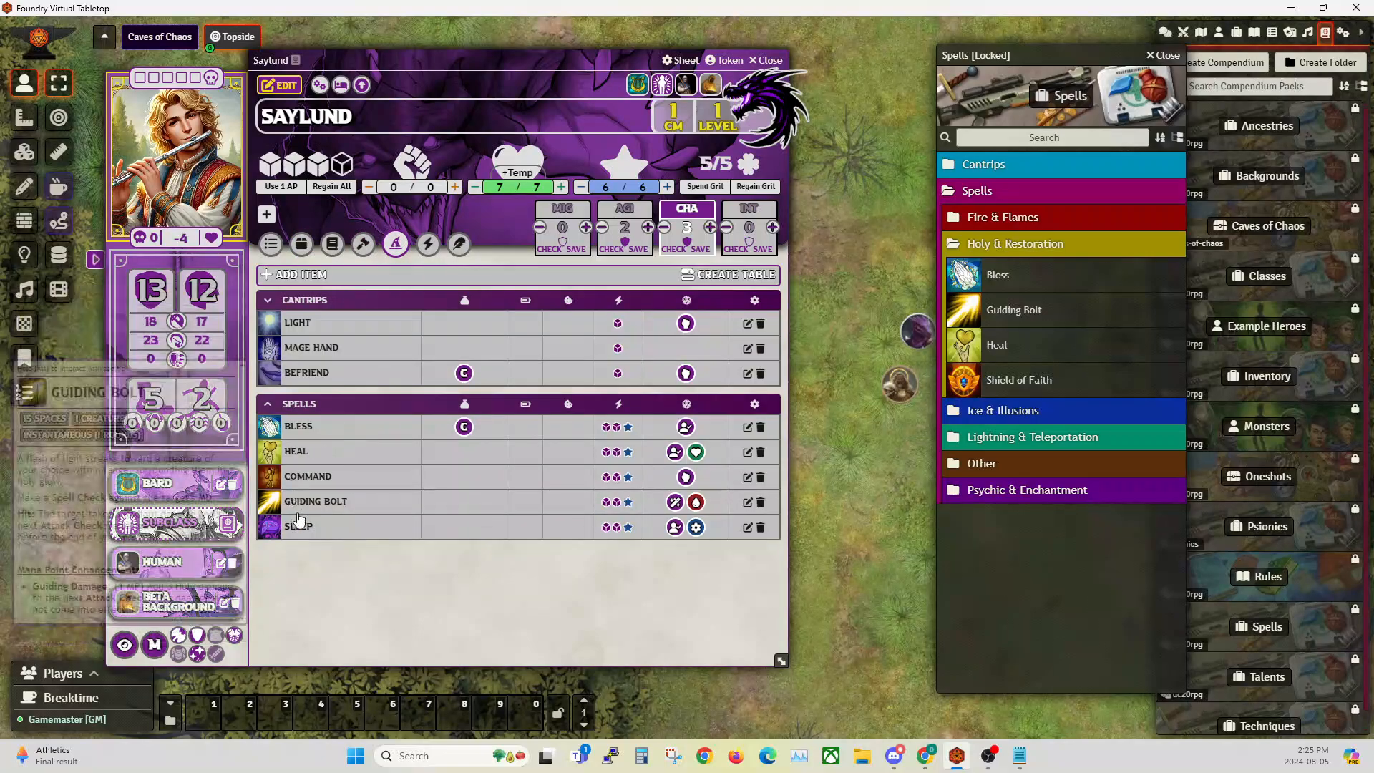
# Delete the Guiding Bolt spell from Saylund's spell list and close the Spells compendium.
pyautogui.click(759, 502)
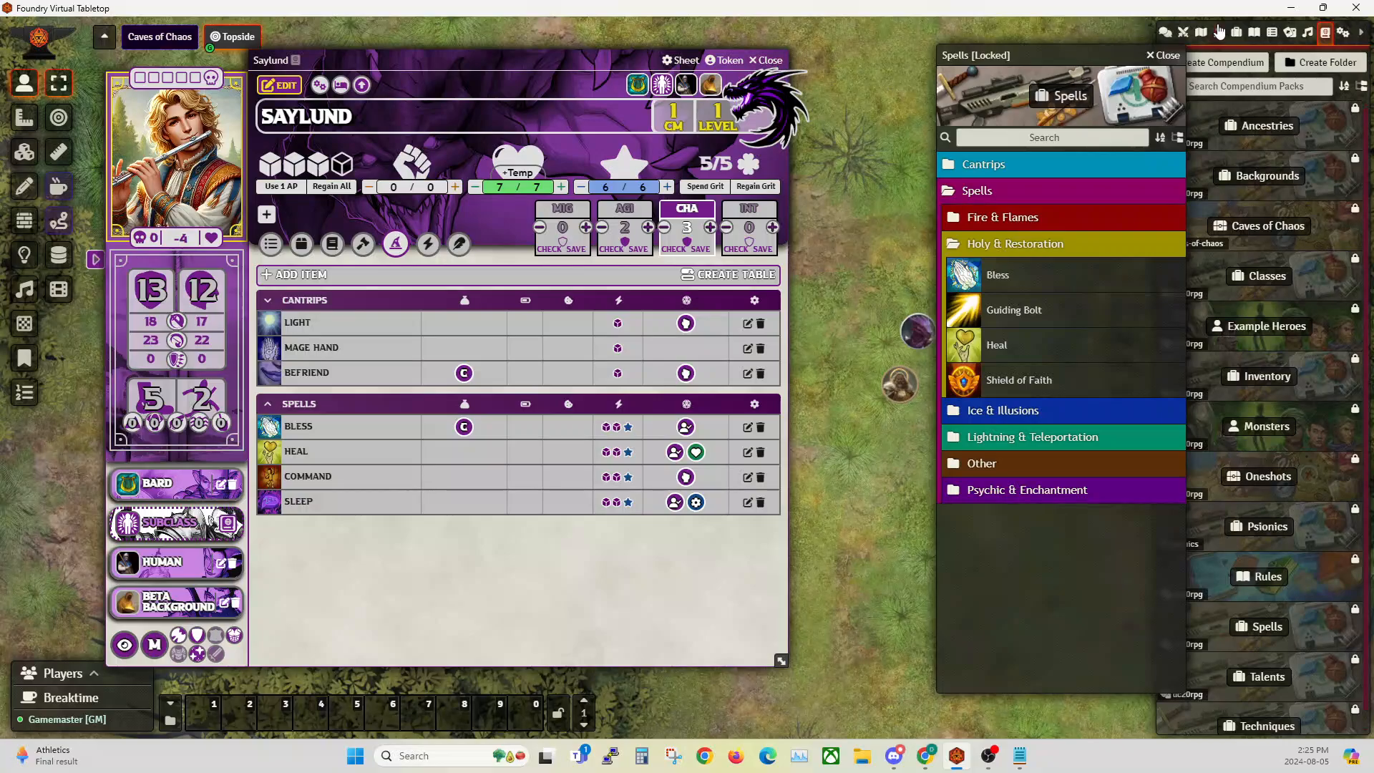
pyautogui.click(1162, 56)
# Add the Scroll of Bless from the world's items to Saylund, and display the character's inventory.
pyautogui.click(1219, 33)
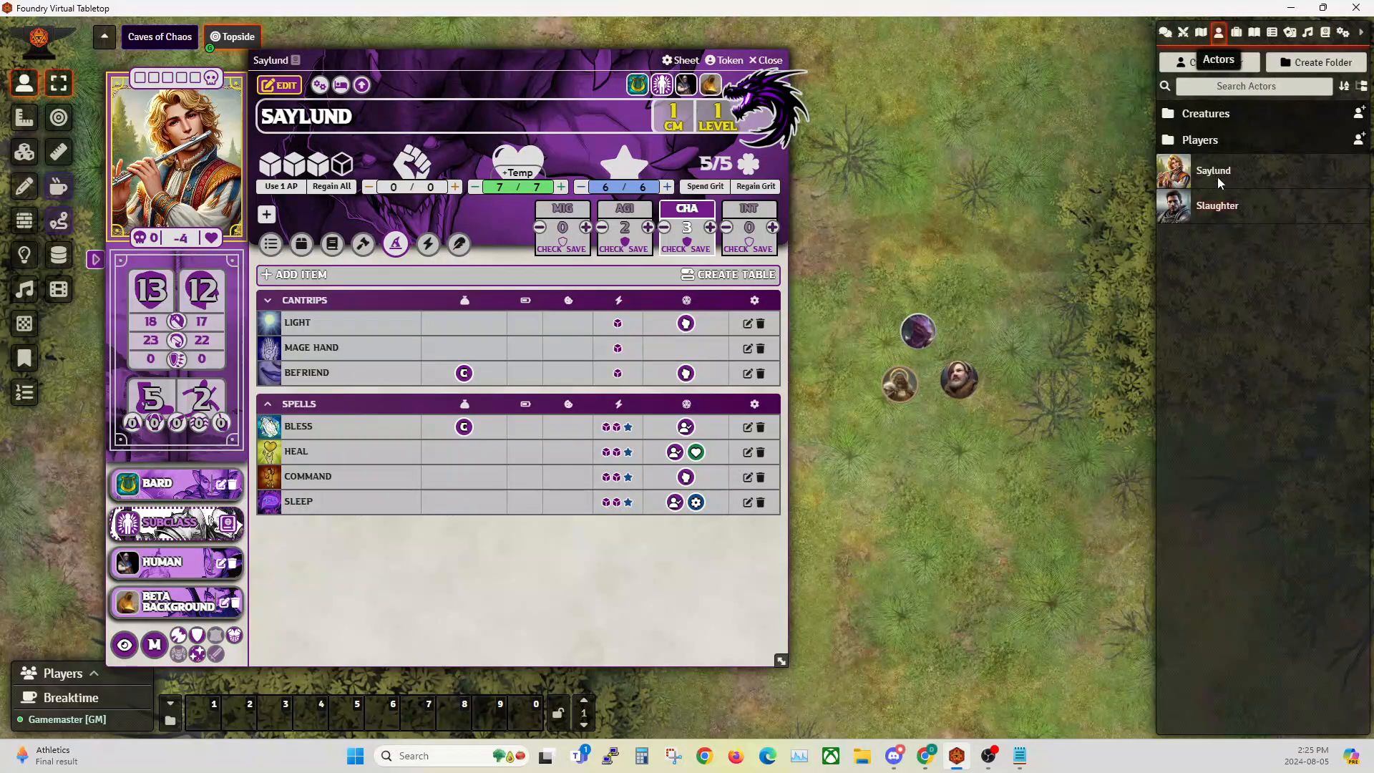
pyautogui.click(1236, 34)
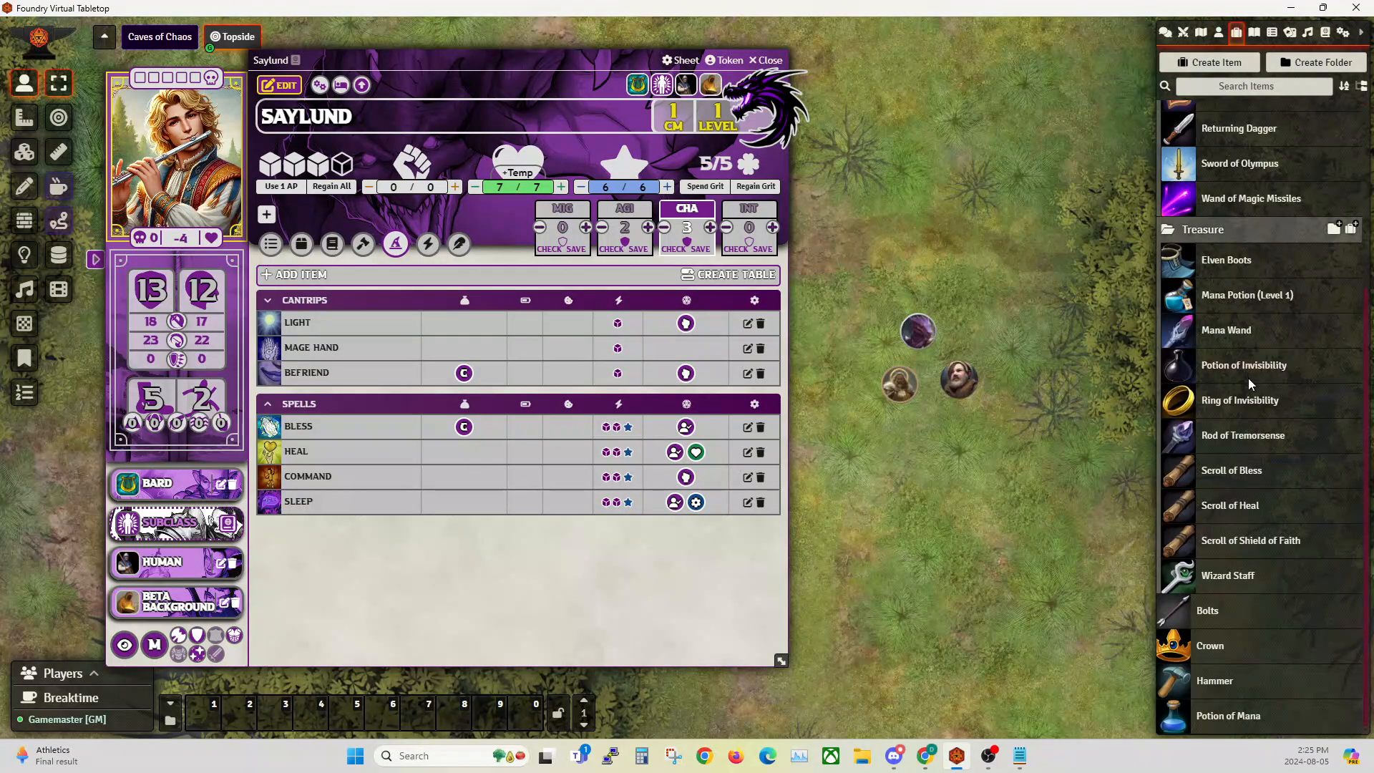
pyautogui.moveTo(1241, 476); pyautogui.dragTo(531, 450)
pyautogui.click(333, 247)
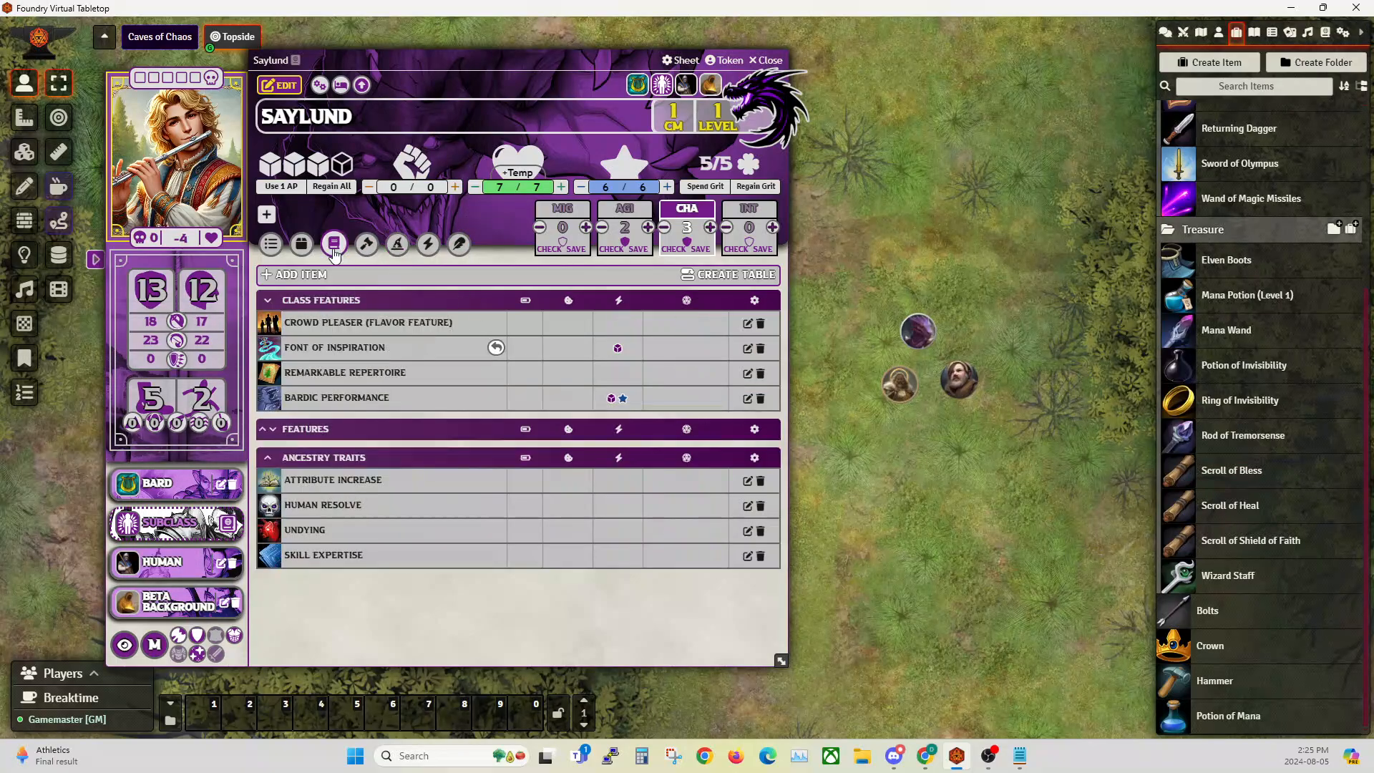
pyautogui.click(301, 243)
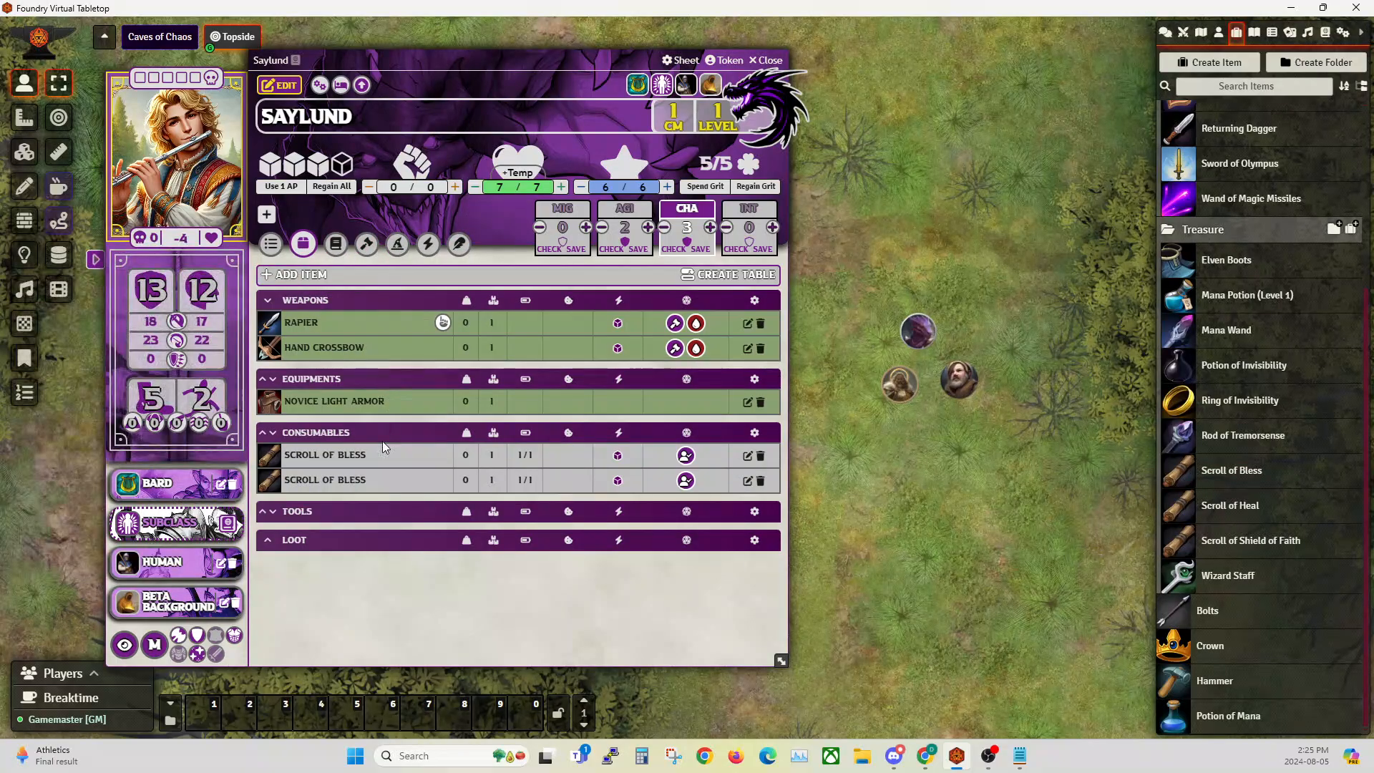
# Move Saylund's token beside Slaughter on the map and display the chat log.
pyautogui.moveTo(902, 469); pyautogui.dragTo(1097, 418)
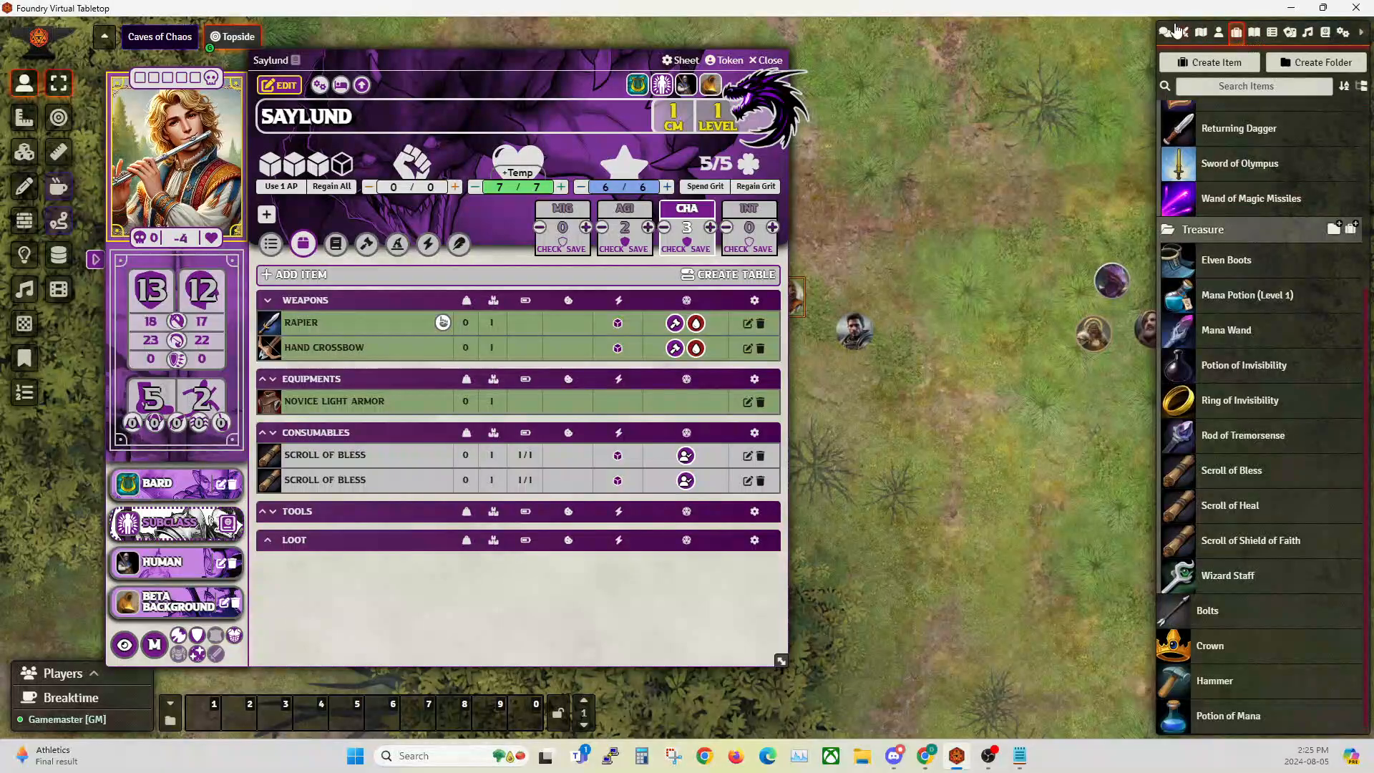
pyautogui.click(1173, 30)
pyautogui.moveTo(794, 297); pyautogui.dragTo(887, 264)
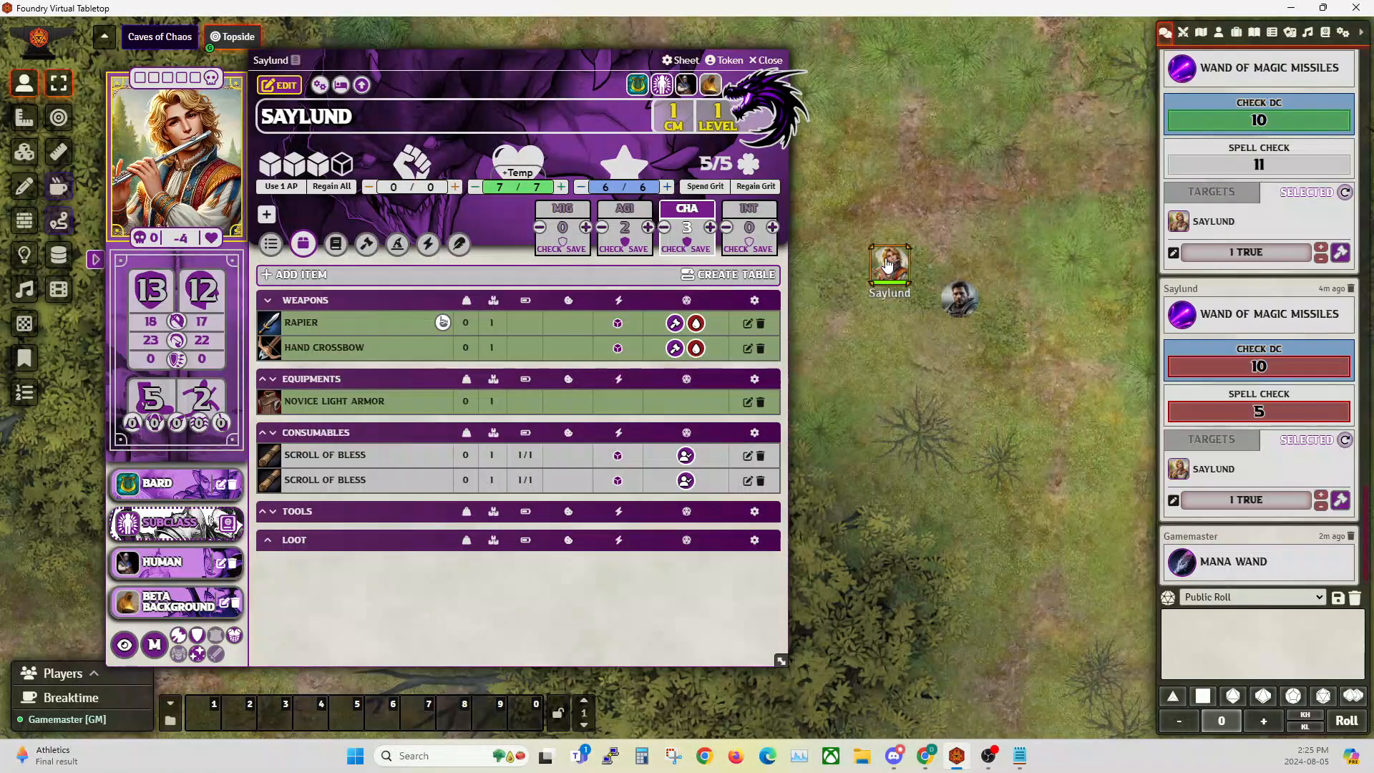
# Use one Scroll of Bless with Saylund and Slaughter targeted, and check the target entries on its chat card.
pyautogui.click(322, 480)
pyautogui.click(277, 506)
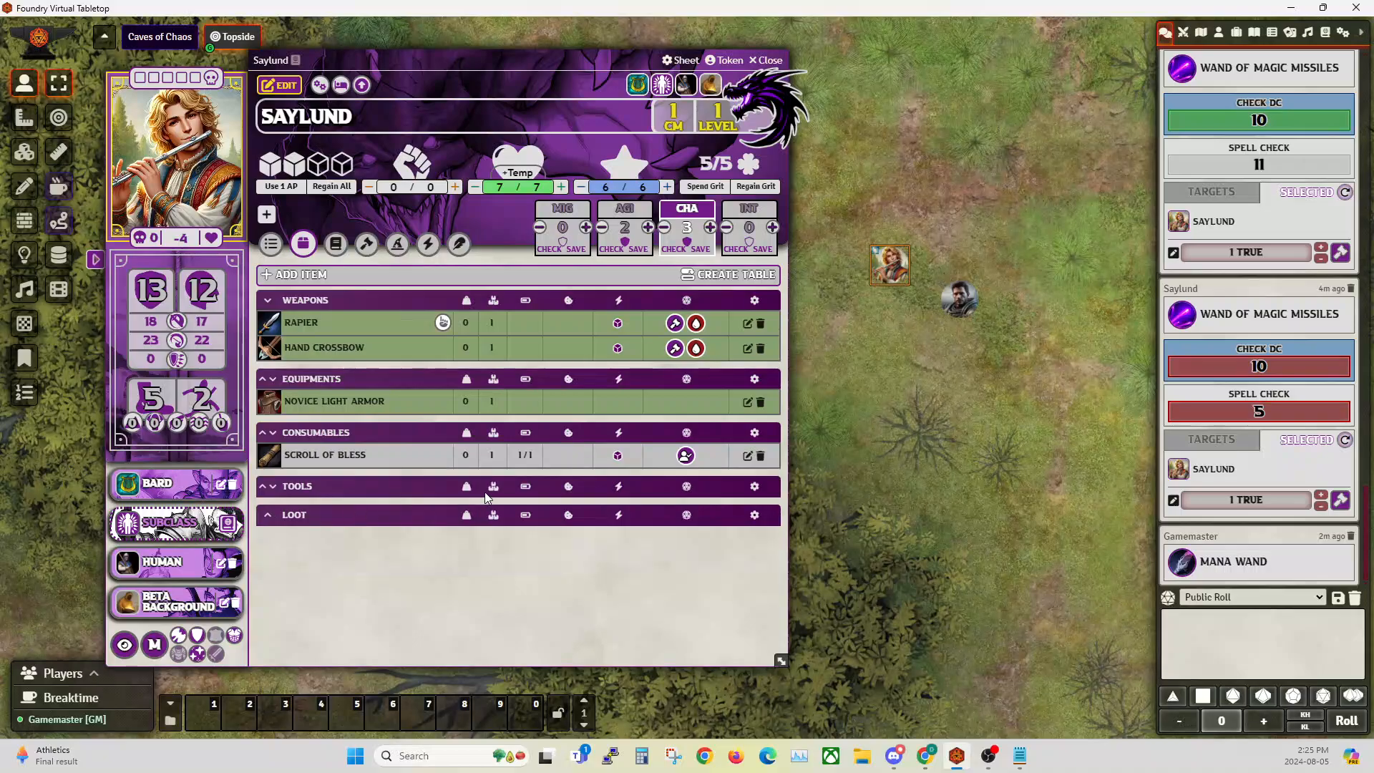
pyautogui.moveTo(712, 118); pyautogui.dragTo(633, 122)
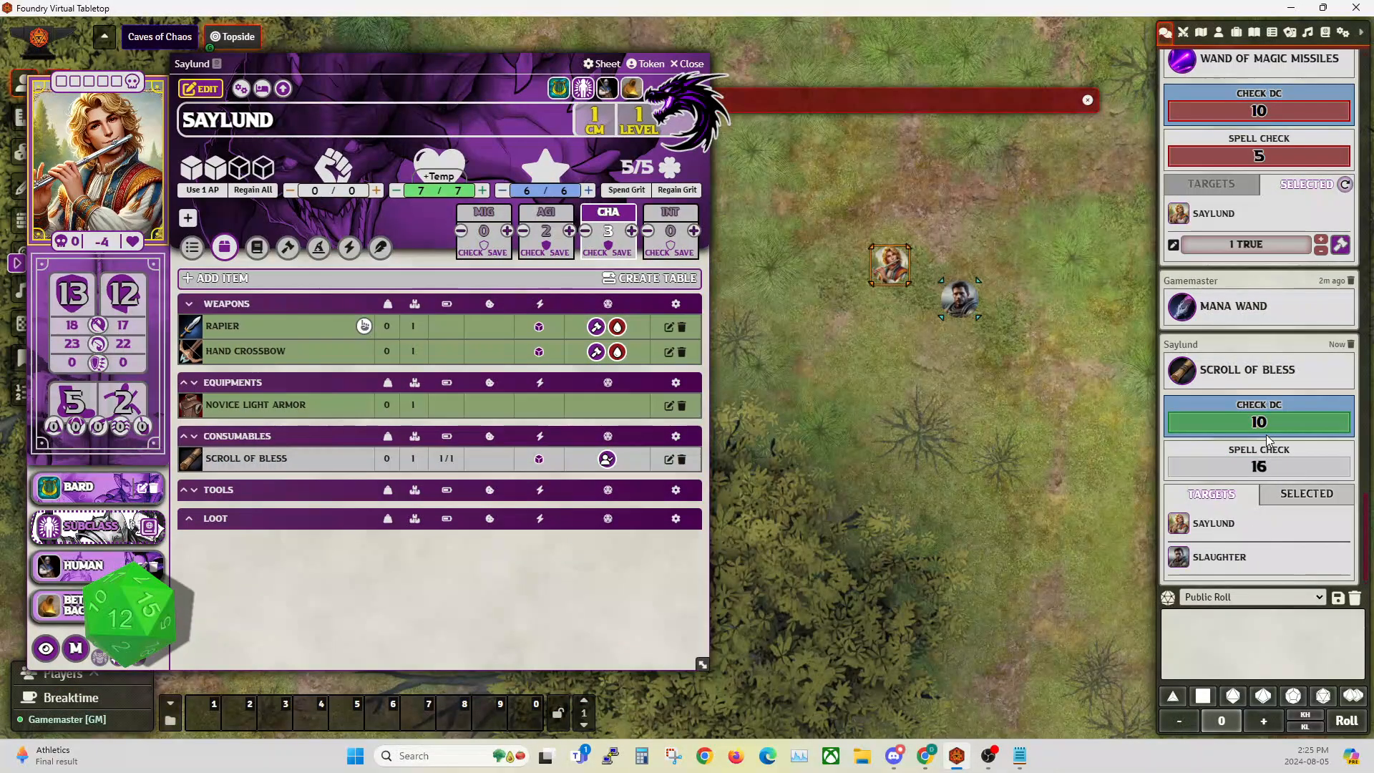
pyautogui.click(1298, 496)
pyautogui.click(1211, 529)
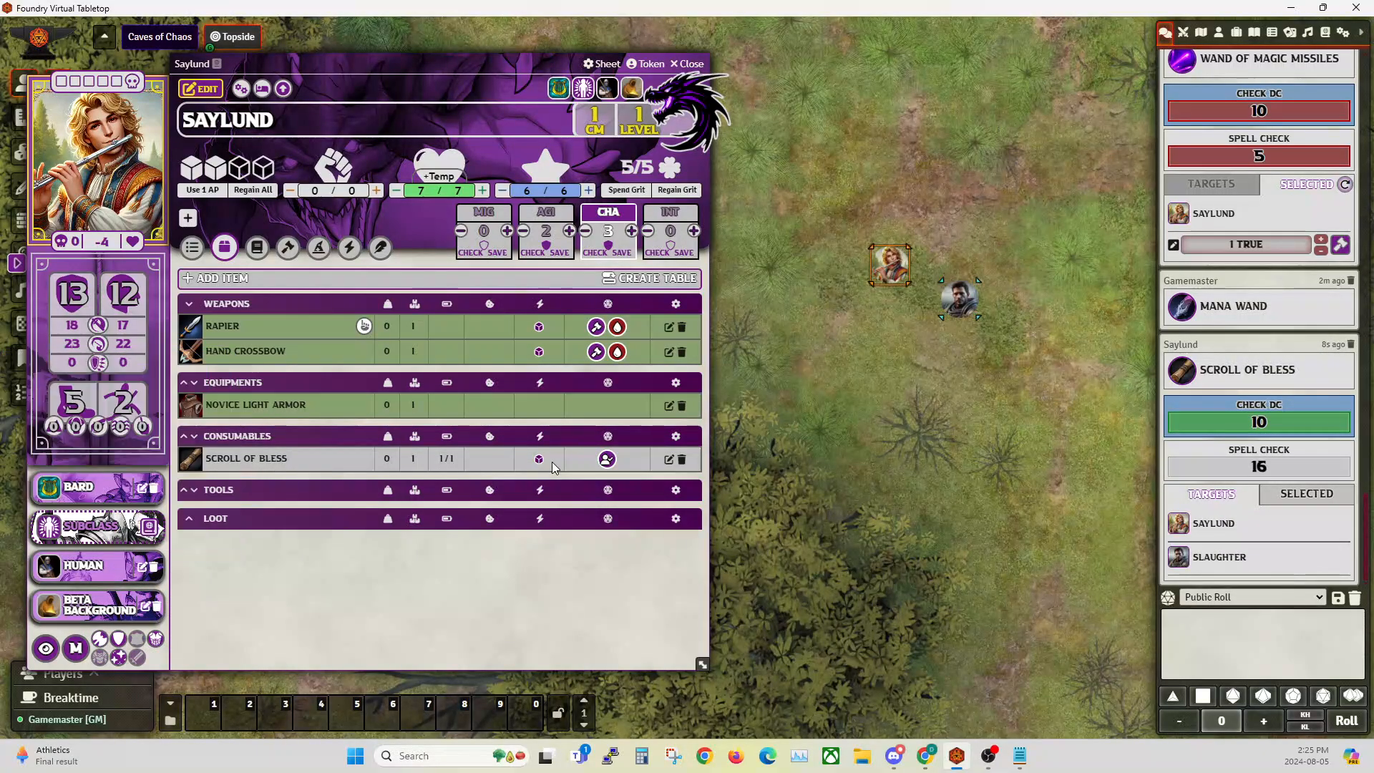
# Open the remaining Scroll of Bless beside the compendium's Bless spell, and compare their advanced effect settings.
pyautogui.moveTo(270, 461)
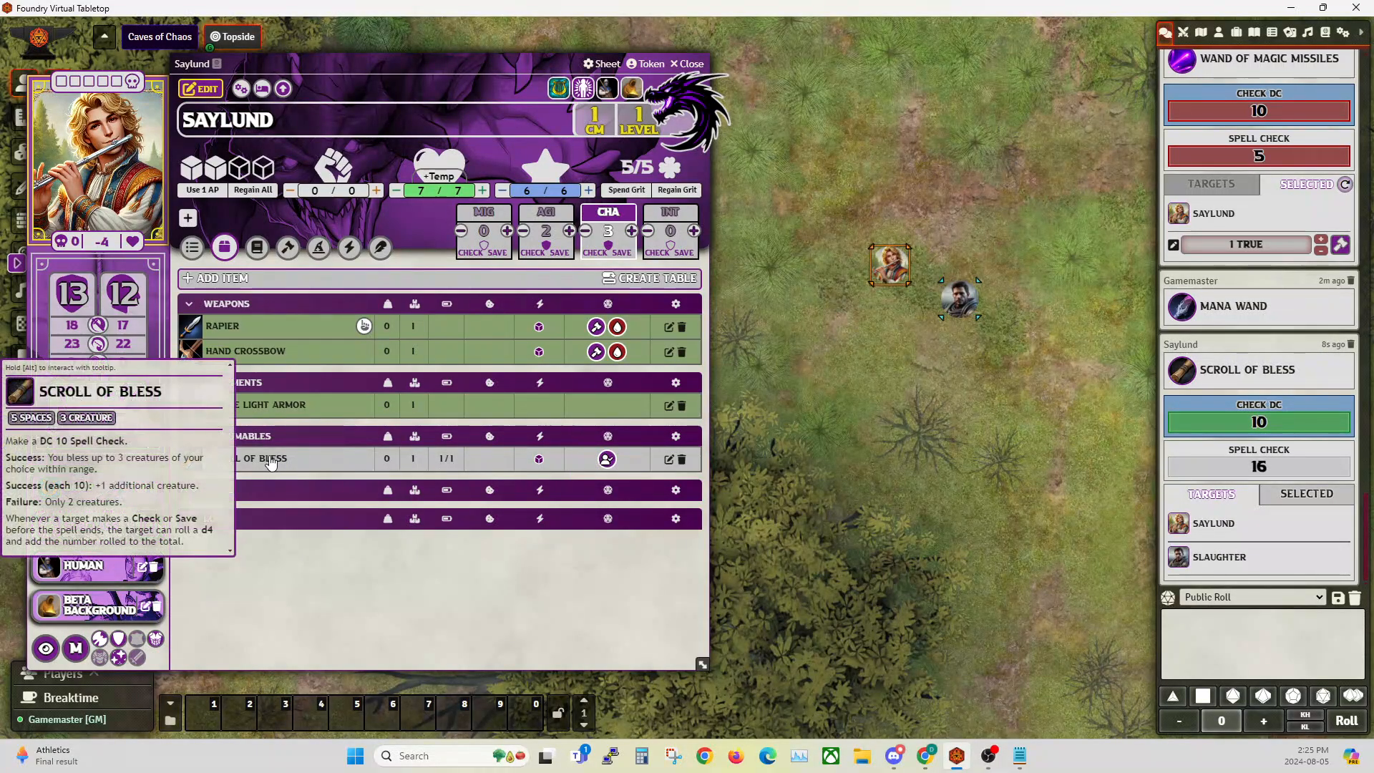
pyautogui.click(669, 459)
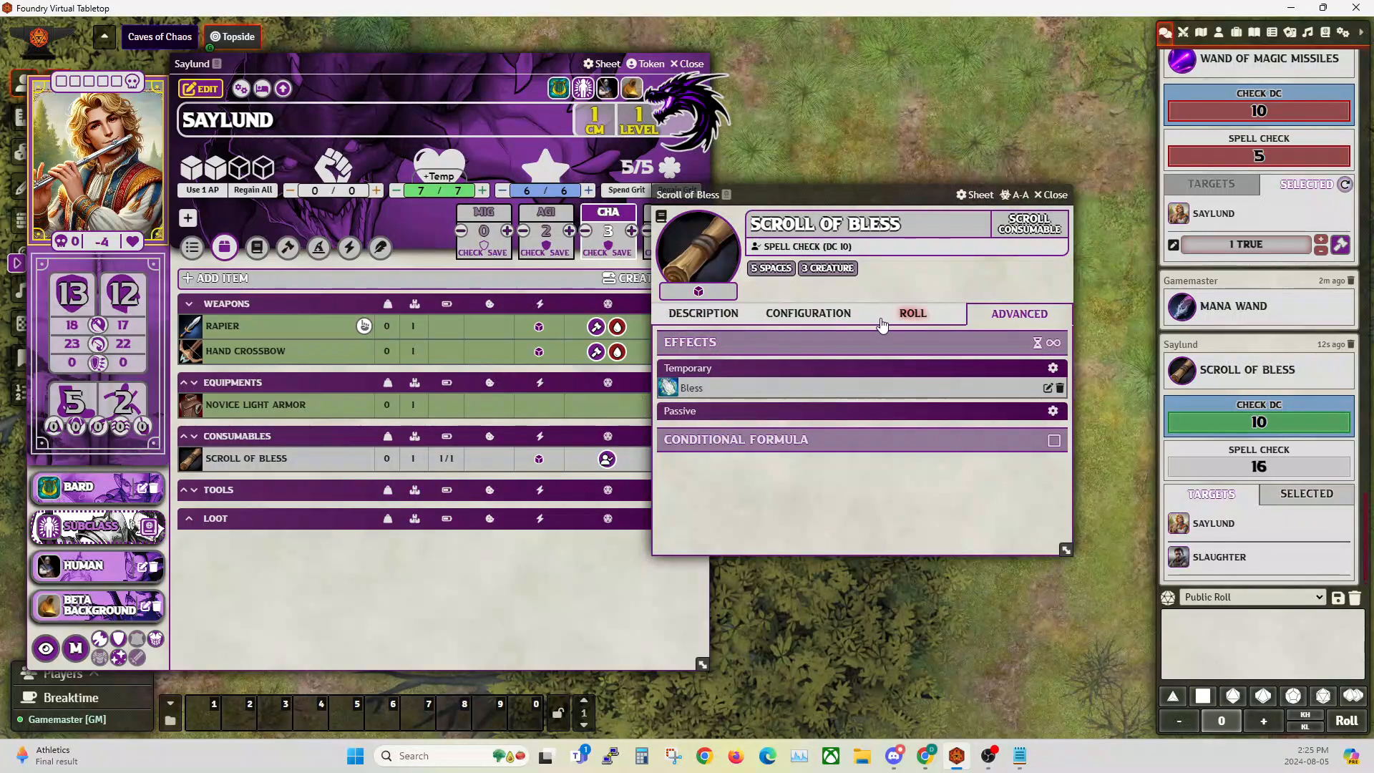
pyautogui.moveTo(845, 194); pyautogui.dragTo(347, 132)
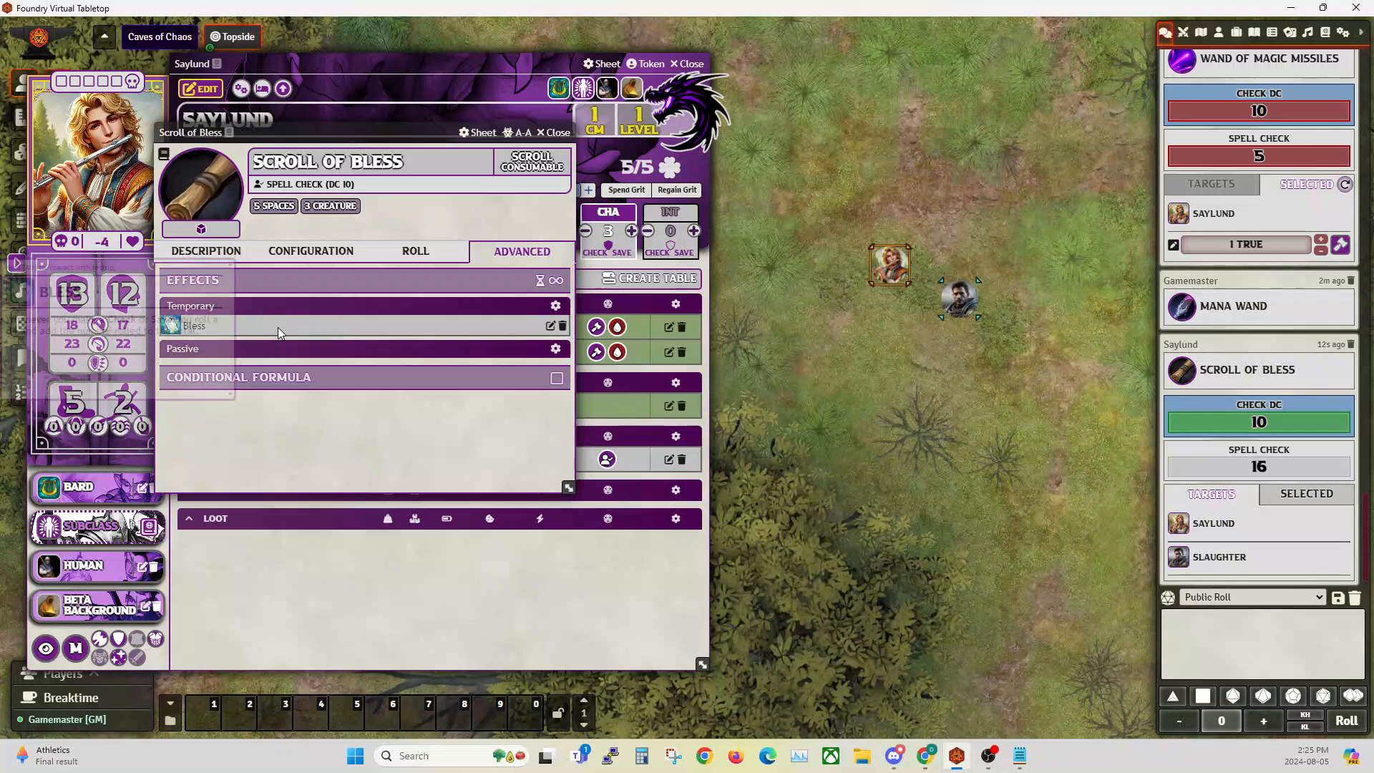
pyautogui.click(1324, 33)
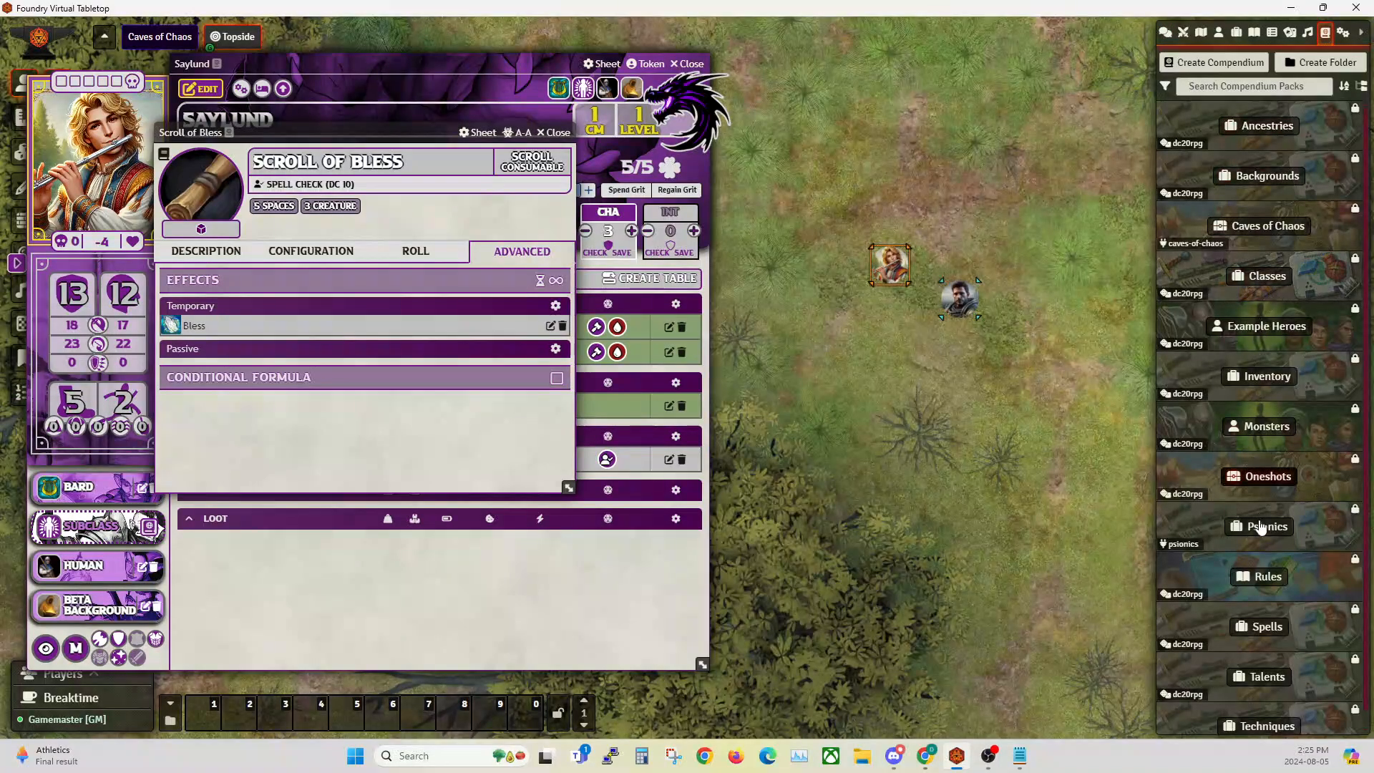
pyautogui.click(1265, 626)
pyautogui.click(998, 275)
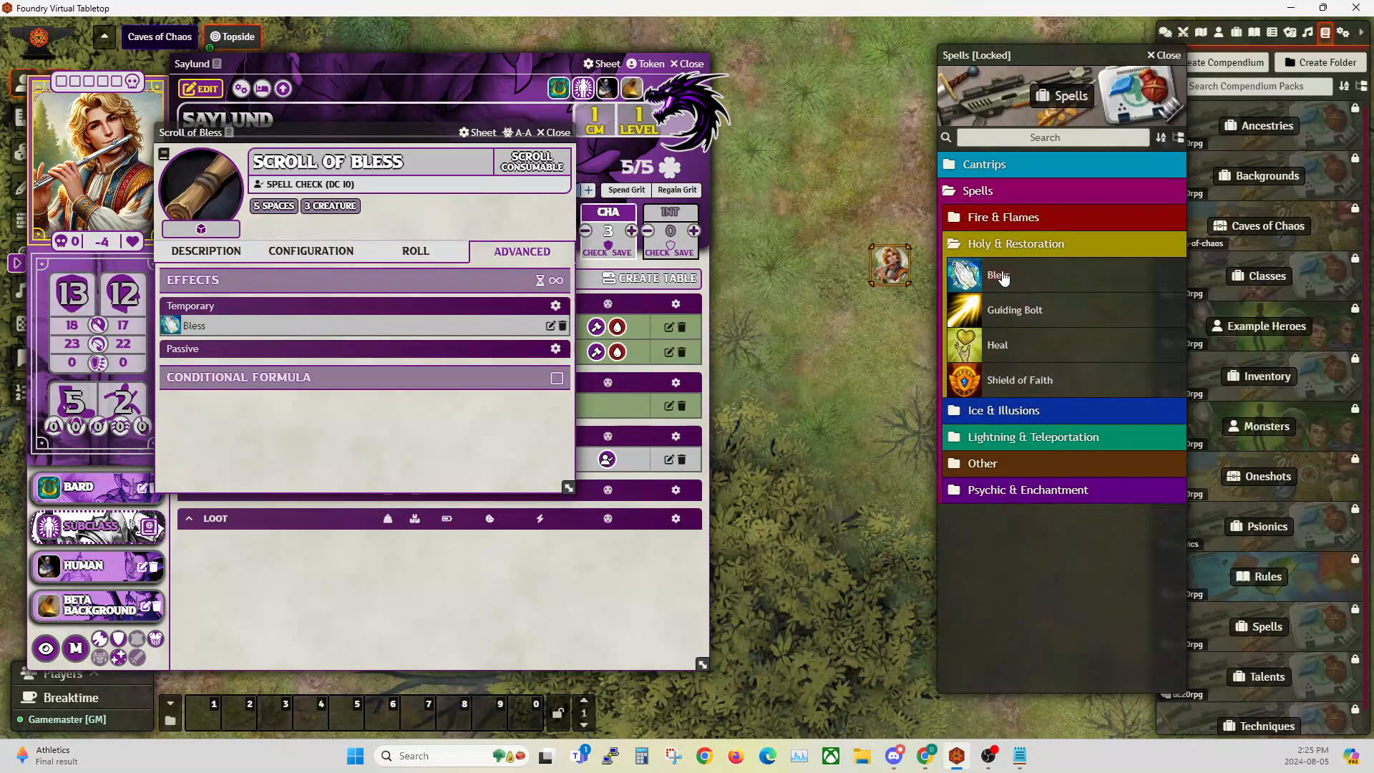
pyautogui.moveTo(472, 261); pyautogui.dragTo(842, 196)
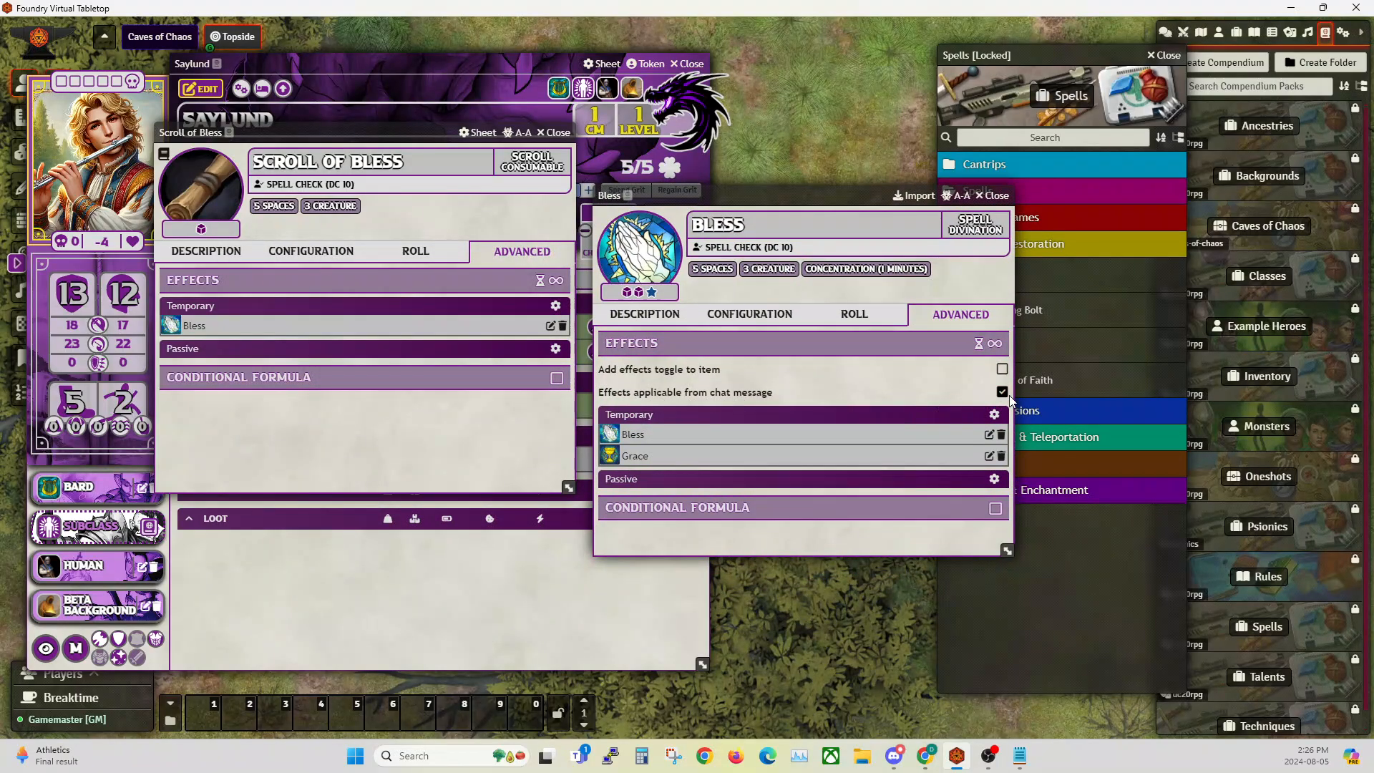
# Close the Bless spell sheet, the Scroll of Bless sheet and the Spells compendium.
pyautogui.click(996, 196)
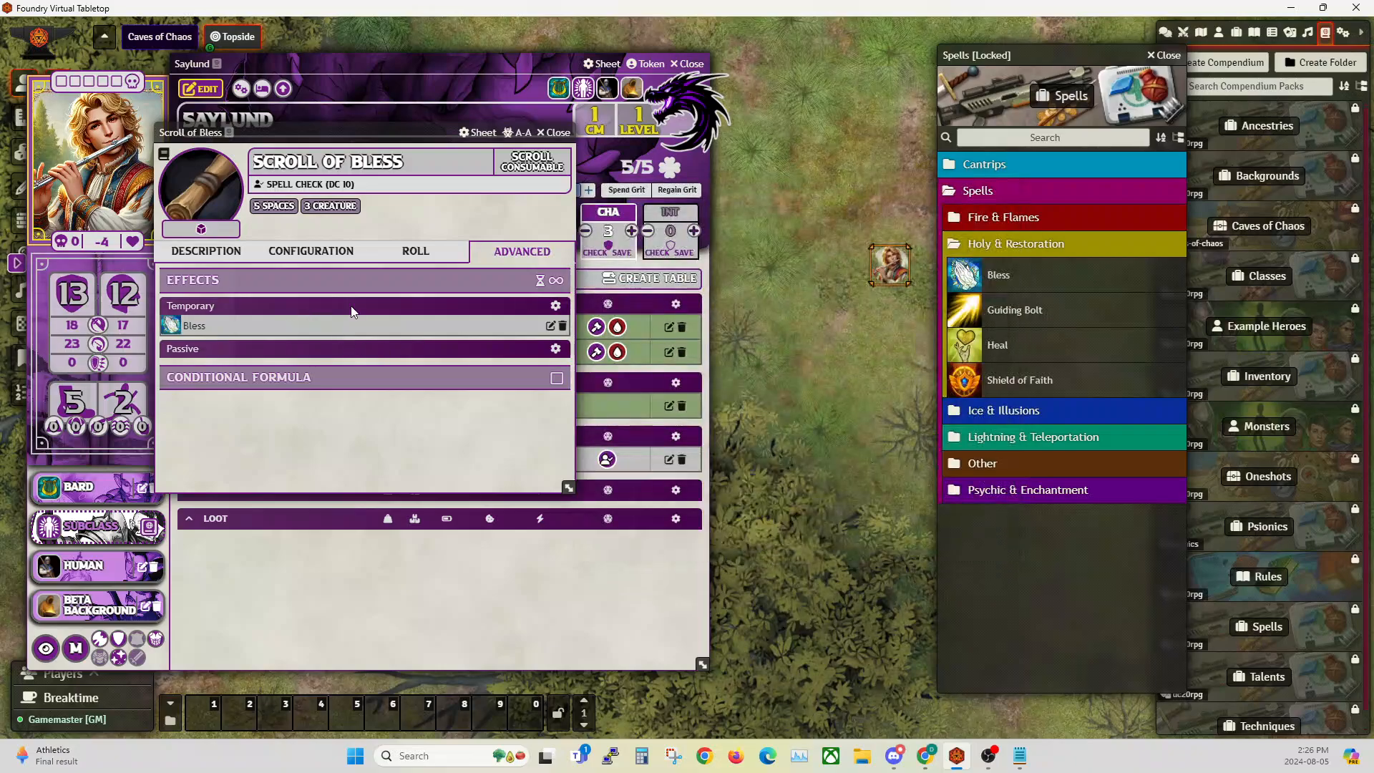
pyautogui.click(555, 133)
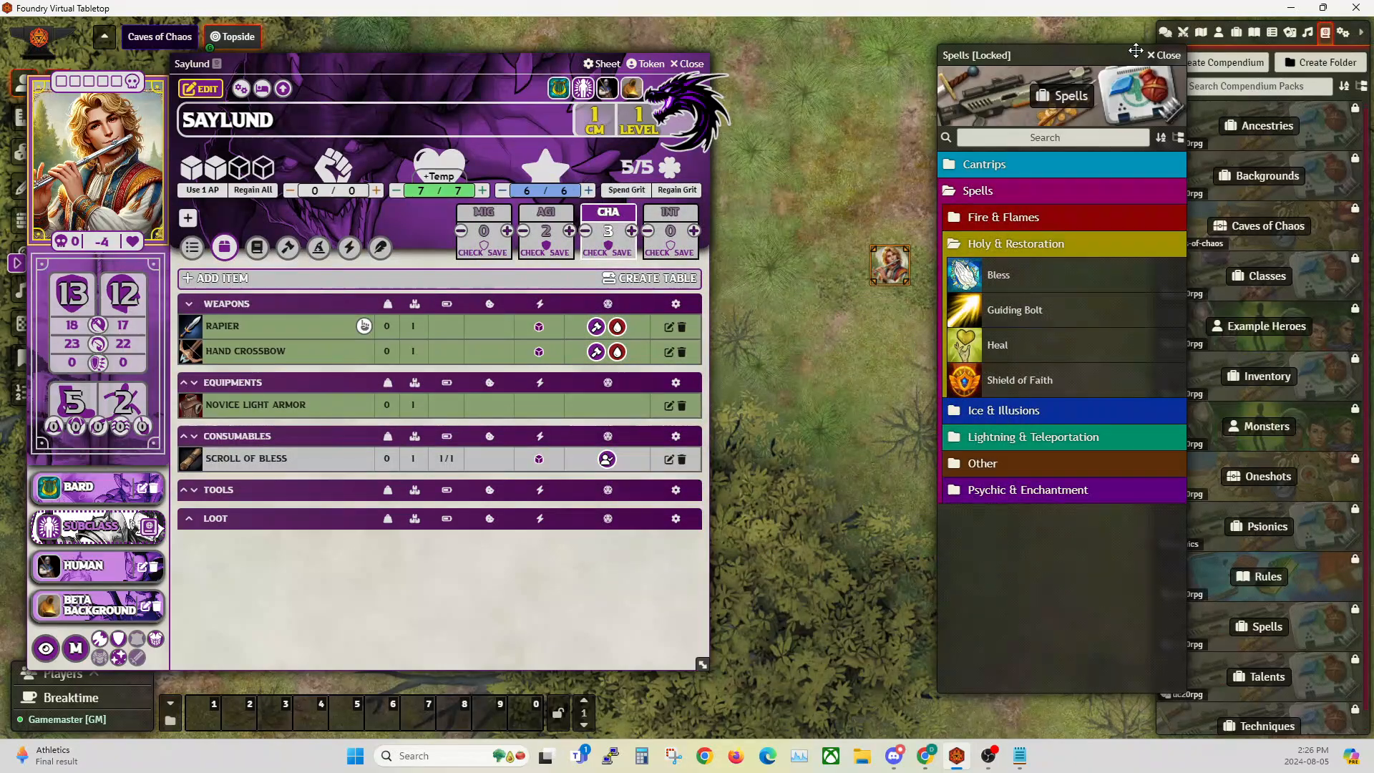
pyautogui.click(1172, 57)
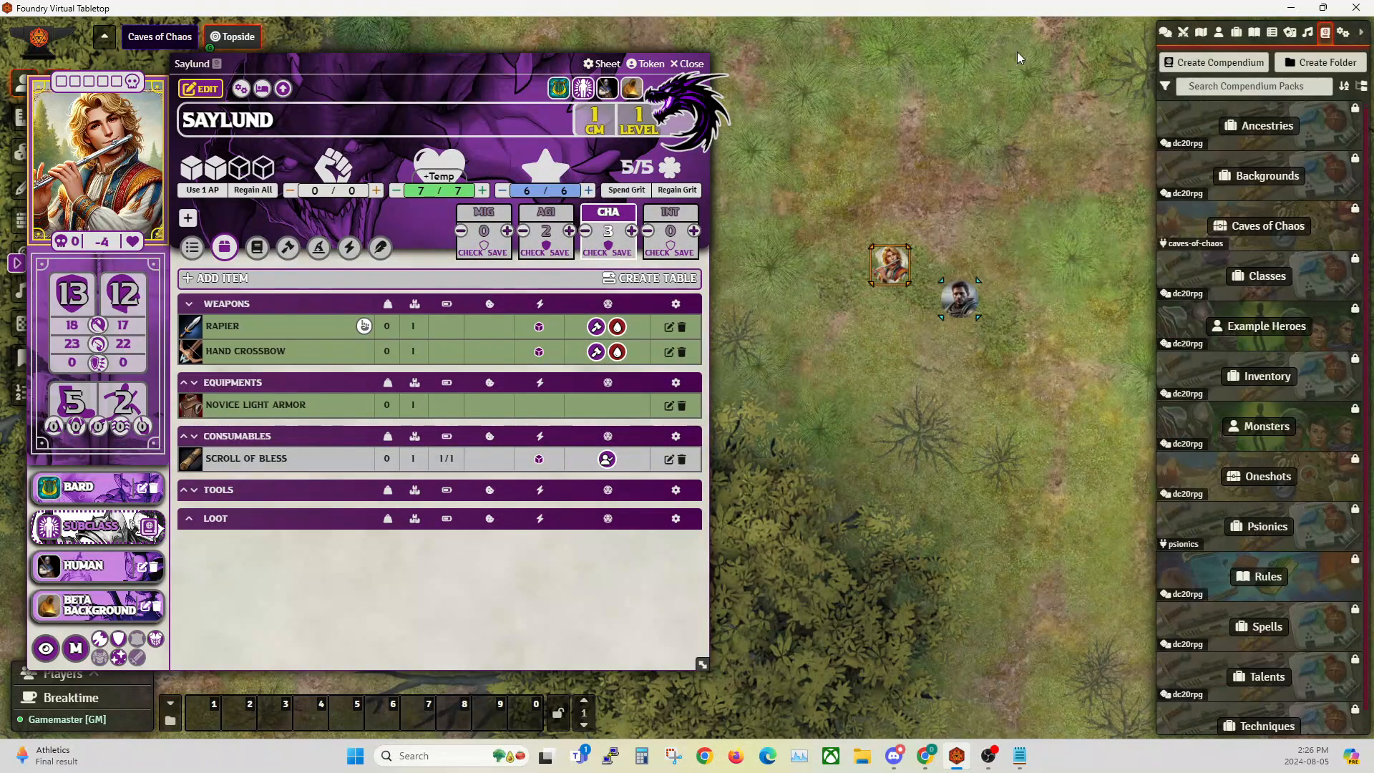
# Clear the current targets with the chat log displayed, and show Saylund's spell list.
pyautogui.click(1165, 33)
pyautogui.press('t')
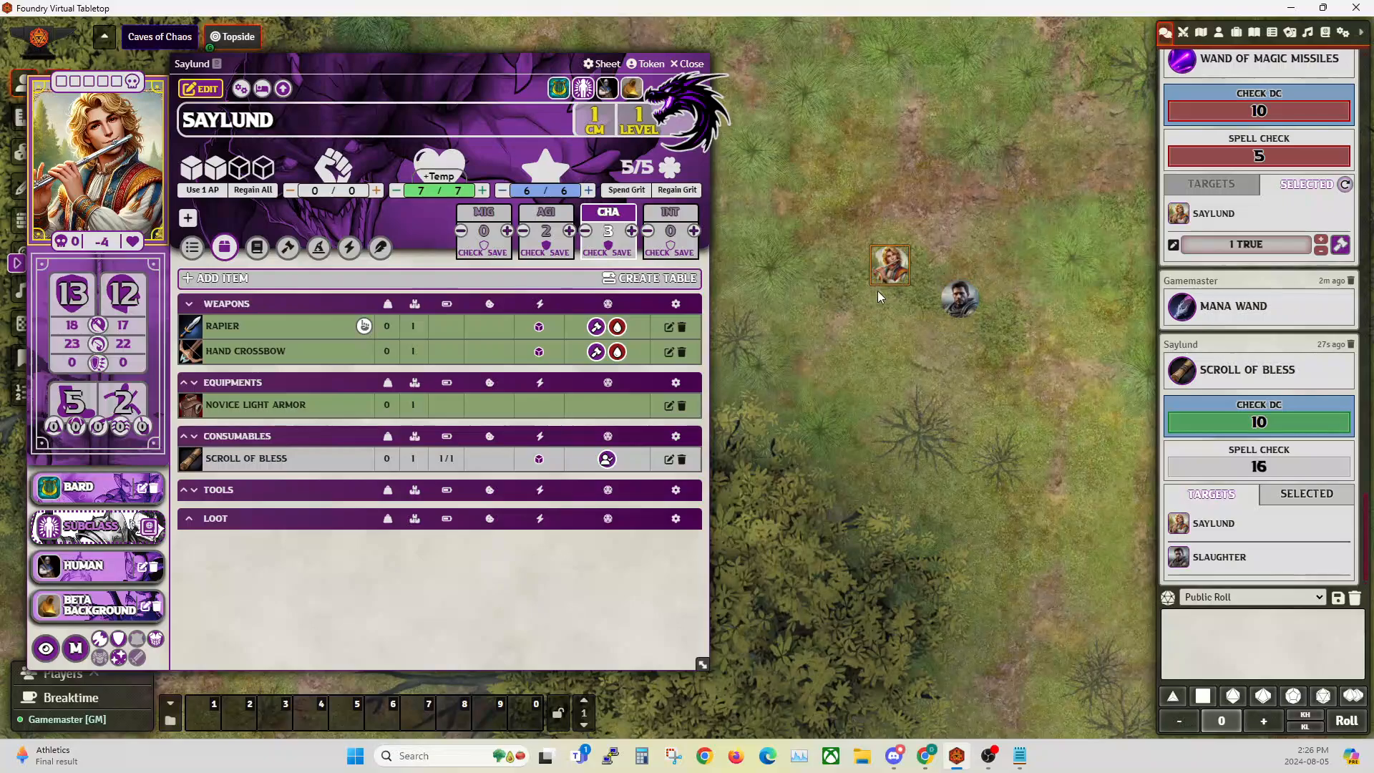
pyautogui.moveTo(287, 462)
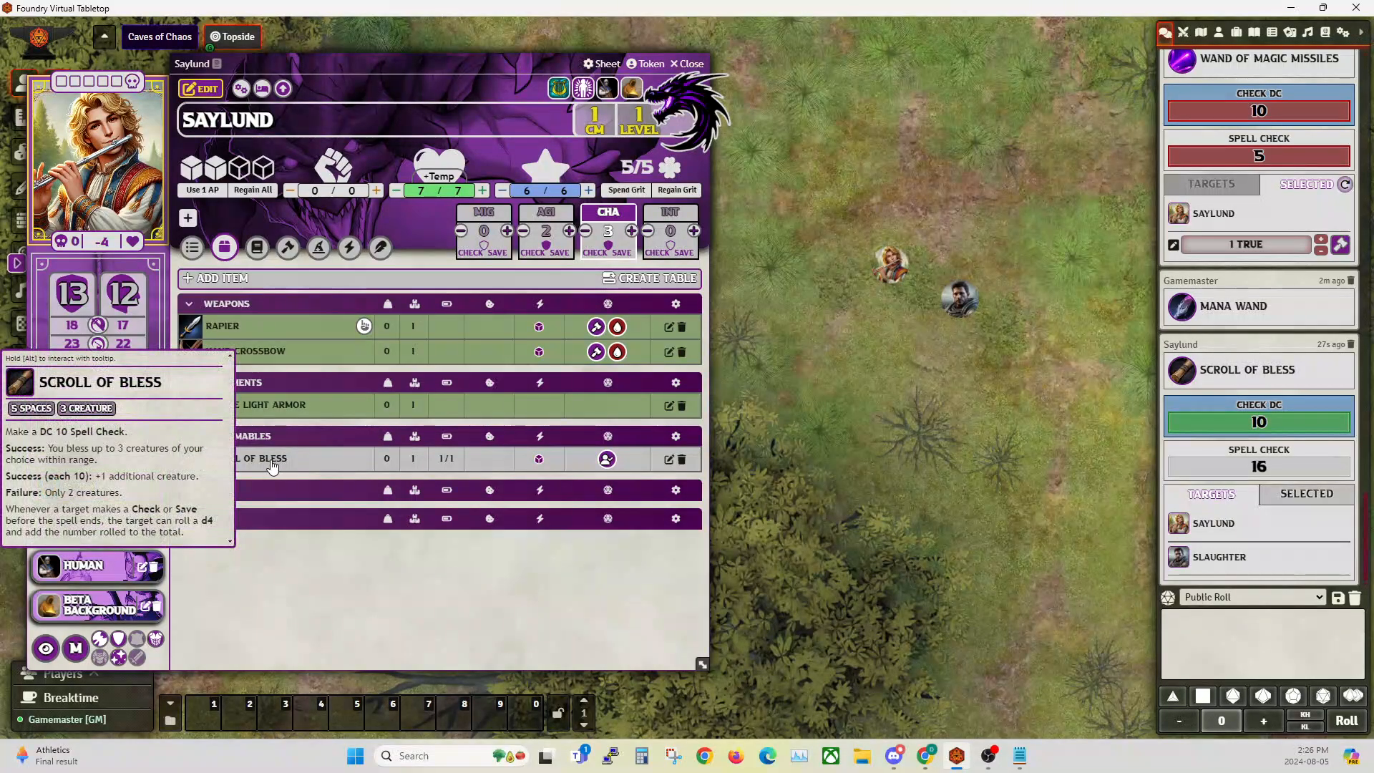
pyautogui.click(288, 247)
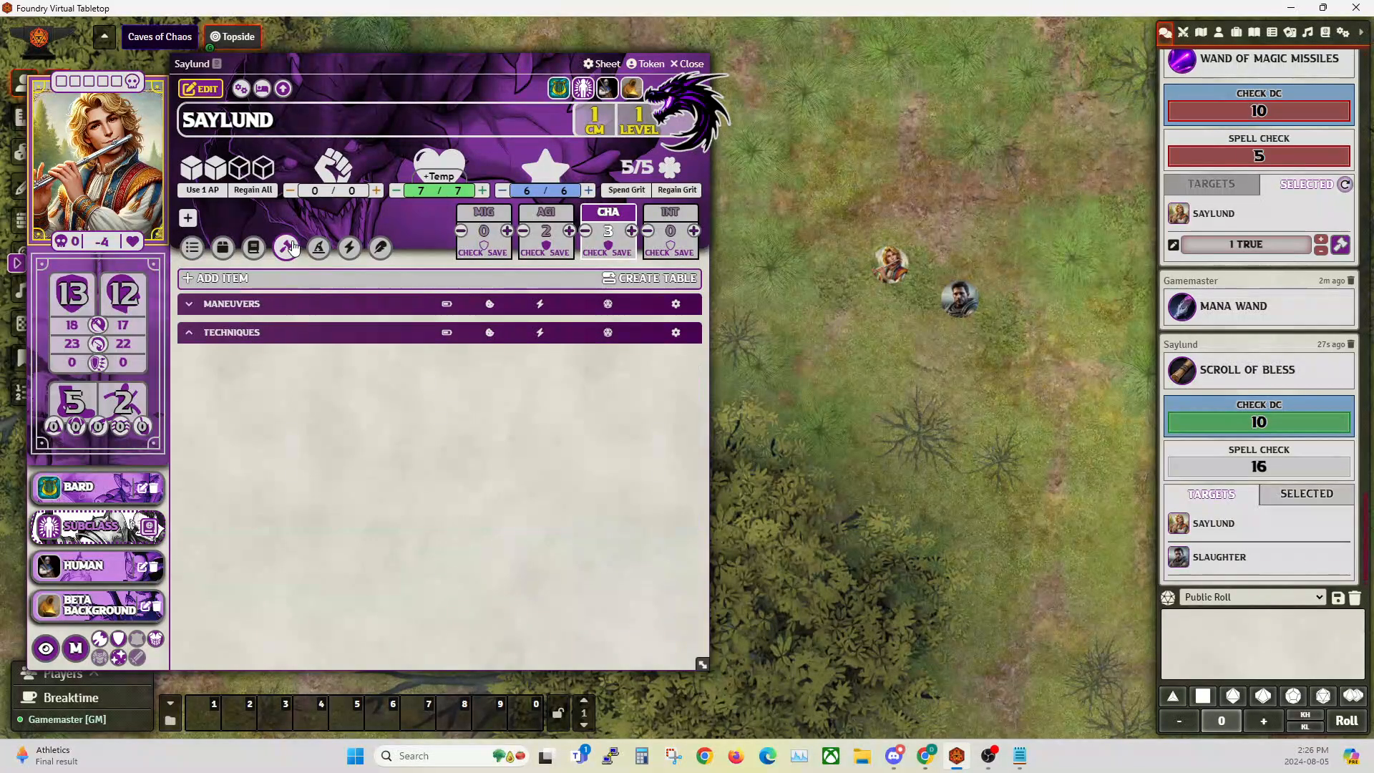
pyautogui.click(319, 247)
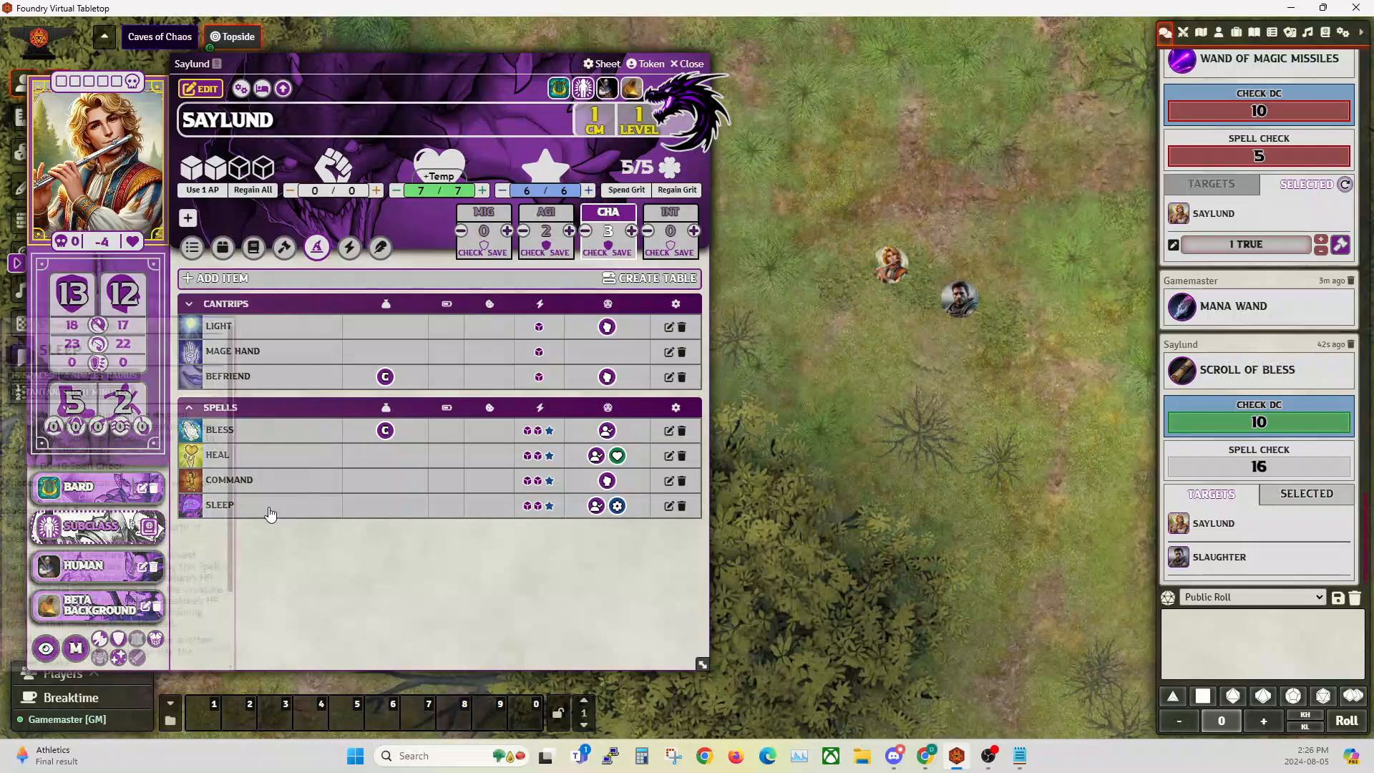
# Target the Saylund and Slaughter tokens, and roll the Bless spell without spending action points or mana.
pyautogui.click(889, 266)
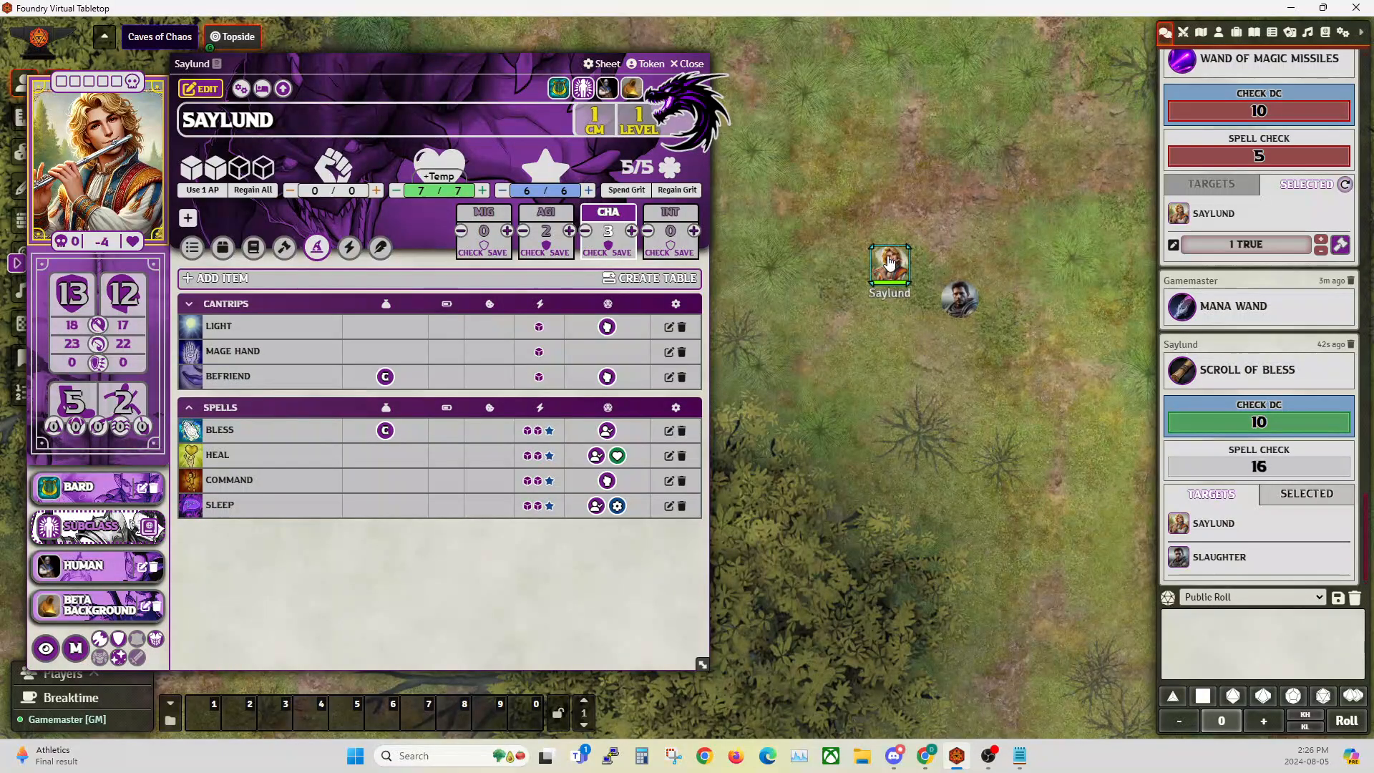
pyautogui.keyDown('shift'); pyautogui.click(960, 299); pyautogui.keyUp('shift')
pyautogui.click(220, 431)
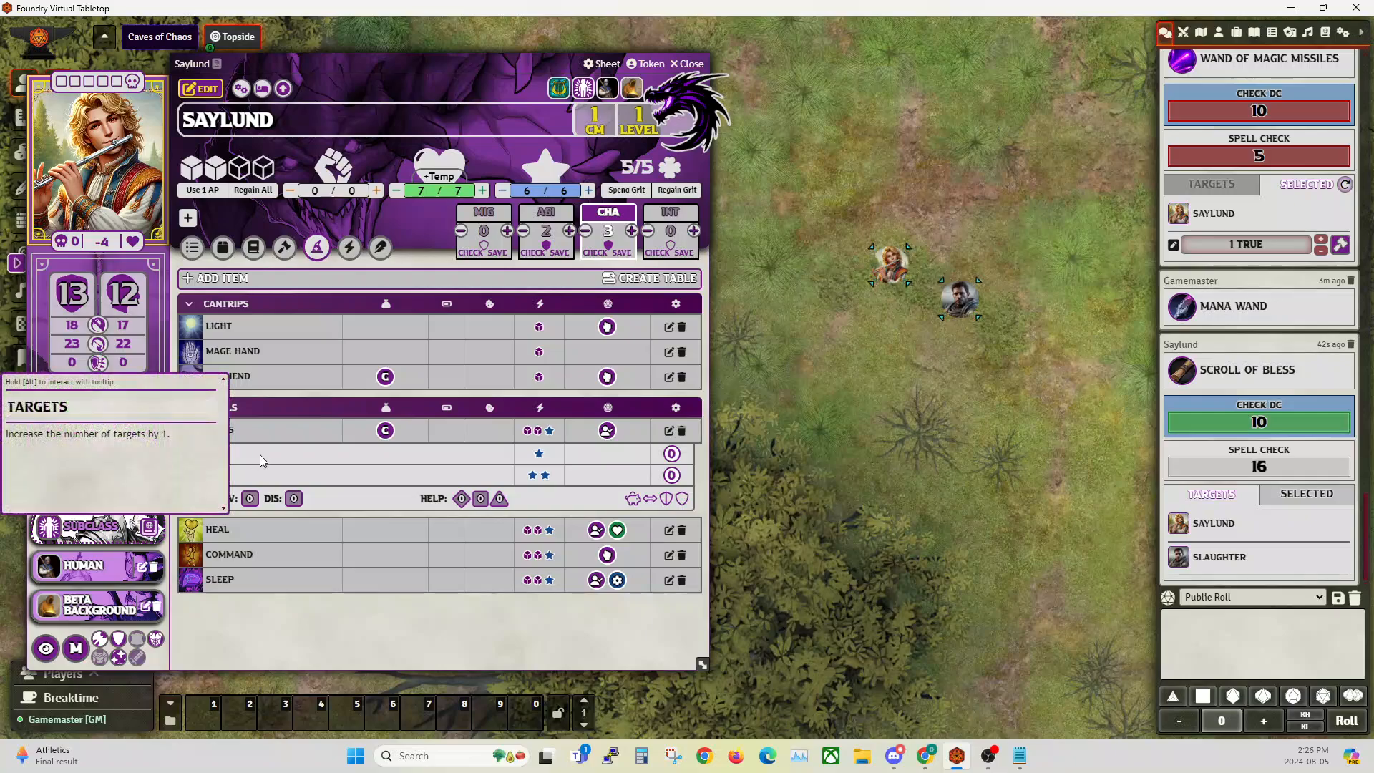
pyautogui.click(633, 498)
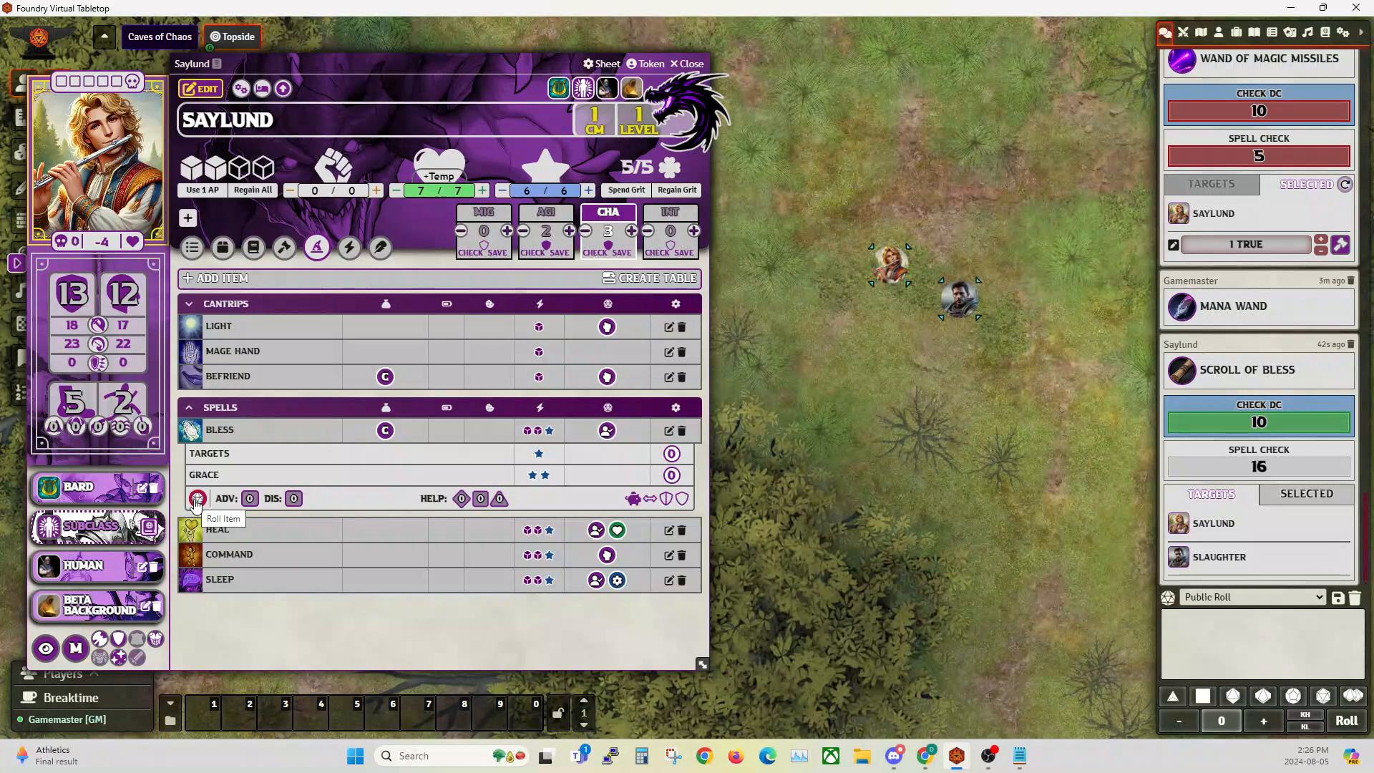
pyautogui.click(633, 498)
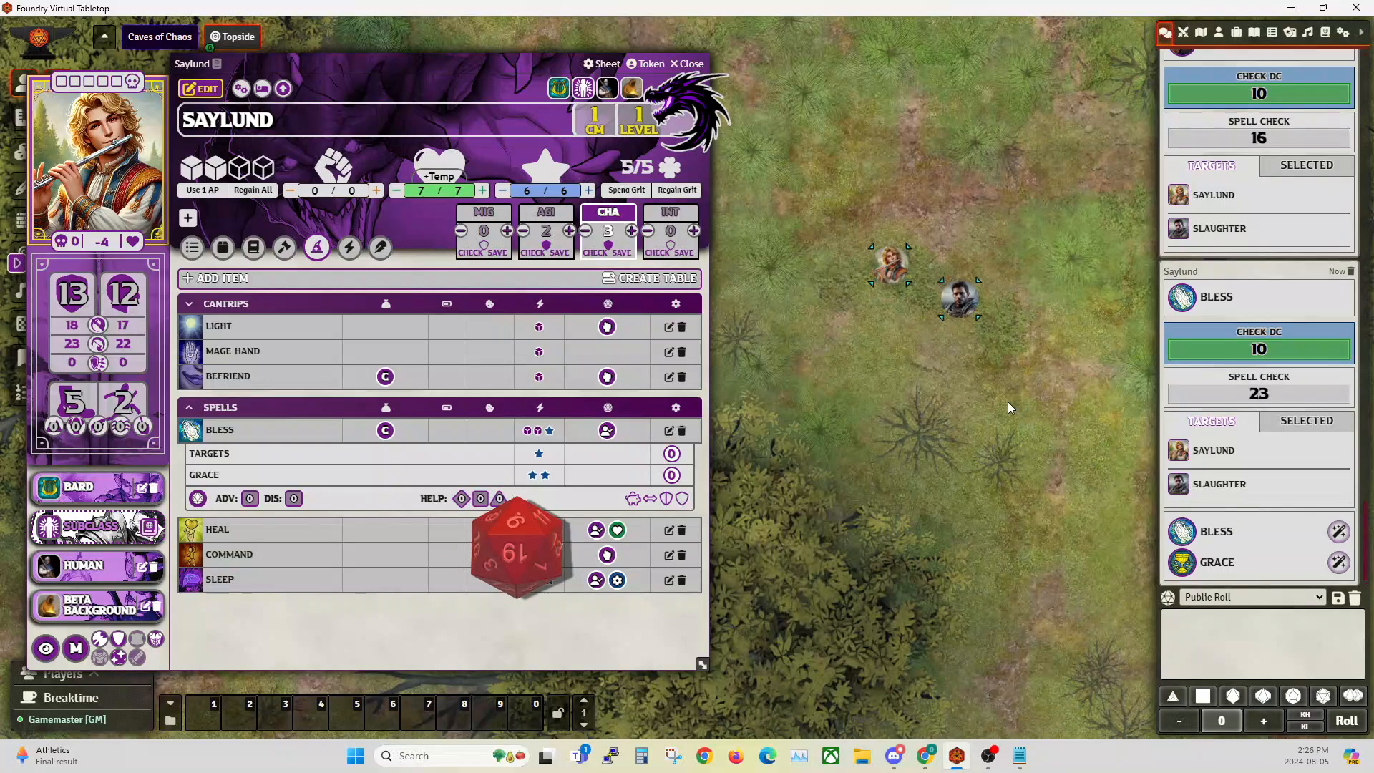
# Apply the Bless effect from the spell's chat card to both selected tokens, and close Saylund's sheet.
pyautogui.moveTo(851, 213); pyautogui.dragTo(1036, 353)
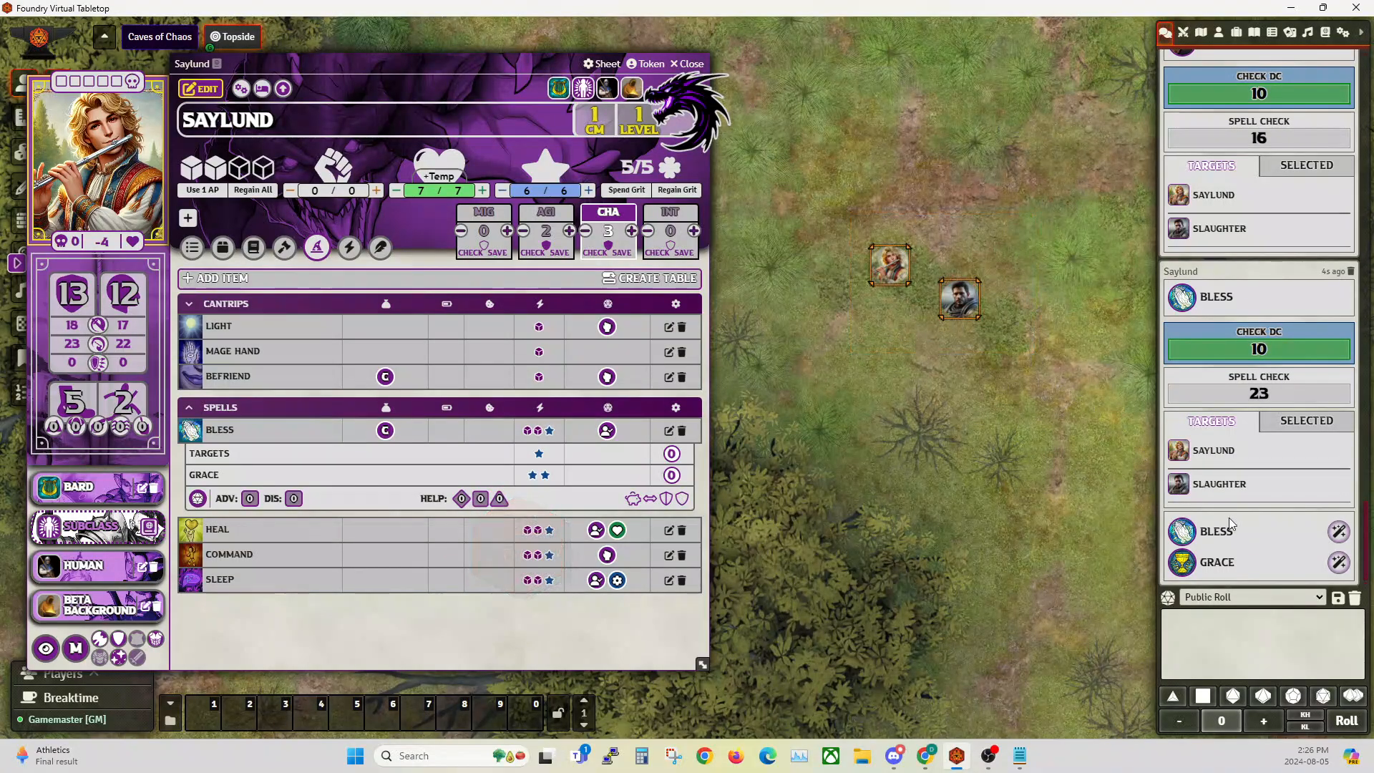
pyautogui.click(1342, 533)
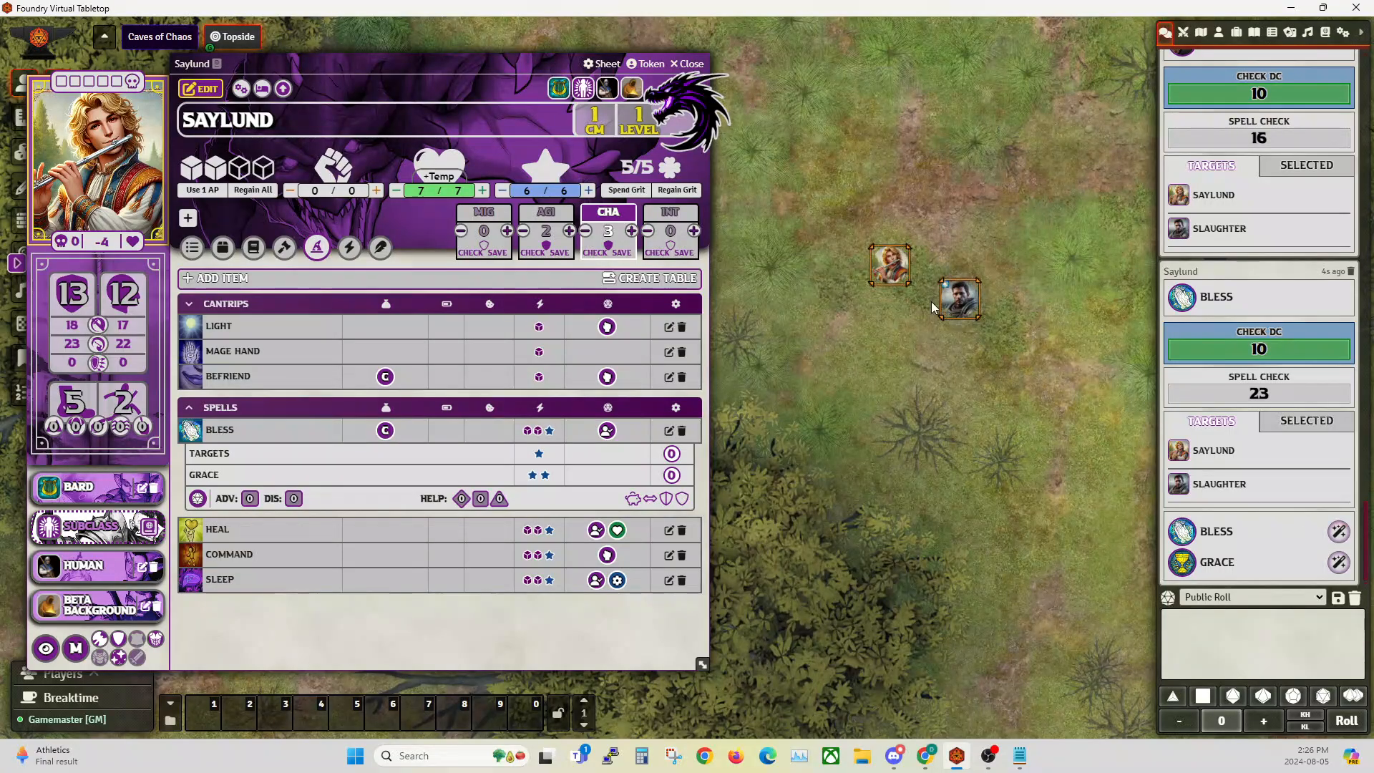
pyautogui.click(1338, 531)
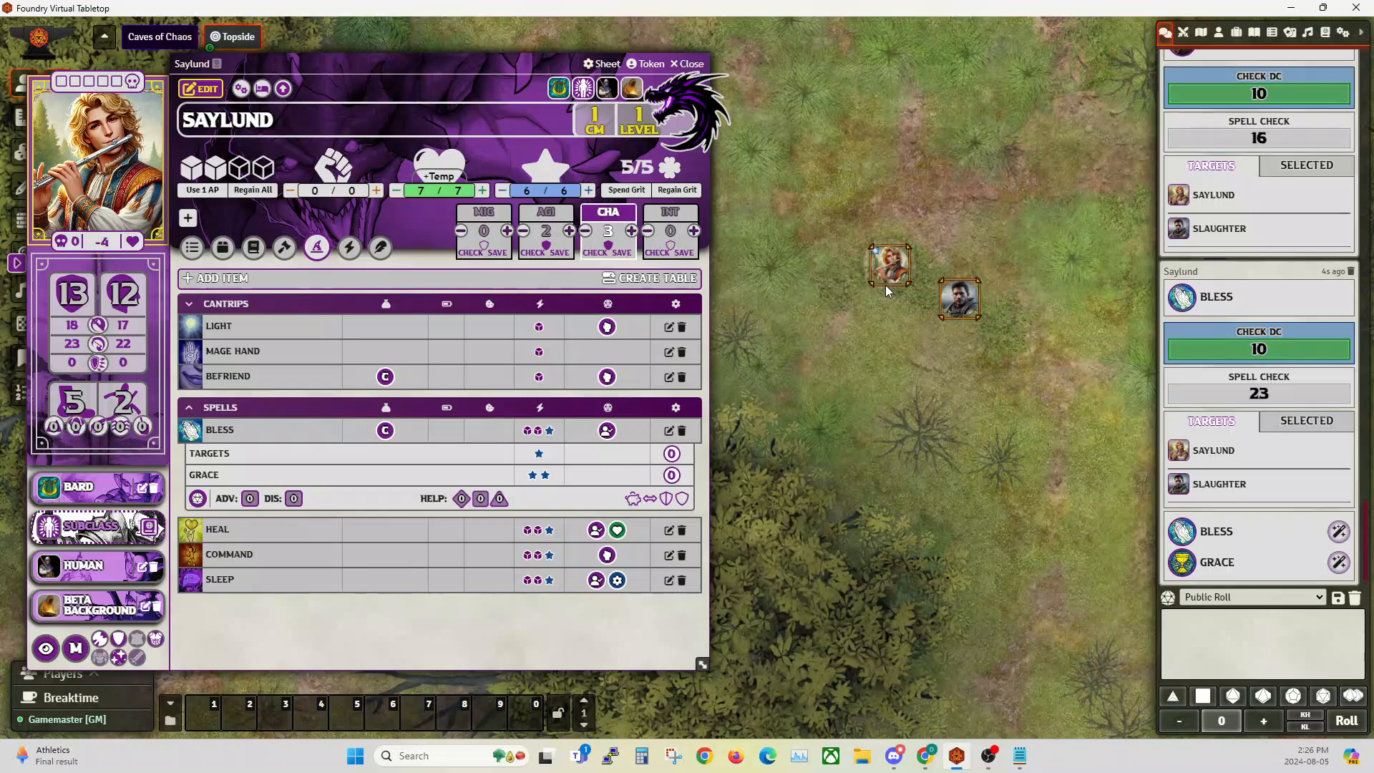
pyautogui.press('t')
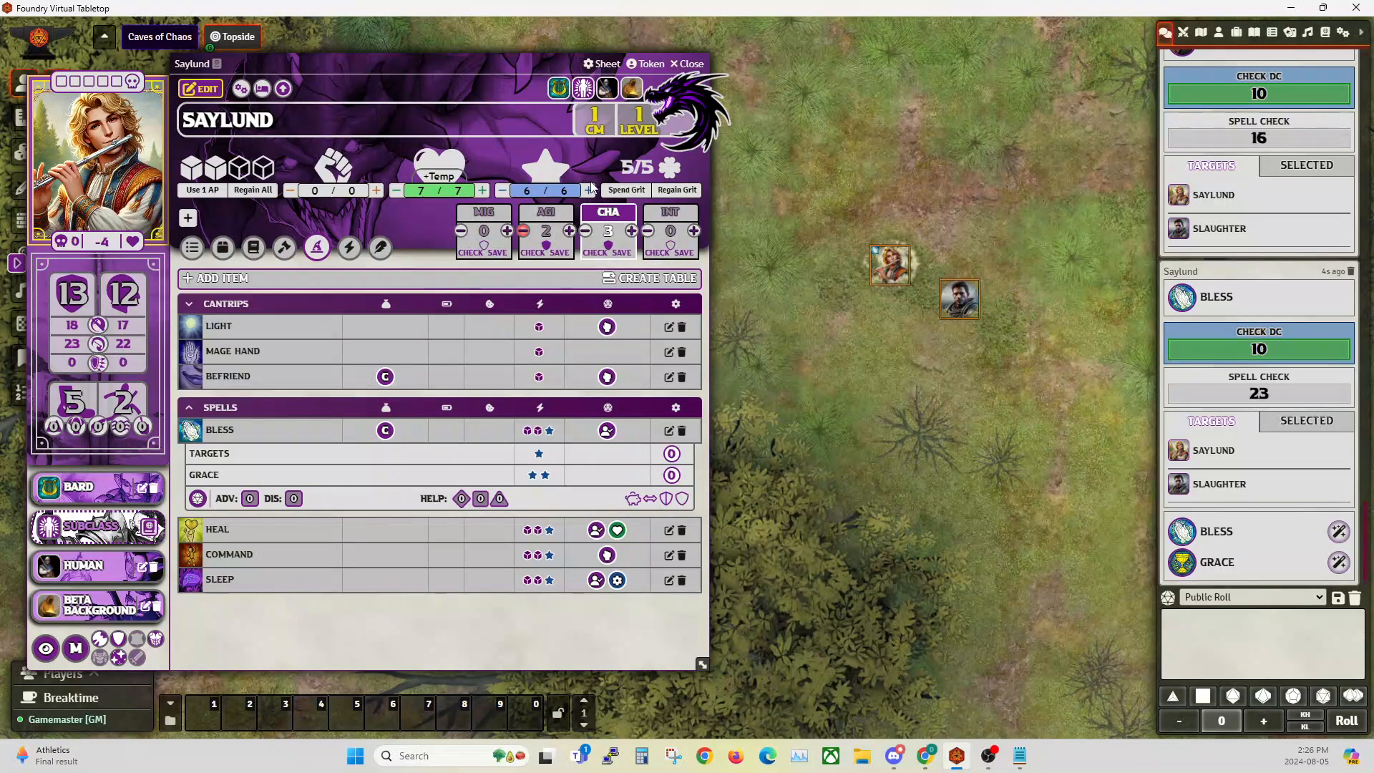
pyautogui.click(688, 64)
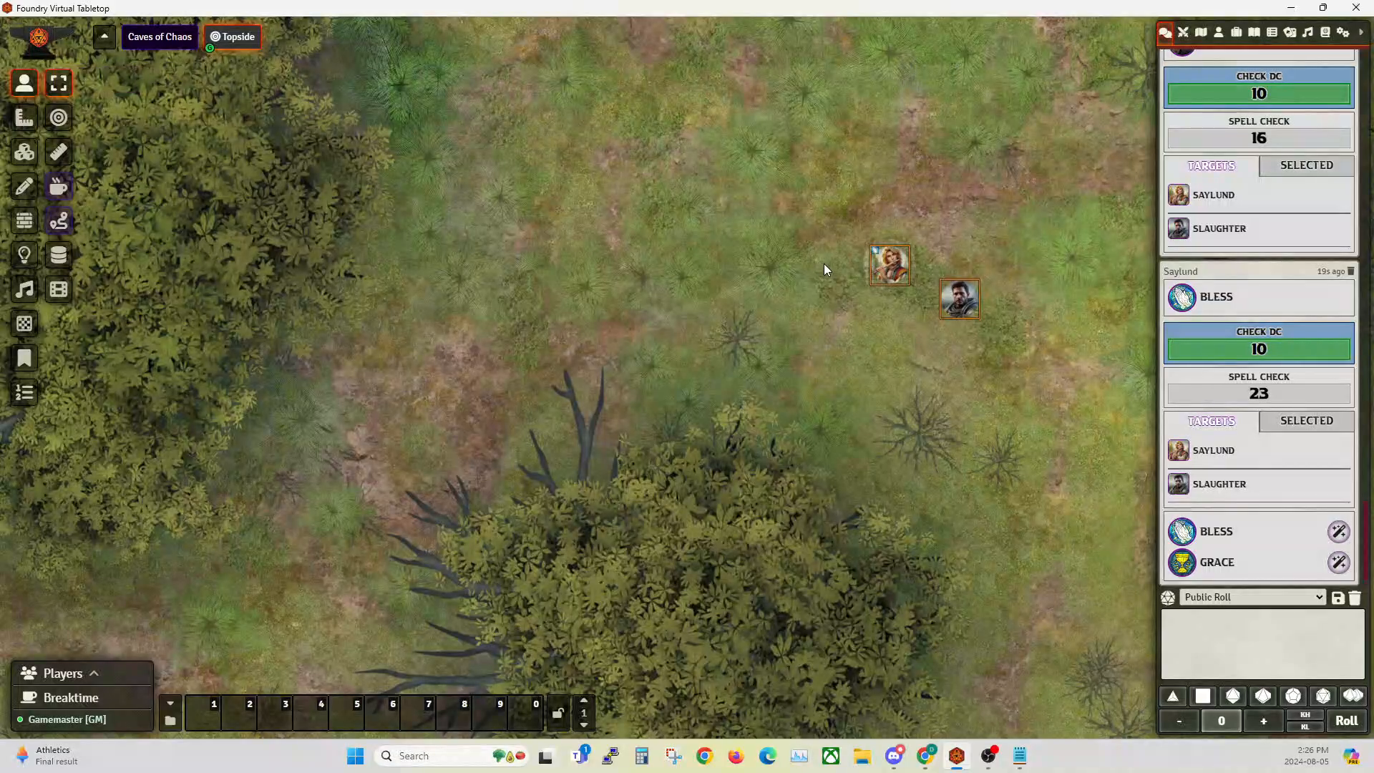
# Collapse the Treasure folder in the world's items, look over the Magic Items folder, and display the compendium packs.
pyautogui.click(1235, 34)
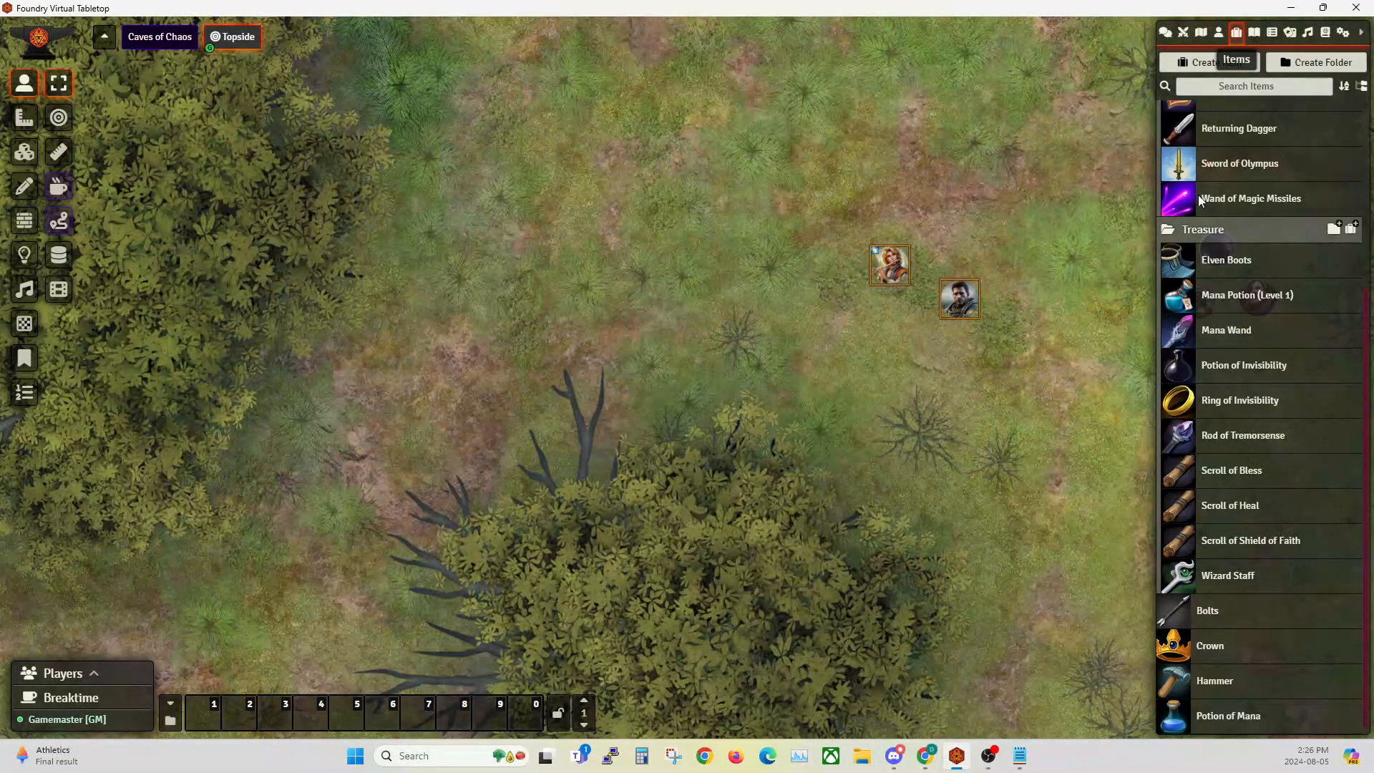
pyautogui.click(1213, 234)
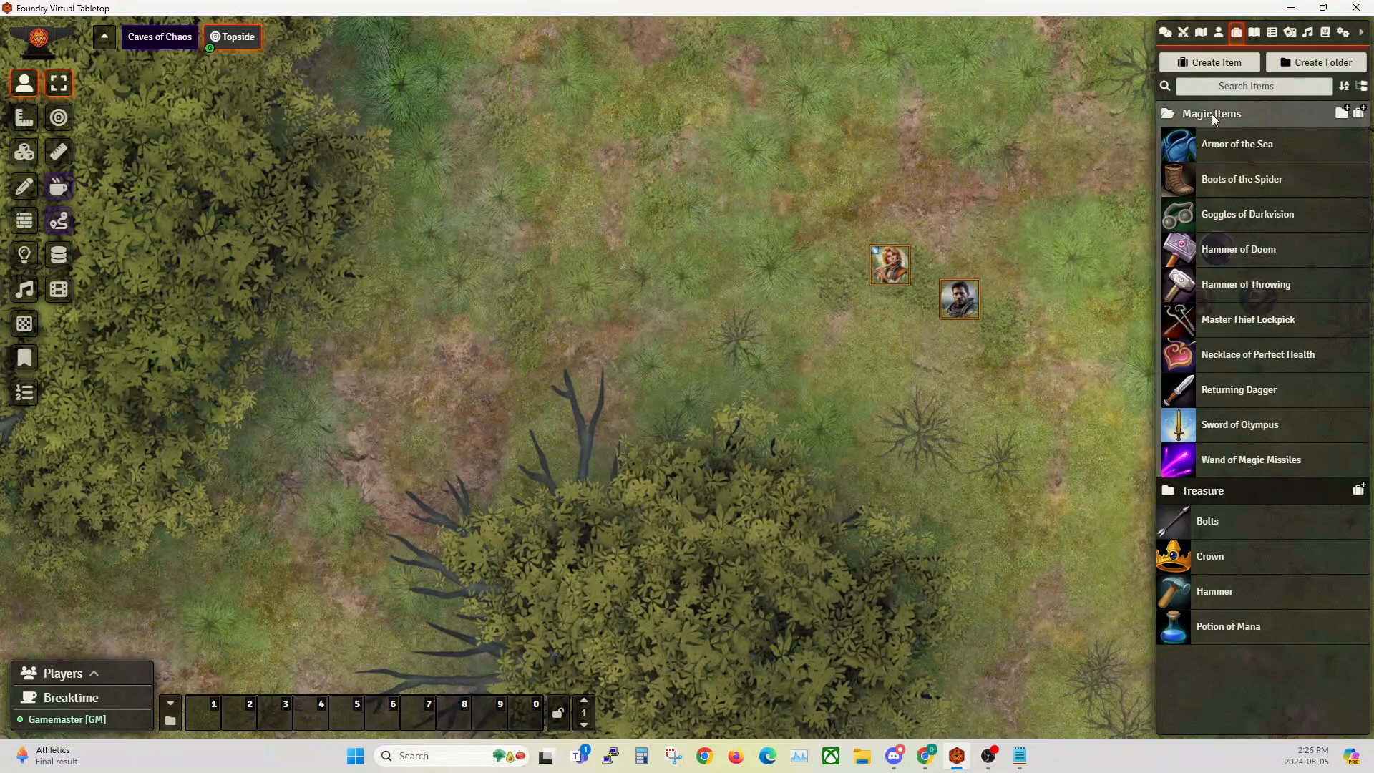
pyautogui.click(1324, 32)
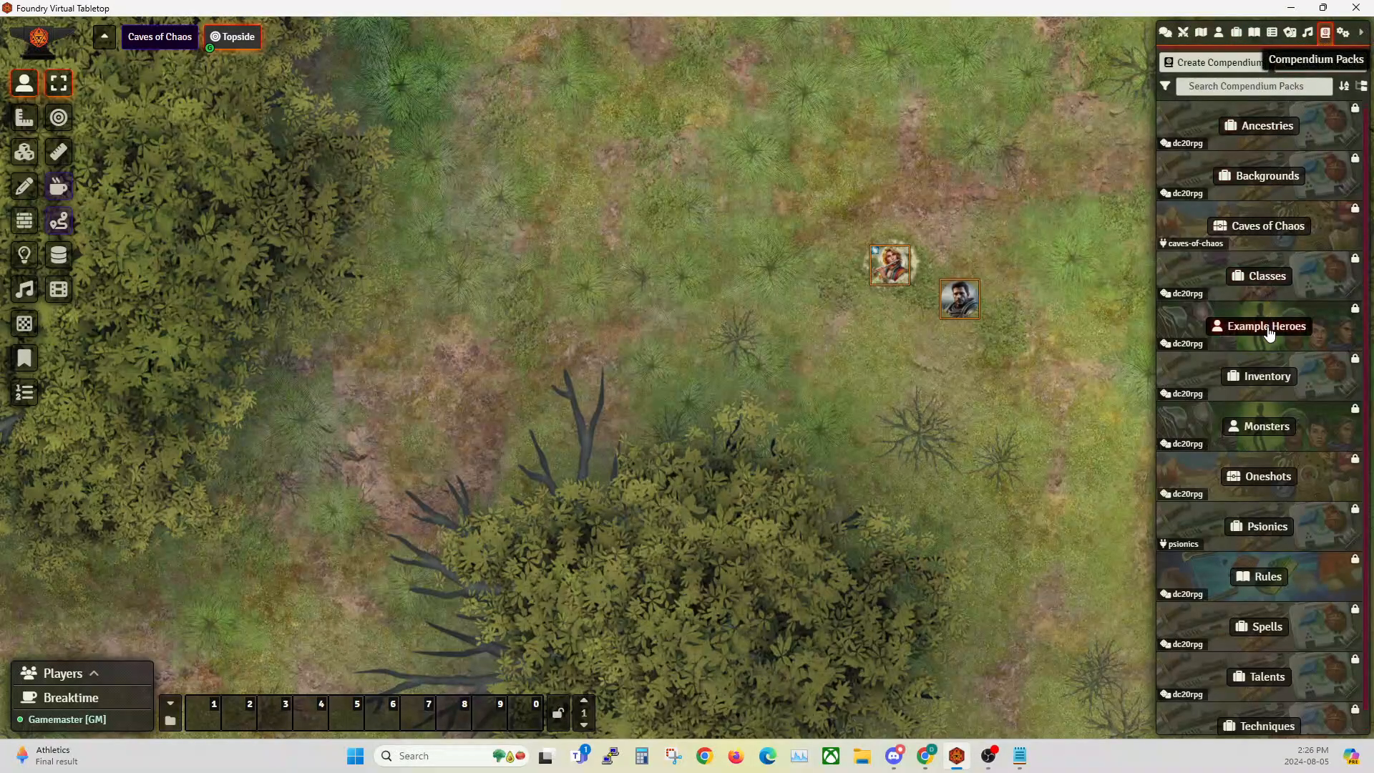
# Import the Mining Pick from the Inventory compendium into the world's items, outside the Magic Items folder, and close the compendium.
pyautogui.click(1263, 376)
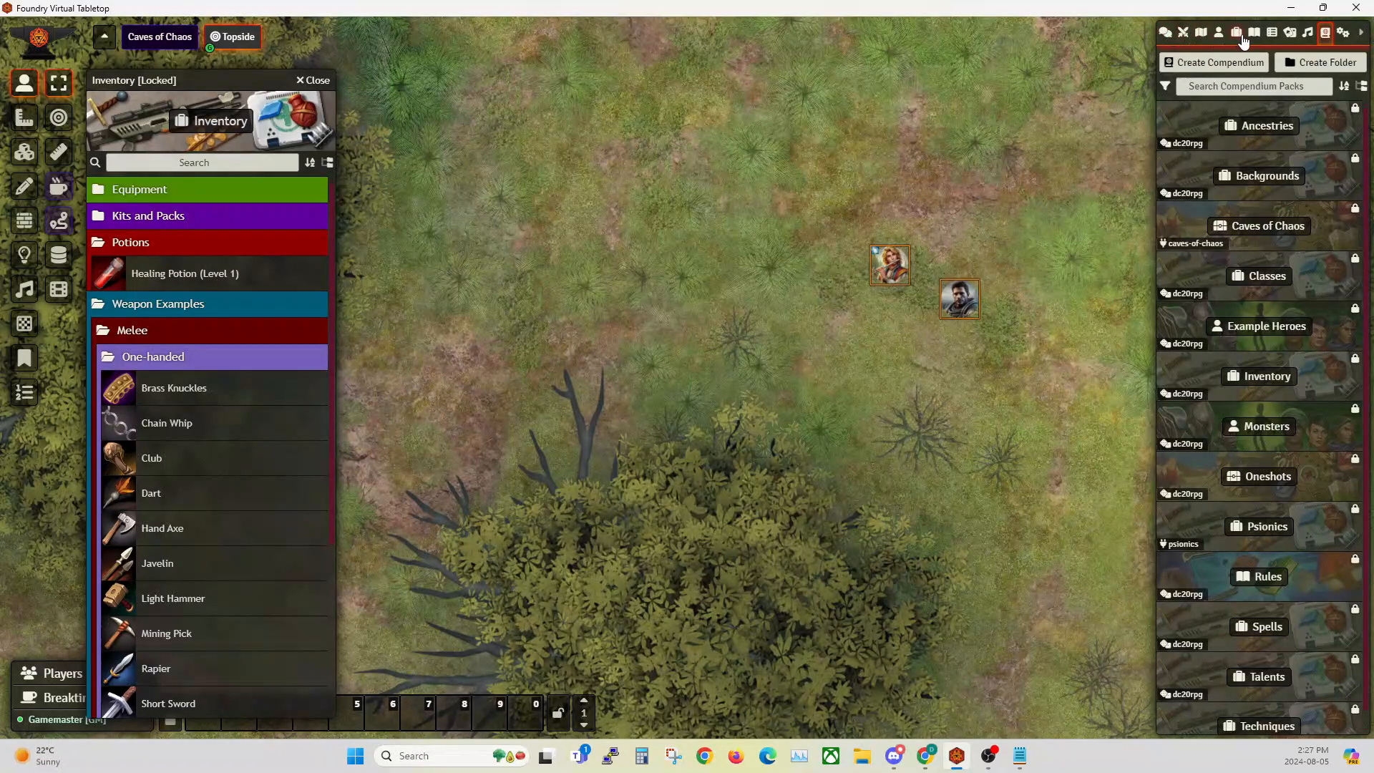
pyautogui.click(1236, 33)
pyautogui.scroll(-1, 223, 419)
pyautogui.scroll(-3, 223, 419)
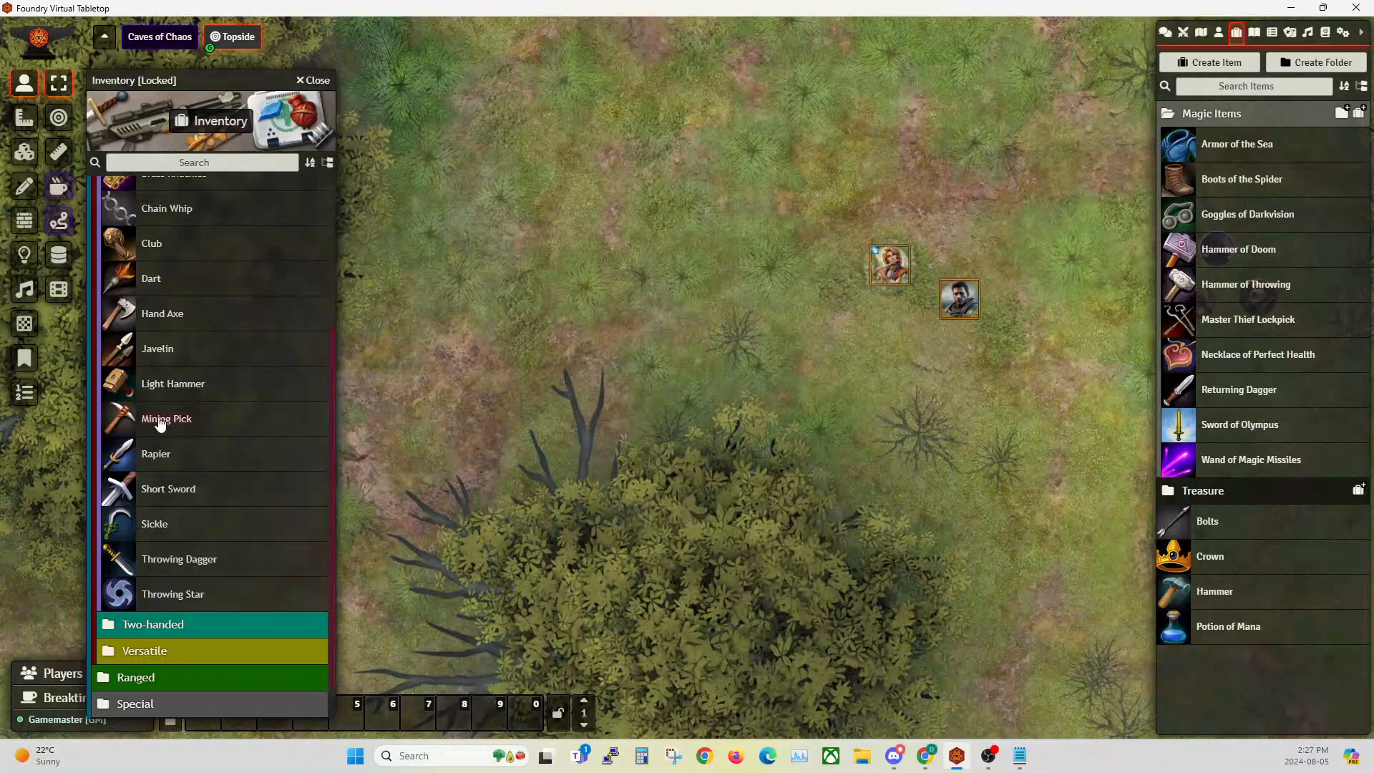
pyautogui.moveTo(161, 423); pyautogui.dragTo(1213, 673)
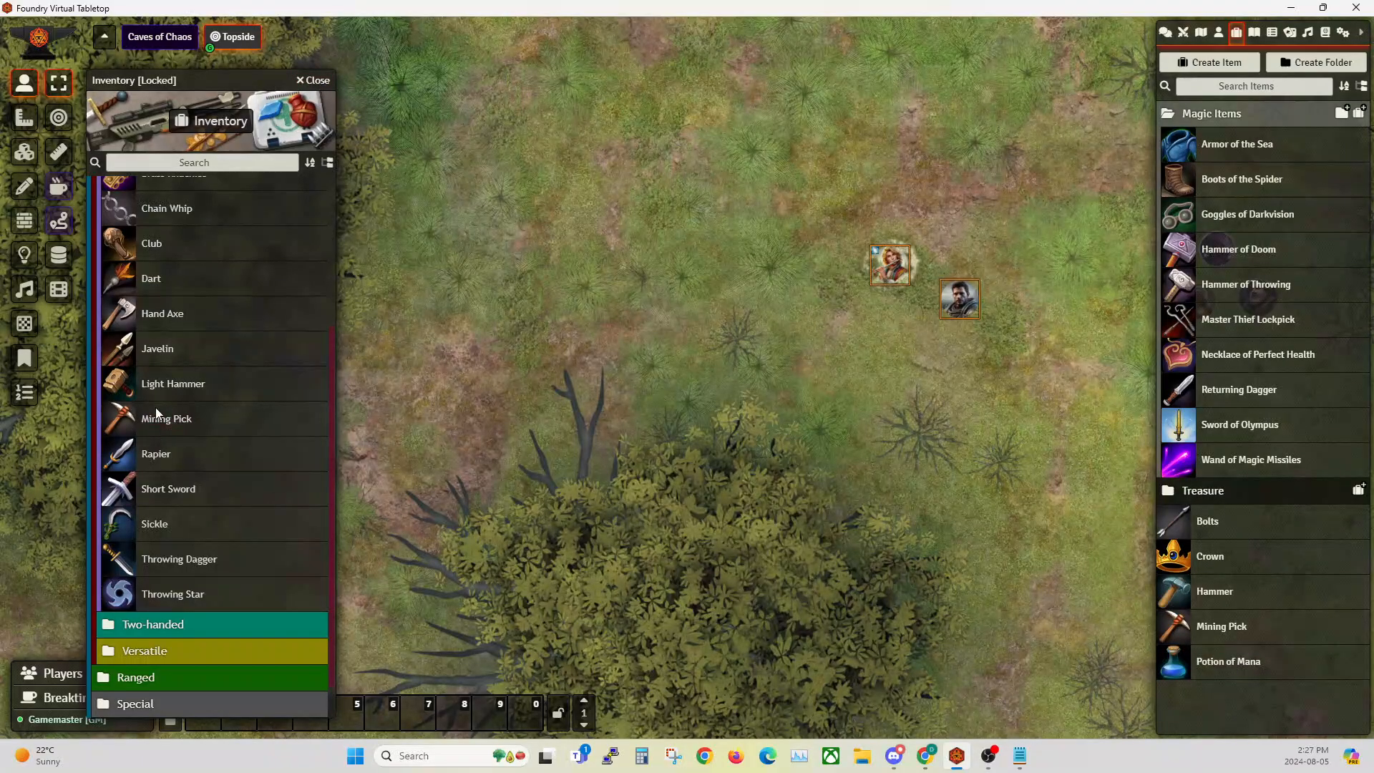
pyautogui.press('Escape')
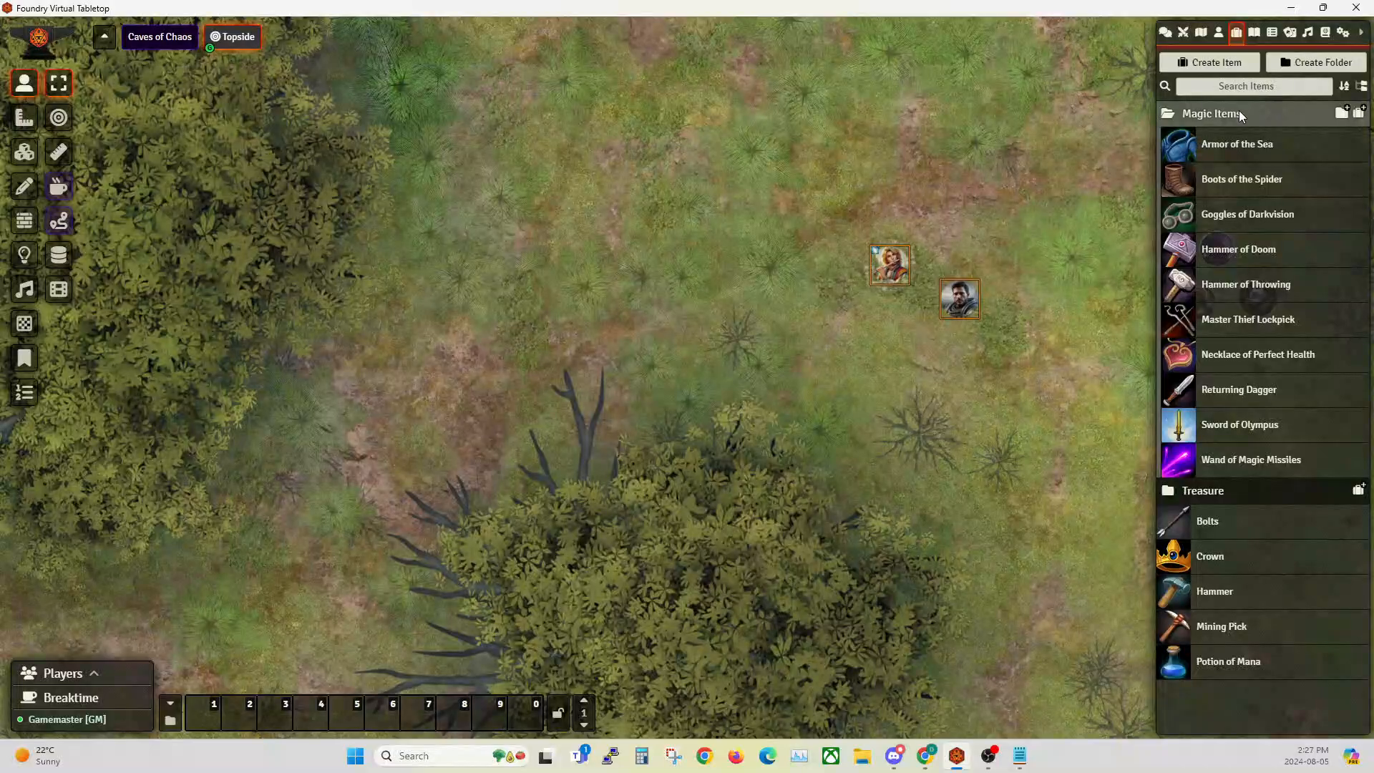
# Collapse the Magic Items folder and rename the imported Mining Pick as "Mining Pick of Might".
pyautogui.click(1236, 113)
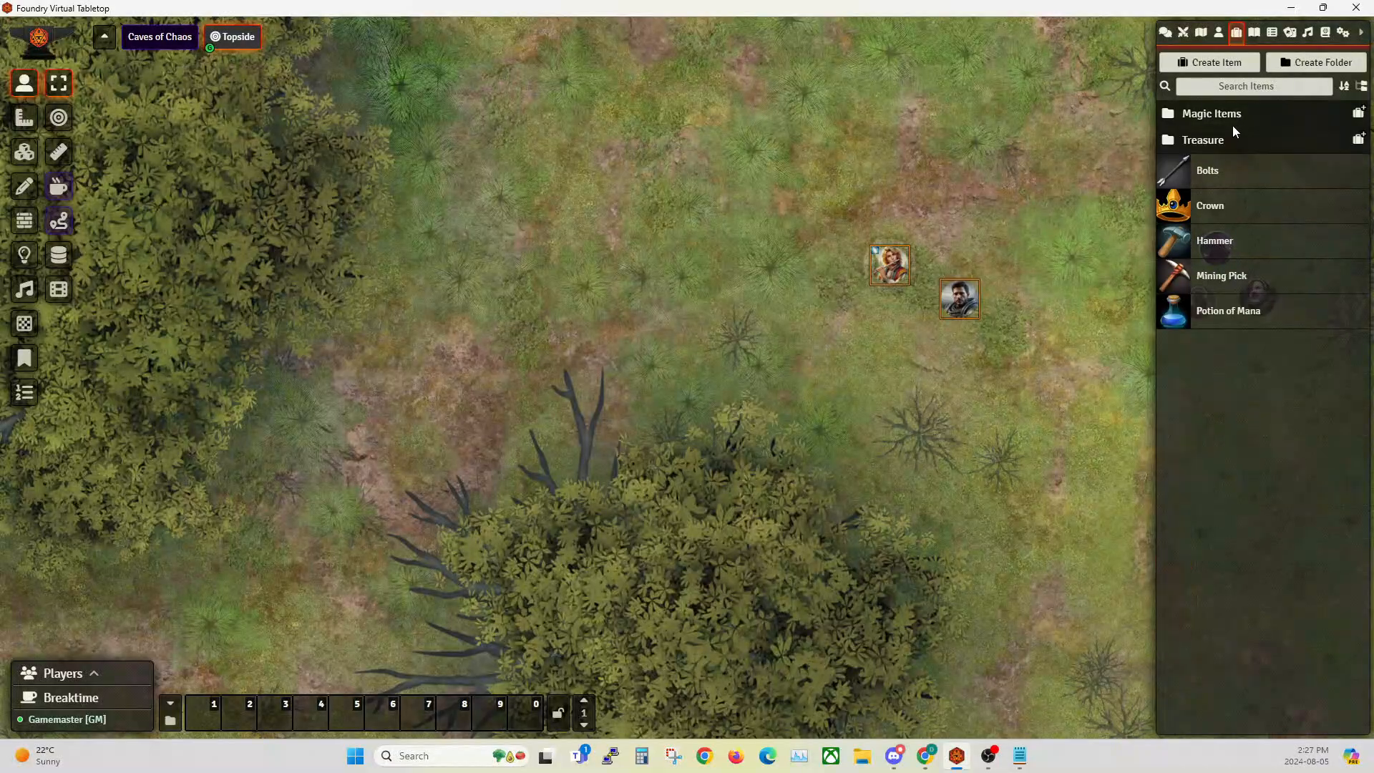
pyautogui.click(1208, 283)
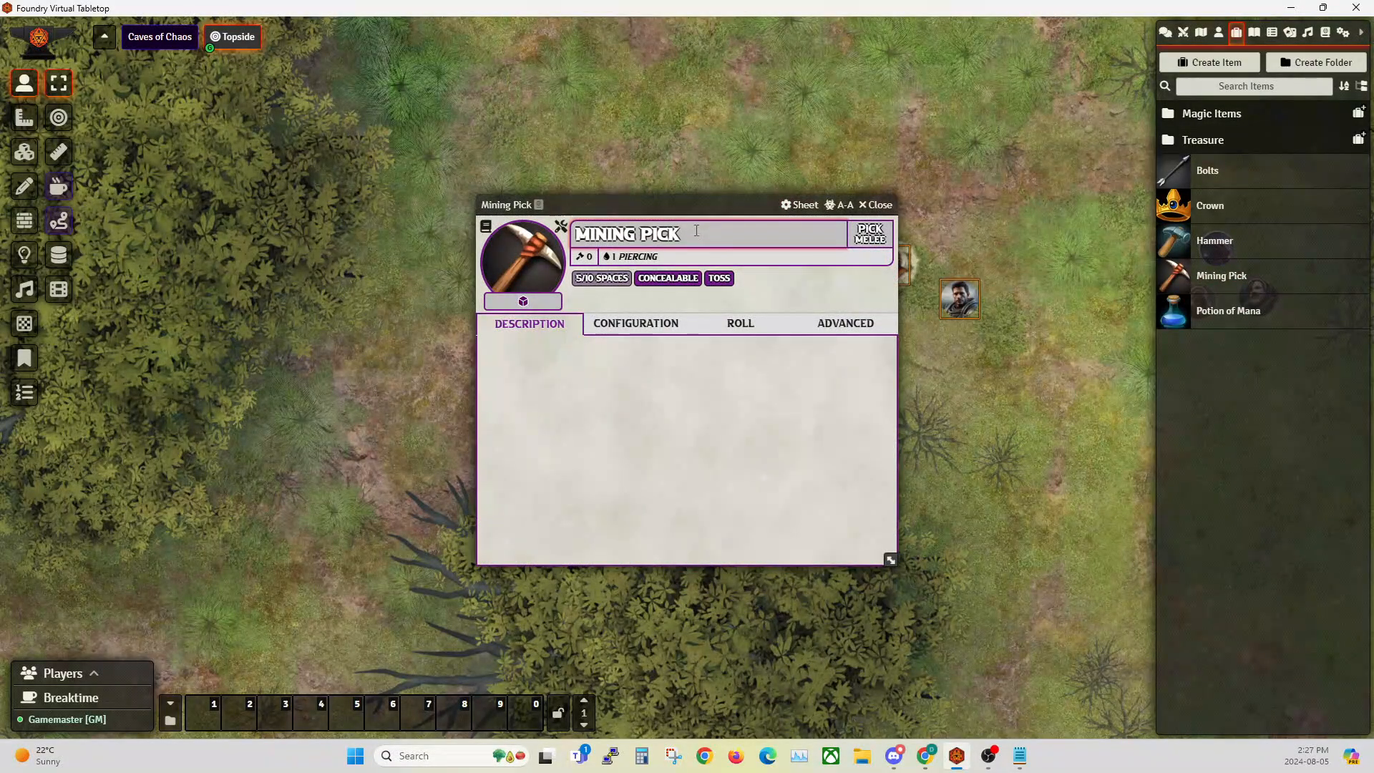
pyautogui.write('of Might')
pyautogui.press('Return')
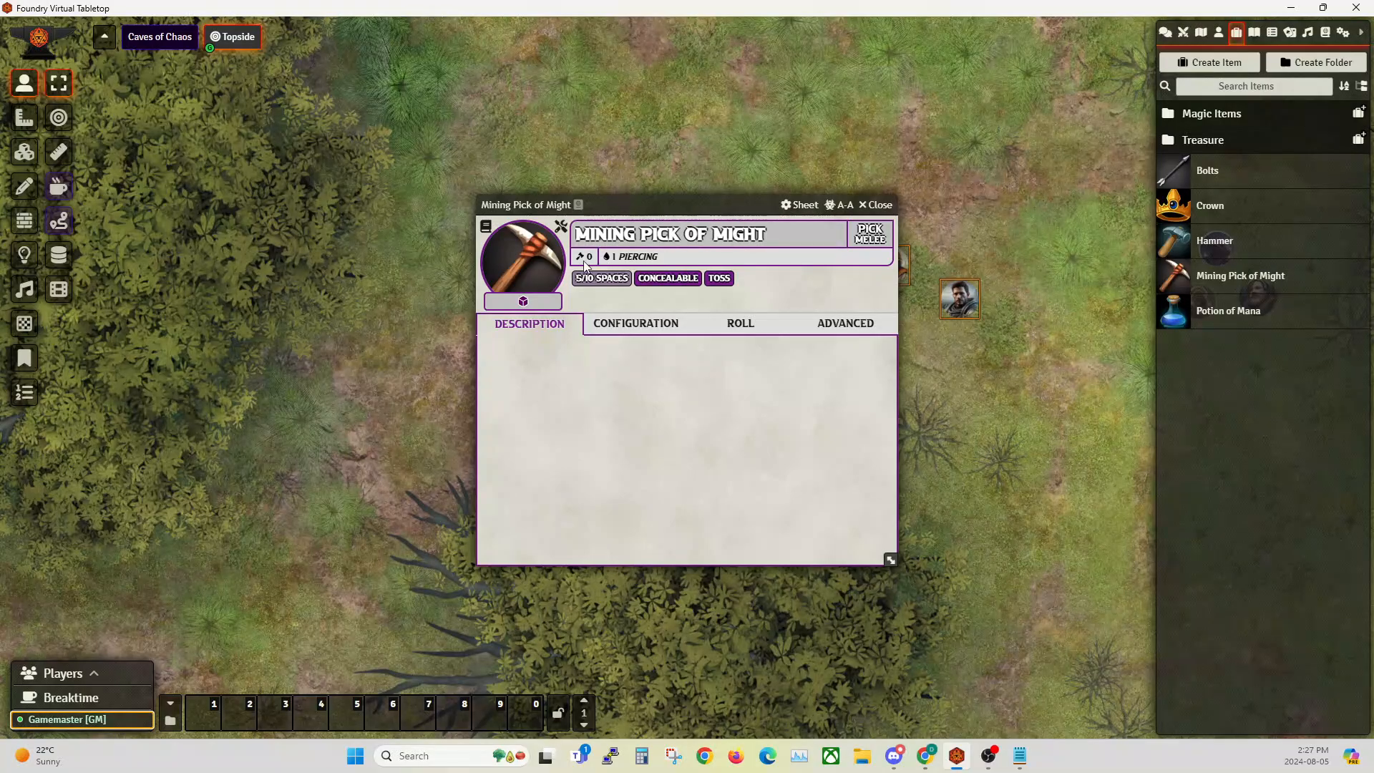
# Filter the axe icons for "pick" and set the item's image to pickaxe-double-brown.webp.
pyautogui.click(532, 262)
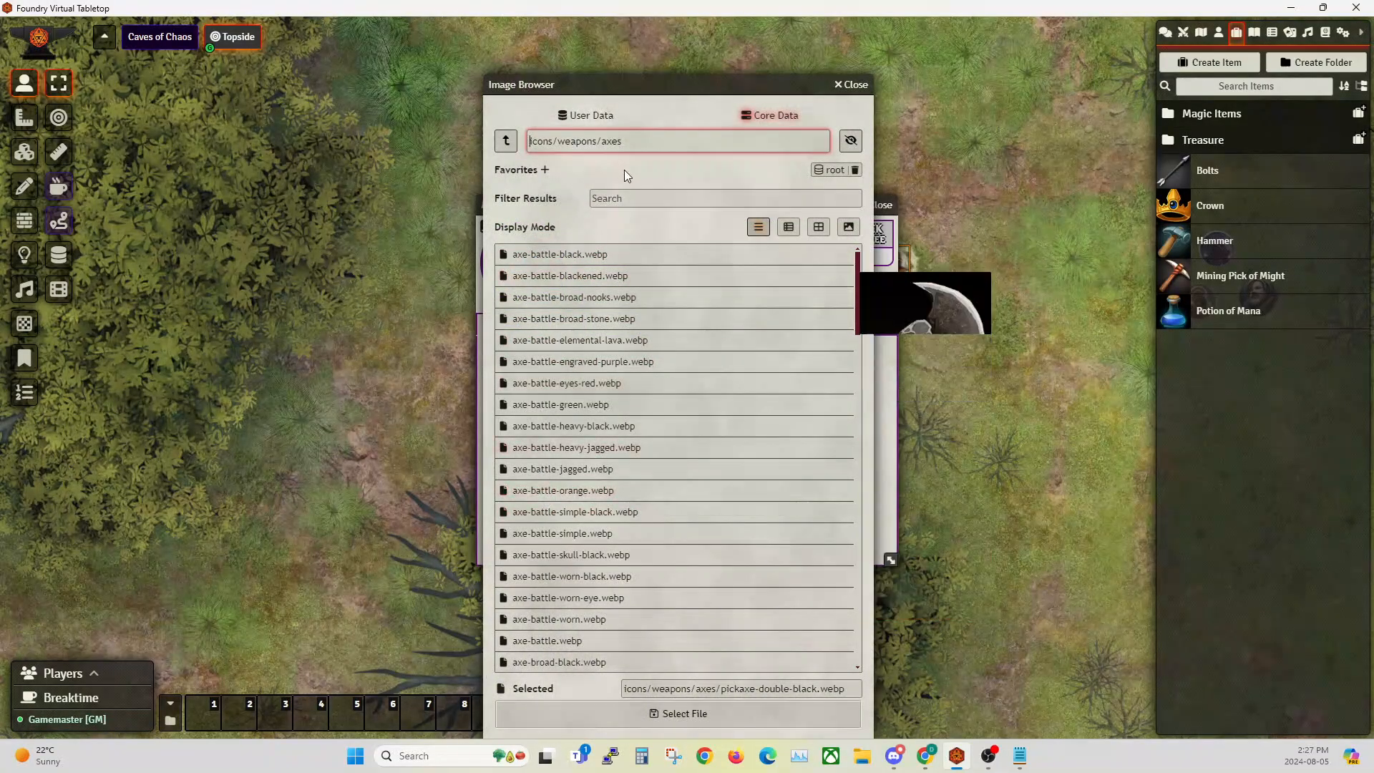
pyautogui.click(612, 199)
pyautogui.write('pick')
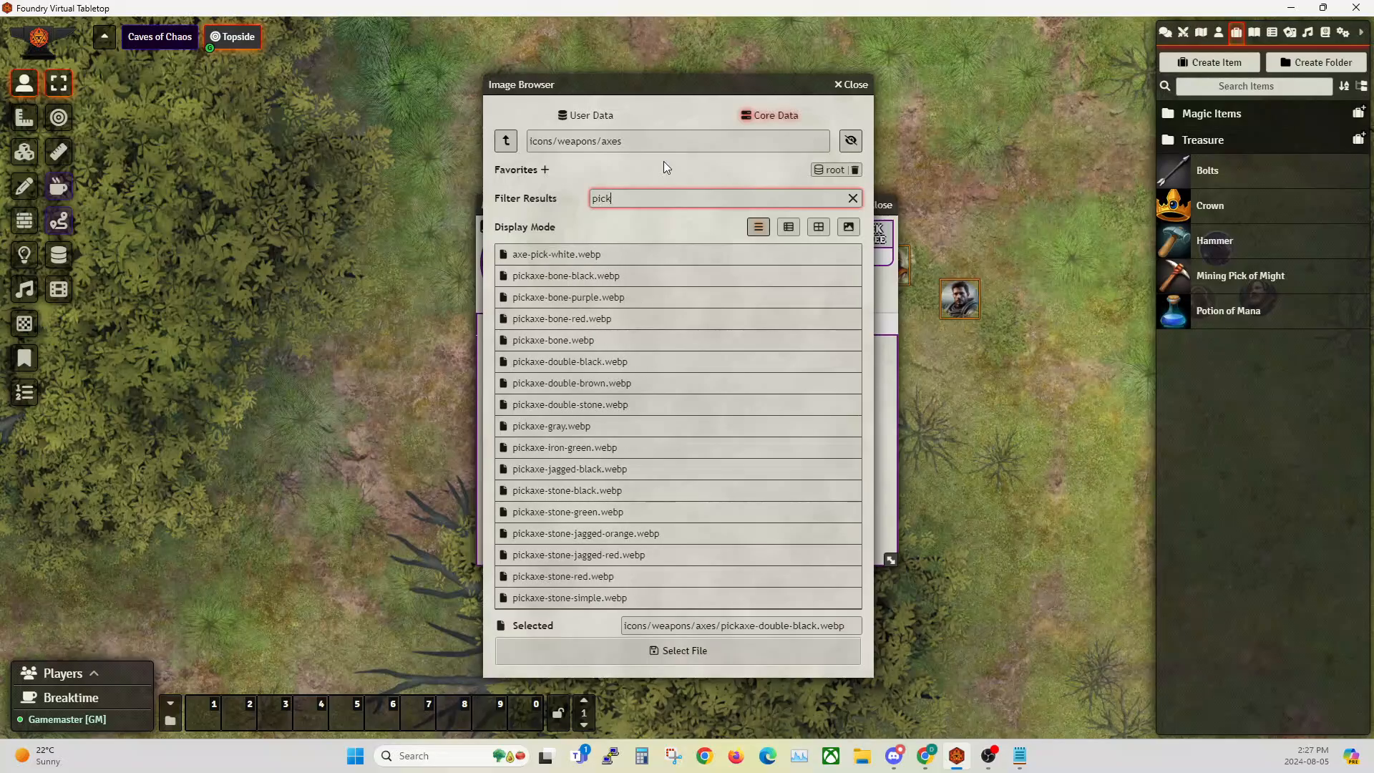
pyautogui.click(588, 386)
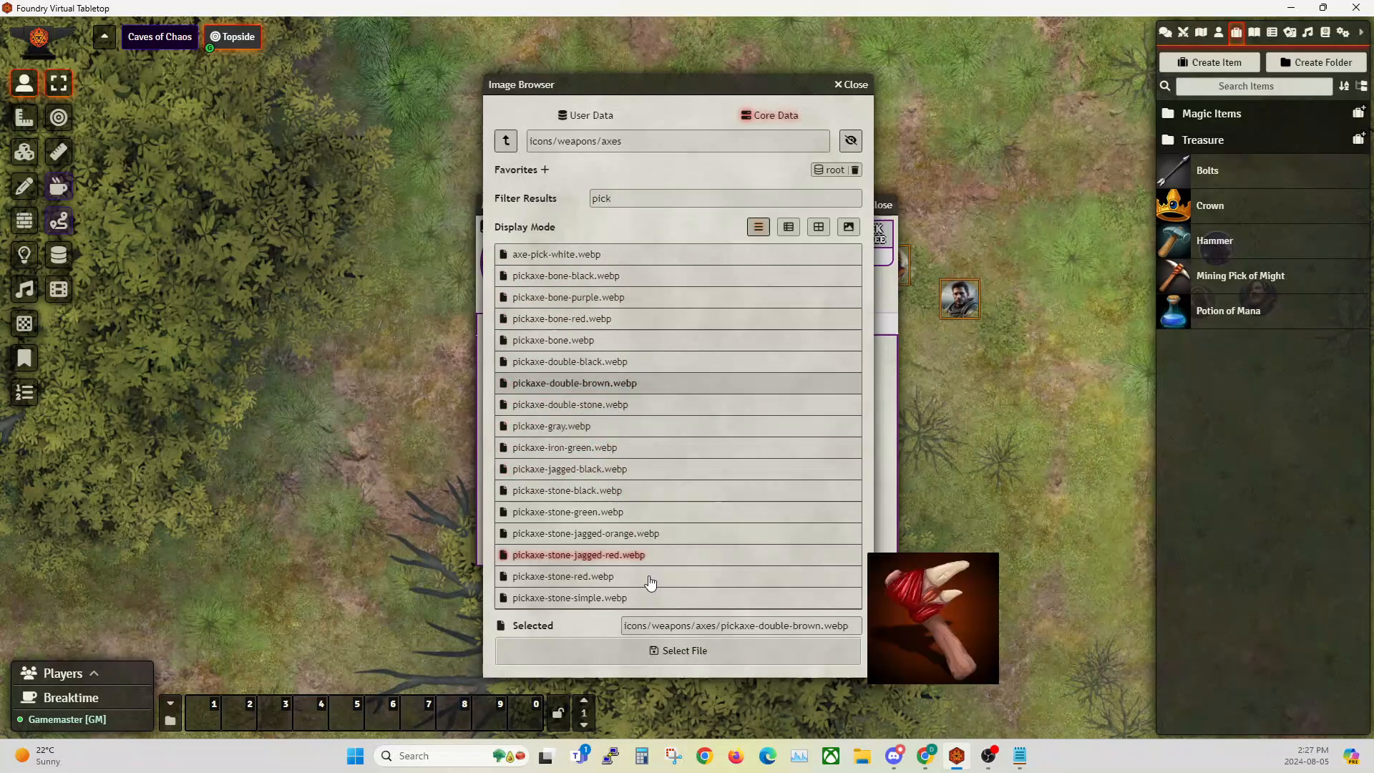
pyautogui.click(693, 663)
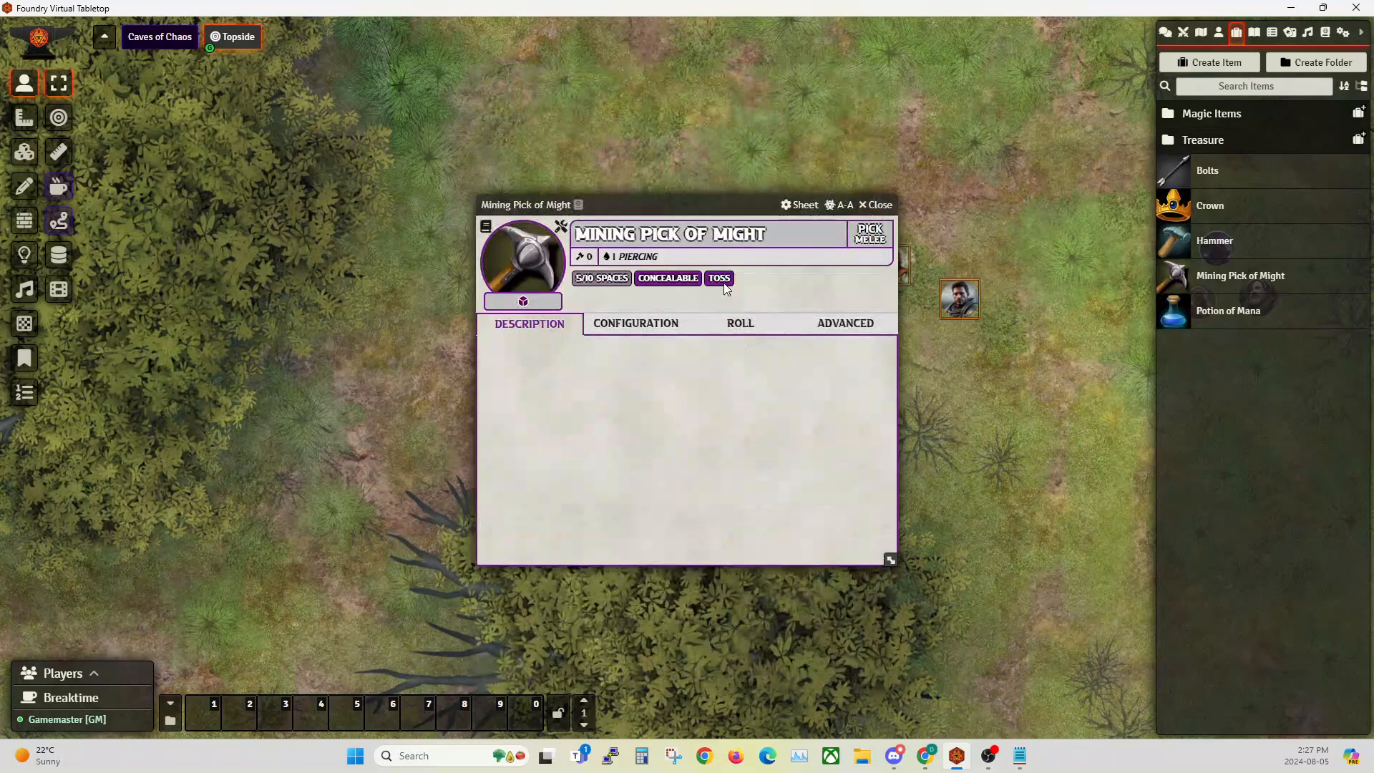
# Enable the Attunement property for the Mining Pick of Might, leaving the Impact property off.
pyautogui.moveTo(661, 208); pyautogui.dragTo(436, 196)
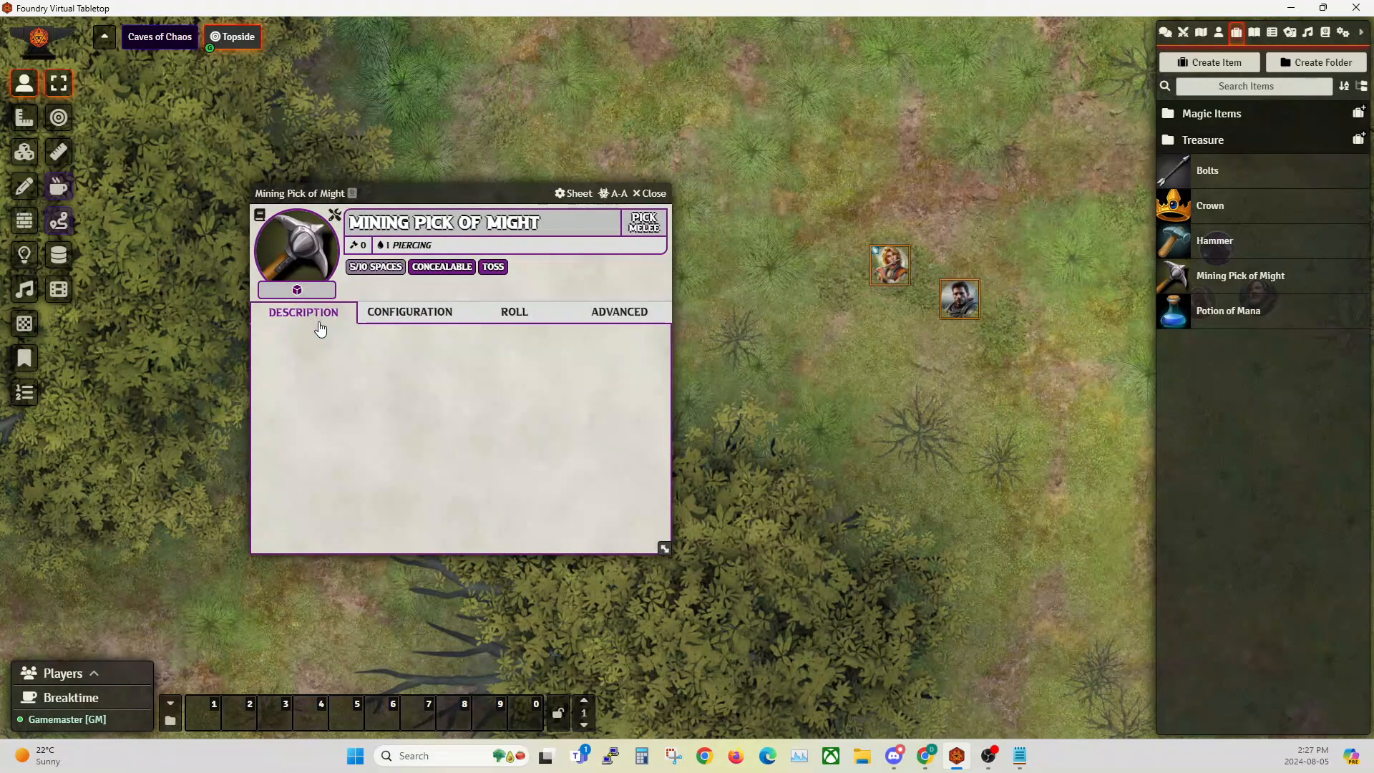
pyautogui.click(404, 315)
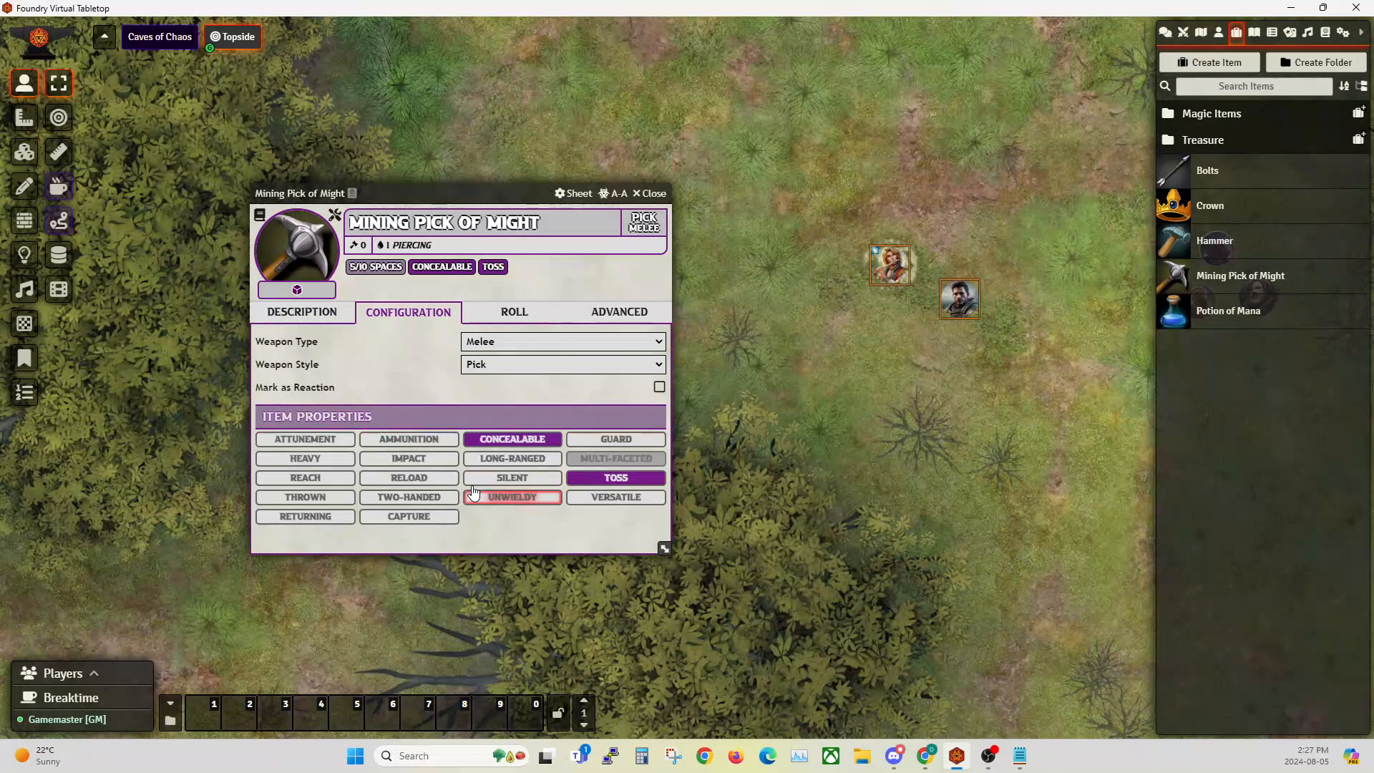
pyautogui.click(297, 441)
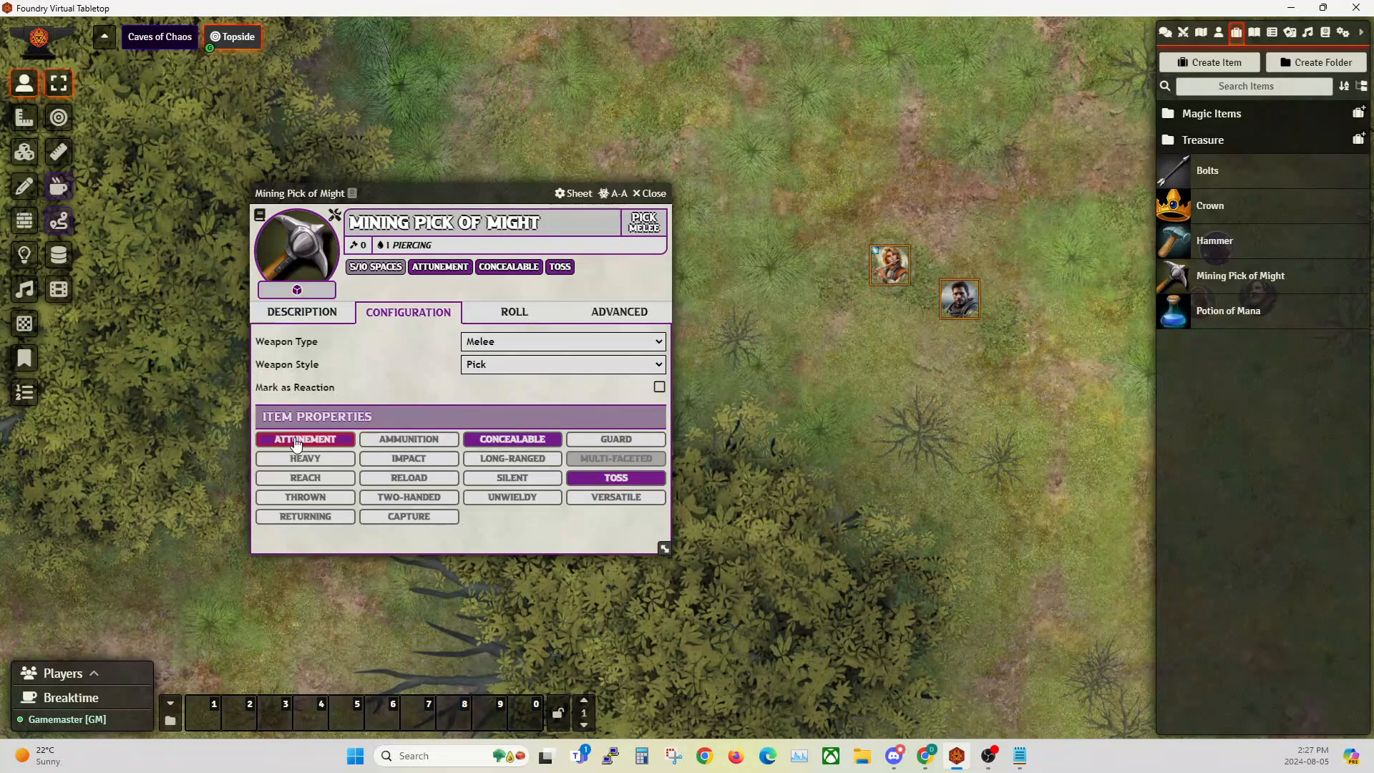
pyautogui.click(401, 462)
pyautogui.click(401, 462)
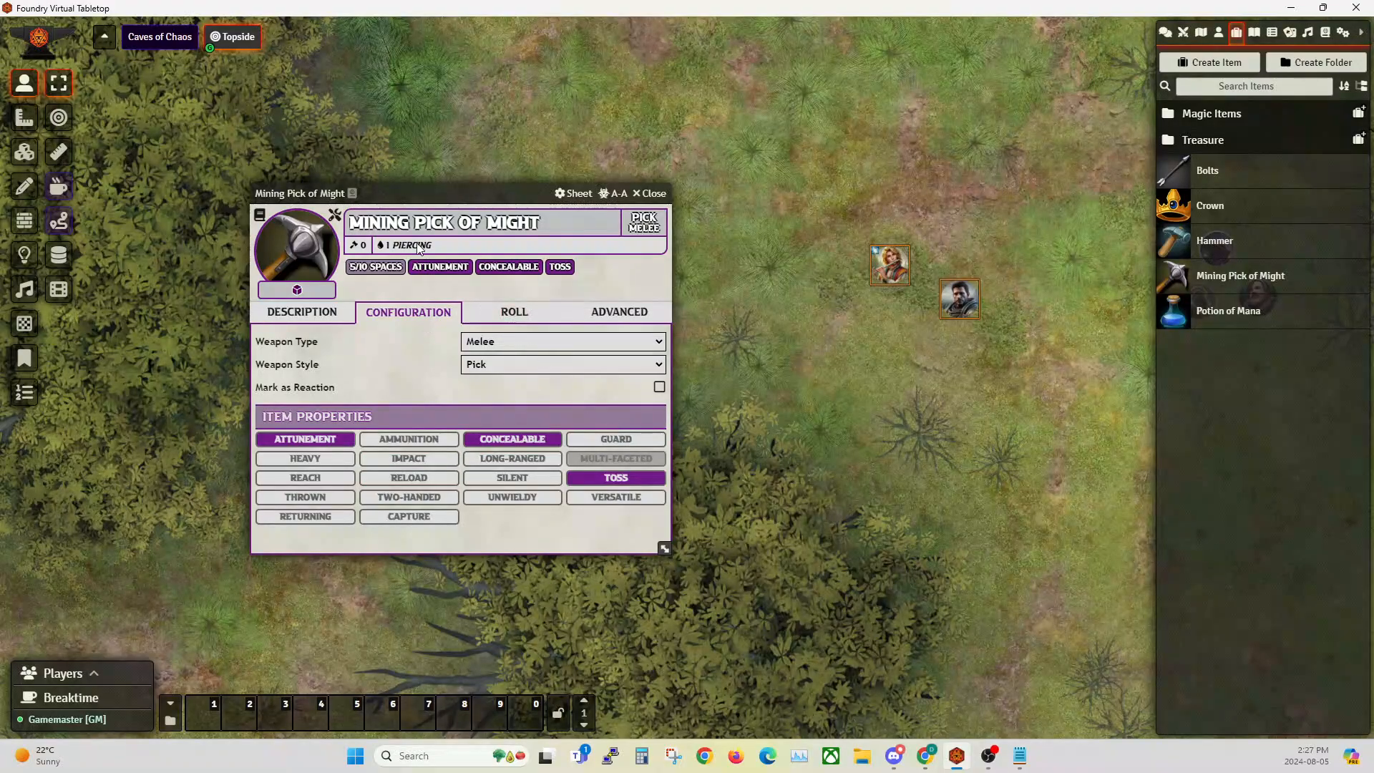
pyautogui.moveTo(387, 198); pyautogui.dragTo(406, 217)
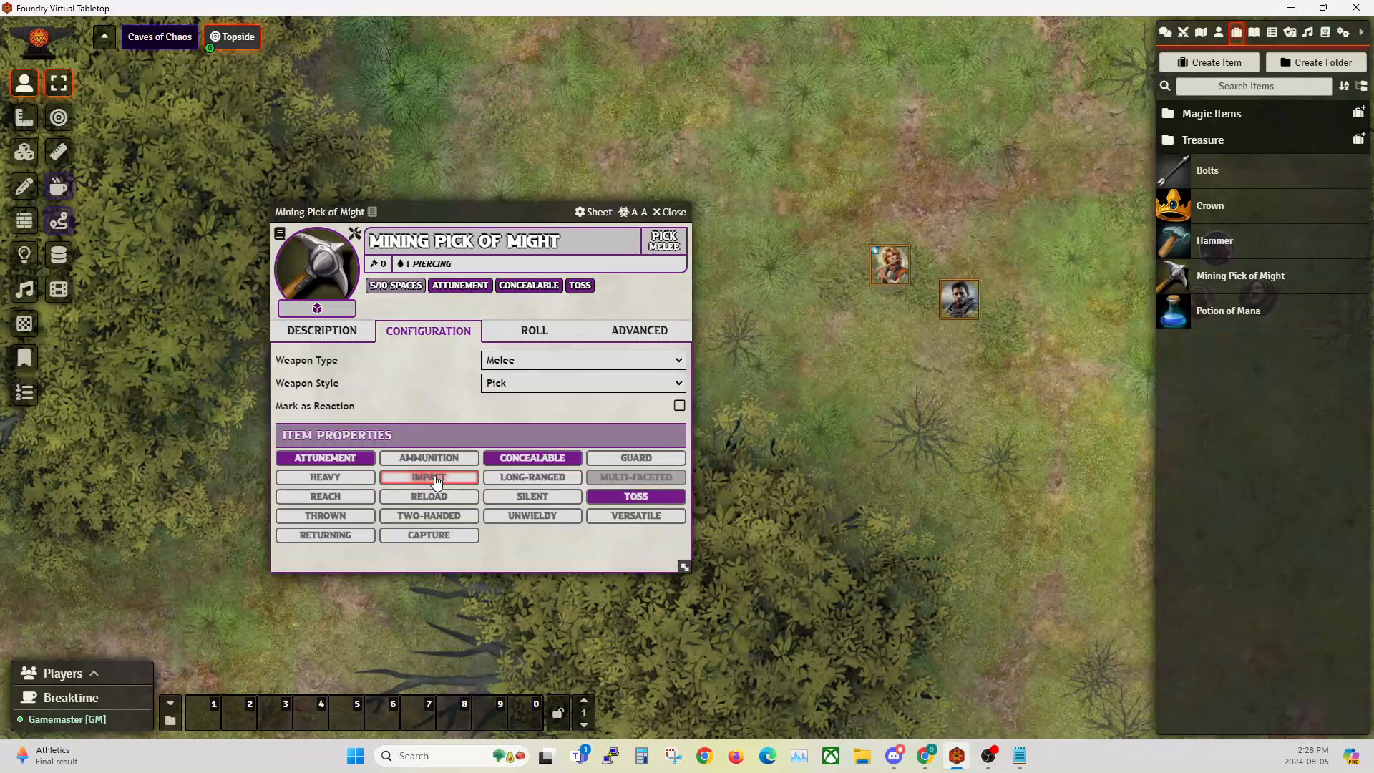
# Add a second damage formula of 1 to the pick's attack roll and set its damage type to Sonic.
pyautogui.click(529, 333)
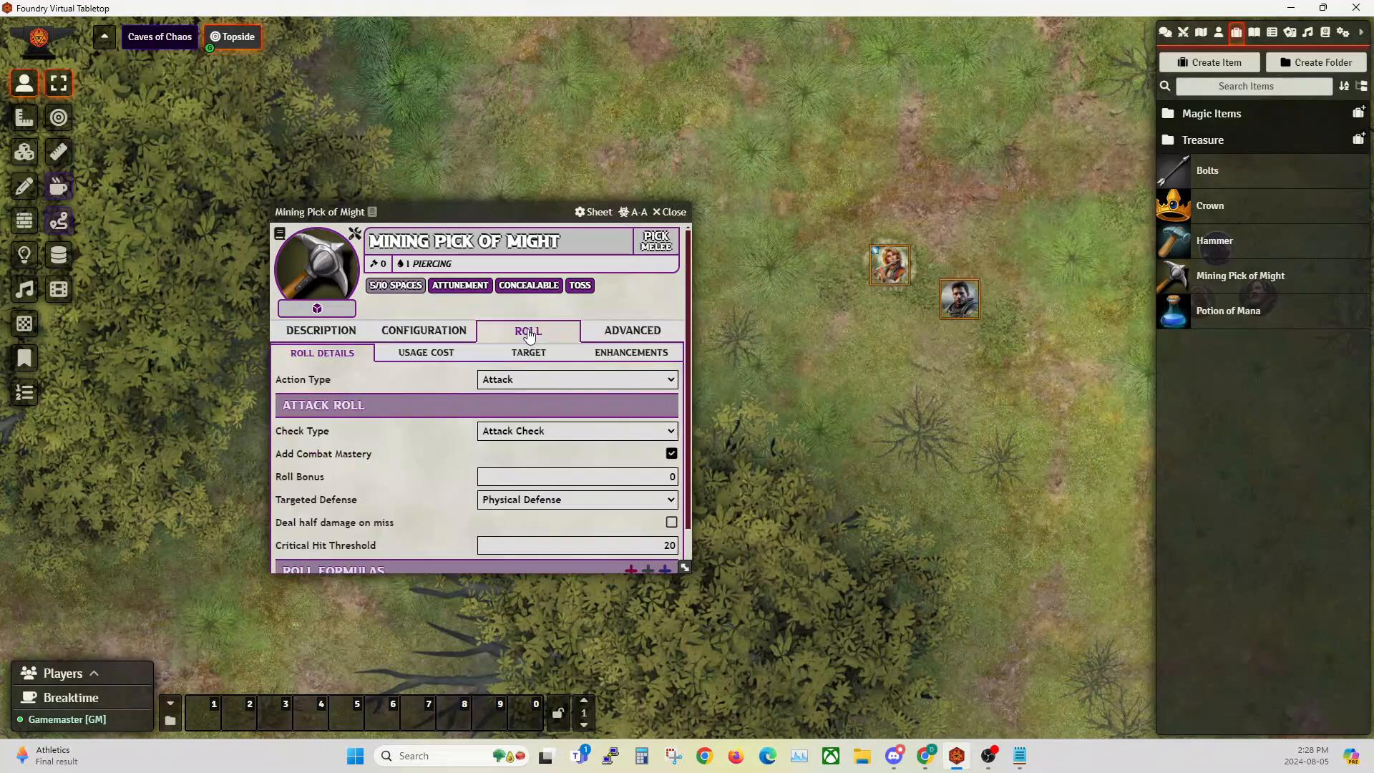
pyautogui.scroll(-1, 410, 437)
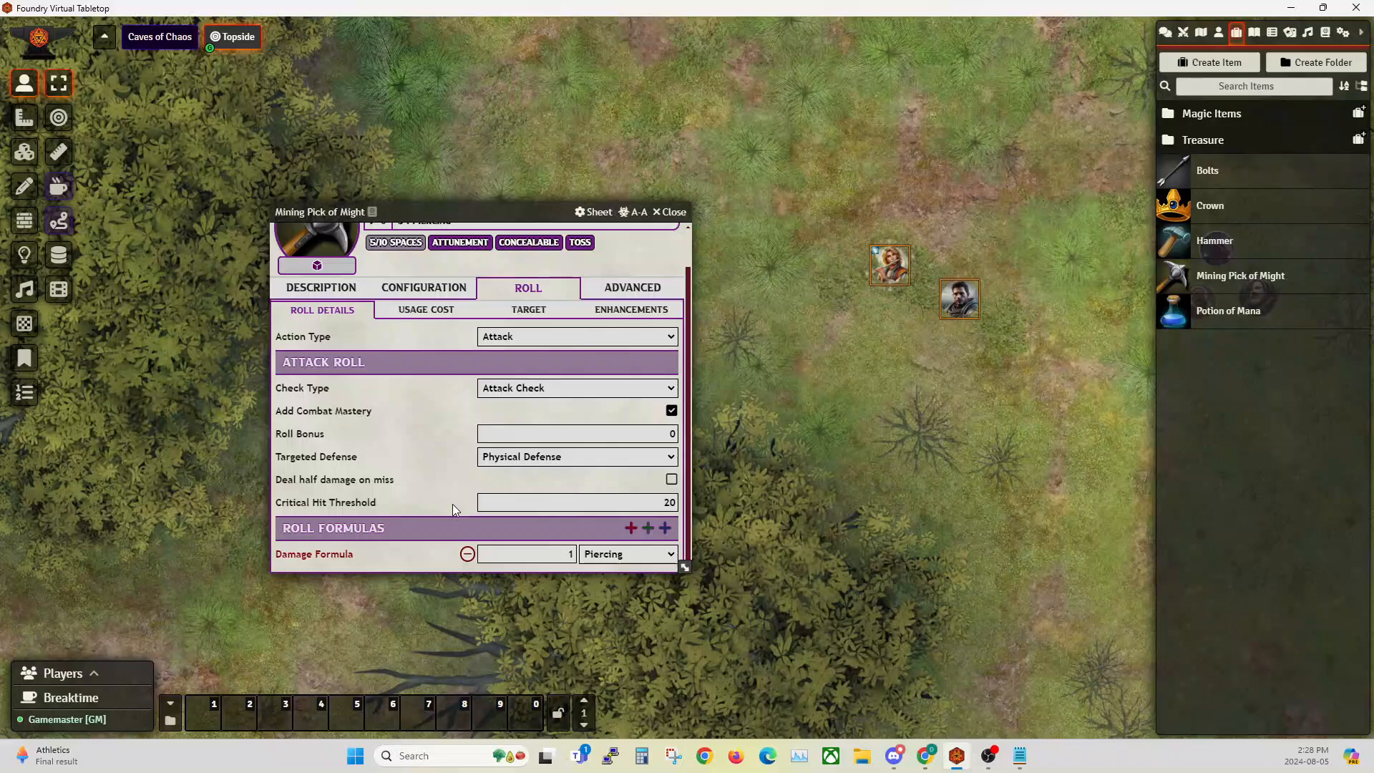
pyautogui.click(631, 529)
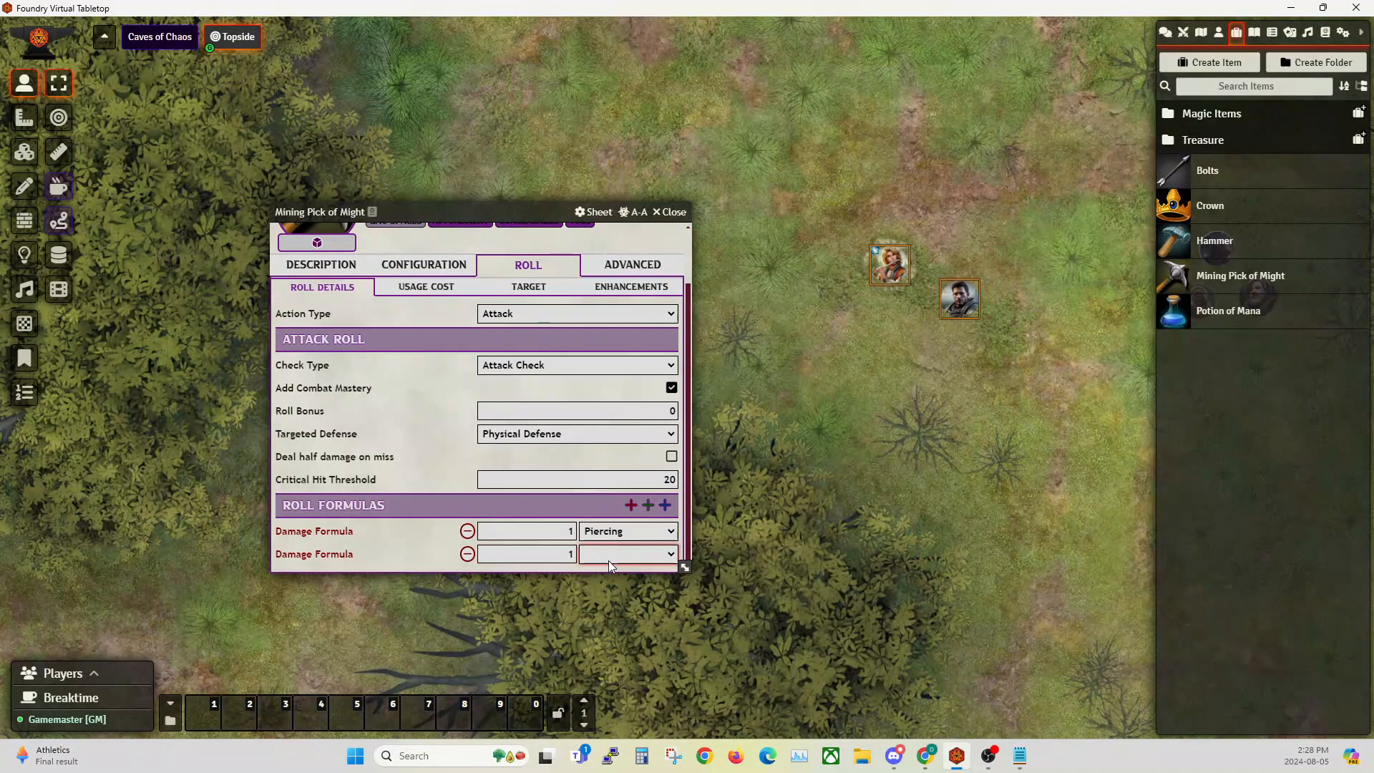
pyautogui.click(608, 557)
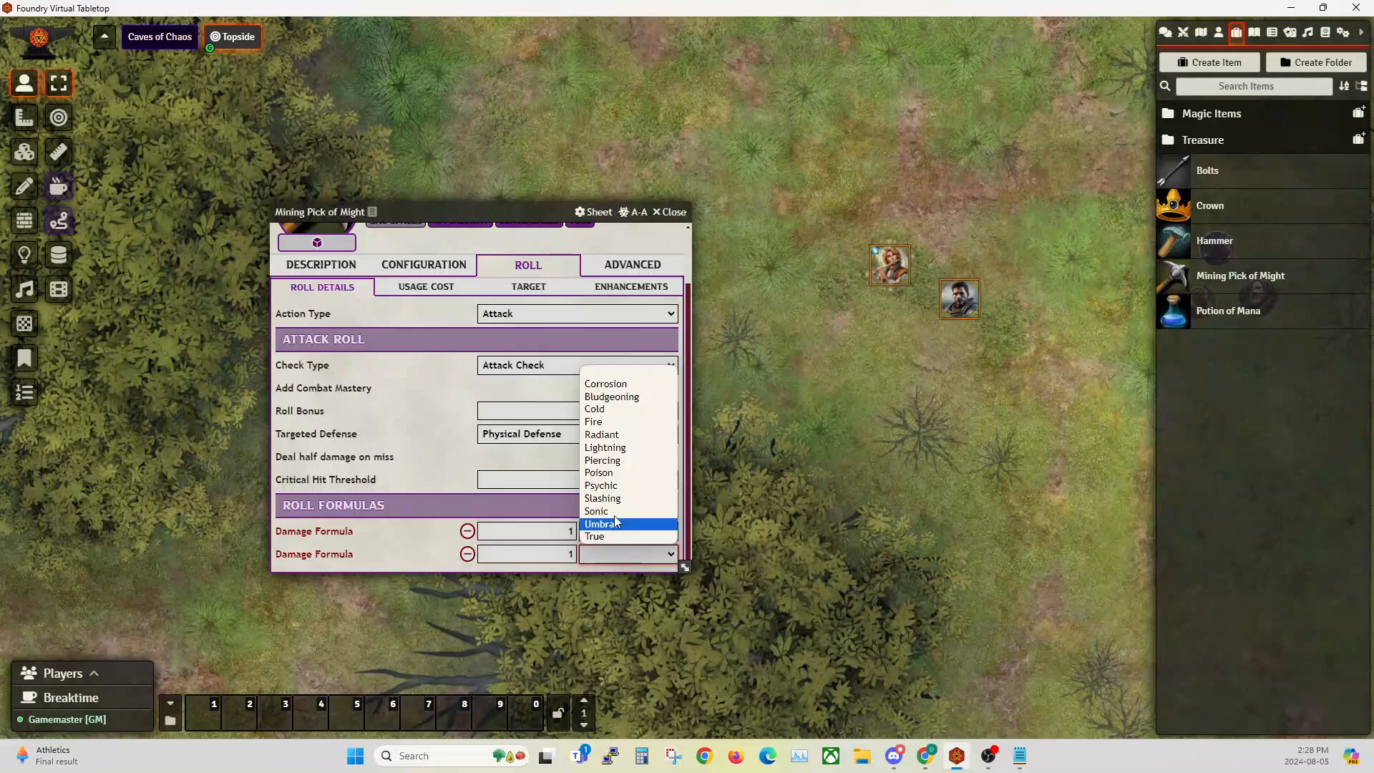
pyautogui.click(593, 511)
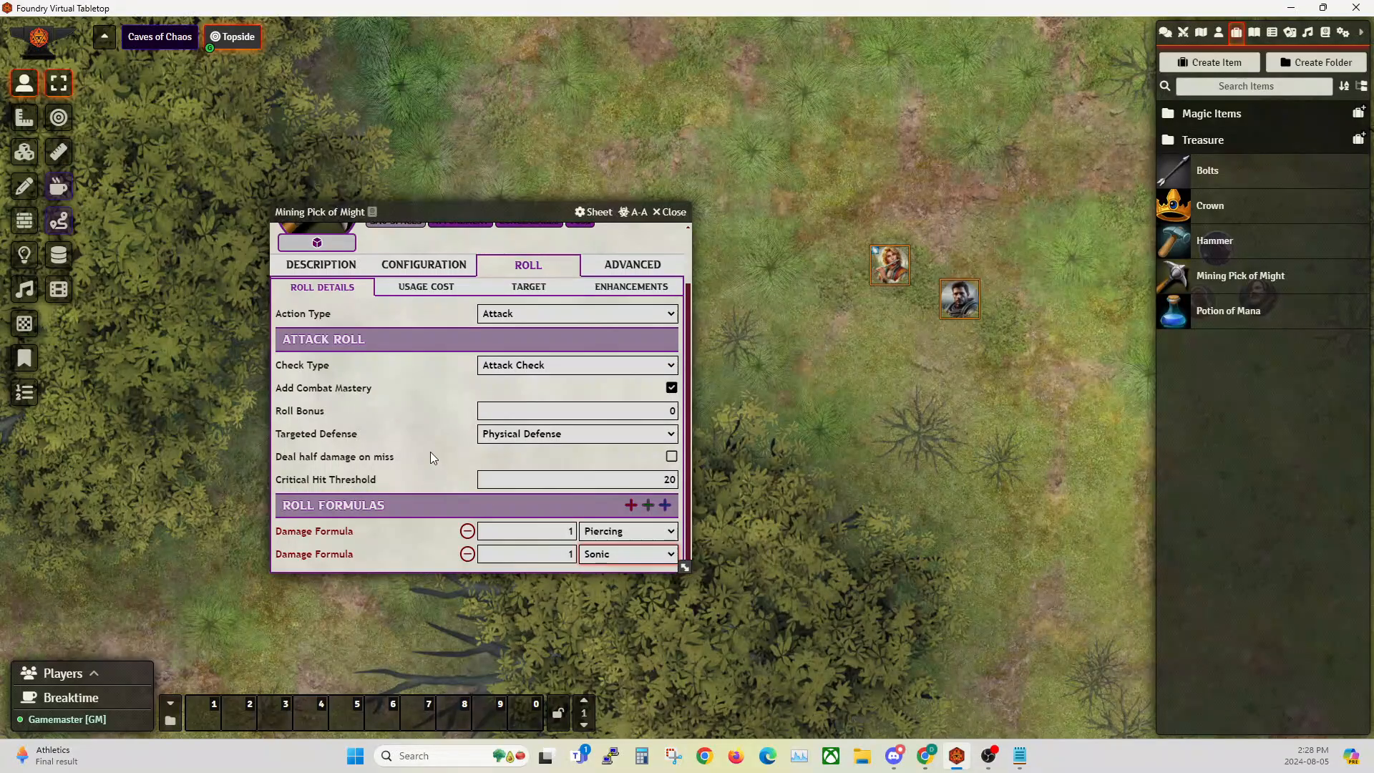
# Look over the pick's usage cost, target, enhancement and advanced effect settings.
pyautogui.scroll(2, 431, 452)
pyautogui.scroll(-1, 426, 447)
pyautogui.scroll(1, 424, 422)
pyautogui.click(411, 359)
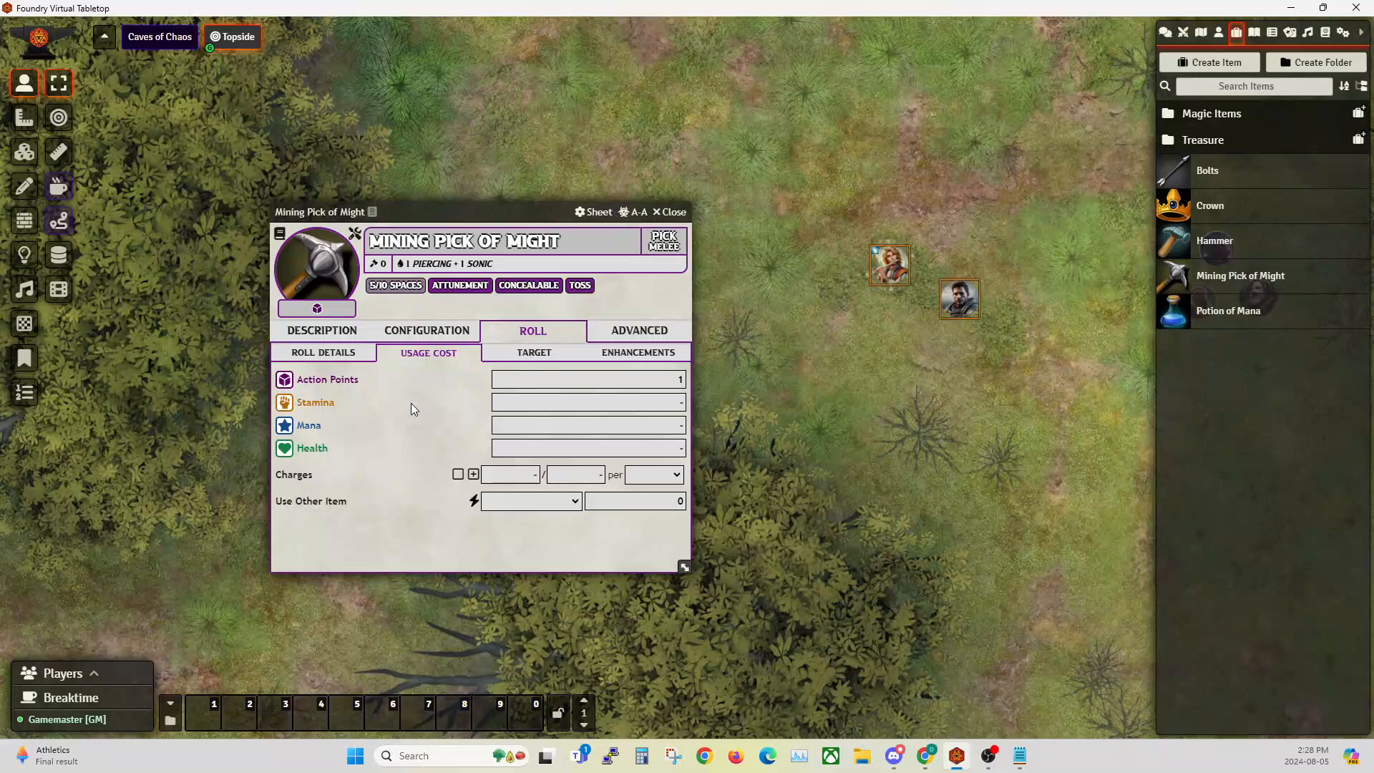
pyautogui.click(523, 360)
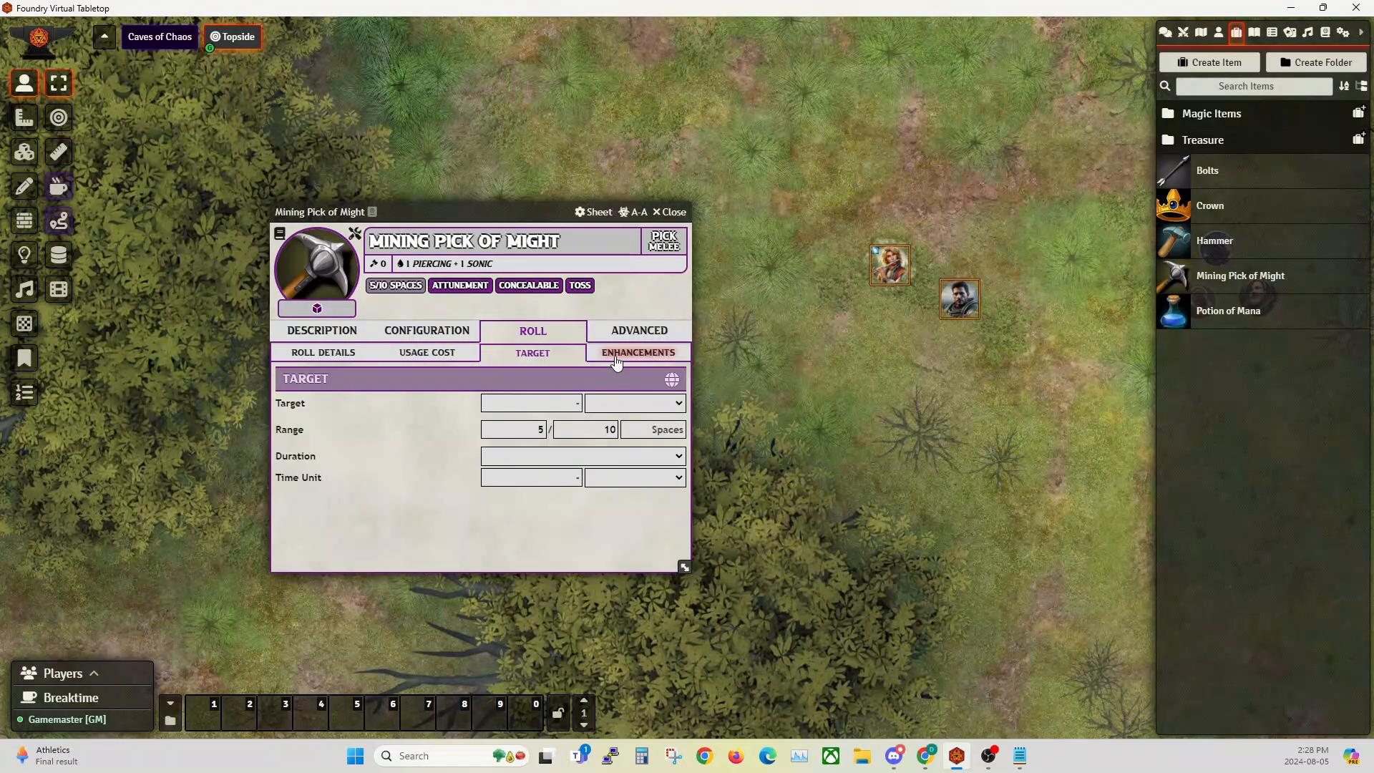
pyautogui.click(644, 352)
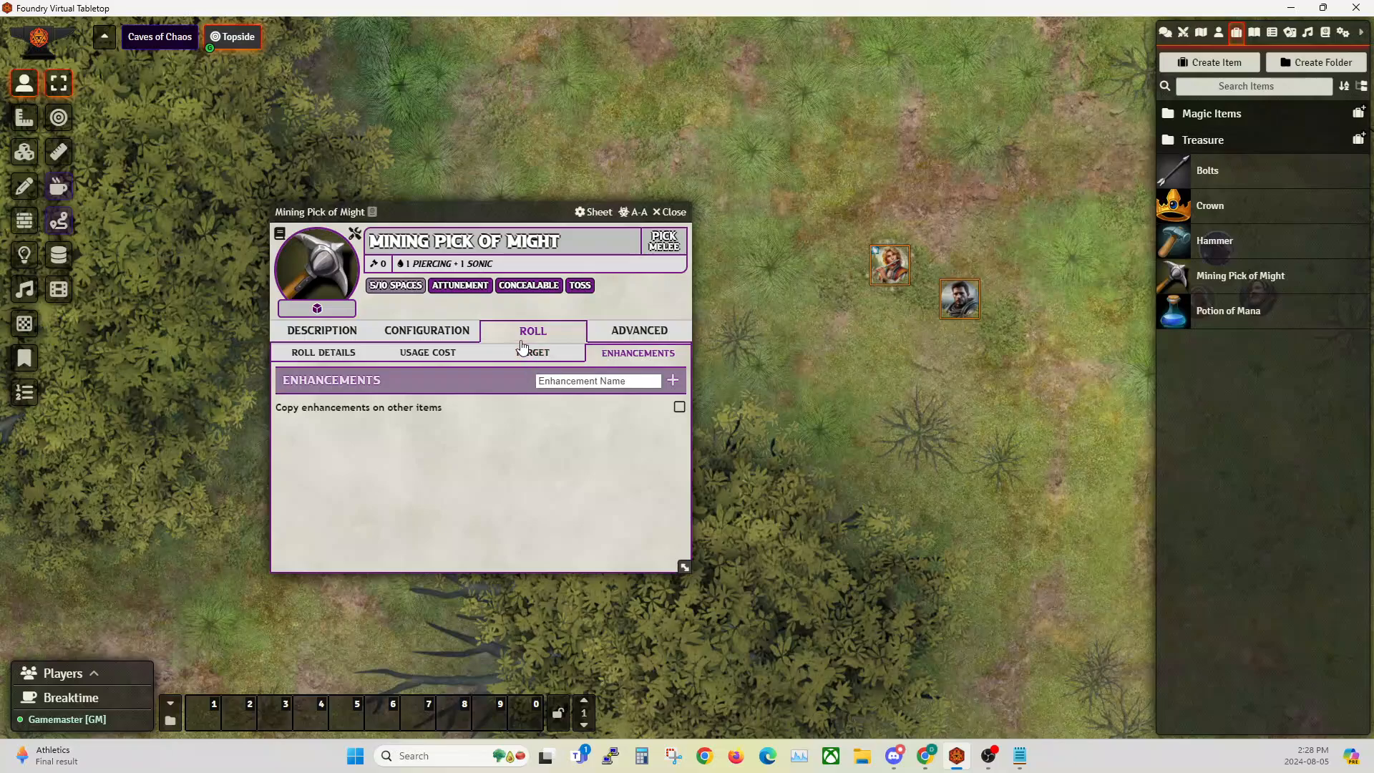
pyautogui.click(619, 331)
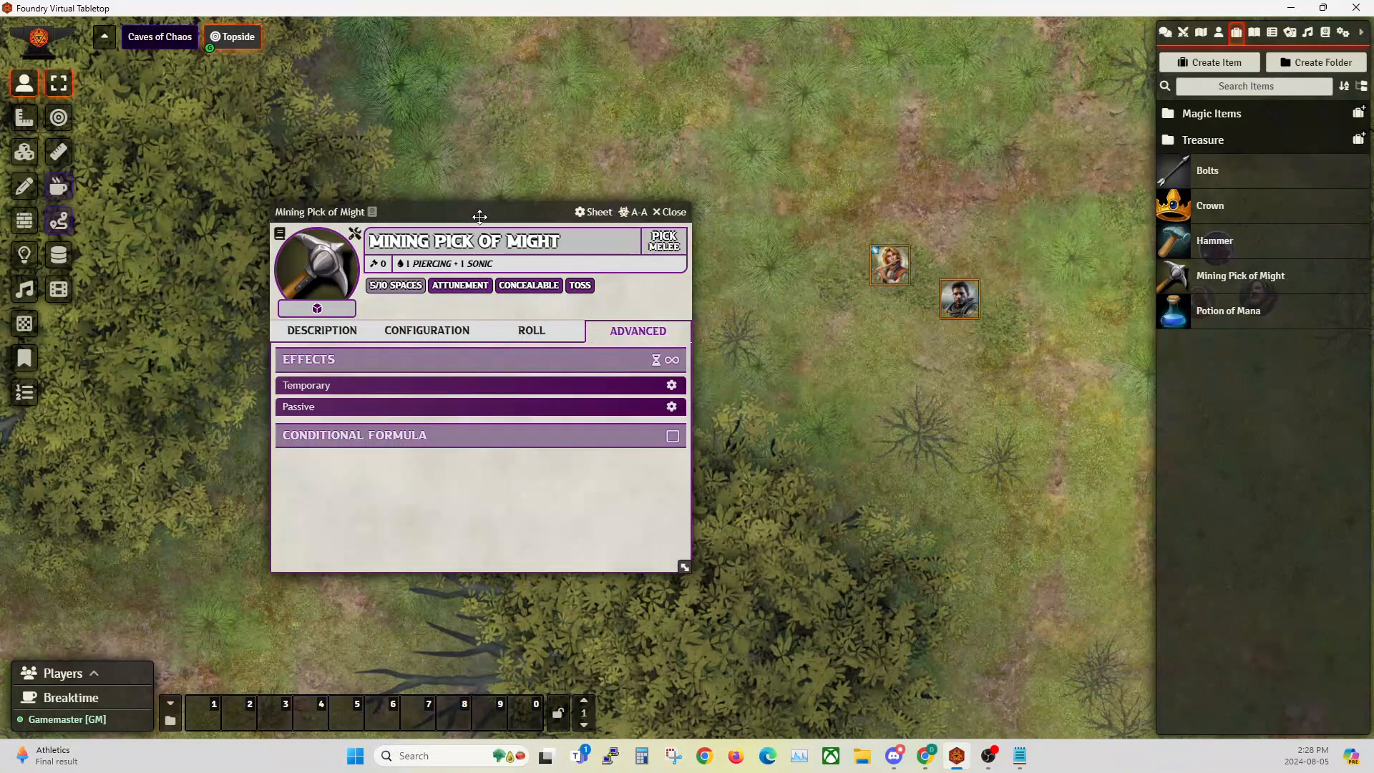
pyautogui.moveTo(479, 216); pyautogui.dragTo(613, 159)
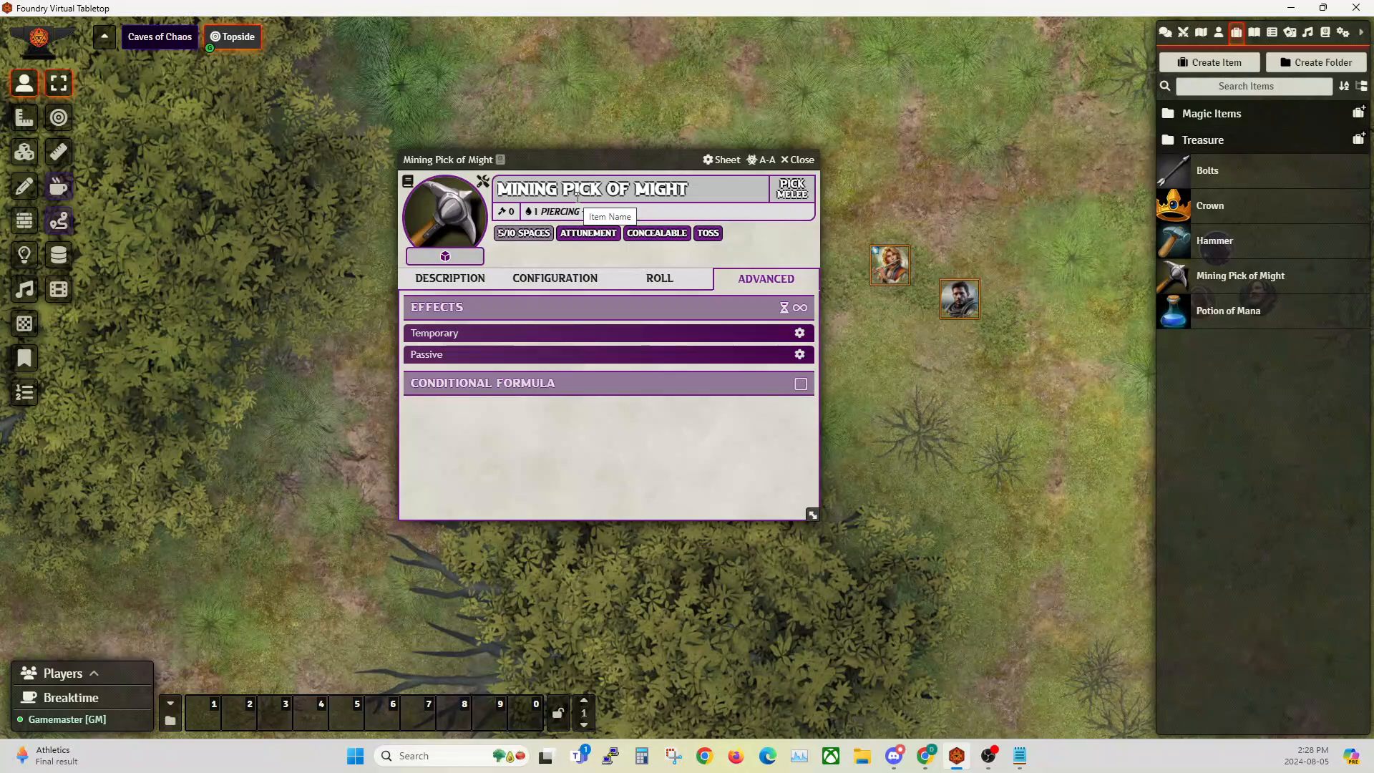
pyautogui.moveTo(583, 160); pyautogui.dragTo(492, 182)
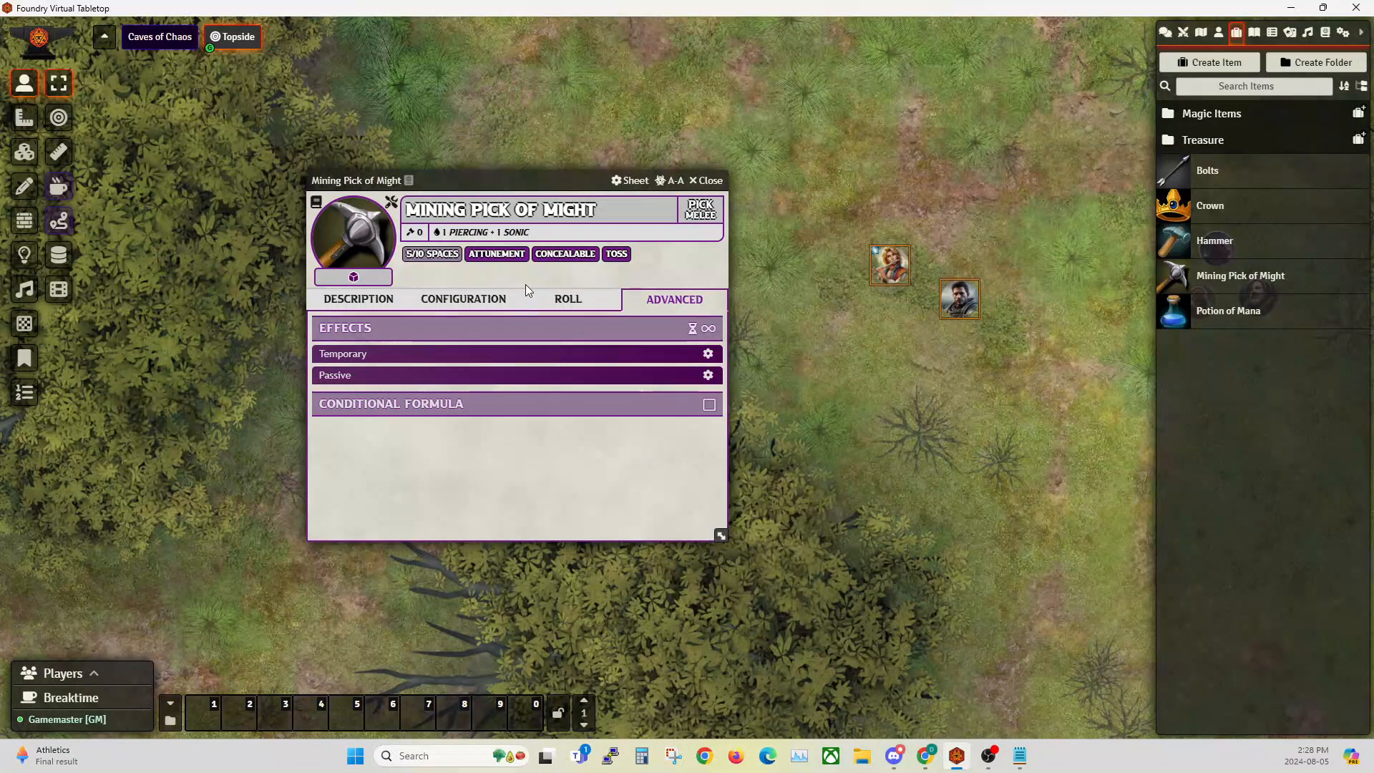
# Add a new passive effect to the Mining Pick of Might and open it for editing beside the item sheet.
pyautogui.click(706, 331)
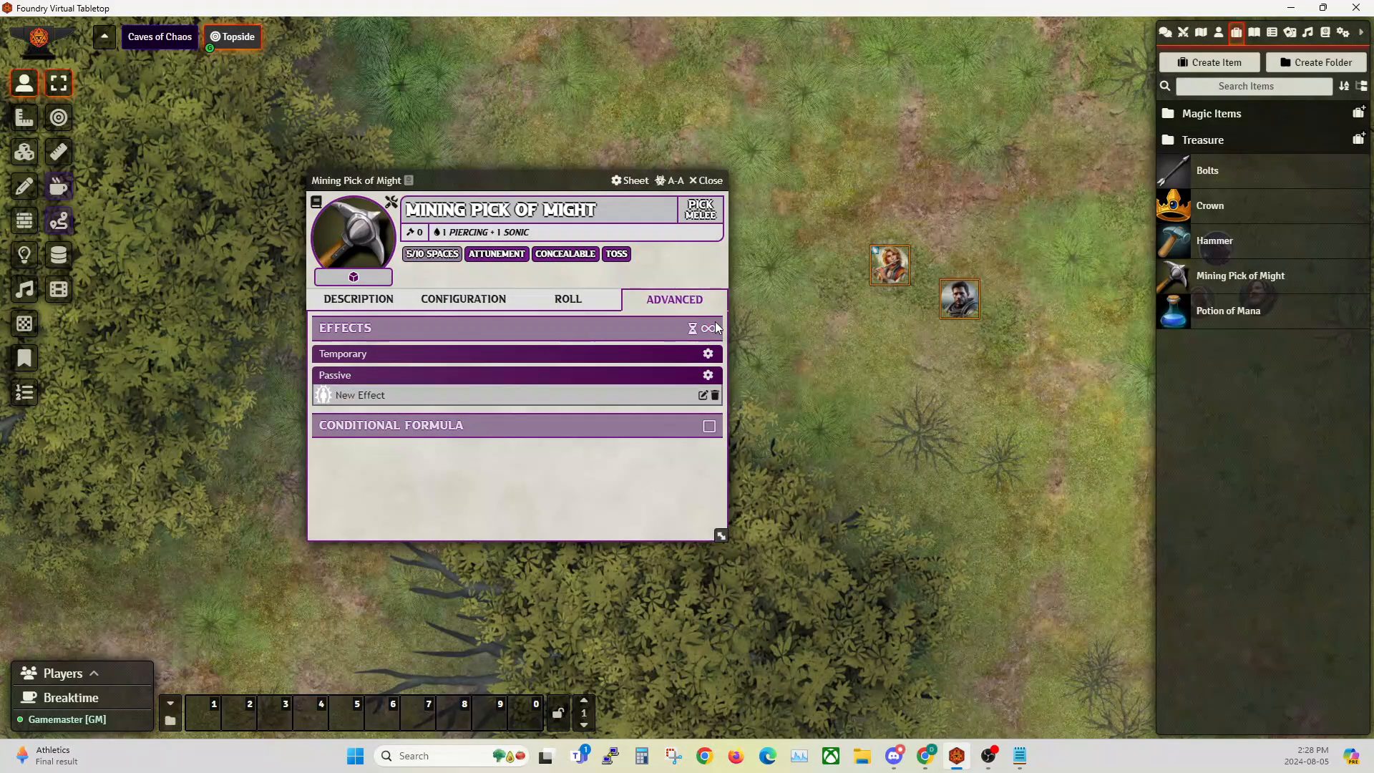
pyautogui.moveTo(452, 183); pyautogui.dragTo(280, 115)
pyautogui.click(530, 328)
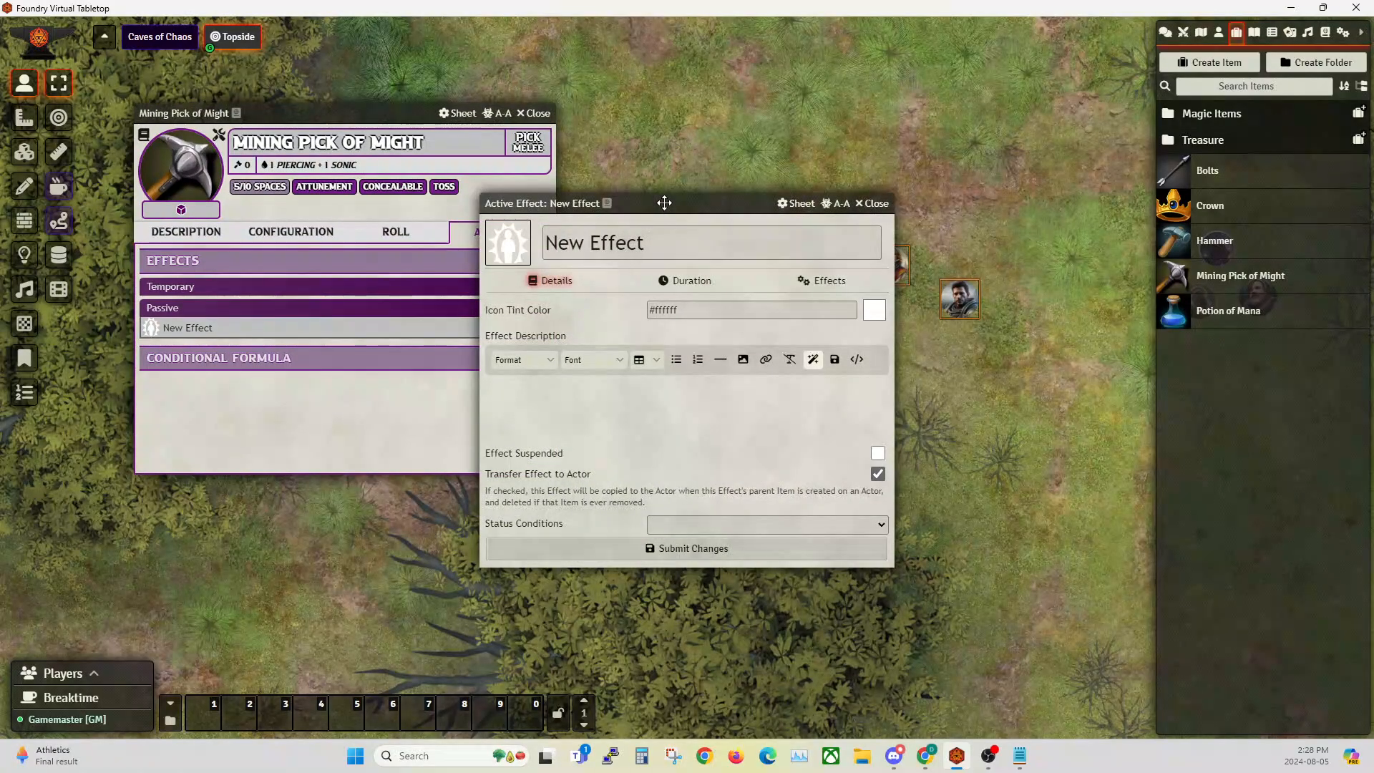
pyautogui.moveTo(663, 203); pyautogui.dragTo(761, 202)
pyautogui.moveTo(438, 143); pyautogui.dragTo(143, 120)
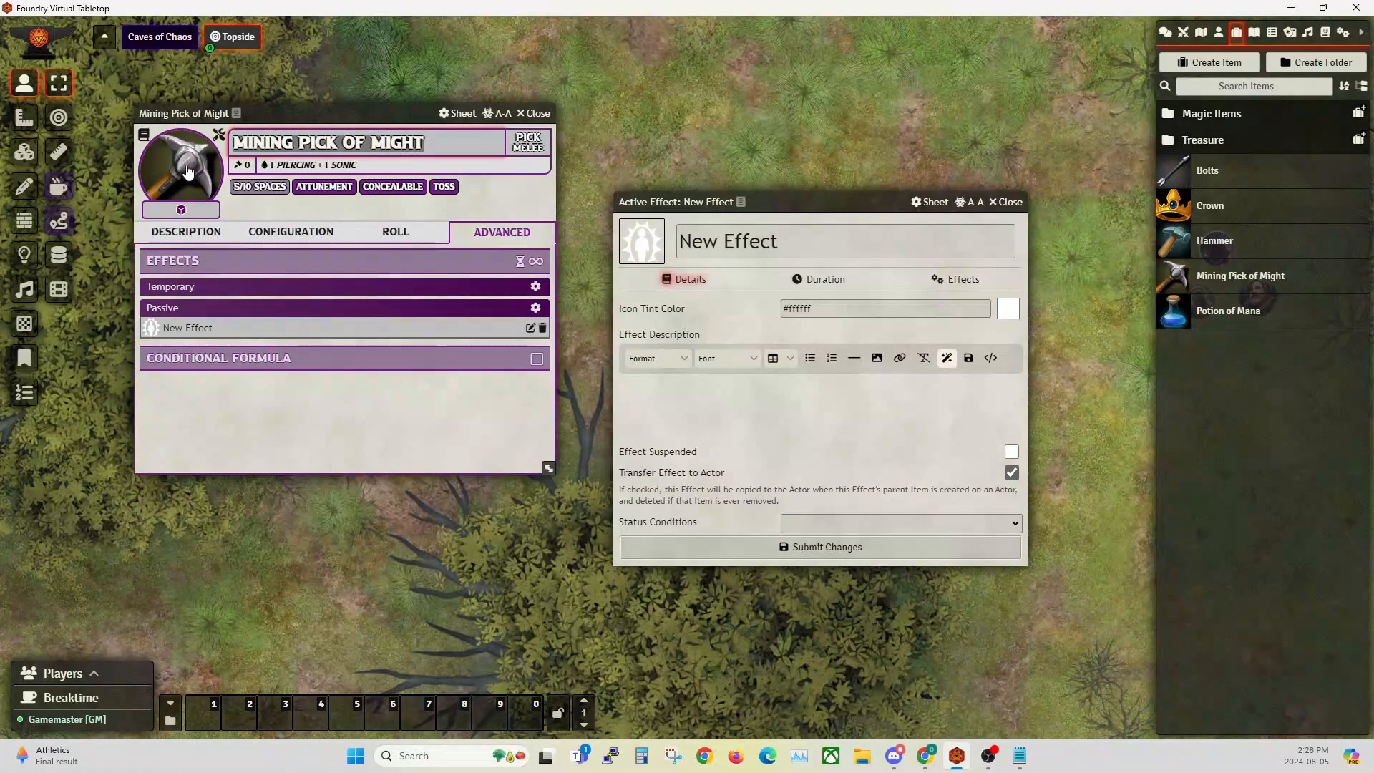
# Name the passive effect "Mining Pick of Might" and open the image browser for its icon.
pyautogui.click(823, 240)
pyautogui.hotkey('ctrl', 'a')
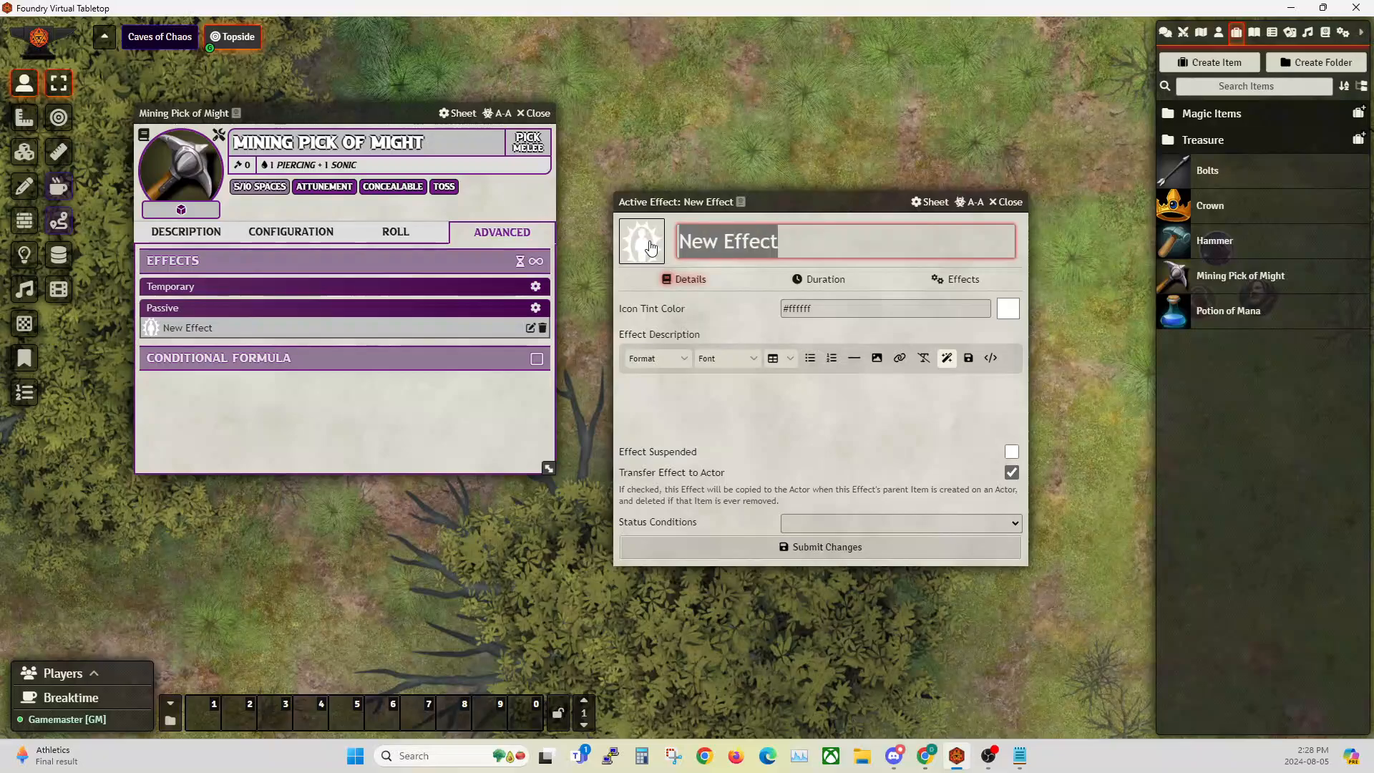
pyautogui.write('Mining Pick of Might')
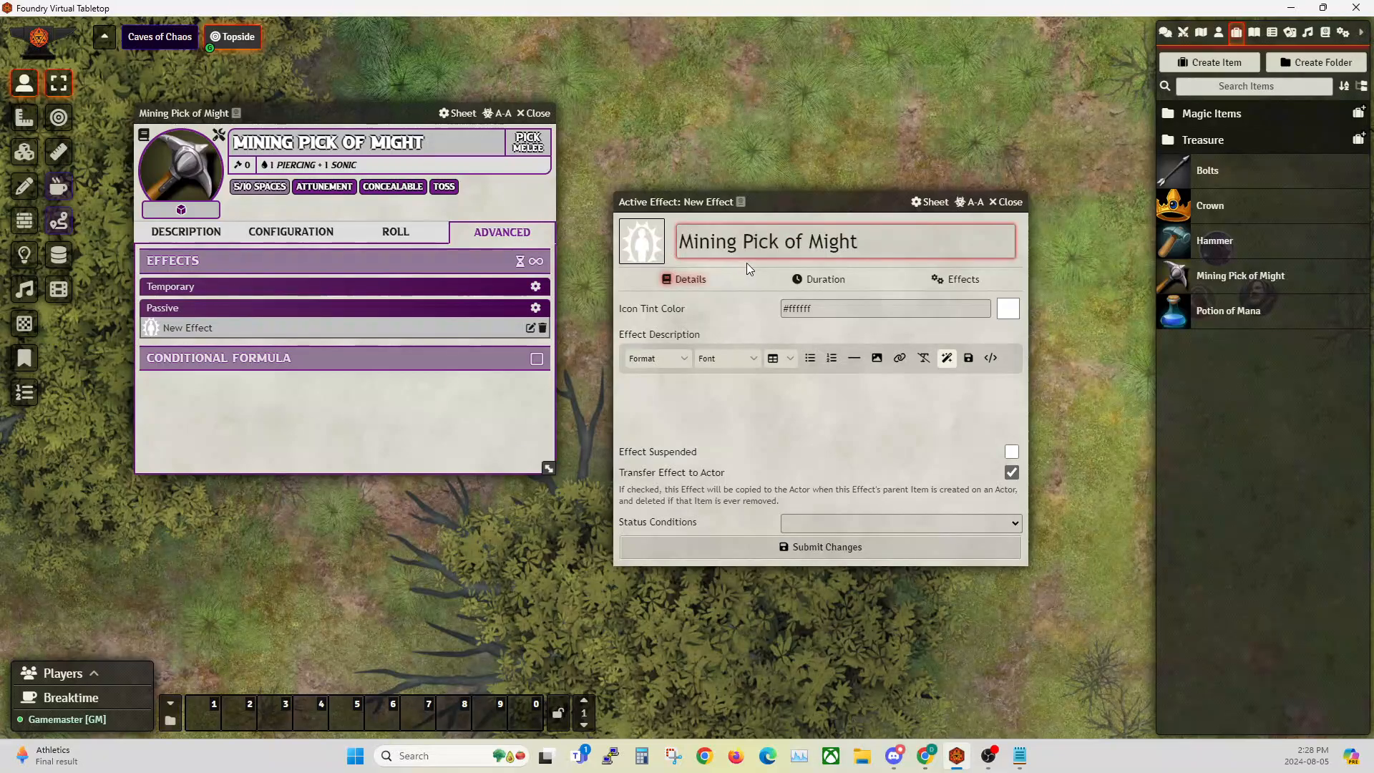
pyautogui.click(657, 252)
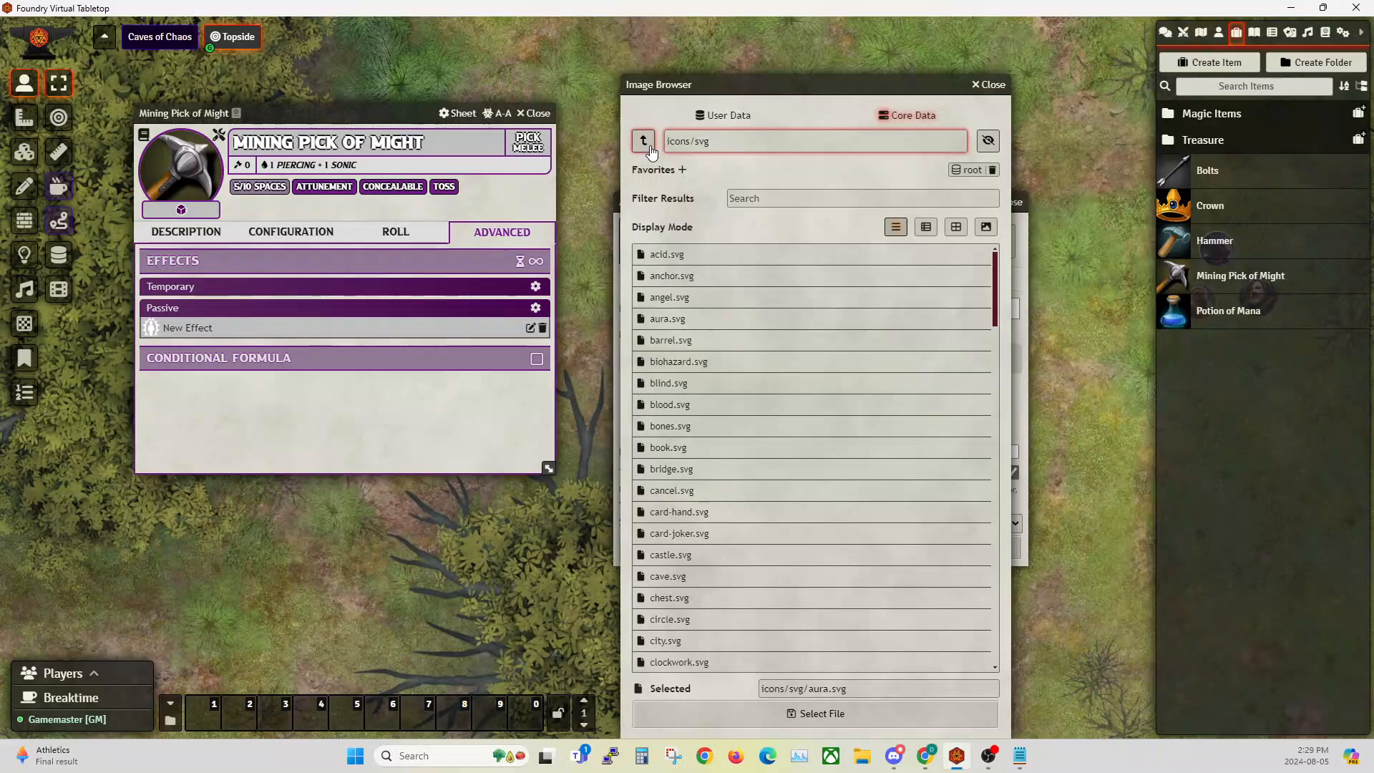
# Set the active effect's image to pickaxe-double-brown.webp from the core icons/weapons/axes folder, filtering for "pick".
pyautogui.click(649, 147)
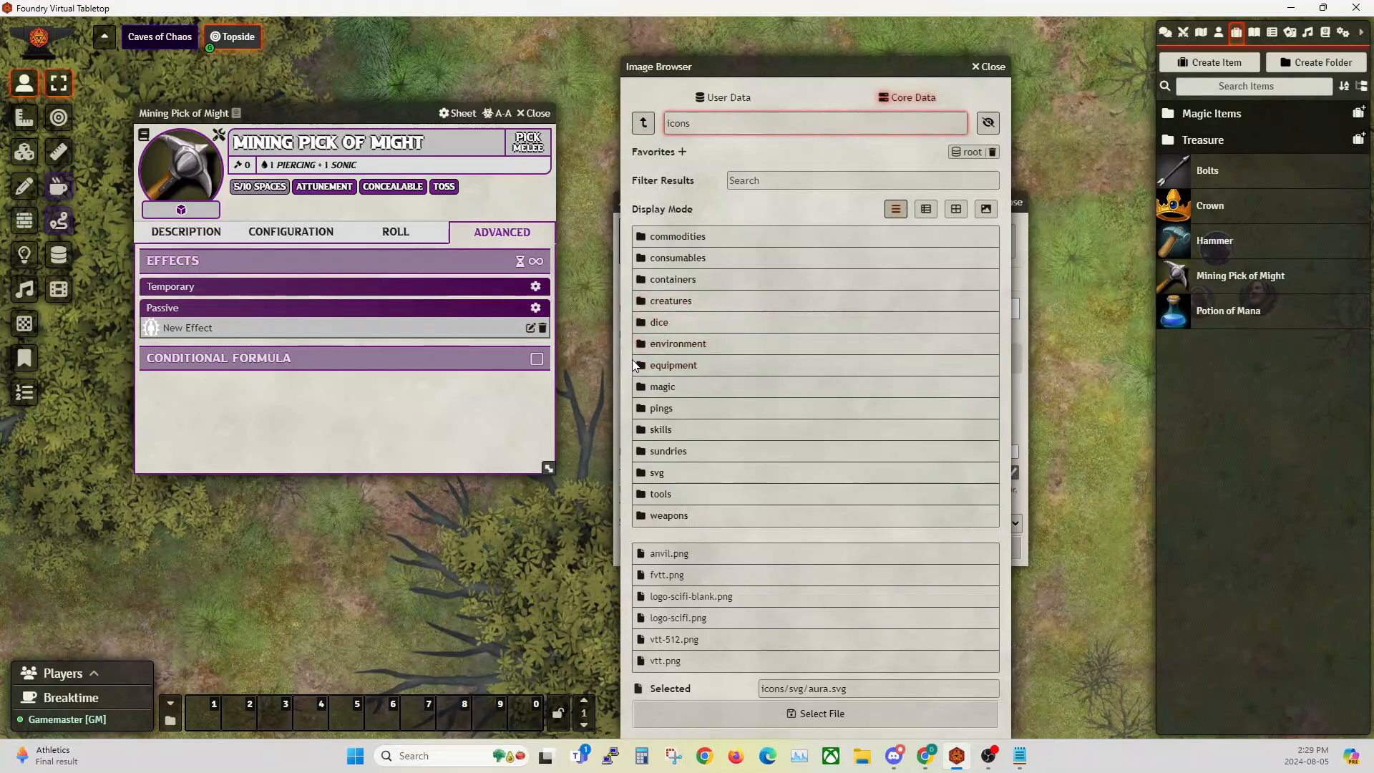
pyautogui.click(669, 515)
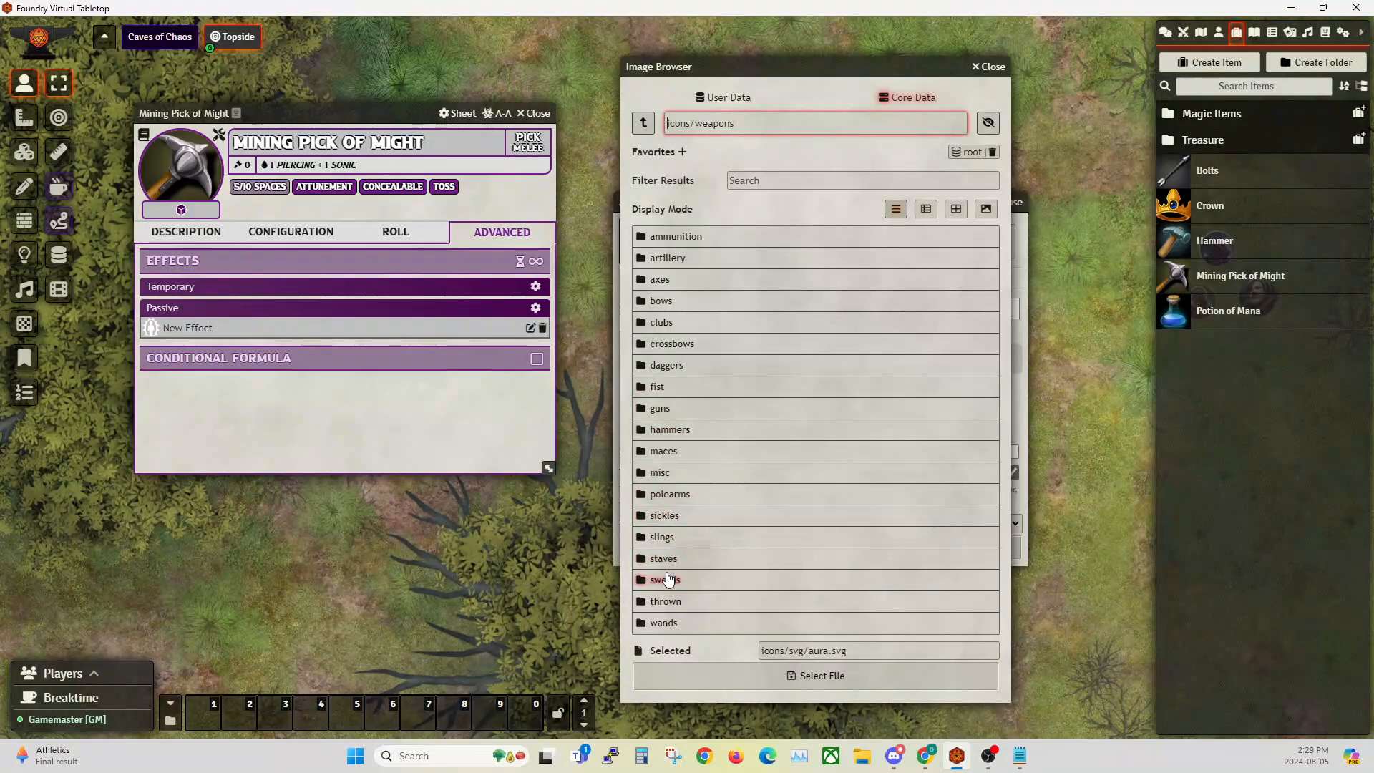
pyautogui.click(179, 172)
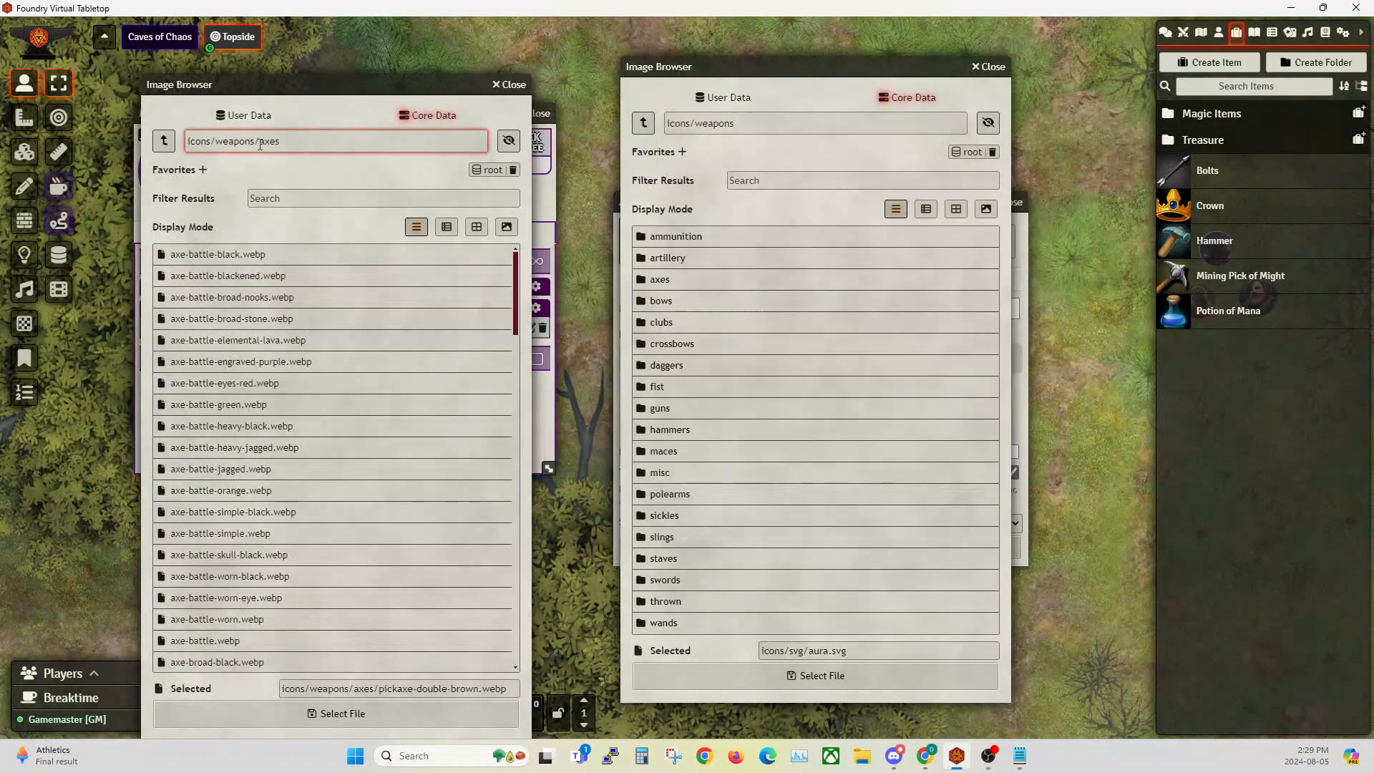
pyautogui.click(510, 84)
pyautogui.click(659, 279)
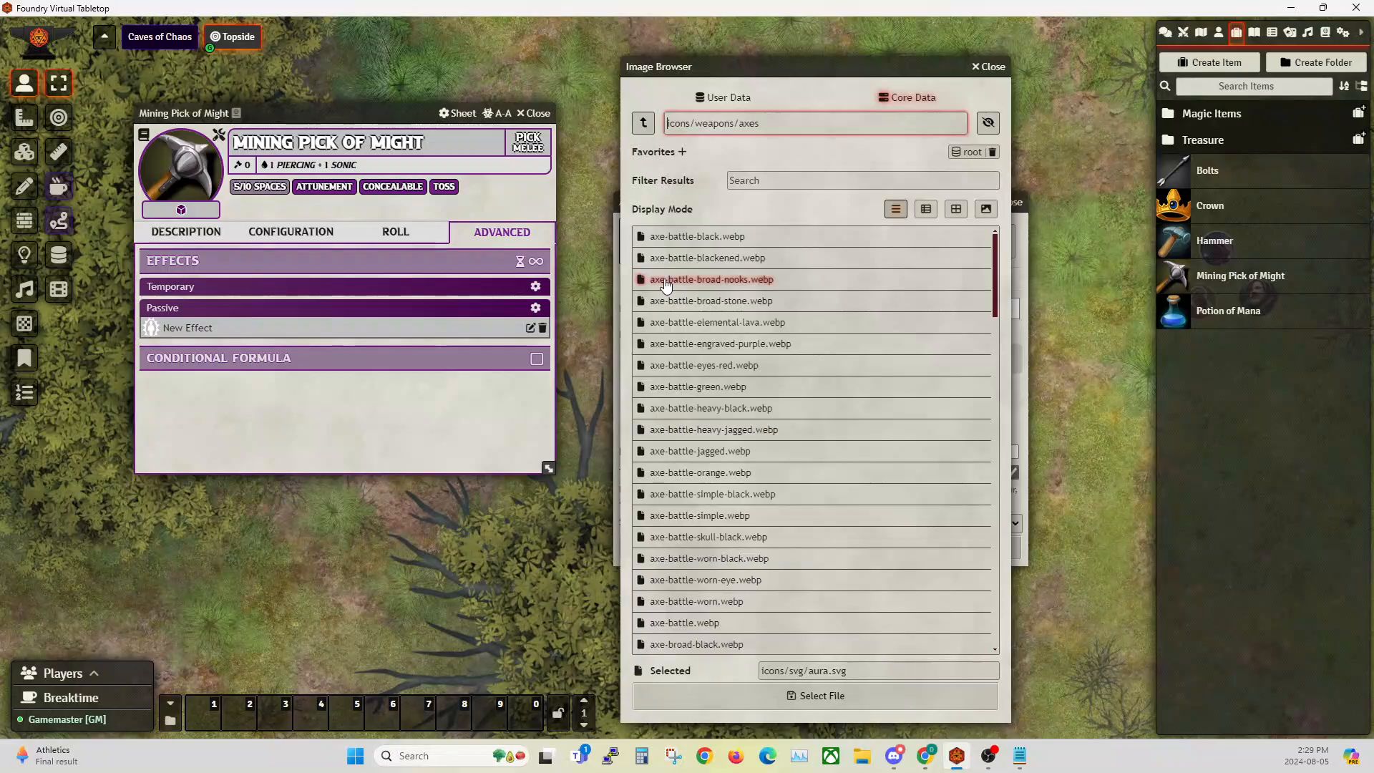
pyautogui.click(764, 182)
pyautogui.write('pick')
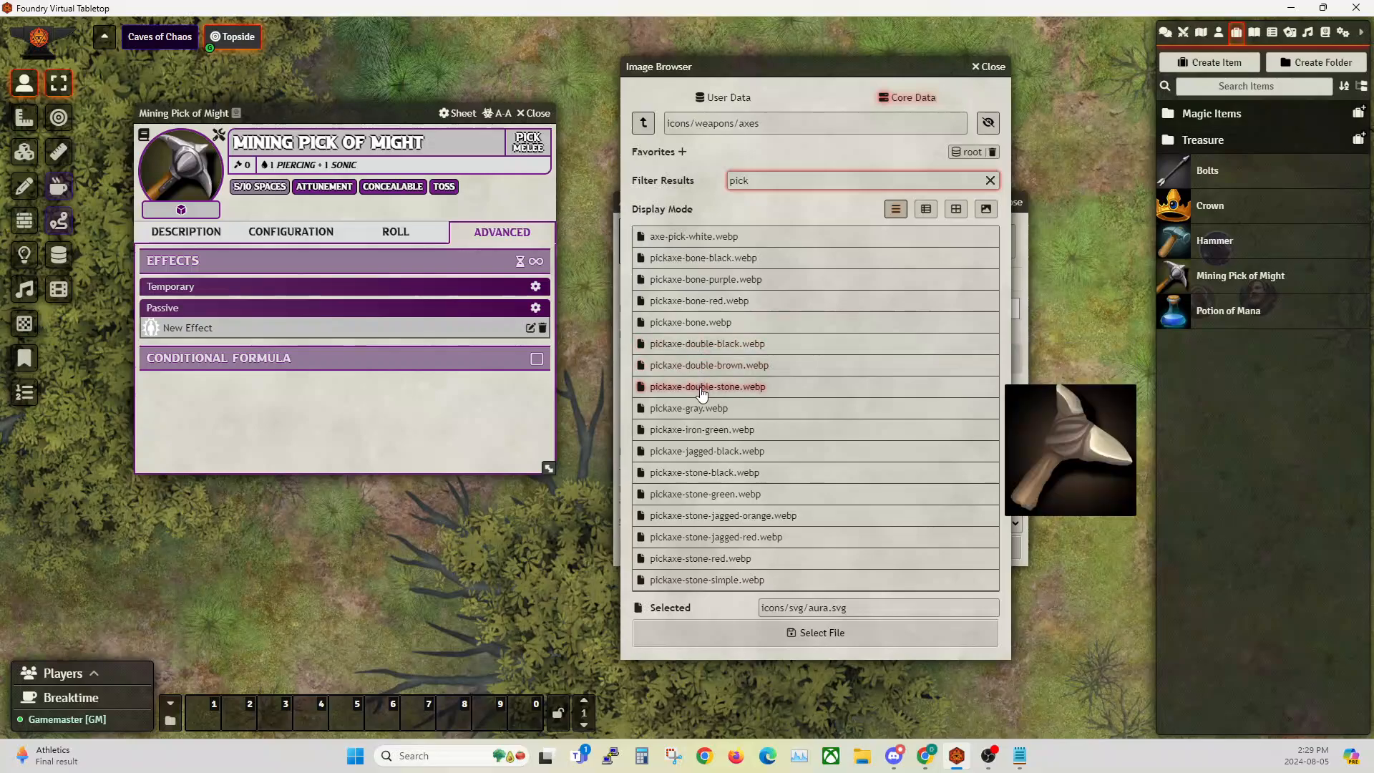
pyautogui.click(711, 365)
pyautogui.click(801, 633)
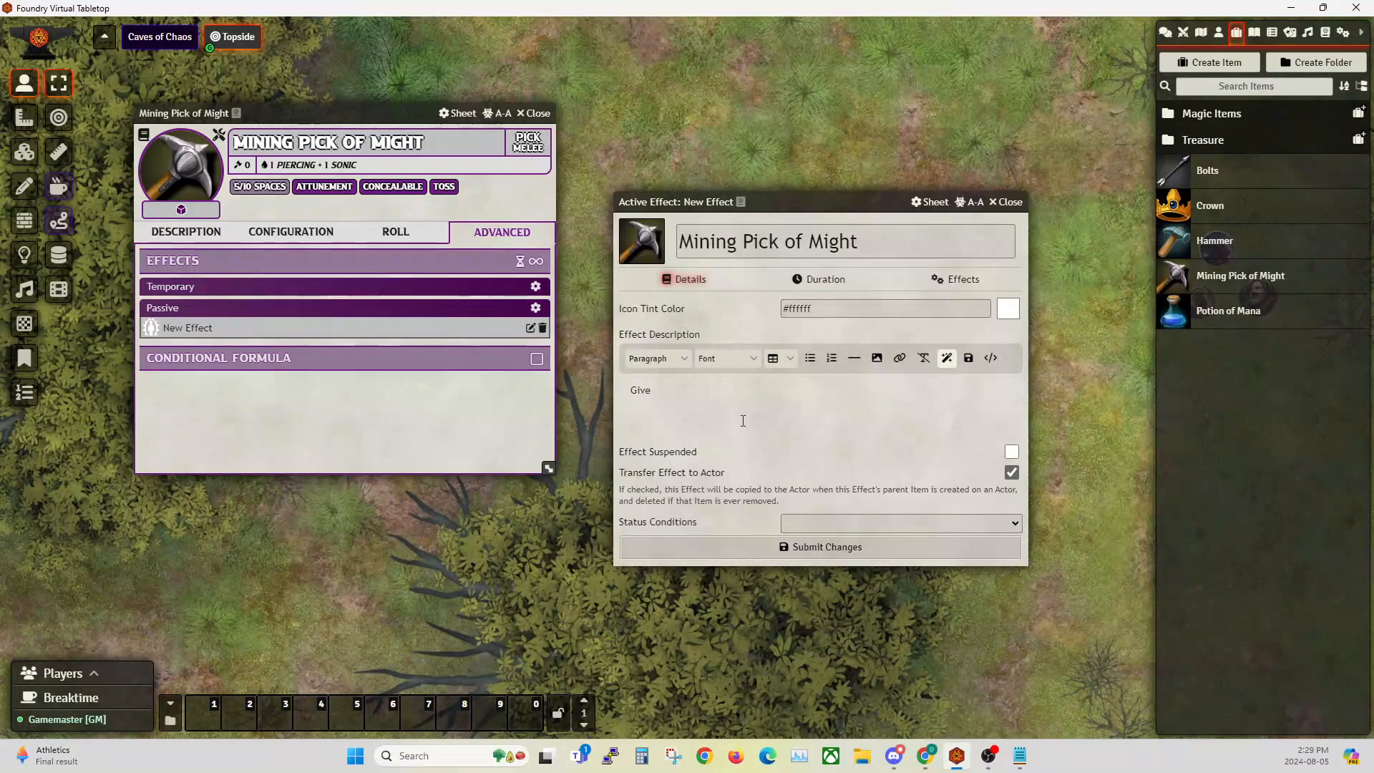
# Complete the effect description as "Give +1 Mining +1 Might" and save it.
pyautogui.write('ining +1 Might')
pyautogui.press('Tab')
pyautogui.click(967, 359)
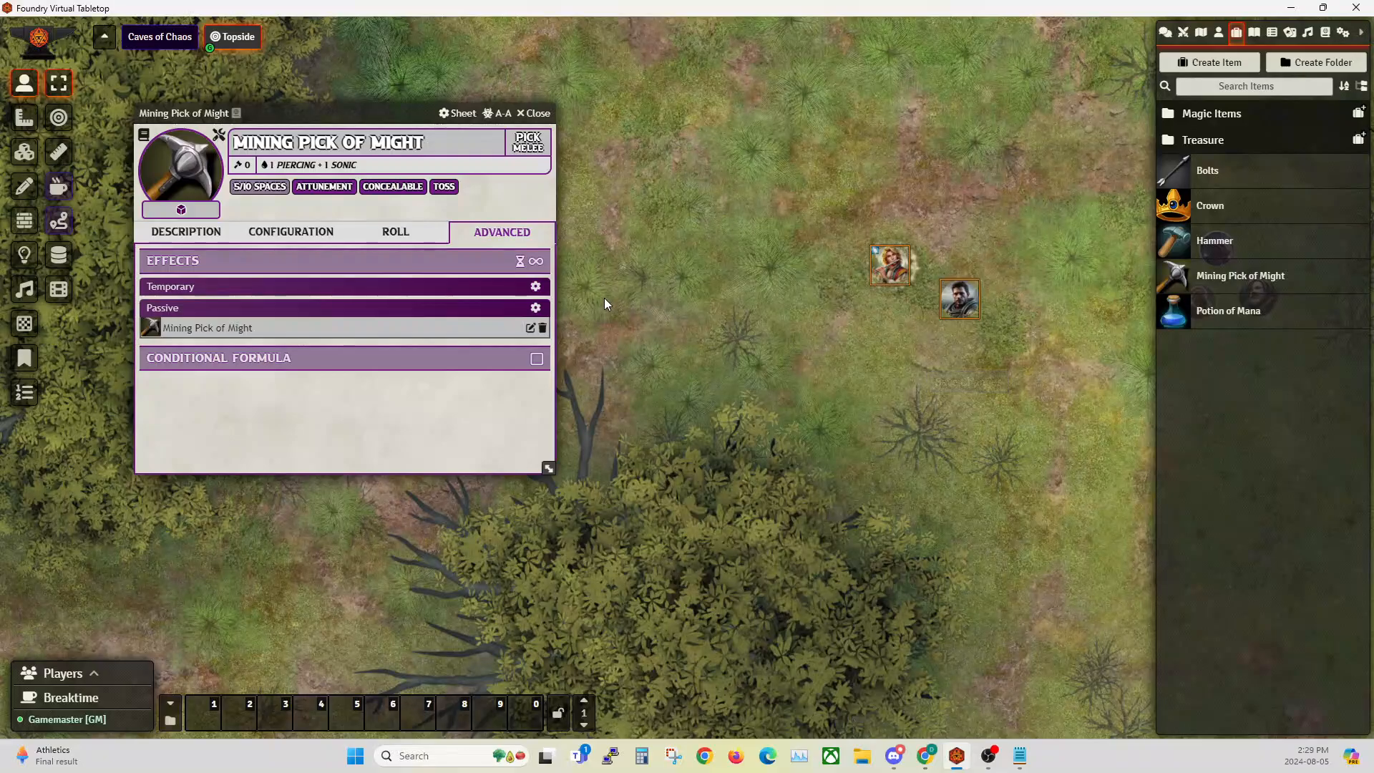
# Reopen the passive Mining Pick of Might effect and add a blank attribute change to its effects.
pyautogui.click(530, 328)
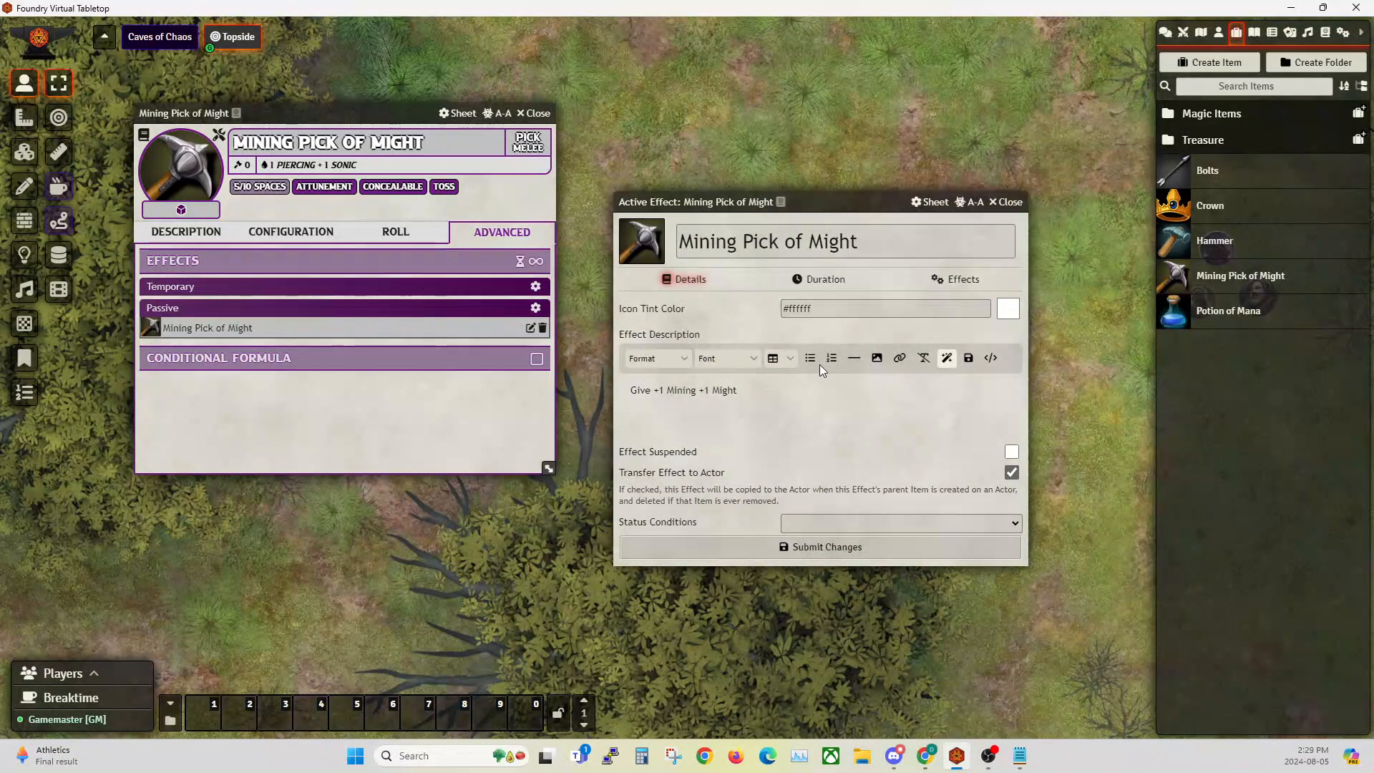
pyautogui.click(839, 279)
pyautogui.click(937, 279)
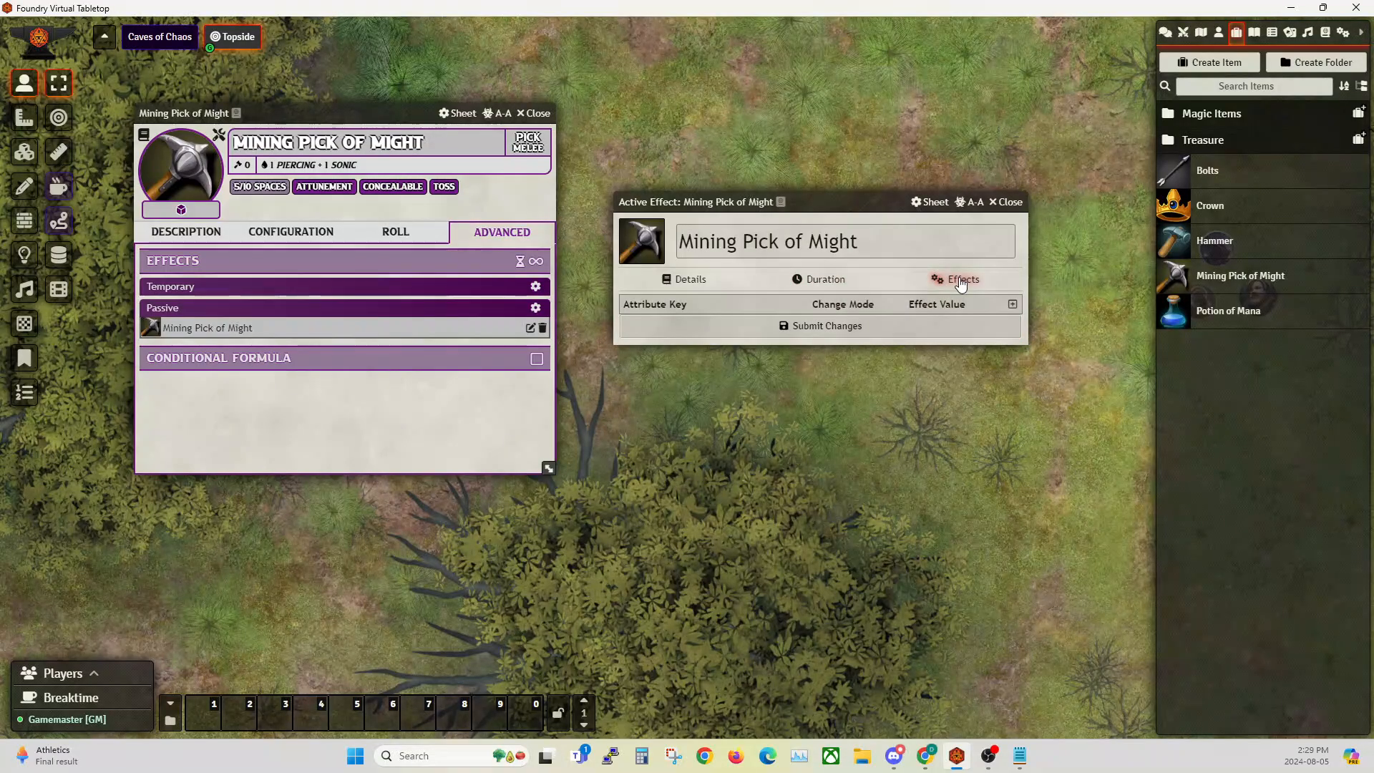
pyautogui.moveTo(831, 200); pyautogui.dragTo(833, 208)
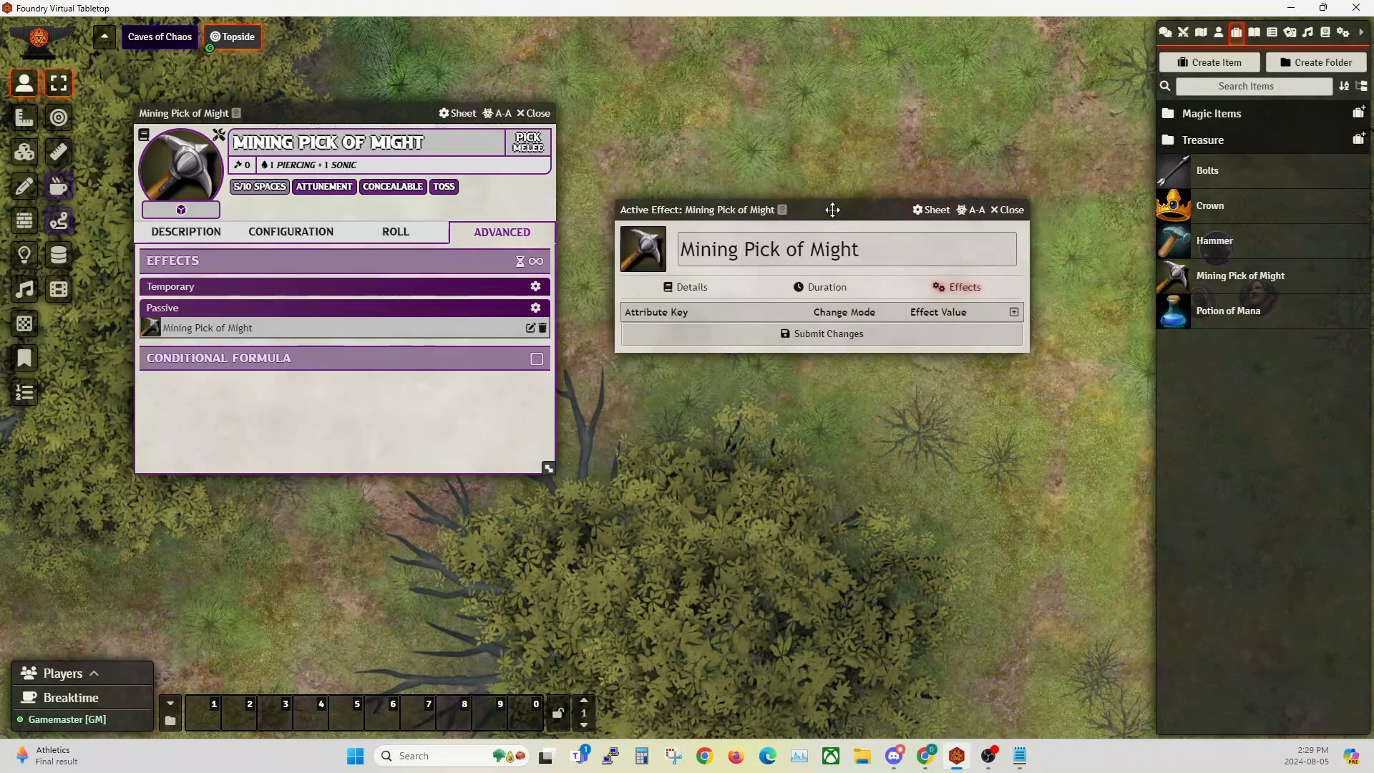
pyautogui.click(1014, 312)
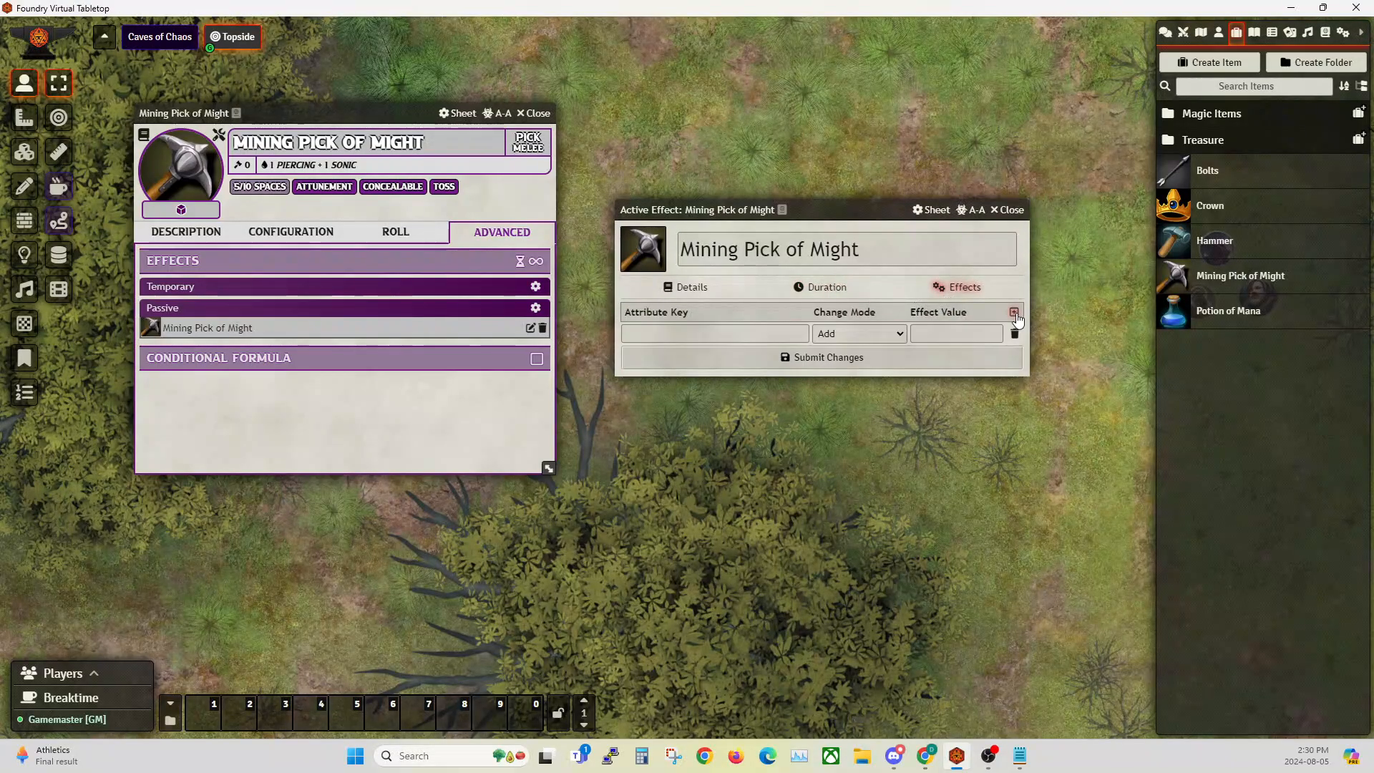
pyautogui.click(661, 333)
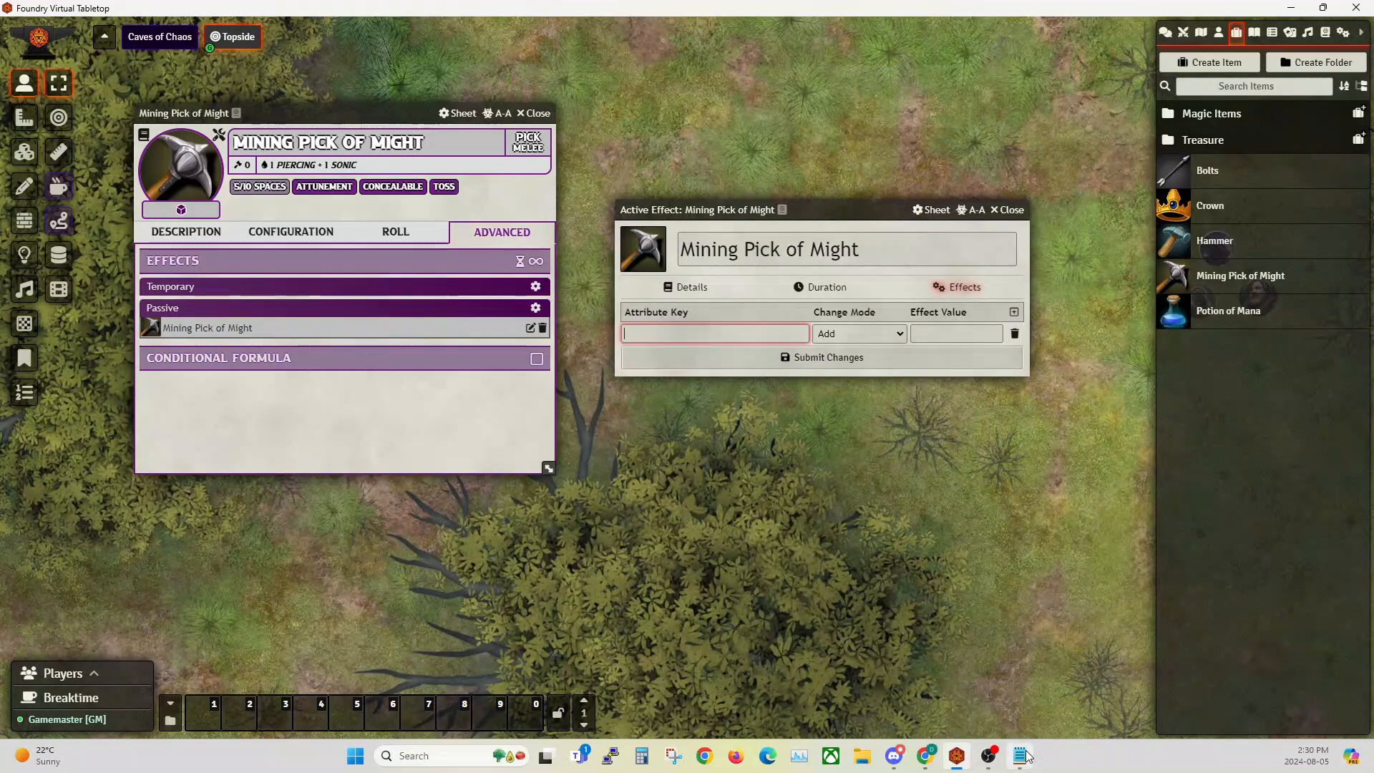
# Switch to Notepad and review the attribute, attribute point and damage reduction bonus keys in Character Database.txt.
pyautogui.moveTo(1021, 759)
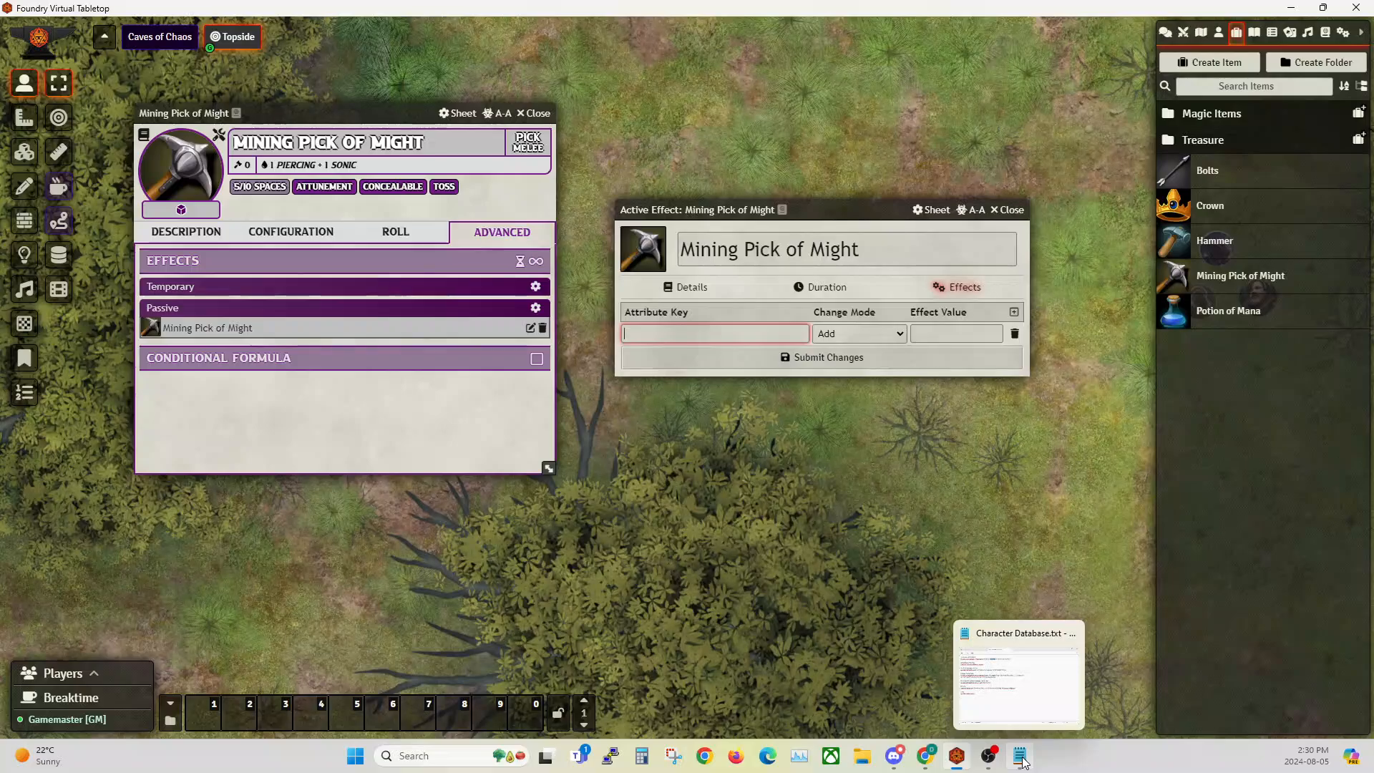
pyautogui.click(1022, 760)
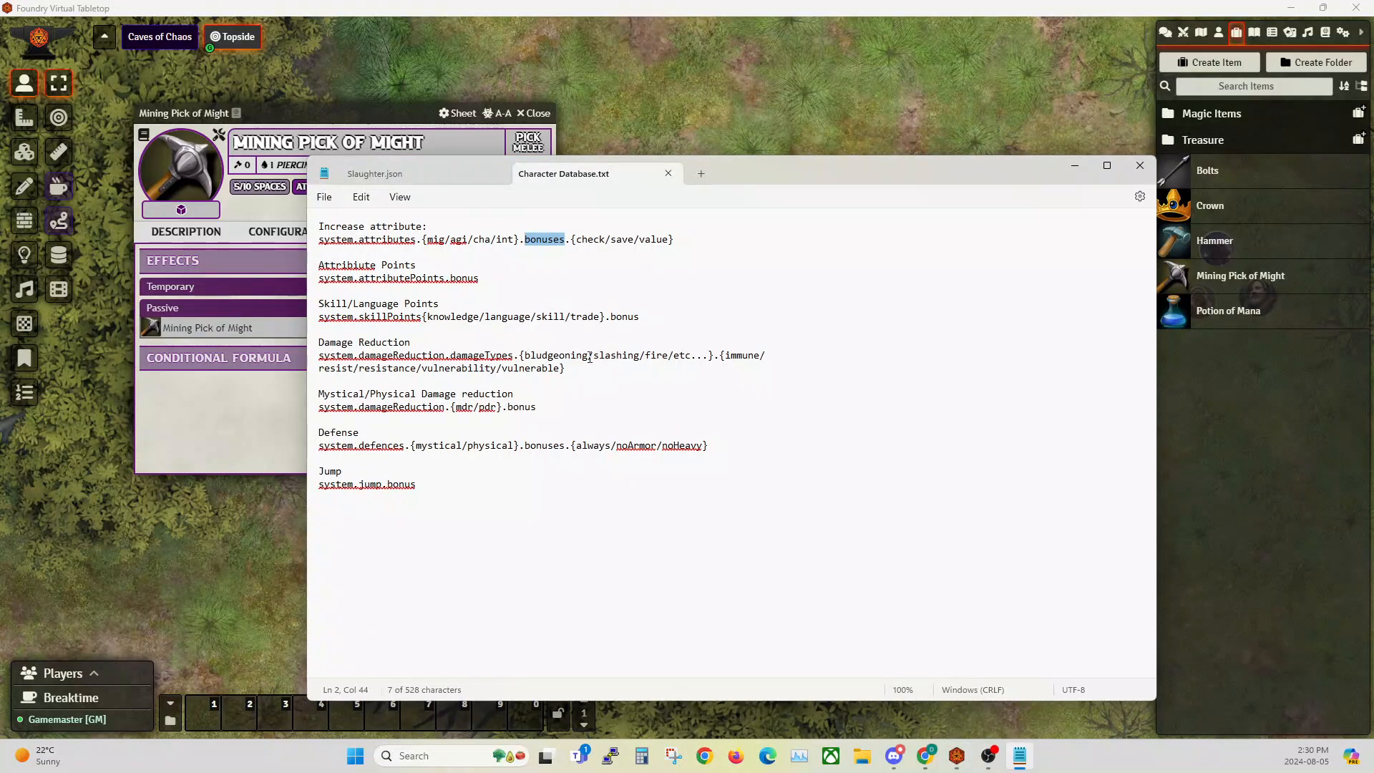
pyautogui.click(376, 239)
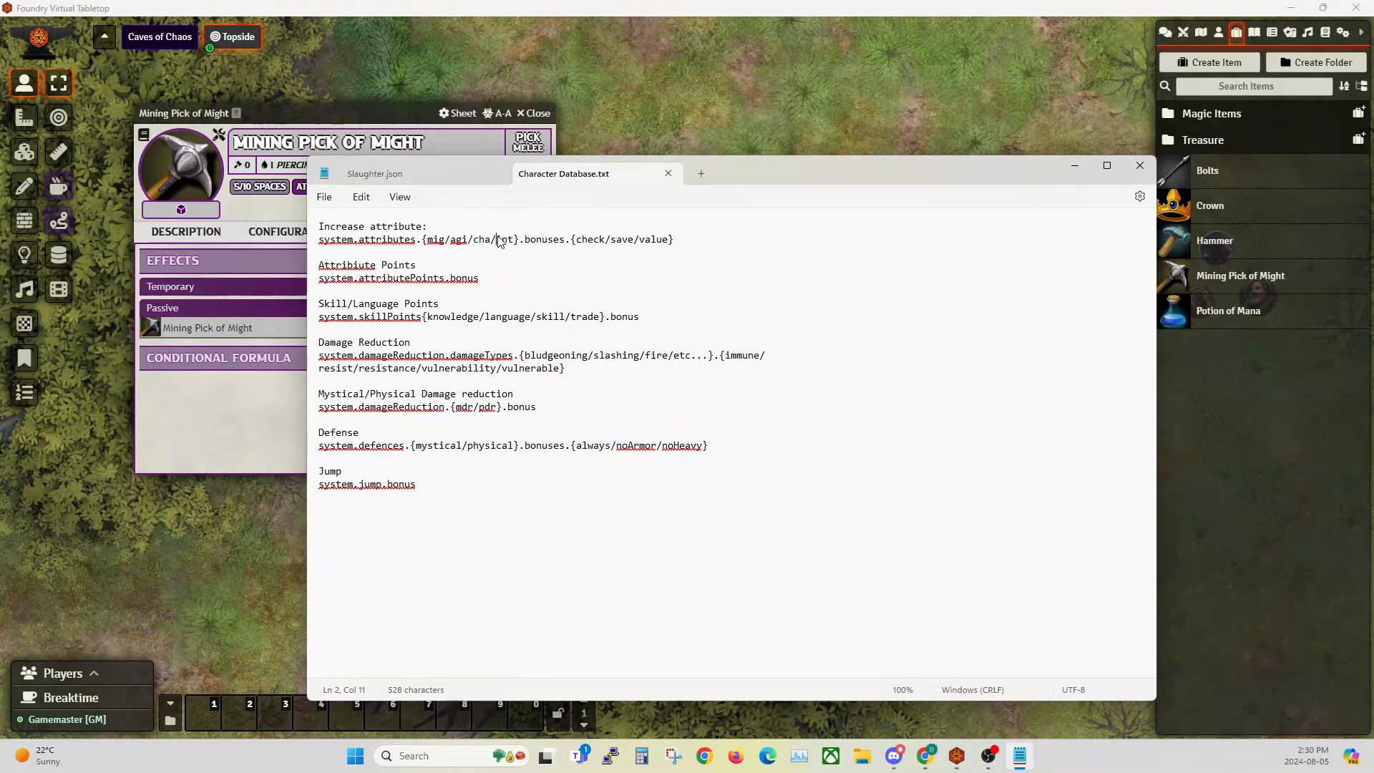
pyautogui.click(698, 239)
pyautogui.doubleClick(464, 279)
pyautogui.doubleClick(527, 408)
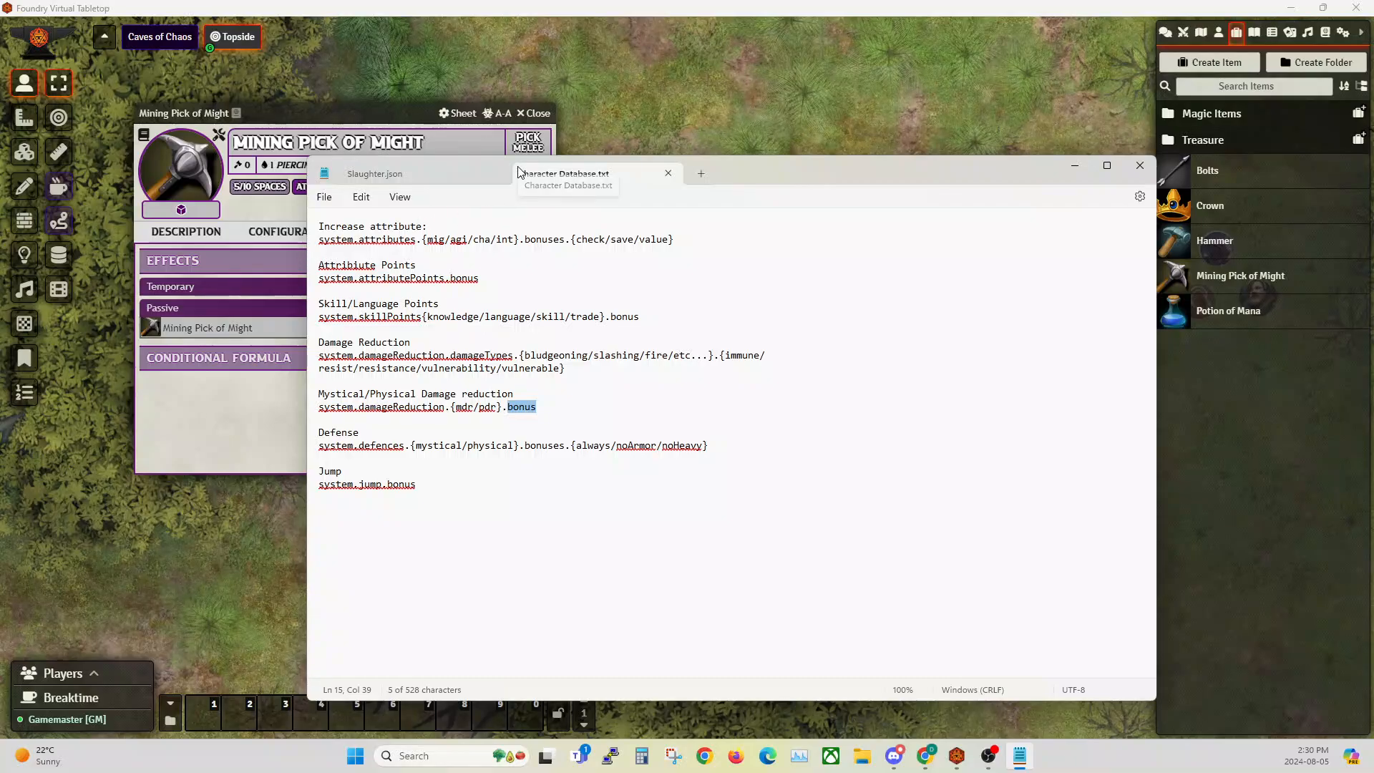
pyautogui.click(612, 125)
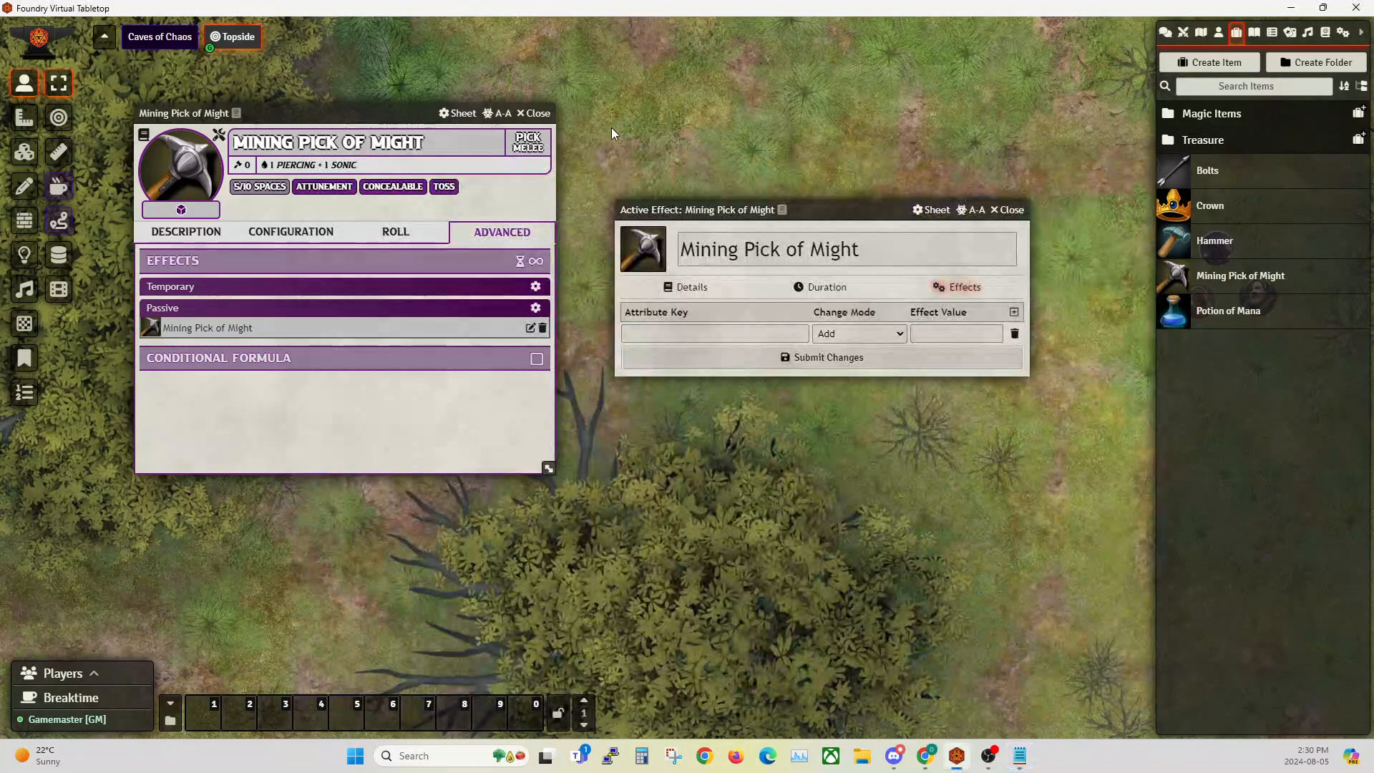
# Try to export the Saylund actor's data from Foundry Virtual Tabletop as a JSON file.
pyautogui.moveTo(868, 208); pyautogui.dragTo(349, 404)
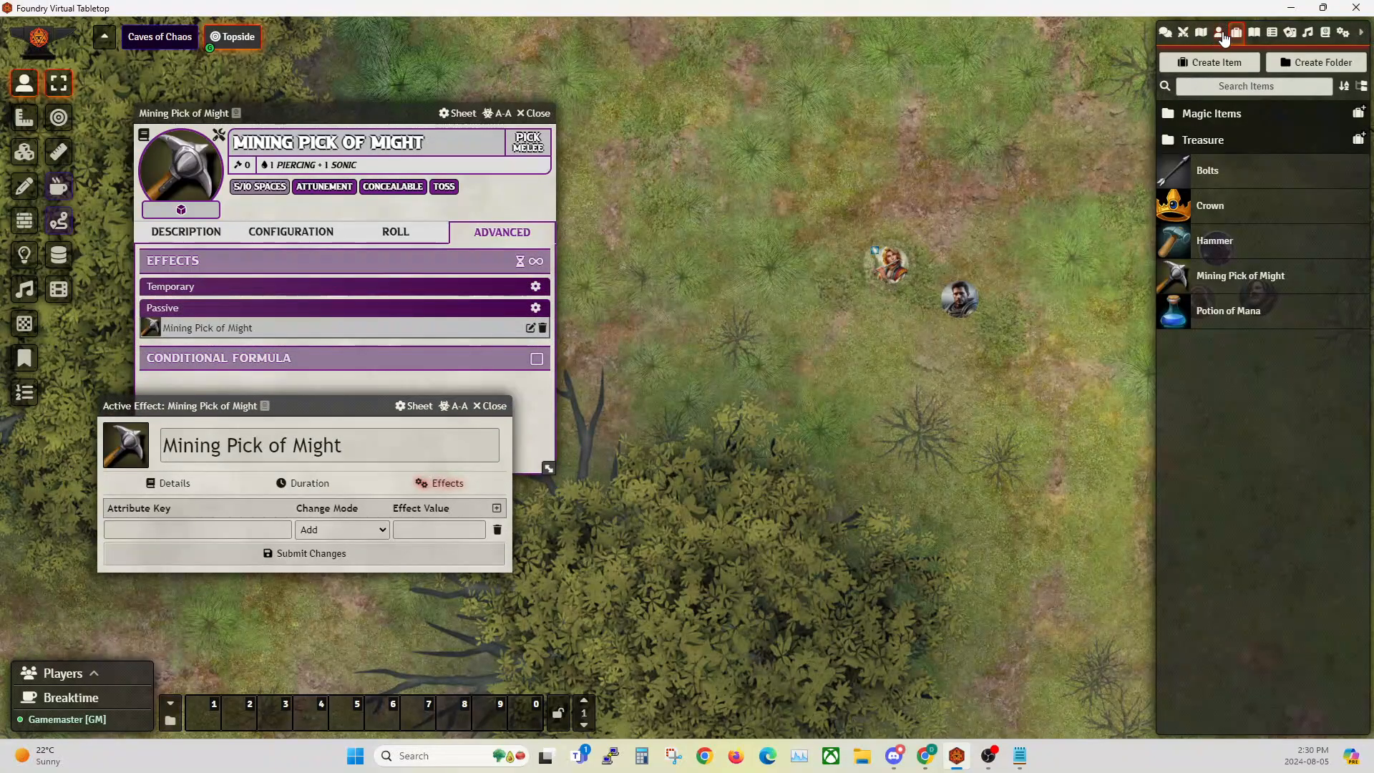
pyautogui.click(1218, 33)
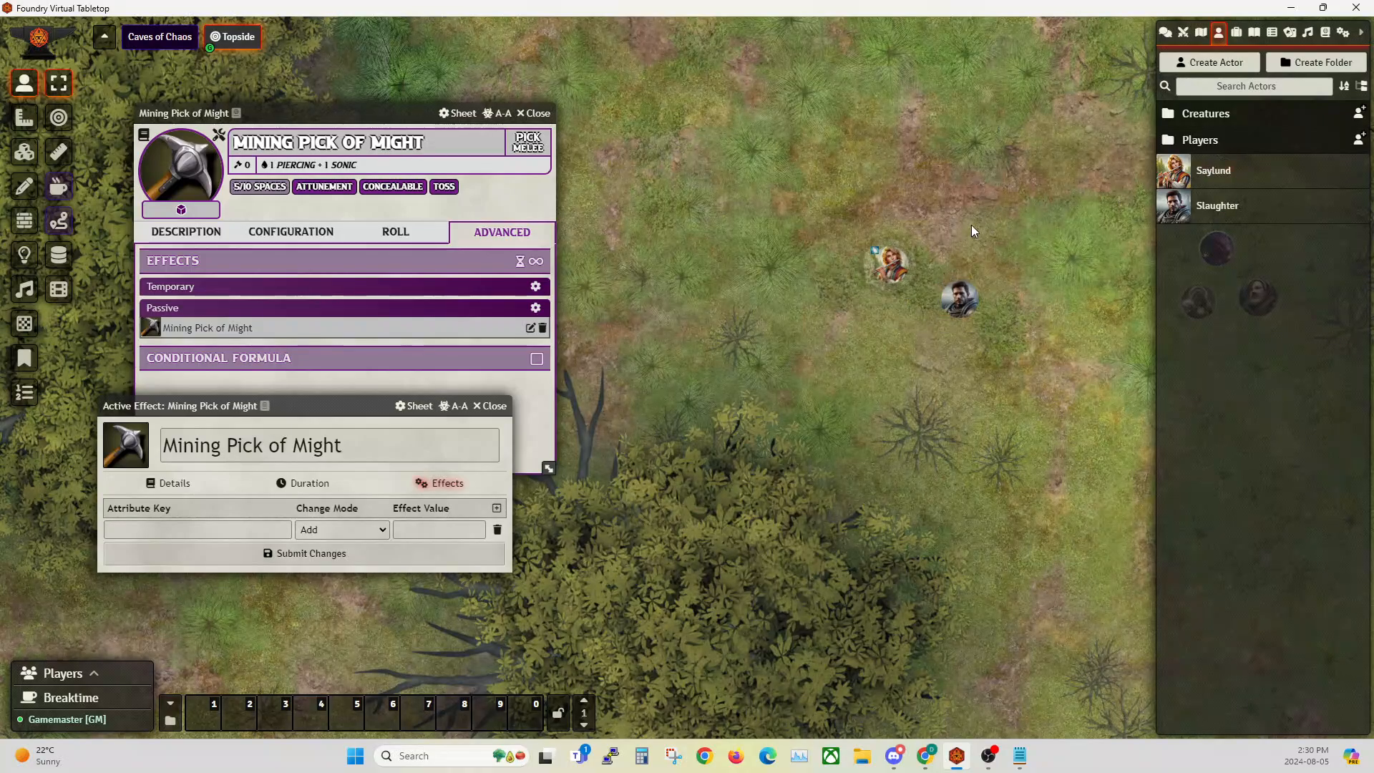
pyautogui.click(888, 274)
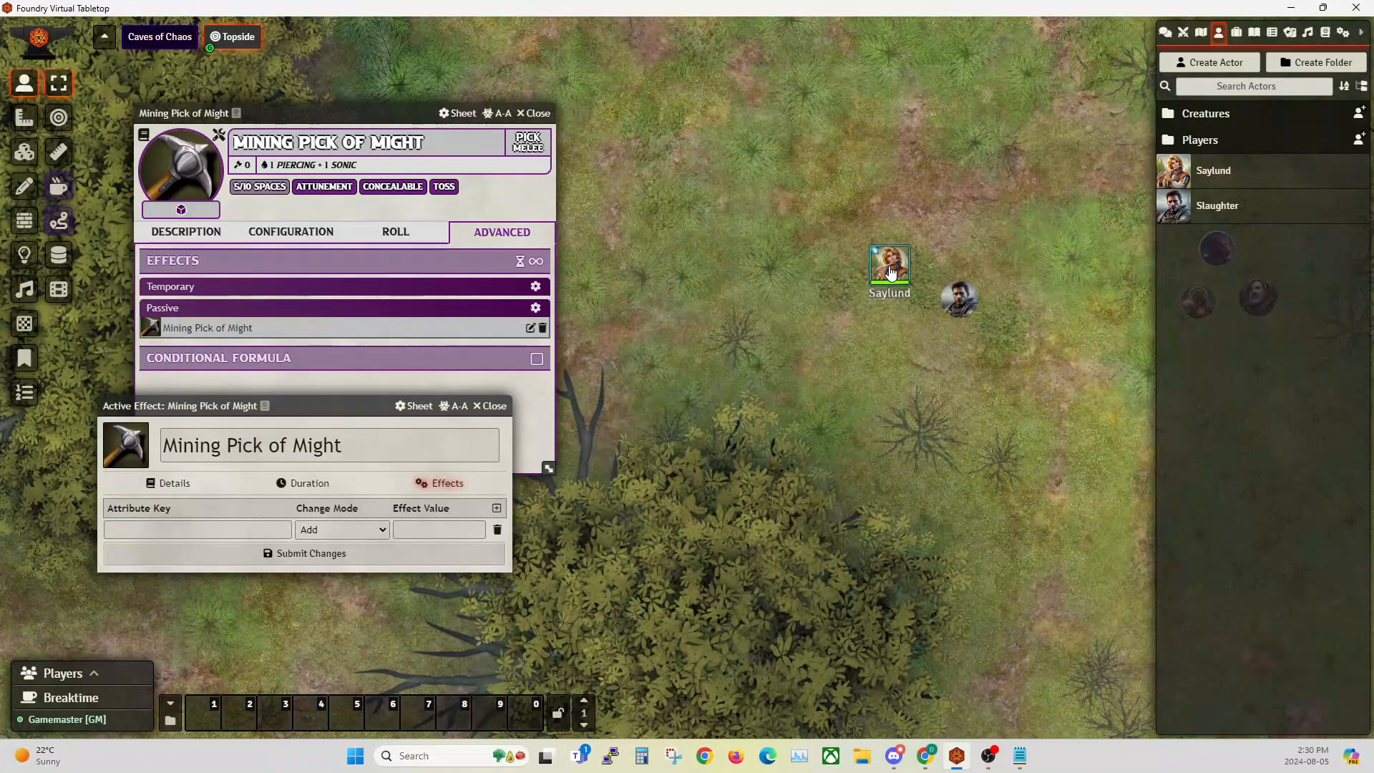
pyautogui.rightClick(1203, 179)
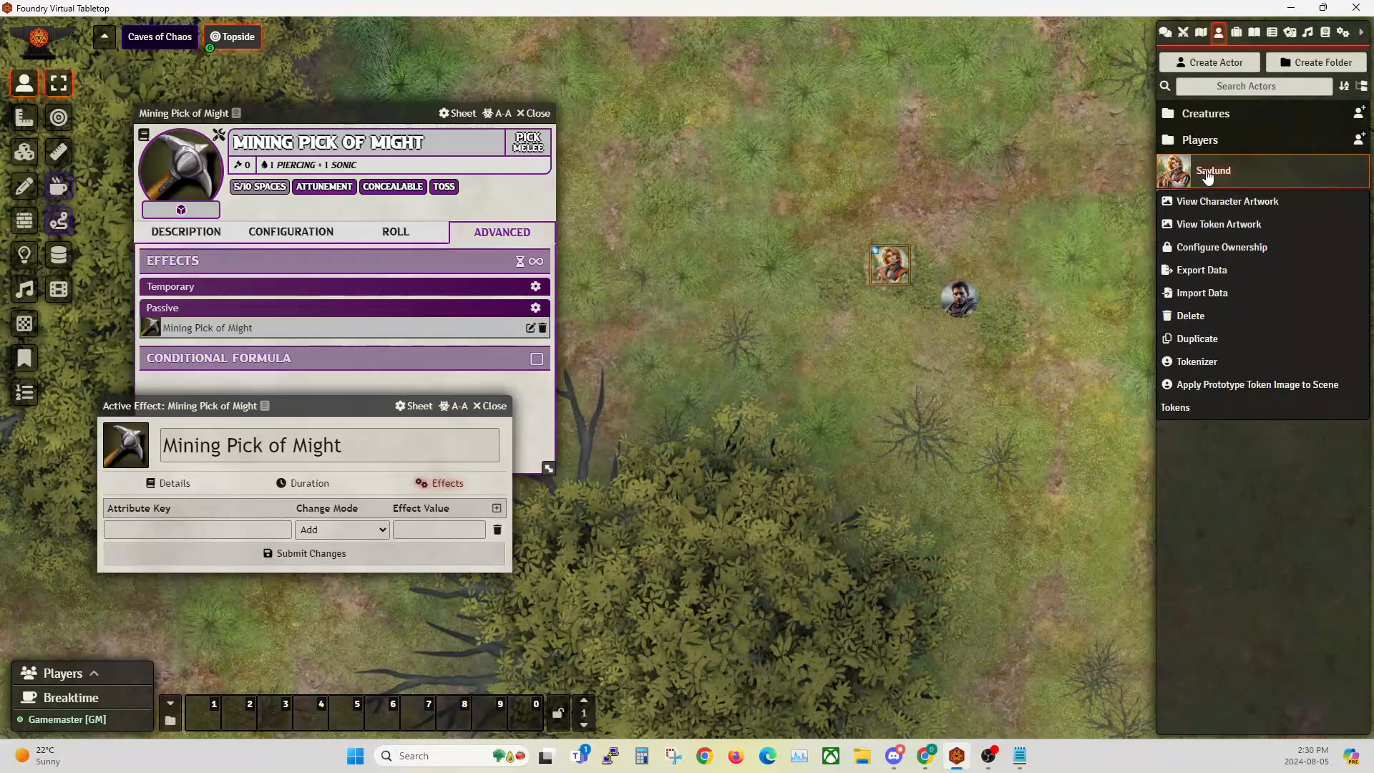
pyautogui.click(1207, 279)
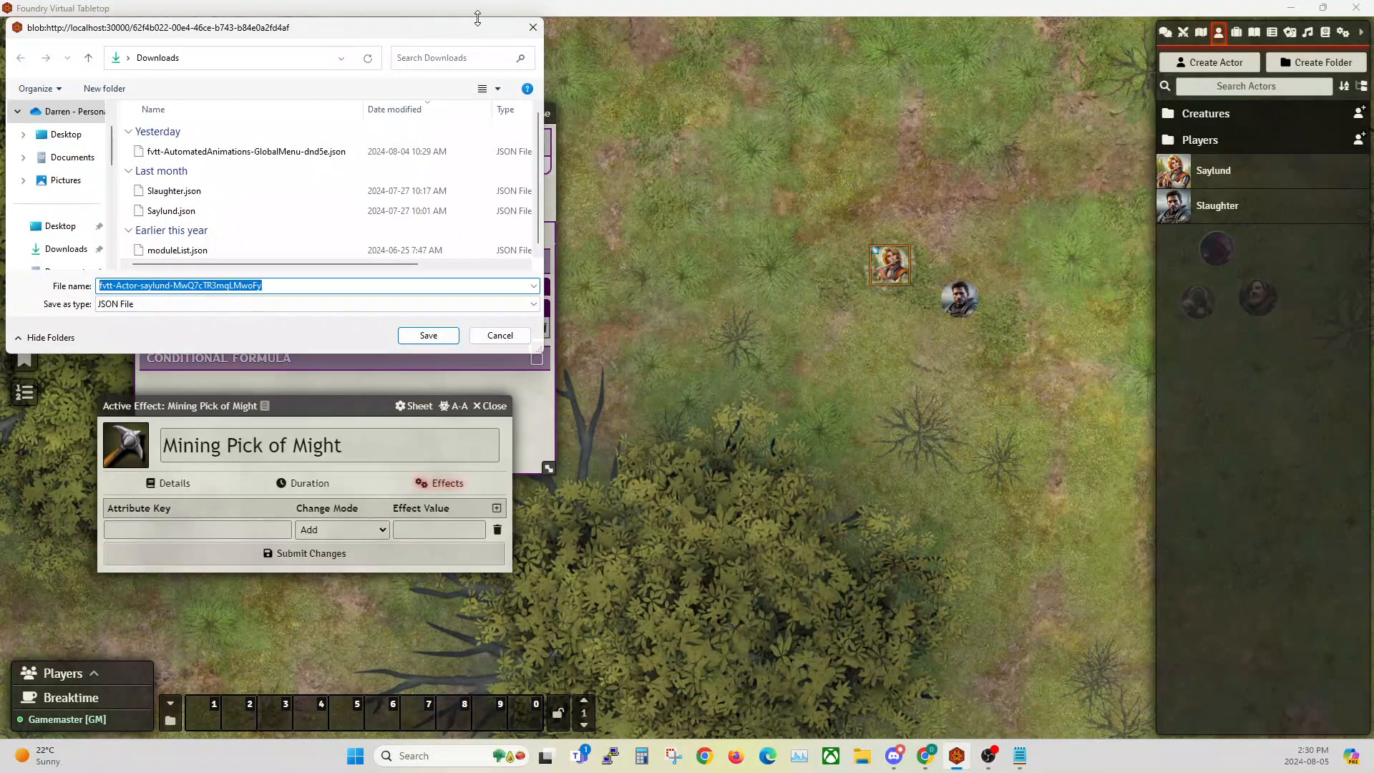
pyautogui.click(533, 27)
# Switch to Notepad and examine the beginning of Slaughter.json, where the system data structure starts.
pyautogui.click(1019, 755)
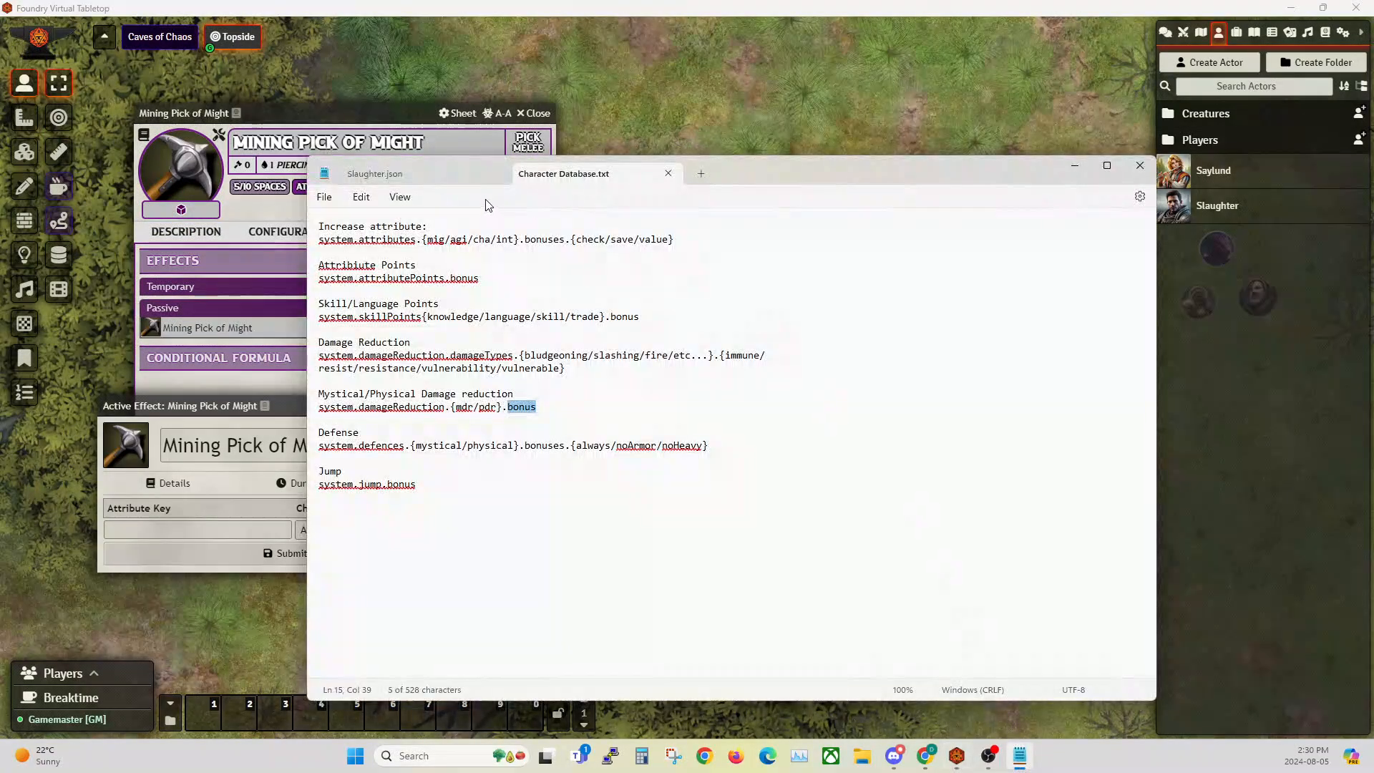
pyautogui.click(383, 173)
pyautogui.scroll(20, 473, 280)
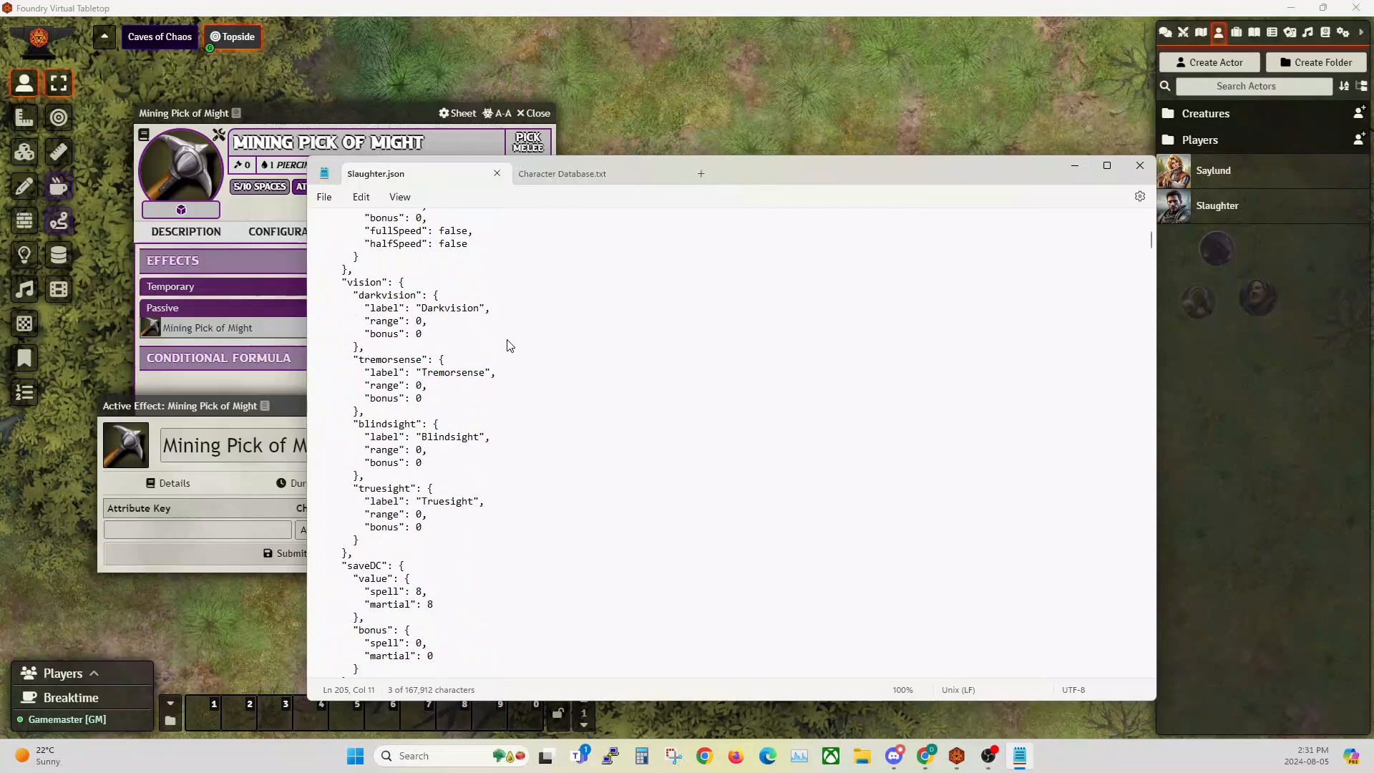
pyautogui.scroll(10, 510, 346)
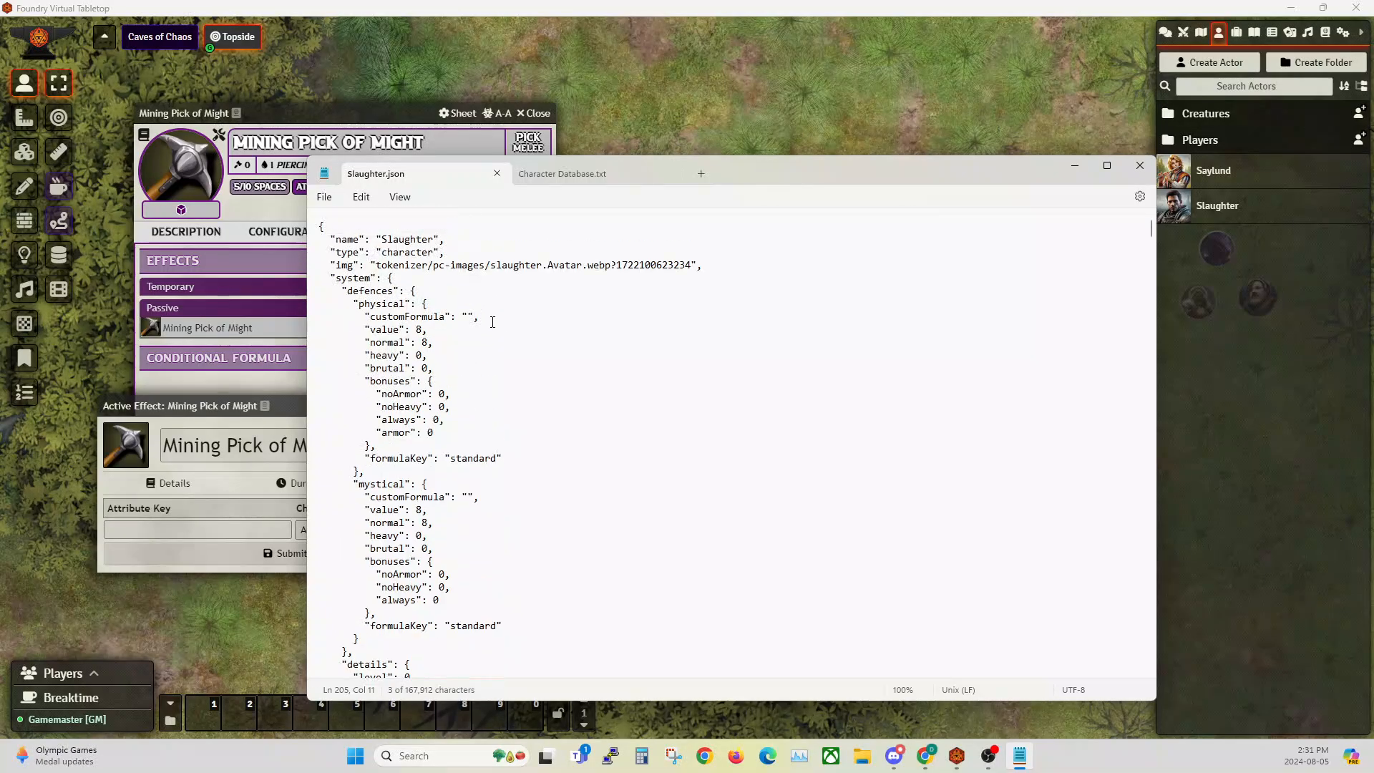
pyautogui.moveTo(745, 170); pyautogui.dragTo(892, 145)
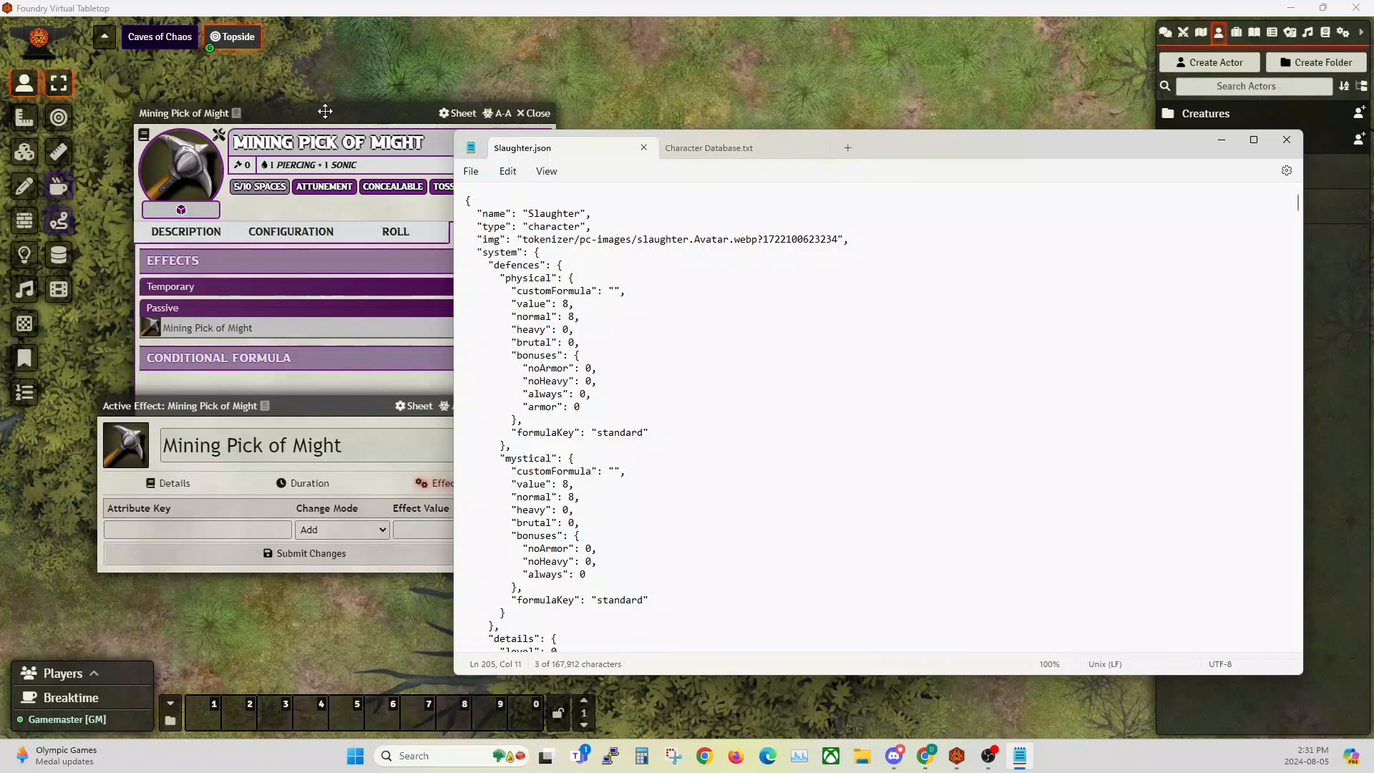
# Return to Foundry Virtual Tabletop, separate the item and effect windows, and begin the attribute key with "system.".
pyautogui.moveTo(323, 116); pyautogui.dragTo(287, 39)
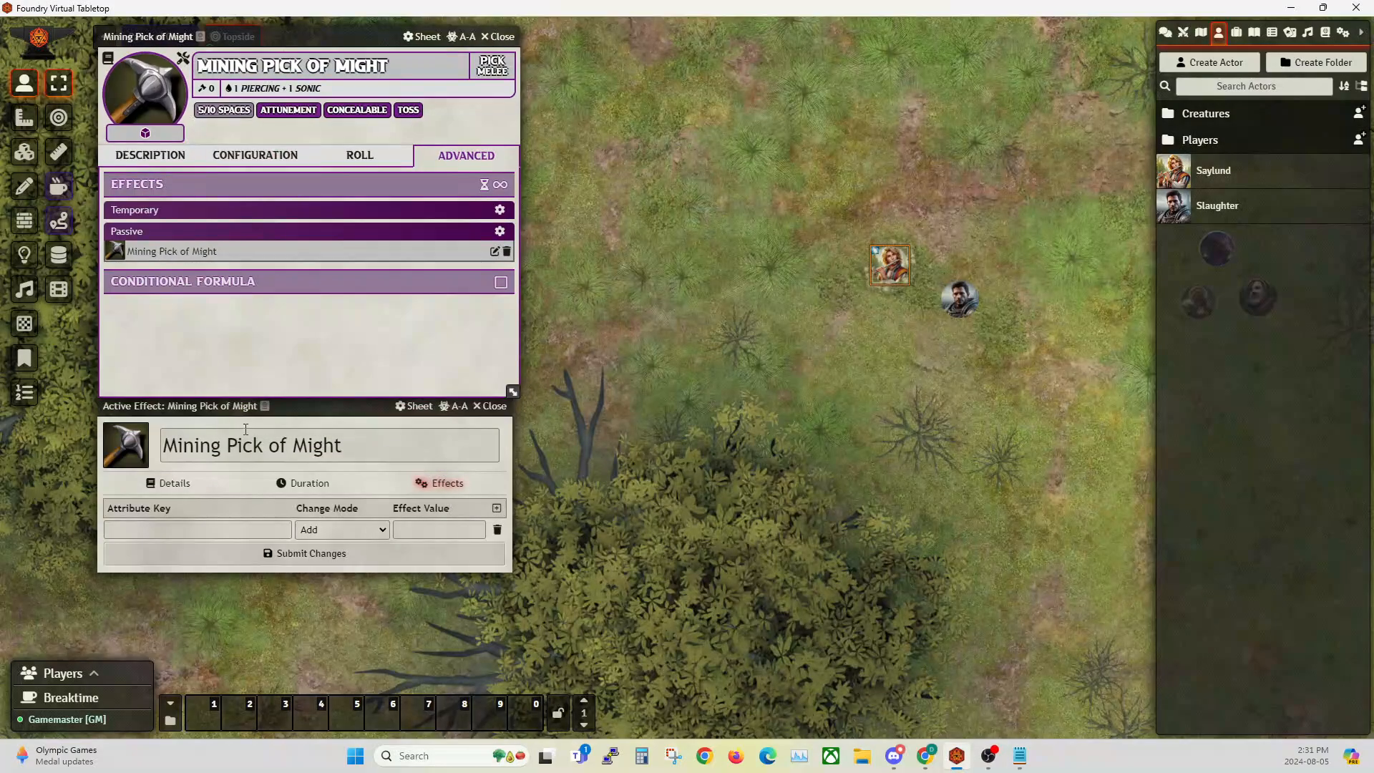
pyautogui.moveTo(305, 408); pyautogui.dragTo(303, 437)
pyautogui.click(127, 563)
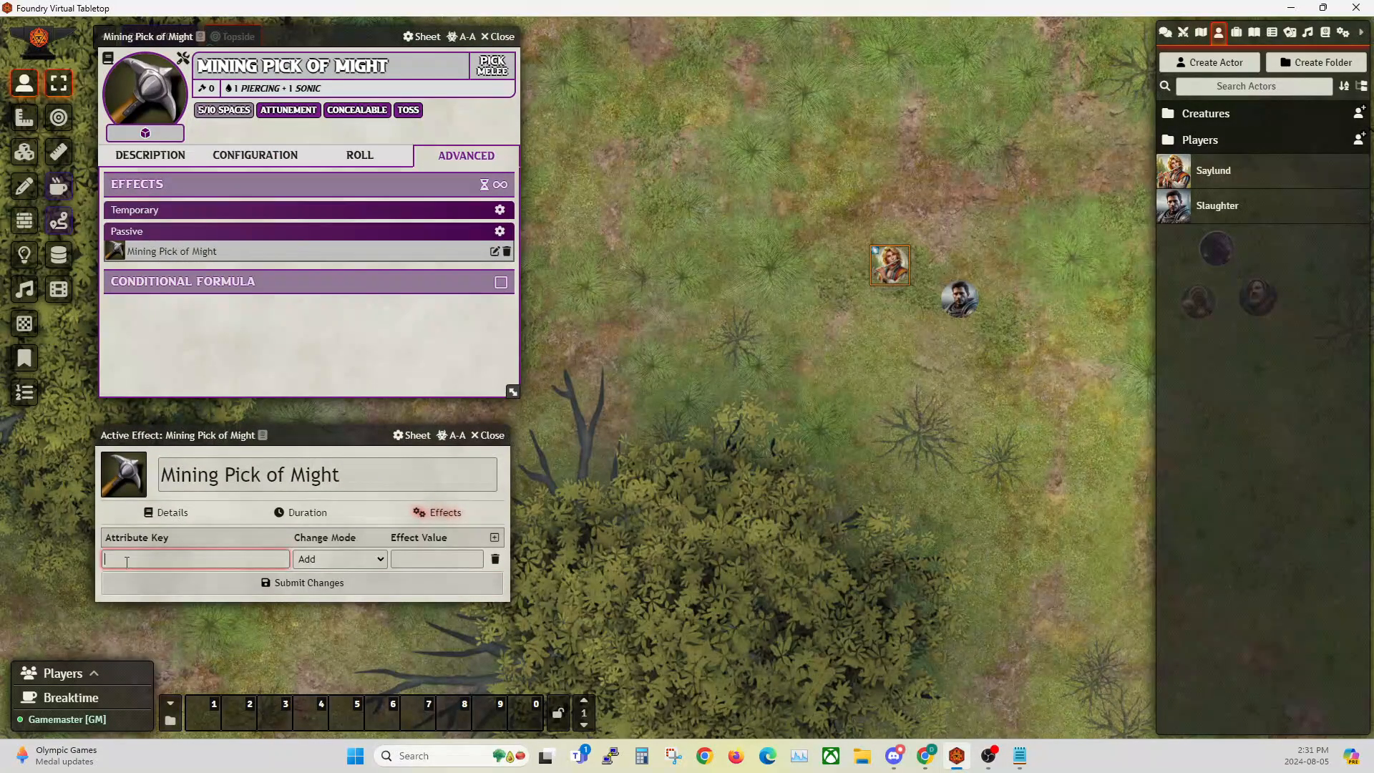
pyautogui.write('system.')
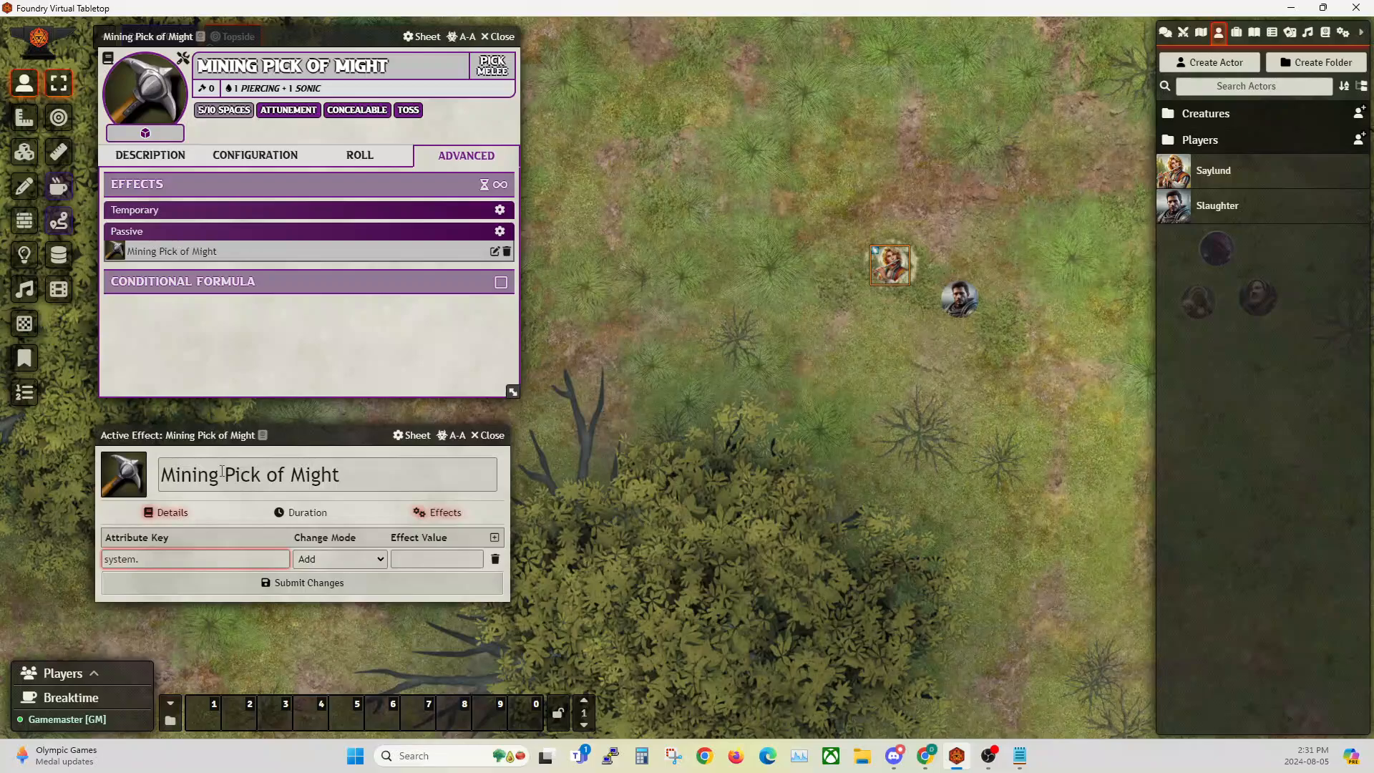
# Search Slaughter.json in Notepad for "min" and "trade" to locate the mining trade's data path.
pyautogui.click(1019, 757)
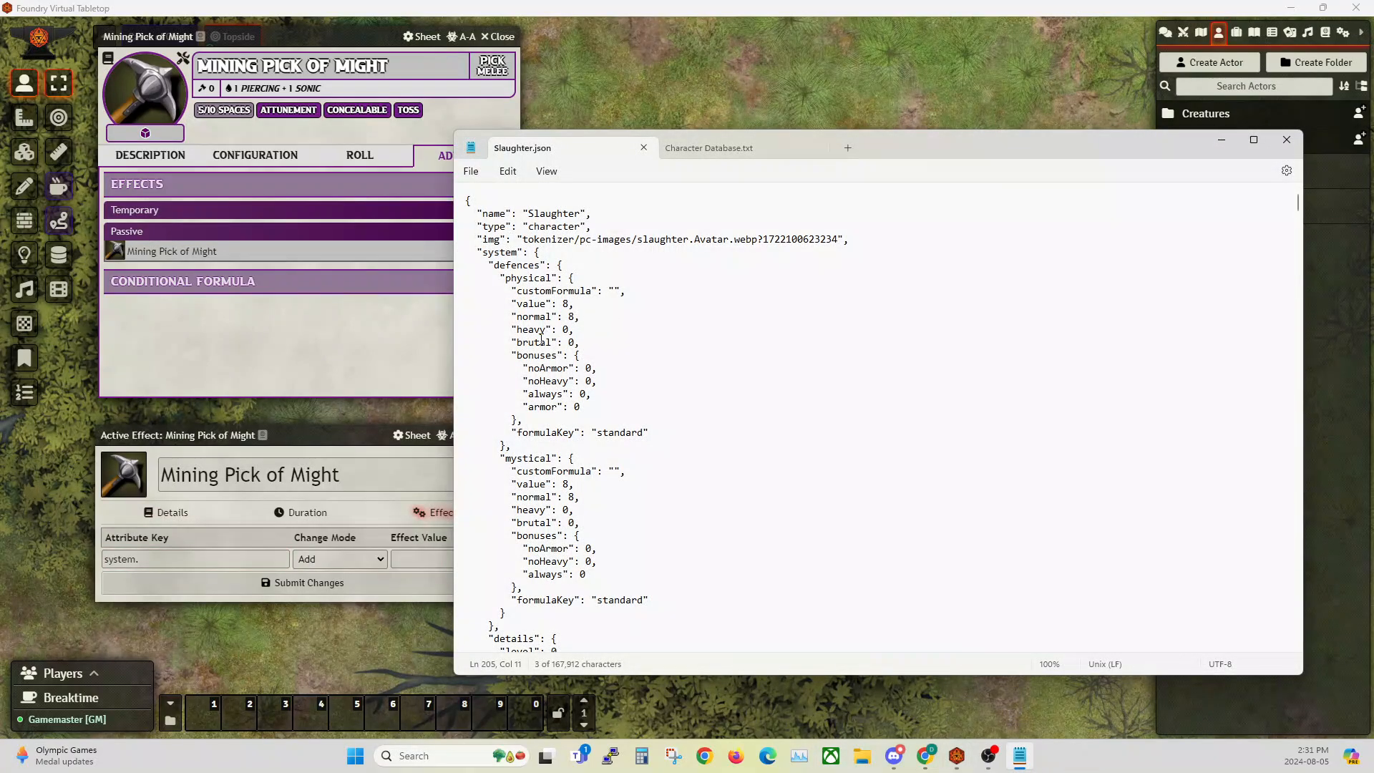
pyautogui.scroll(-7, 541, 338)
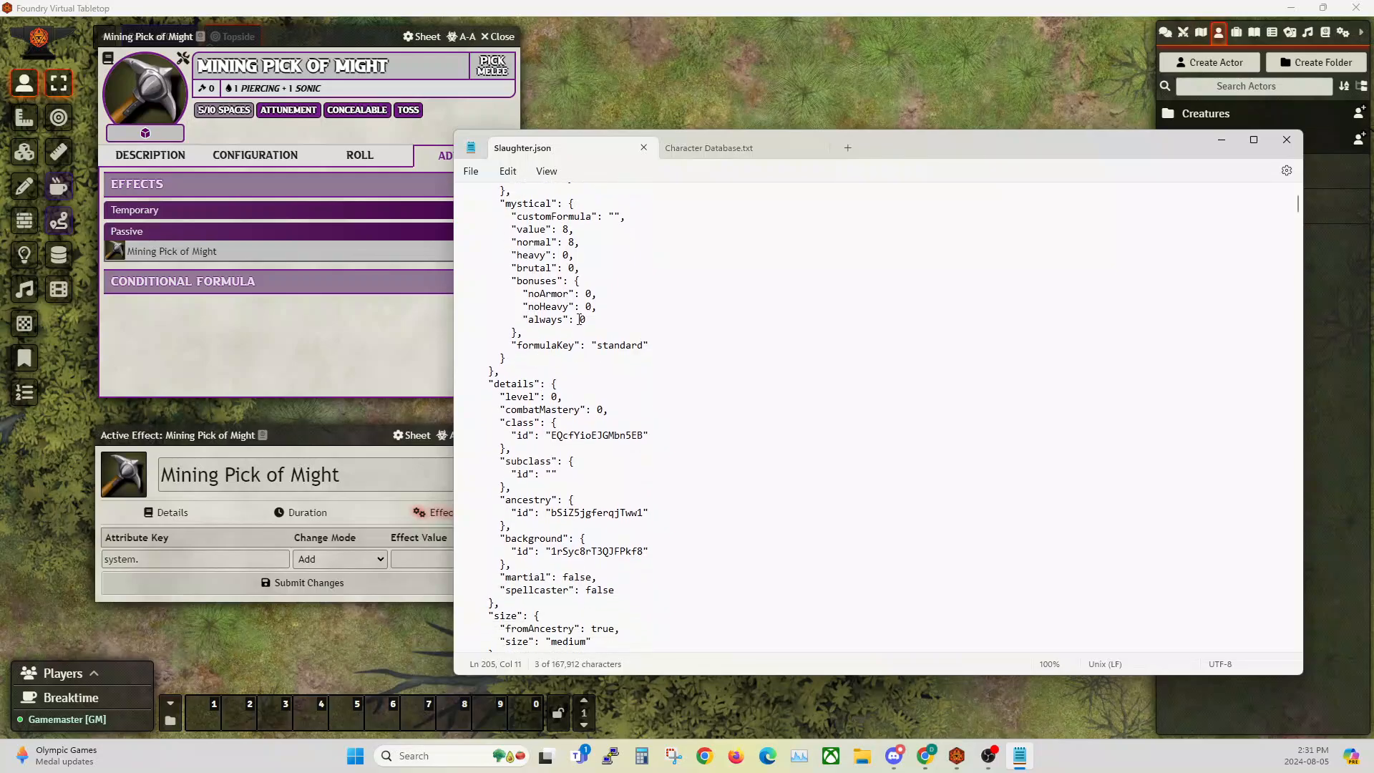
pyautogui.click(565, 267)
pyautogui.hotkey('ctrl', 'f')
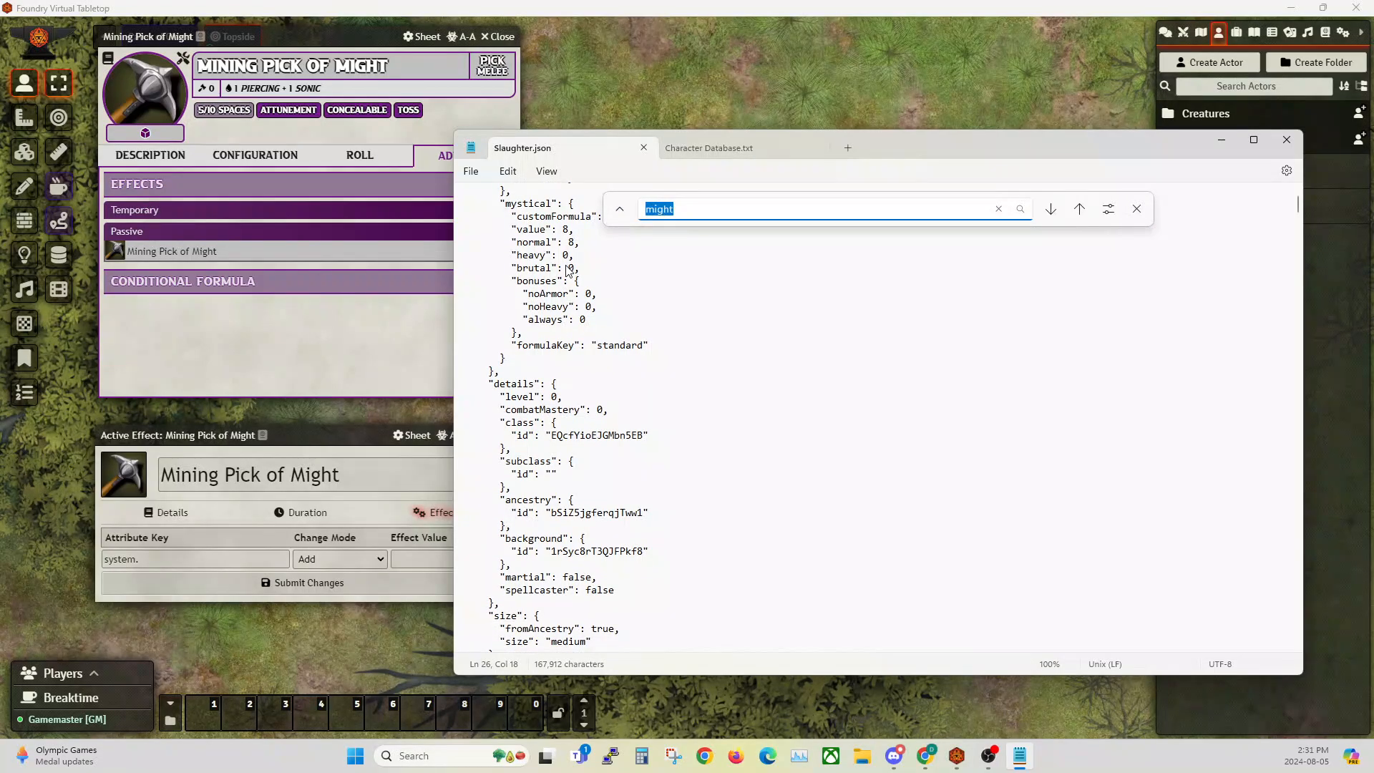
pyautogui.write('min')
pyautogui.click(1051, 209)
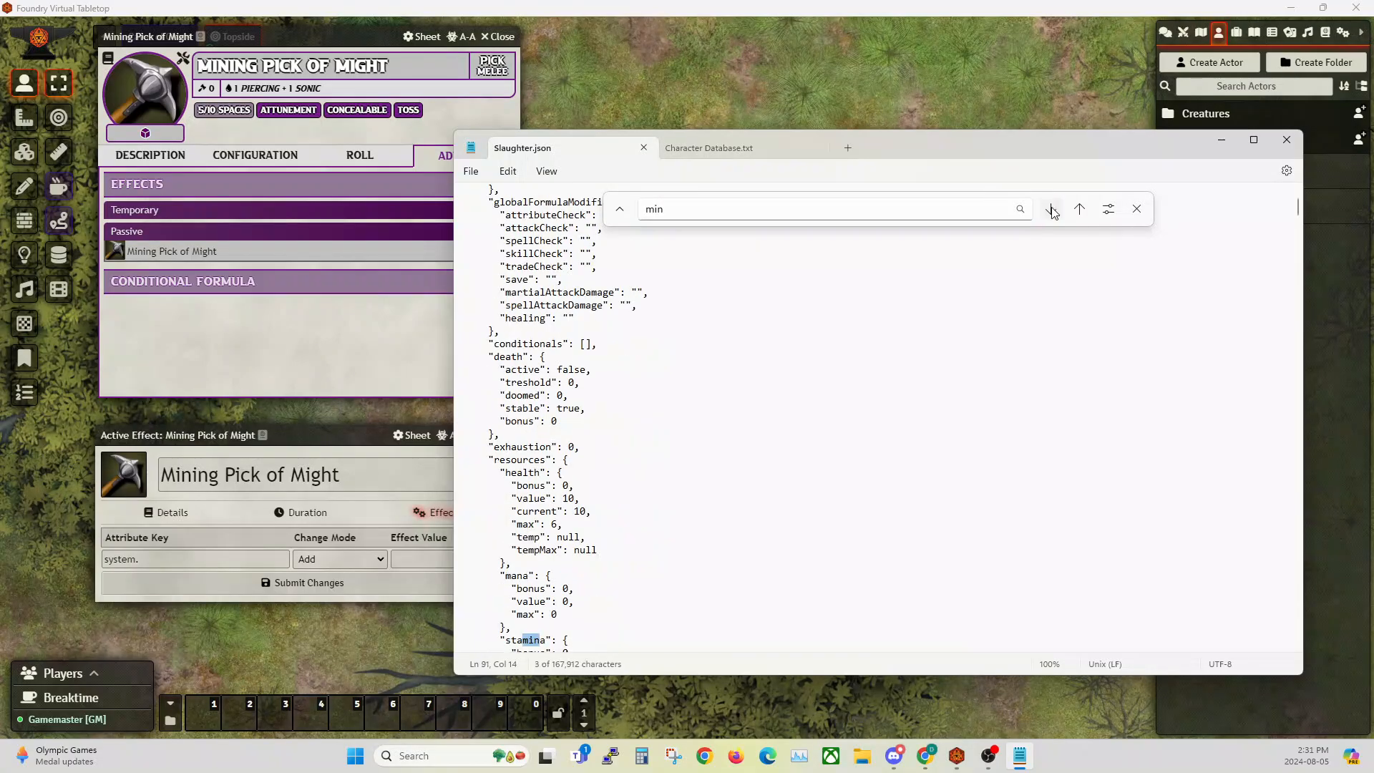
pyautogui.hotkey('ctrl', 'f')
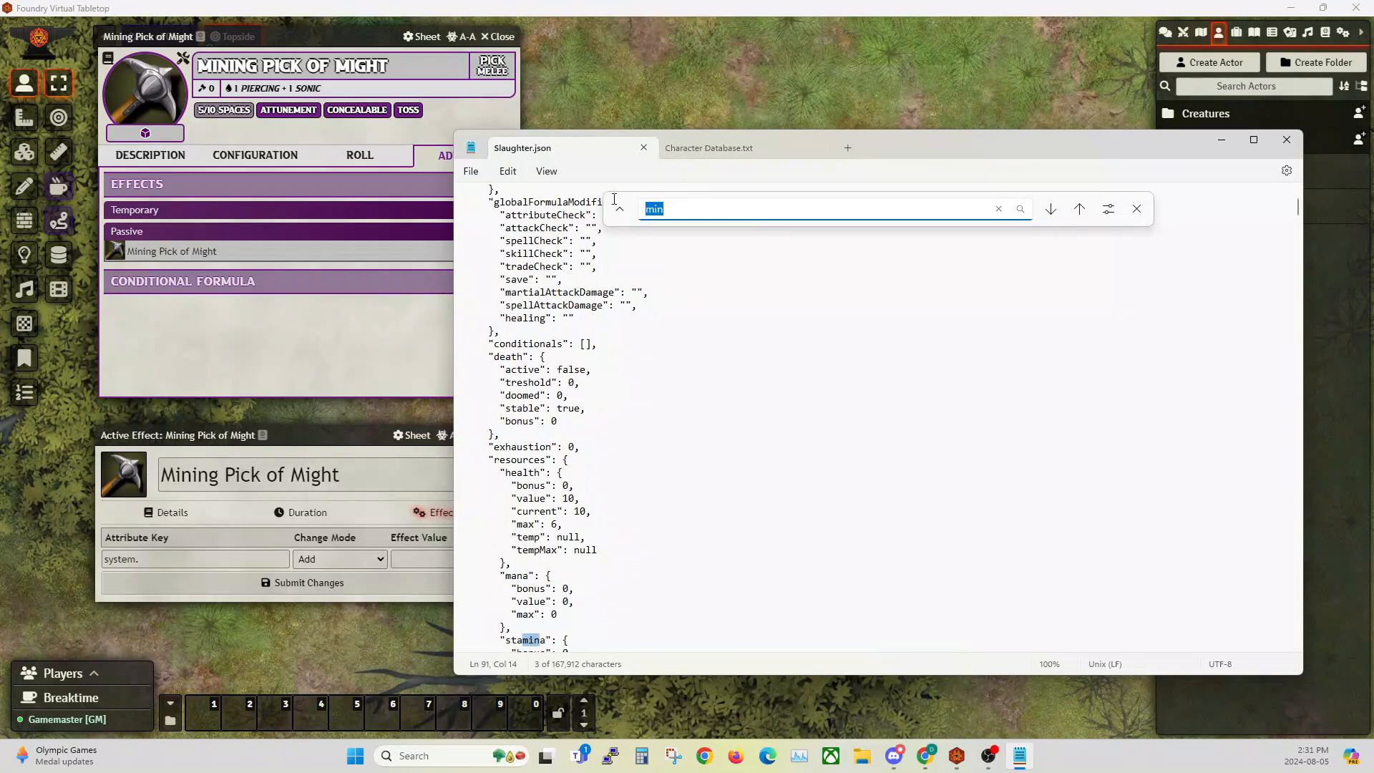
pyautogui.write('trade')
pyautogui.click(1051, 208)
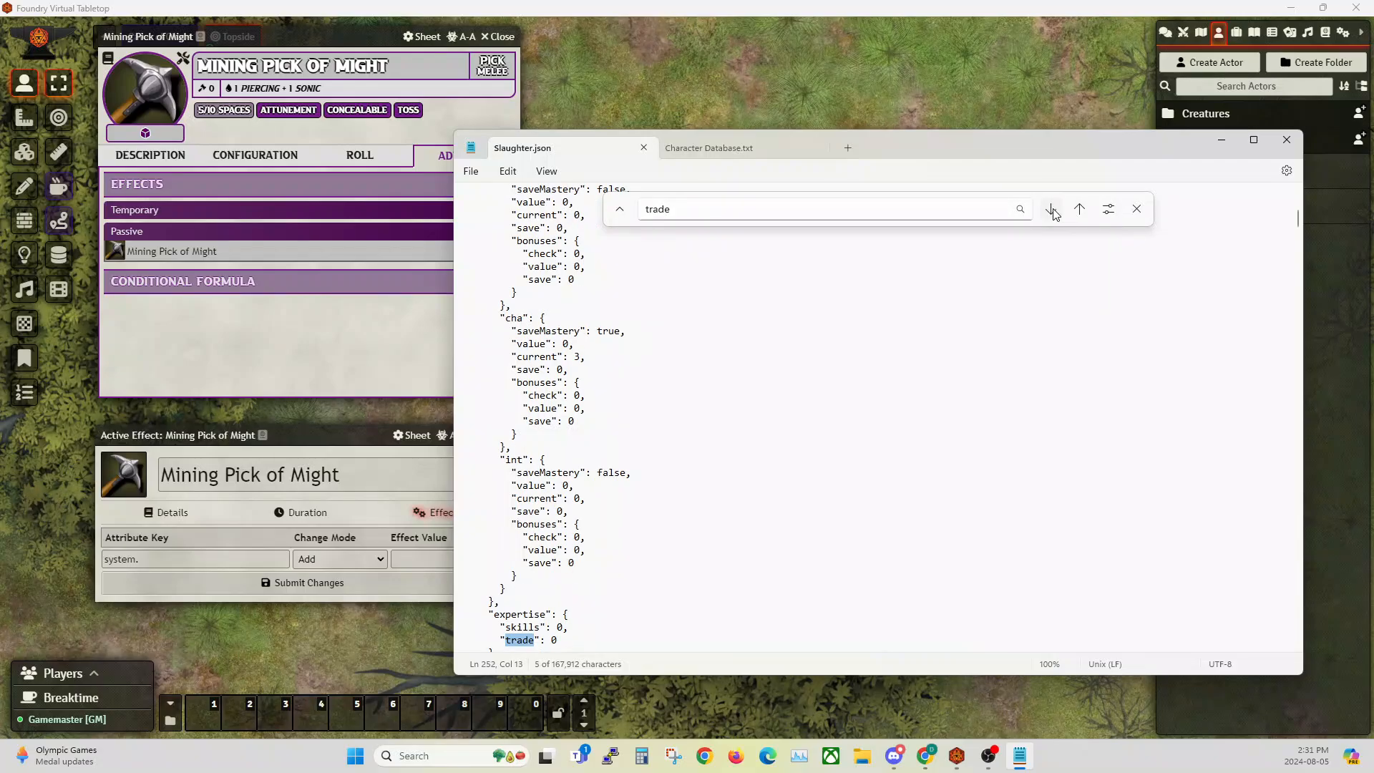
# Find the tradeSkills block in Slaughter.json and move the Notepad window clear of the effect's attribute fields.
pyautogui.click(1051, 209)
pyautogui.scroll(-4, 824, 386)
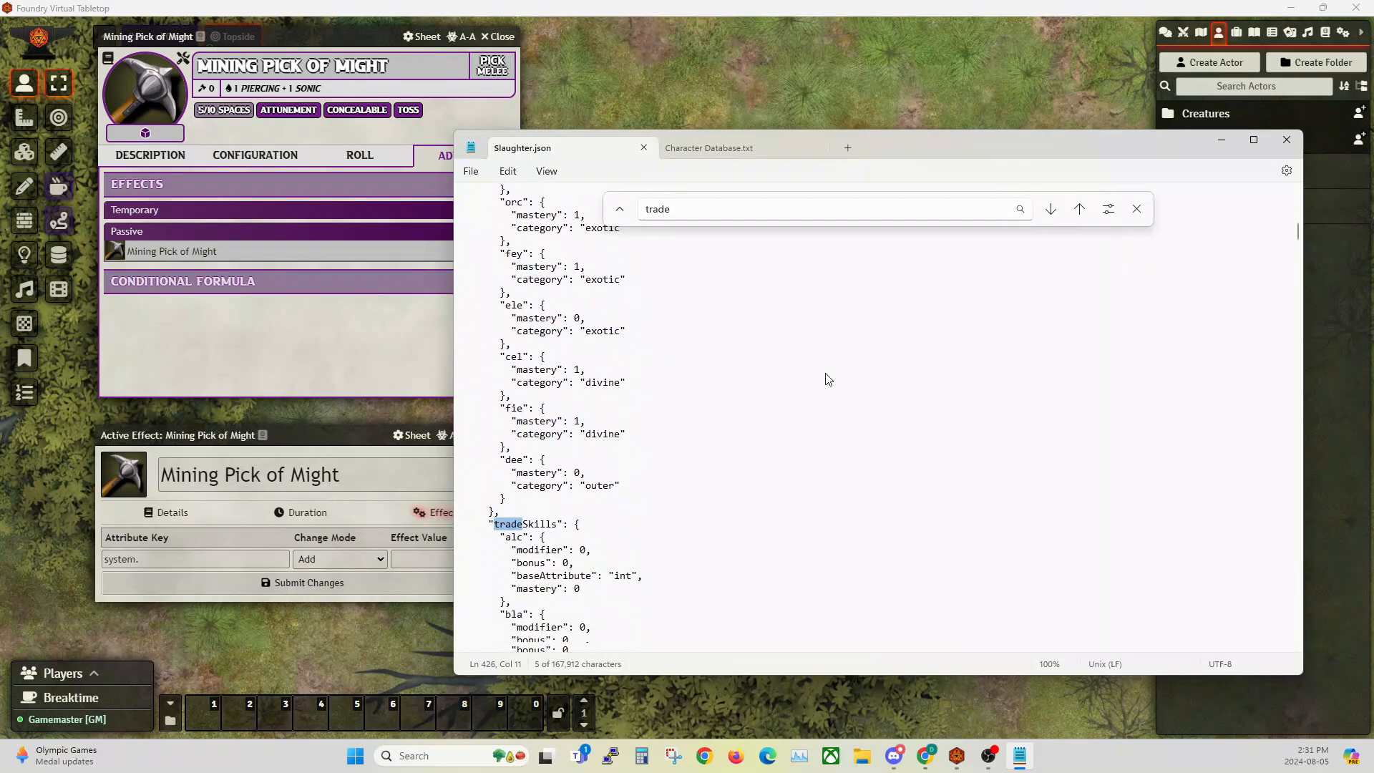
pyautogui.scroll(-2, 816, 386)
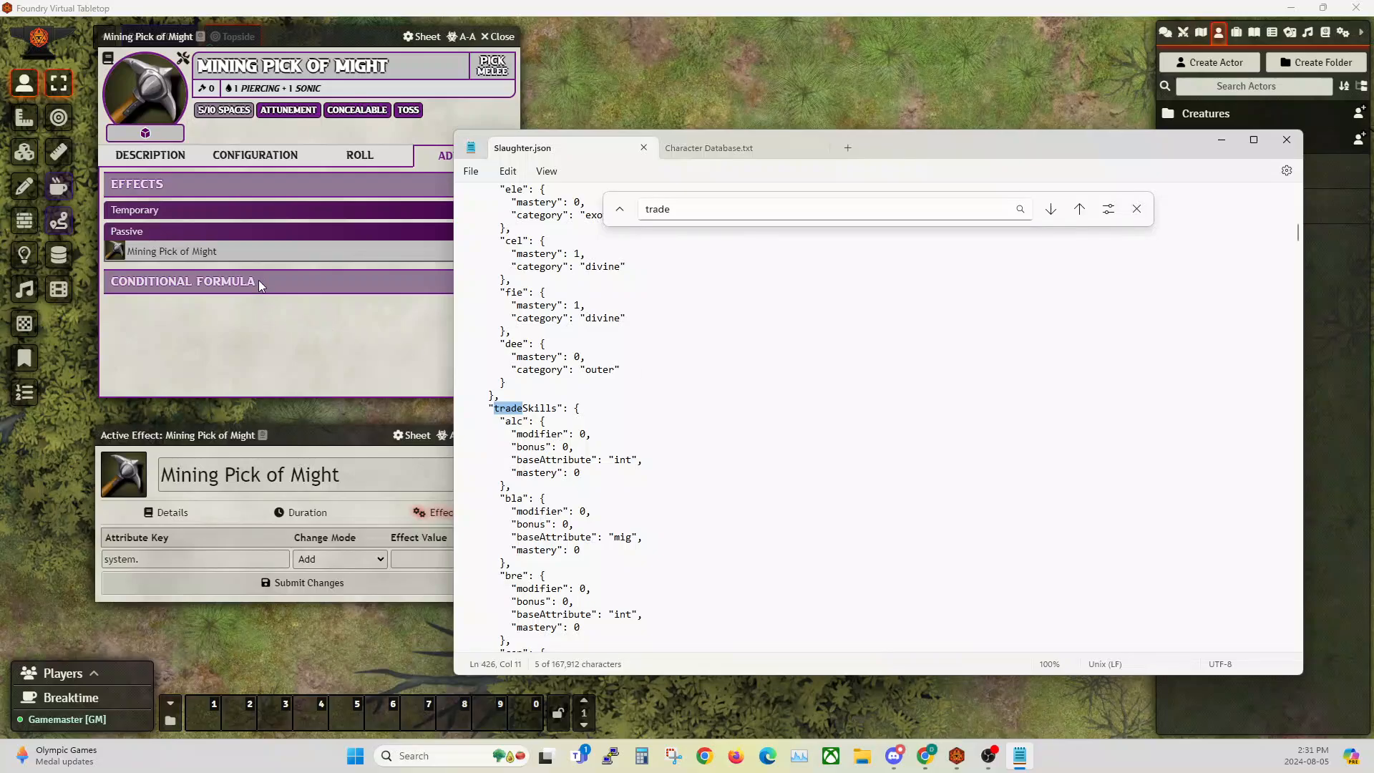
pyautogui.click(531, 406)
pyautogui.doubleClick(531, 406)
pyautogui.moveTo(915, 145); pyautogui.dragTo(1082, 116)
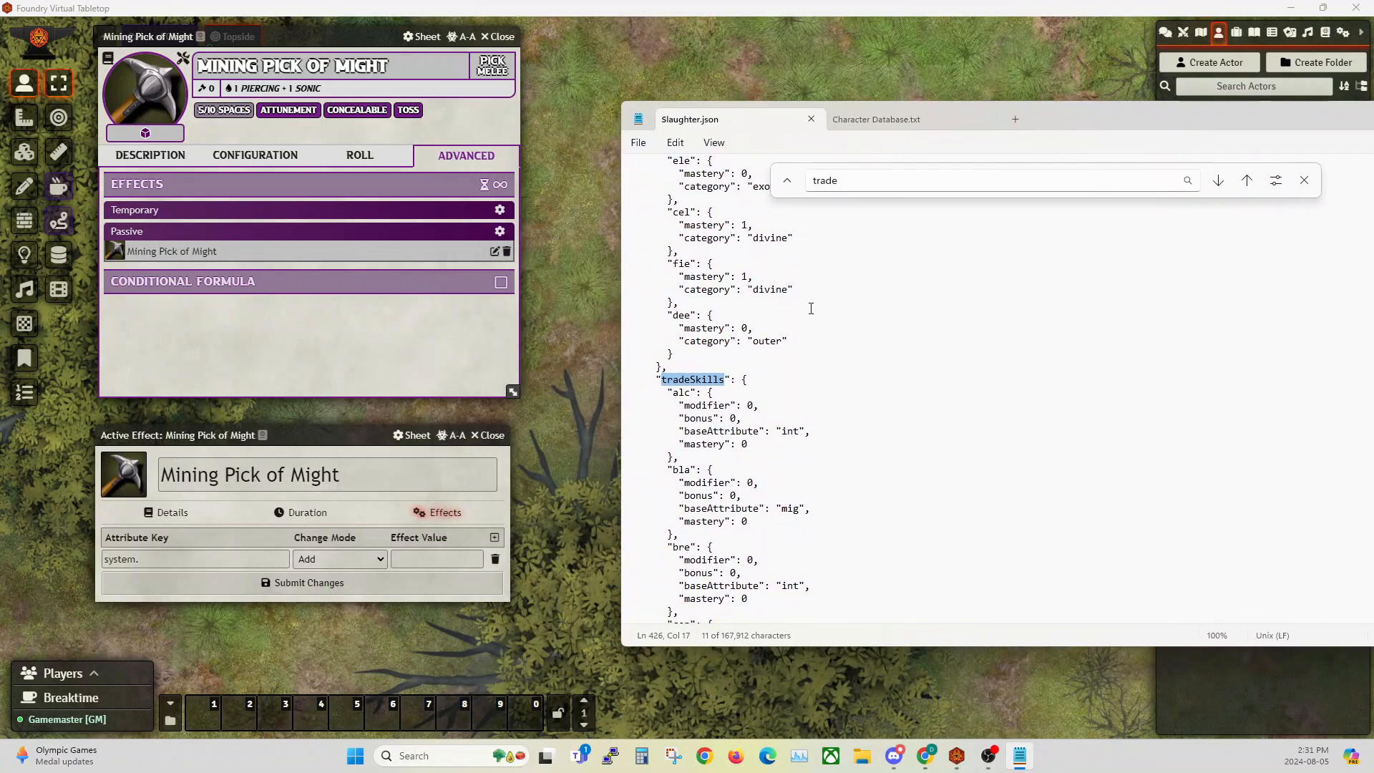
# Copy "tradeSkills" from Slaughter.json into the Foundry effect's attribute key, extending it to "system.tradeSkills.".
pyautogui.doubleClick(694, 380)
pyautogui.hotkey('ctrl', 'c')
pyautogui.click(165, 563)
pyautogui.hotkey('ctrl', 'v')
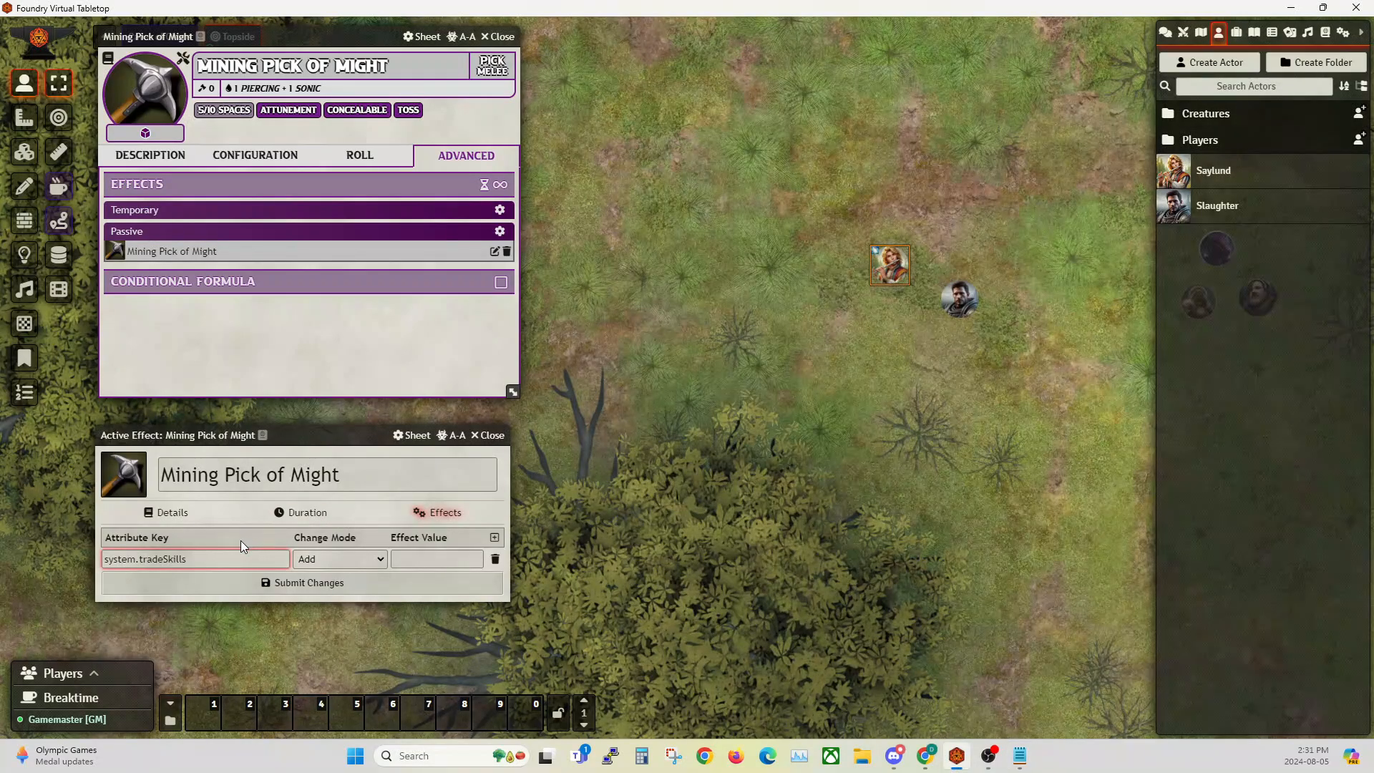
pyautogui.write('.')
# Switch to Notepad and look through the tradeSkills abbreviations in Slaughter.json for a mining entry.
pyautogui.click(1019, 756)
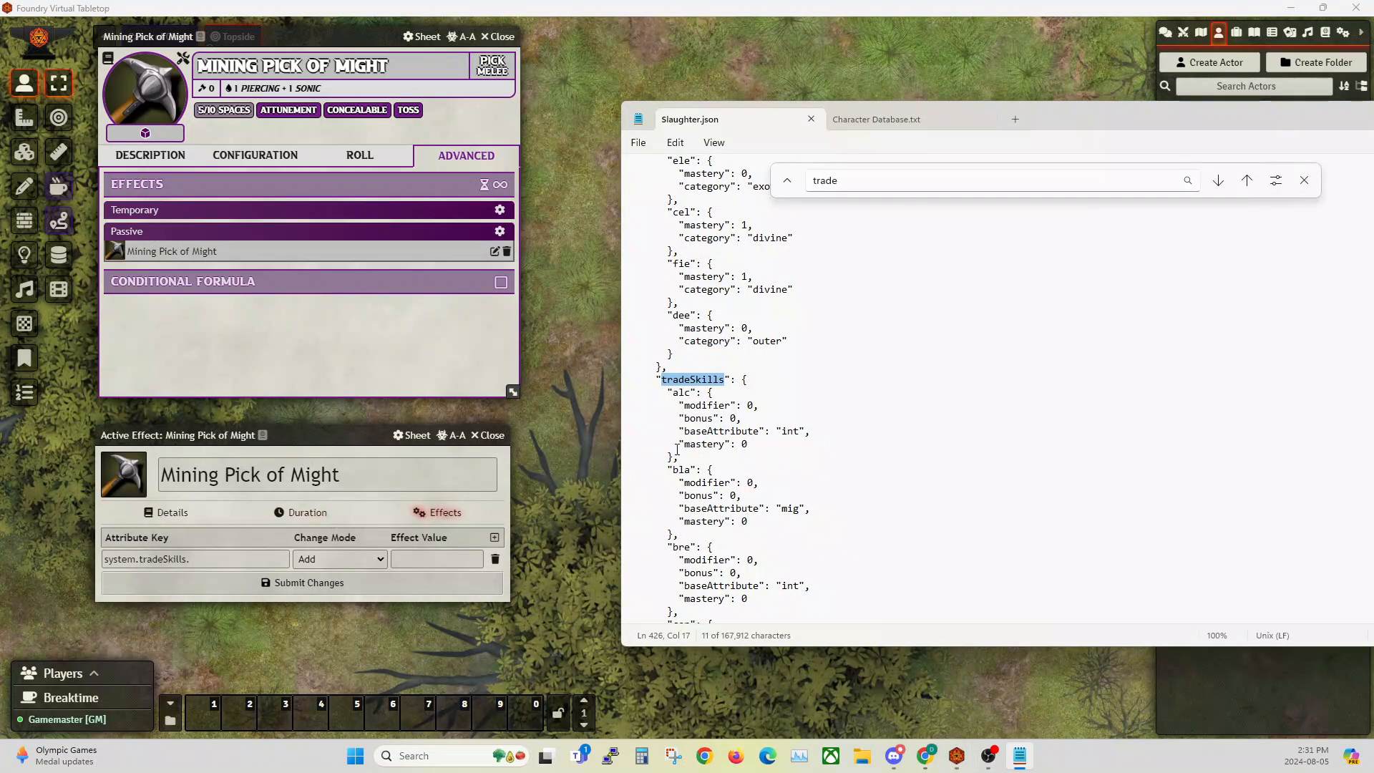
pyautogui.scroll(-2, 692, 445)
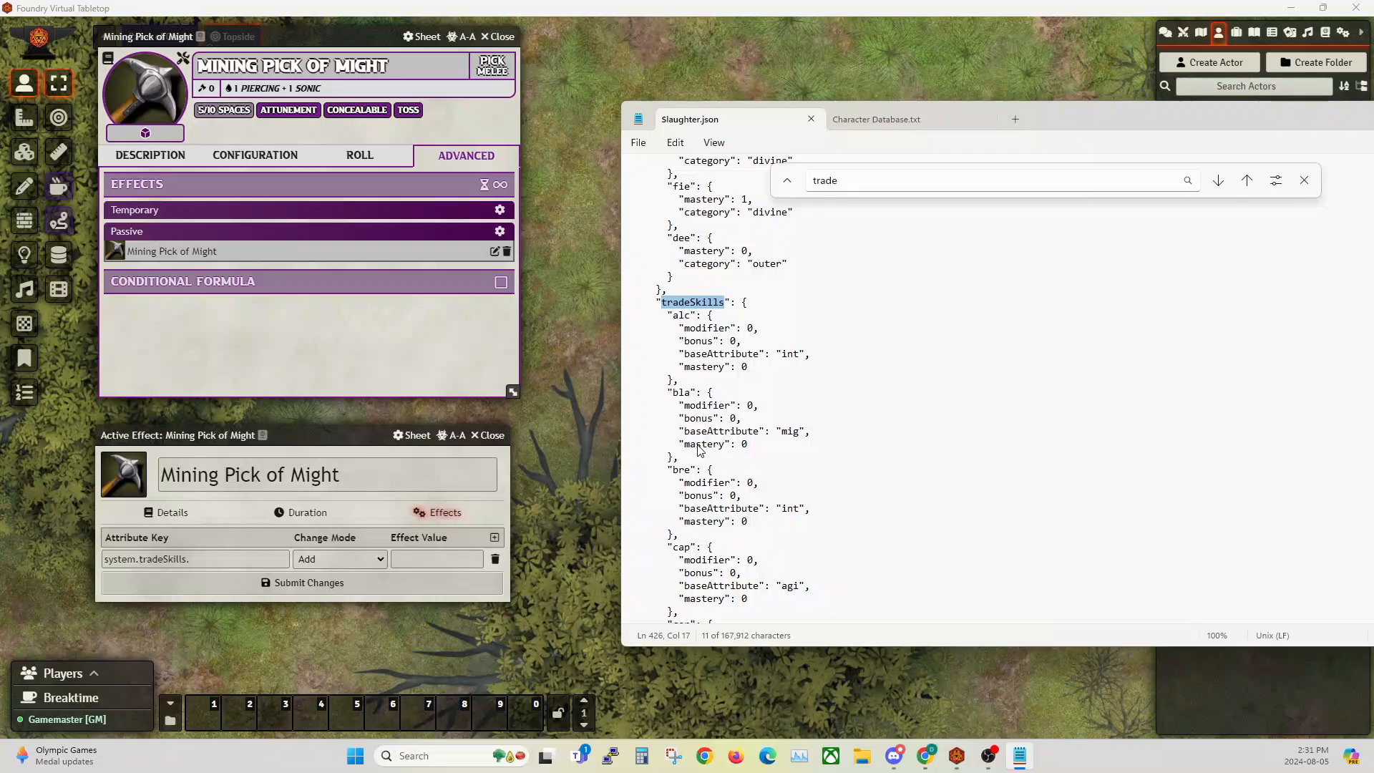
pyautogui.scroll(-5, 700, 449)
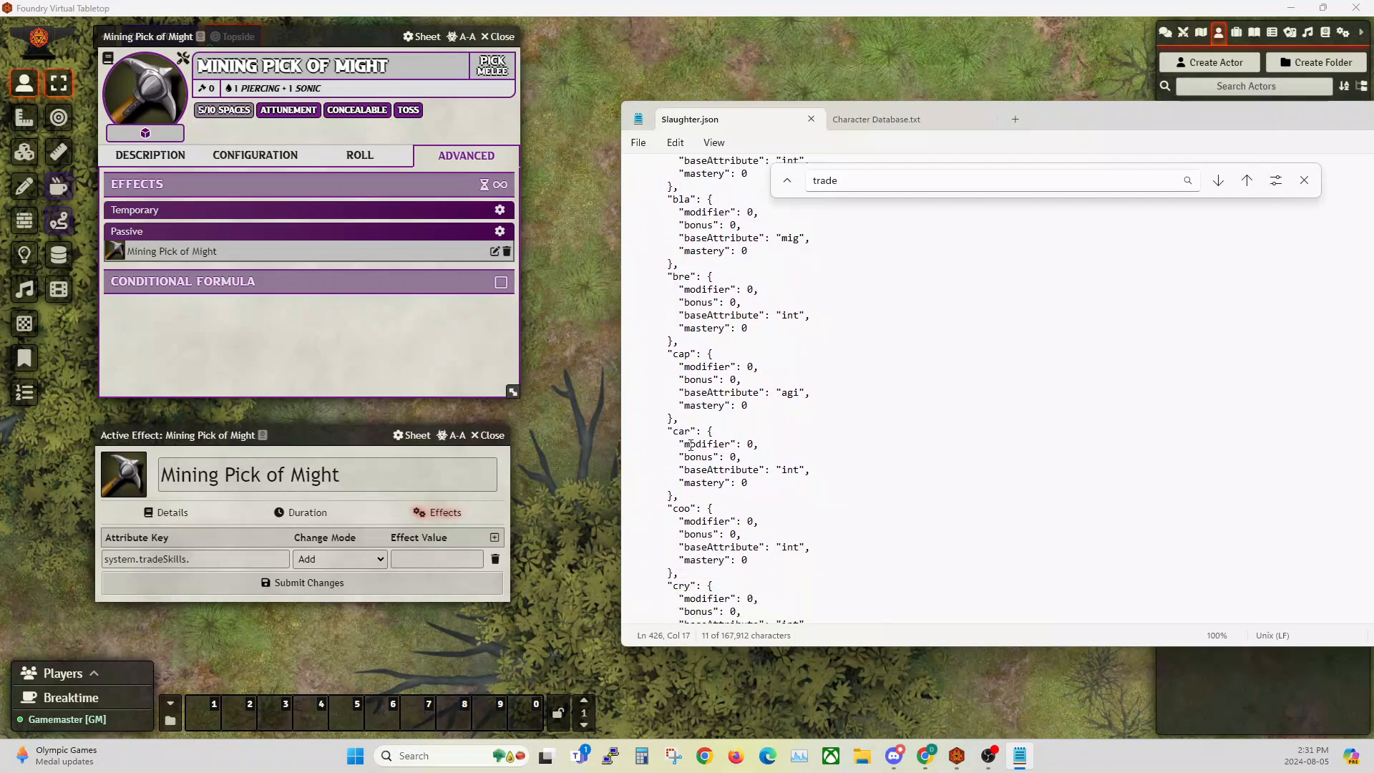
pyautogui.scroll(-5, 689, 440)
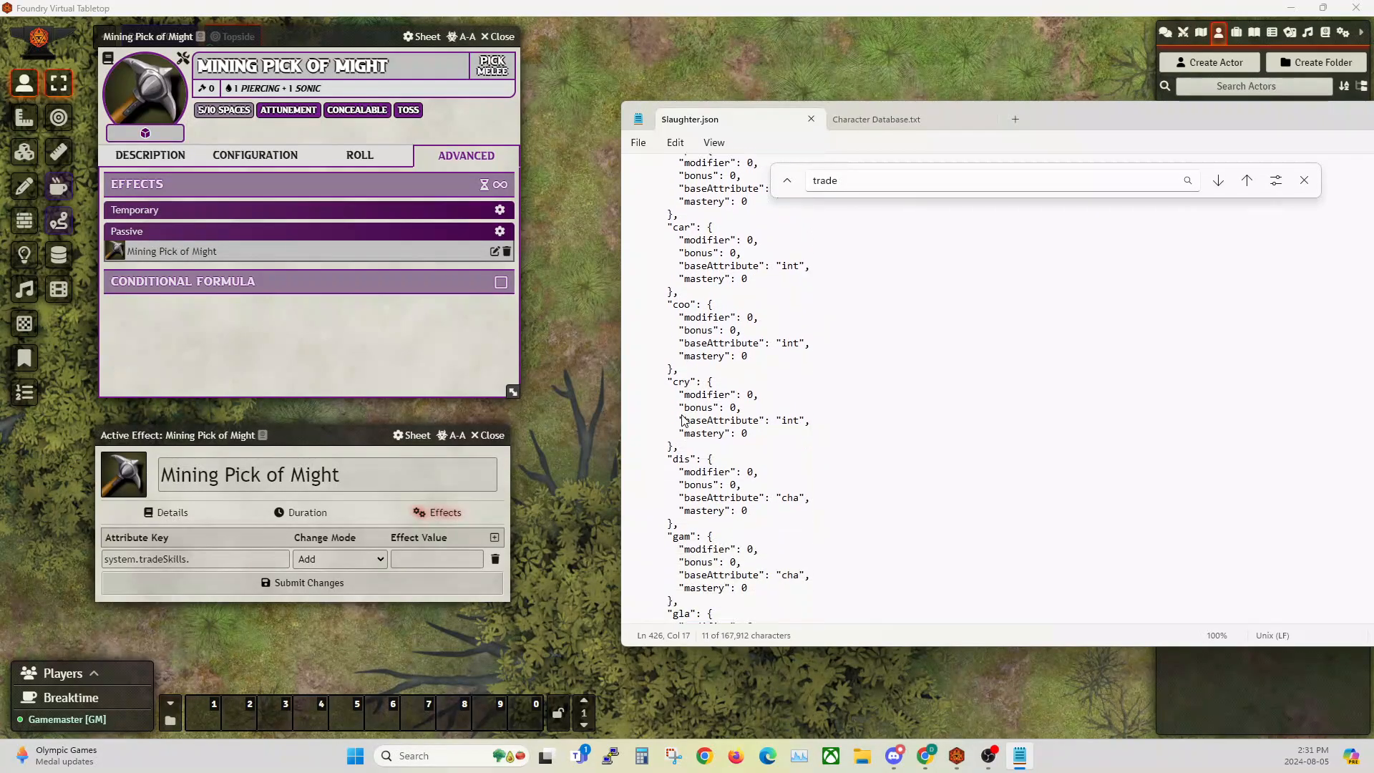
pyautogui.scroll(-2, 683, 420)
pyautogui.scroll(-3, 685, 386)
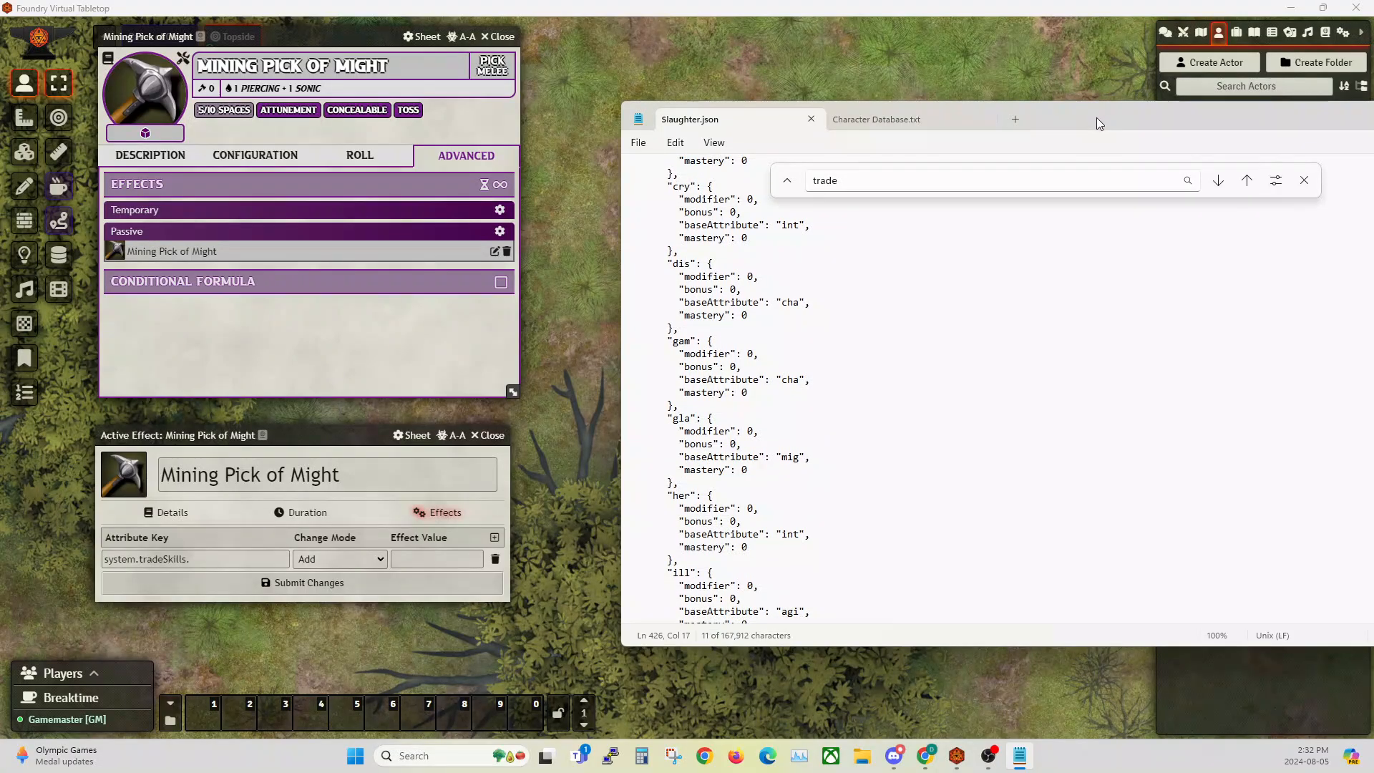
pyautogui.scroll(-9, 673, 447)
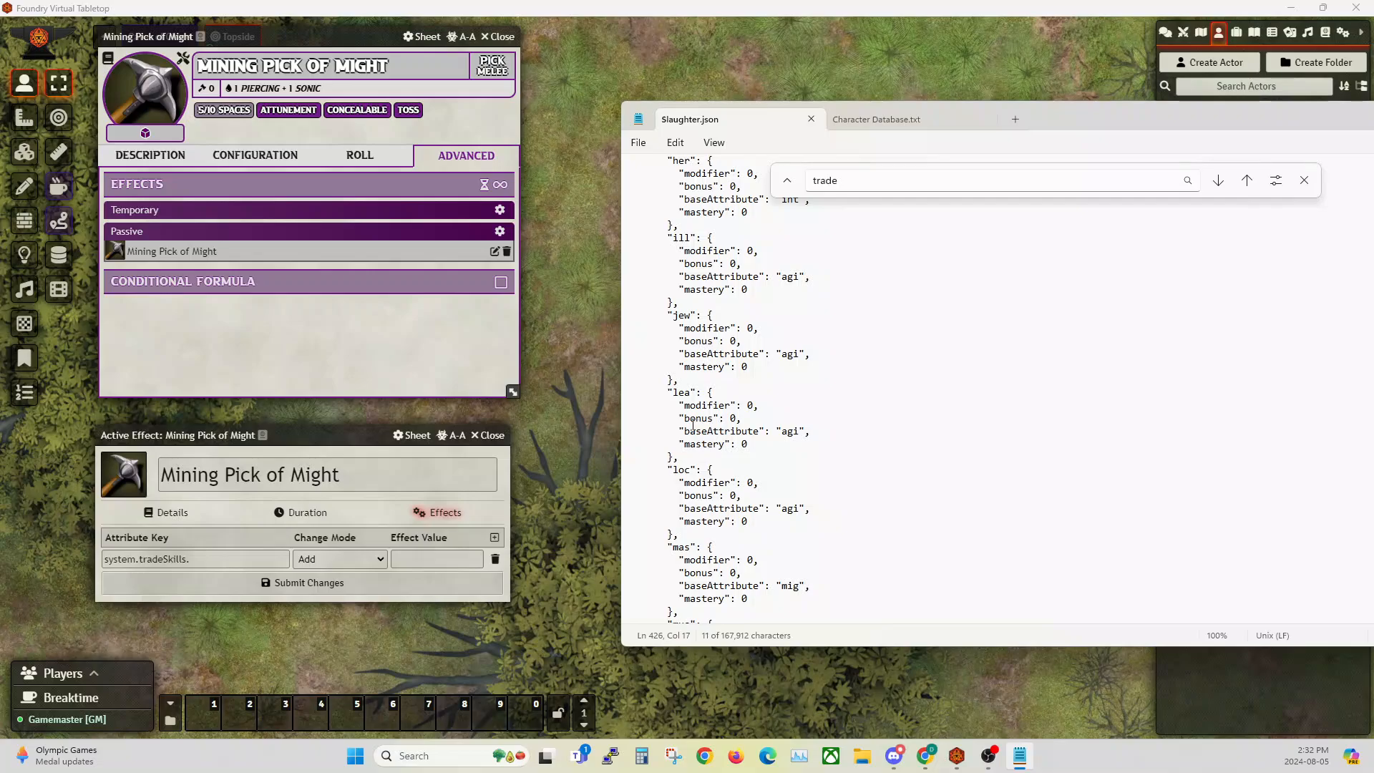
pyautogui.scroll(-2, 694, 435)
pyautogui.doubleClick(681, 393)
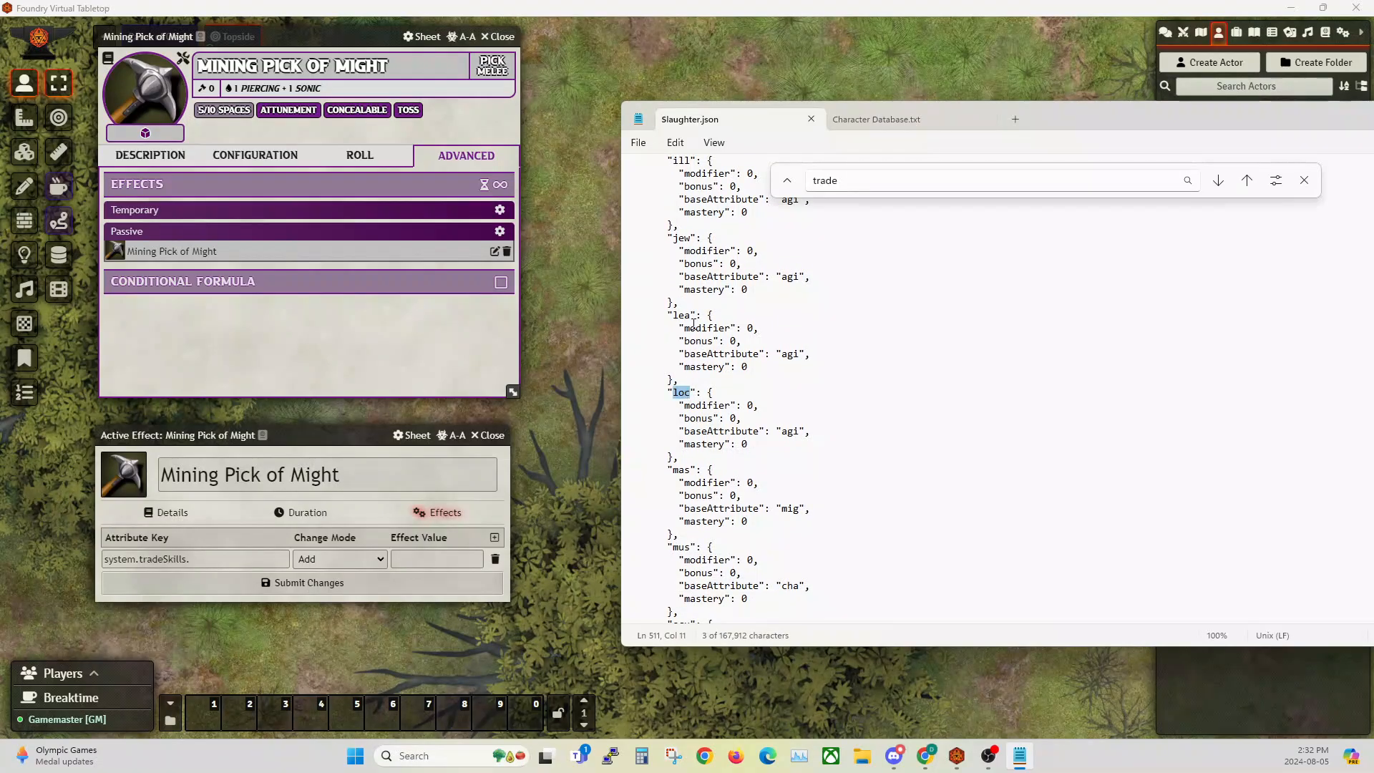
pyautogui.doubleClick(681, 316)
pyautogui.scroll(-3, 705, 400)
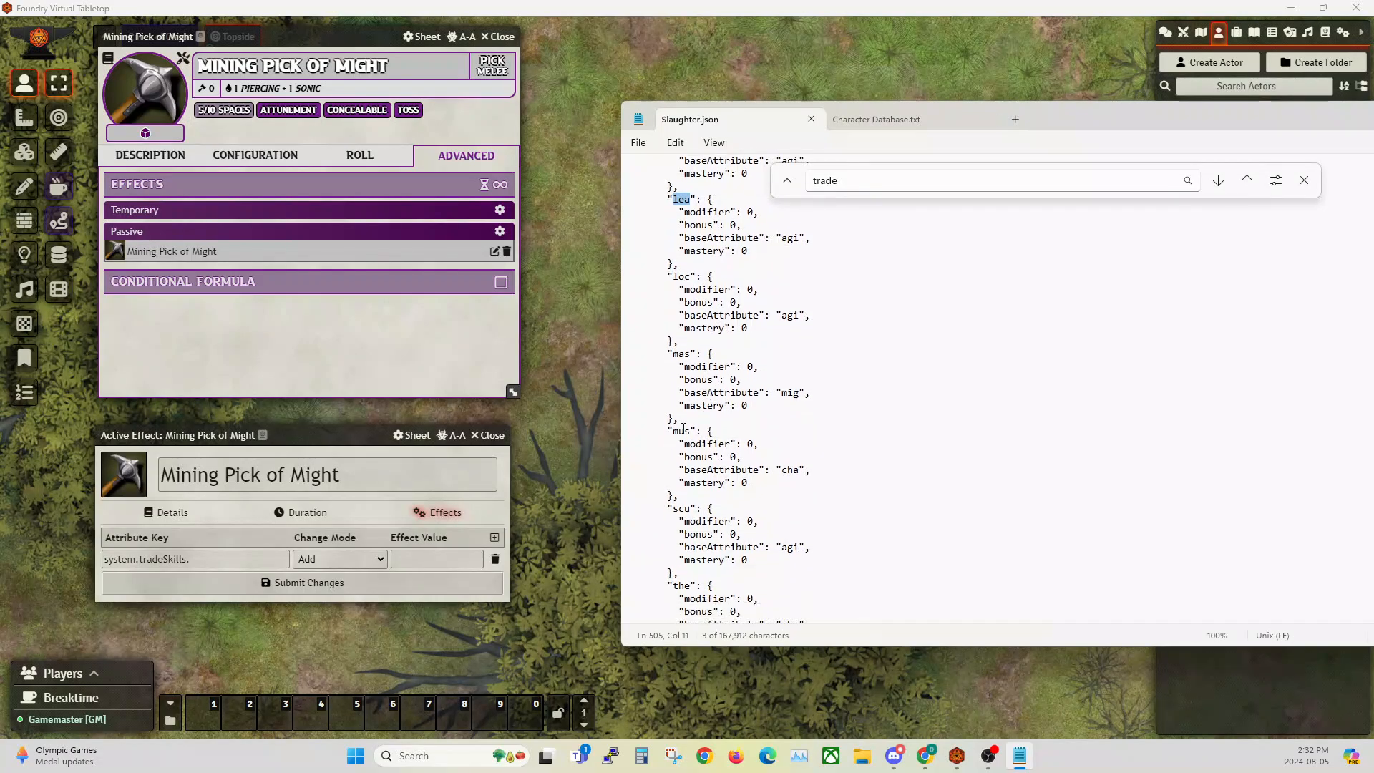
pyautogui.scroll(-1, 683, 429)
pyautogui.scroll(-2, 733, 281)
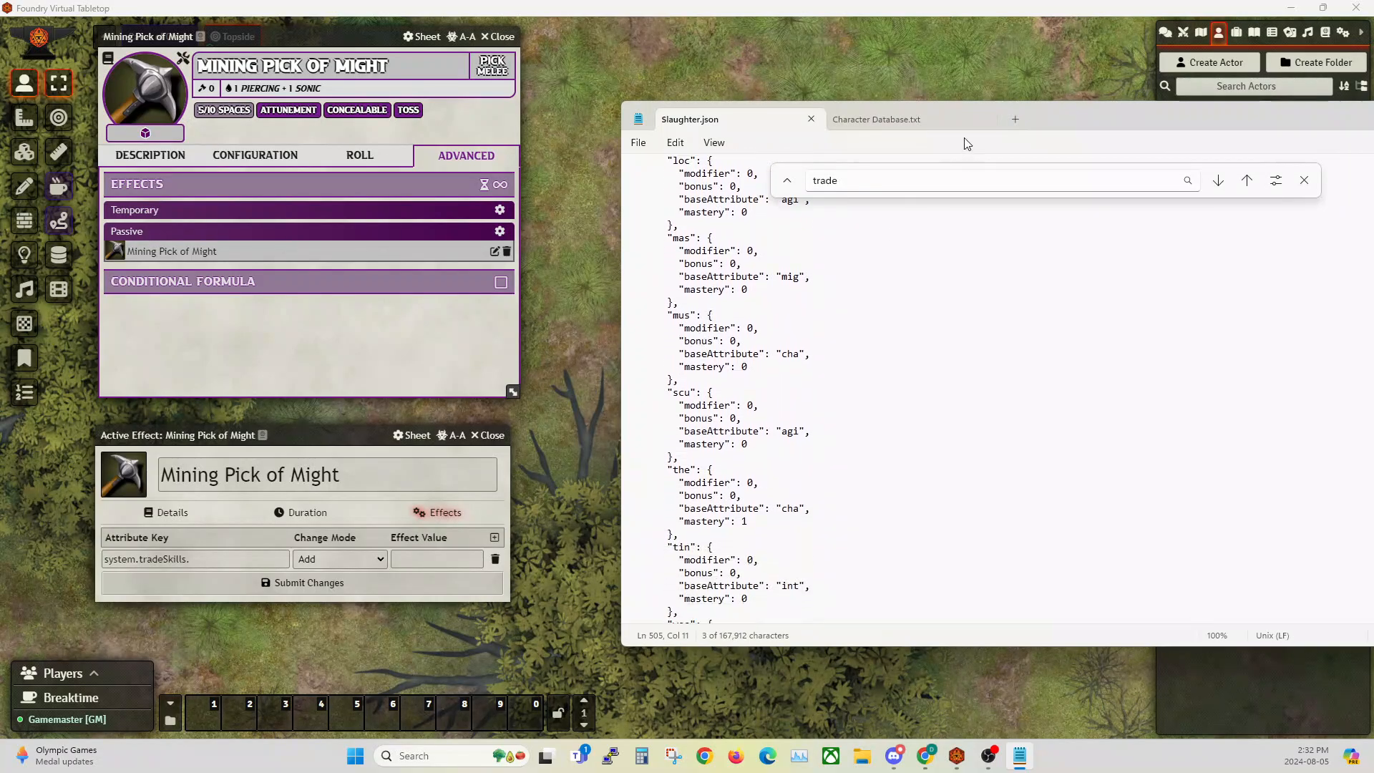
# Open Saylund's character sheet in Foundry, examine the trade skills list for a mining or masonry trade, and close the sheet.
pyautogui.moveTo(1075, 117); pyautogui.dragTo(507, 132)
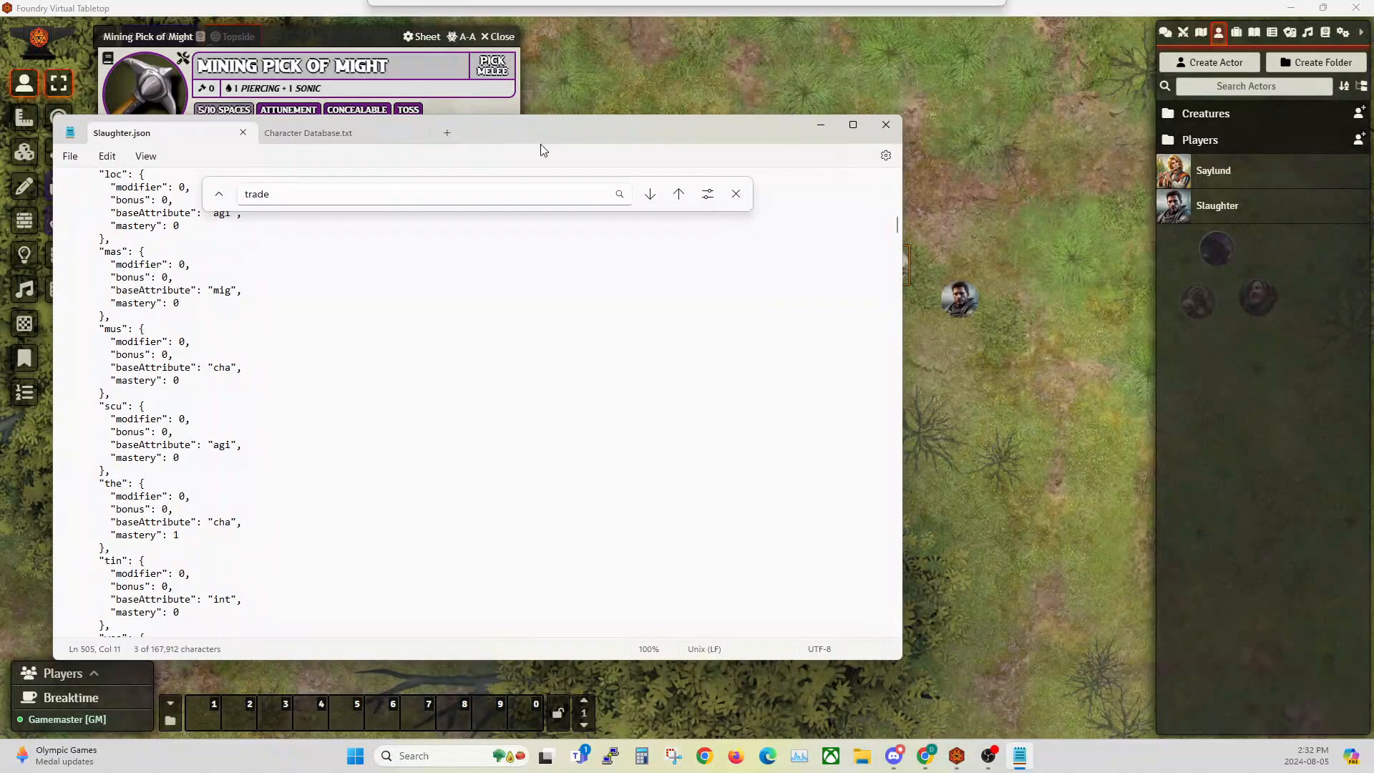
pyautogui.click(1232, 172)
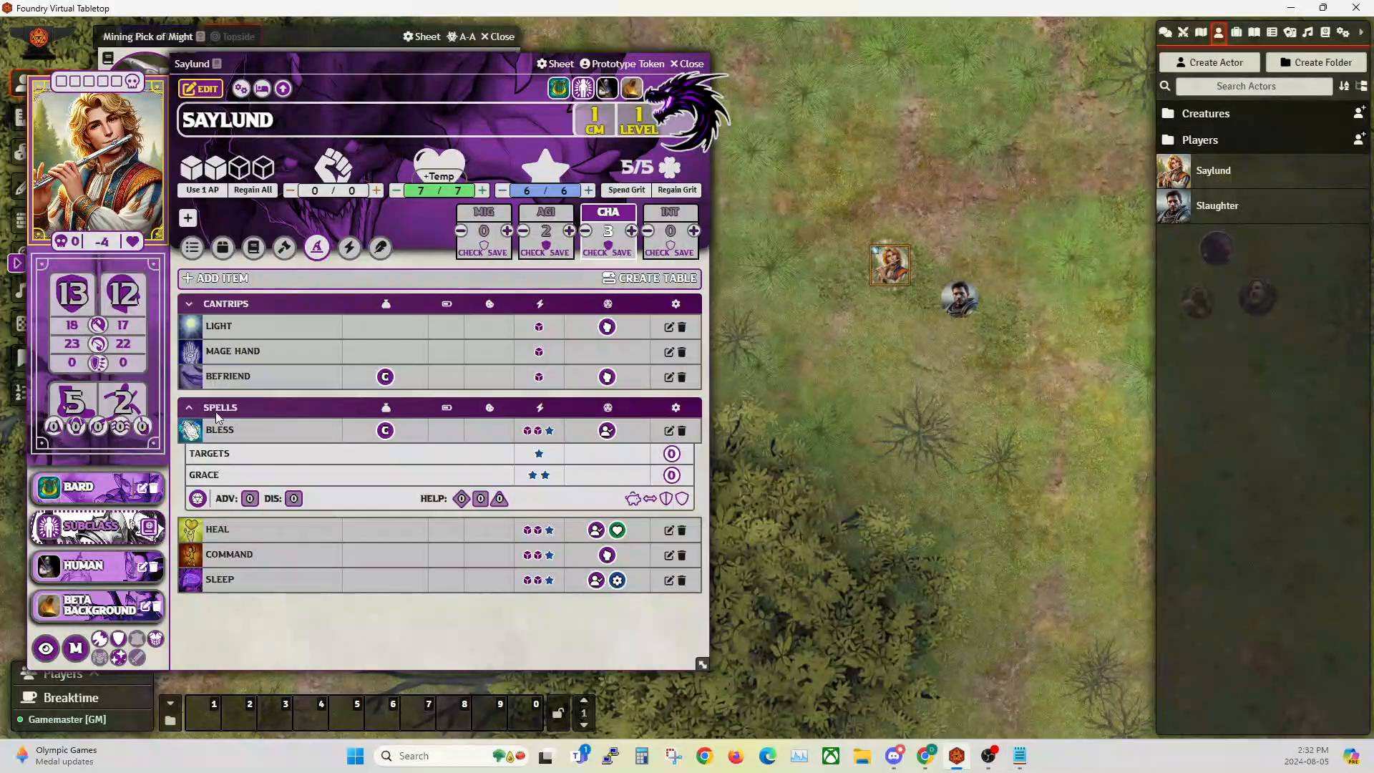
pyautogui.click(190, 248)
pyautogui.scroll(-3, 265, 502)
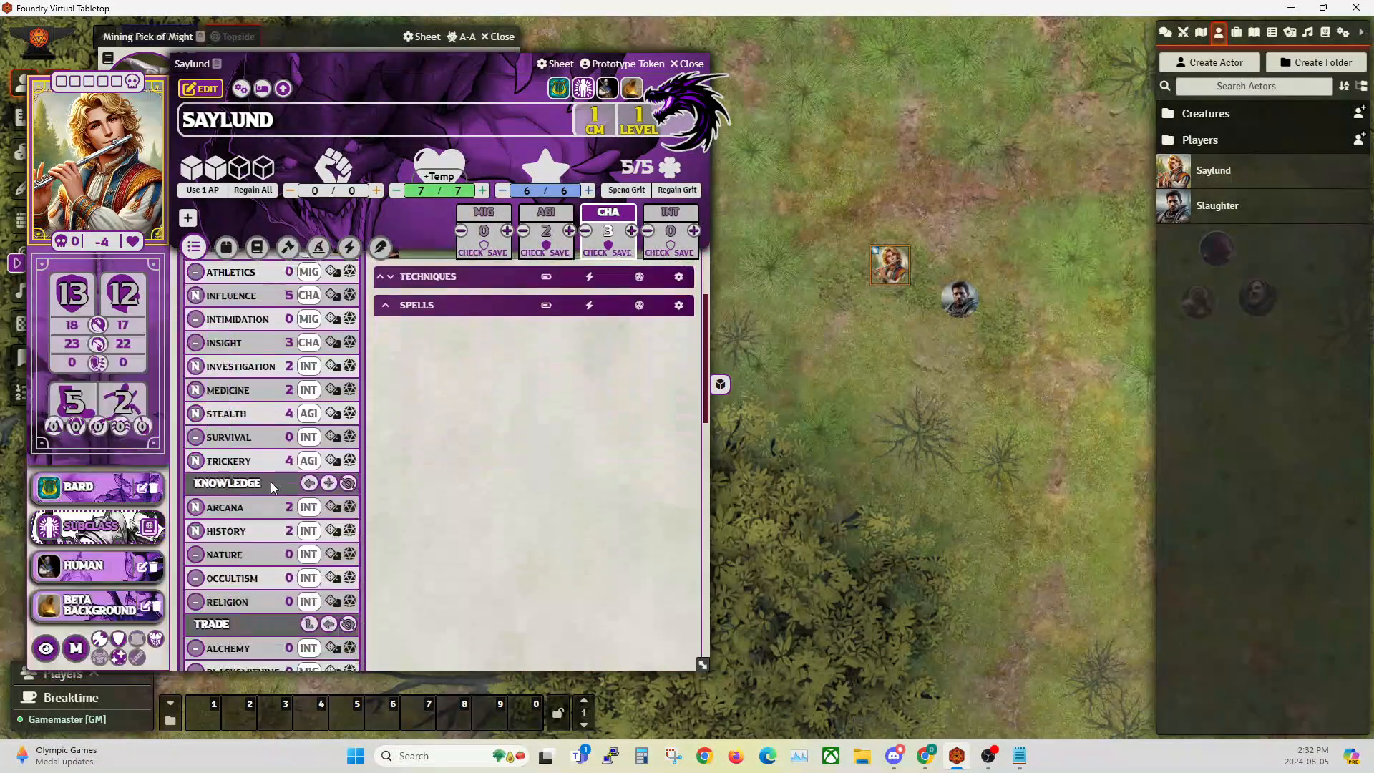
pyautogui.moveTo(319, 62); pyautogui.dragTo(667, 35)
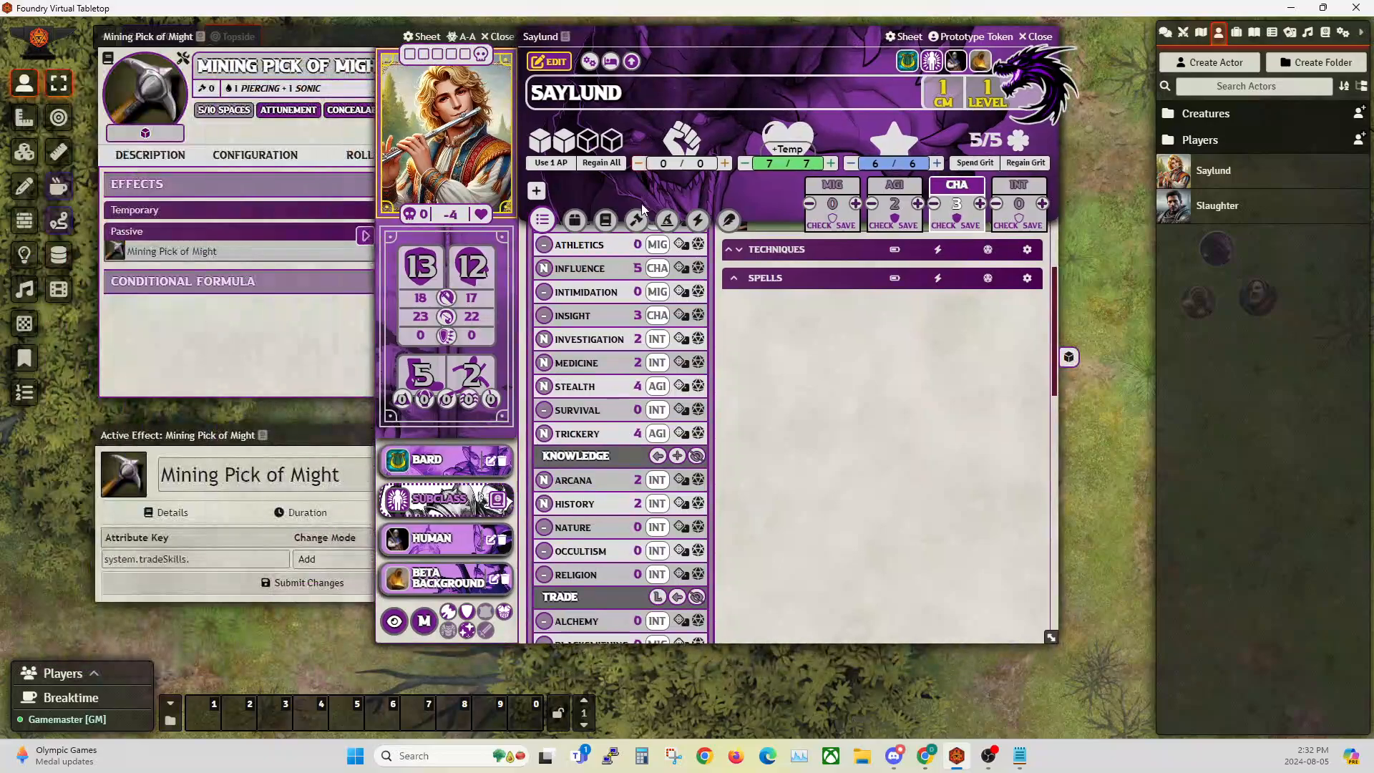
pyautogui.scroll(-5, 617, 379)
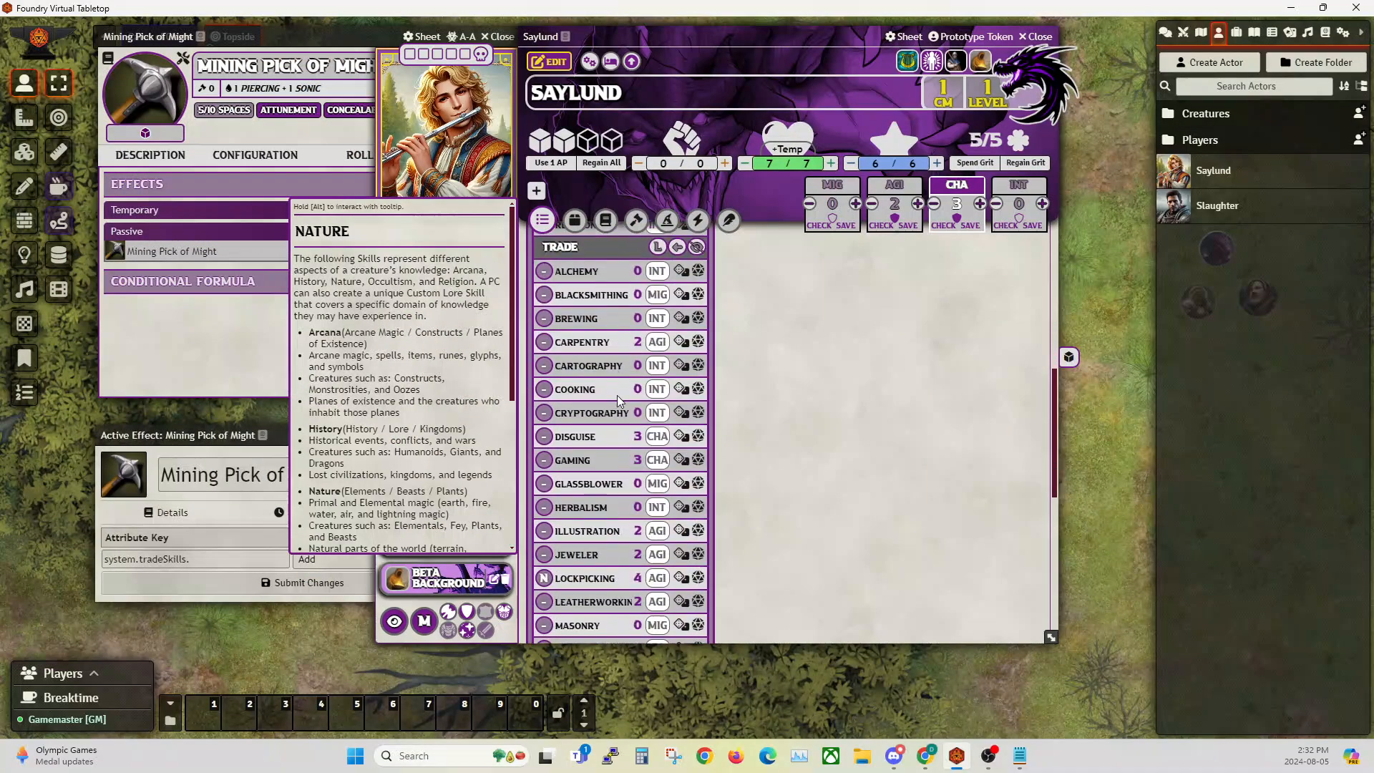
pyautogui.scroll(-2, 617, 395)
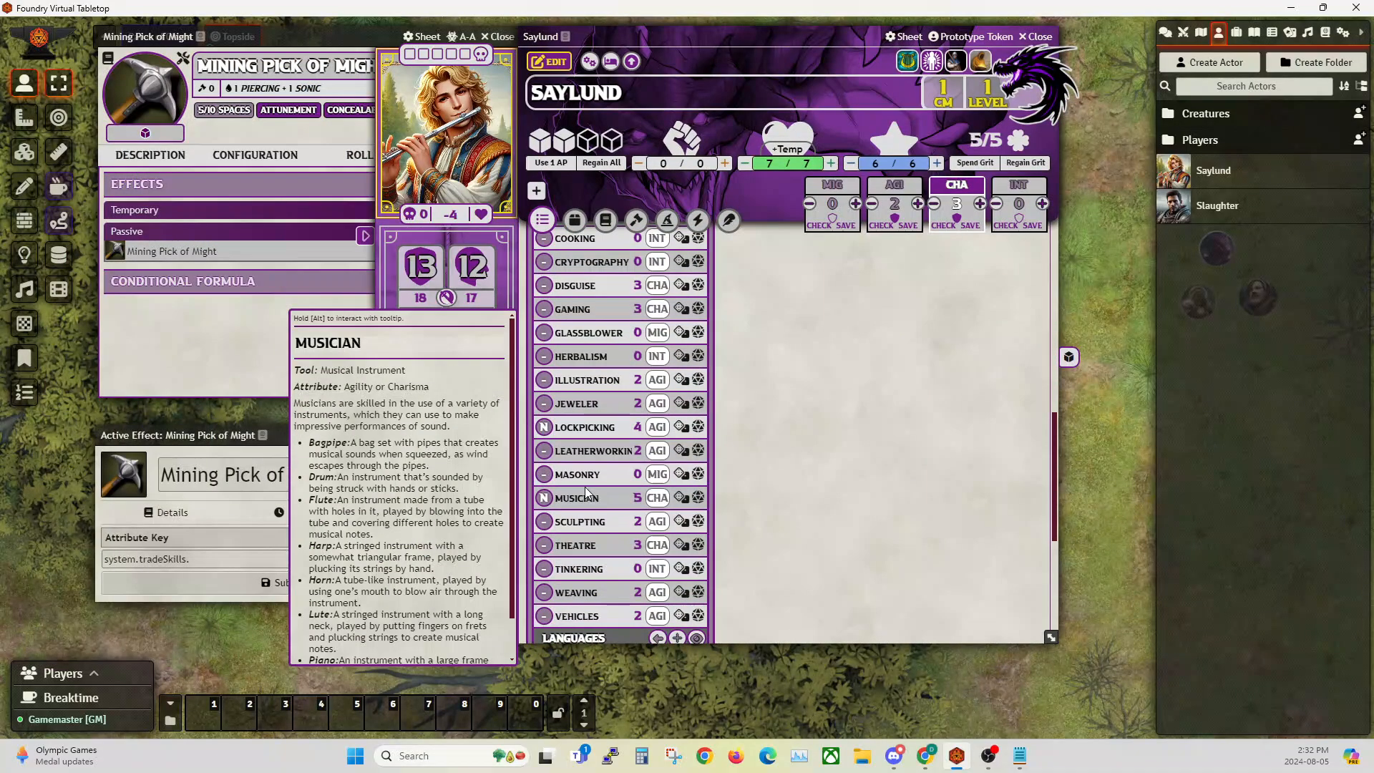
pyautogui.moveTo(574, 481)
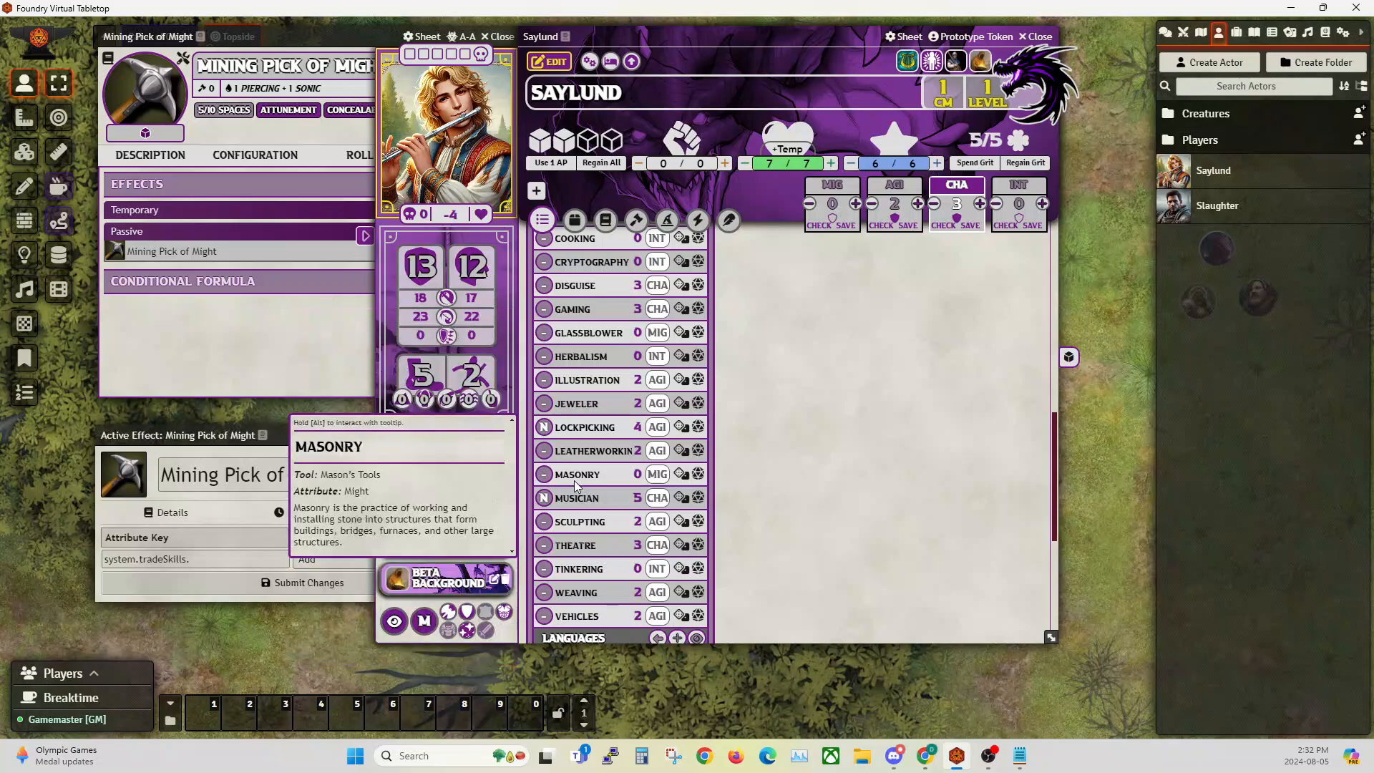
pyautogui.scroll(2, 575, 484)
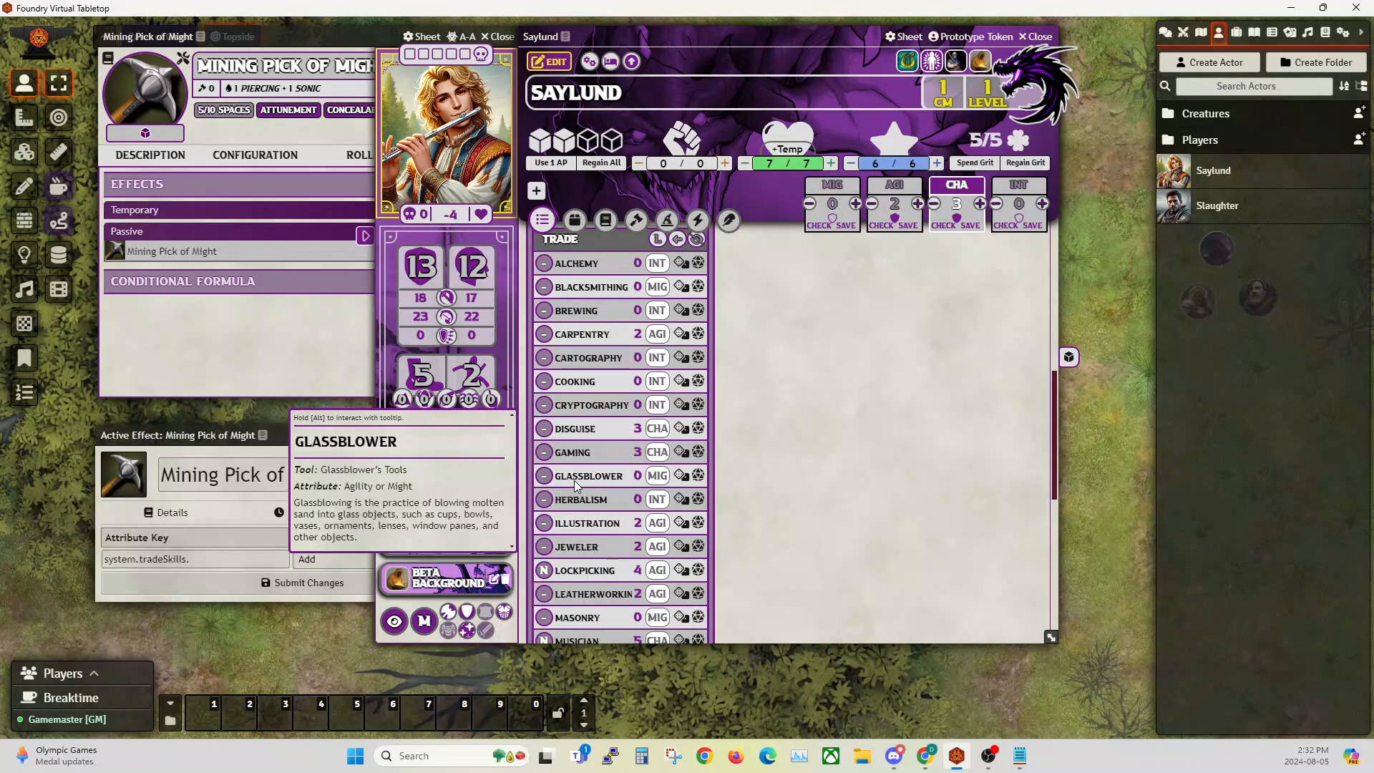
pyautogui.scroll(-2, 574, 480)
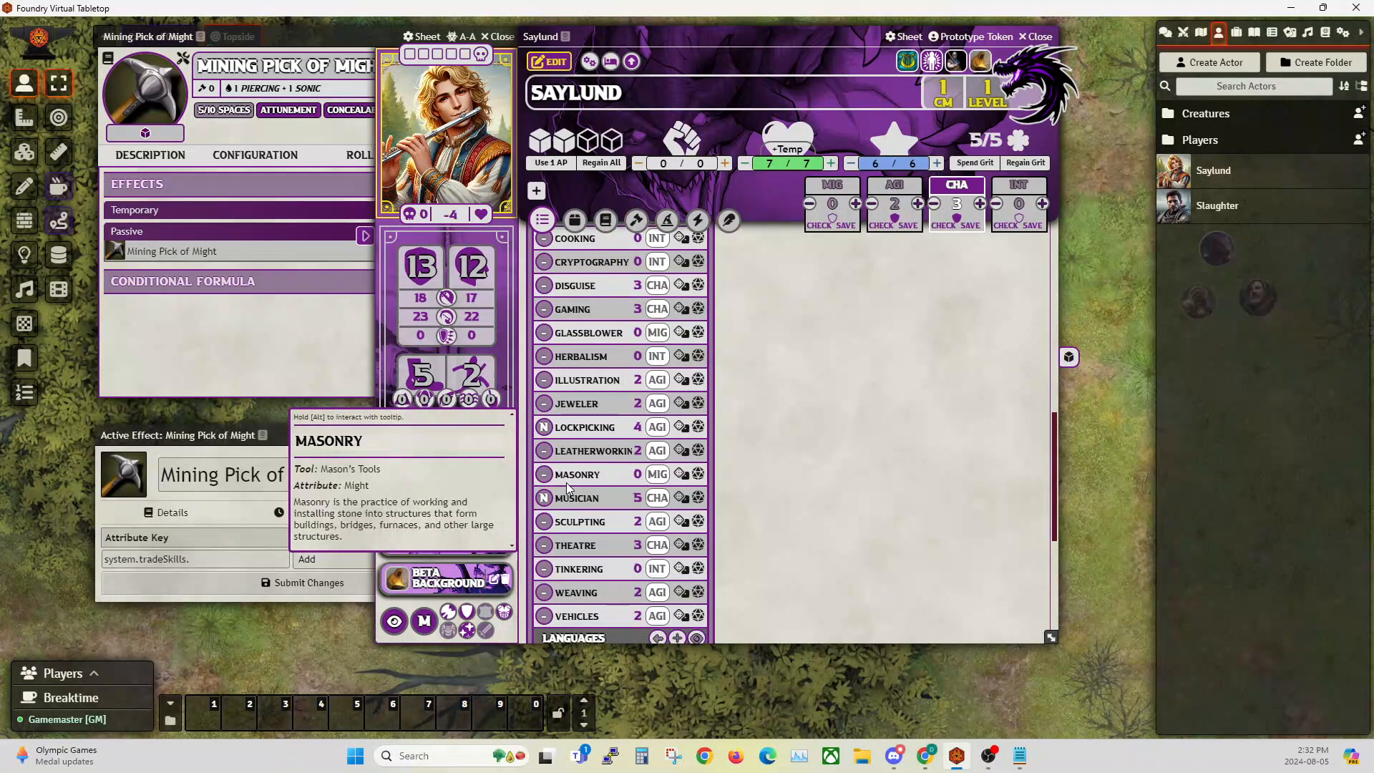
pyautogui.click(1037, 36)
# Copy the masonry code "mas" from Slaughter.json in Notepad into the Foundry effect's attribute key, extending it to "system.tradeSkills.mas.".
pyautogui.click(1019, 755)
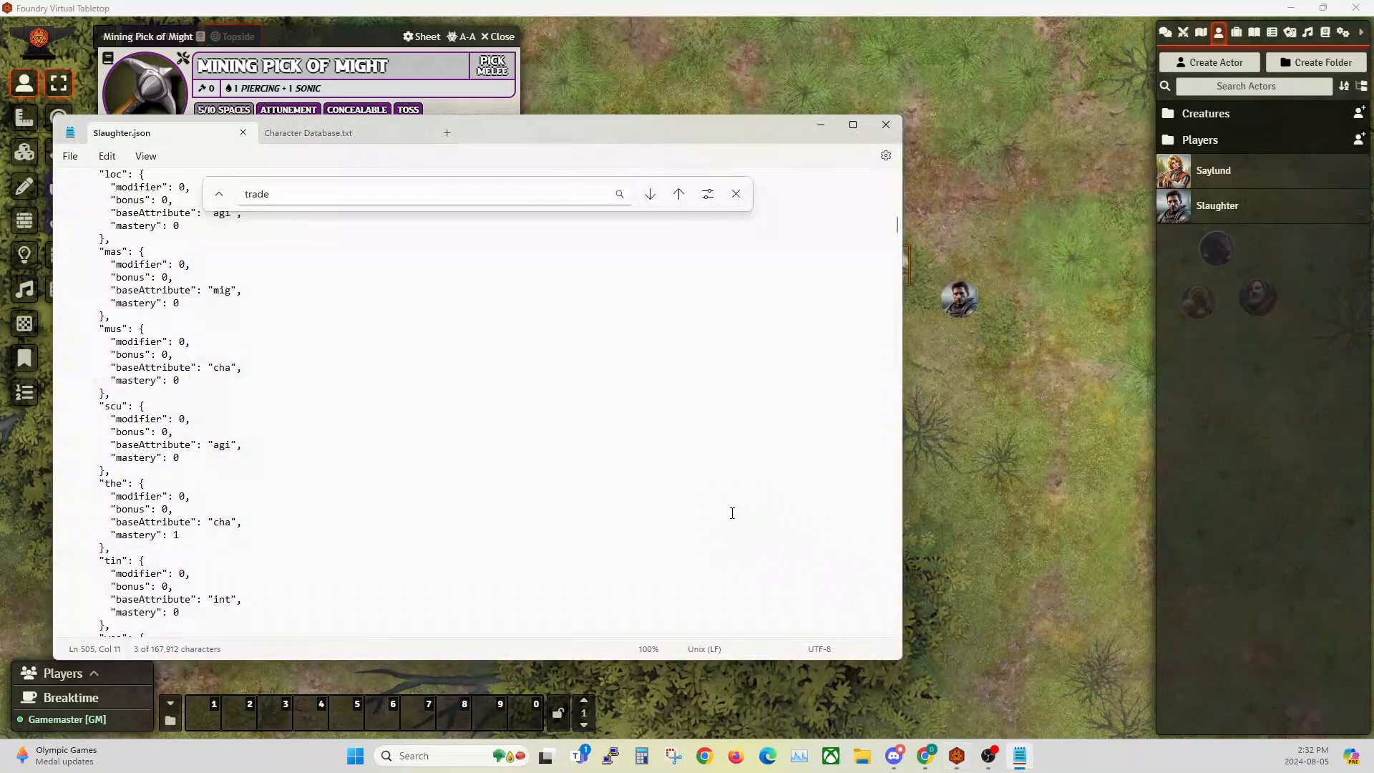
pyautogui.scroll(1, 142, 432)
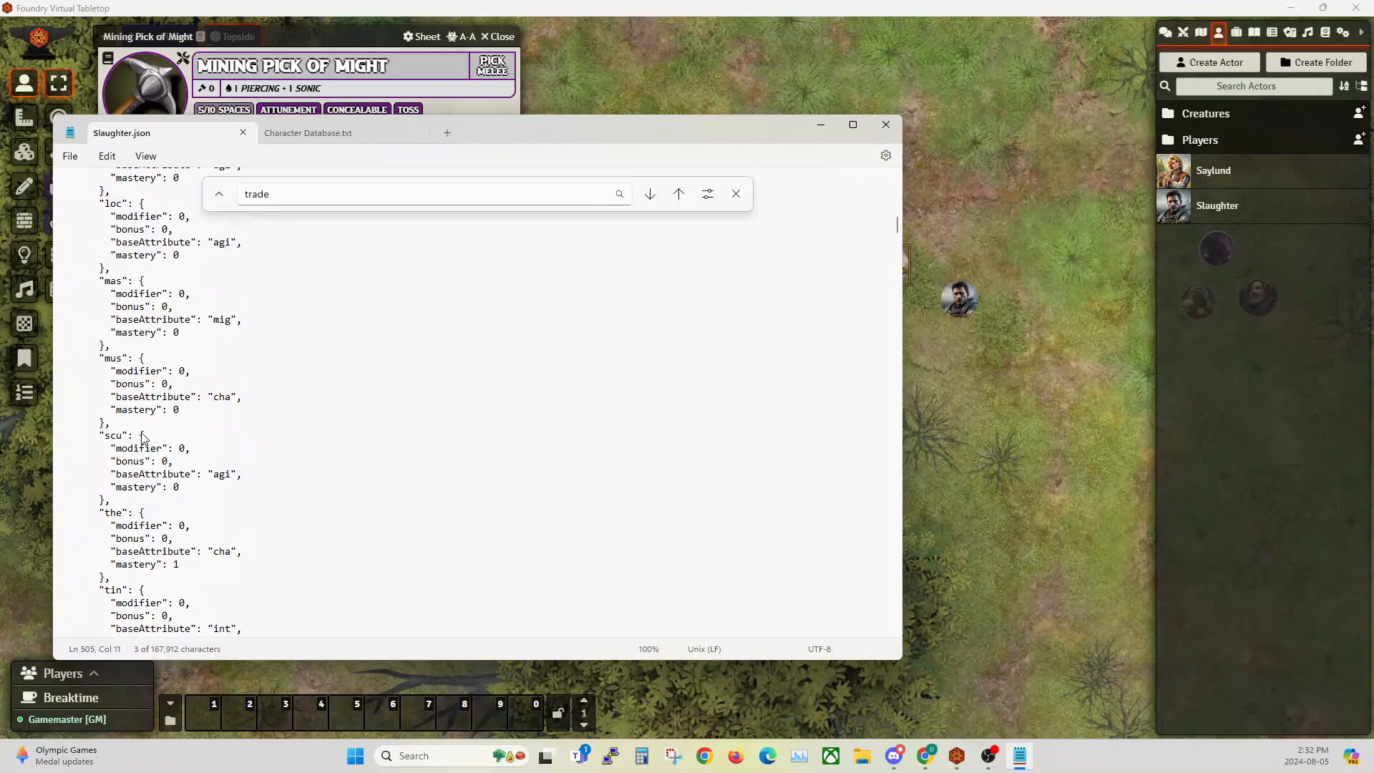
pyautogui.doubleClick(113, 290)
pyautogui.hotkey('ctrl', 'c')
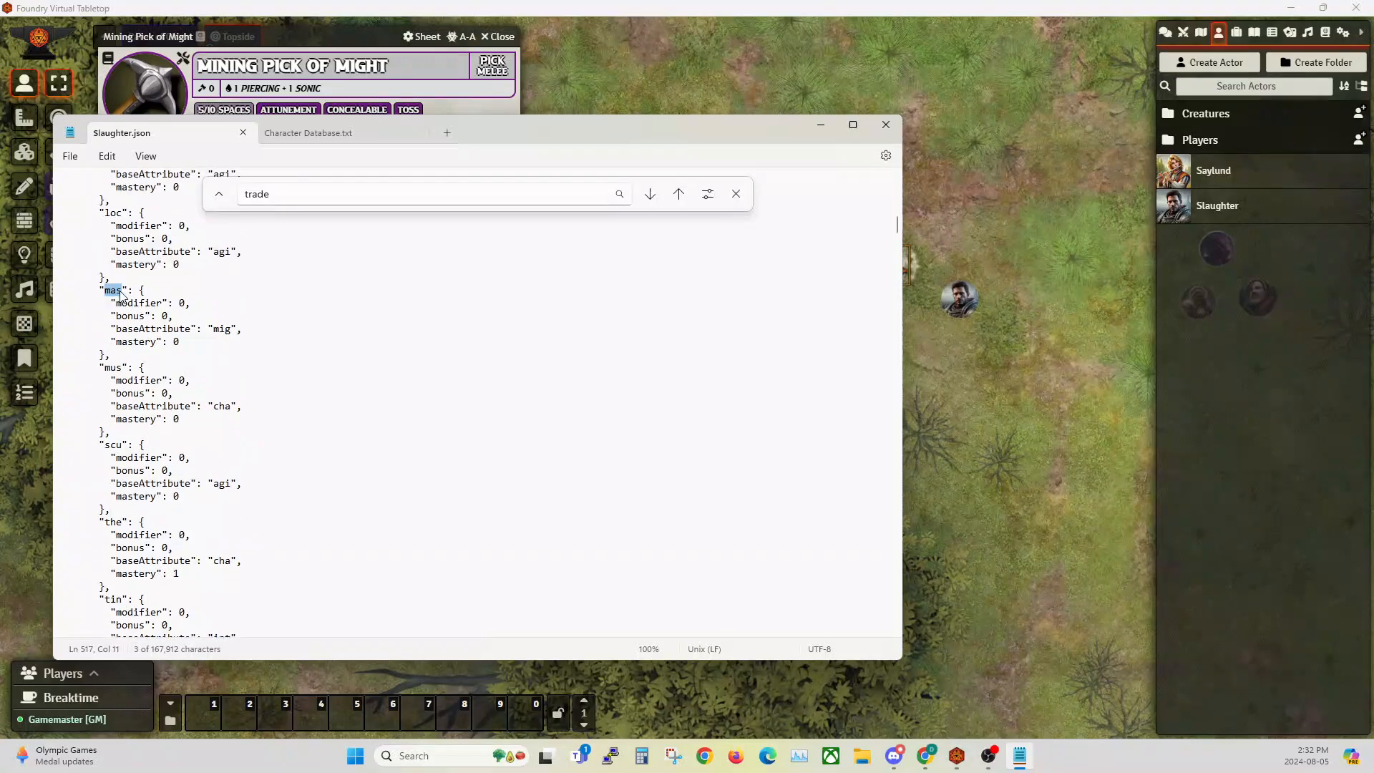
pyautogui.click(314, 41)
pyautogui.click(199, 565)
pyautogui.hotkey('ctrl', 'v')
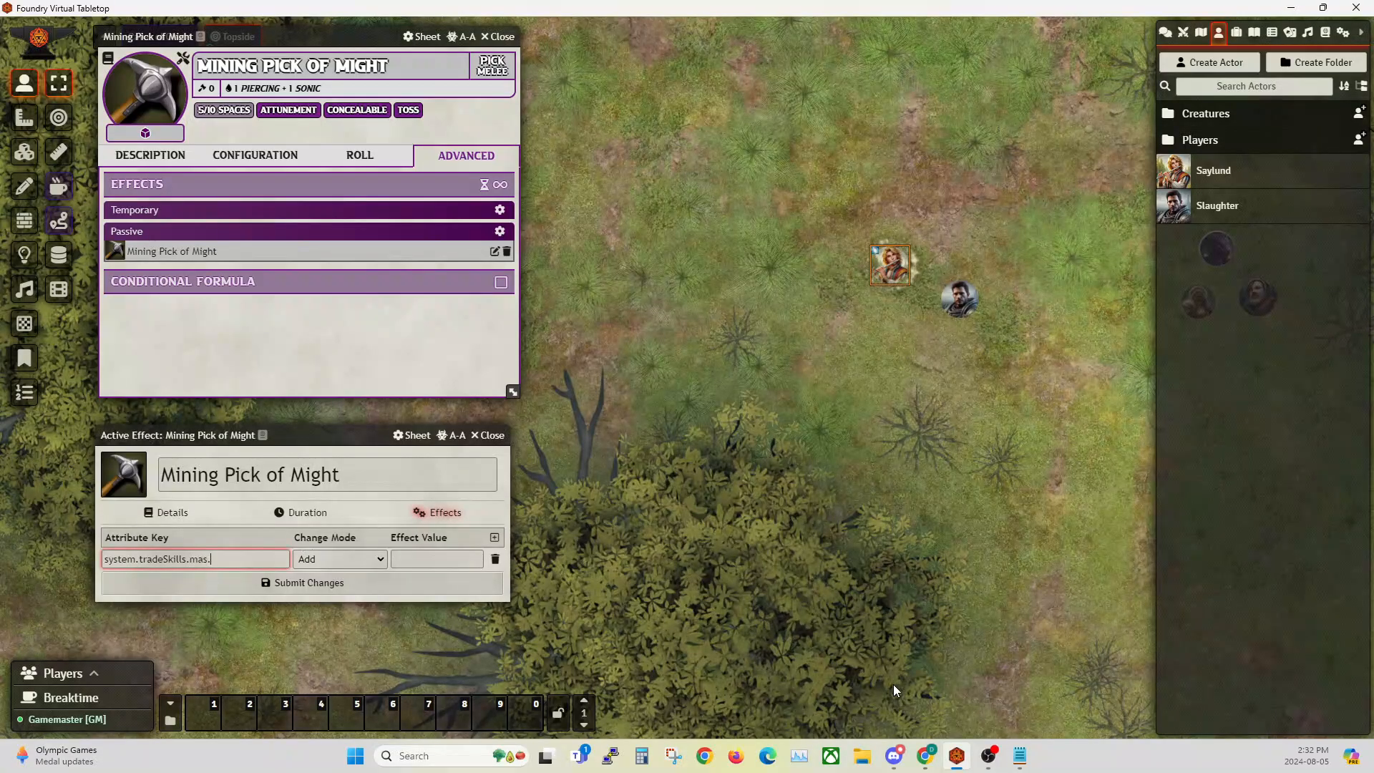
# Copy "bonus" from Slaughter.json to complete the Foundry attribute key as "system.tradeSkills.mas.bonus", and set its effect value to 1.
pyautogui.click(1020, 755)
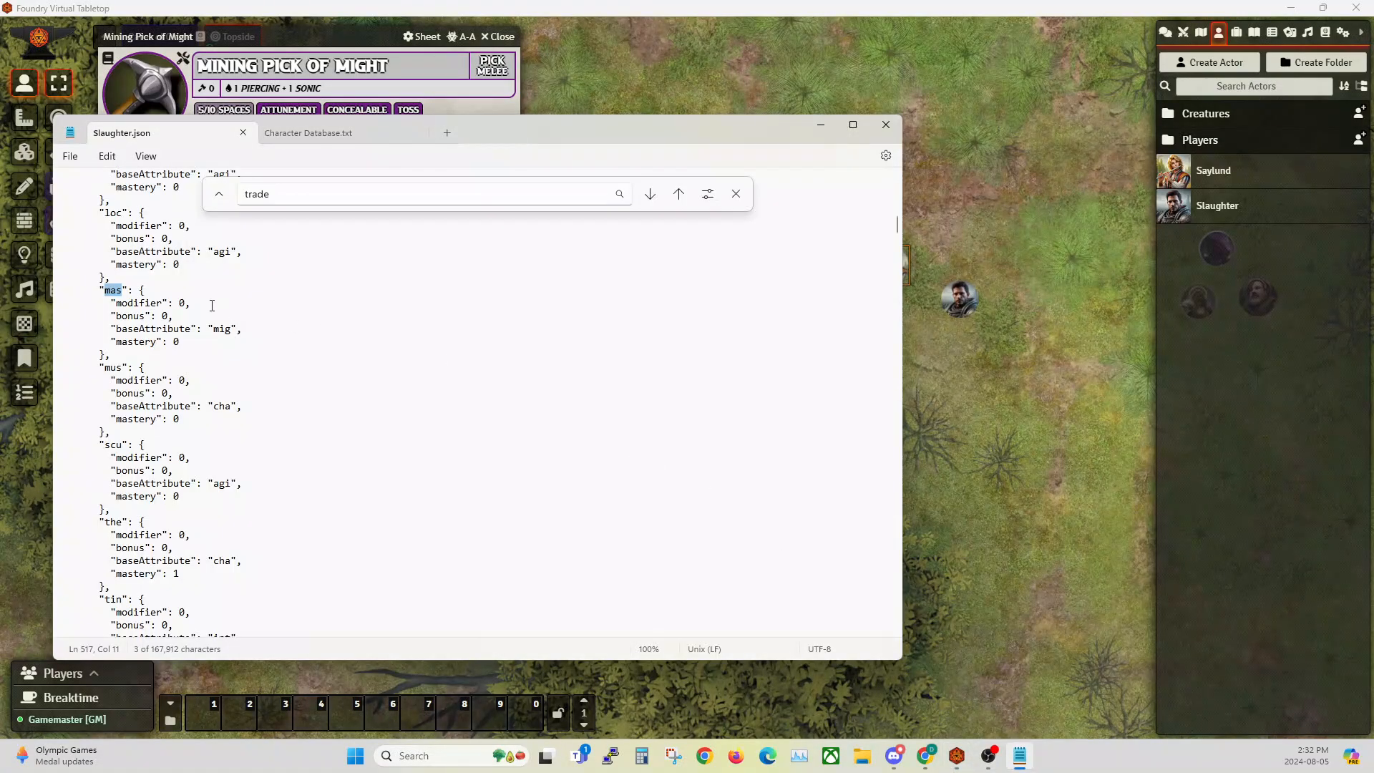
pyautogui.doubleClick(130, 316)
pyautogui.hotkey('ctrl', 'c')
pyautogui.click(304, 37)
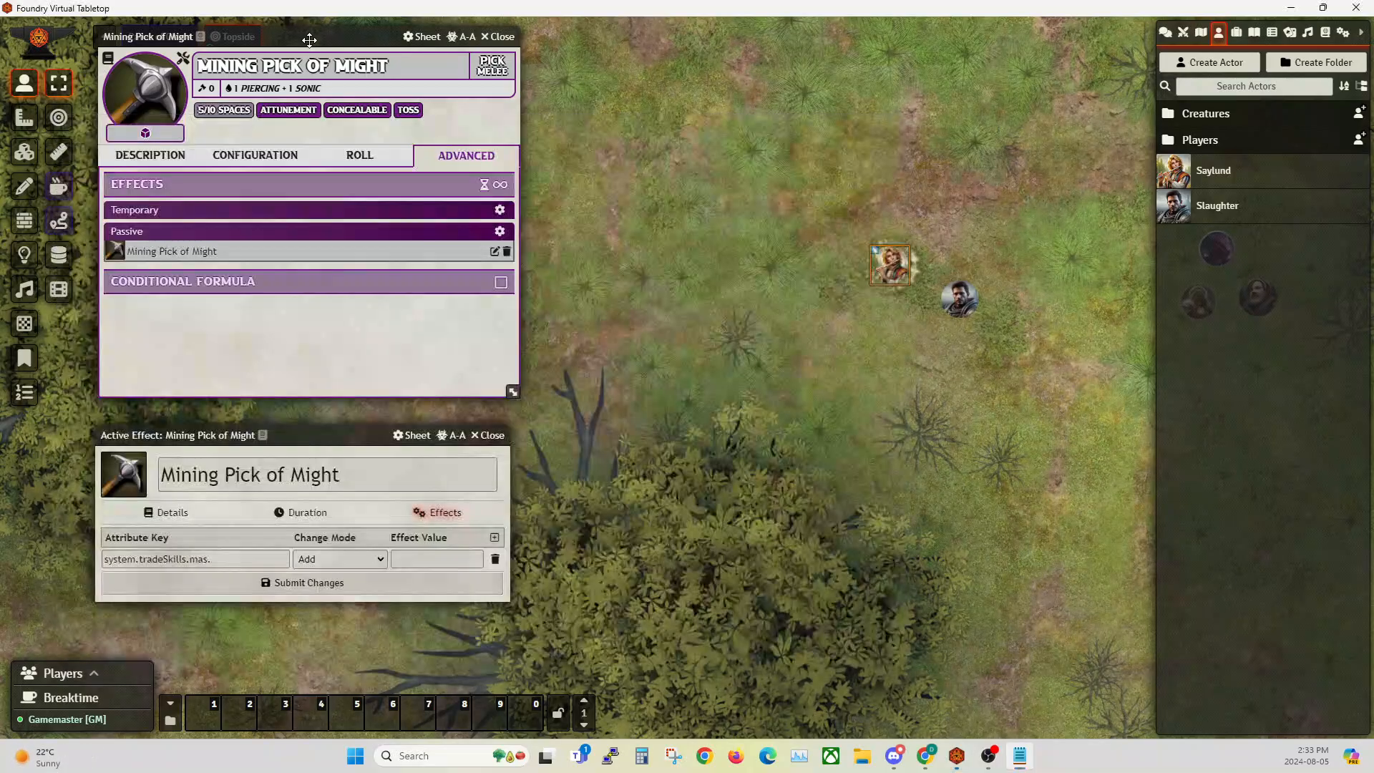
pyautogui.hotkey('ctrl', 'v')
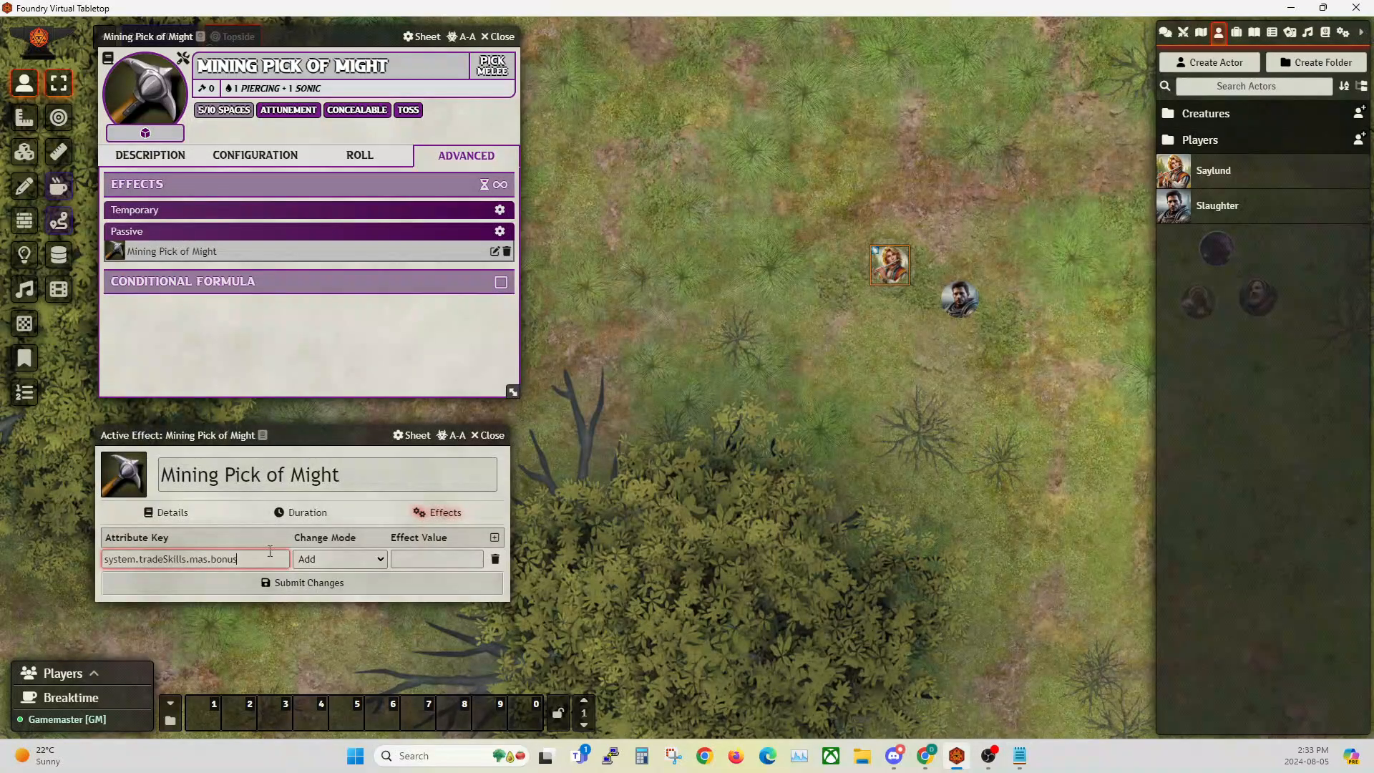
pyautogui.click(426, 560)
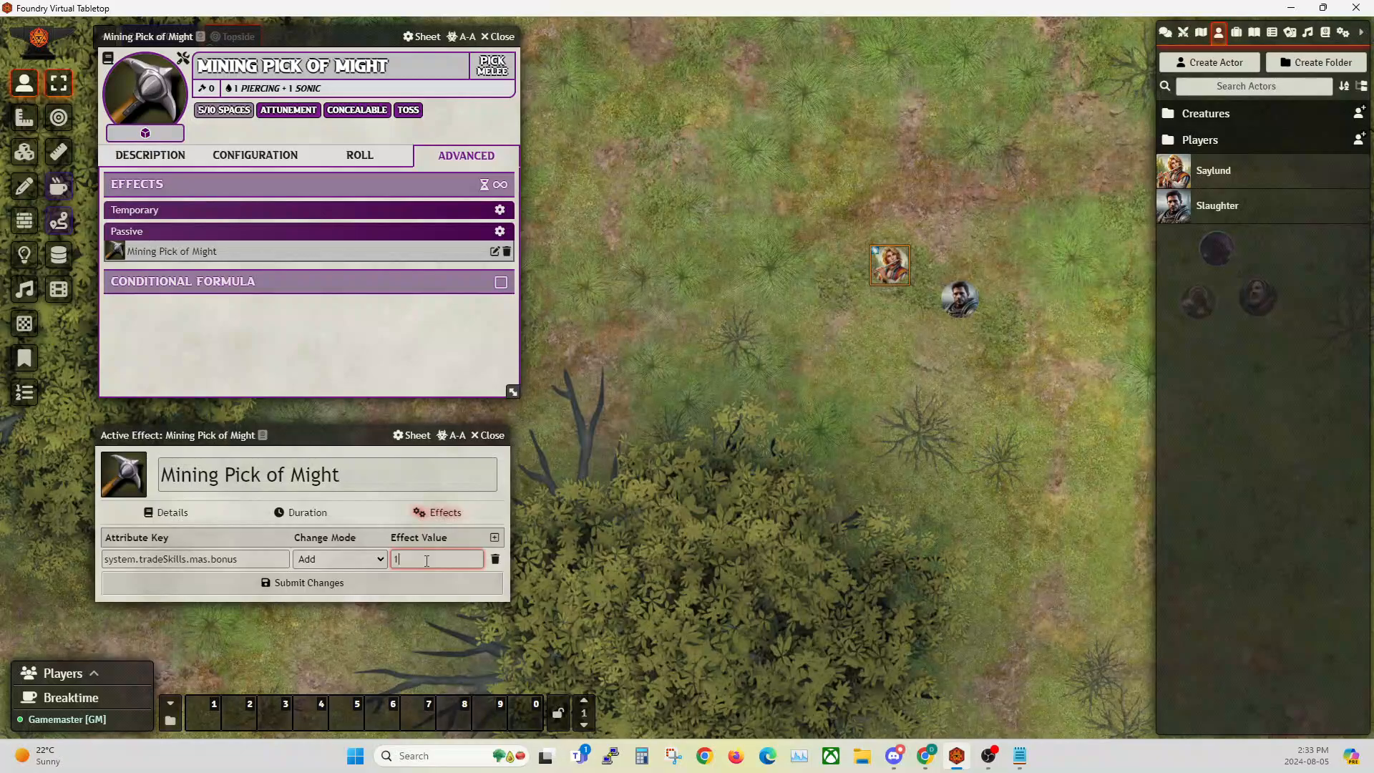
pyautogui.press('Tab')
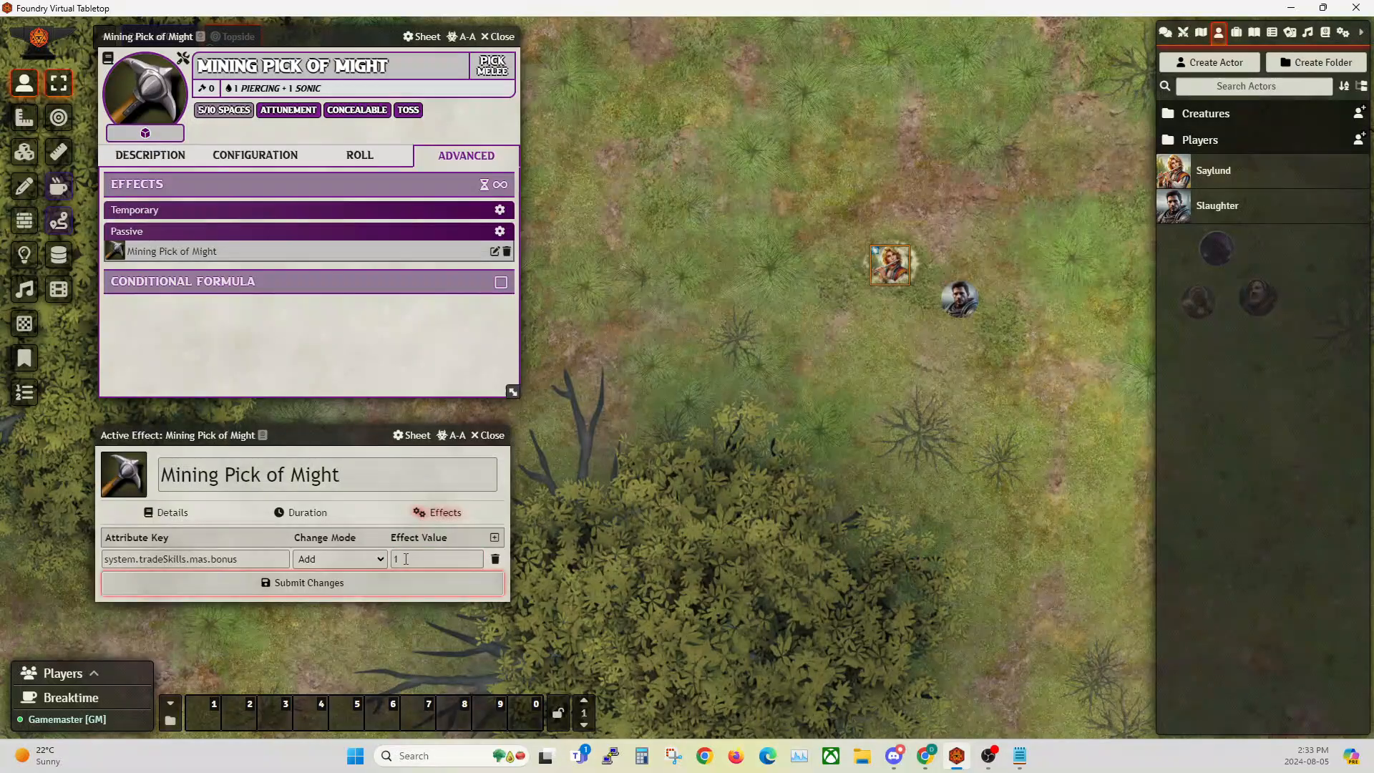
# Add a second change row to the Mining Pick of Might effect and begin its attribute key with "system.".
pyautogui.click(495, 538)
pyautogui.moveTo(214, 435); pyautogui.dragTo(588, 274)
pyautogui.click(505, 423)
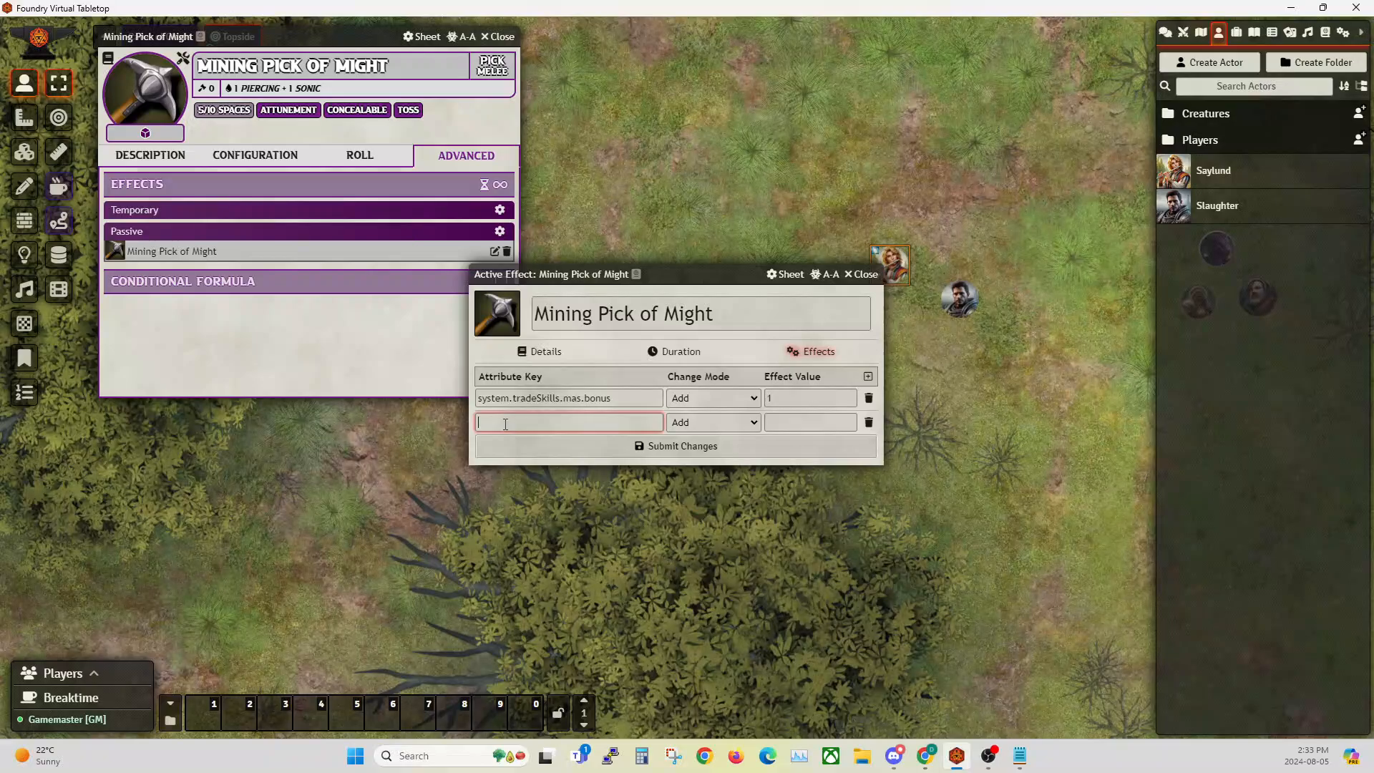
pyautogui.write('system.')
# Look up the attribute path in Character Database.txt in Notepad and extend the second Foundry attribute key to "system.attributes.".
pyautogui.click(1019, 756)
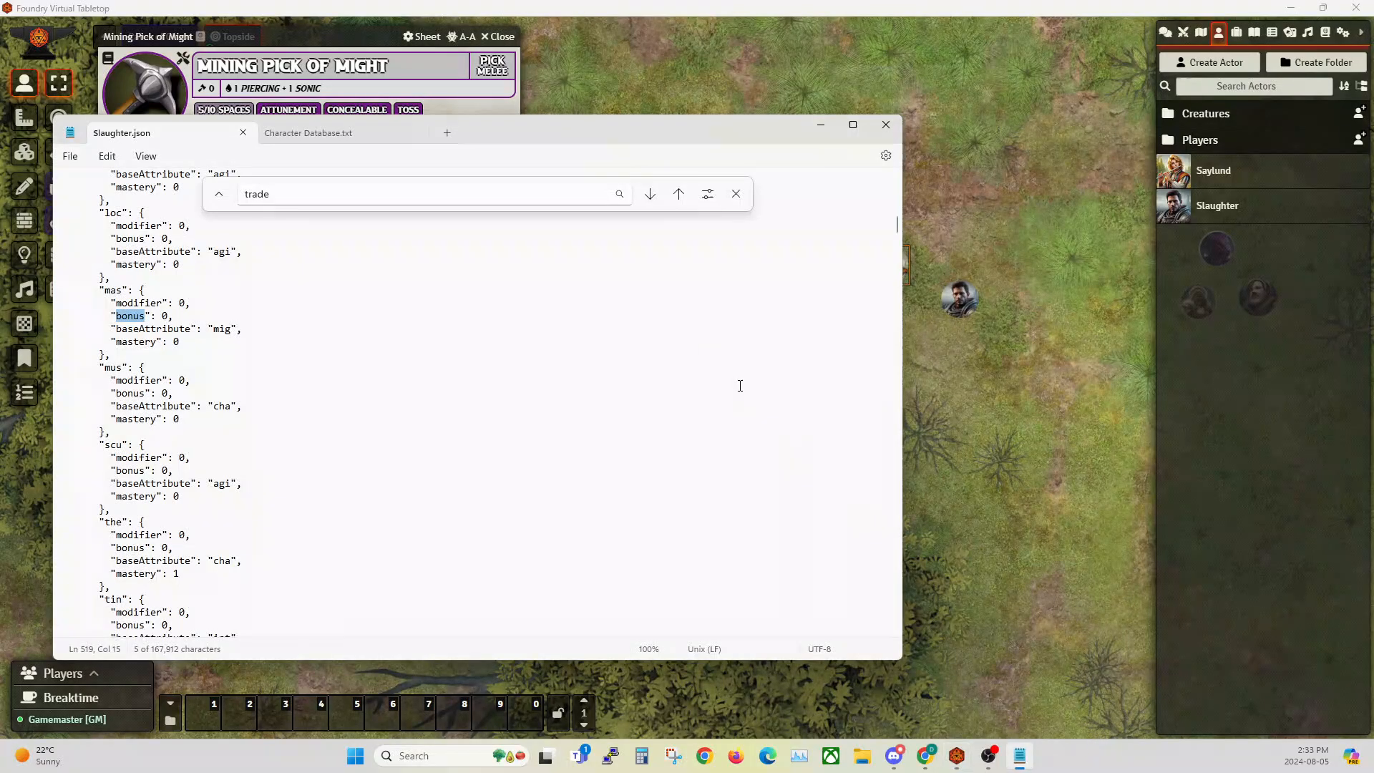
pyautogui.click(314, 137)
pyautogui.scroll(1, 200, 292)
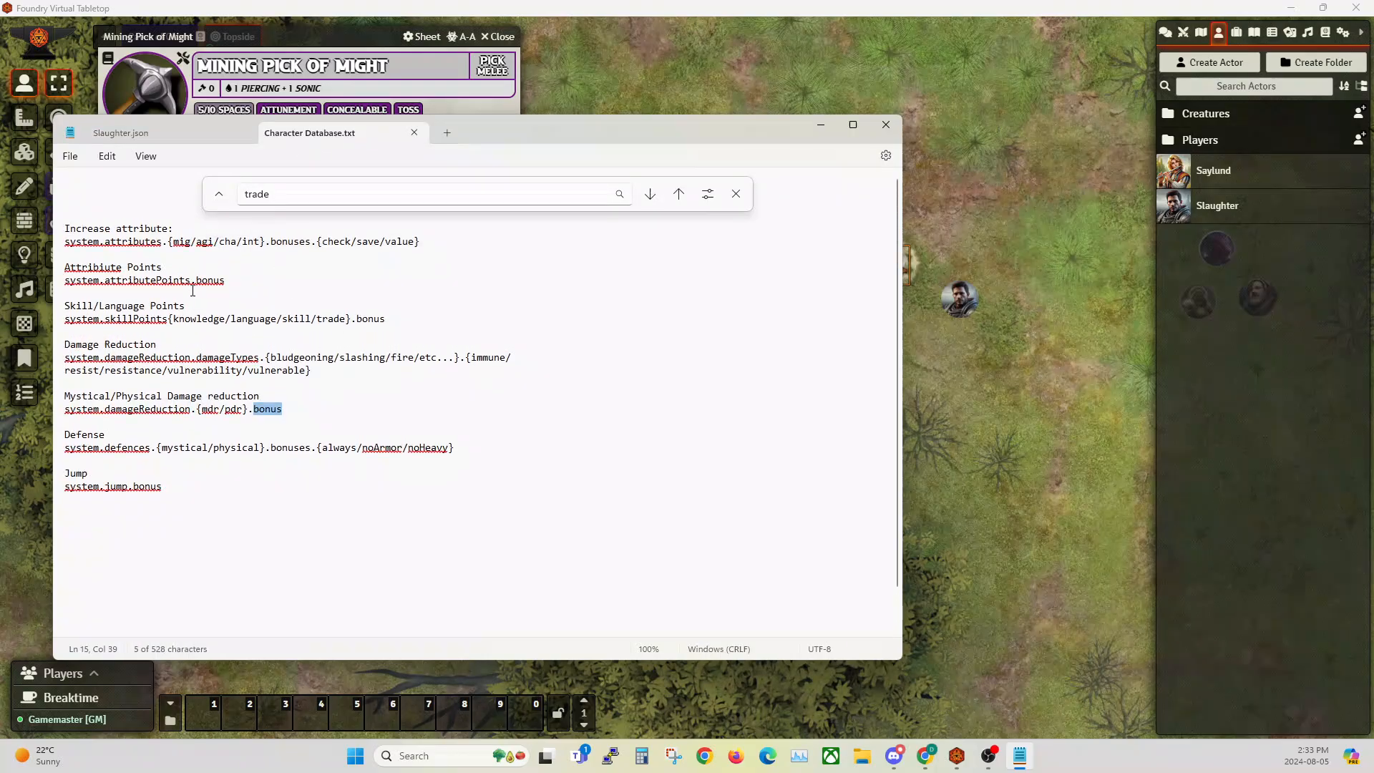
pyautogui.doubleClick(127, 244)
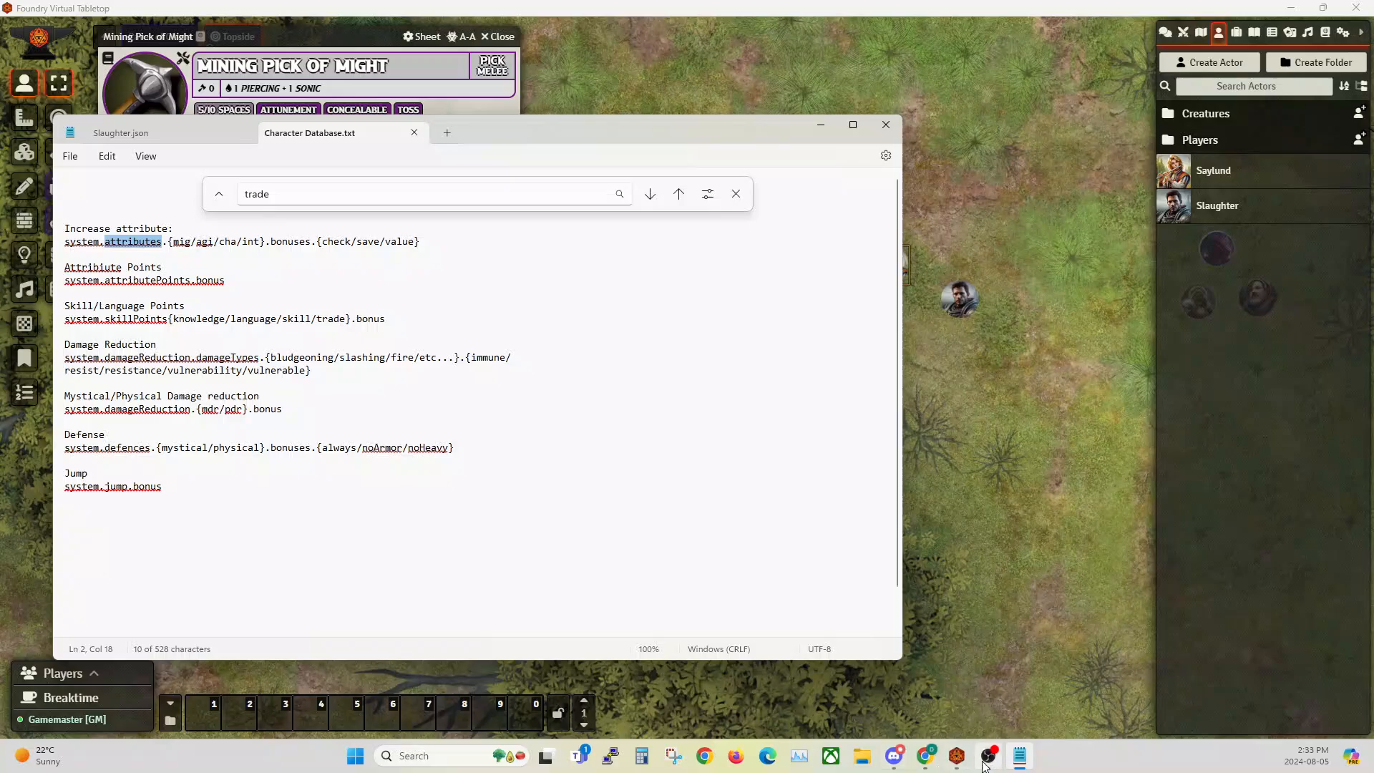
pyautogui.moveTo(475, 123); pyautogui.dragTo(574, 149)
pyautogui.click(300, 36)
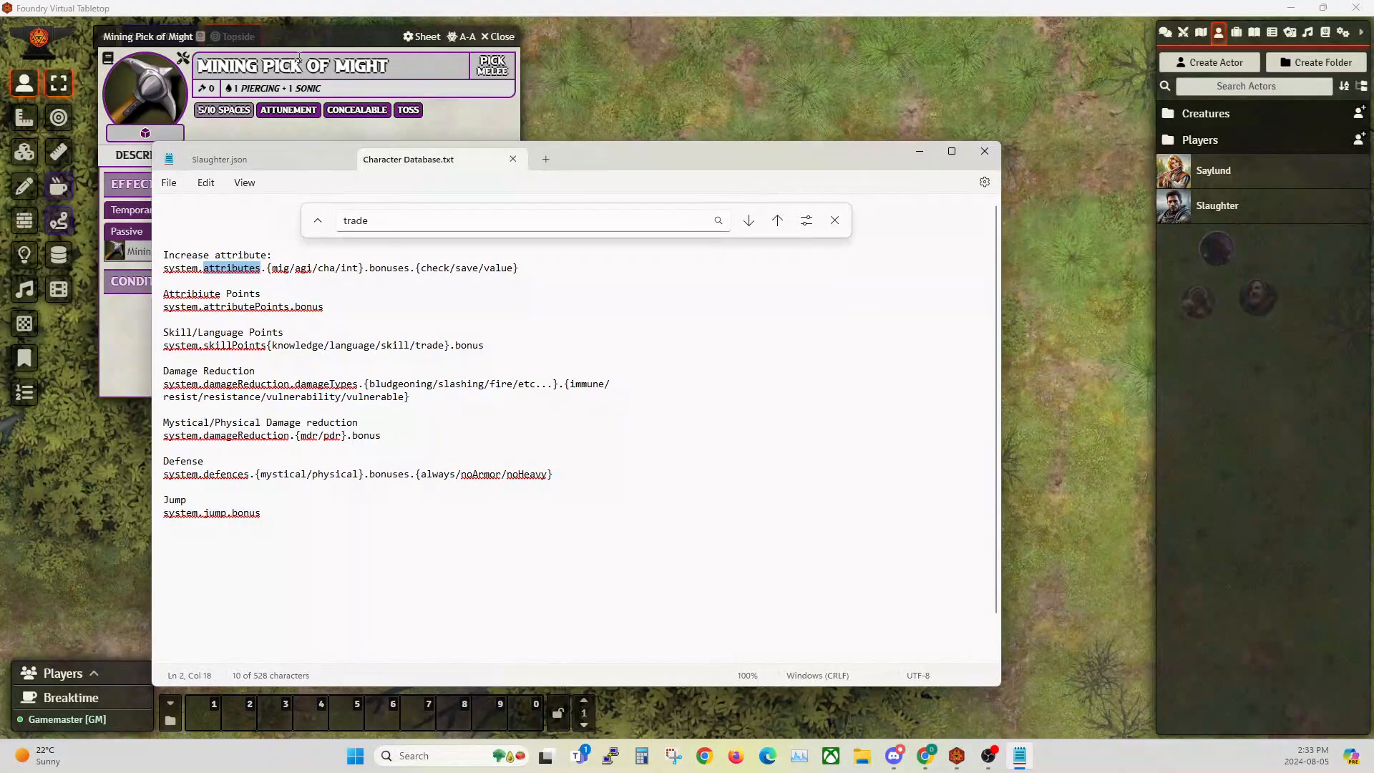
pyautogui.click(569, 423)
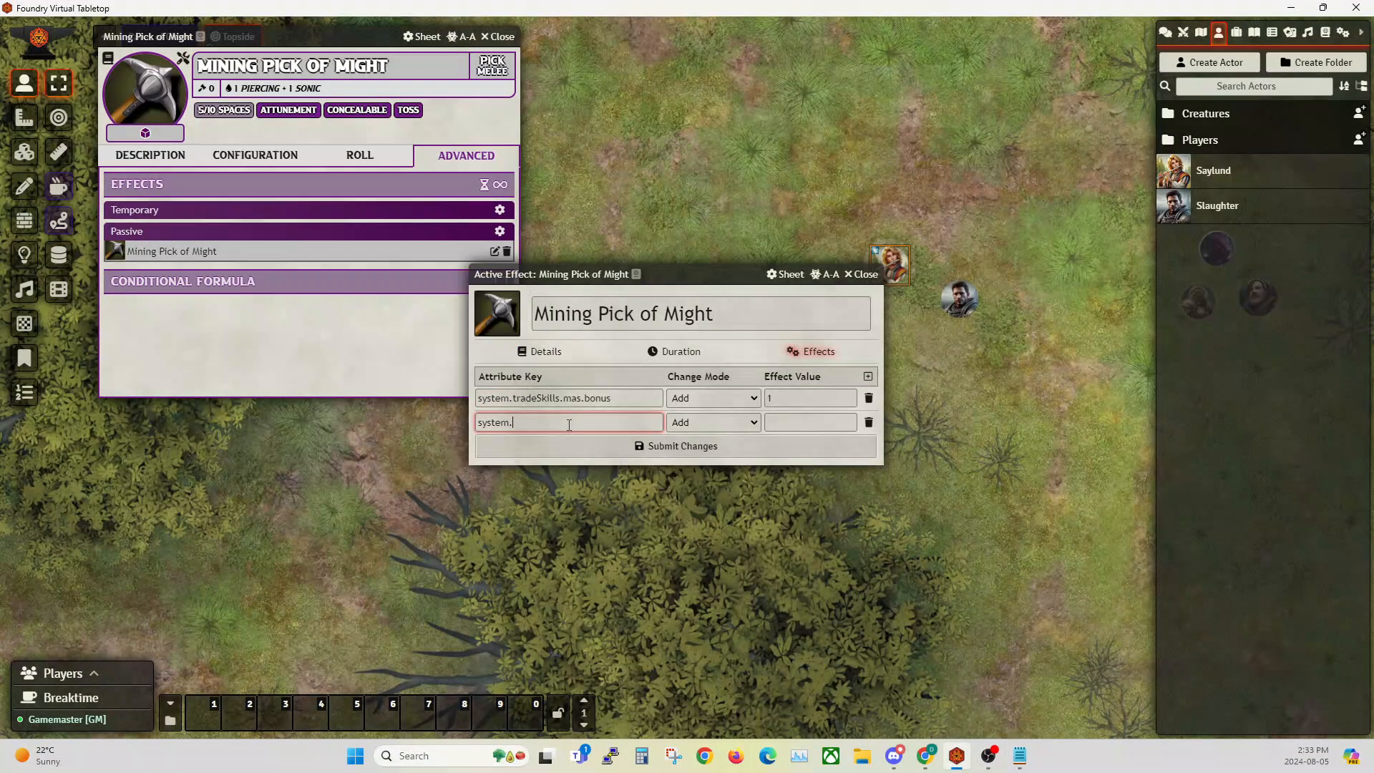
pyautogui.write('attributes.')
pyautogui.moveTo(681, 274); pyautogui.dragTo(713, 349)
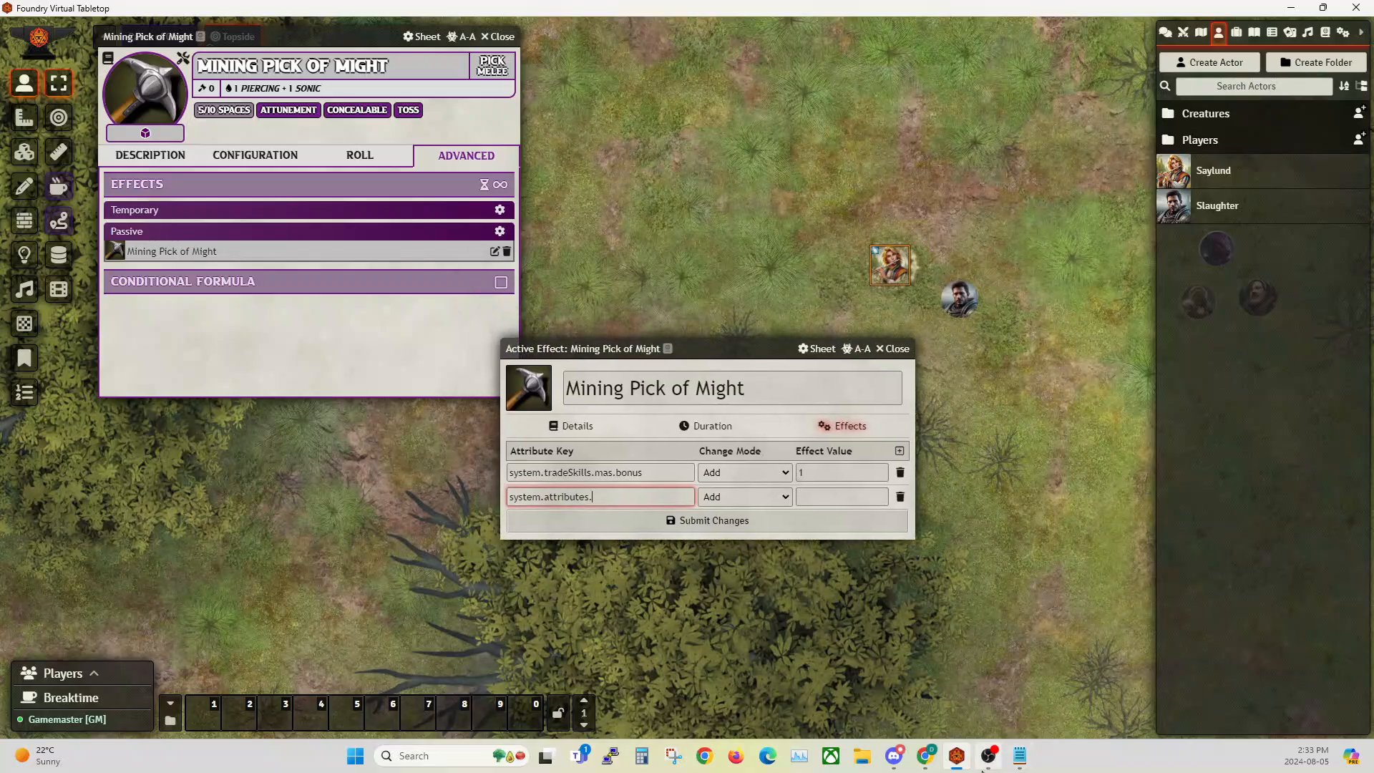
# Copy "bonuses" from Character Database.txt in Notepad and complete the second Foundry attribute key as "system.attributes.mig.bonuses.value".
pyautogui.click(1019, 759)
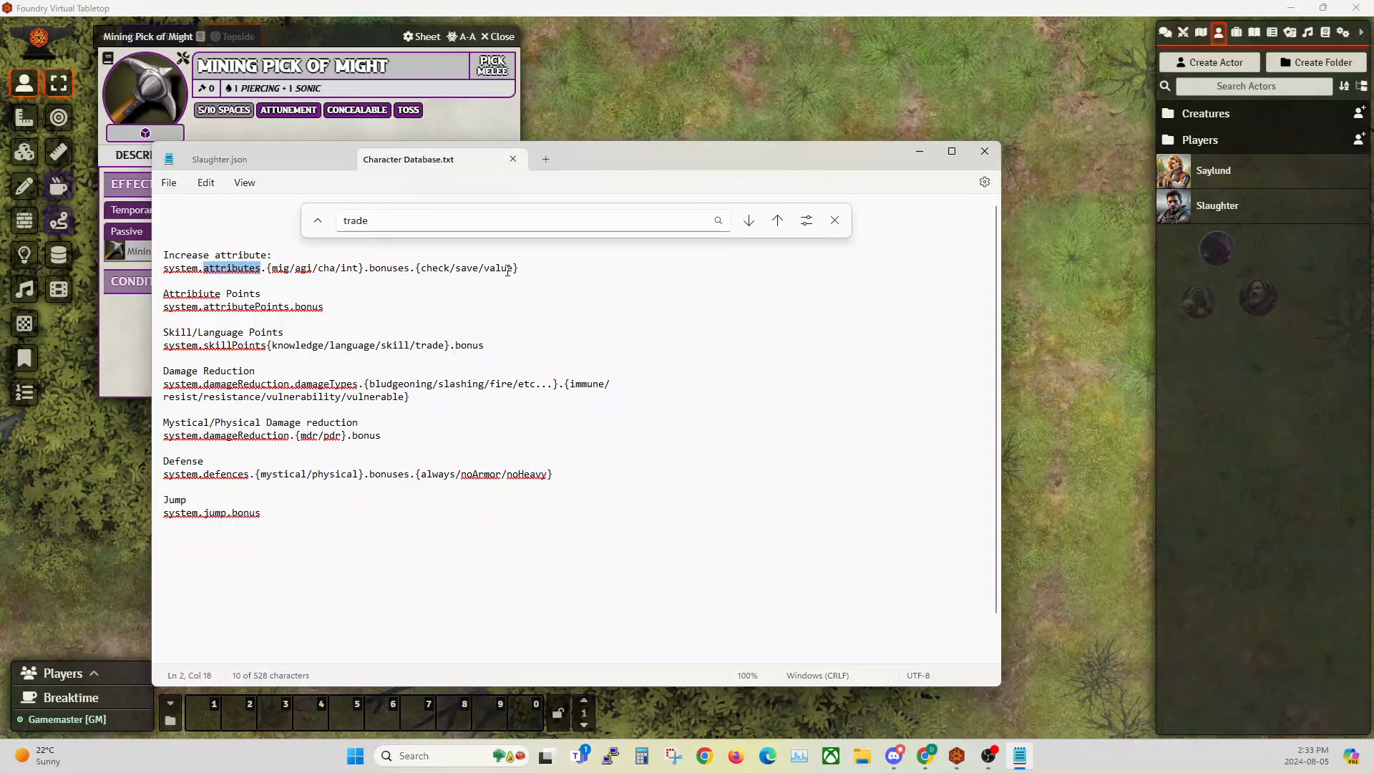
pyautogui.doubleClick(395, 270)
pyautogui.hotkey('ctrl', 'c')
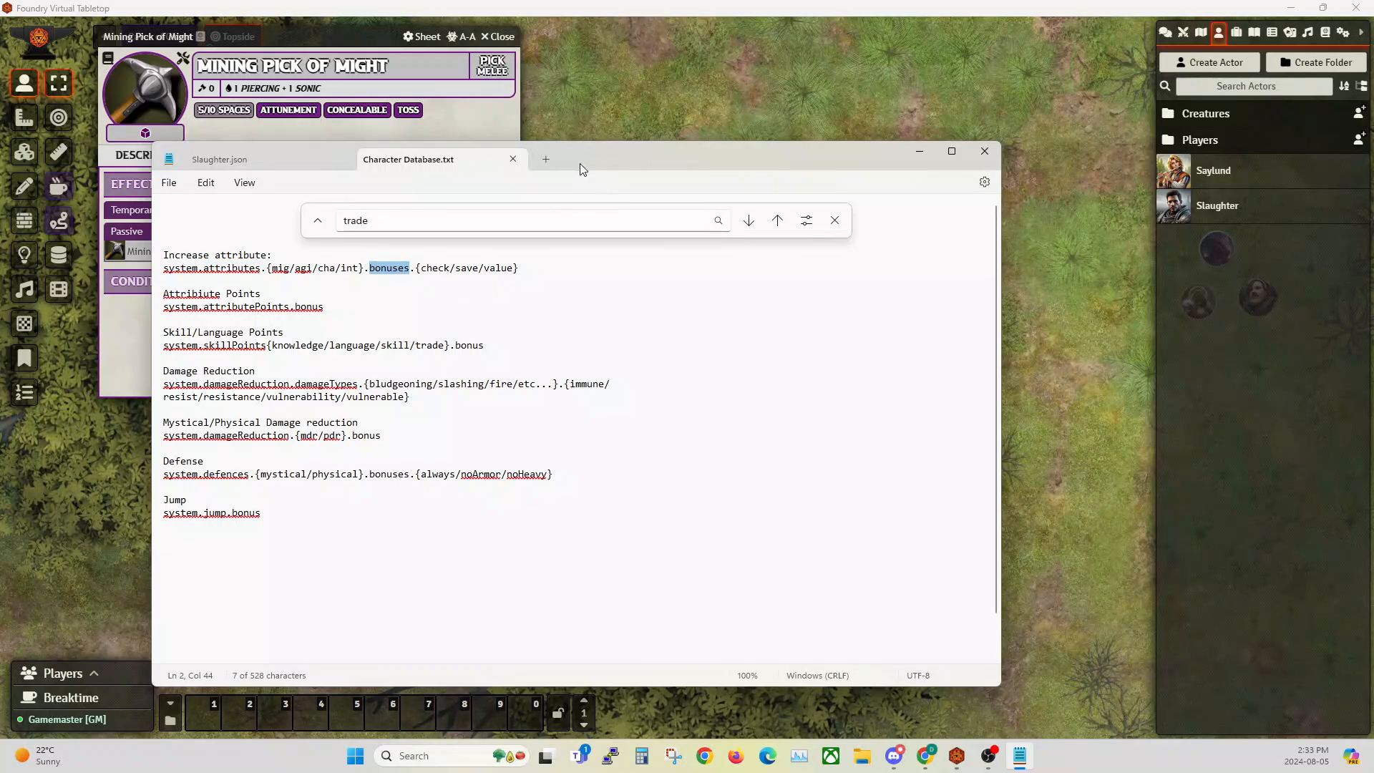
pyautogui.click(462, 97)
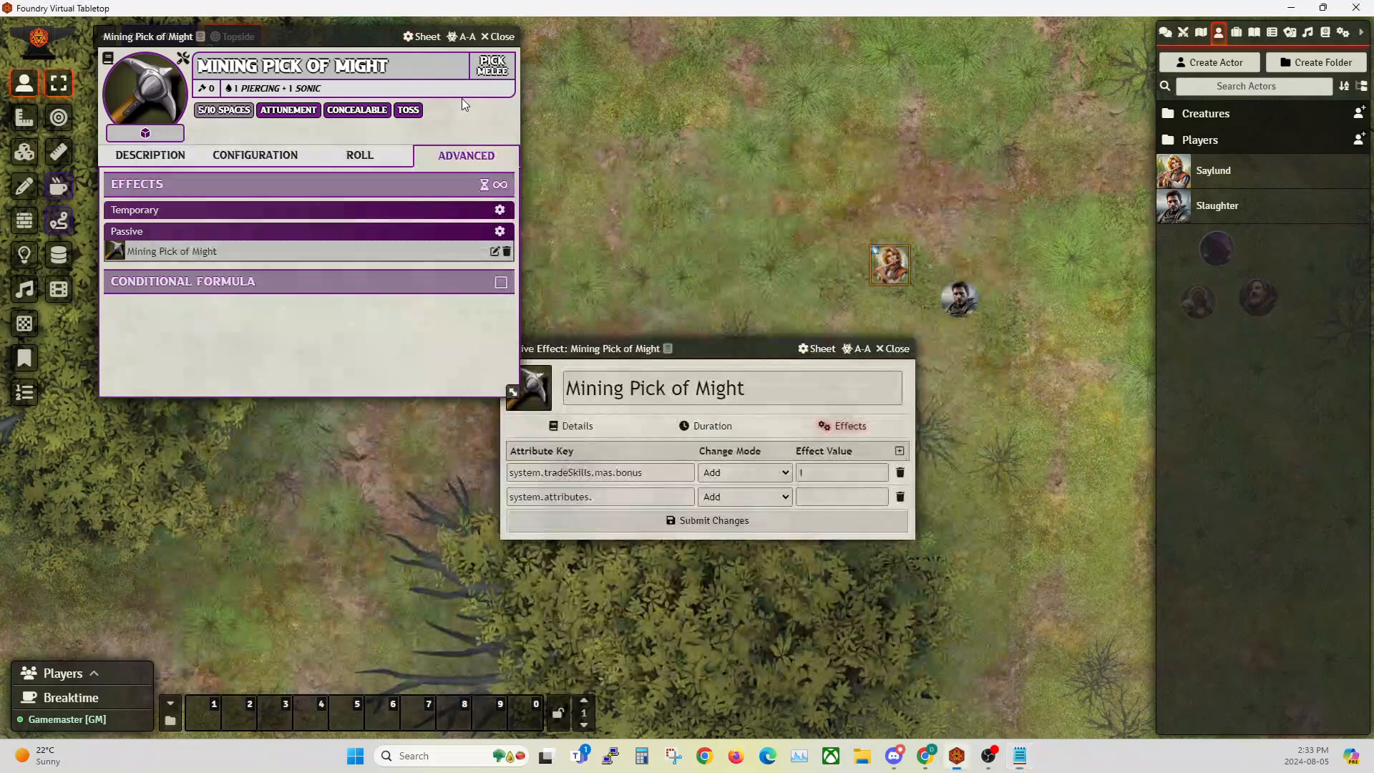
pyautogui.click(604, 497)
pyautogui.write('mi')
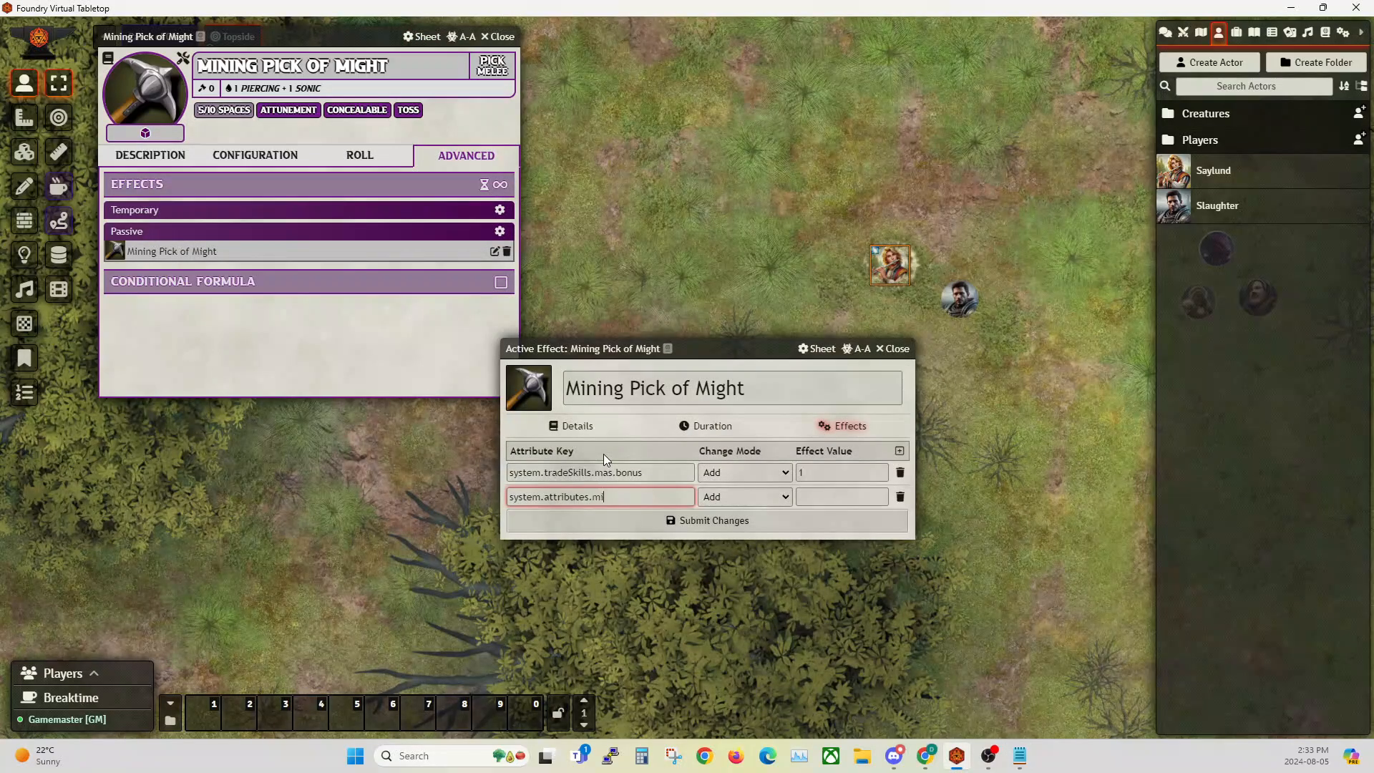
pyautogui.write('g.')
pyautogui.hotkey('ctrl', 'v')
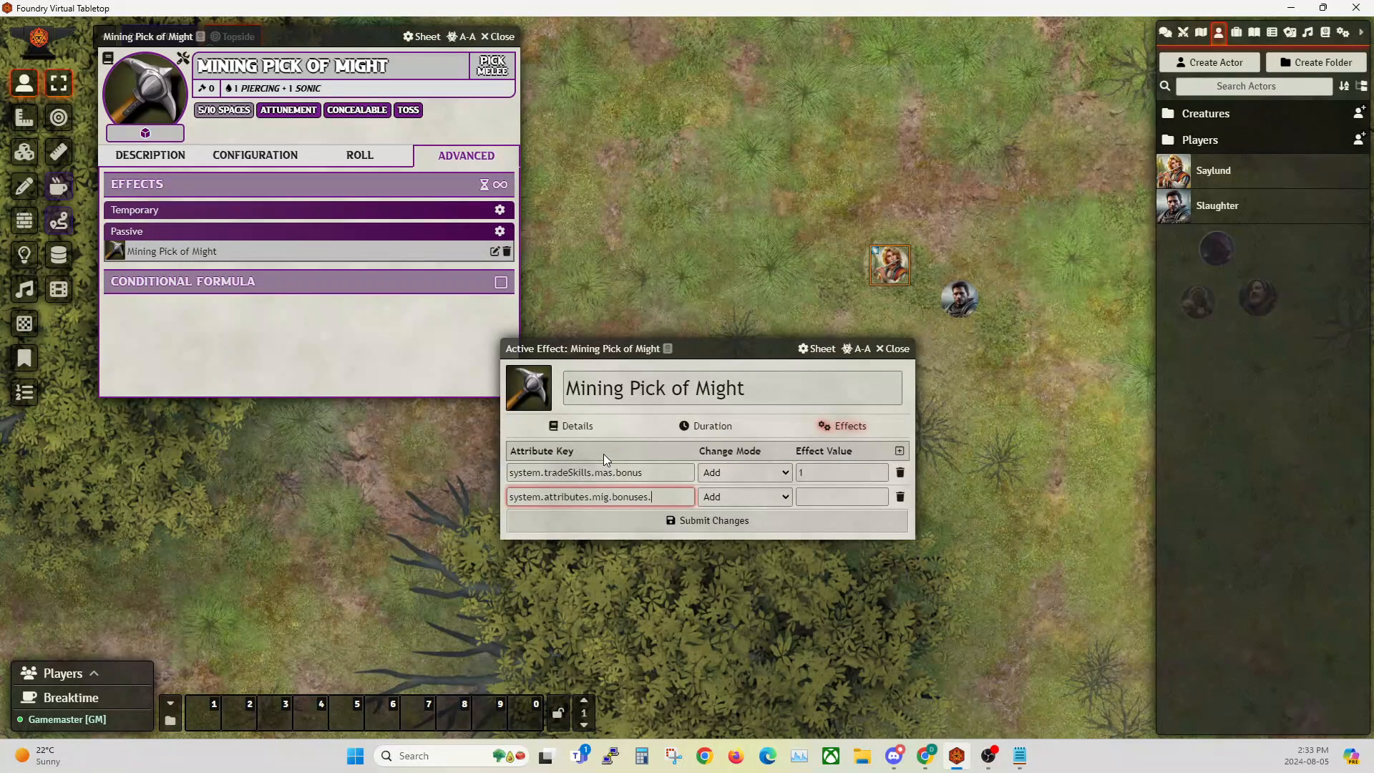
pyautogui.write('valk')
pyautogui.write('ue')
pyautogui.press('Tab')
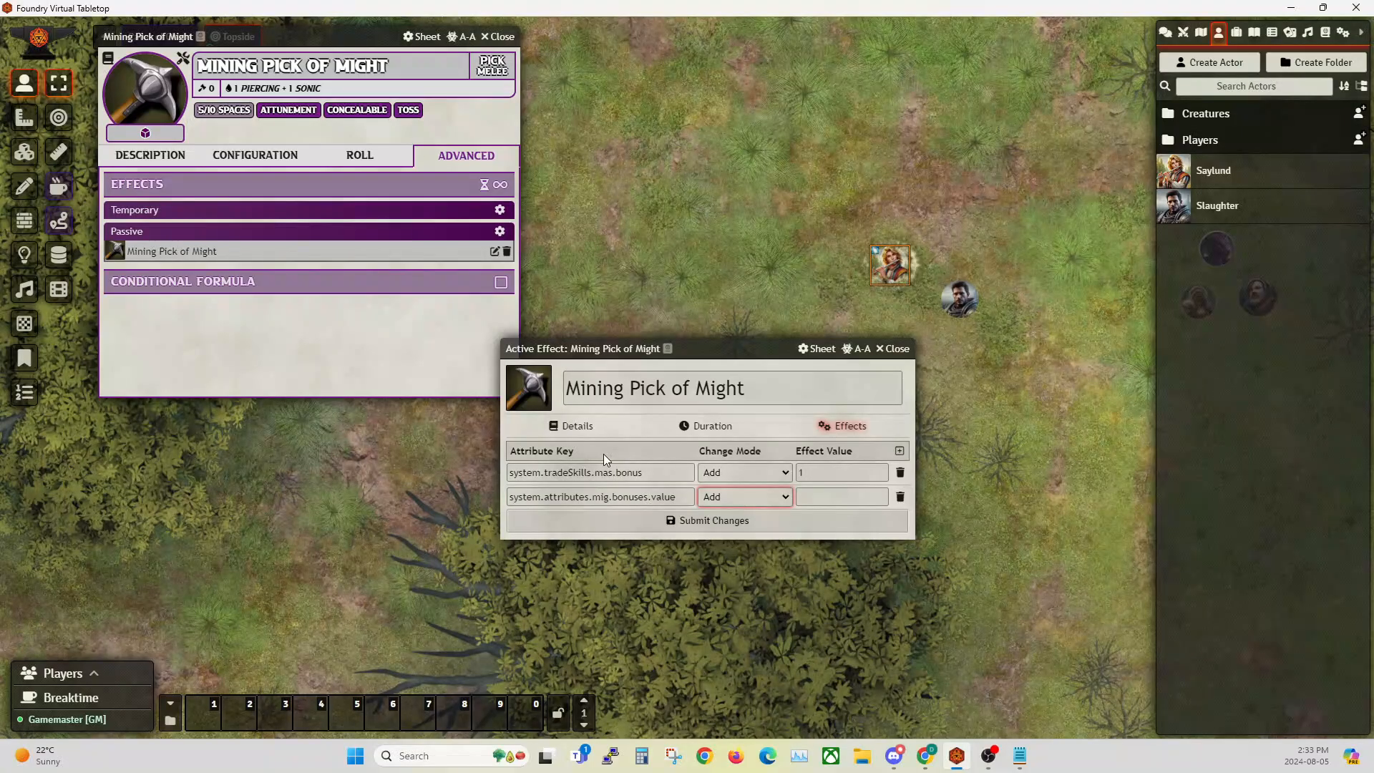
# Set the effect value of the Might bonus row to 1.
pyautogui.click(1022, 756)
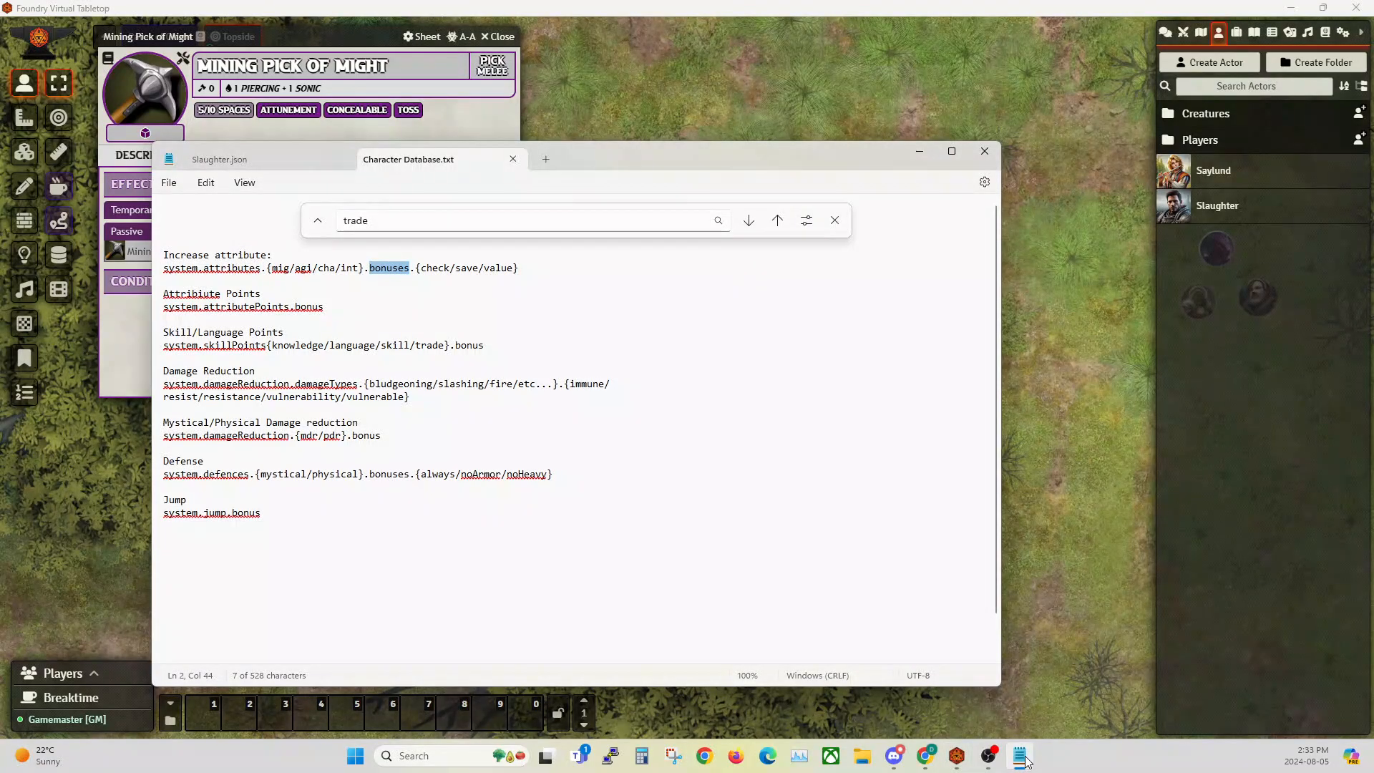
pyautogui.click(1022, 756)
pyautogui.click(818, 493)
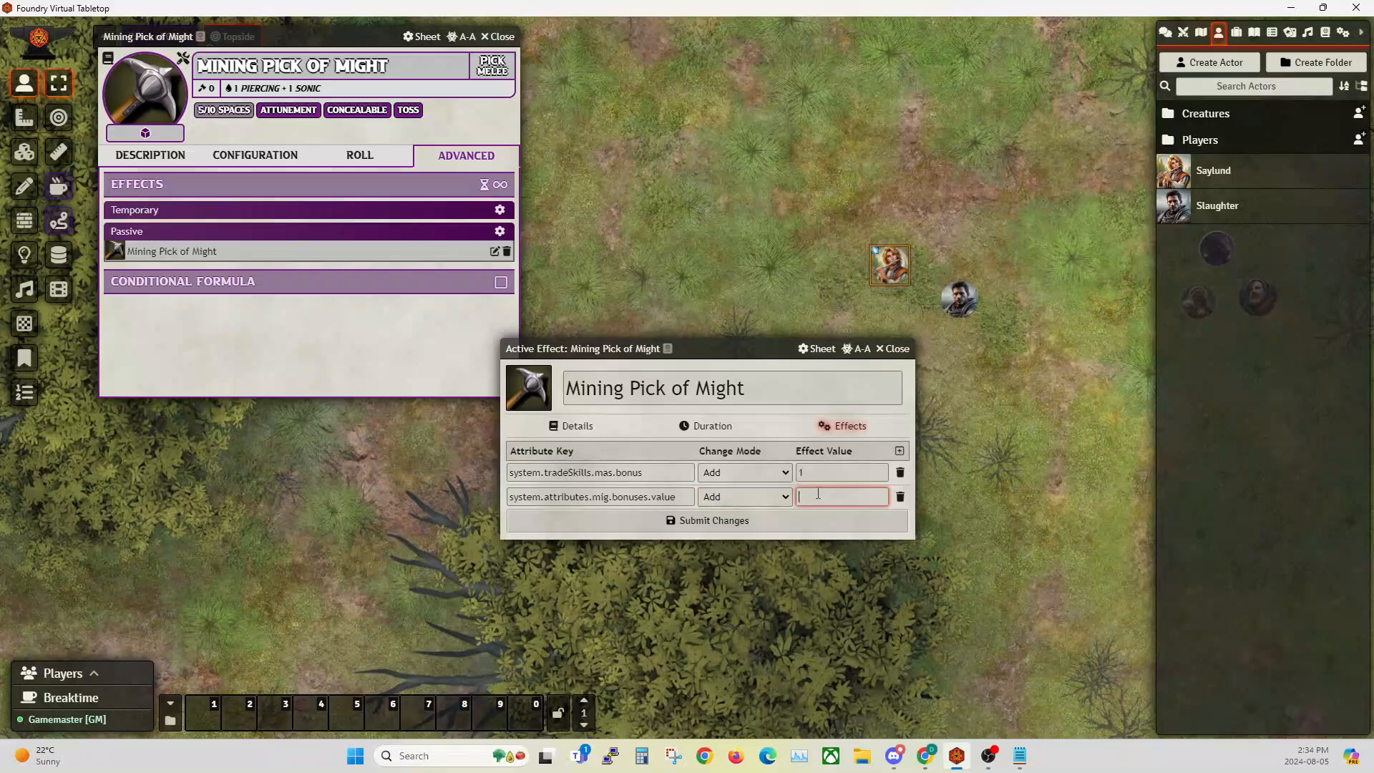
pyautogui.press('Tab')
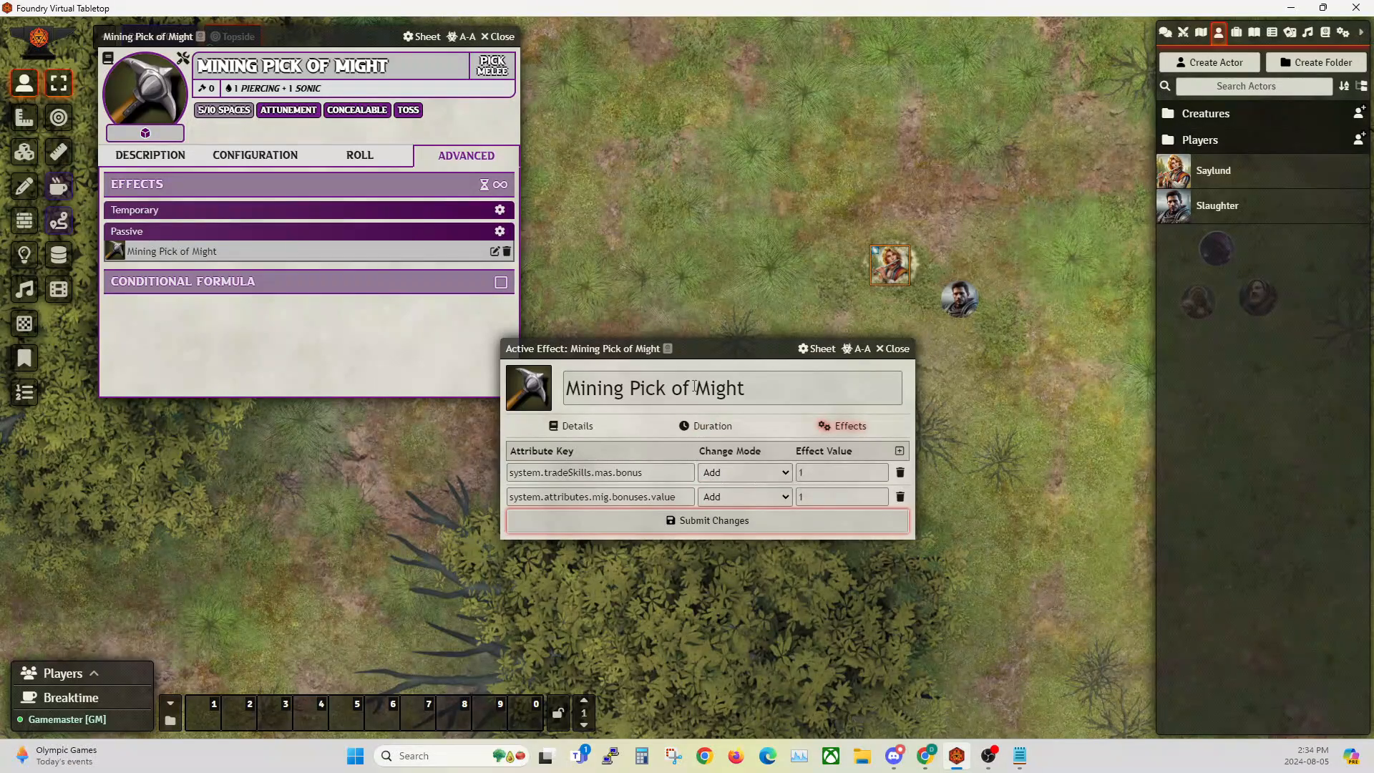
# Add a third change row by copying the Might key and changing it to "system.attributes.int.bonuses.value".
pyautogui.moveTo(699, 352); pyautogui.dragTo(690, 261)
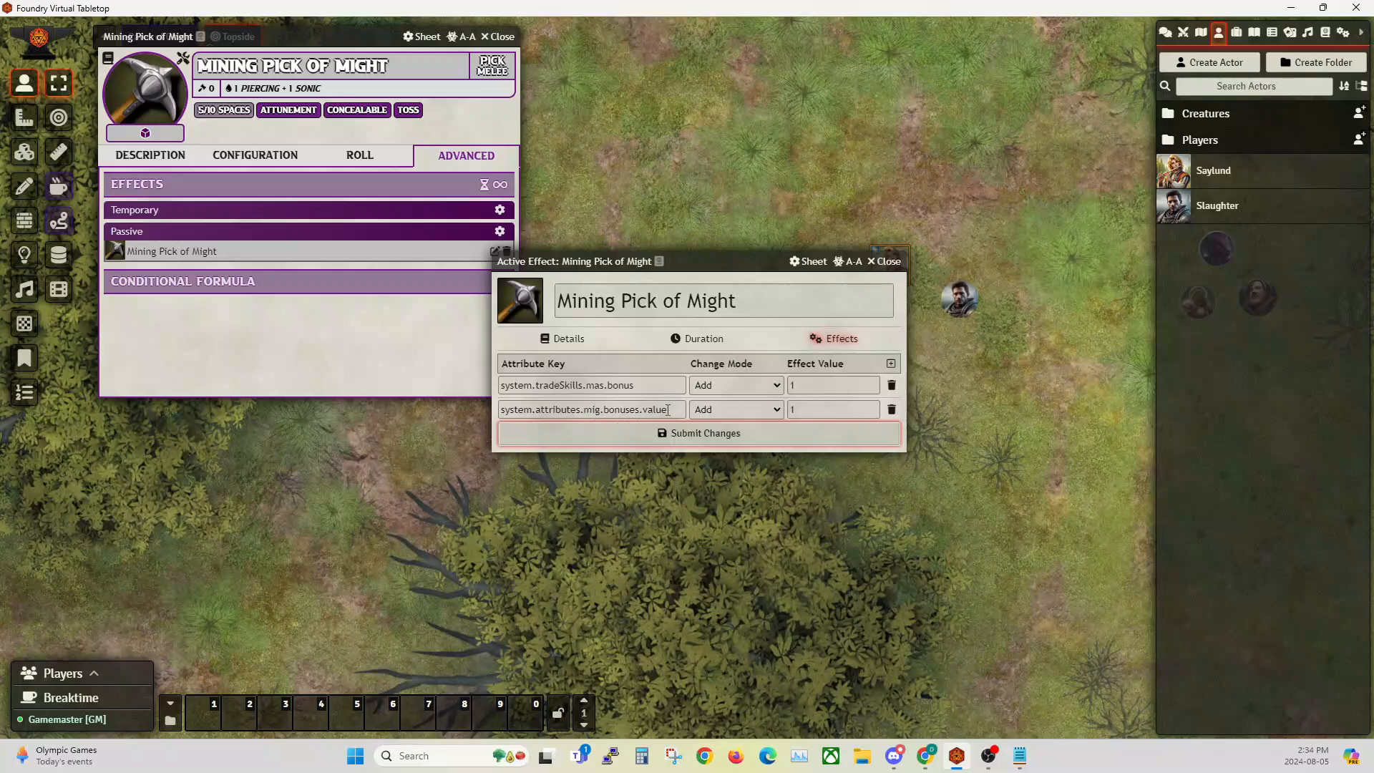
pyautogui.moveTo(675, 409); pyautogui.dragTo(452, 409)
pyautogui.hotkey('ctrl', 'c')
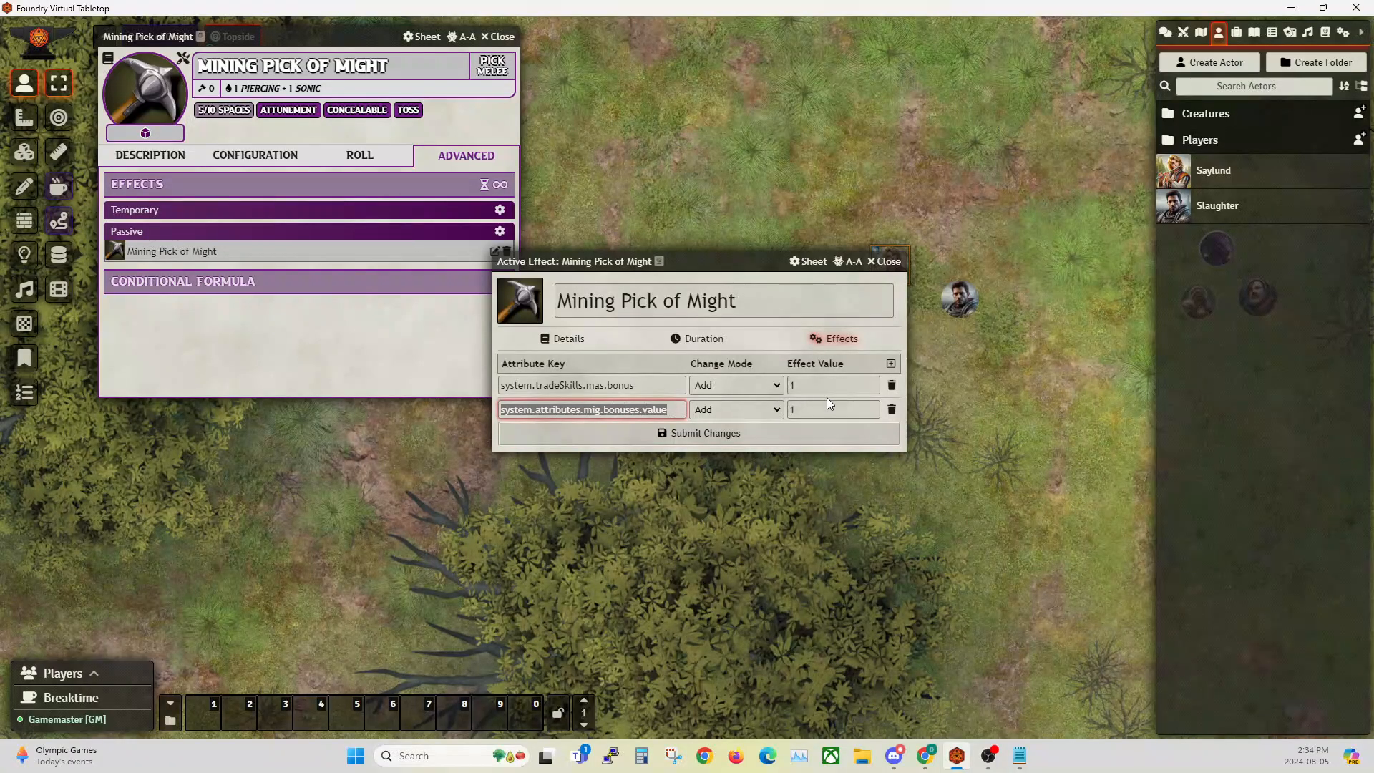
pyautogui.click(891, 364)
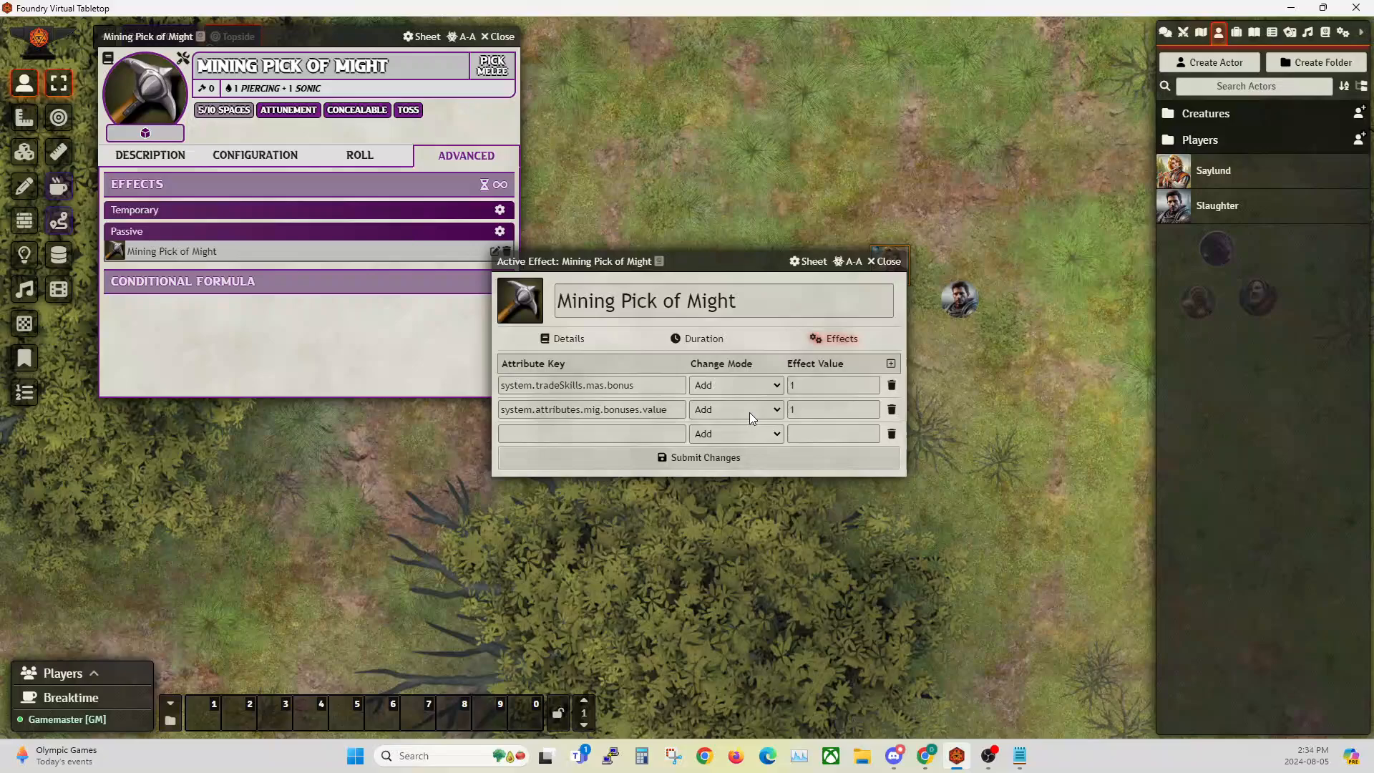
pyautogui.click(618, 434)
pyautogui.hotkey('ctrl', 'v')
pyautogui.doubleClick(591, 434)
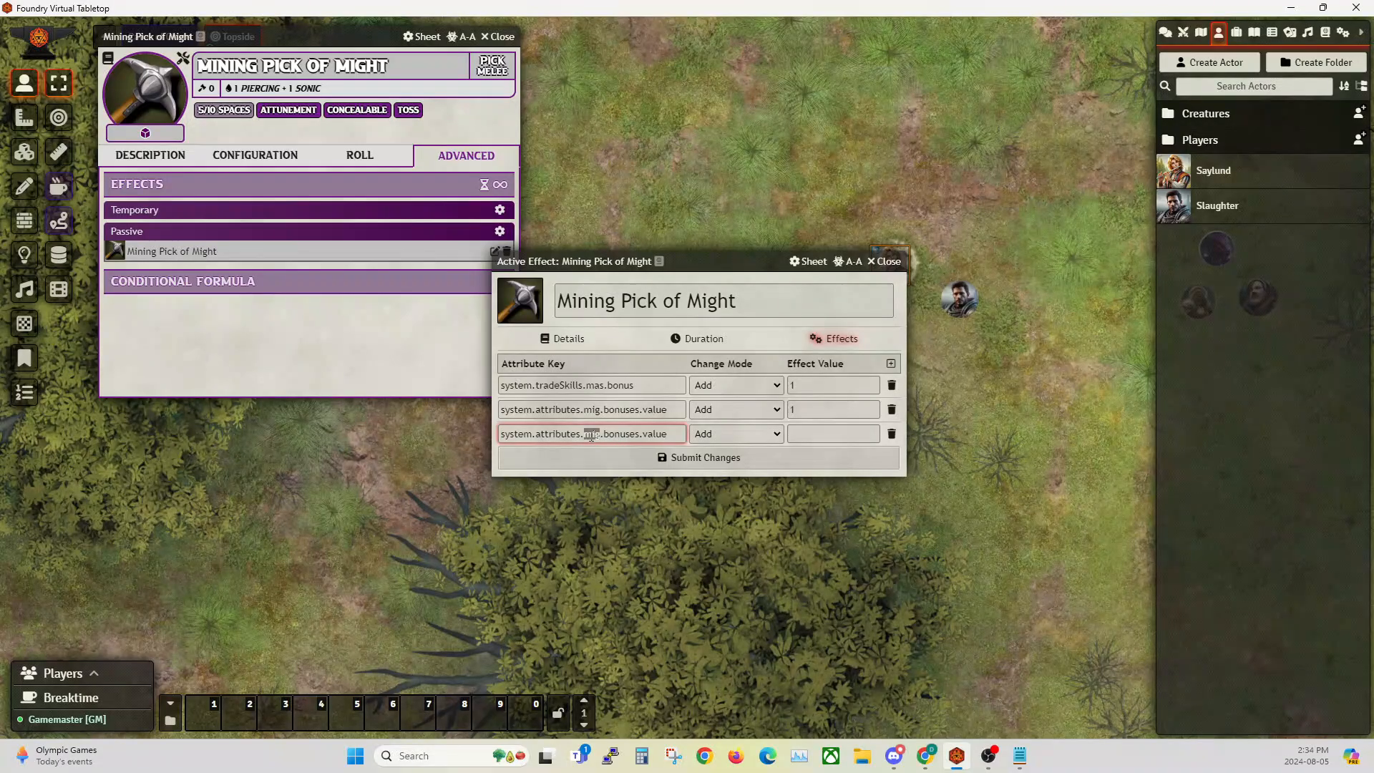
pyautogui.write('int')
# Set the Intelligence row's effect value to -1 and submit the effect's changes.
pyautogui.click(826, 436)
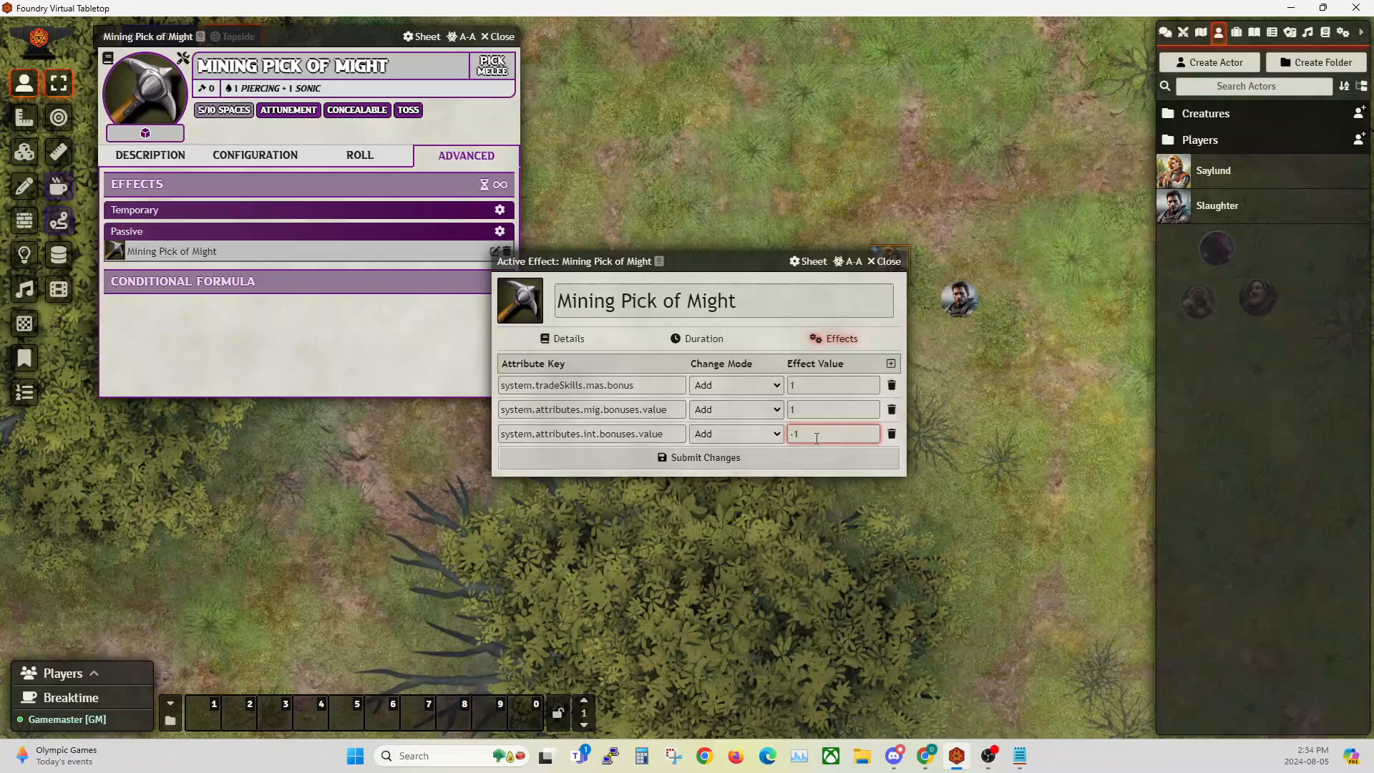
pyautogui.write('-1')
pyautogui.press('Tab')
pyautogui.click(717, 460)
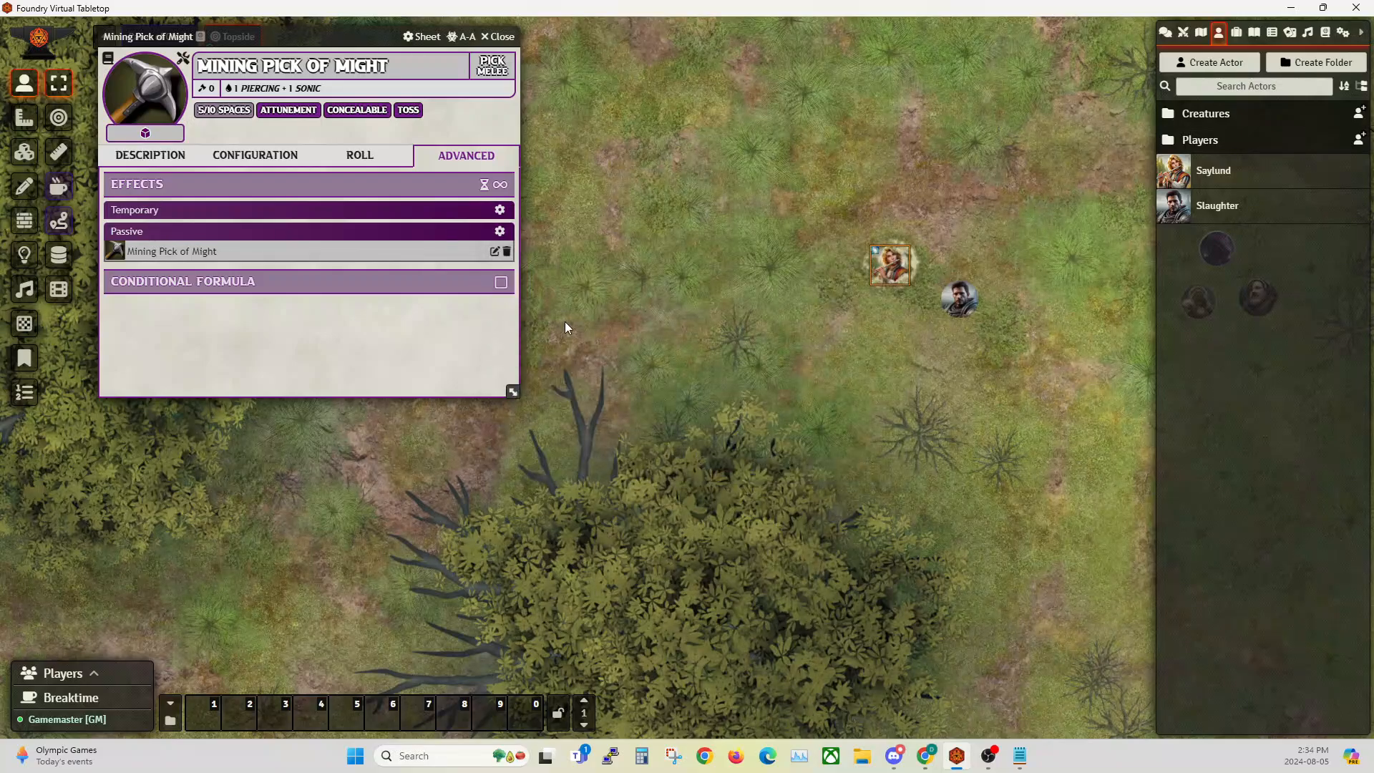
# Close the Mining Pick of Might sheet, open Slaughter's character sheet, and add the pick from the Treasure items to the inventory.
pyautogui.moveTo(302, 40); pyautogui.dragTo(454, 140)
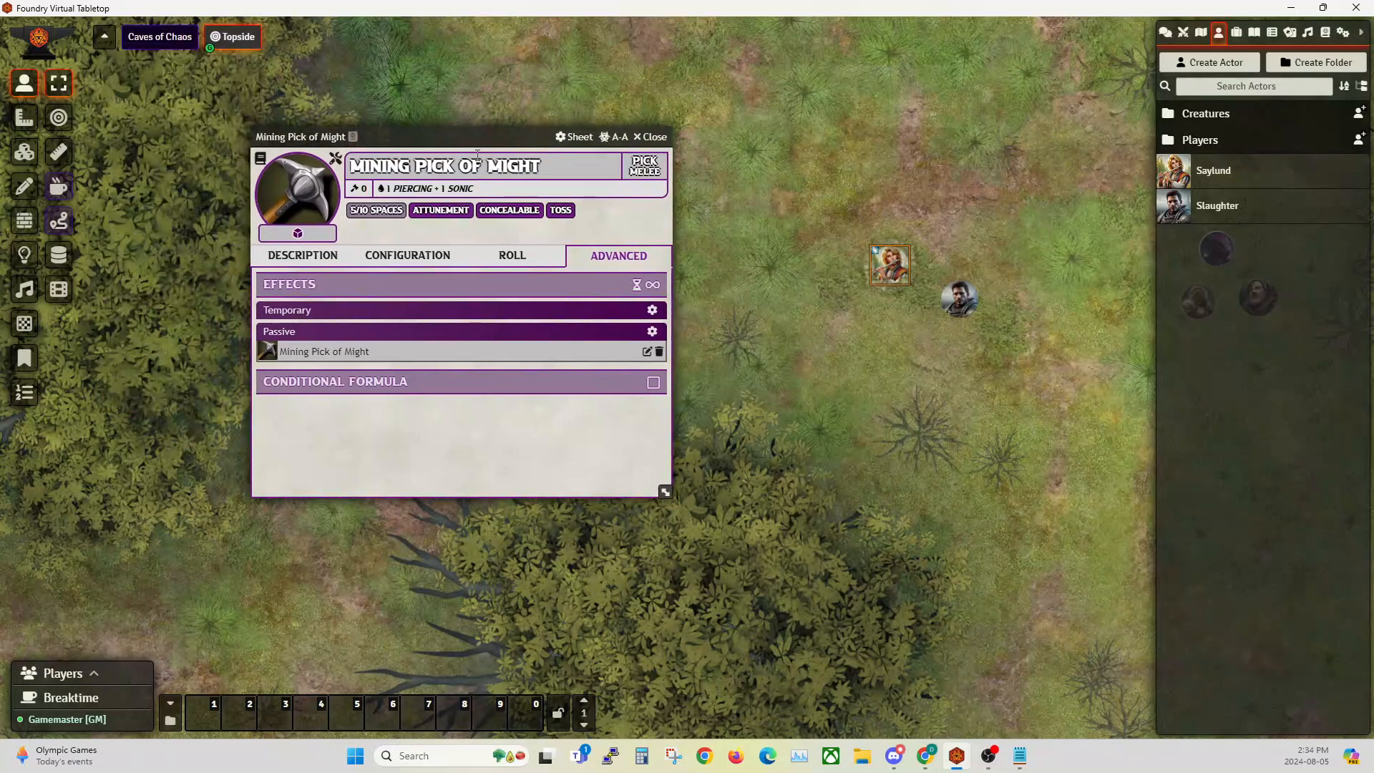
pyautogui.click(651, 137)
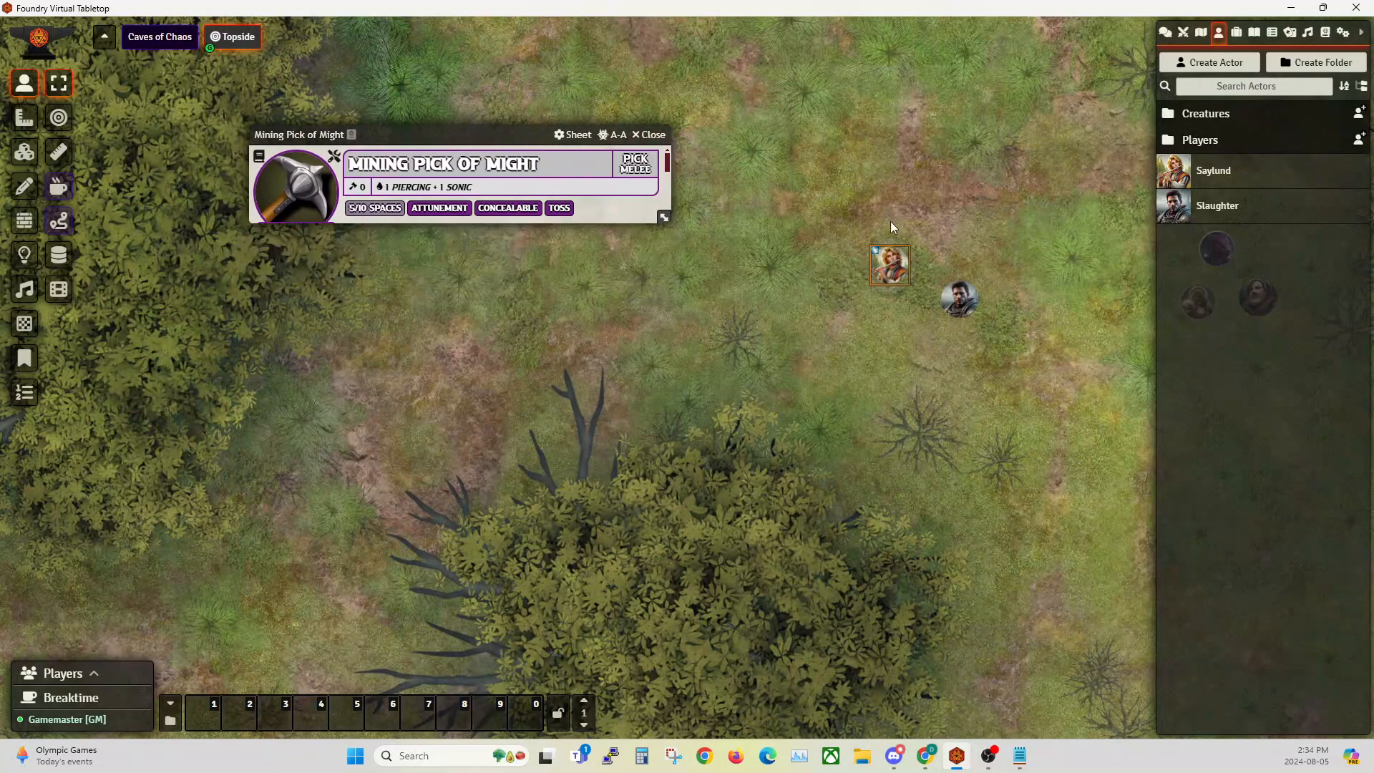
pyautogui.doubleClick(958, 298)
pyautogui.moveTo(606, 94); pyautogui.dragTo(561, 89)
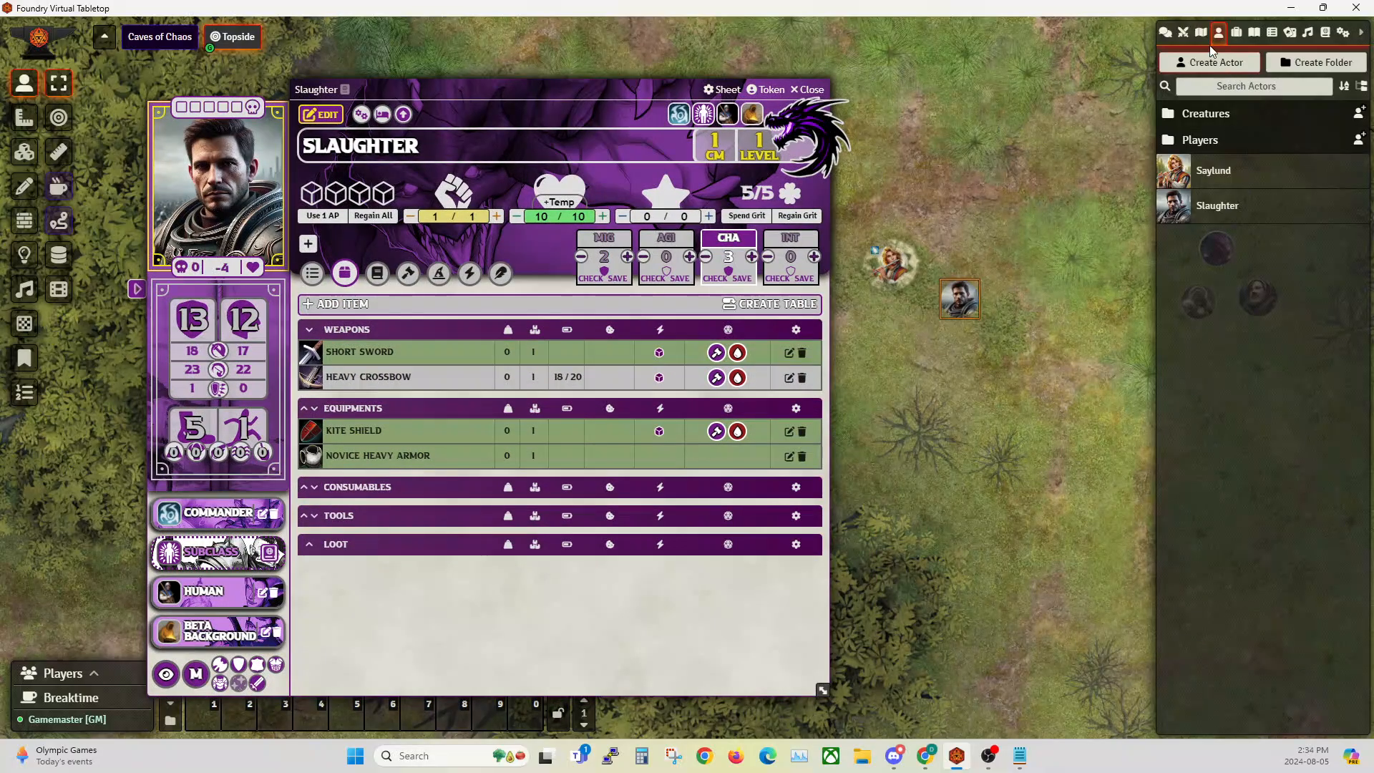
pyautogui.click(1236, 33)
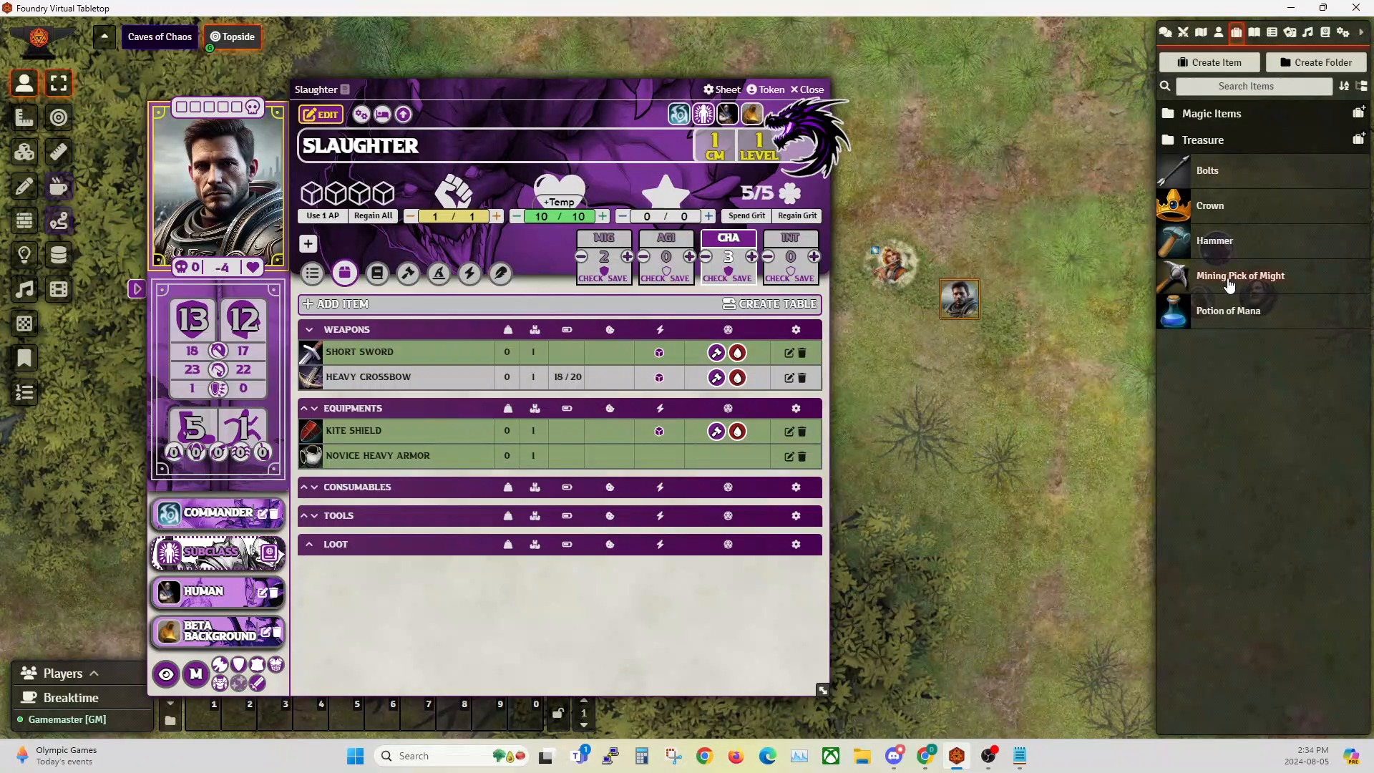
pyautogui.moveTo(1232, 277); pyautogui.dragTo(452, 406)
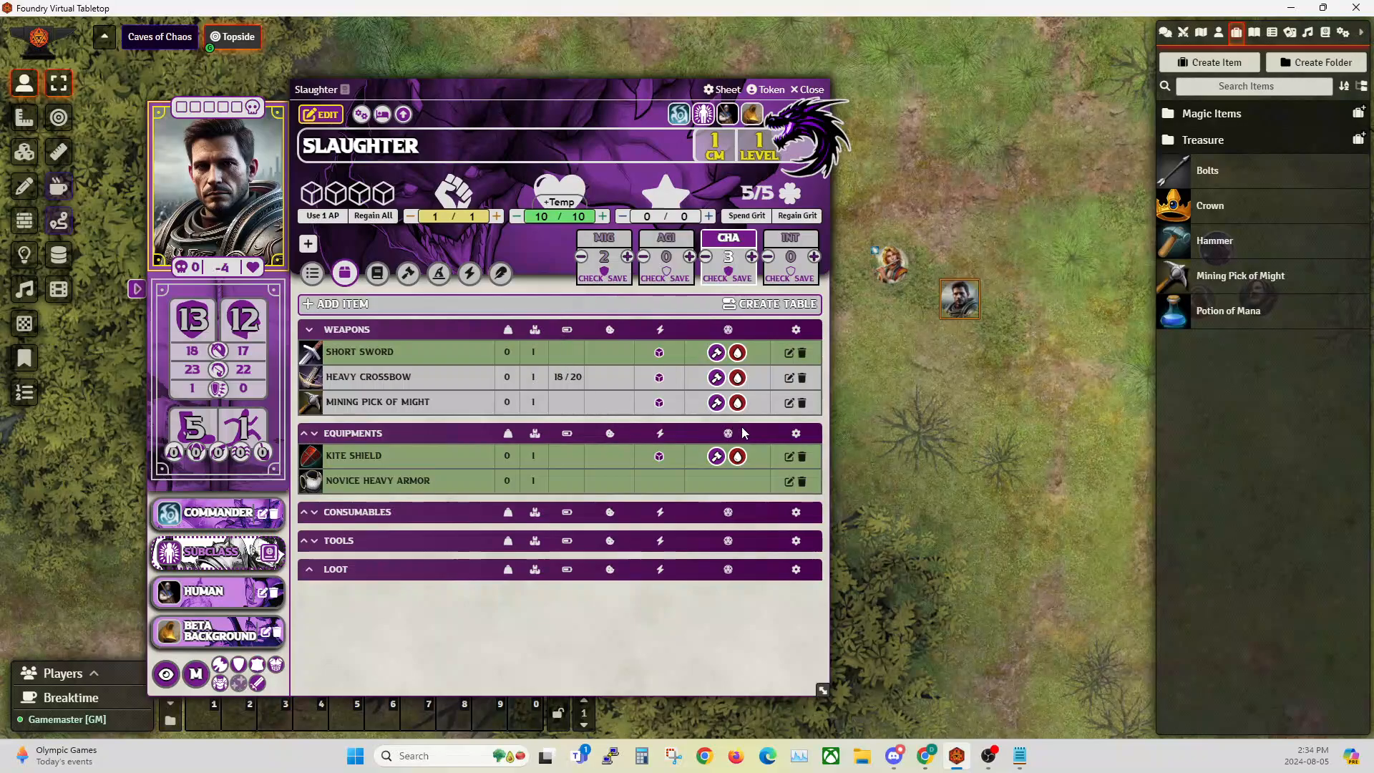
# Take Slaughter's sheet out of edit mode, then attune and equip the Mining Pick of Might.
pyautogui.click(324, 116)
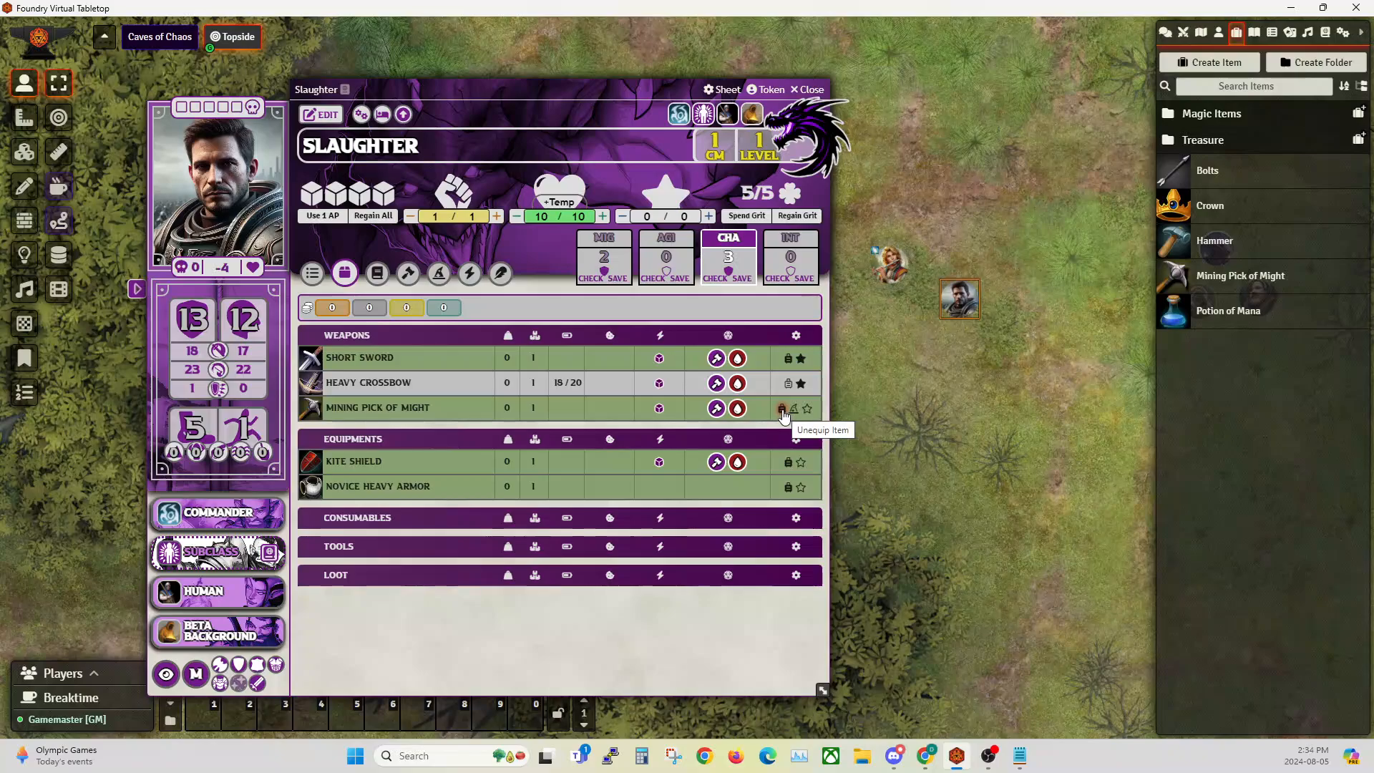
pyautogui.moveTo(520, 408)
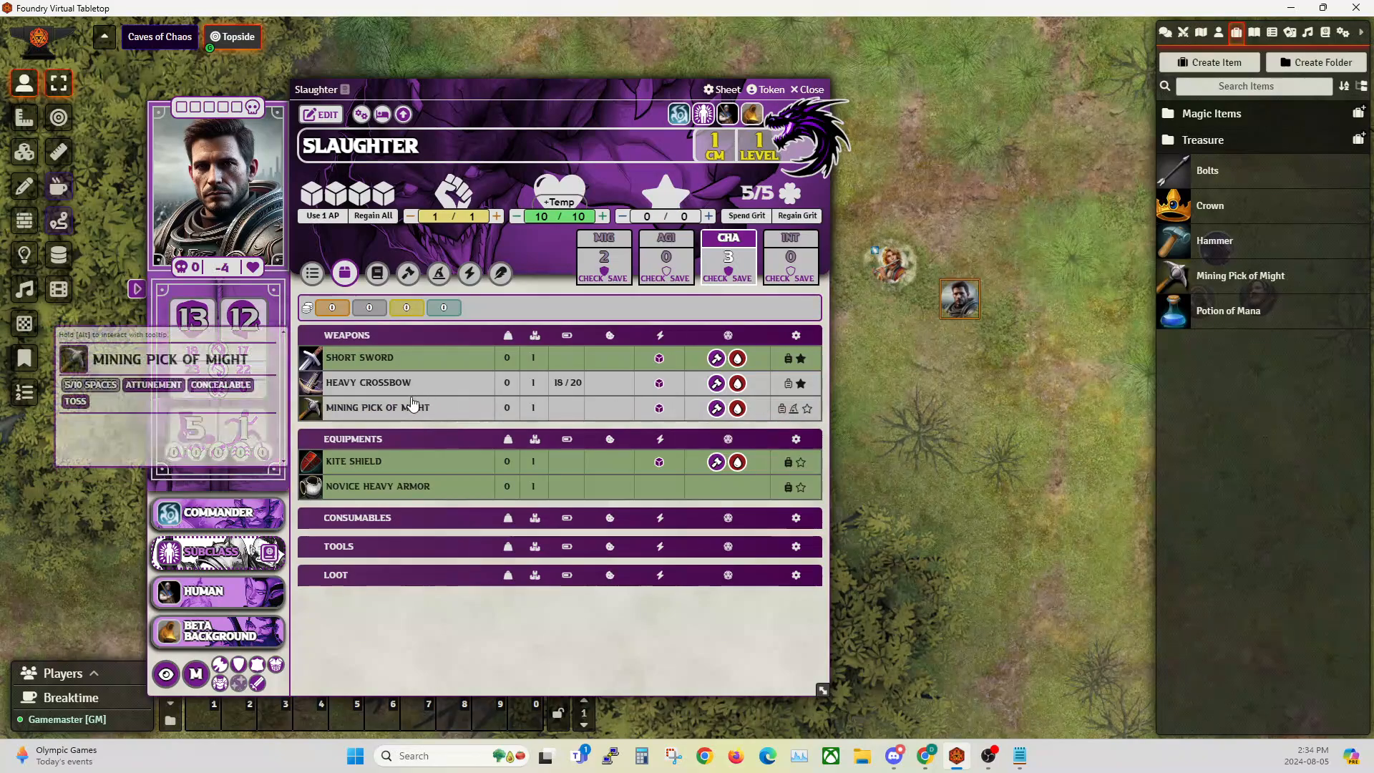
pyautogui.click(794, 412)
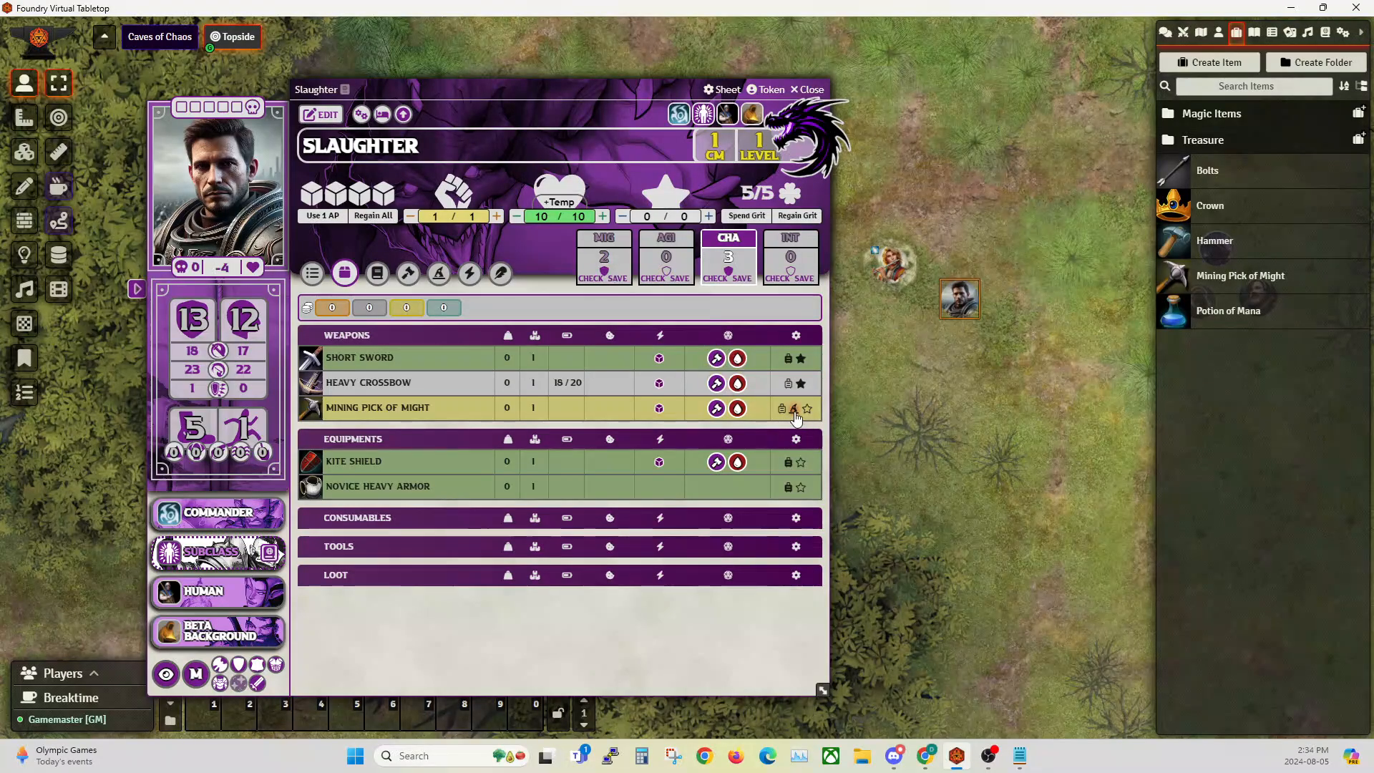
pyautogui.click(781, 409)
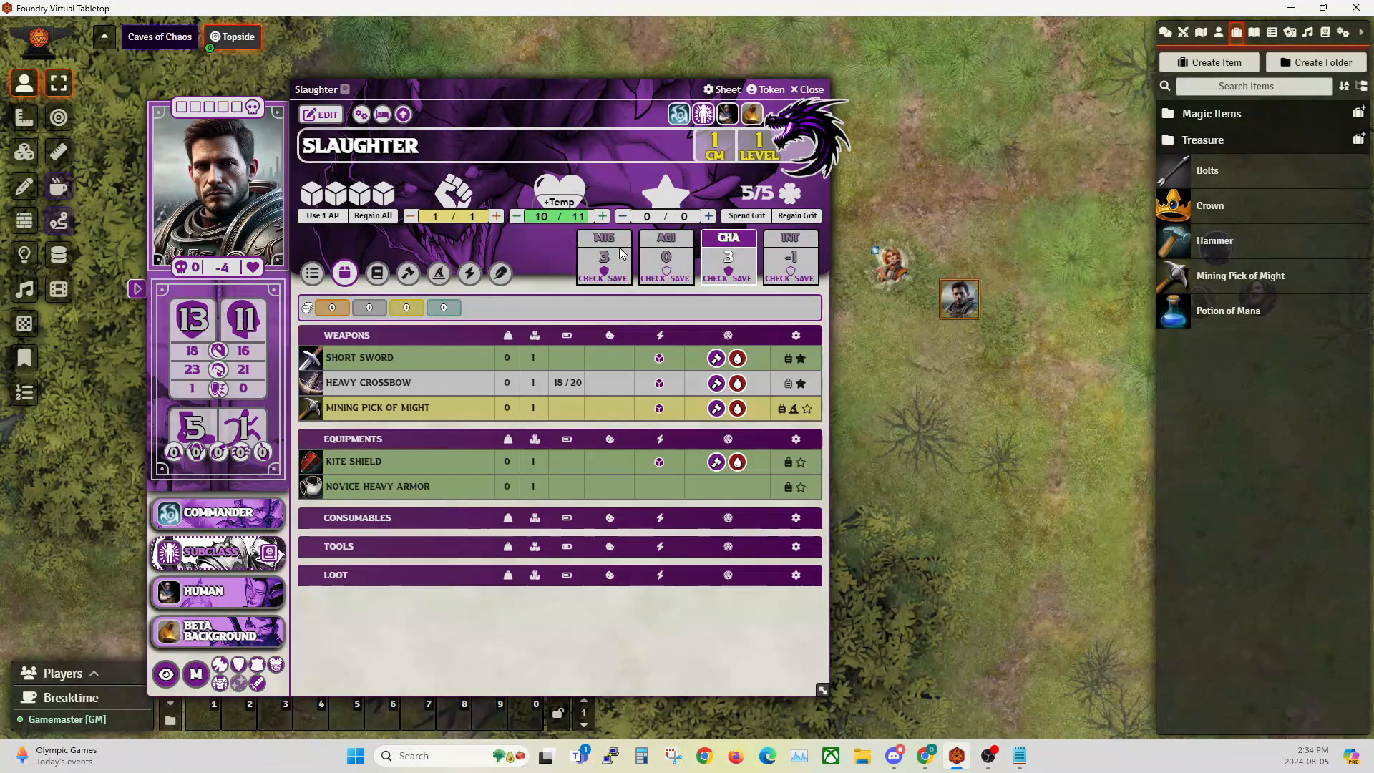
# Examine the Masonry value among Slaughter's trade skills with the pick attuned and equipped.
pyautogui.click(310, 277)
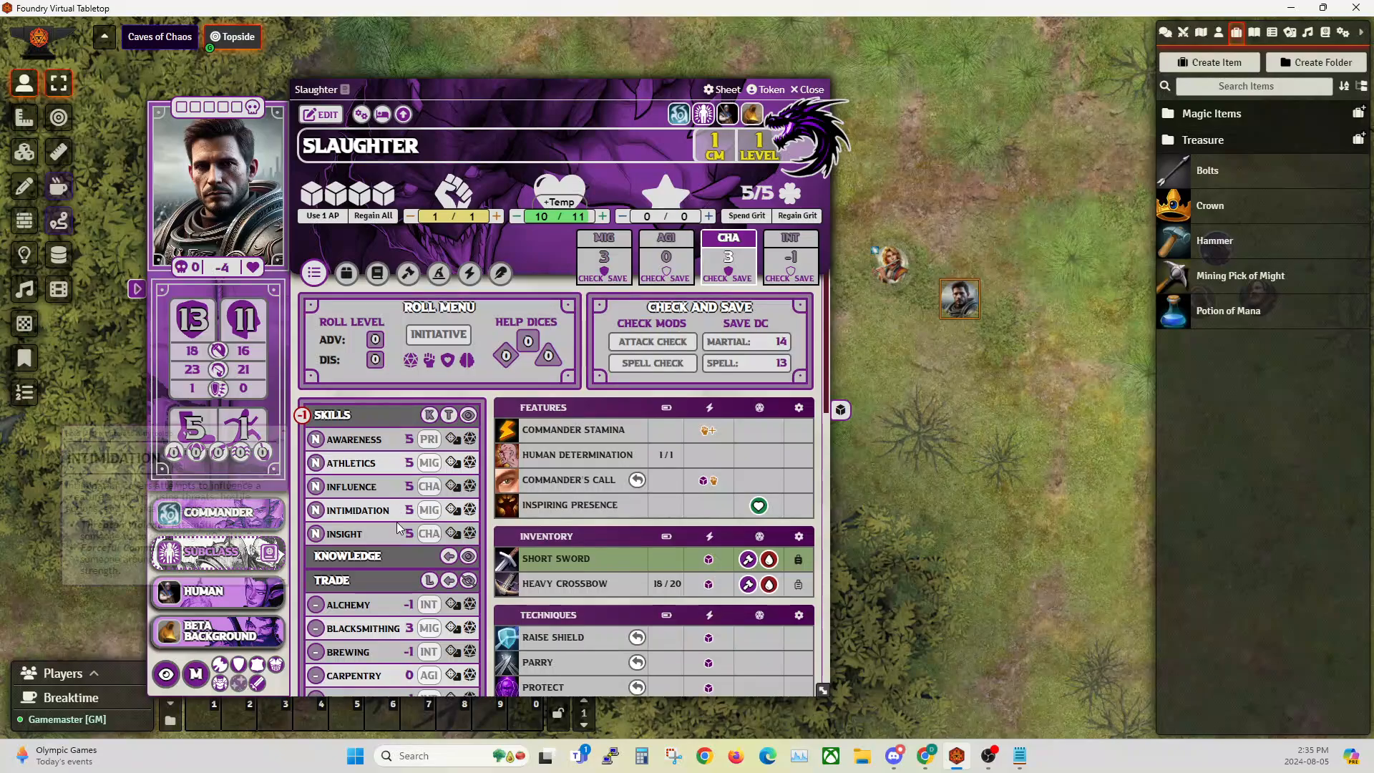
pyautogui.scroll(-8, 397, 501)
pyautogui.scroll(-2, 394, 528)
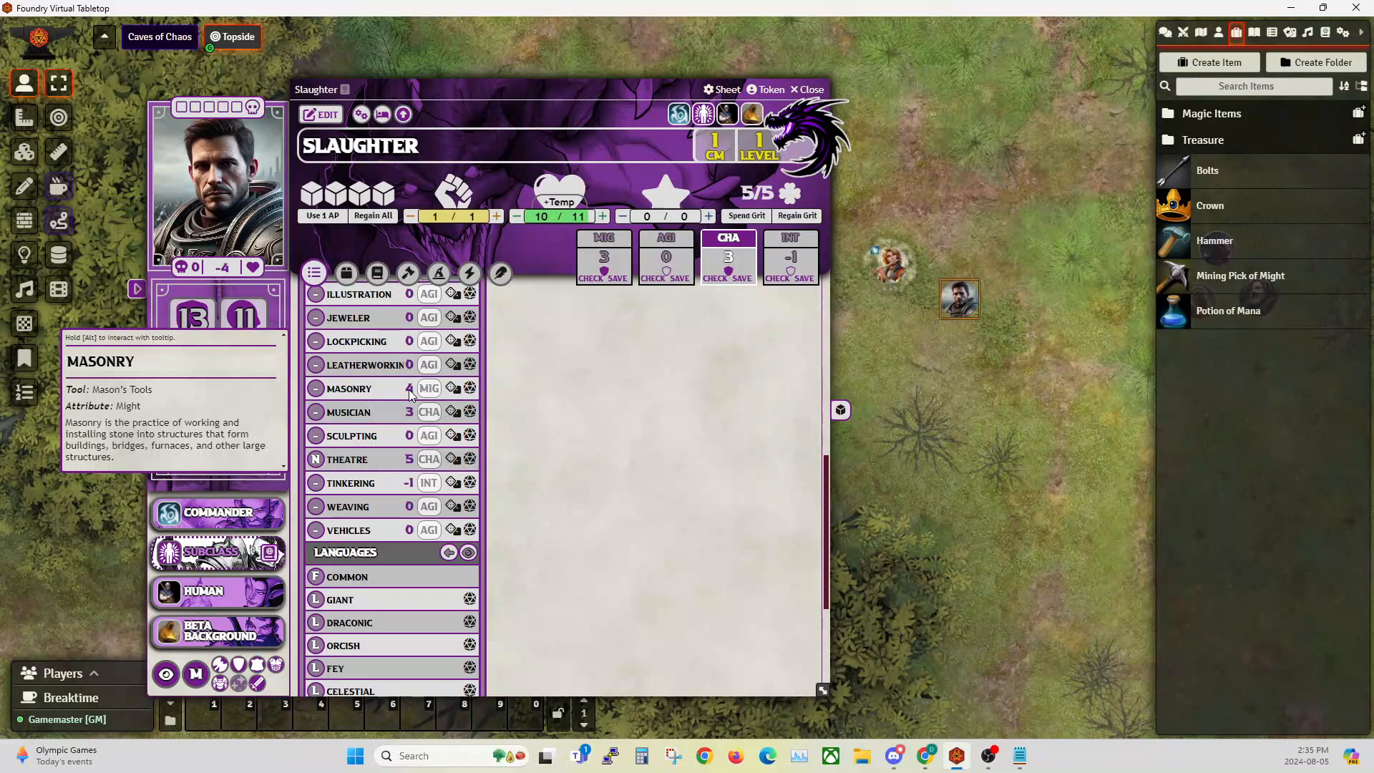
# Remove Slaughter's attunement to the Mining Pick of Might and check Masonry in the trade skills again.
pyautogui.click(345, 273)
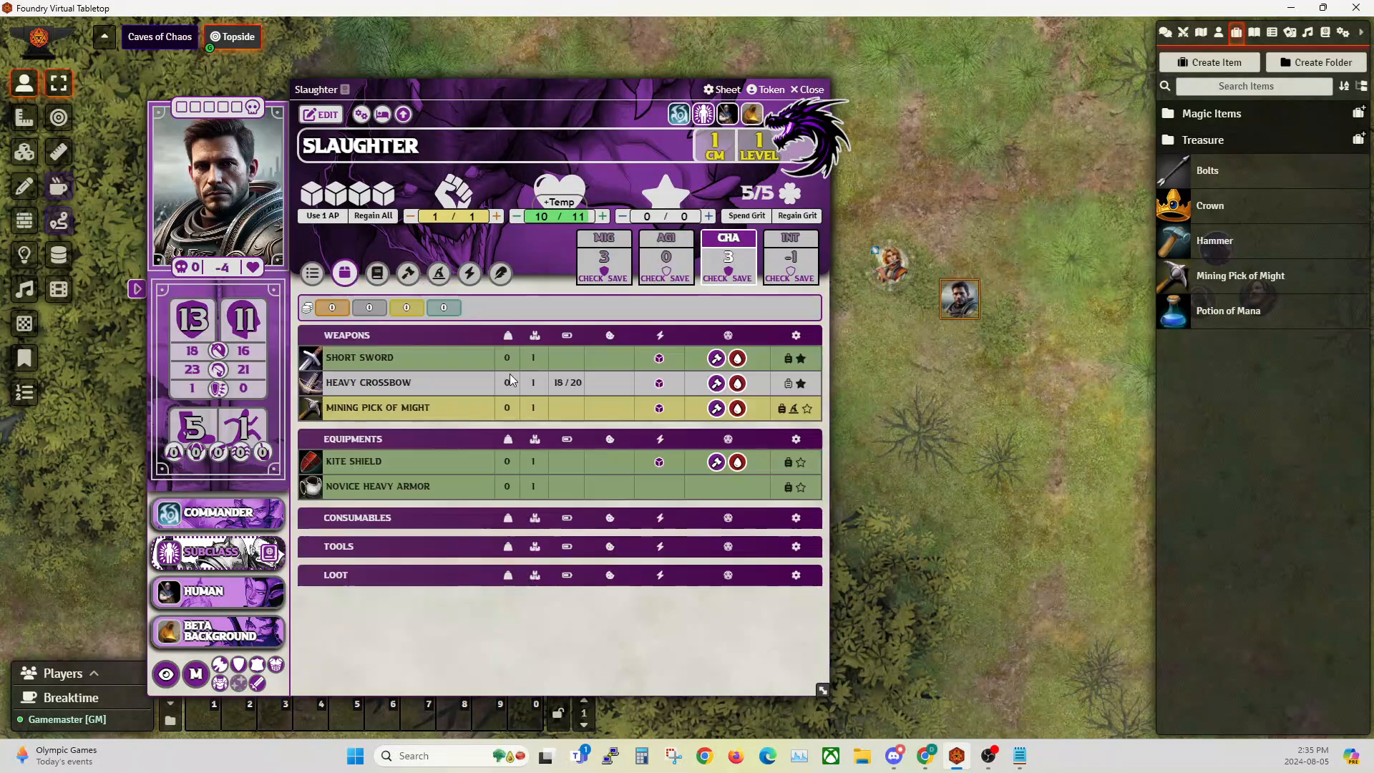
pyautogui.click(793, 408)
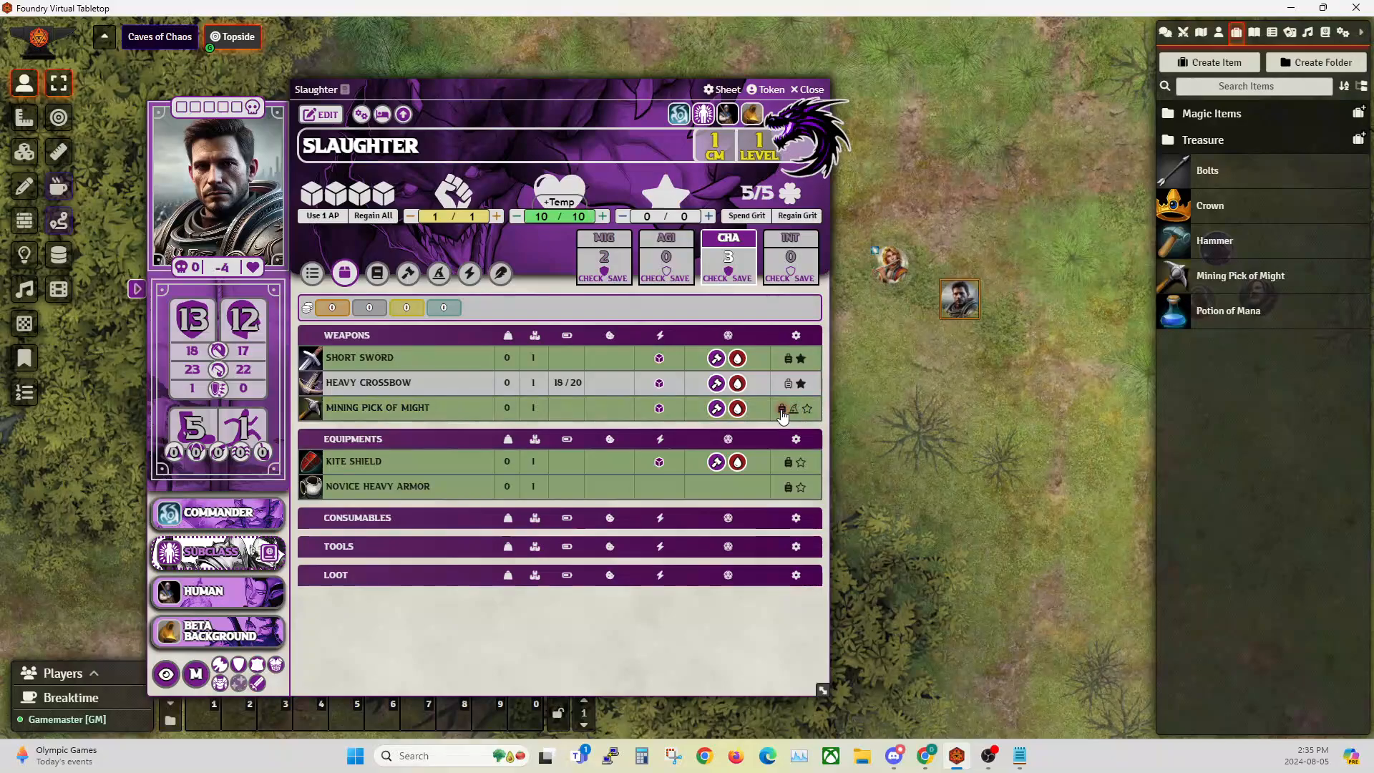
pyautogui.click(313, 272)
pyautogui.scroll(-1, 393, 489)
pyautogui.scroll(-6, 392, 489)
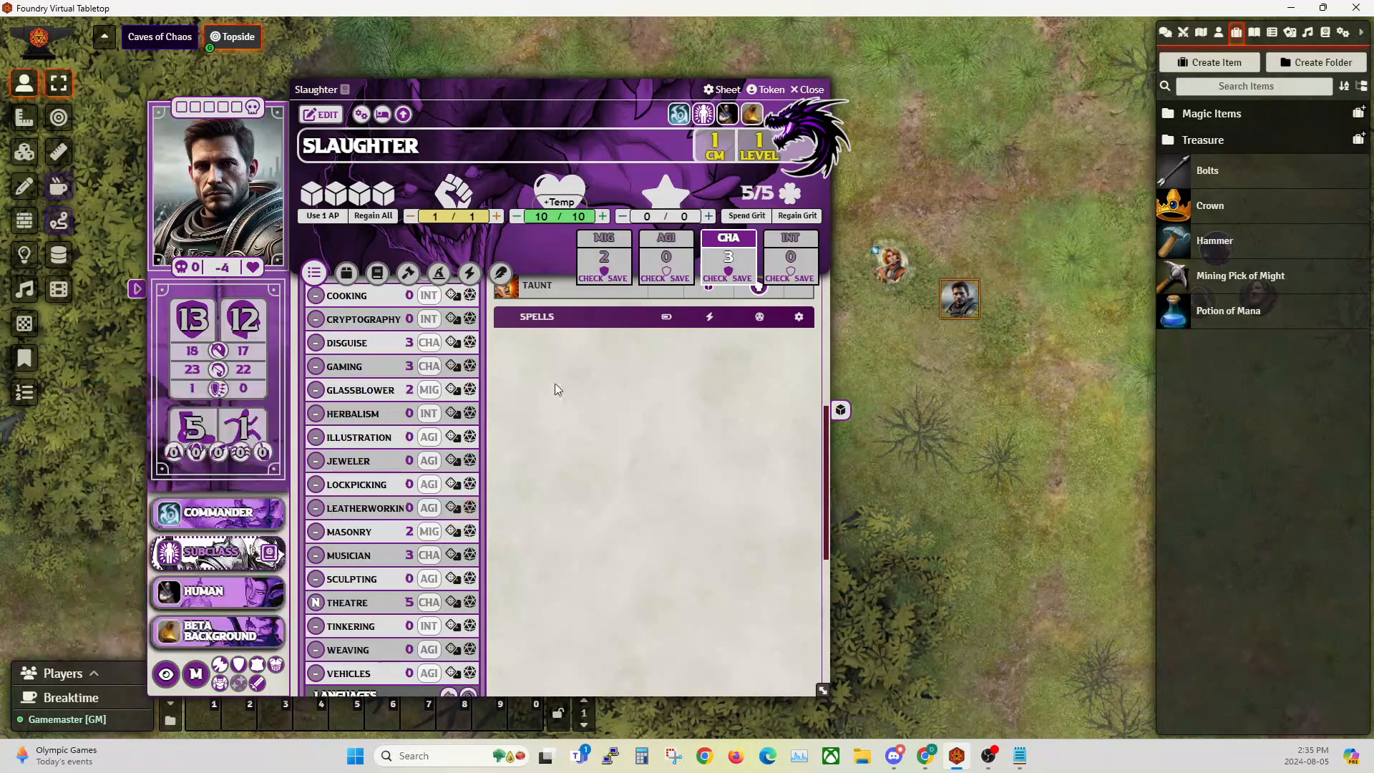
# Open the Mining Pick of Might from Slaughter's inventory in edit mode, examine its Attunement property, and close it again.
pyautogui.moveTo(398, 538)
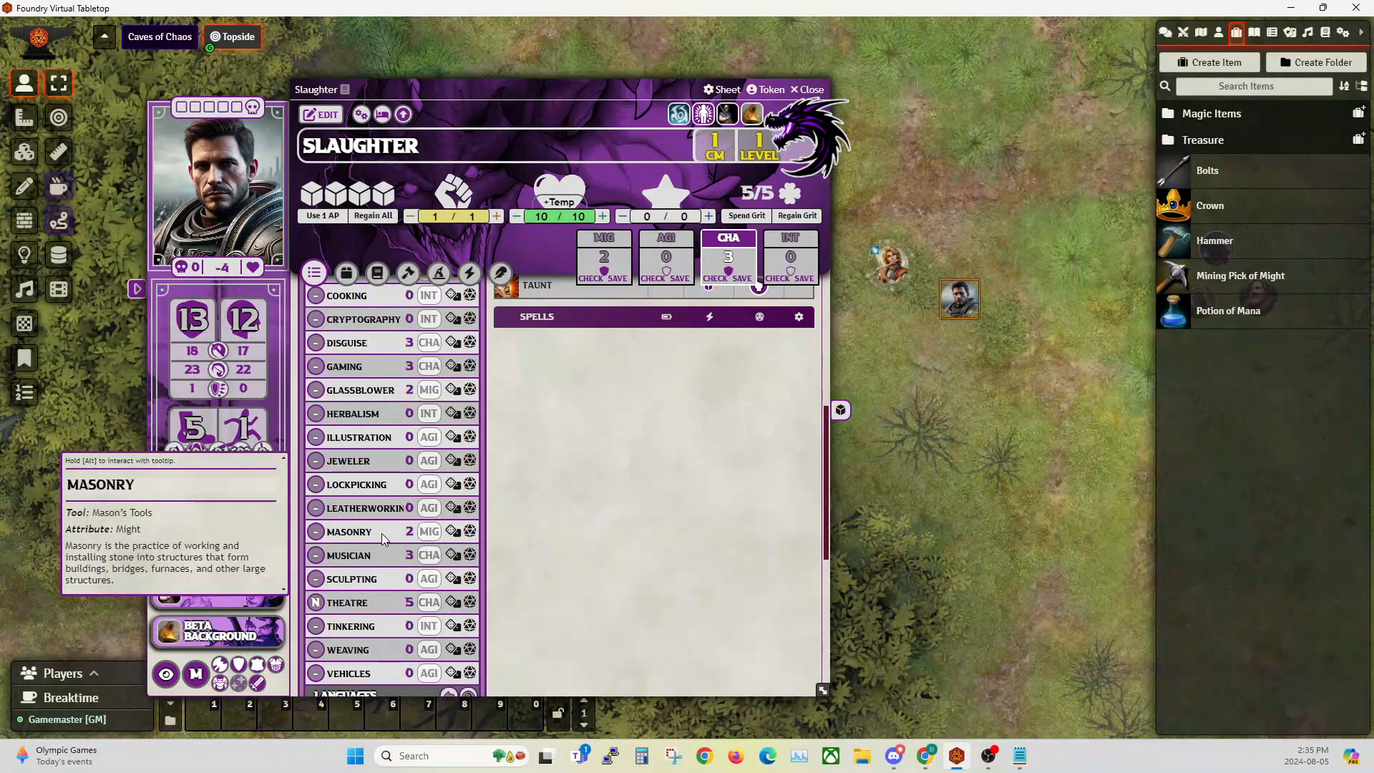
pyautogui.click(346, 273)
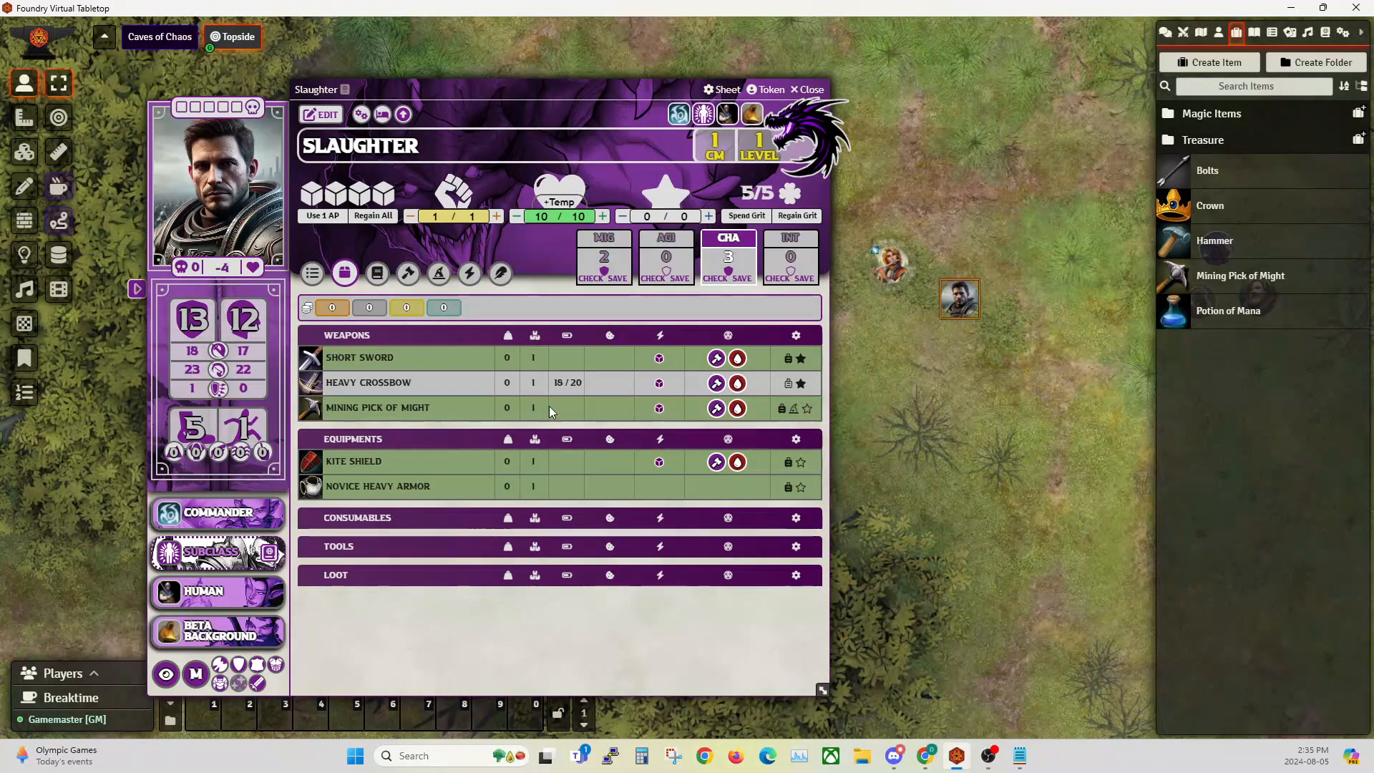
pyautogui.moveTo(398, 415)
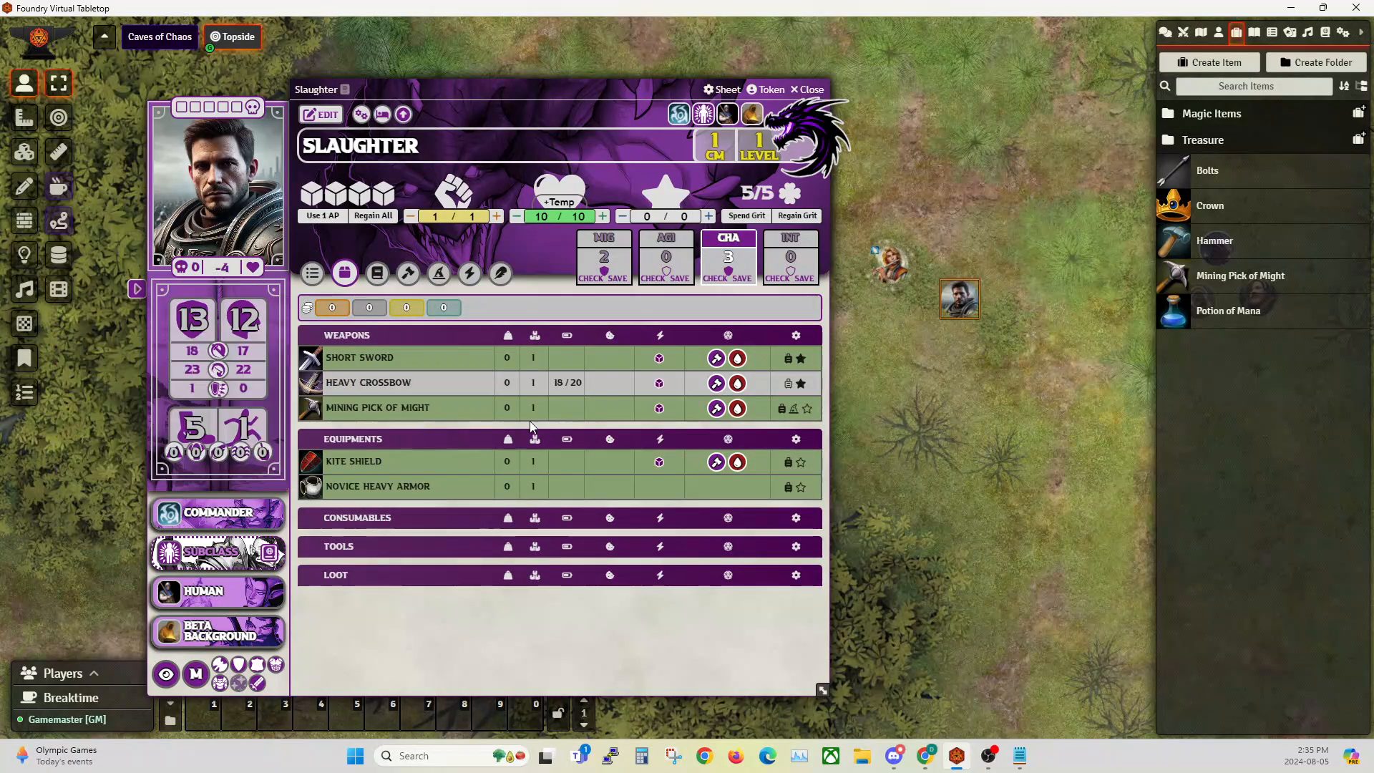
pyautogui.click(321, 115)
pyautogui.click(787, 403)
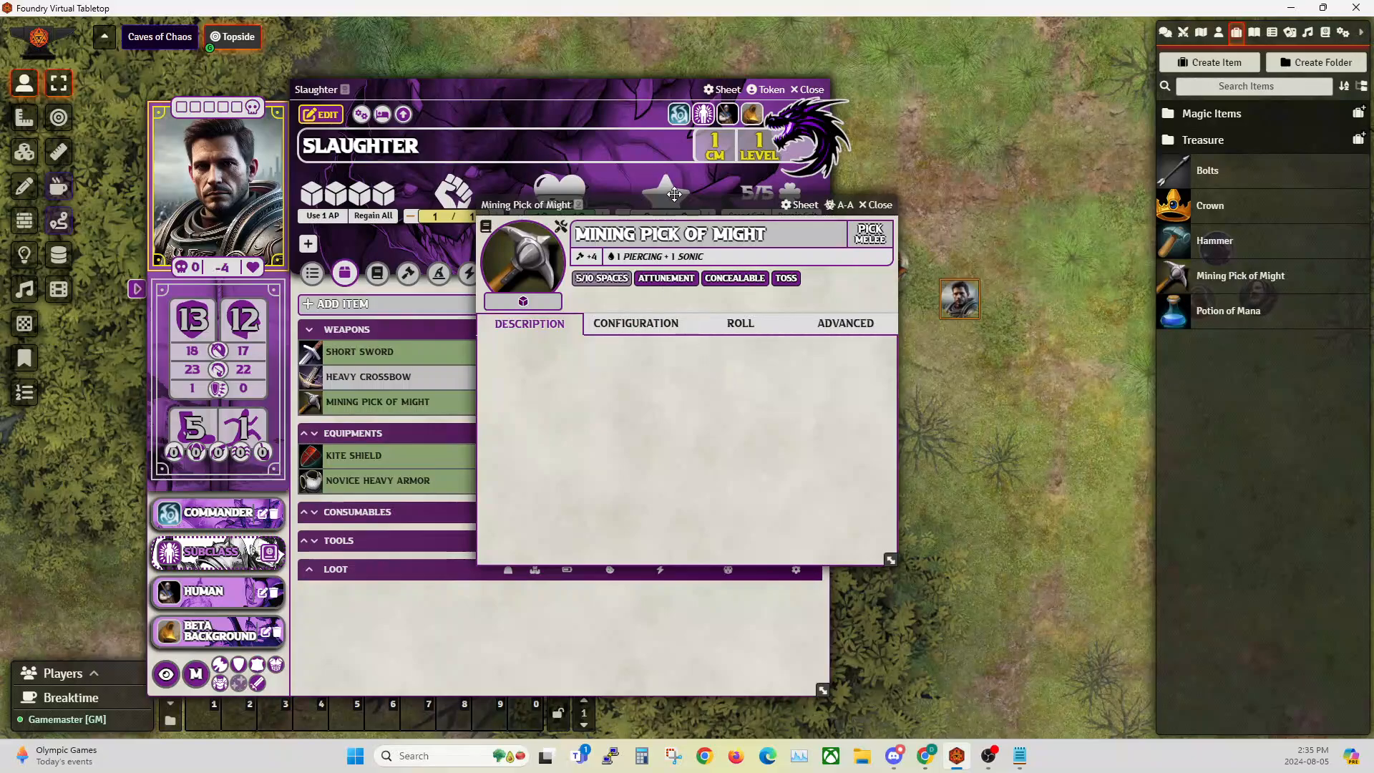
pyautogui.moveTo(652, 211); pyautogui.dragTo(891, 215)
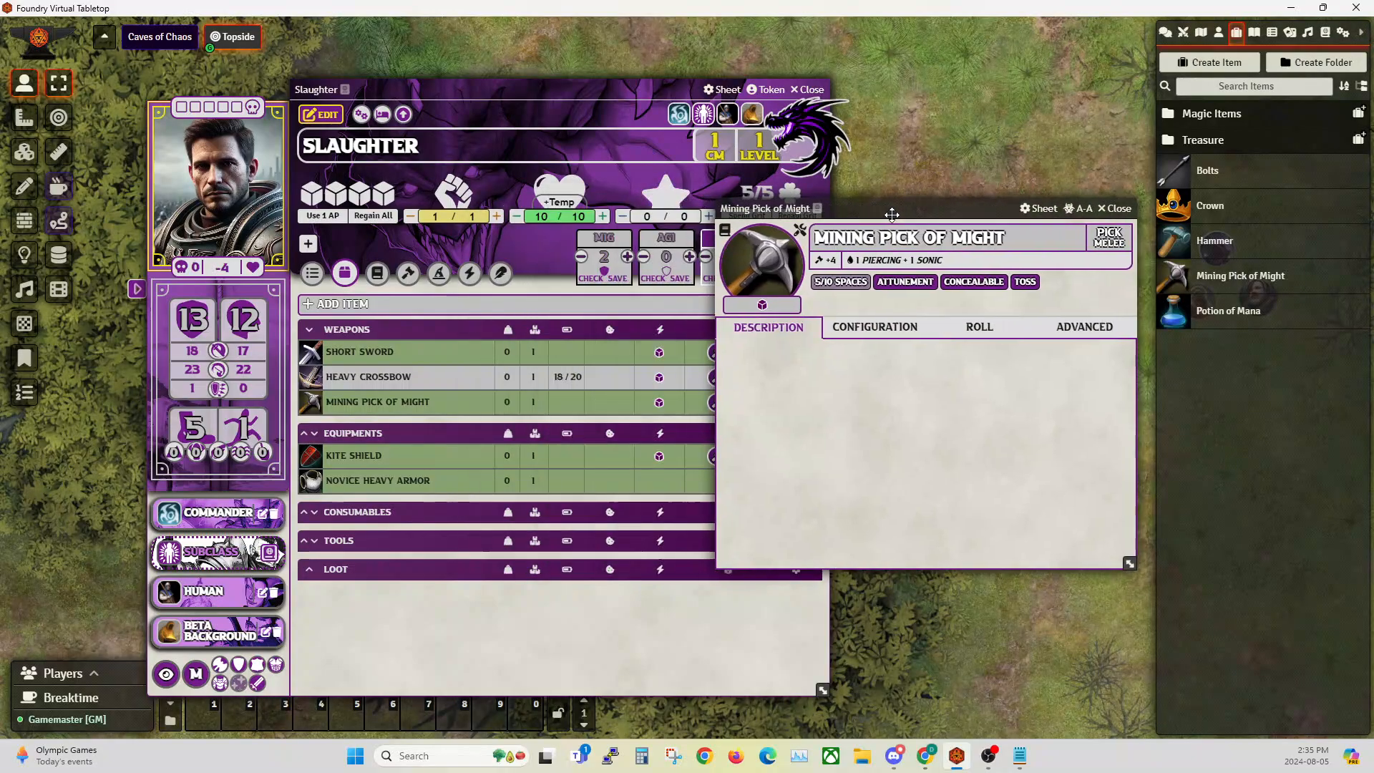
pyautogui.click(869, 338)
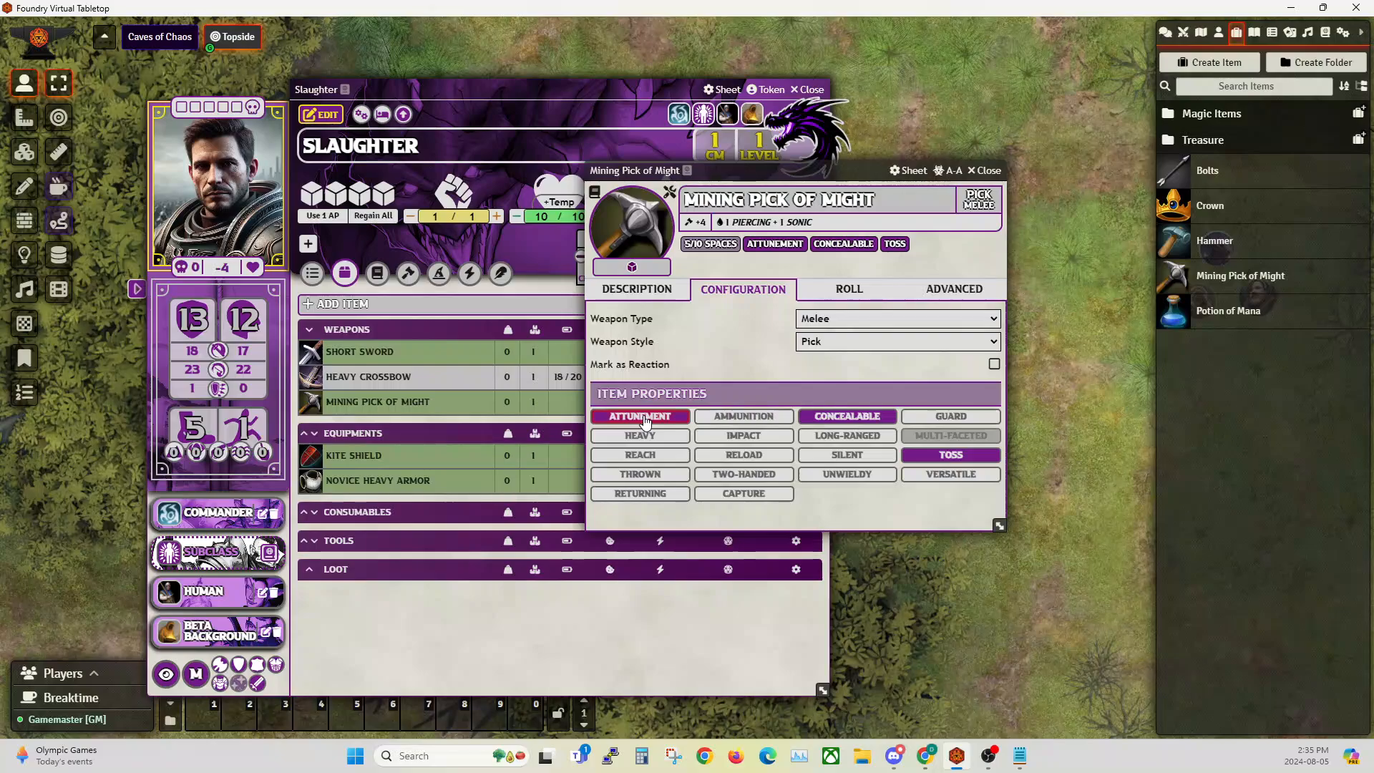
pyautogui.click(985, 170)
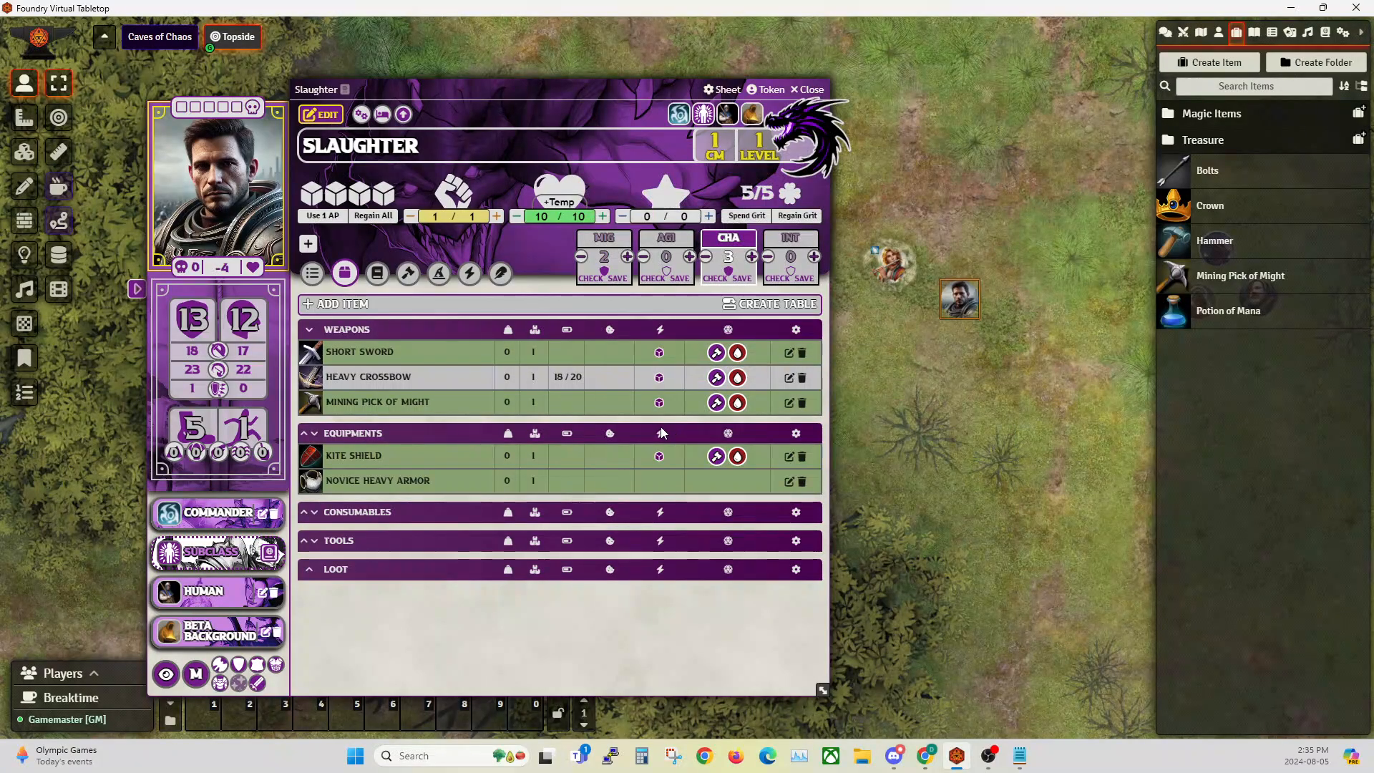
pyautogui.click(321, 115)
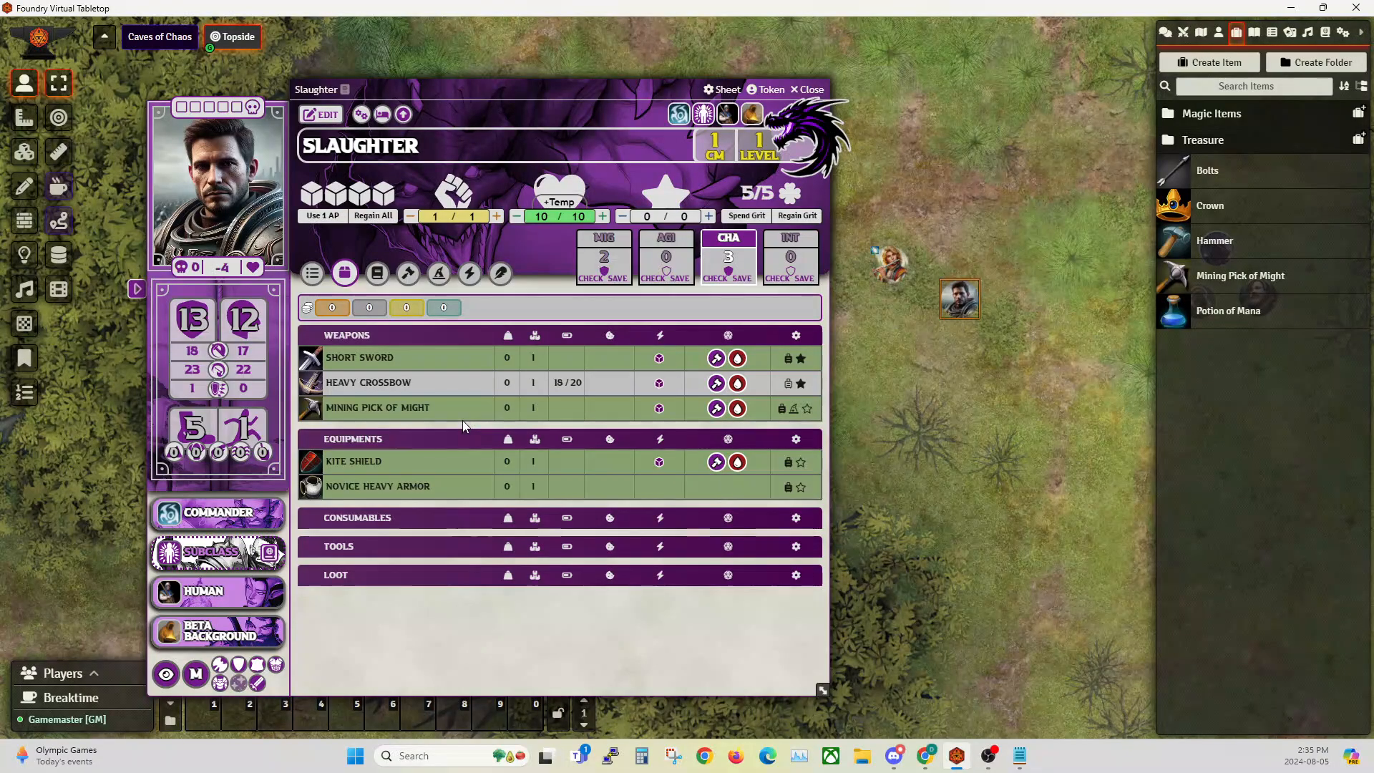
# Attune Slaughter to the Mining Pick of Might again and close the character sheet.
pyautogui.moveTo(444, 419)
pyautogui.click(794, 410)
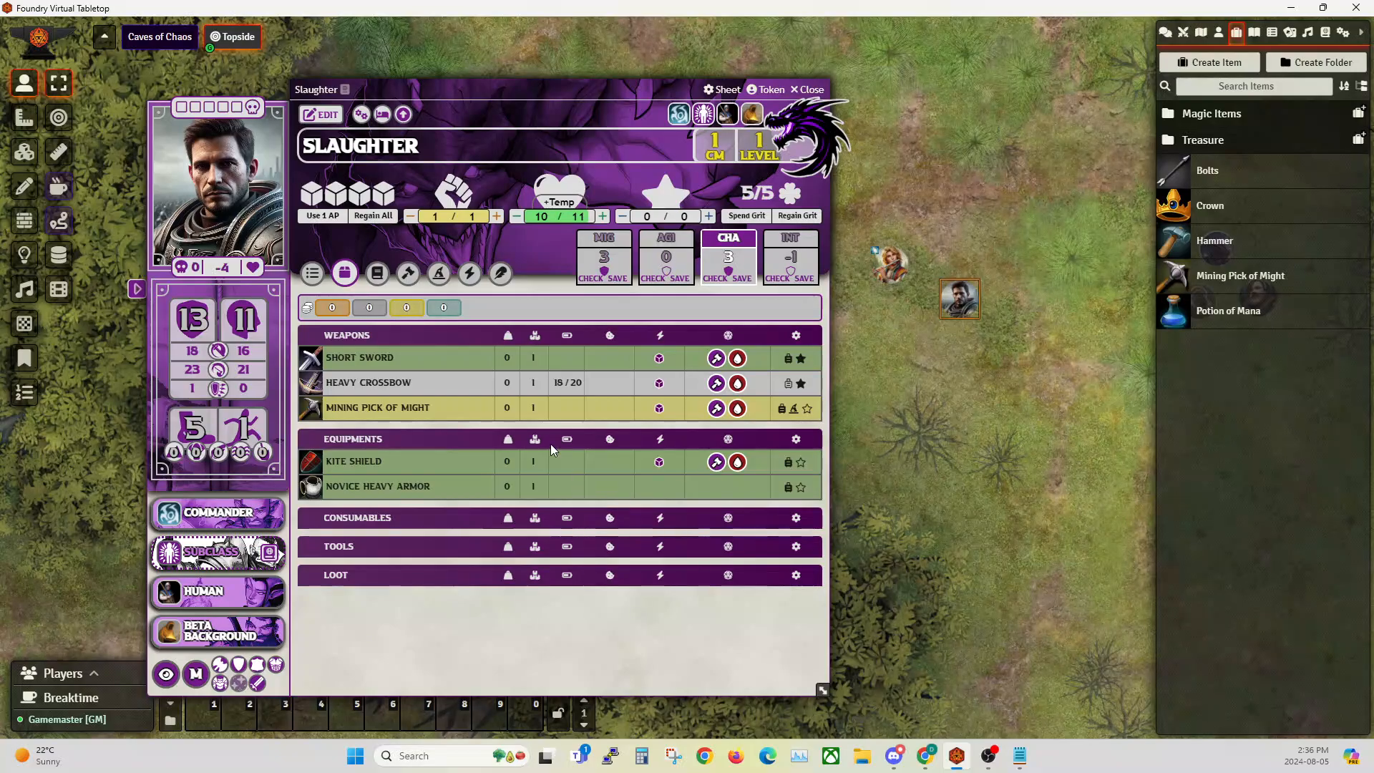
pyautogui.moveTo(419, 412)
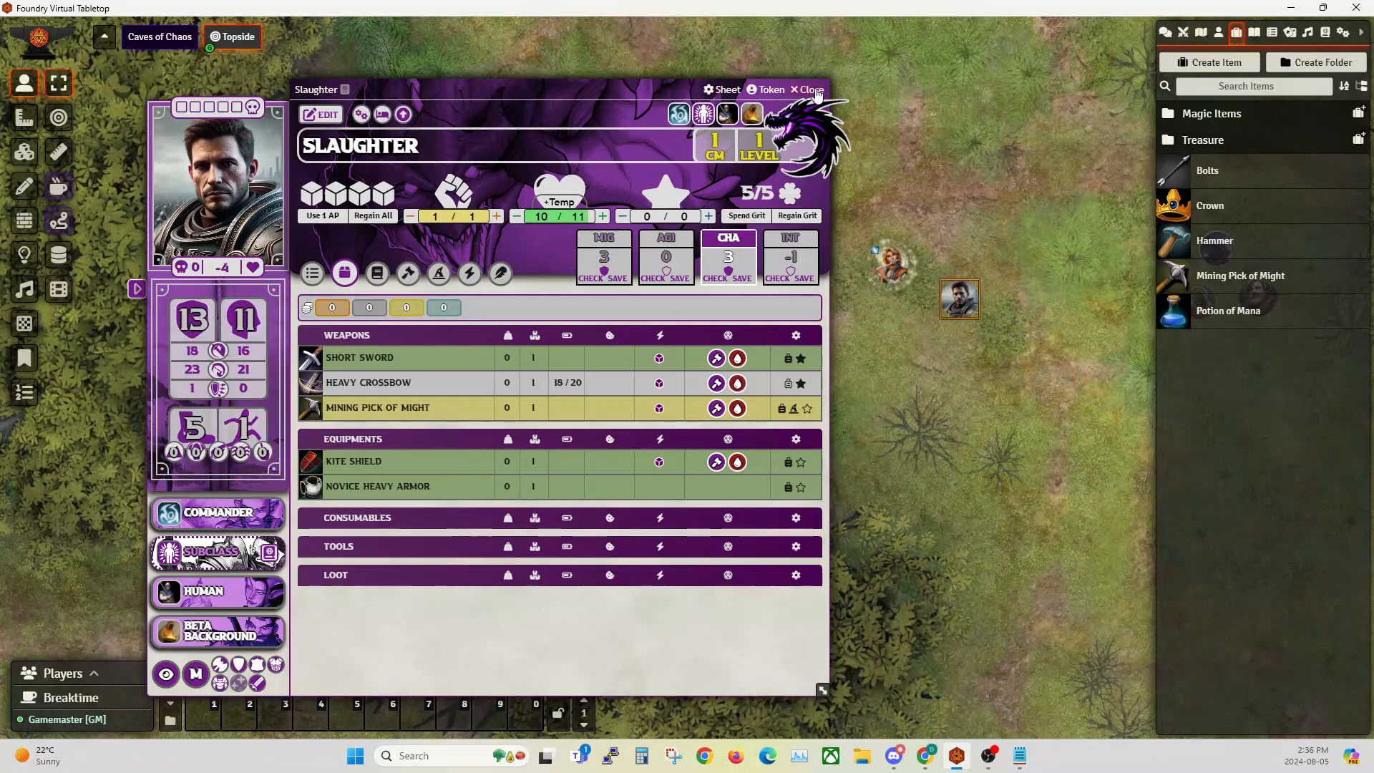
pyautogui.click(809, 90)
# Expand the Magic Items folder and examine the Hammer of Doom's description, item properties and attack roll settings.
pyautogui.click(1253, 33)
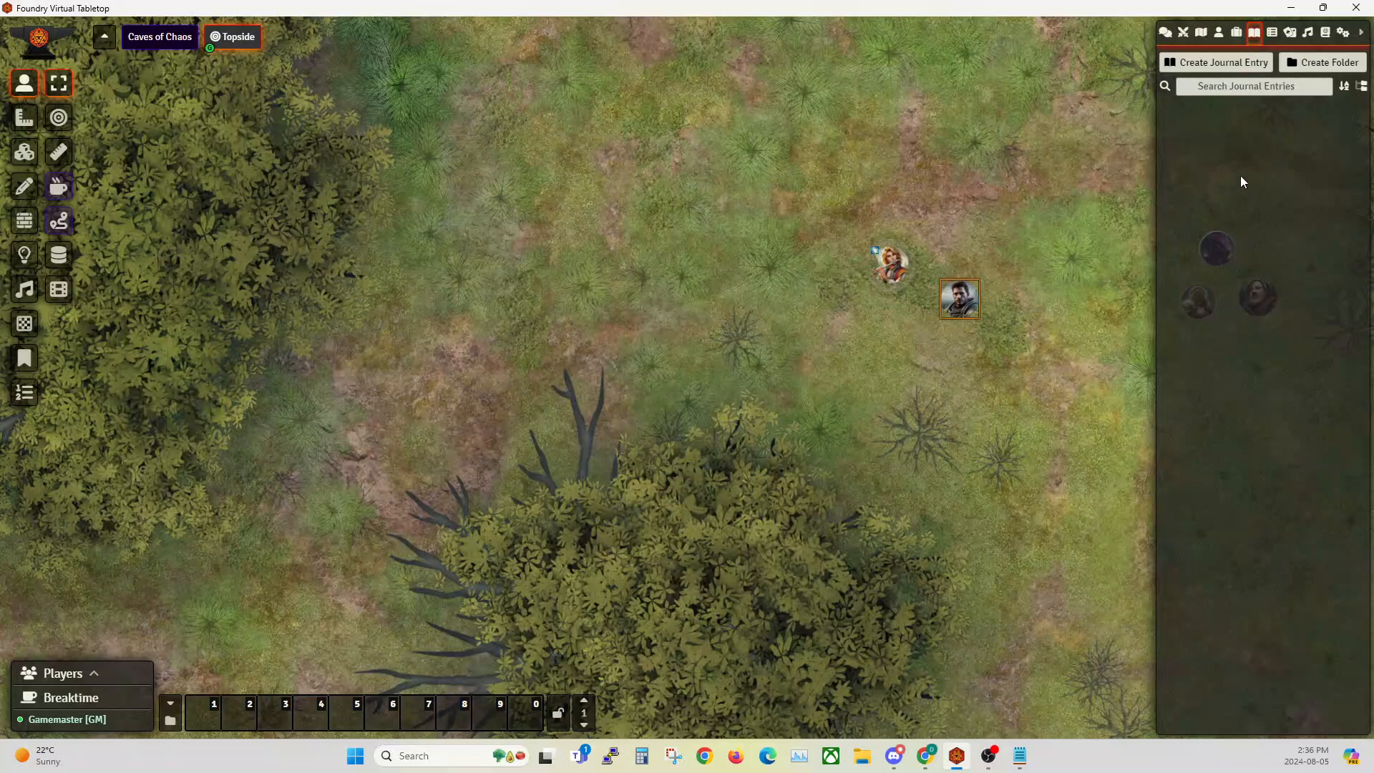
pyautogui.click(1236, 33)
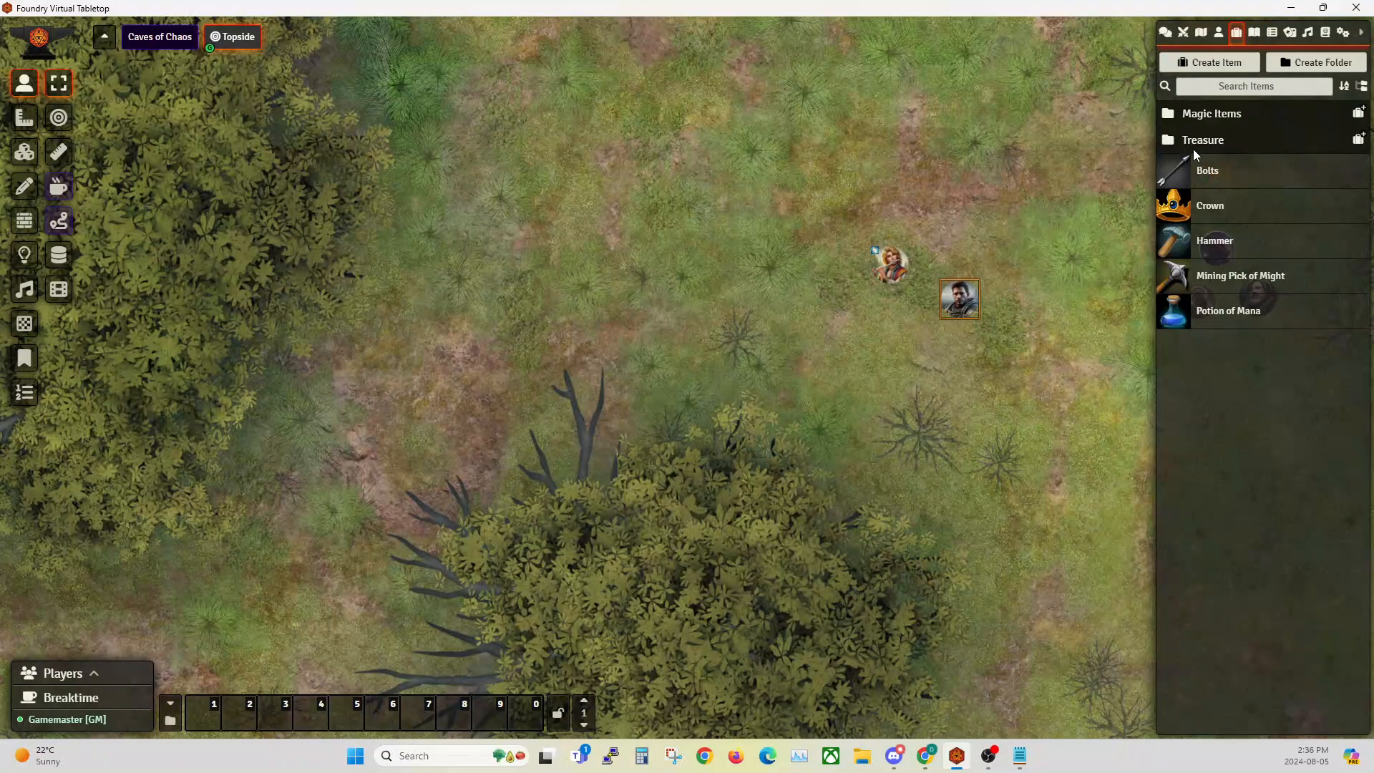
pyautogui.click(1186, 116)
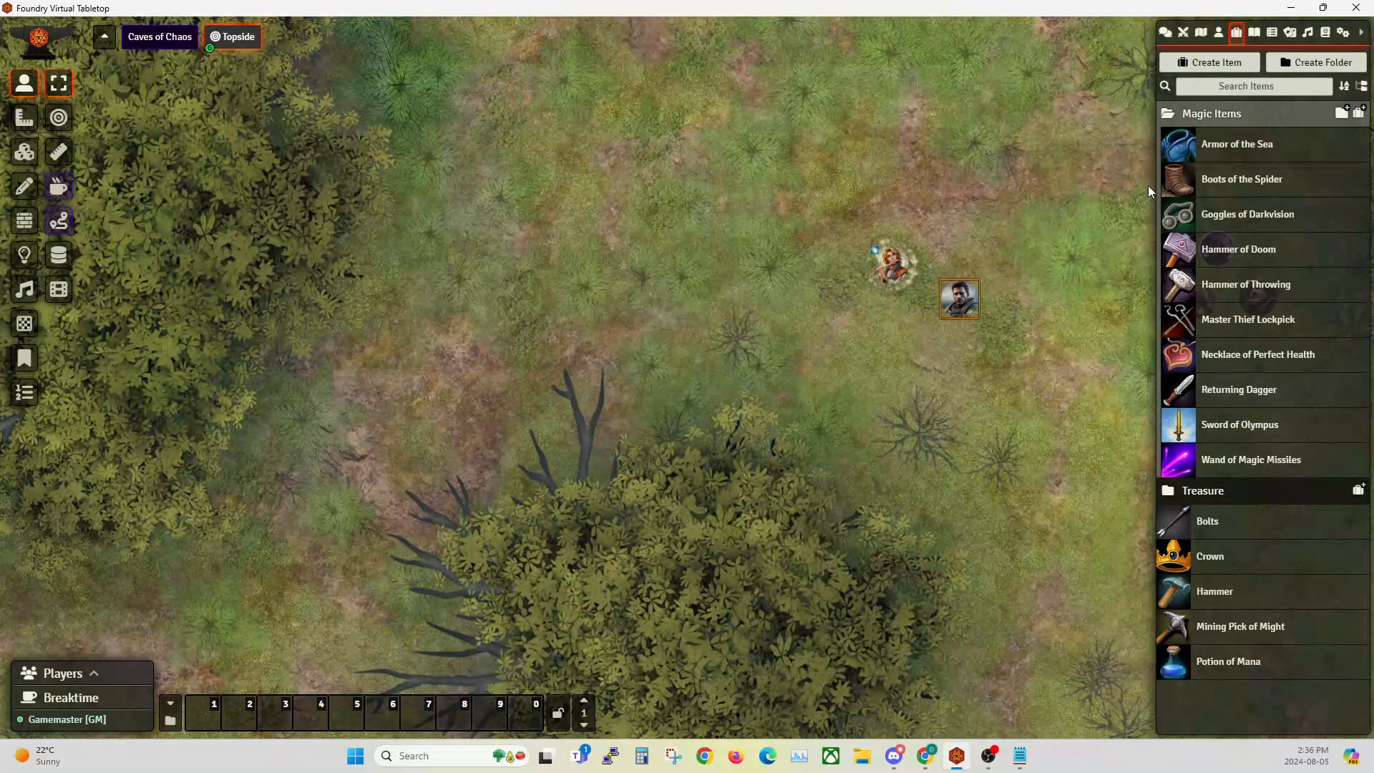
pyautogui.click(1226, 257)
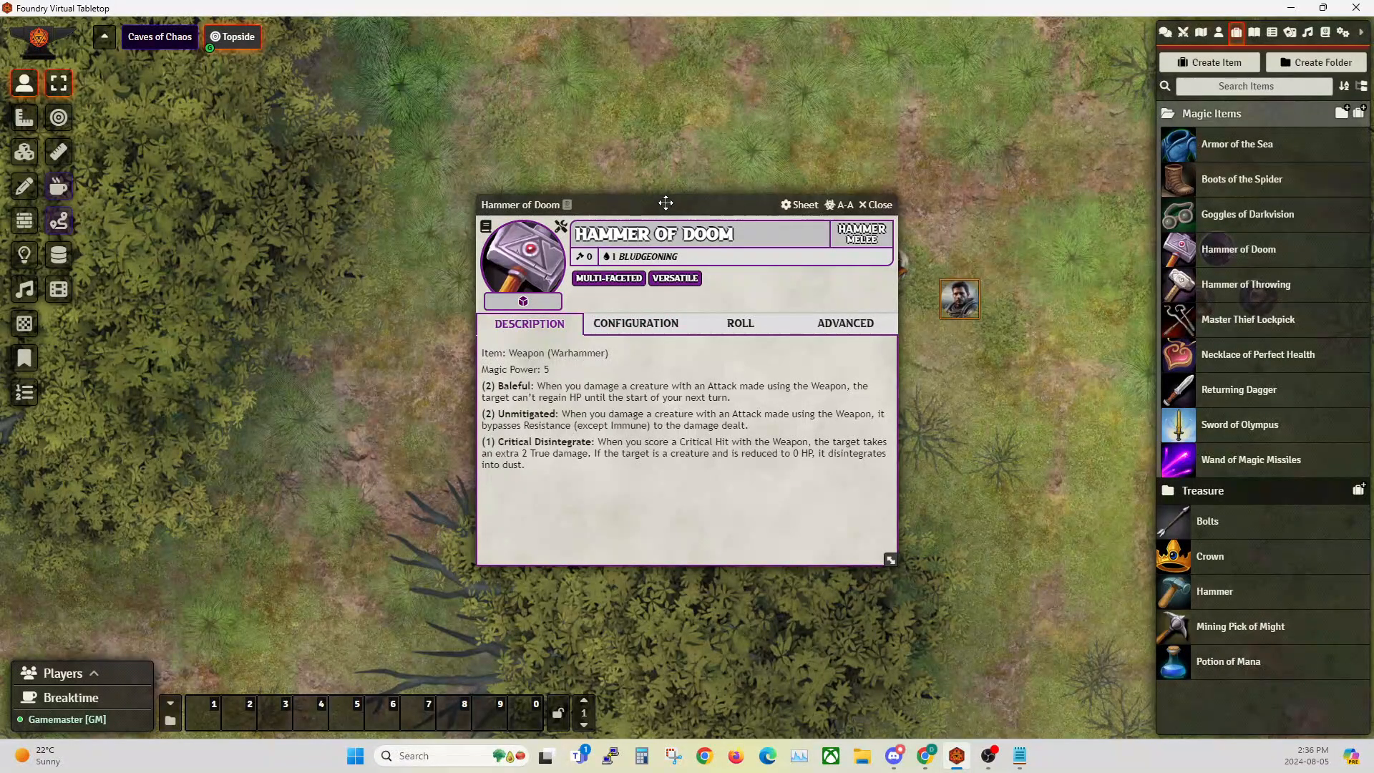
pyautogui.moveTo(662, 203); pyautogui.dragTo(456, 184)
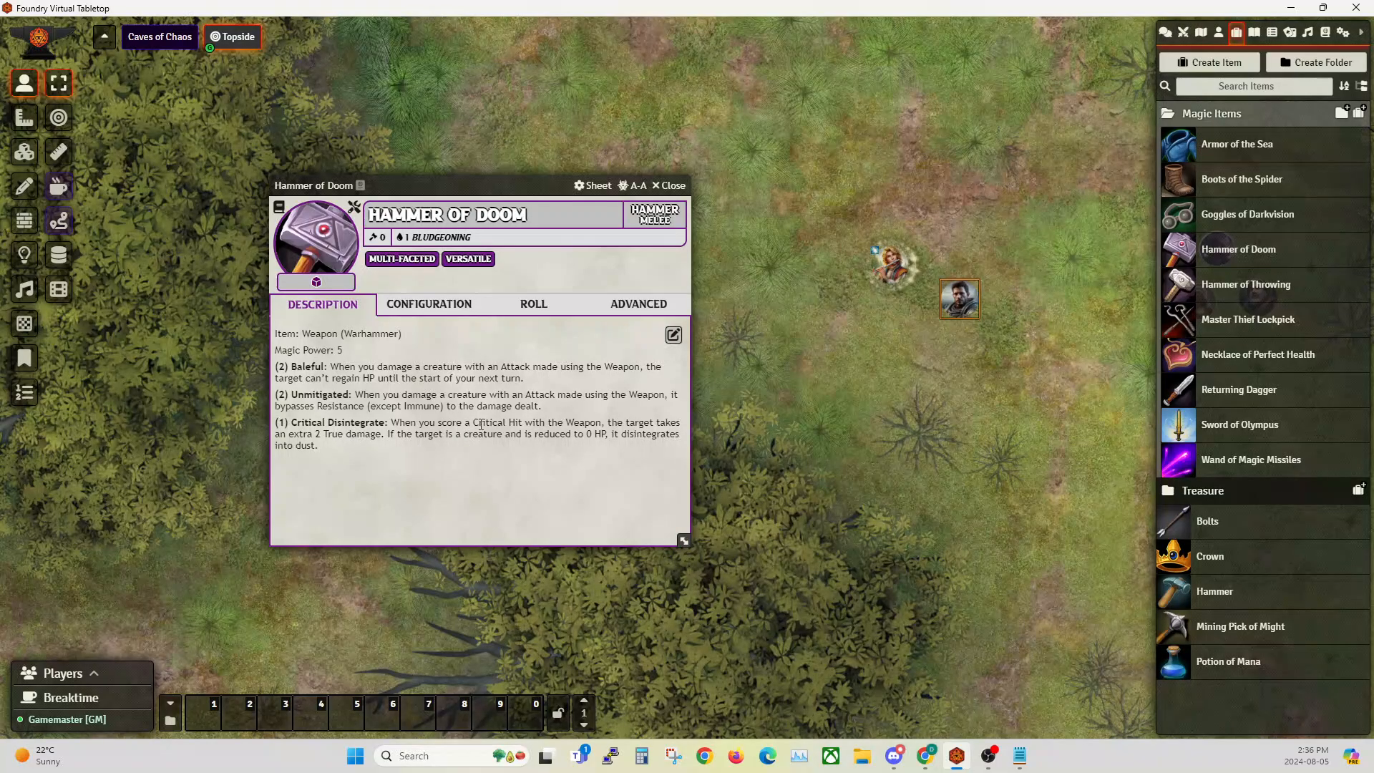
pyautogui.click(430, 304)
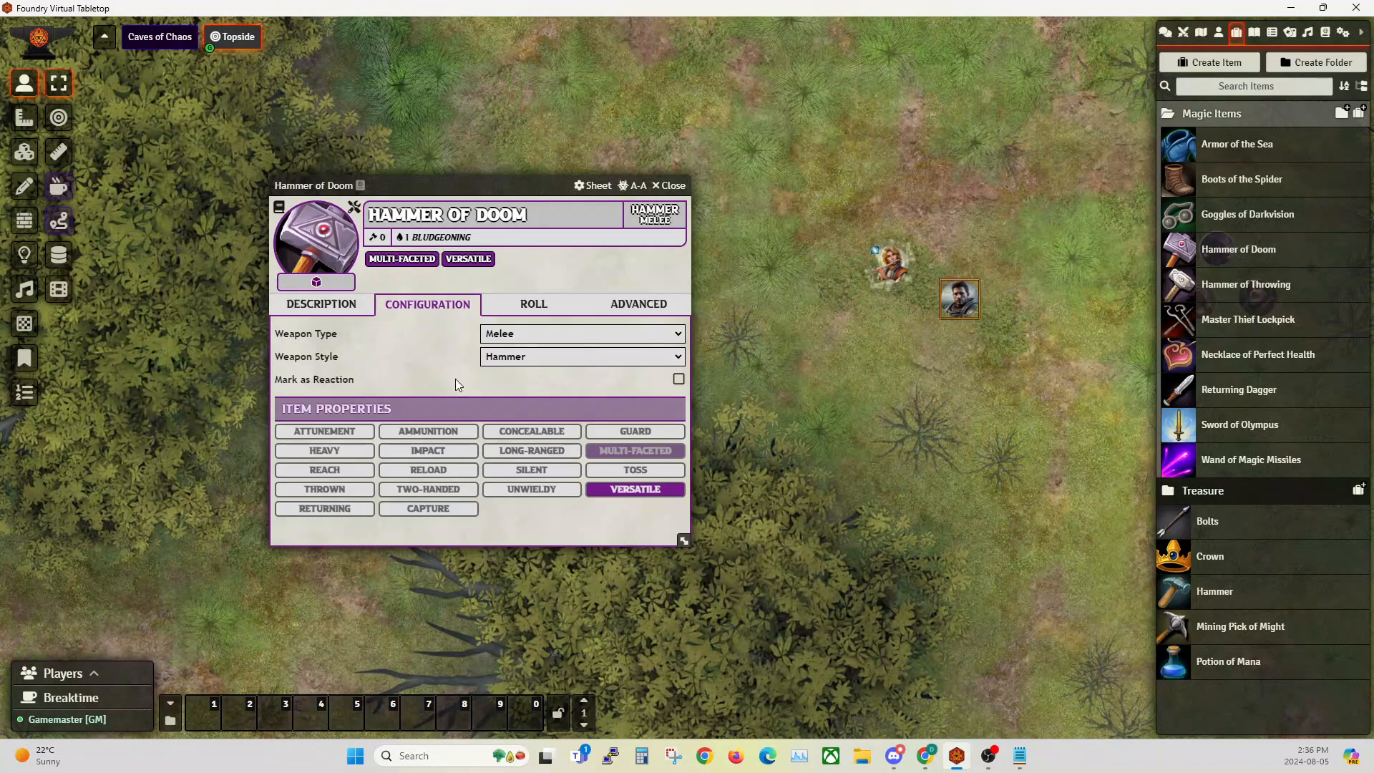
pyautogui.click(535, 304)
pyautogui.scroll(-2, 382, 415)
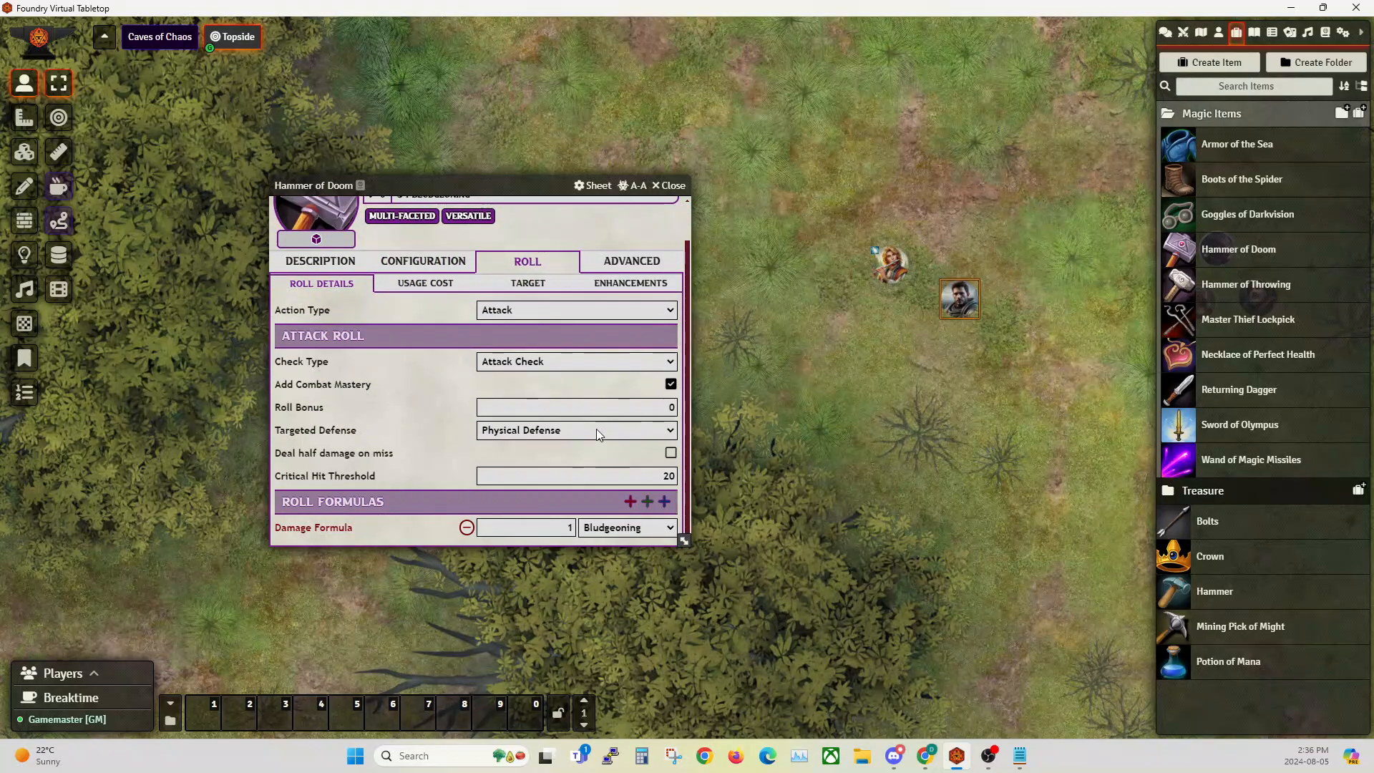
pyautogui.click(647, 477)
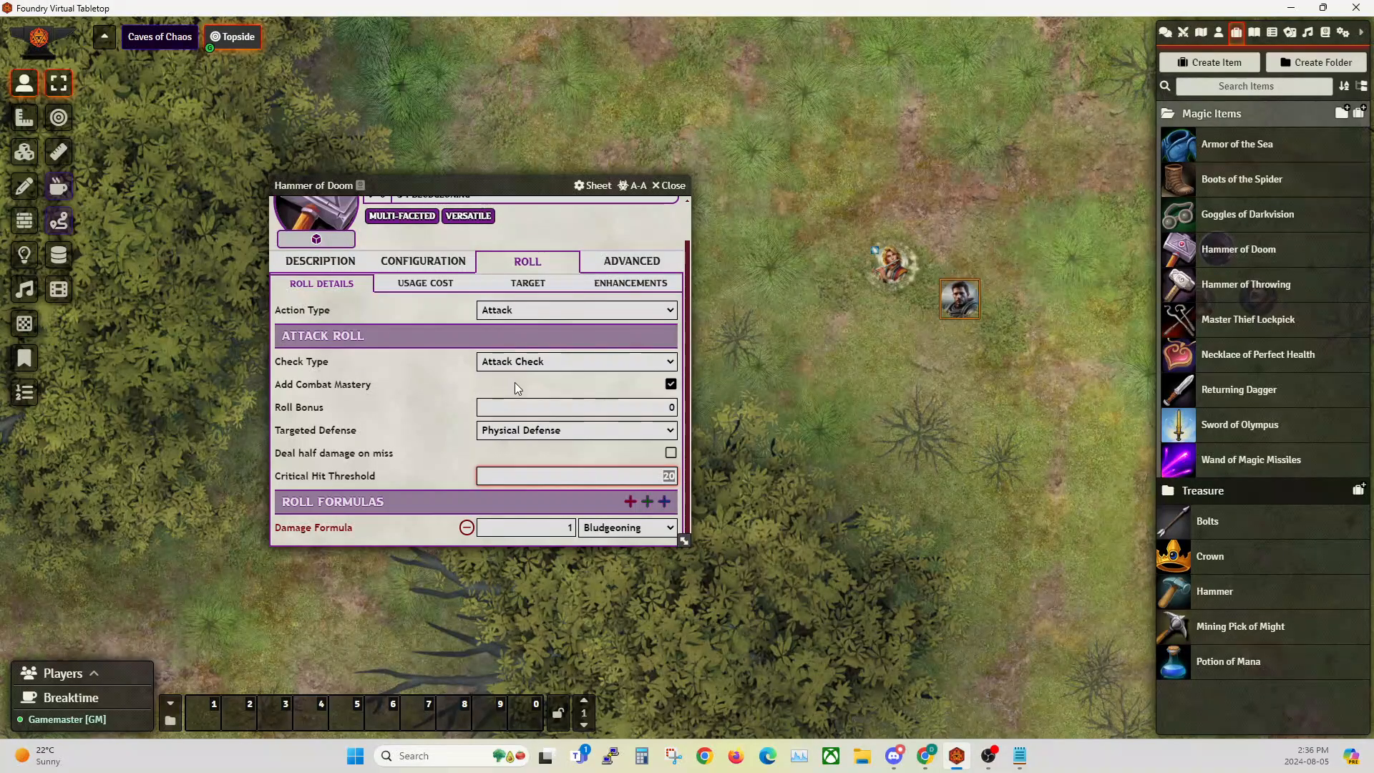
pyautogui.click(670, 186)
# Examine the Hammer of Throwing's description, item properties, roll details and enhancements, and close its sheet.
pyautogui.click(1272, 290)
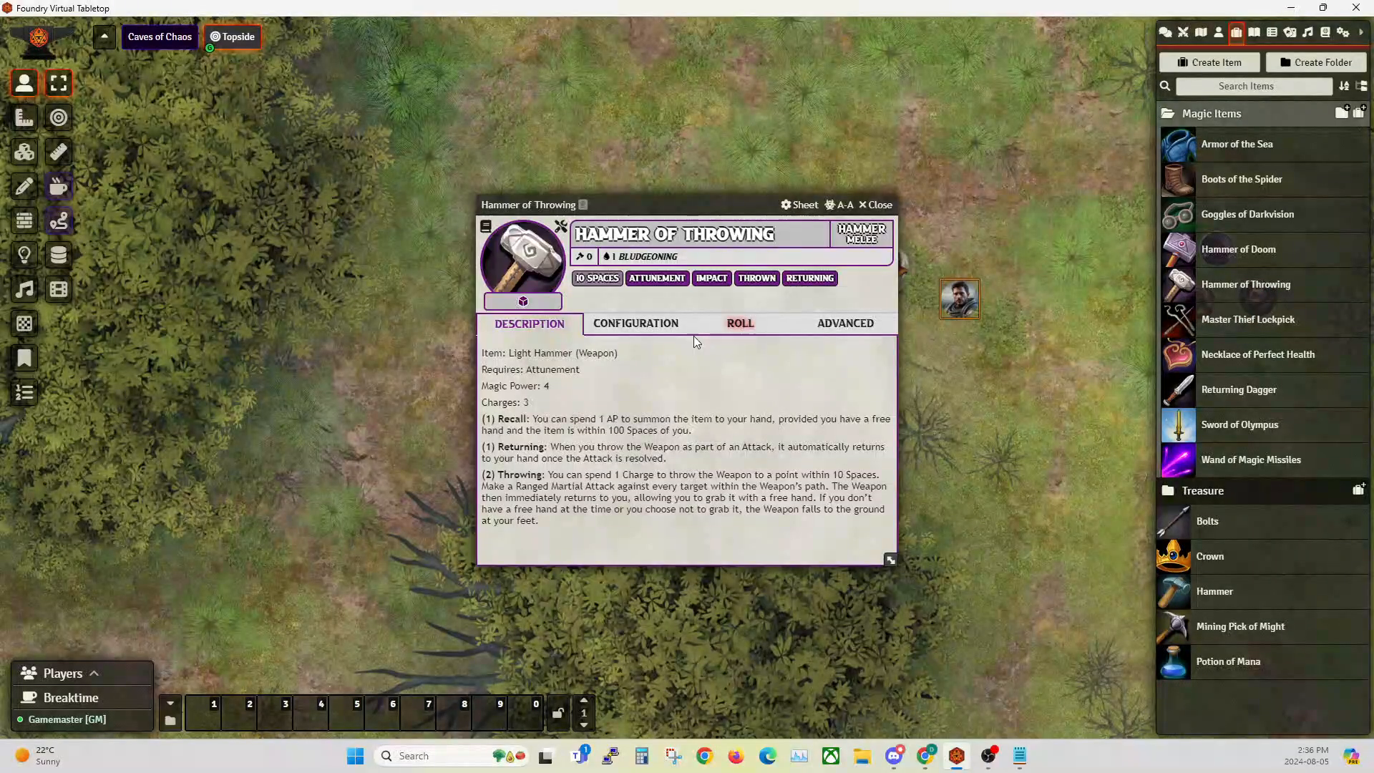
pyautogui.click(634, 324)
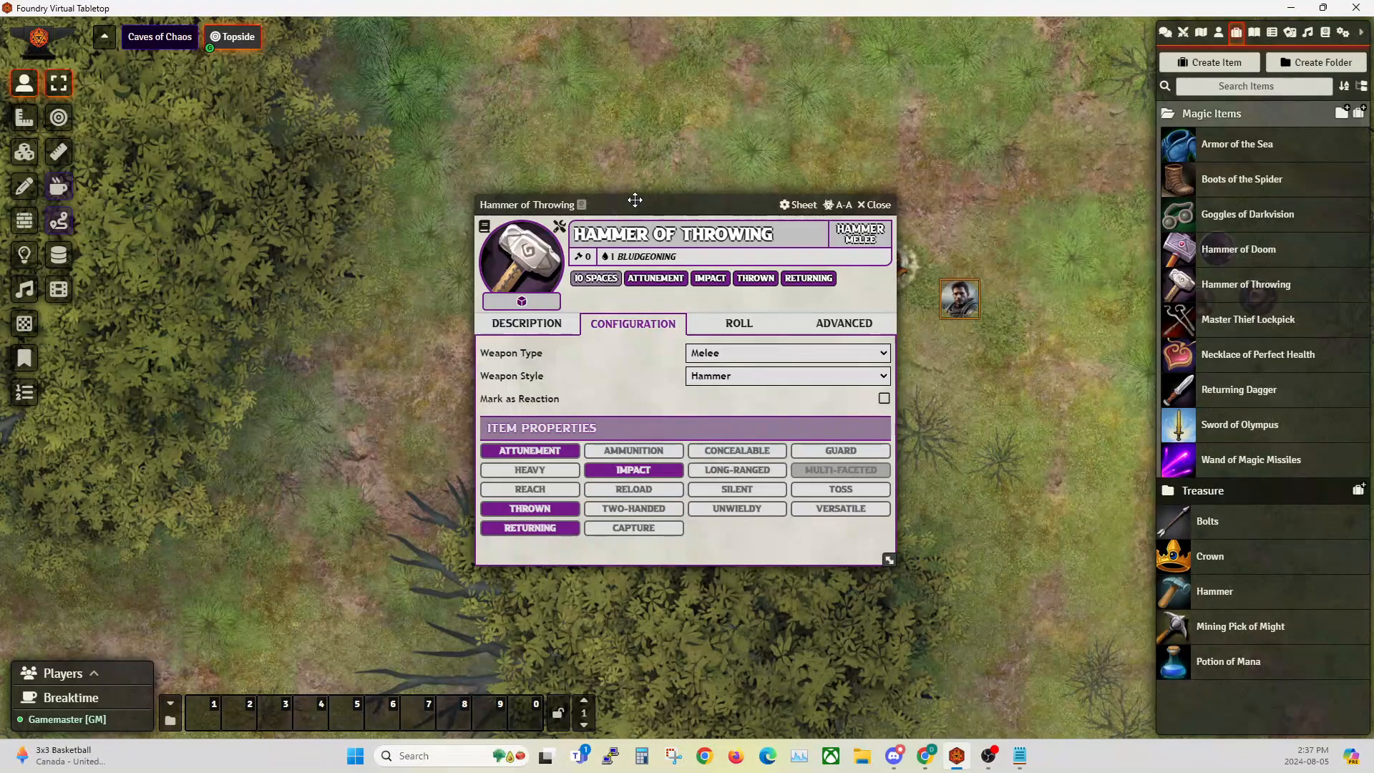
pyautogui.moveTo(629, 203); pyautogui.dragTo(466, 198)
pyautogui.click(680, 320)
pyautogui.click(563, 319)
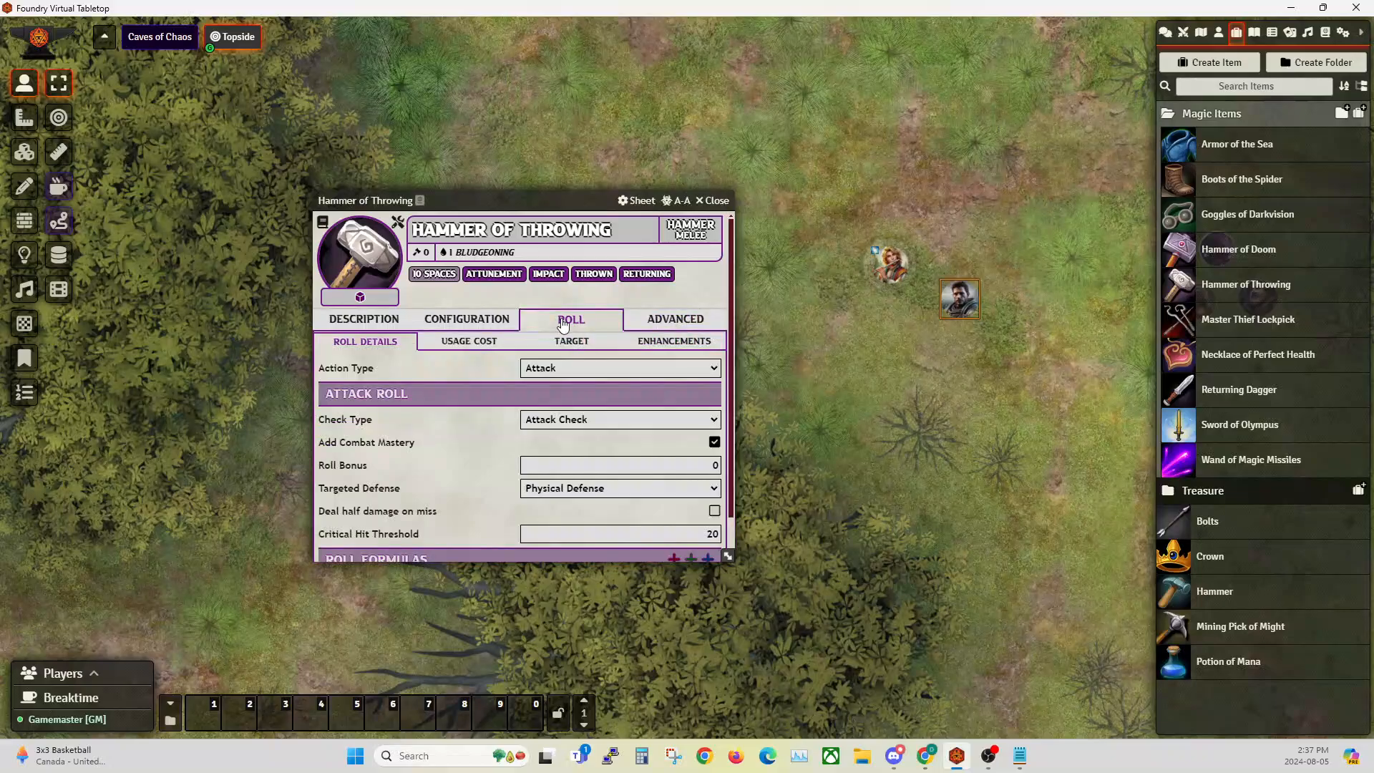
pyautogui.click(671, 341)
pyautogui.click(358, 320)
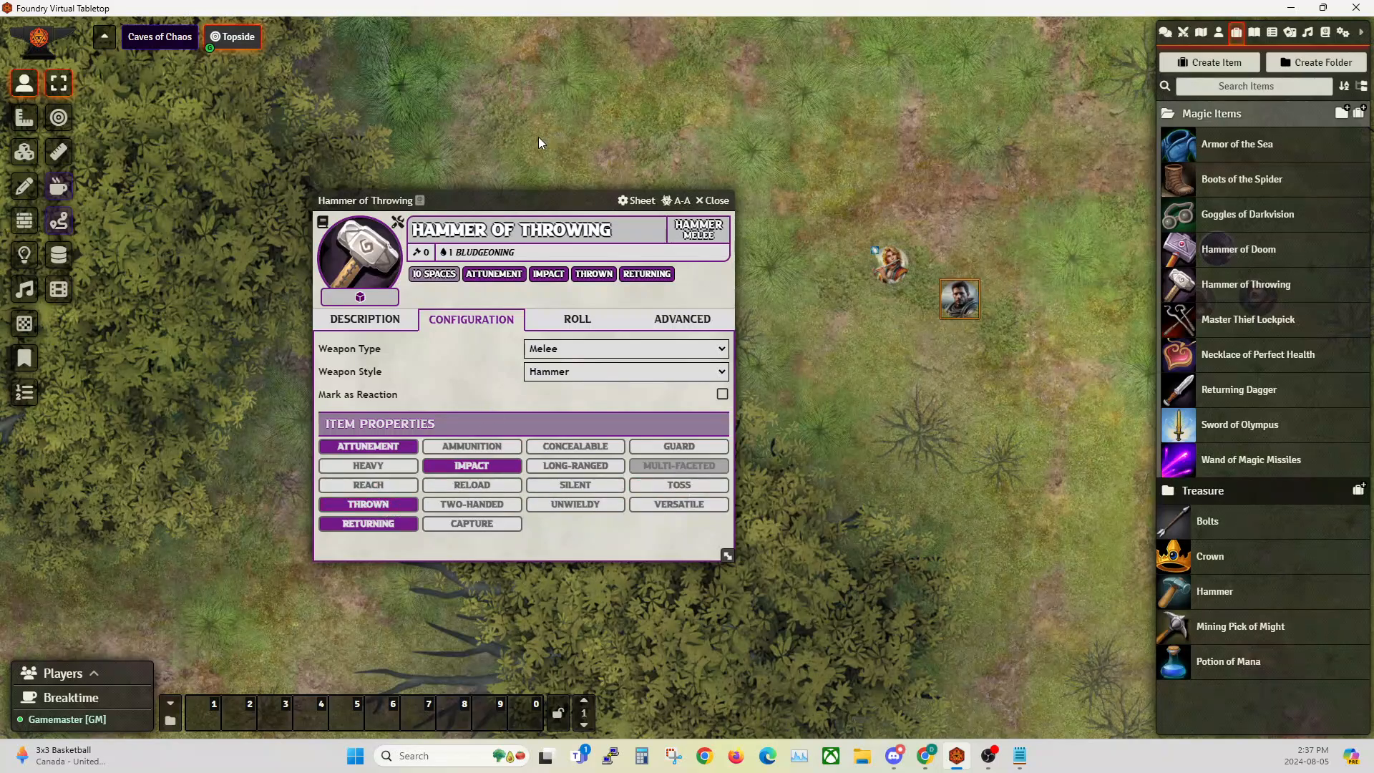
pyautogui.click(713, 200)
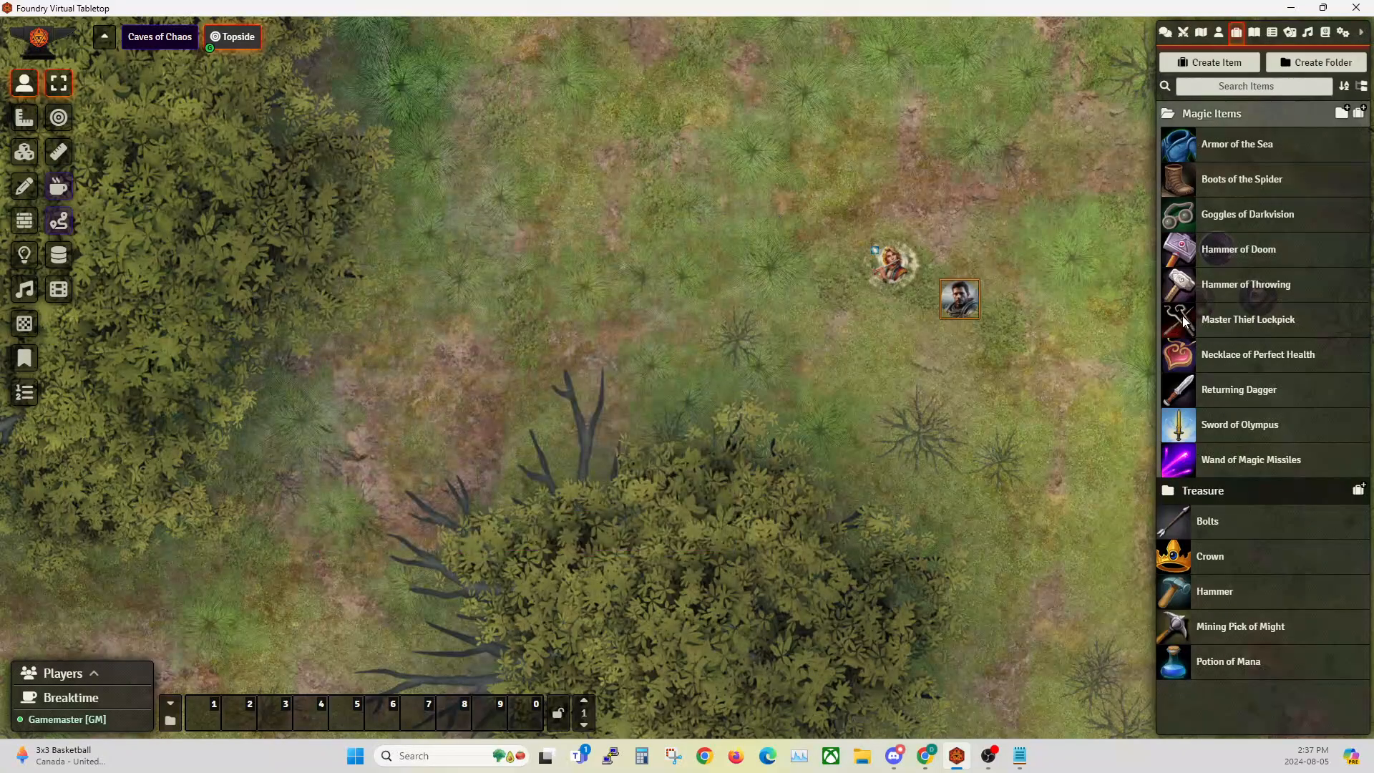
# Examine the Returning Dagger's description and item properties, and close its sheet.
pyautogui.click(1235, 392)
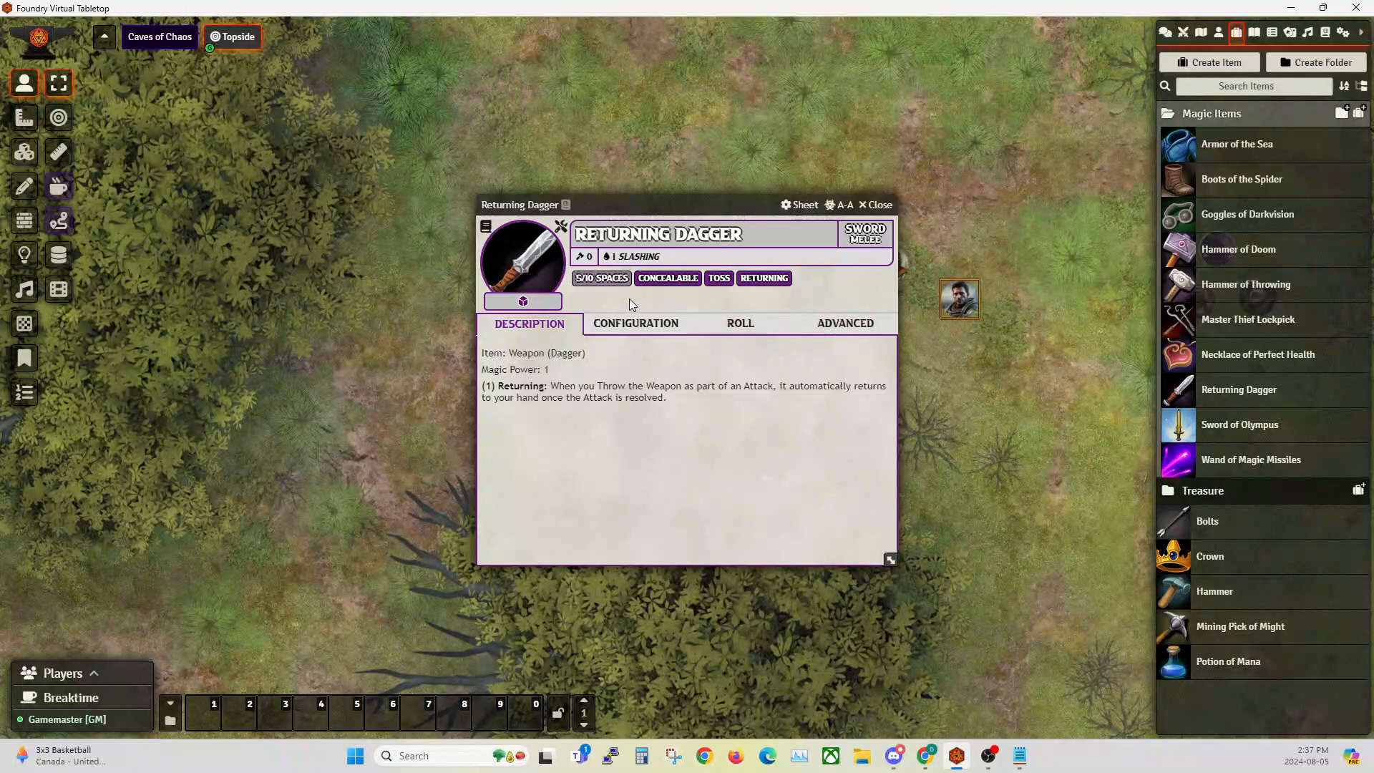
pyautogui.click(626, 326)
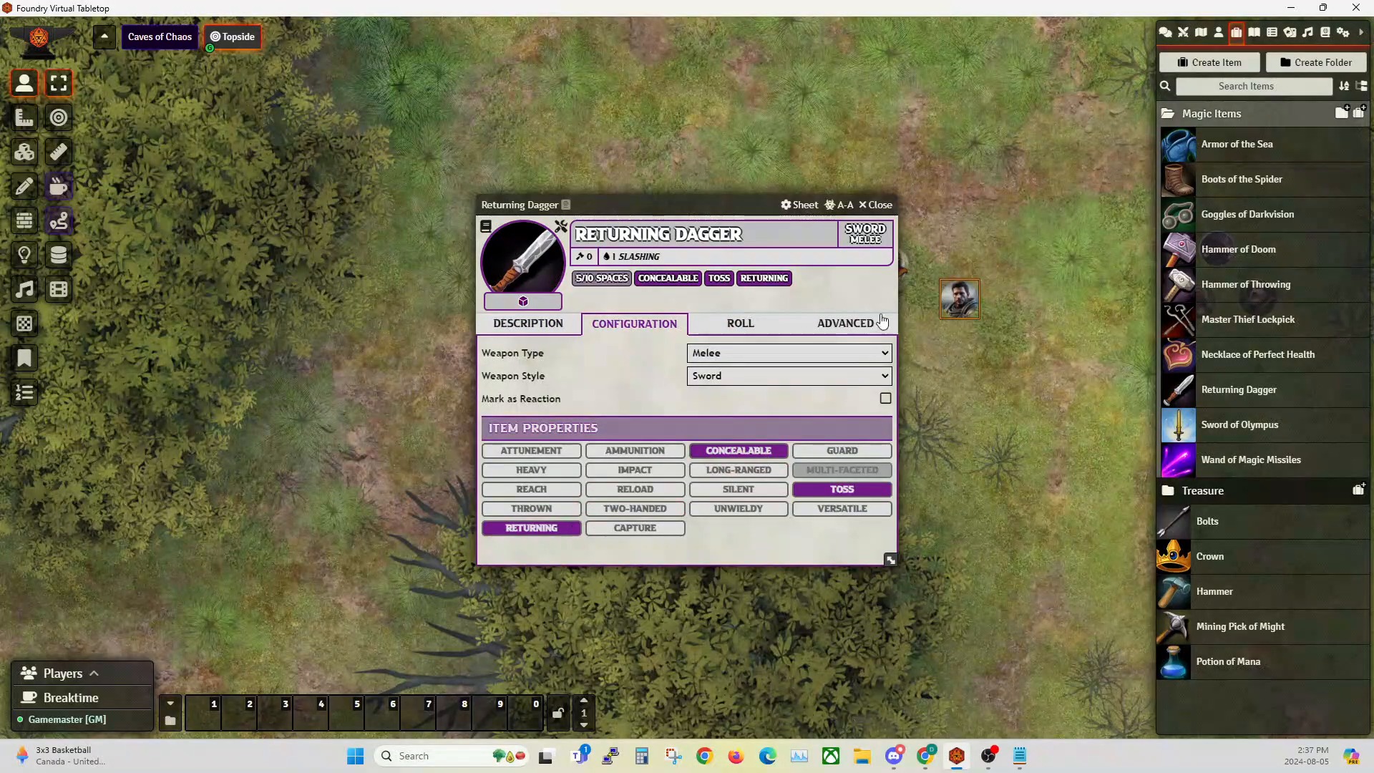
pyautogui.click(877, 206)
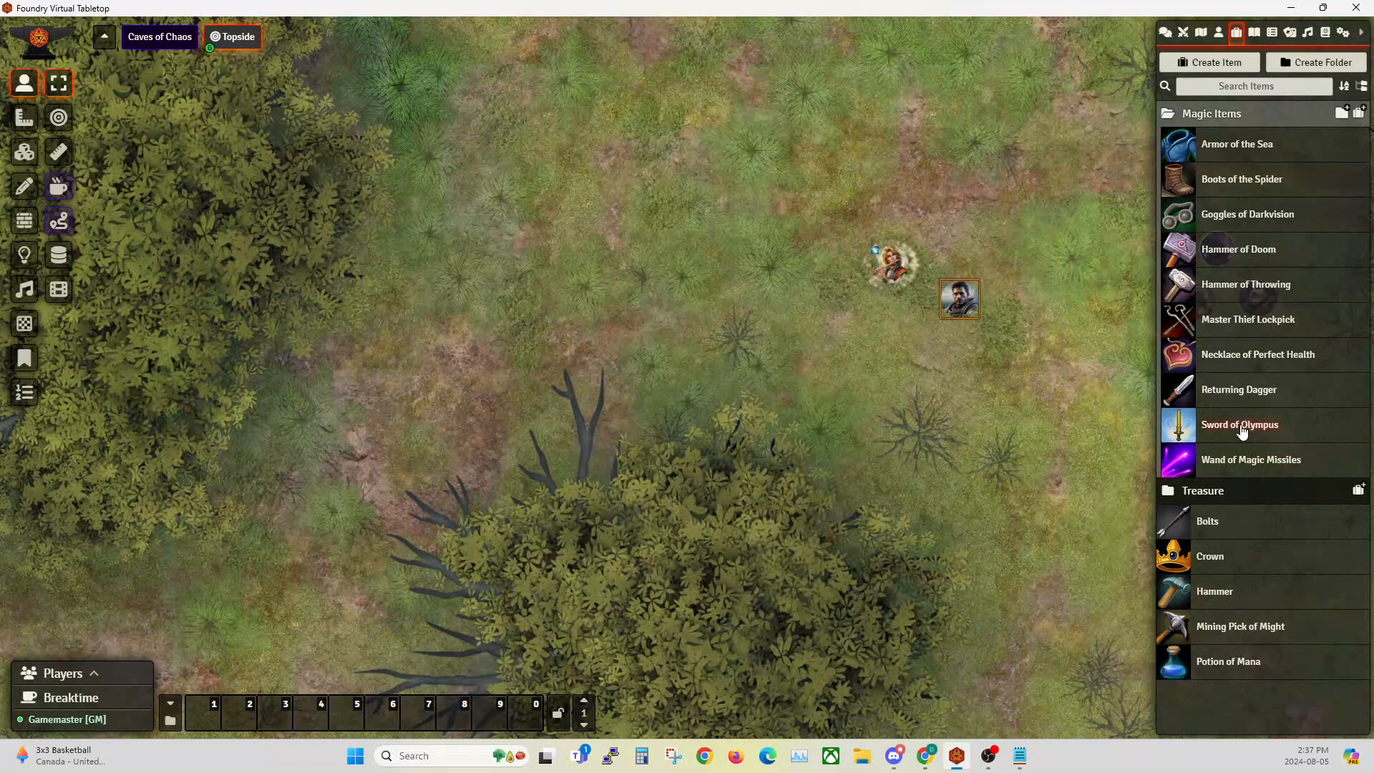
# Examine the Sword of Olympus's item properties, damage formula, target settings and enhancements, and close its sheet.
pyautogui.click(1240, 427)
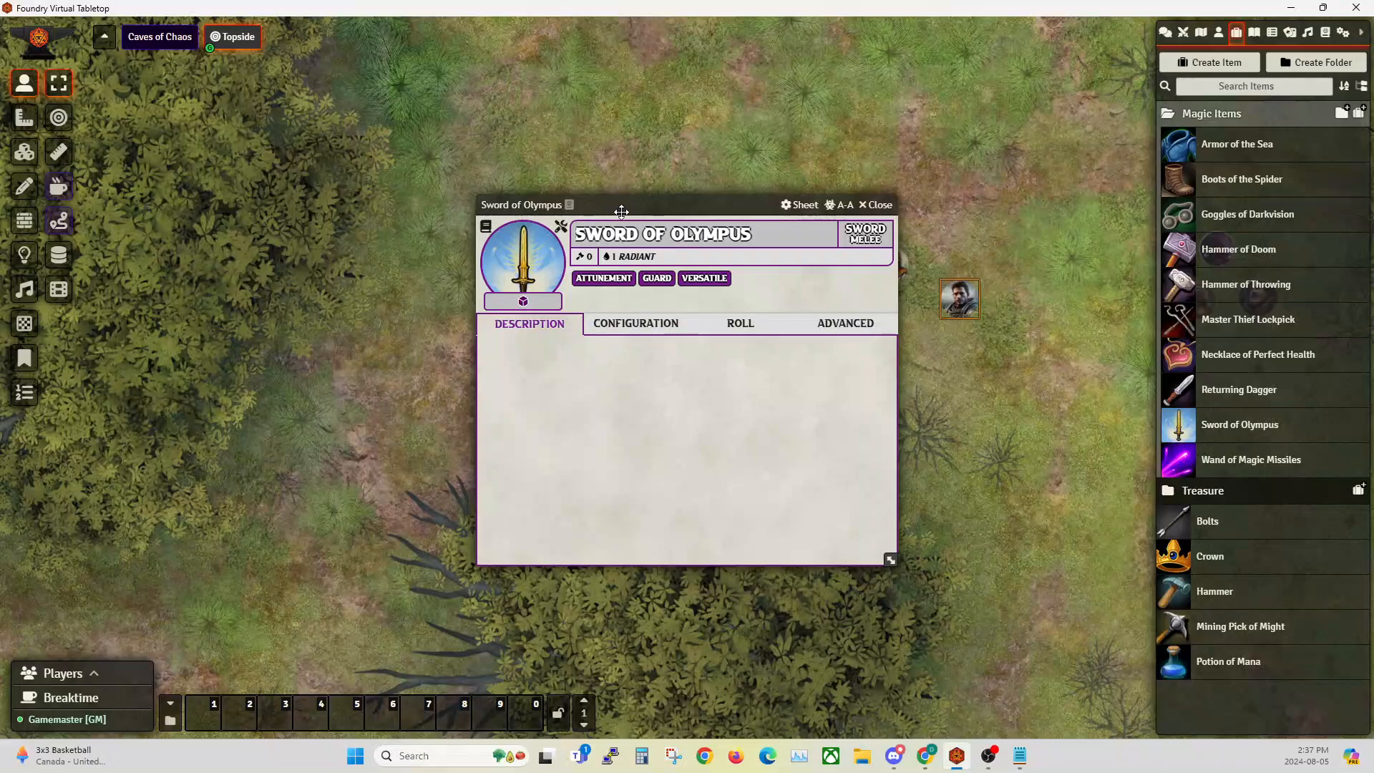
pyautogui.click(636, 326)
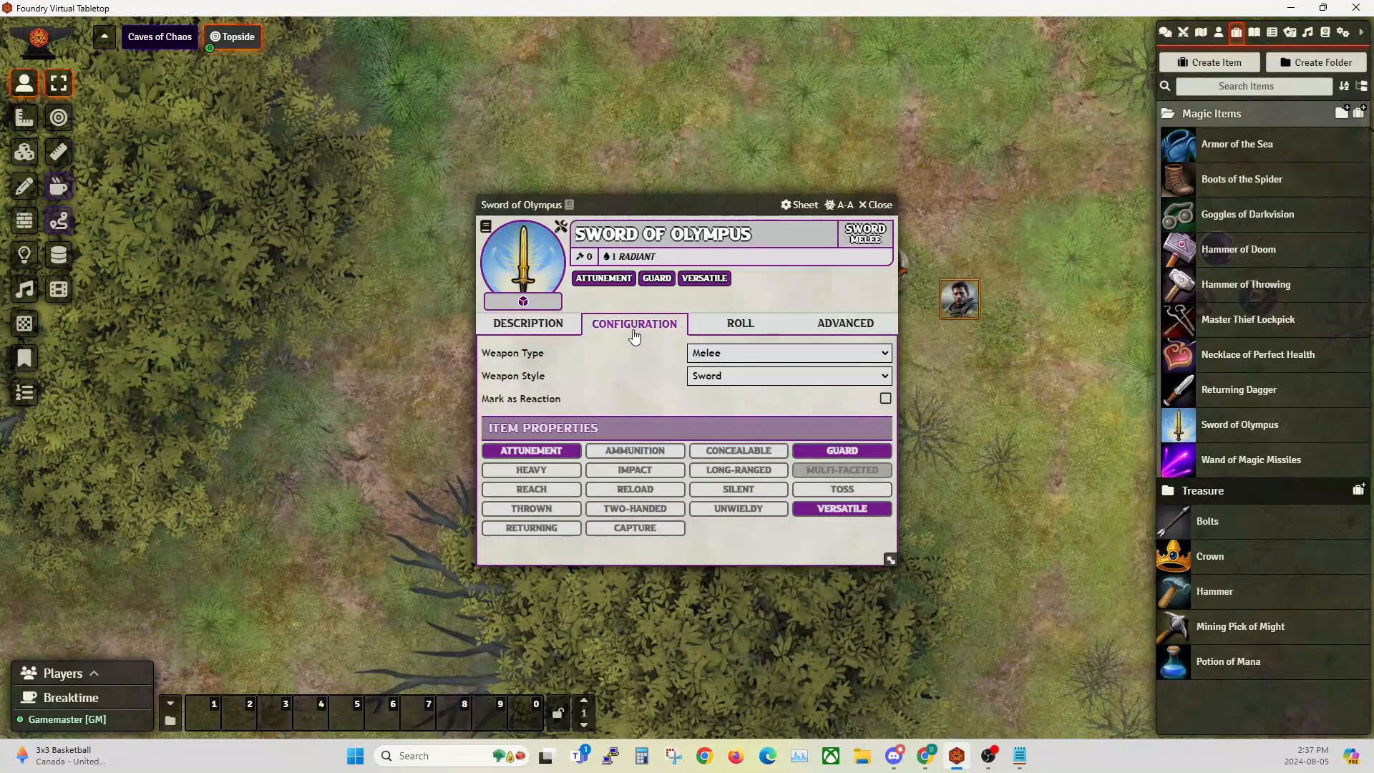
pyautogui.click(737, 327)
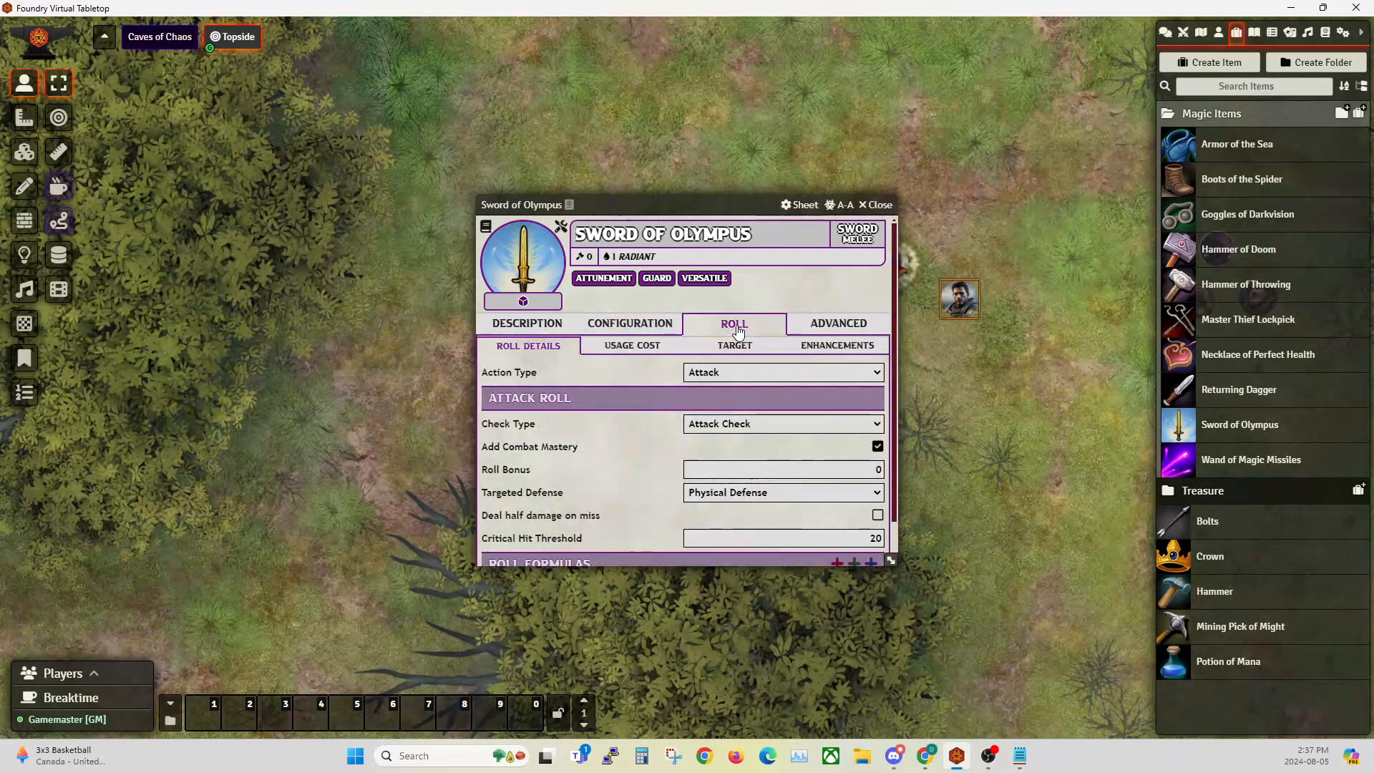
pyautogui.click(600, 335)
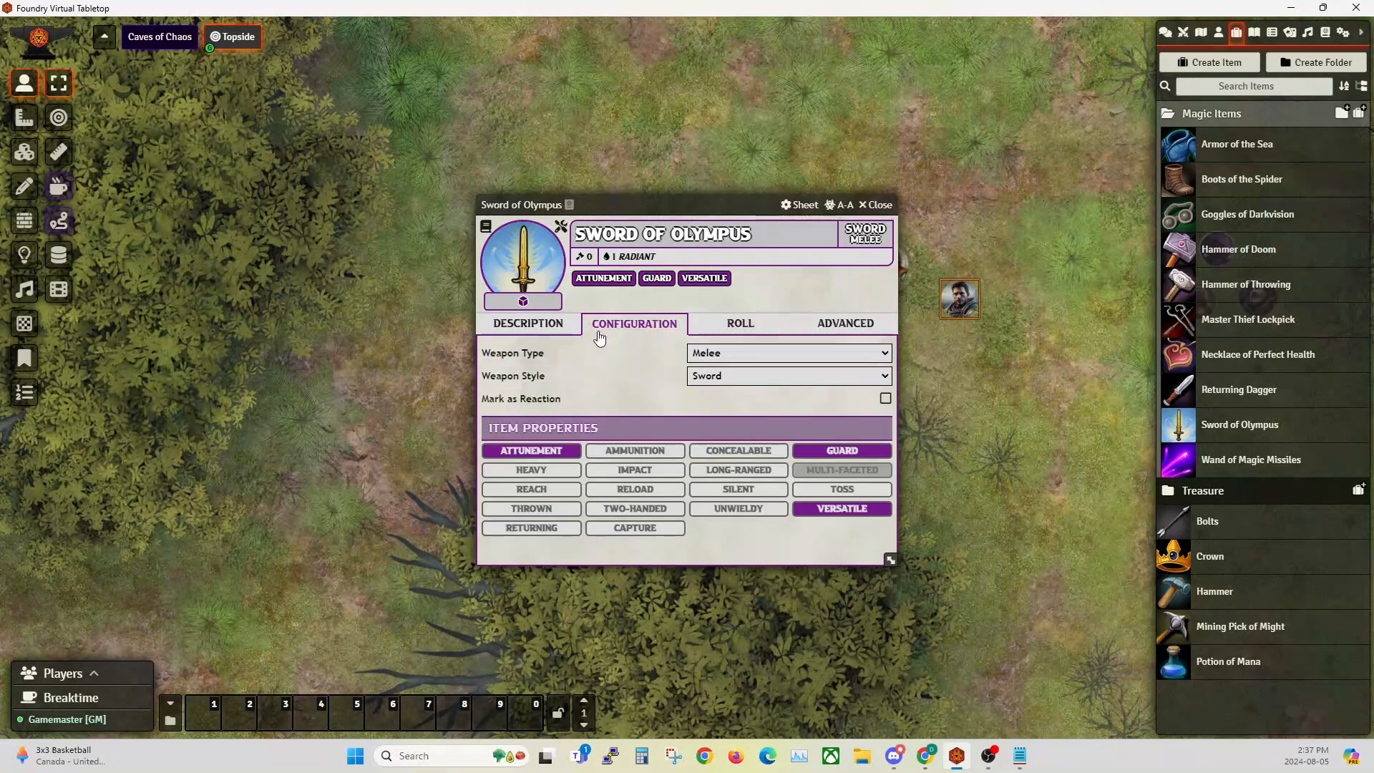
pyautogui.click(739, 324)
pyautogui.scroll(-1, 785, 504)
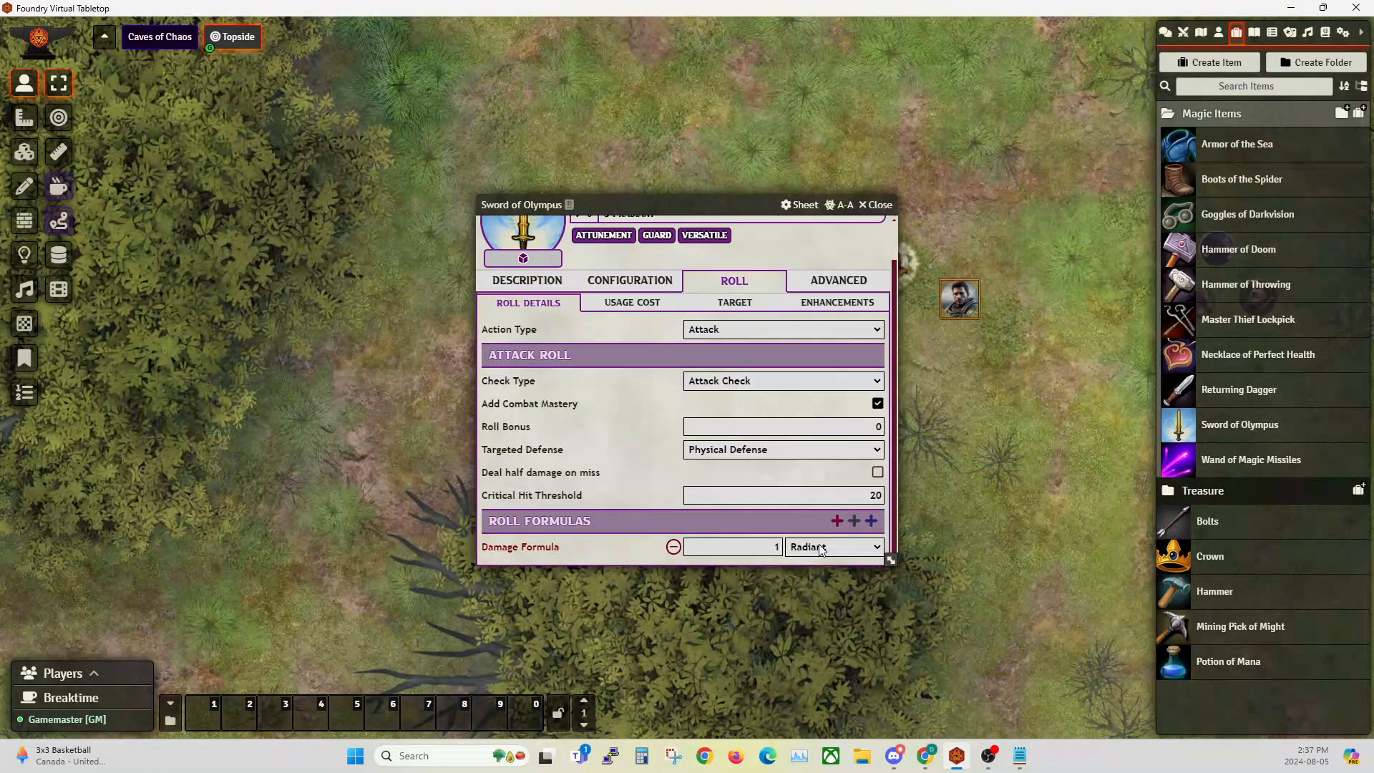
pyautogui.scroll(1, 820, 549)
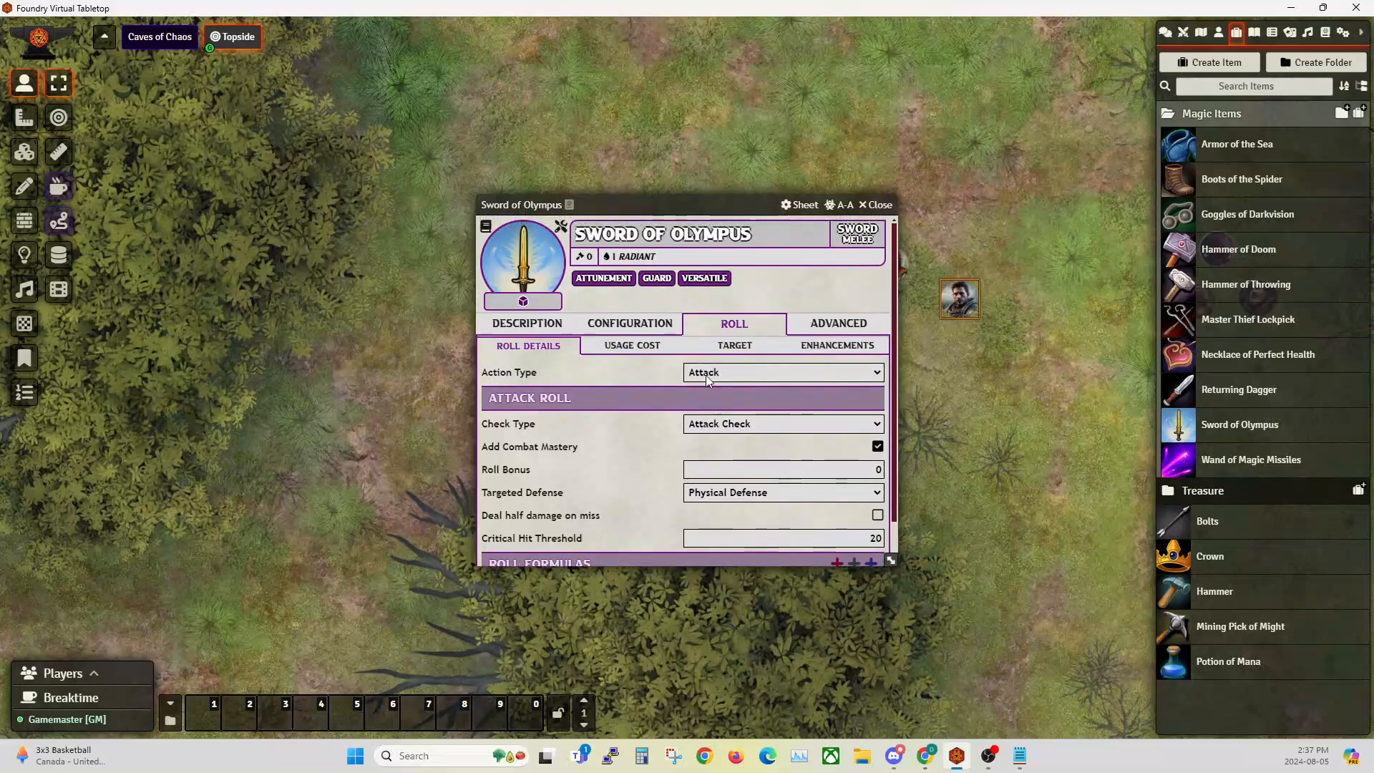
pyautogui.click(673, 346)
pyautogui.click(735, 352)
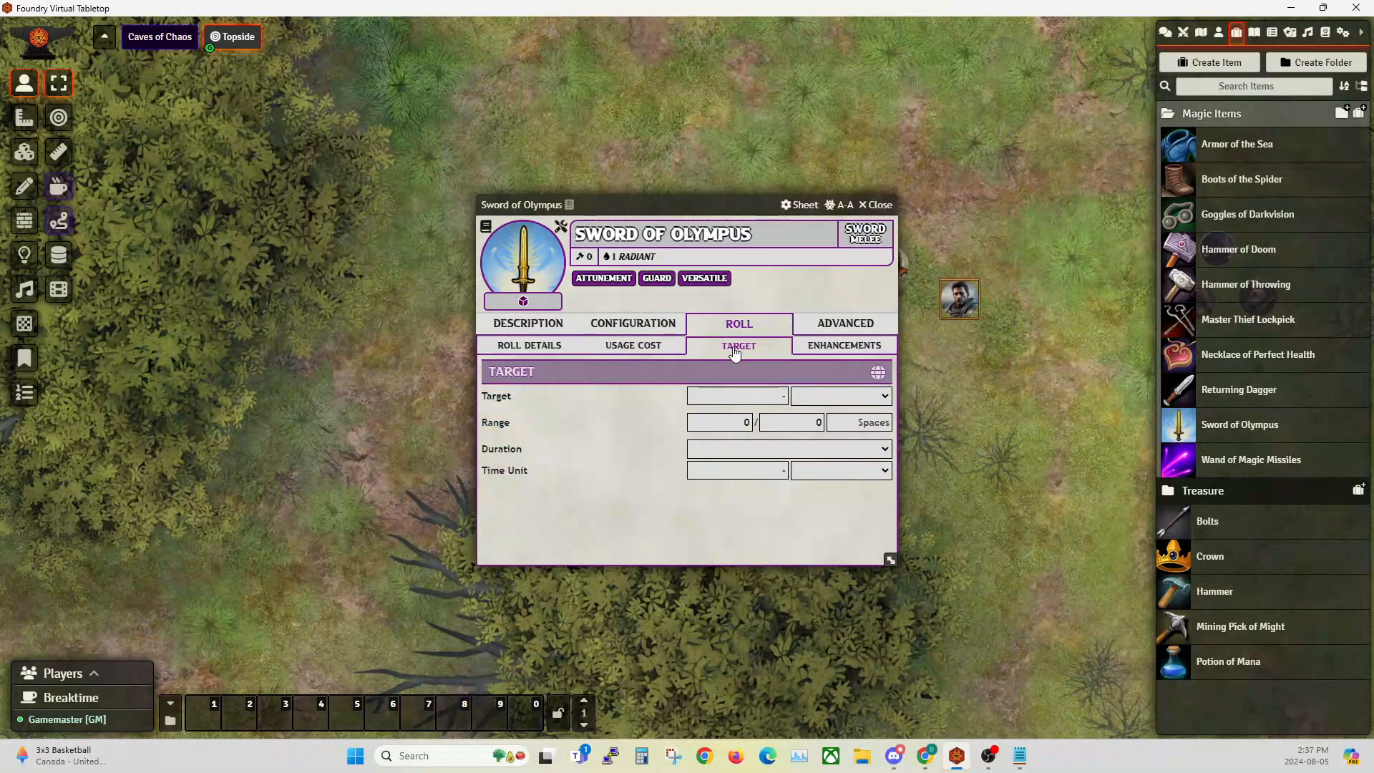
pyautogui.click(830, 347)
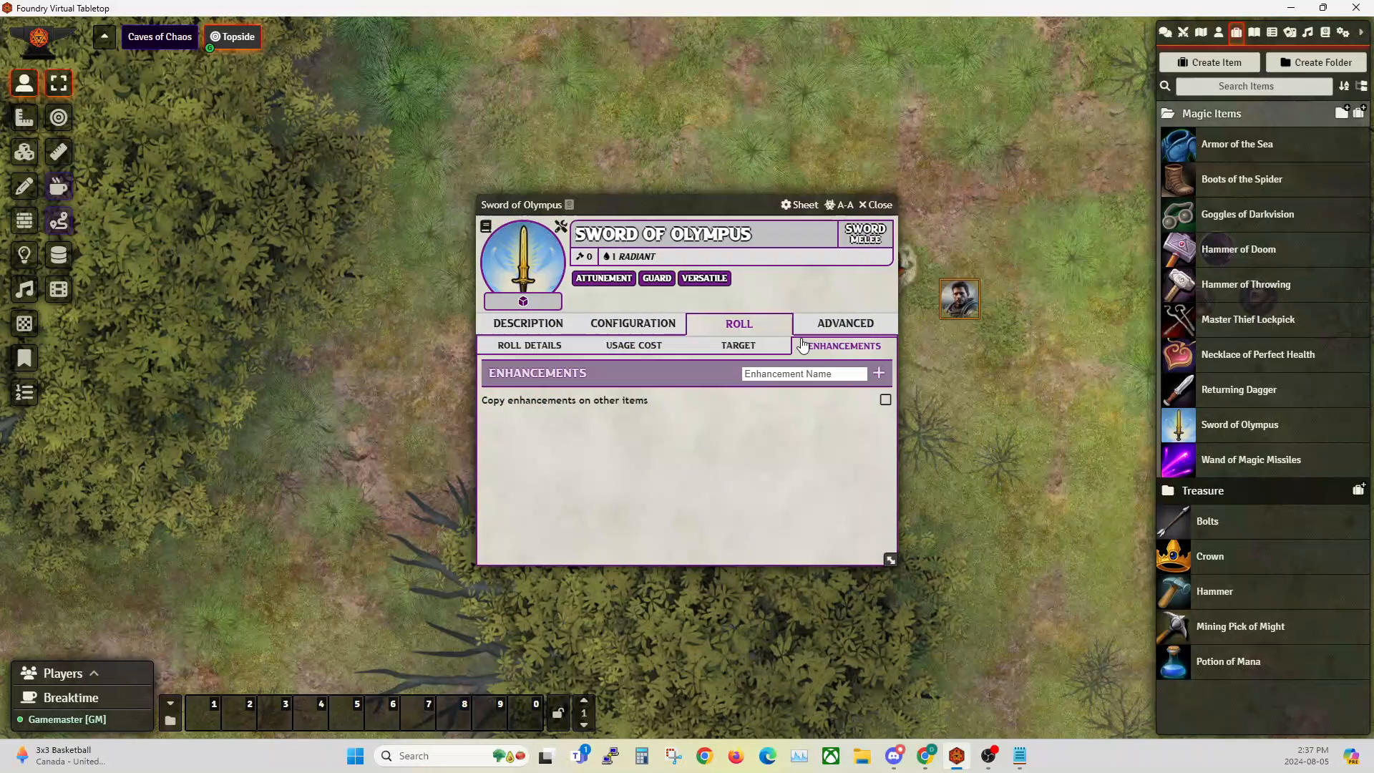
pyautogui.click(876, 205)
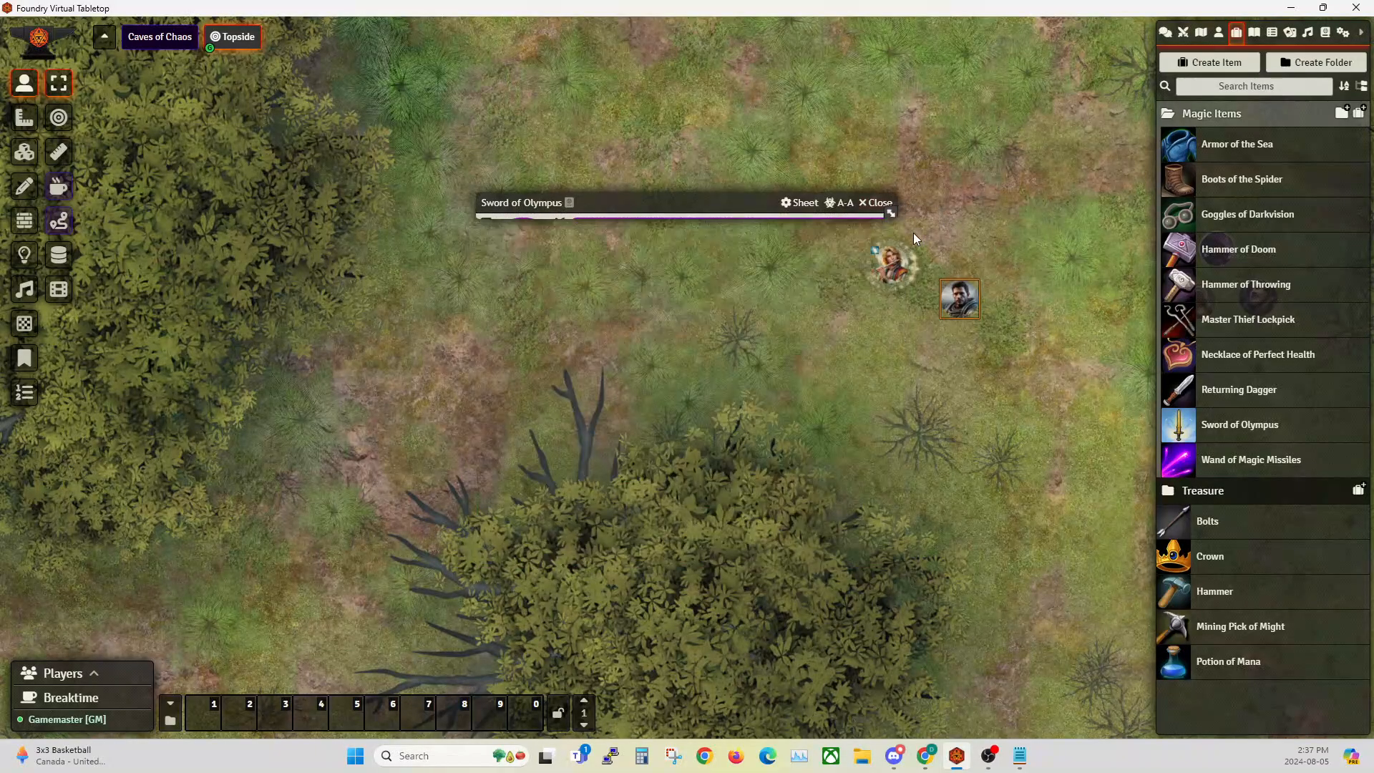
# Create a weapon item named Trident in the Magic Items folder and open its weapon creator beside the item sheet.
pyautogui.click(1358, 113)
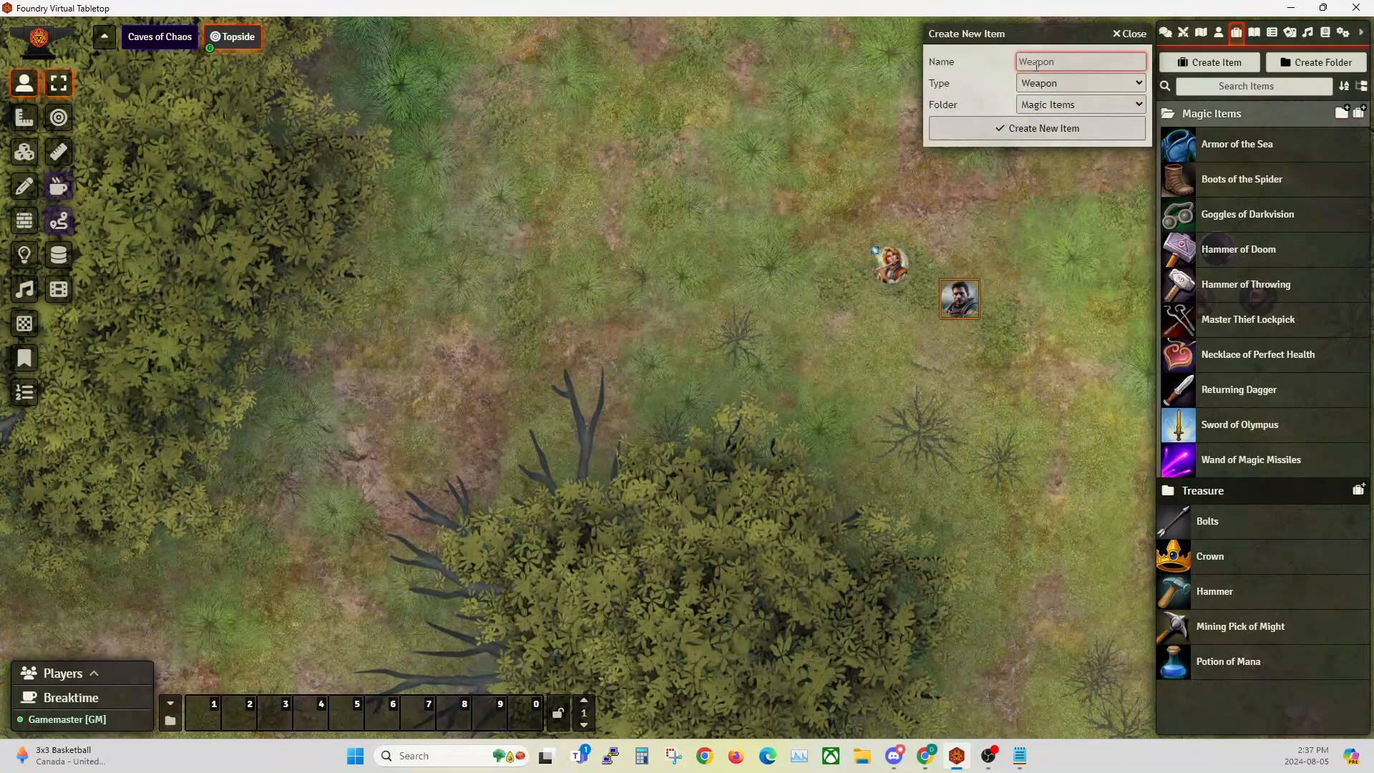
pyautogui.write('Trident')
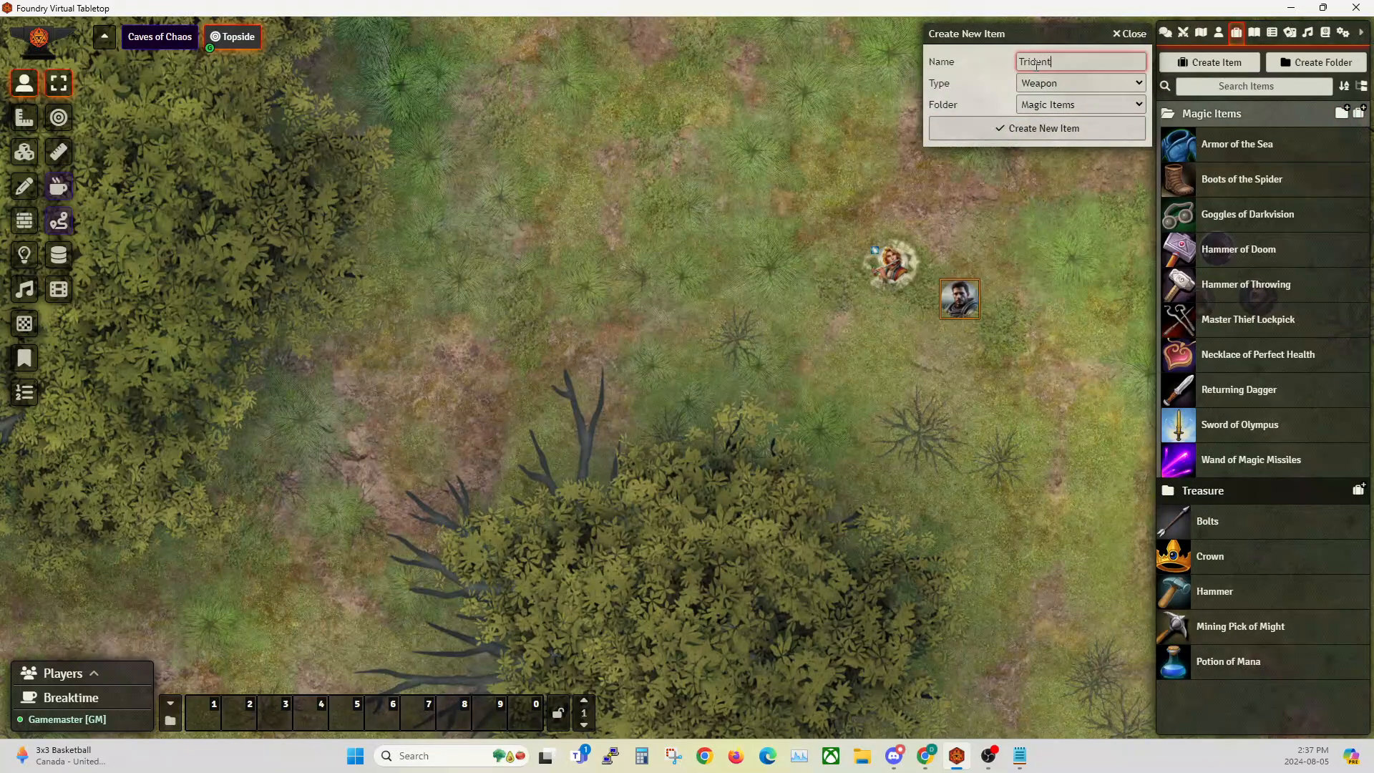
pyautogui.click(1030, 136)
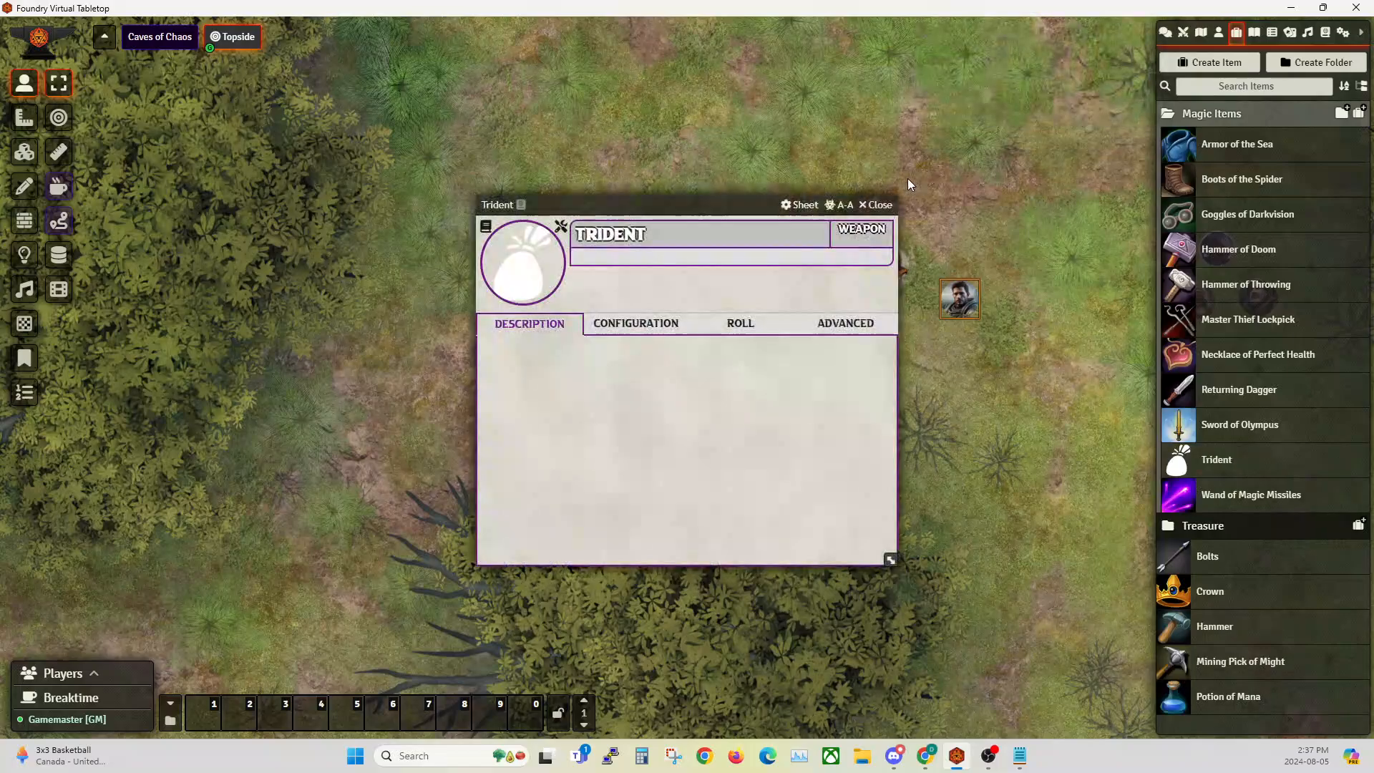
pyautogui.click(562, 229)
pyautogui.moveTo(613, 251); pyautogui.dragTo(255, 253)
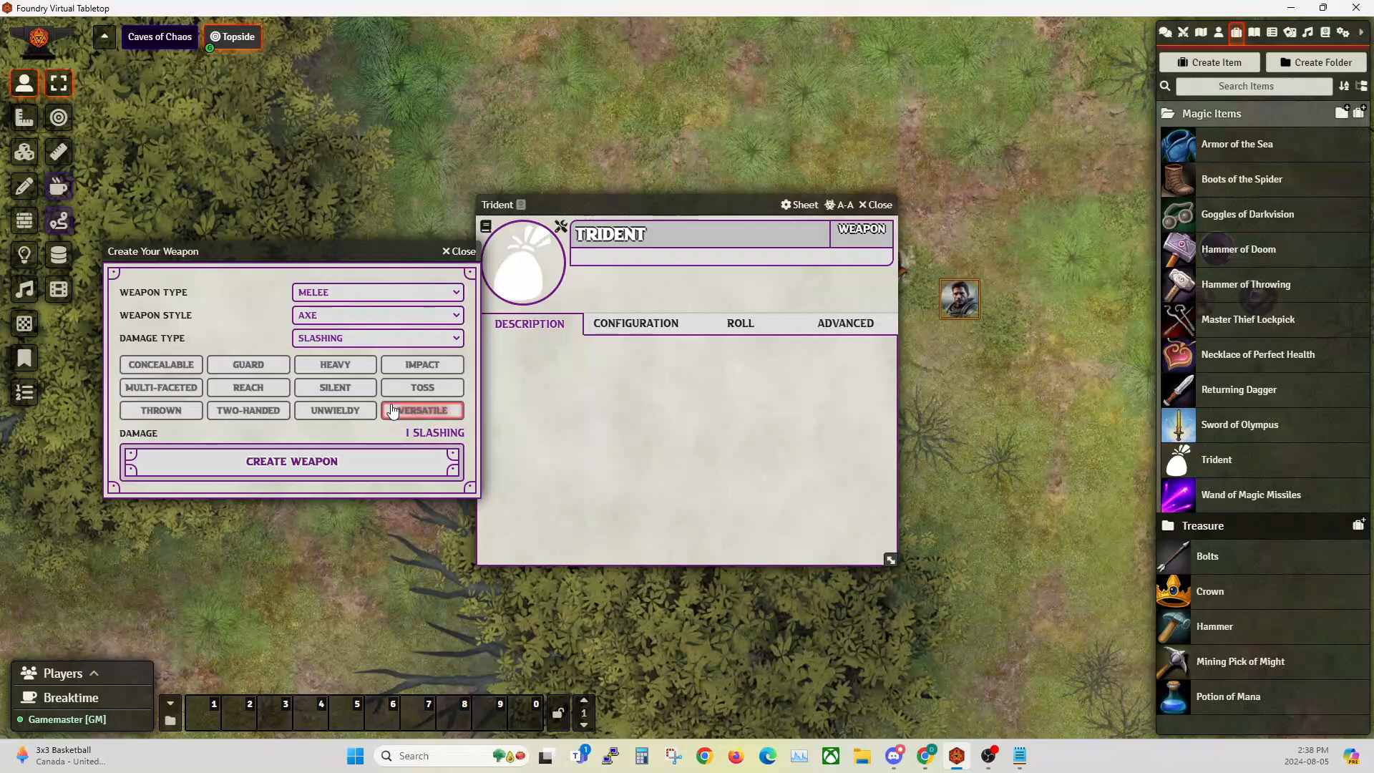
# Try out the Heavy, Silent, Versatile and Toss properties in the weapon creator, and deselect them all.
pyautogui.click(309, 368)
pyautogui.click(335, 387)
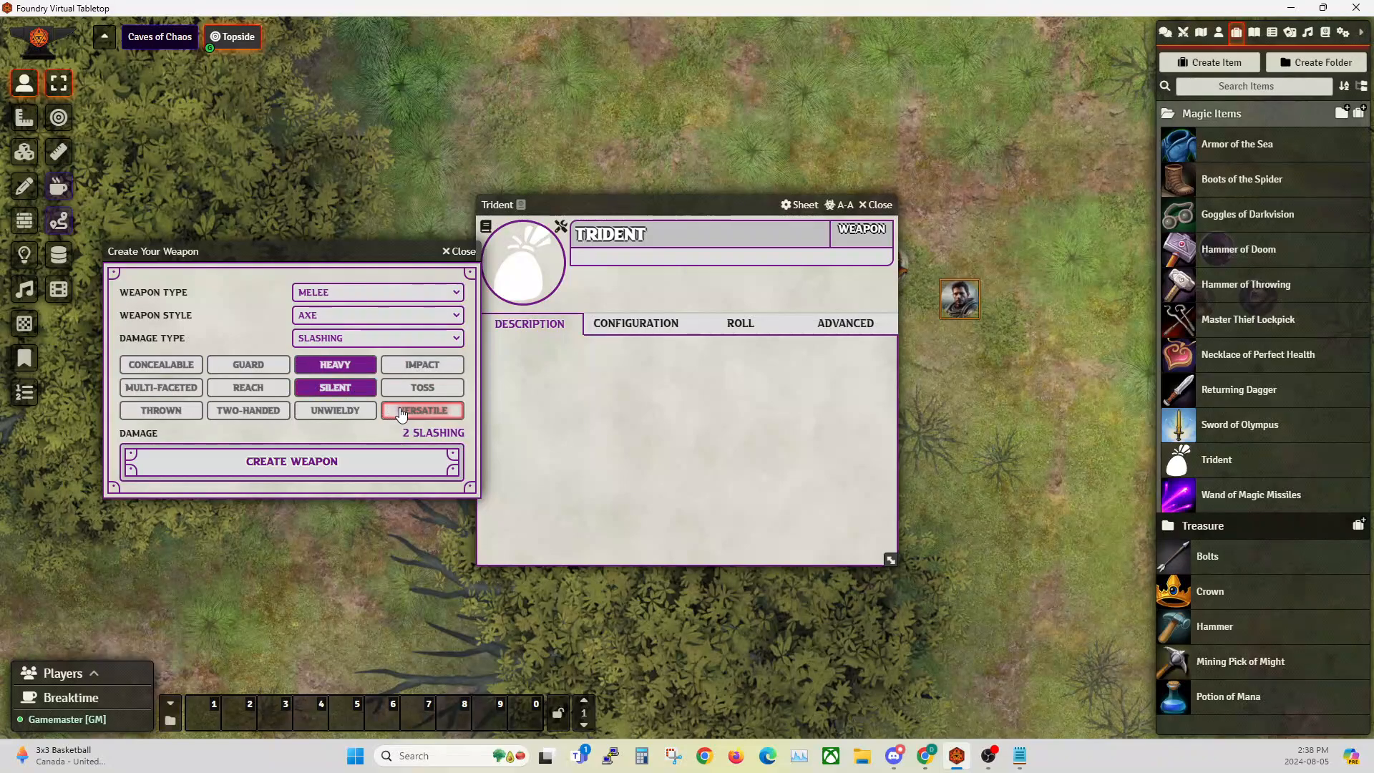
pyautogui.click(422, 410)
pyautogui.click(422, 389)
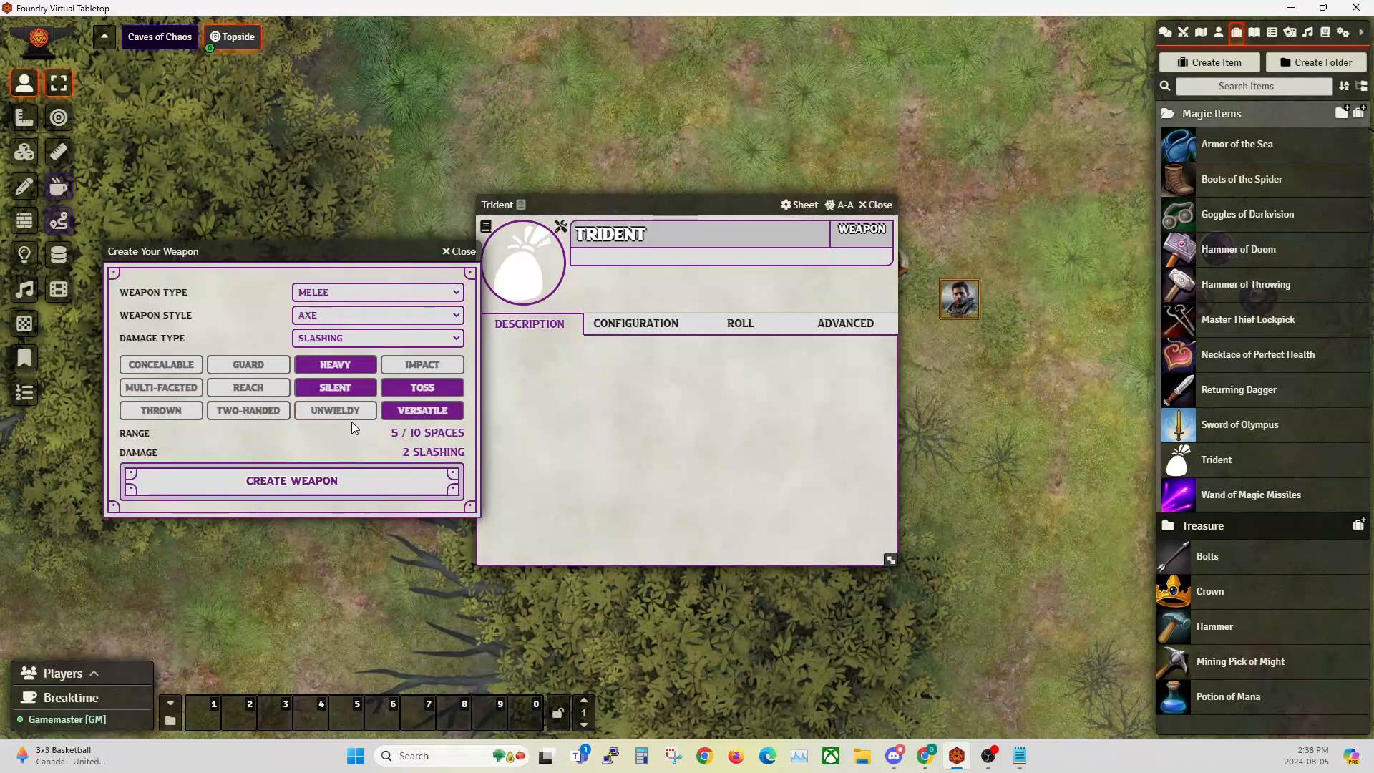
pyautogui.click(422, 410)
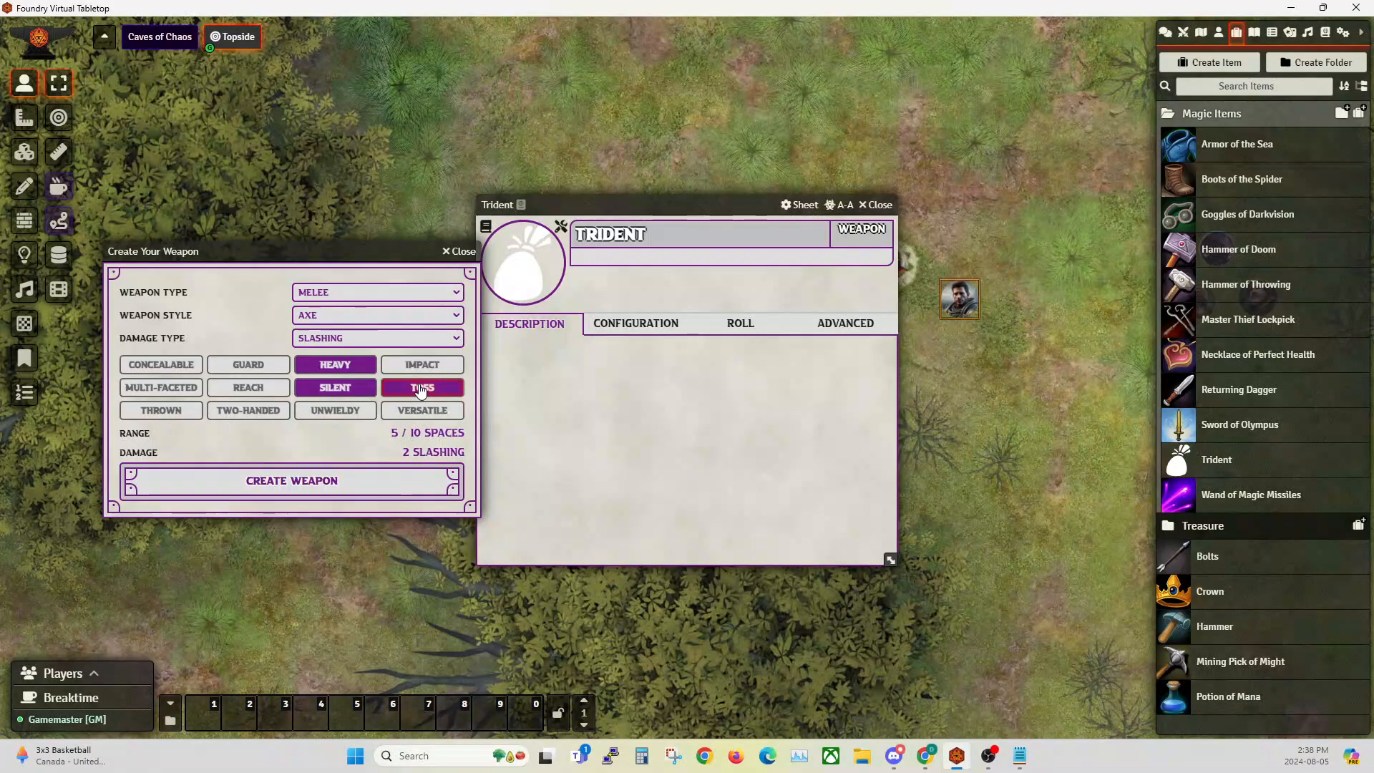
pyautogui.click(422, 387)
pyautogui.click(335, 387)
pyautogui.click(335, 364)
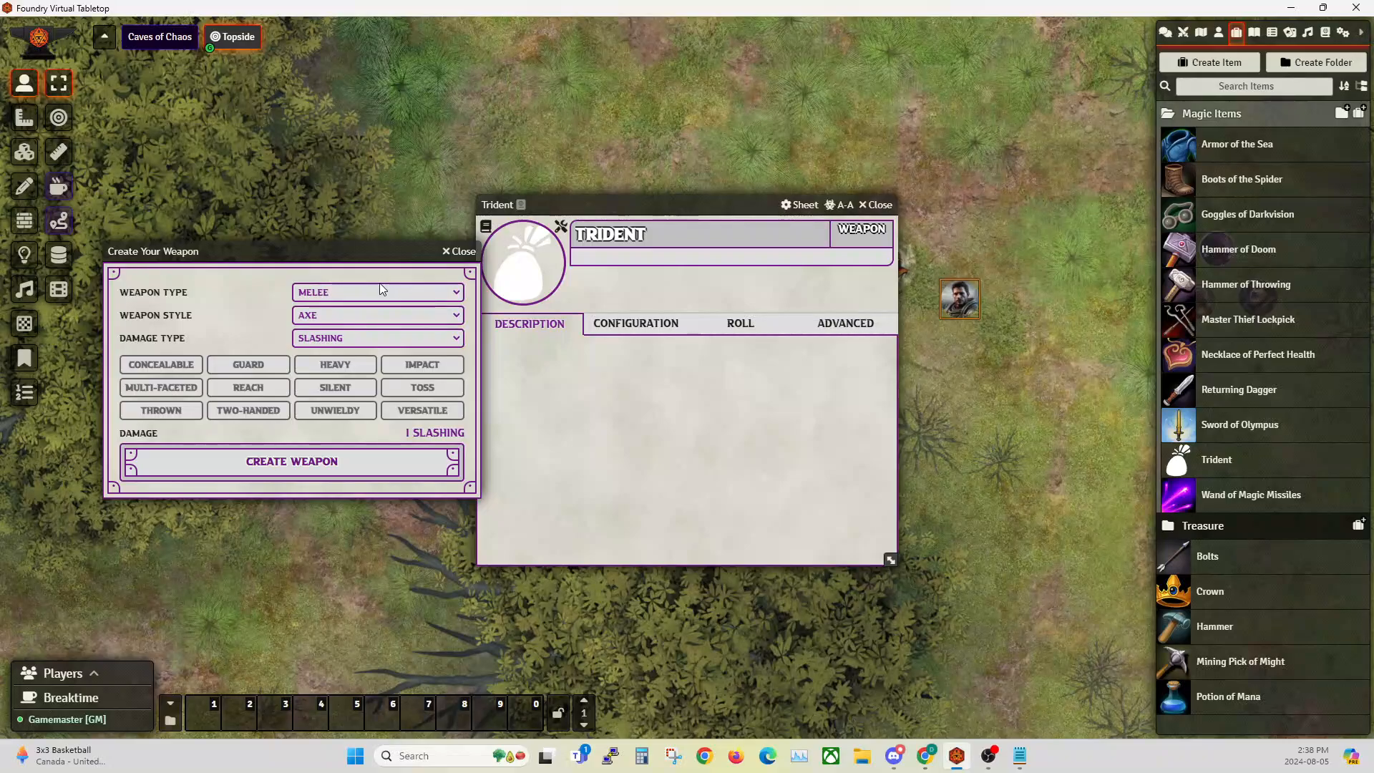
# Move the weapon creator clear of the item sheet and rename the Trident item to Main Gauche.
pyautogui.moveTo(366, 251); pyautogui.dragTo(442, 295)
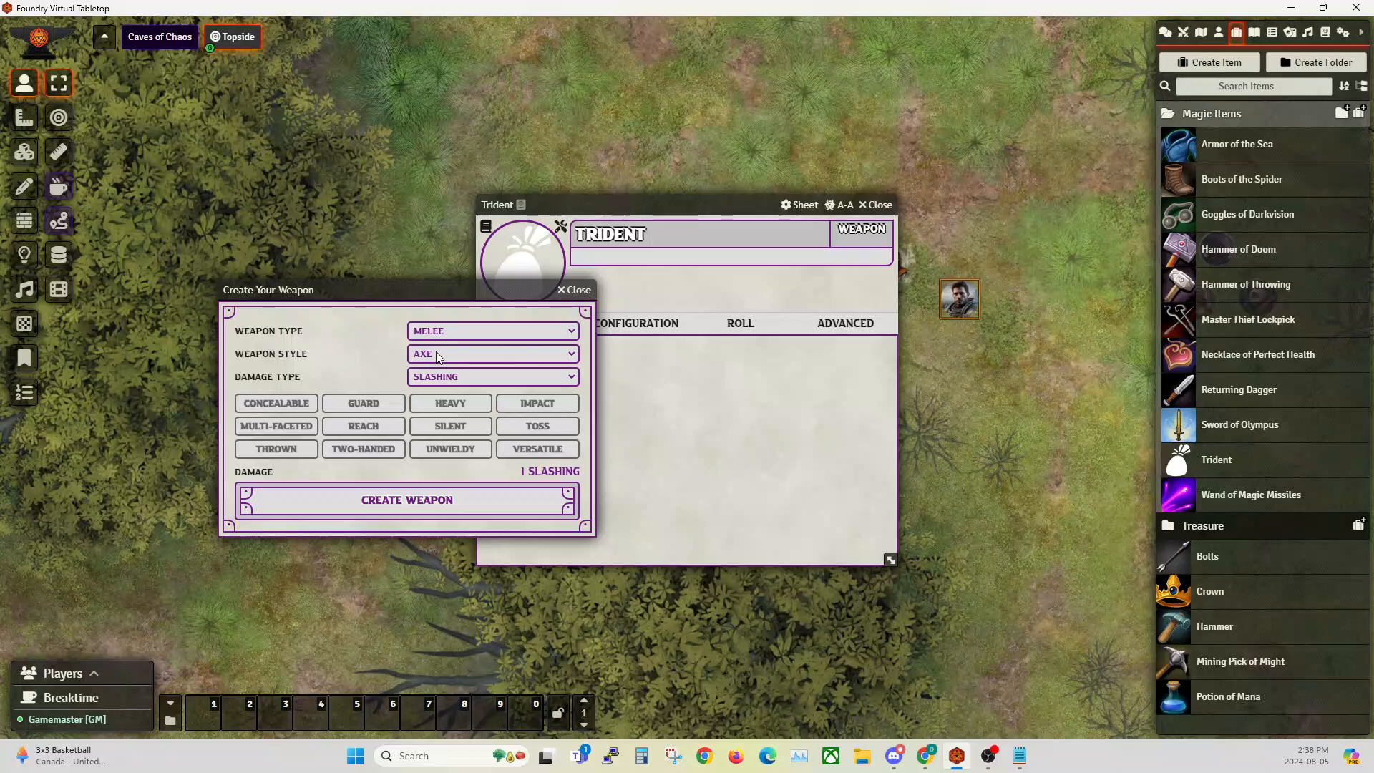
pyautogui.moveTo(471, 296); pyautogui.dragTo(334, 315)
pyautogui.moveTo(653, 235); pyautogui.dragTo(444, 231)
pyautogui.write('MAIN')
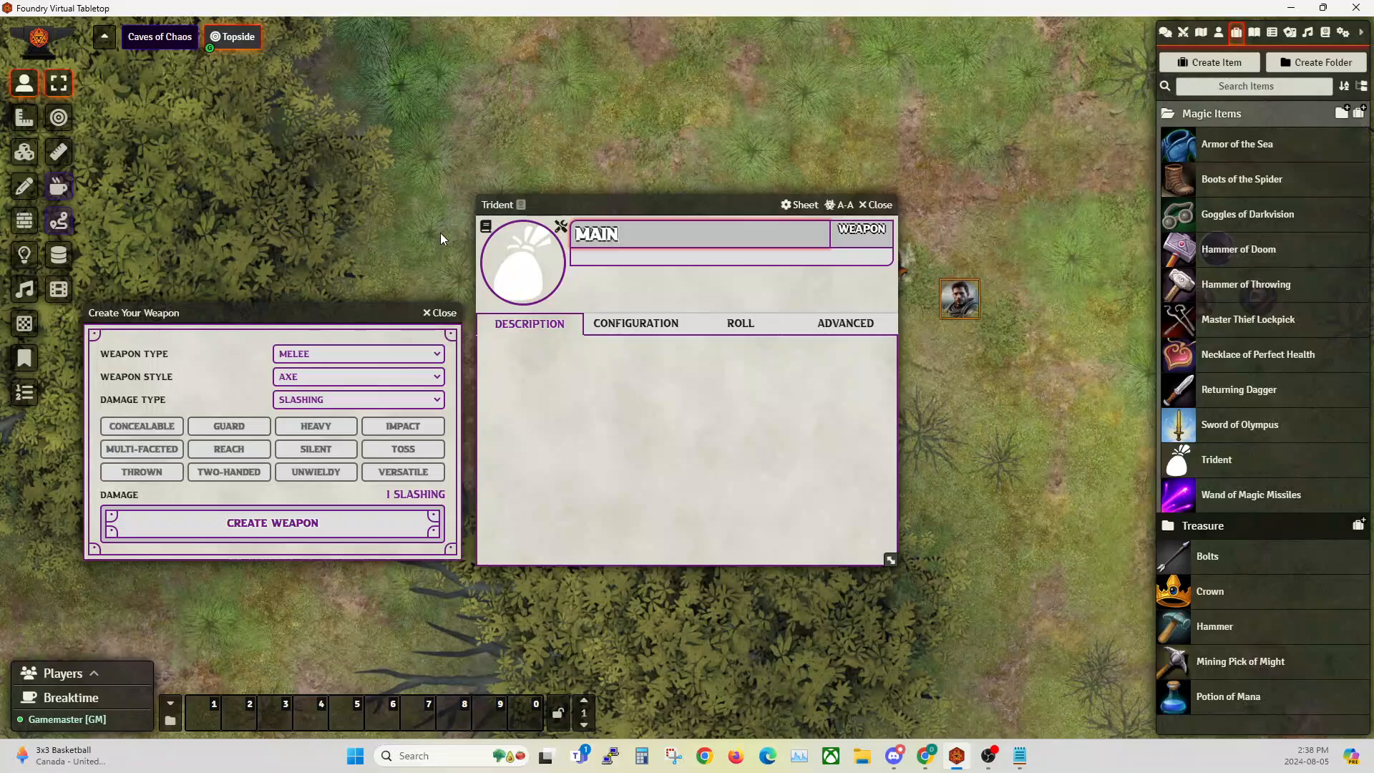
pyautogui.write(' GAUCHE')
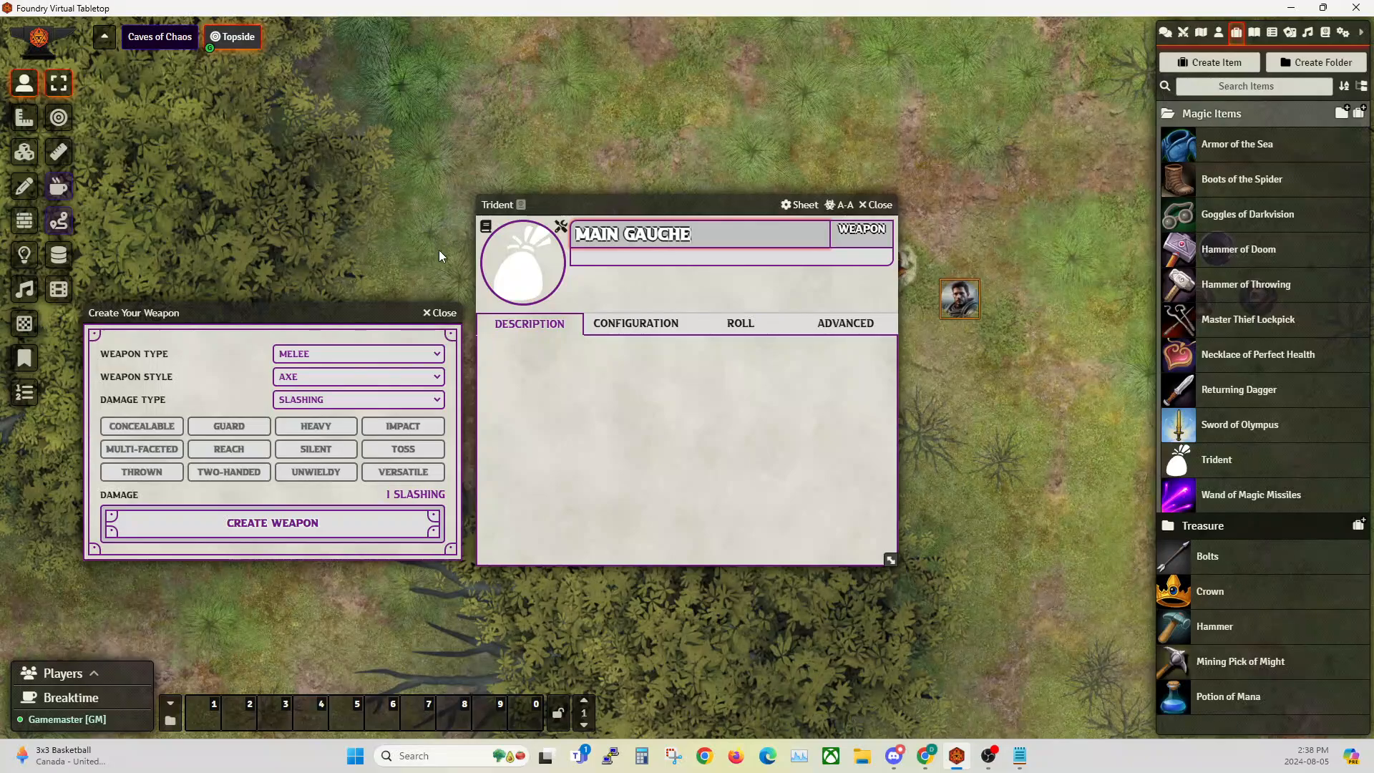
# Open the image browser for the Main Gauche and go to the icons/weapons/daggers folder.
pyautogui.click(546, 272)
pyautogui.click(521, 273)
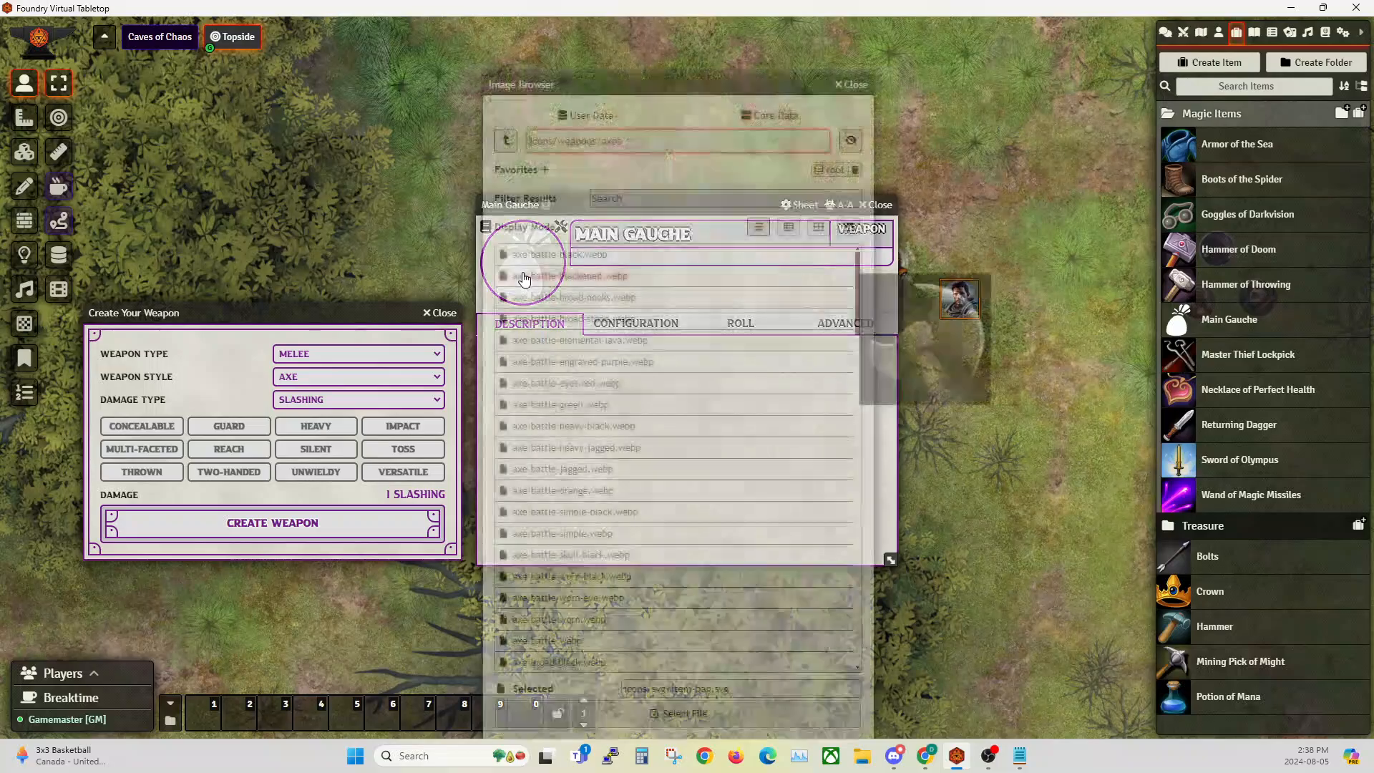
pyautogui.click(507, 145)
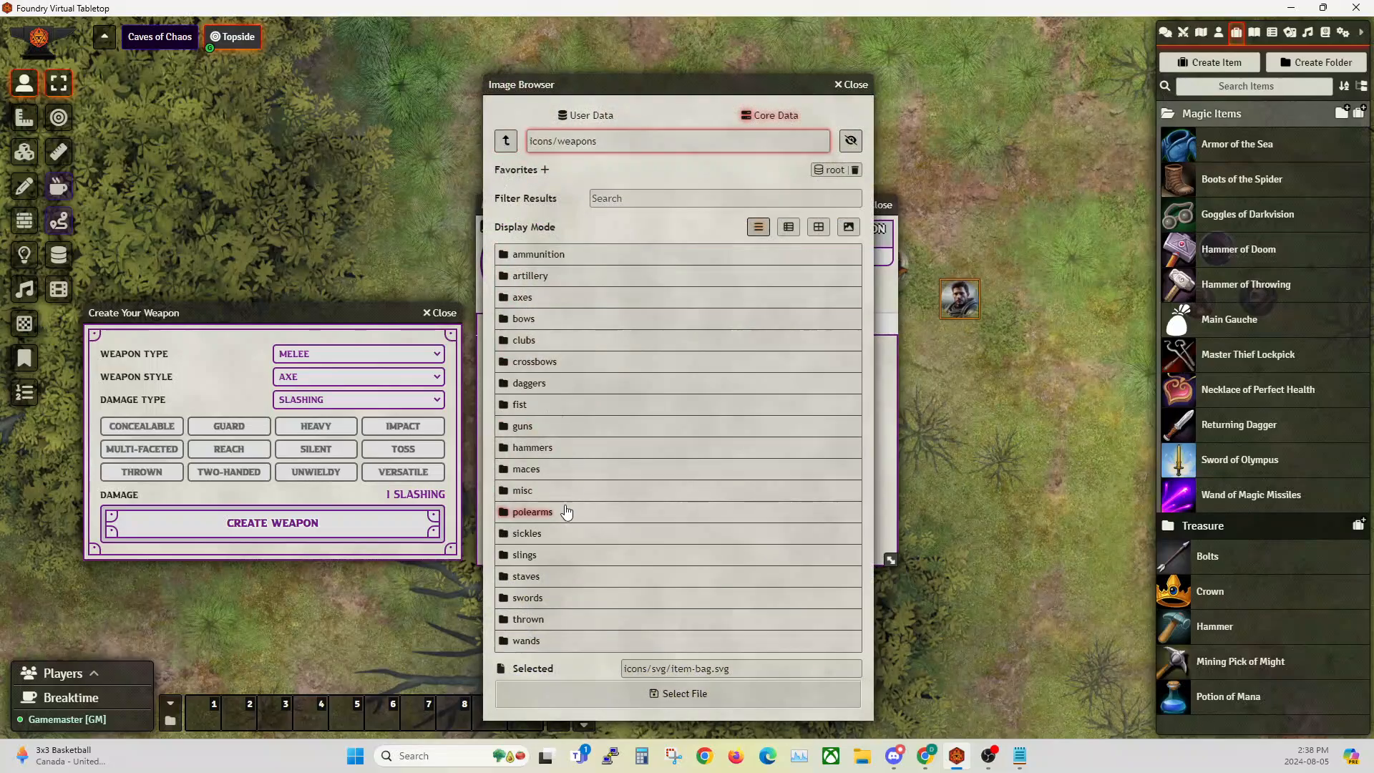
pyautogui.click(530, 383)
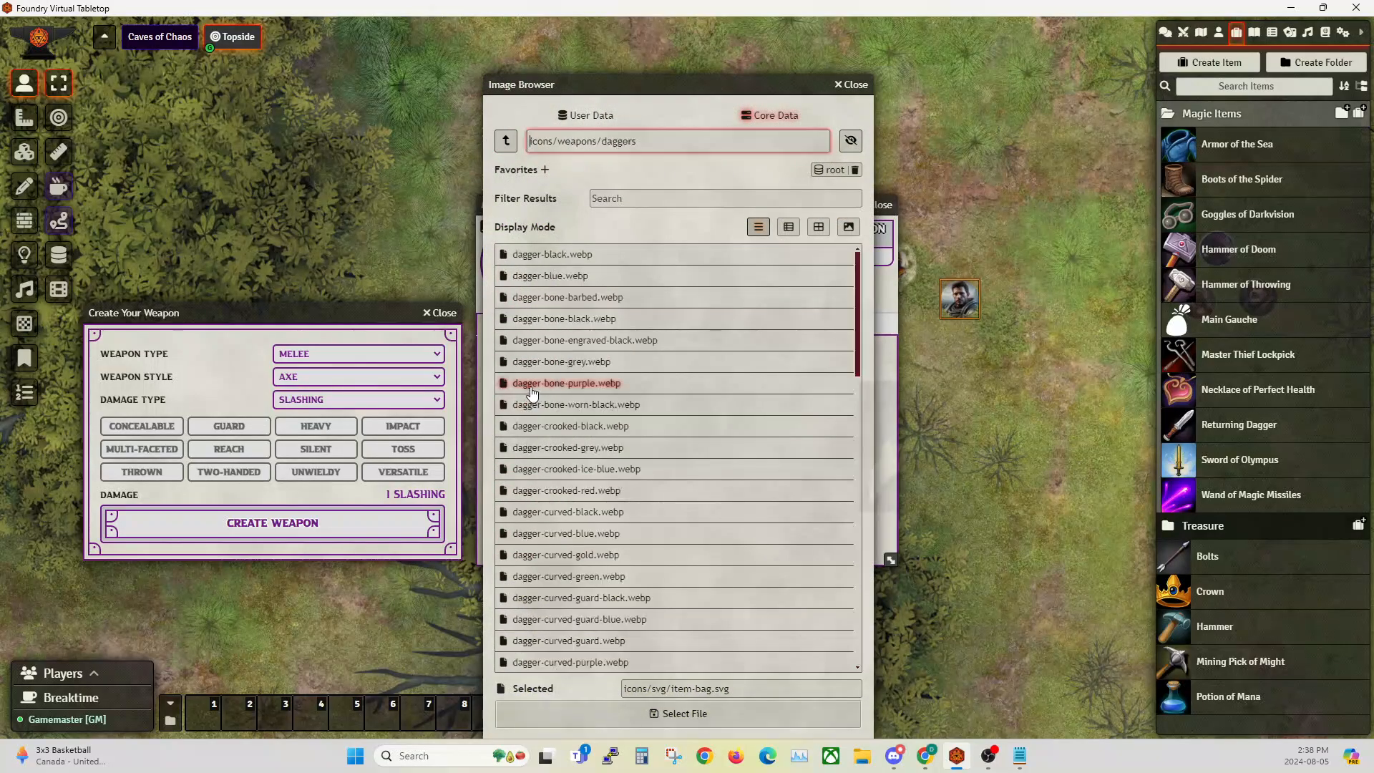
# Try filtering the dagger images by "main" and "gau", and clear the filter.
pyautogui.click(633, 197)
pyautogui.write('main')
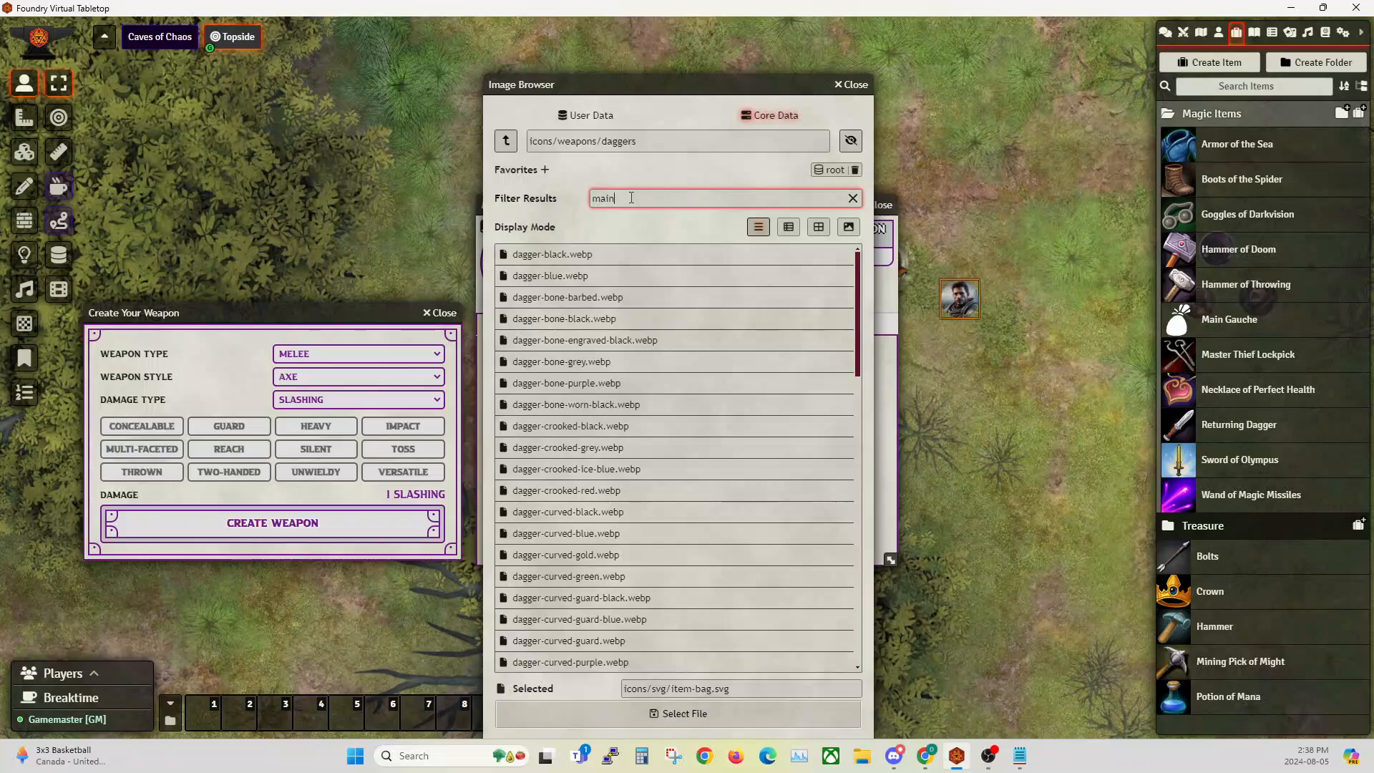
pyautogui.press('BackSpace')
pyautogui.press('BackSpace')
pyautogui.write('gau')
pyautogui.press('BackSpace')
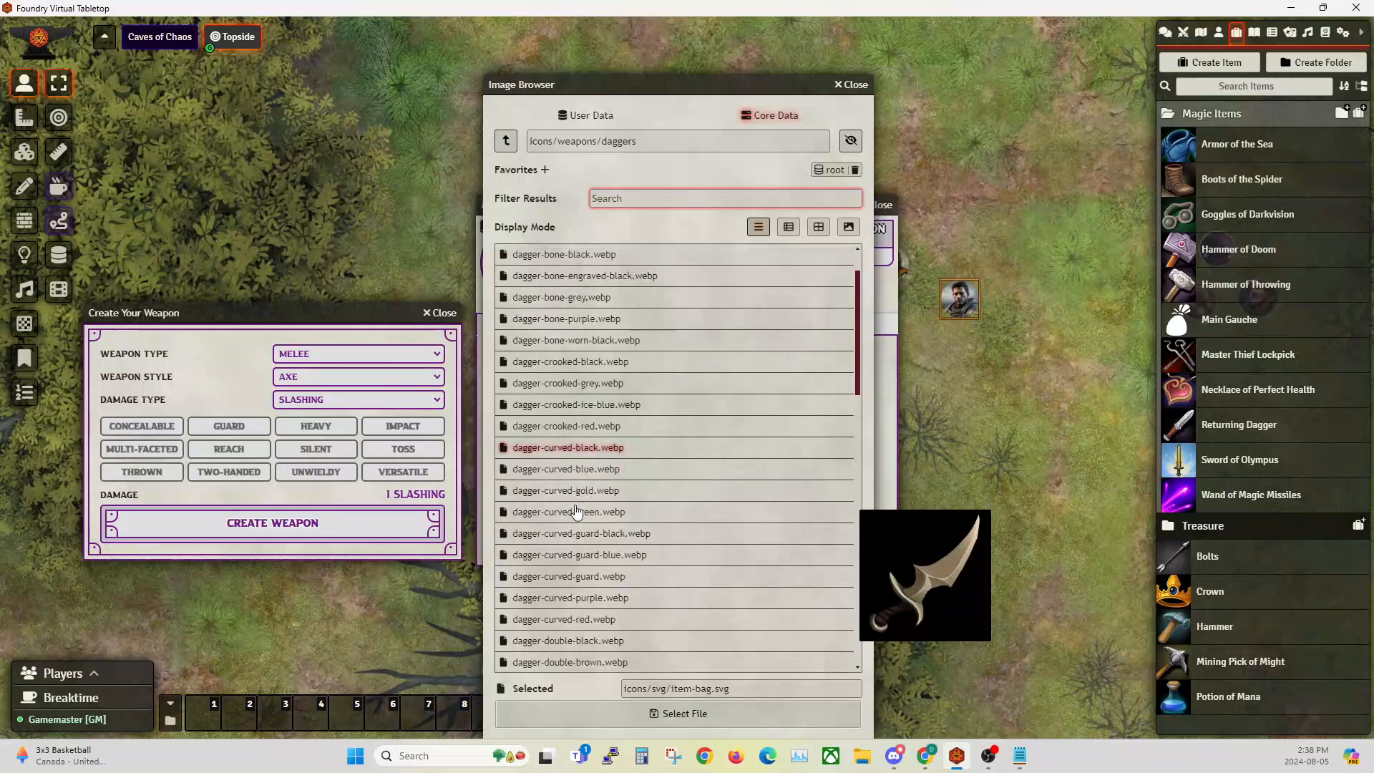
# Set the Main Gauche's image to dagger-straight-thin-black.webp from the daggers folder.
pyautogui.scroll(-4, 543, 515)
pyautogui.scroll(-4, 541, 537)
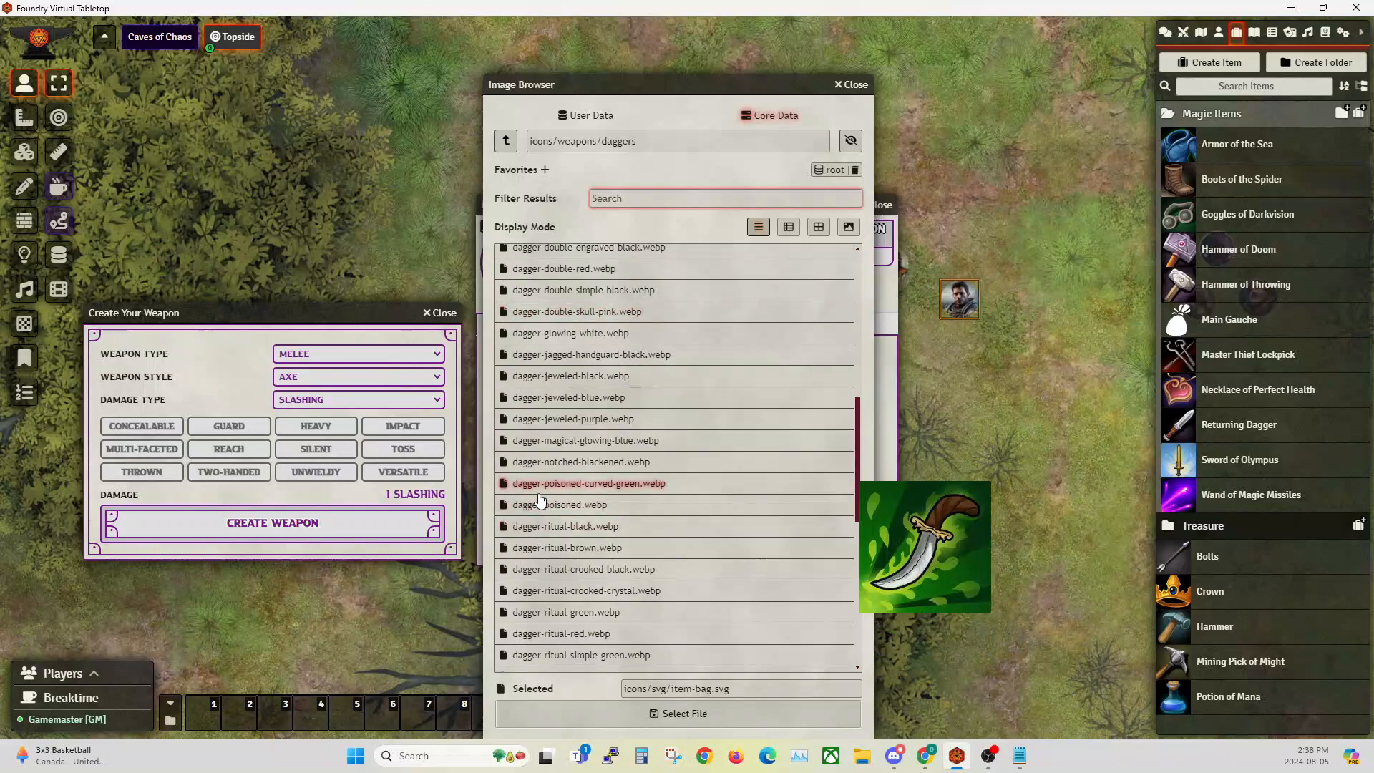
pyautogui.scroll(-2, 554, 565)
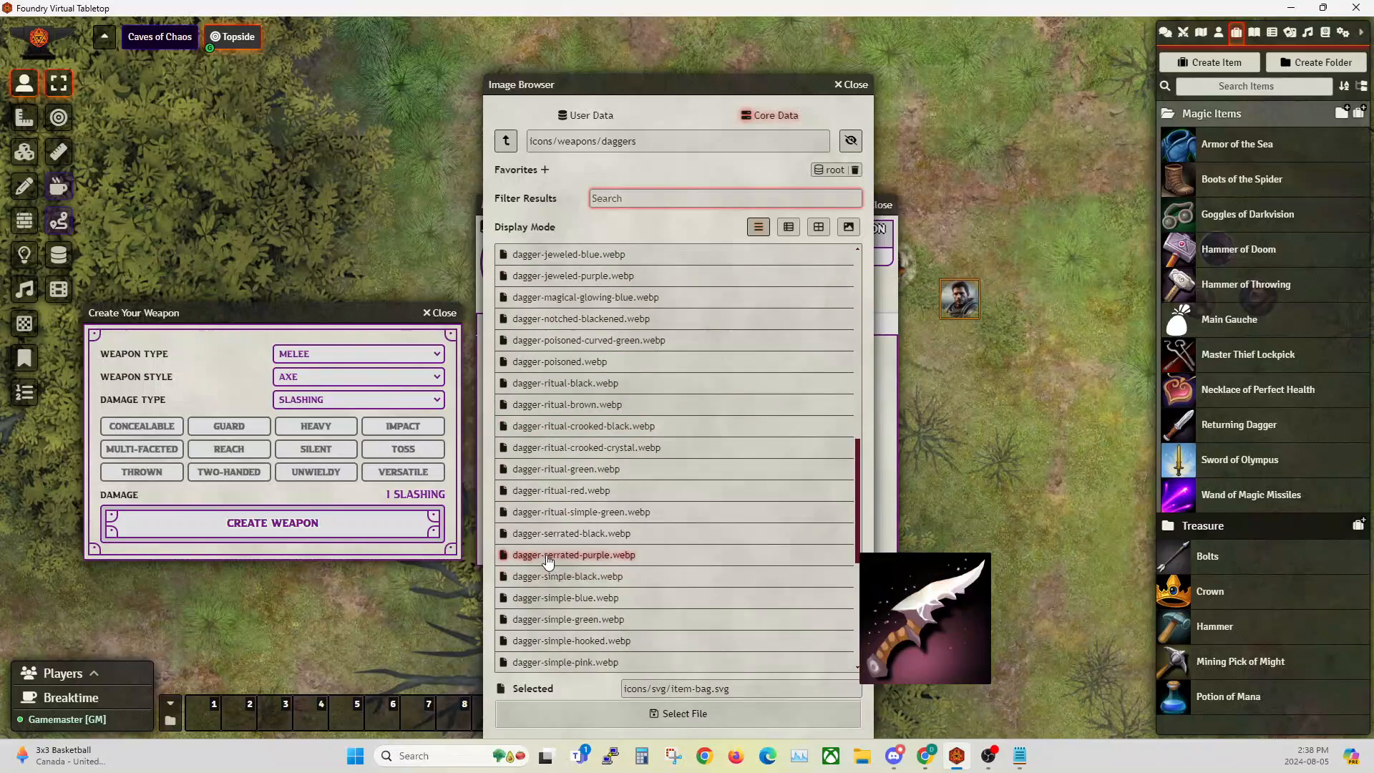
pyautogui.click(556, 427)
pyautogui.scroll(-2, 556, 601)
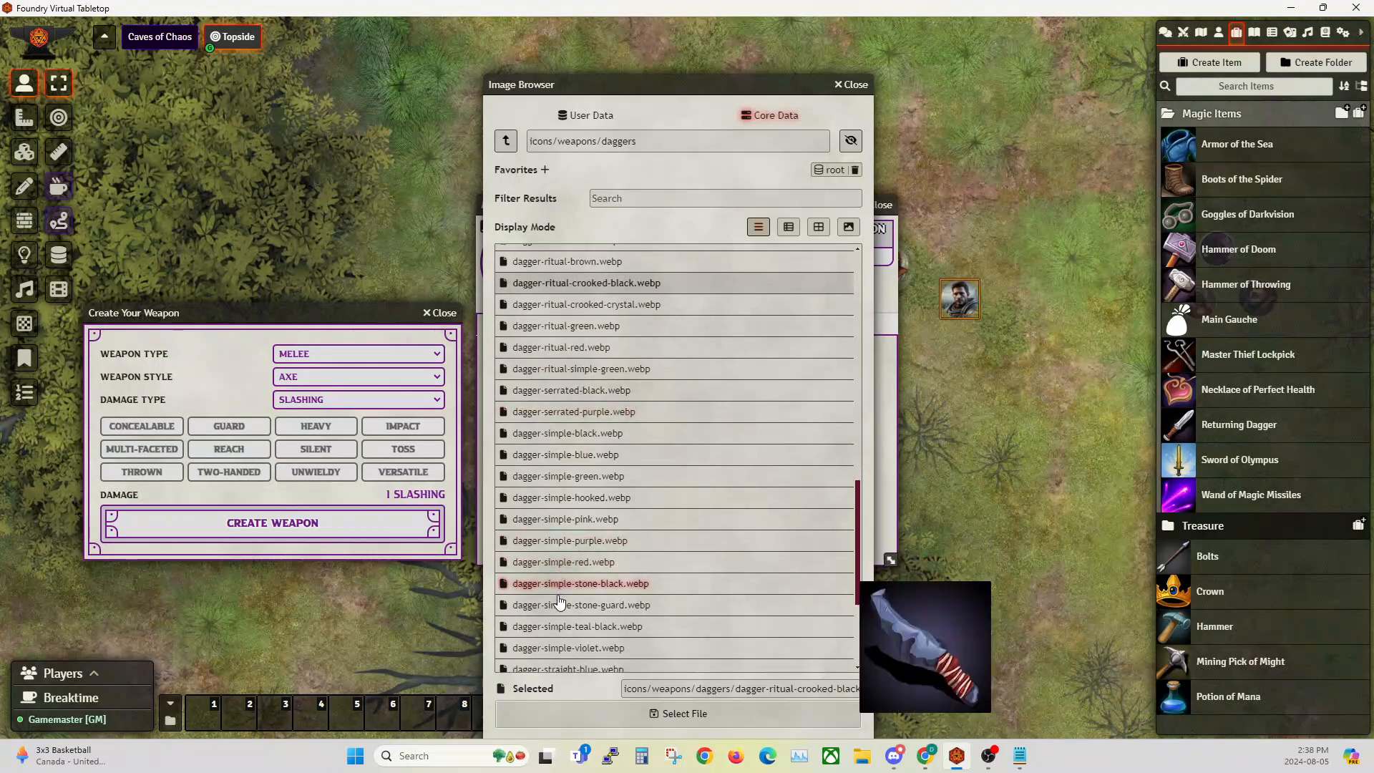
pyautogui.scroll(-2, 555, 611)
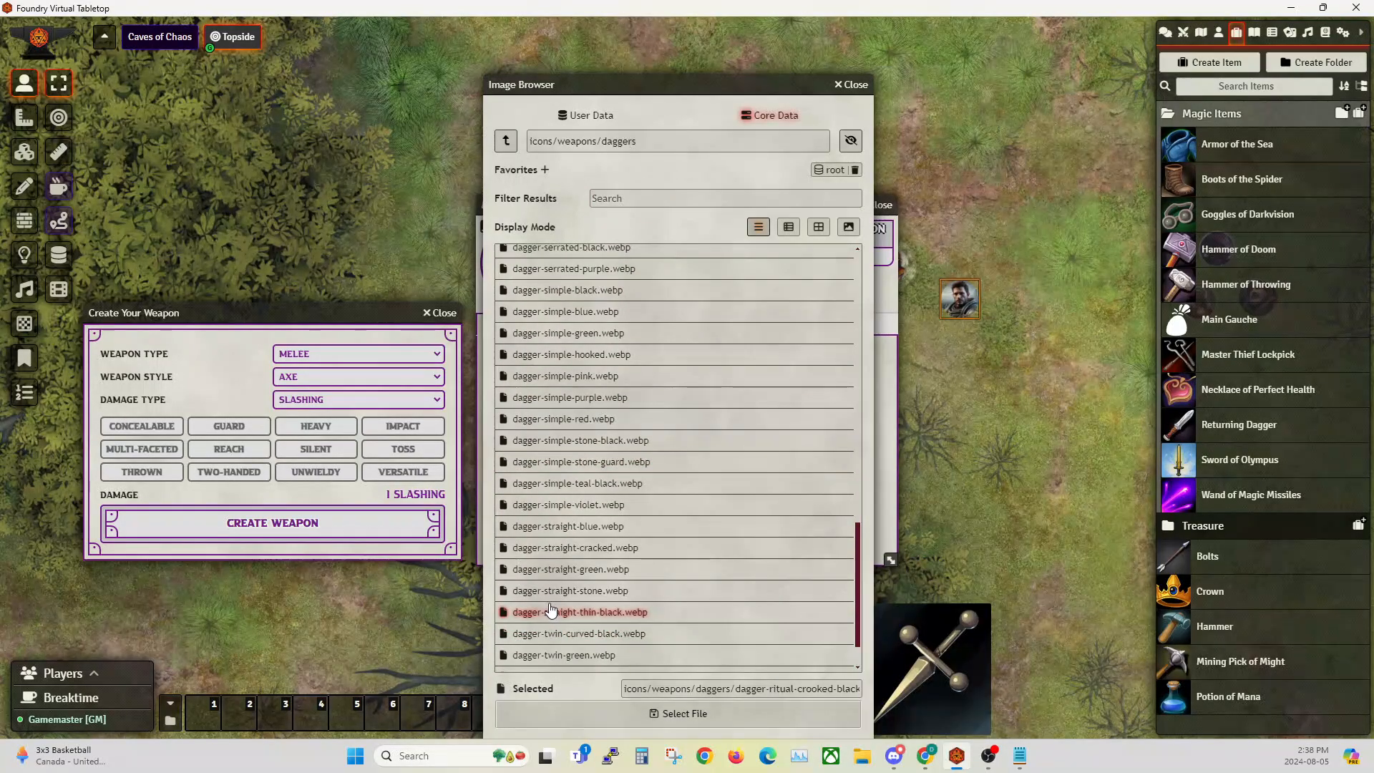
pyautogui.click(552, 611)
pyautogui.scroll(-1, 567, 575)
pyautogui.click(678, 714)
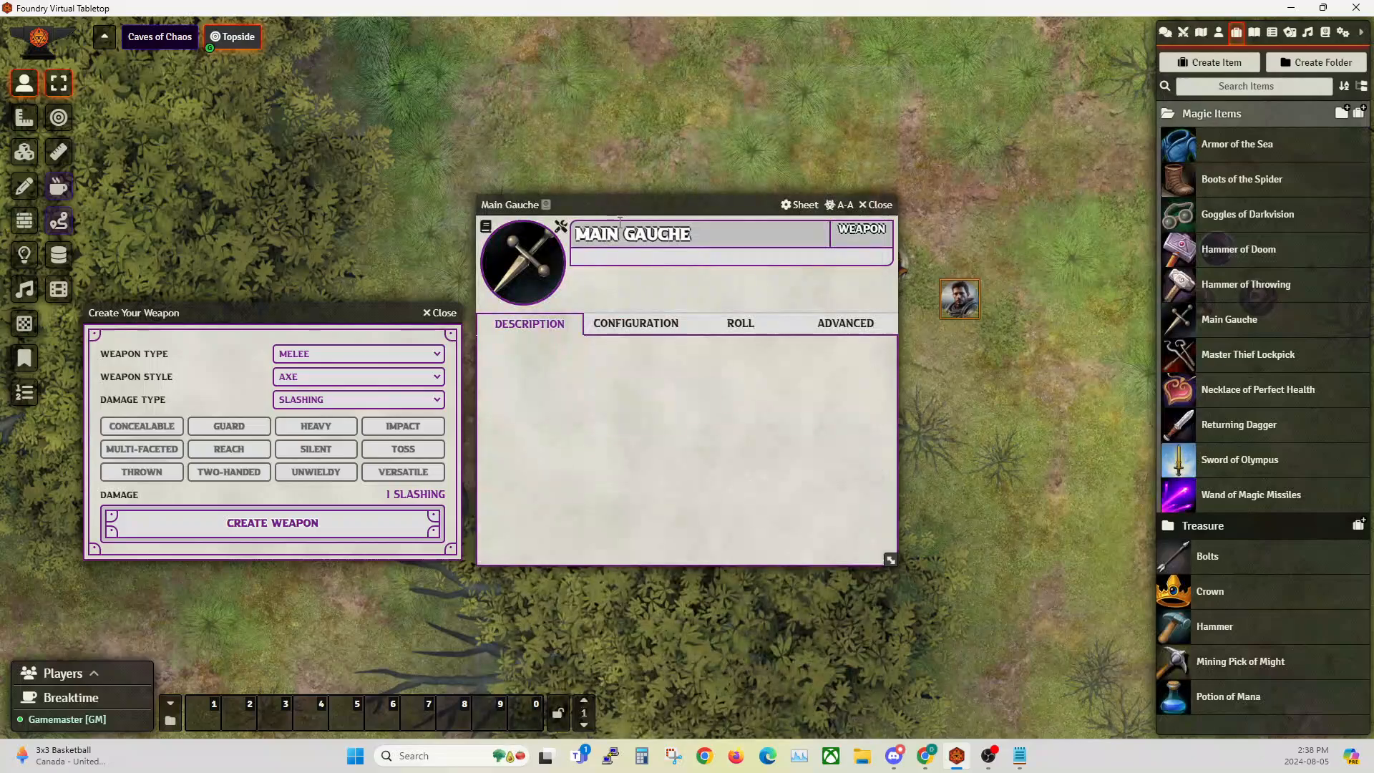
# Arrange the item sheet and weapon creator side by side, and set the weapon style to Sword and damage type to Piercing.
pyautogui.moveTo(626, 205); pyautogui.dragTo(697, 195)
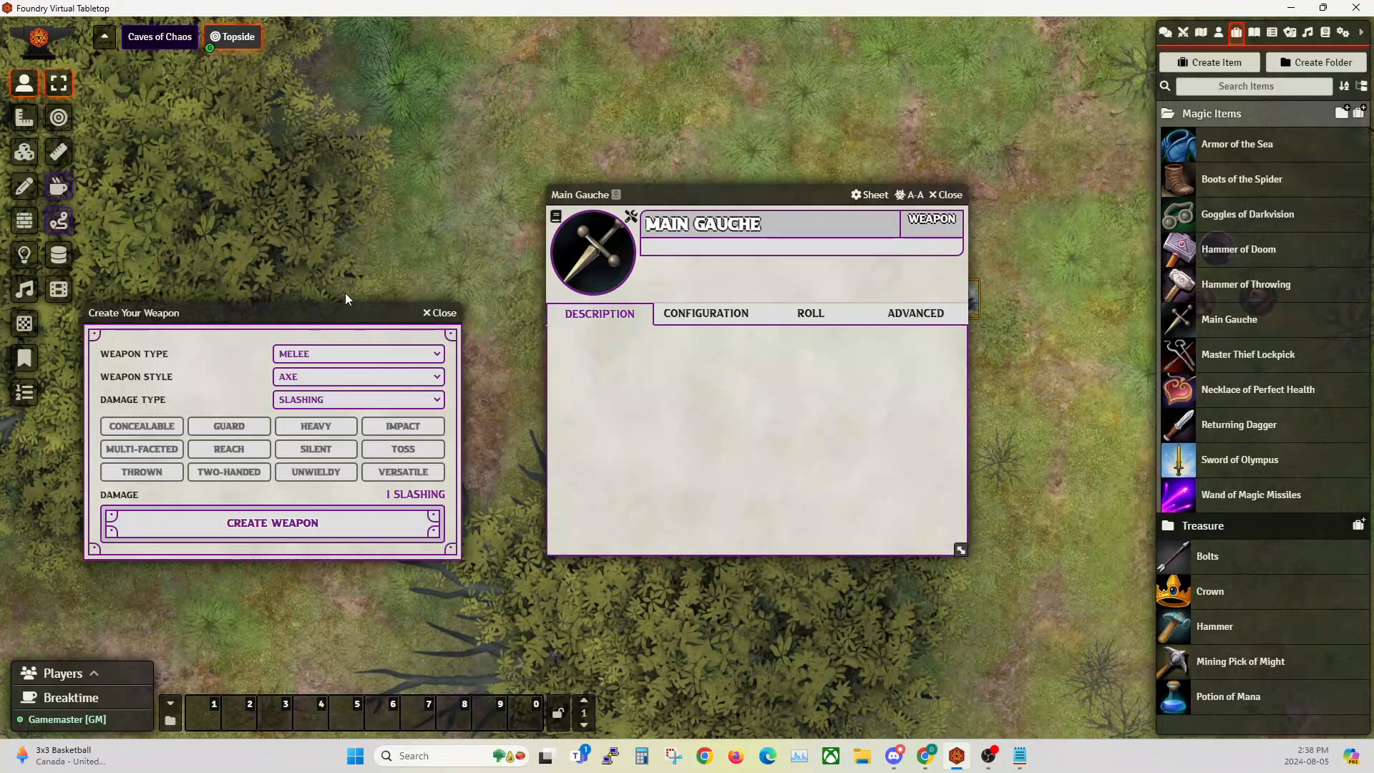
pyautogui.moveTo(317, 311); pyautogui.dragTo(395, 218)
pyautogui.click(370, 286)
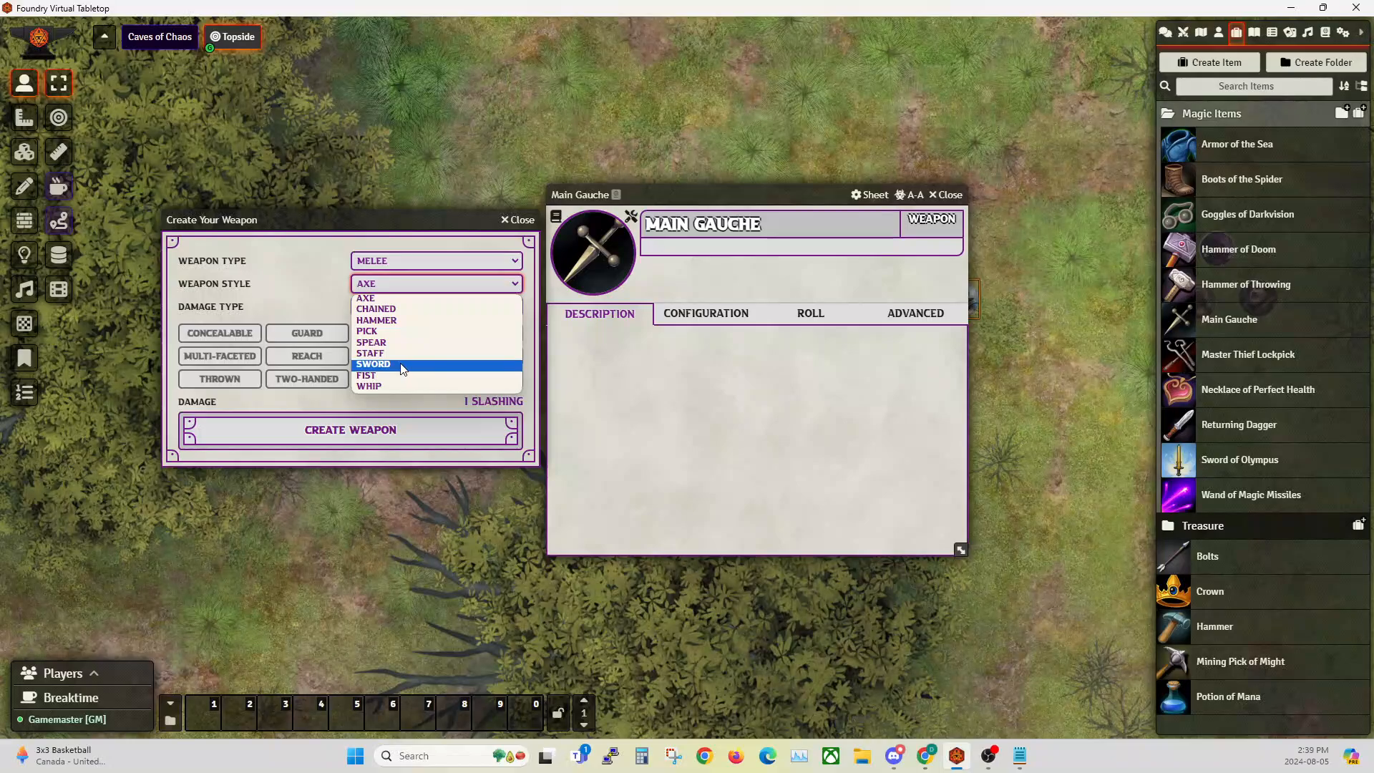
pyautogui.click(400, 366)
pyautogui.click(386, 306)
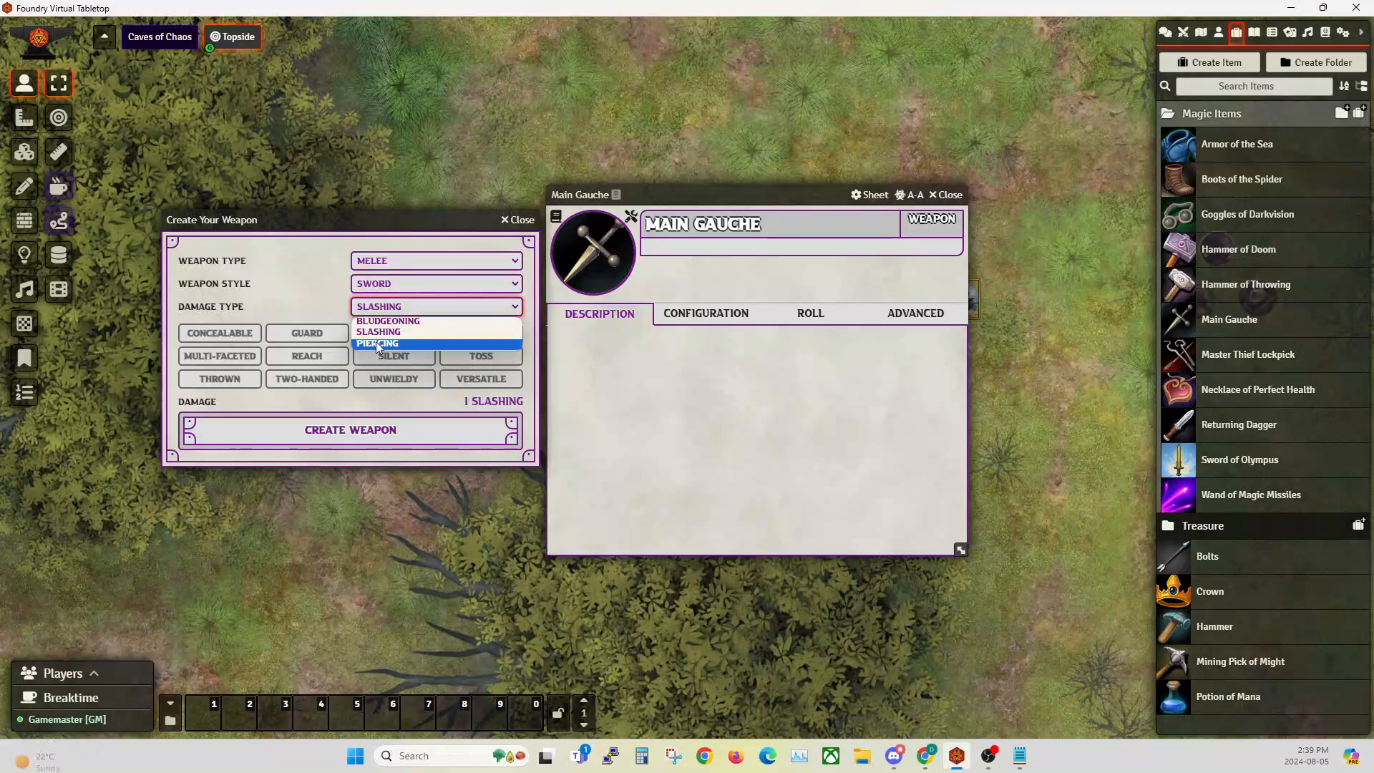
pyautogui.click(378, 344)
# Give the weapon the Guard and Concealable properties and create it.
pyautogui.click(314, 336)
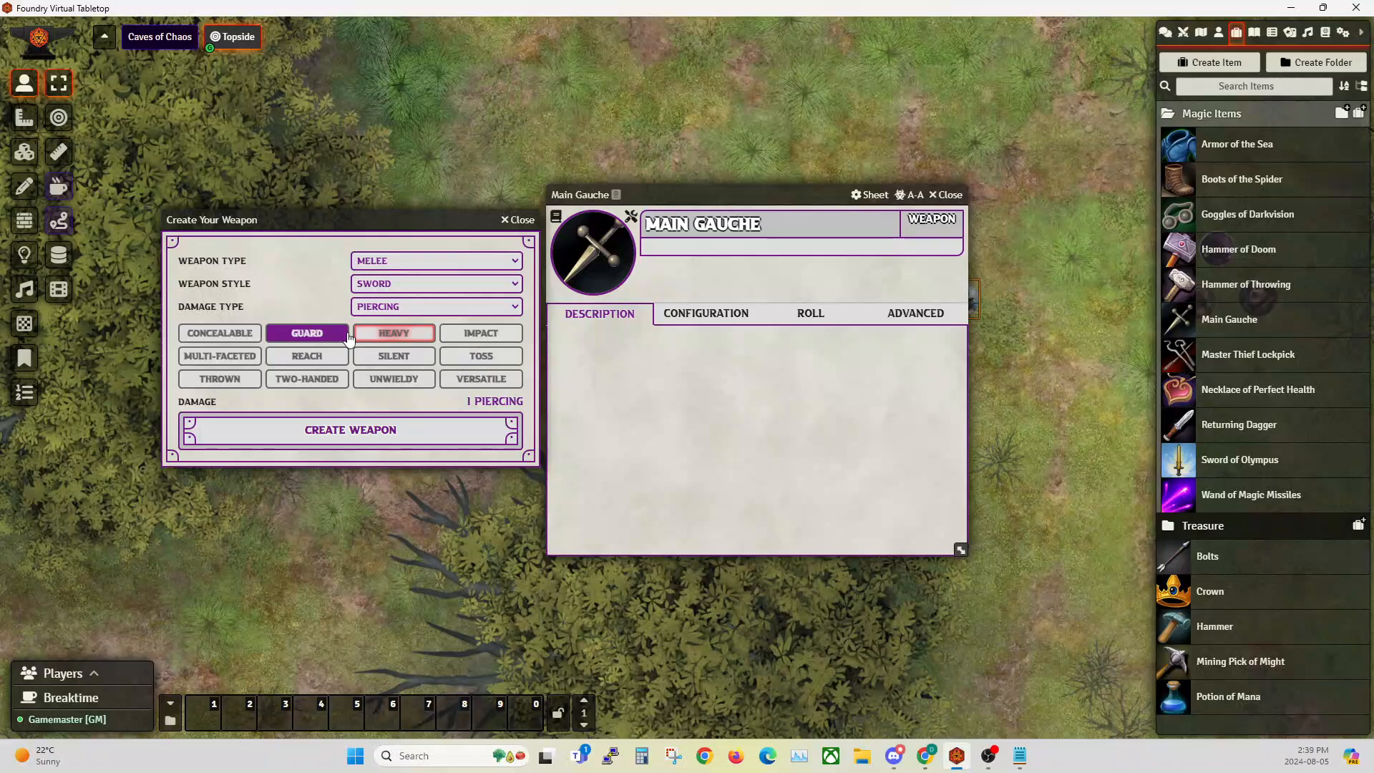
pyautogui.click(219, 332)
pyautogui.moveTo(319, 226); pyautogui.dragTo(239, 207)
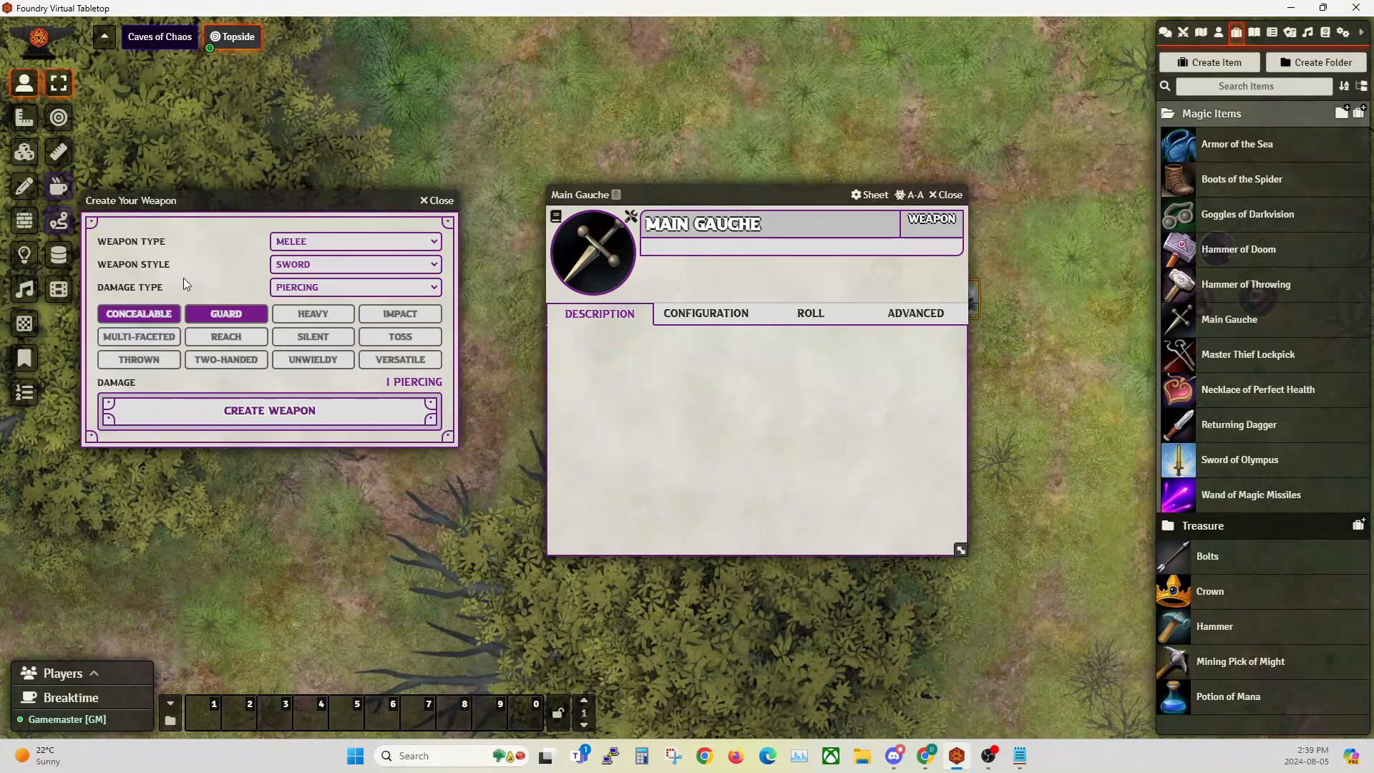
pyautogui.click(264, 421)
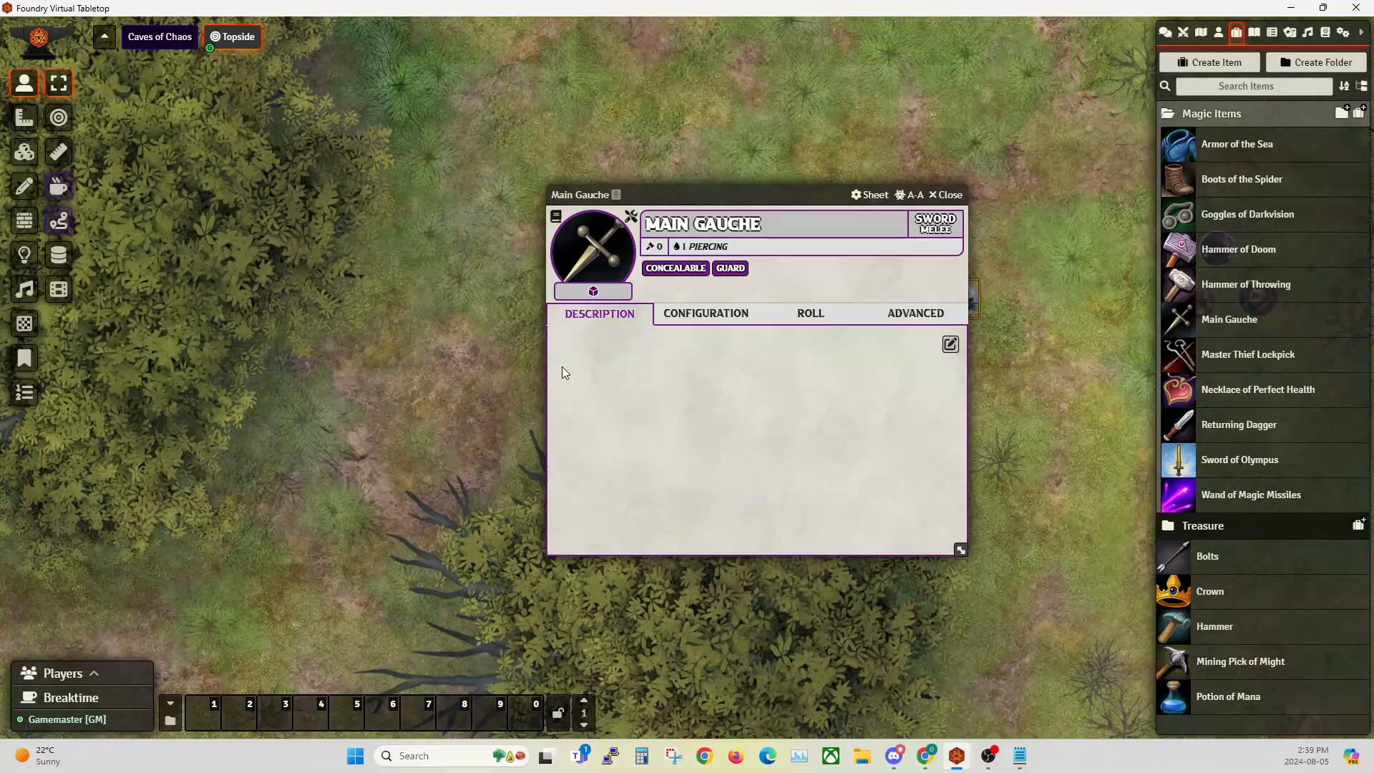
# Examine the Main Gauche's configuration, attack roll details, damage formula and target settings, and close its sheet.
pyautogui.click(701, 316)
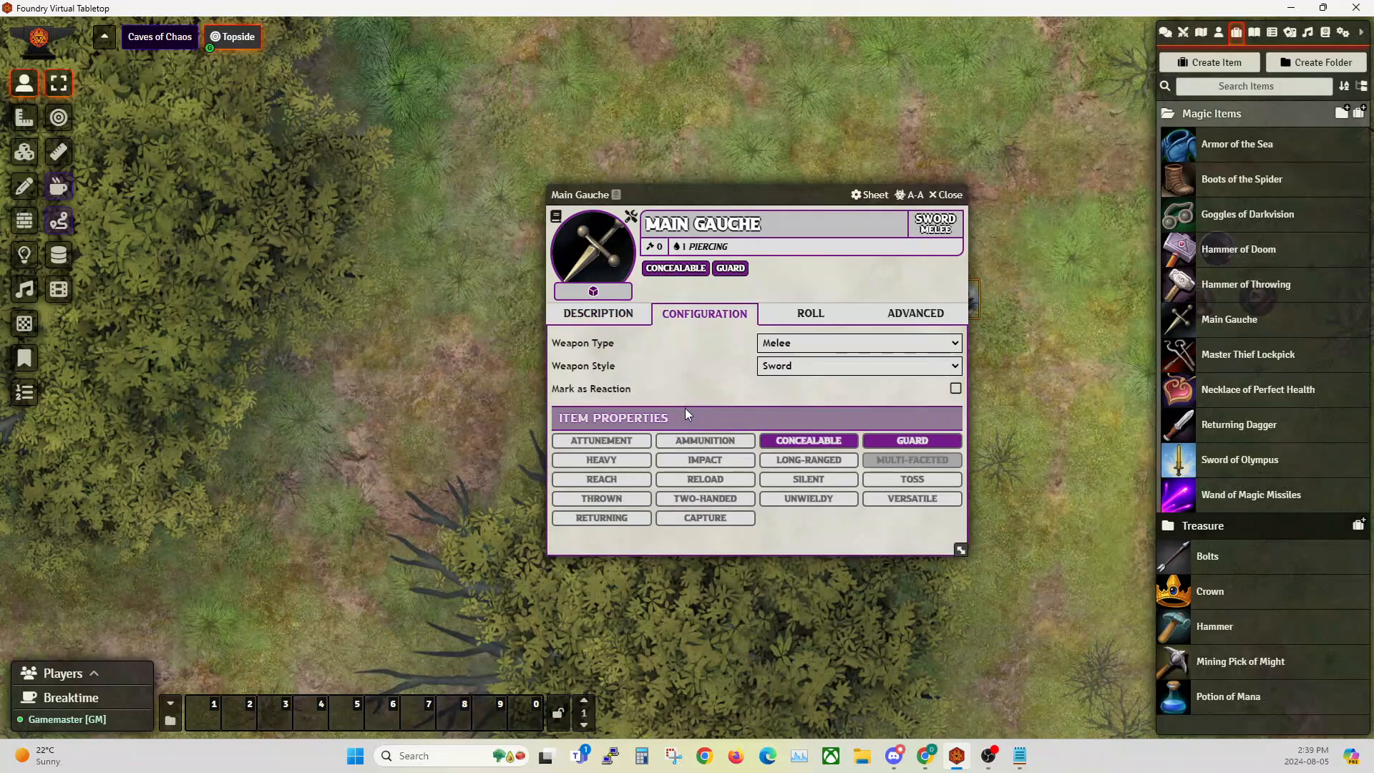
pyautogui.click(811, 313)
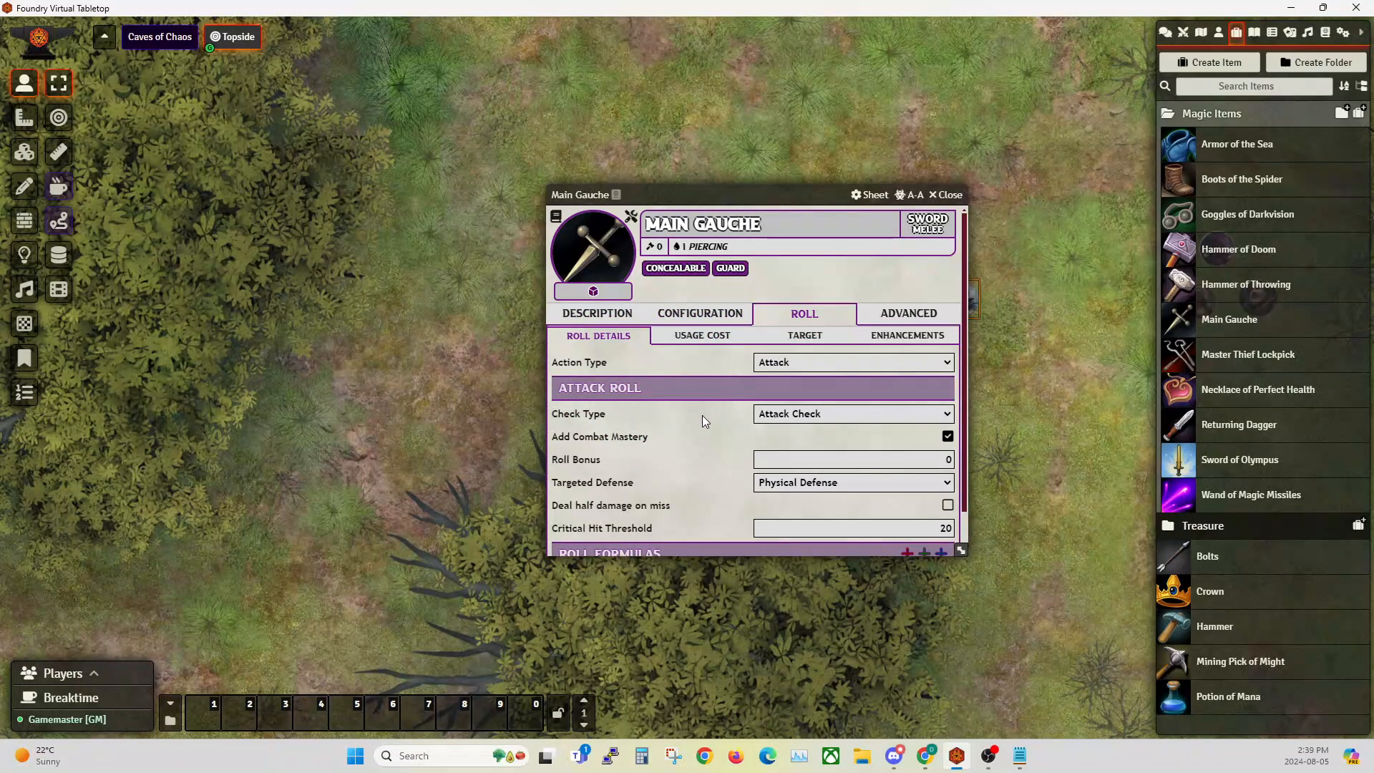
pyautogui.scroll(-1, 702, 420)
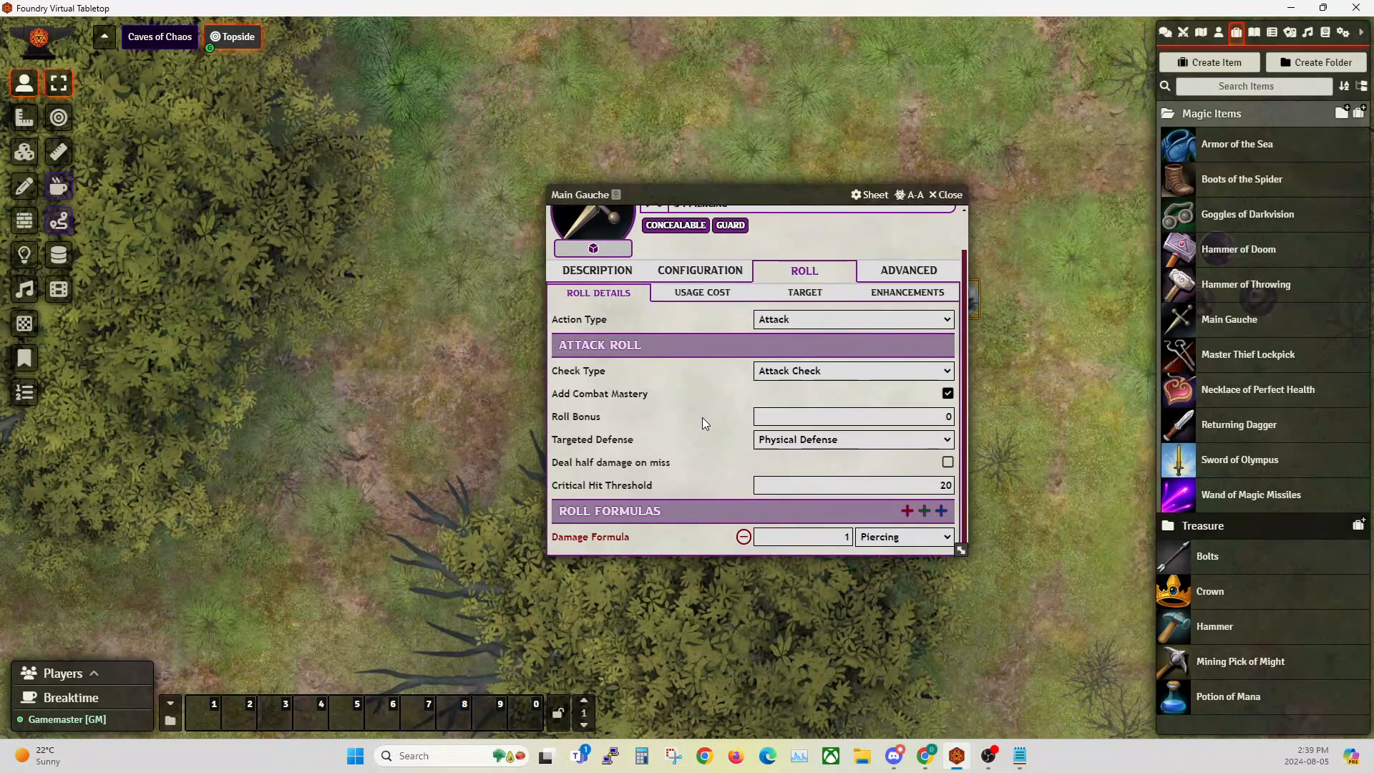
pyautogui.click(705, 303)
pyautogui.click(808, 335)
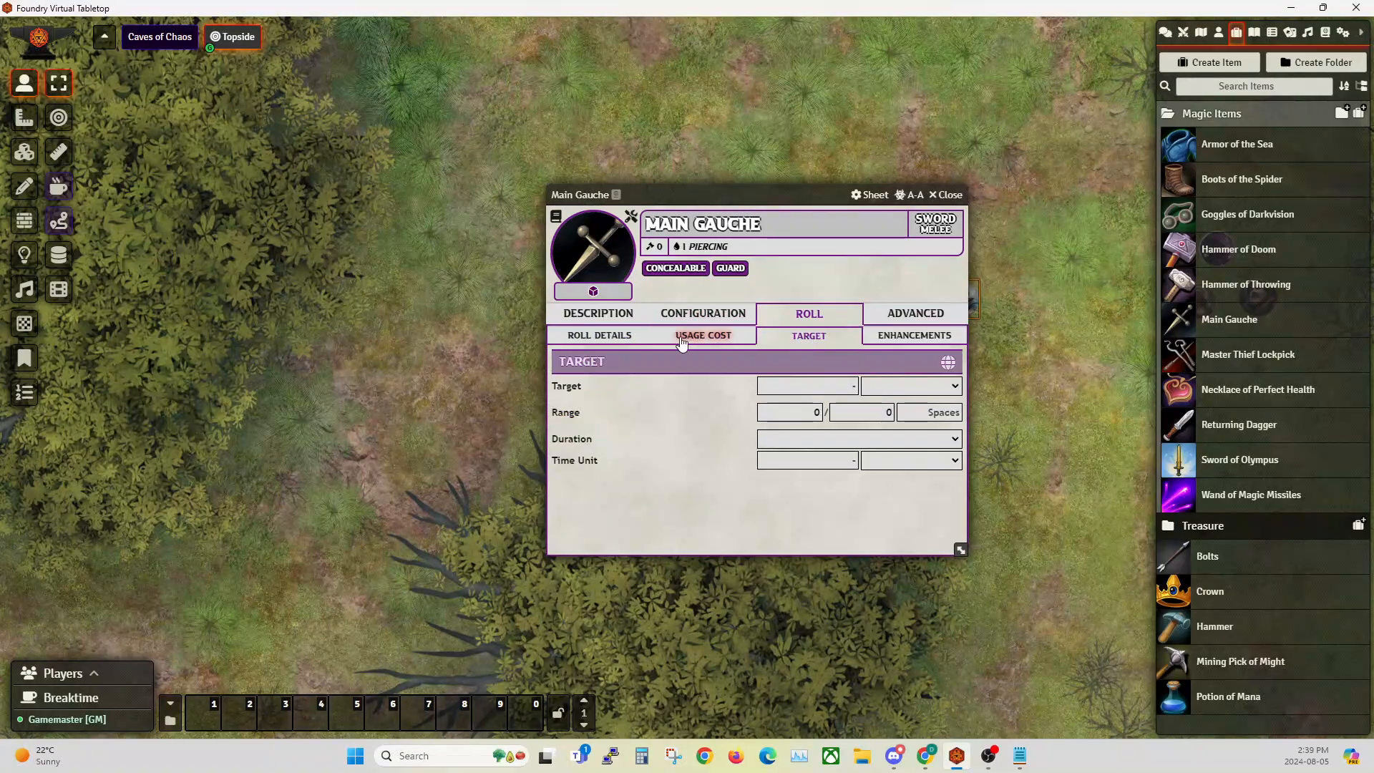
pyautogui.click(599, 335)
pyautogui.click(948, 194)
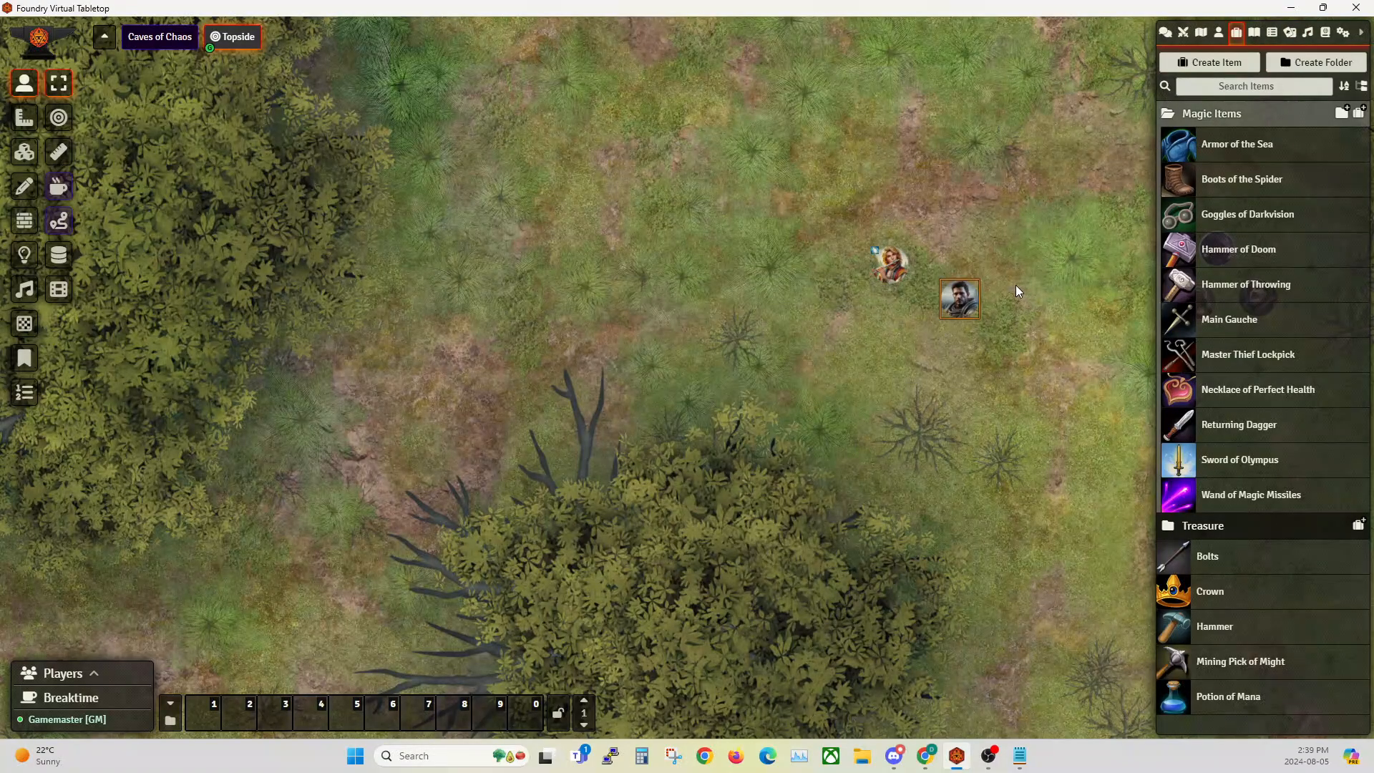
# View and close Slaughter's character sheet, then open Saylund's sheet and move it away from the item list.
pyautogui.doubleClick(958, 299)
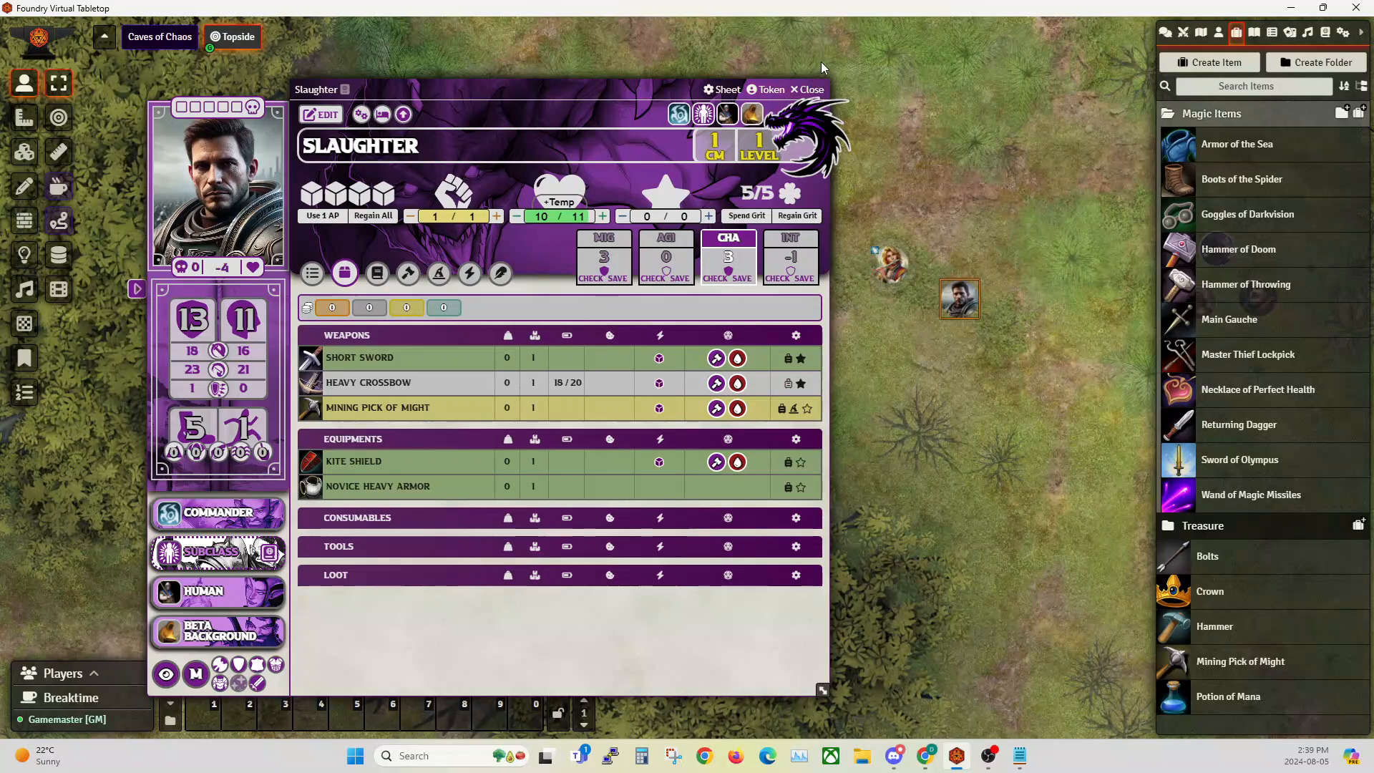
pyautogui.click(813, 90)
pyautogui.doubleClick(889, 265)
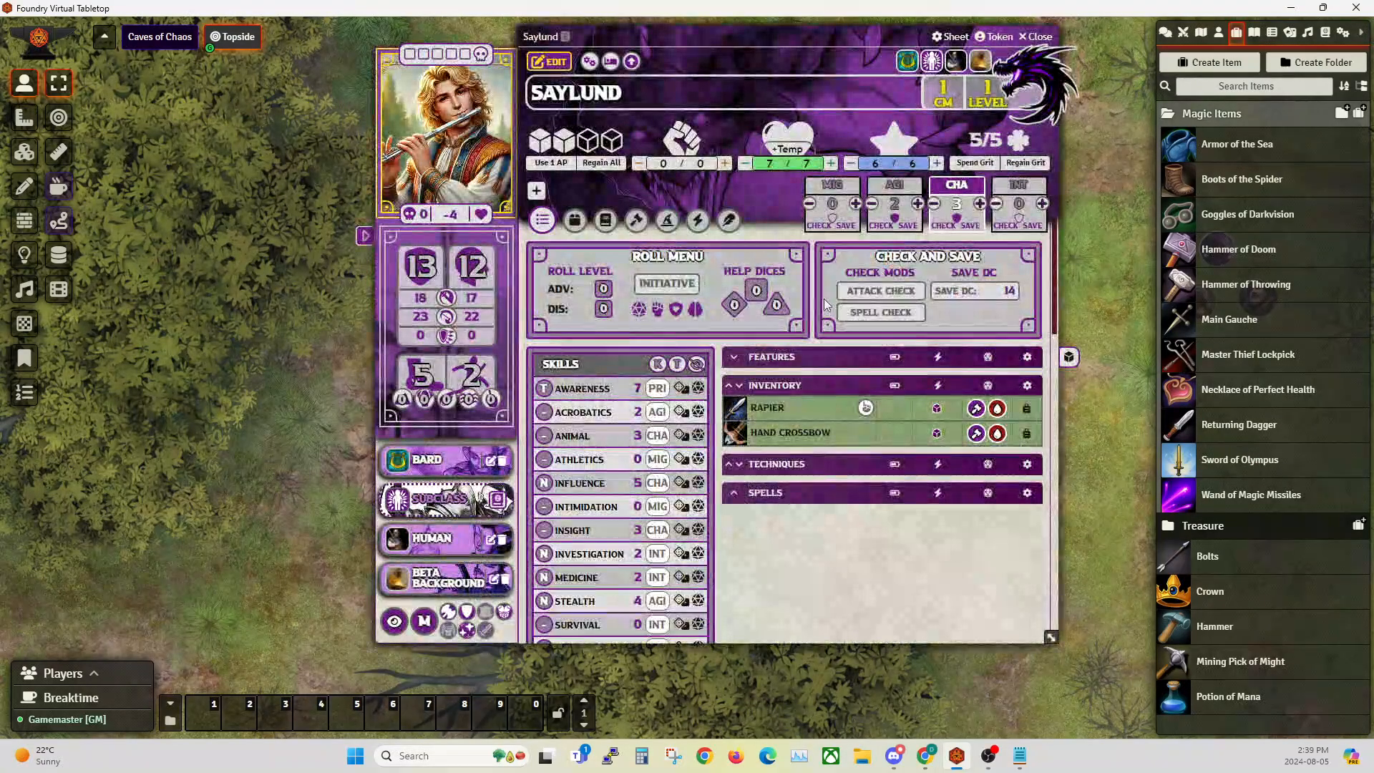
pyautogui.moveTo(706, 41); pyautogui.dragTo(552, 40)
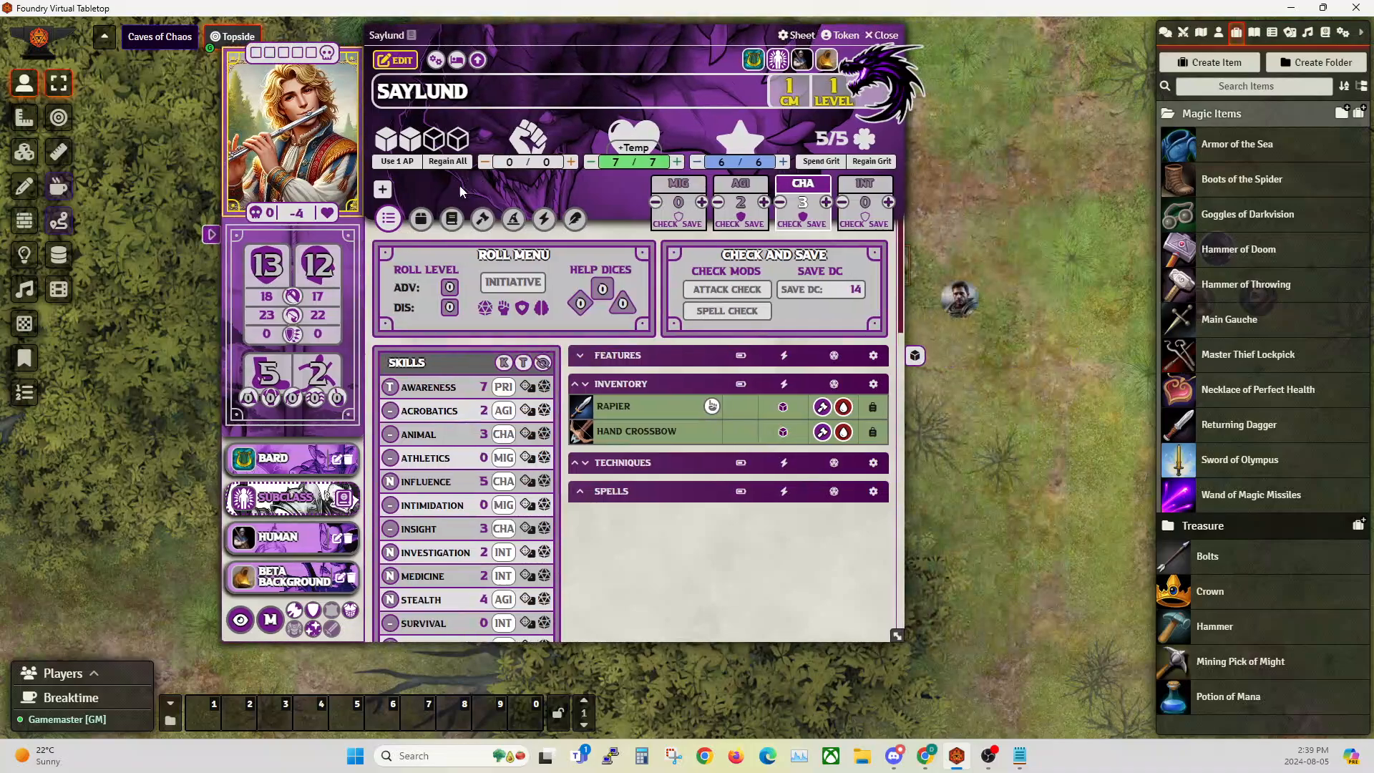
# Leave edit mode on Saylund's inventory, find the Main Gauche by searching "ga", and add it to the inventory as an equipped weapon.
pyautogui.click(420, 220)
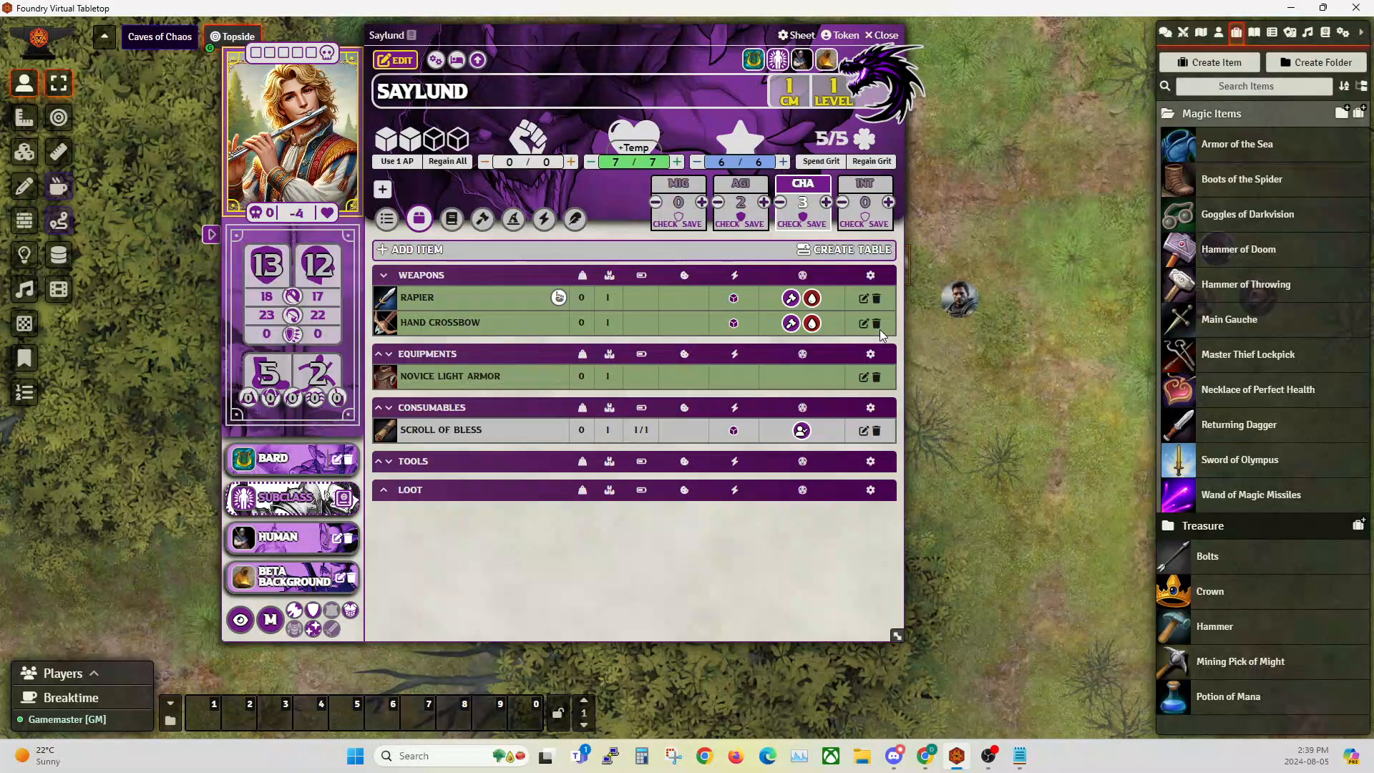
pyautogui.click(402, 62)
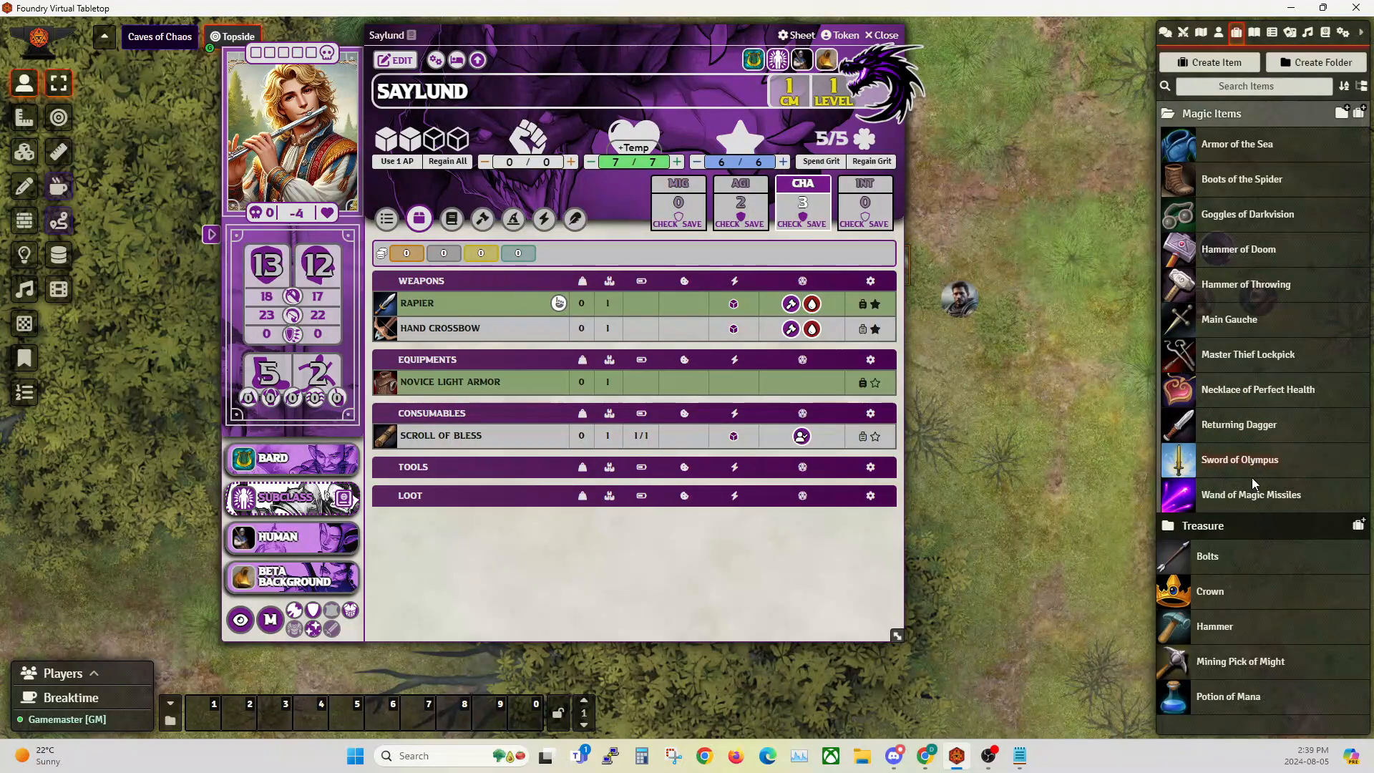
pyautogui.click(1210, 115)
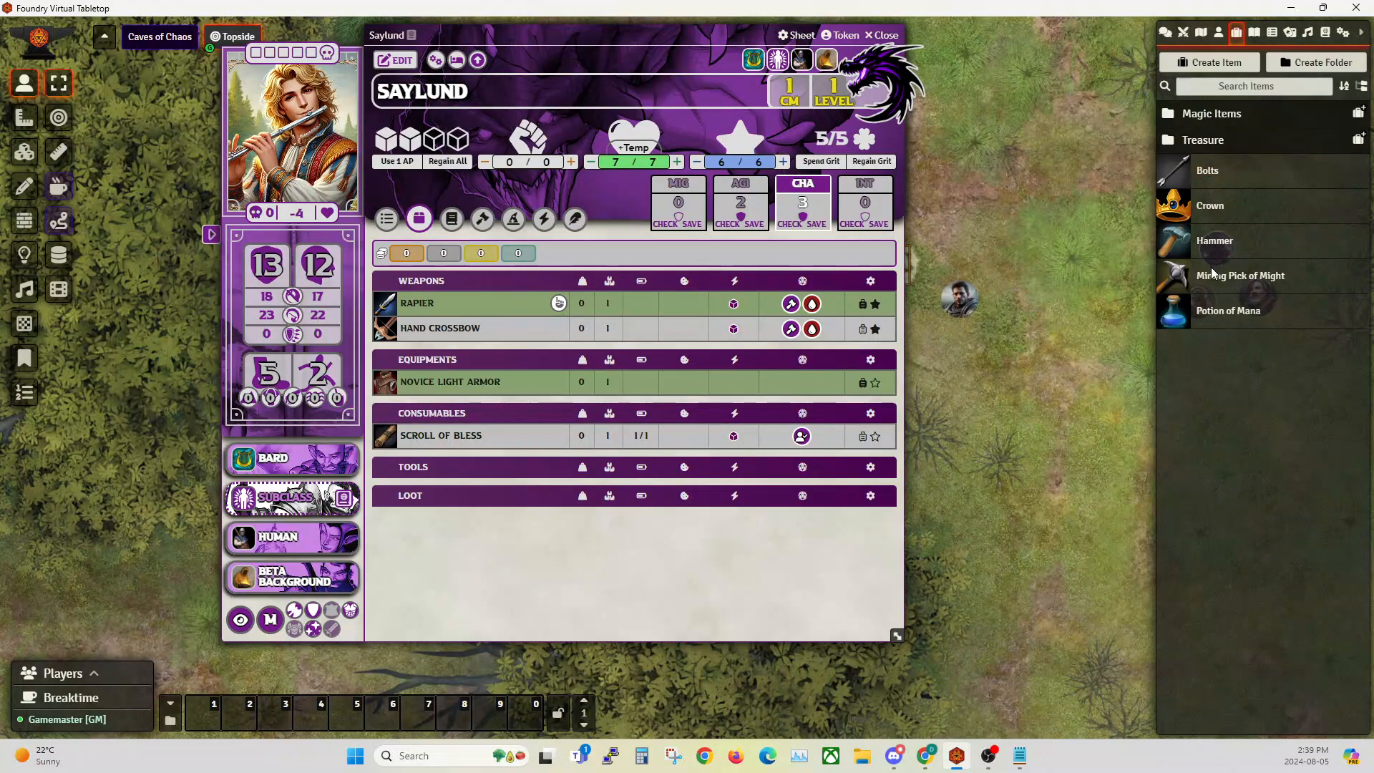
pyautogui.click(1199, 143)
pyautogui.click(1200, 142)
pyautogui.click(1227, 87)
pyautogui.write('ga')
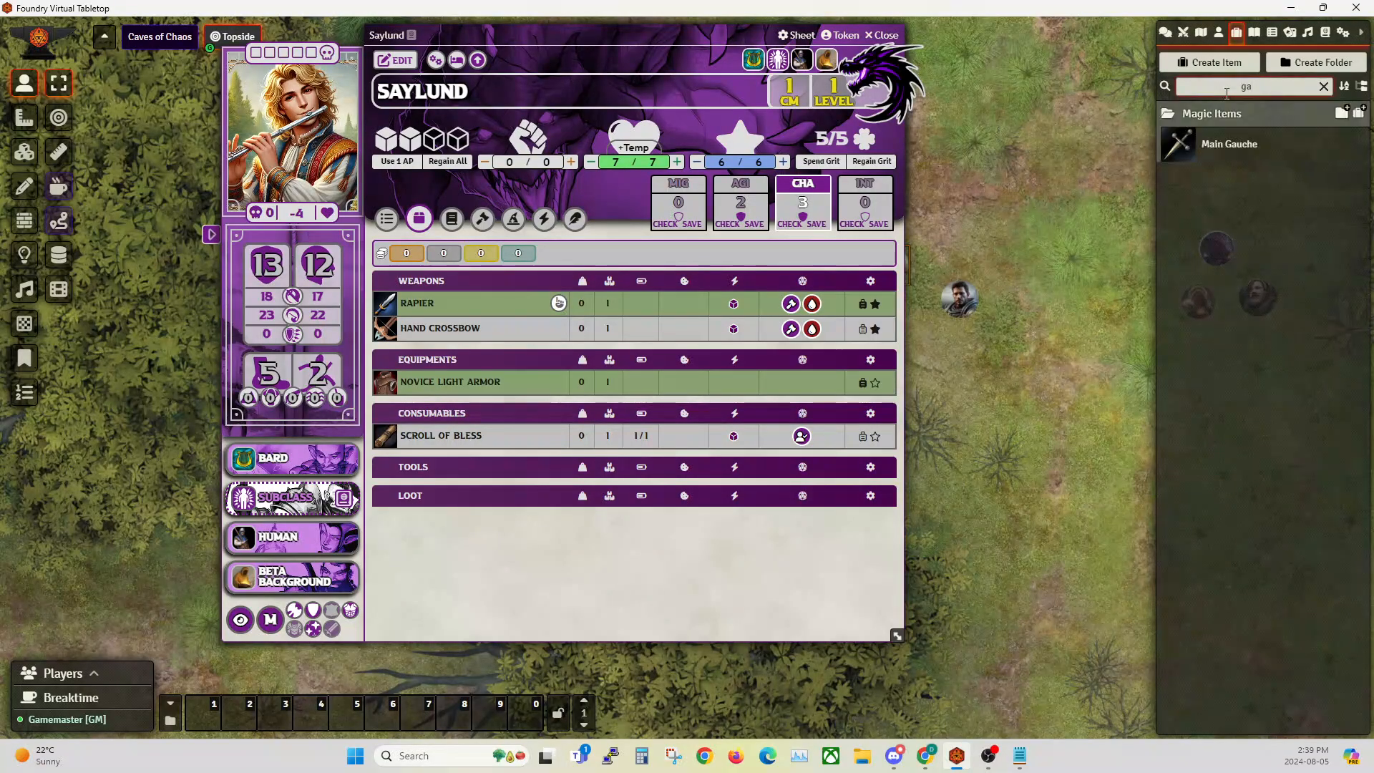
pyautogui.moveTo(1227, 151); pyautogui.dragTo(515, 330)
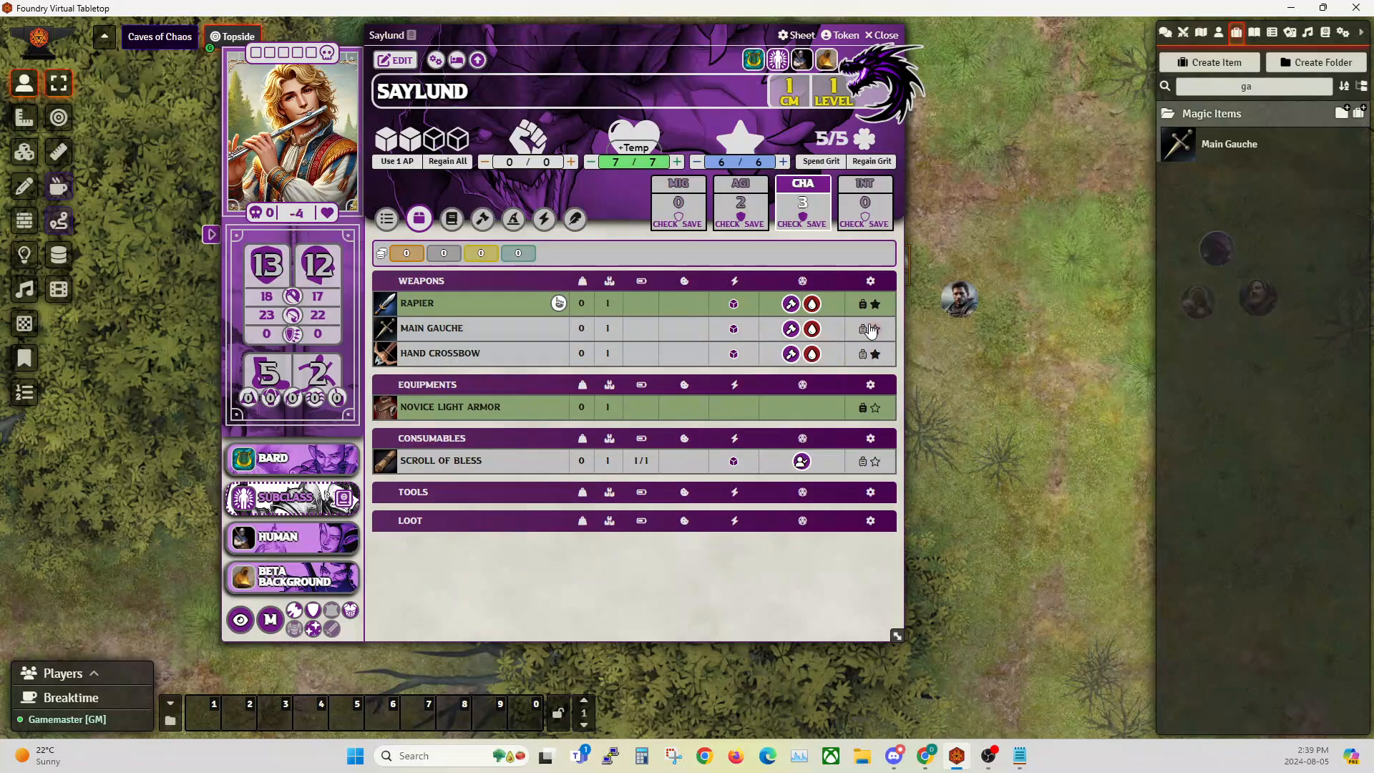
pyautogui.click(863, 331)
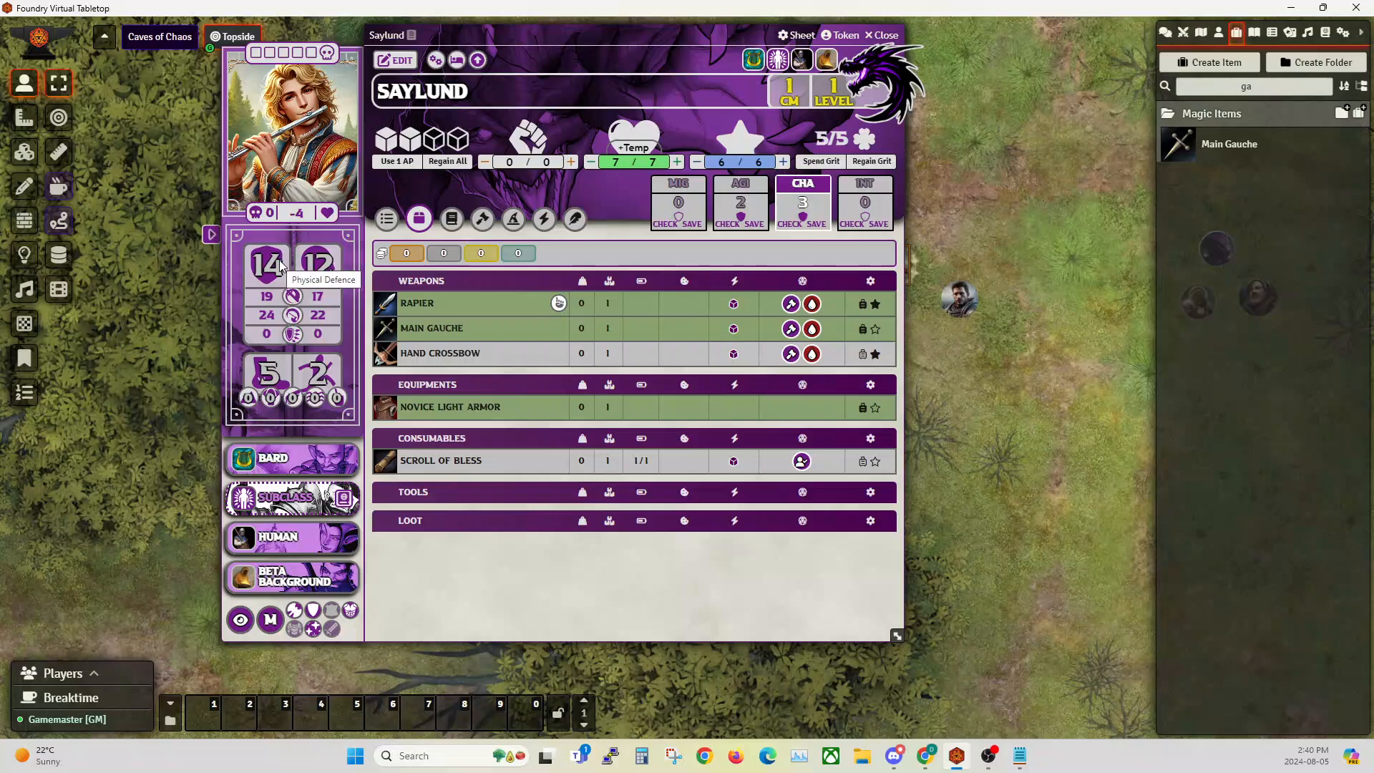
# Roll an attack with Saylund's Main Gauche, review its attack check in the chat log, and close the character sheet.
pyautogui.click(458, 329)
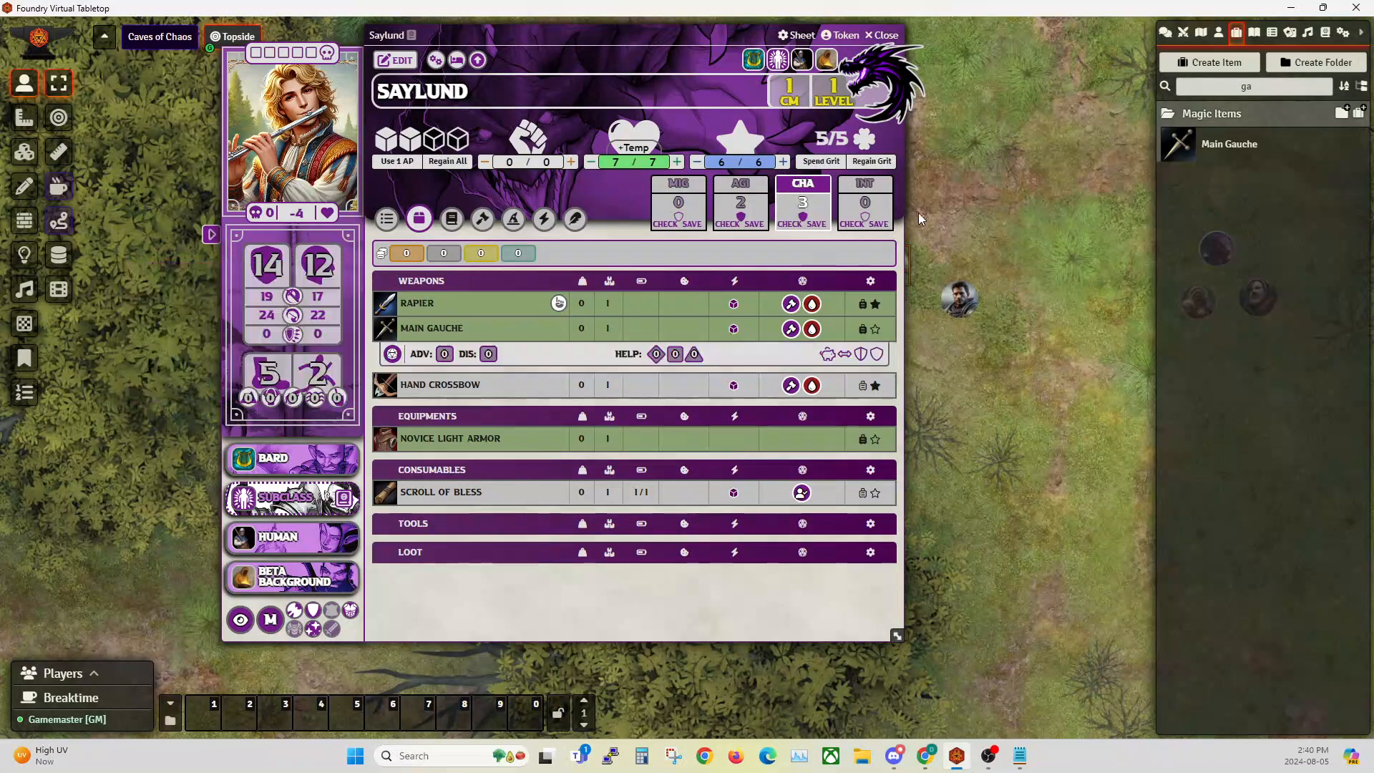
pyautogui.click(1164, 35)
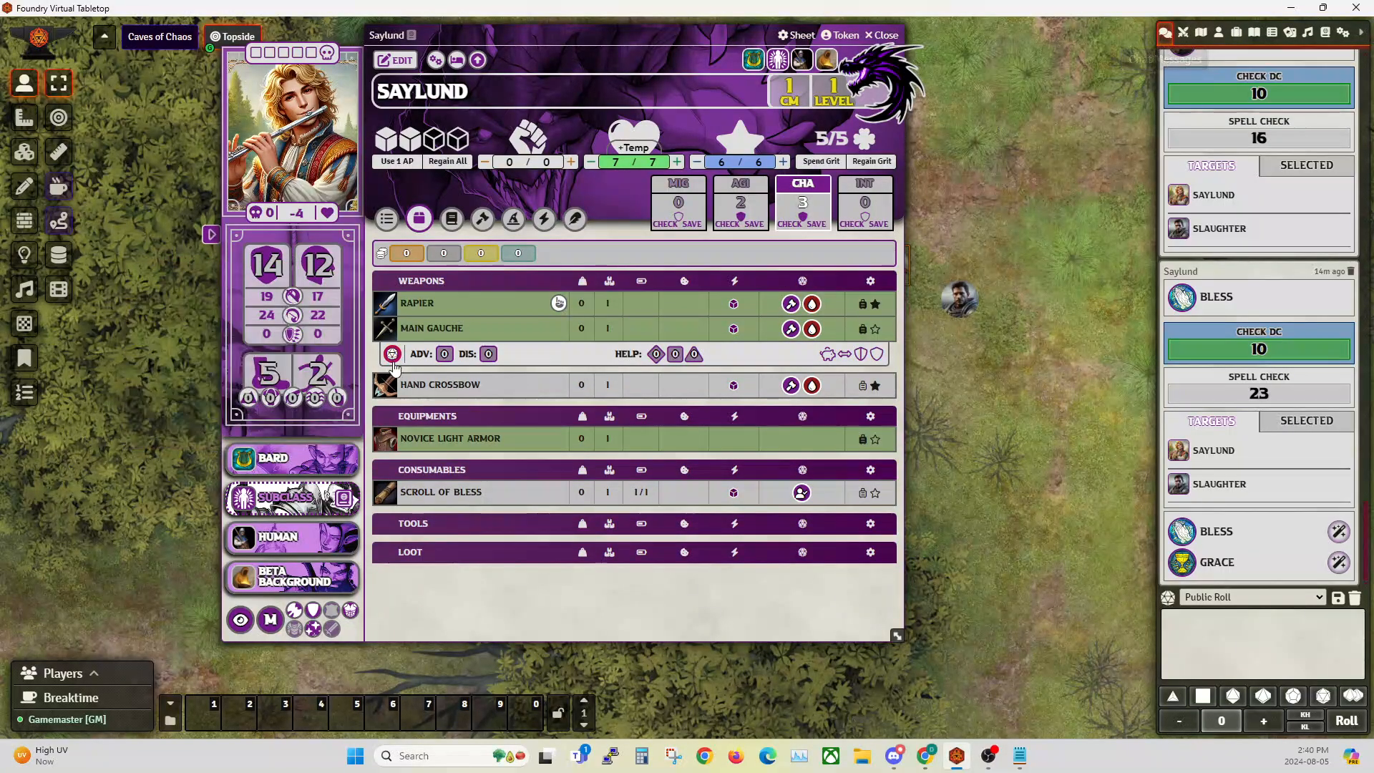
pyautogui.click(569, 384)
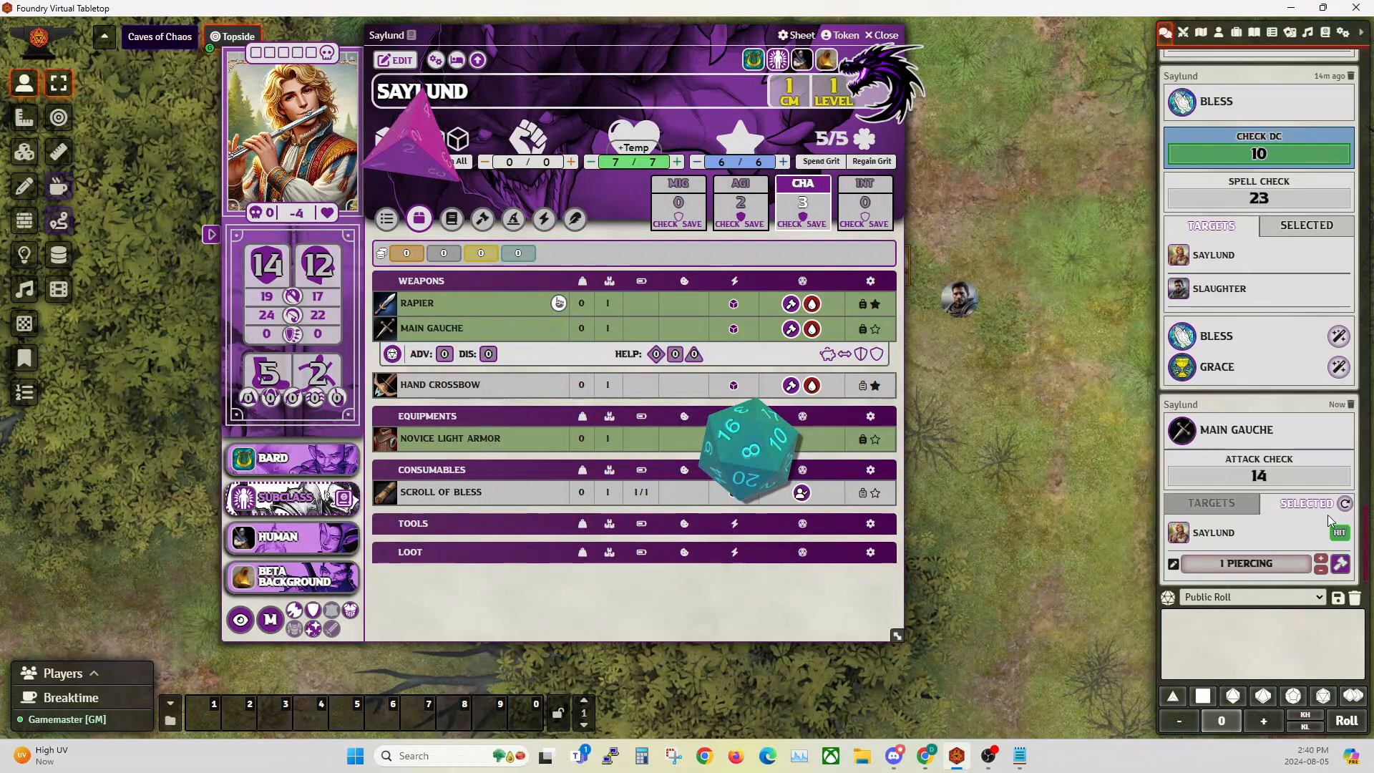
pyautogui.click(1255, 476)
pyautogui.click(1252, 475)
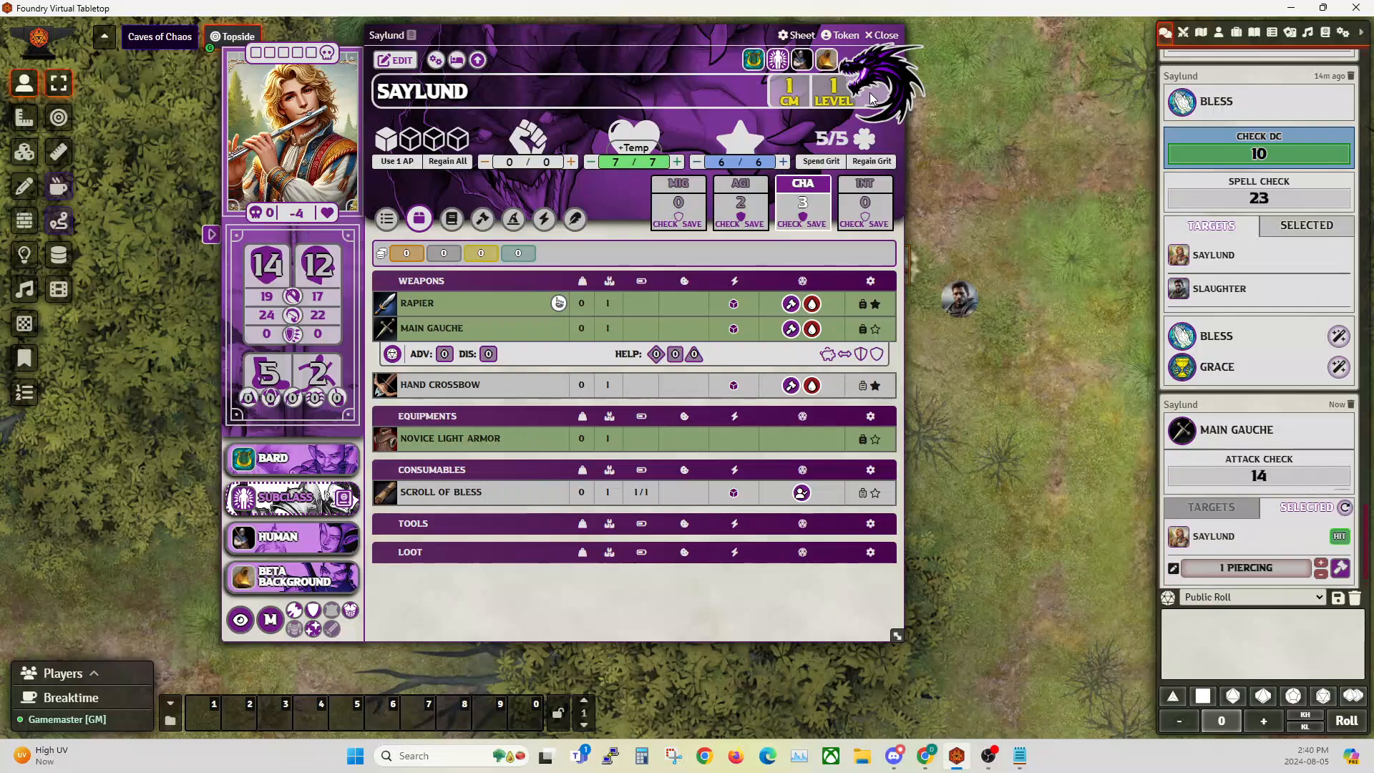
pyautogui.click(890, 35)
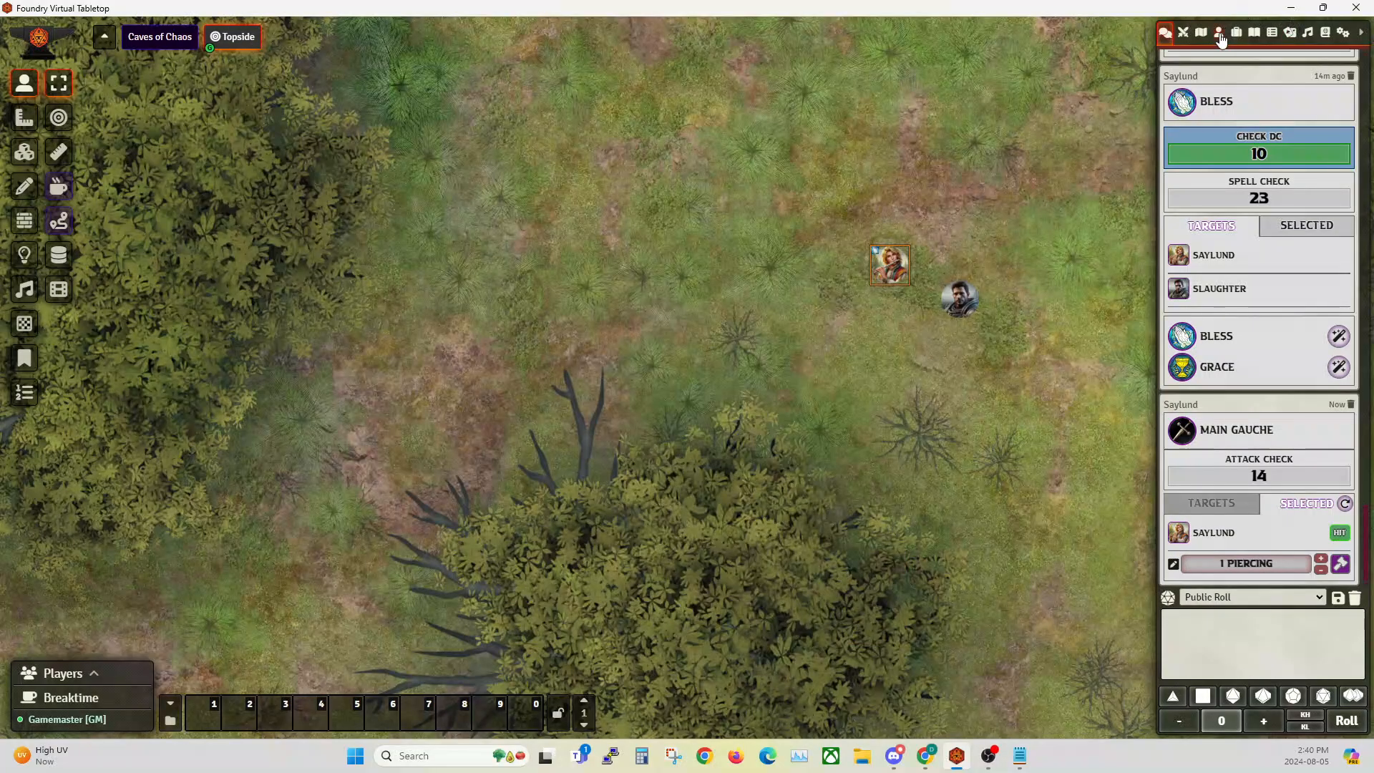
# Clear the item search, expand the Magic Items folder, and open the Master Thief Lockpick's sheet.
pyautogui.click(1236, 33)
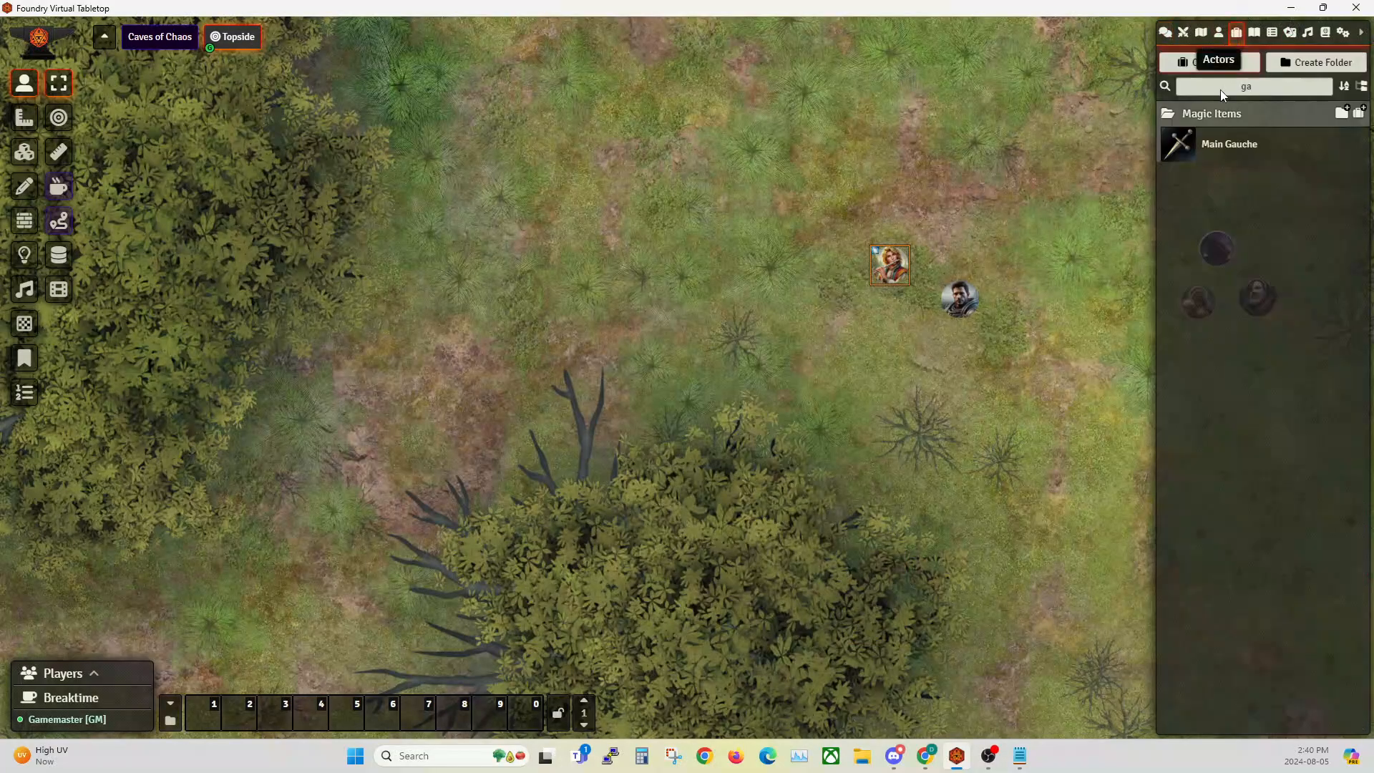
pyautogui.click(1324, 87)
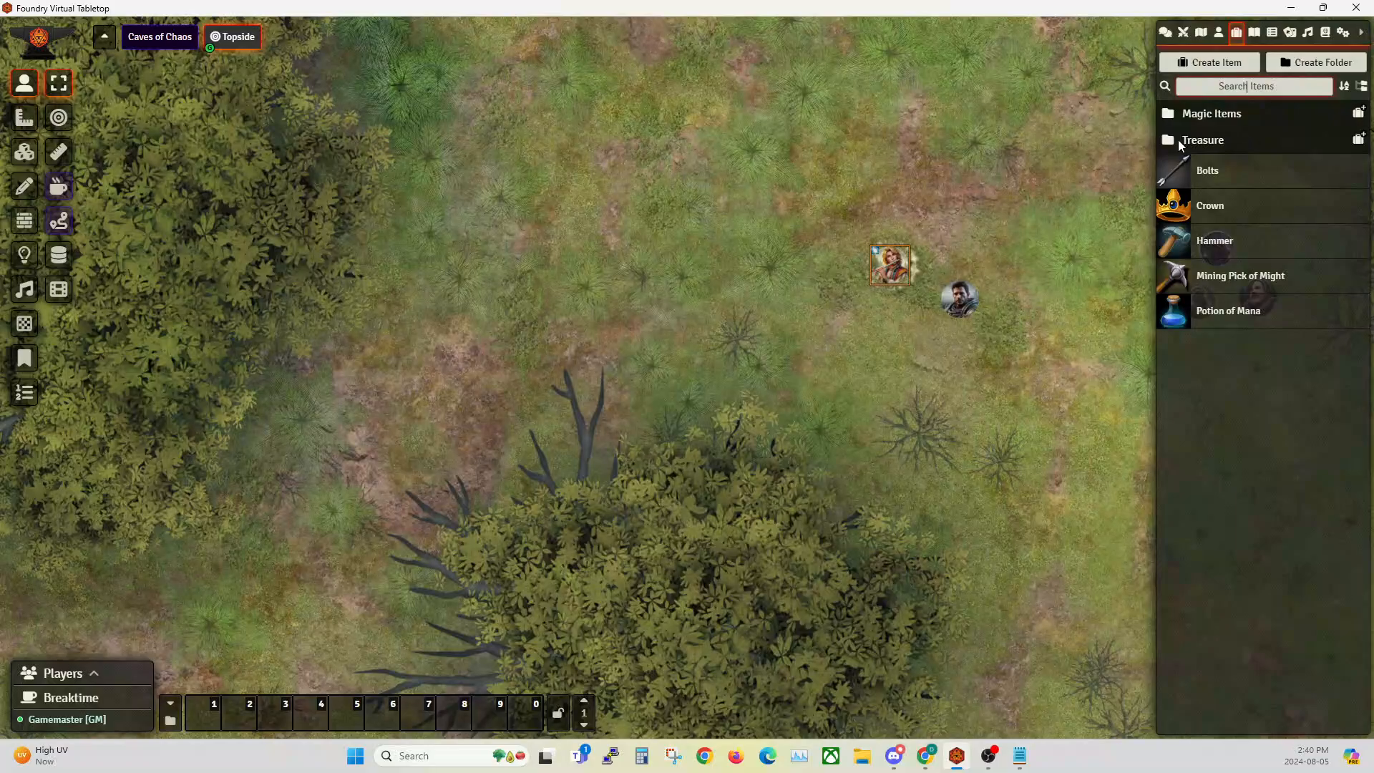
pyautogui.click(1204, 121)
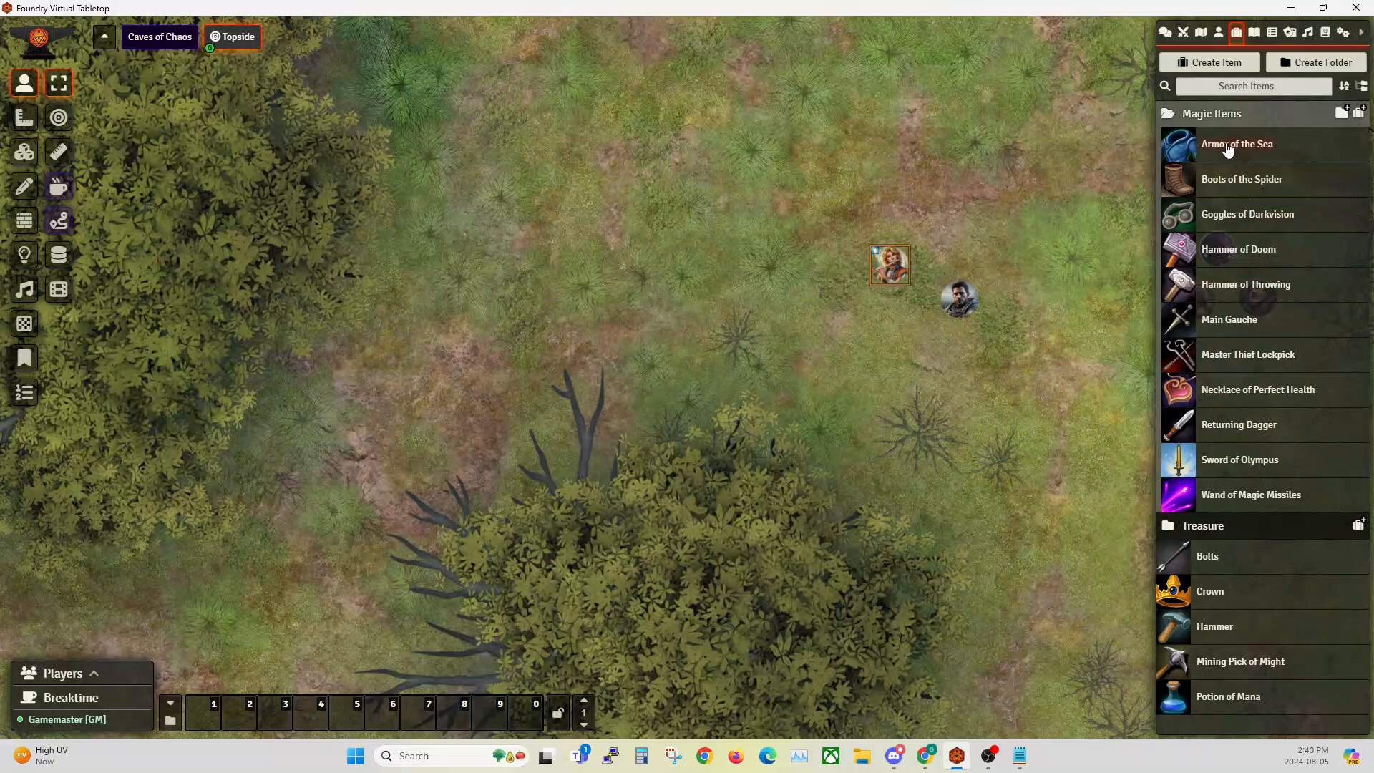
pyautogui.click(1233, 356)
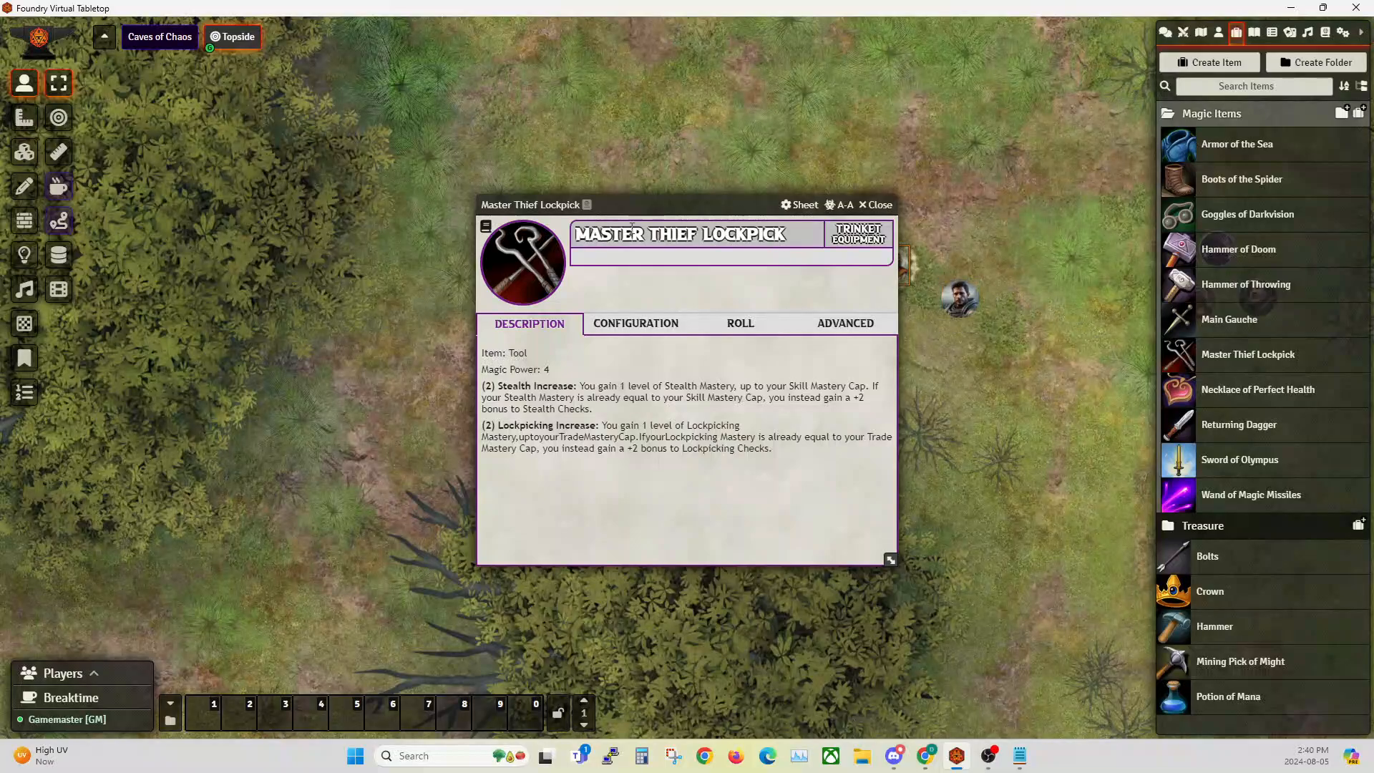
pyautogui.moveTo(618, 155); pyautogui.dragTo(616, 153)
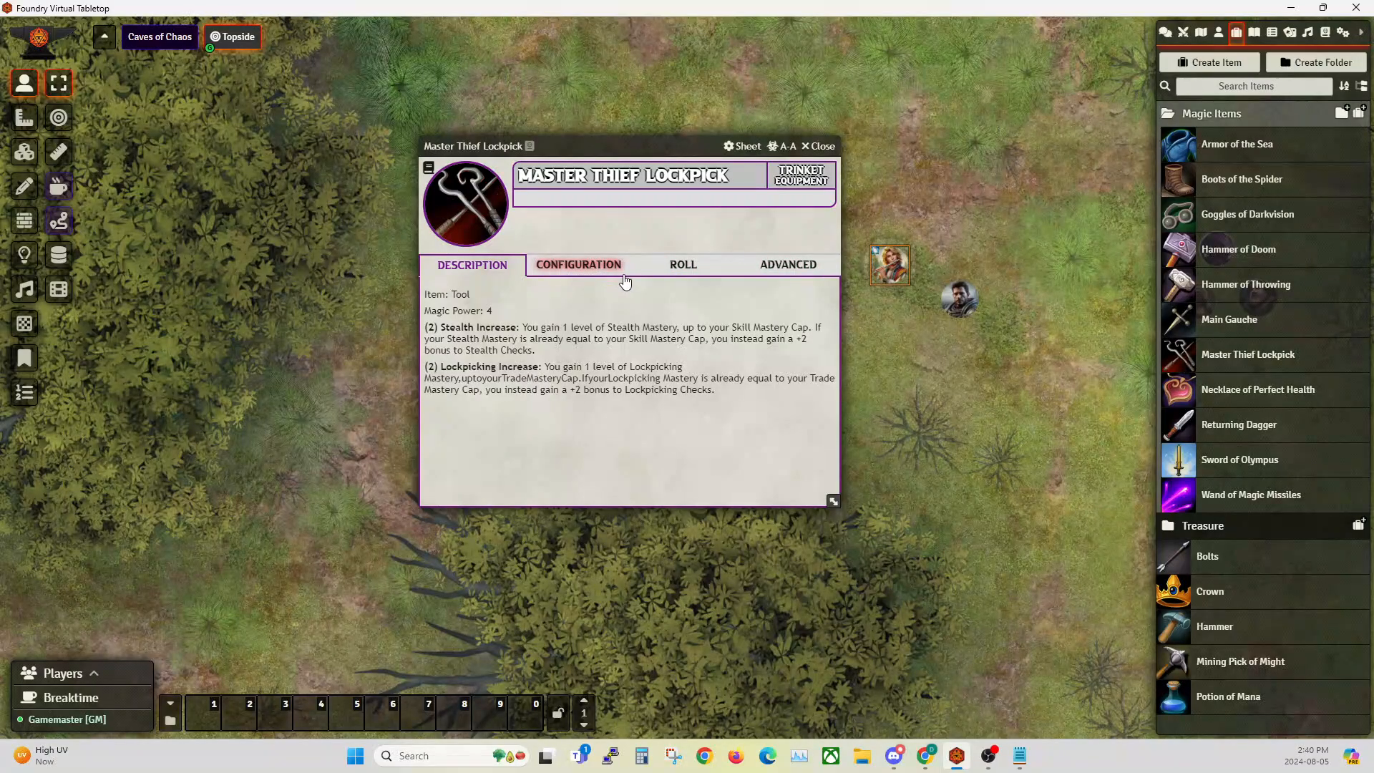
# Examine the Master Thief Lockpick's equipment type options, description, usage cost, target, enhancement and roll detail settings.
pyautogui.click(577, 275)
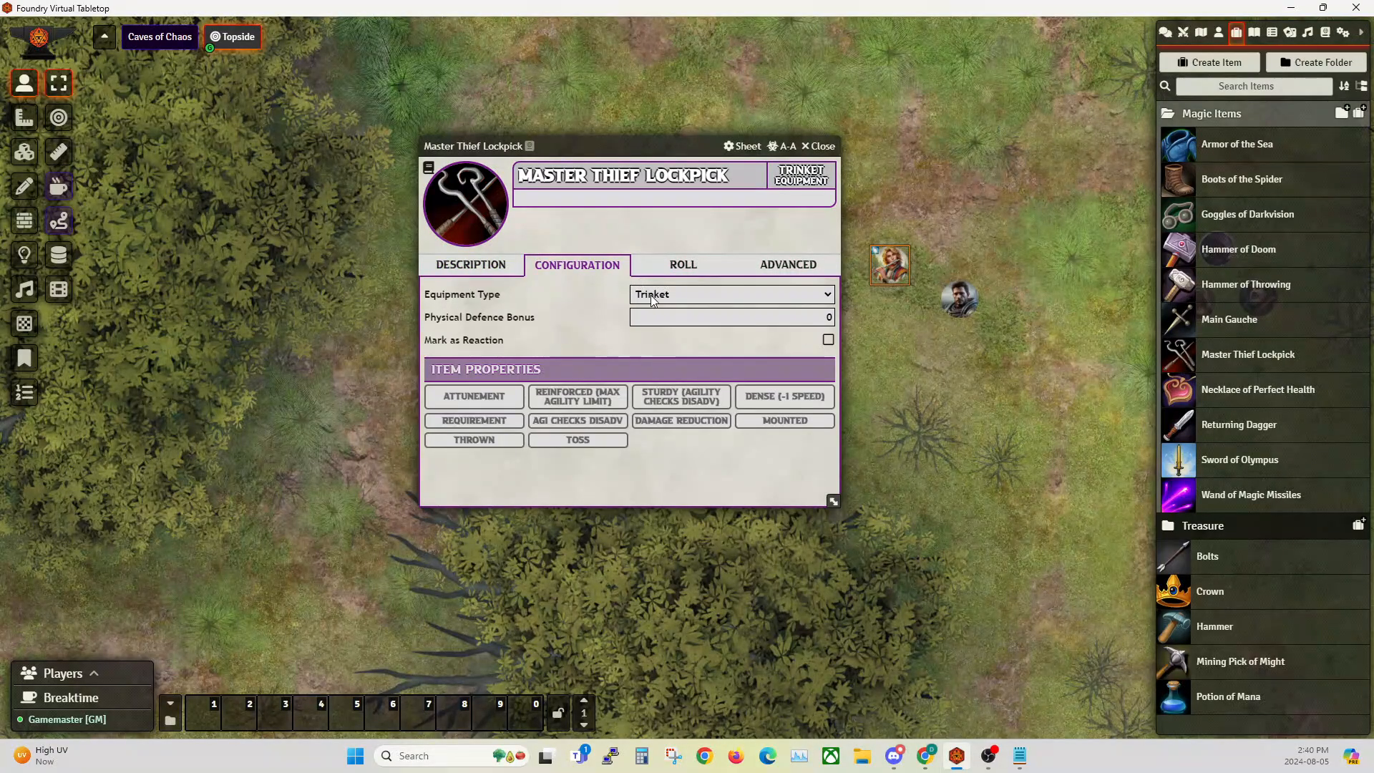
pyautogui.click(651, 296)
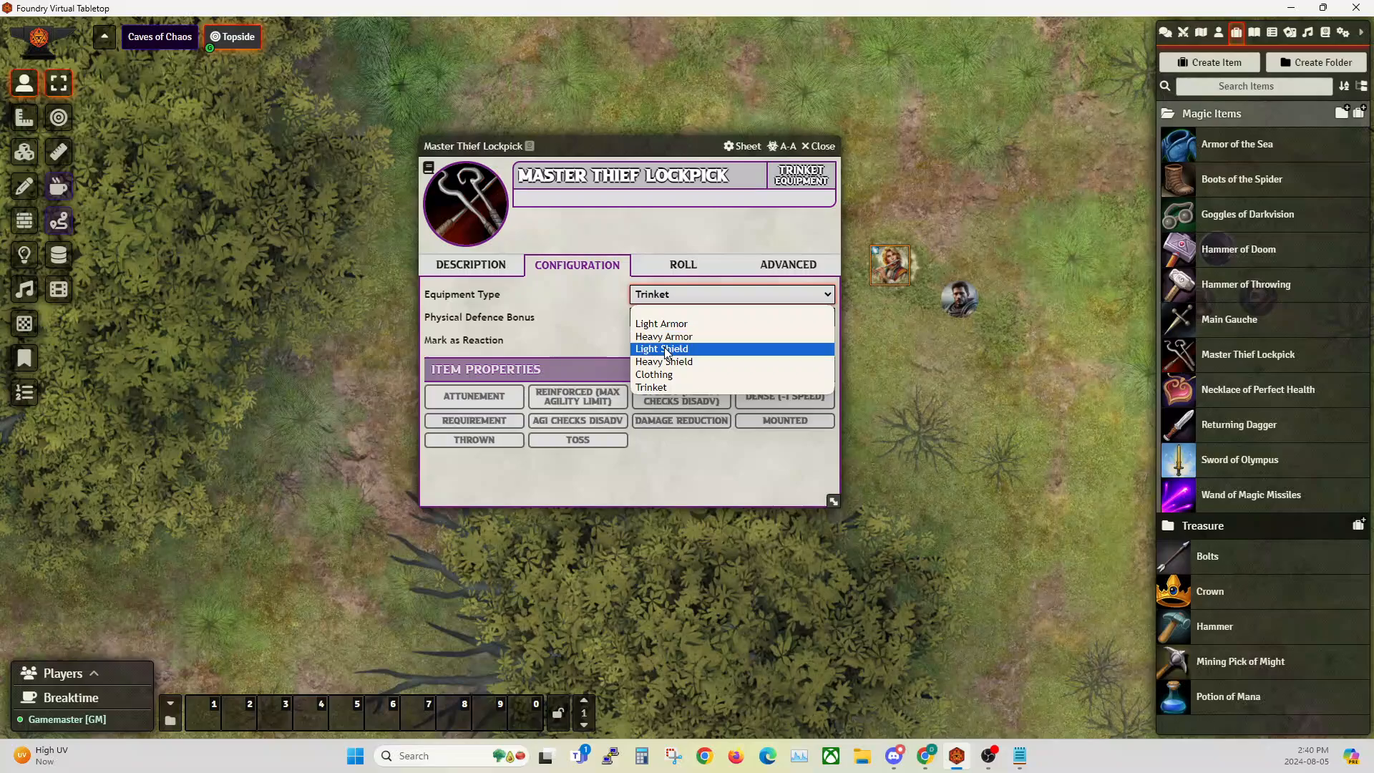
pyautogui.click(662, 387)
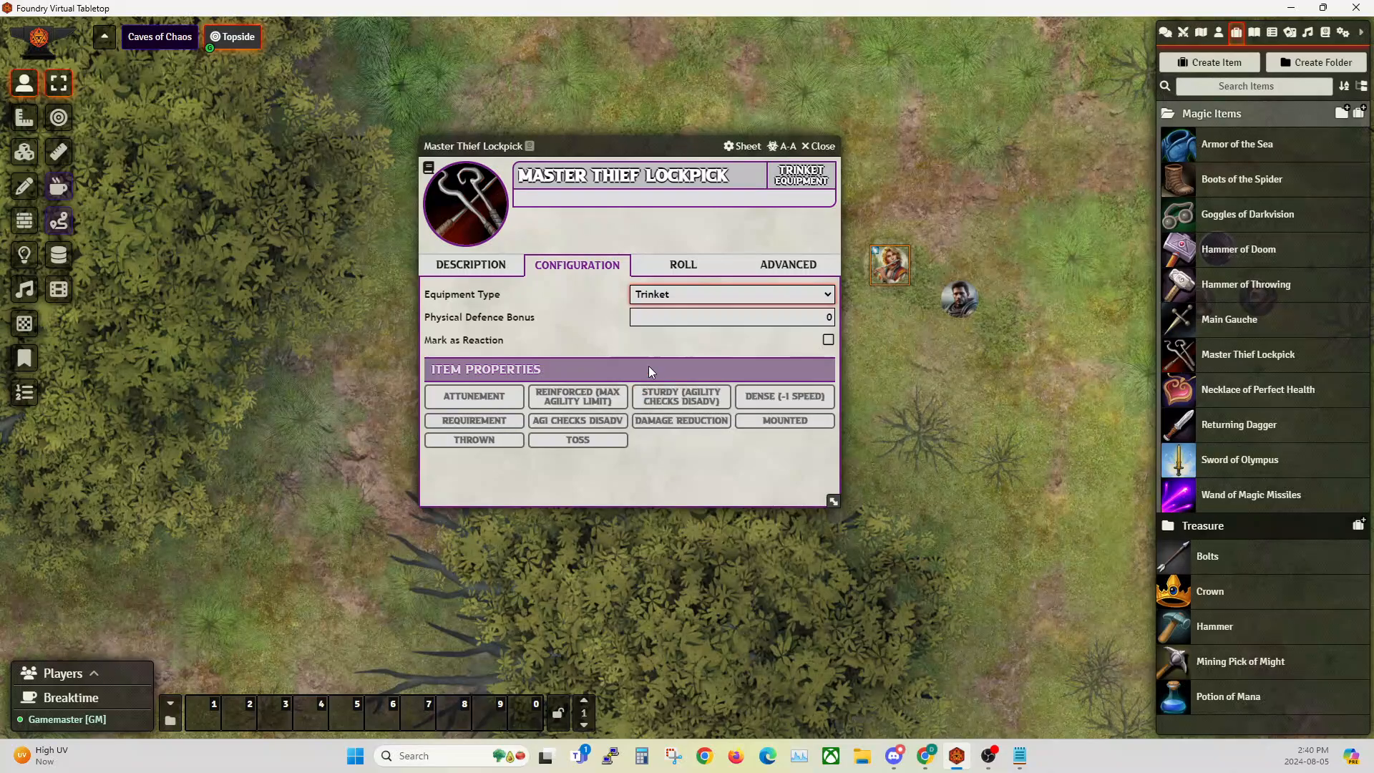
pyautogui.click(480, 270)
pyautogui.click(580, 266)
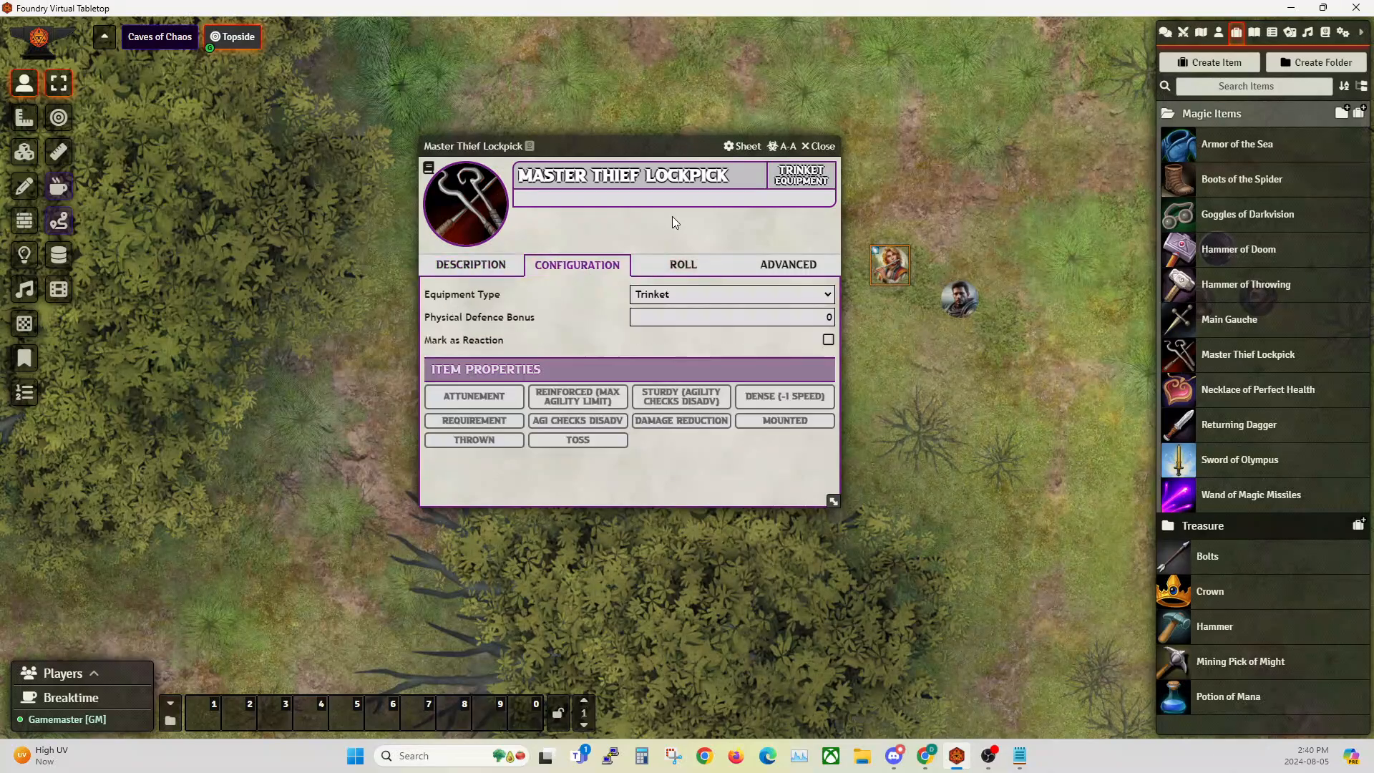
pyautogui.click(676, 274)
pyautogui.click(572, 287)
pyautogui.click(681, 288)
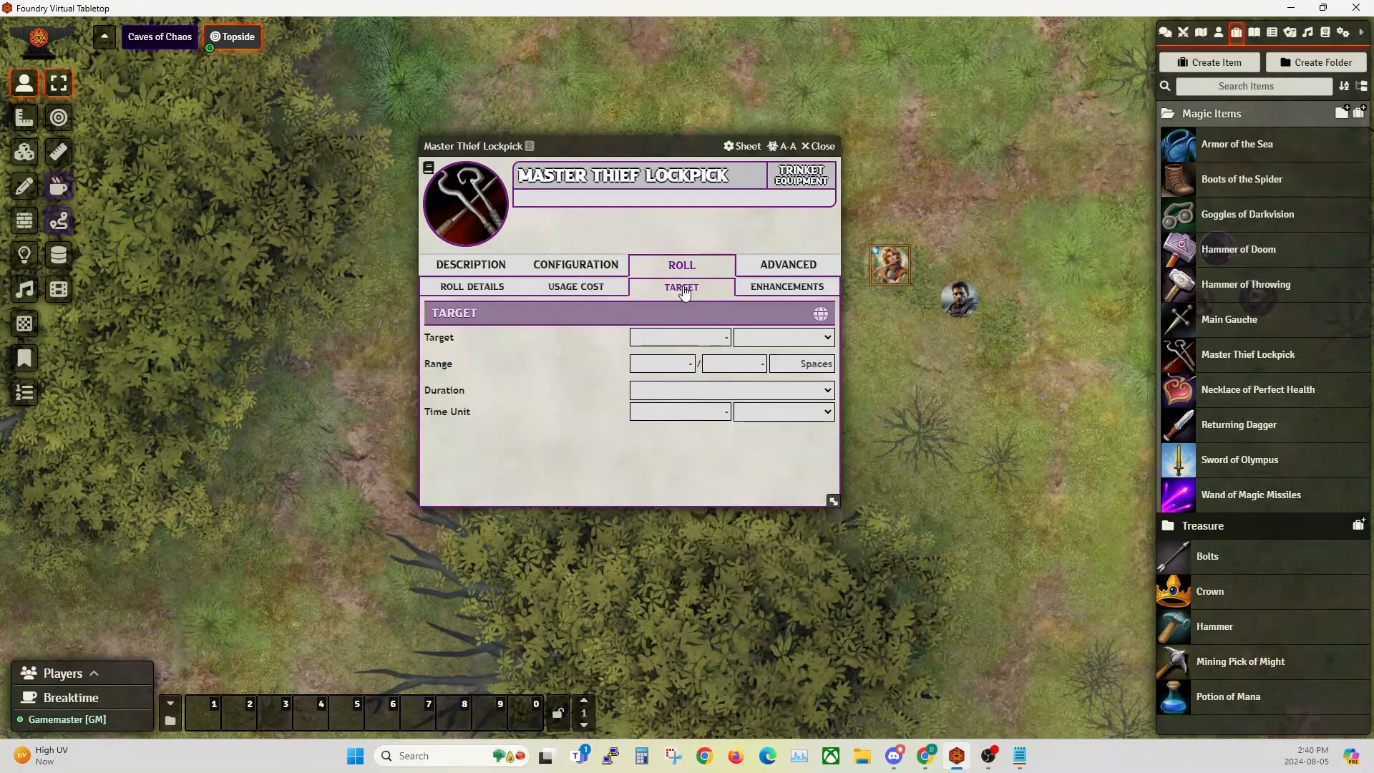
pyautogui.click(778, 293)
pyautogui.click(503, 293)
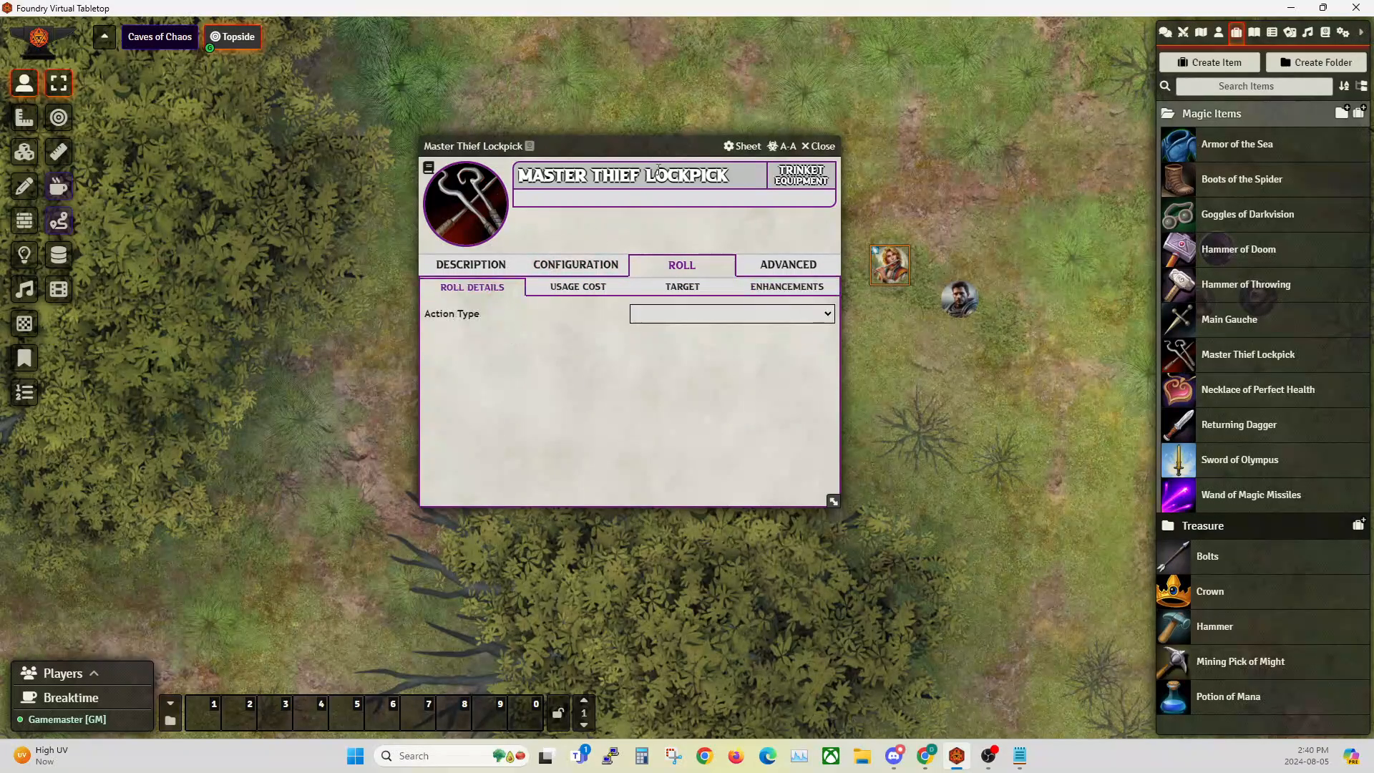
# Inspect the stealth and trade skill bonus keys in the Master Thief Lockpick's passive effect, submit the effect, and close the item sheet.
pyautogui.click(787, 265)
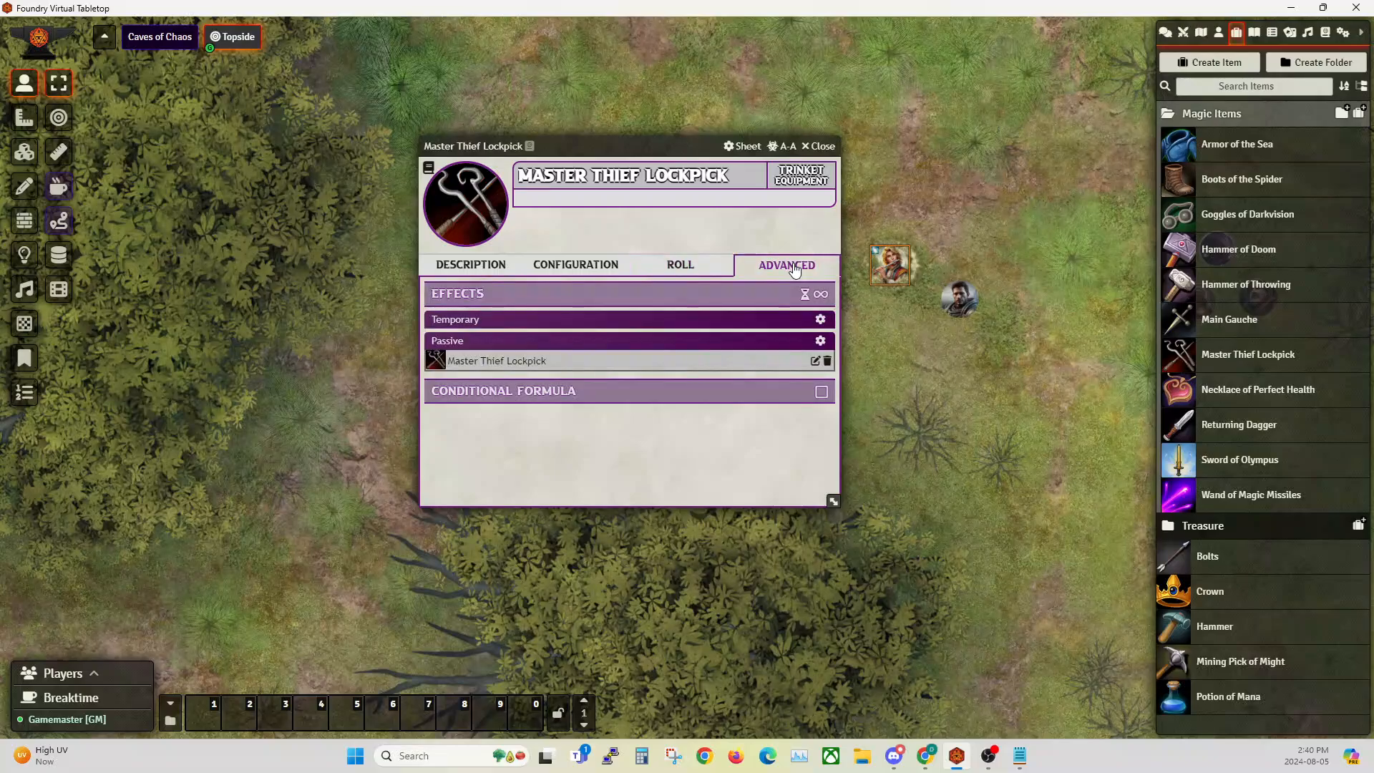
pyautogui.click(814, 361)
pyautogui.scroll(-2, 648, 386)
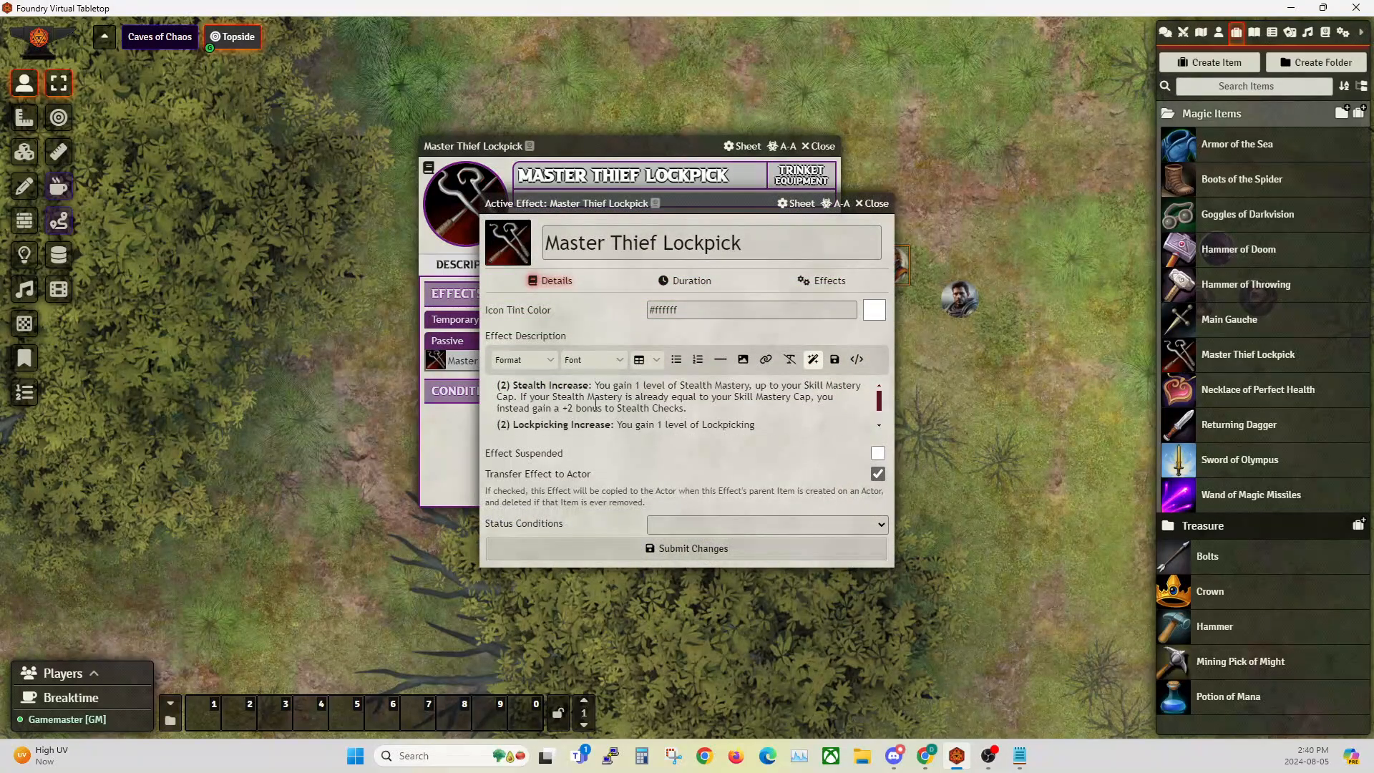
pyautogui.click(827, 281)
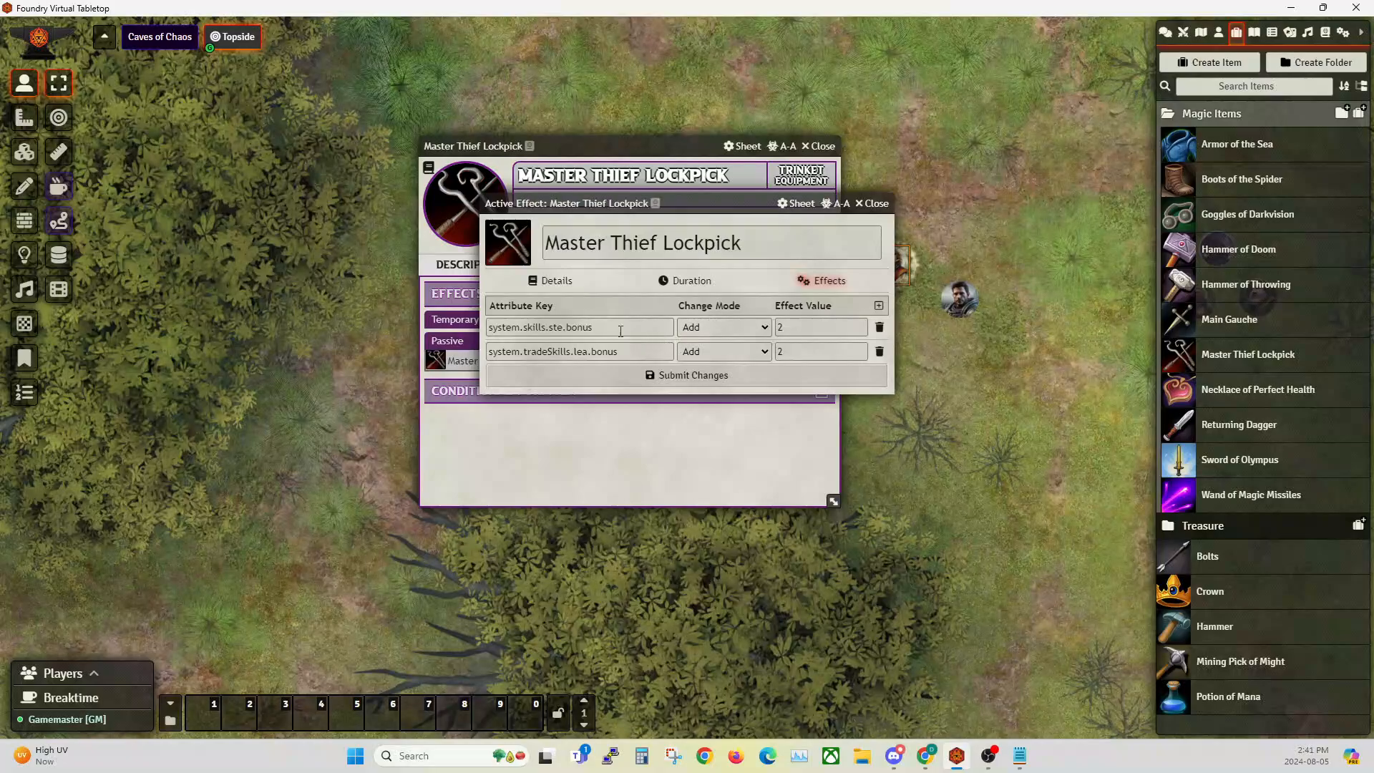
pyautogui.doubleClick(556, 327)
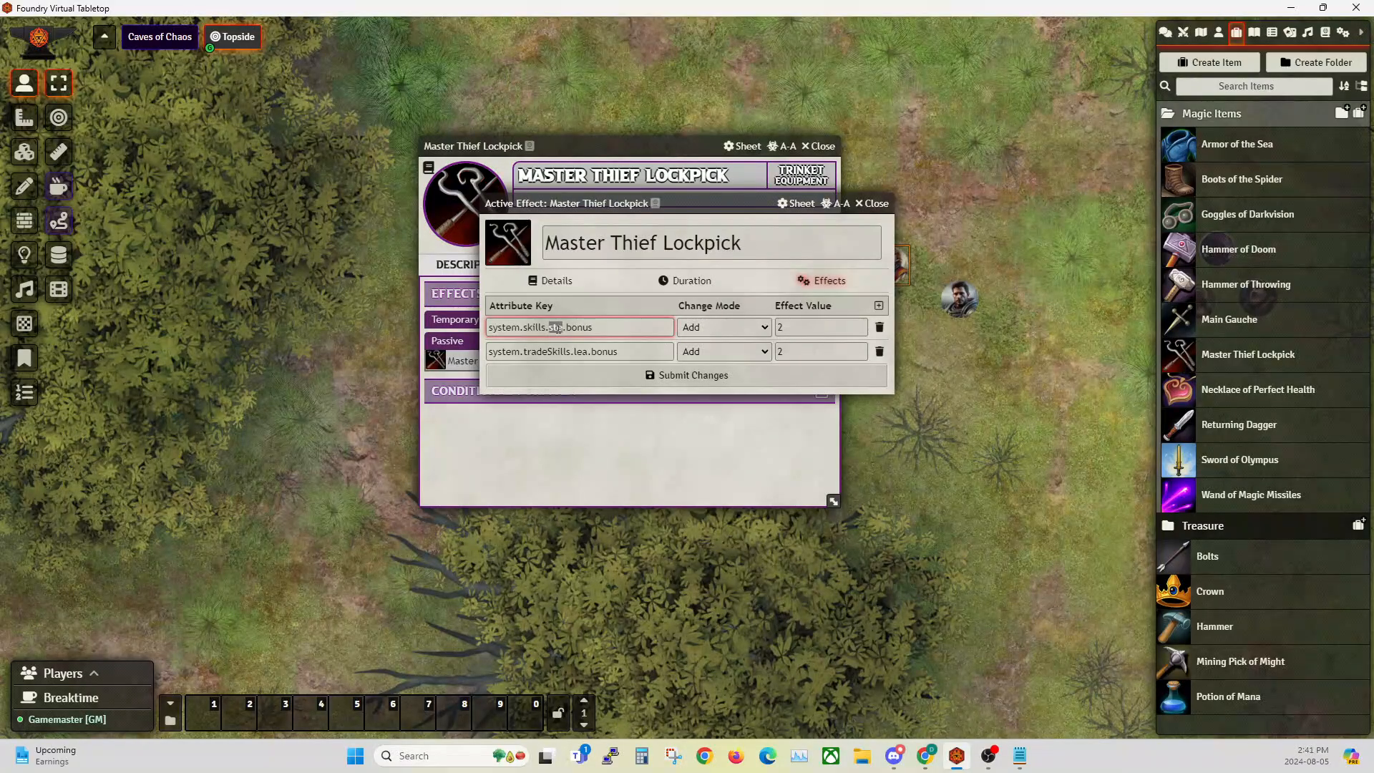
pyautogui.moveTo(666, 212); pyautogui.dragTo(851, 345)
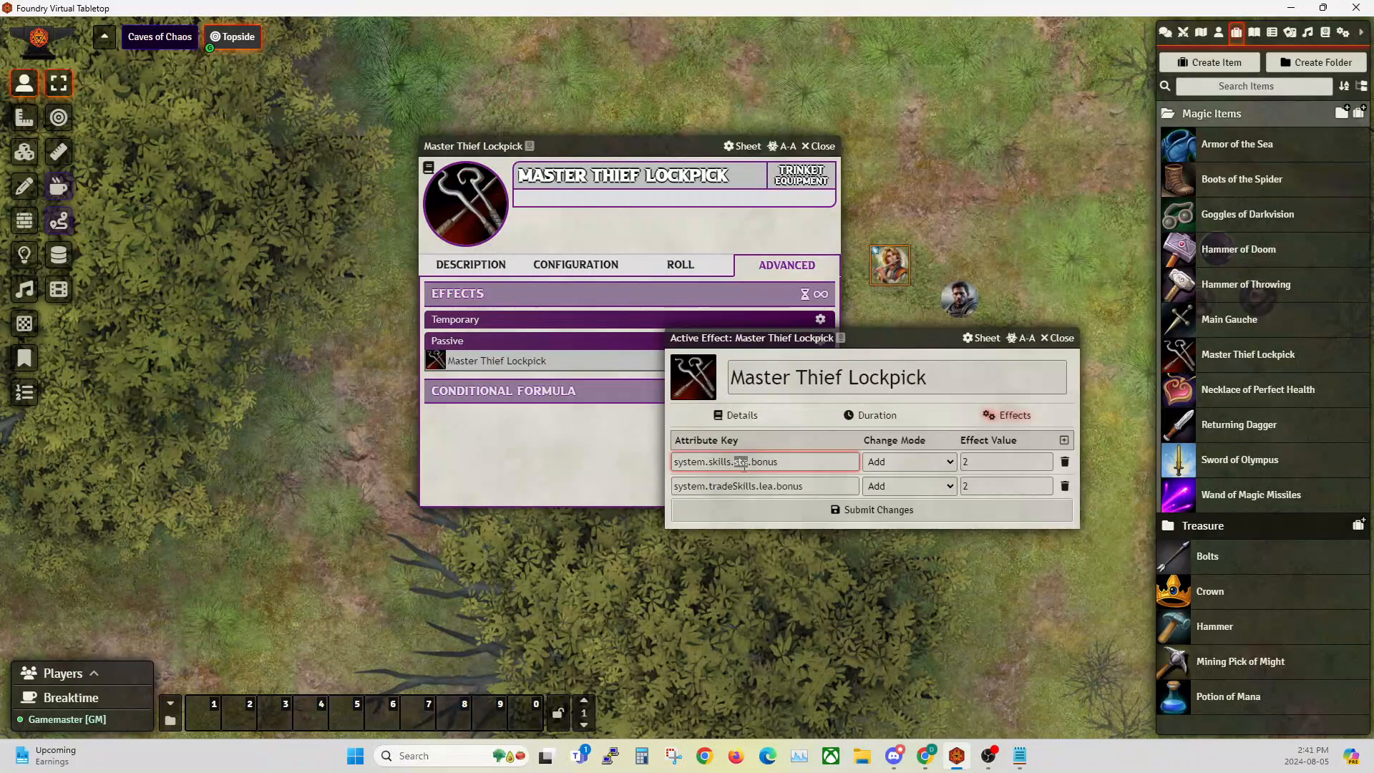
pyautogui.doubleClick(765, 486)
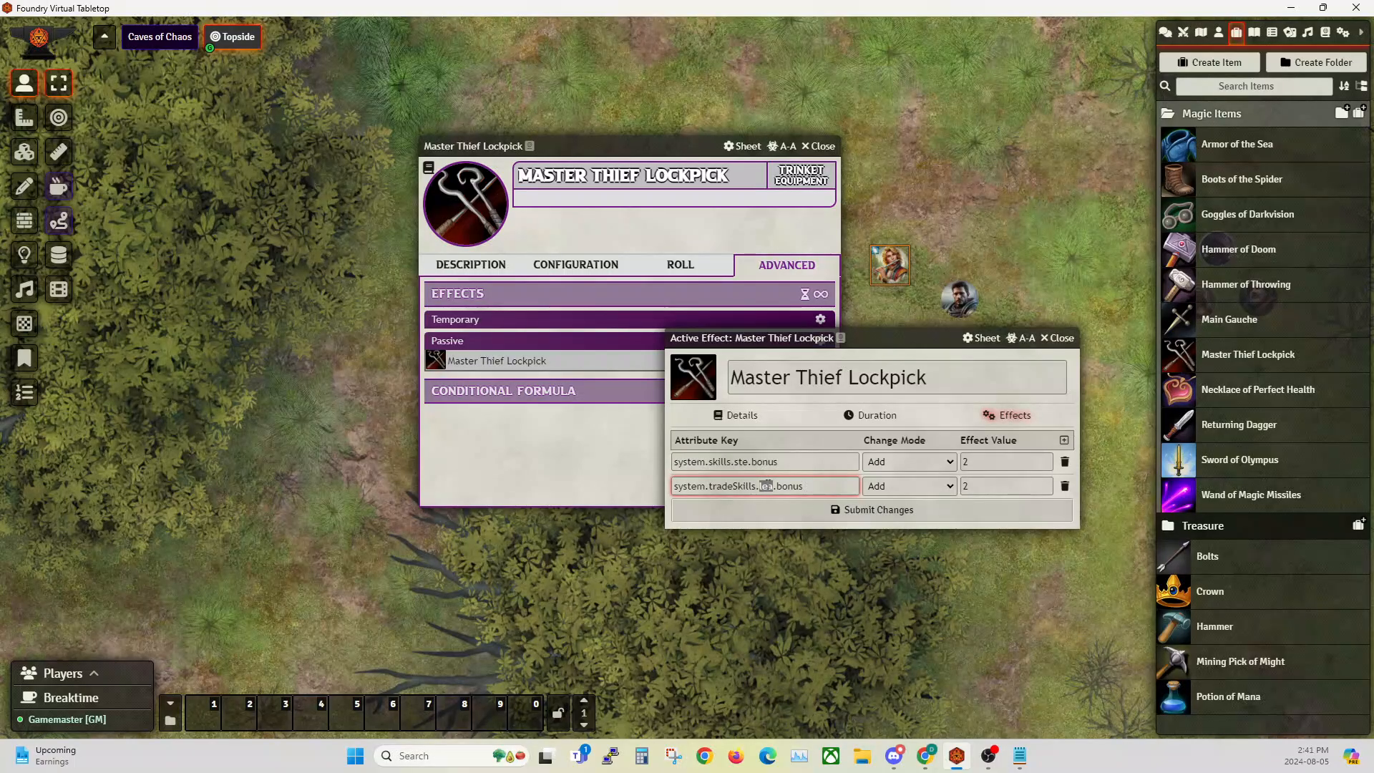
pyautogui.click(869, 510)
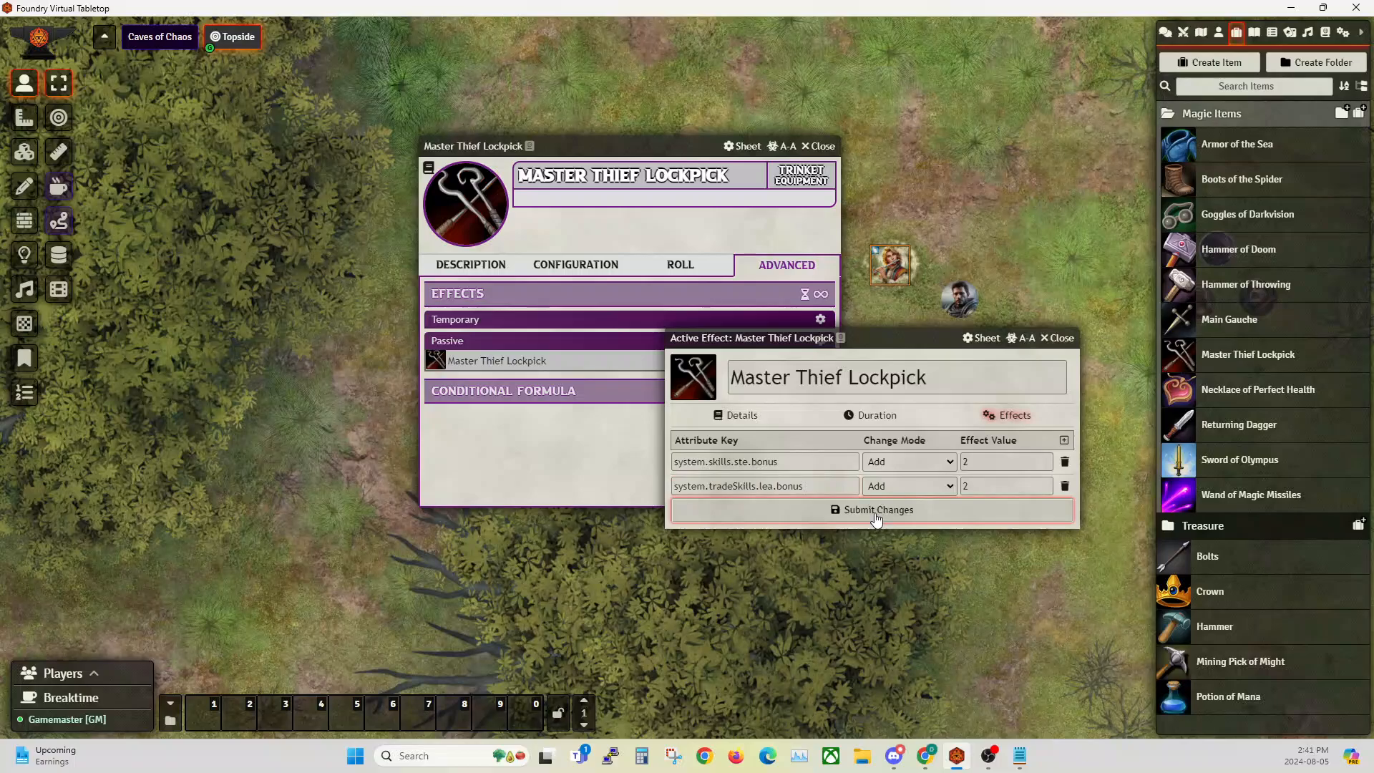
pyautogui.click(821, 151)
# Reopen Saylund's character sheet, add the Master Thief Lockpick to the inventory, and equip it.
pyautogui.doubleClick(890, 266)
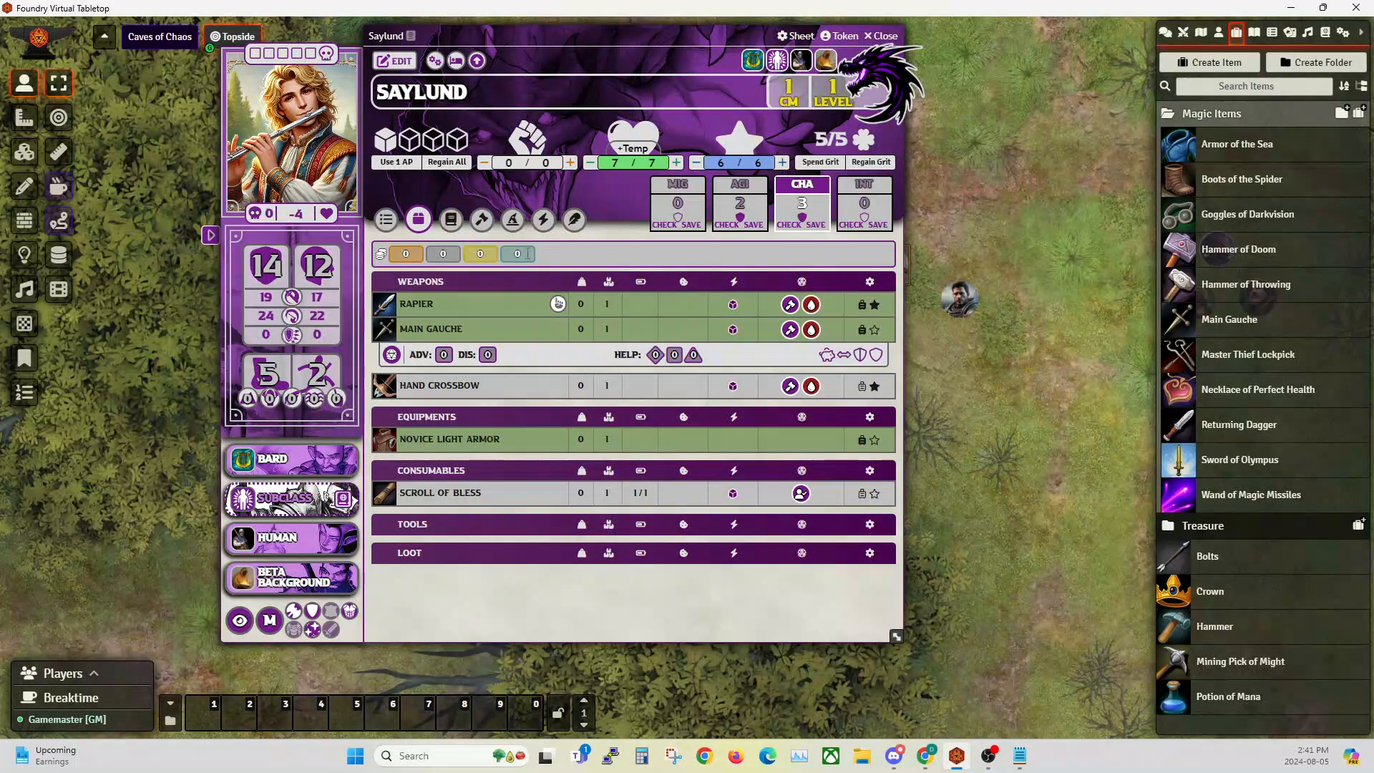
pyautogui.moveTo(1247, 354); pyautogui.dragTo(588, 406)
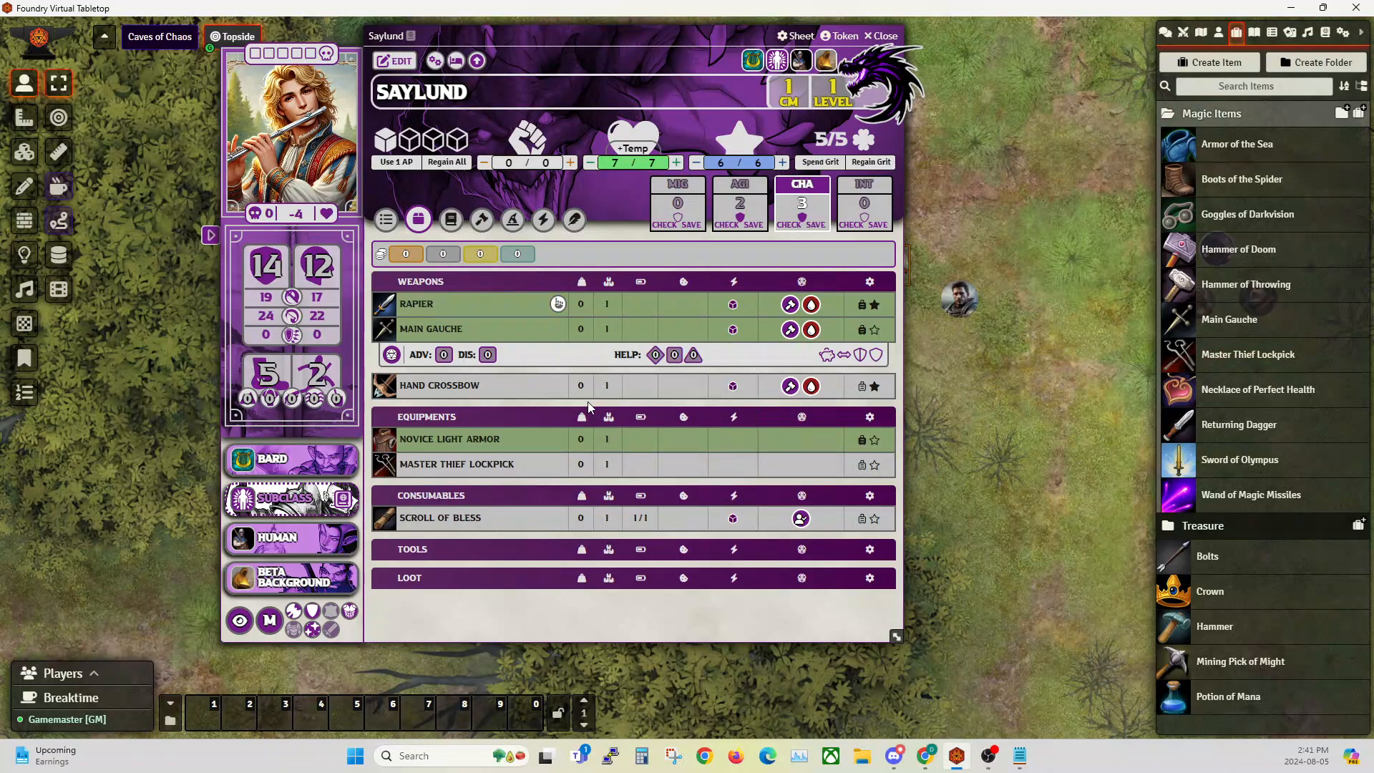
pyautogui.click(862, 465)
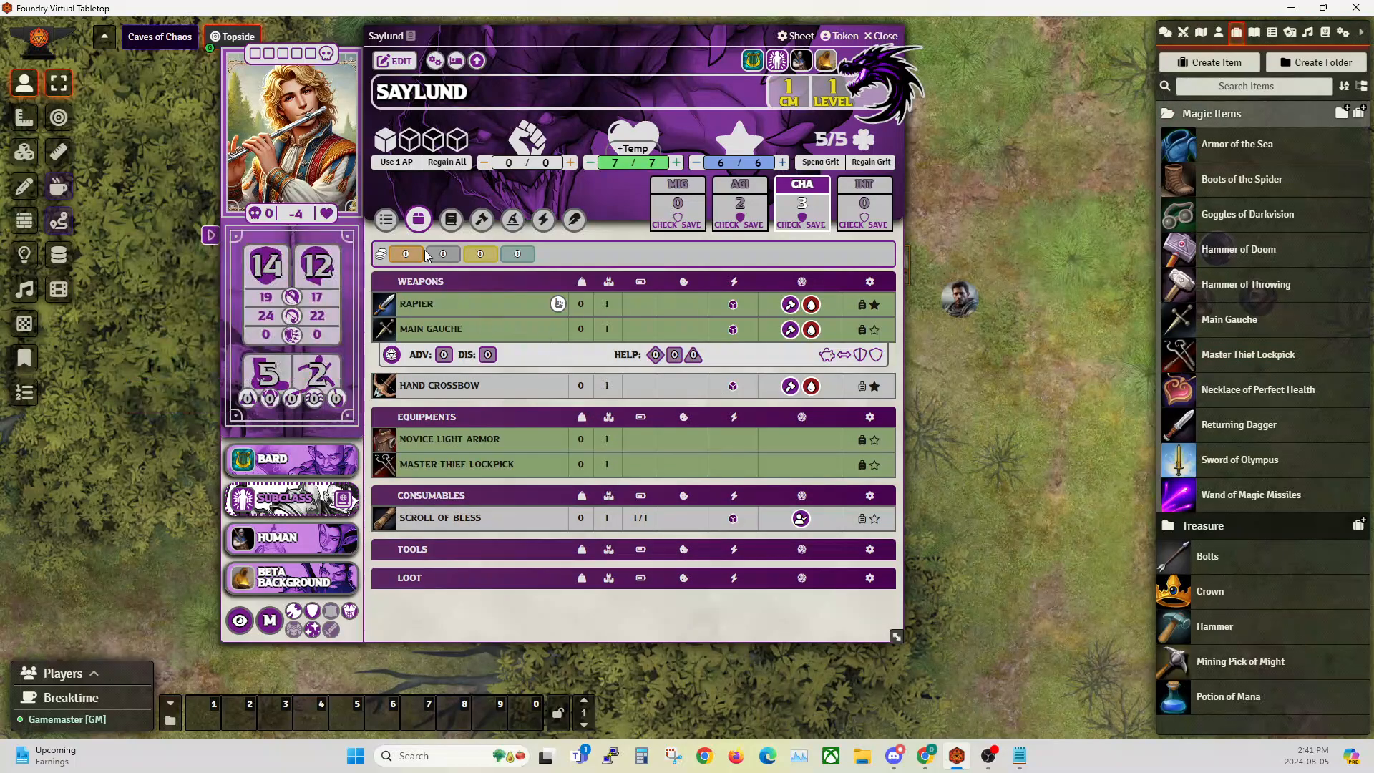
# Check Saylund's Stealth and Lockpicking values in the skill and trade lists.
pyautogui.click(388, 218)
pyautogui.scroll(-3, 448, 445)
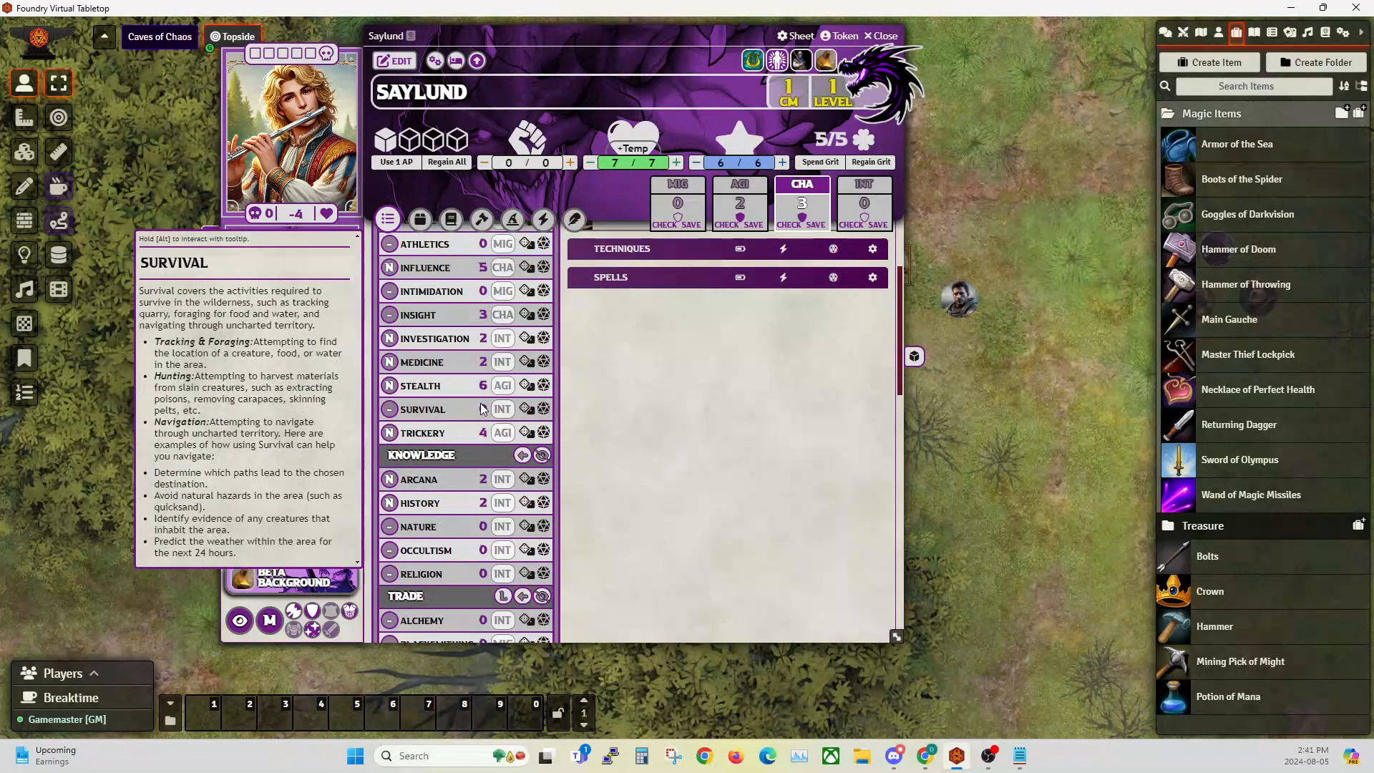
pyautogui.scroll(-3, 465, 439)
pyautogui.scroll(-2, 449, 462)
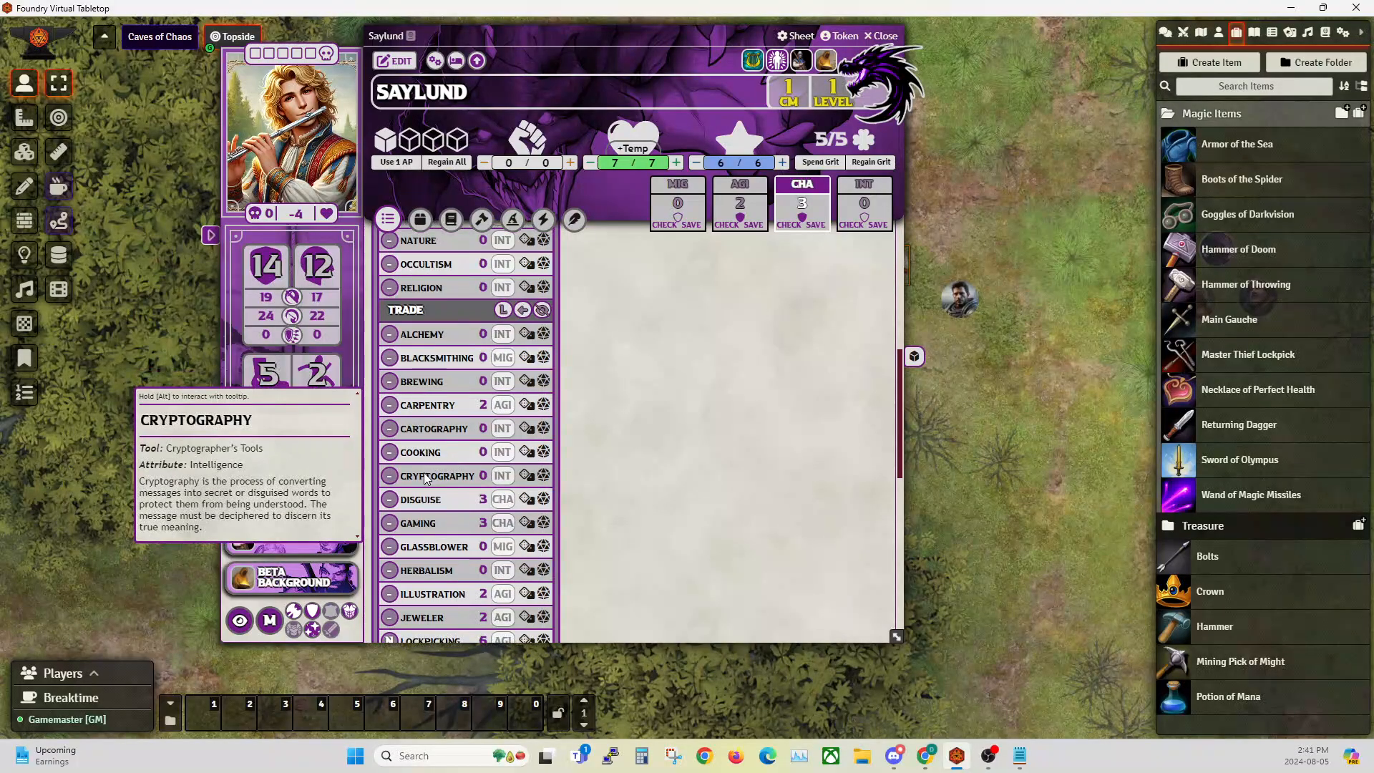
pyautogui.scroll(-3, 414, 496)
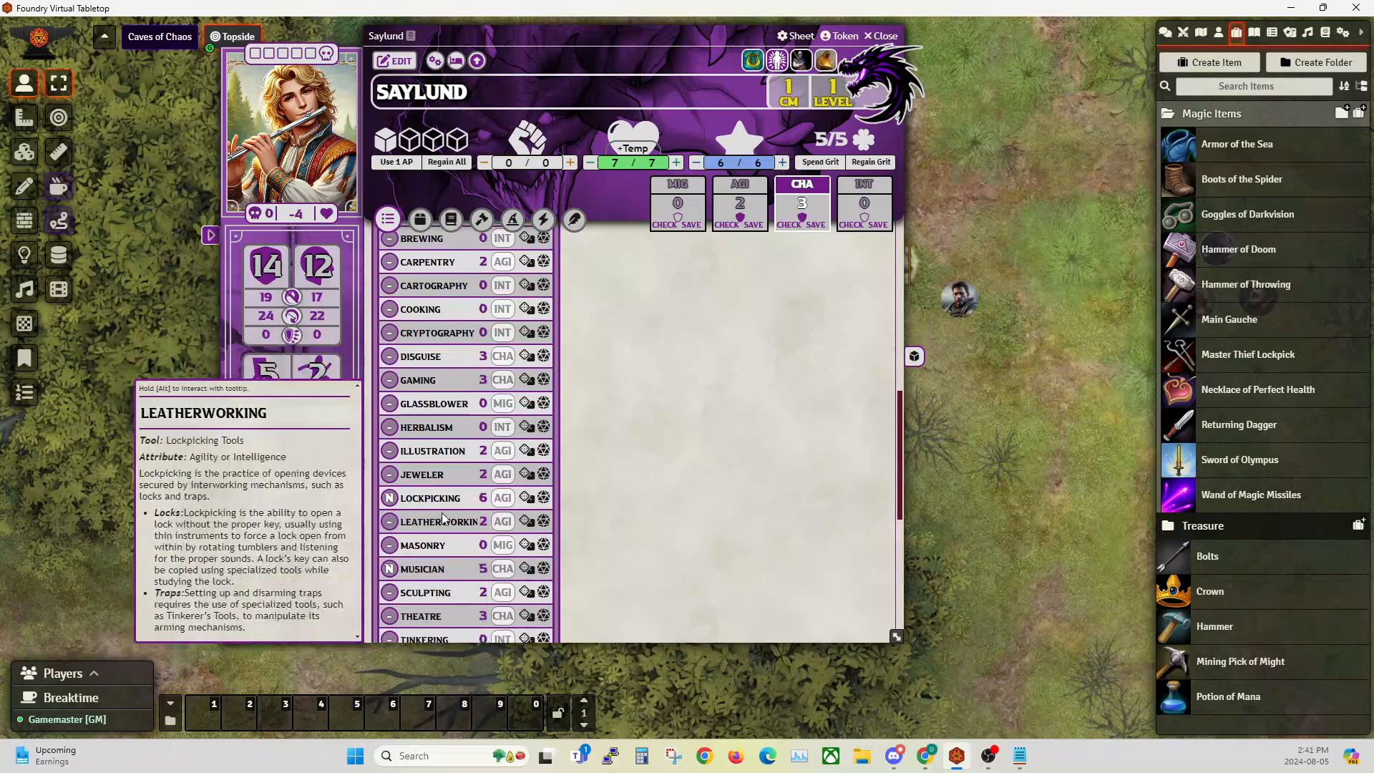
# Unequip the Master Thief Lockpick in Saylund's inventory and recheck the Stealth and Lockpicking values.
pyautogui.click(420, 219)
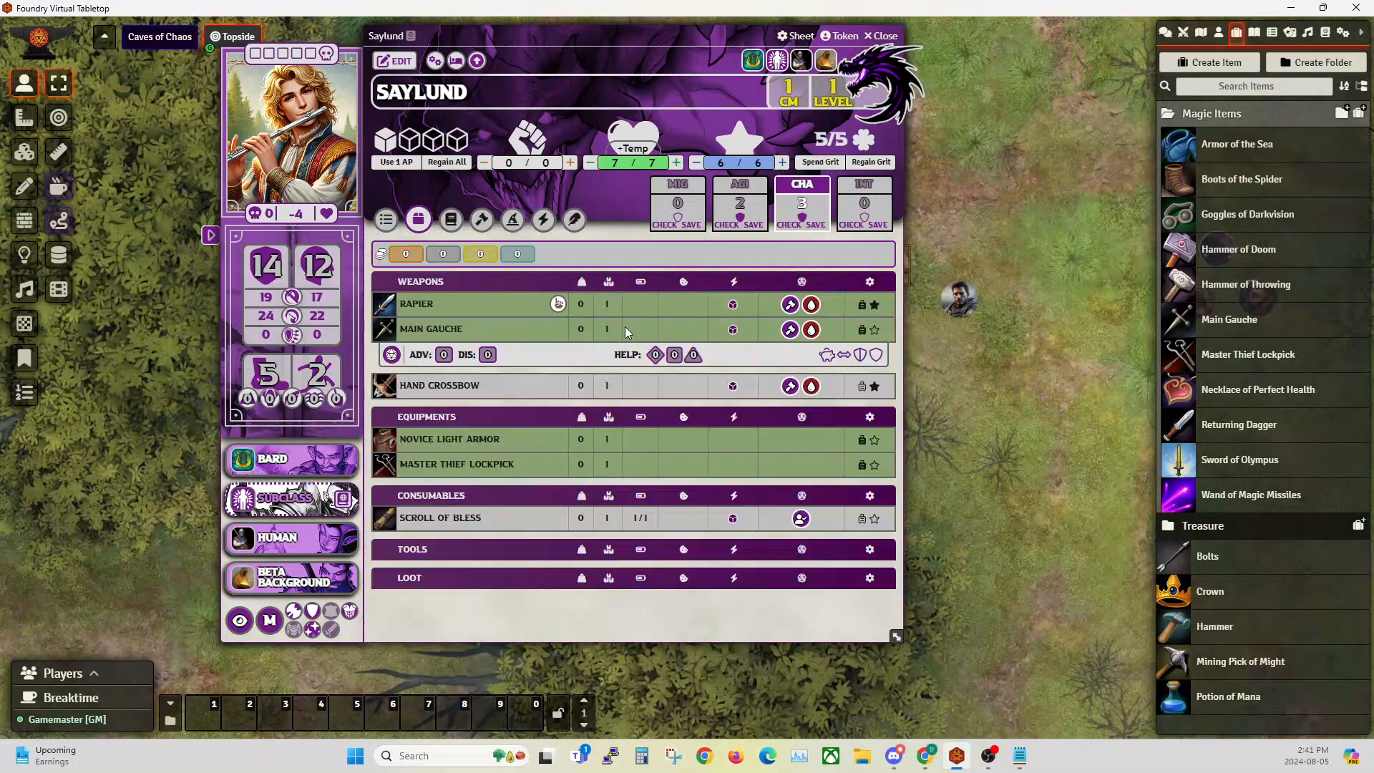
pyautogui.click(862, 466)
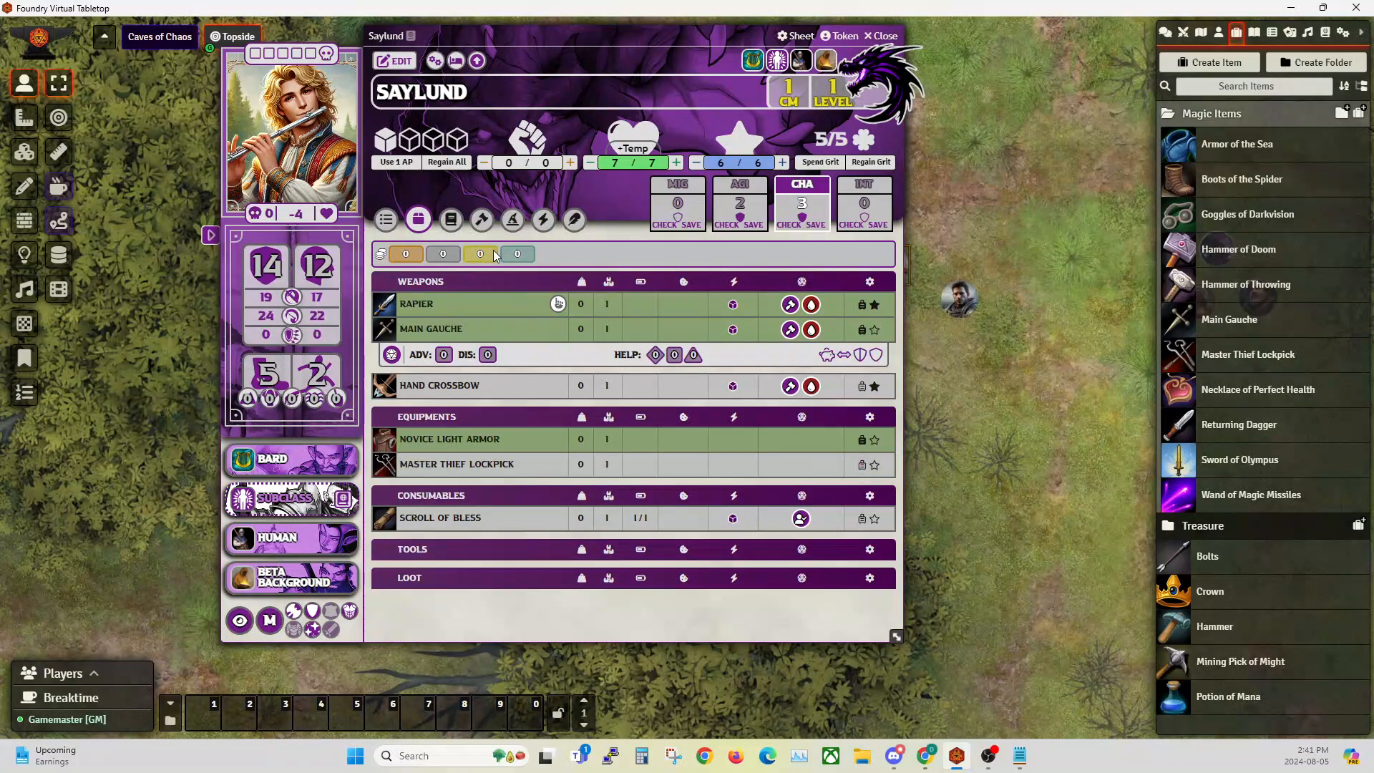
pyautogui.click(384, 221)
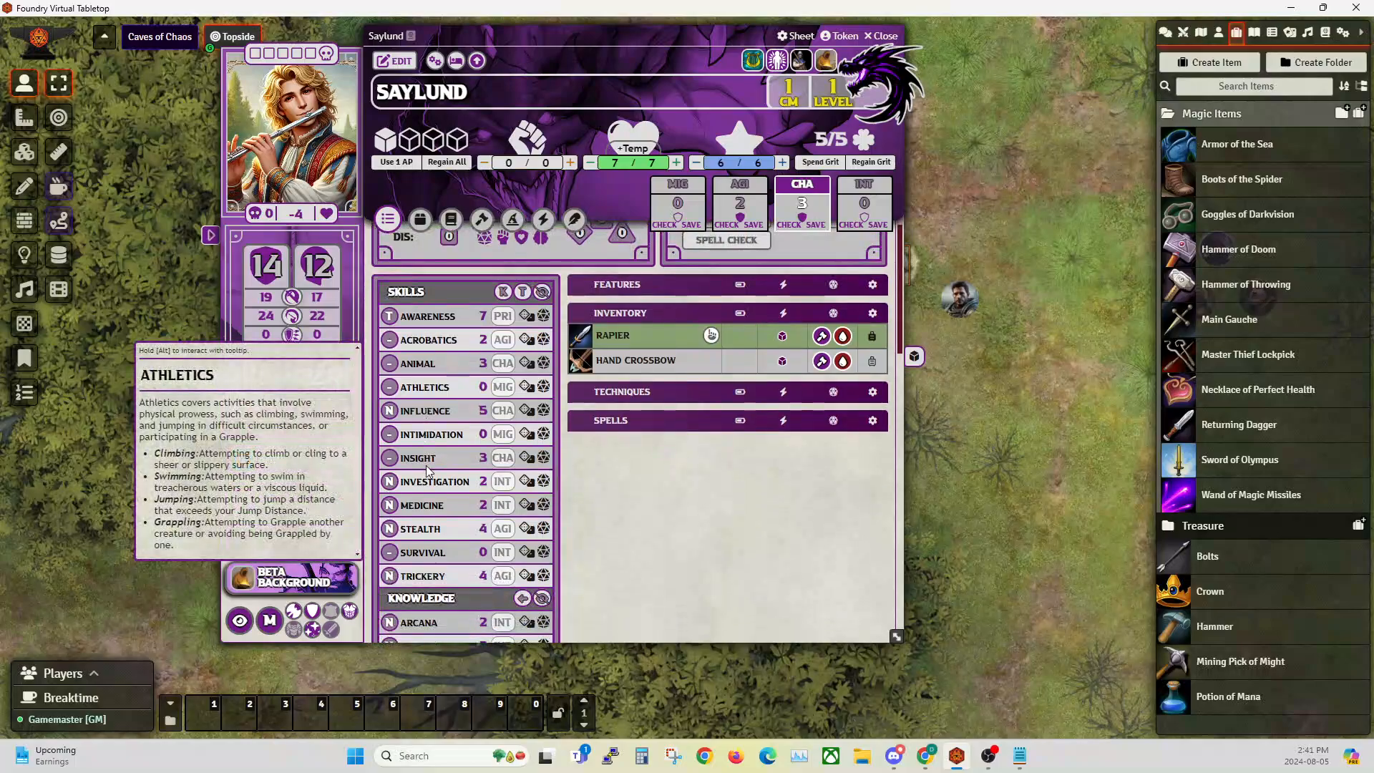
pyautogui.scroll(-4, 448, 472)
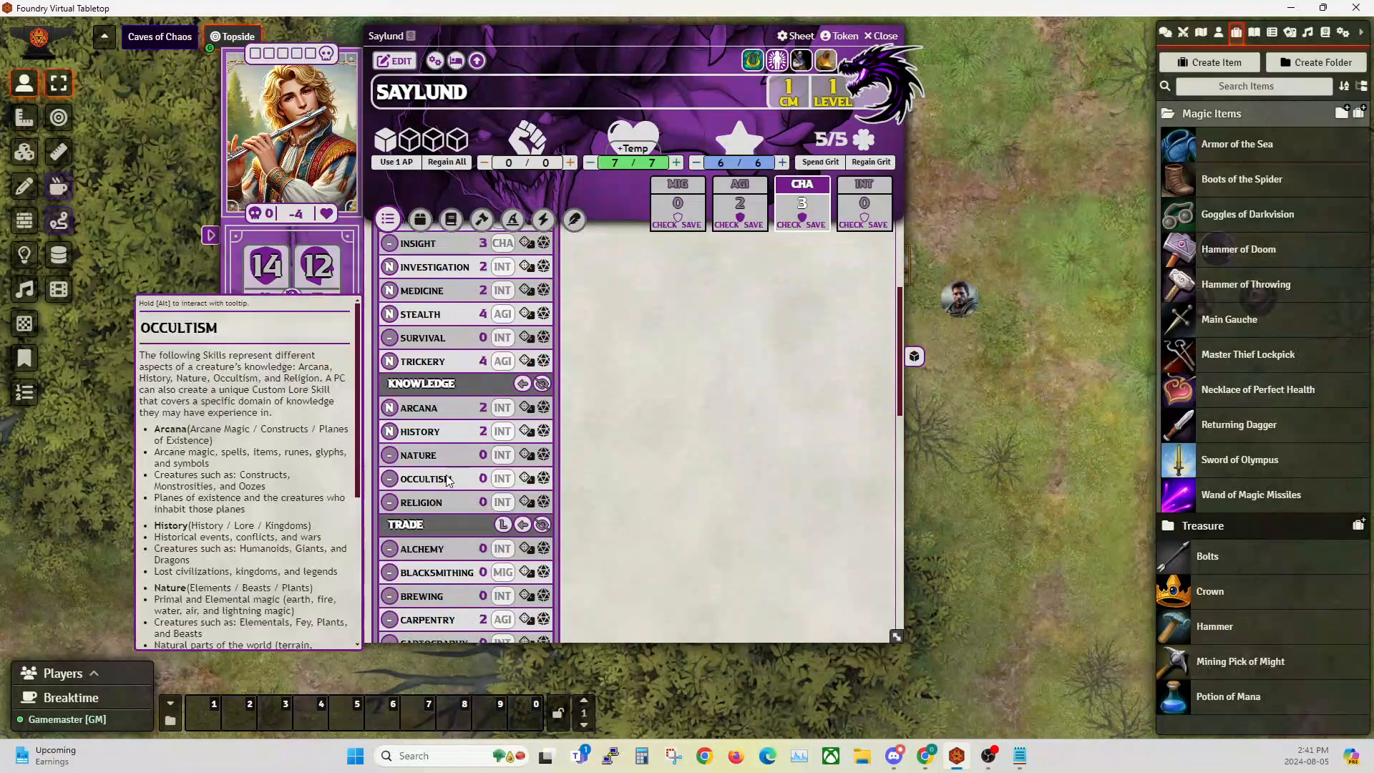
pyautogui.scroll(-4, 458, 500)
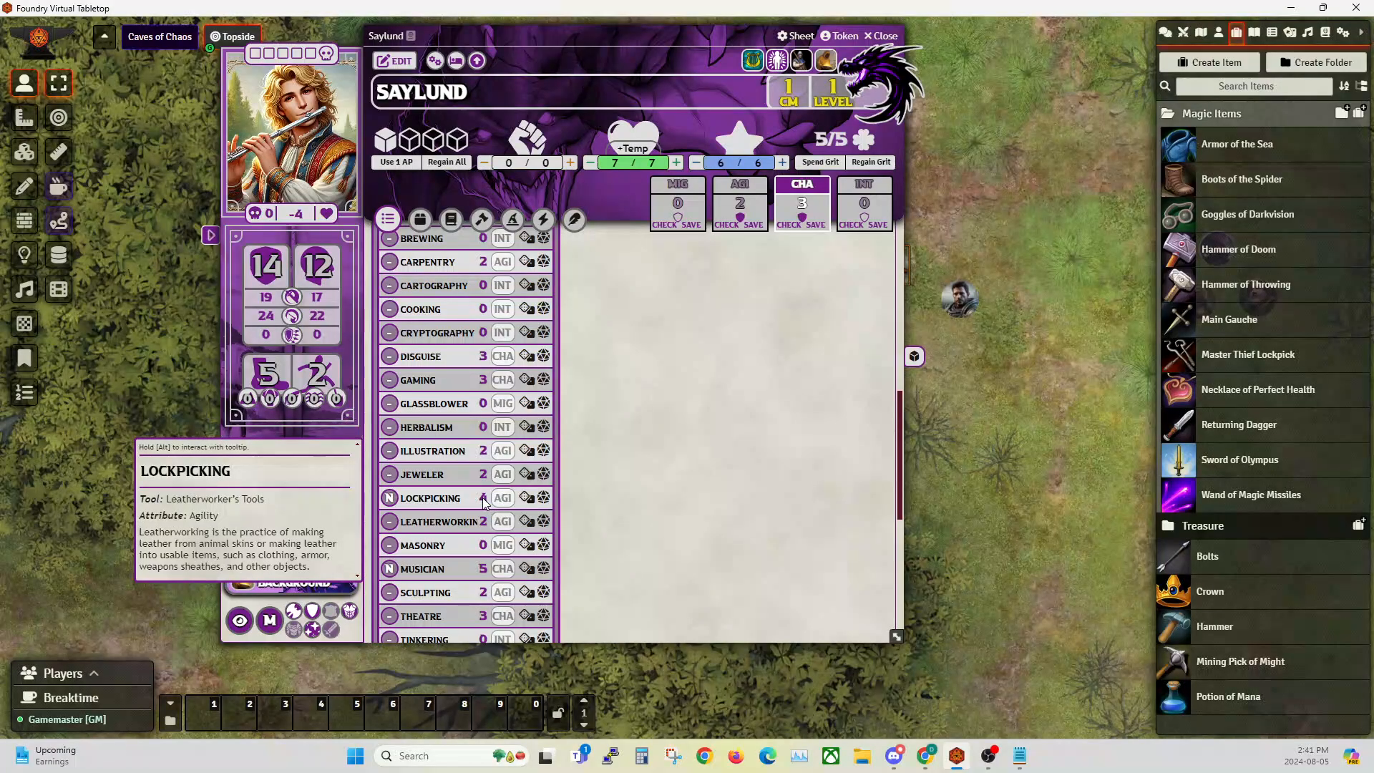
pyautogui.click(420, 219)
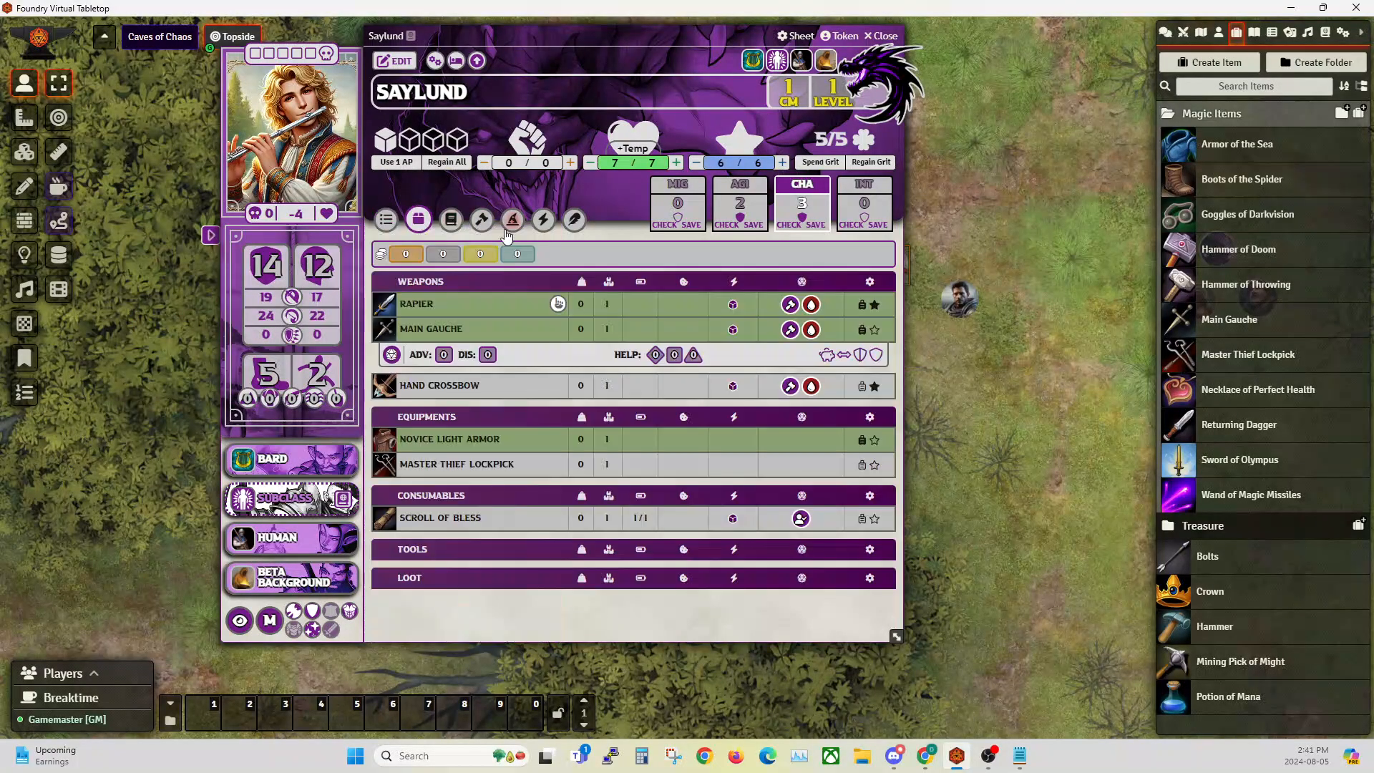
# Open the Goggles of Darkvision beside Saylund's sheet and review its configuration, roll details, usage cost, target and enhancement settings.
pyautogui.click(1237, 219)
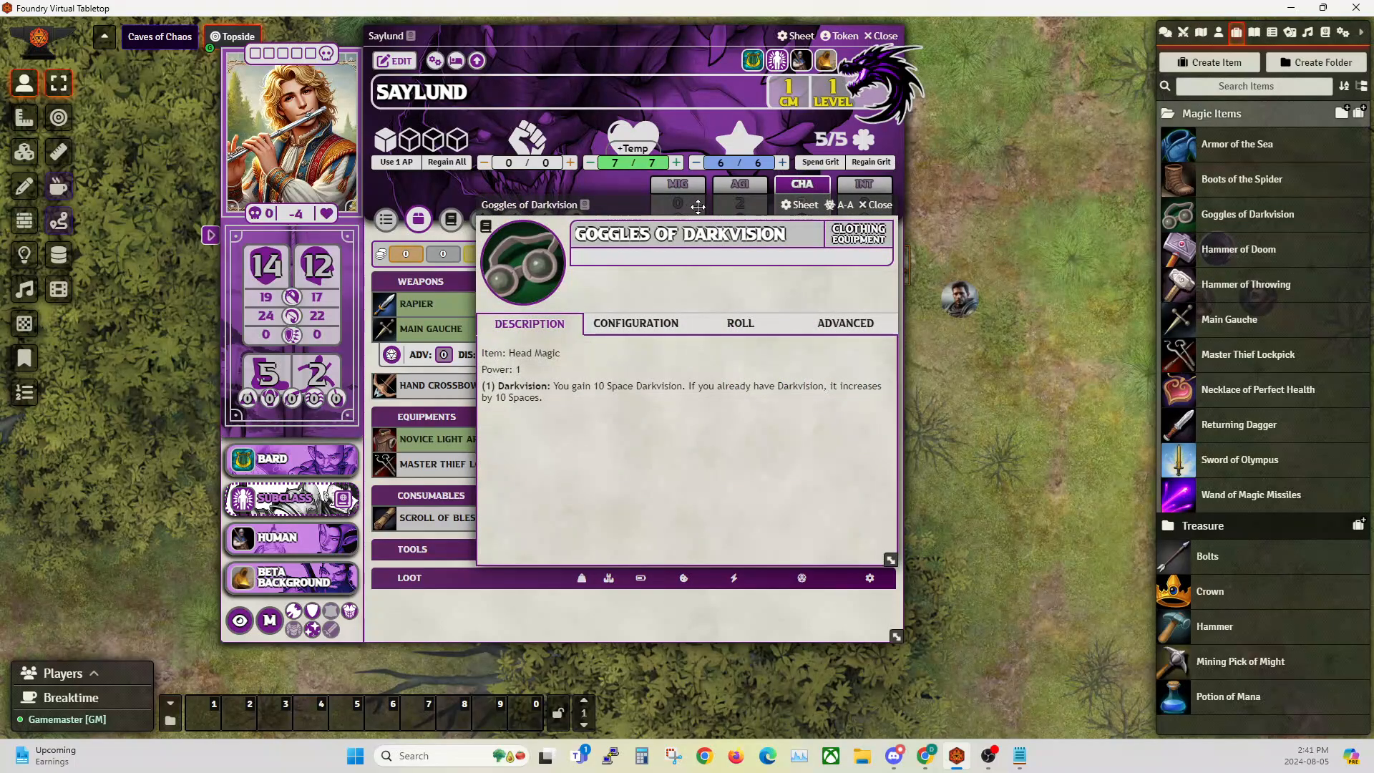
pyautogui.moveTo(571, 34); pyautogui.dragTo(311, 95)
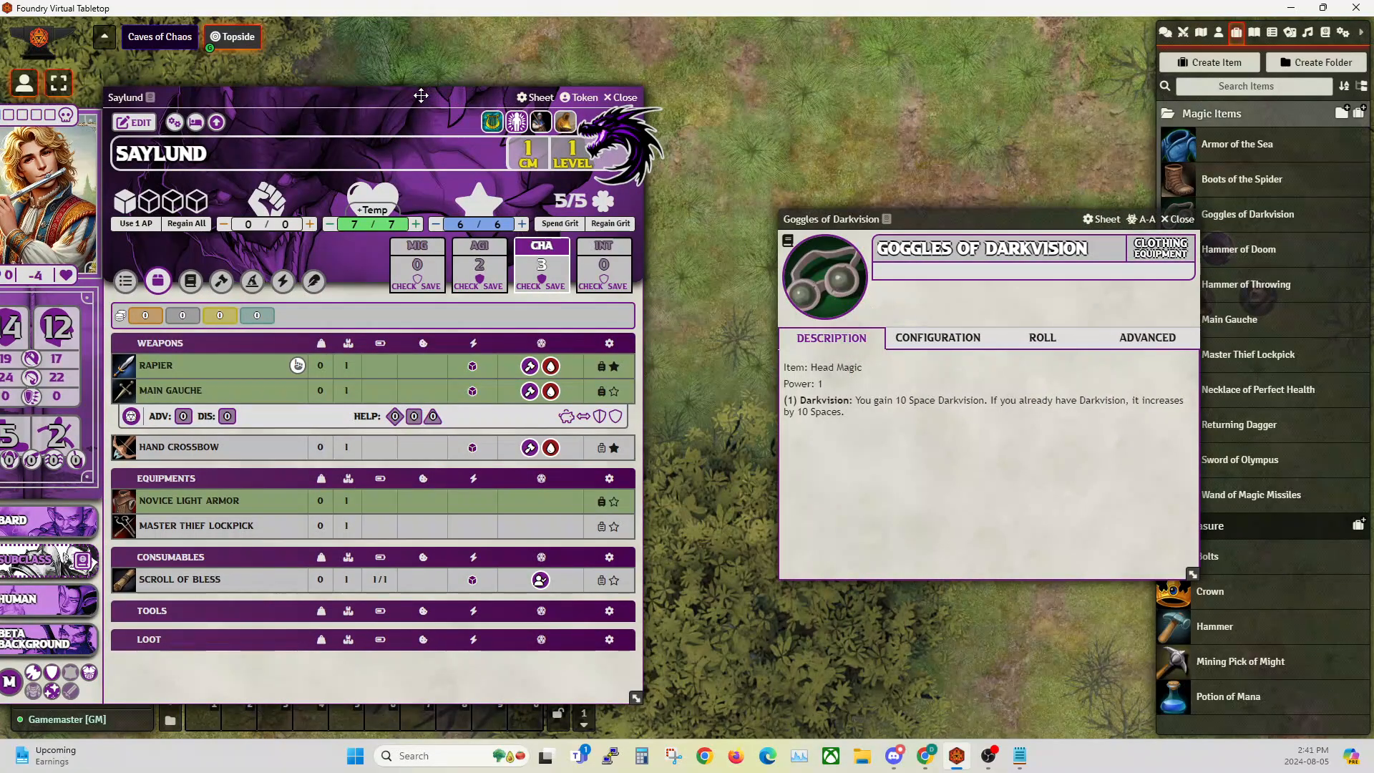
pyautogui.moveTo(421, 95); pyautogui.dragTo(639, 70)
pyautogui.moveTo(985, 223); pyautogui.dragTo(822, 209)
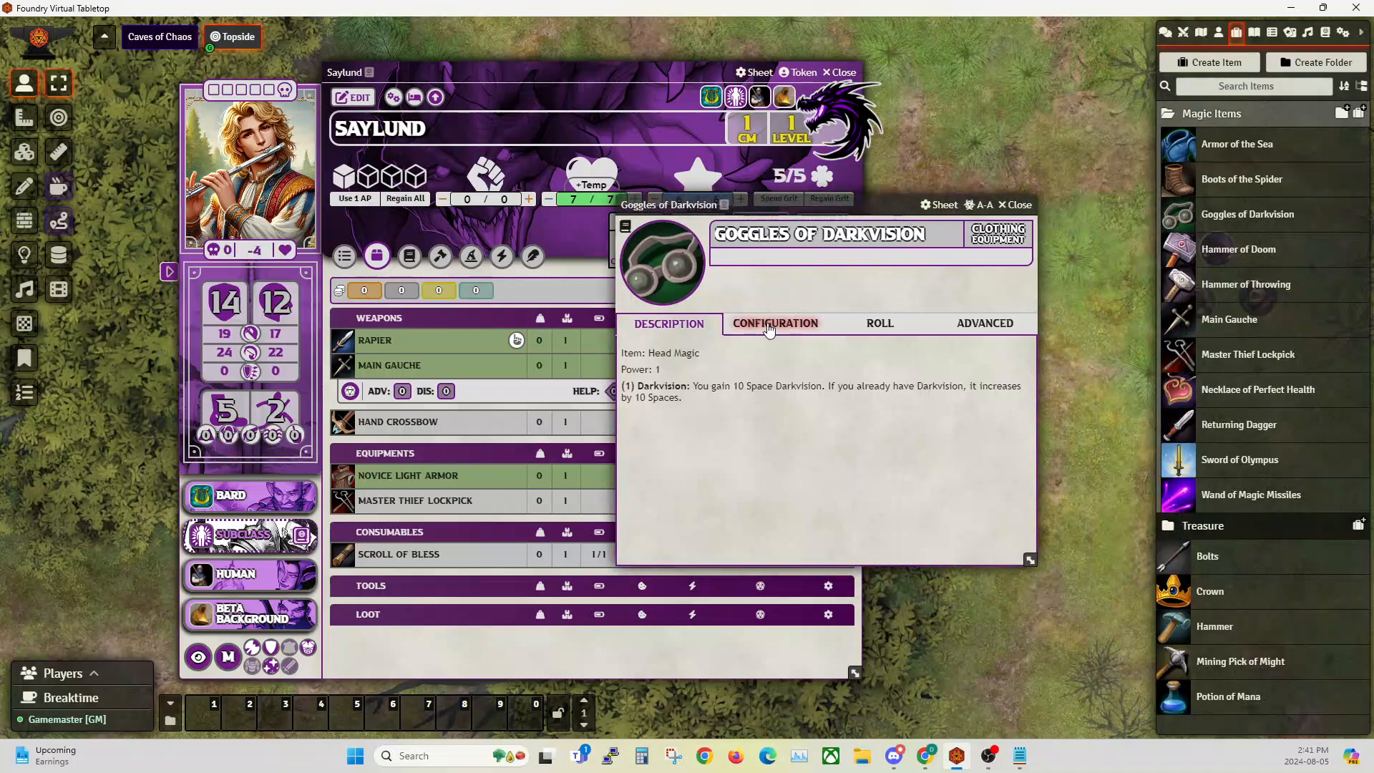
pyautogui.click(774, 328)
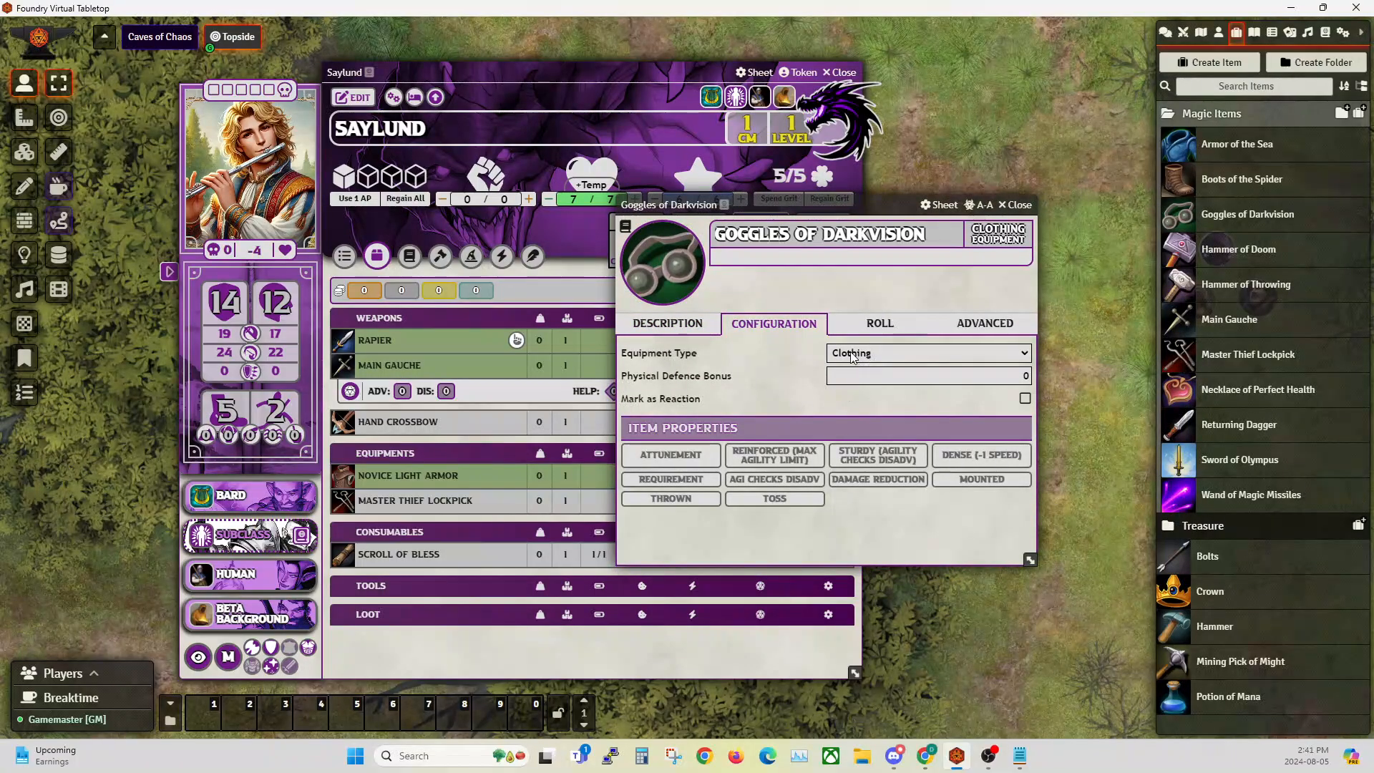
pyautogui.click(879, 325)
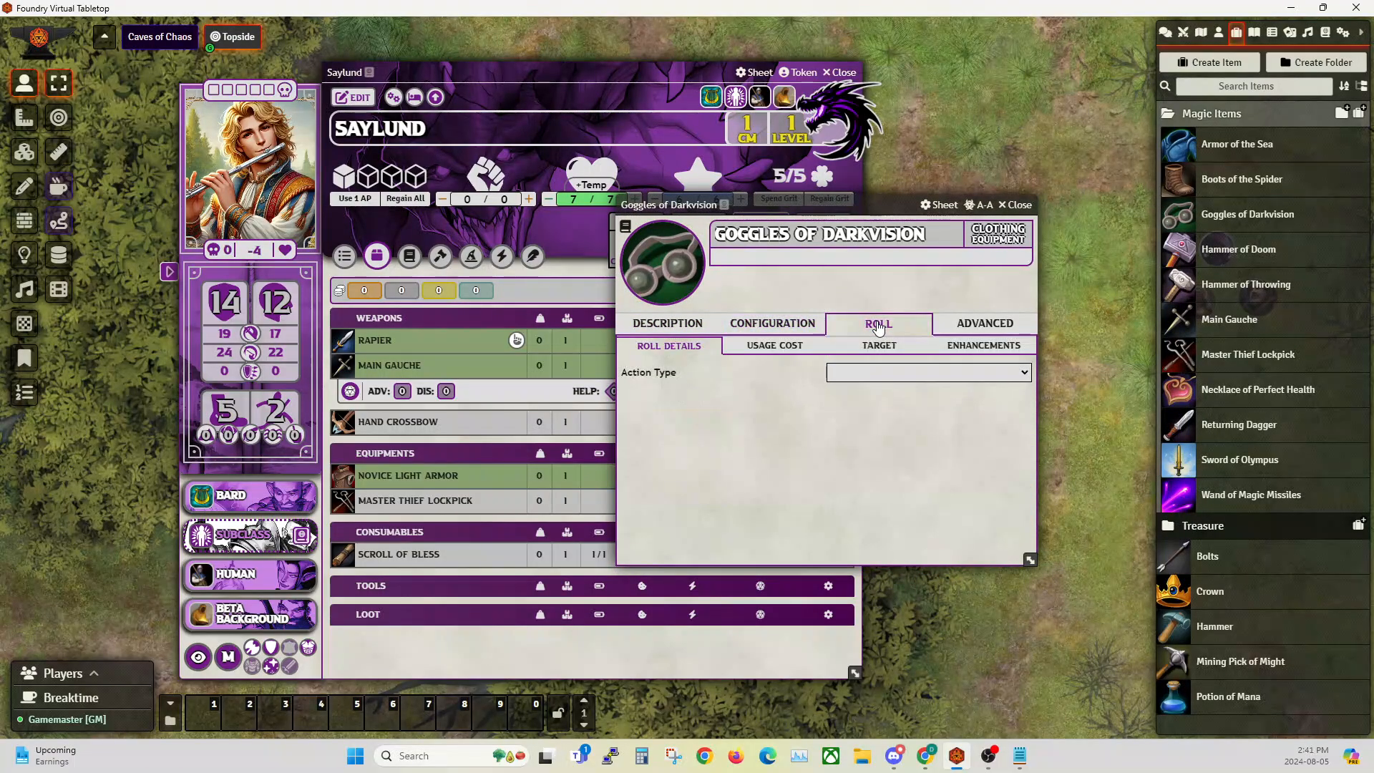
pyautogui.click(786, 347)
pyautogui.click(885, 346)
pyautogui.click(982, 345)
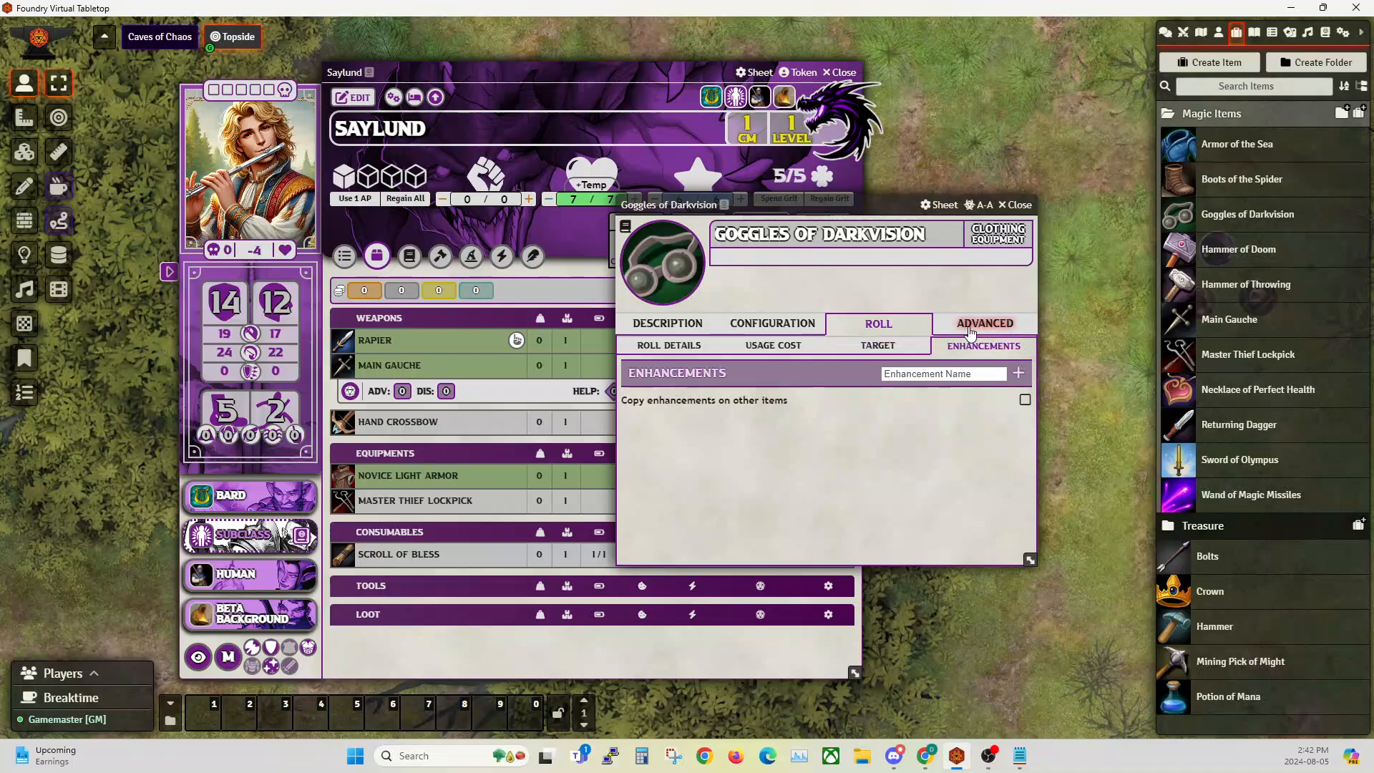
# Inspect the darkvision bonus key and description in the Goggles of Darkvision's passive effect, and close the item sheet.
pyautogui.click(974, 325)
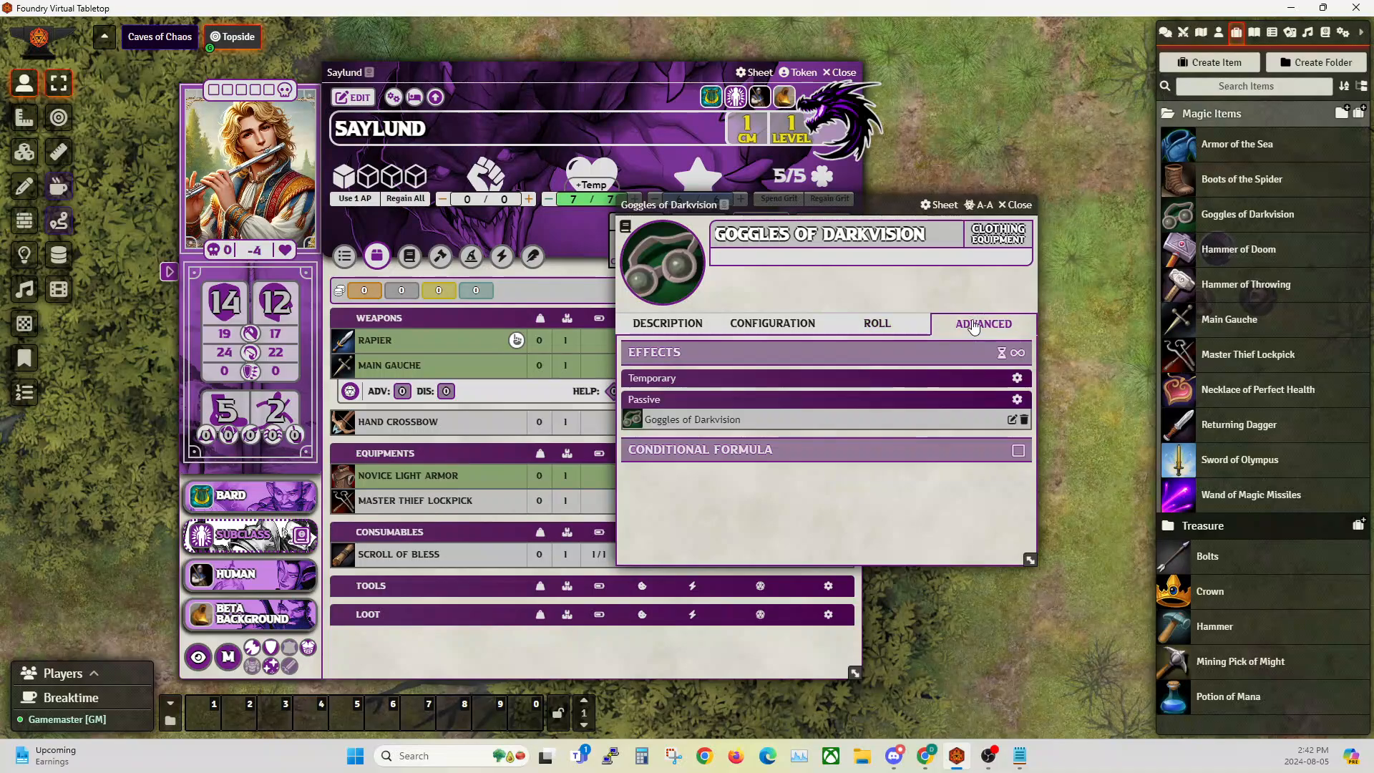
pyautogui.click(1012, 419)
pyautogui.click(823, 281)
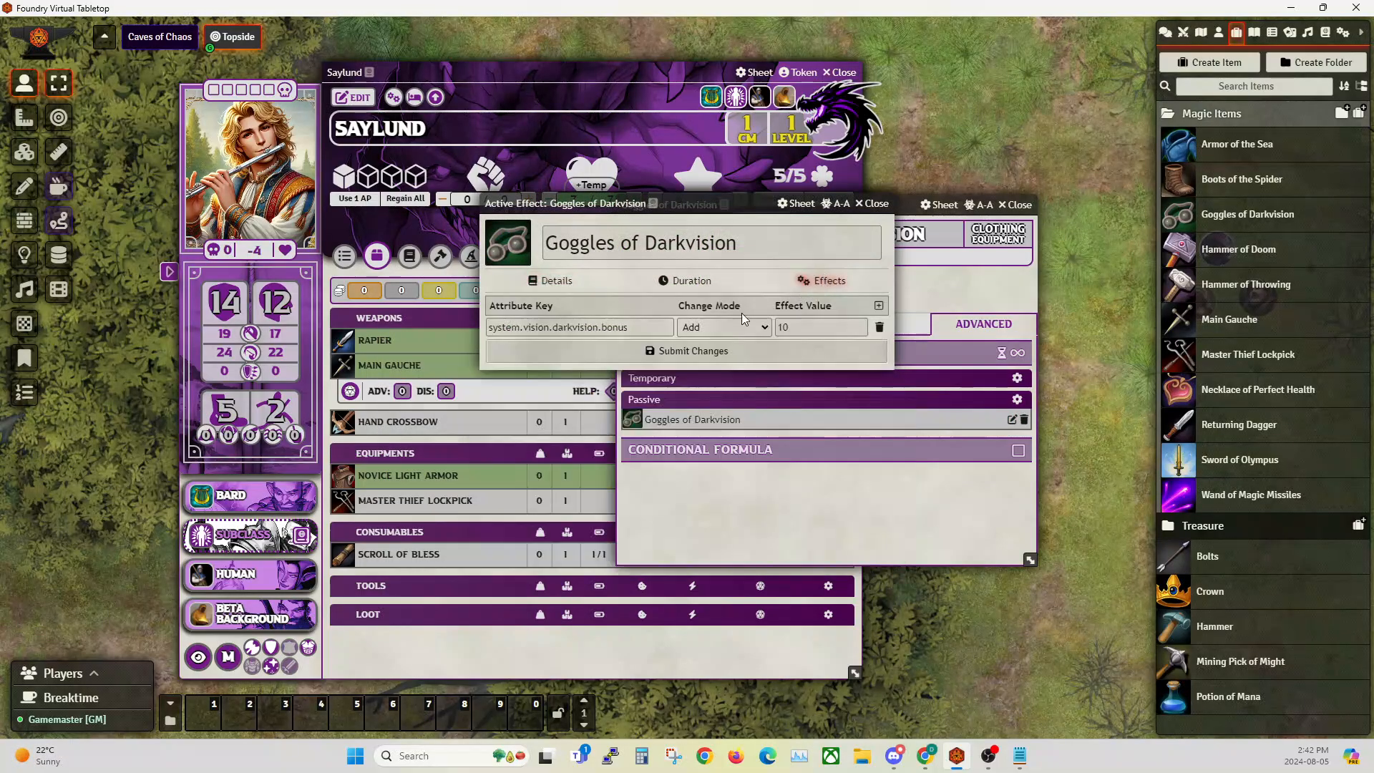
pyautogui.click(626, 328)
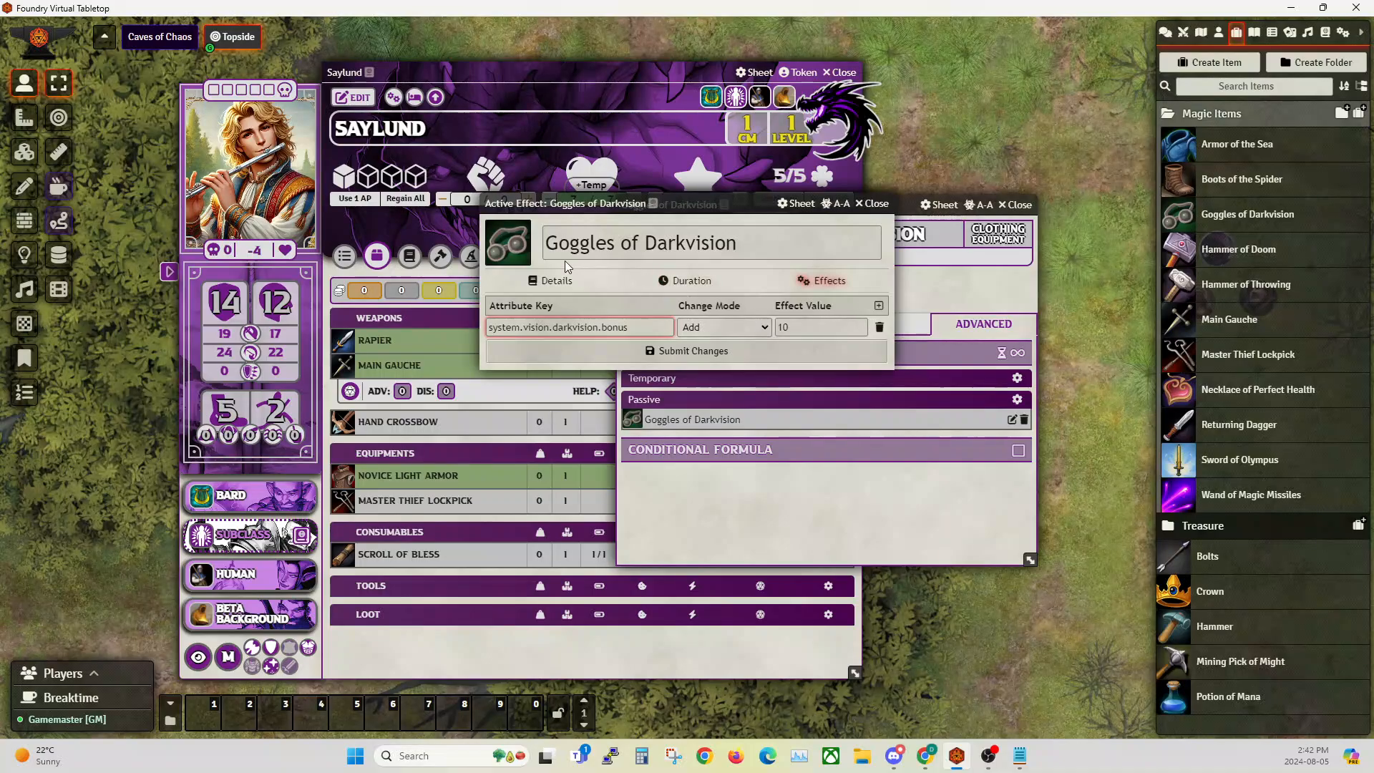
pyautogui.click(558, 284)
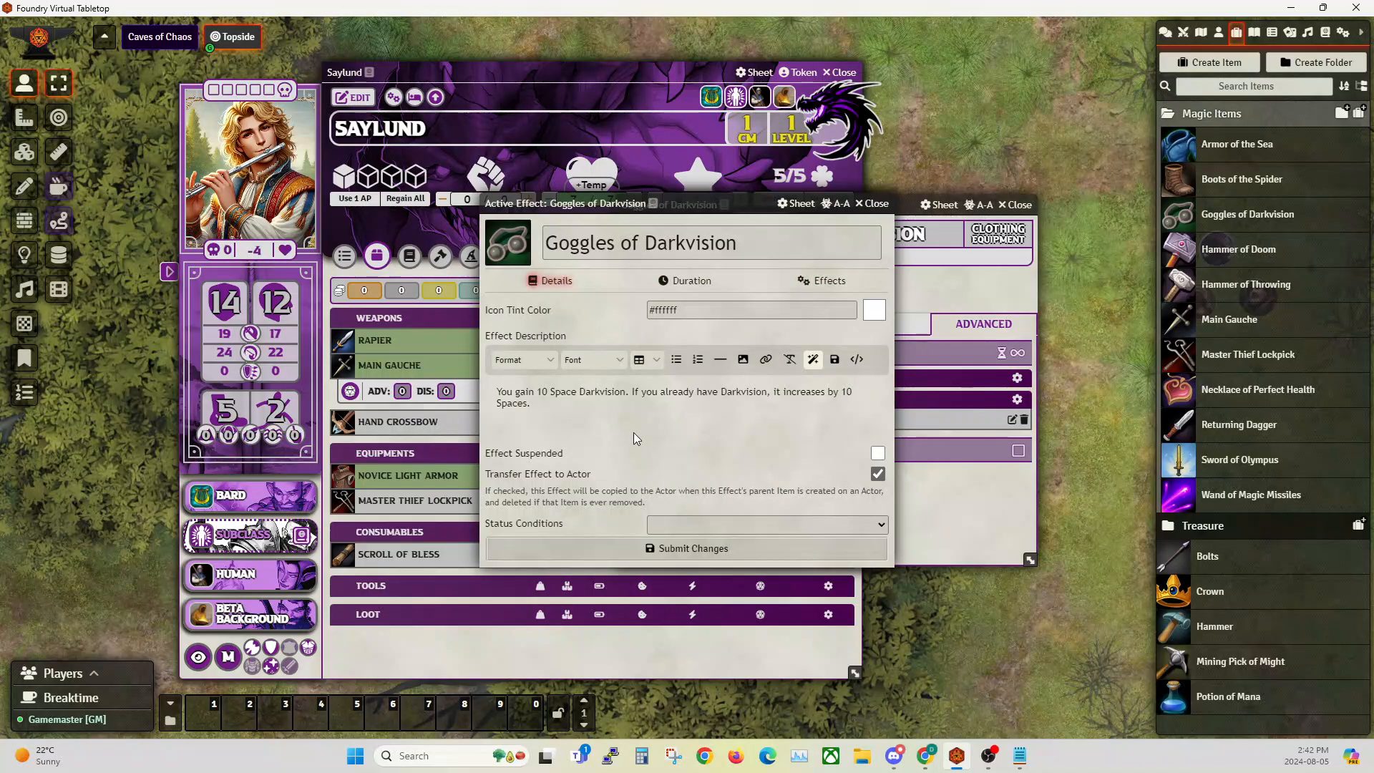
pyautogui.click(878, 205)
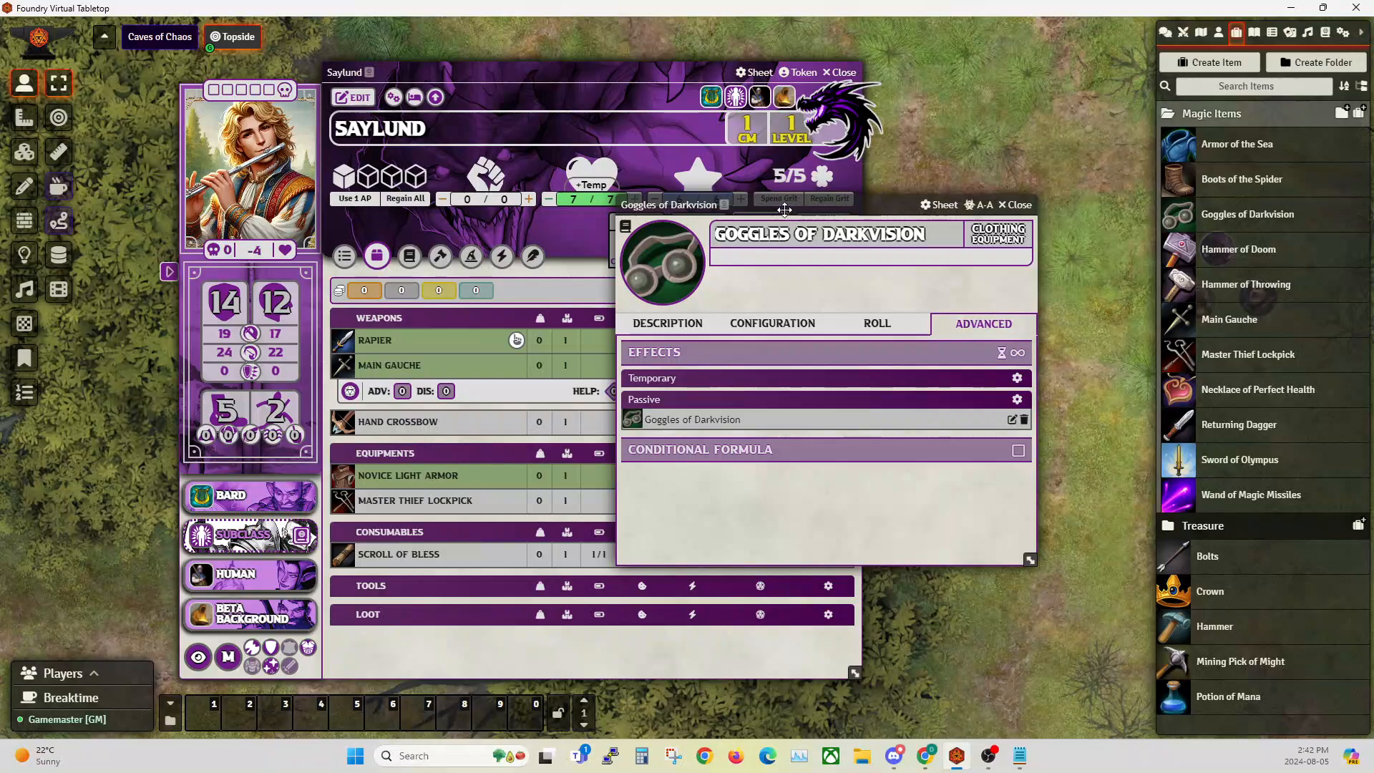
pyautogui.moveTo(784, 209); pyautogui.dragTo(829, 149)
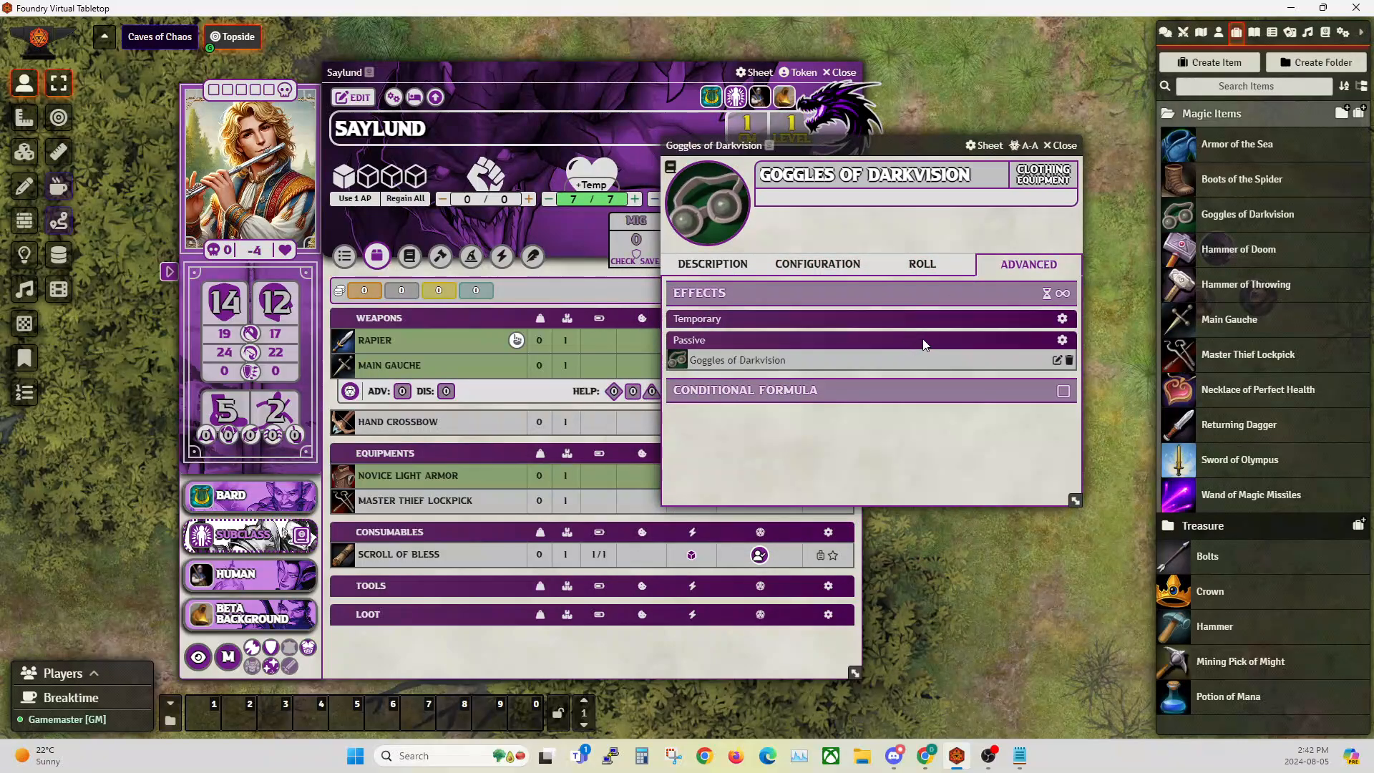
pyautogui.click(1064, 146)
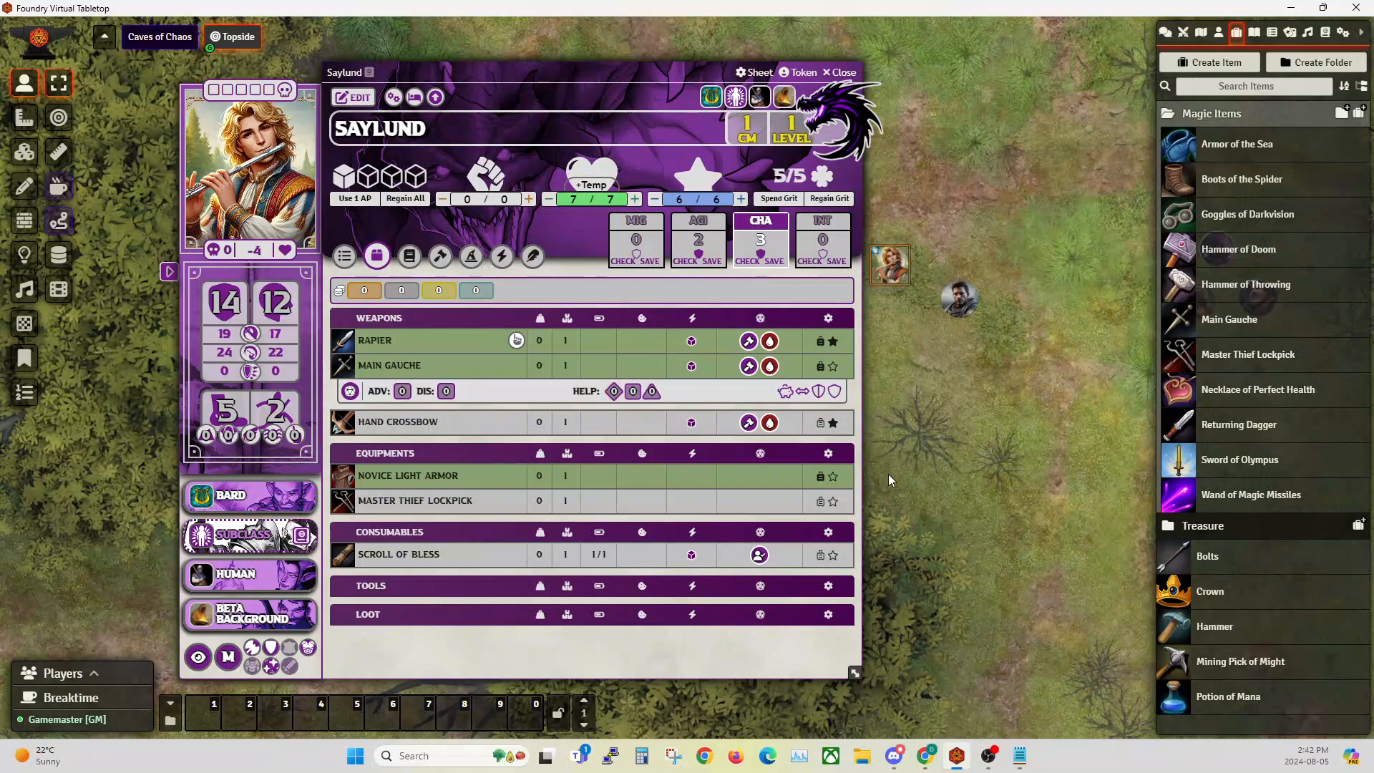
# Add the Goggles of Darkvision to Saylund's inventory, equip them, and check the character's Darkvision sense.
pyautogui.moveTo(1222, 218); pyautogui.dragTo(453, 485)
pyautogui.moveTo(198, 660)
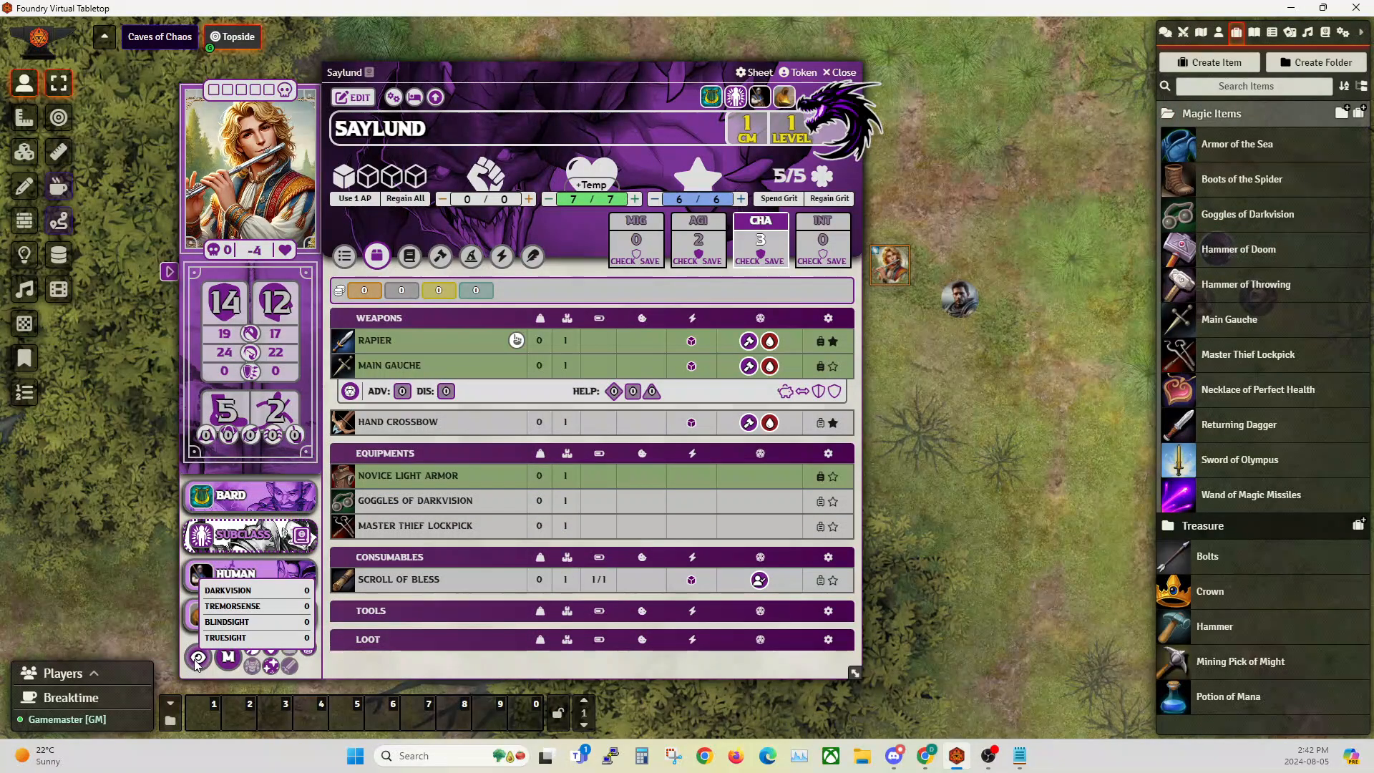
pyautogui.click(820, 500)
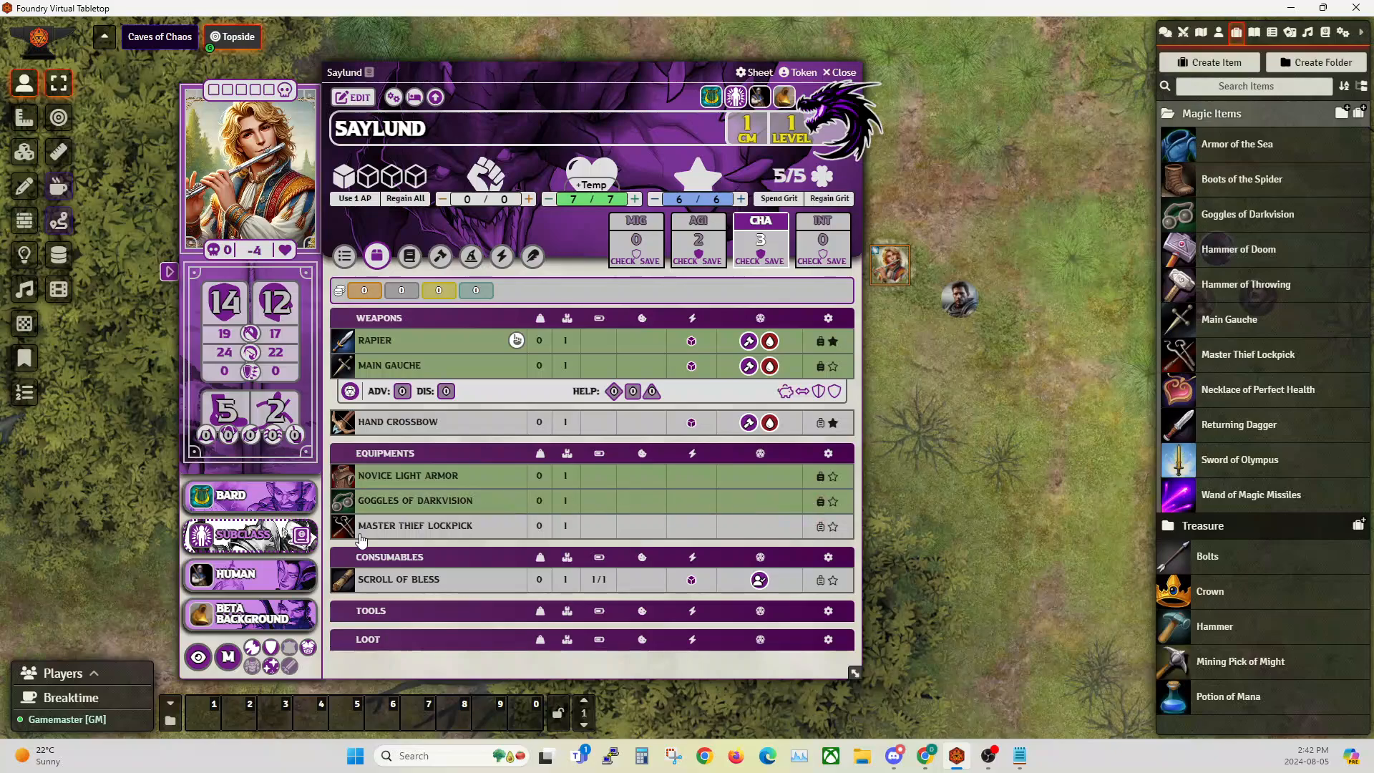
pyautogui.moveTo(198, 659)
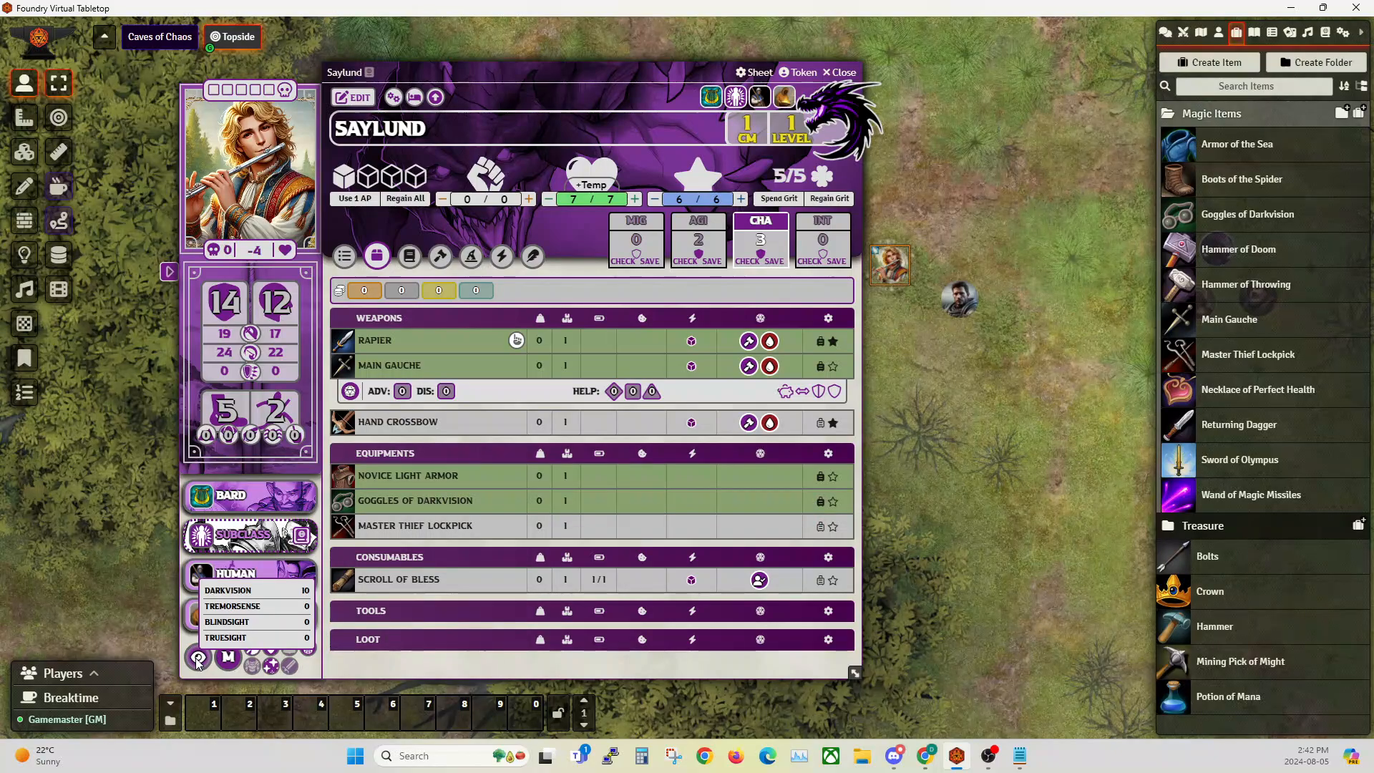
# Unequip the Goggles of Darkvision and review the basic vision settings in Saylund's token configuration.
pyautogui.click(820, 500)
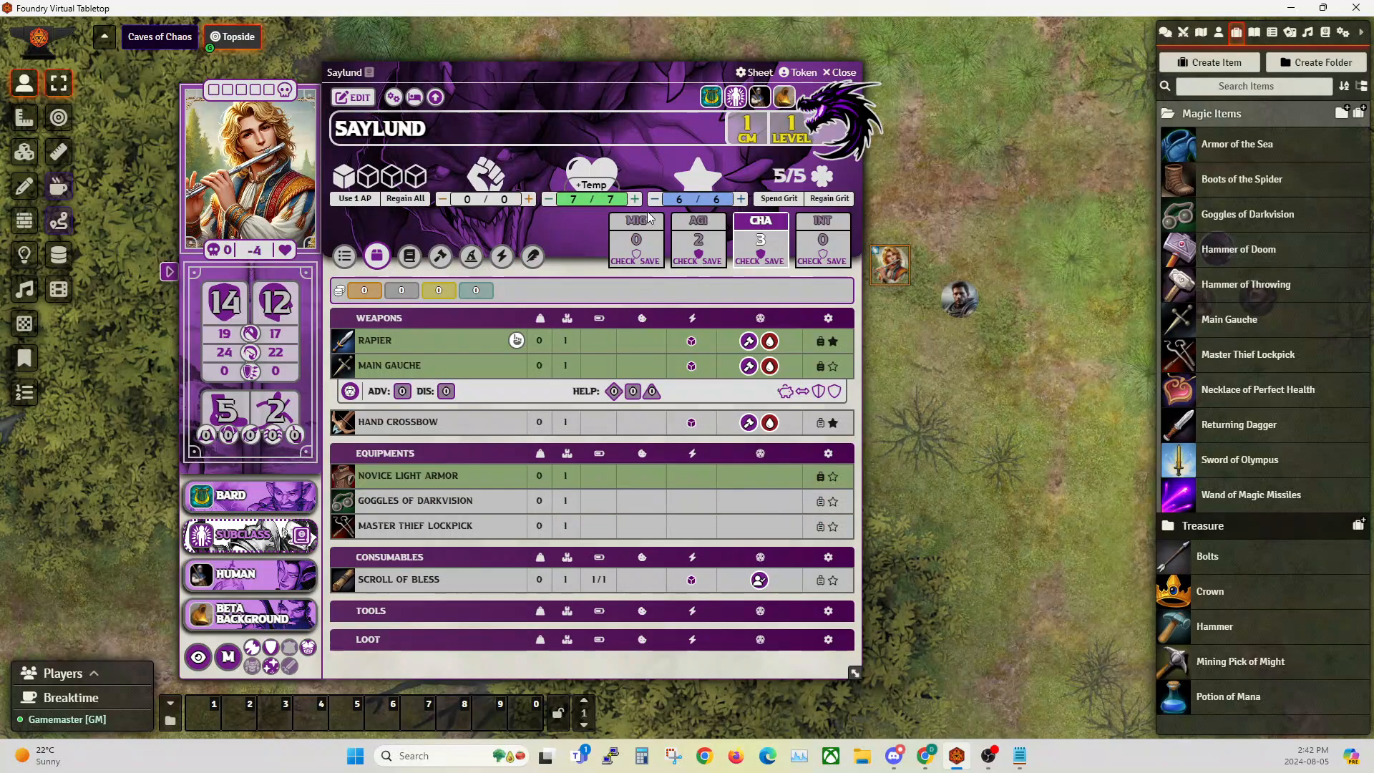
pyautogui.click(801, 73)
pyautogui.click(189, 111)
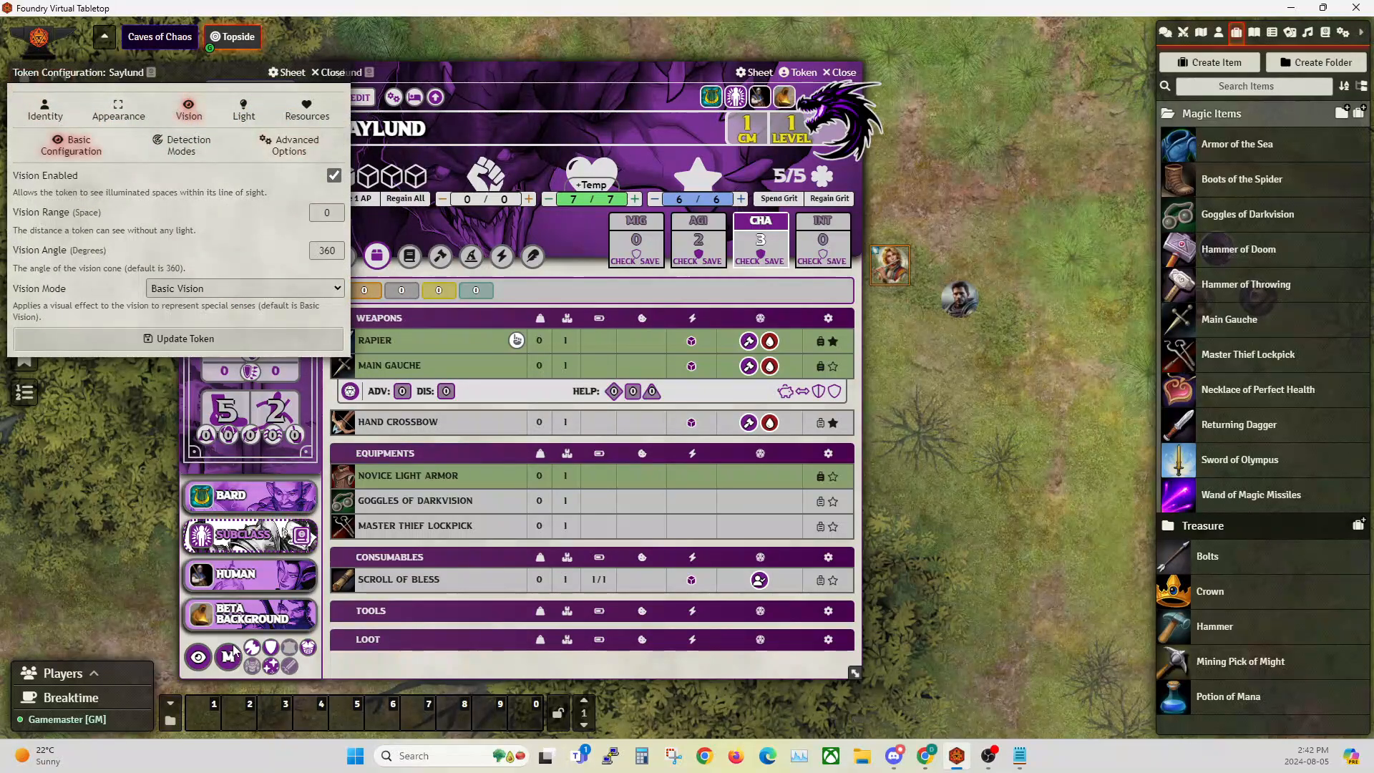
pyautogui.moveTo(184, 658)
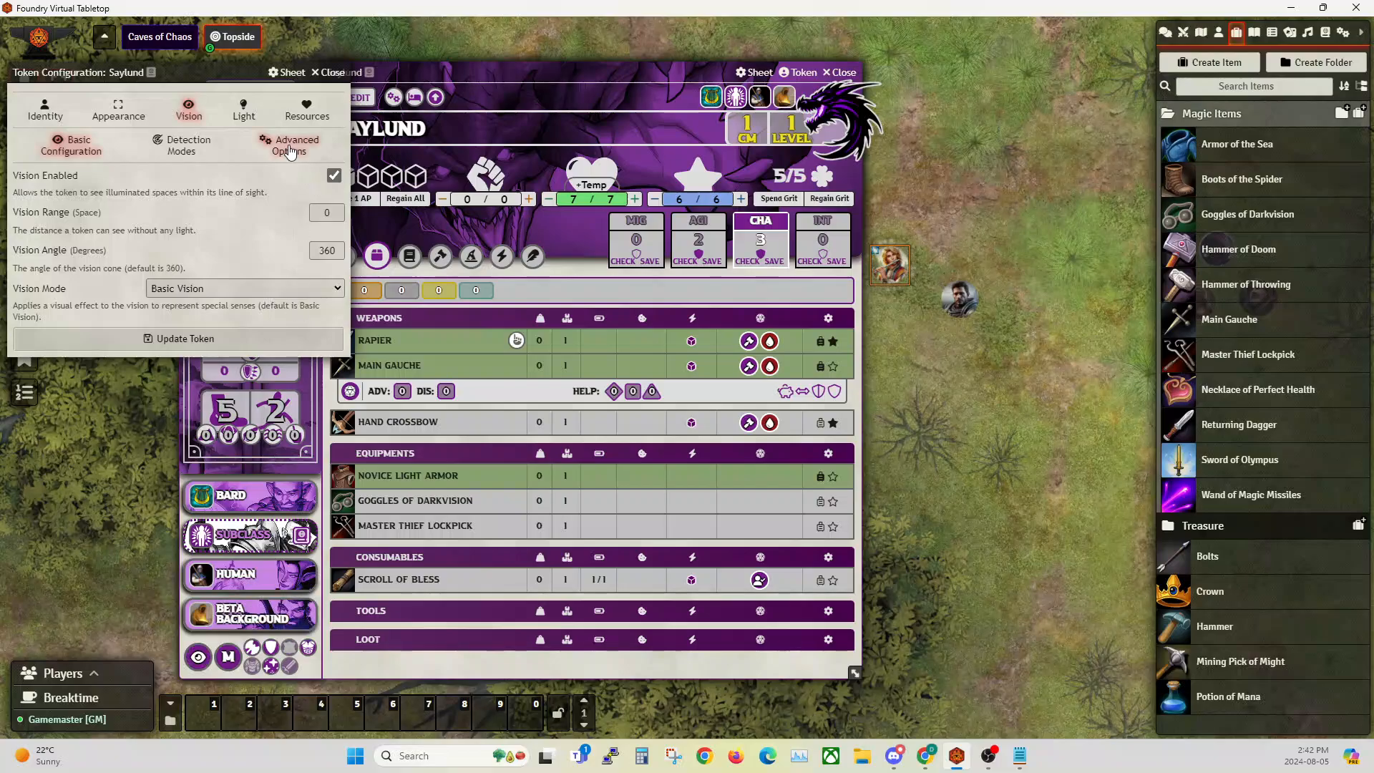
pyautogui.click(333, 72)
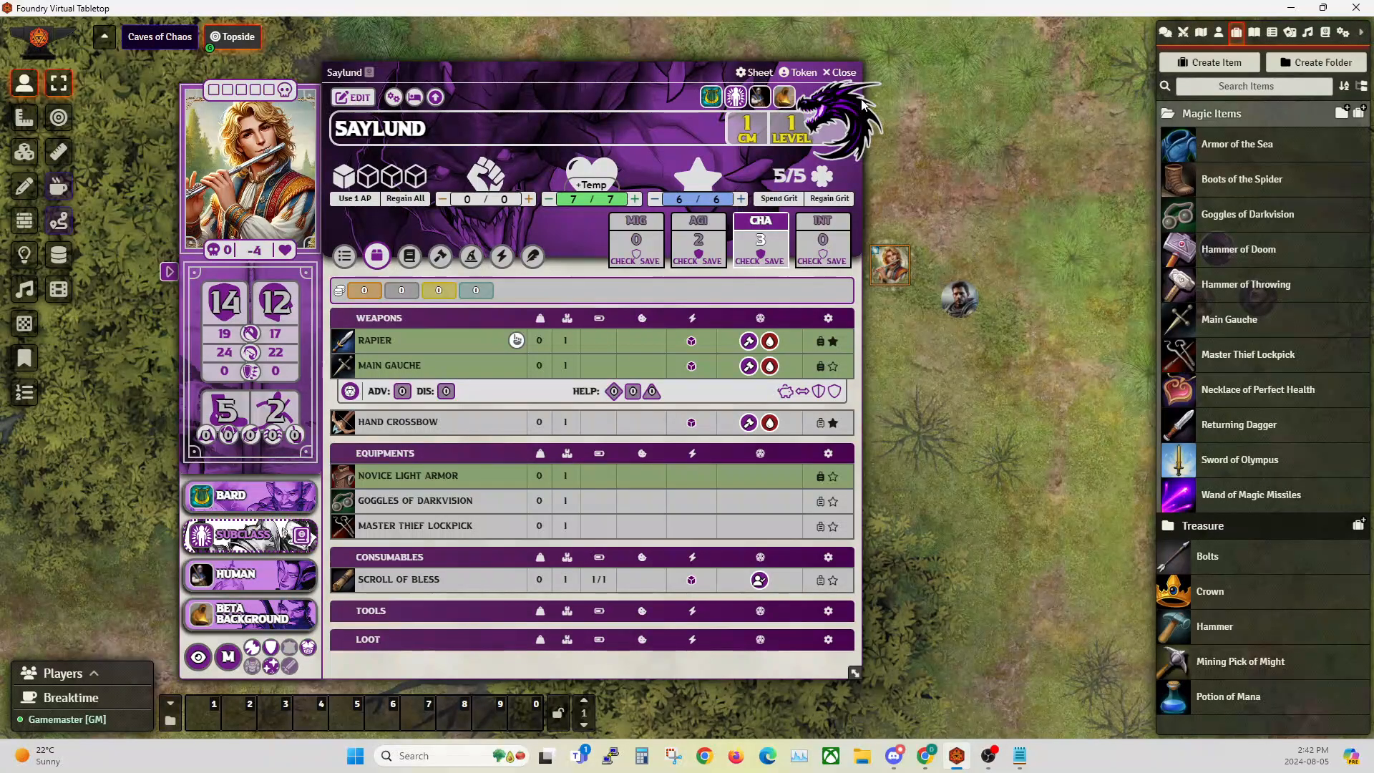
# Close Saylund's sheet and open Jareth Psyscales's character sheet from the map to check the character's senses.
pyautogui.click(839, 73)
pyautogui.moveTo(1002, 409); pyautogui.dragTo(644, 429)
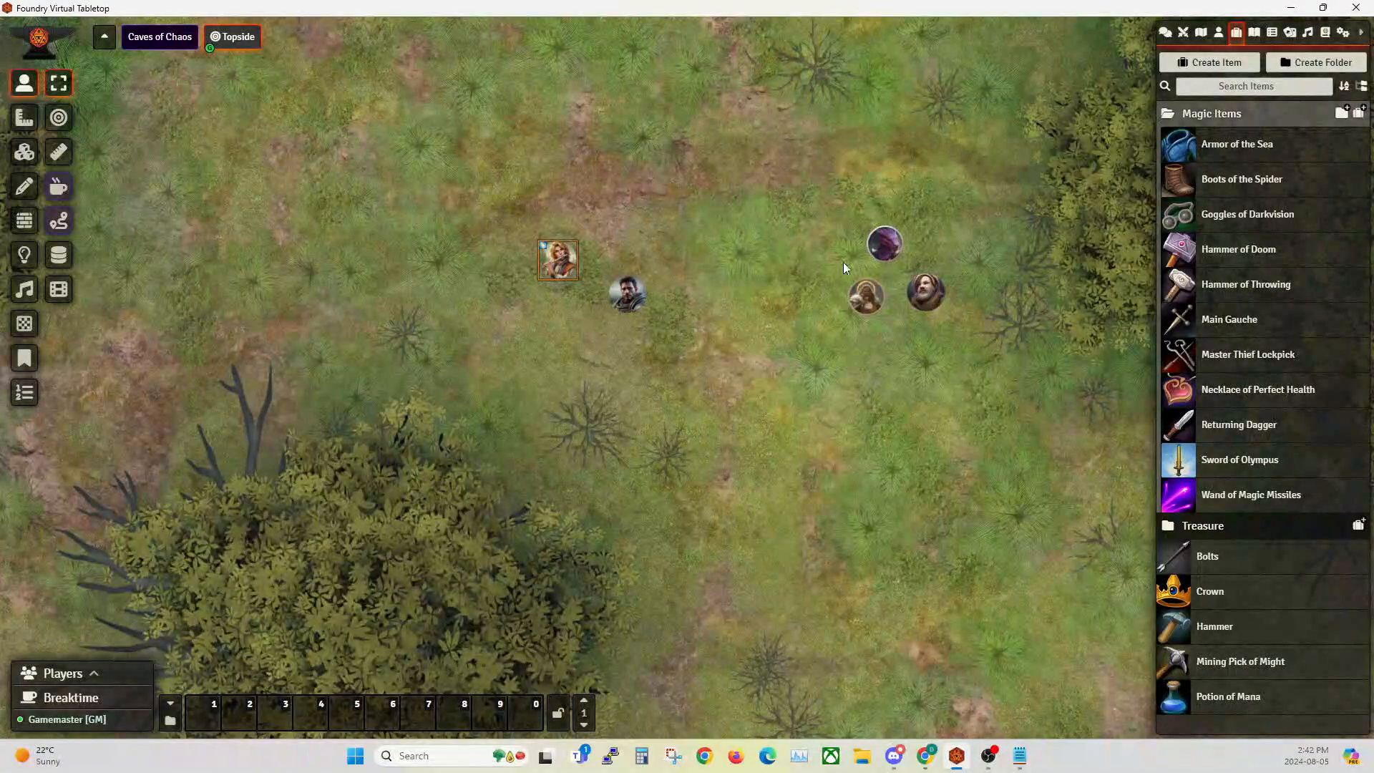
pyautogui.doubleClick(887, 250)
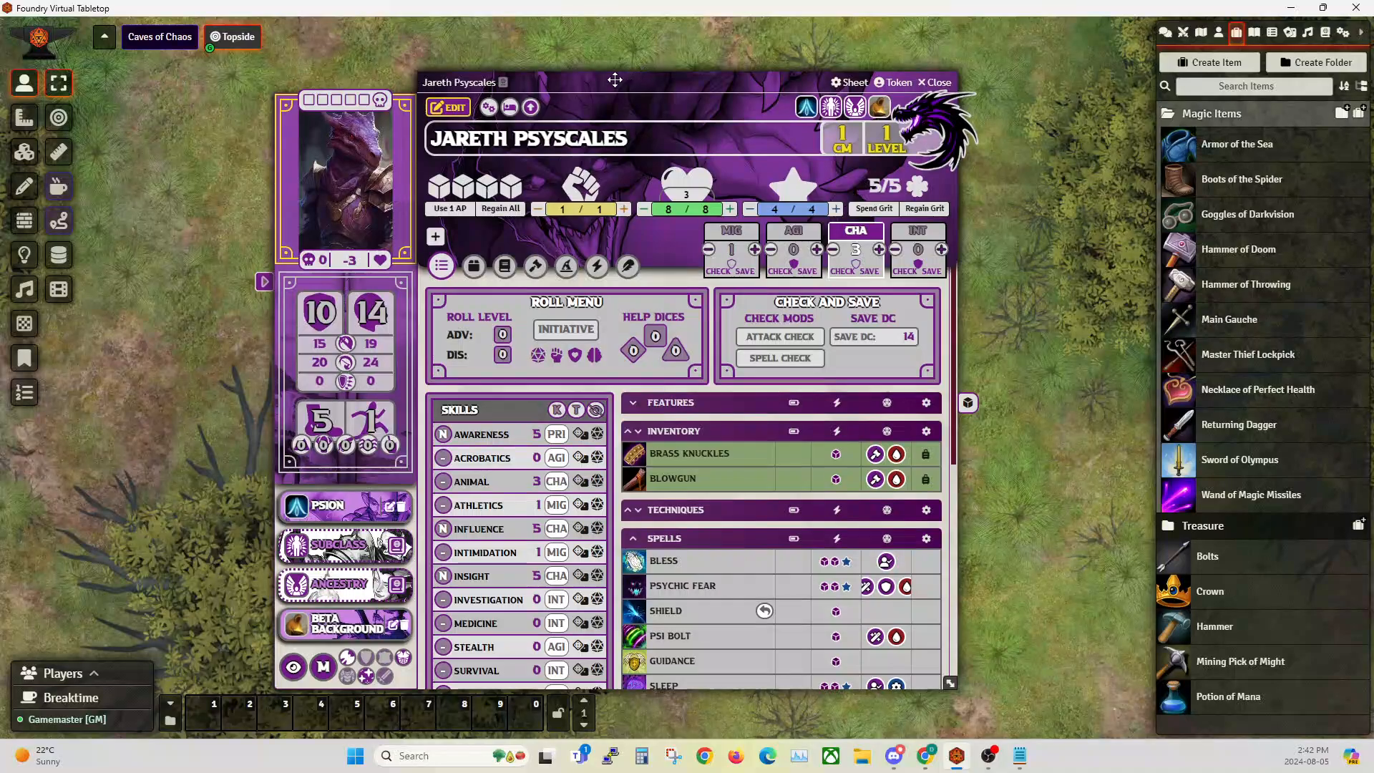
pyautogui.moveTo(637, 79); pyautogui.dragTo(478, 57)
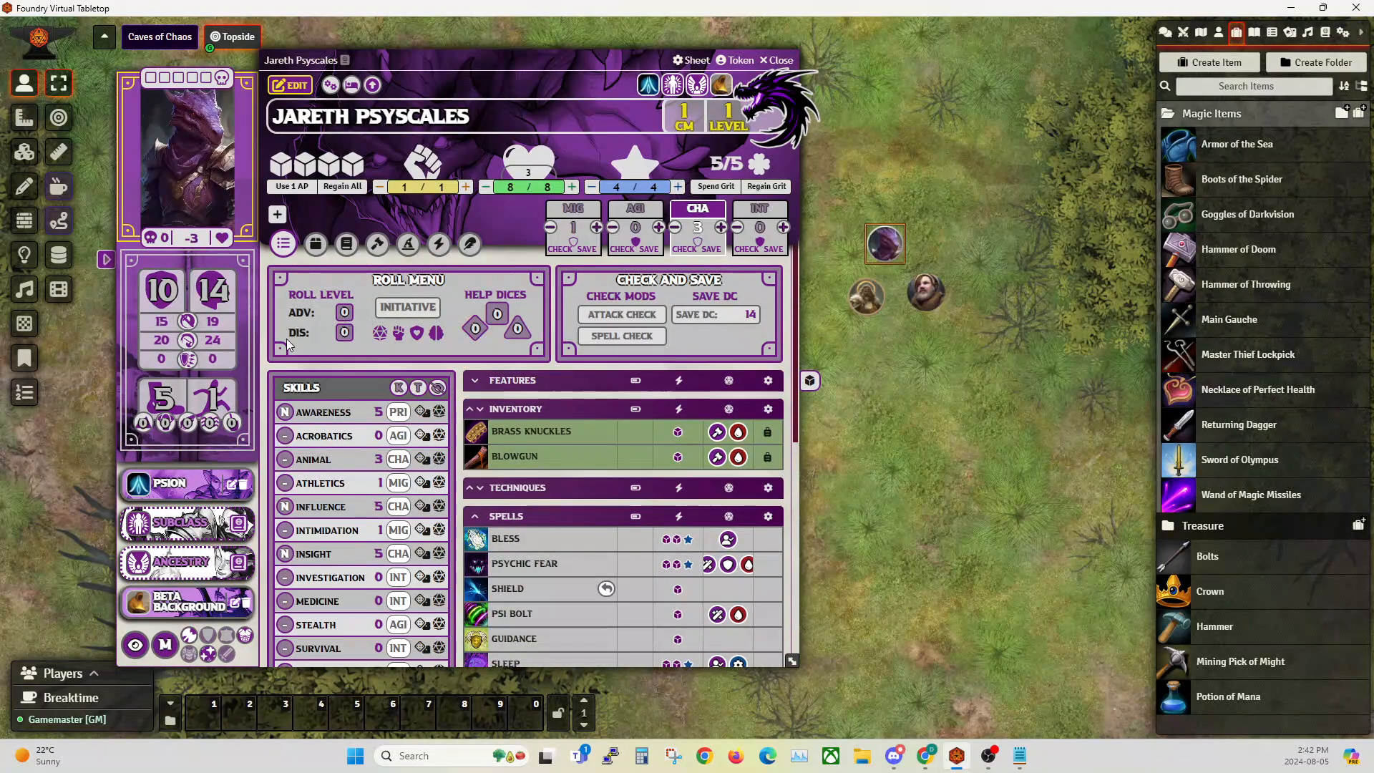
pyautogui.moveTo(134, 650)
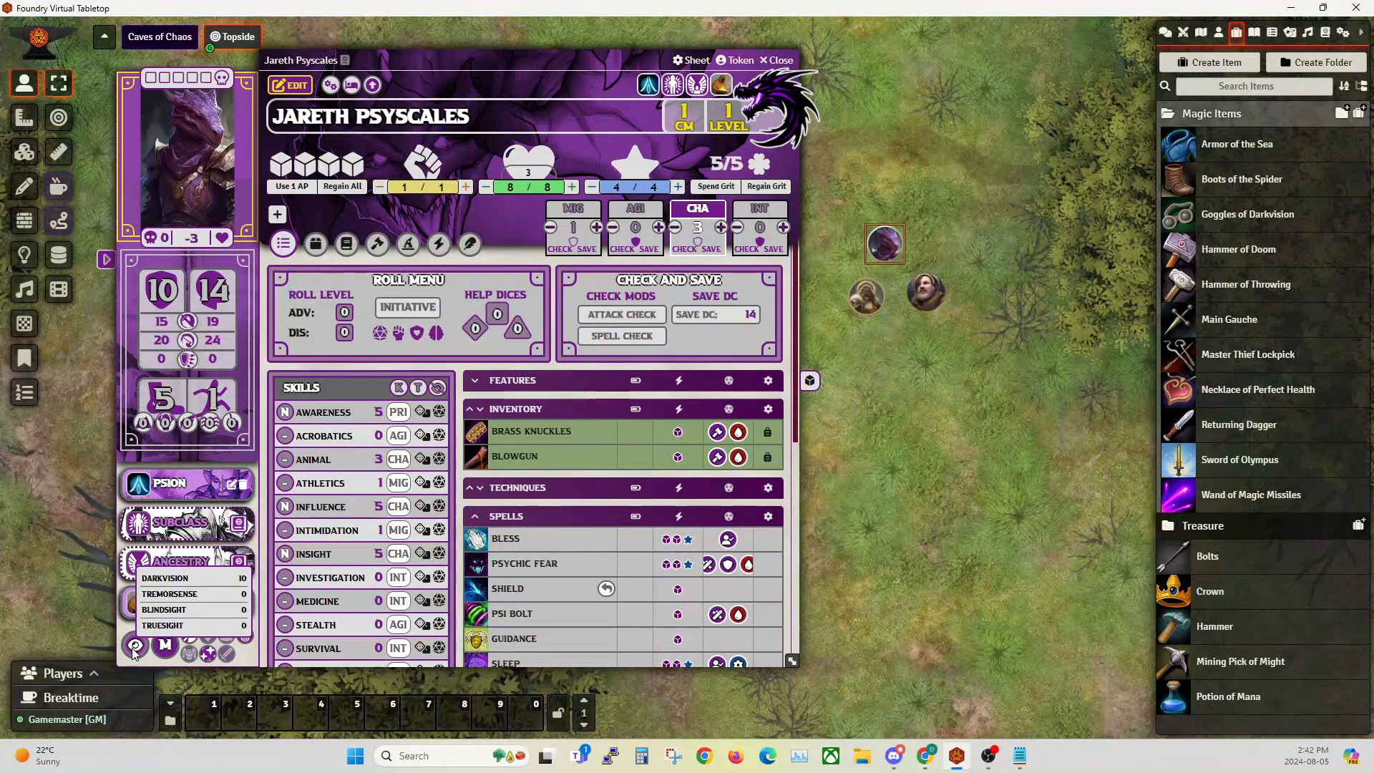
# Add the Goggles of Darkvision to Jareth Psyscales's inventory, equip them, and check the Darkvision sense.
pyautogui.click(315, 243)
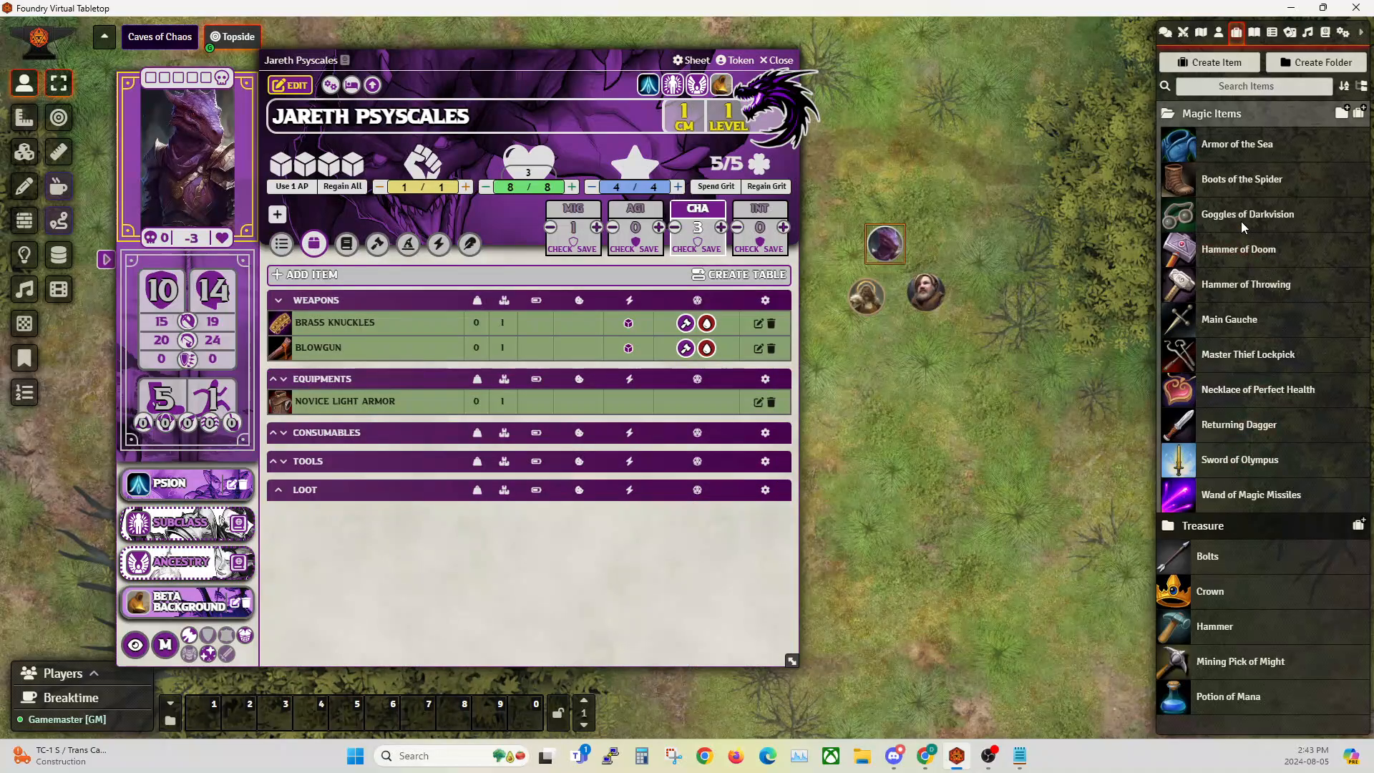
pyautogui.moveTo(1241, 218); pyautogui.dragTo(467, 374)
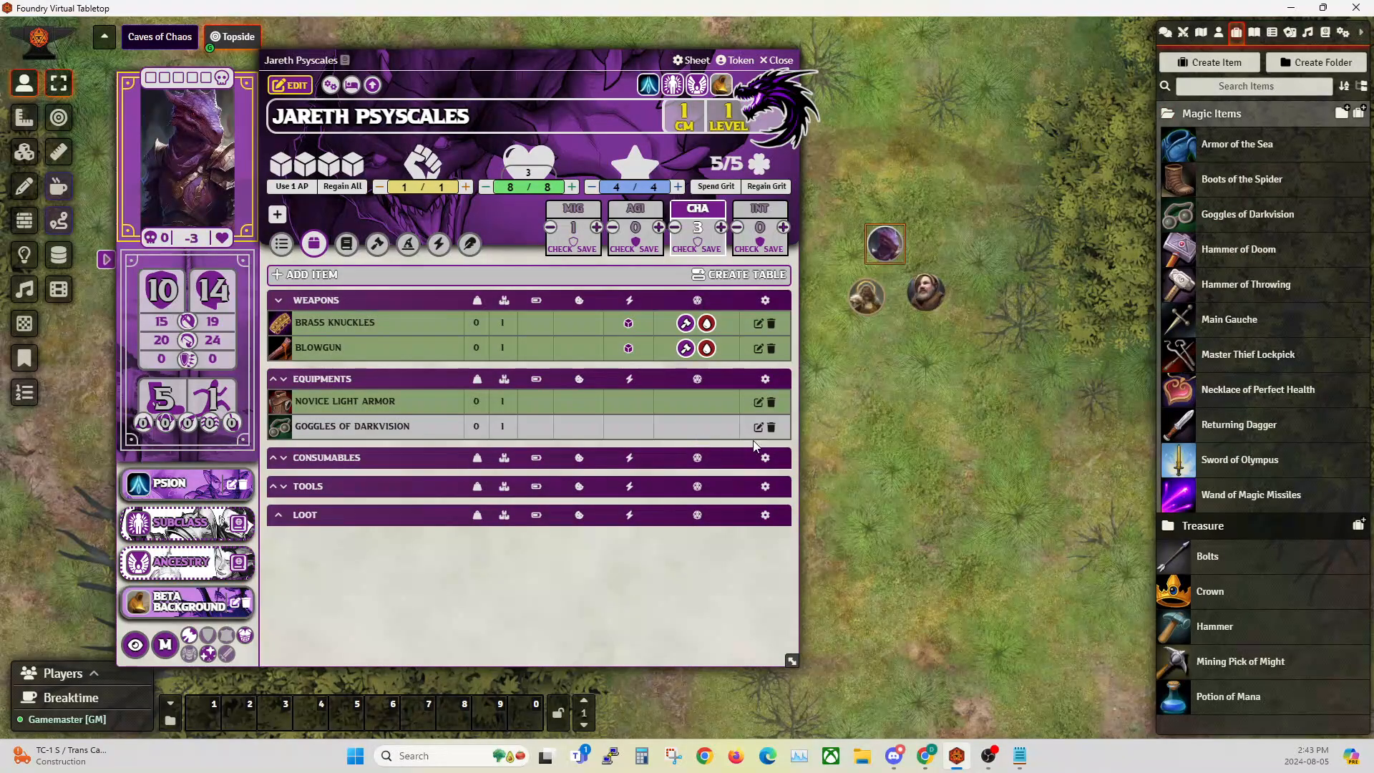
pyautogui.click(295, 86)
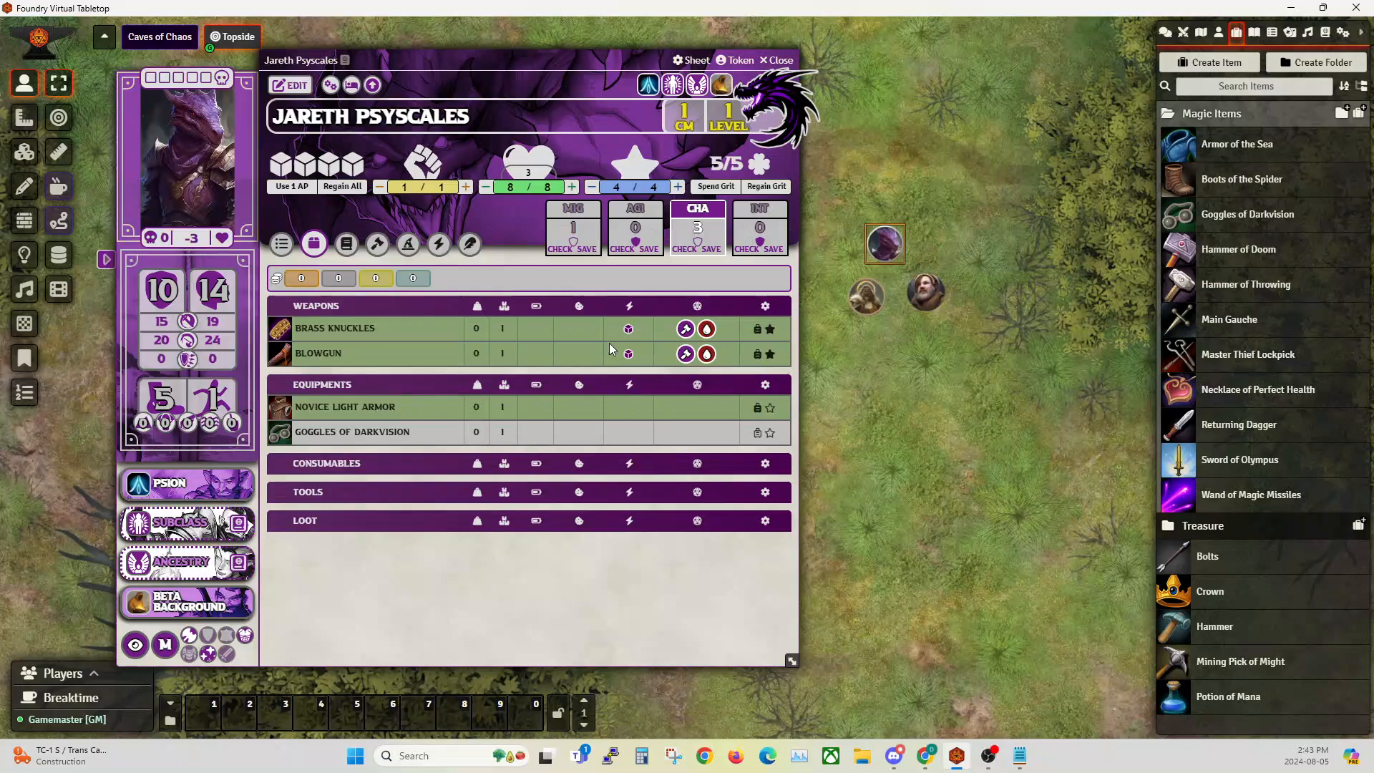
pyautogui.moveTo(133, 646)
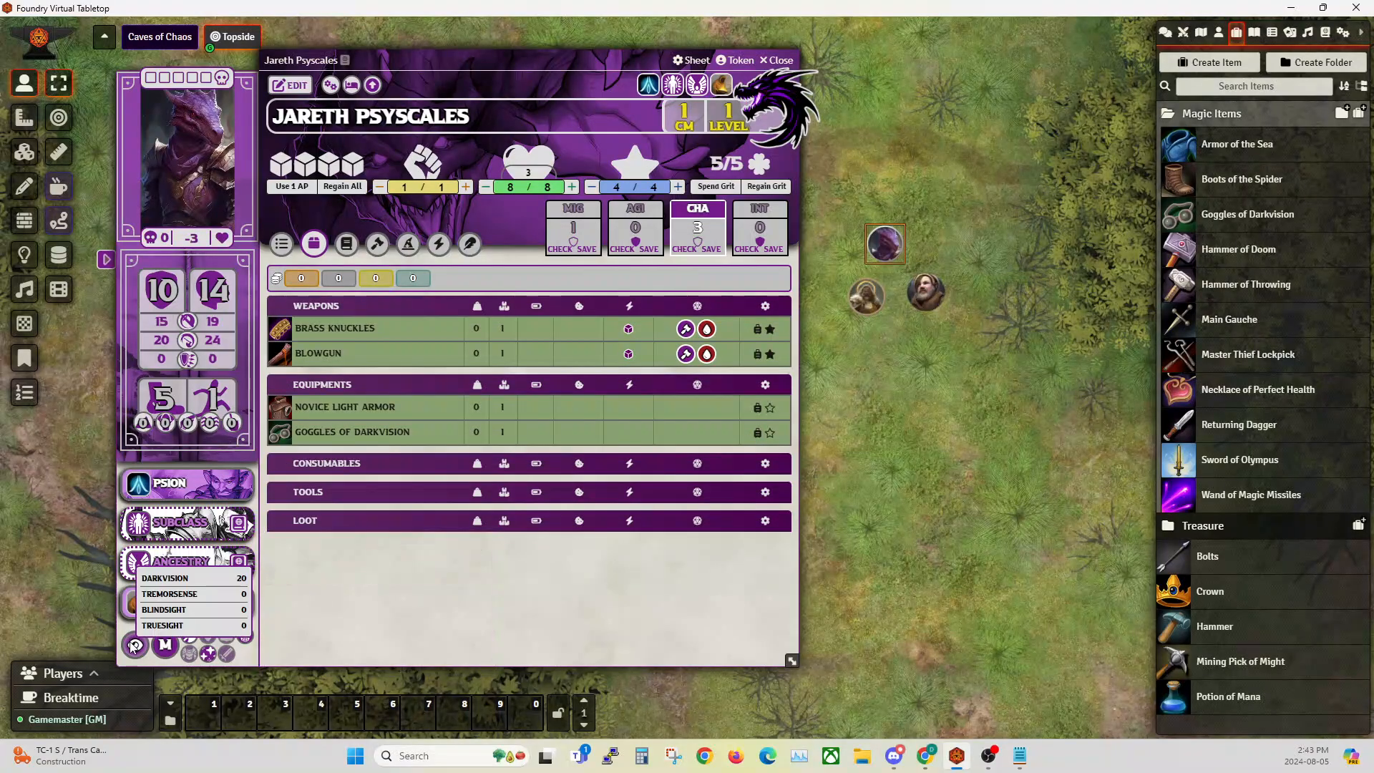
# Review the basic vision settings in Jareth Psyscales's token configuration.
pyautogui.click(732, 62)
pyautogui.click(188, 98)
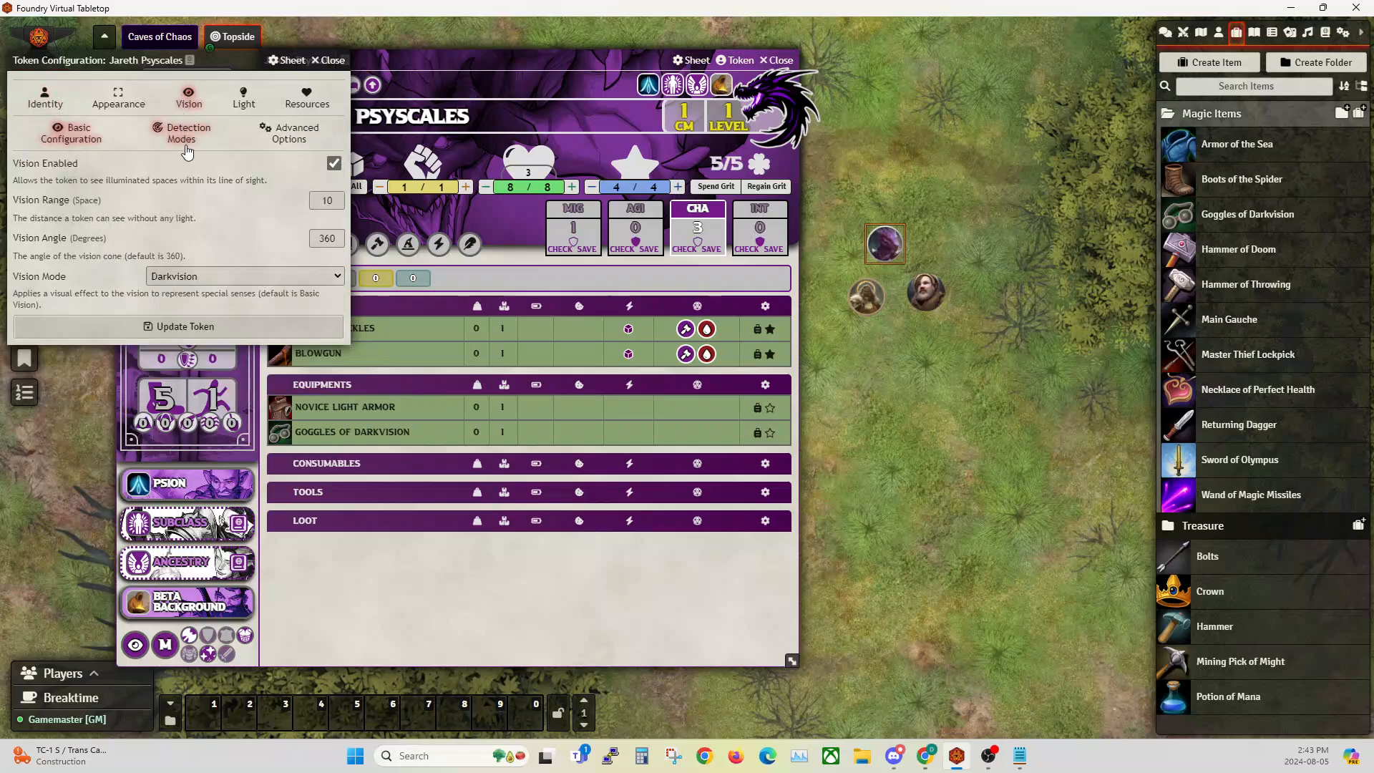
pyautogui.click(333, 61)
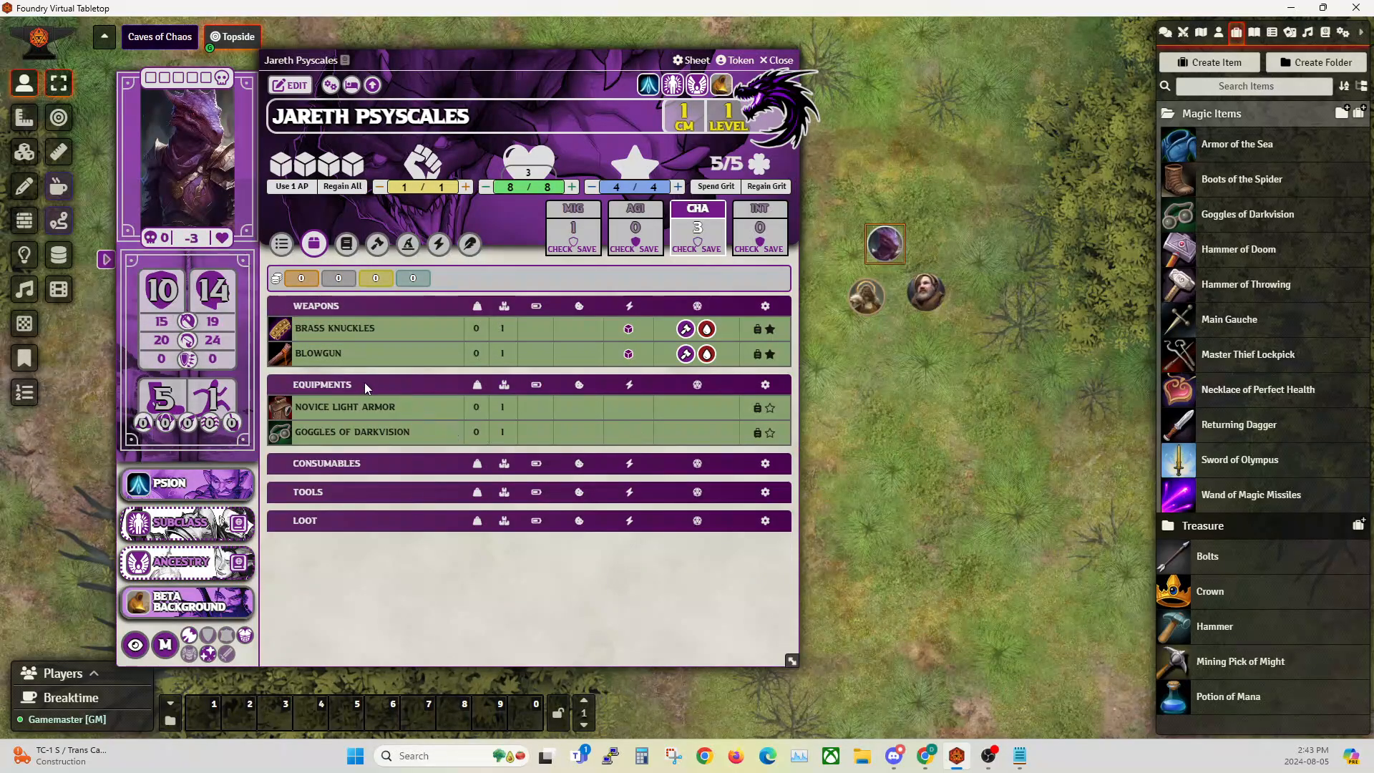
# Delete the Goggles of Darkvision from Jareth Psyscales's inventory, finish editing, and close the sheet.
pyautogui.click(290, 86)
pyautogui.click(771, 427)
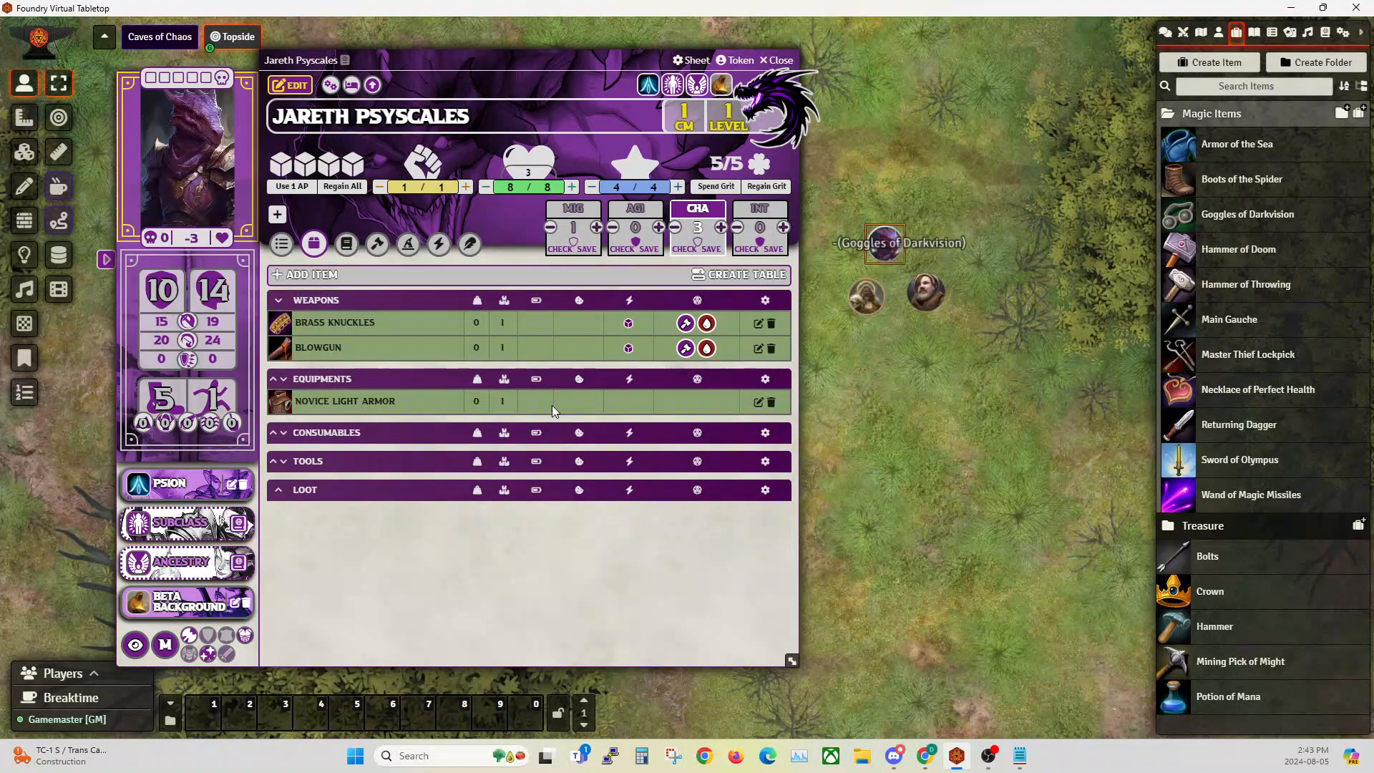
pyautogui.click(291, 85)
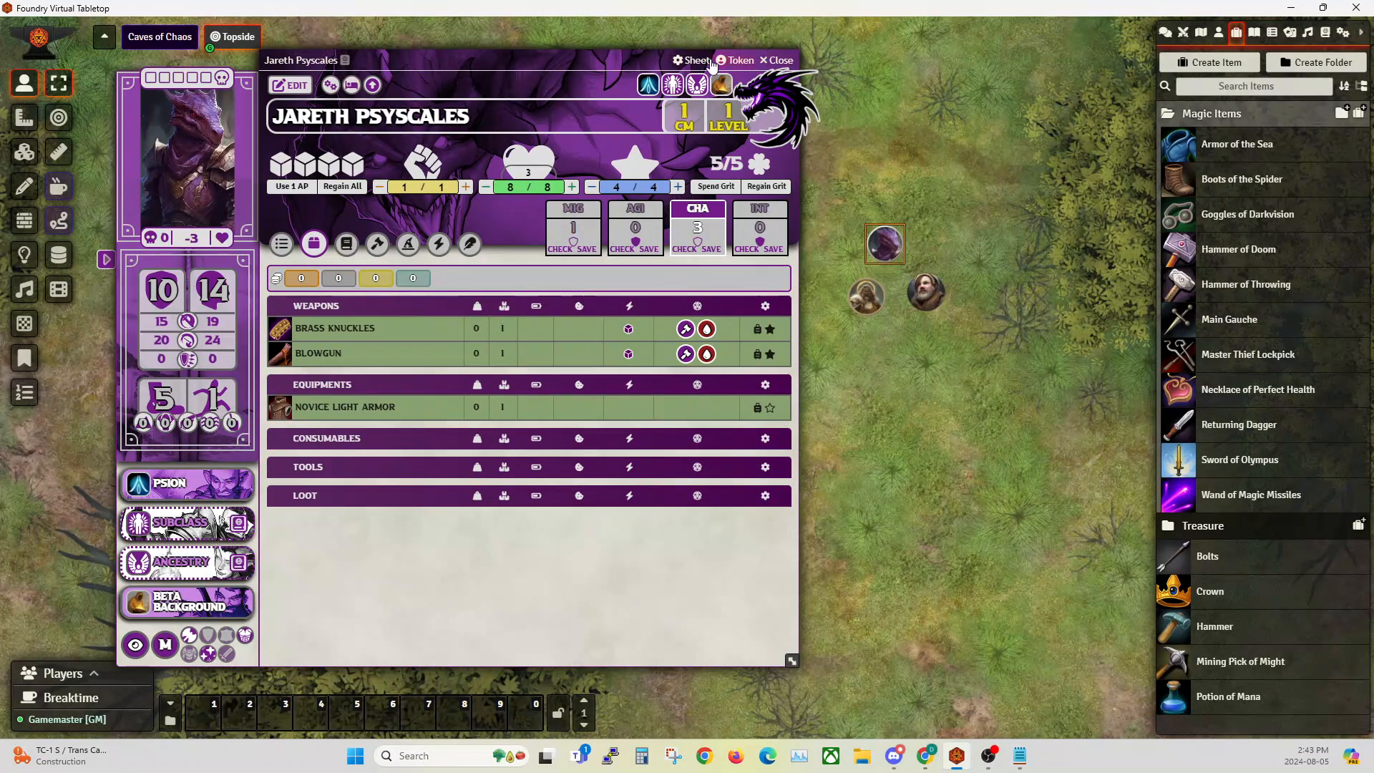
pyautogui.click(786, 62)
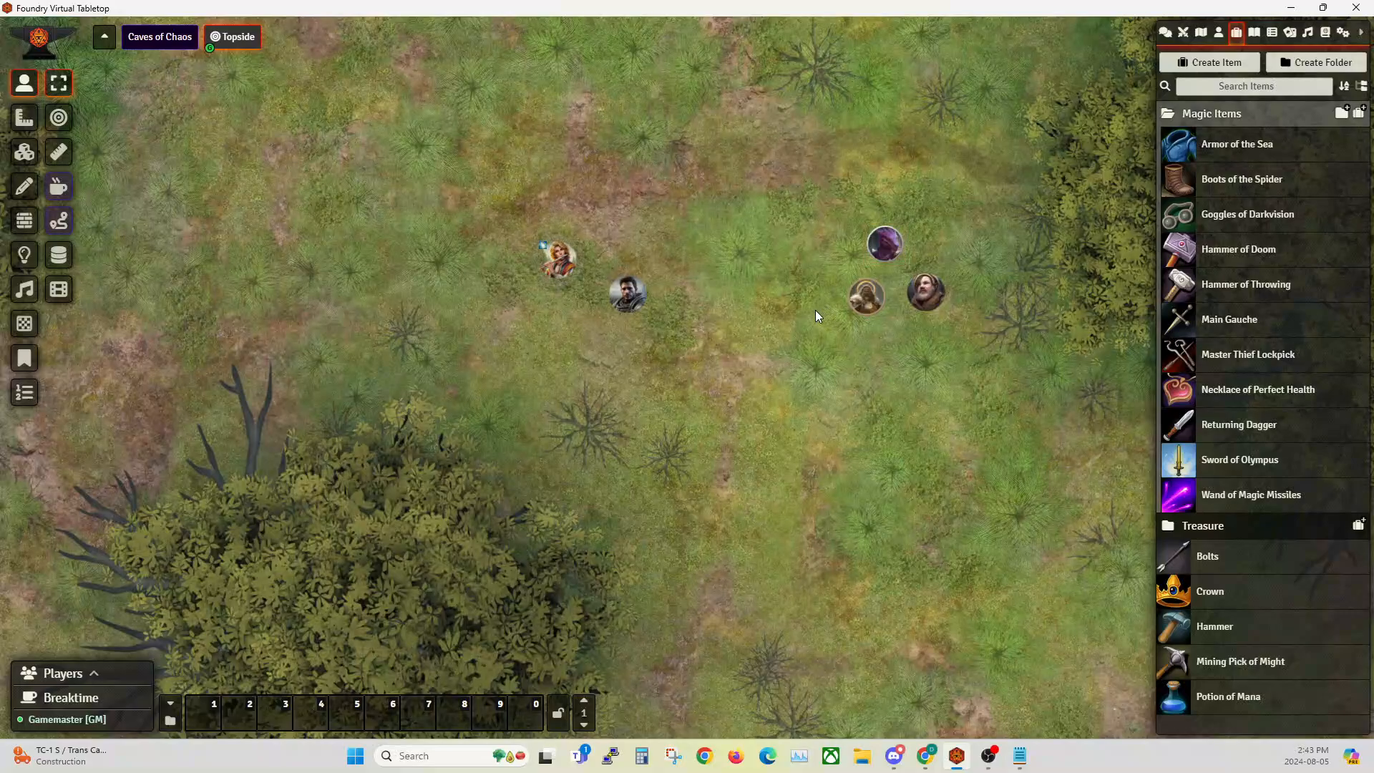
# Open the Necklace of Perfect Health and review the attribute changes configured in its passive effect.
pyautogui.click(1279, 396)
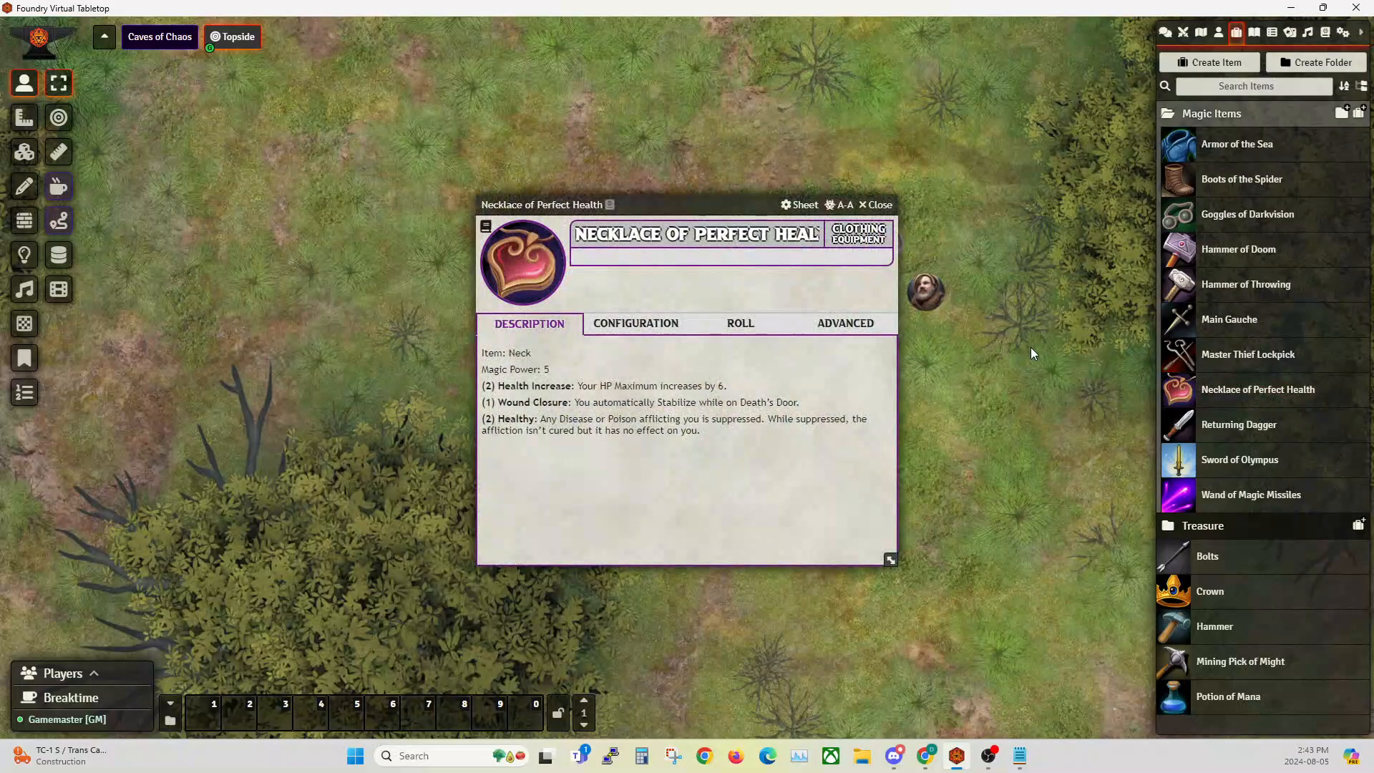
pyautogui.click(843, 324)
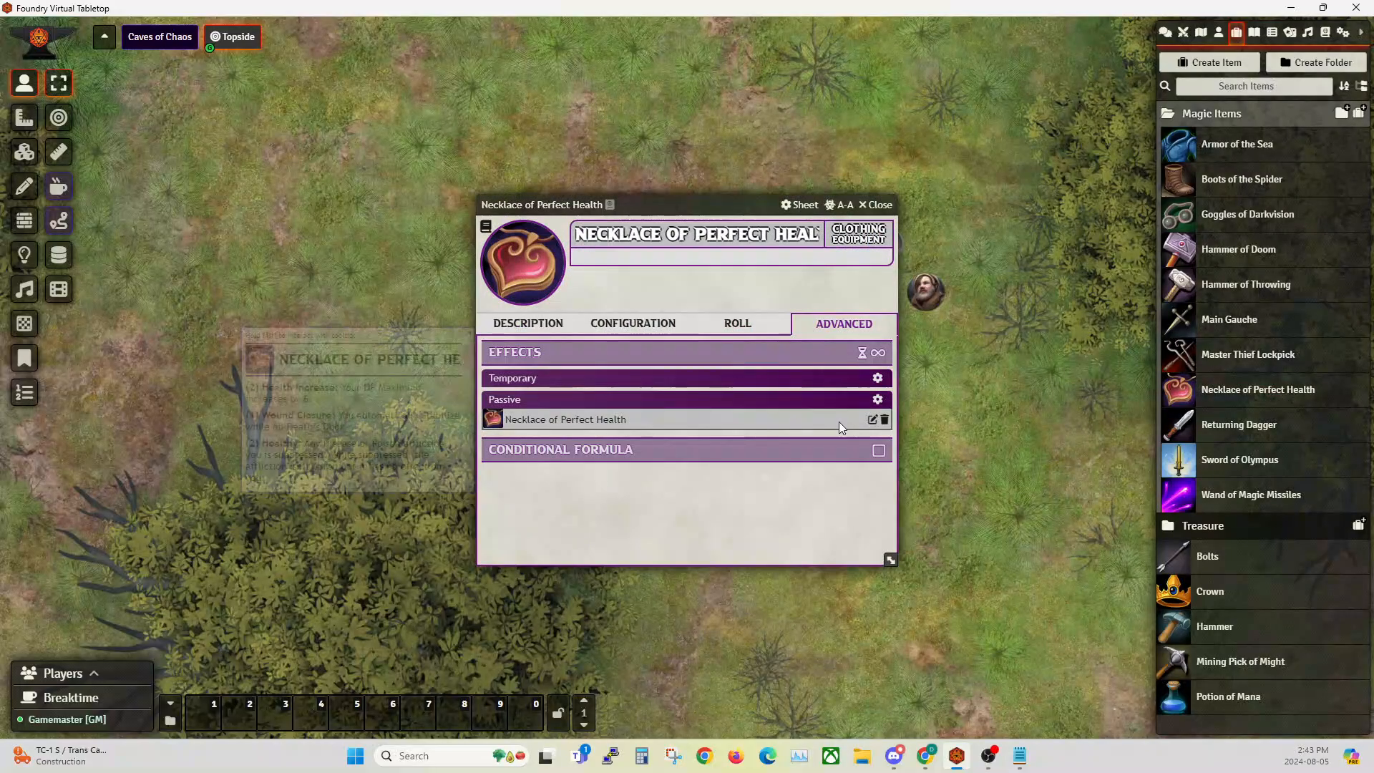
pyautogui.click(877, 419)
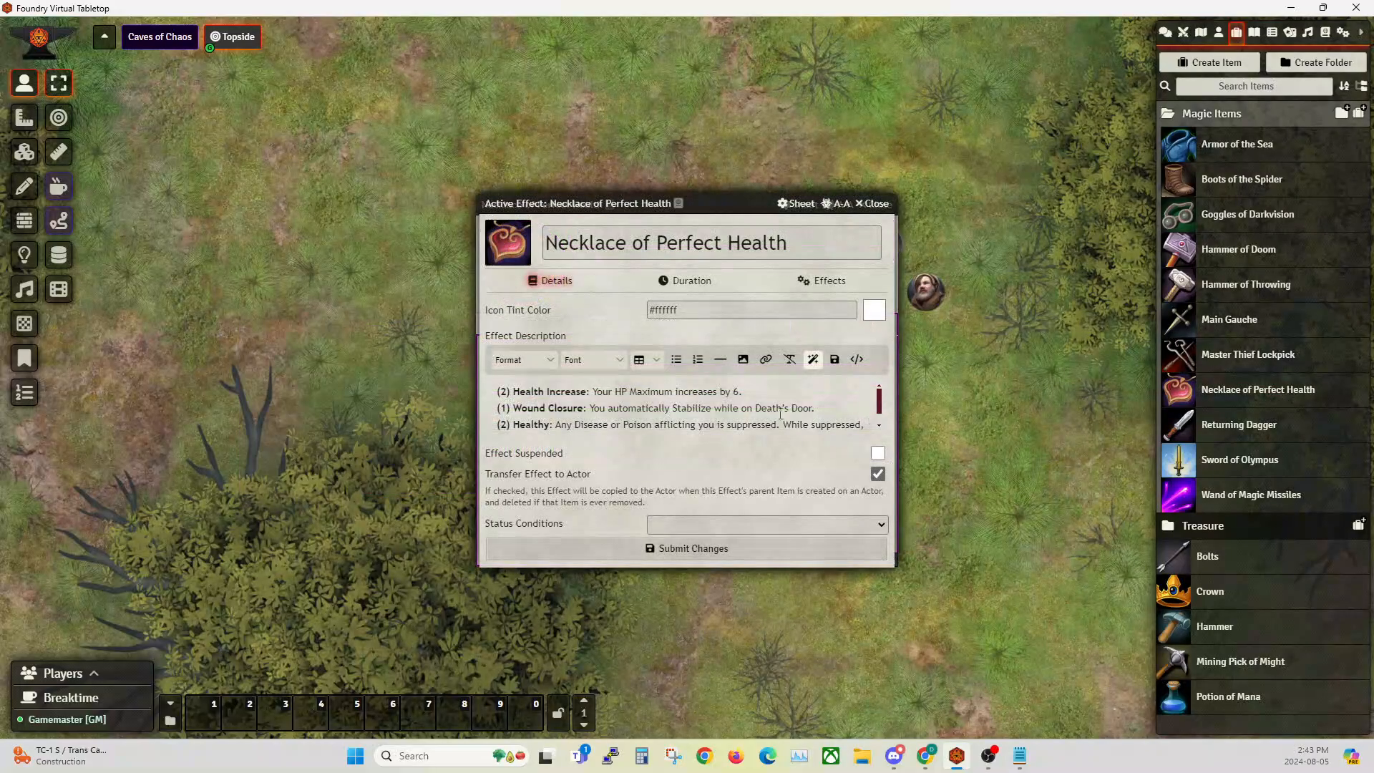
pyautogui.click(823, 281)
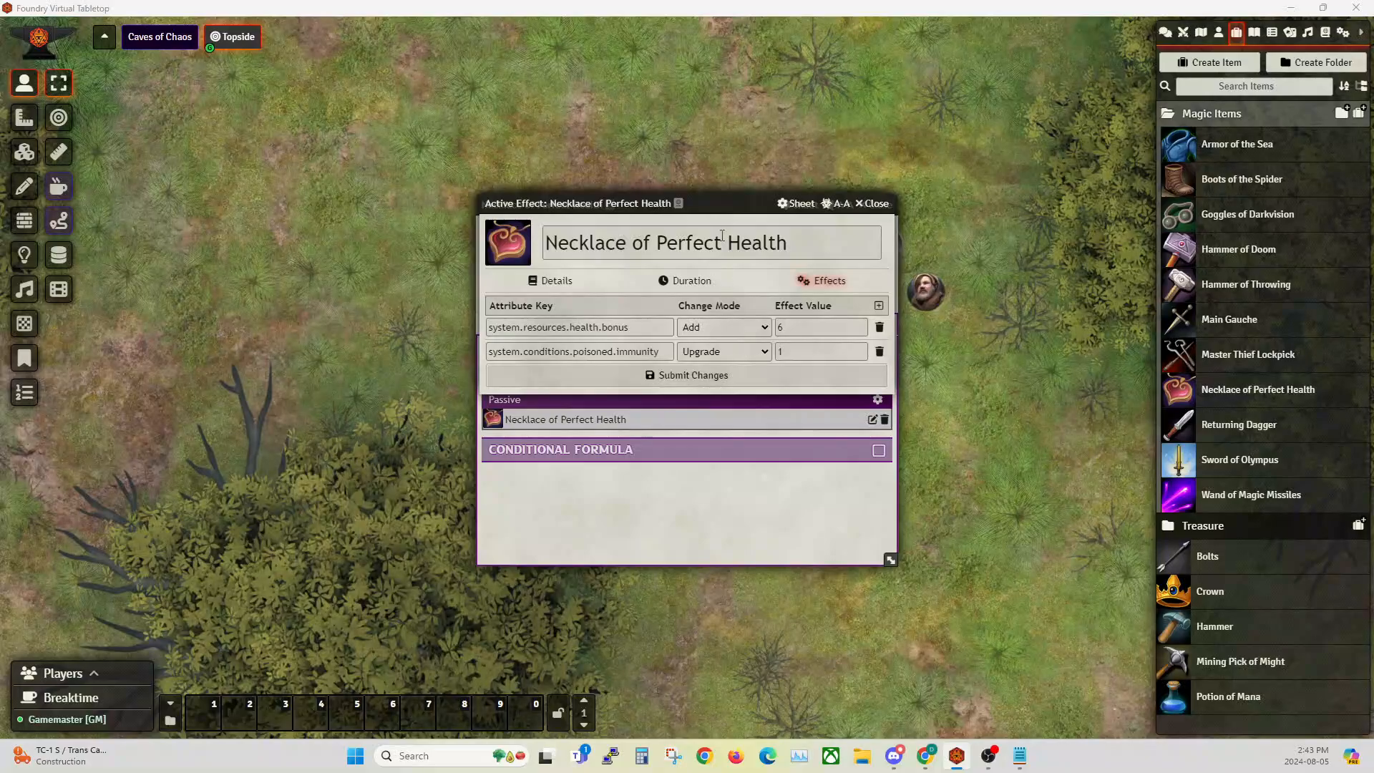
pyautogui.moveTo(704, 203); pyautogui.dragTo(313, 190)
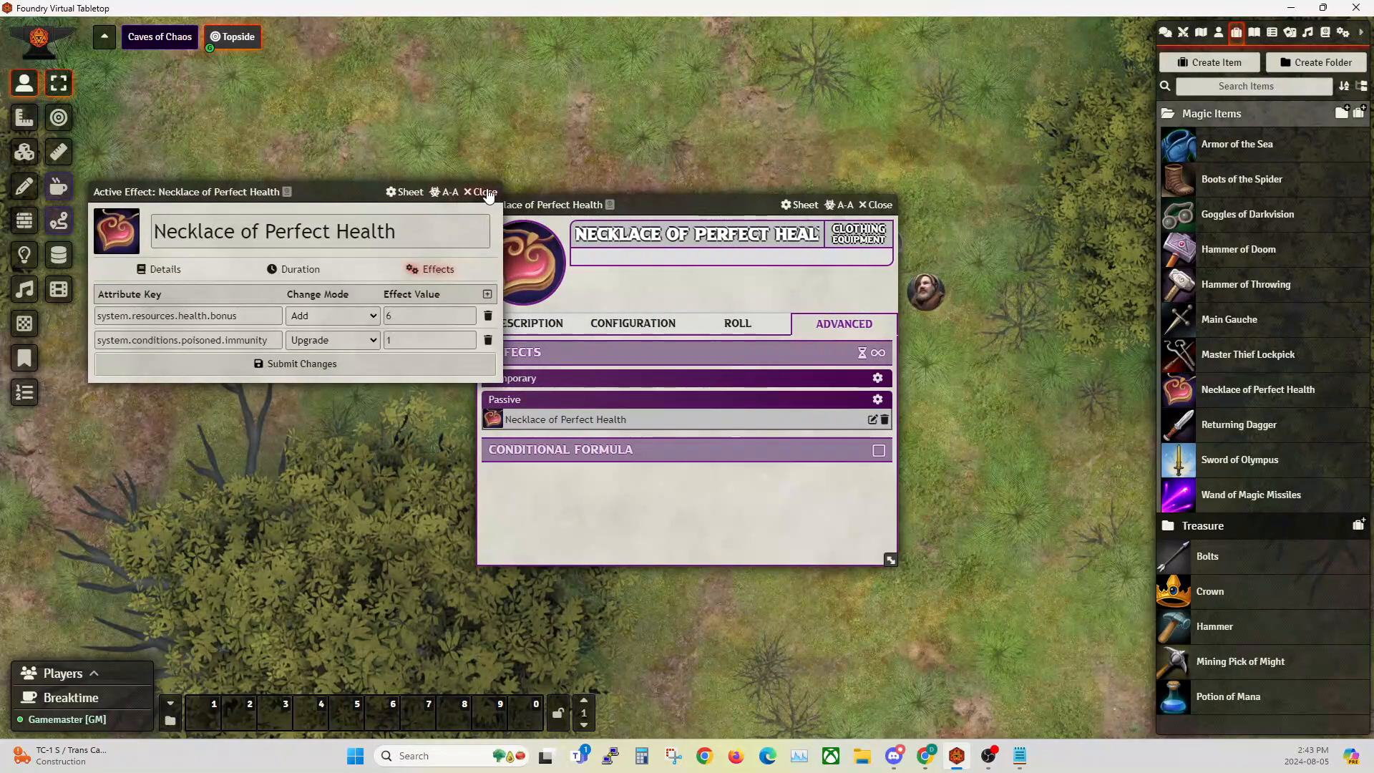
pyautogui.click(876, 206)
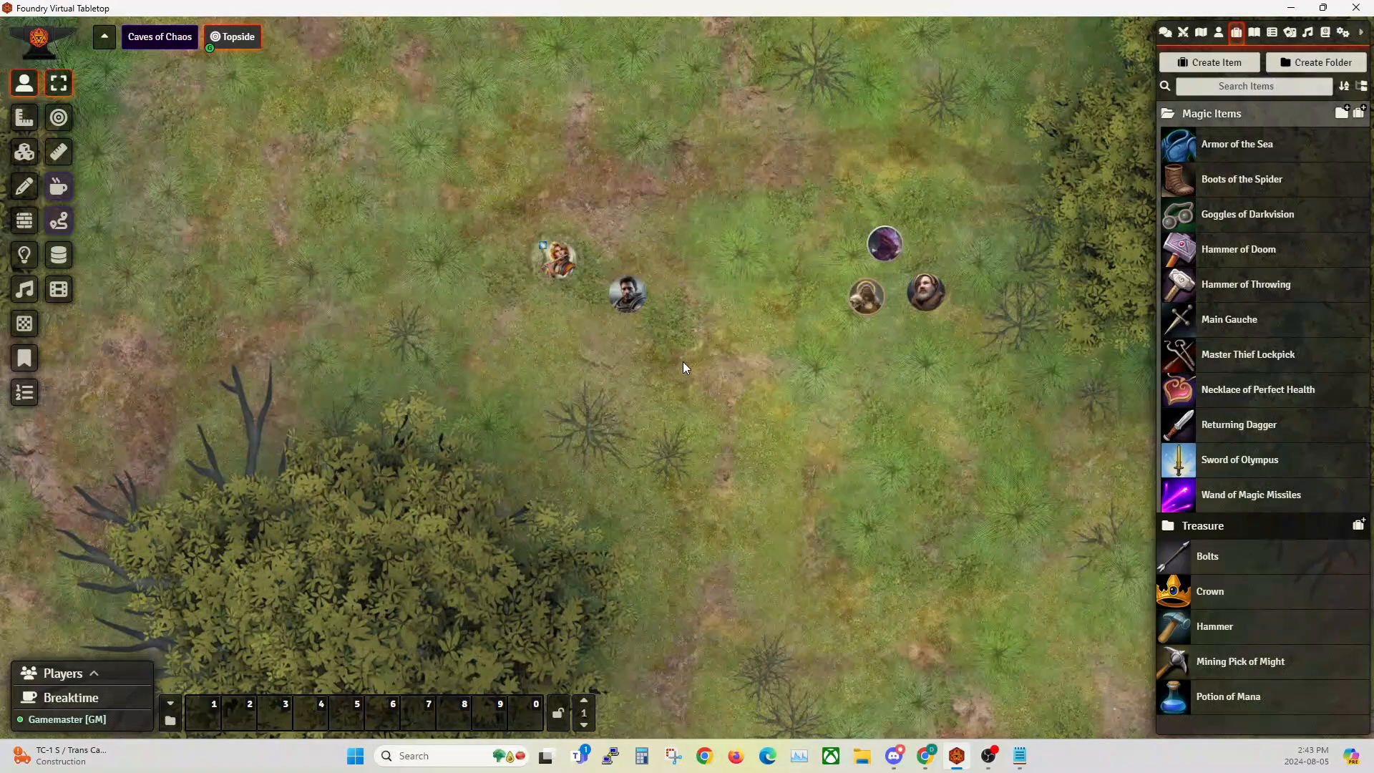
# On Slaughter's sheet, restore health to 11 and add and equip the Necklace of Perfect Health.
pyautogui.doubleClick(641, 307)
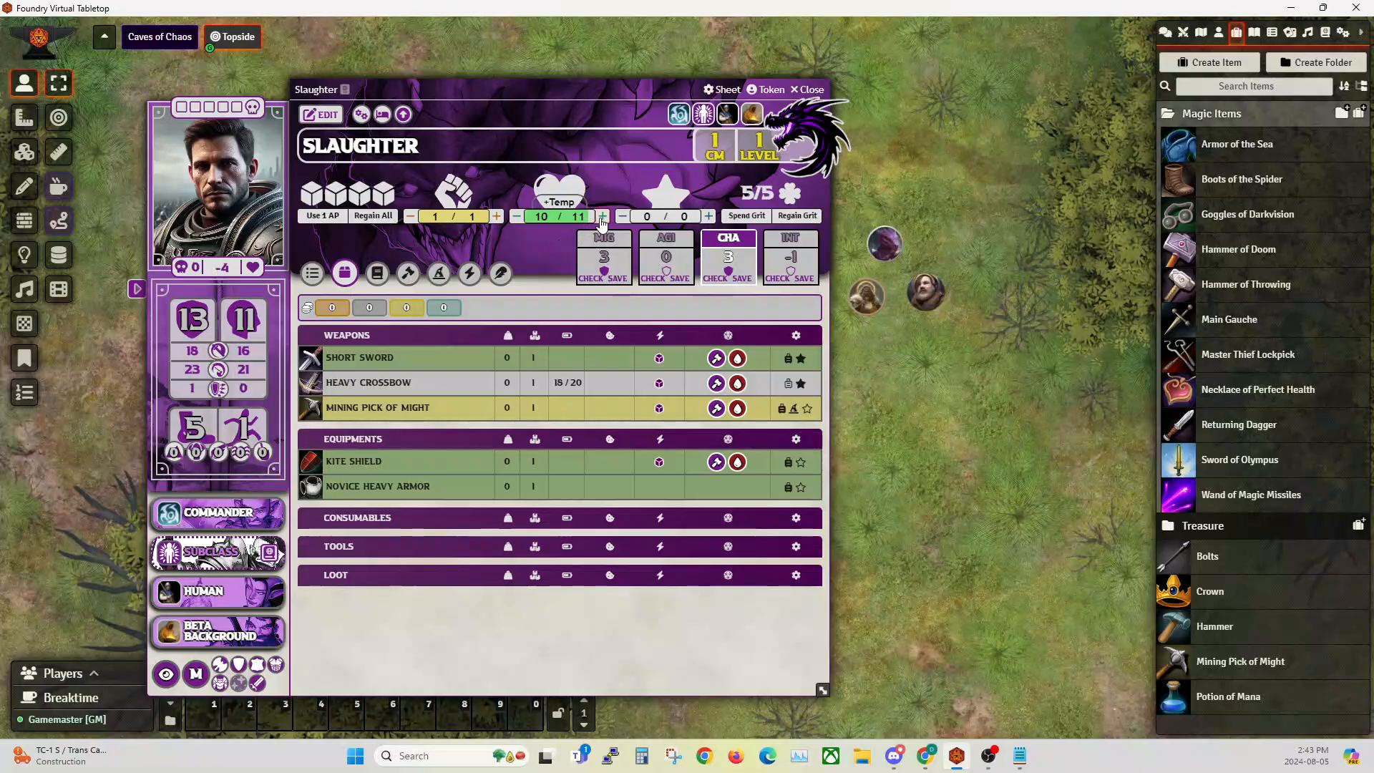
pyautogui.click(601, 217)
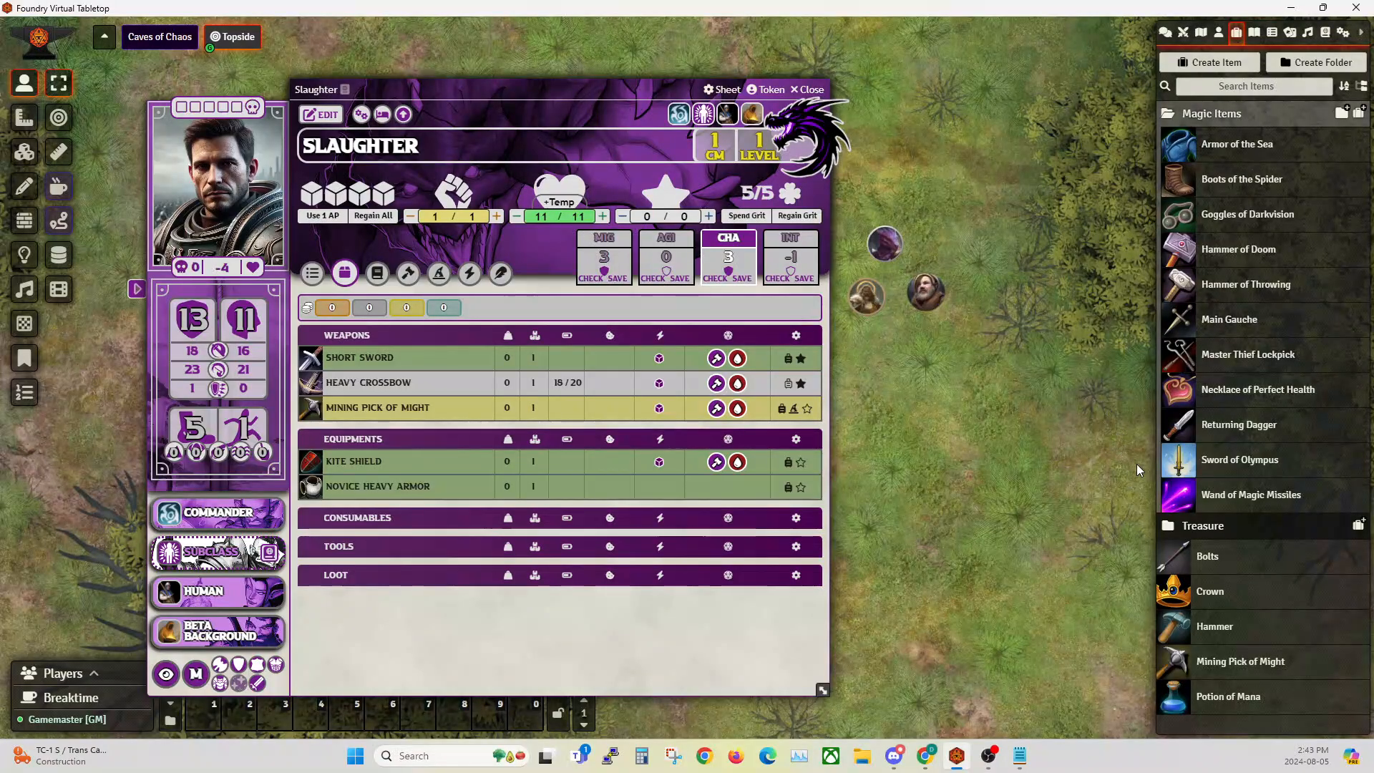
pyautogui.moveTo(1245, 391); pyautogui.dragTo(543, 391)
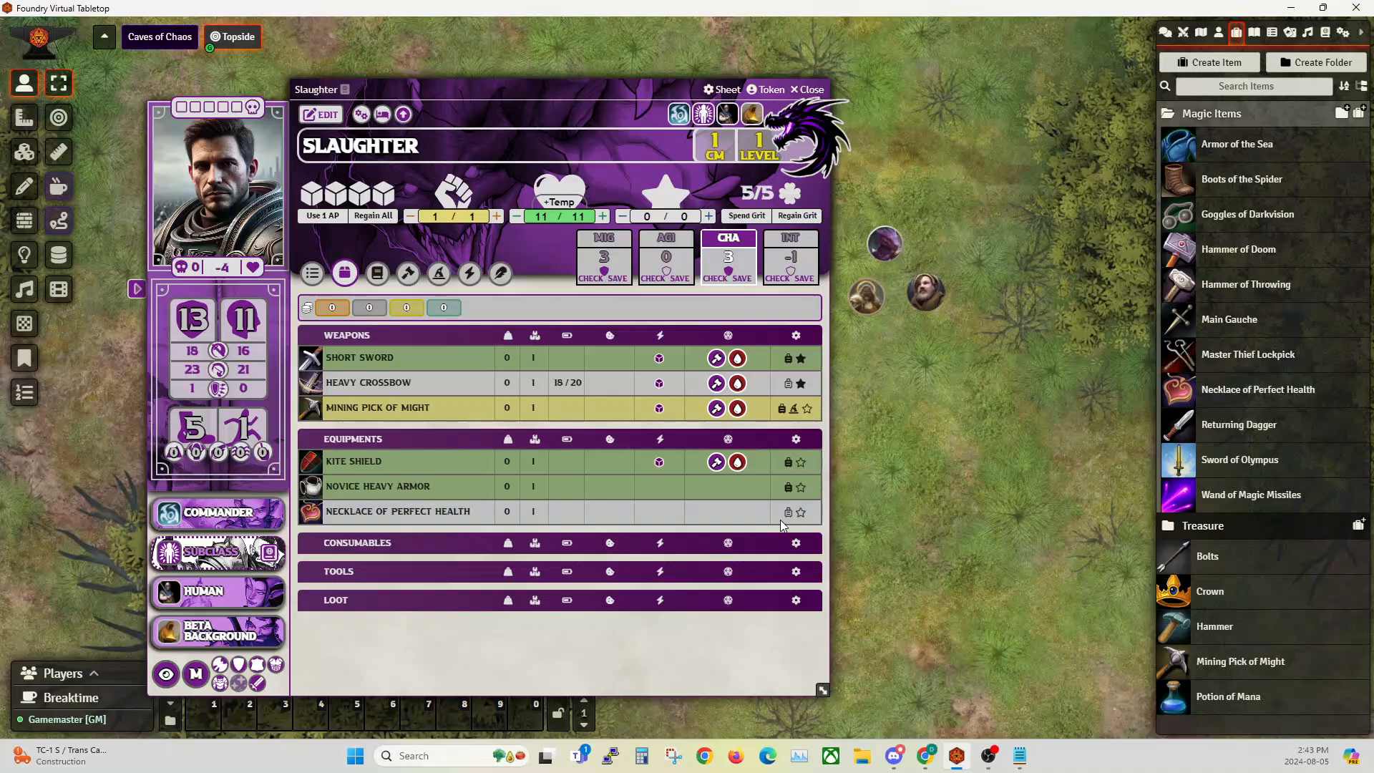
pyautogui.click(789, 513)
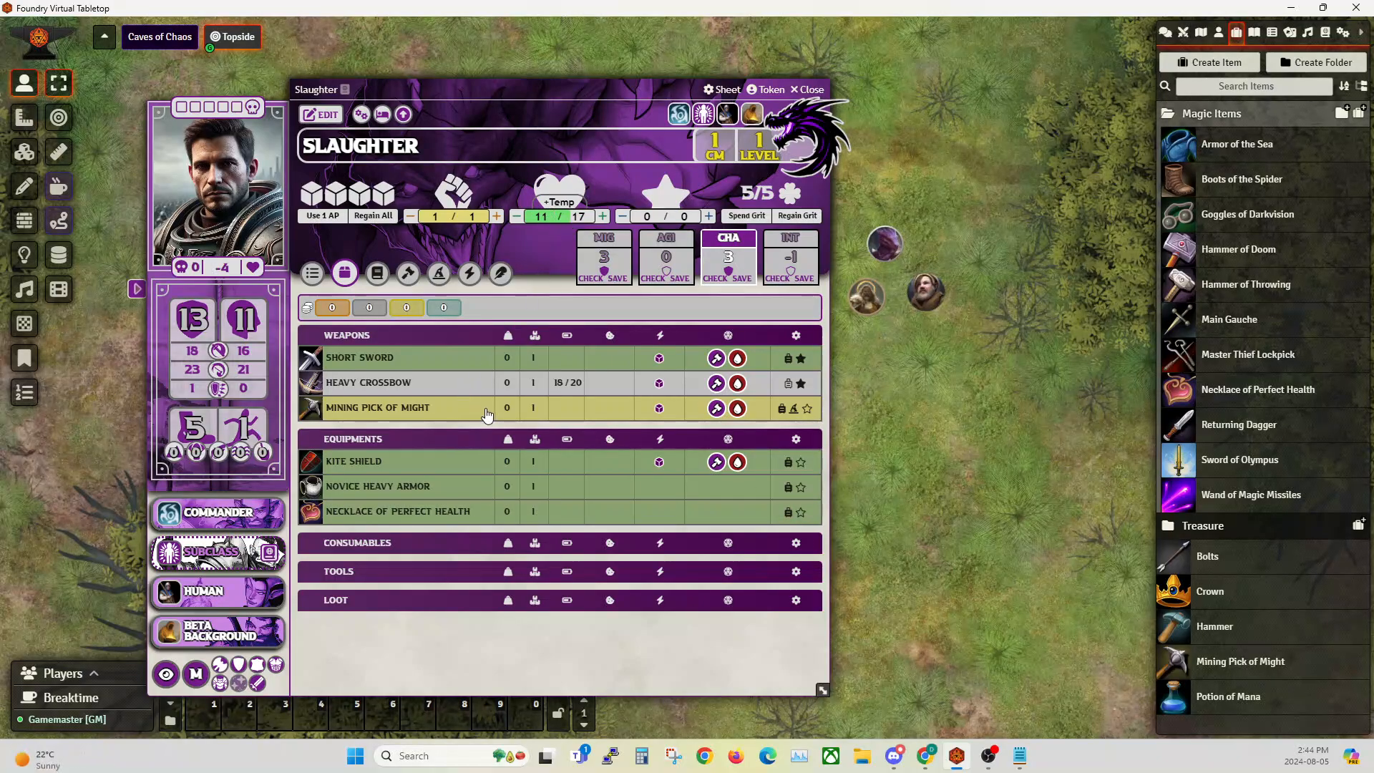
# Hide the untrained trades in Slaughter's main sheet section and examine the condition immunities for the necklace's effect.
pyautogui.moveTo(422, 392)
pyautogui.click(312, 273)
pyautogui.scroll(-5, 377, 489)
pyautogui.scroll(-1, 377, 489)
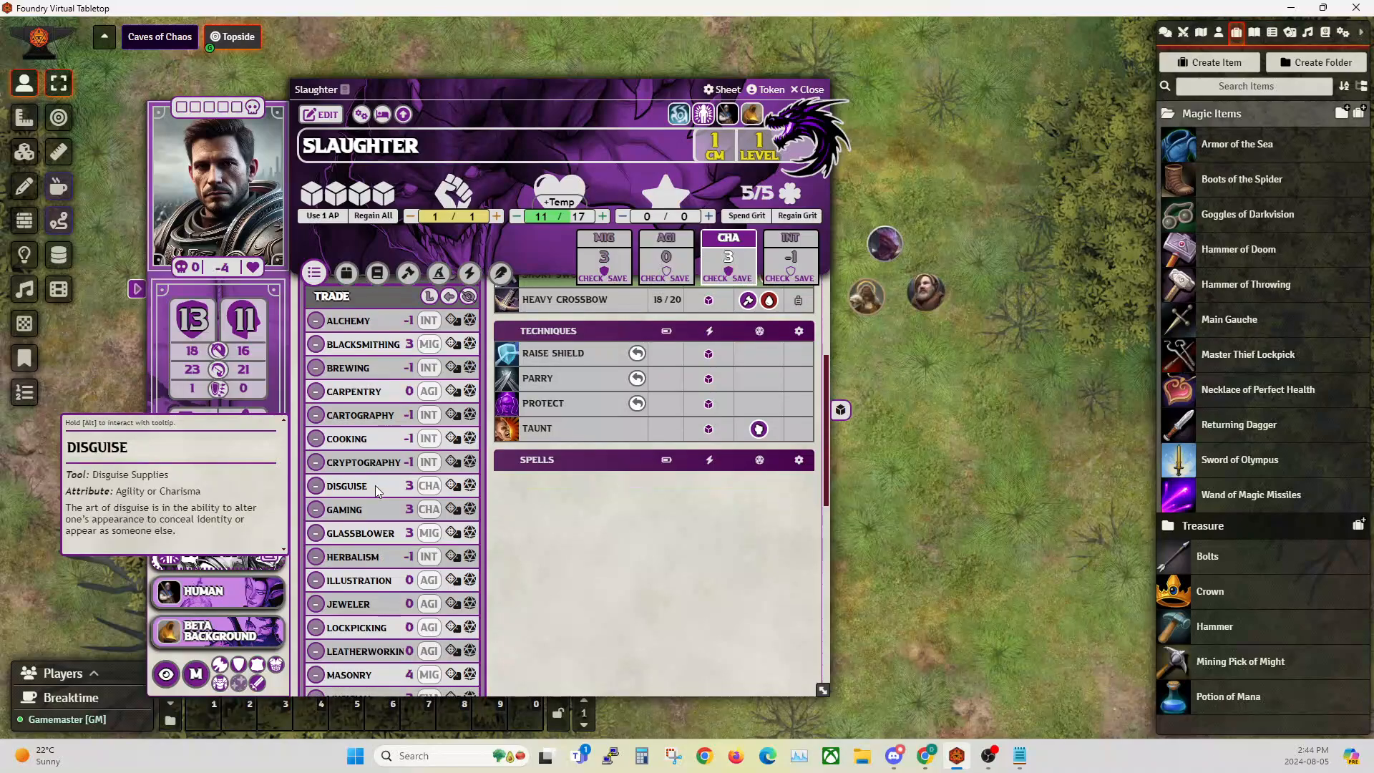
pyautogui.scroll(-4, 354, 497)
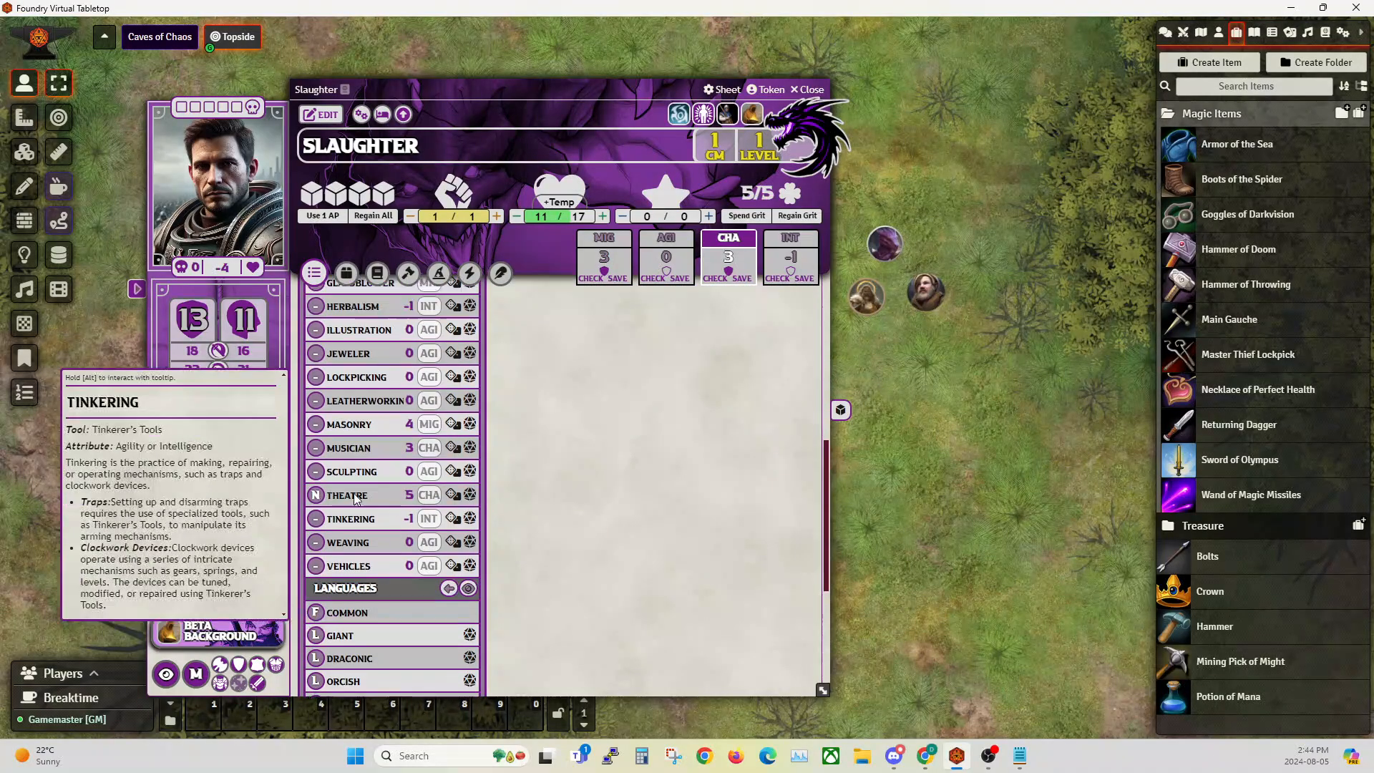
pyautogui.scroll(10, 371, 475)
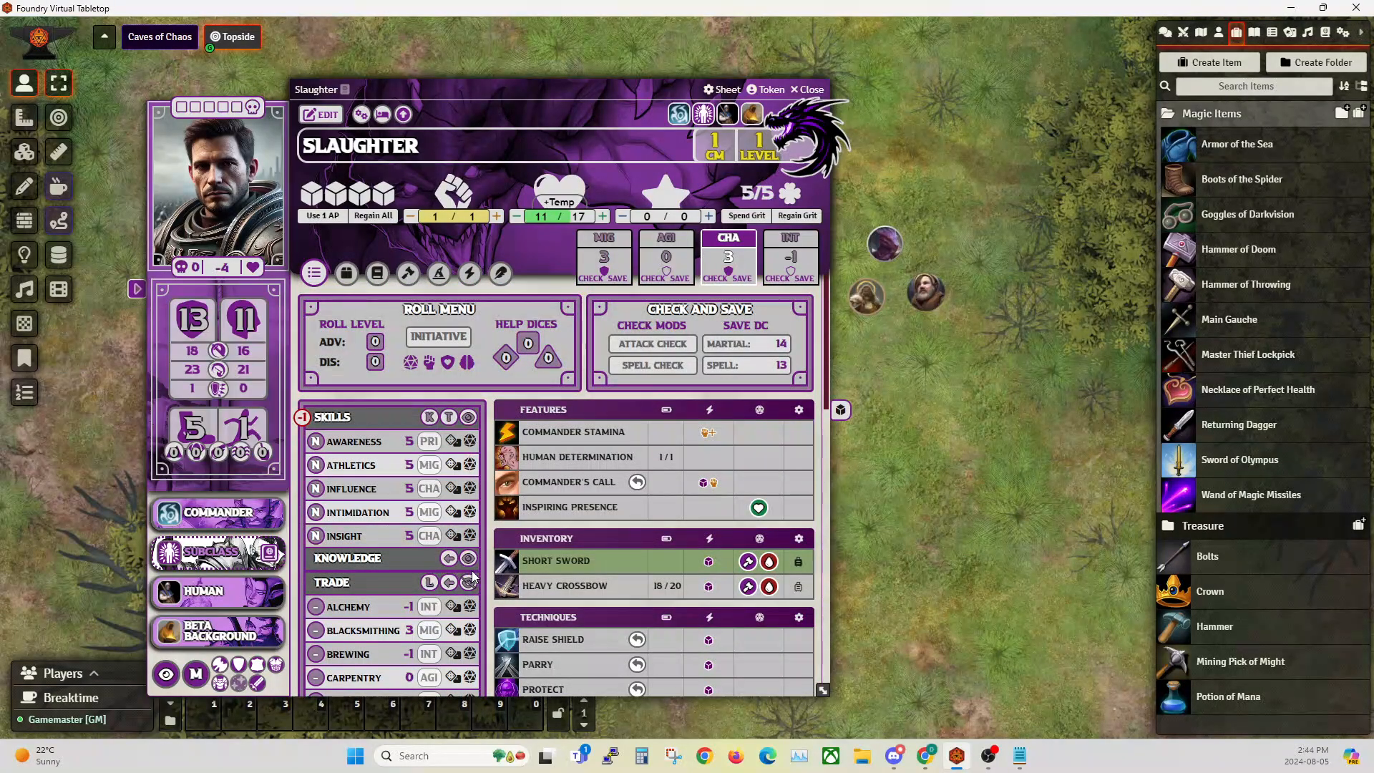
pyautogui.scroll(-5, 464, 559)
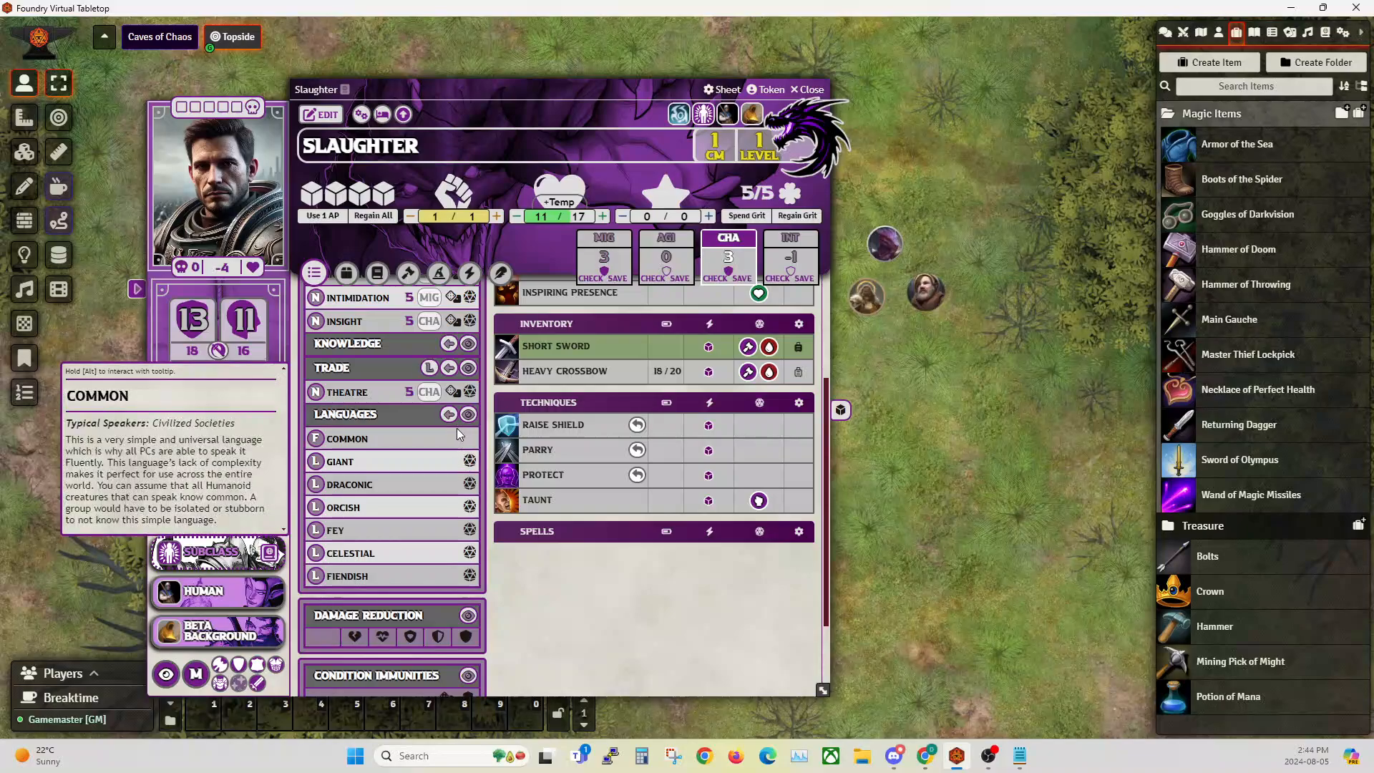
pyautogui.scroll(-3, 420, 495)
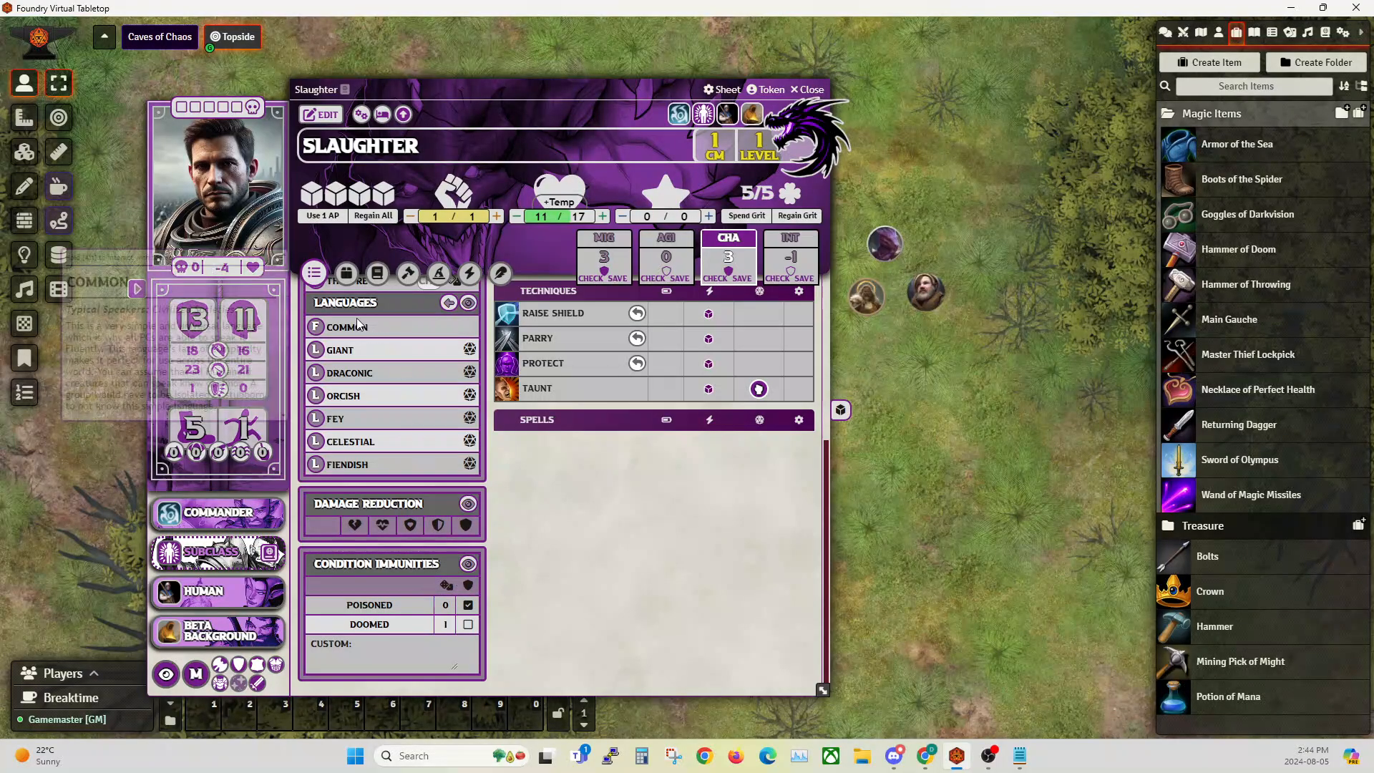
# Unequip the Necklace of Perfect Health and recheck Slaughter's condition immunities before closing the sheet.
pyautogui.click(346, 273)
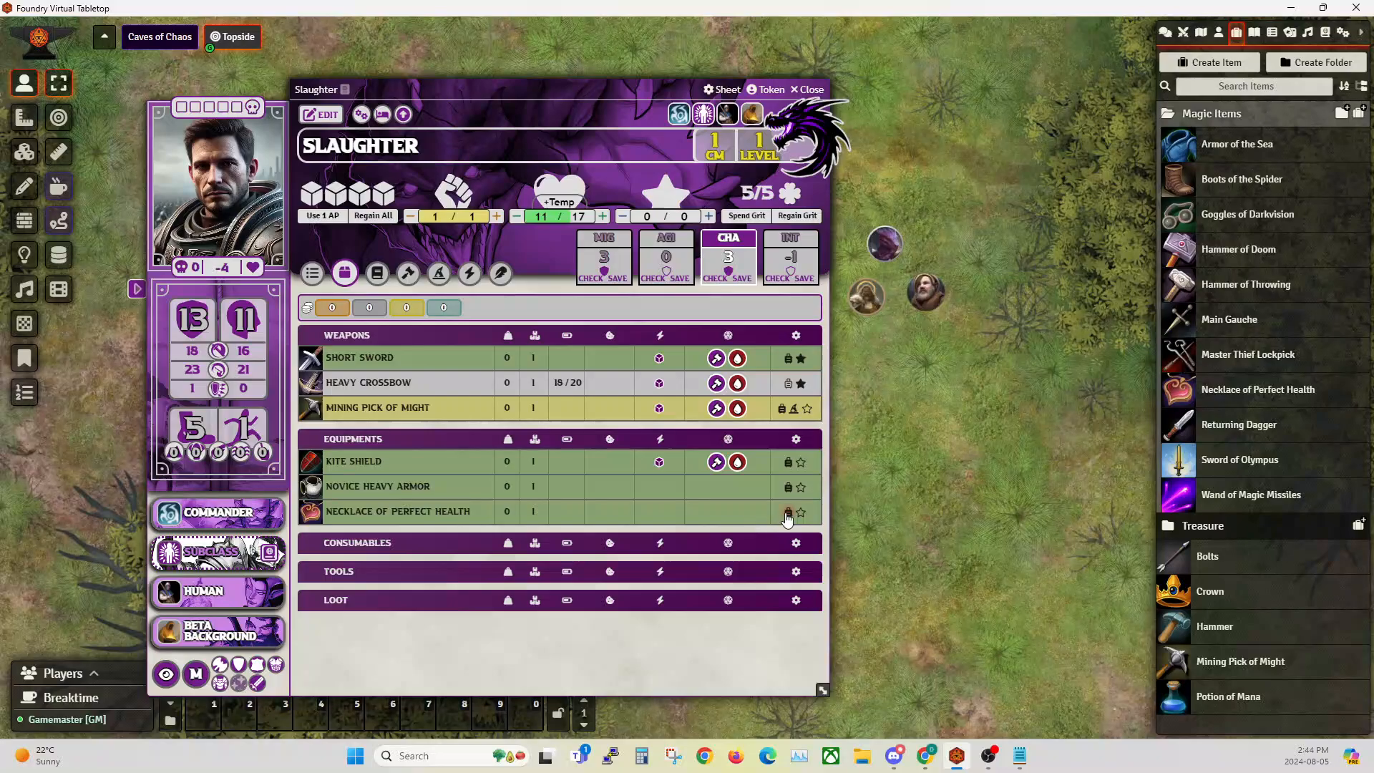
pyautogui.click(787, 512)
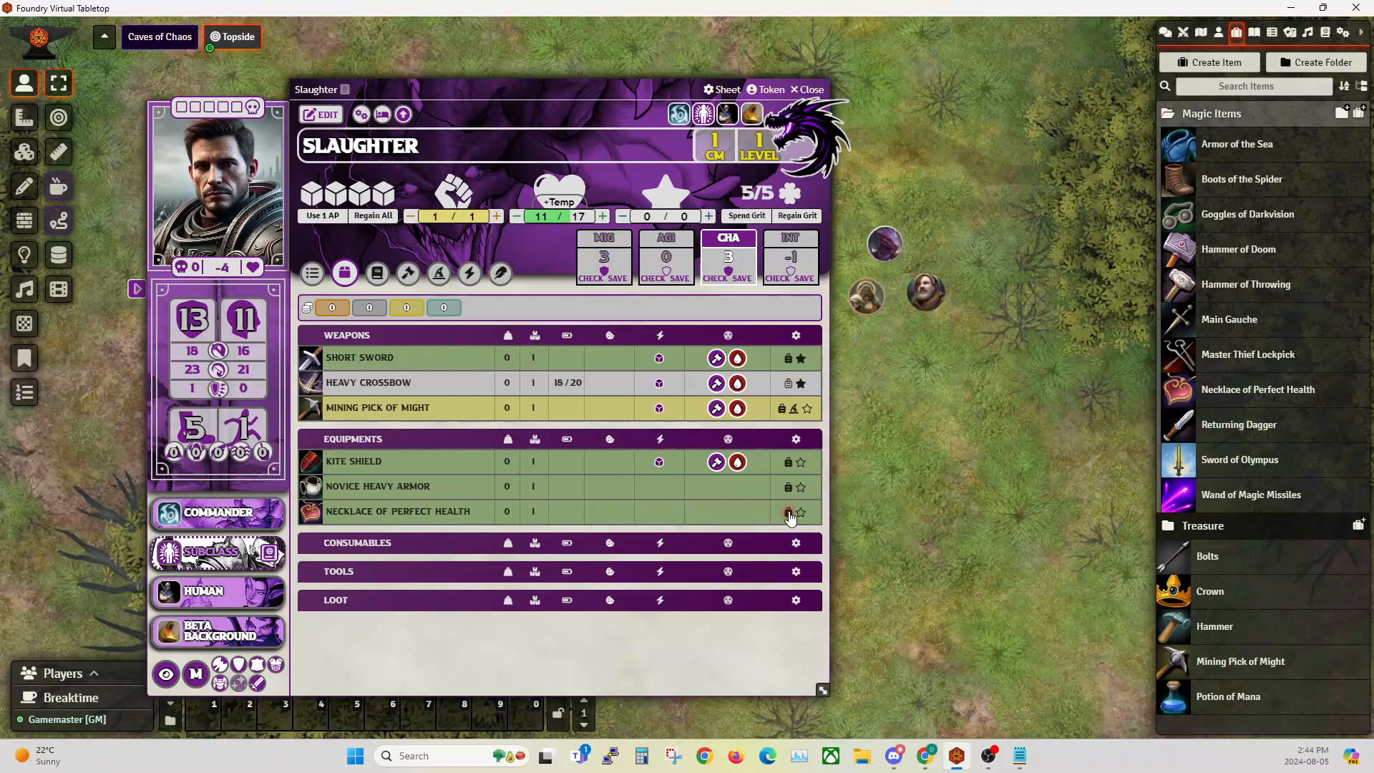
pyautogui.click(313, 273)
pyautogui.scroll(-5, 372, 505)
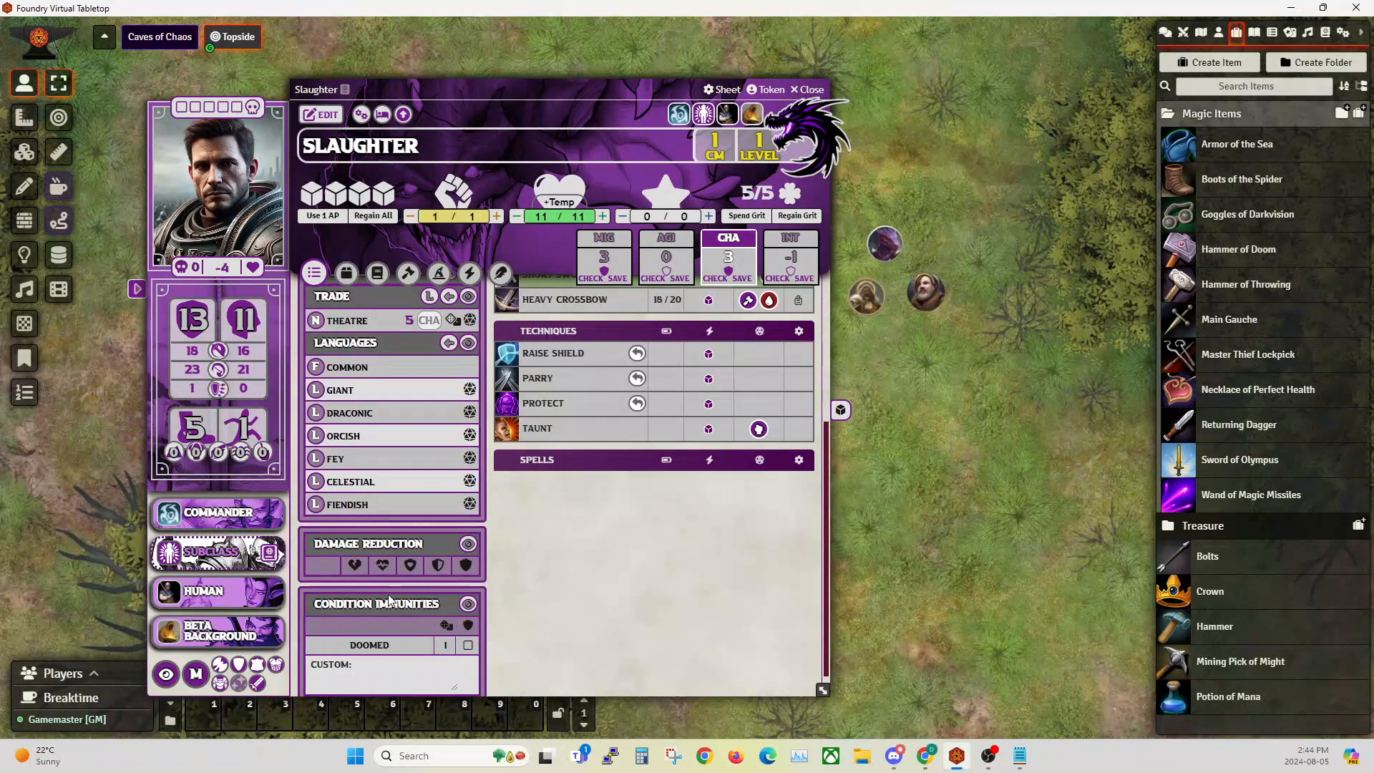
pyautogui.scroll(-1, 393, 605)
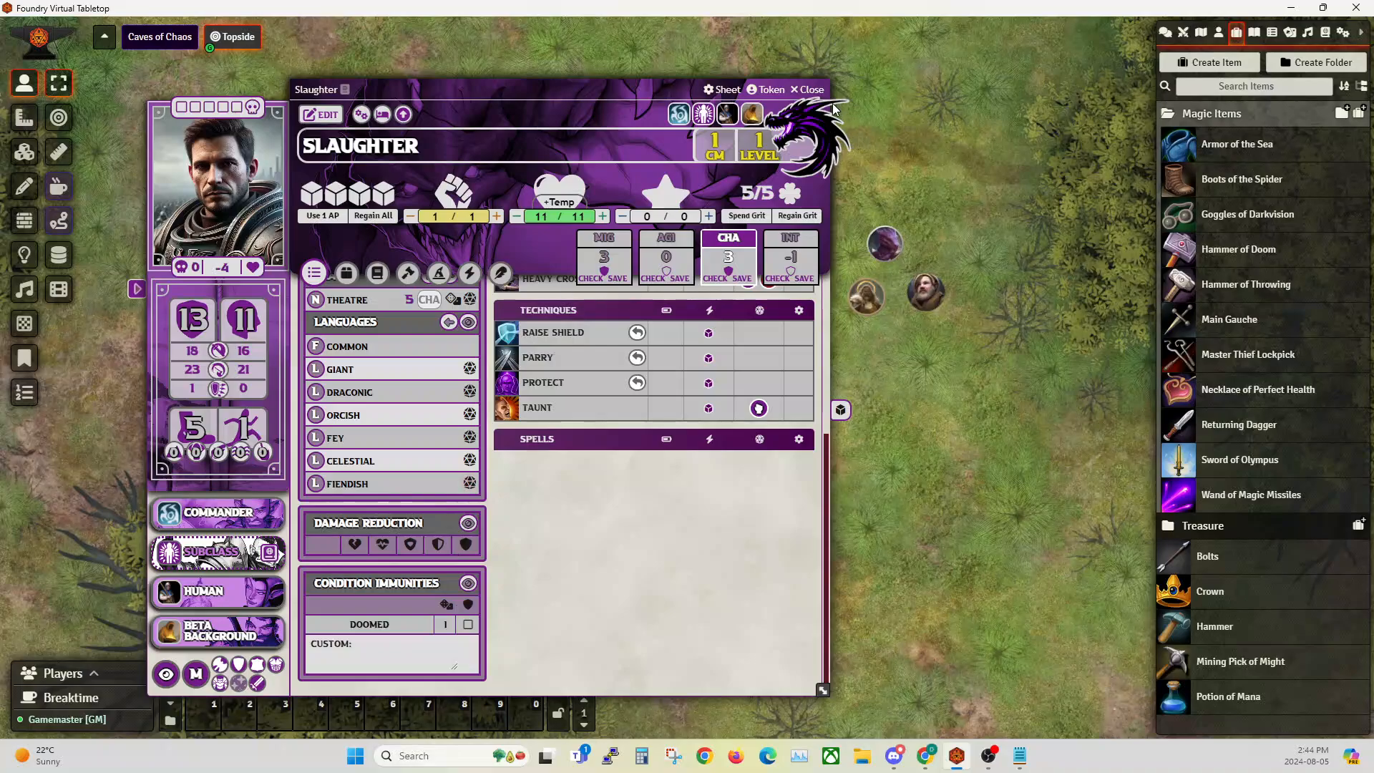
pyautogui.click(811, 88)
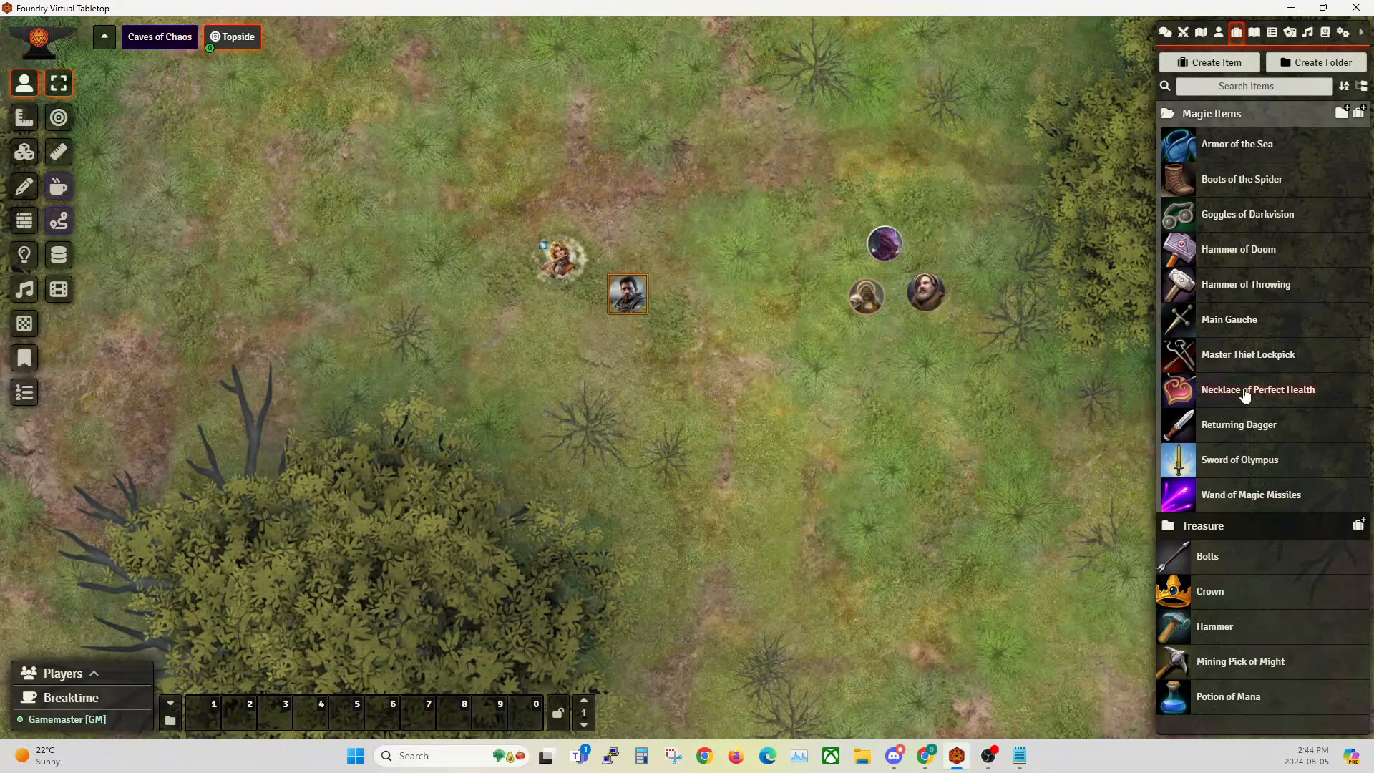
# Open the Boots of the Spider and review the attribute change configured in their passive effect.
pyautogui.click(1226, 185)
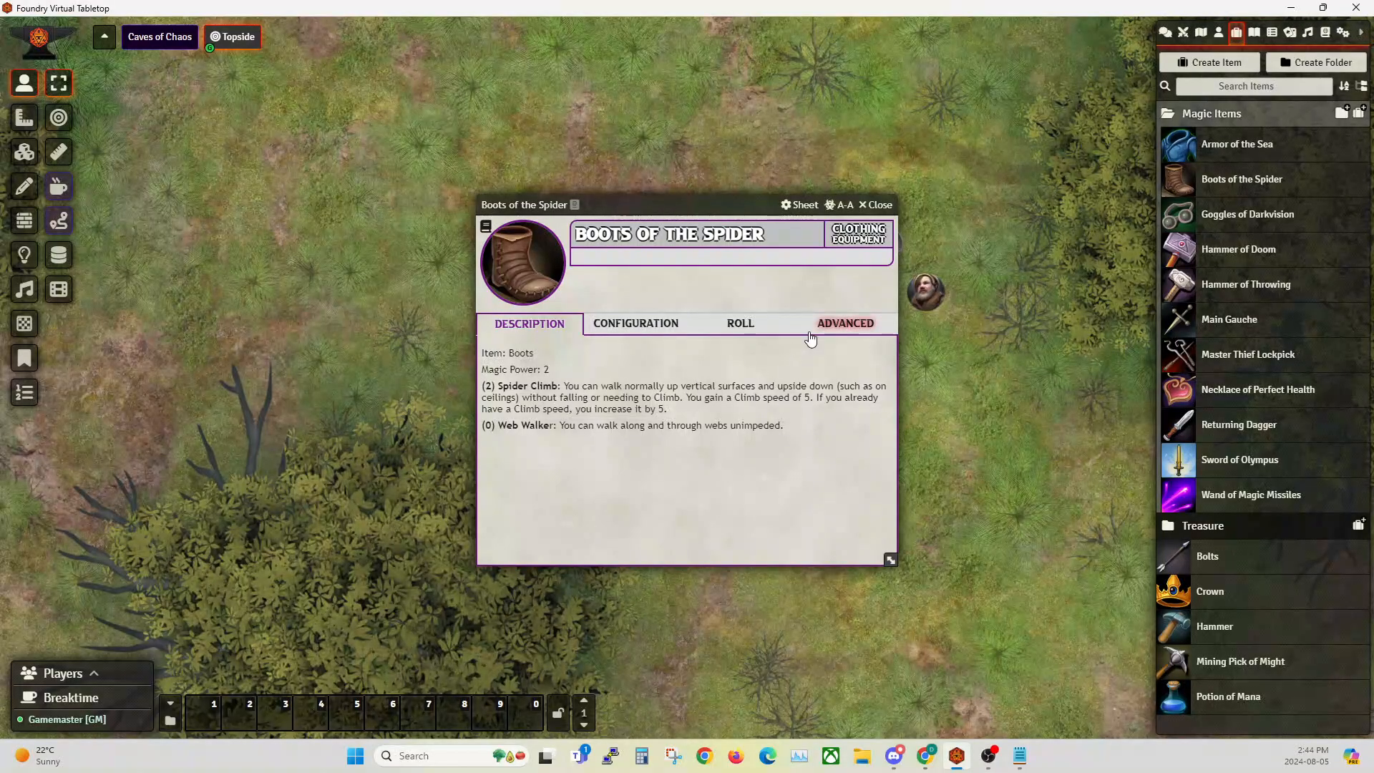
pyautogui.click(840, 320)
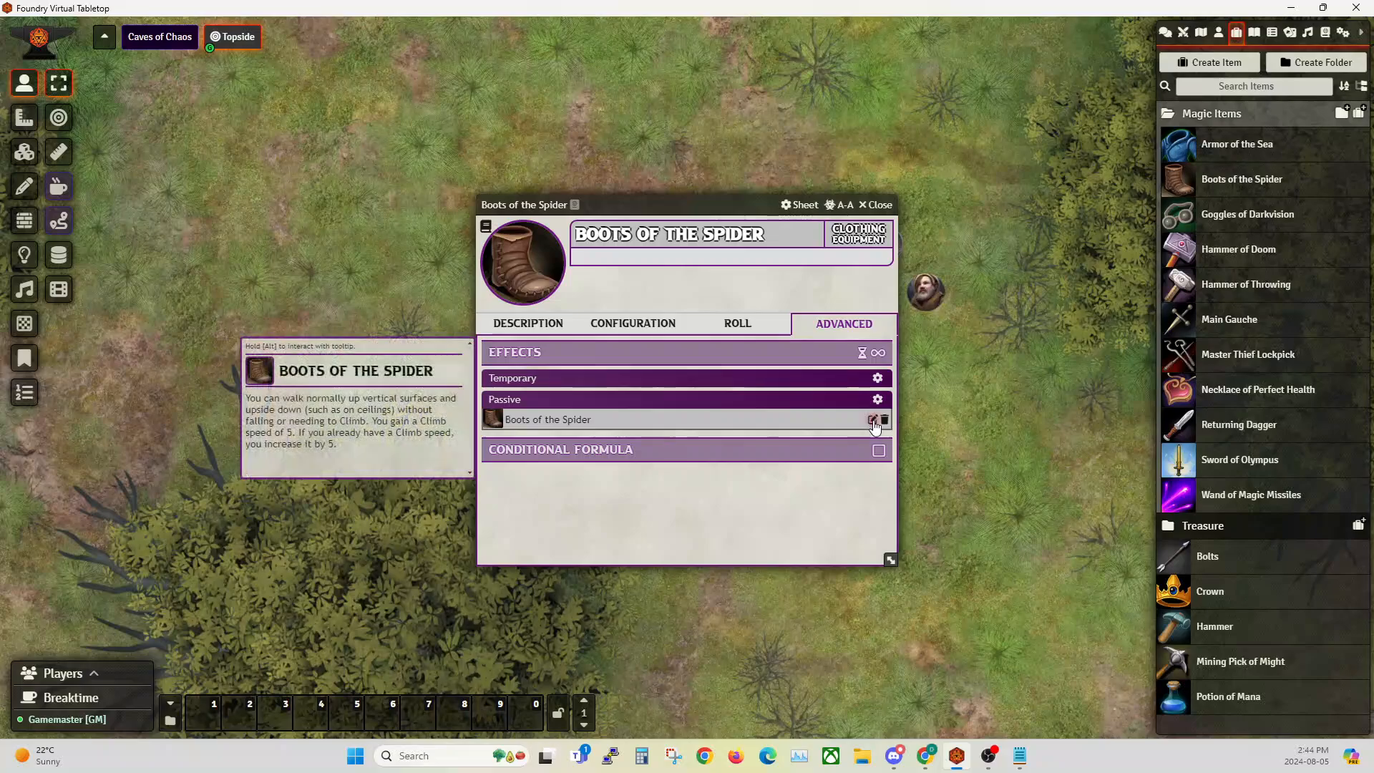
pyautogui.click(873, 419)
pyautogui.click(820, 283)
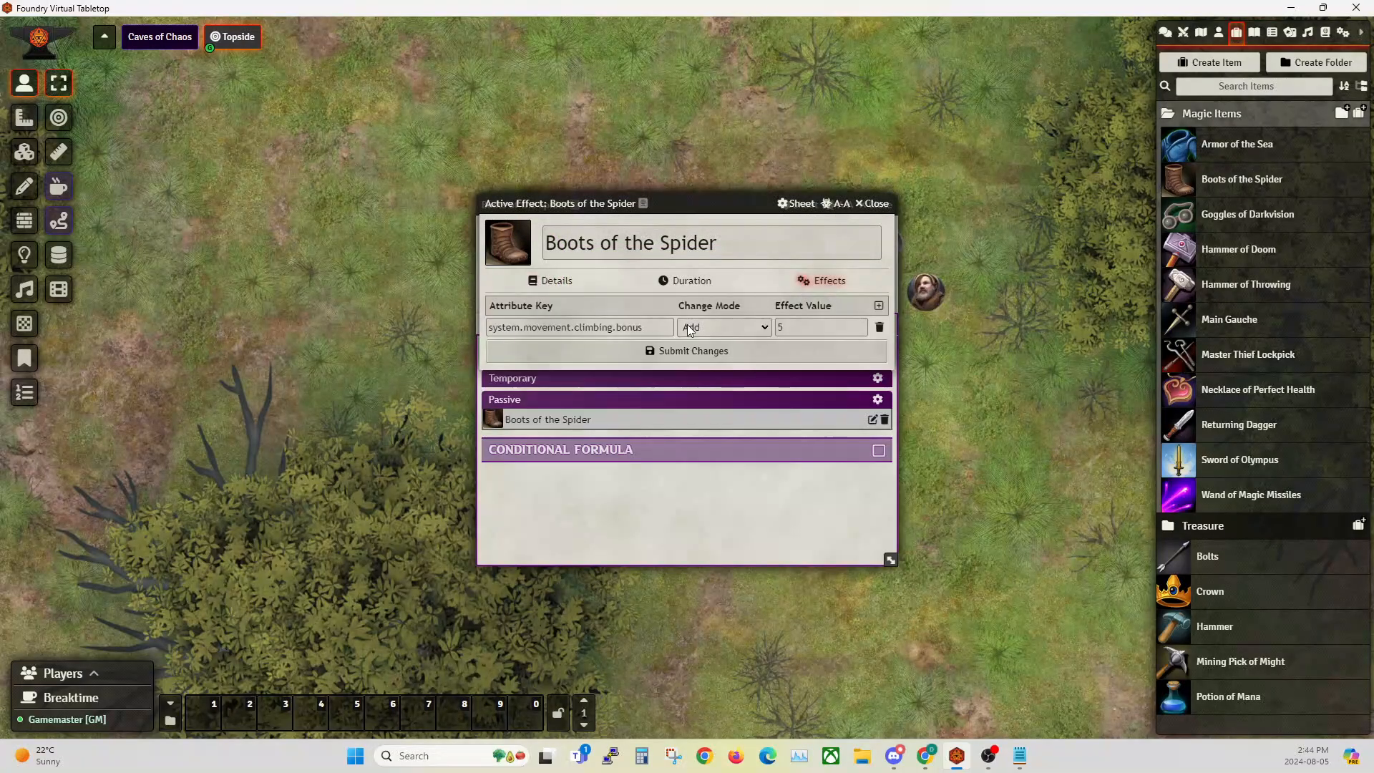
pyautogui.click(874, 204)
pyautogui.click(875, 204)
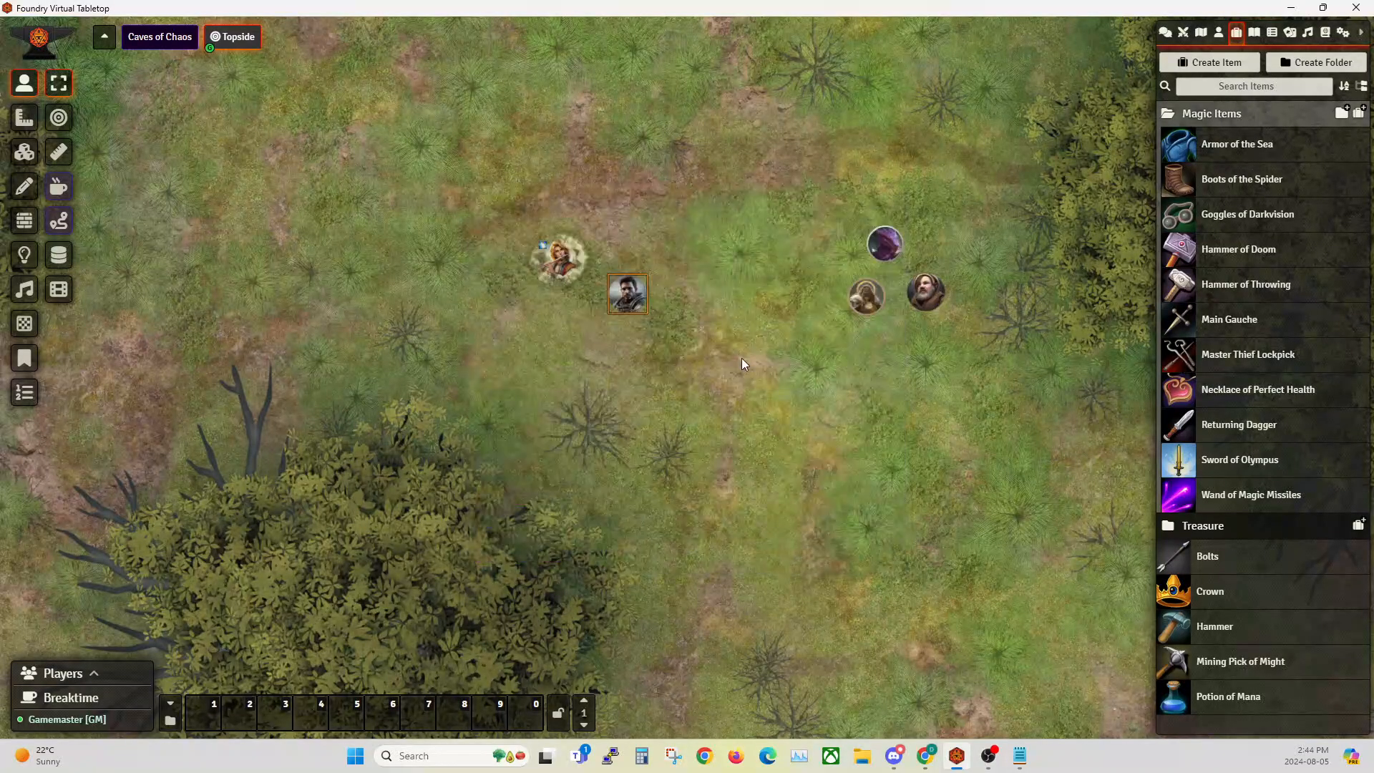
# Add the Boots of the Spider to Slaughter's inventory, equip them, and check the climbing speed.
pyautogui.doubleClick(628, 299)
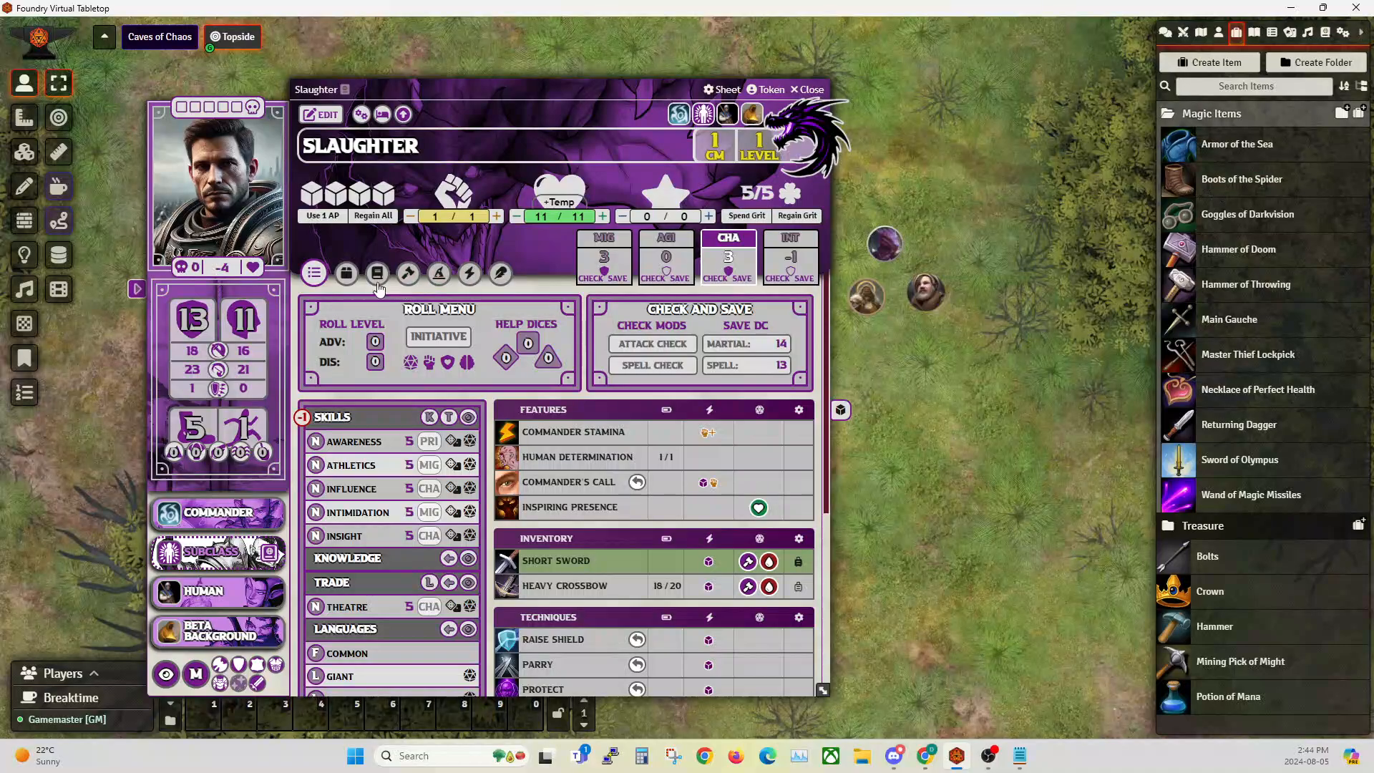
pyautogui.click(346, 274)
pyautogui.moveTo(1232, 183); pyautogui.dragTo(543, 500)
pyautogui.click(788, 536)
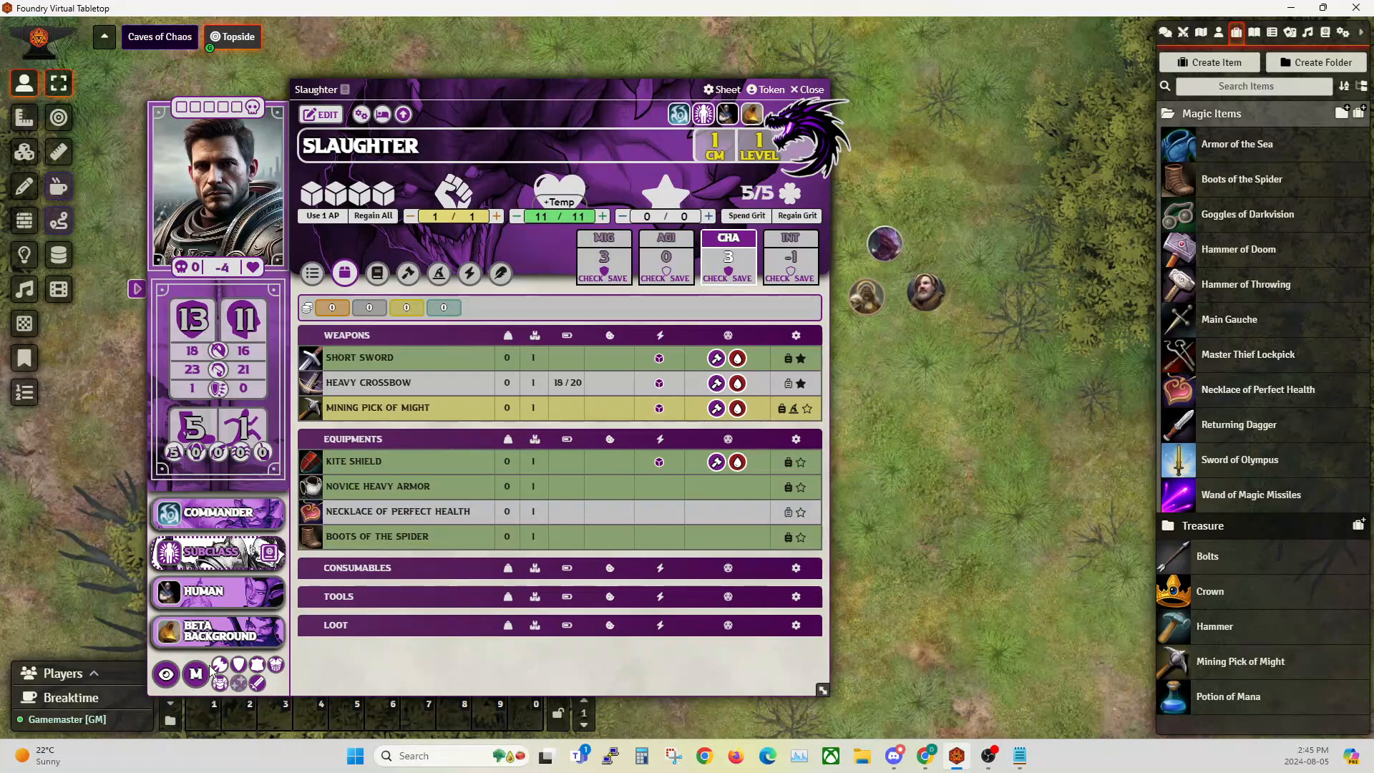
pyautogui.click(313, 274)
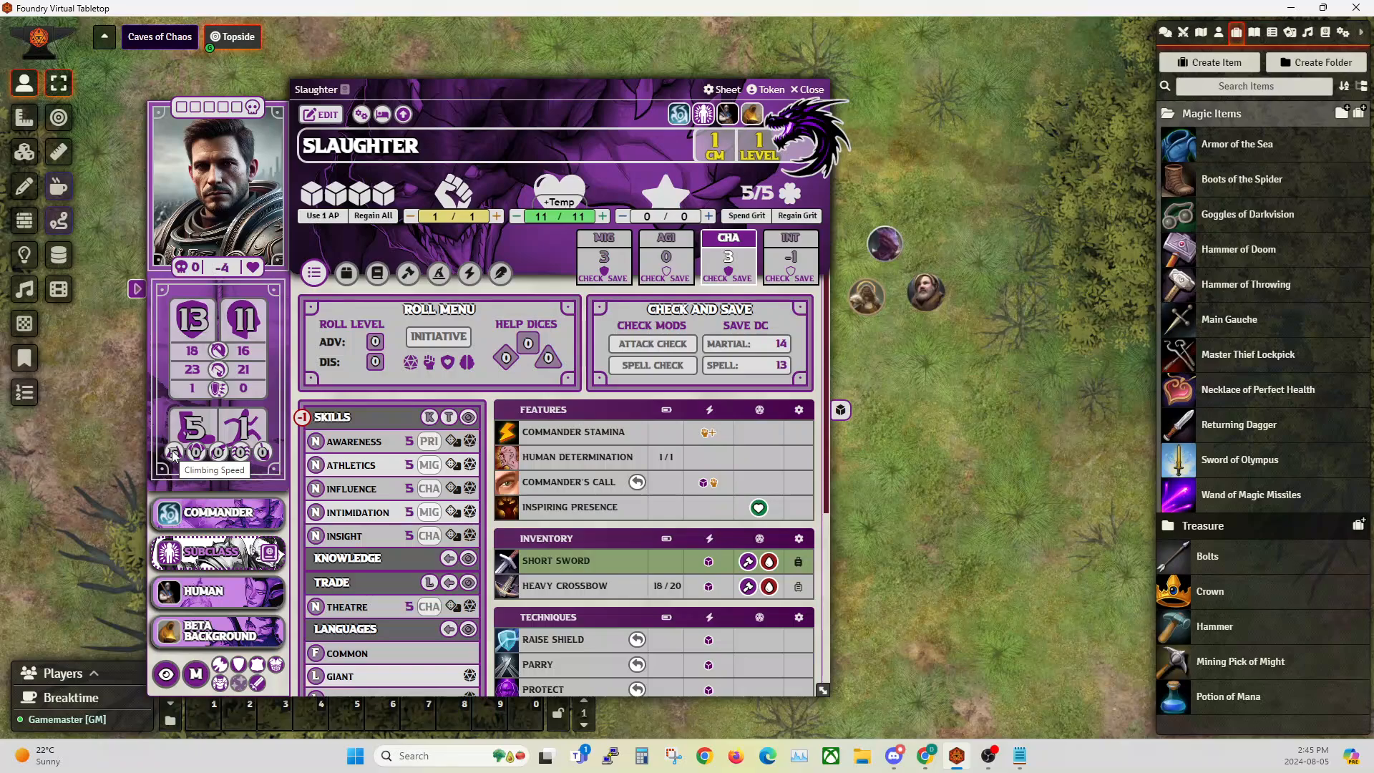
# Unequip the Boots of the Spider from Slaughter and close the character sheet.
pyautogui.click(345, 273)
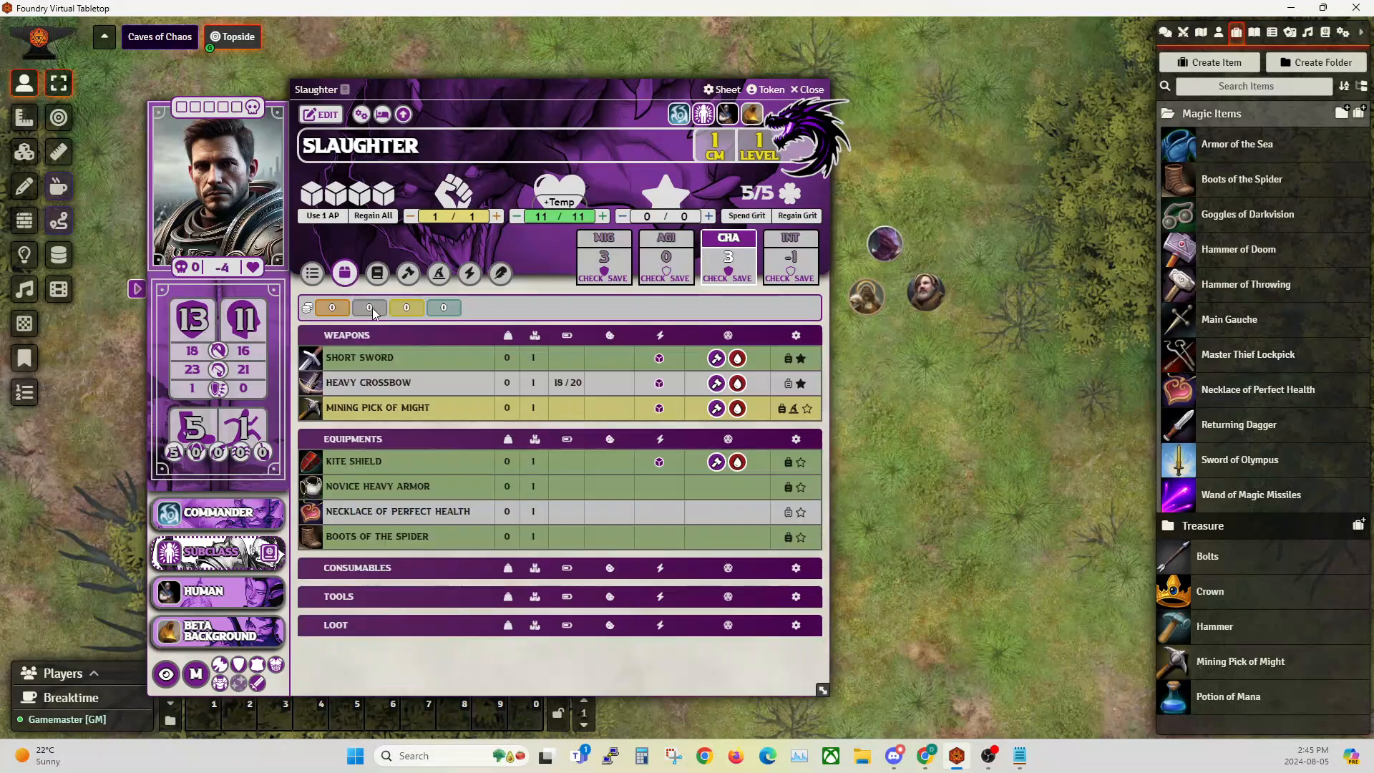
pyautogui.click(788, 536)
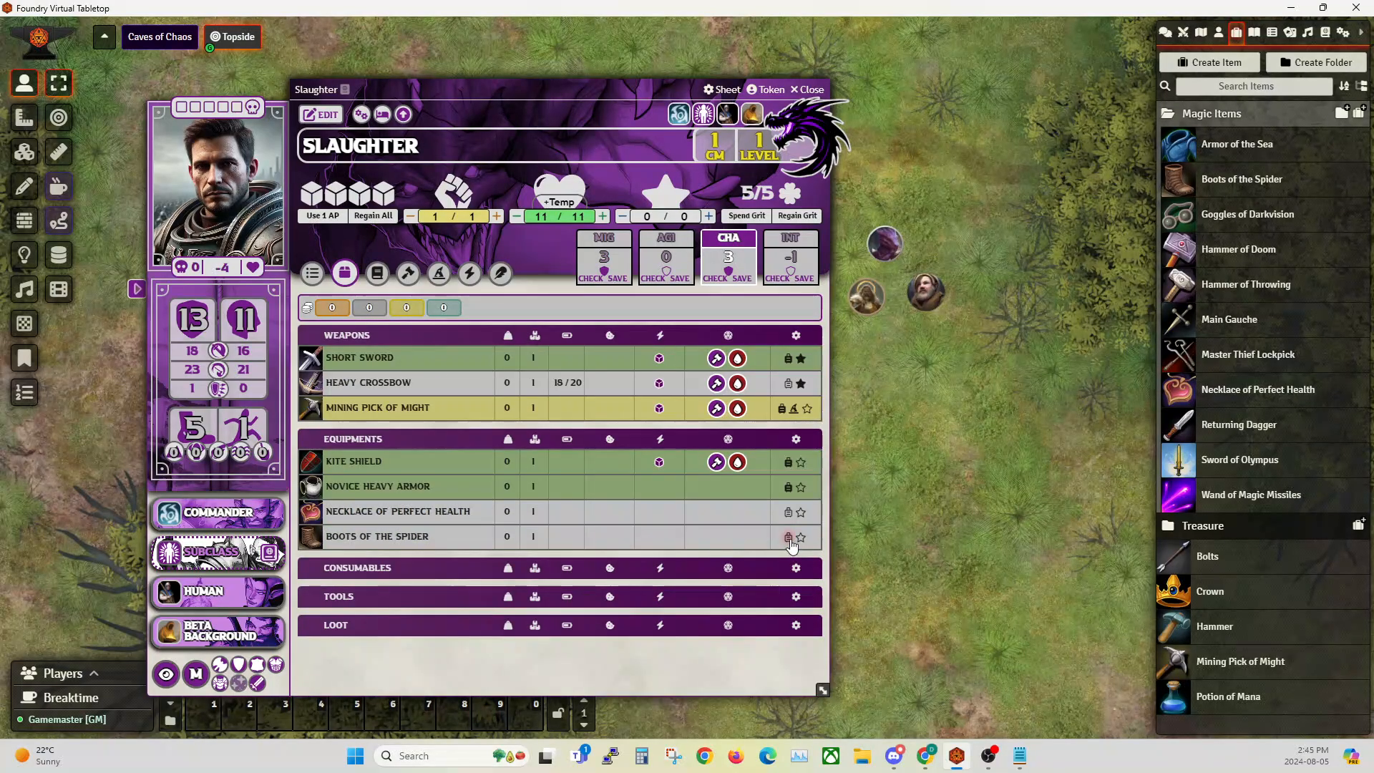
pyautogui.click(812, 91)
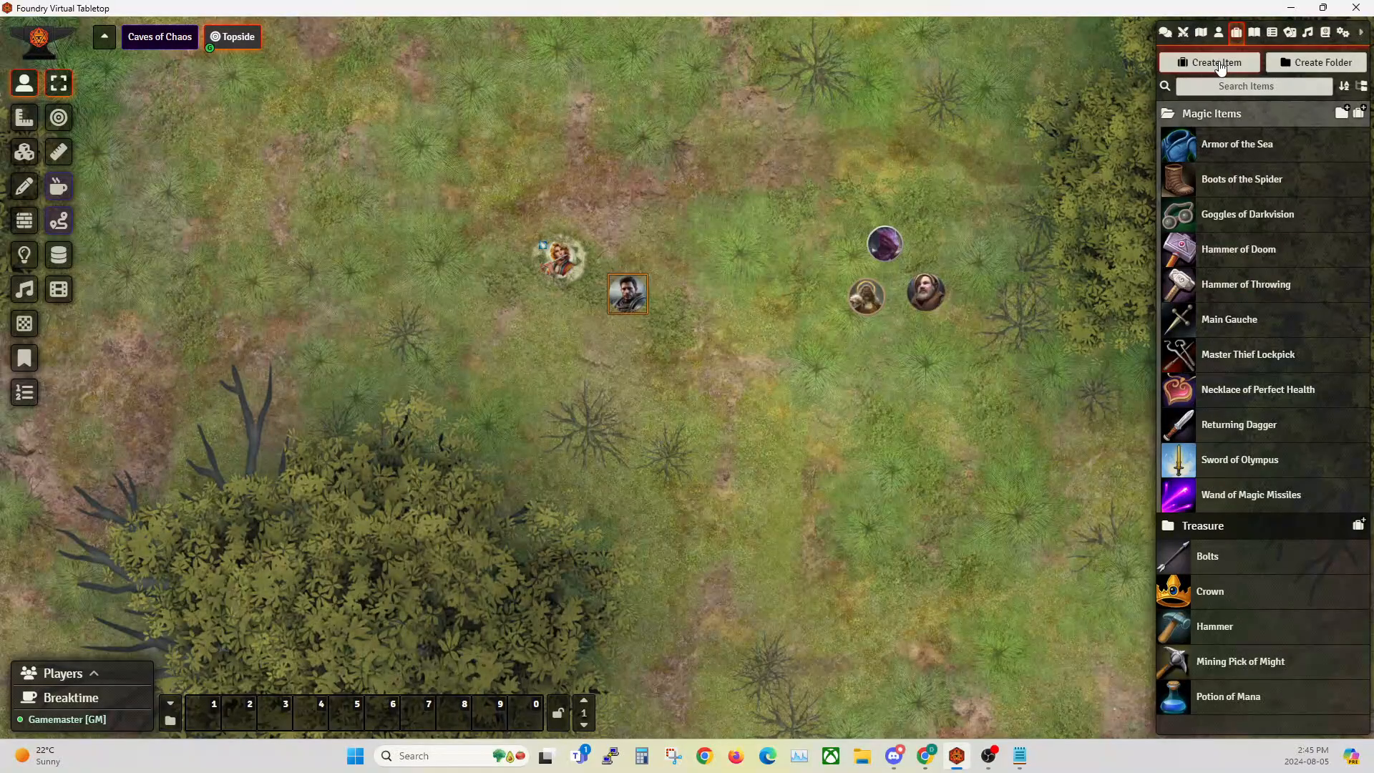
# Add the Rod of Tremorsense from the Treasure folder to Saylund's inventory, equip it, and check the character's senses.
pyautogui.doubleClick(560, 261)
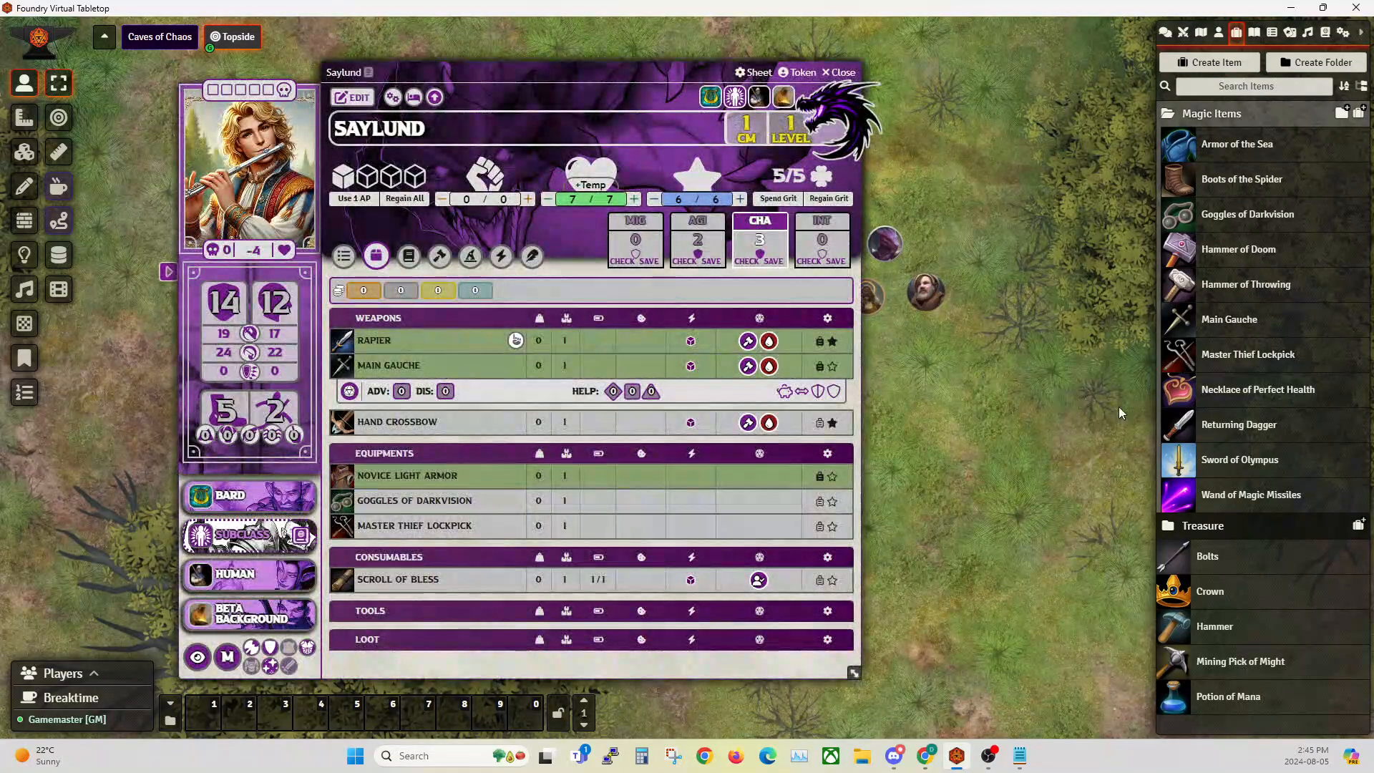
pyautogui.click(1212, 115)
pyautogui.click(1211, 143)
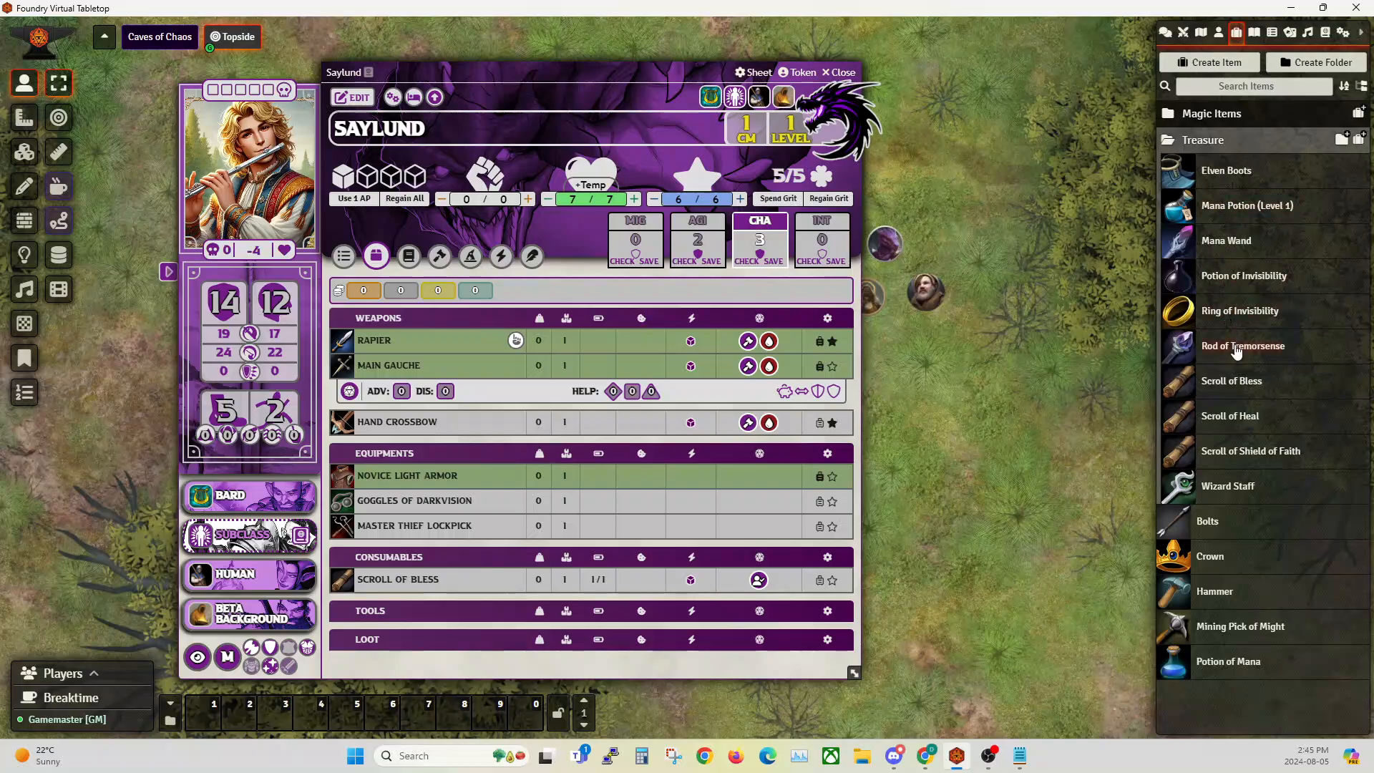
pyautogui.moveTo(1234, 345); pyautogui.dragTo(473, 473)
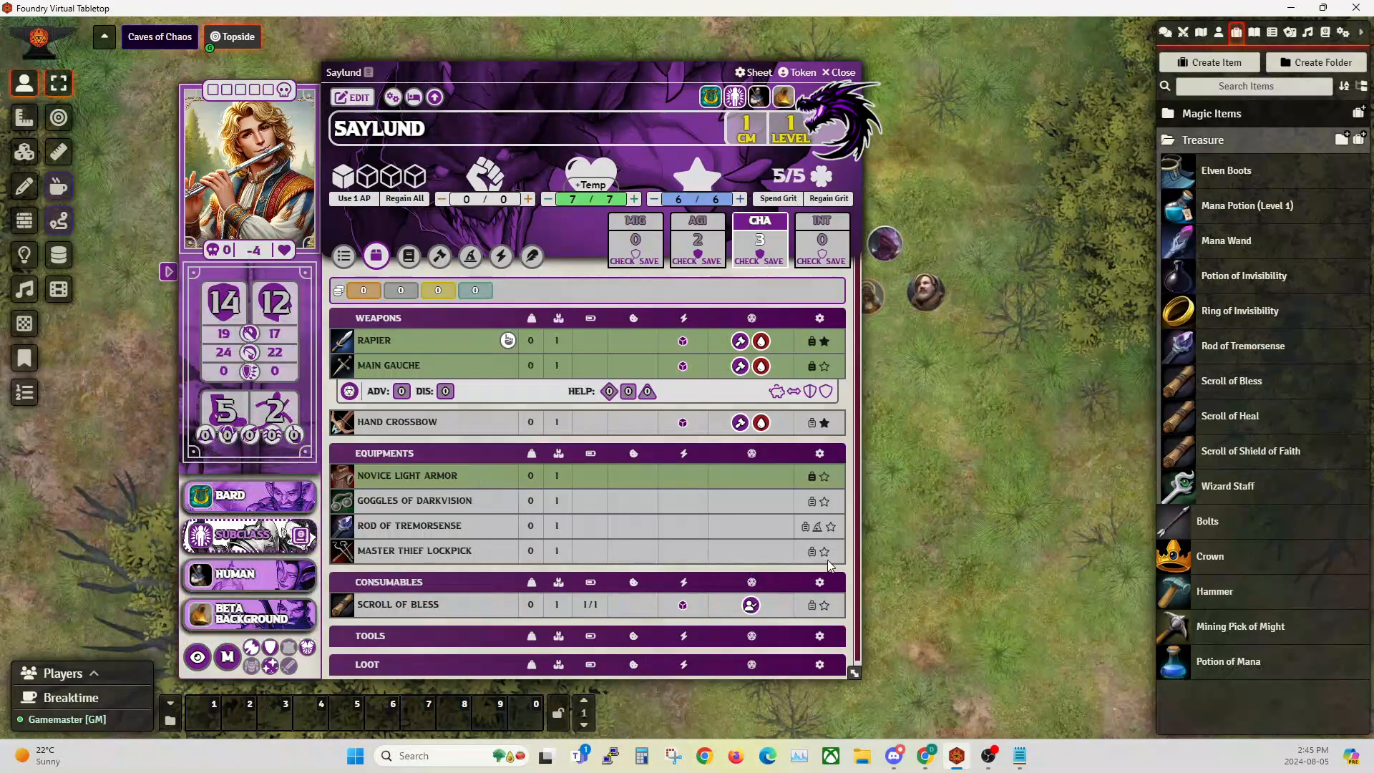
pyautogui.click(805, 526)
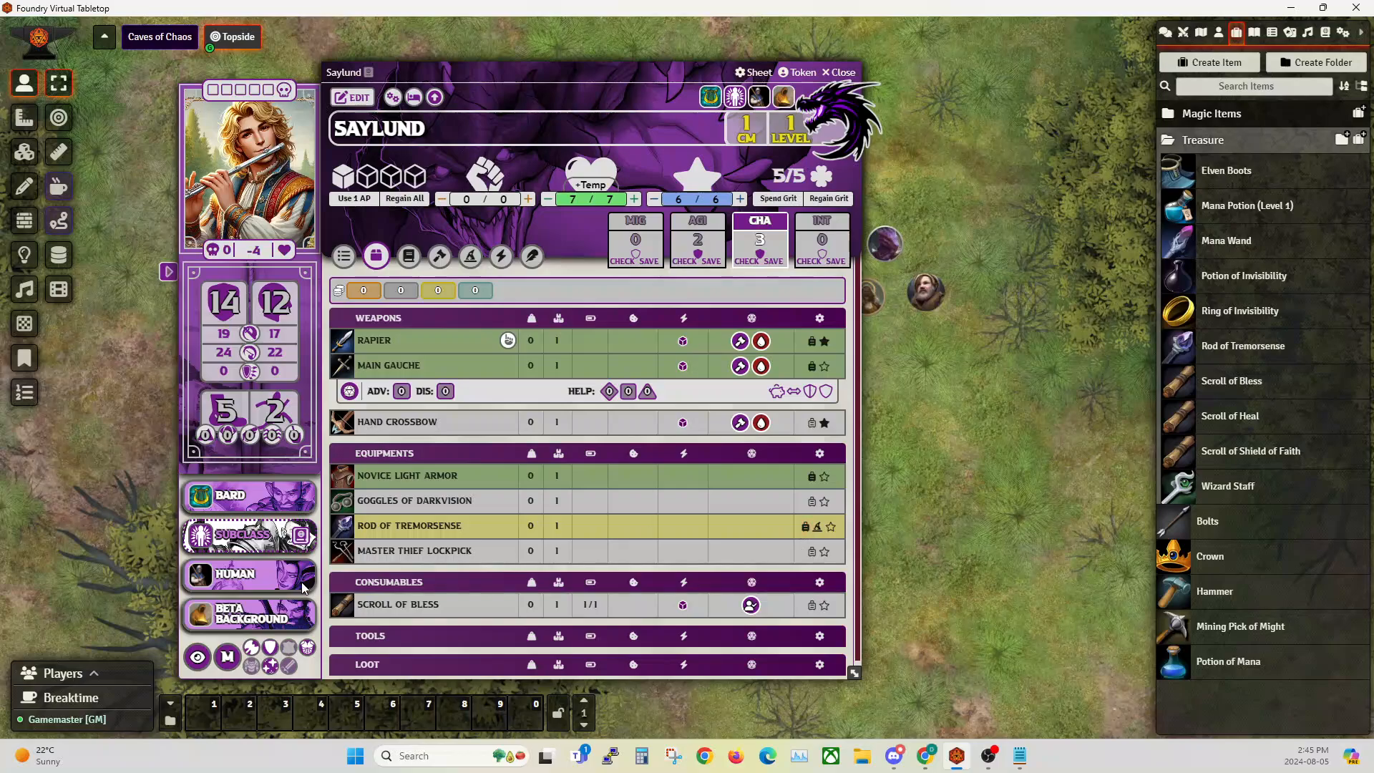
pyautogui.moveTo(196, 659)
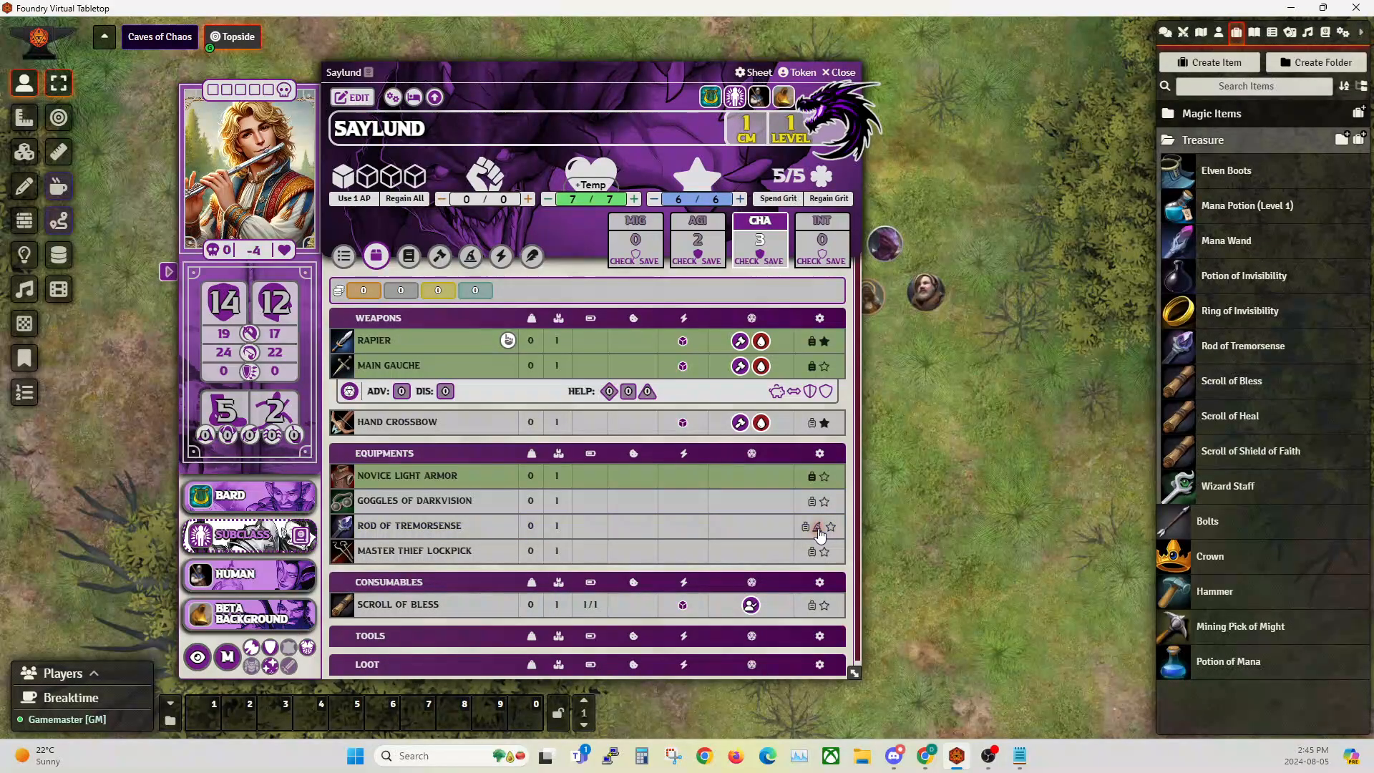
# Open Saylund's Rod of Tremorsense for editing, review the attribute change in its passive effect, and close the item.
pyautogui.click(353, 98)
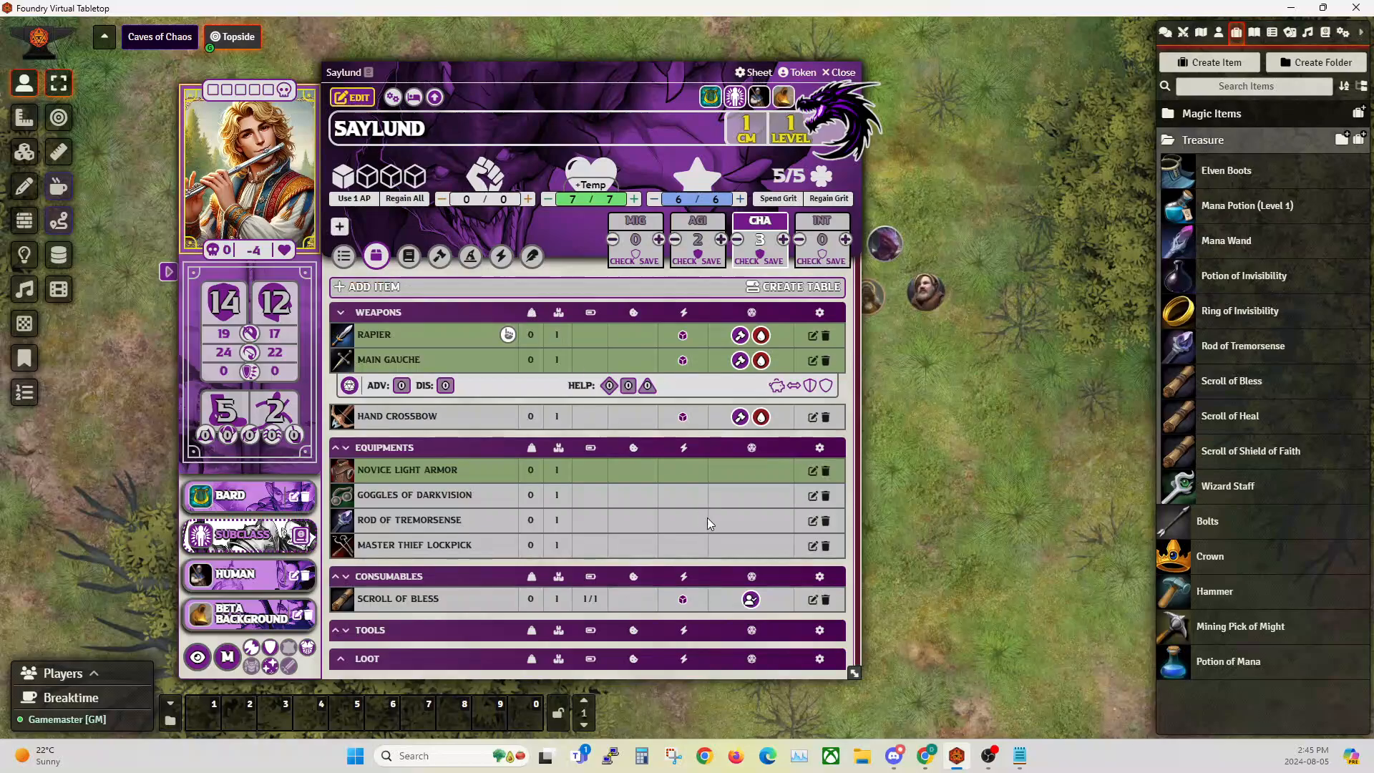
pyautogui.click(813, 525)
pyautogui.click(844, 323)
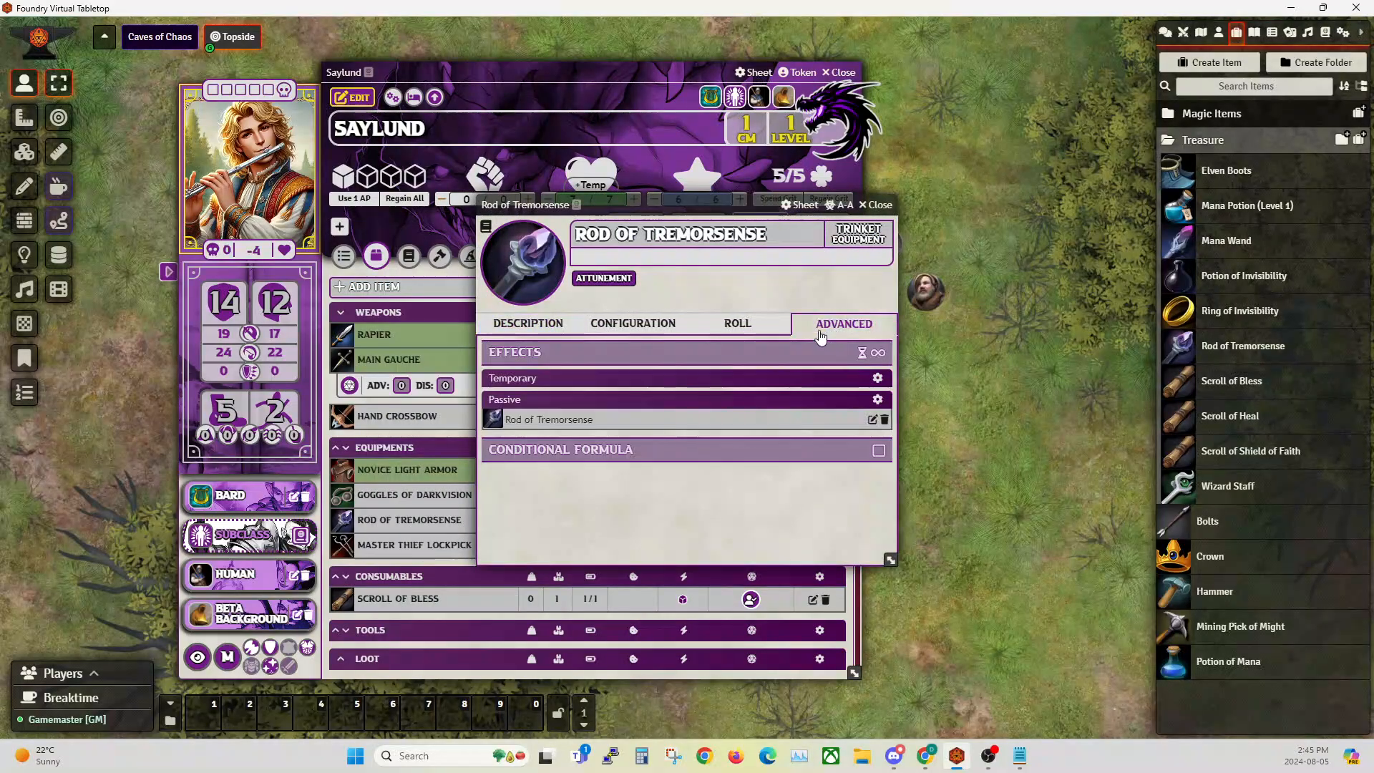
pyautogui.click(872, 419)
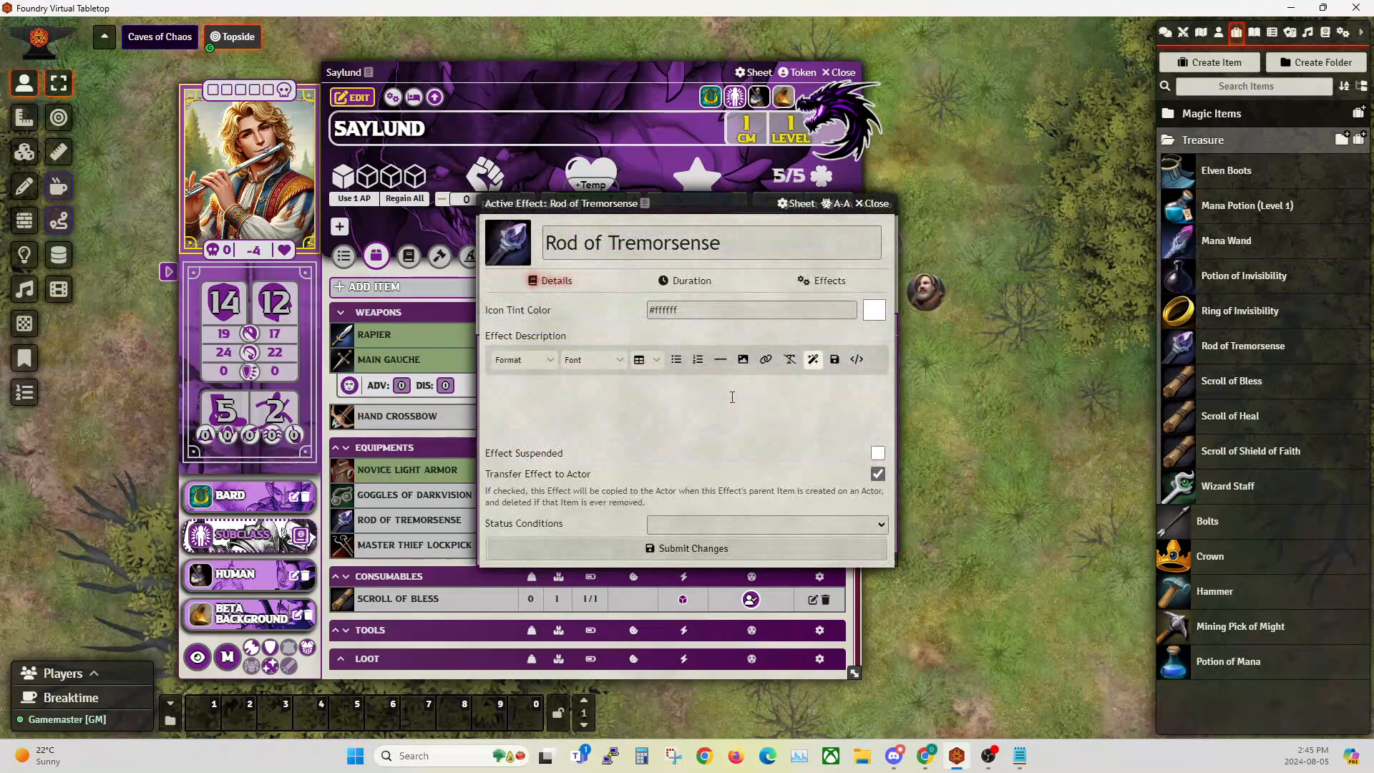
pyautogui.click(822, 280)
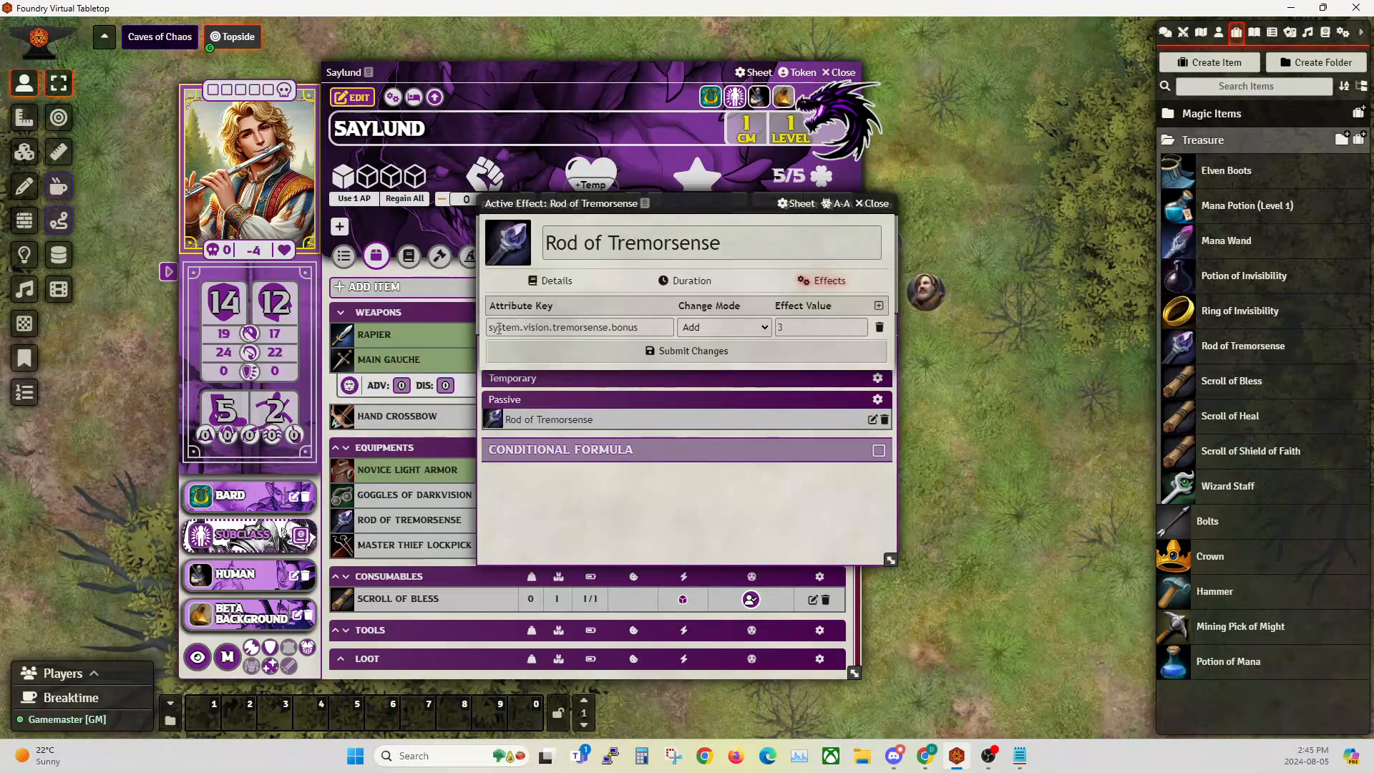
pyautogui.click(647, 327)
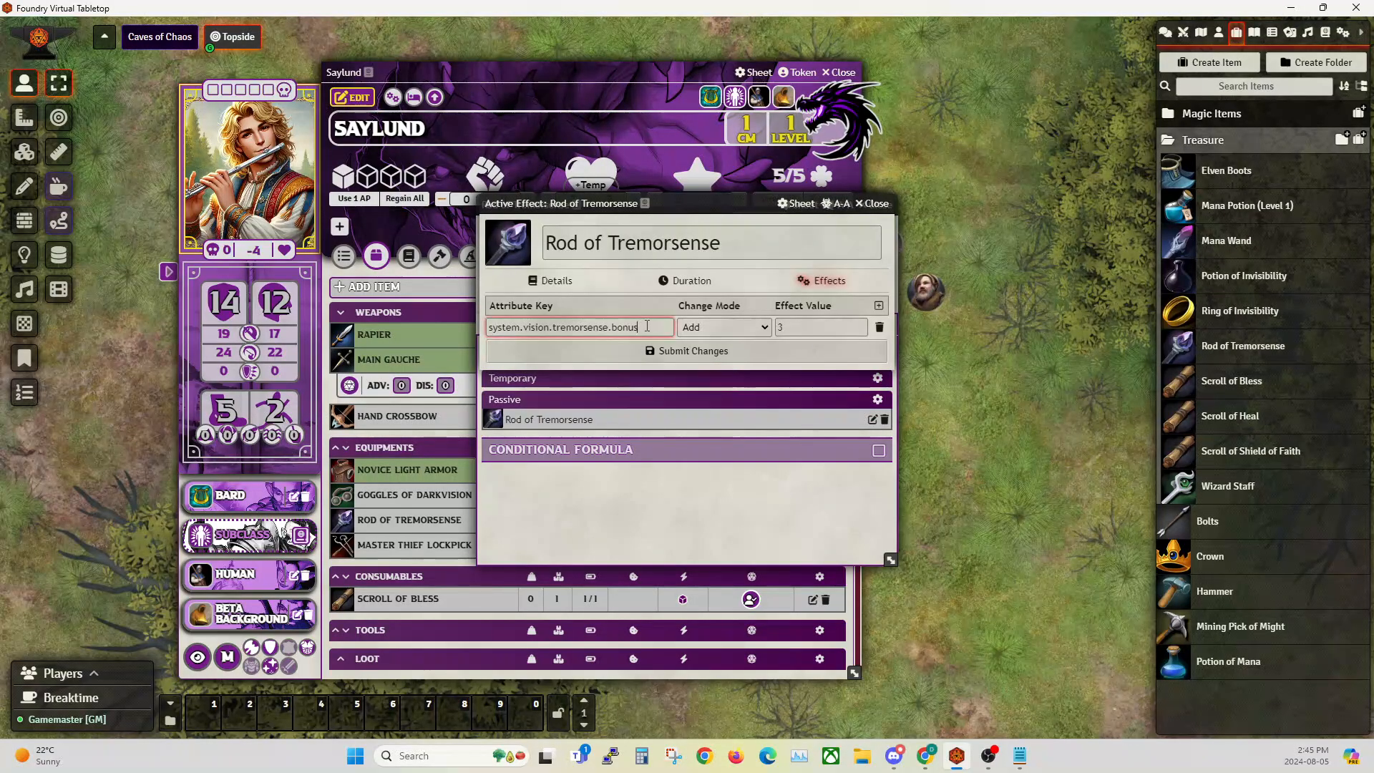
pyautogui.click(874, 204)
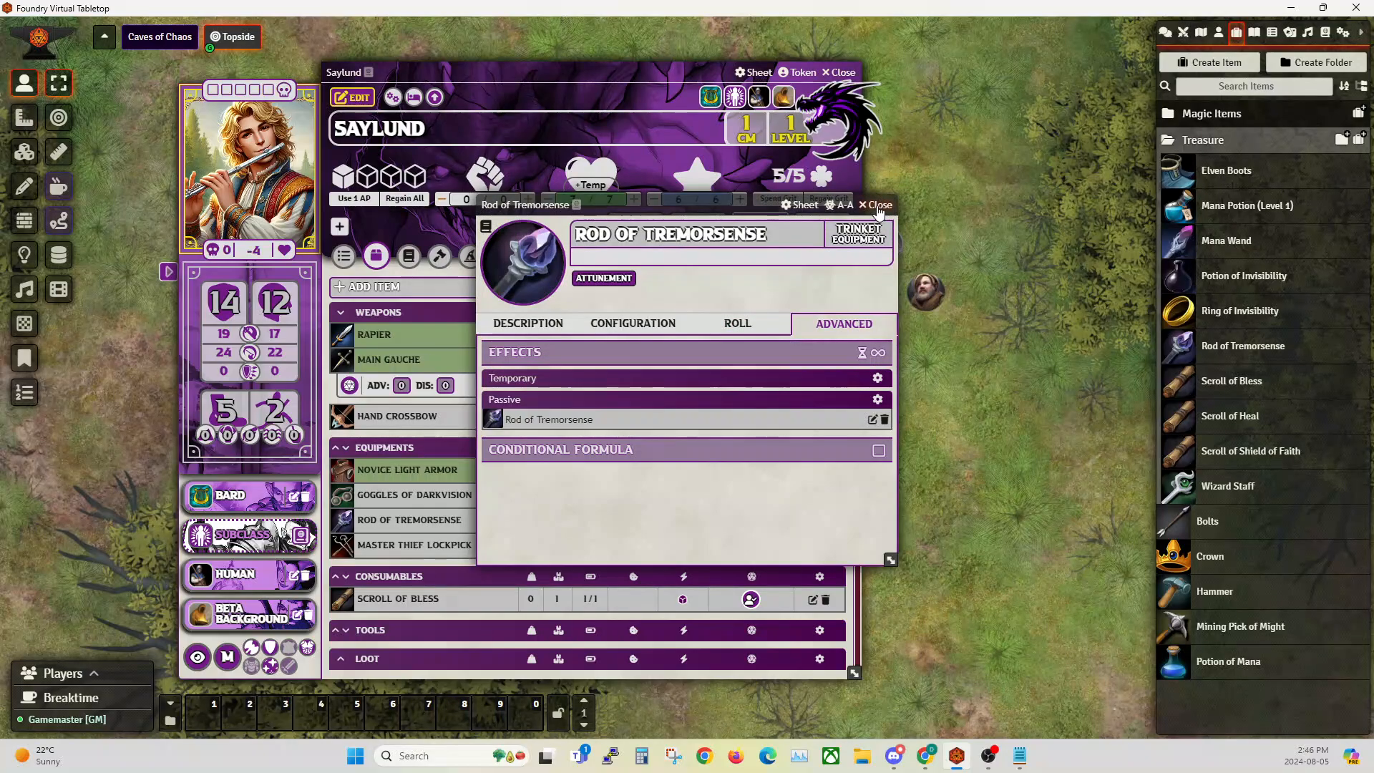
pyautogui.press('Escape')
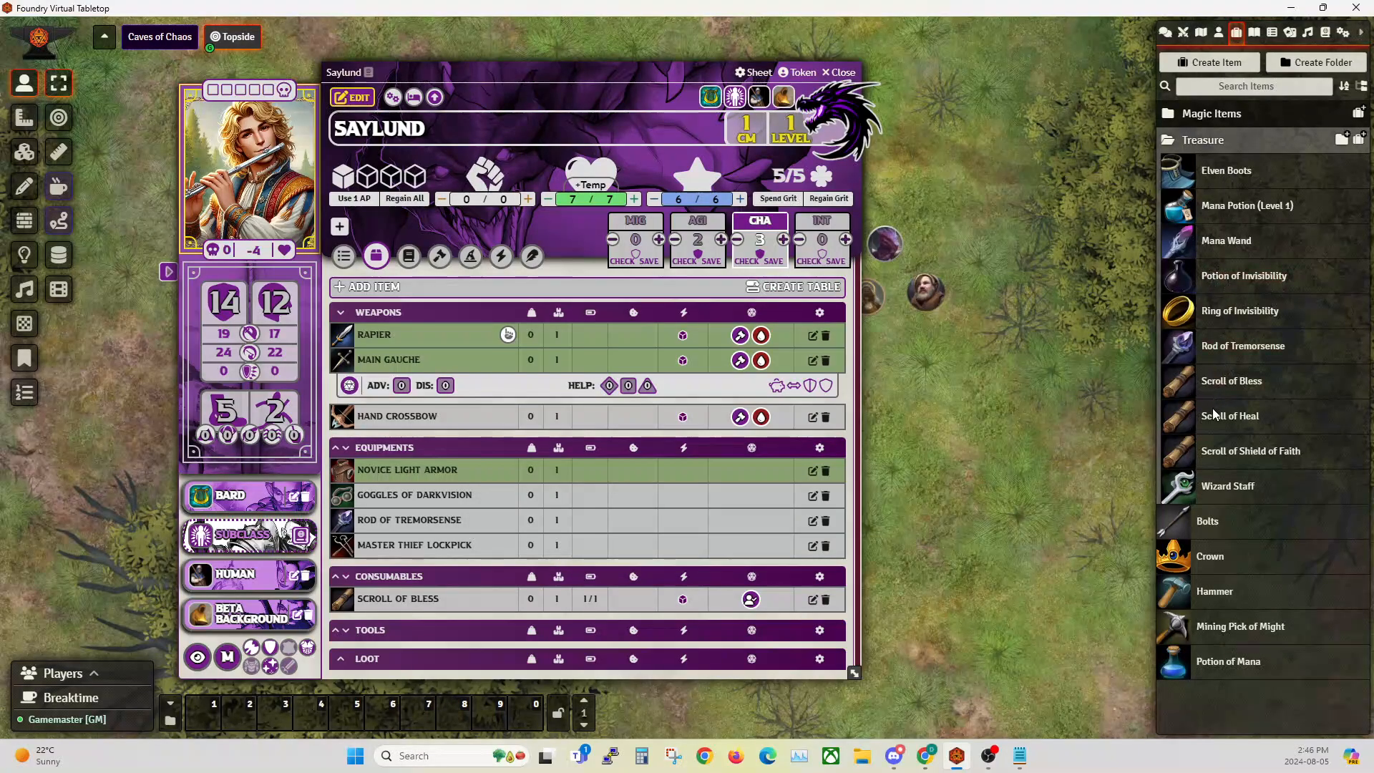
# Add the Wizard Staff to Saylund's inventory and open the versatile melee Quarterstaff from the Inventory compendium.
pyautogui.moveTo(1234, 489); pyautogui.dragTo(468, 429)
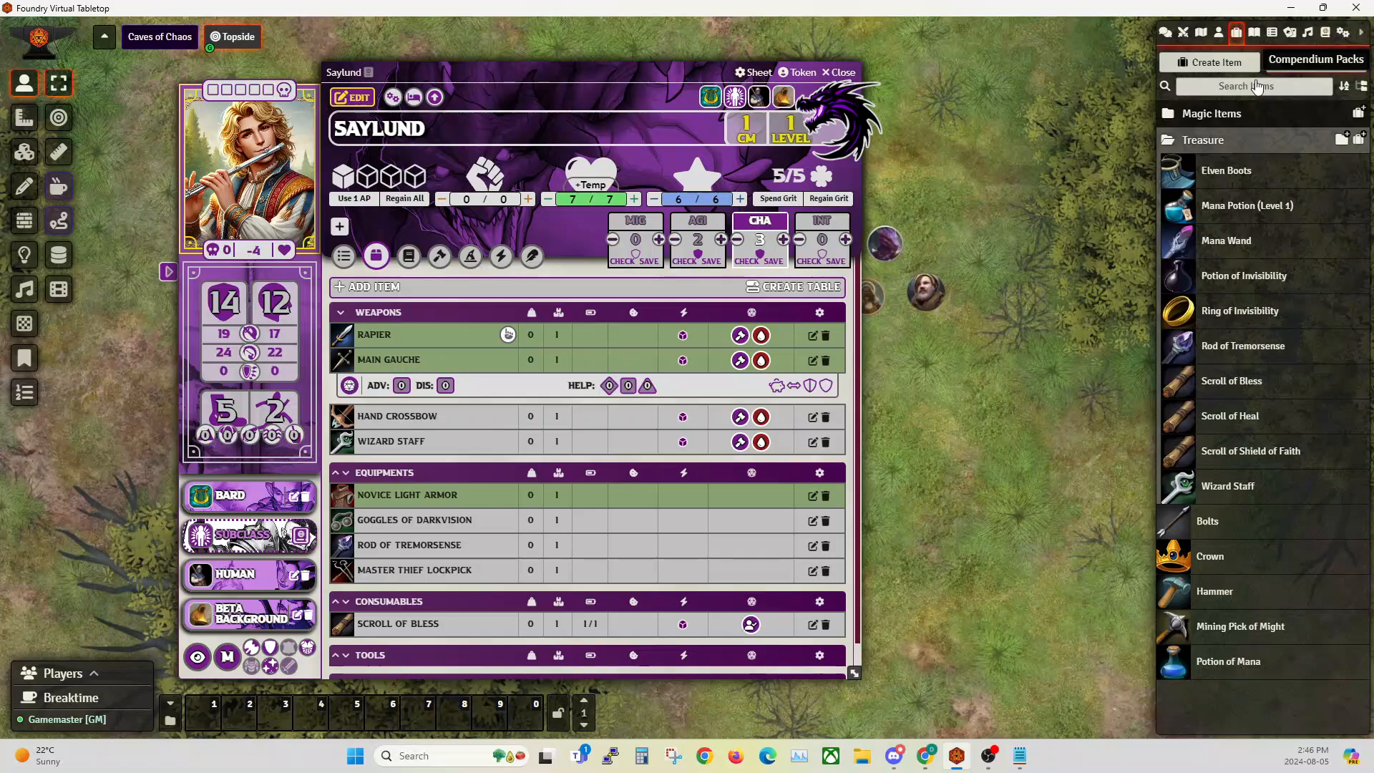
pyautogui.click(1324, 32)
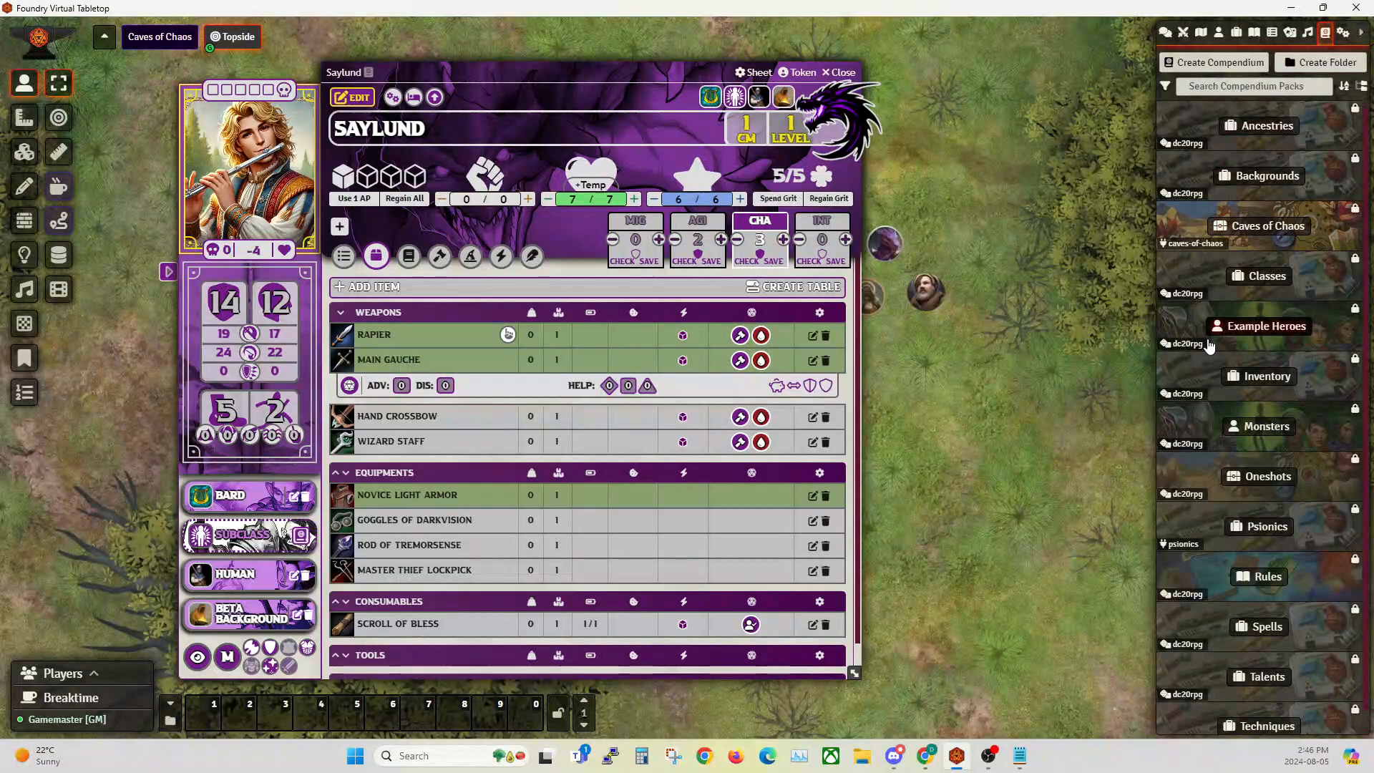
pyautogui.click(1265, 375)
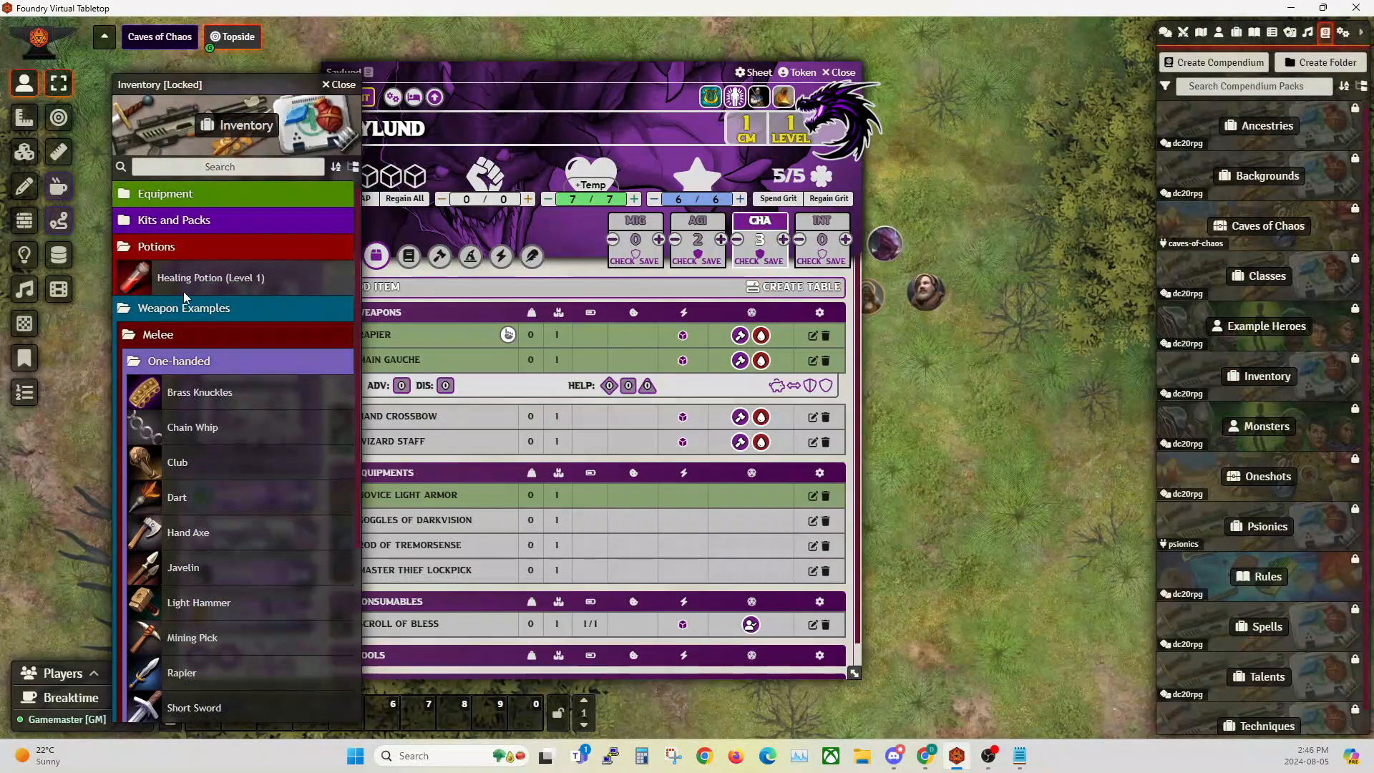
pyautogui.click(143, 247)
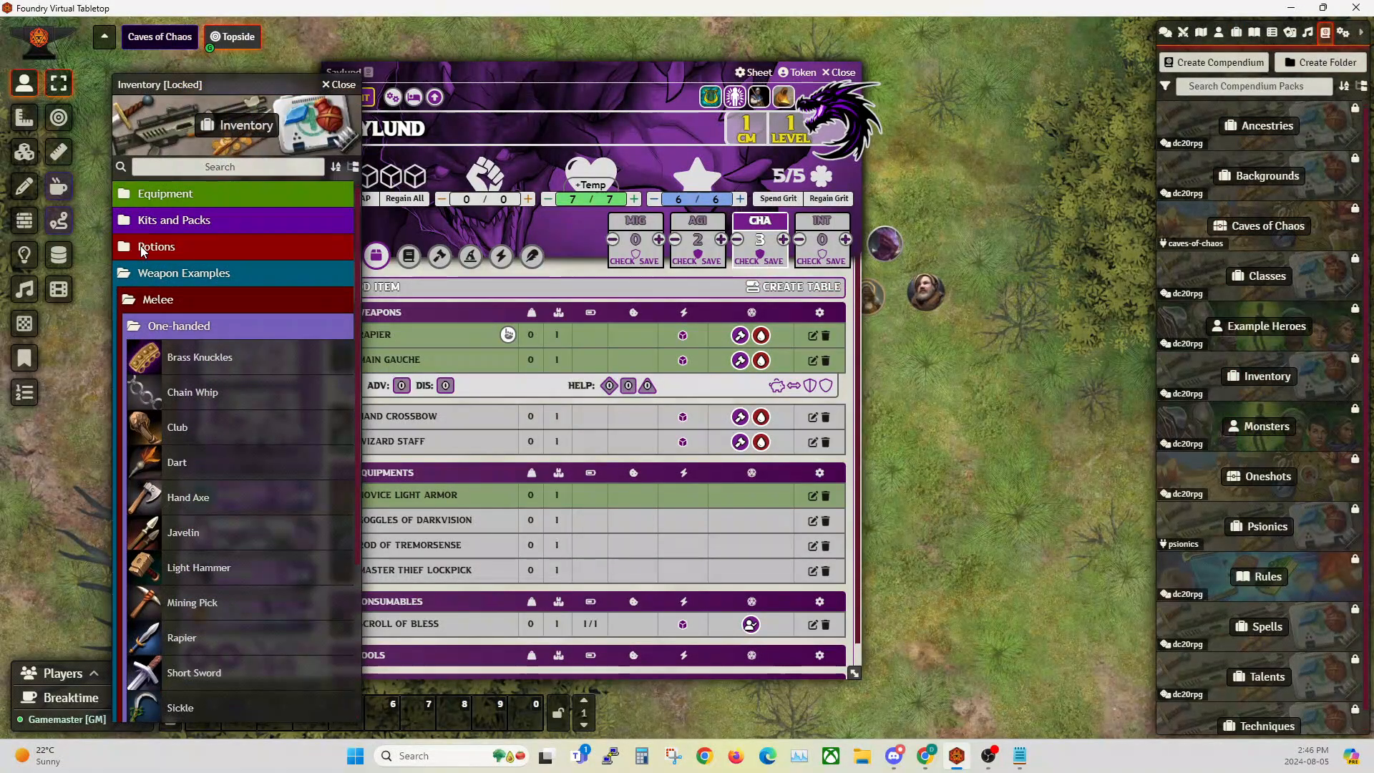
pyautogui.click(168, 328)
pyautogui.click(172, 377)
pyautogui.scroll(-2, 218, 414)
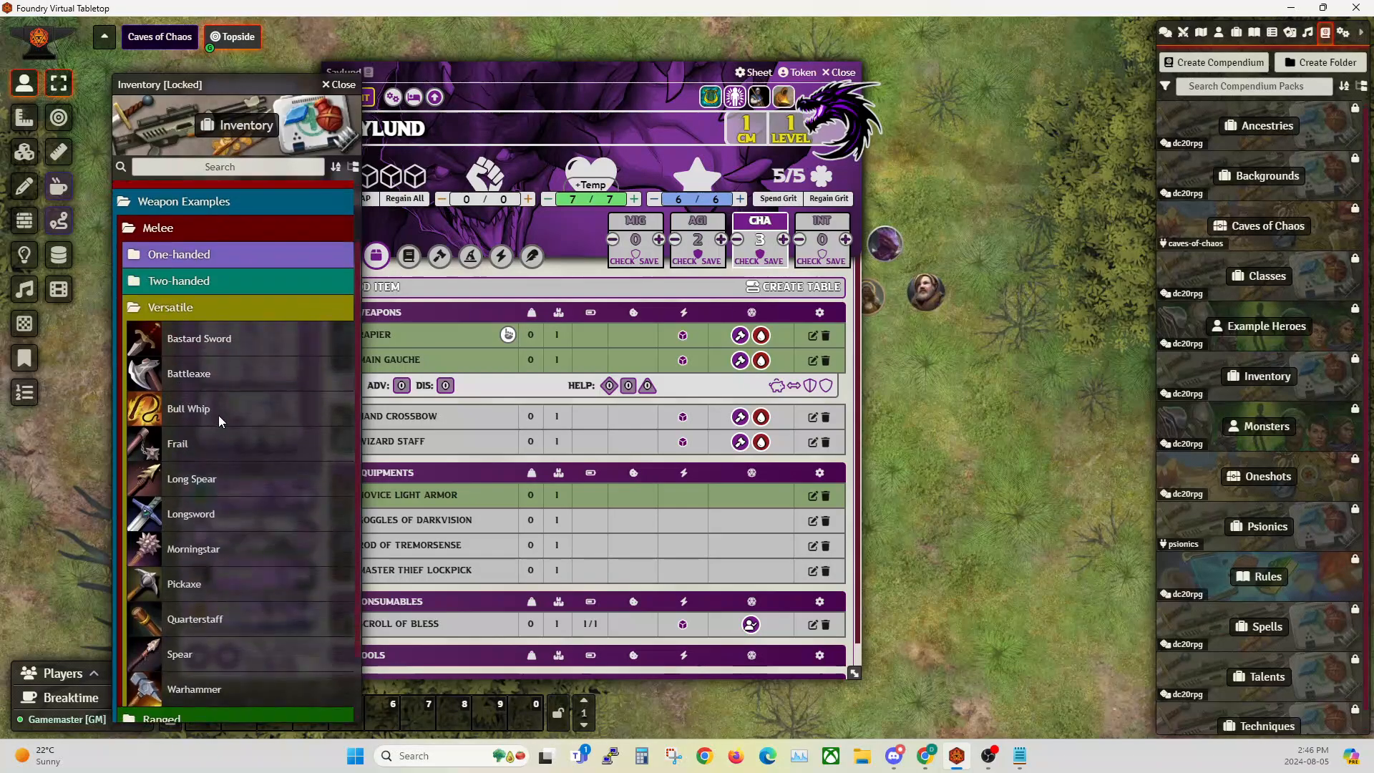
pyautogui.scroll(-1, 215, 428)
pyautogui.click(186, 555)
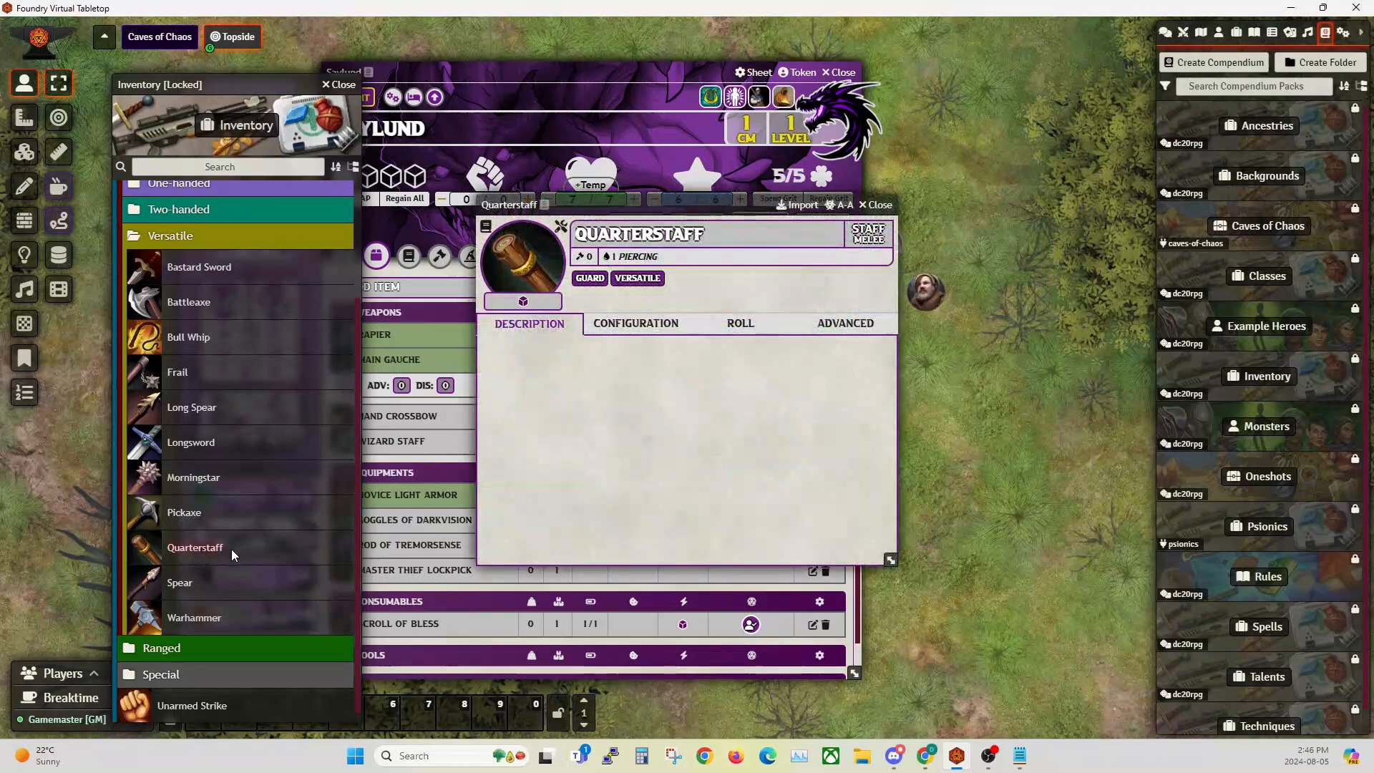
# Review the Quarterstaff's weapon properties and attack roll details, and close both the item and the compendium.
pyautogui.click(683, 335)
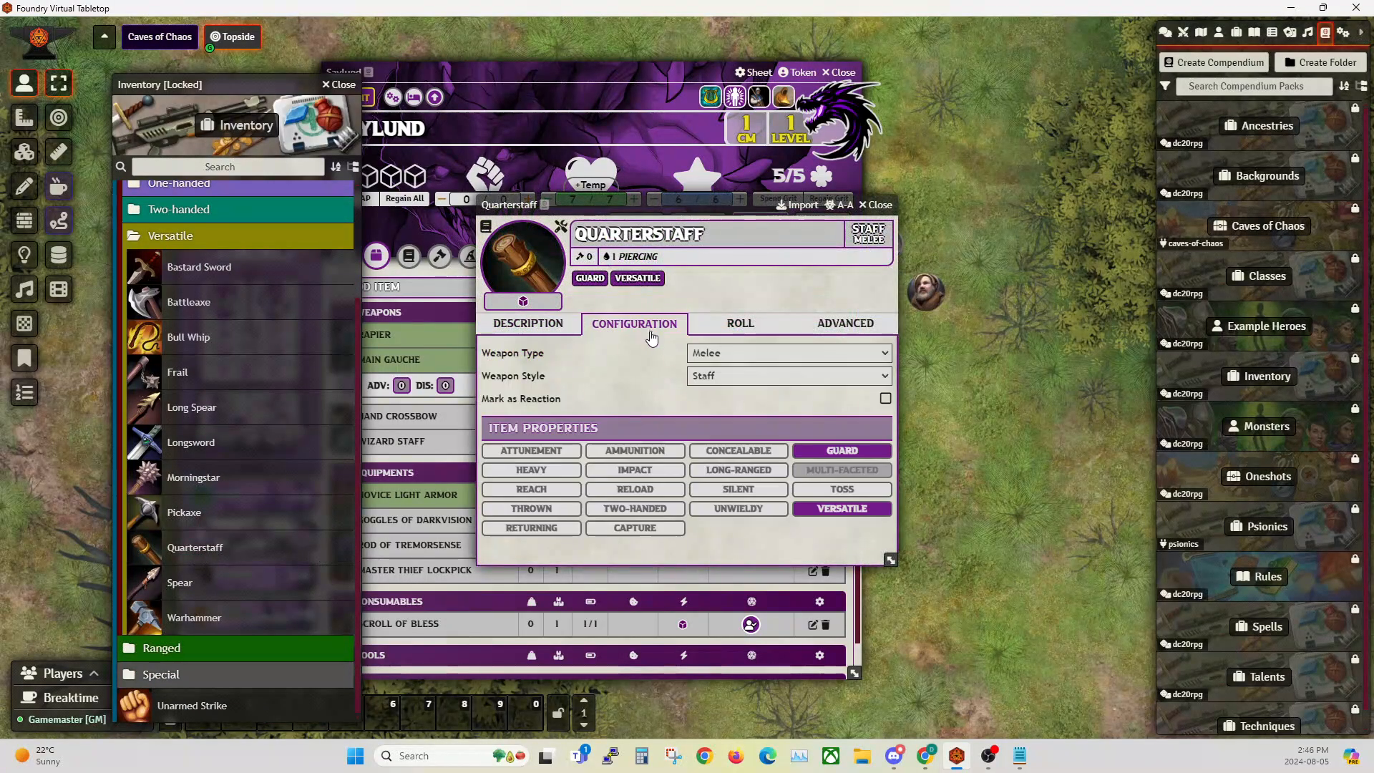
pyautogui.click(737, 324)
pyautogui.scroll(-1, 686, 499)
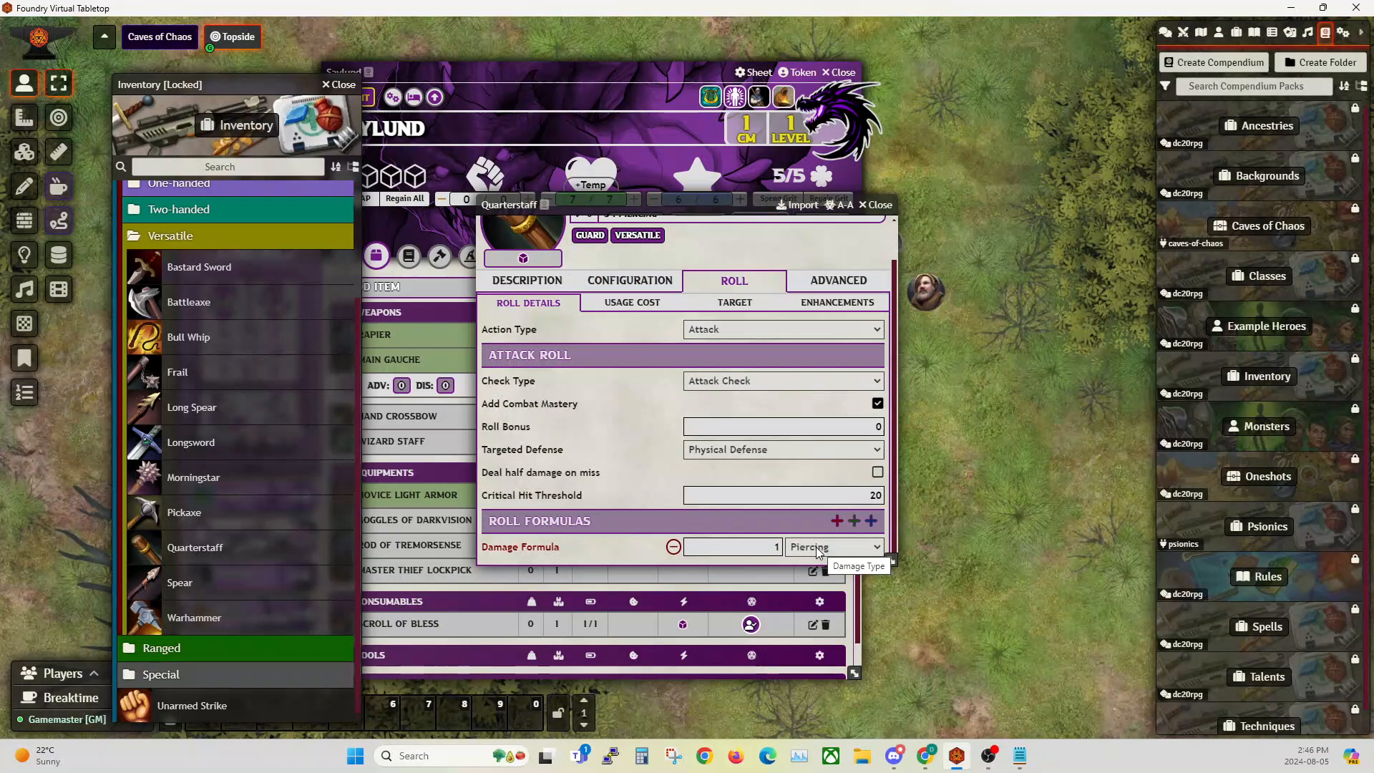
pyautogui.click(878, 205)
pyautogui.click(342, 85)
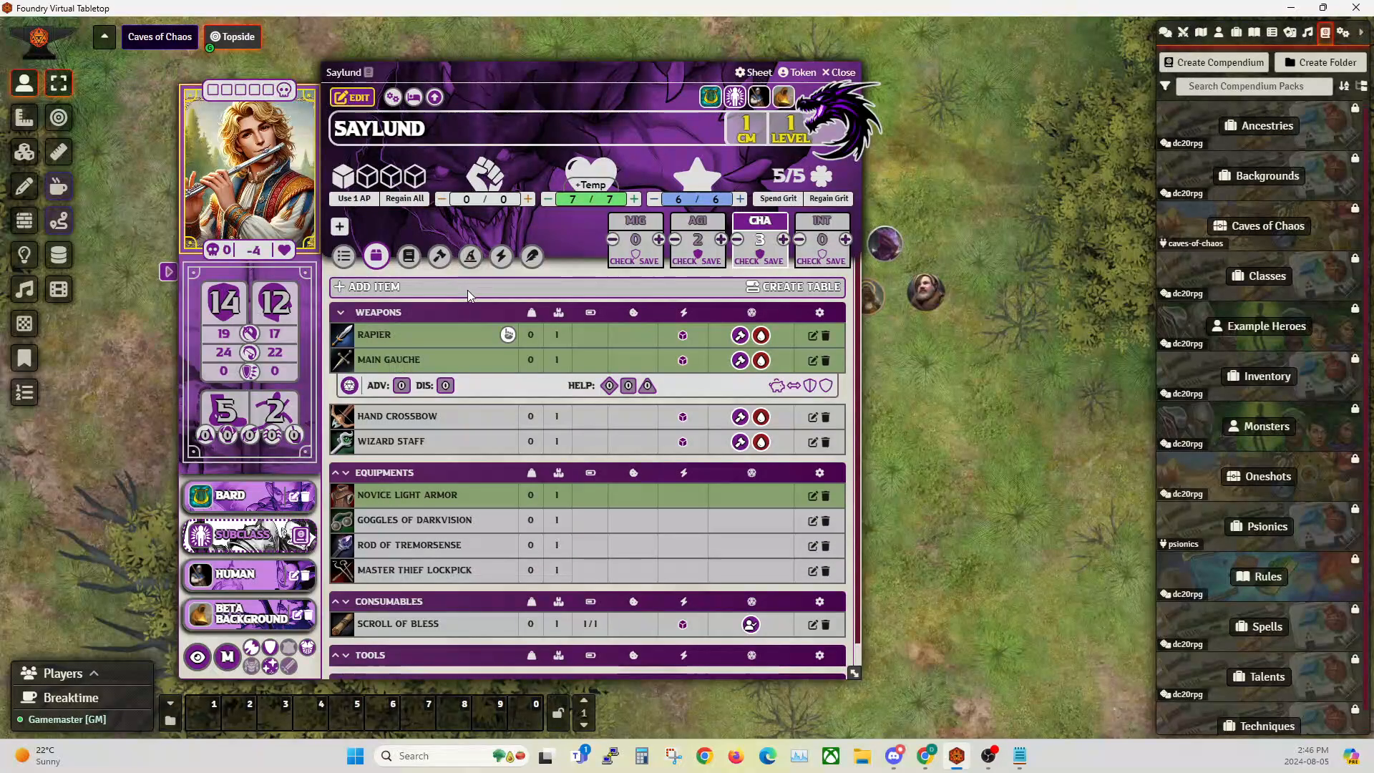
# Open Saylund's Wizard Staff for editing and review its weapon properties and roll settings.
pyautogui.moveTo(489, 72); pyautogui.dragTo(541, 84)
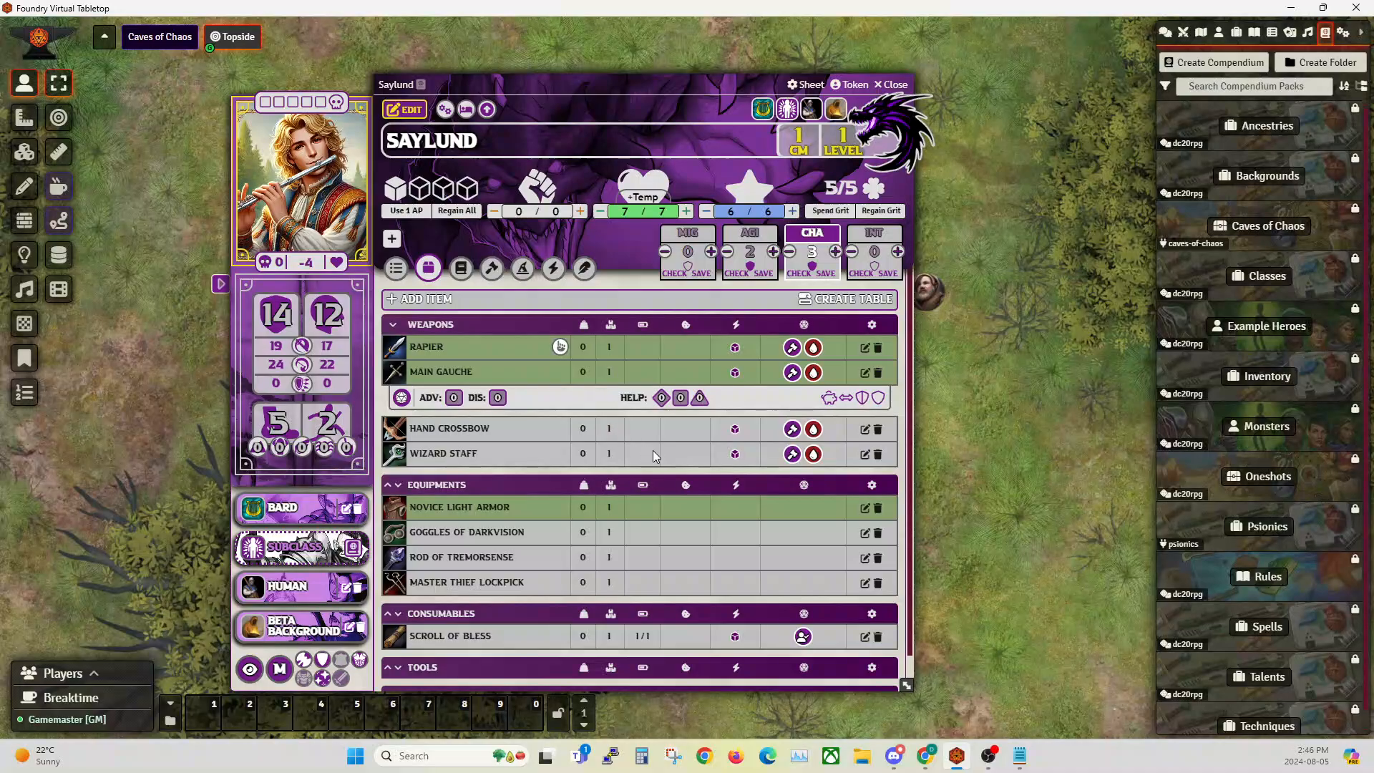
pyautogui.click(864, 455)
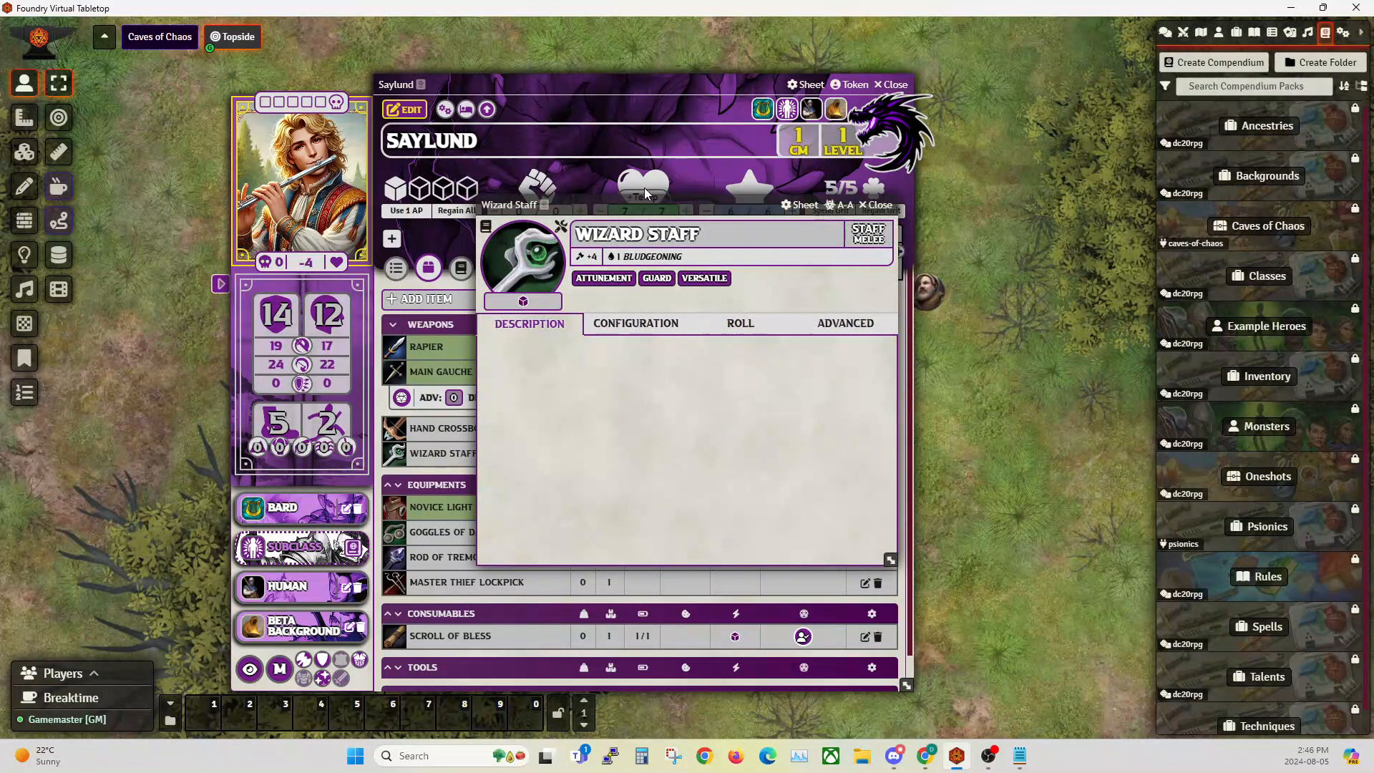
pyautogui.moveTo(642, 207); pyautogui.dragTo(545, 191)
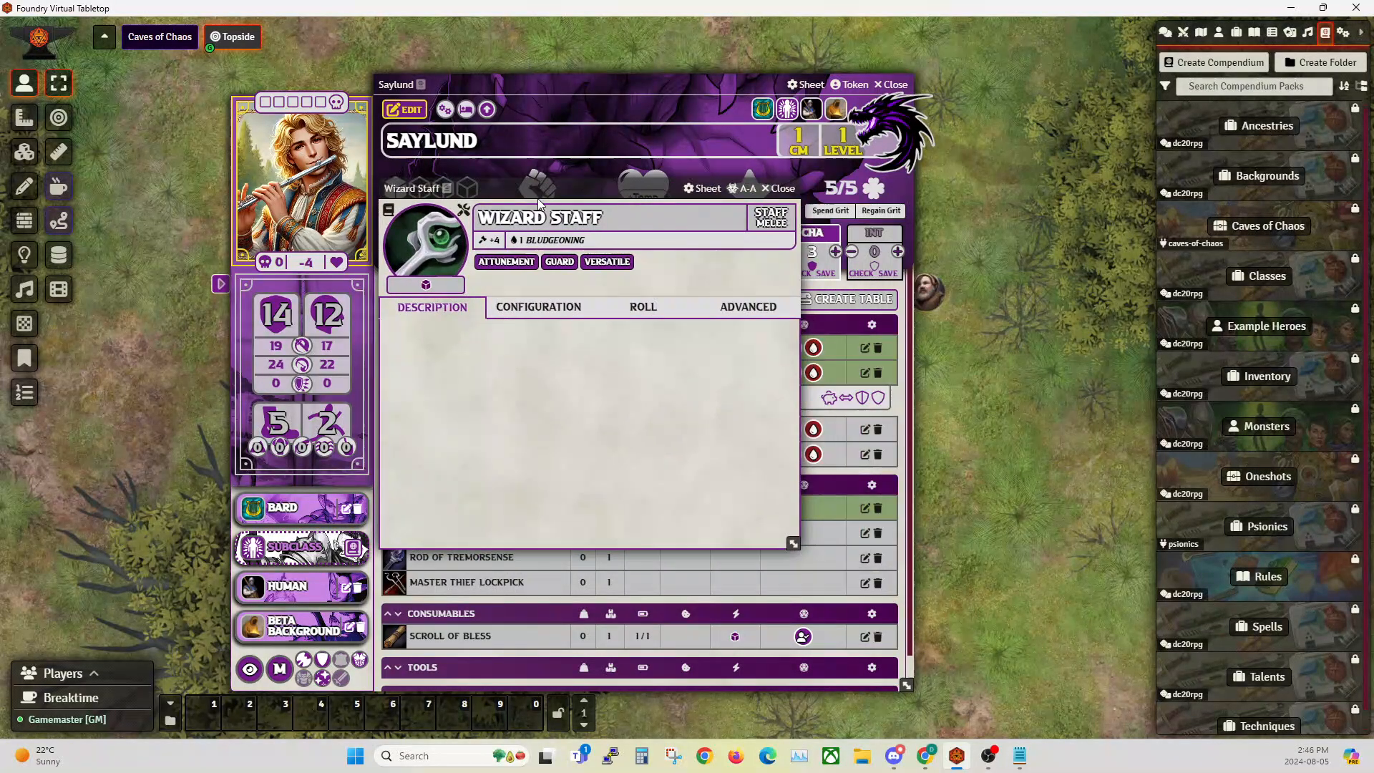
pyautogui.click(518, 319)
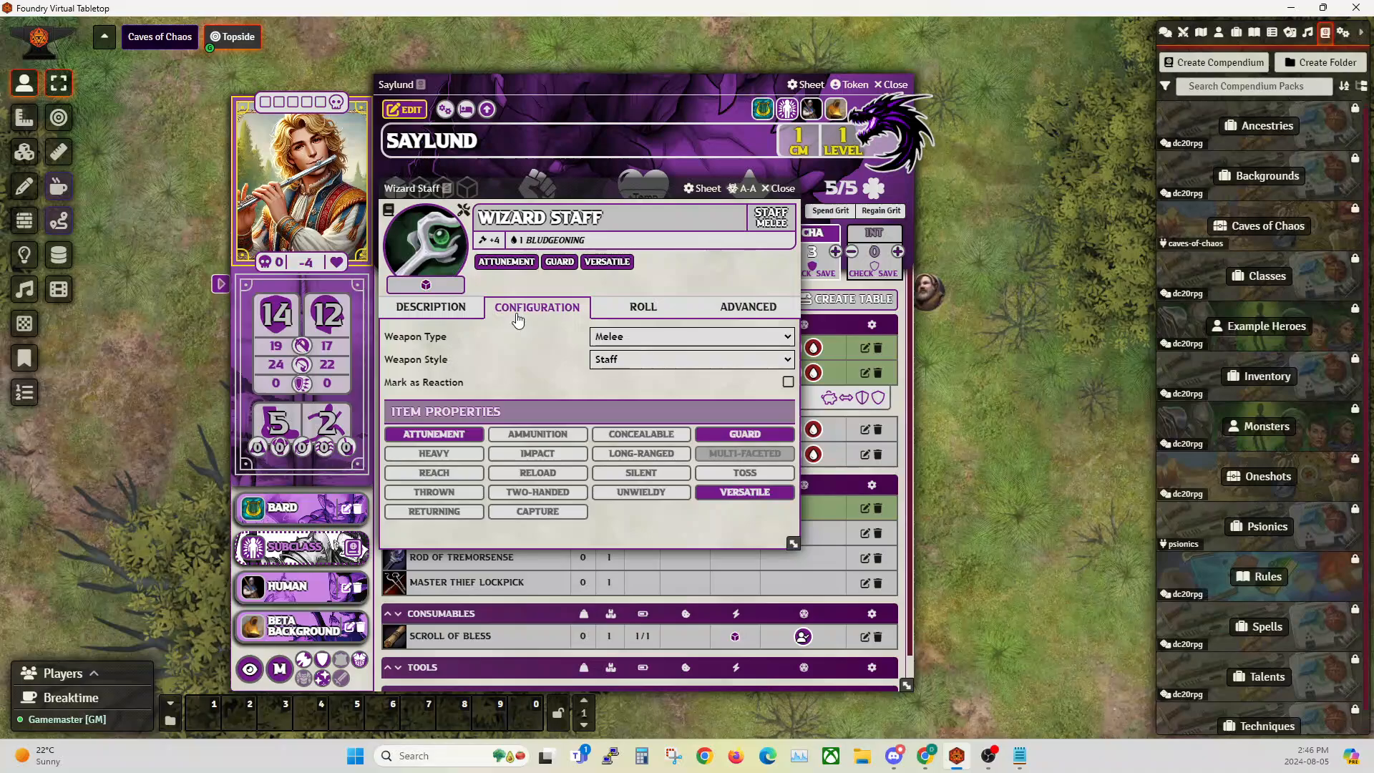
pyautogui.click(646, 317)
# Inspect the attribute change in the Wizard Staff's passive effect and close the effect and the item.
pyautogui.click(741, 306)
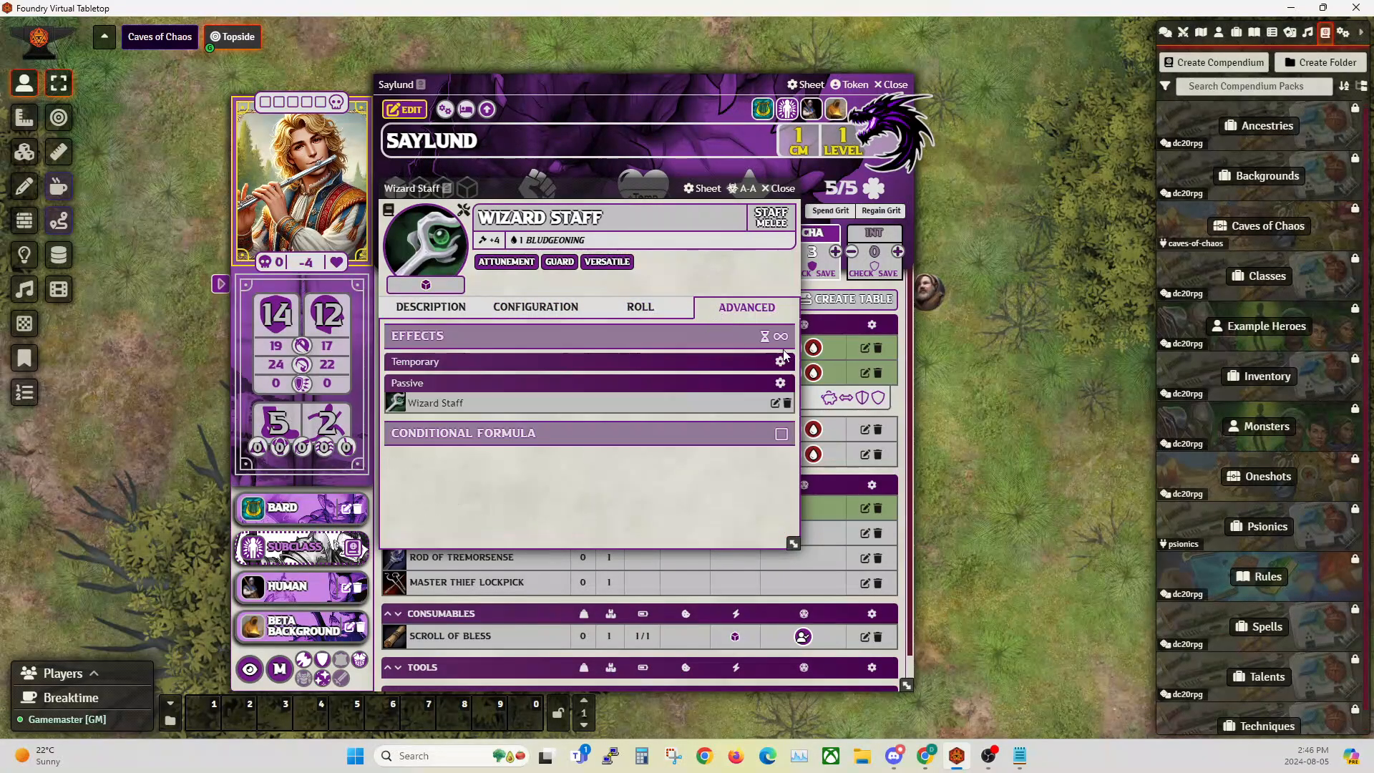
pyautogui.click(775, 402)
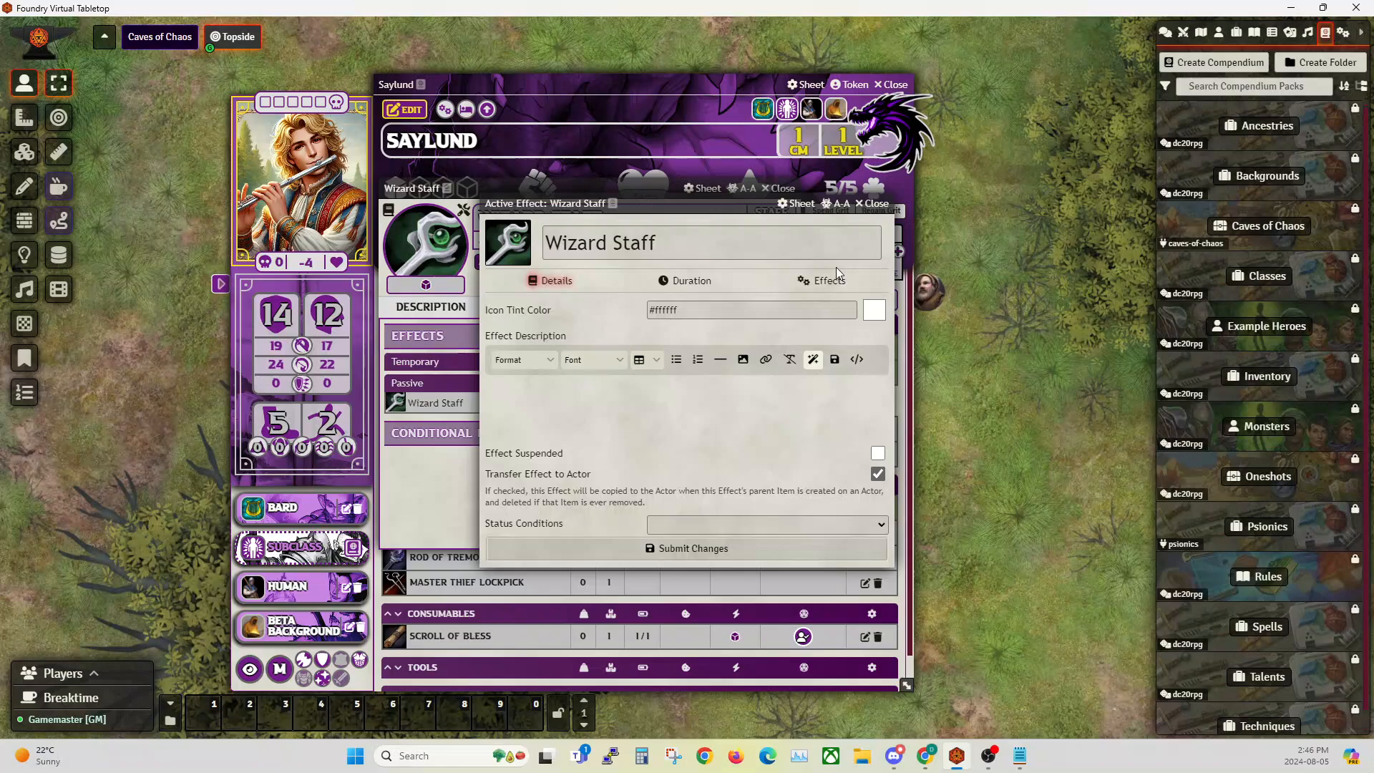
pyautogui.click(827, 279)
pyautogui.click(551, 327)
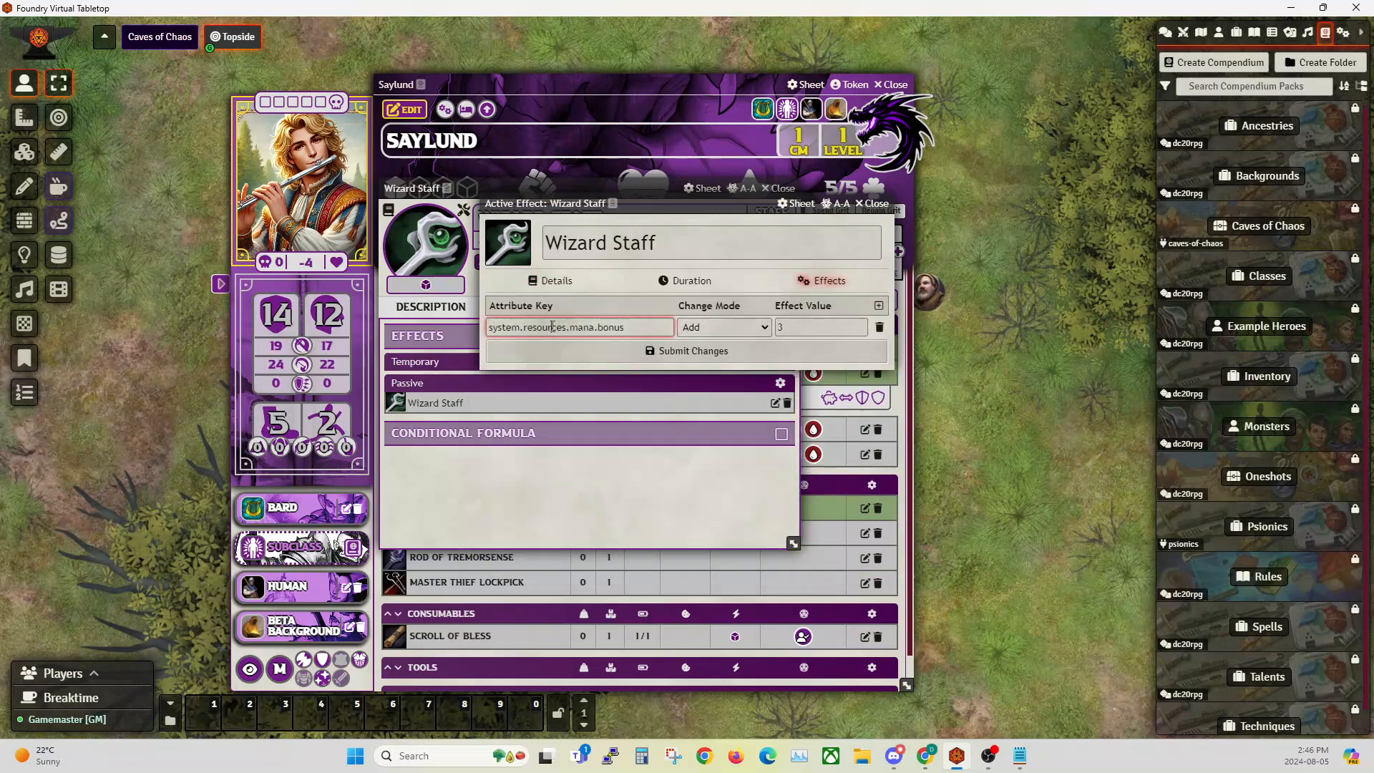
pyautogui.click(755, 354)
pyautogui.click(781, 188)
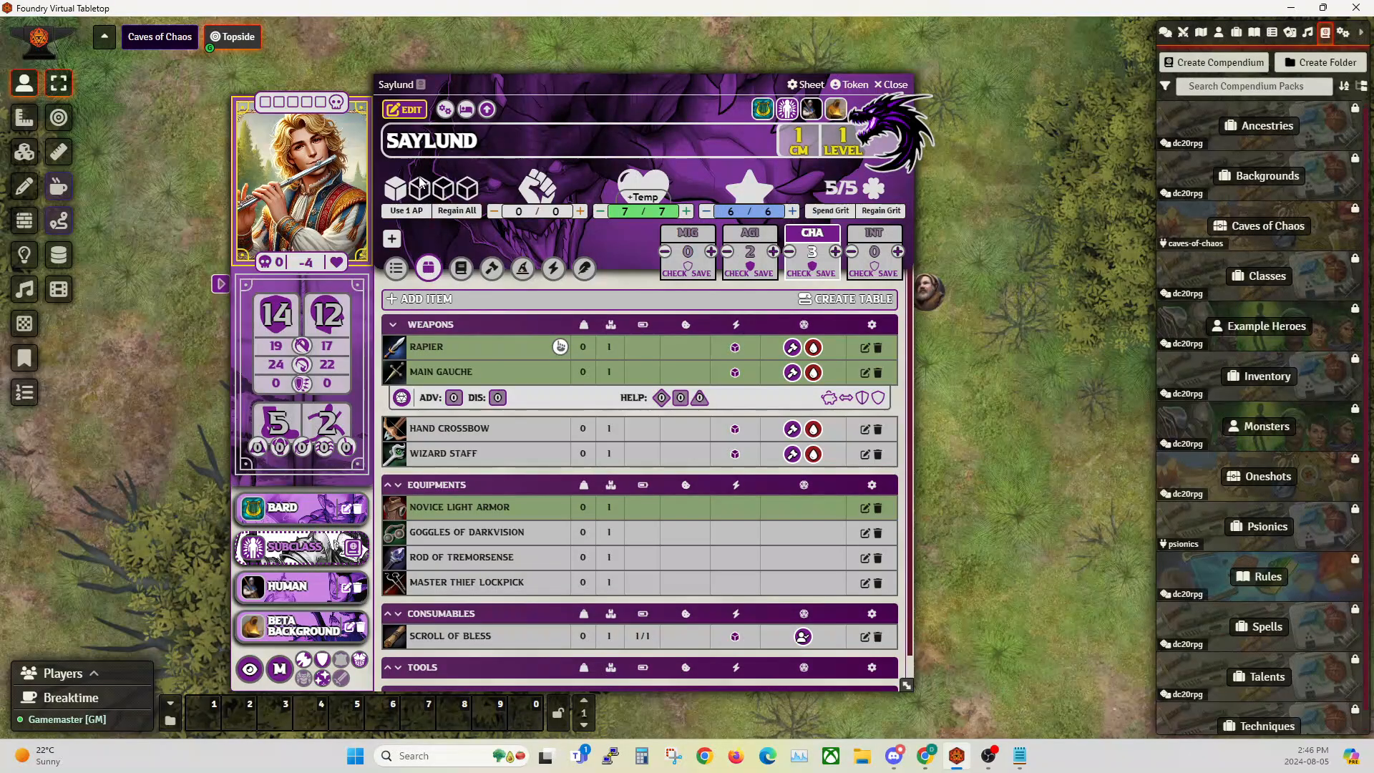
# Leave edit mode, equip and attune the Wizard Staff on Saylund, and check the mana and physical defense.
pyautogui.click(405, 111)
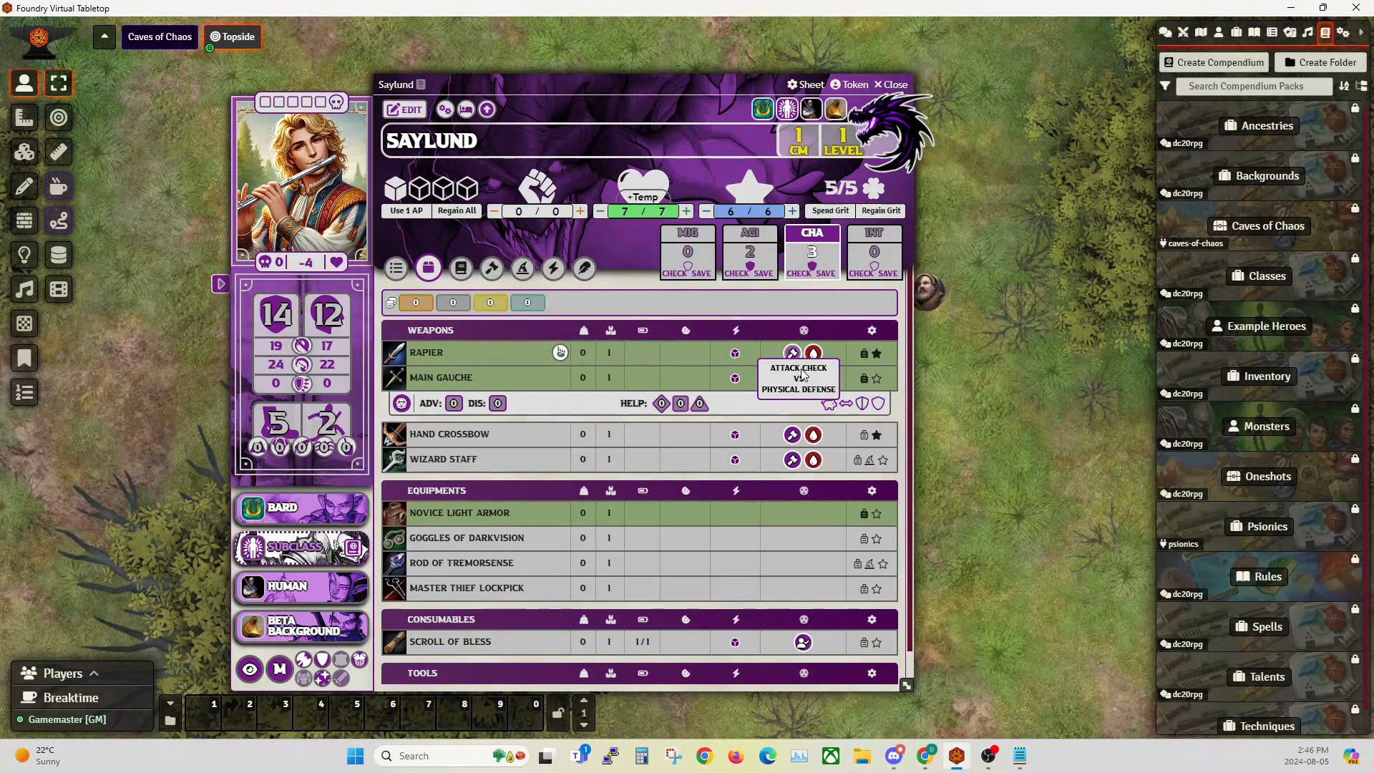
pyautogui.click(857, 461)
pyautogui.click(869, 460)
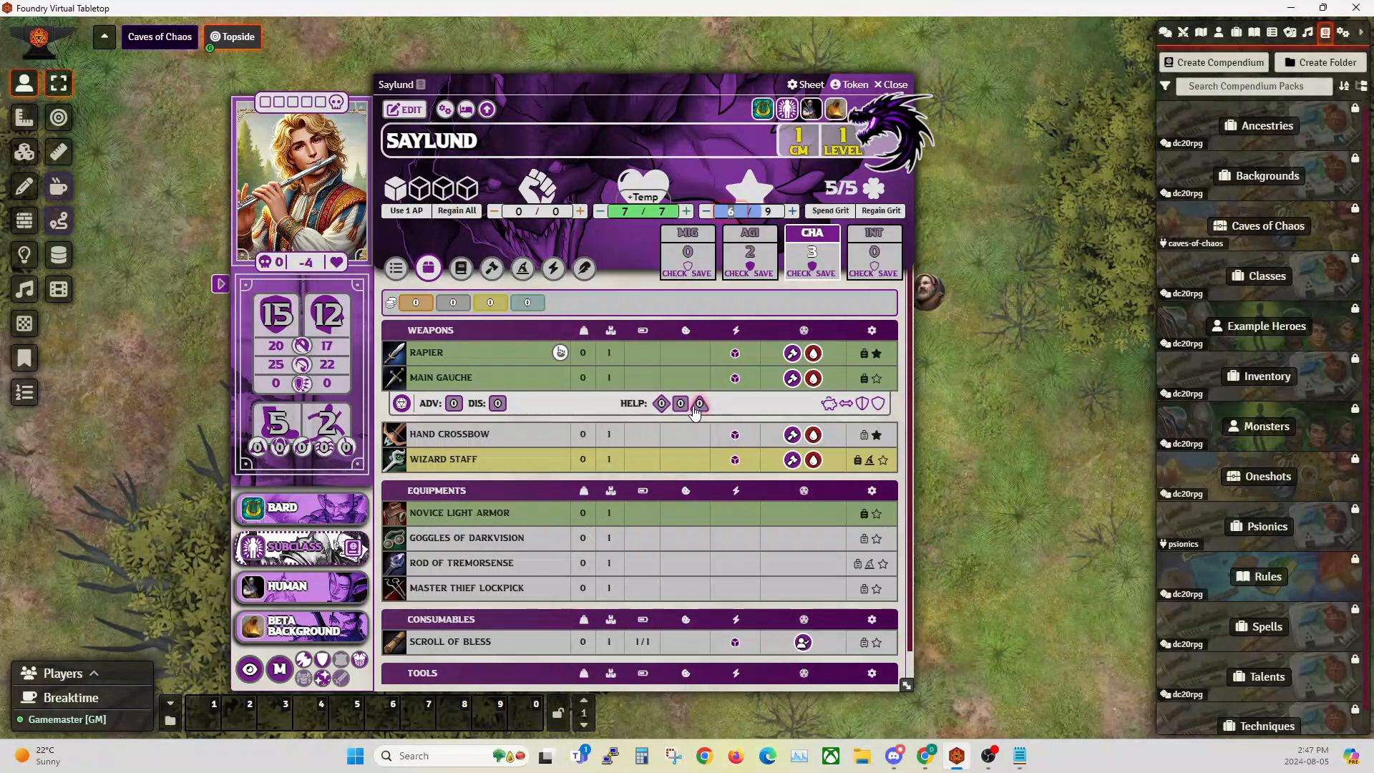
# Open the Ring of Invisibility from the world's Treasure items and review its configuration, roll settings and effects.
pyautogui.click(1235, 34)
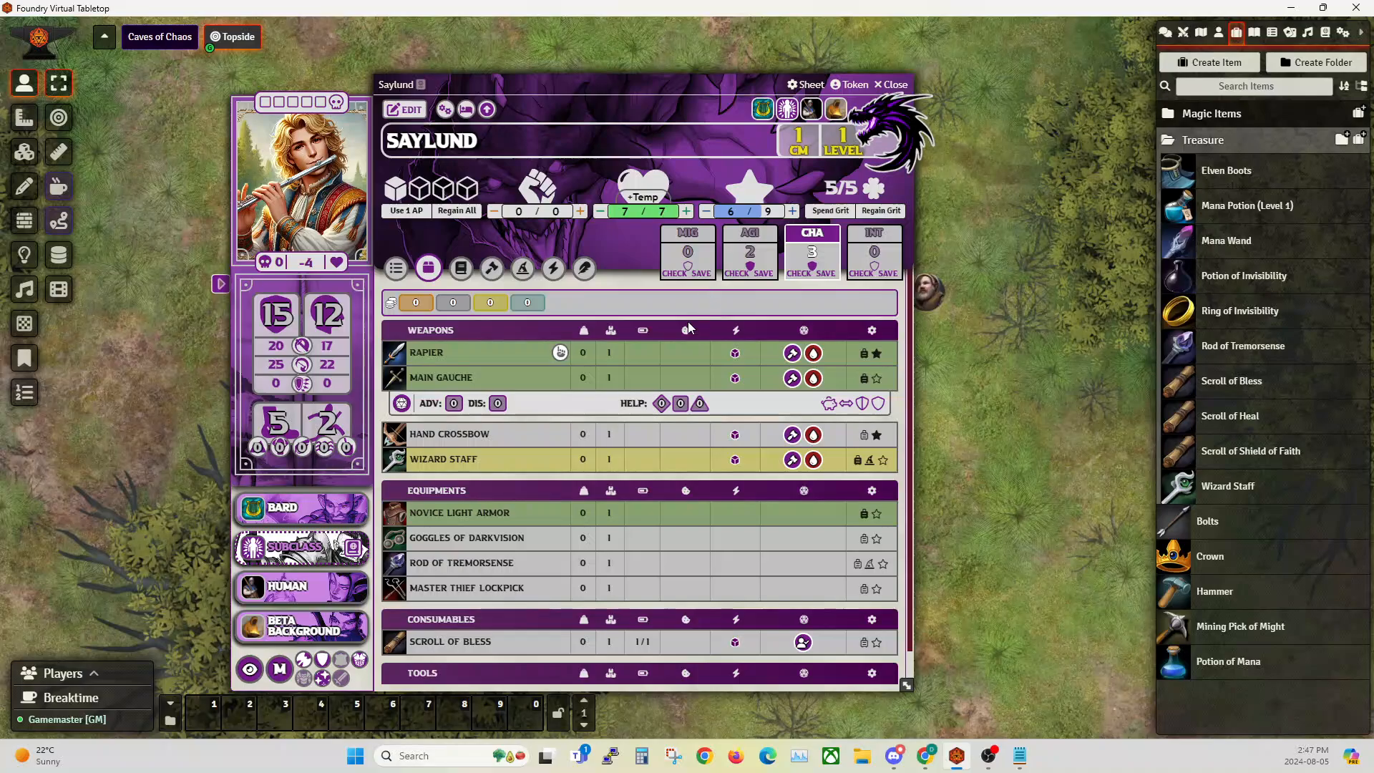
pyautogui.click(434, 379)
pyautogui.scroll(-1, 491, 399)
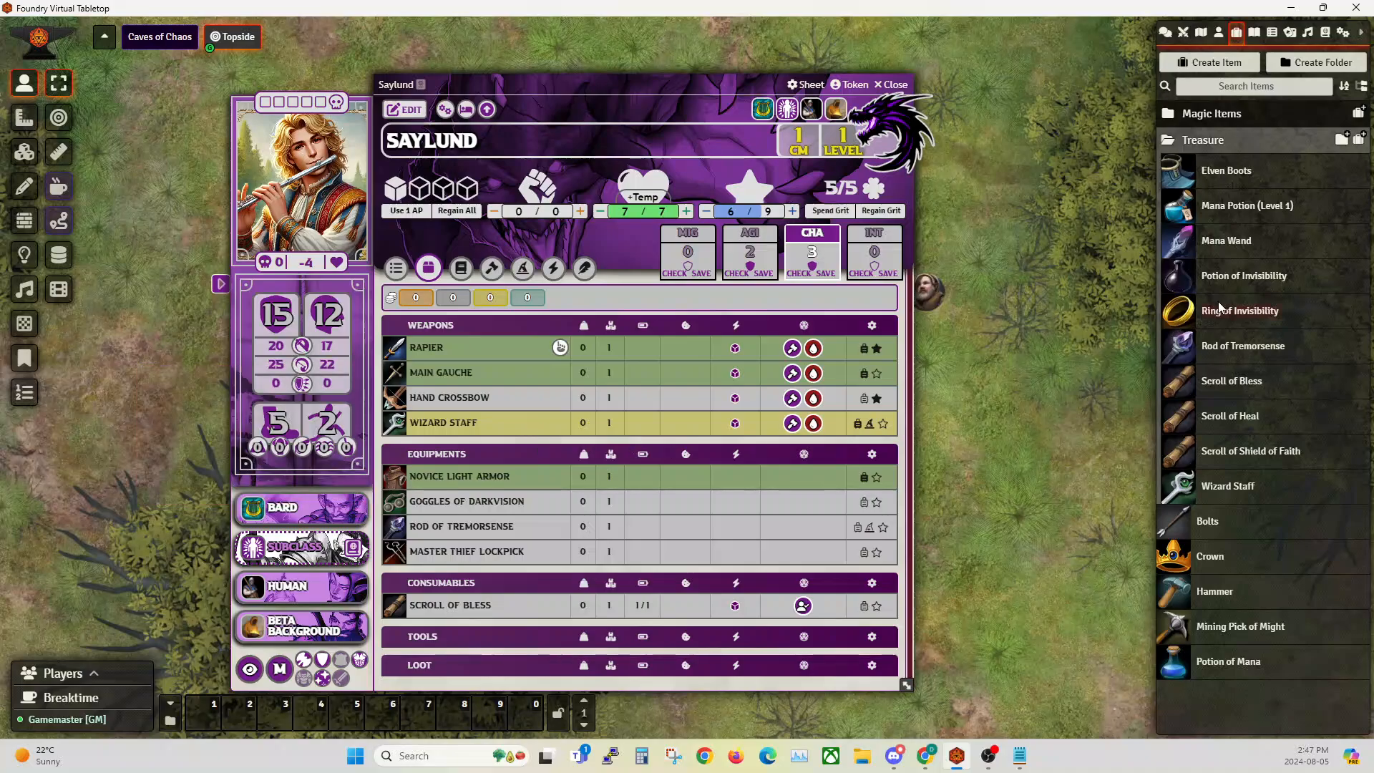
pyautogui.click(1257, 321)
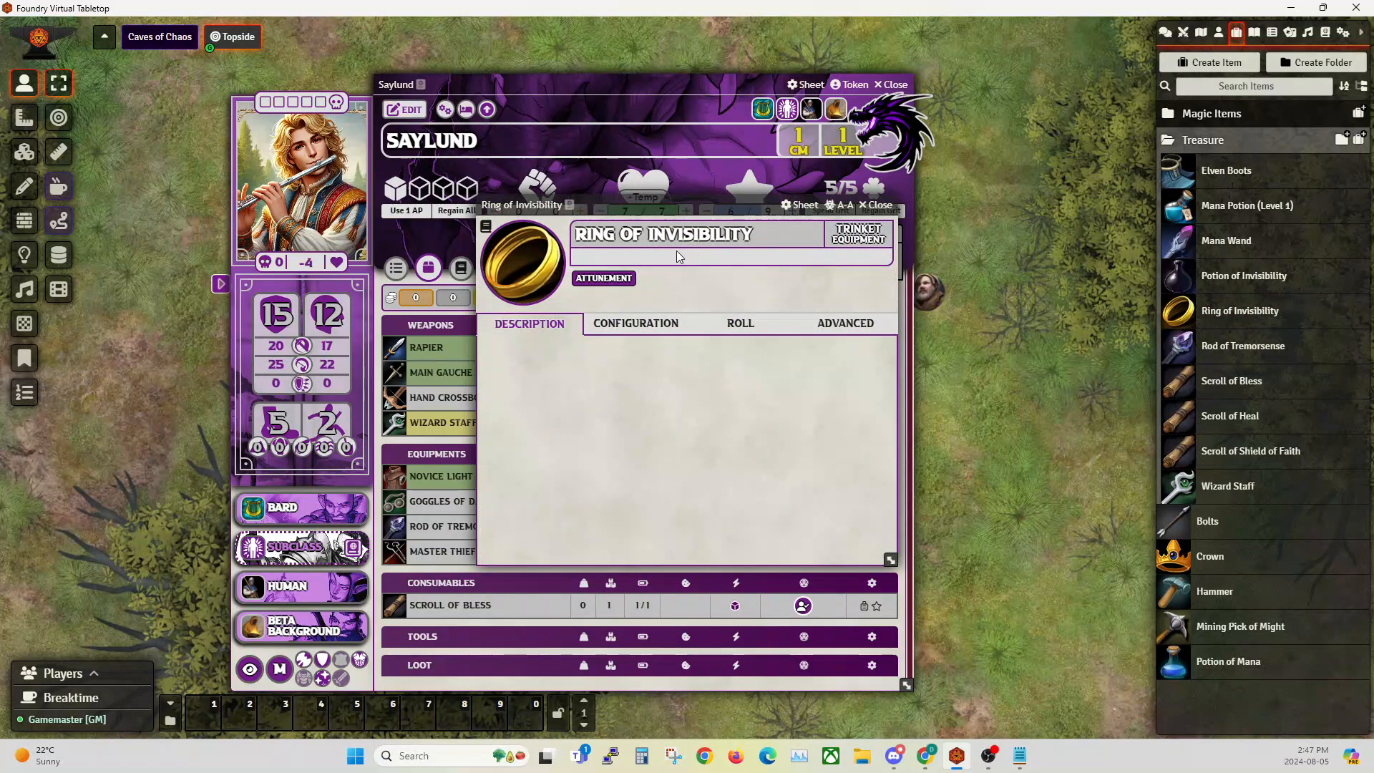
pyautogui.click(617, 324)
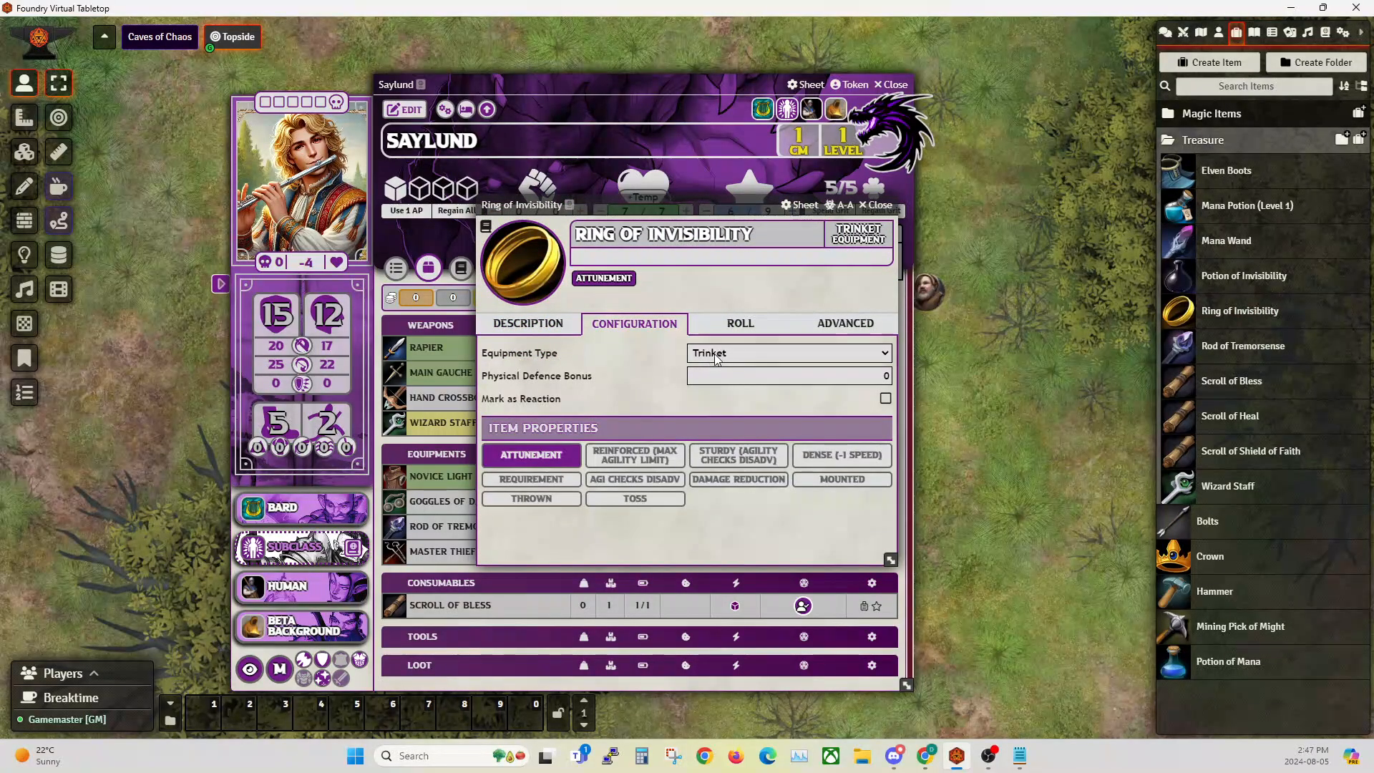
pyautogui.click(738, 324)
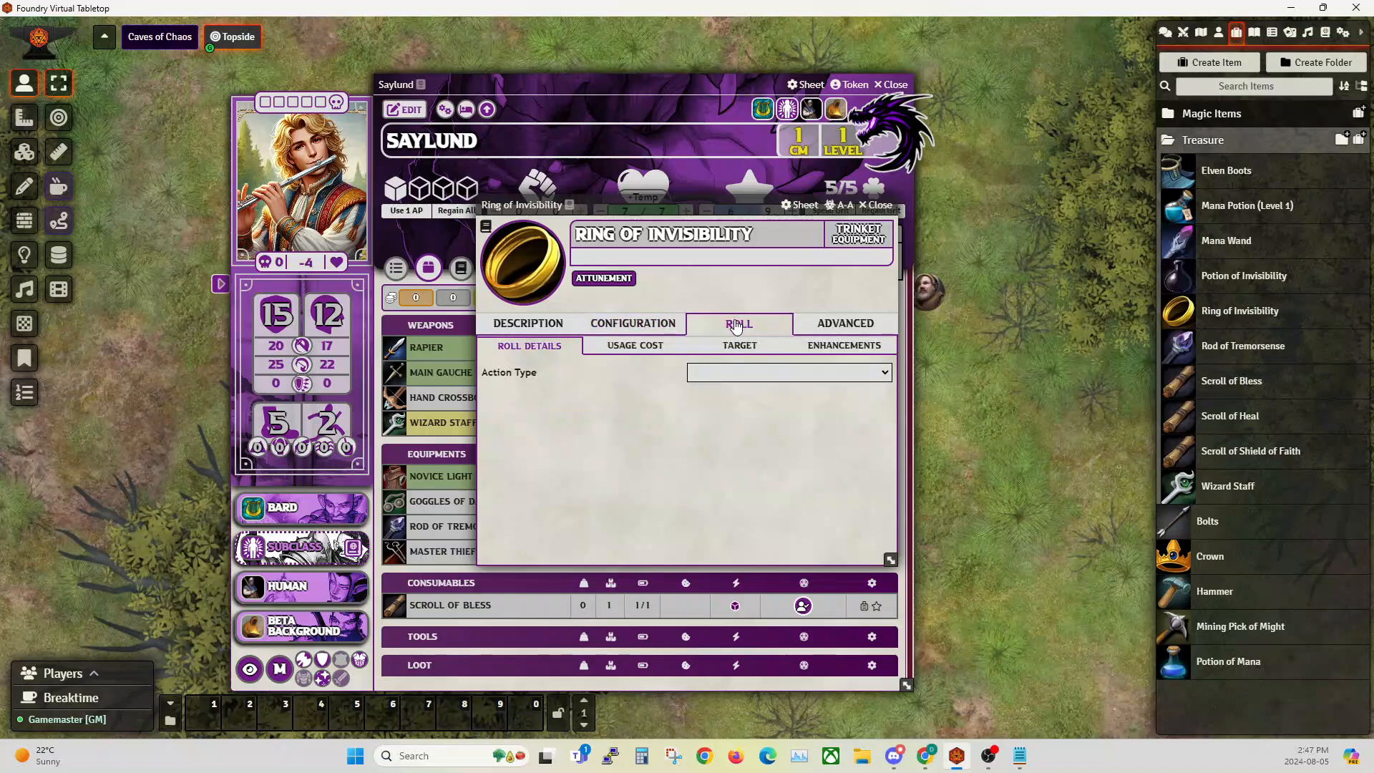
pyautogui.click(843, 325)
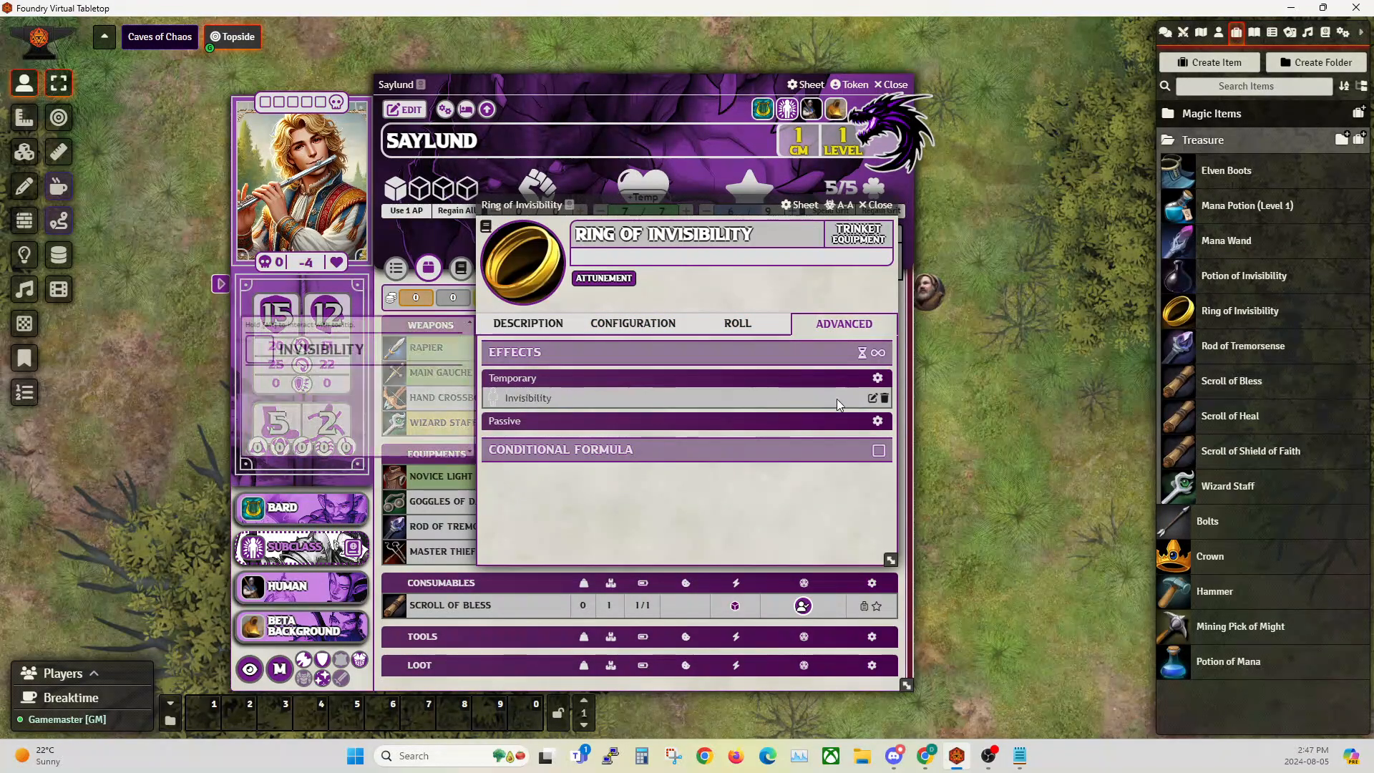
# Try adding Restrained to the Invisibility effect's status conditions, remove it again, and close the effect and the ring.
pyautogui.click(871, 399)
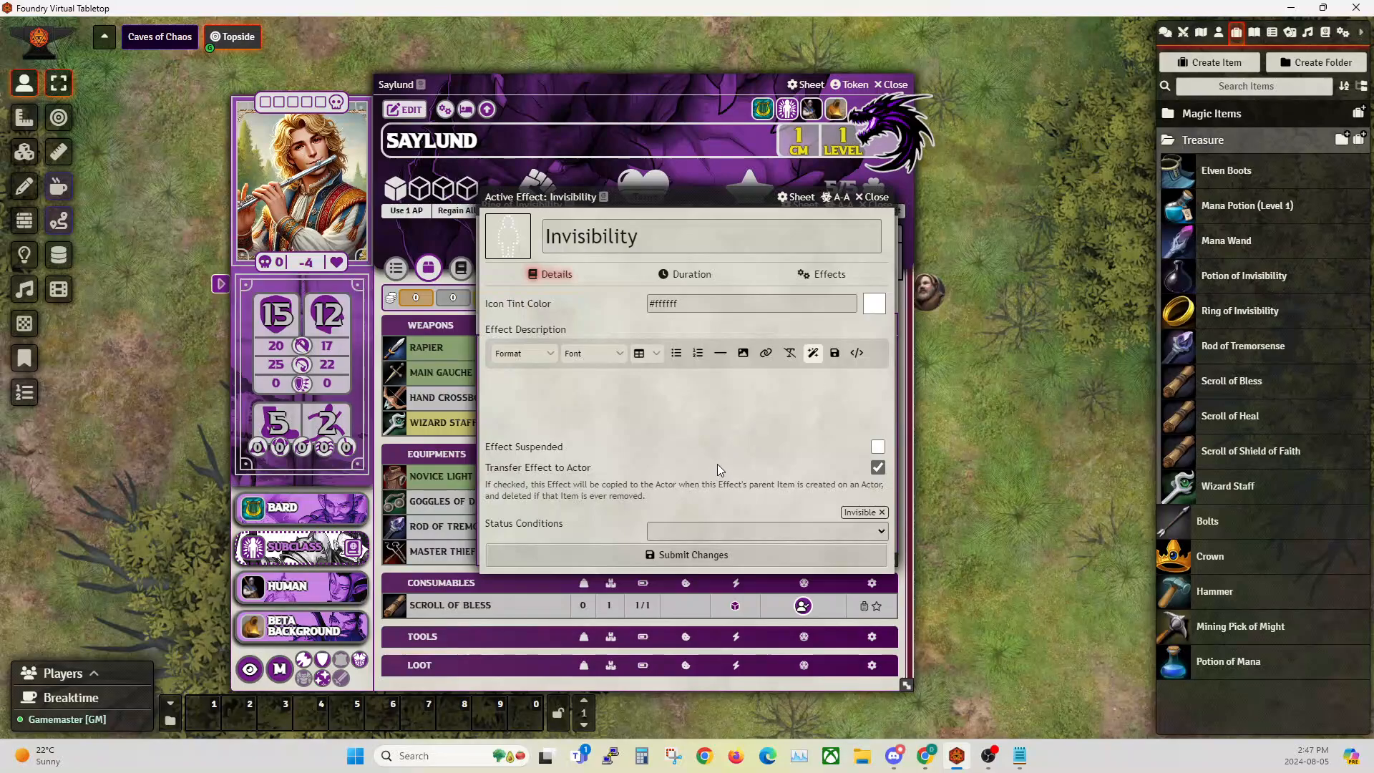
pyautogui.click(711, 530)
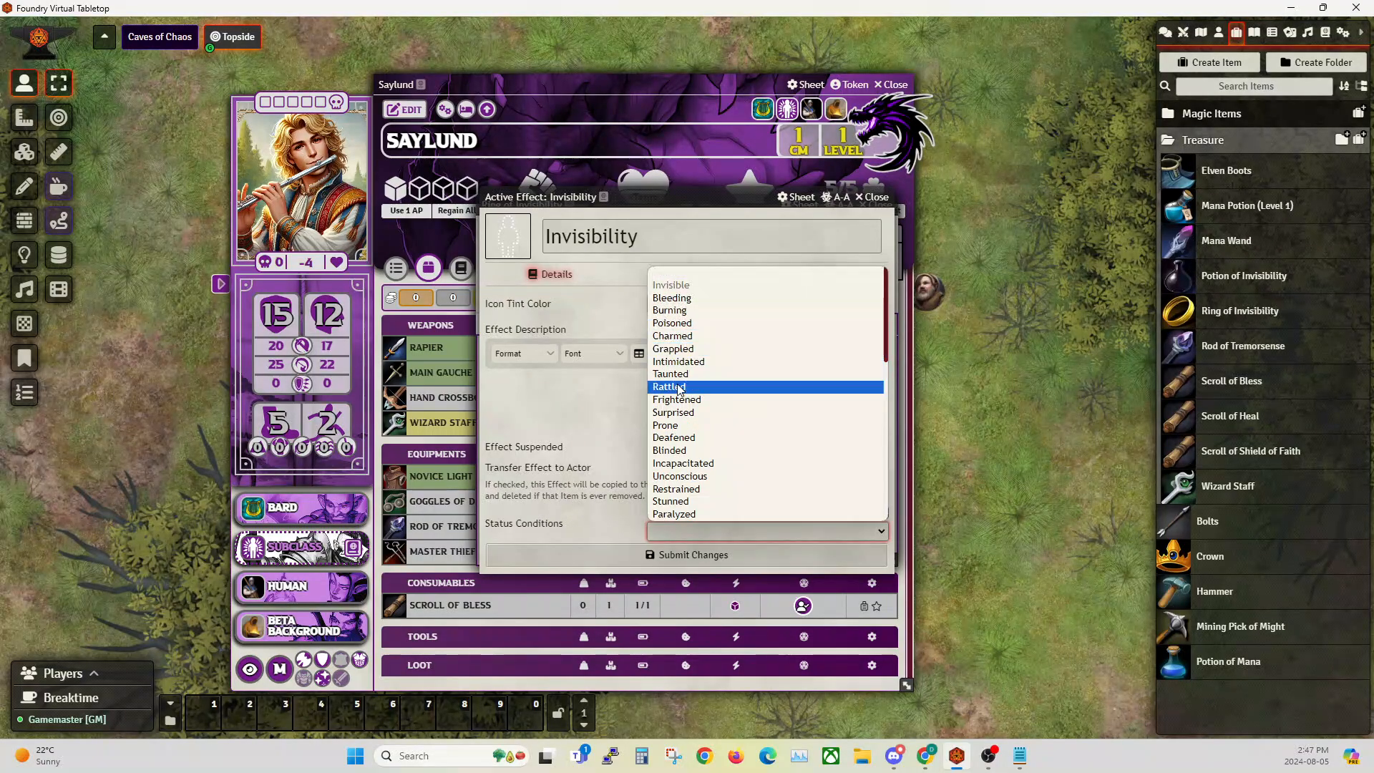
pyautogui.click(615, 492)
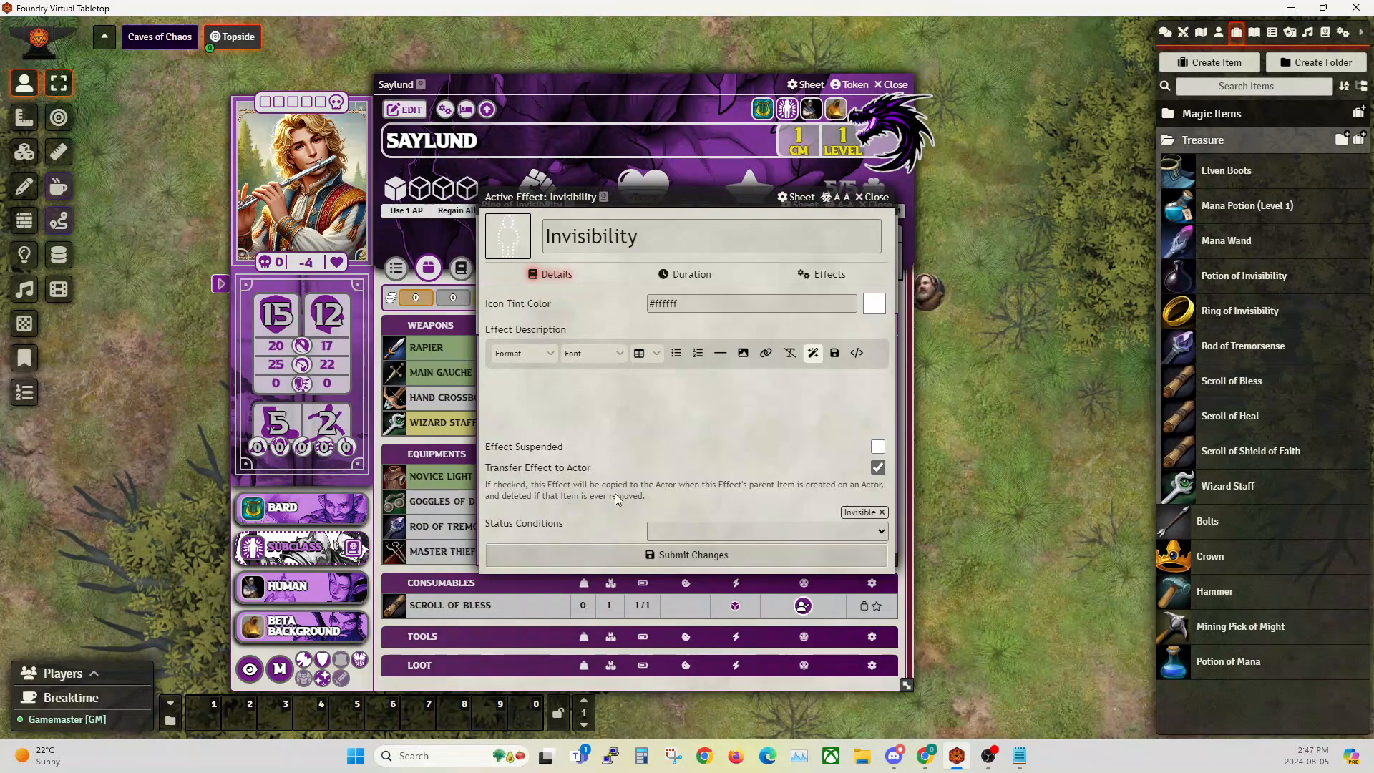
pyautogui.click(802, 530)
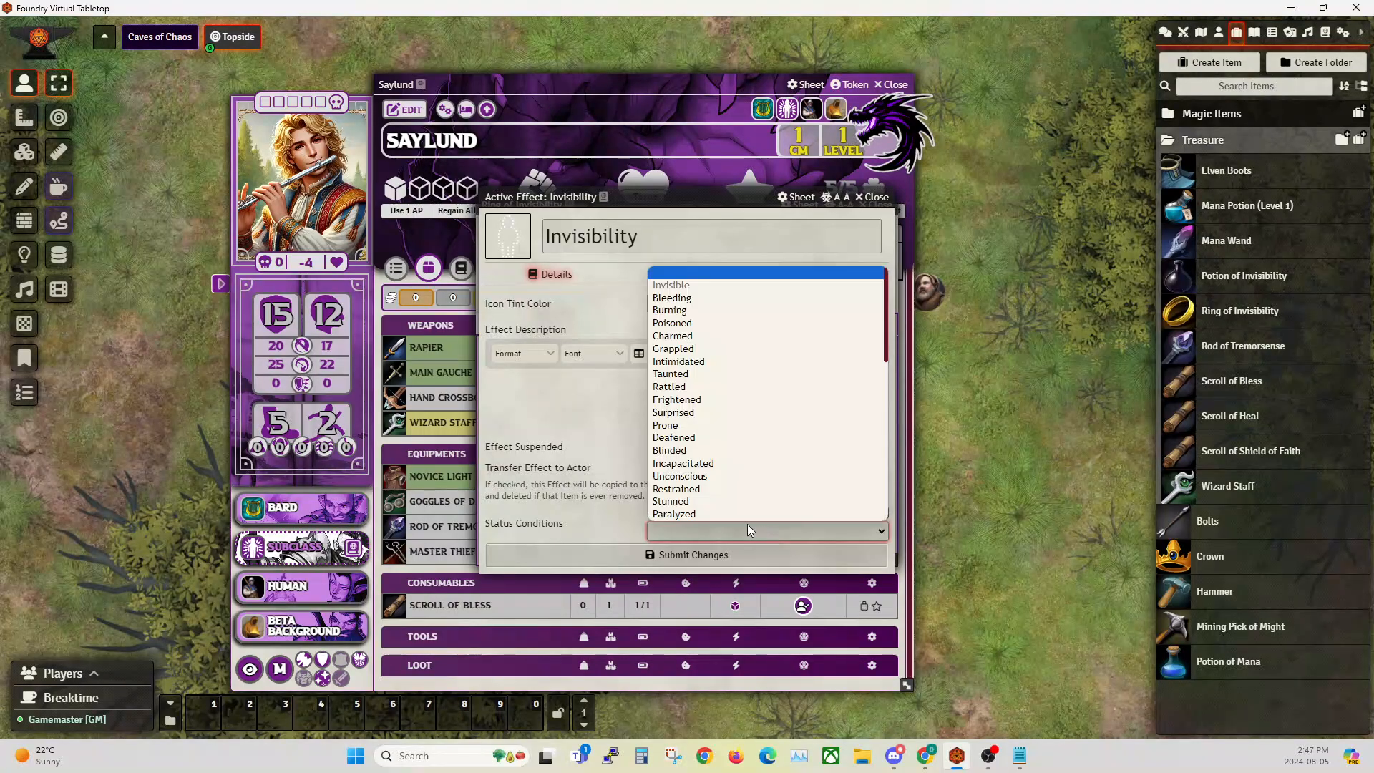
pyautogui.click(819, 490)
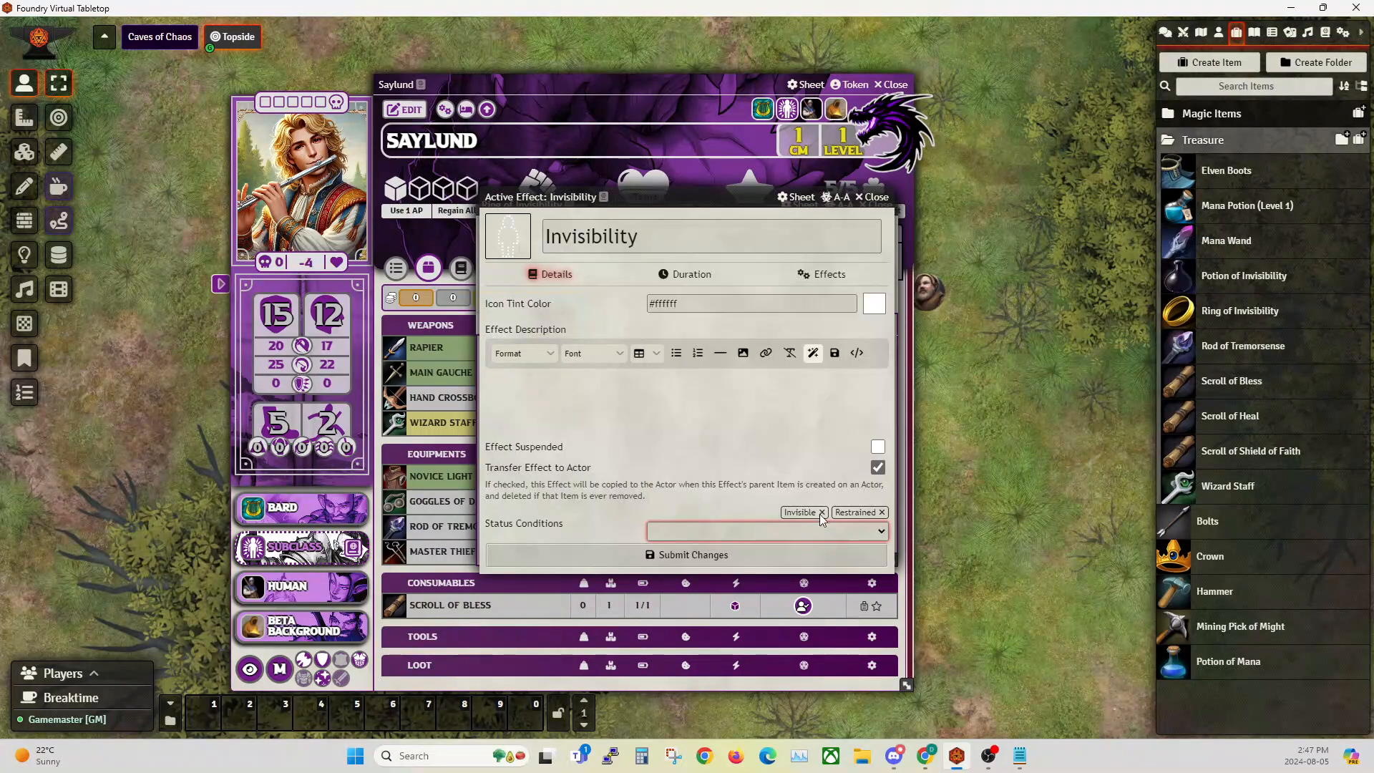
pyautogui.click(881, 513)
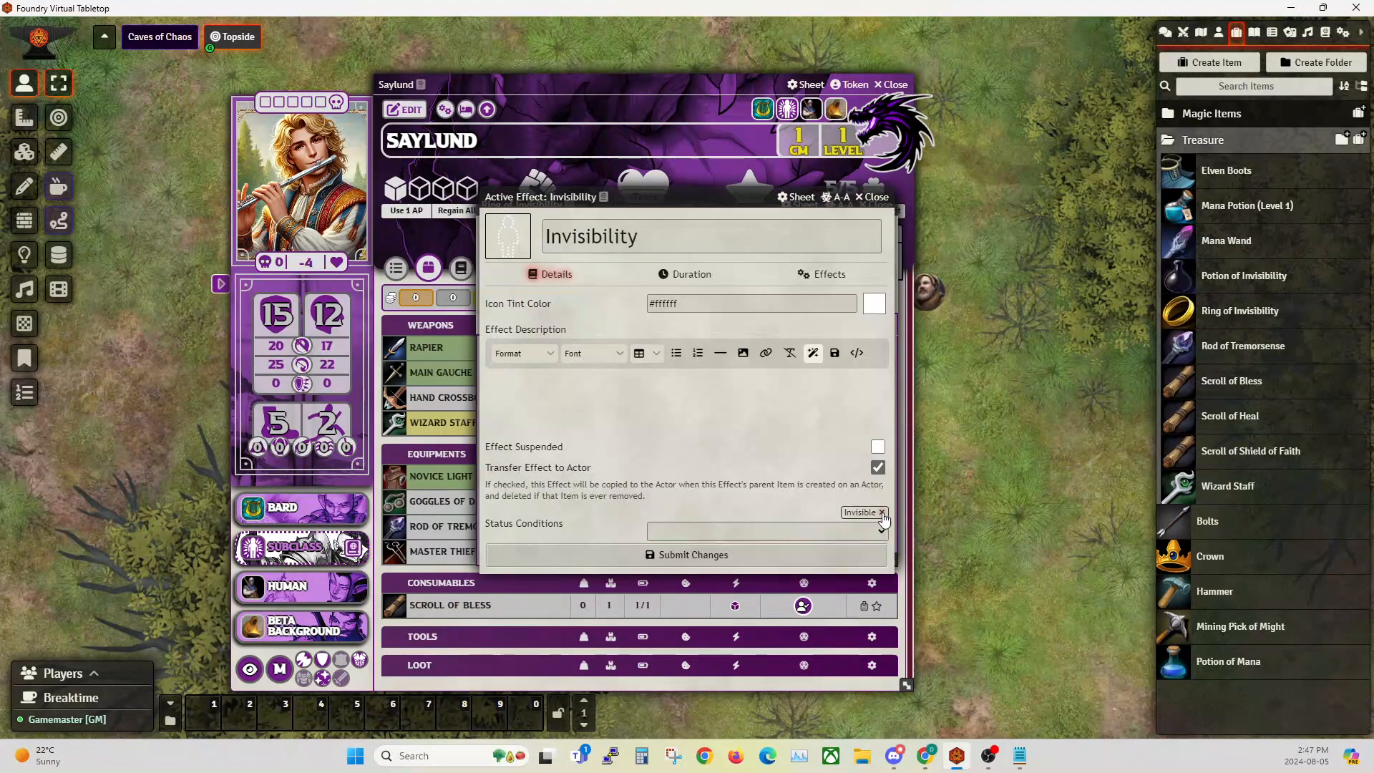
pyautogui.click(687, 556)
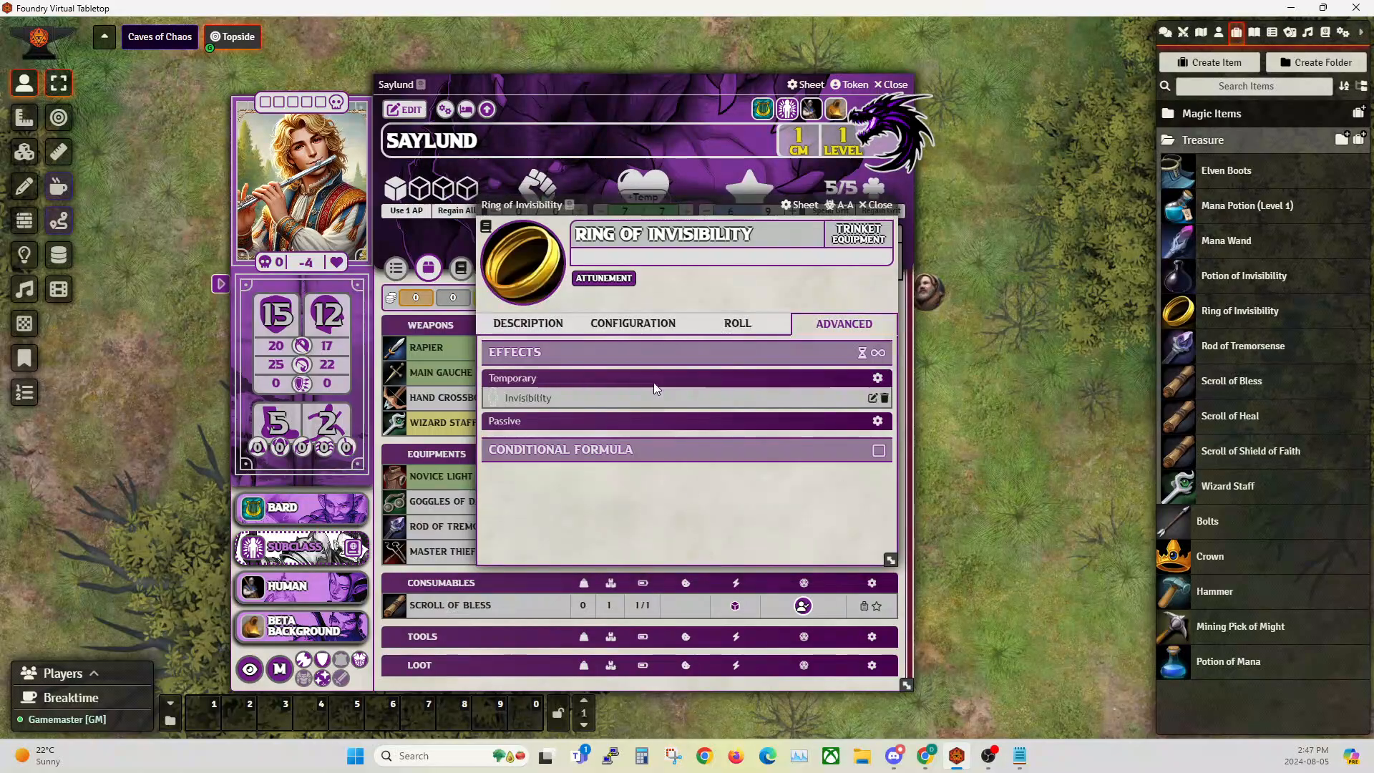
pyautogui.click(876, 205)
# Delete the temporary Bless effect from Saylund in edit mode and leave edit mode.
pyautogui.moveTo(565, 76); pyautogui.dragTo(266, 58)
pyautogui.moveTo(841, 355); pyautogui.dragTo(1021, 317)
pyautogui.moveTo(763, 338); pyautogui.dragTo(833, 374)
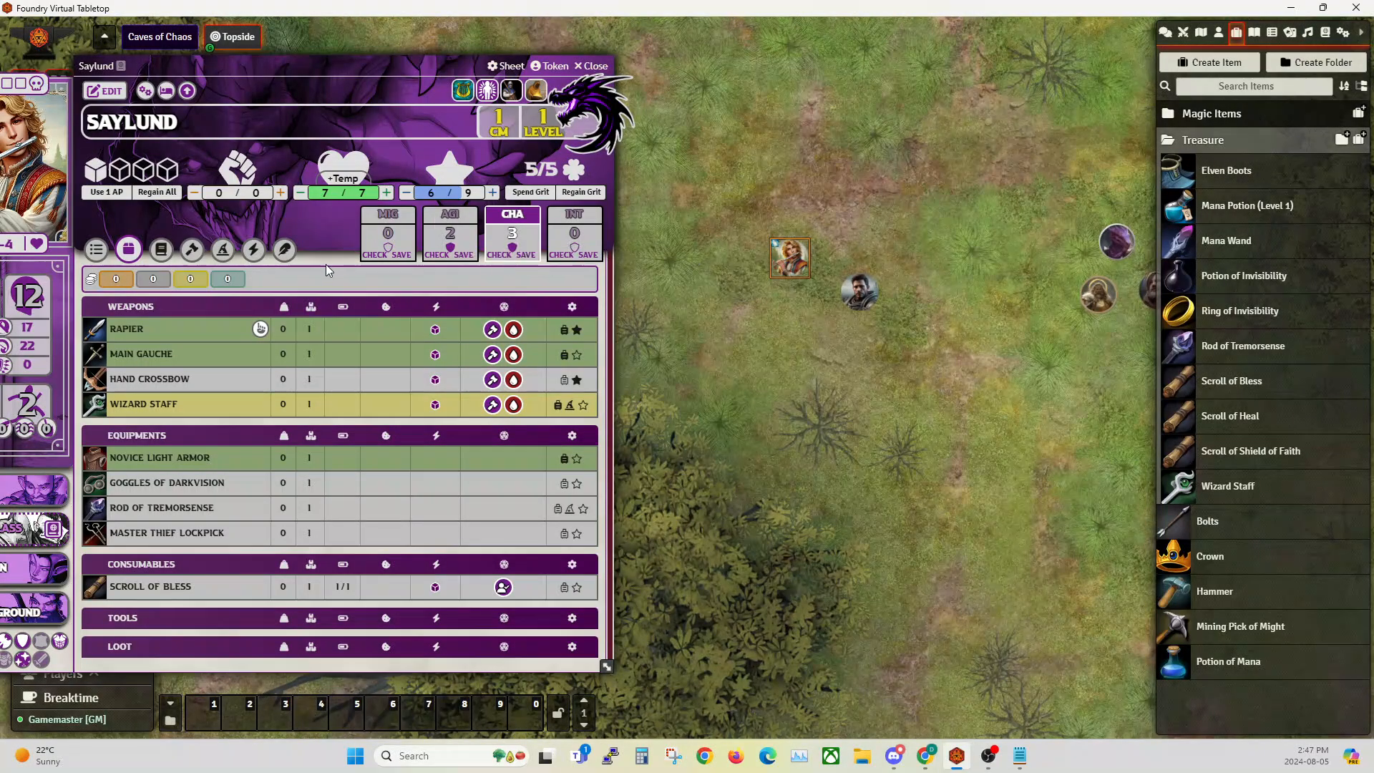
pyautogui.click(253, 249)
pyautogui.moveTo(278, 295)
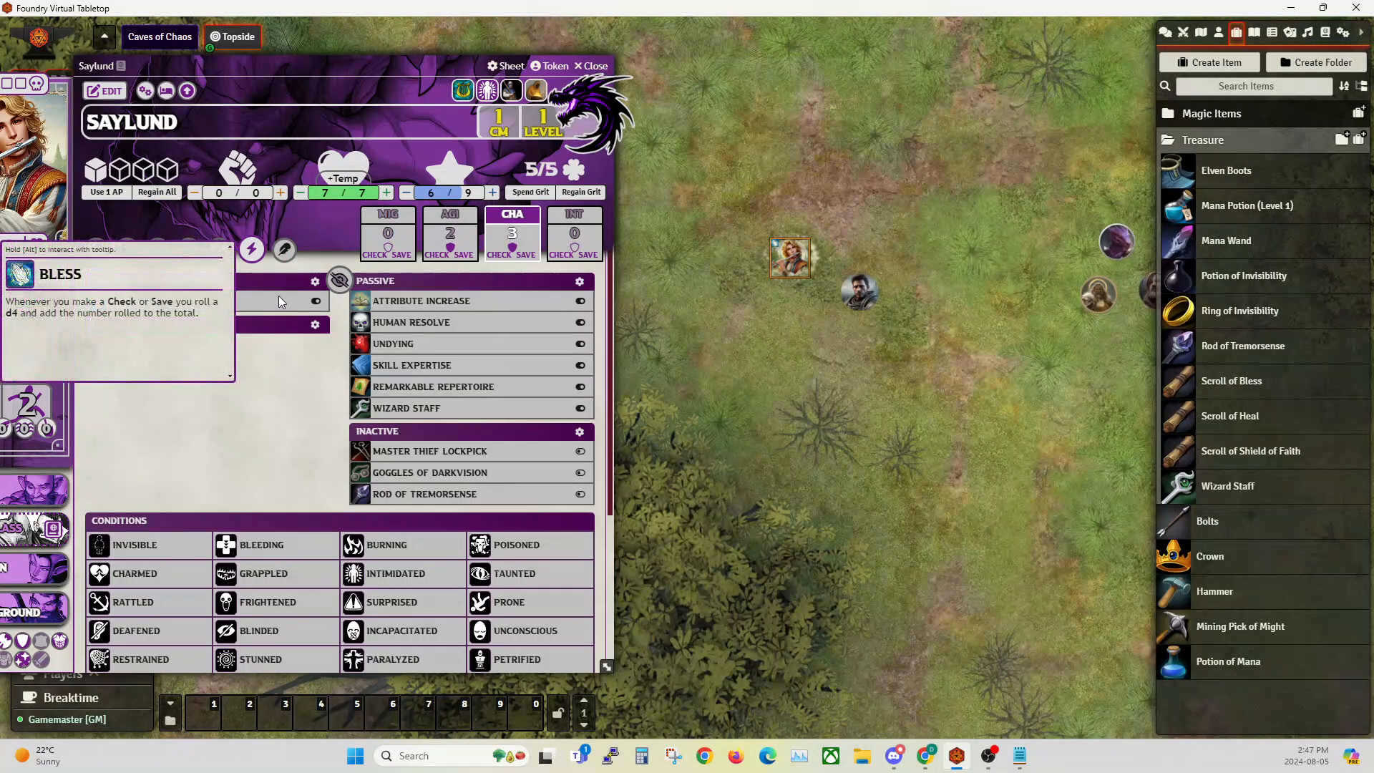
pyautogui.moveTo(126, 116); pyautogui.dragTo(406, 140)
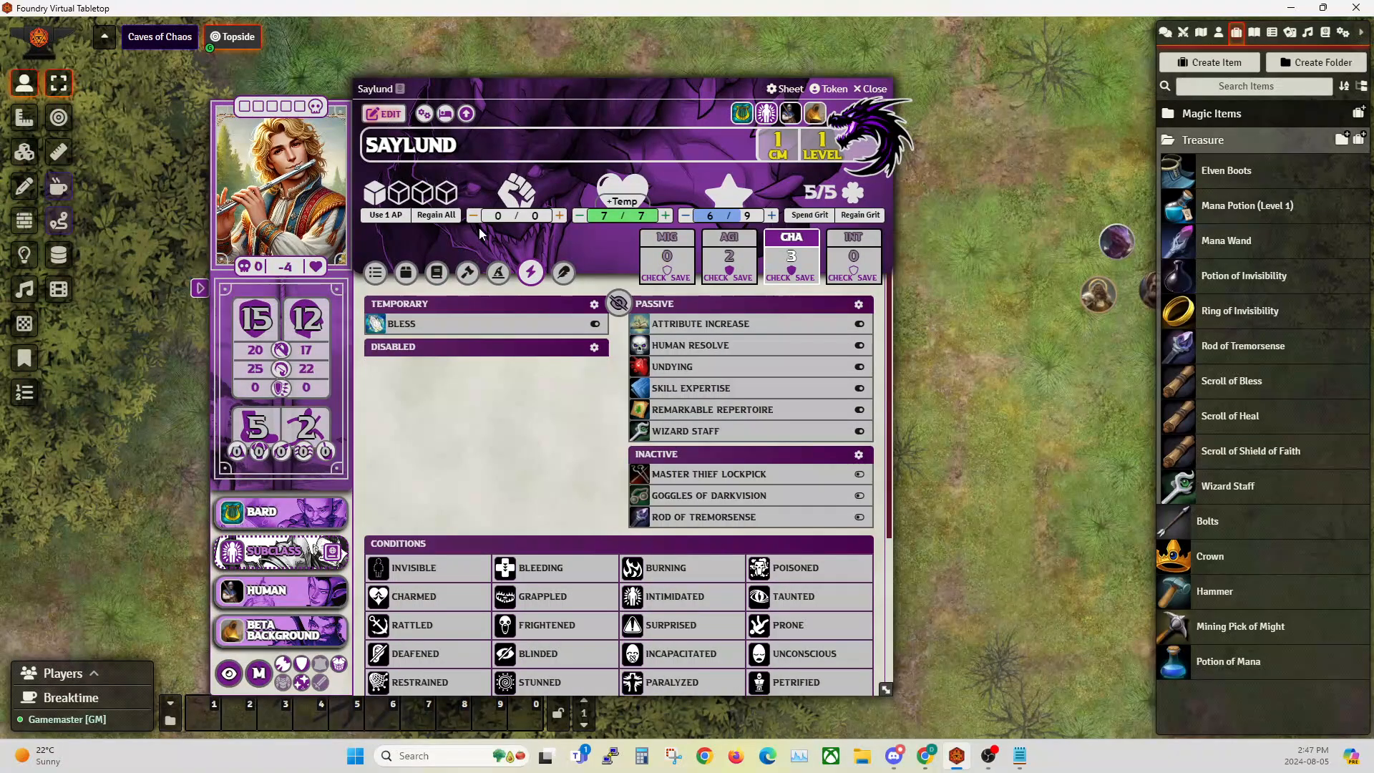
pyautogui.click(383, 113)
pyautogui.click(601, 324)
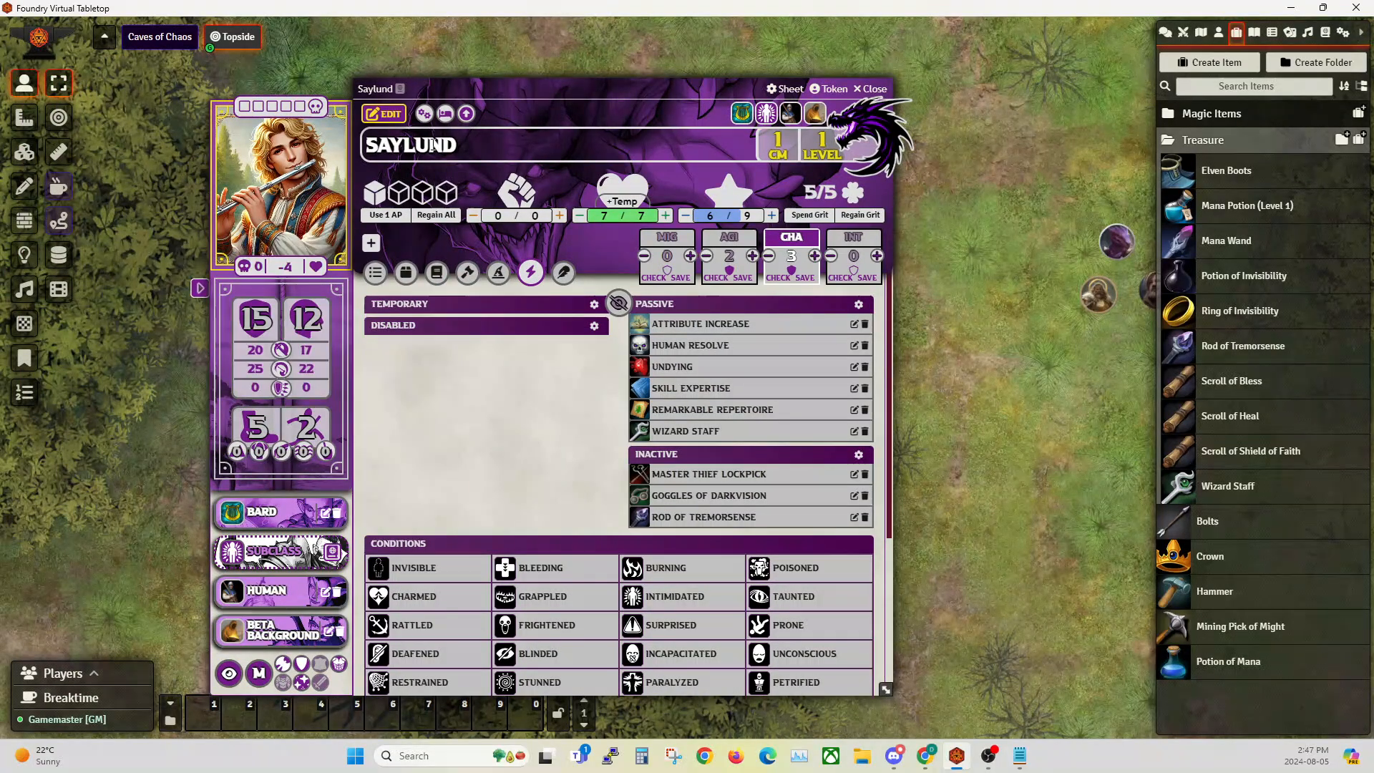
pyautogui.click(390, 115)
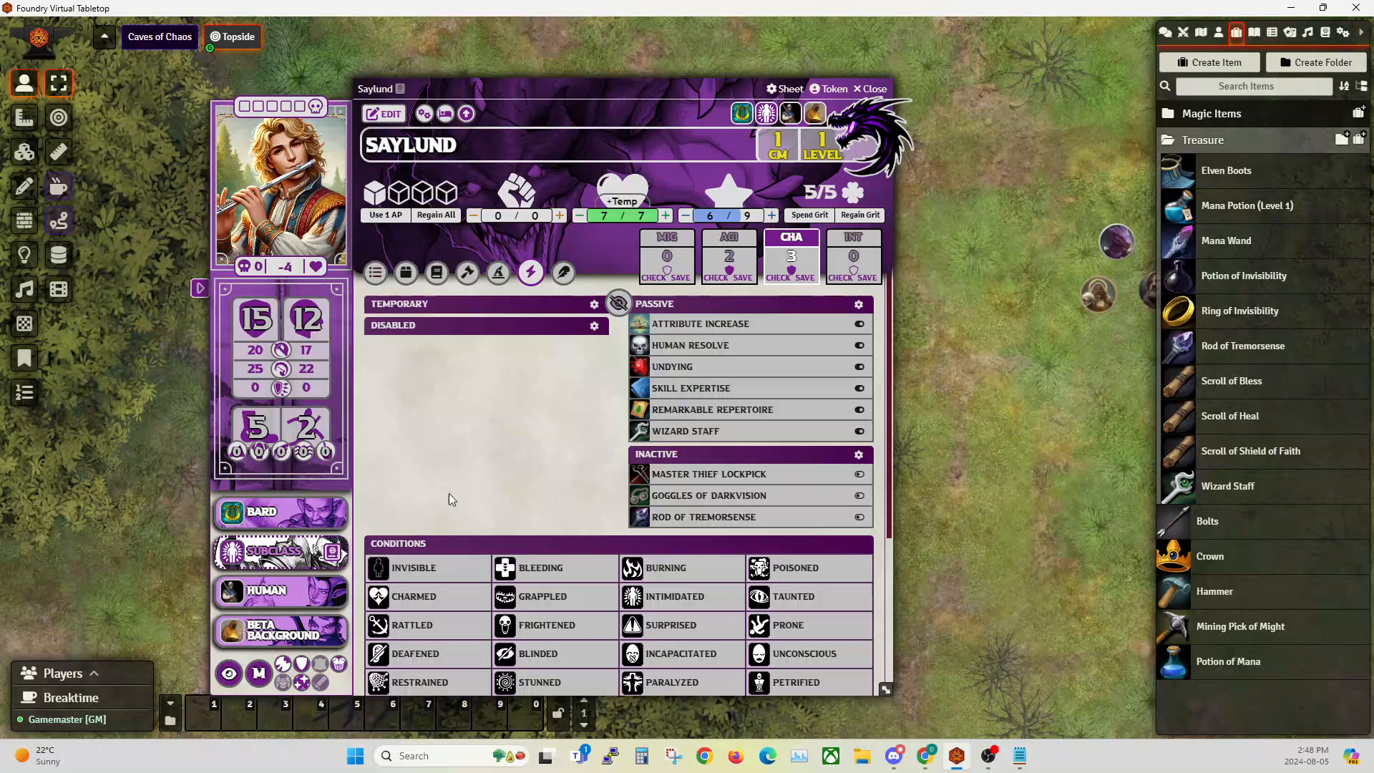
# Look through the list of conditions on Saylund's sheet and close the sheet.
pyautogui.scroll(-2, 443, 486)
pyautogui.moveTo(422, 433)
pyautogui.scroll(2, 474, 375)
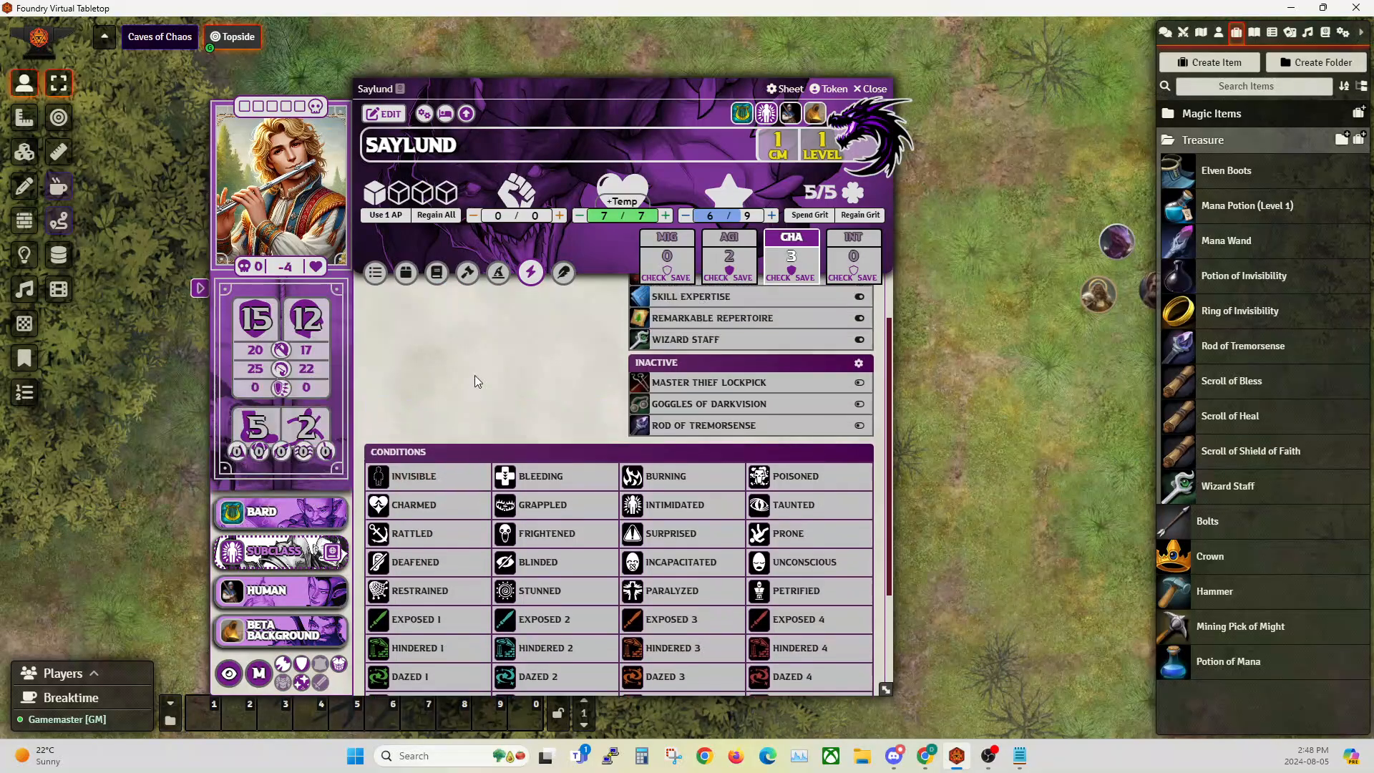
pyautogui.scroll(-3, 523, 380)
pyautogui.moveTo(419, 361)
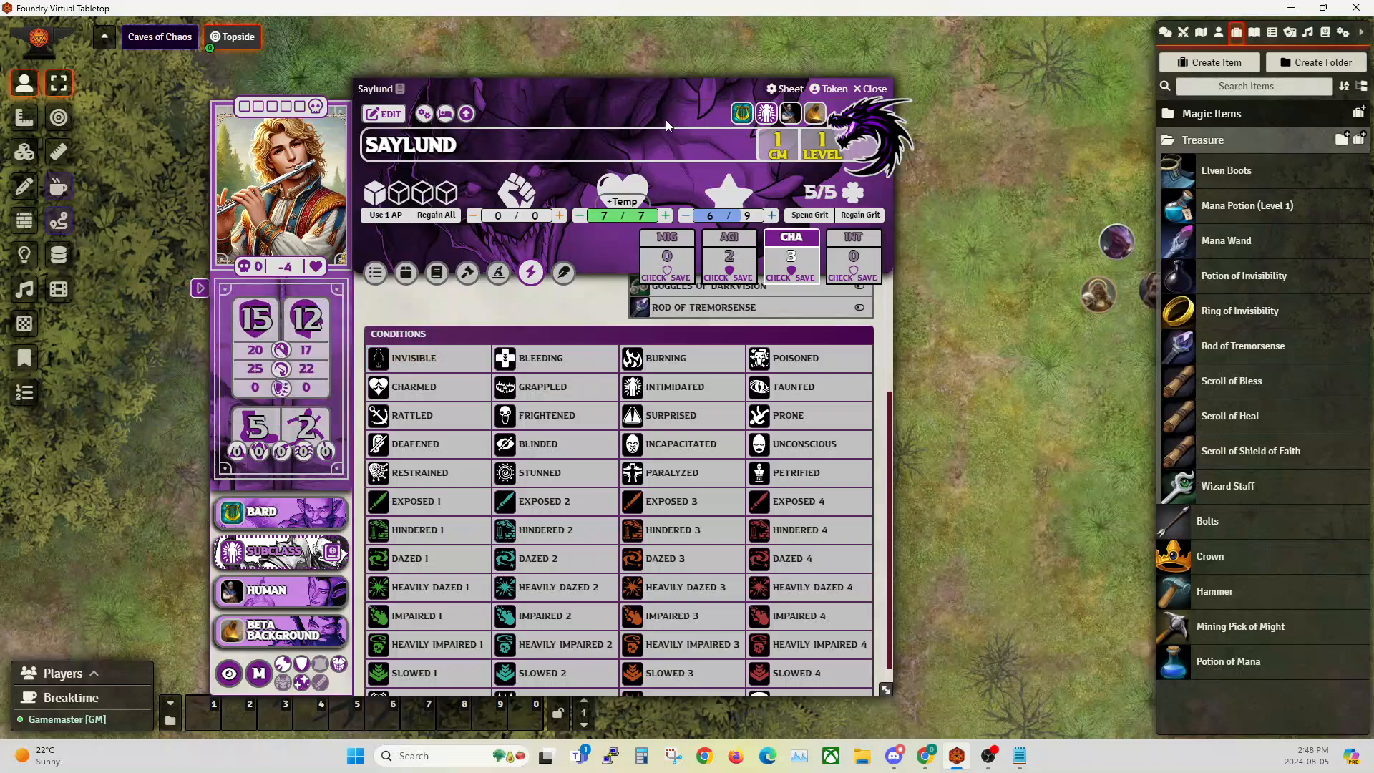
pyautogui.click(872, 89)
# Apply the Invisible status effect to Saylund's token on the map and take it off again.
pyautogui.rightClick(792, 262)
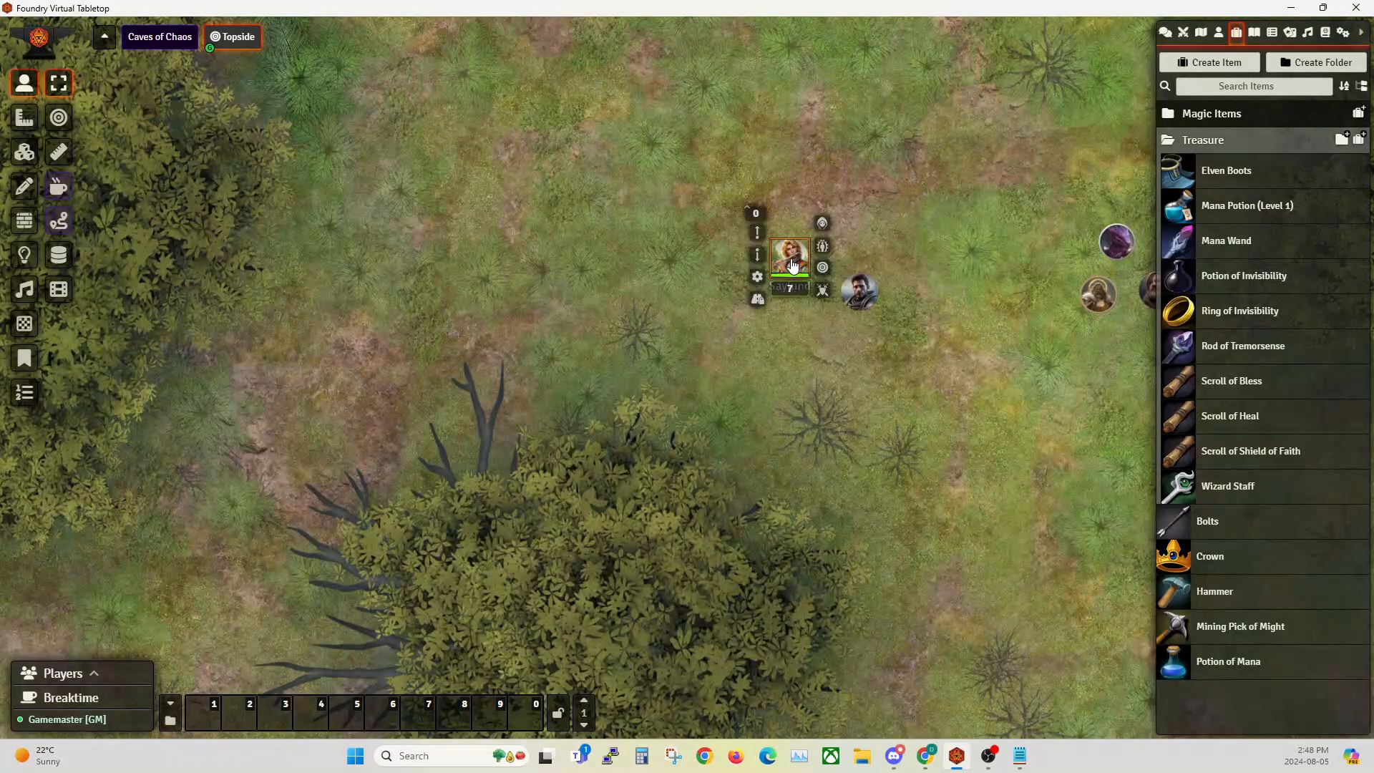
pyautogui.click(822, 246)
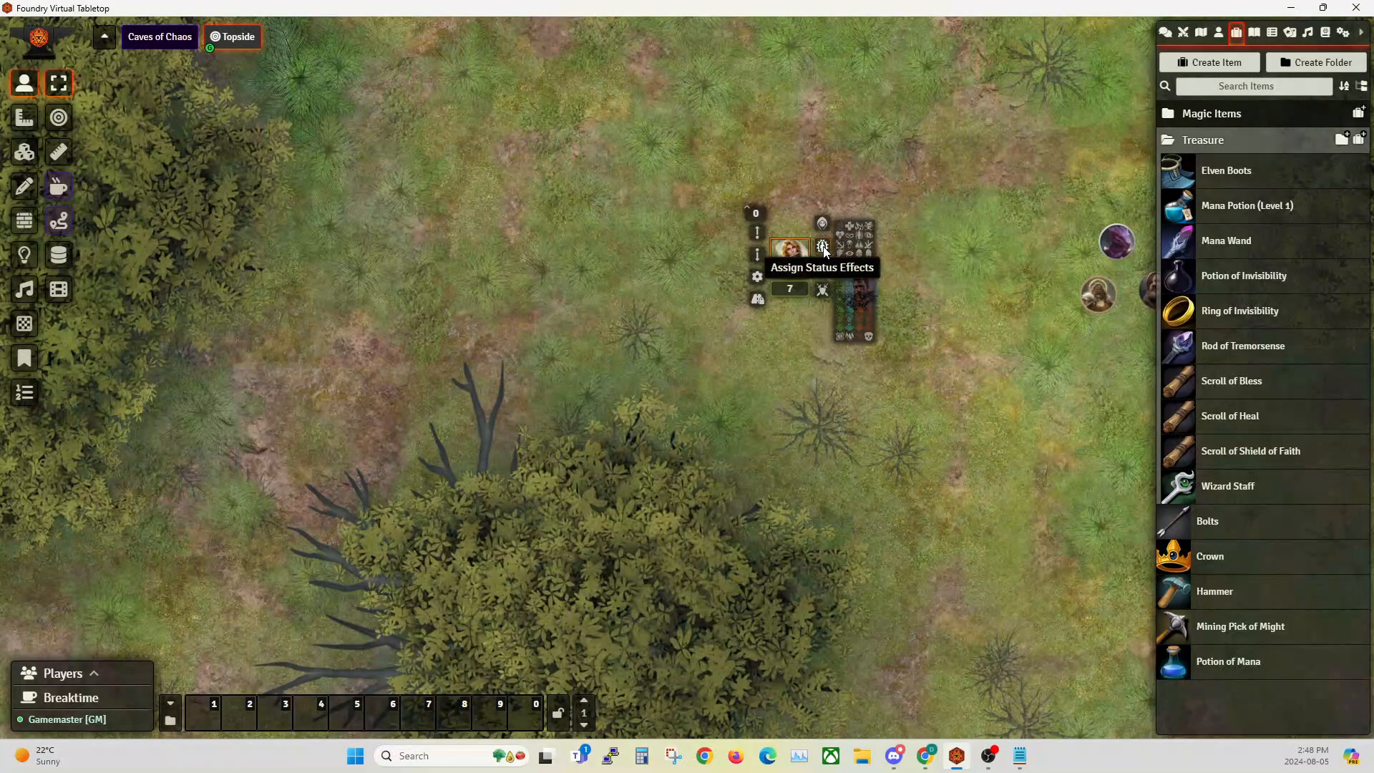
pyautogui.click(840, 231)
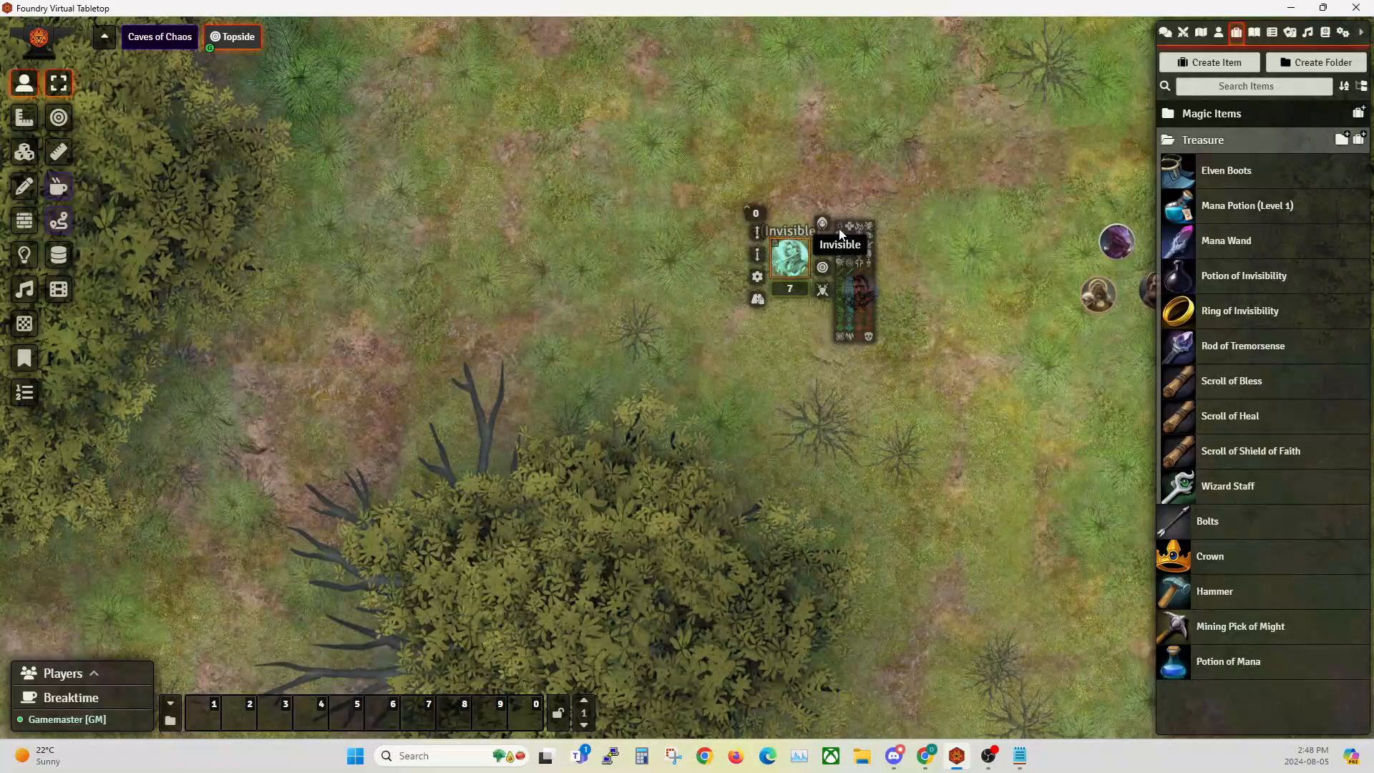
pyautogui.moveTo(936, 382); pyautogui.dragTo(715, 478)
pyautogui.rightClick(574, 360)
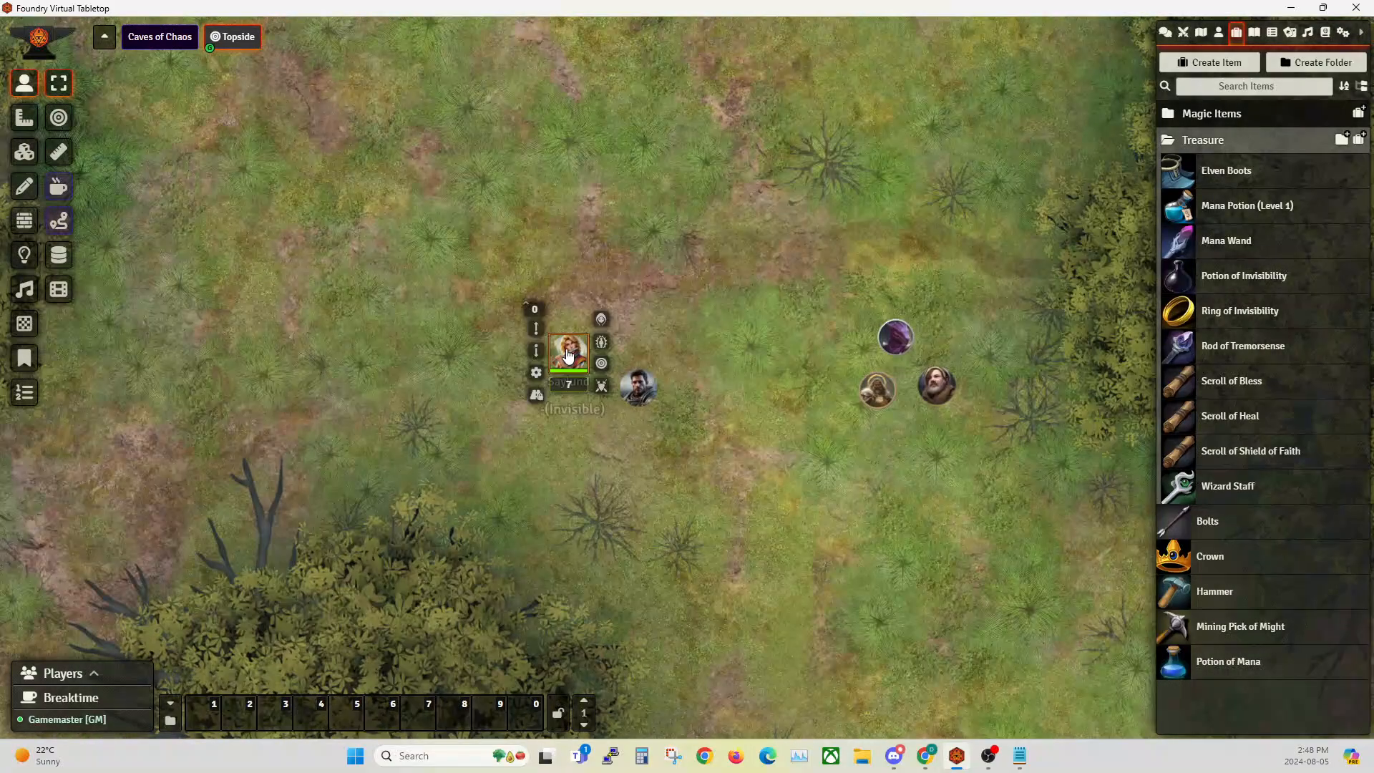
# Make Saylund's token invisible again and select another character's token to compare what it can see.
pyautogui.click(602, 340)
pyautogui.click(621, 323)
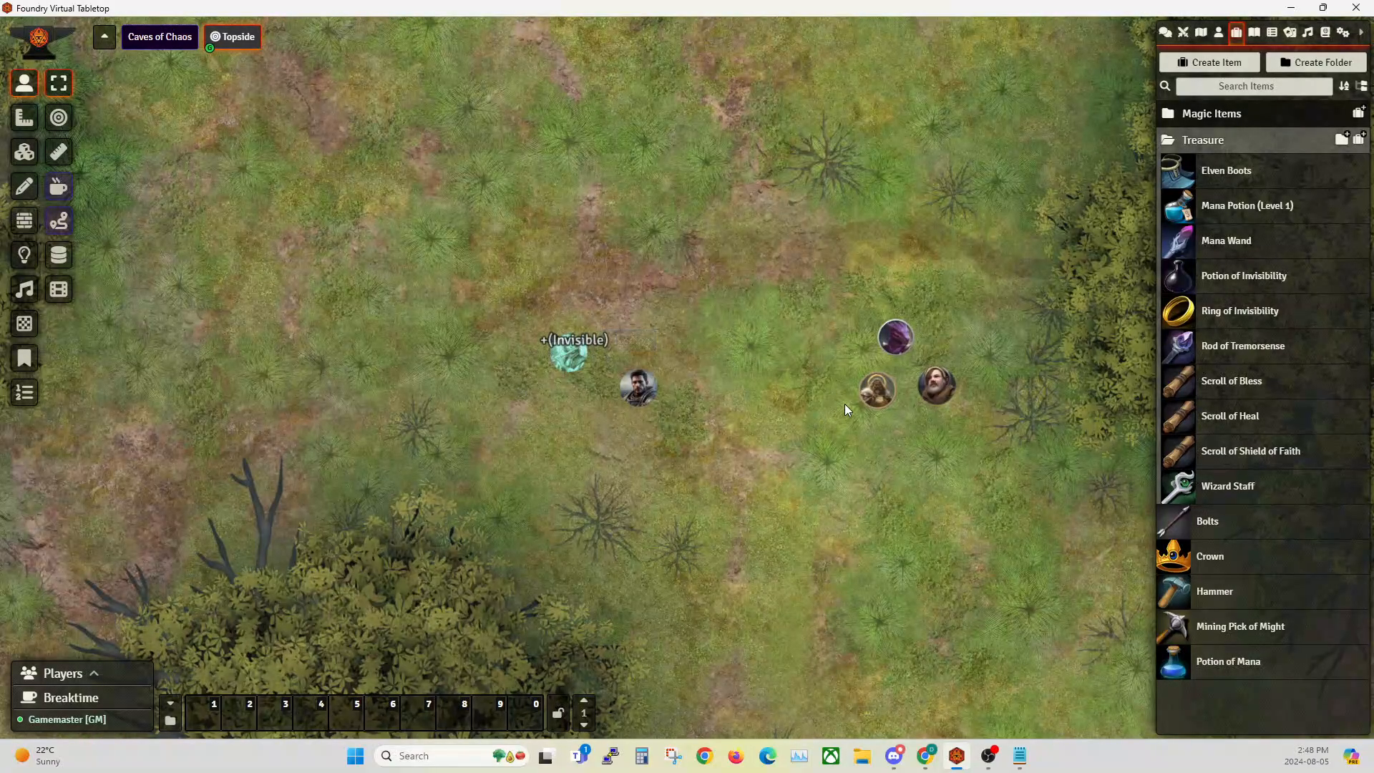
pyautogui.click(877, 392)
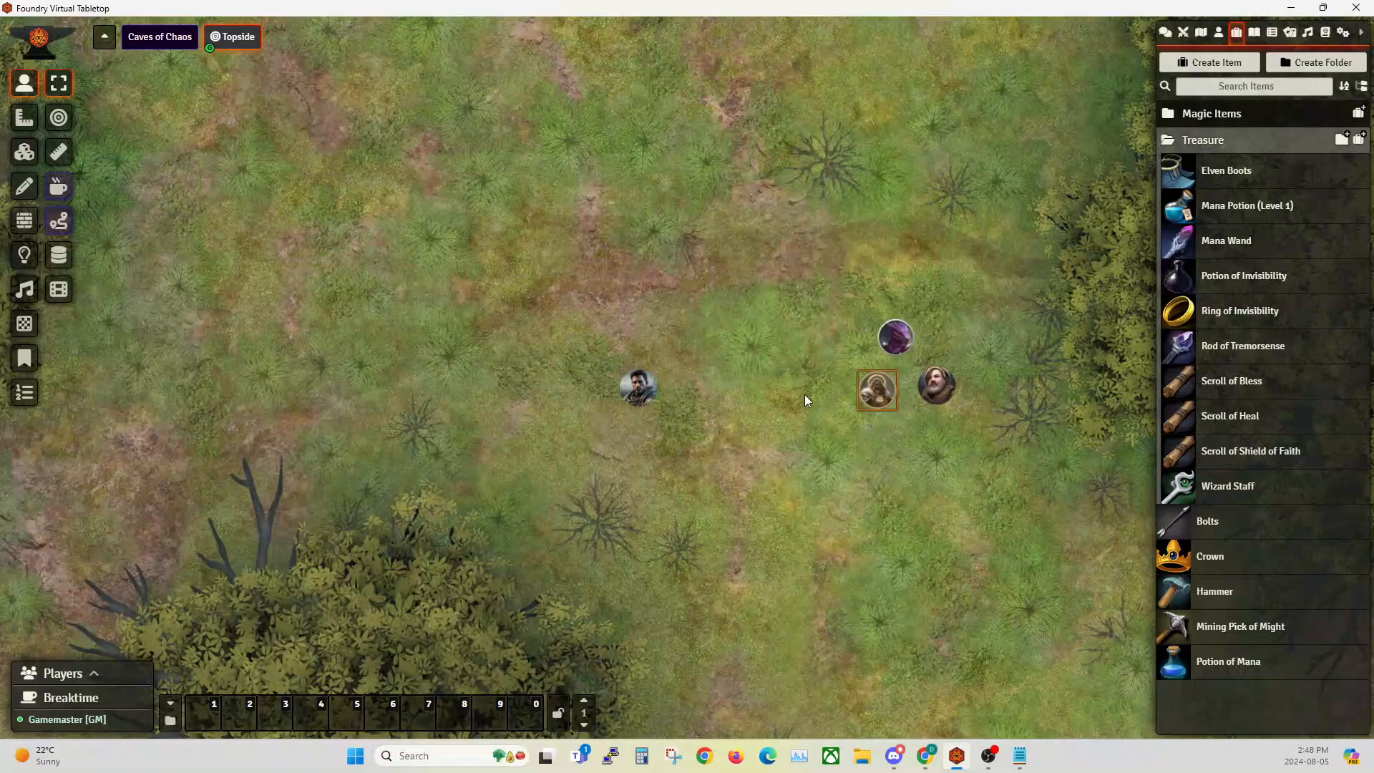
# Reselect Saylund's token and remove its Invisible status effect.
pyautogui.click(601, 370)
pyautogui.rightClick(570, 356)
pyautogui.click(601, 341)
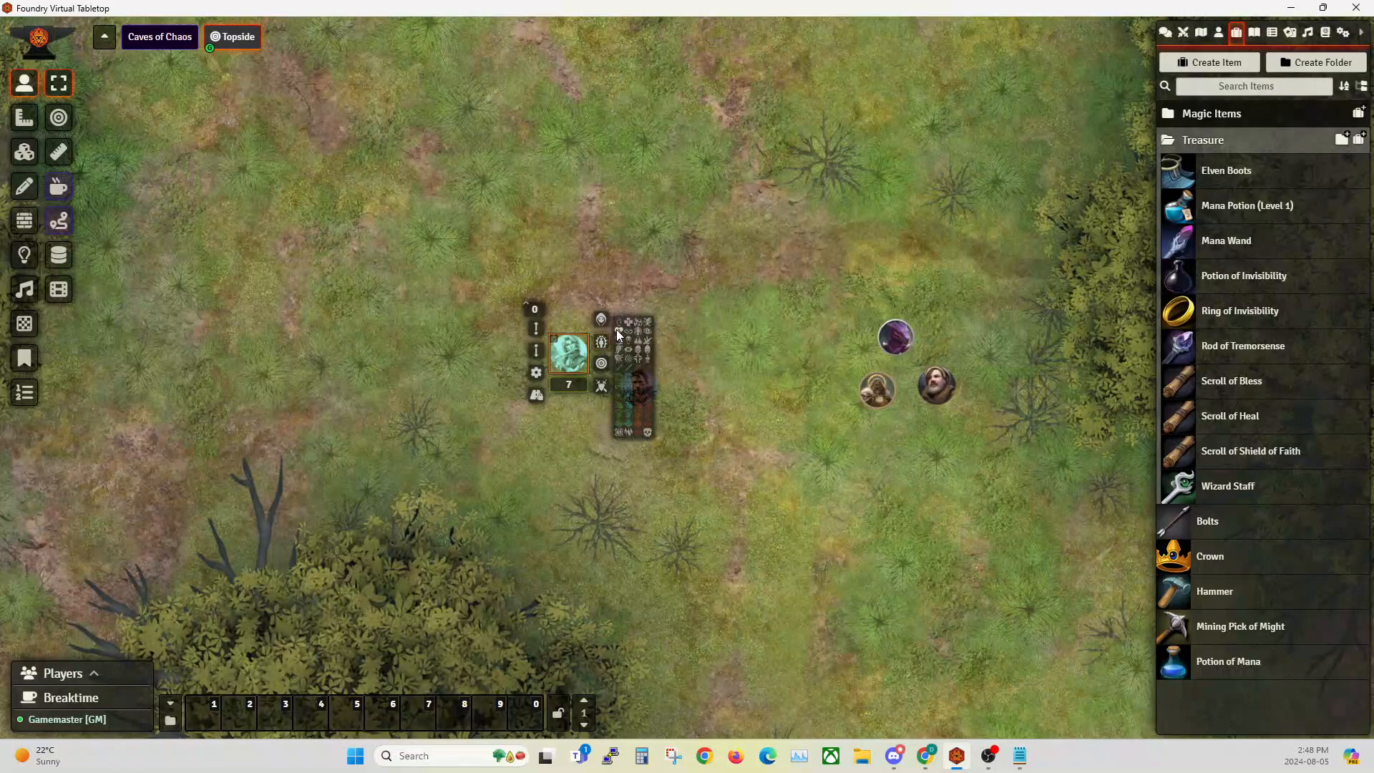
pyautogui.click(619, 319)
# Open Saylund's sheet and add the Ring of Invisibility from the world items to the inventory.
pyautogui.doubleClick(566, 352)
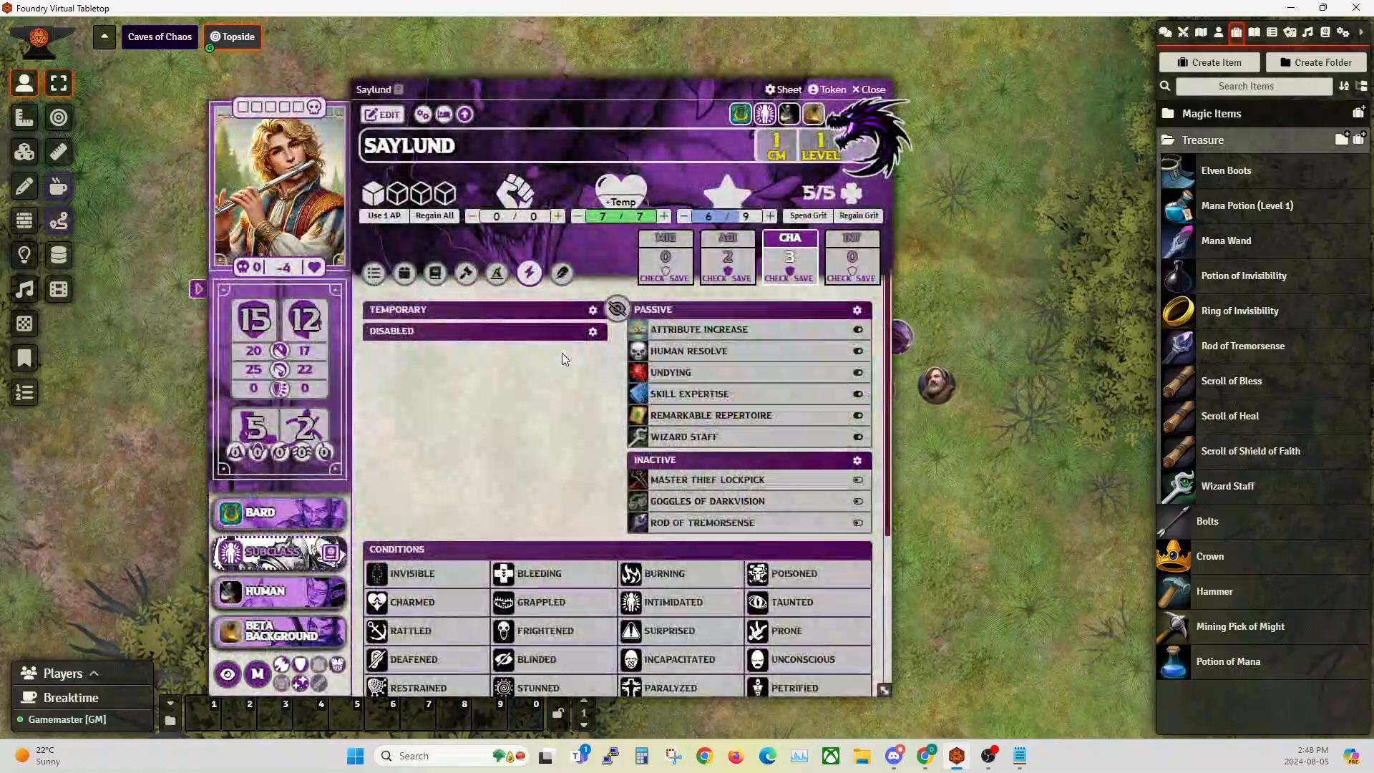
pyautogui.click(403, 274)
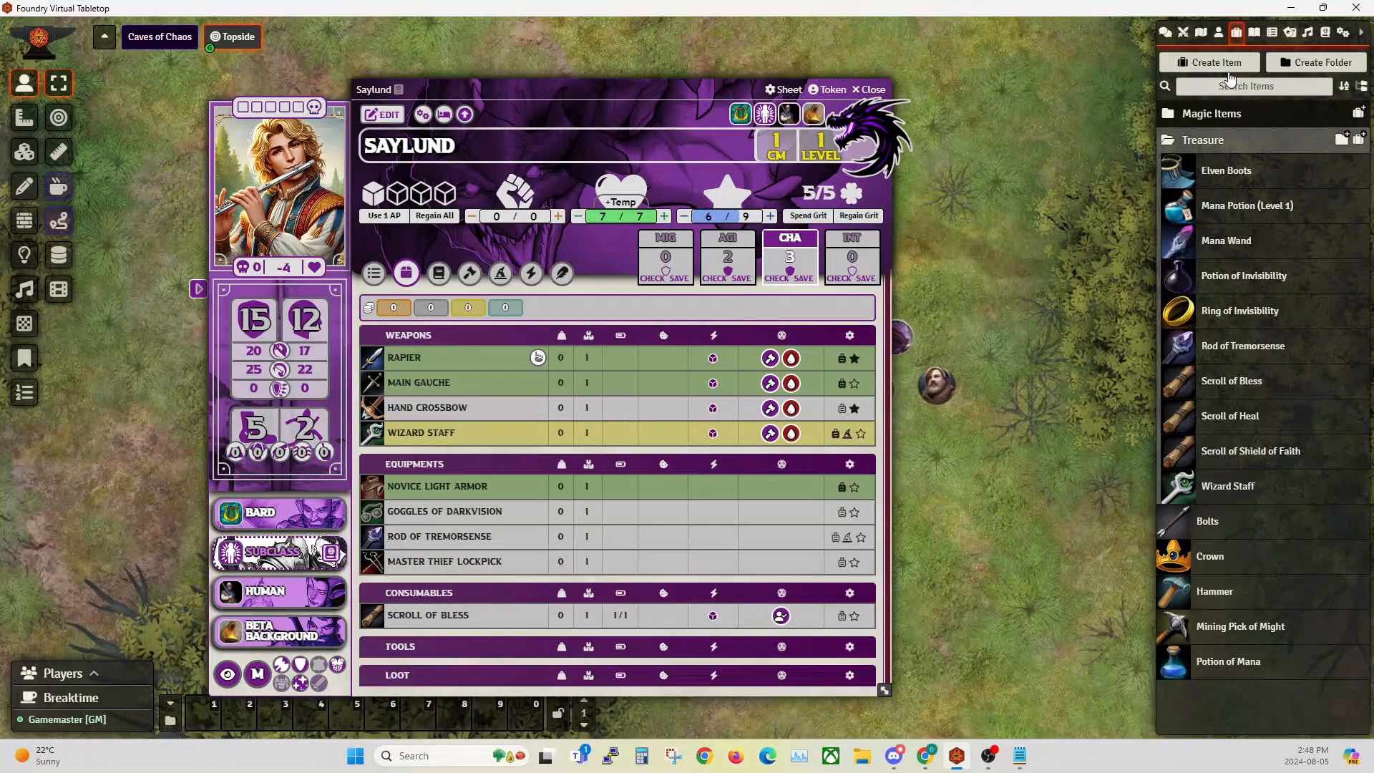
pyautogui.moveTo(1234, 320); pyautogui.dragTo(530, 448)
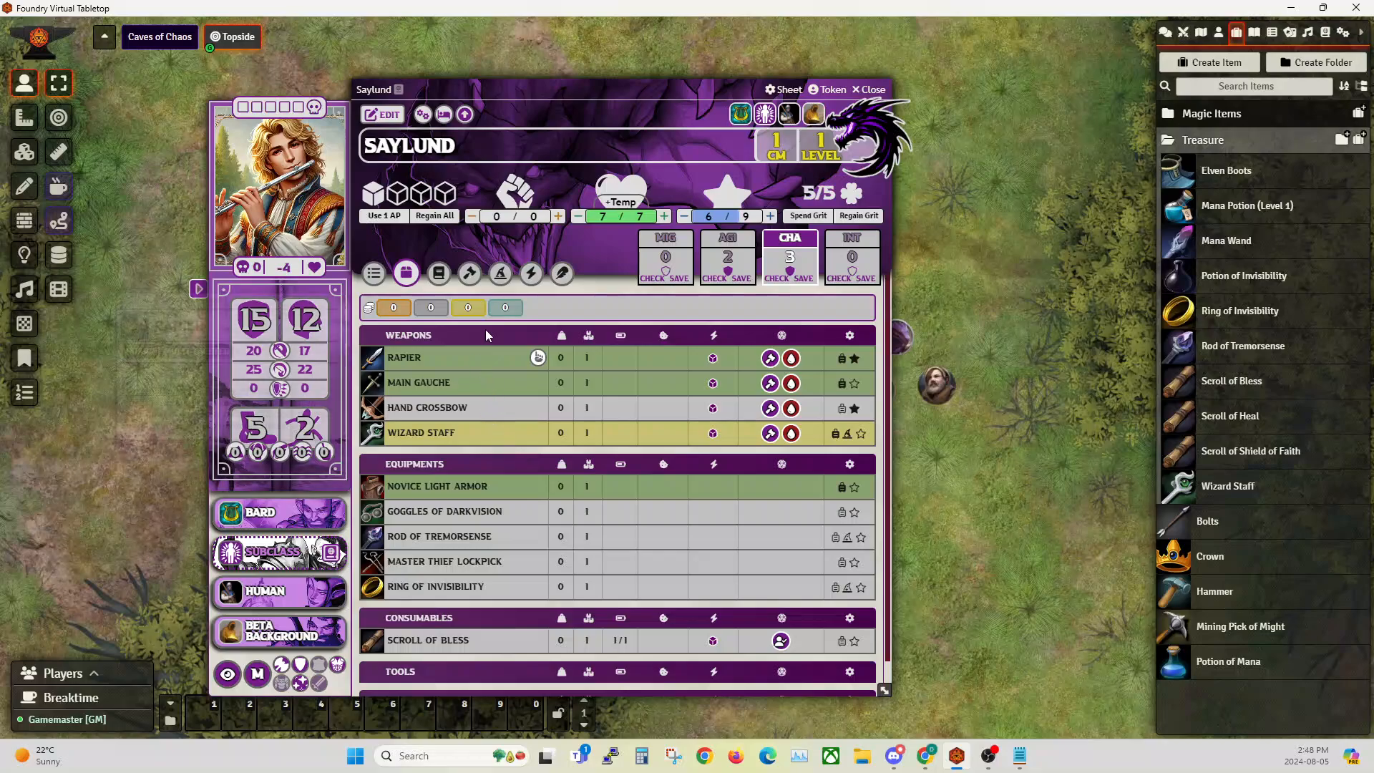
# Check Saylund's effects and Invisible condition, close and reopen the sheet, and show the class features.
pyautogui.click(531, 273)
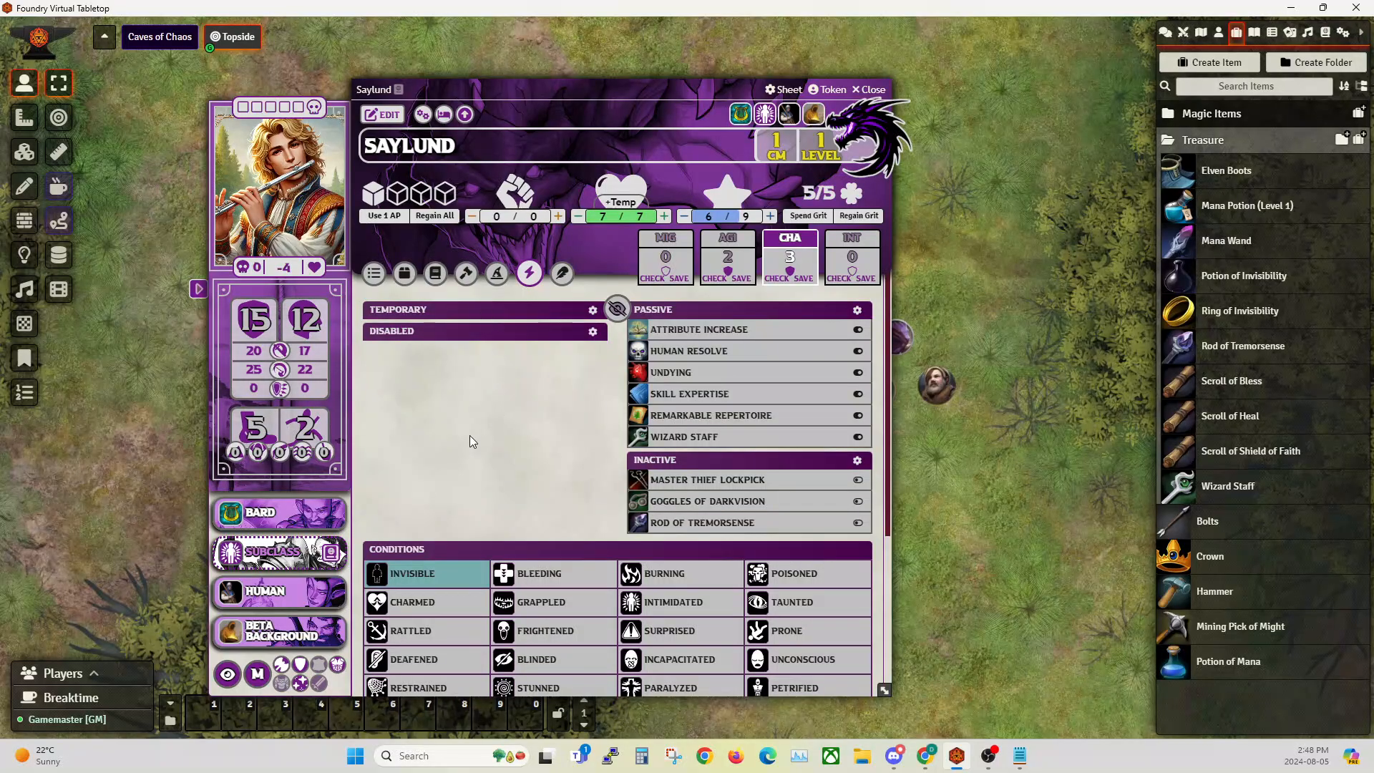
pyautogui.scroll(-2, 458, 435)
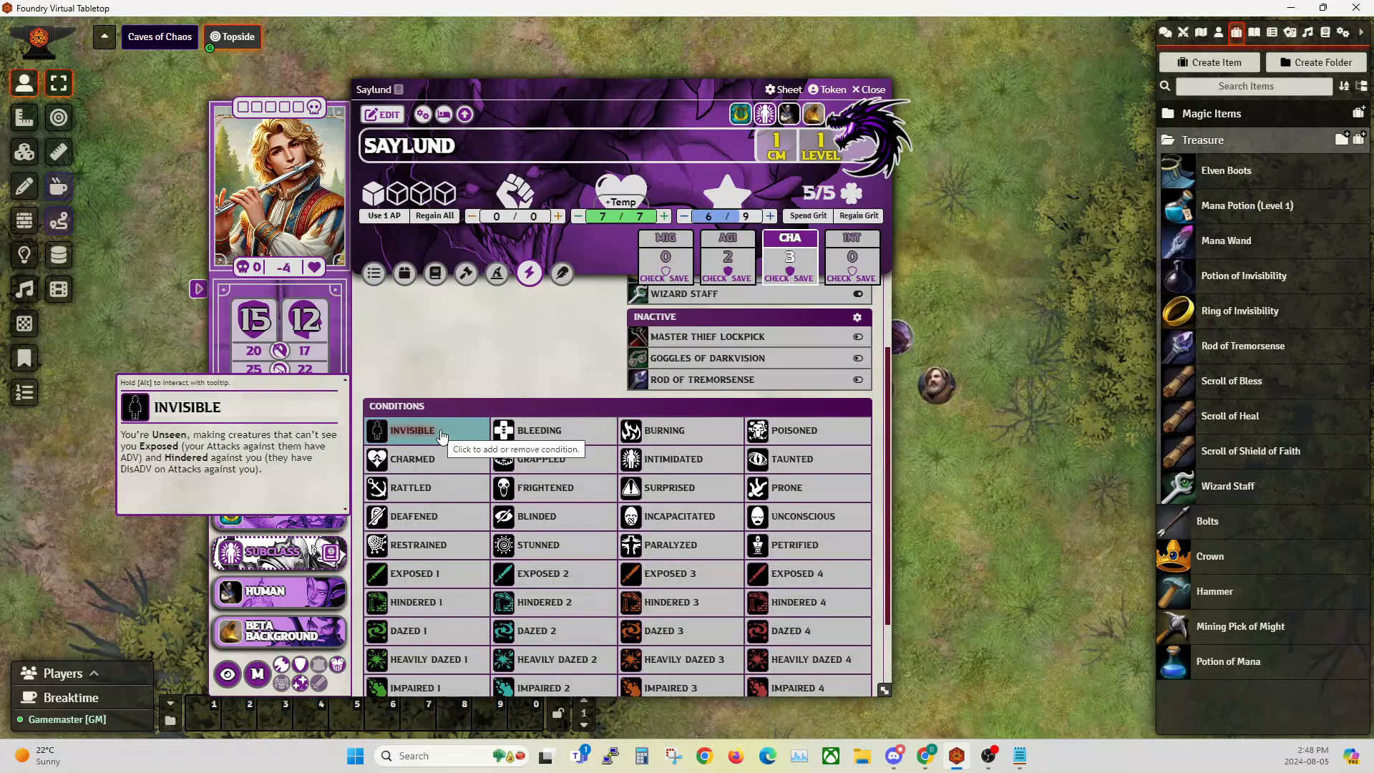
pyautogui.click(869, 89)
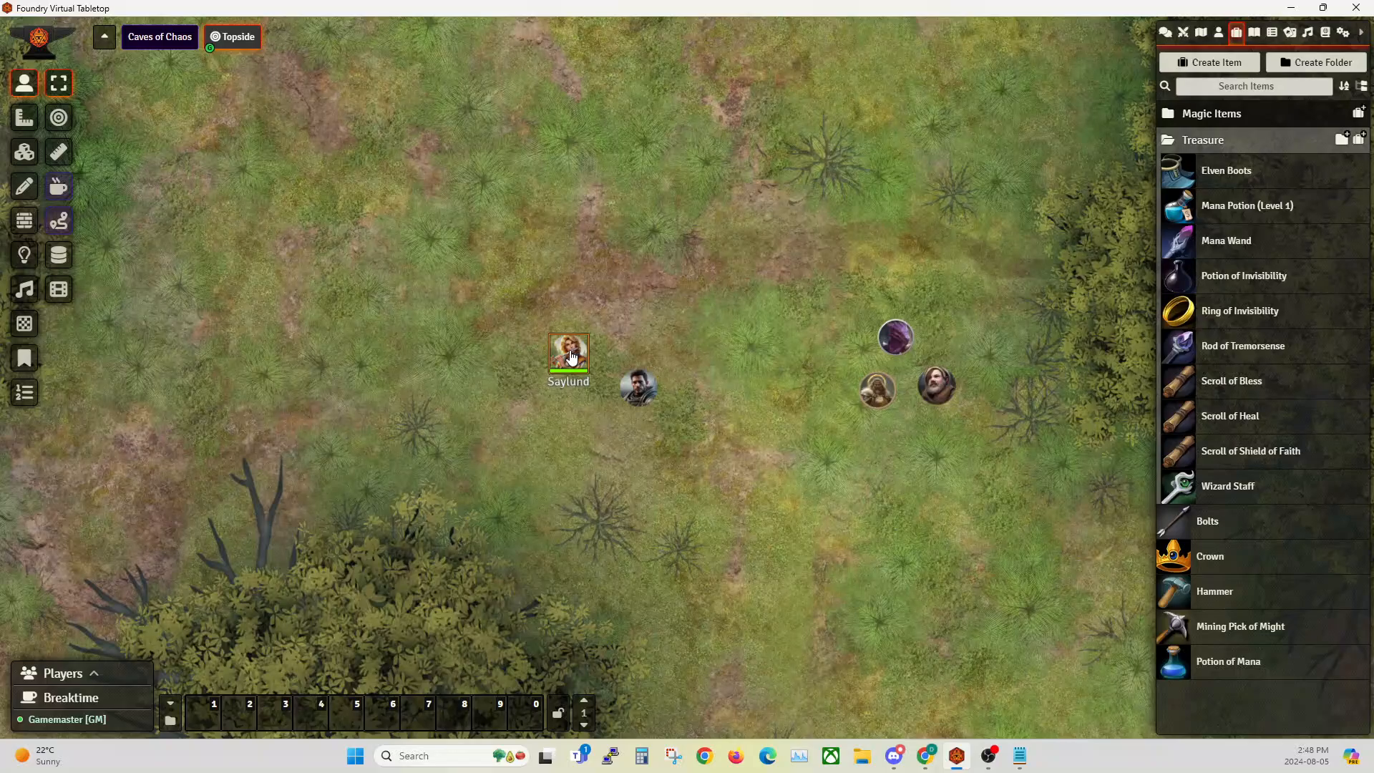
pyautogui.doubleClick(570, 359)
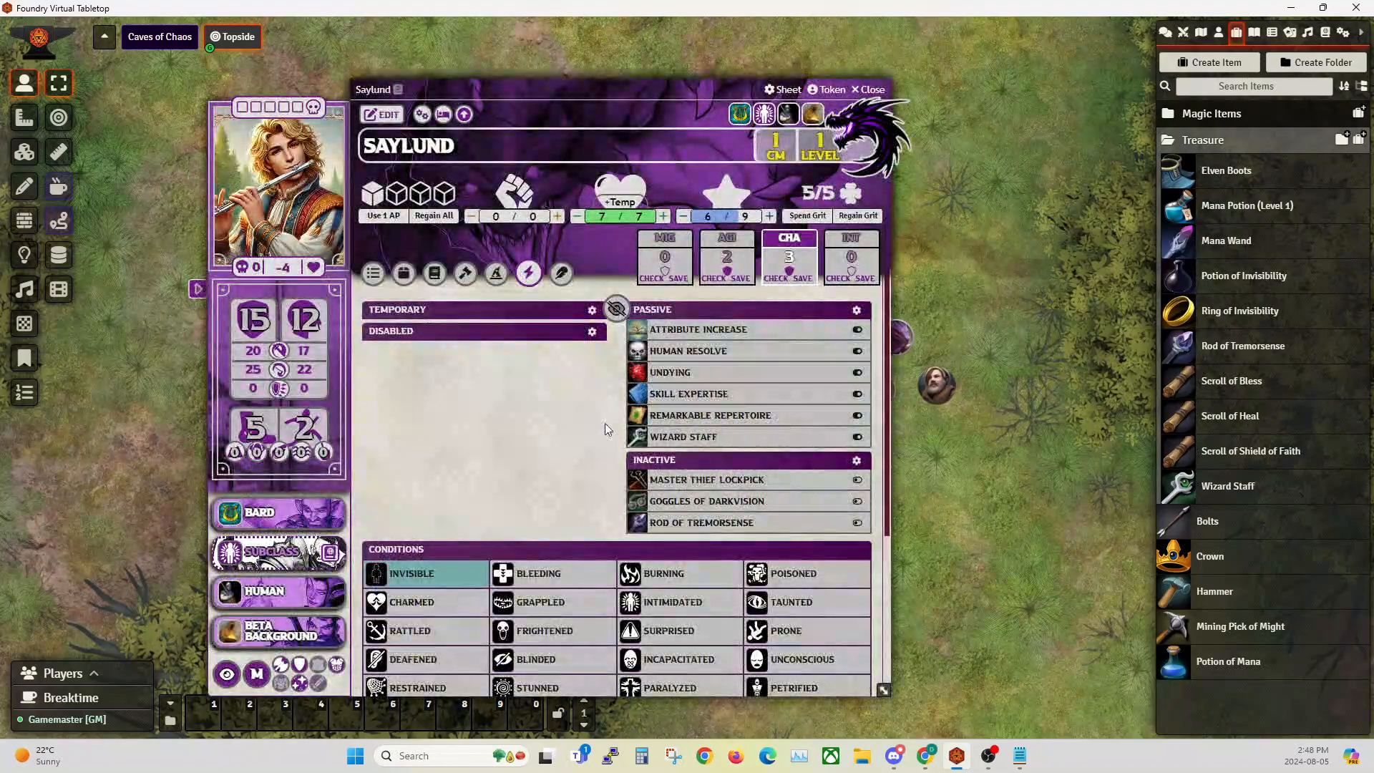
pyautogui.click(434, 274)
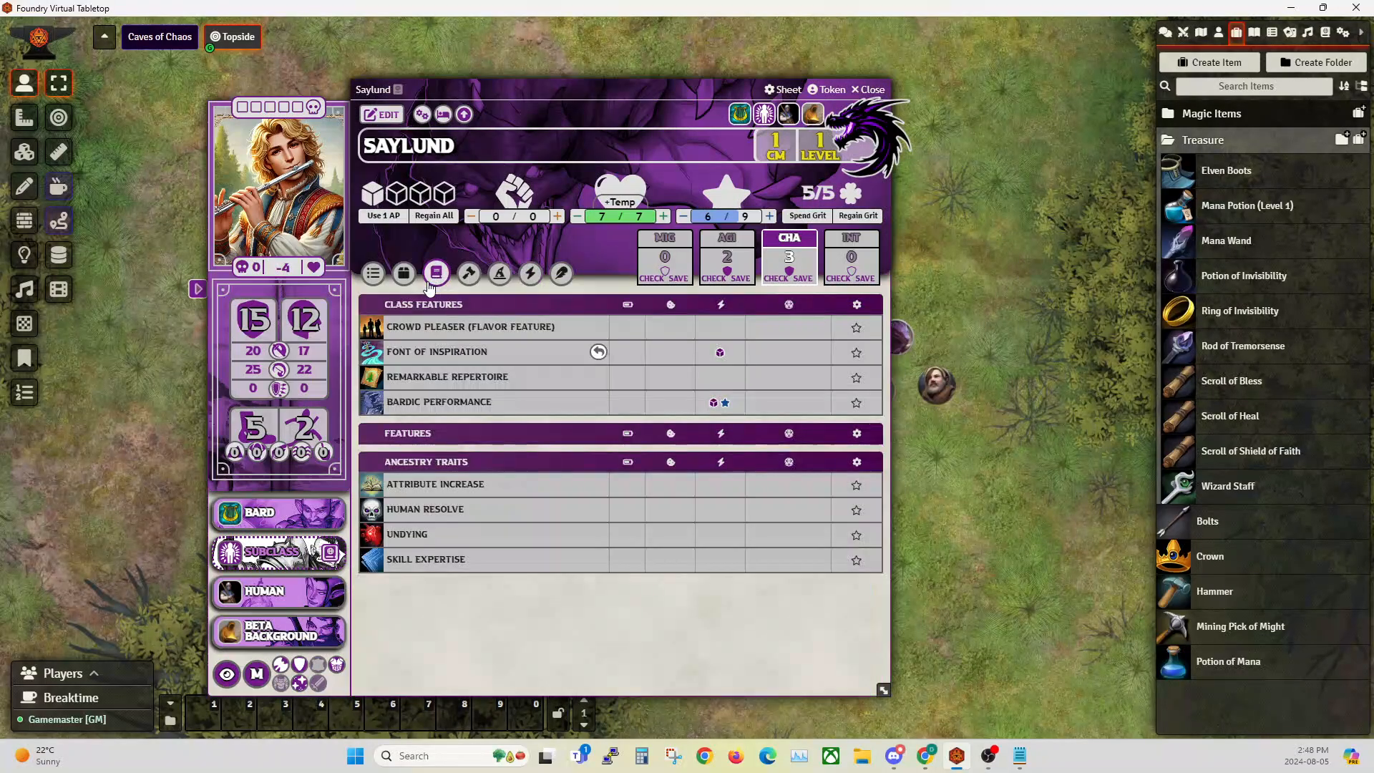
# Equip and attune the Ring of Invisibility in Saylund's inventory, then close the sheet and compare the token's visibility from Travok's token.
pyautogui.click(403, 274)
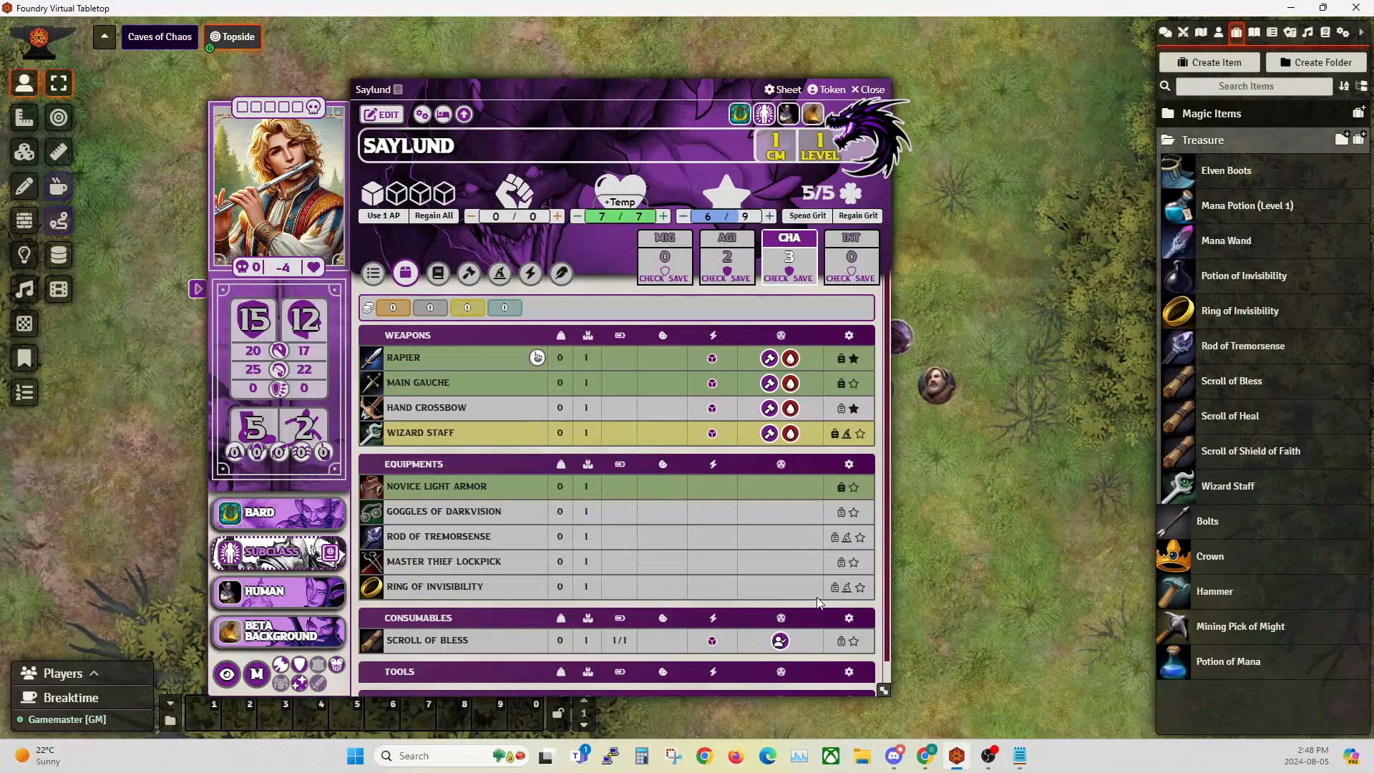
pyautogui.click(834, 586)
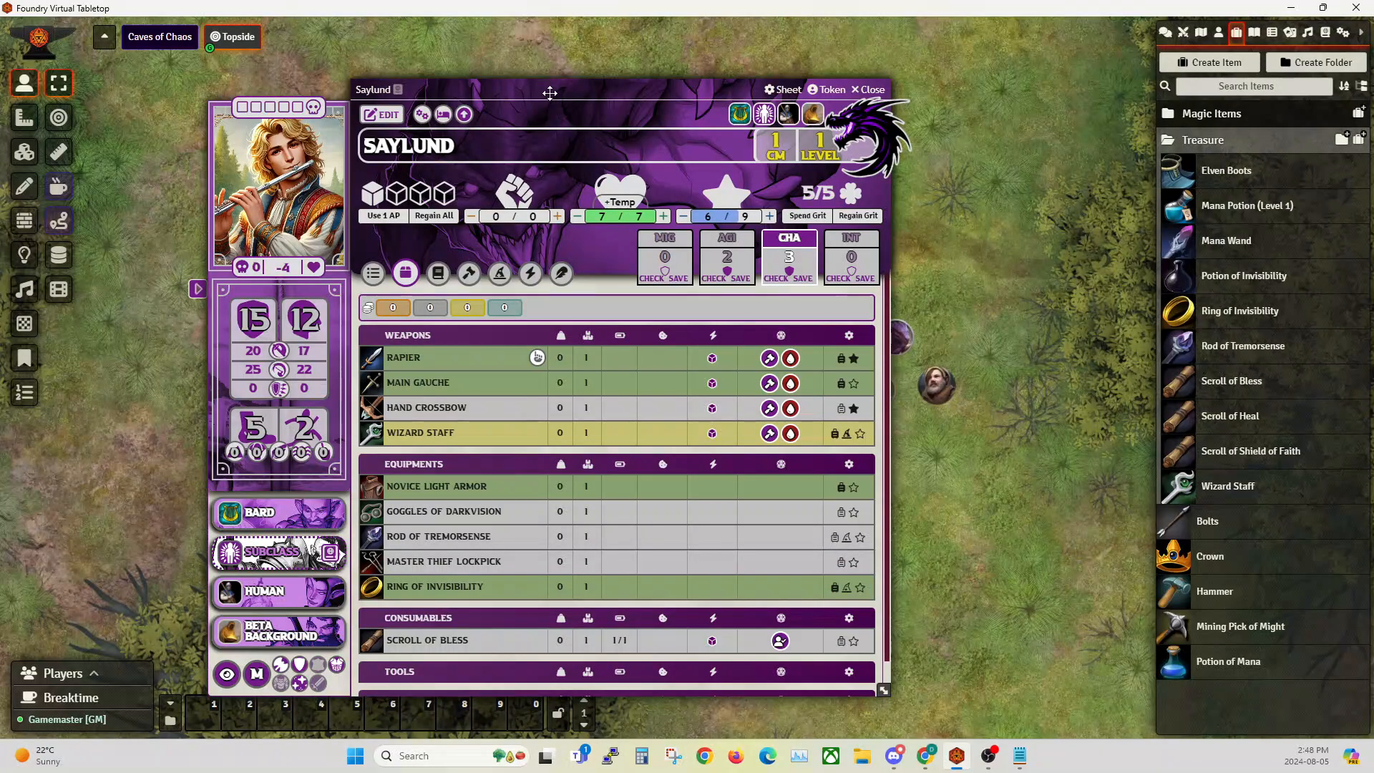
pyautogui.moveTo(549, 93); pyautogui.dragTo(987, 69)
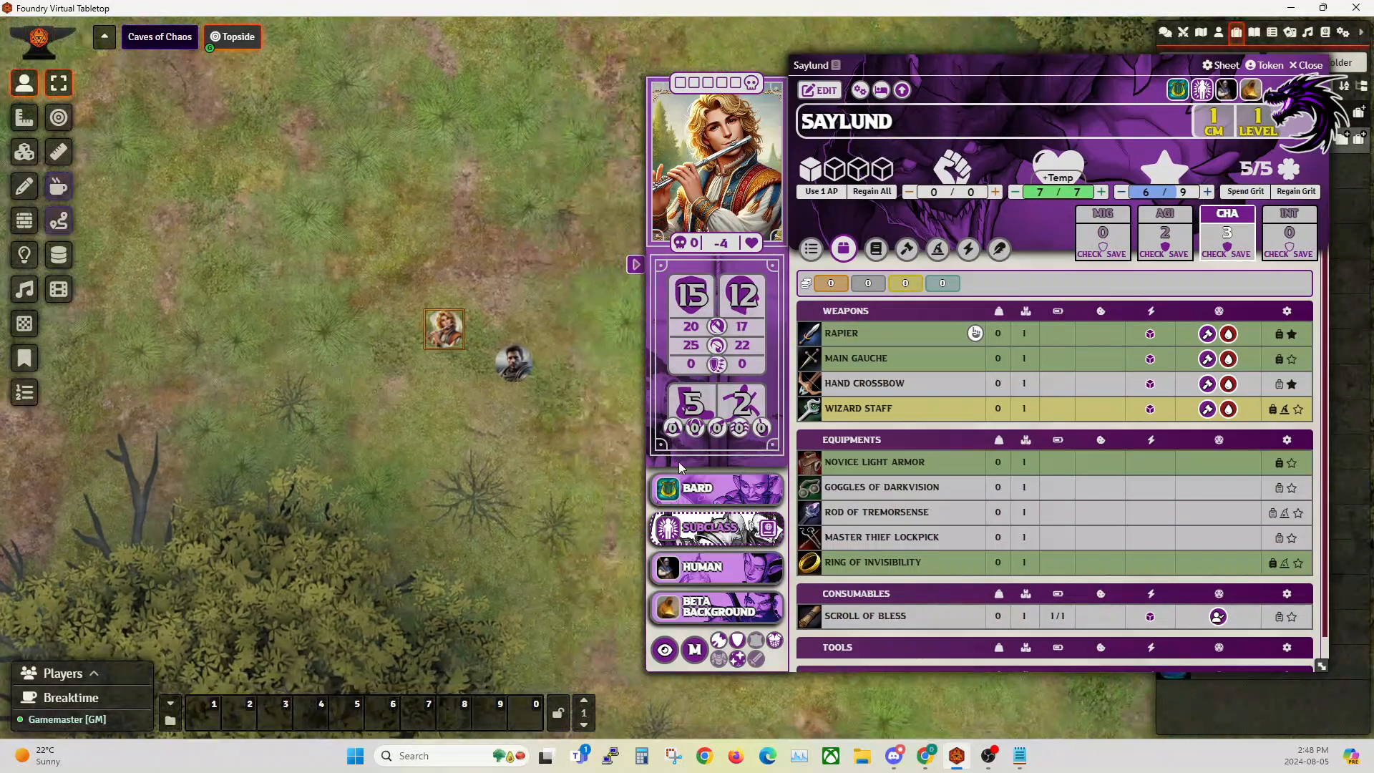
pyautogui.click(1285, 565)
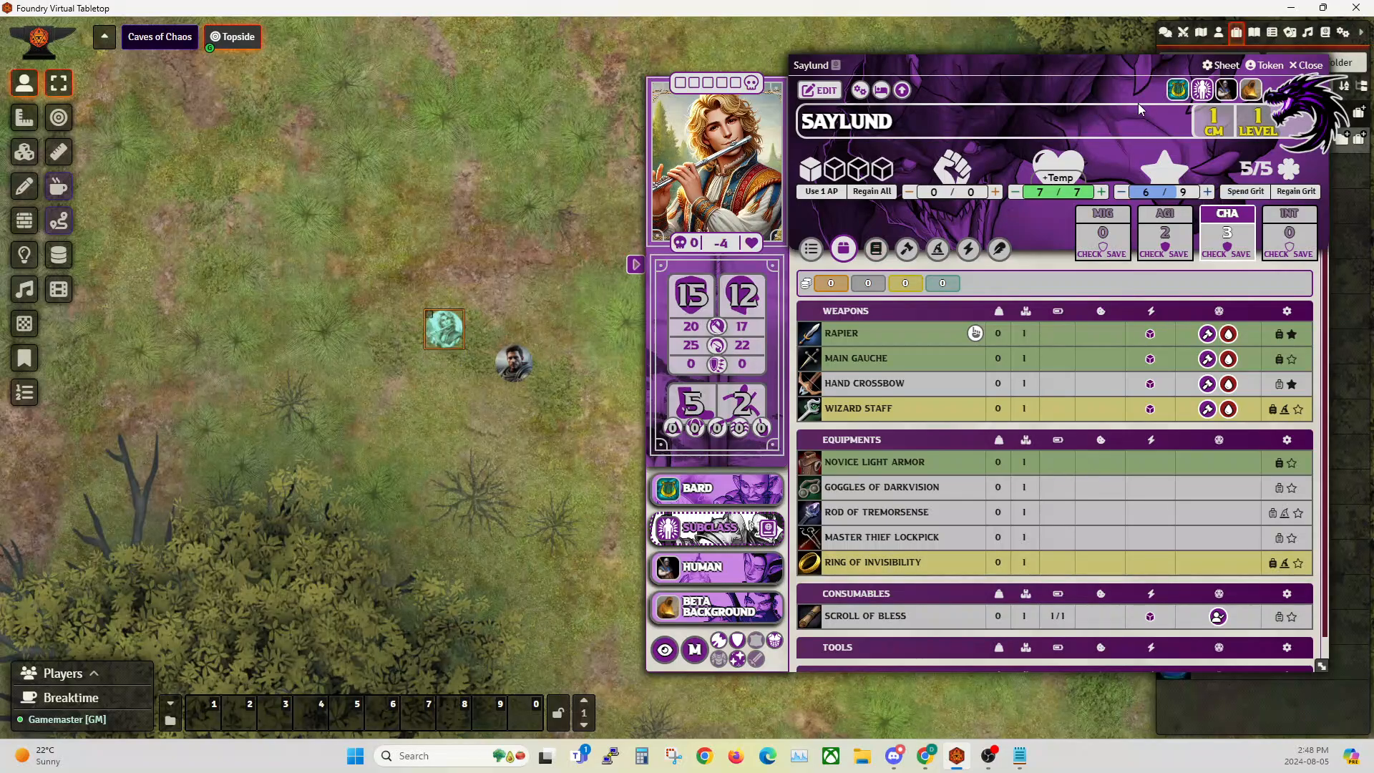
pyautogui.click(1307, 77)
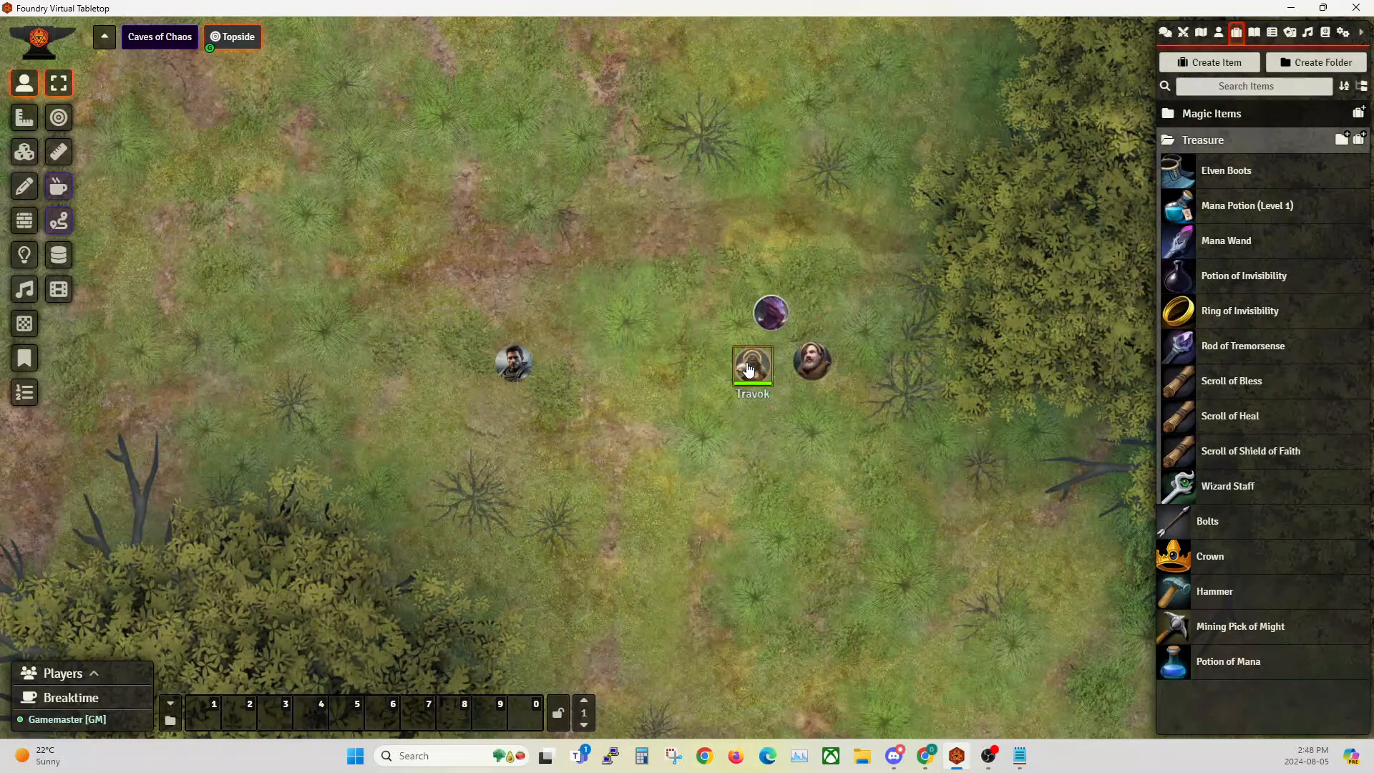
pyautogui.click(613, 369)
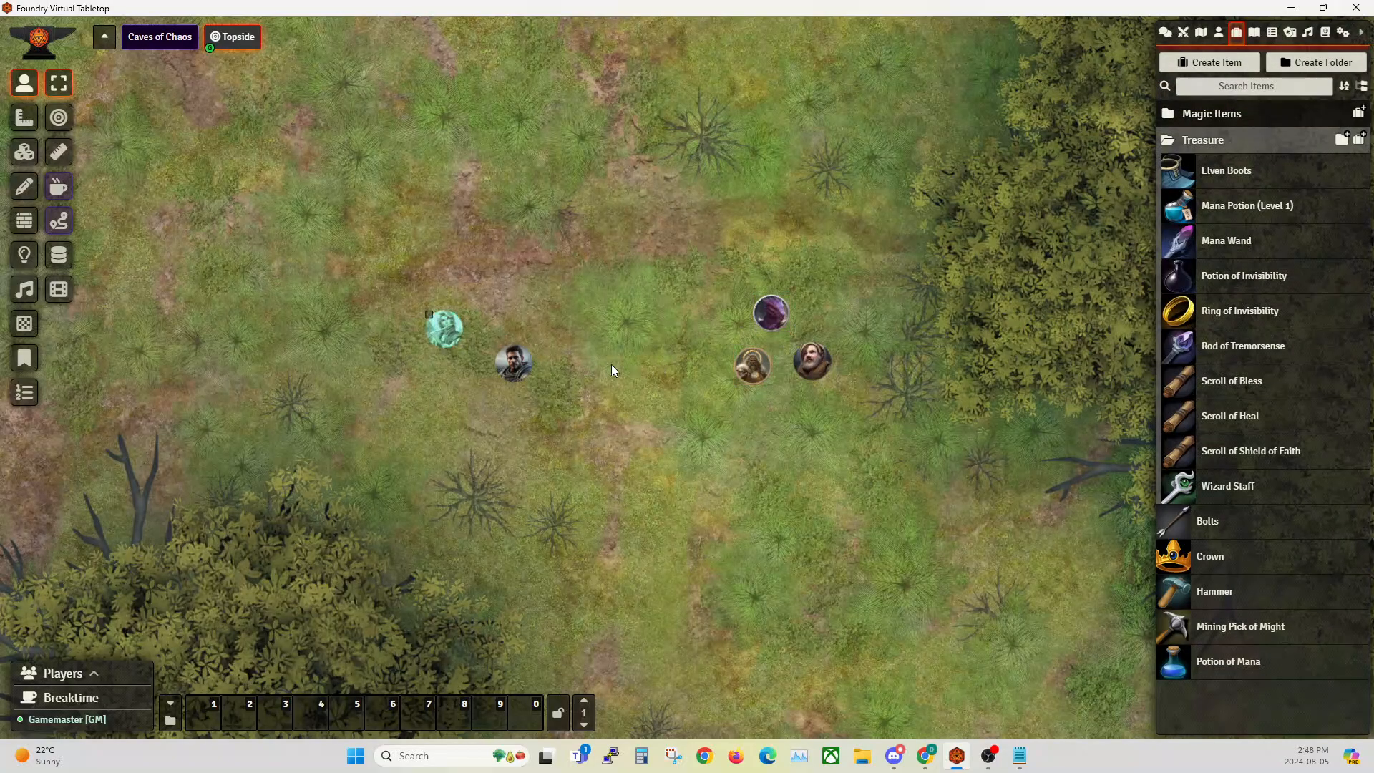
# Reopen Saylund's sheet, unequip the Ring of Invisibility and remove the Invisible condition.
pyautogui.doubleClick(445, 330)
pyautogui.click(1273, 563)
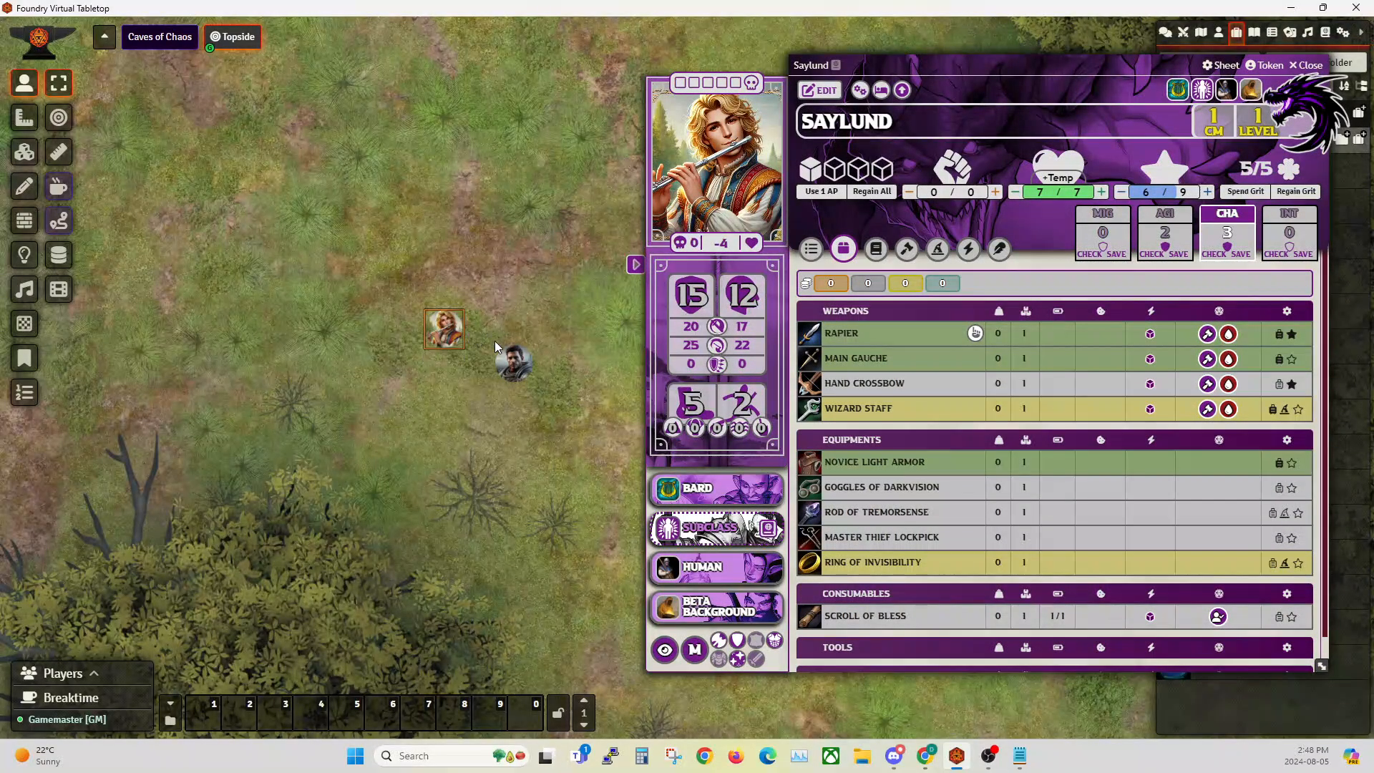
pyautogui.click(969, 249)
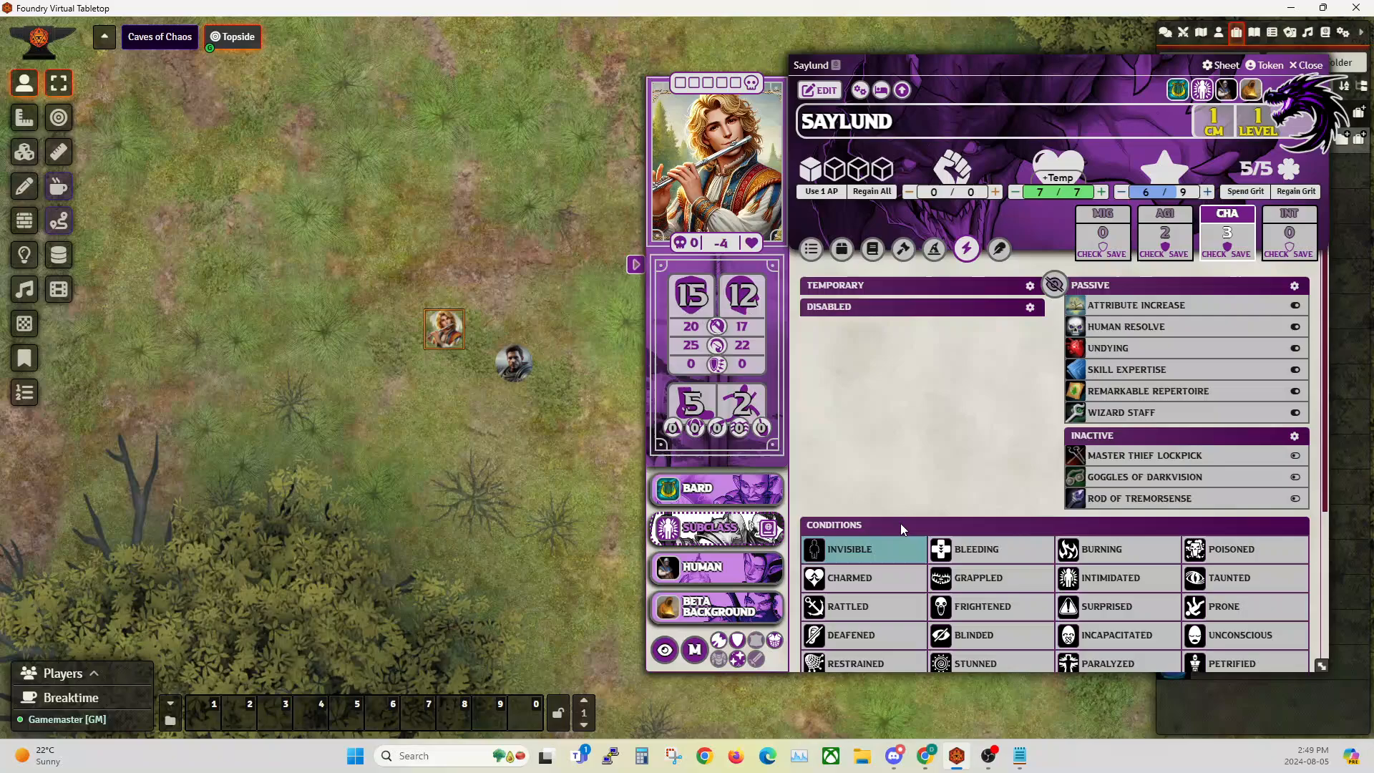
pyautogui.click(854, 553)
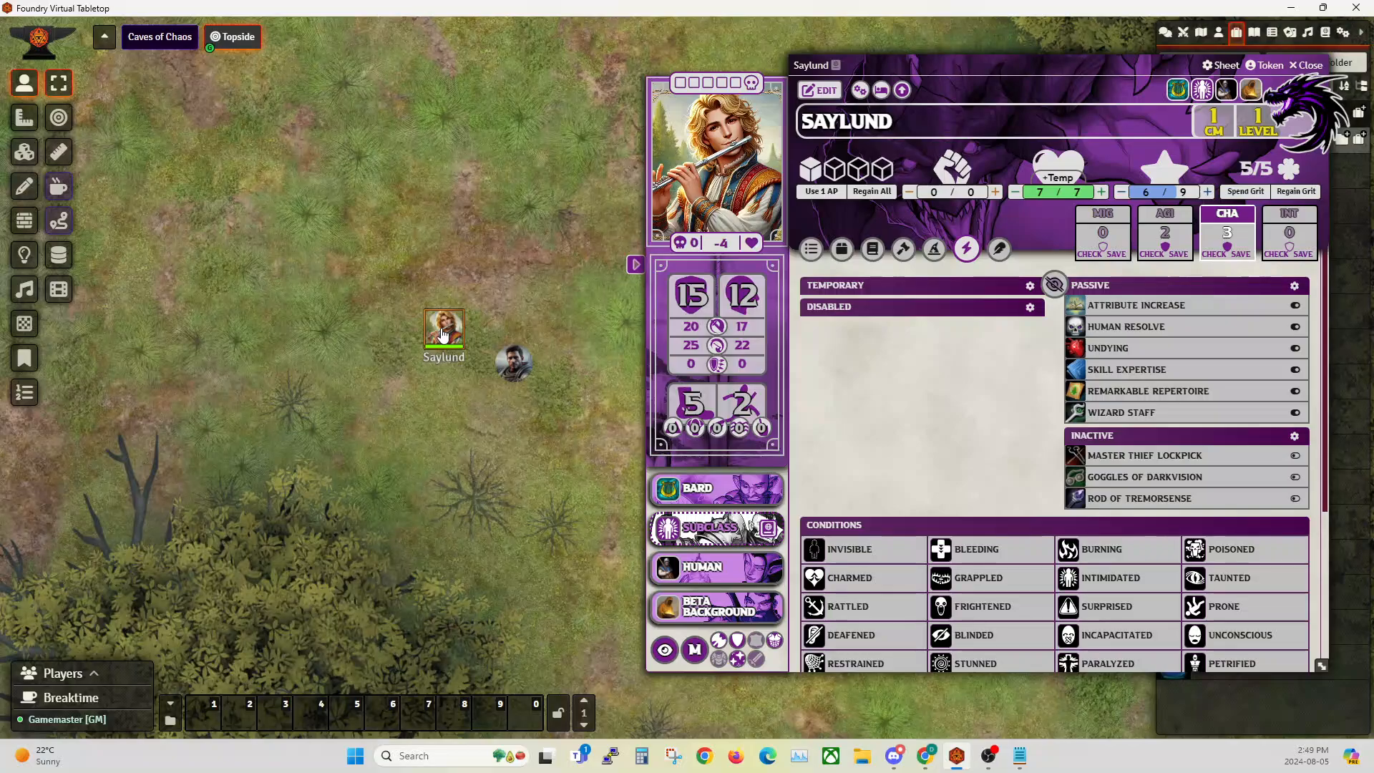
# Return to Saylund's inventory and equip the already attuned Ring of Invisibility again.
pyautogui.click(874, 252)
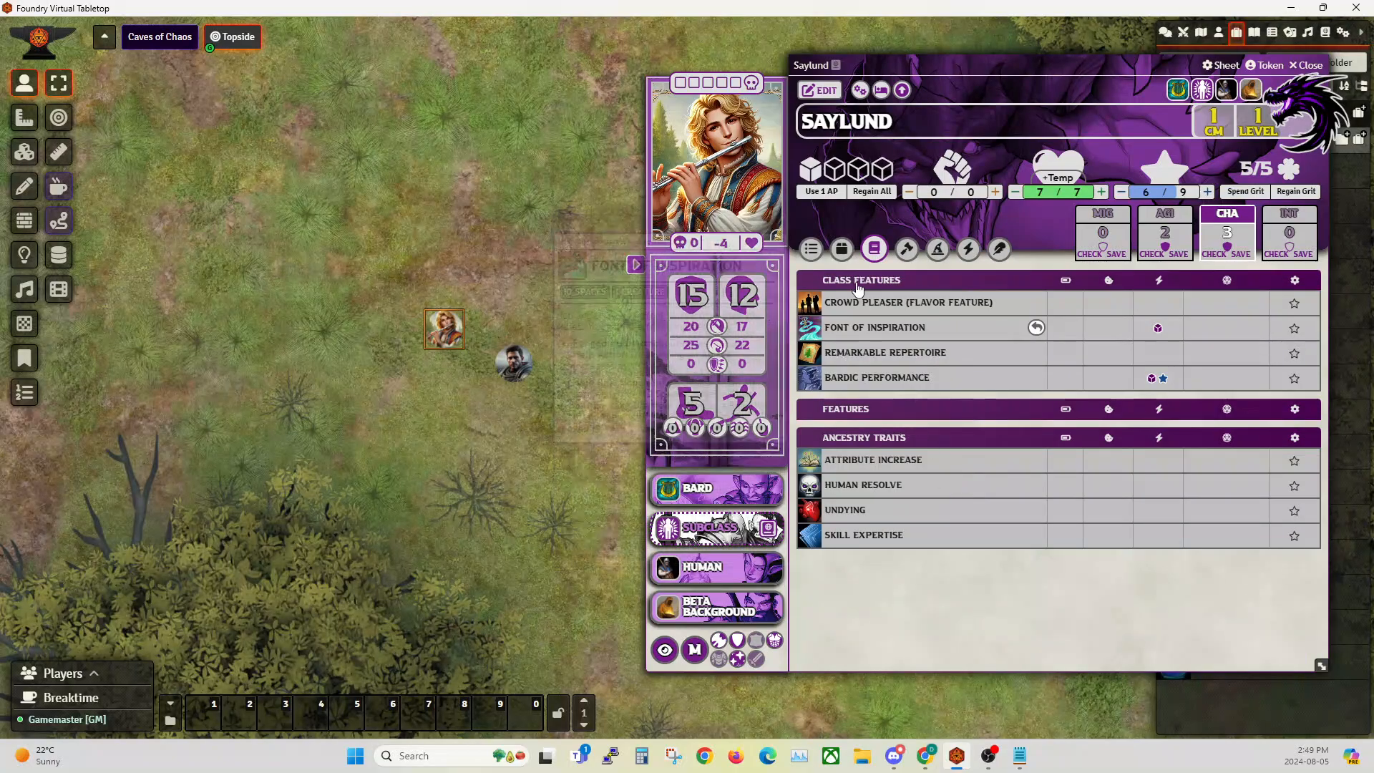
pyautogui.click(842, 248)
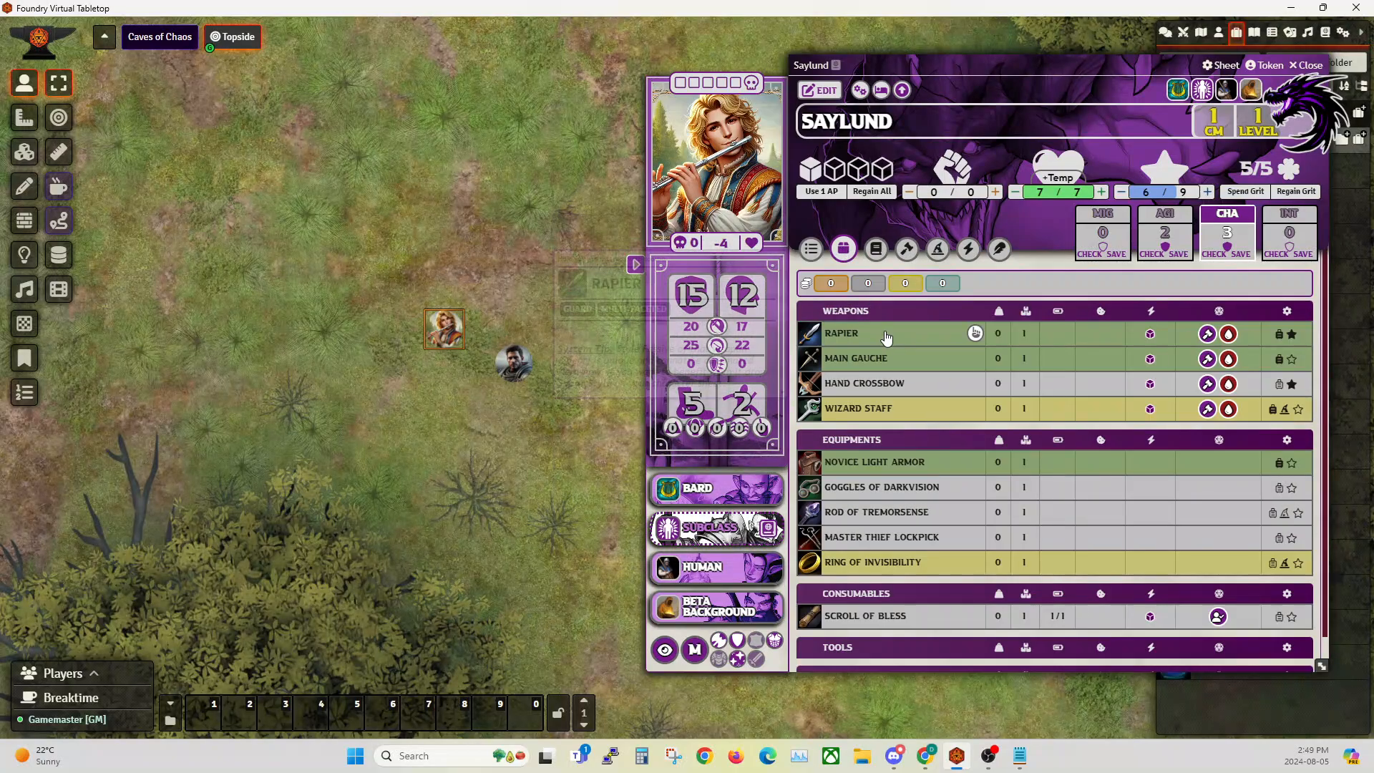
pyautogui.click(1274, 564)
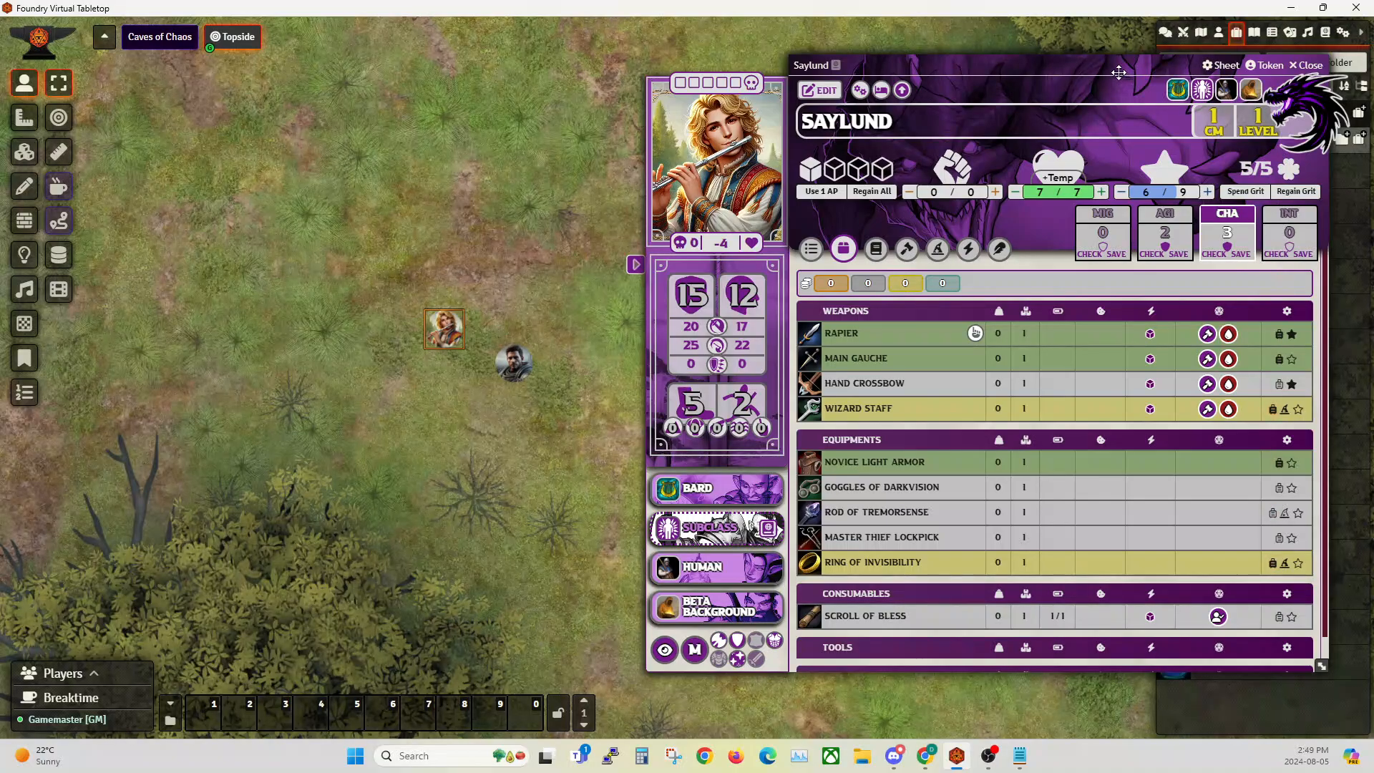
# Delete the Ring of Invisibility from Saylund's inventory in edit mode, then leave edit mode.
pyautogui.moveTo(1103, 70); pyautogui.dragTo(950, 45)
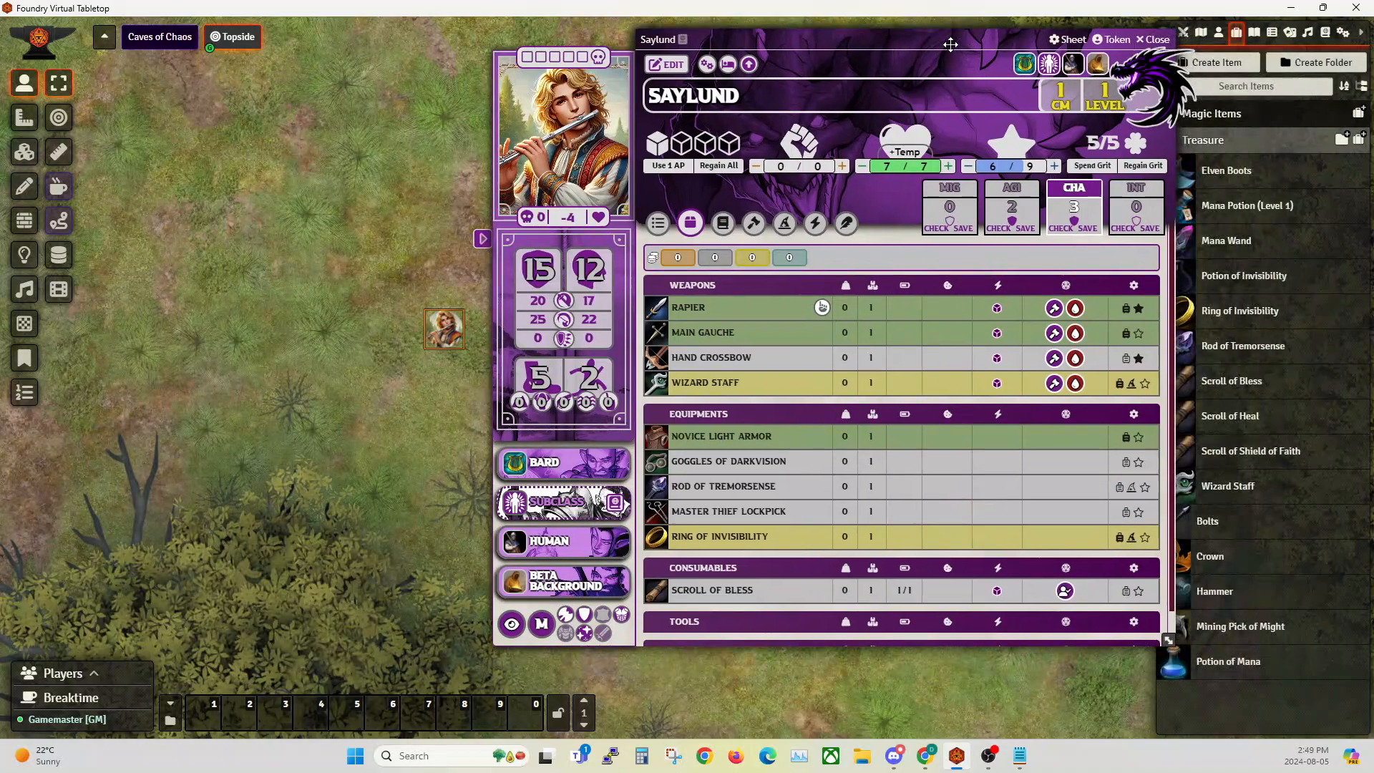
pyautogui.click(668, 65)
pyautogui.click(1140, 532)
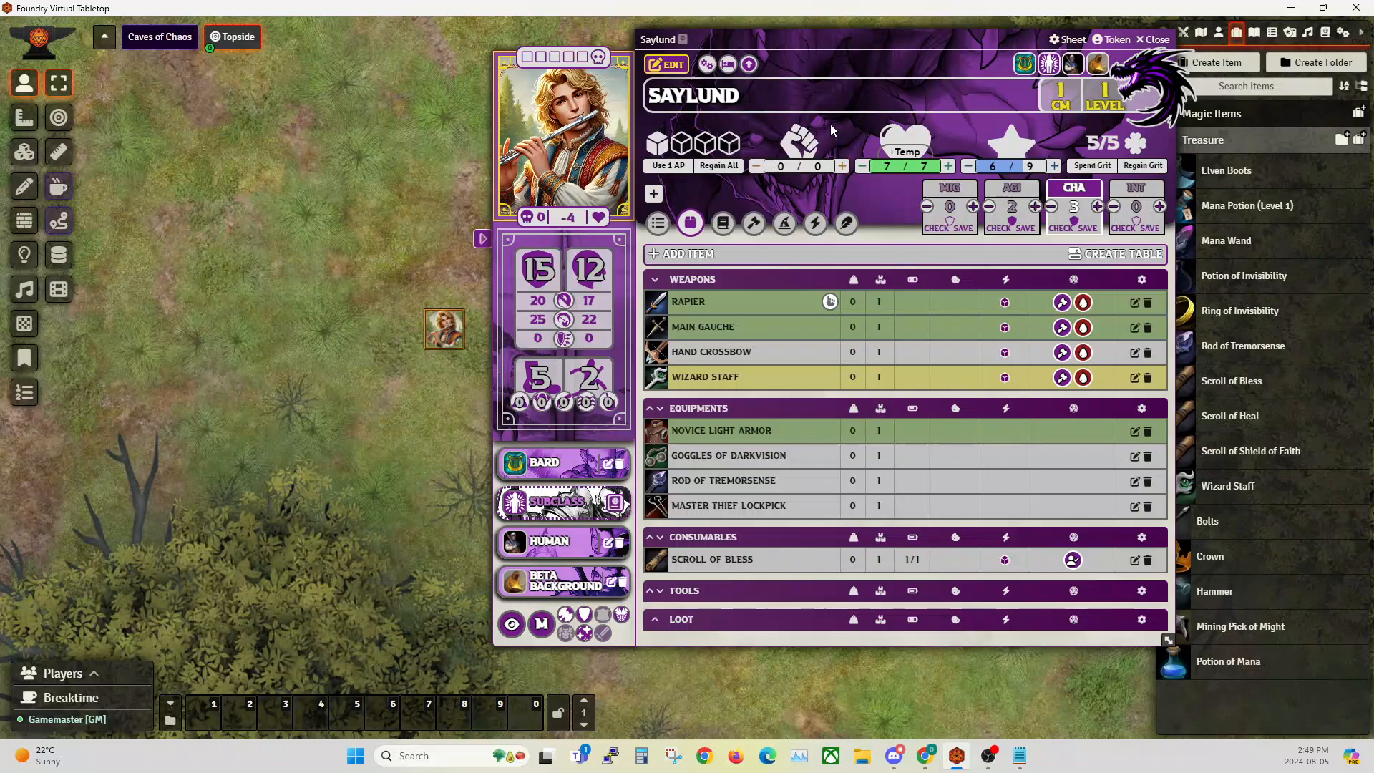
pyautogui.click(683, 69)
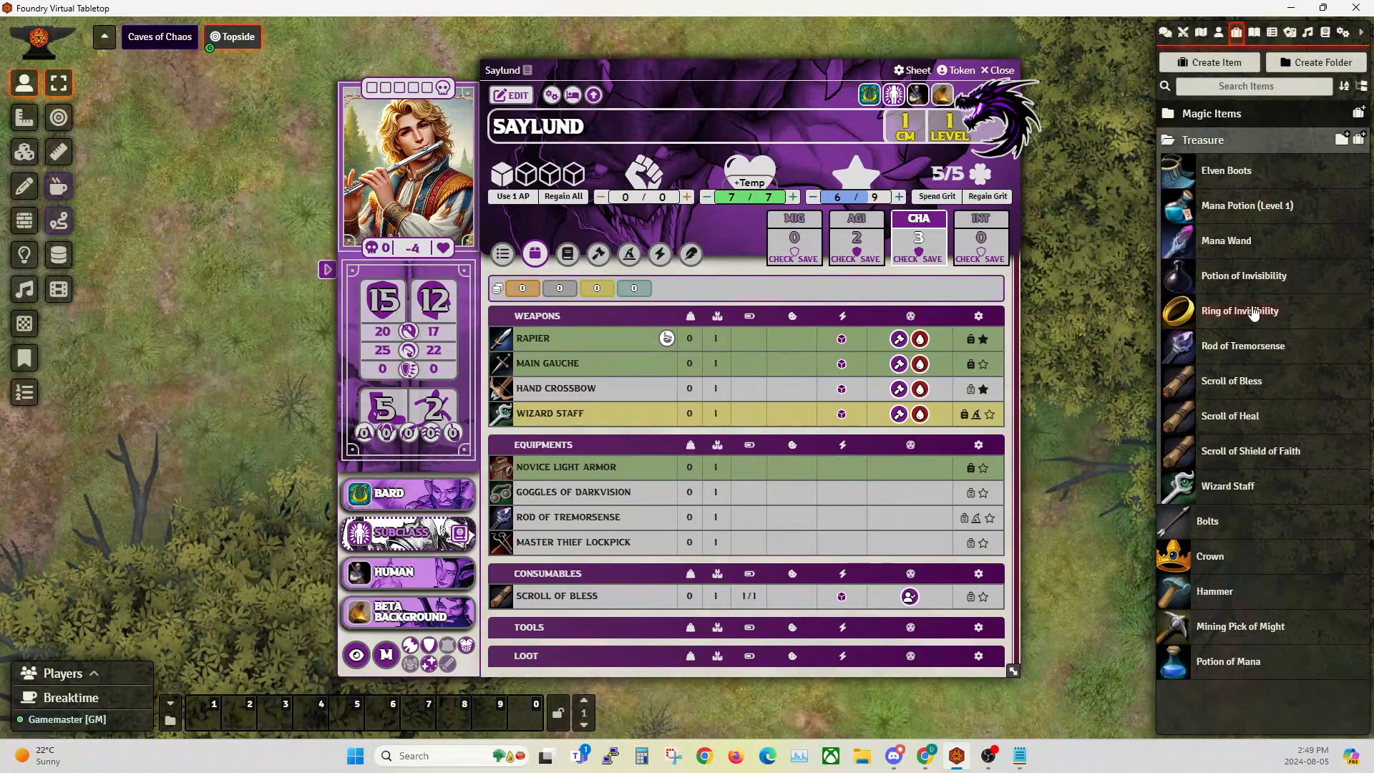
# Add a fresh Ring of Invisibility from the world items to Saylund's inventory and check the sheet's Invisible condition.
pyautogui.moveTo(1253, 314); pyautogui.dragTo(671, 496)
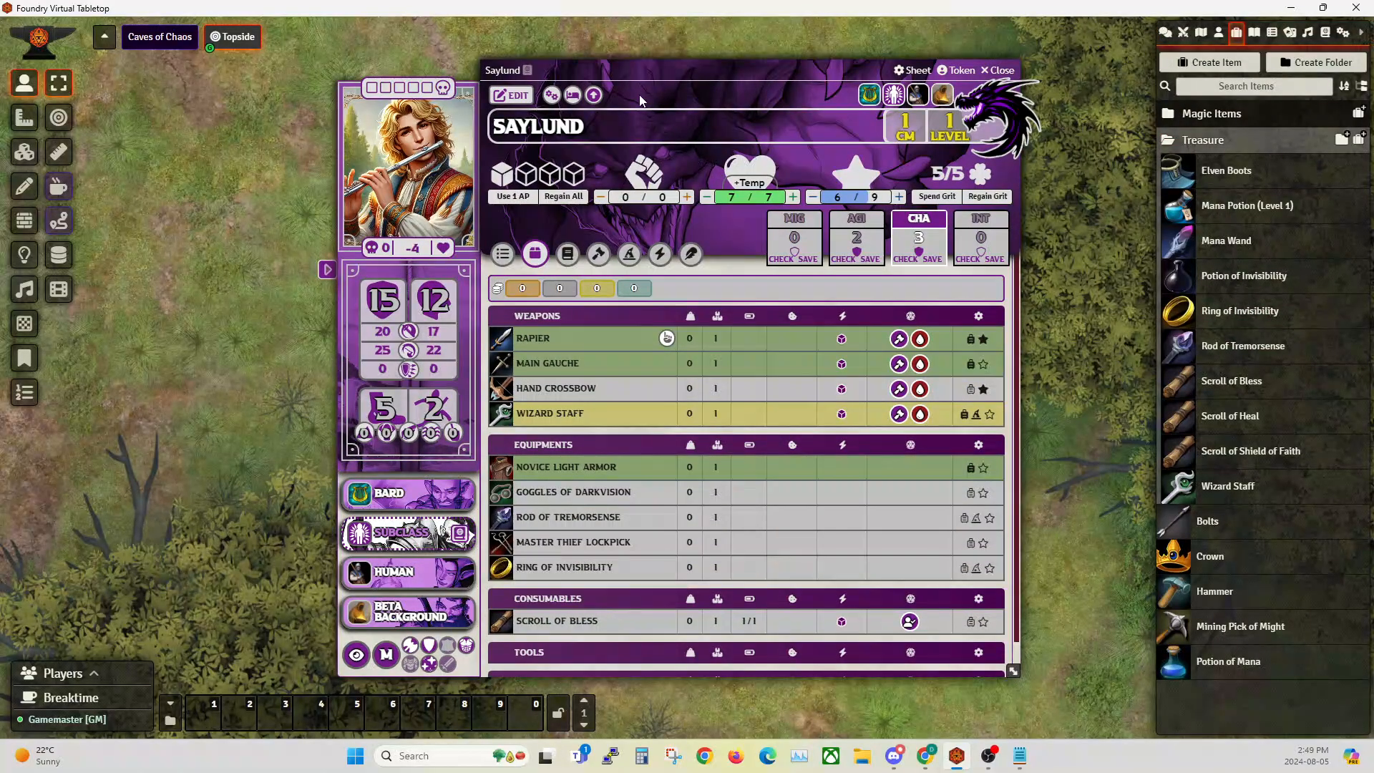
pyautogui.moveTo(632, 69); pyautogui.dragTo(952, 75)
pyautogui.click(978, 259)
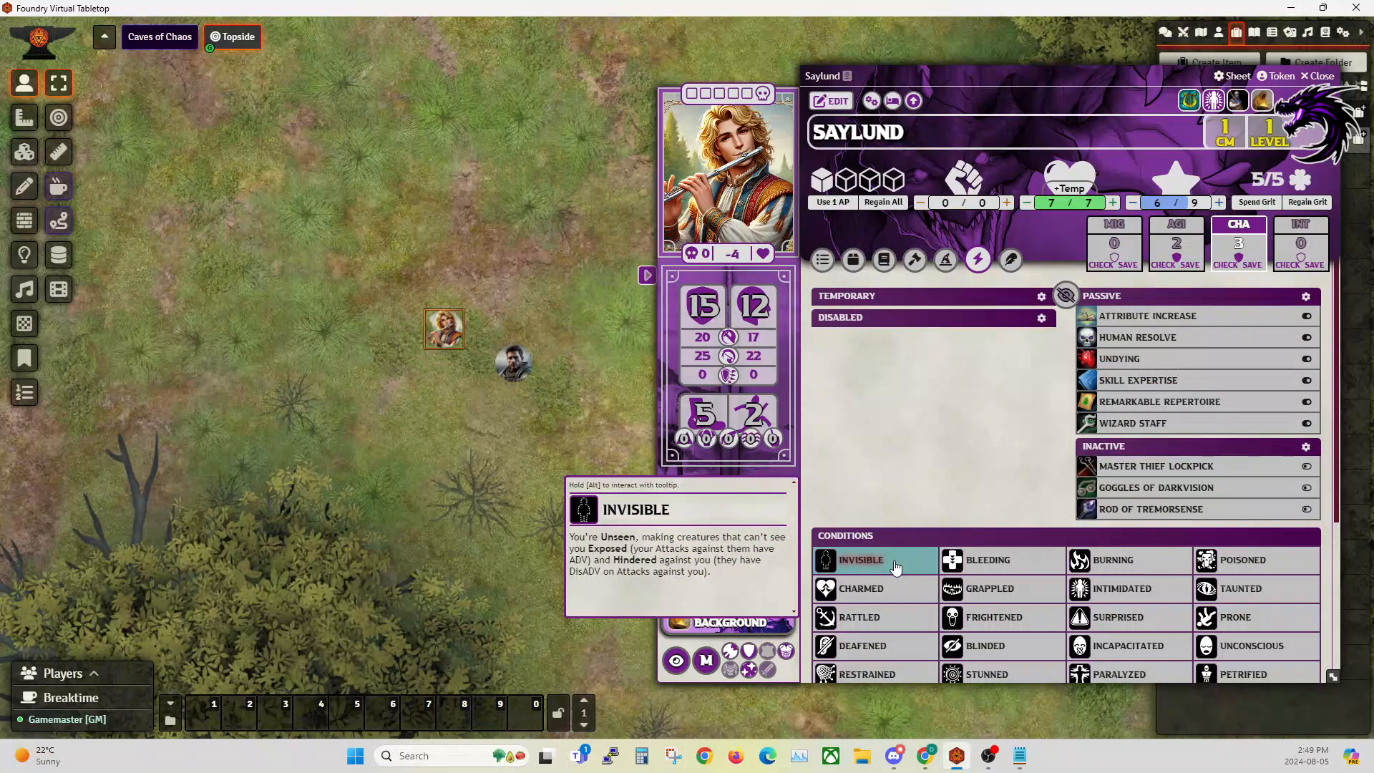
# Go back to Saylund's inventory and equip and attune the new Ring of Invisibility.
pyautogui.click(827, 262)
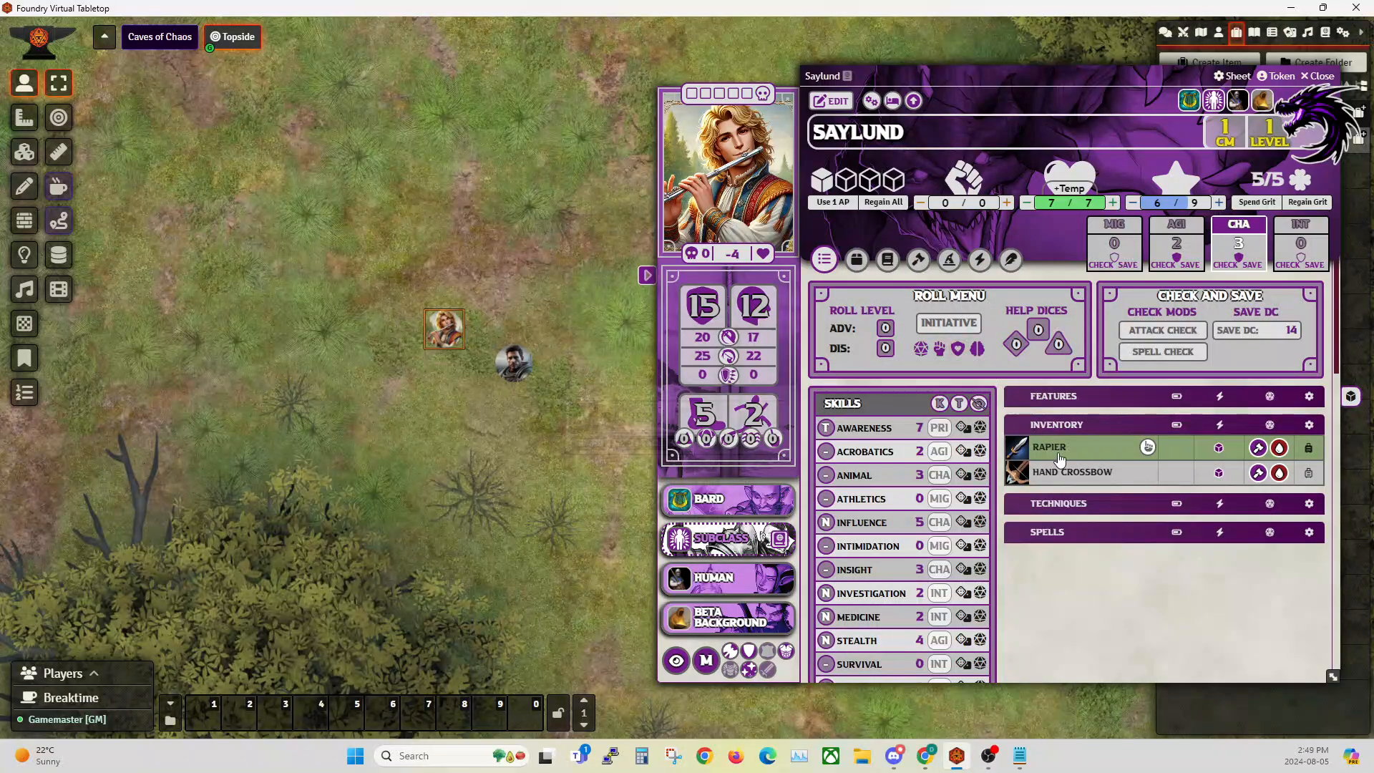
pyautogui.click(856, 263)
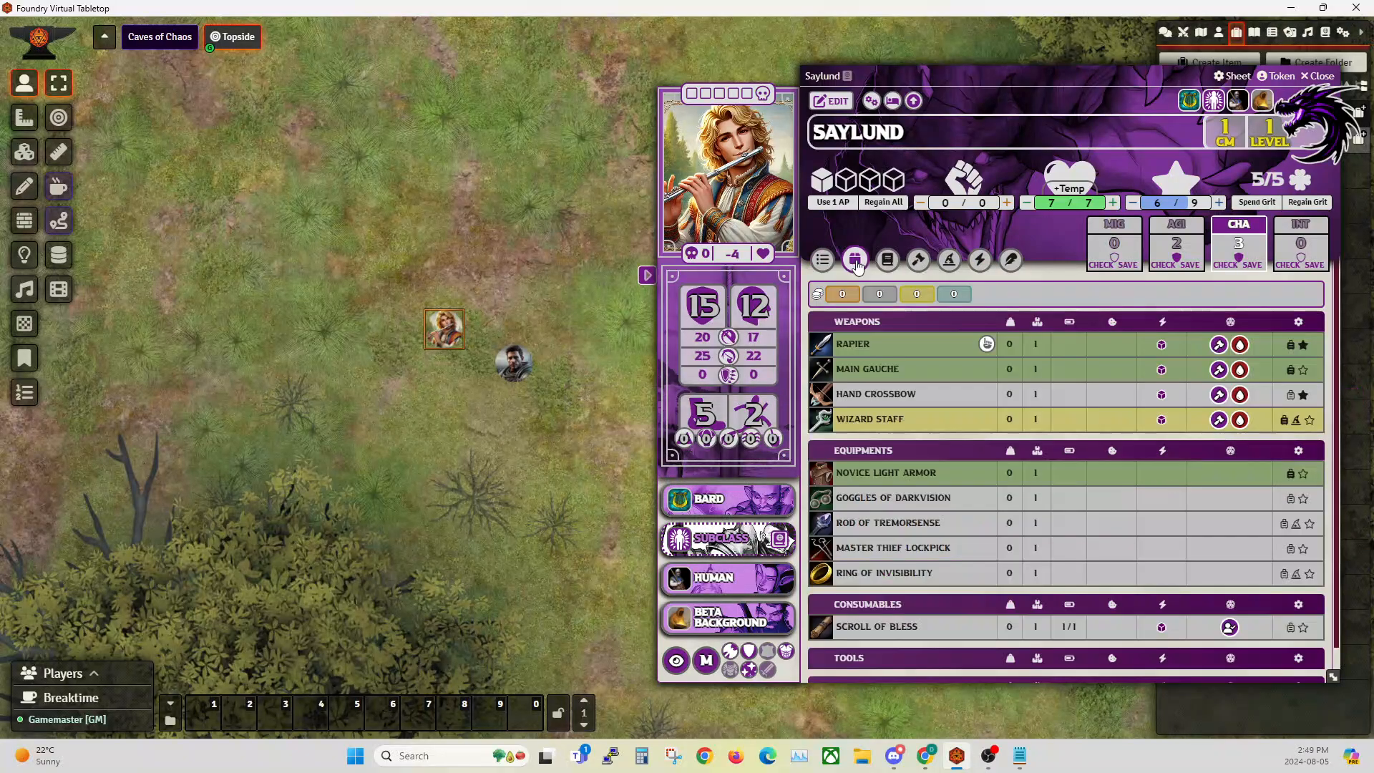
pyautogui.click(1294, 576)
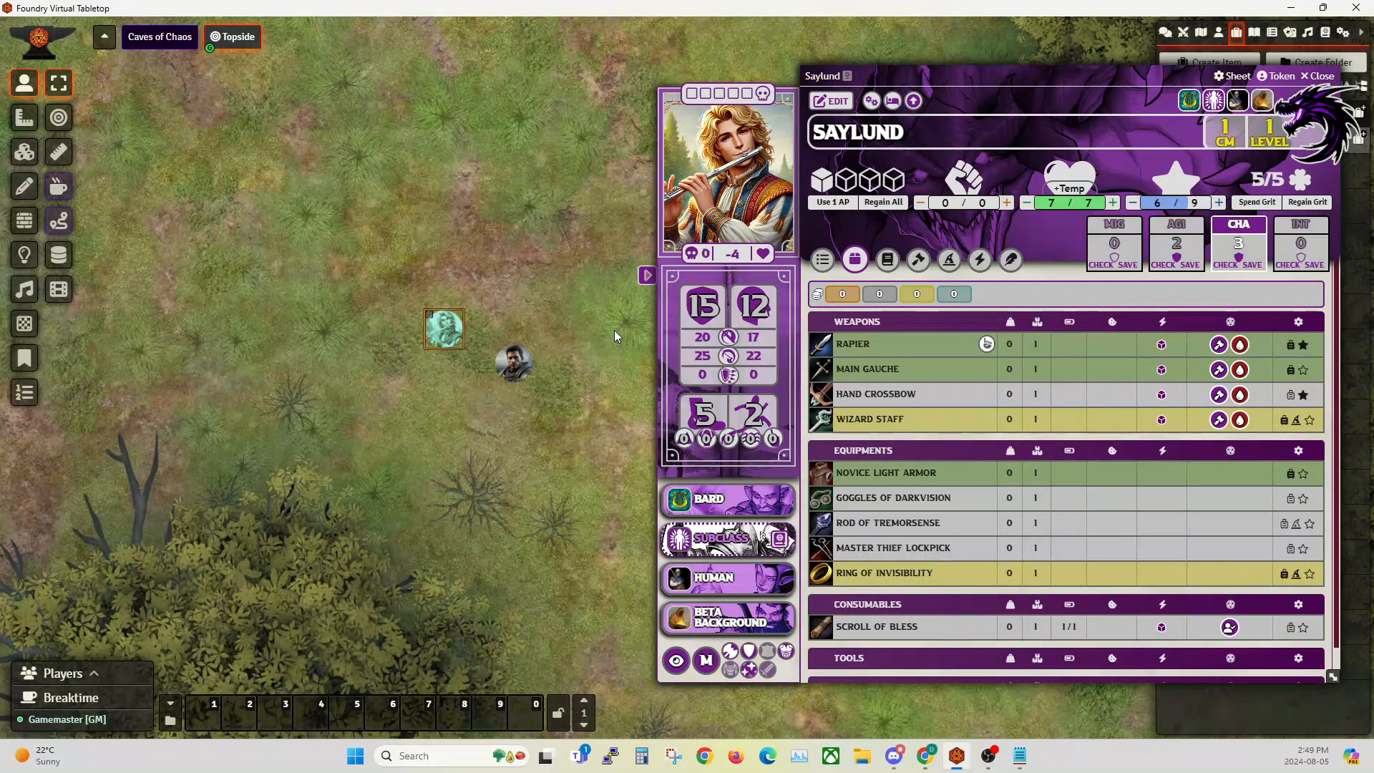
# Inspect the Invisible status effect on Saylund's token and compare it with the Invisible condition on the sheet.
pyautogui.click(529, 306)
pyautogui.moveTo(525, 302); pyautogui.dragTo(440, 289)
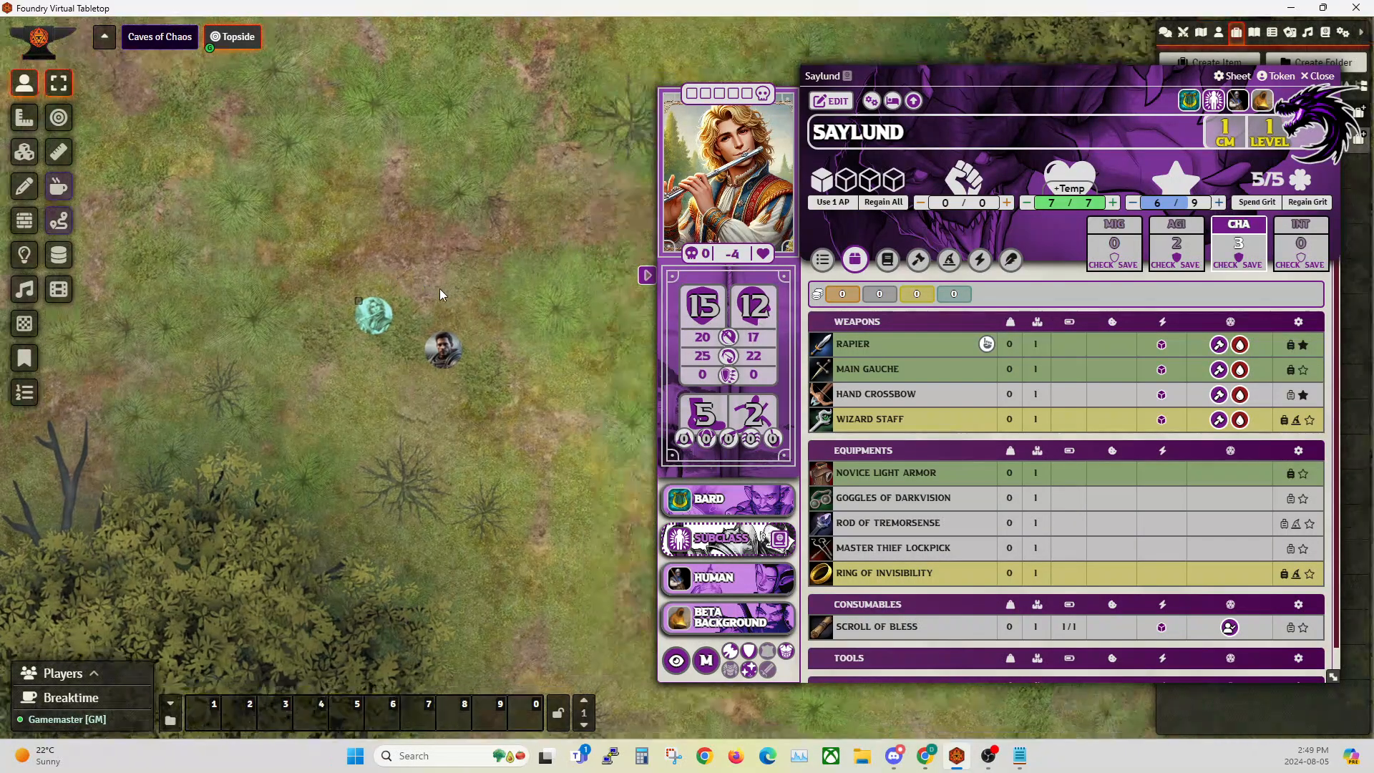
pyautogui.scroll(3, 440, 289)
pyautogui.rightClick(337, 317)
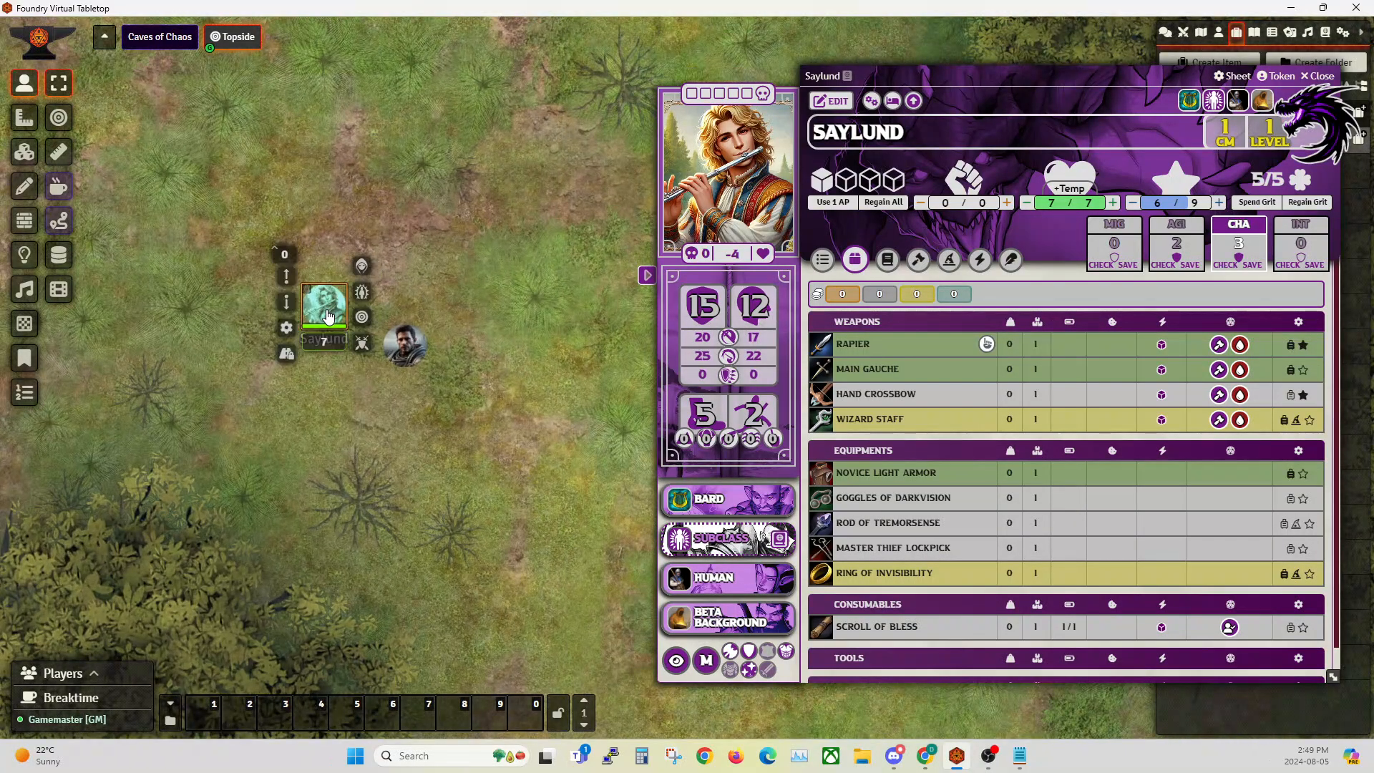
pyautogui.click(362, 294)
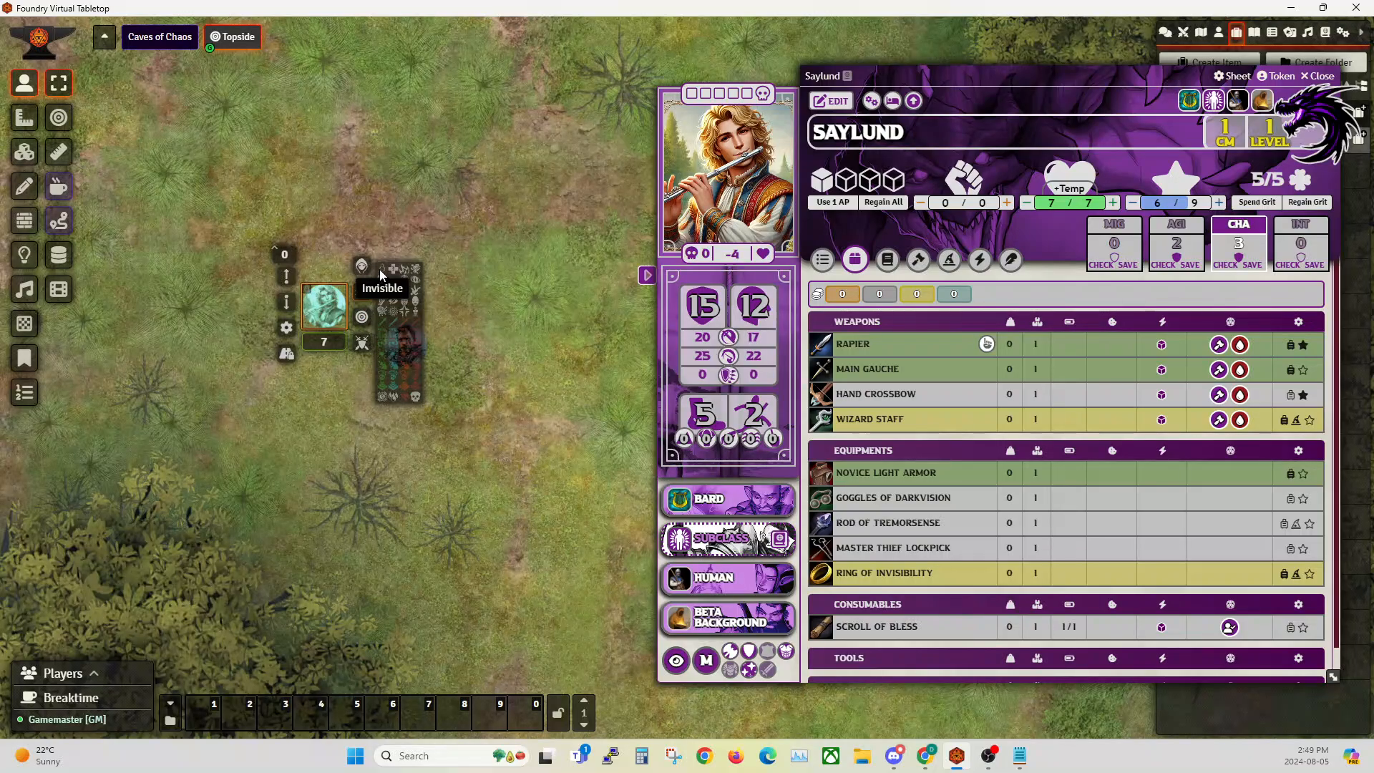
pyautogui.click(385, 271)
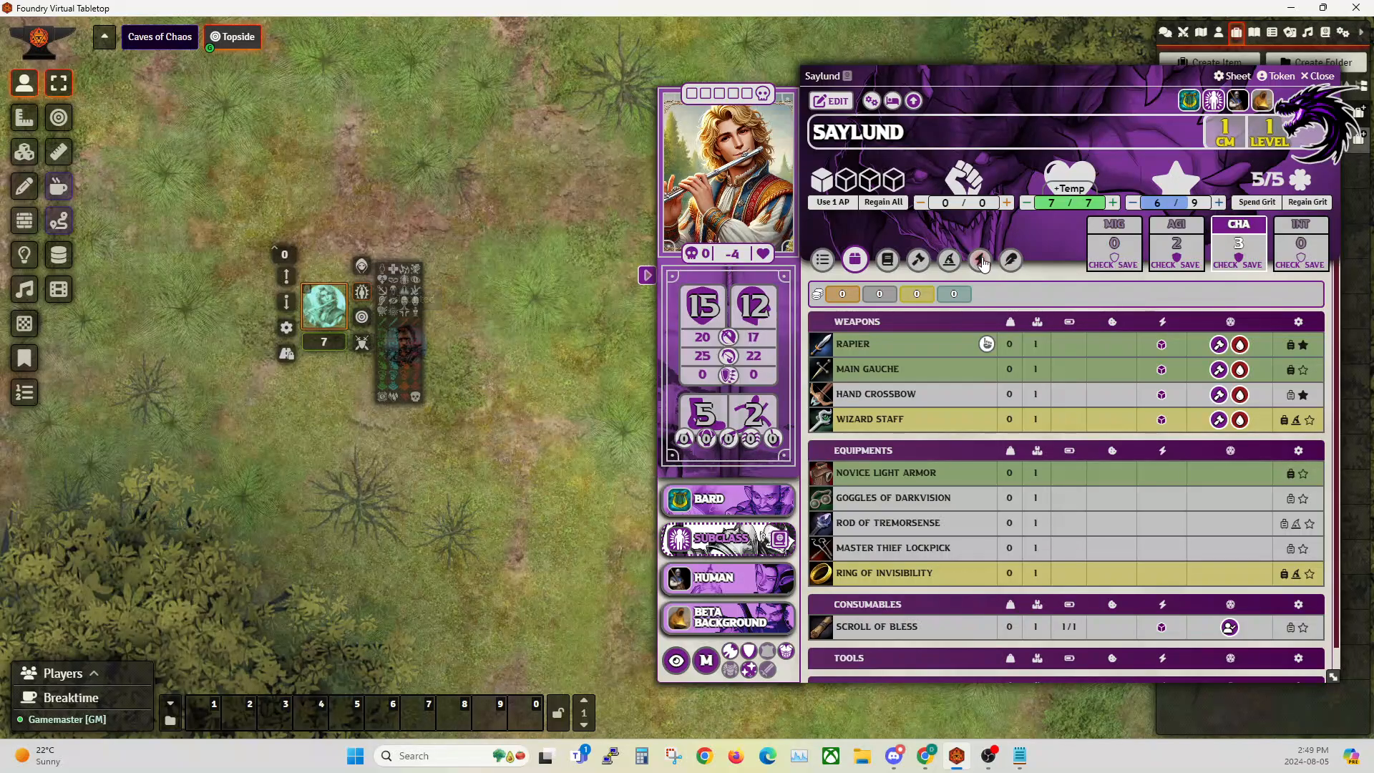
pyautogui.click(979, 259)
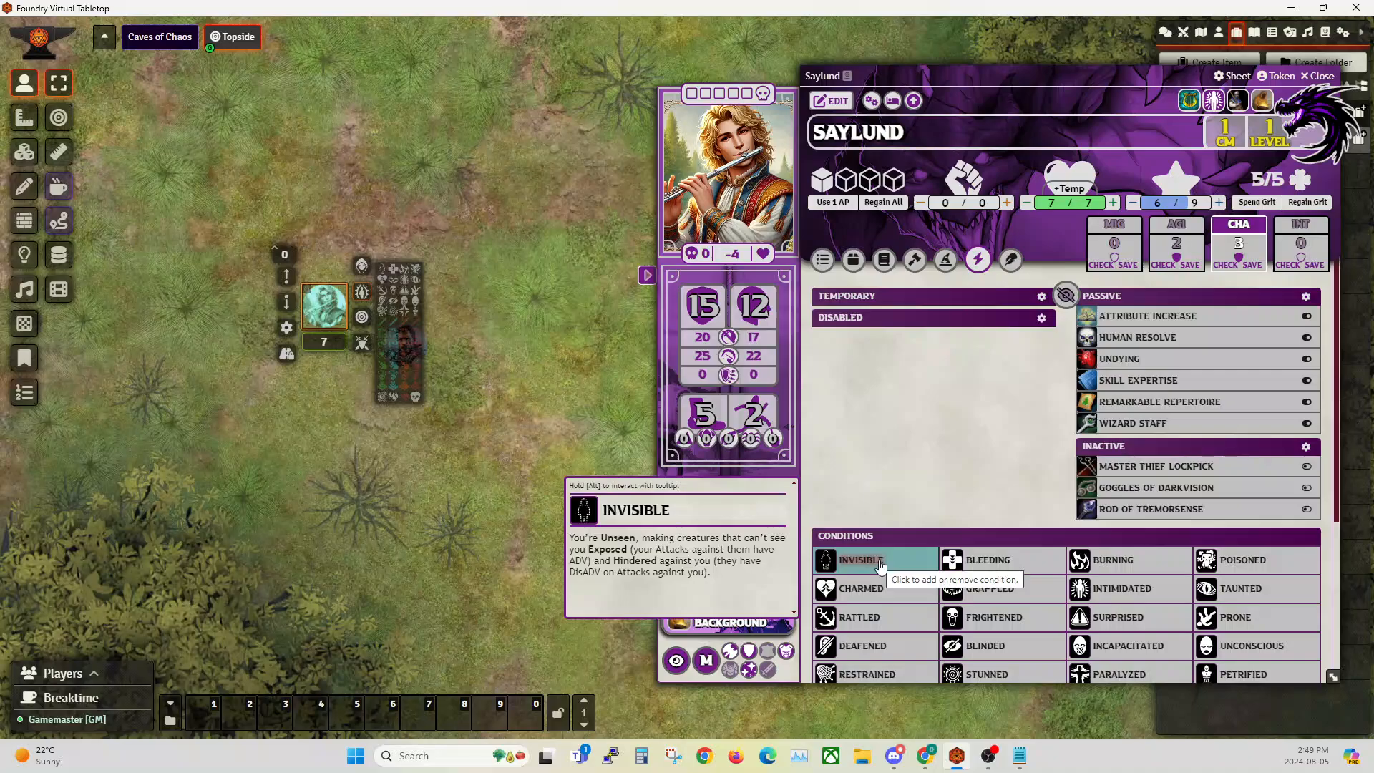
pyautogui.click(491, 272)
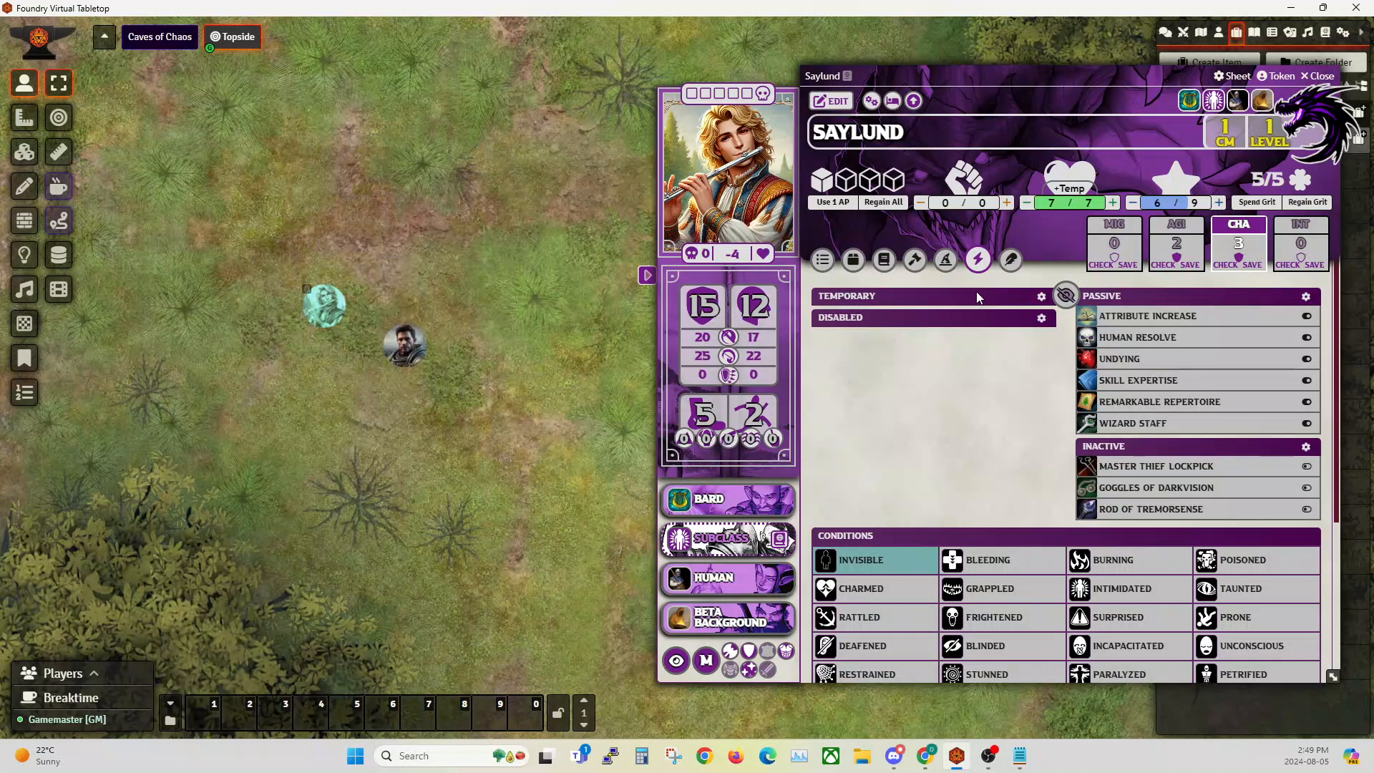
# Unequip the Ring of Invisibility in Saylund's inventory, keeping it attuned.
pyautogui.click(822, 260)
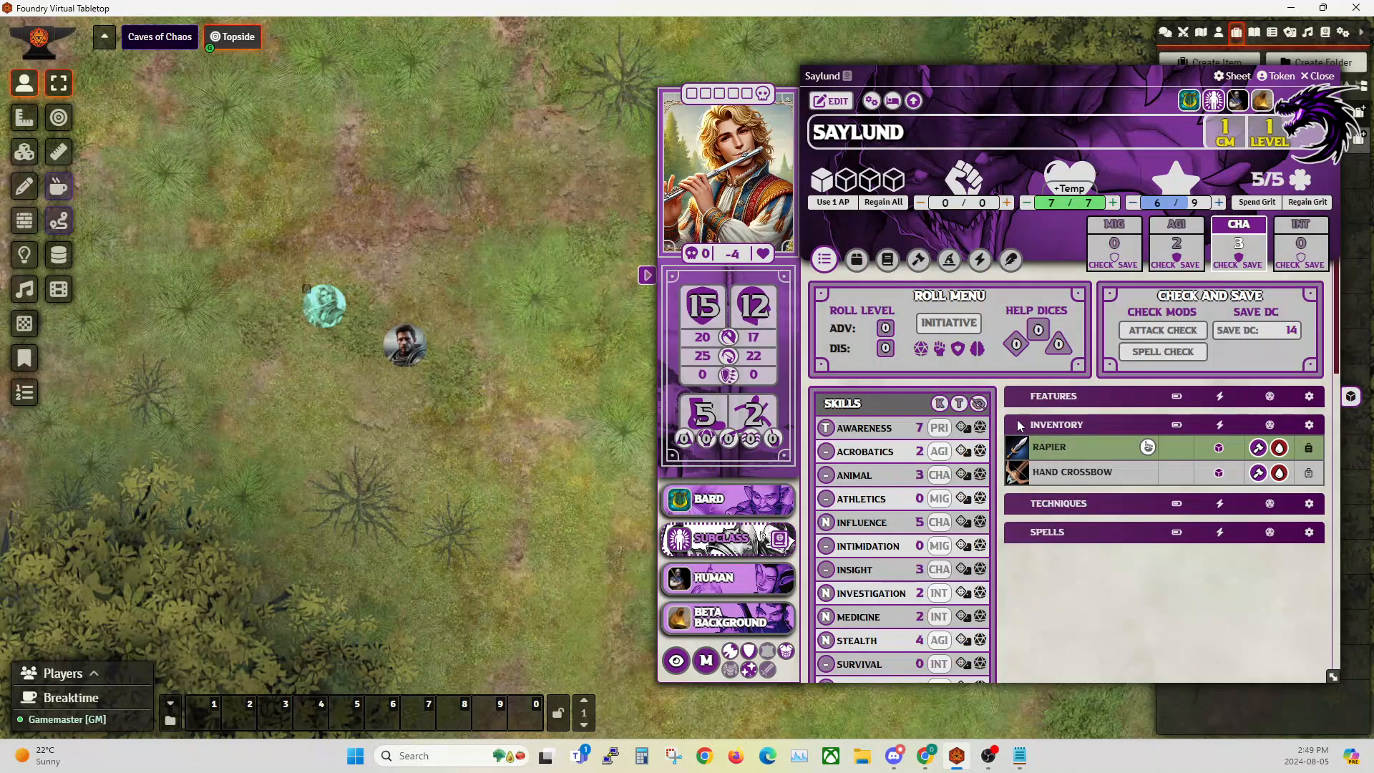
pyautogui.click(857, 262)
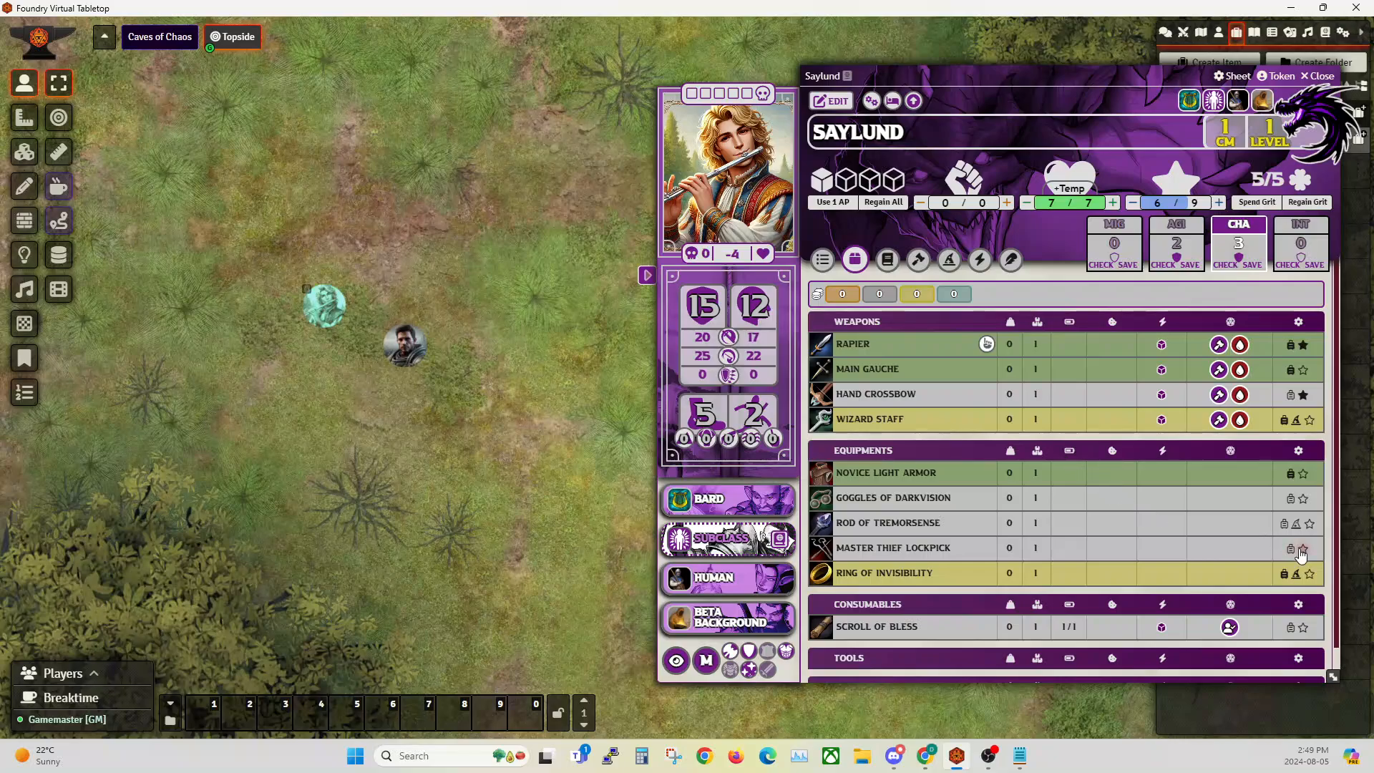
pyautogui.click(1283, 576)
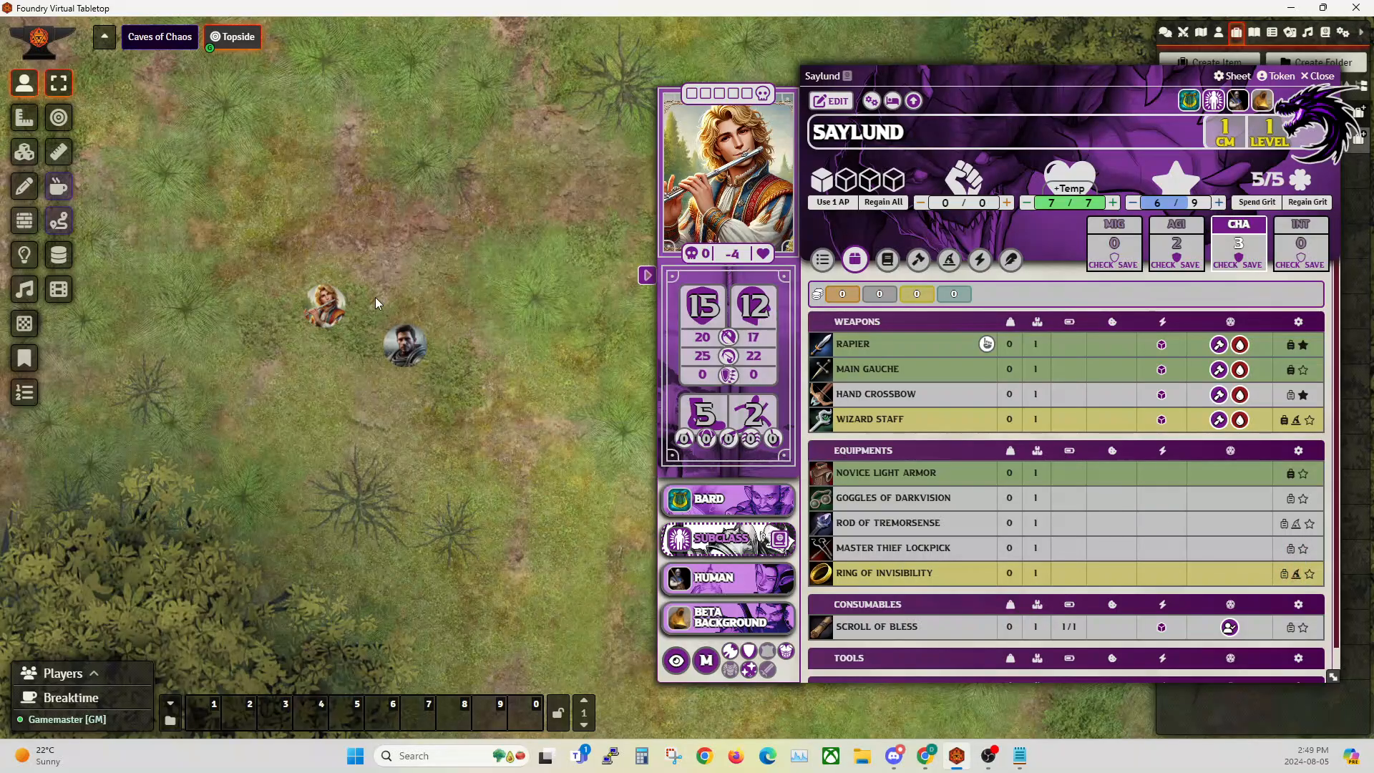
# Check Saylund's conditions and remove the Invisible status effect from the token.
pyautogui.click(978, 260)
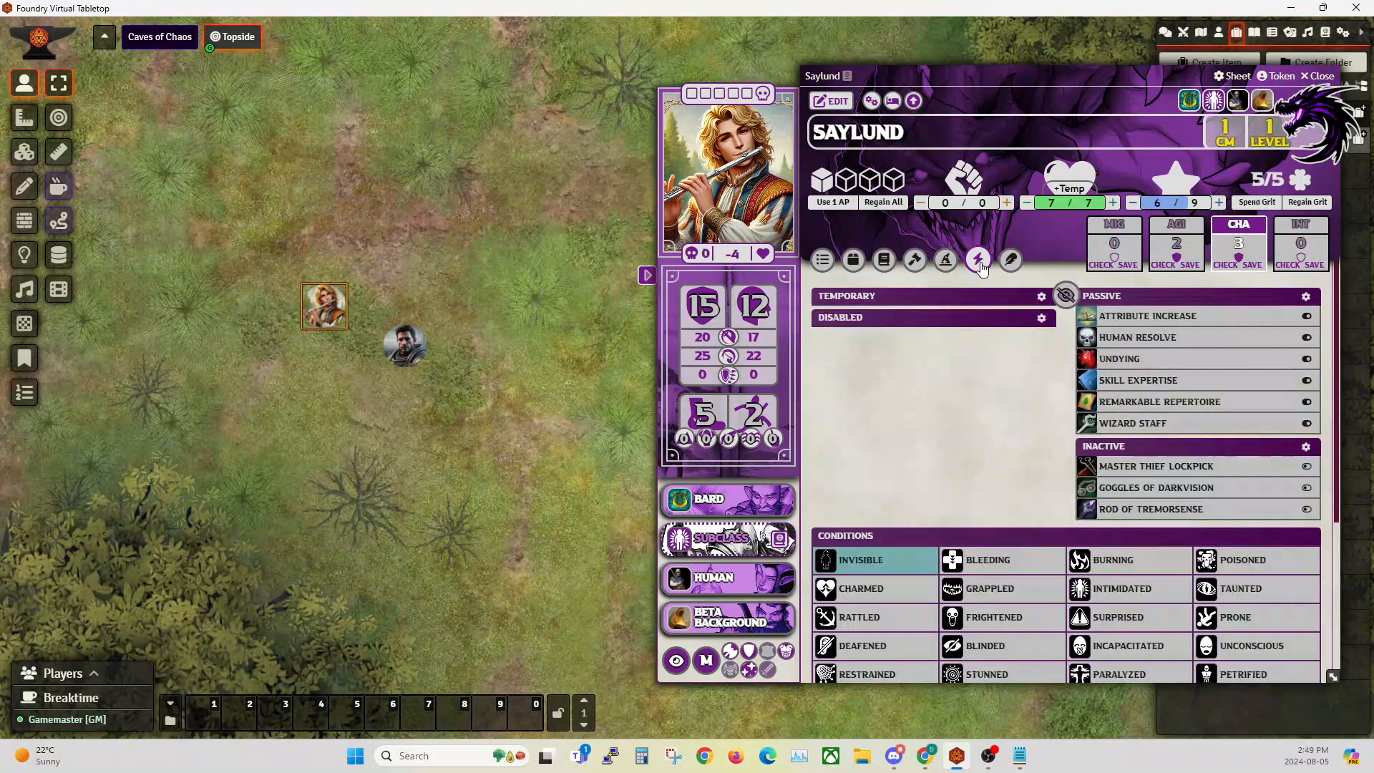
pyautogui.rightClick(324, 306)
pyautogui.click(362, 291)
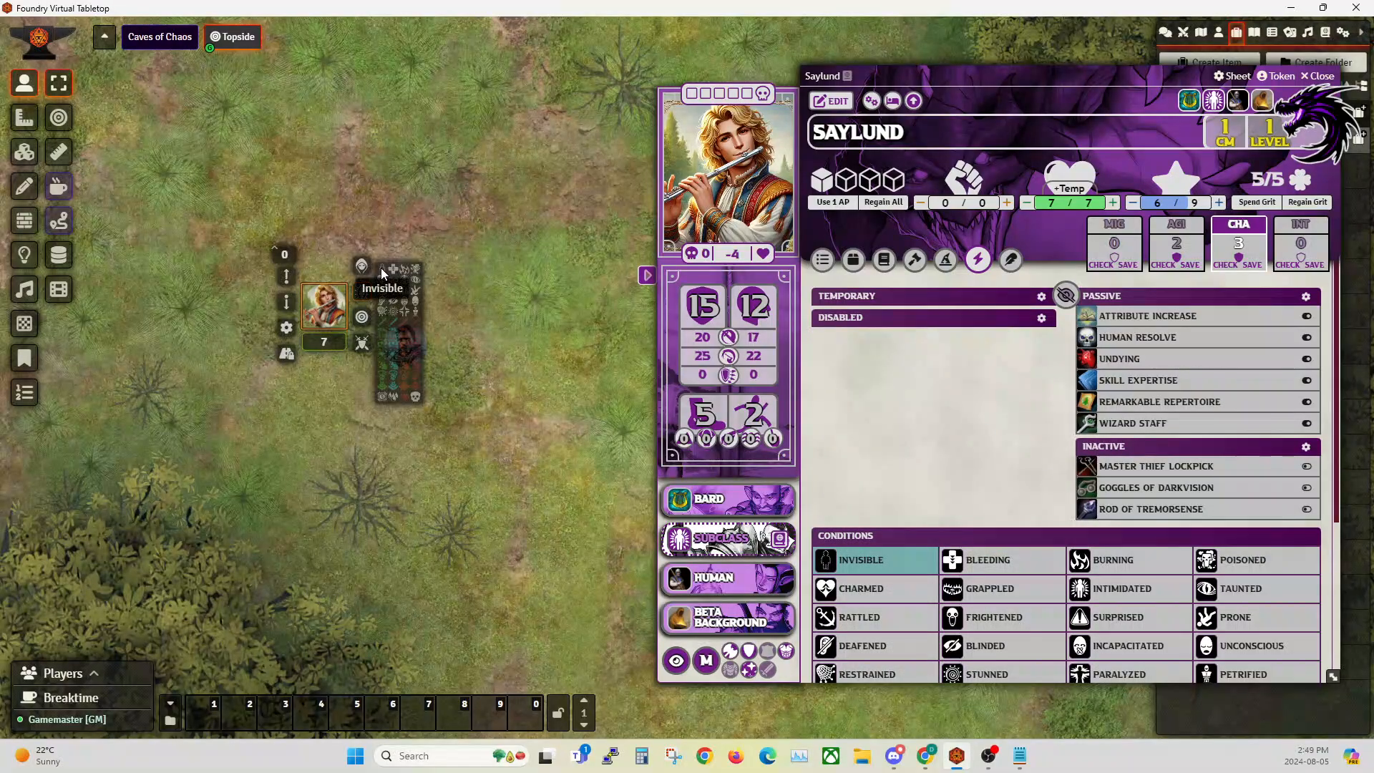
pyautogui.click(383, 272)
pyautogui.click(522, 183)
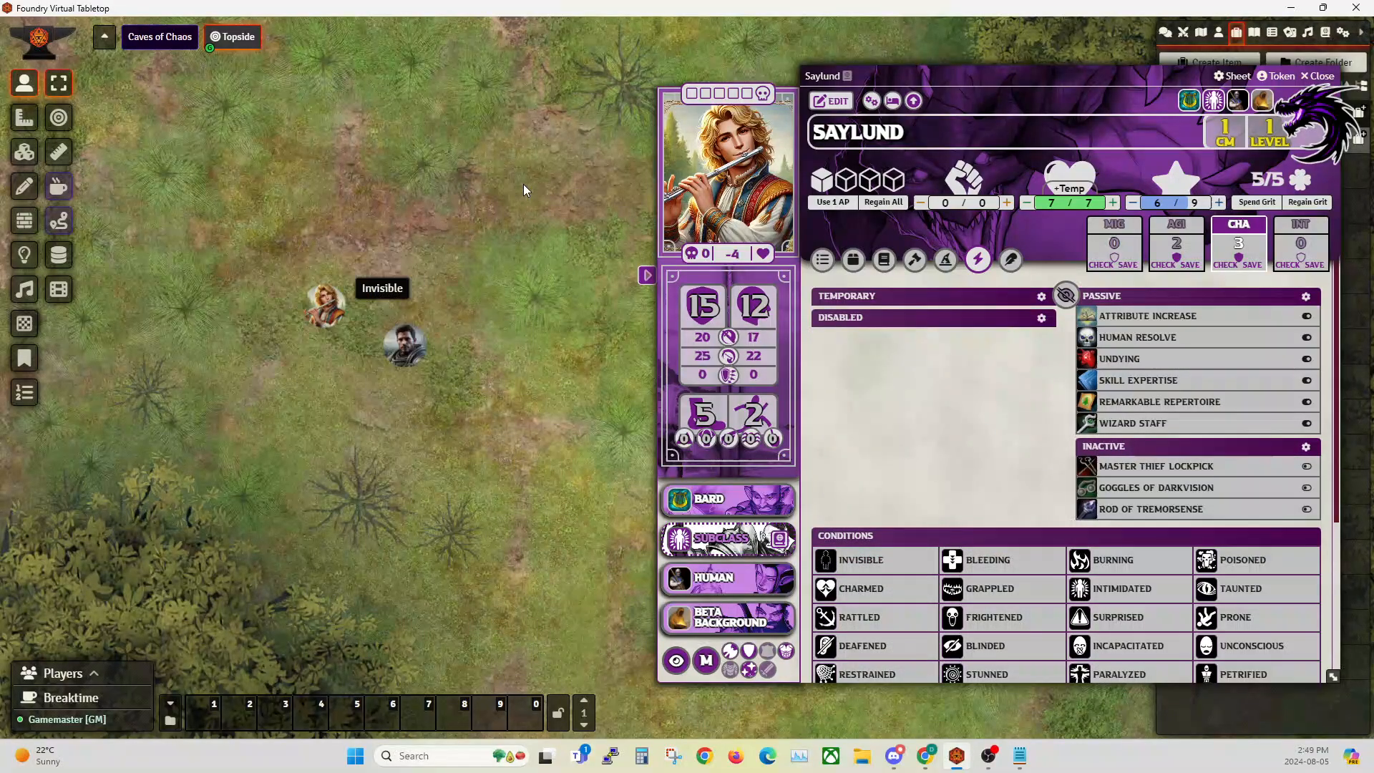
# Review Saylund's inventory once more, close the sheet, and expand the Magic Items folder in the world items.
pyautogui.click(853, 259)
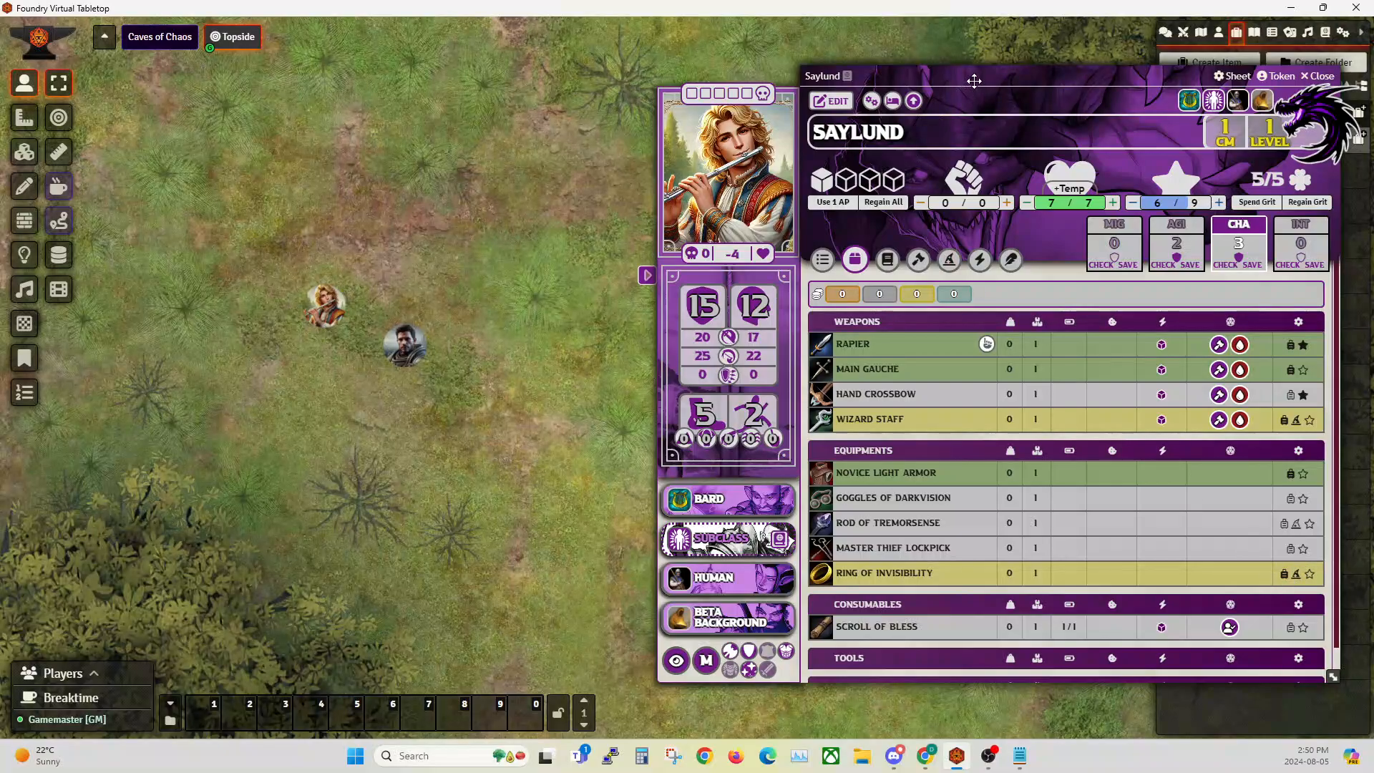
pyautogui.moveTo(972, 79); pyautogui.dragTo(584, 83)
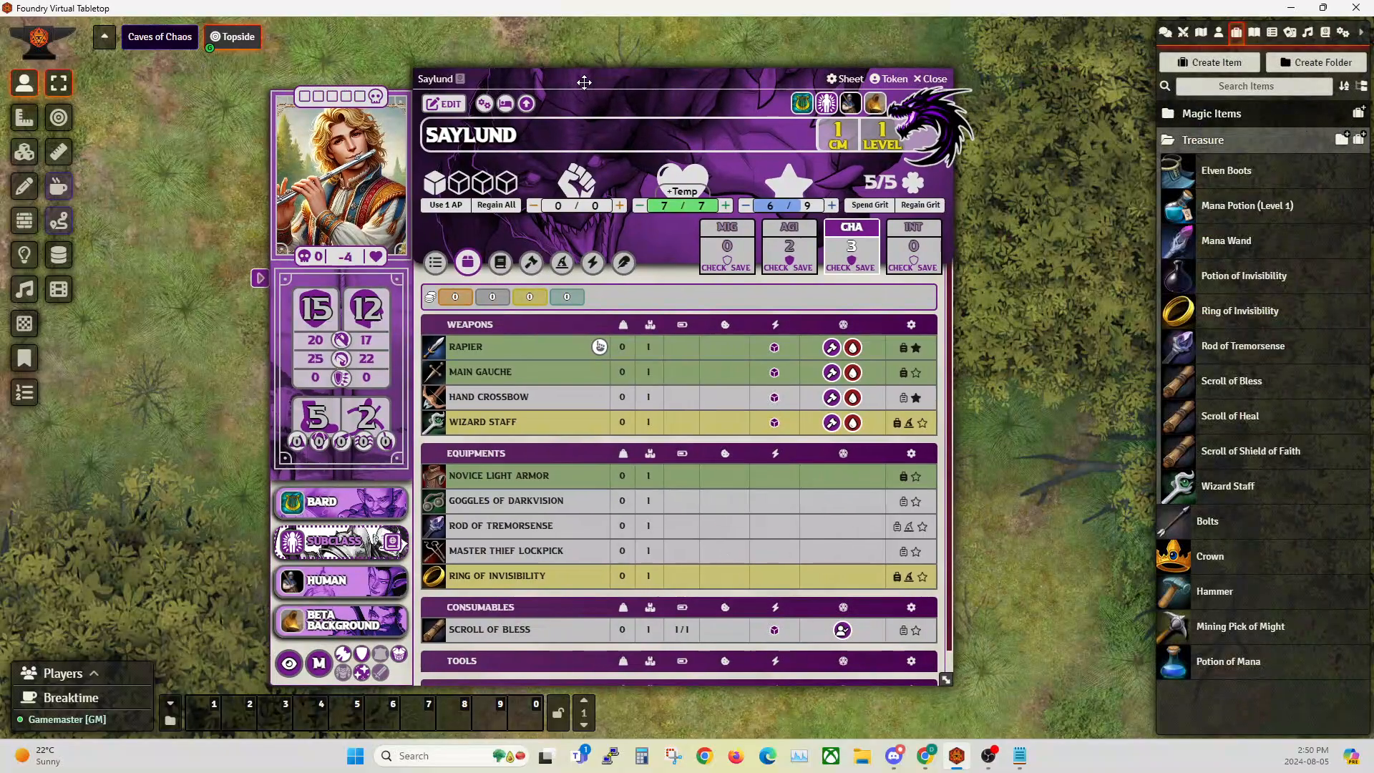
pyautogui.click(934, 79)
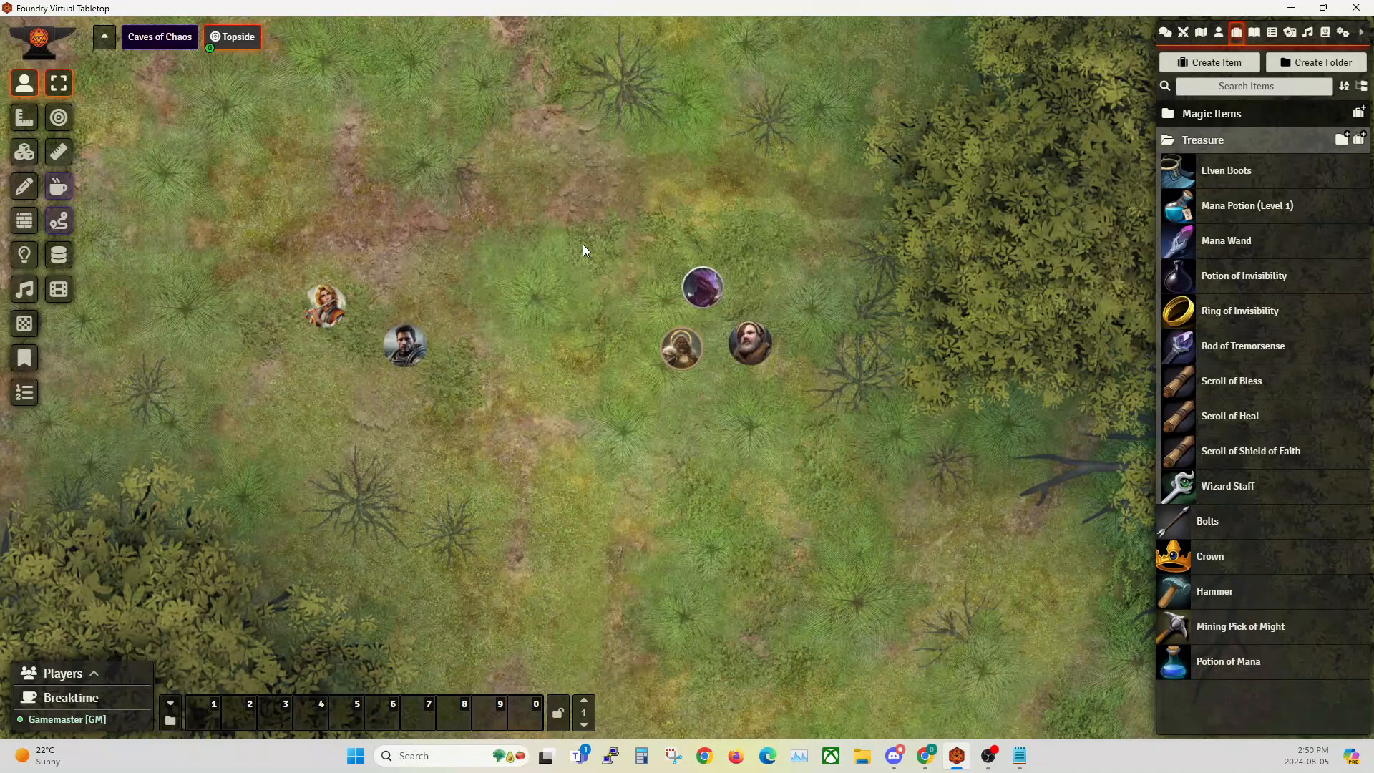
pyautogui.scroll(-1, 501, 387)
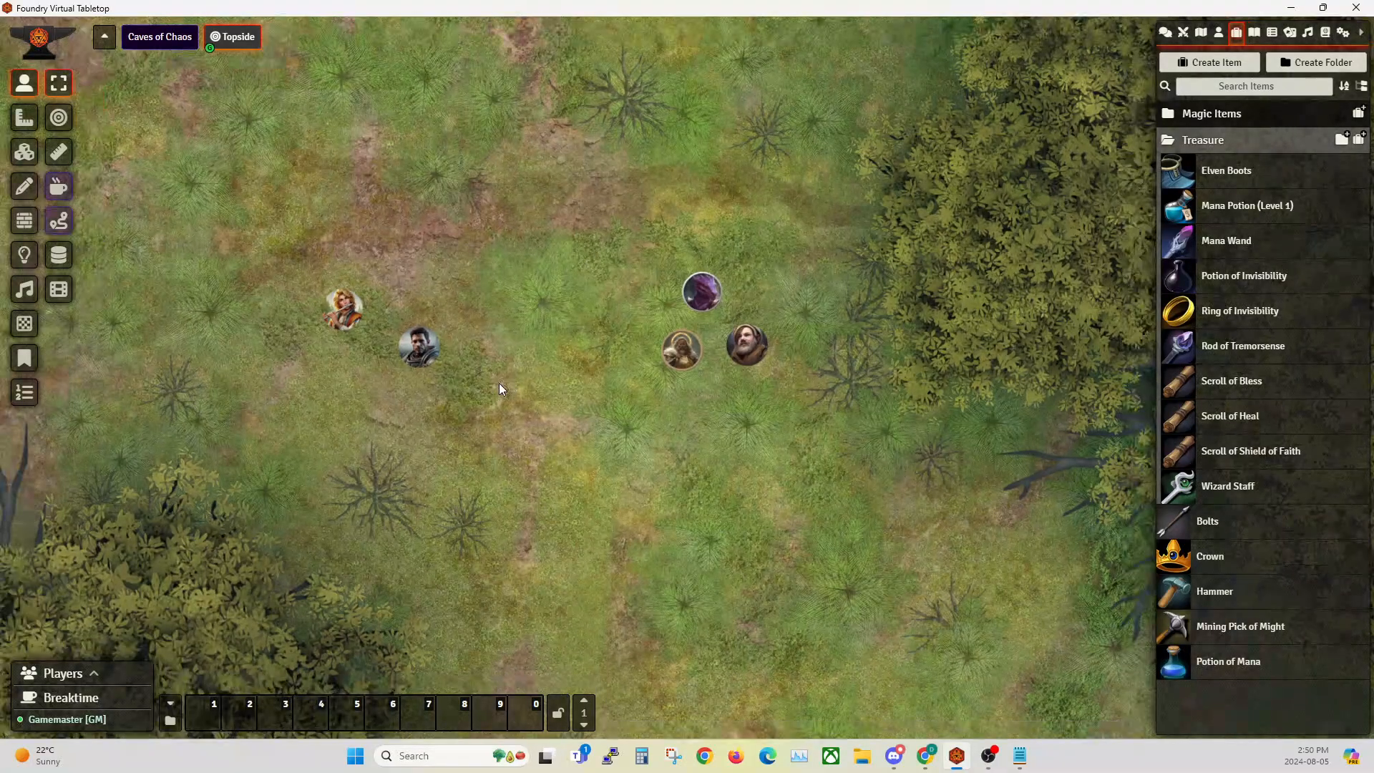
pyautogui.click(1212, 115)
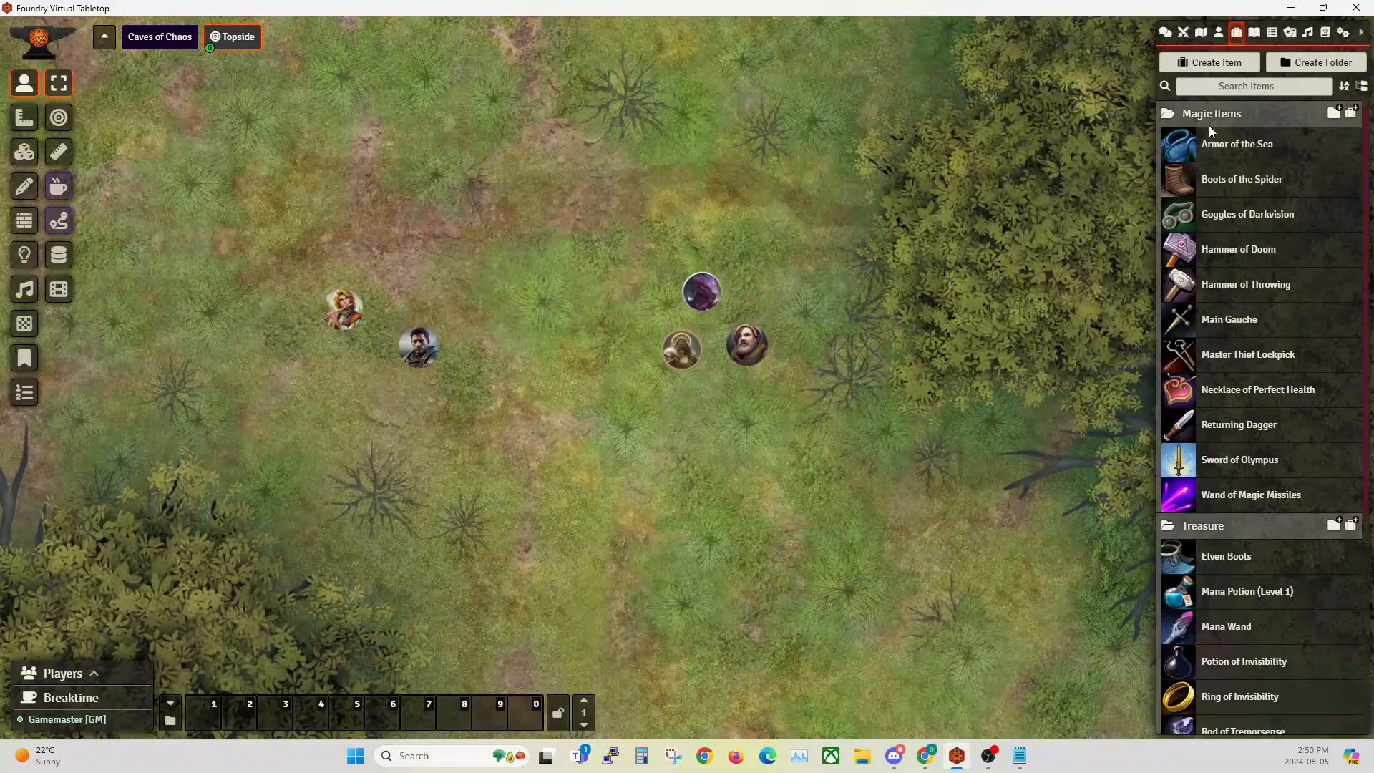